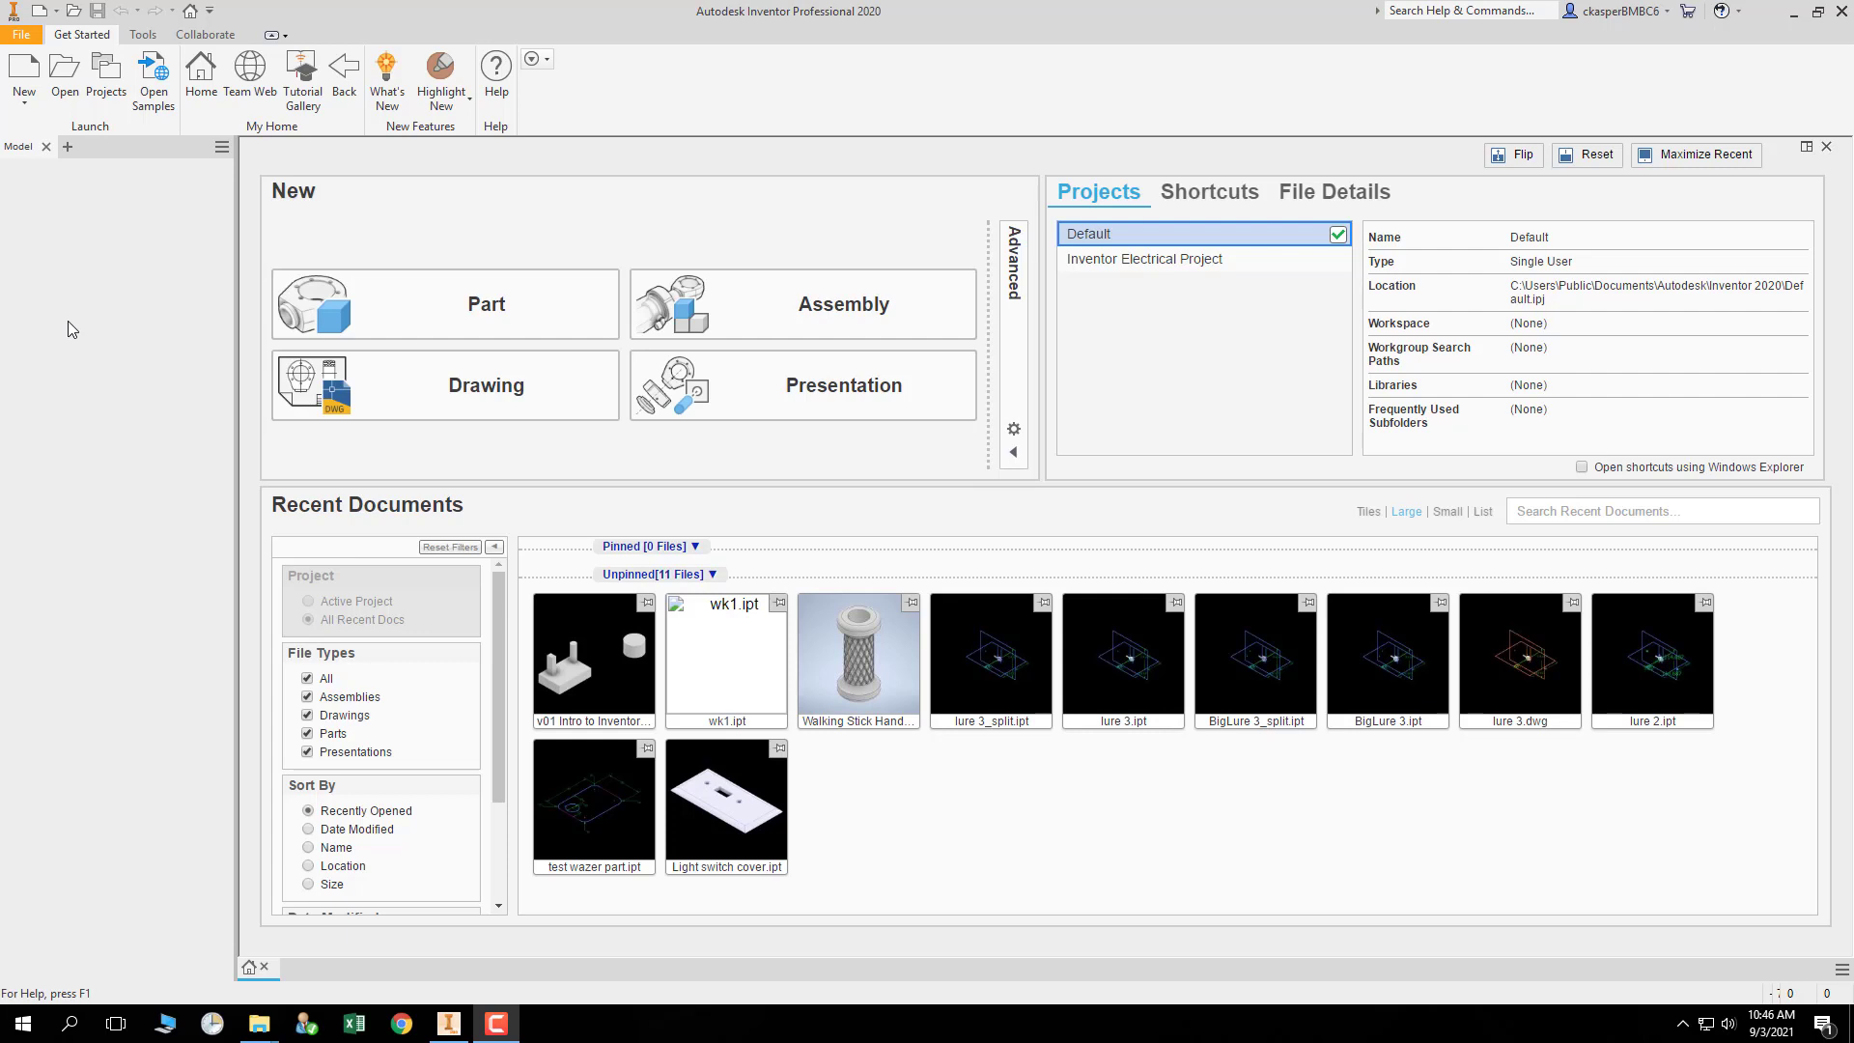
- Create a new part from the metric Standard (mm).ipt template
{"action": "left_click", "coordinate": [24, 108]}
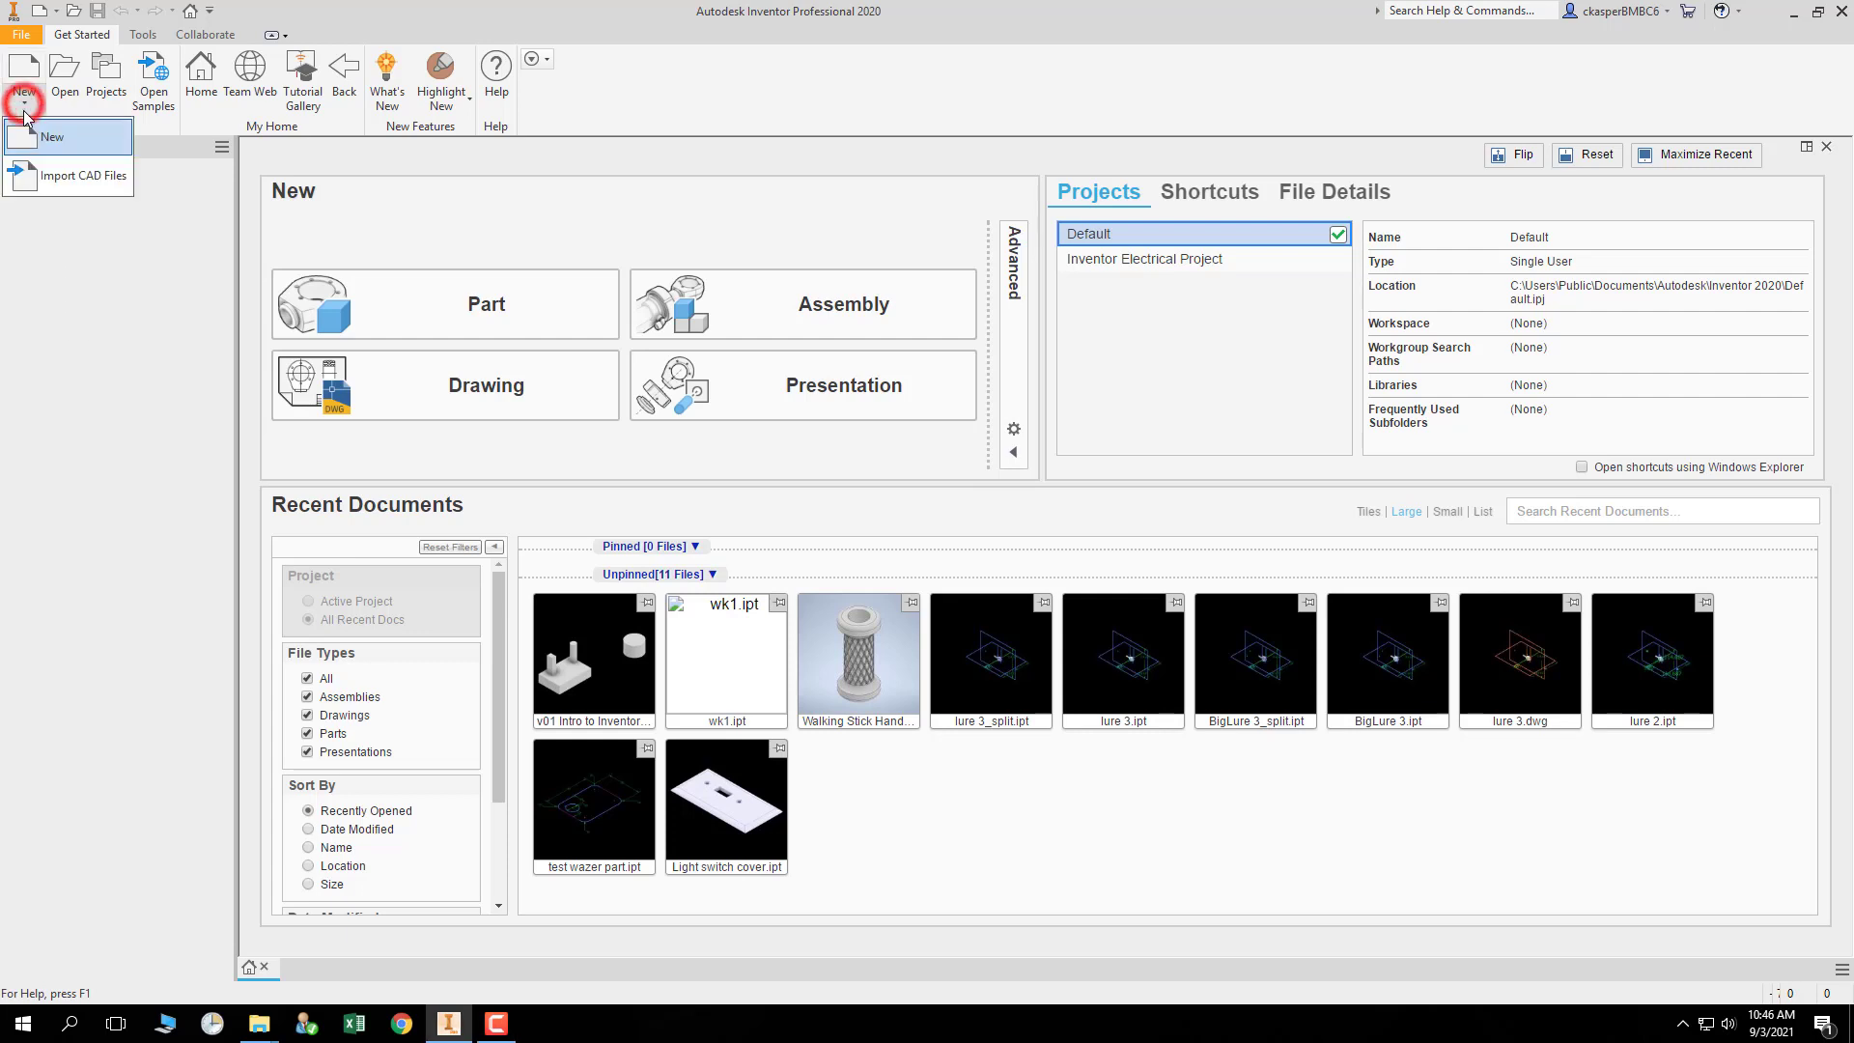
{"action": "left_click", "coordinate": [73, 139]}
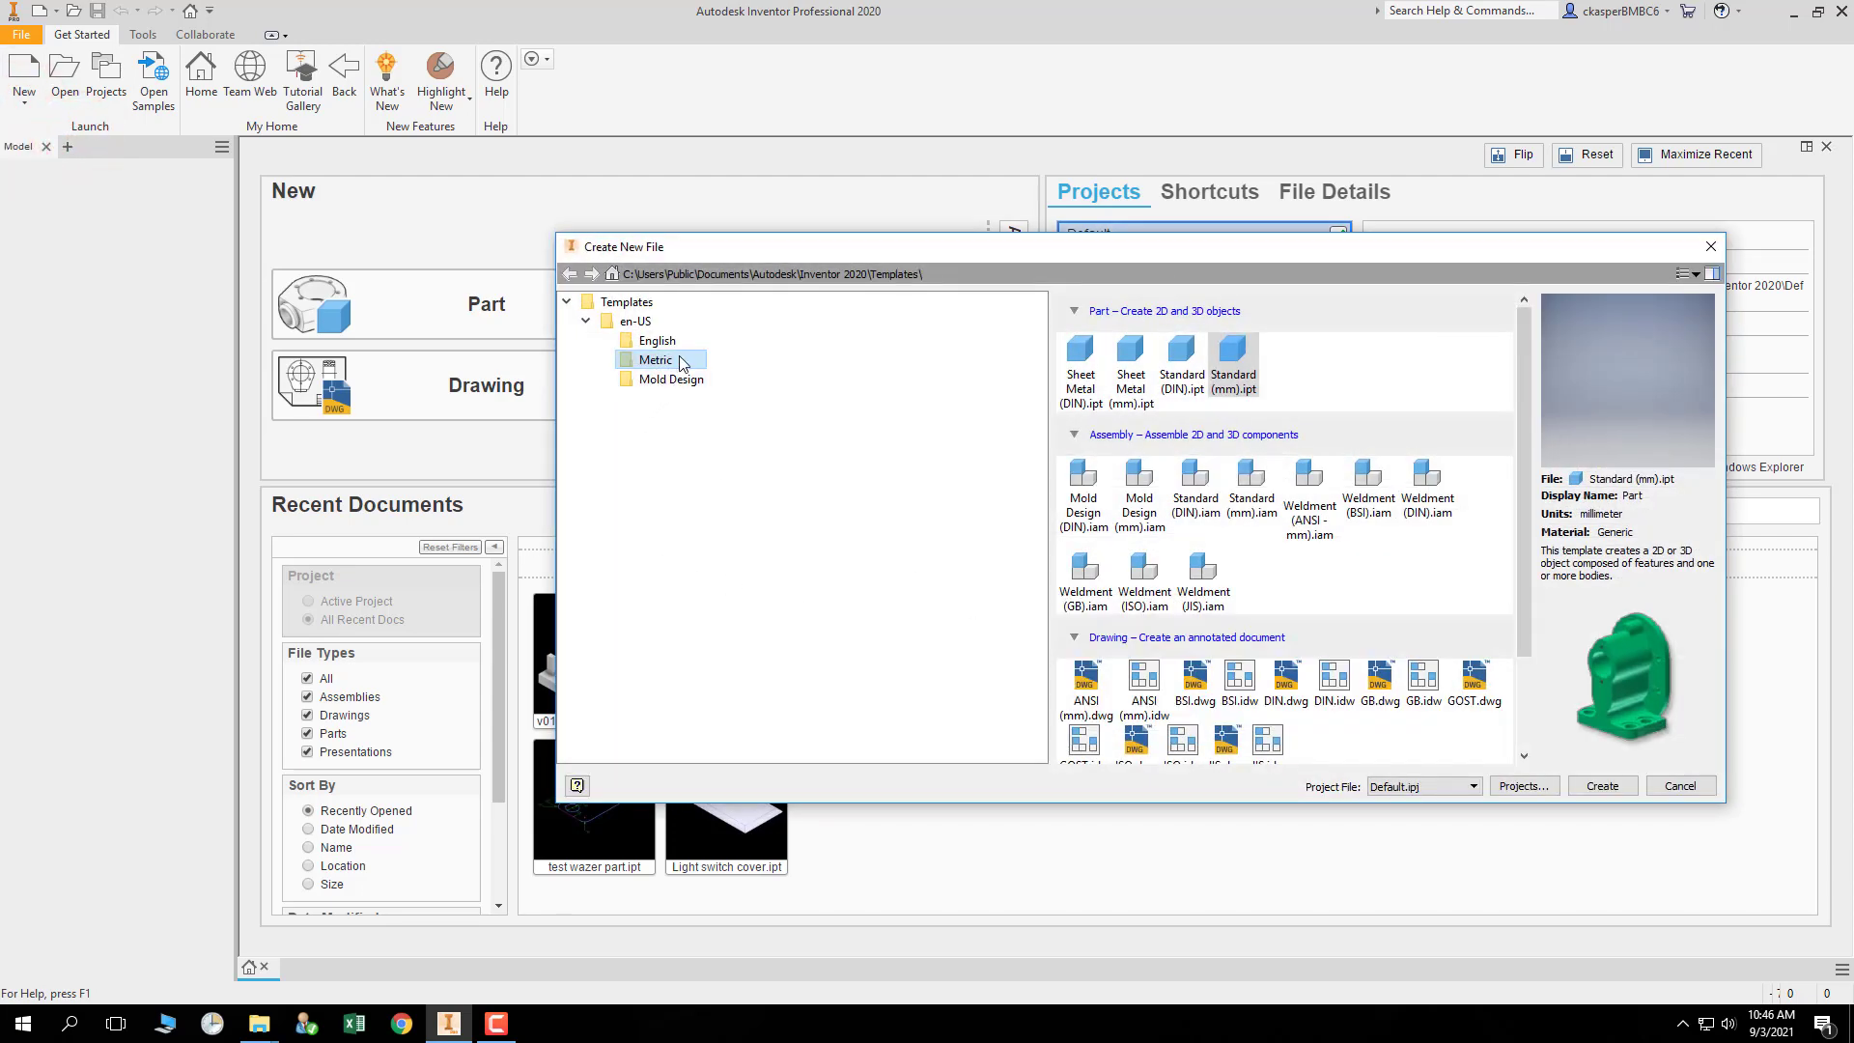
{"action": "left_click", "coordinate": [1234, 355]}
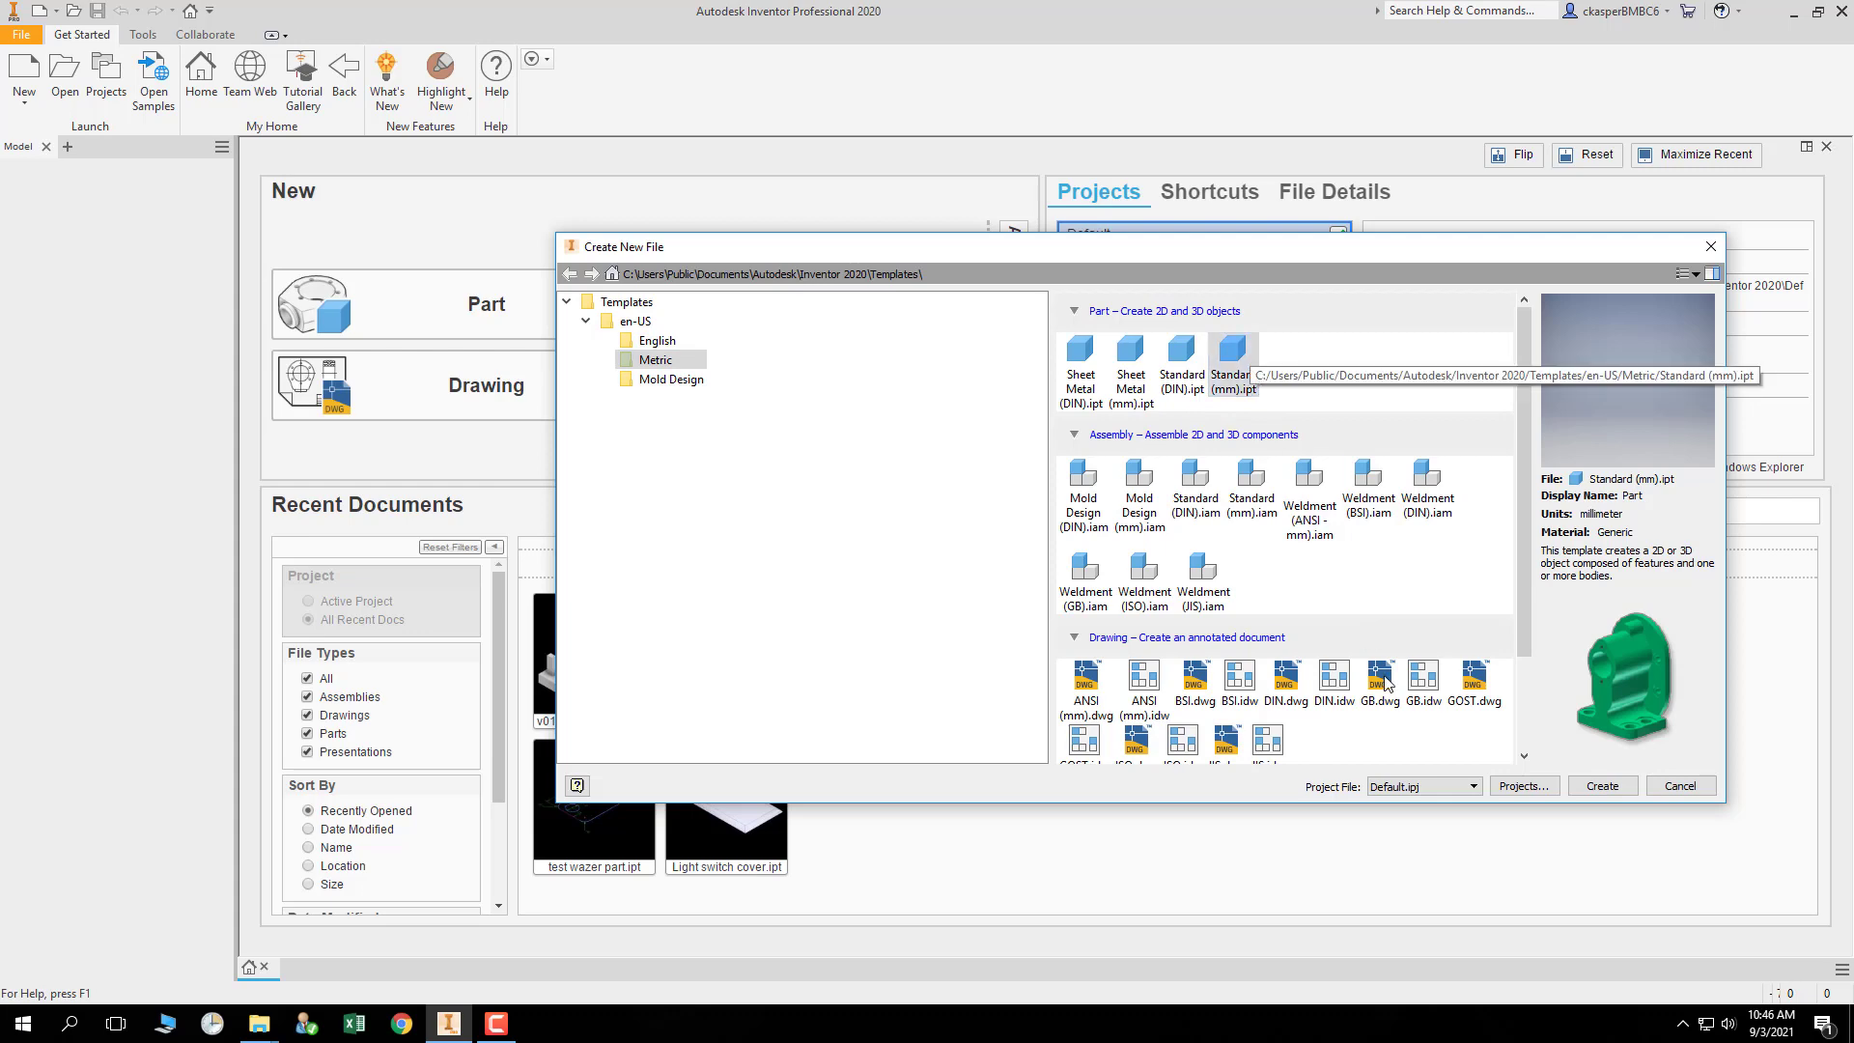
{"action": "left_click", "coordinate": [1602, 786]}
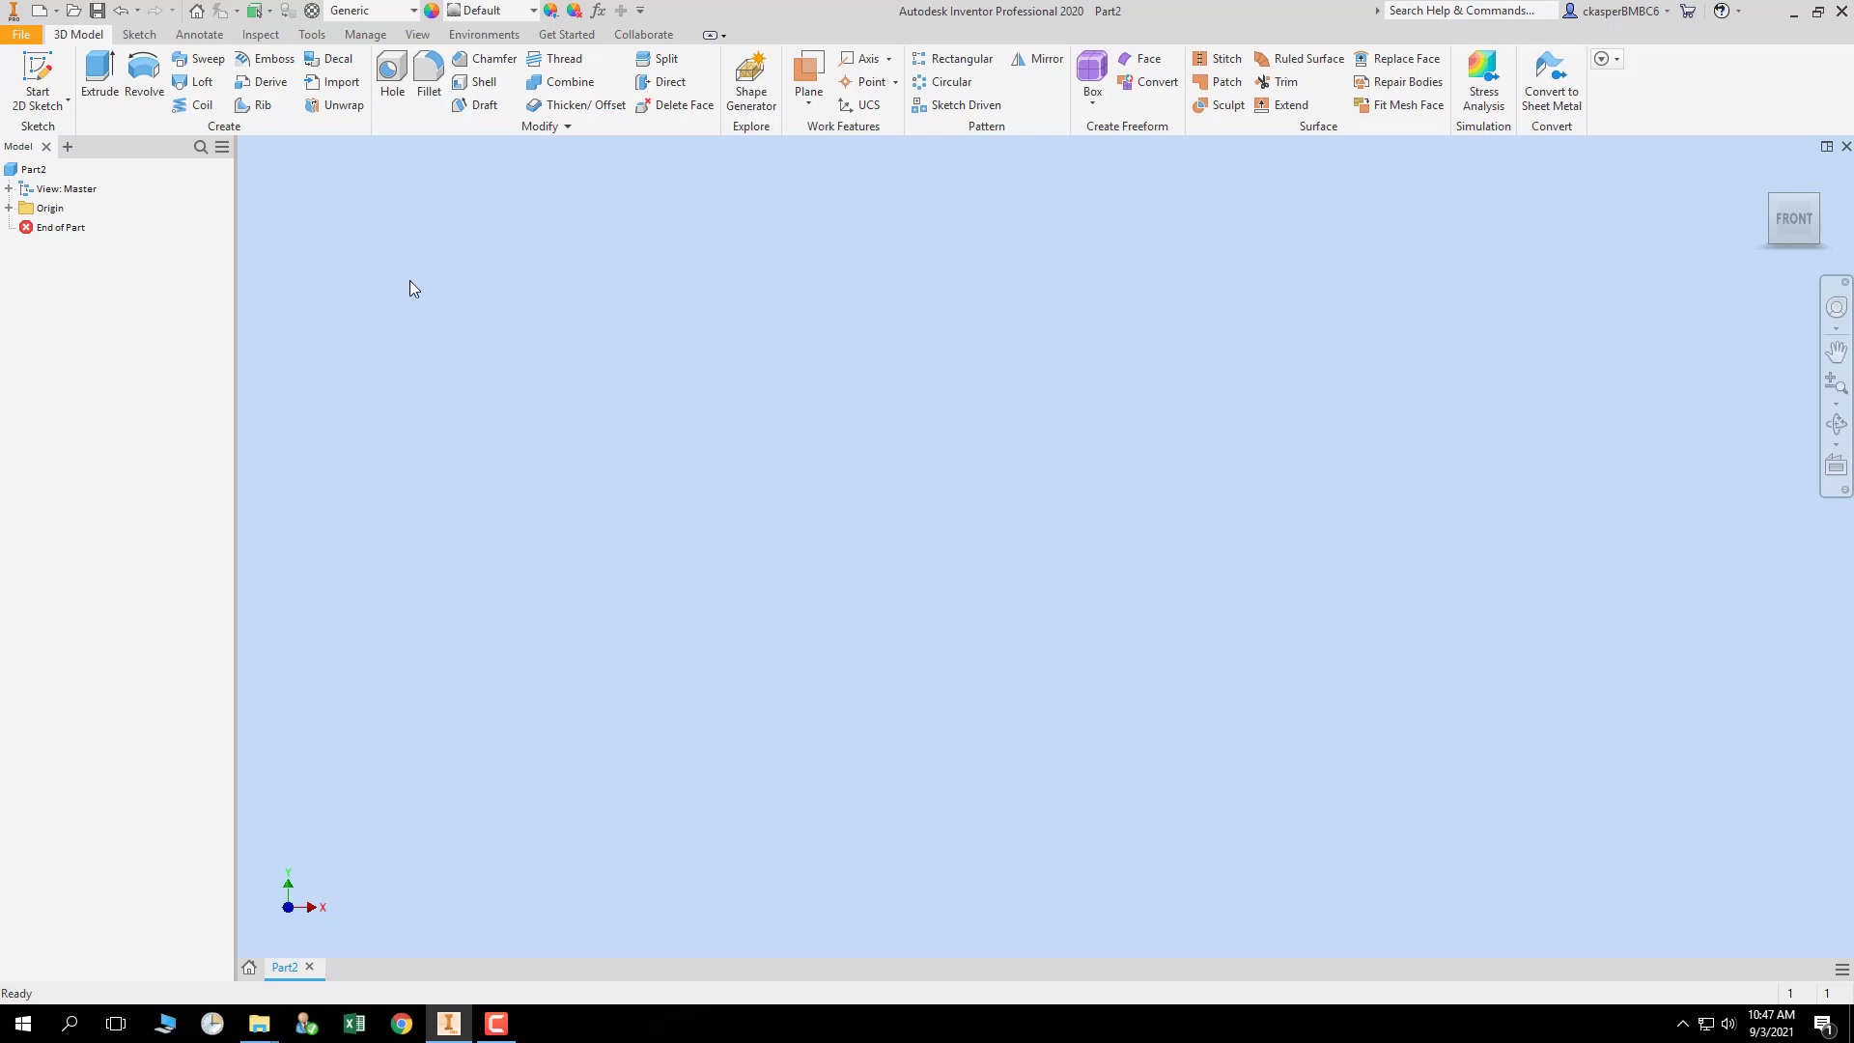
- Preview the High Contrast, Light Theme, Millennium and Deep Blue colour schemes in the application options, and keep the Sky scheme
{"action": "left_click", "coordinate": [25, 35]}
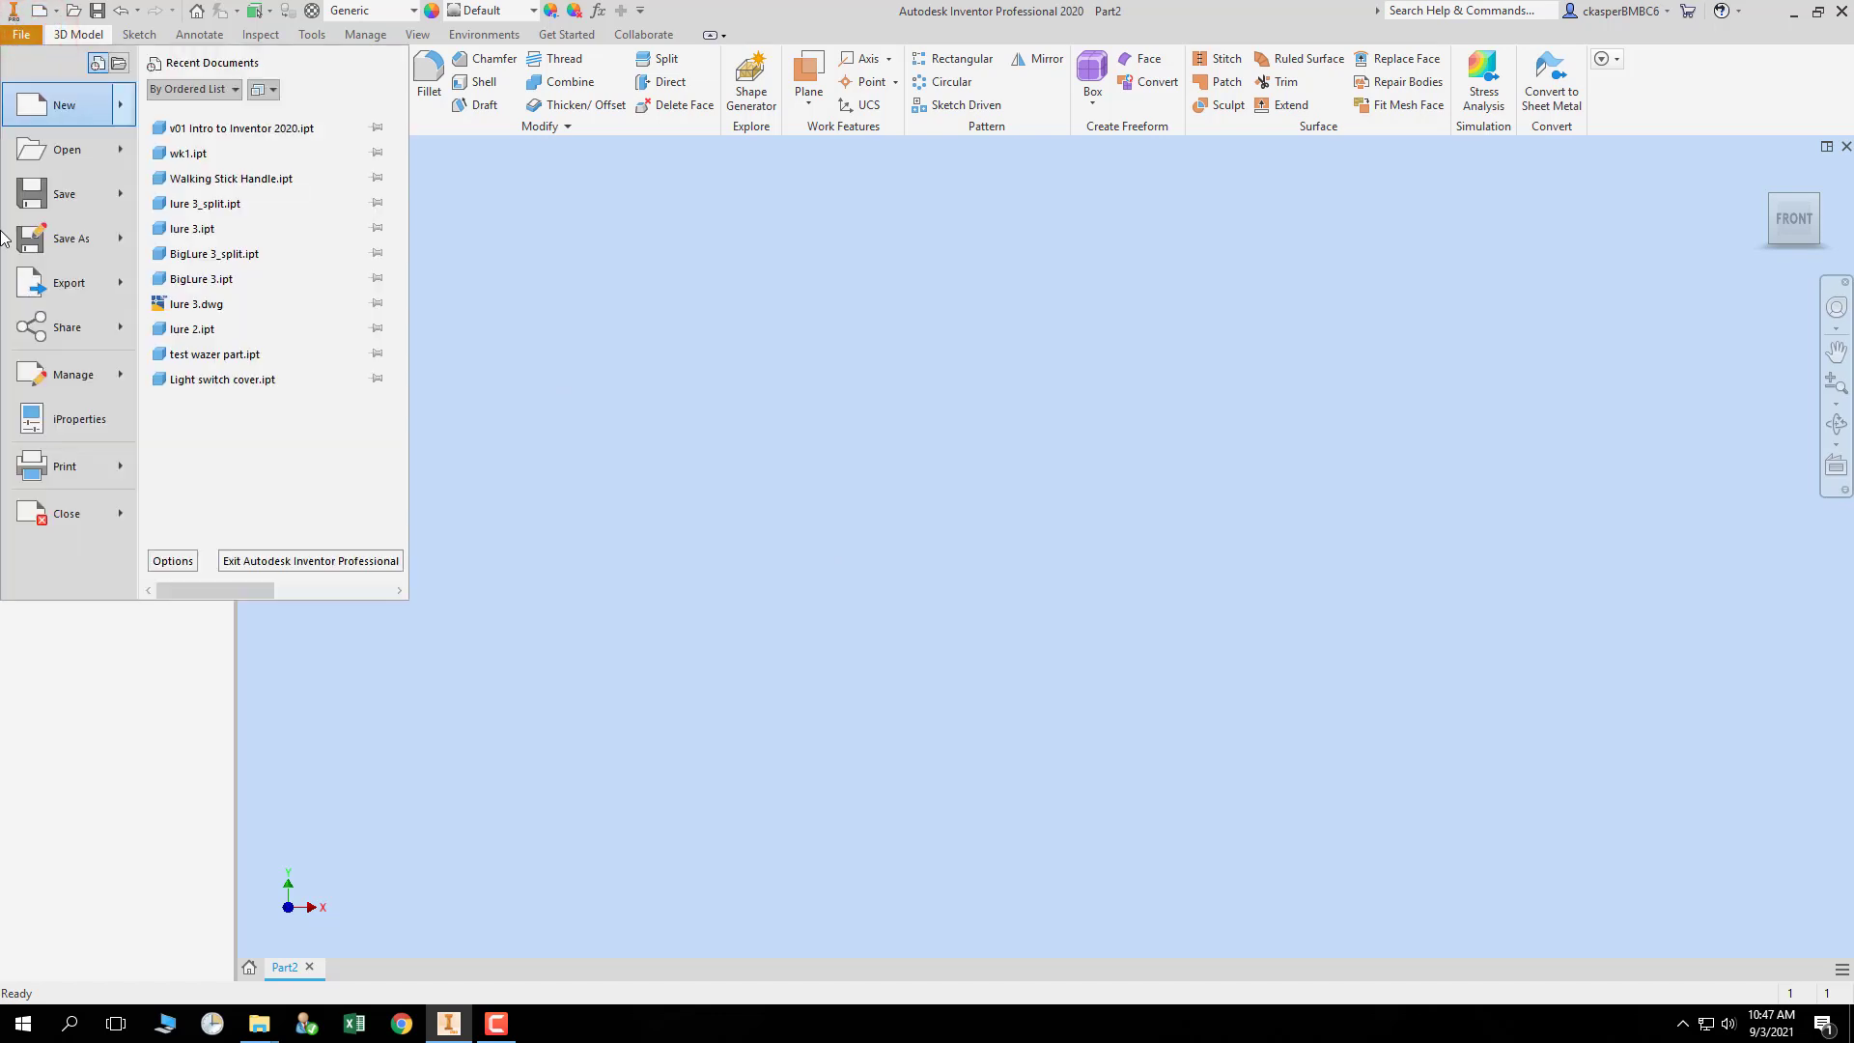
{"action": "left_click", "coordinate": [196, 561]}
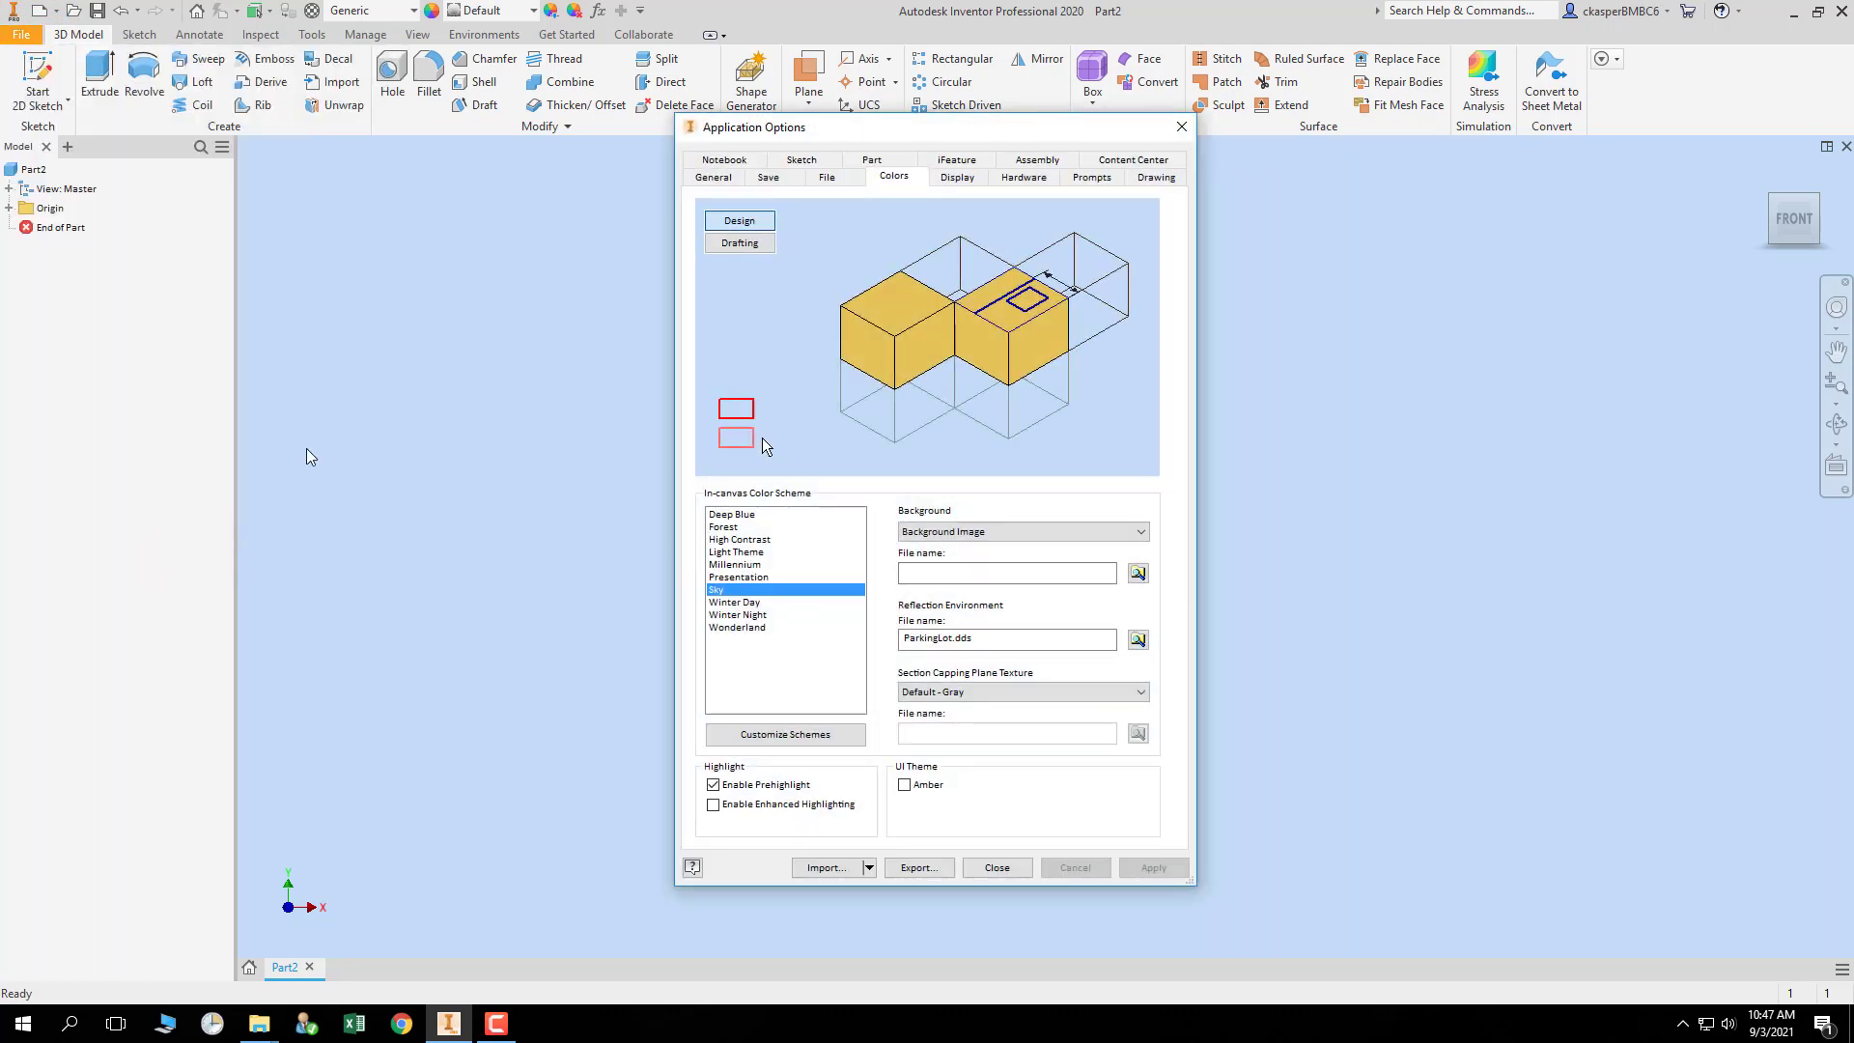
{"action": "left_click", "coordinate": [904, 179]}
{"action": "left_click", "coordinate": [730, 160]}
{"action": "left_click", "coordinate": [826, 159]}
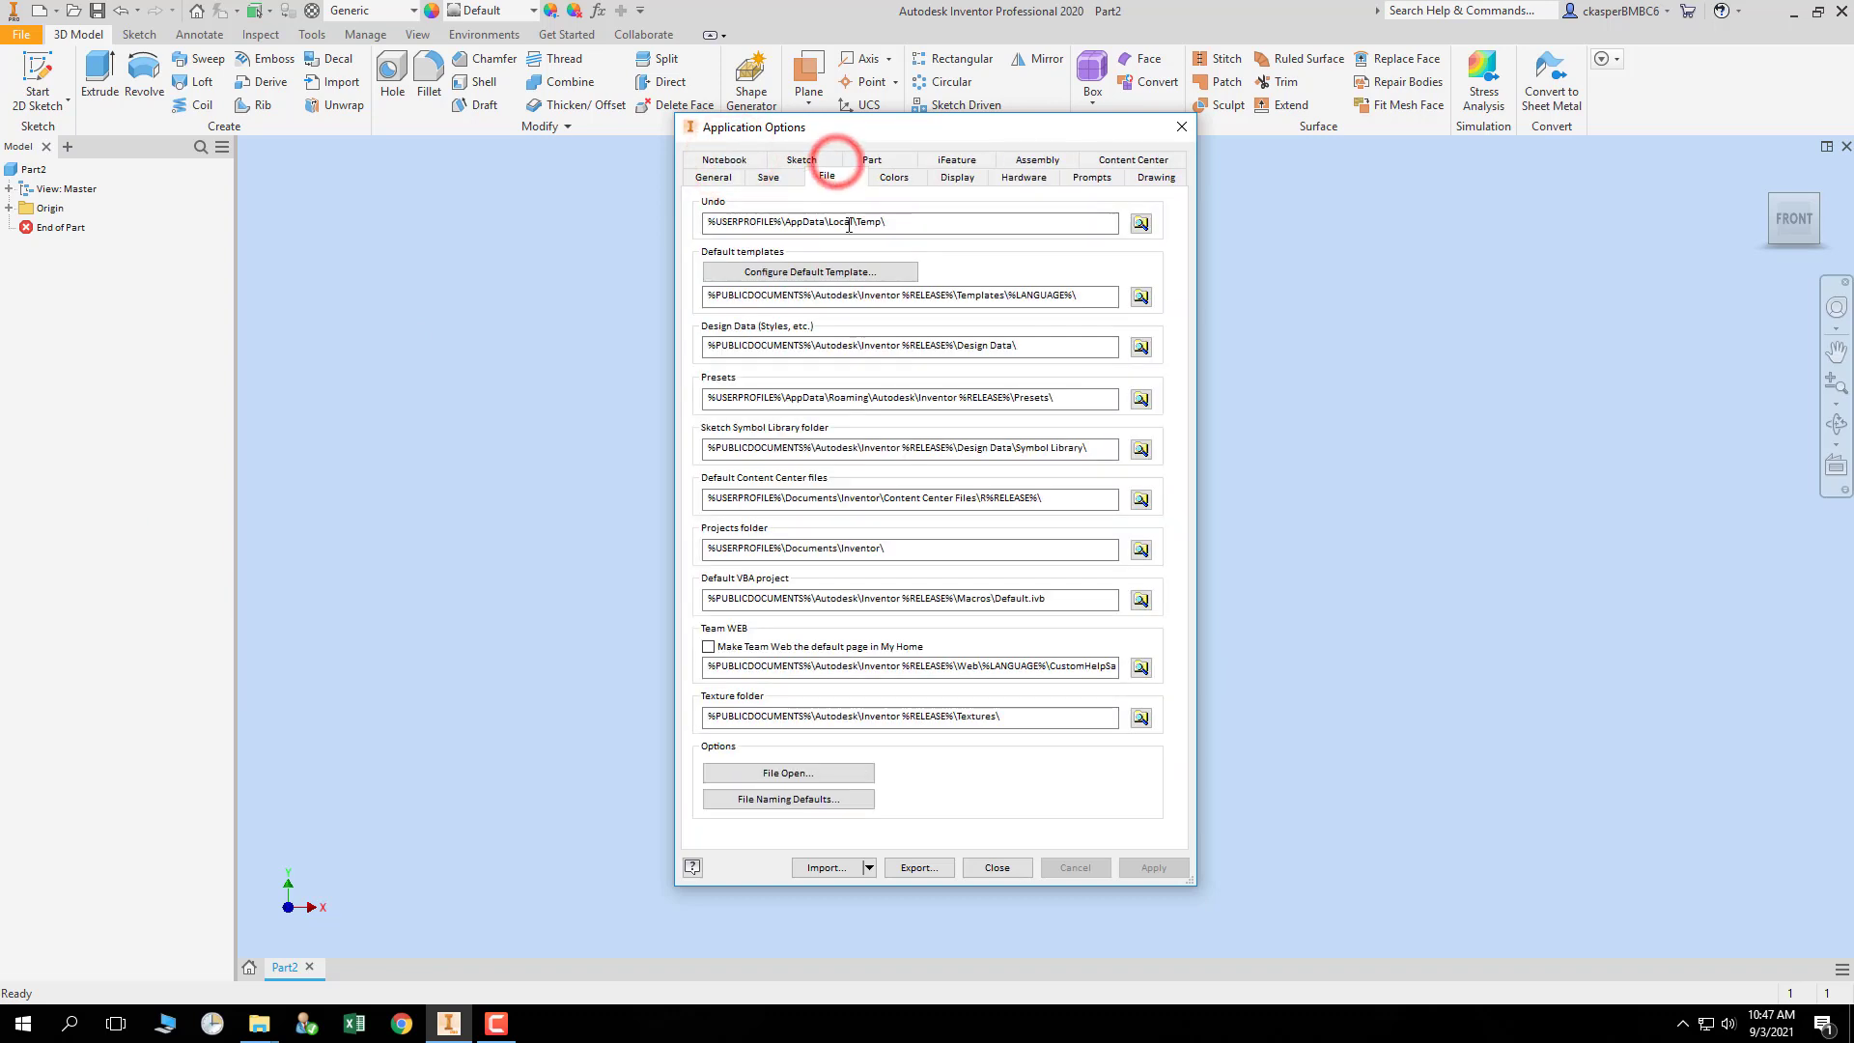
{"action": "left_click", "coordinate": [905, 186]}
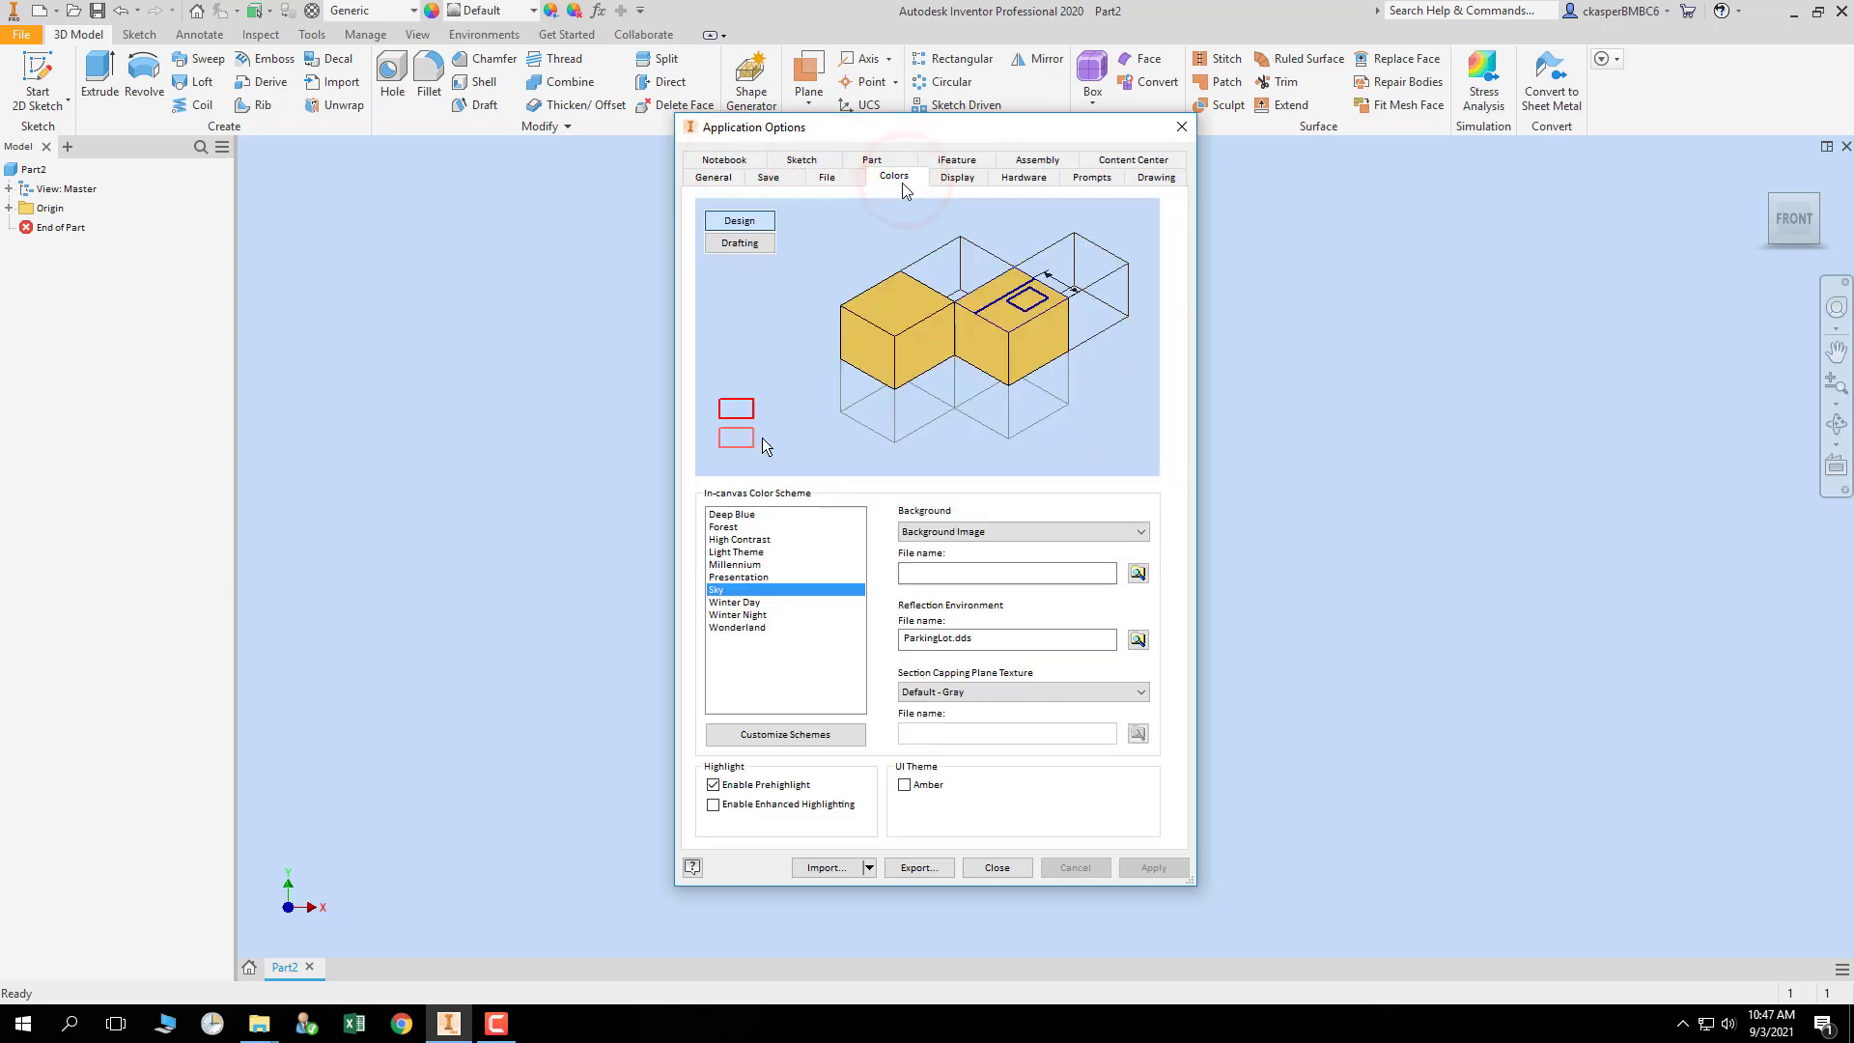
{"action": "left_click", "coordinate": [762, 541]}
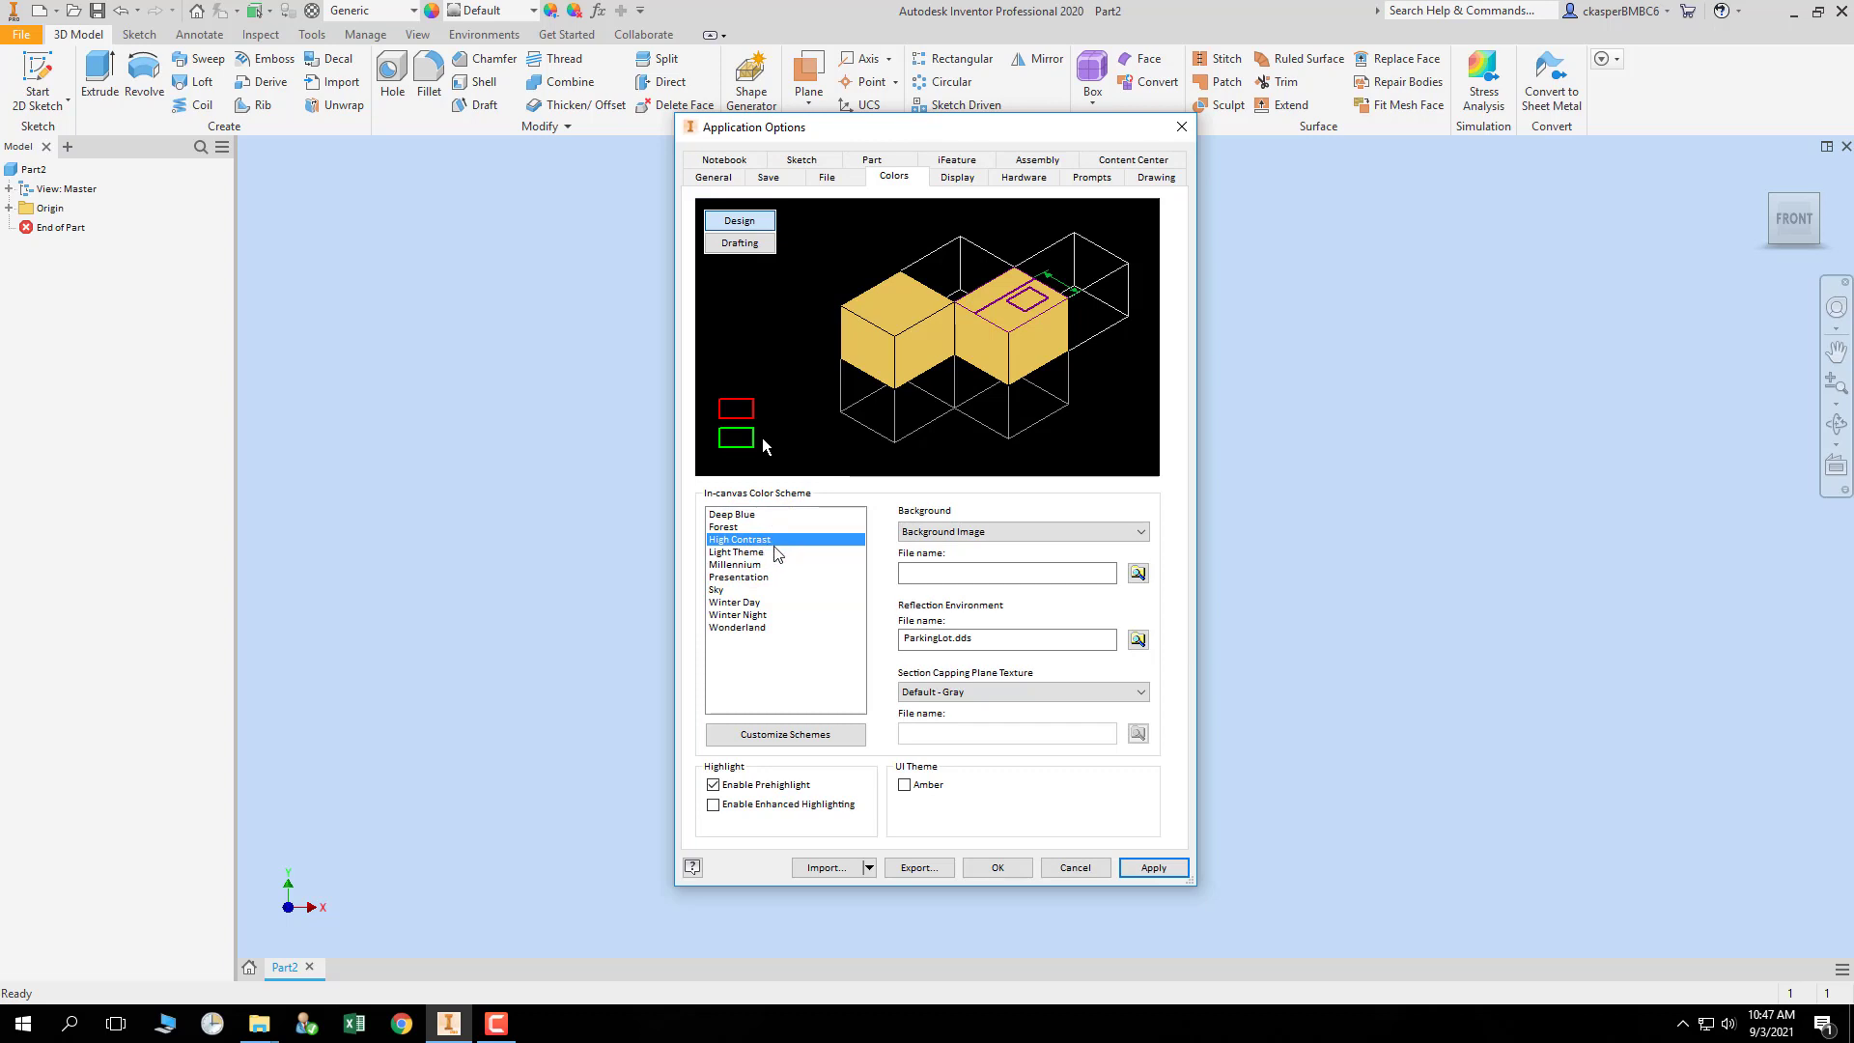
{"action": "left_click", "coordinate": [771, 553]}
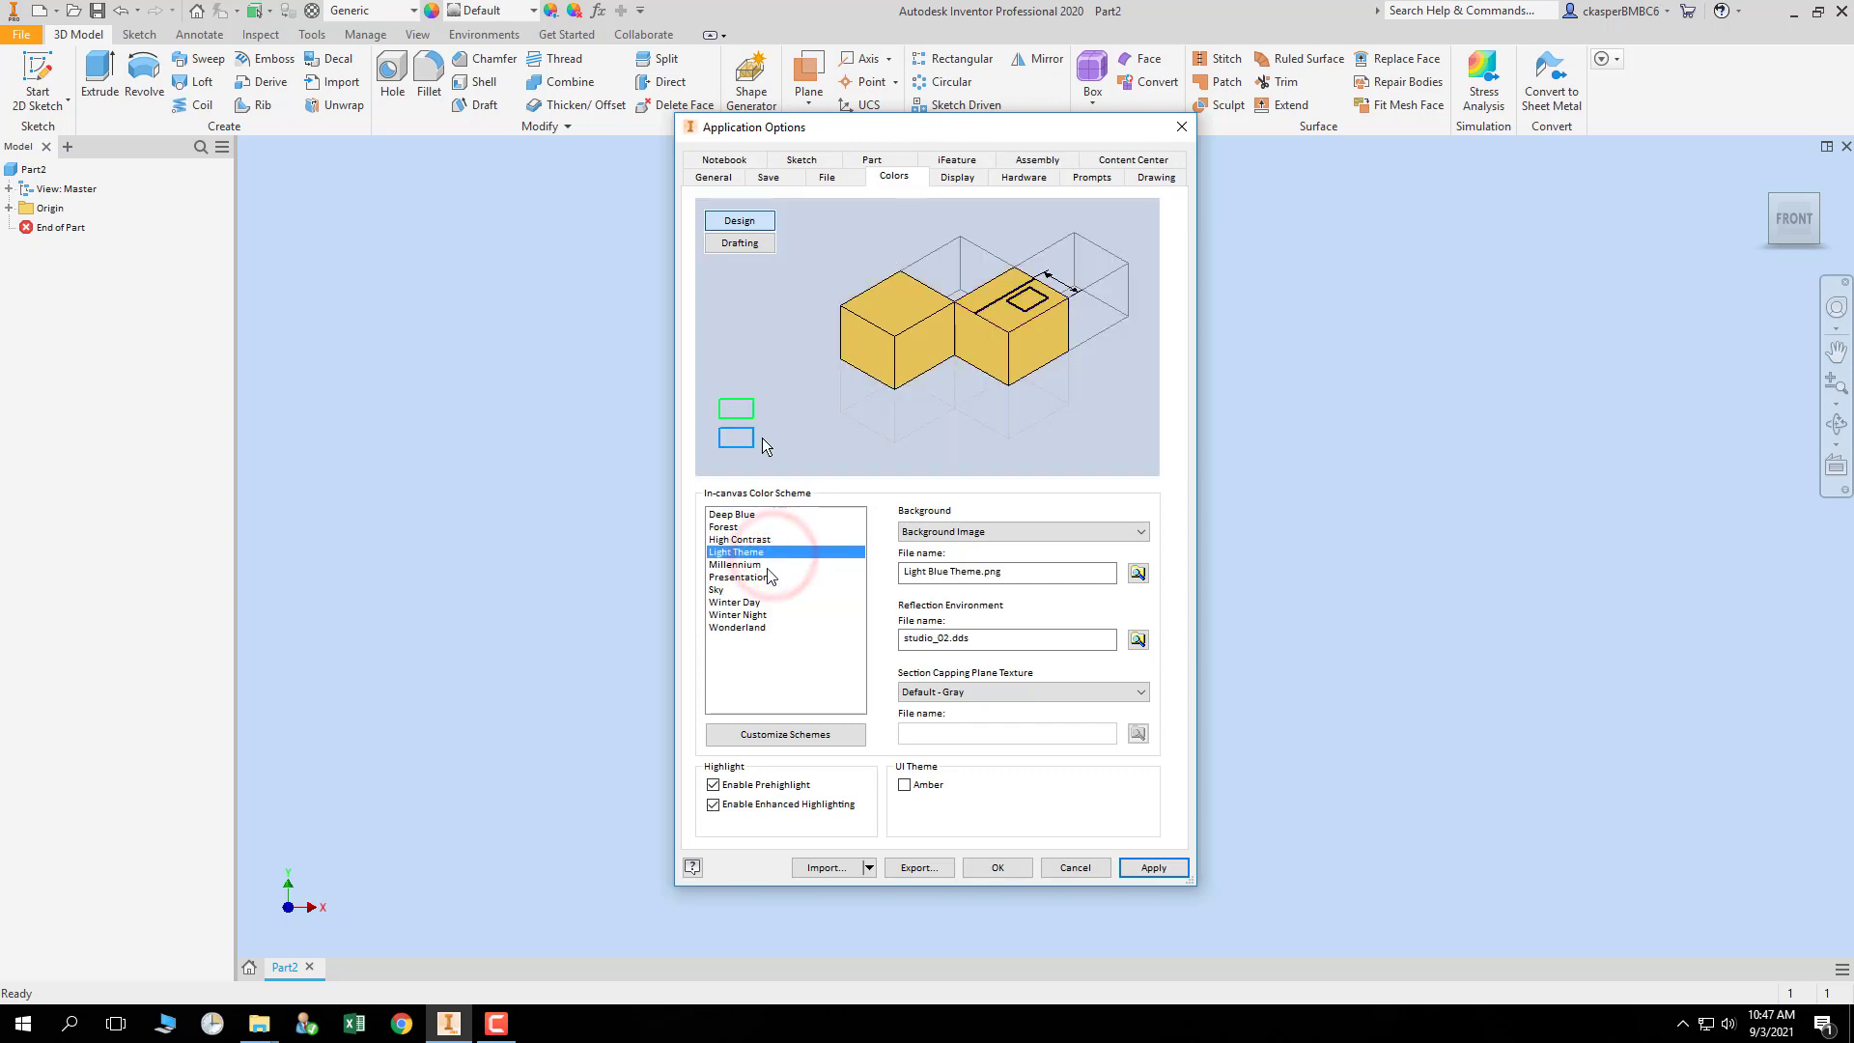
{"action": "left_click", "coordinate": [767, 565]}
{"action": "left_click", "coordinate": [775, 513]}
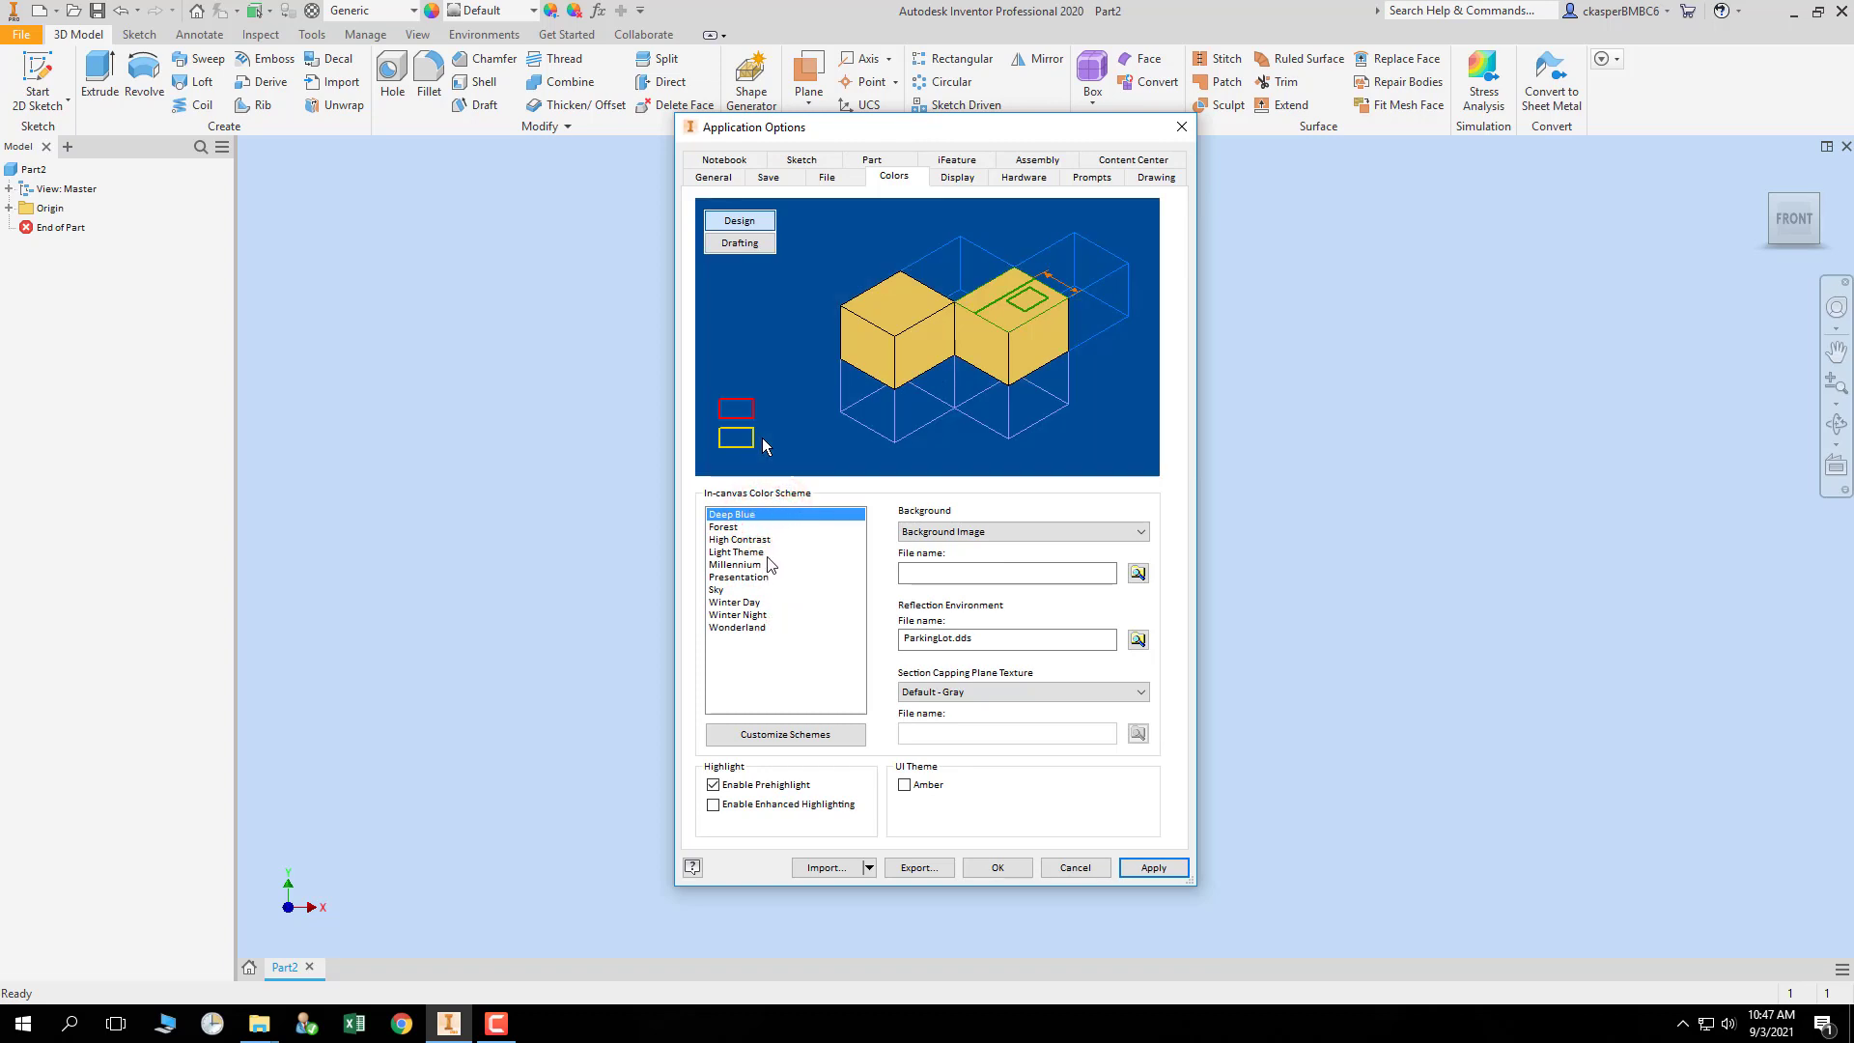
{"action": "left_click", "coordinate": [765, 555]}
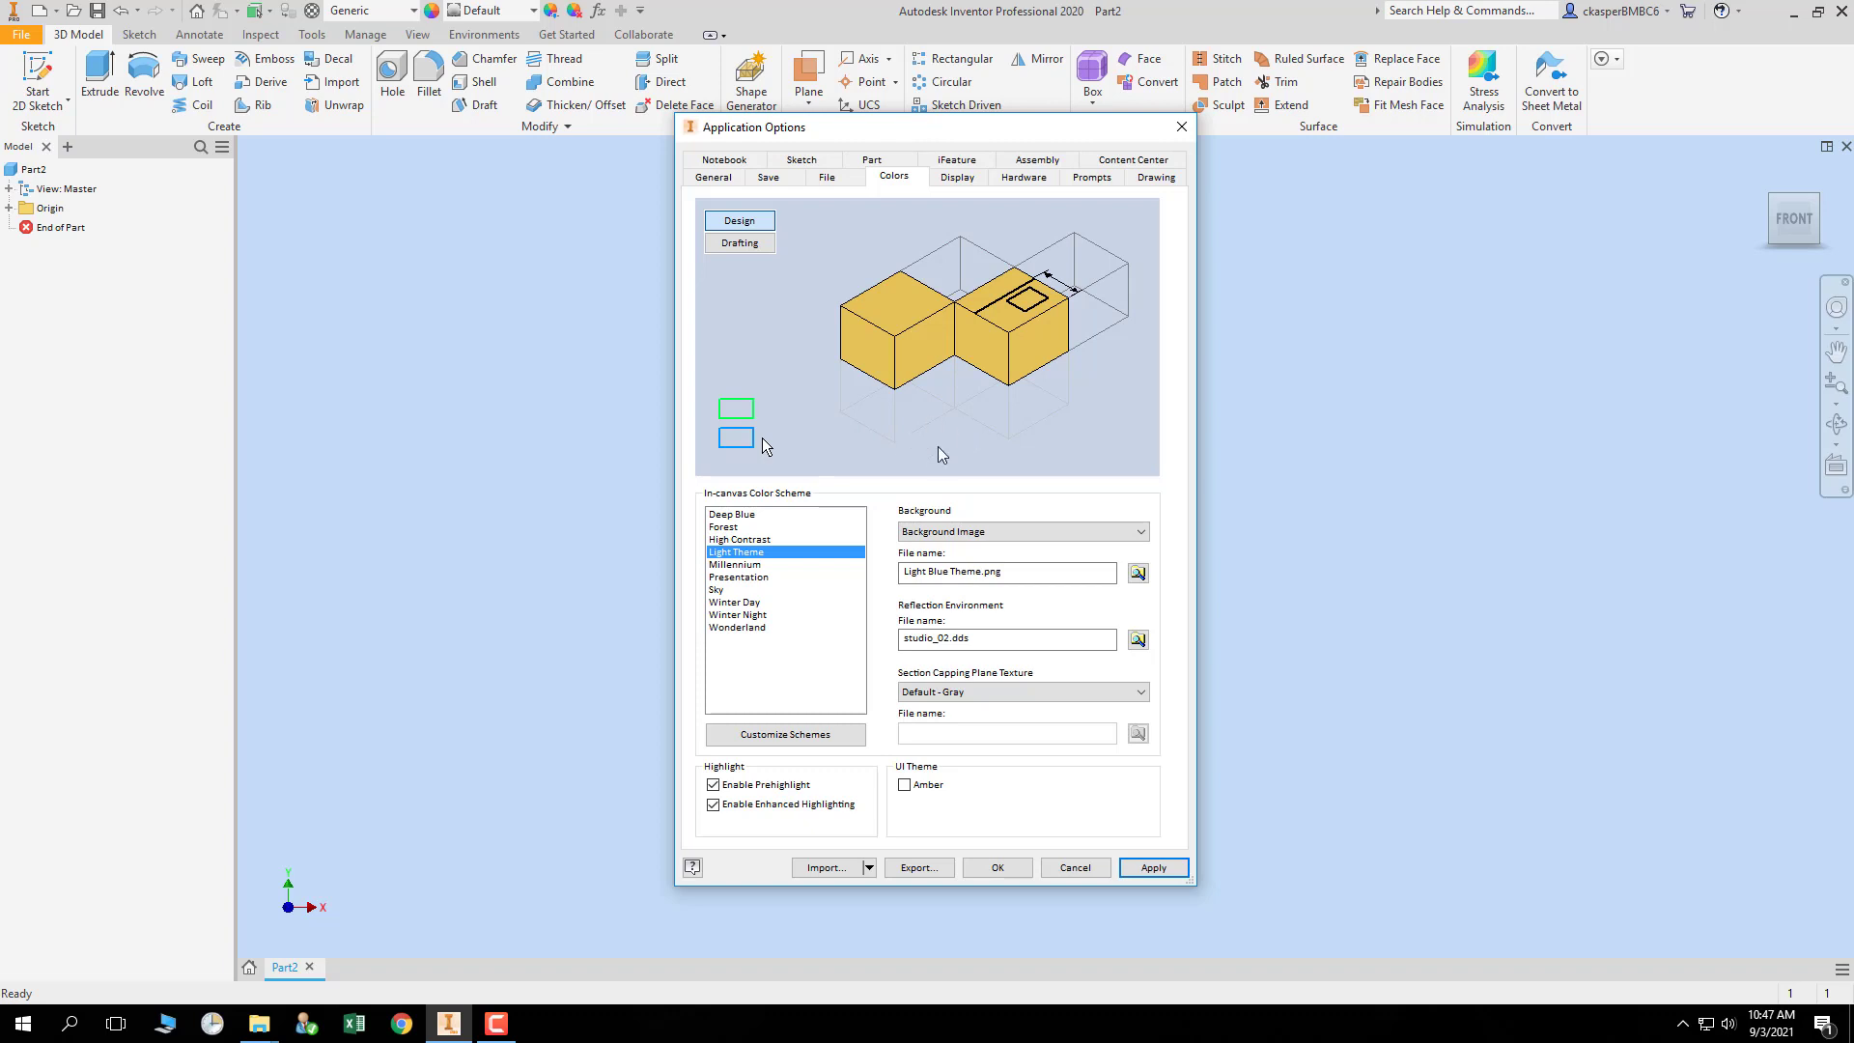
{"action": "left_click", "coordinate": [740, 590]}
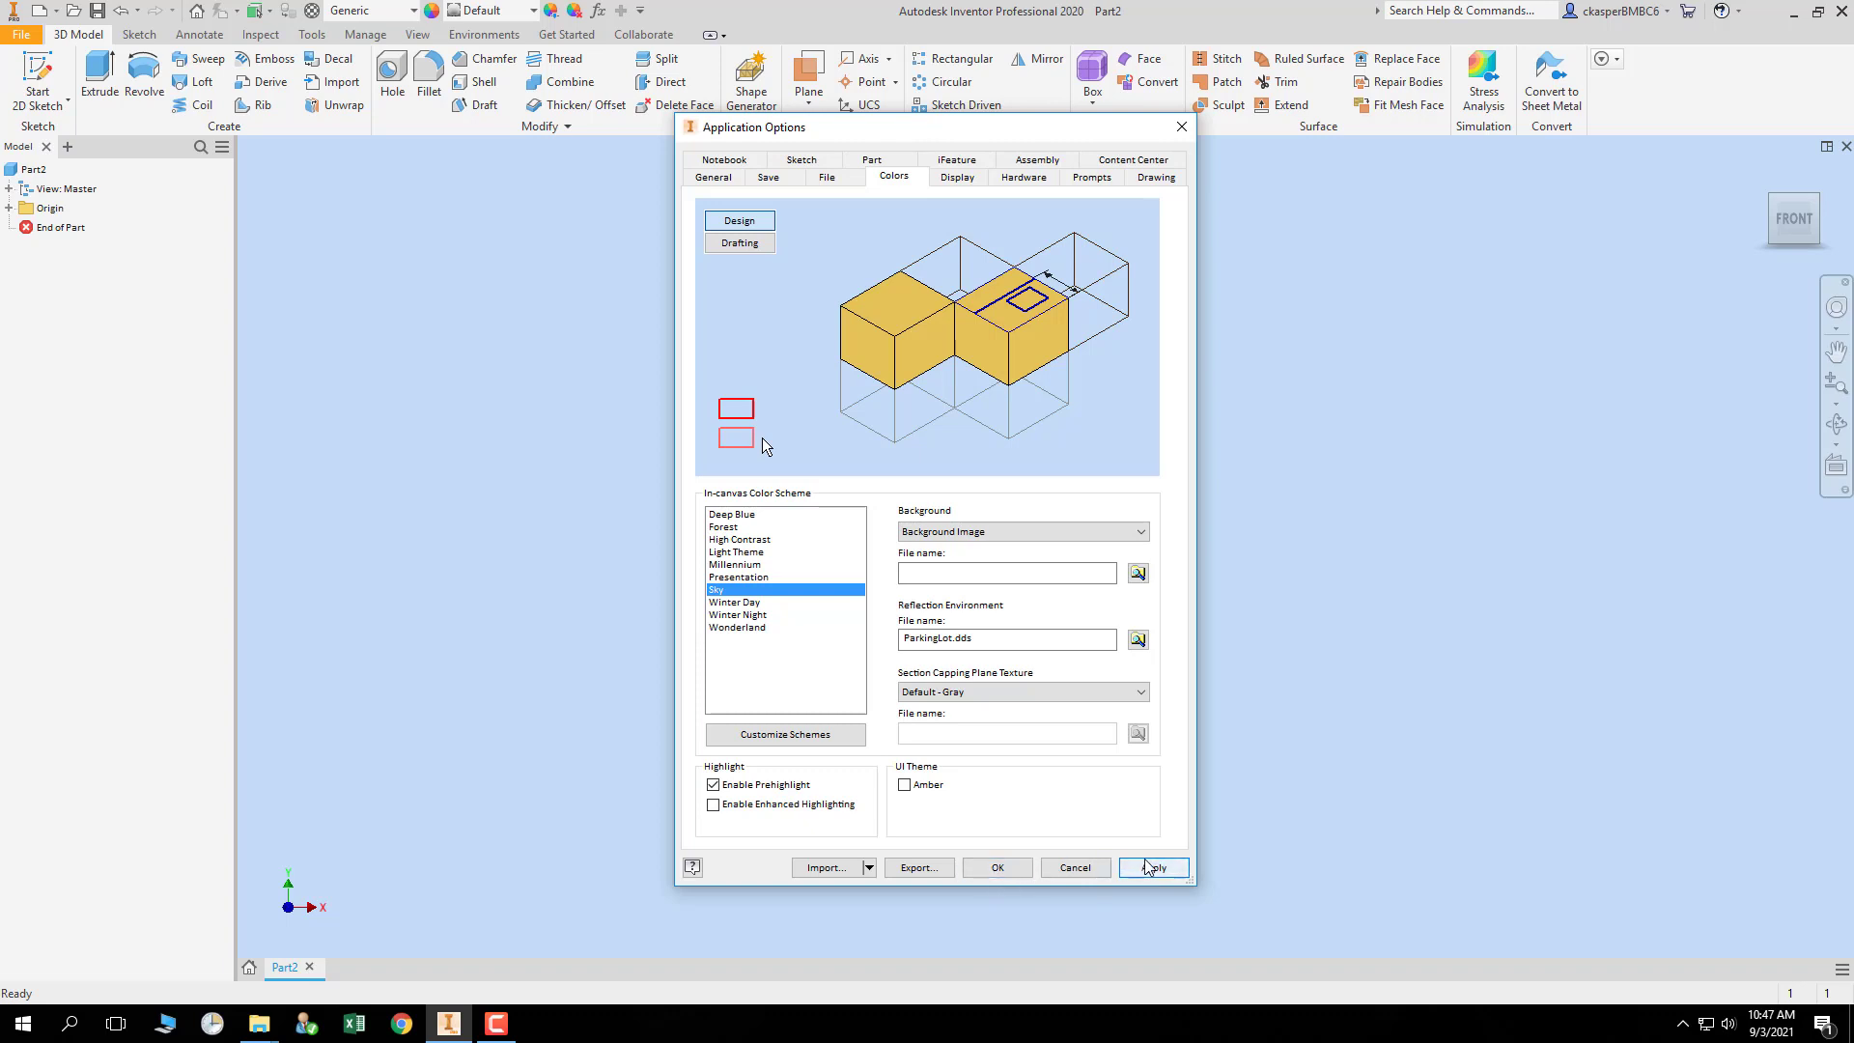
{"action": "left_click", "coordinate": [1000, 867]}
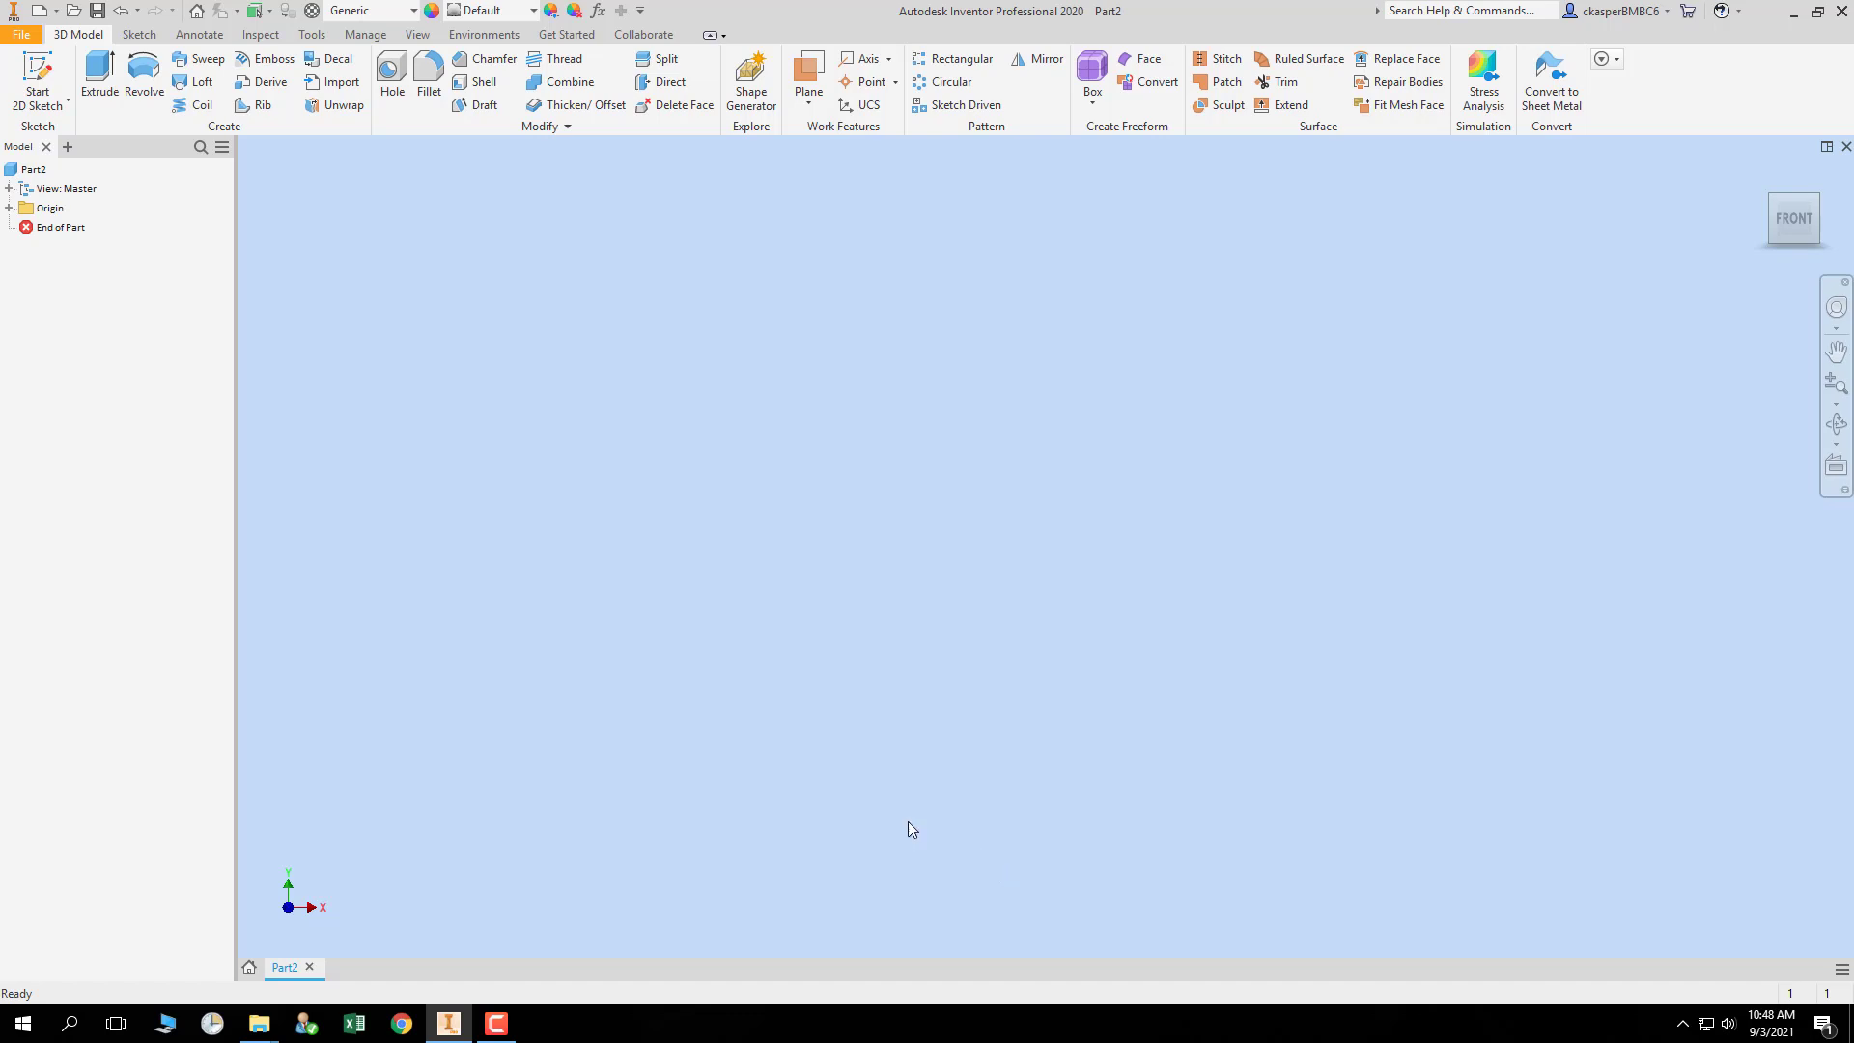
- Start a 2D sketch on the XZ origin plane
{"action": "left_click", "coordinate": [39, 72]}
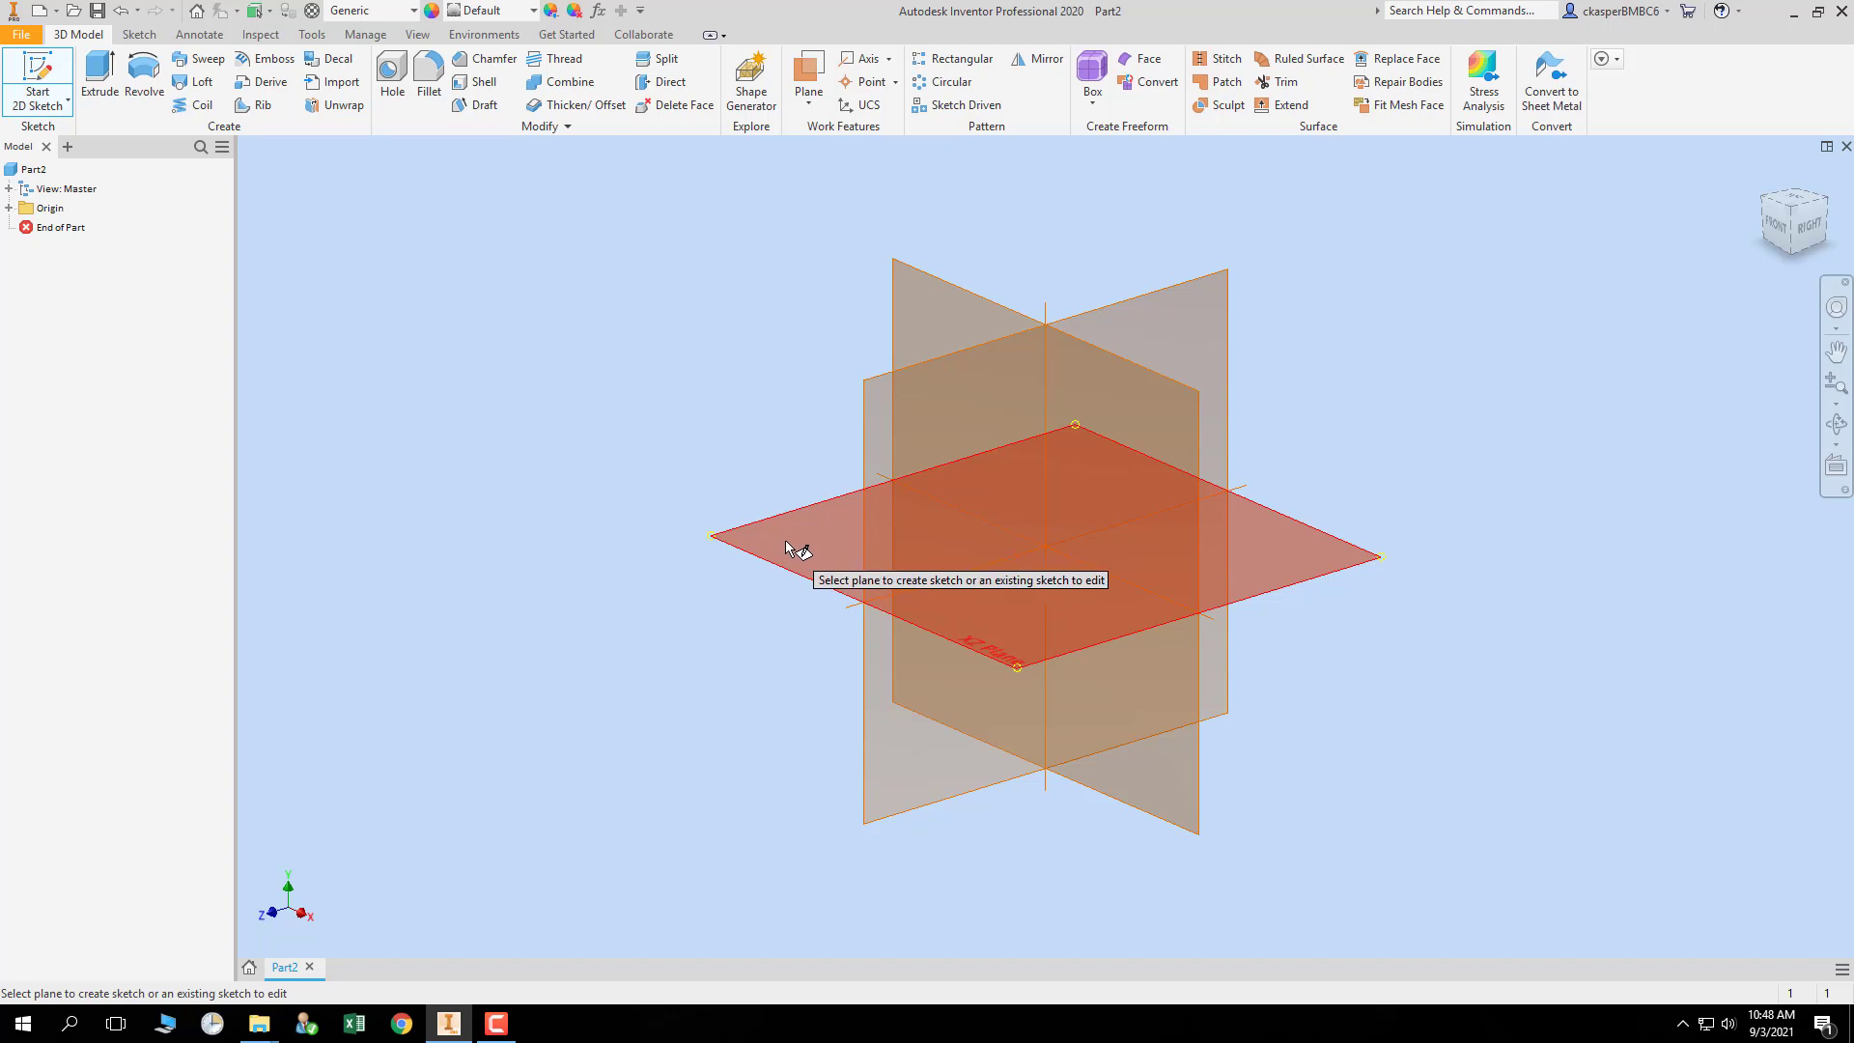
{"action": "left_click", "coordinate": [785, 542]}
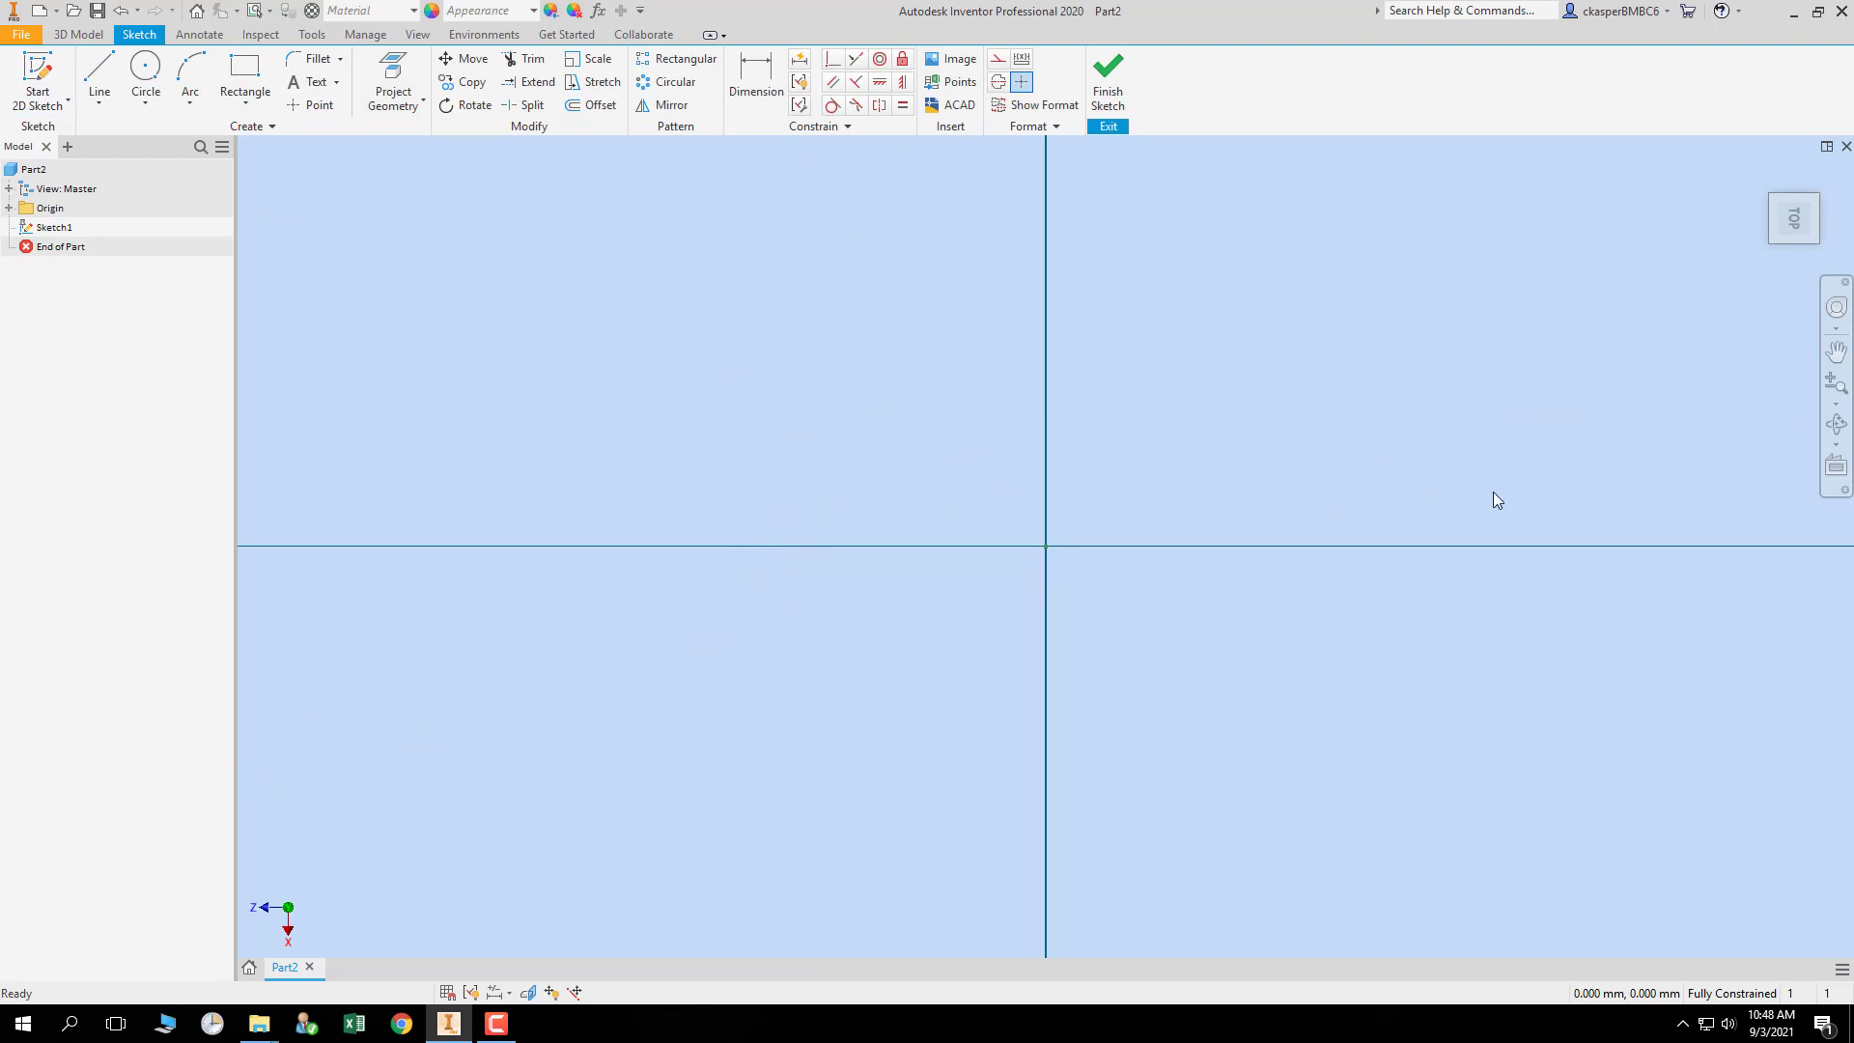
{"action": "mouse_move", "coordinate": [1807, 218]}
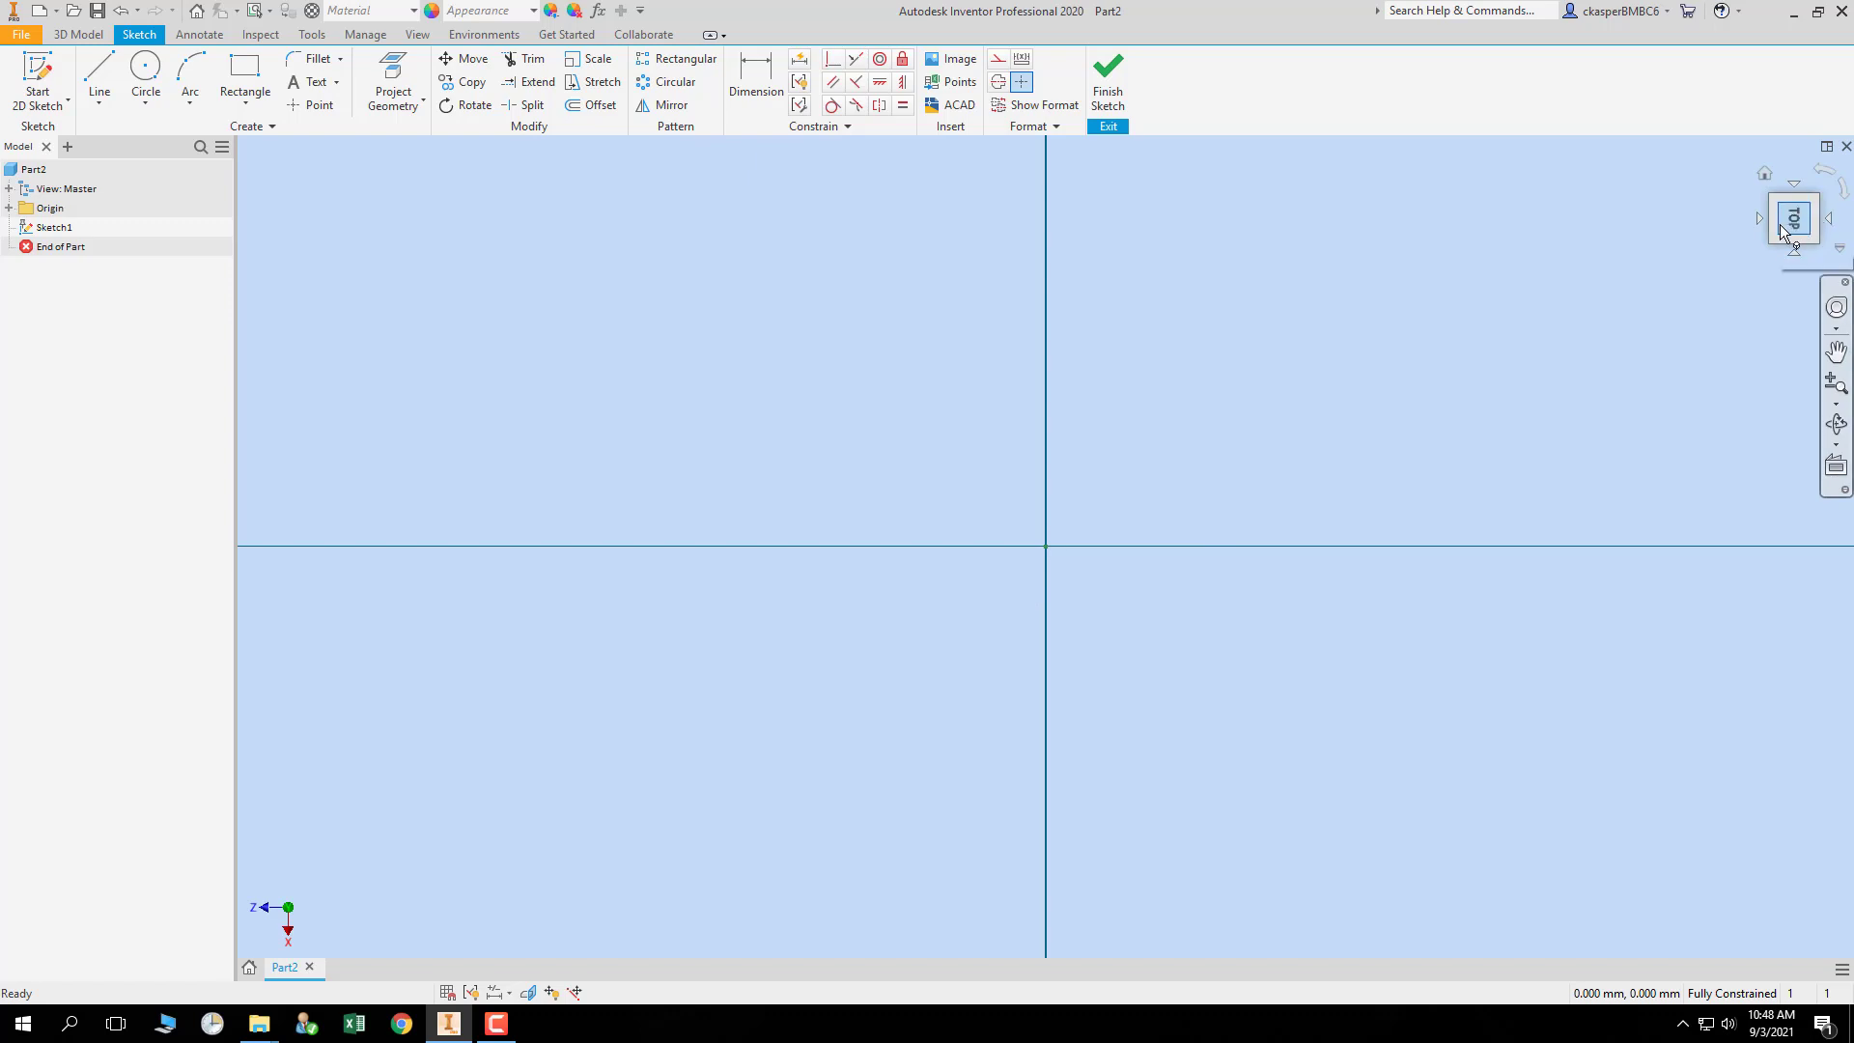
{"action": "left_click", "coordinate": [1826, 175]}
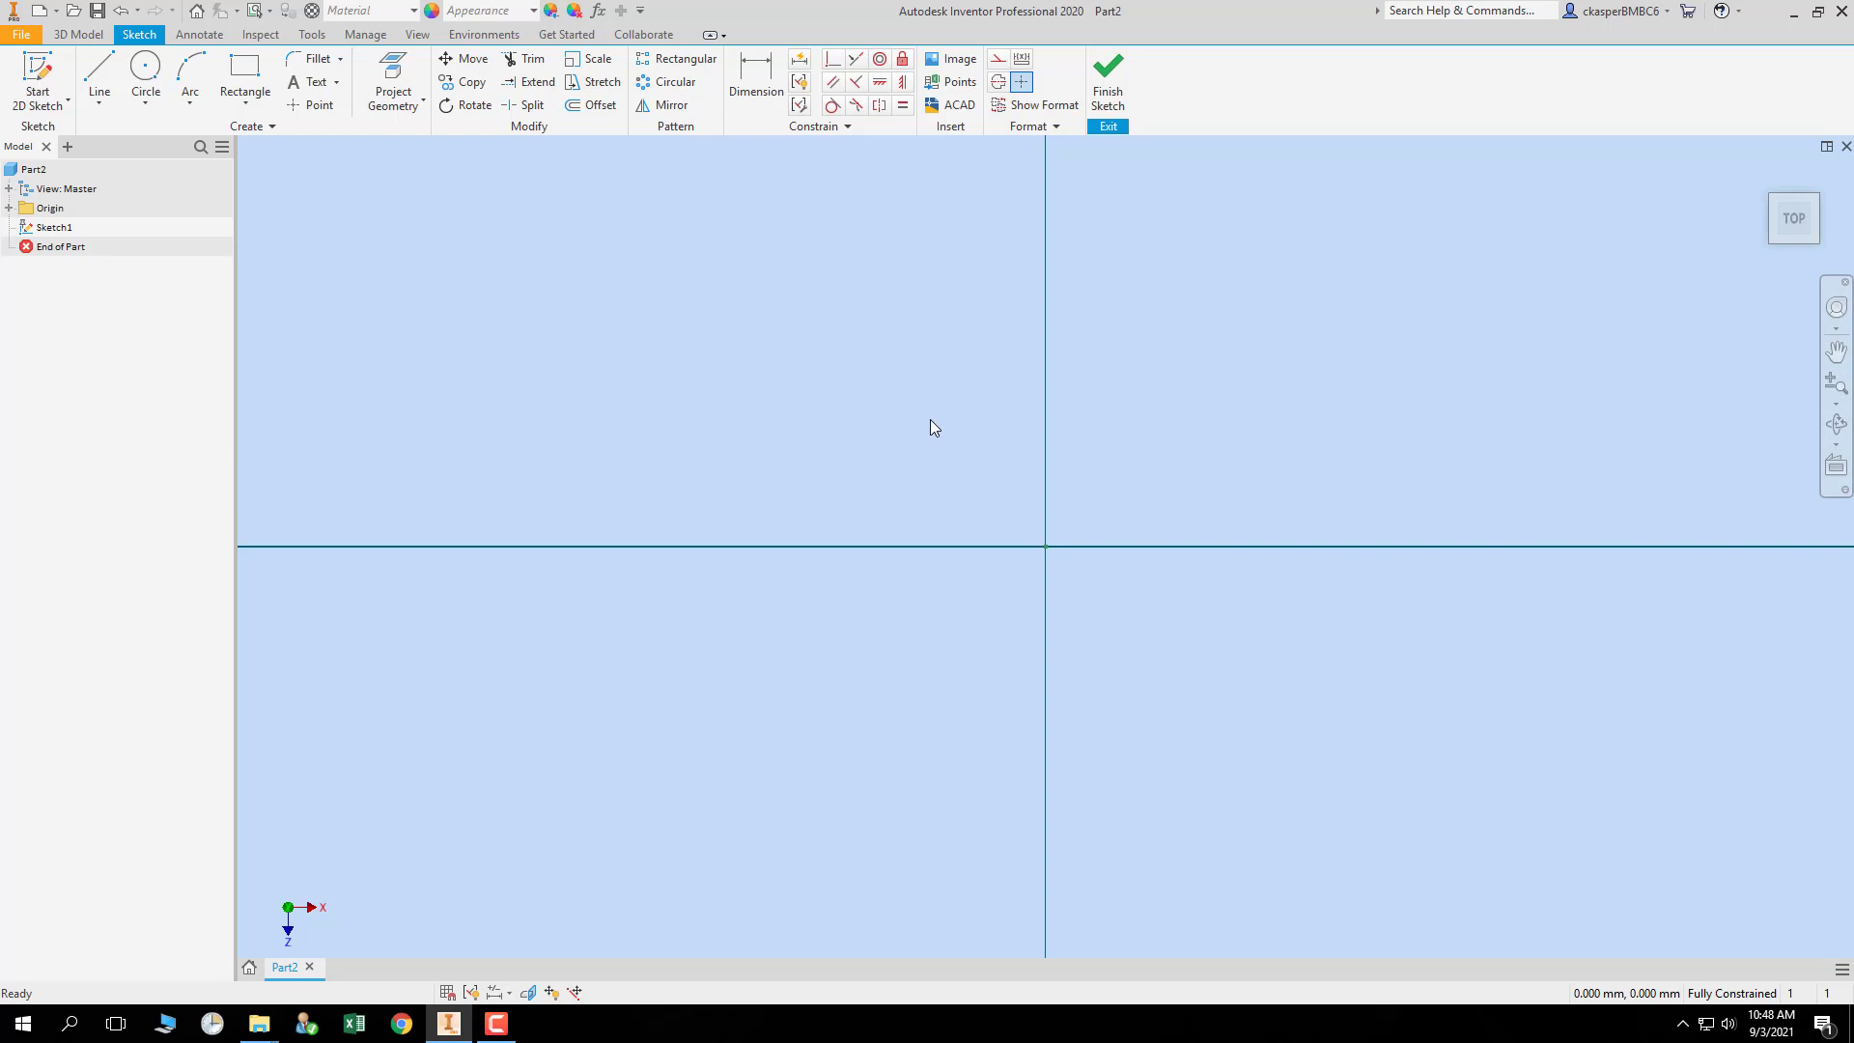
- Draw connected top, right and bottom lines of a rectangle around the origin, about 359 mm wide and 195 mm high
{"action": "left_click", "coordinate": [102, 71]}
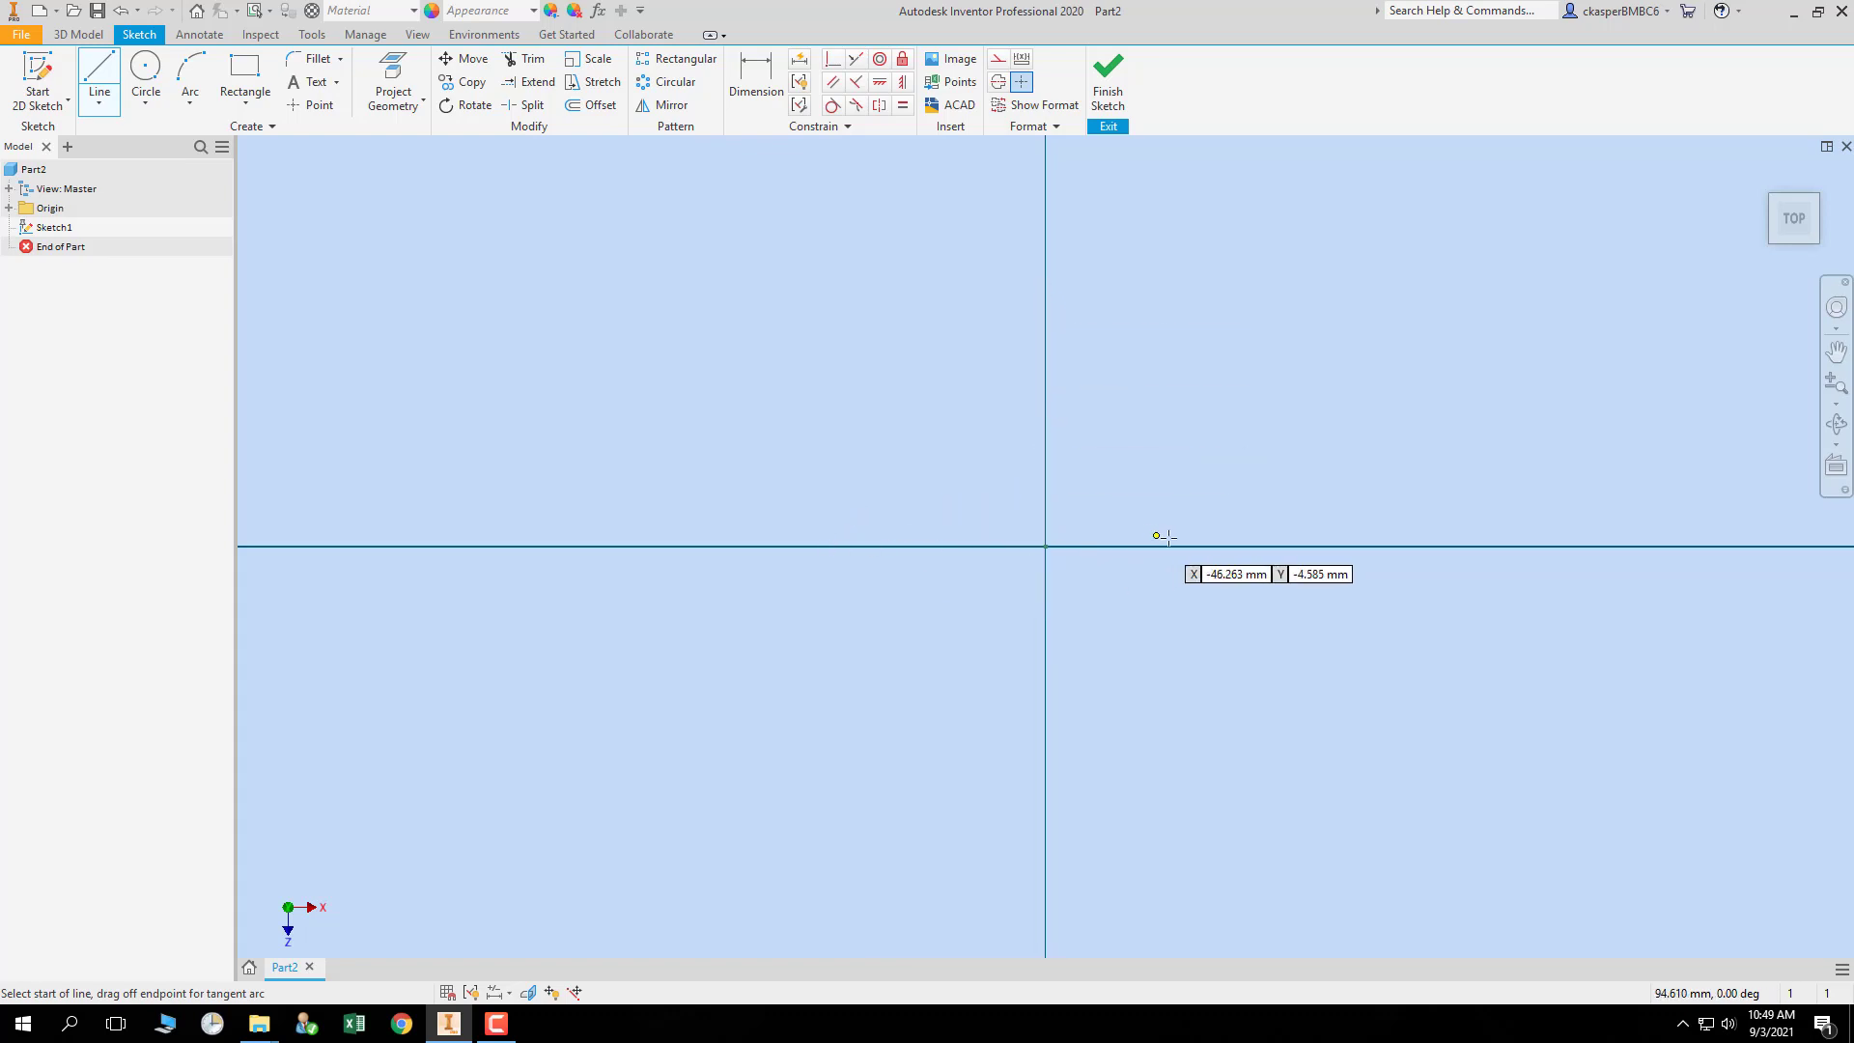
{"action": "left_click", "coordinate": [556, 299]}
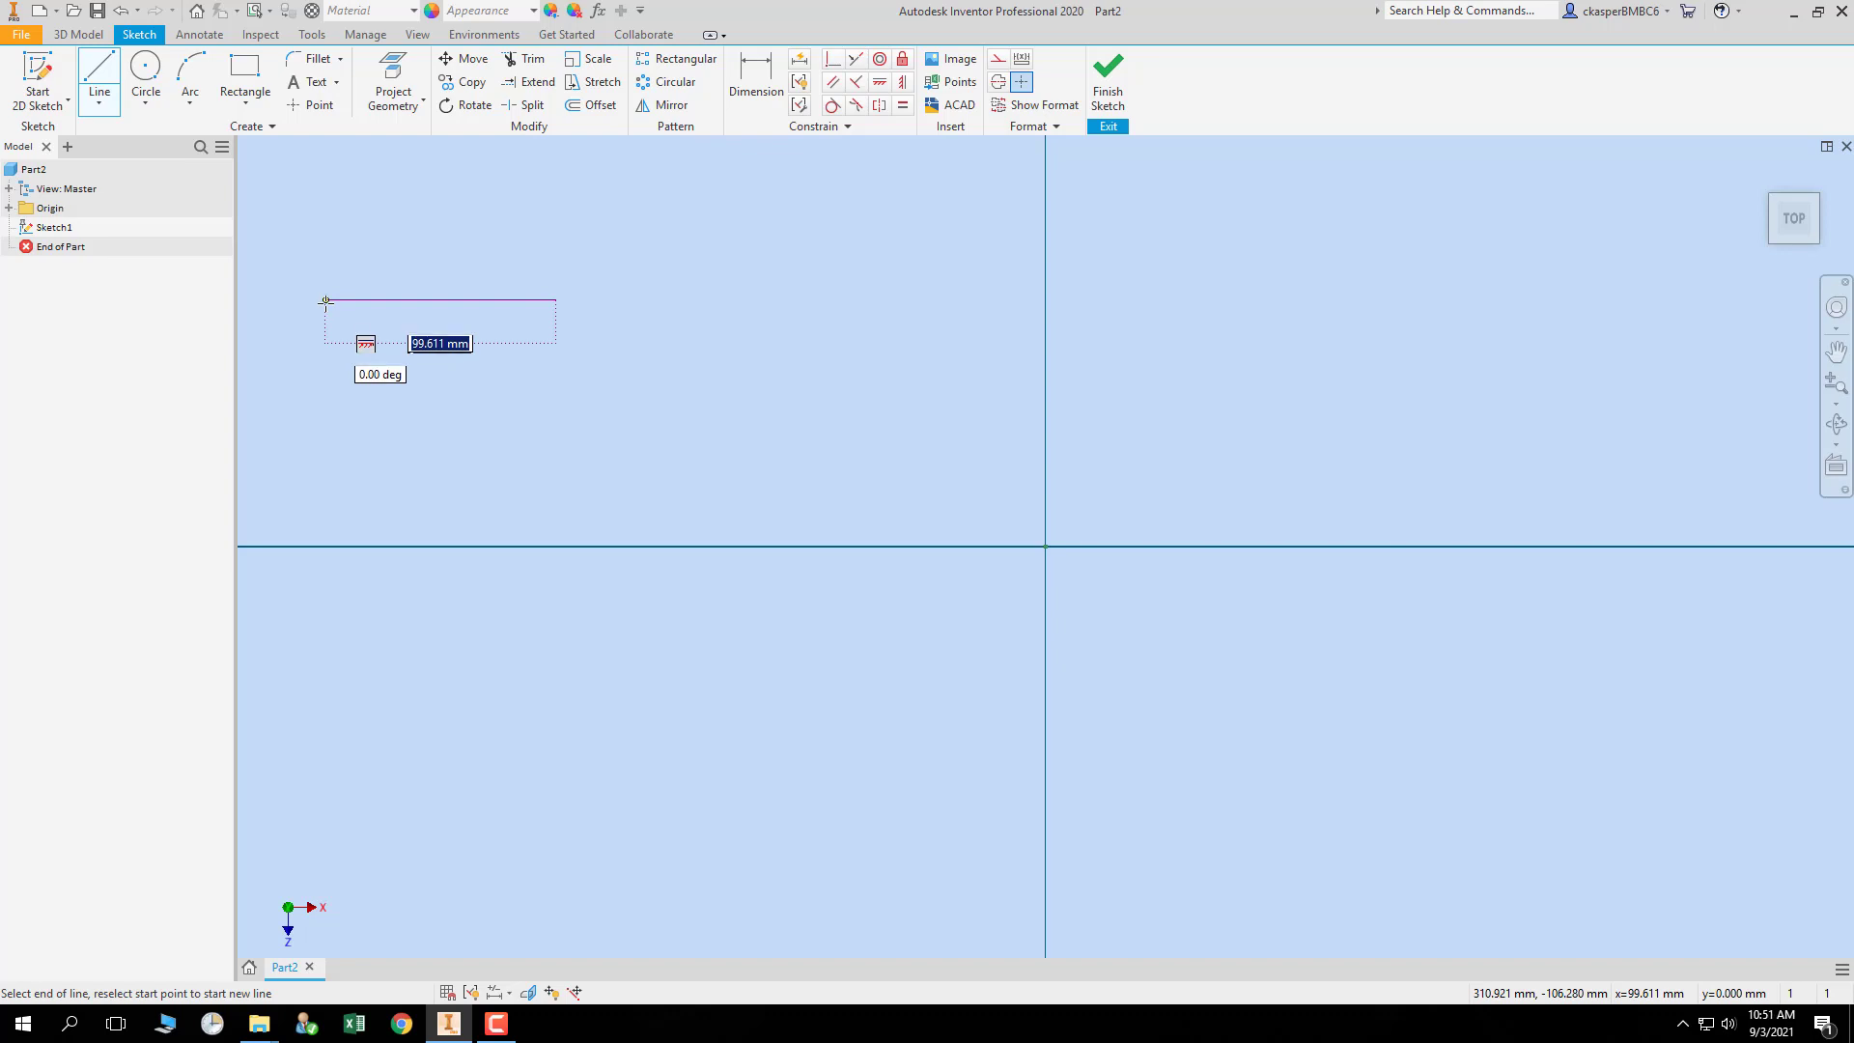
{"action": "left_click", "coordinate": [556, 300]}
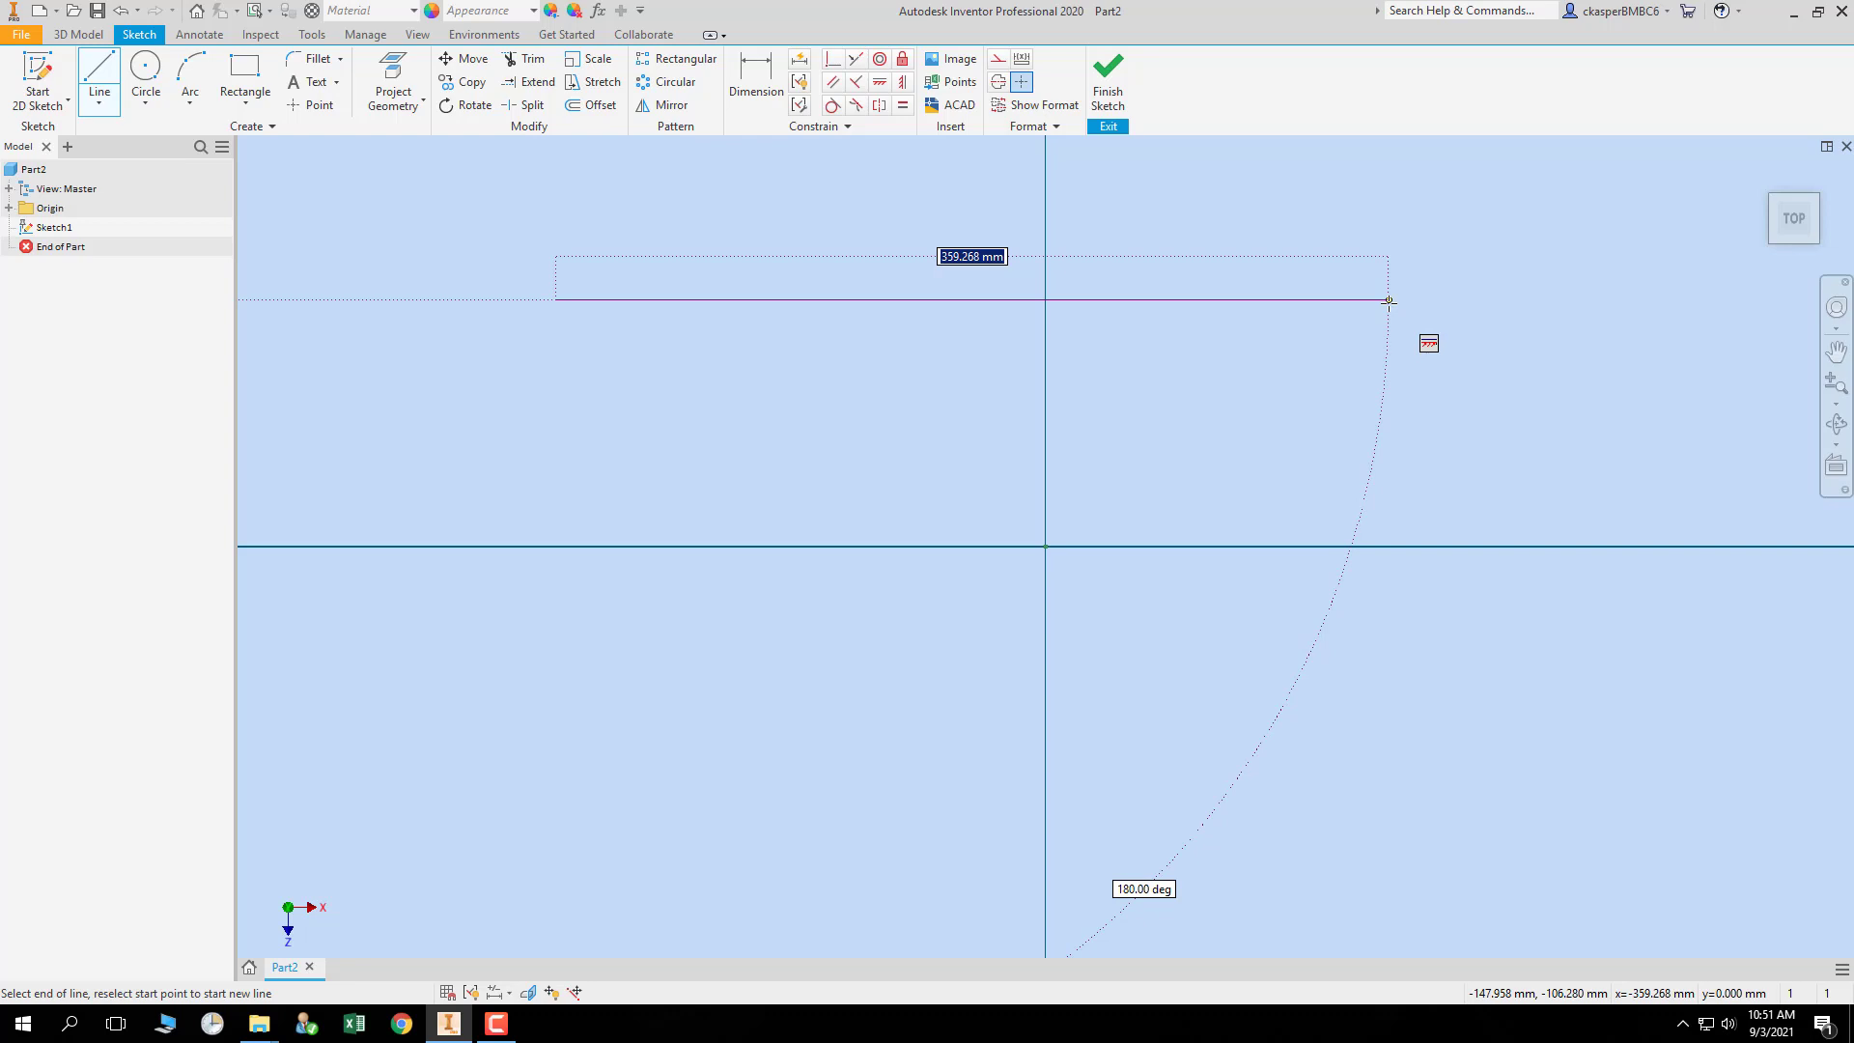
{"action": "left_click", "coordinate": [1388, 301]}
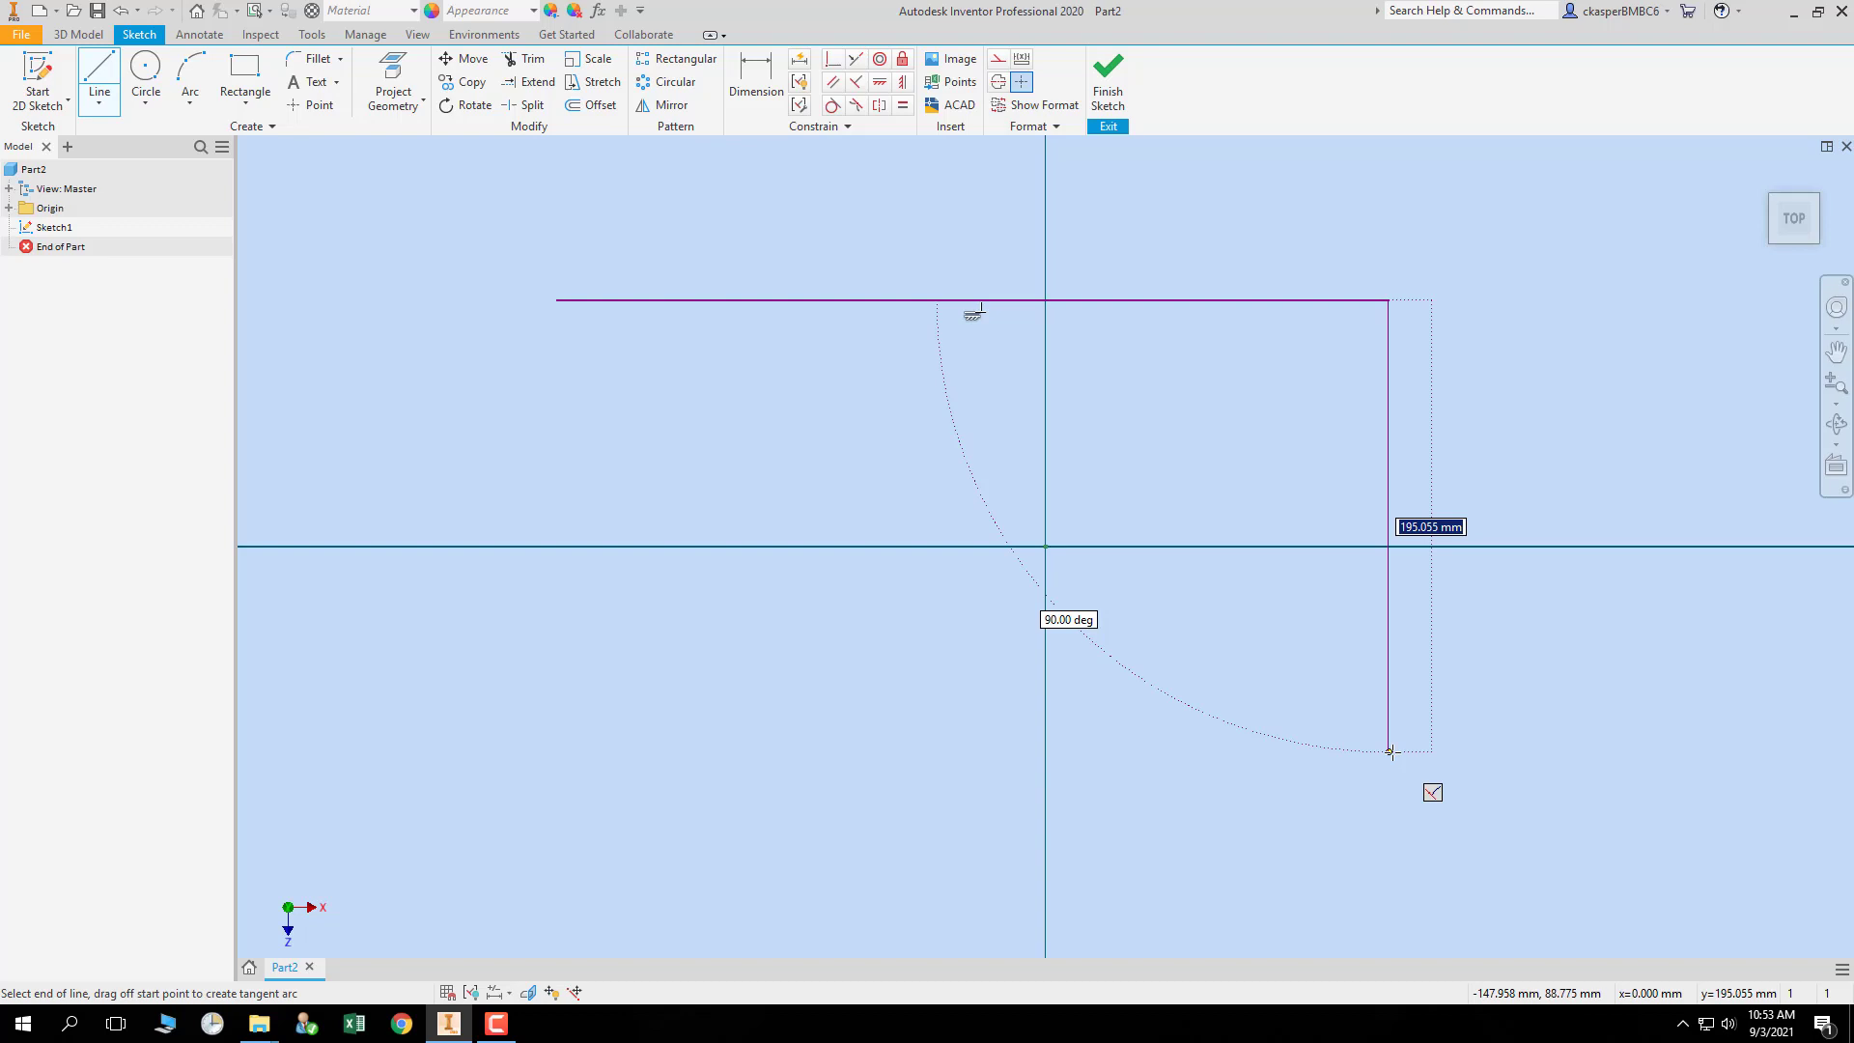
{"action": "left_click", "coordinate": [1390, 751]}
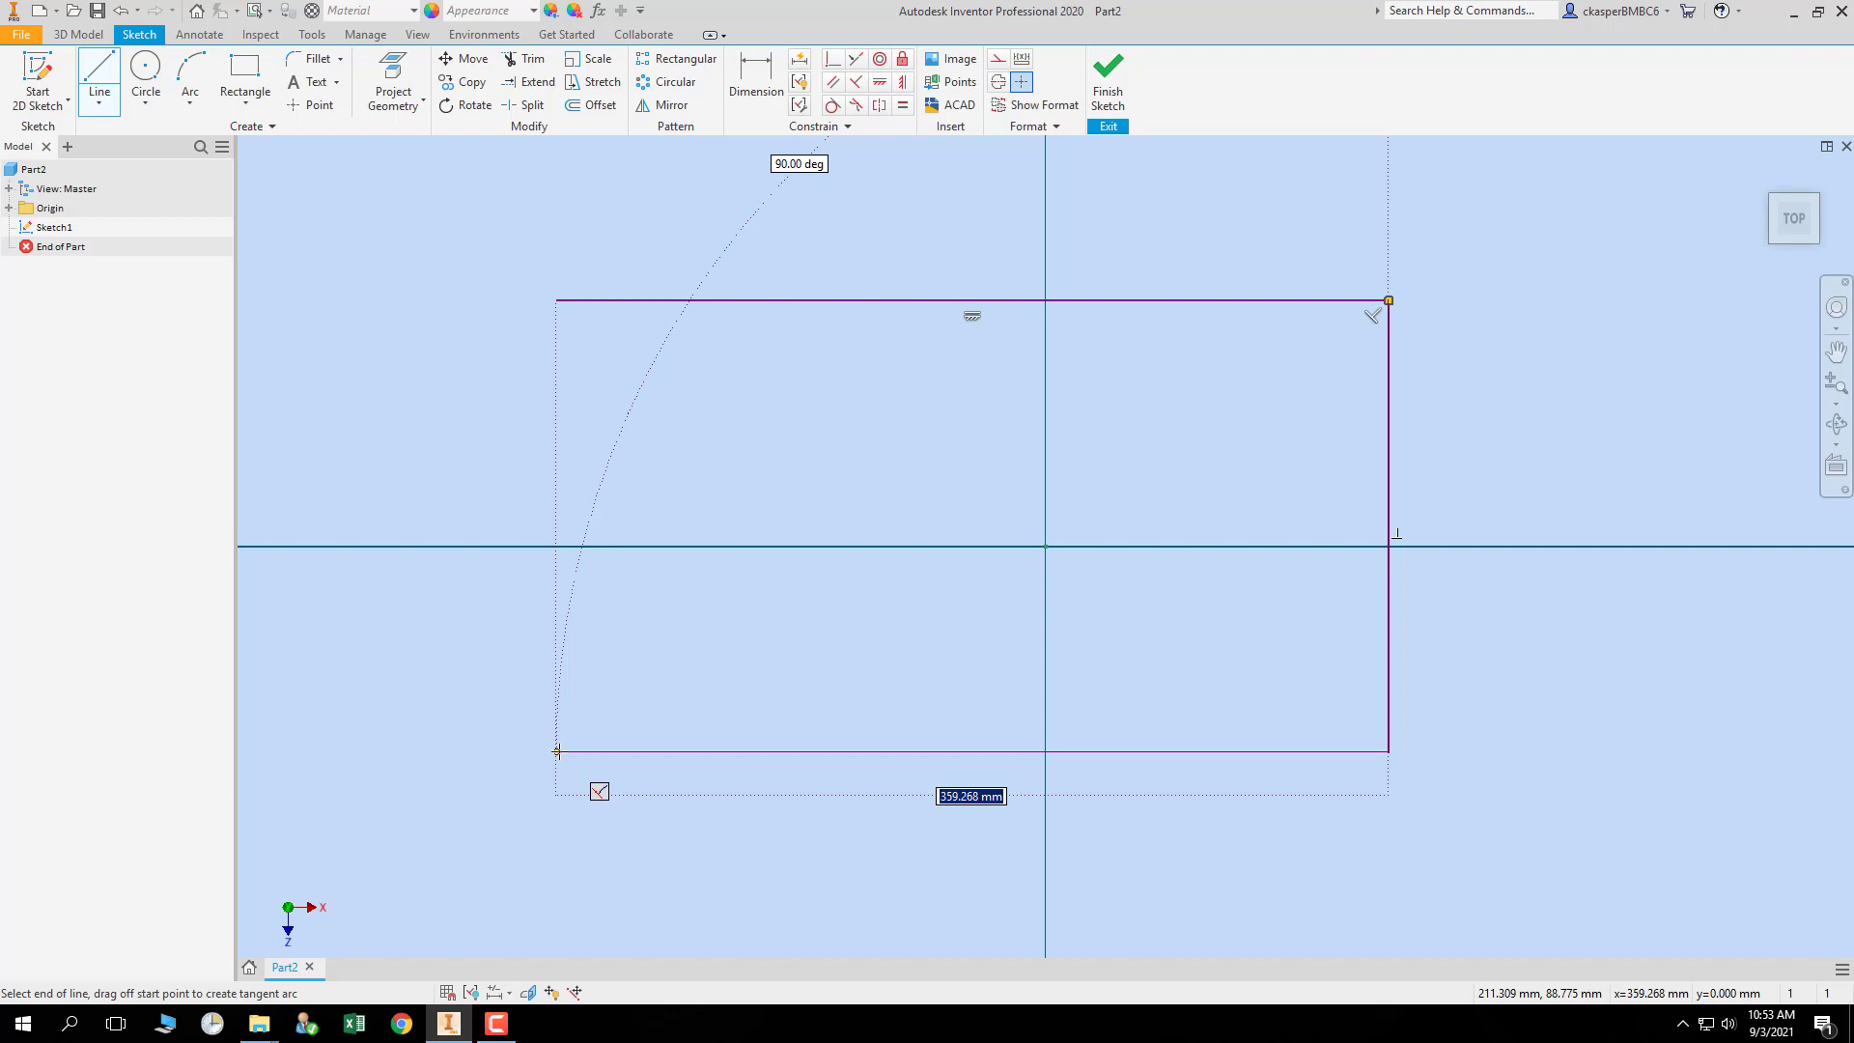
{"action": "left_click", "coordinate": [559, 751]}
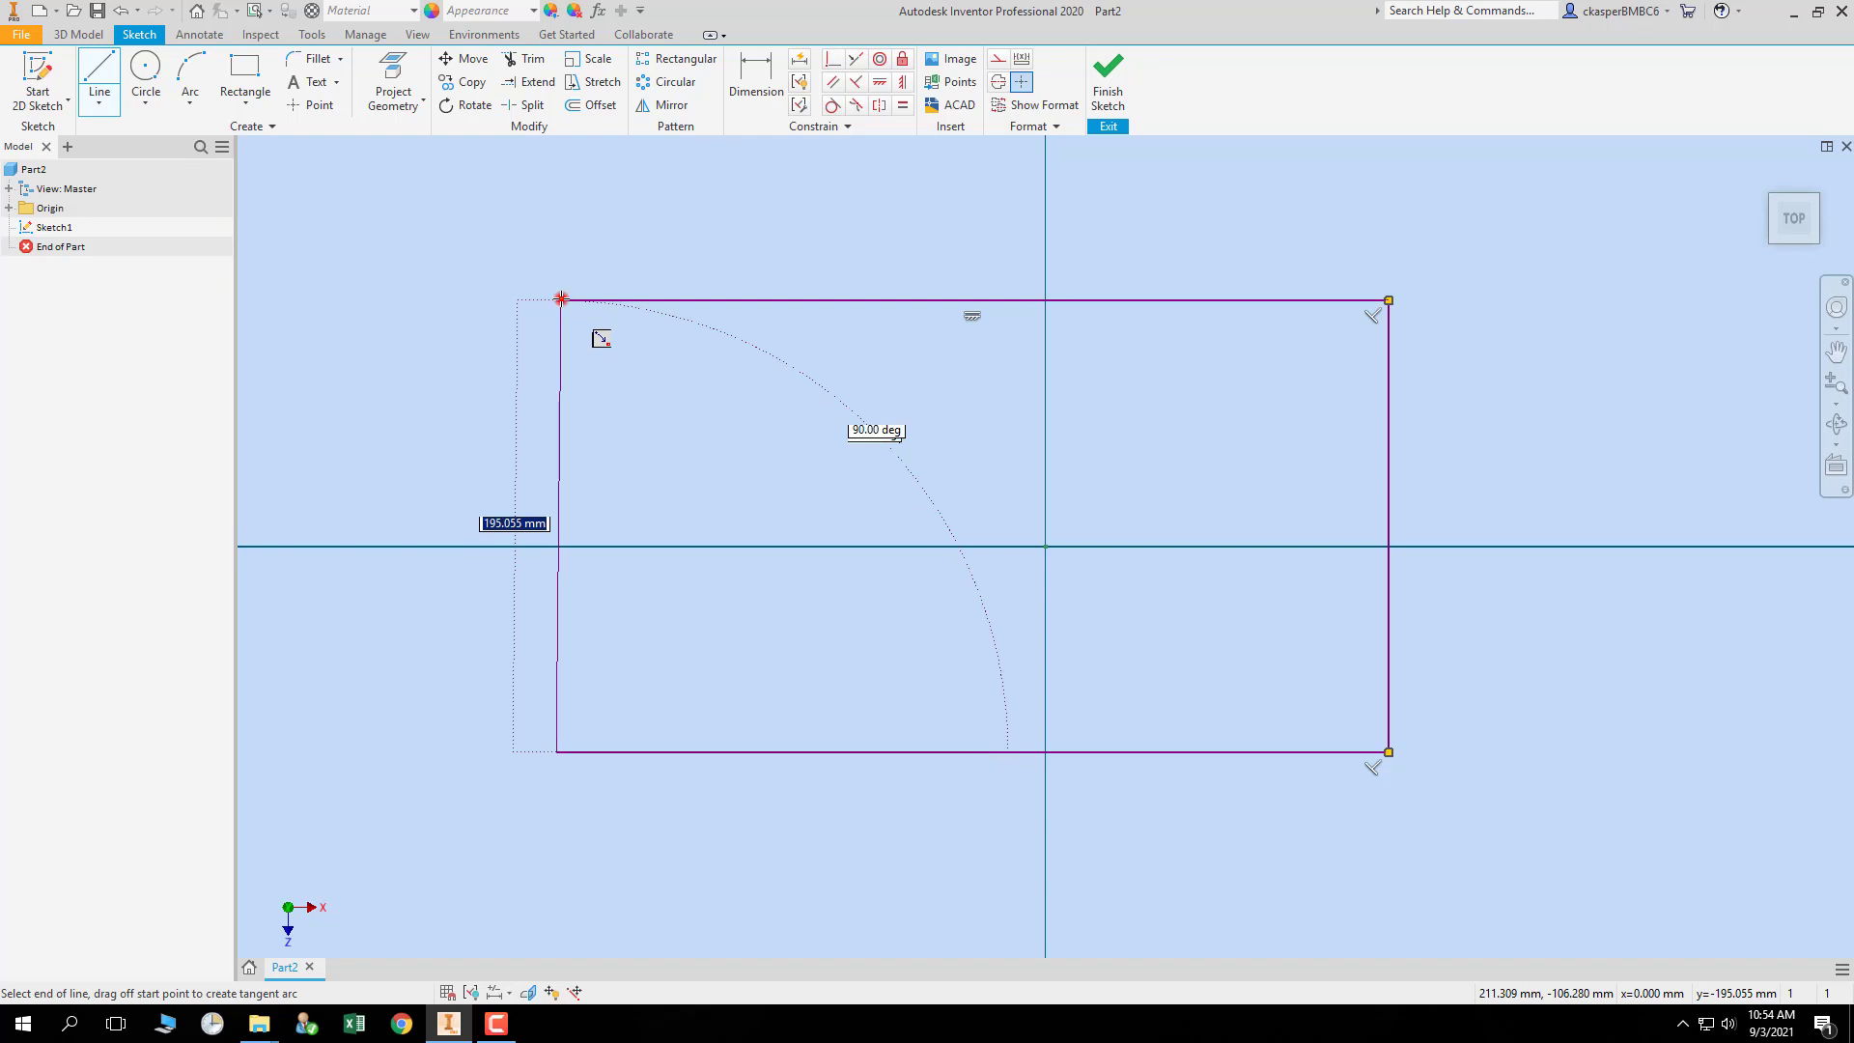
- Try to close the rectangle with a left edge ending on the top line, inspect the upper-left corner, and undo that edge
{"action": "left_click", "coordinate": [560, 300]}
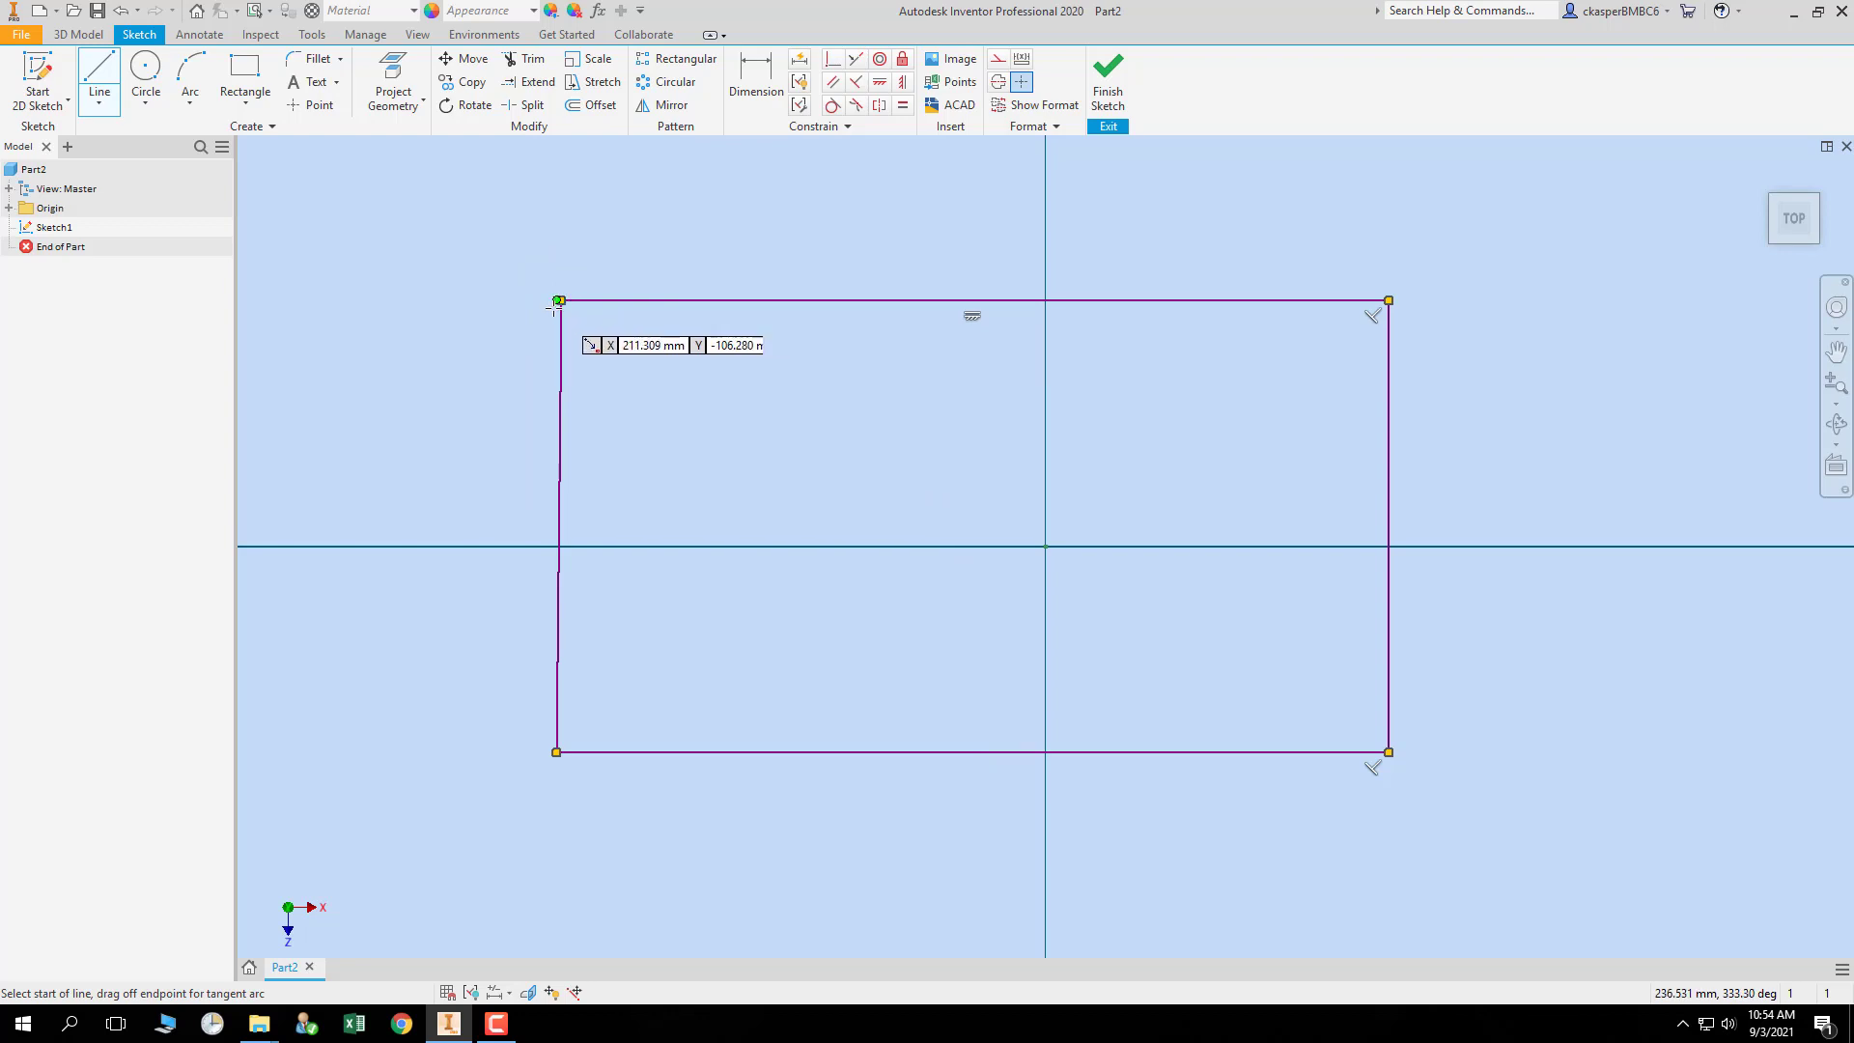
{"action": "scroll", "coordinate": [557, 300], "scroll_direction": "down", "scroll_amount": 2}
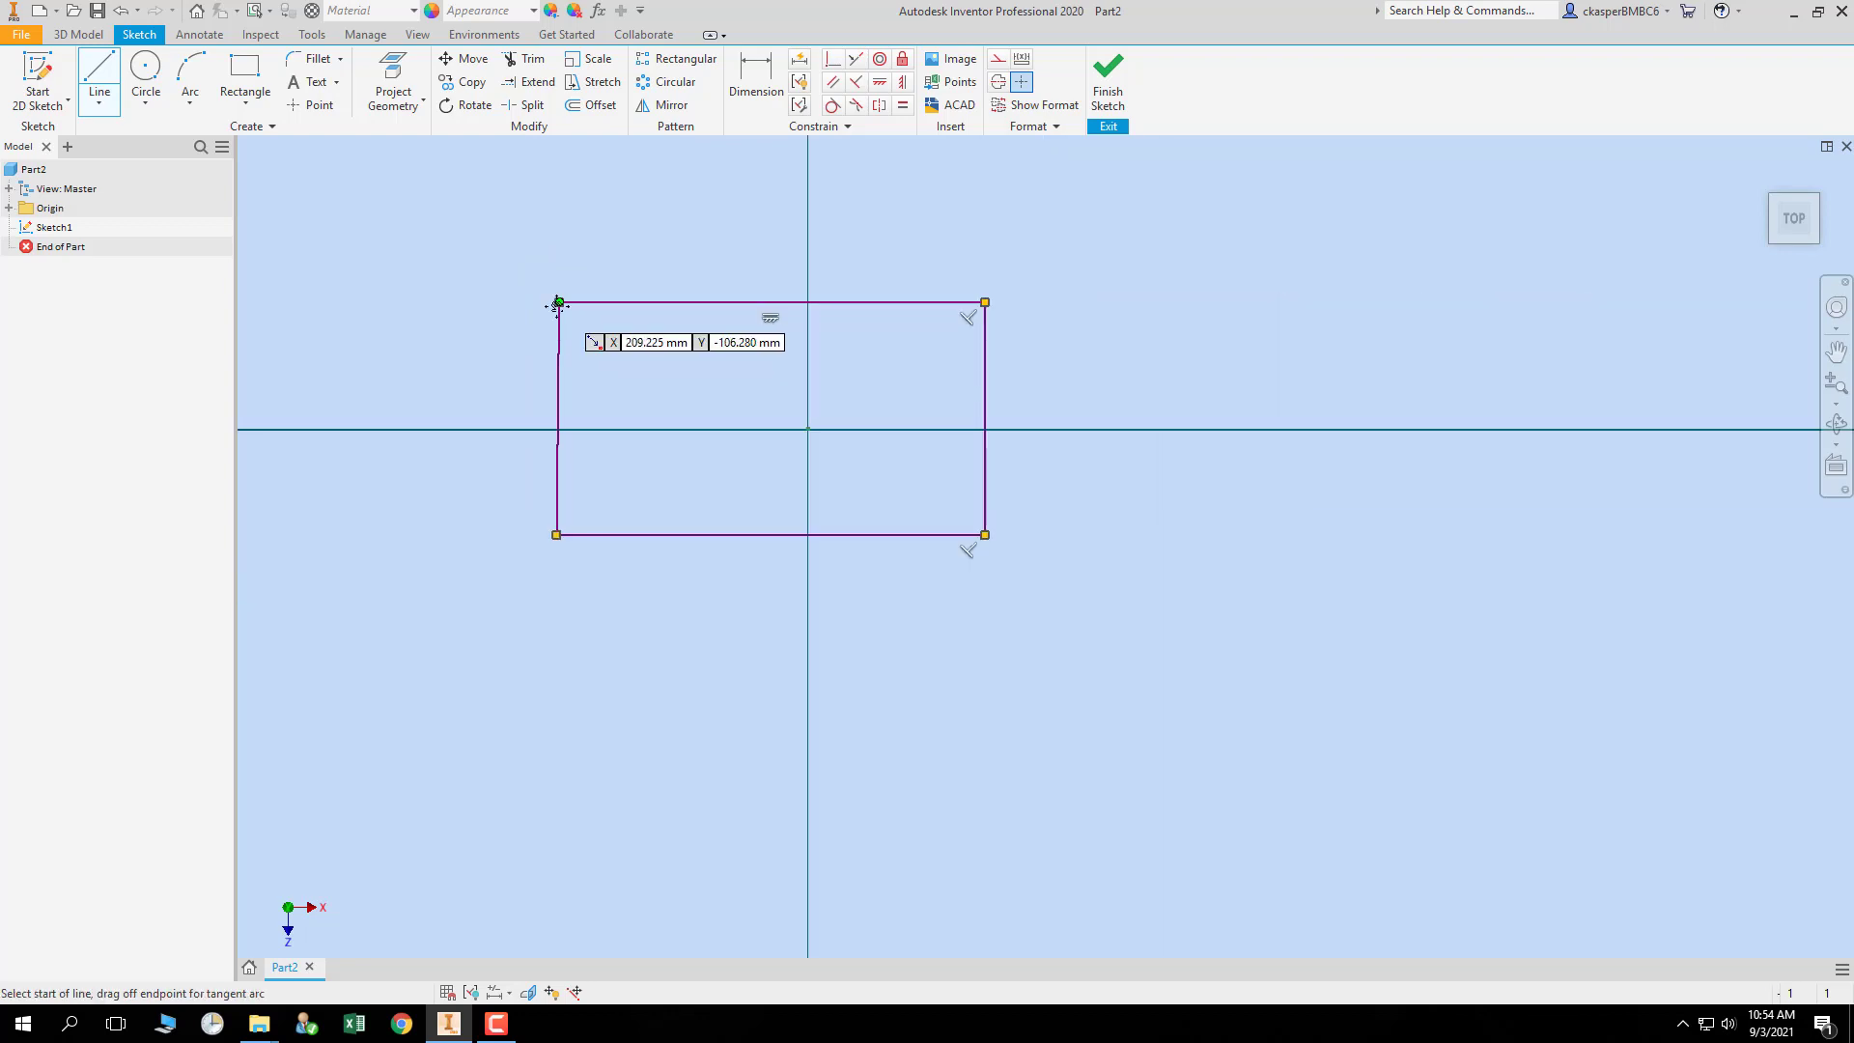
{"action": "scroll", "coordinate": [560, 301], "scroll_direction": "up", "scroll_amount": 5}
{"action": "scroll", "coordinate": [595, 302], "scroll_direction": "up", "scroll_amount": 5}
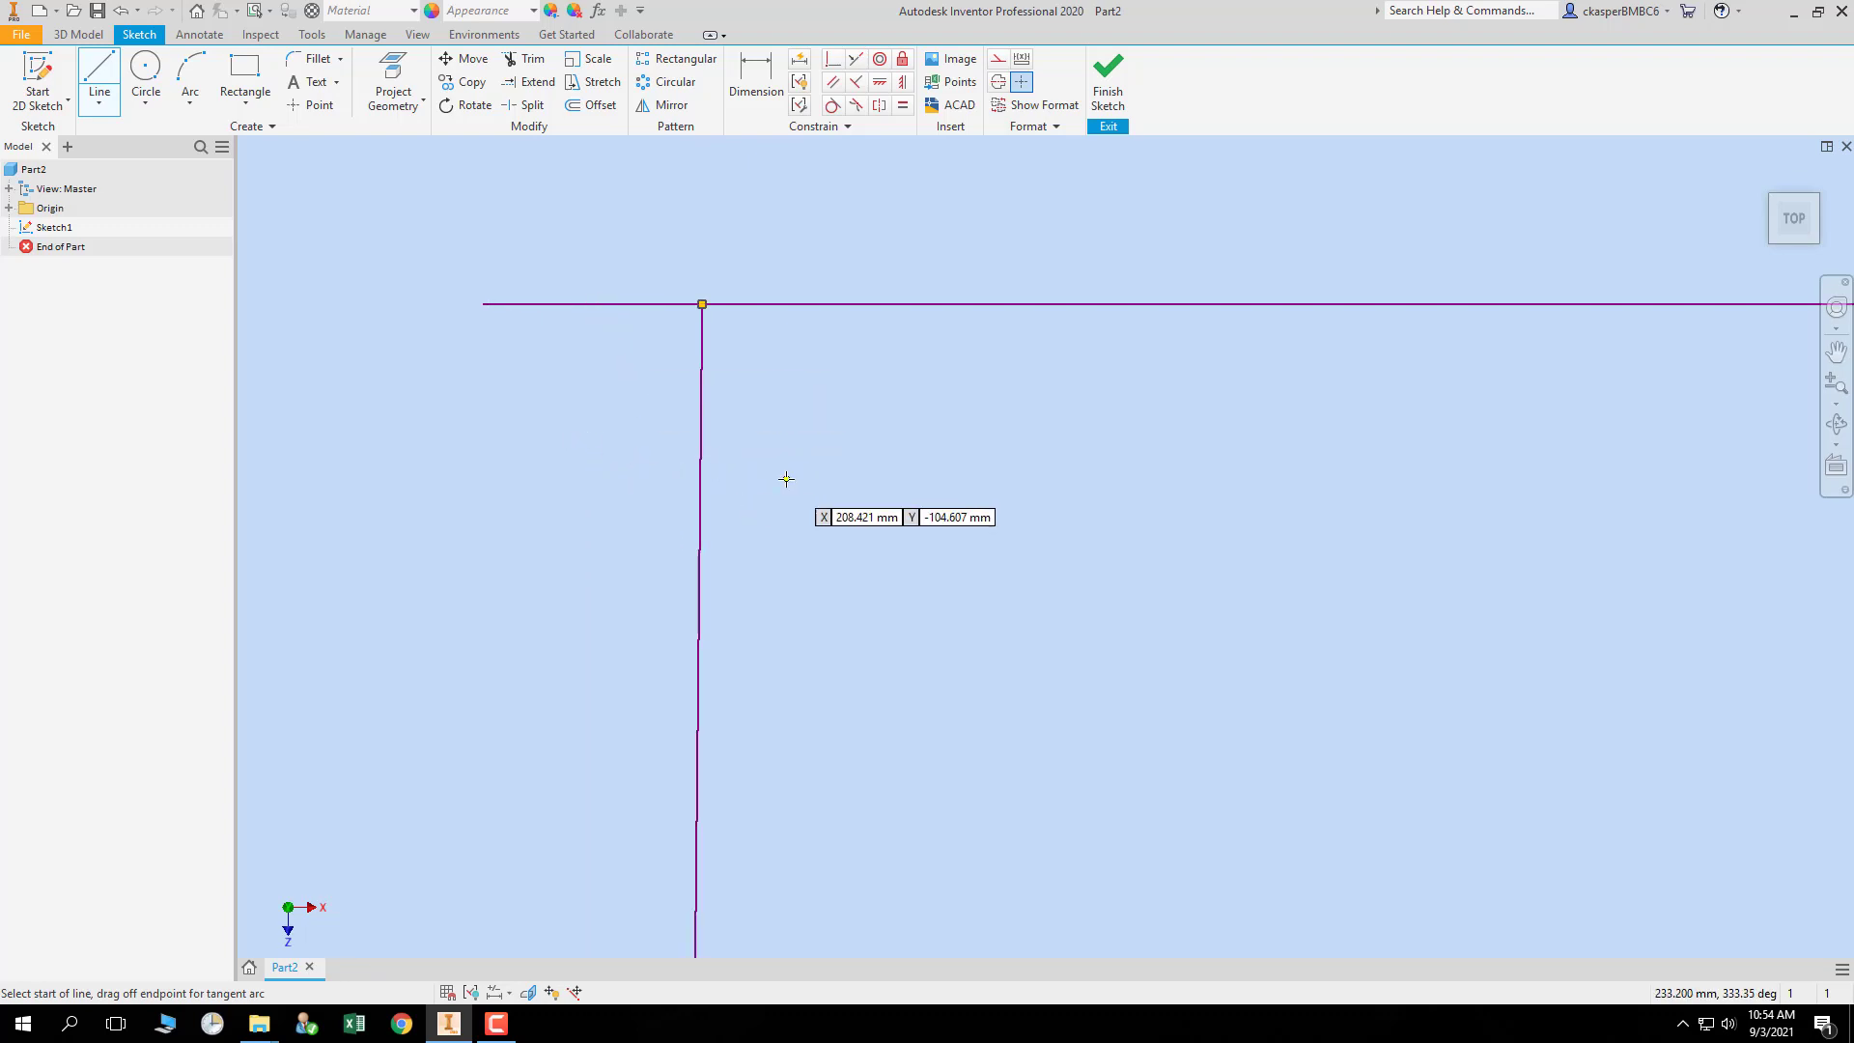
{"action": "scroll", "coordinate": [786, 477], "scroll_direction": "down", "scroll_amount": 1}
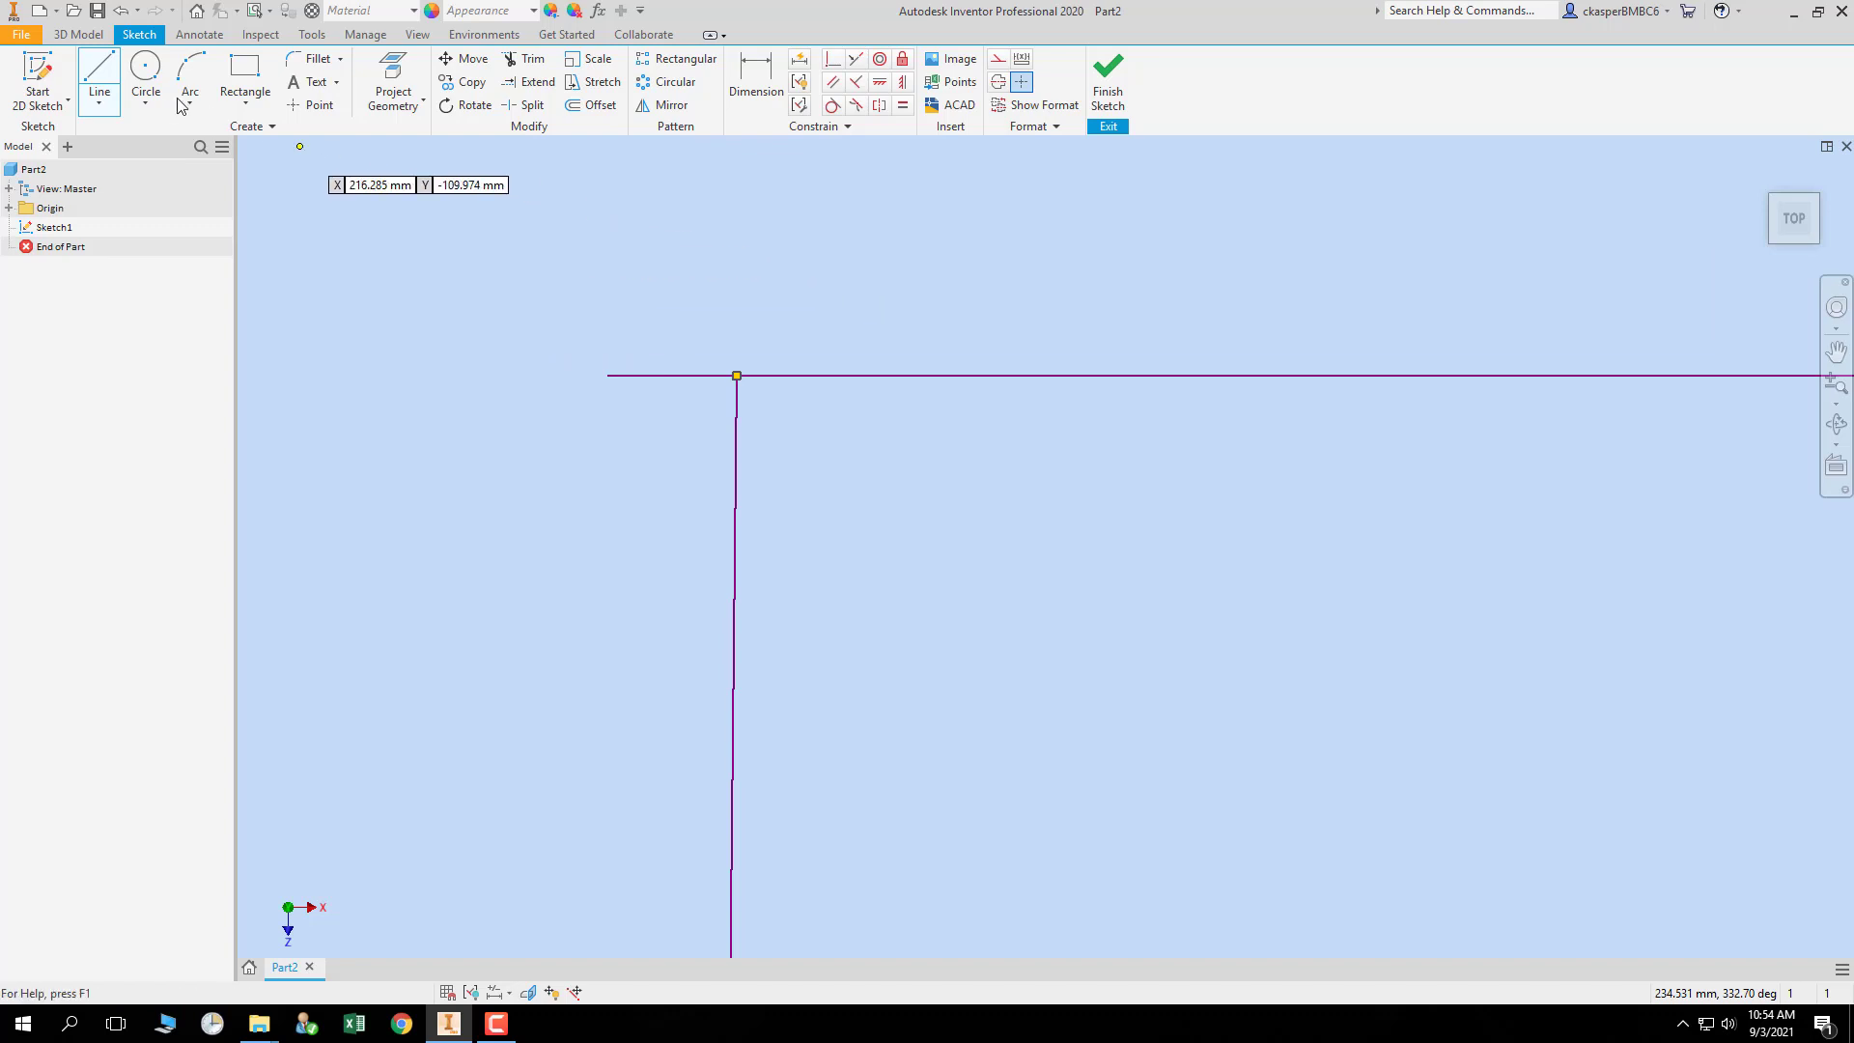
{"action": "left_click", "coordinate": [94, 71]}
{"action": "scroll", "coordinate": [720, 257], "scroll_direction": "down", "scroll_amount": 2}
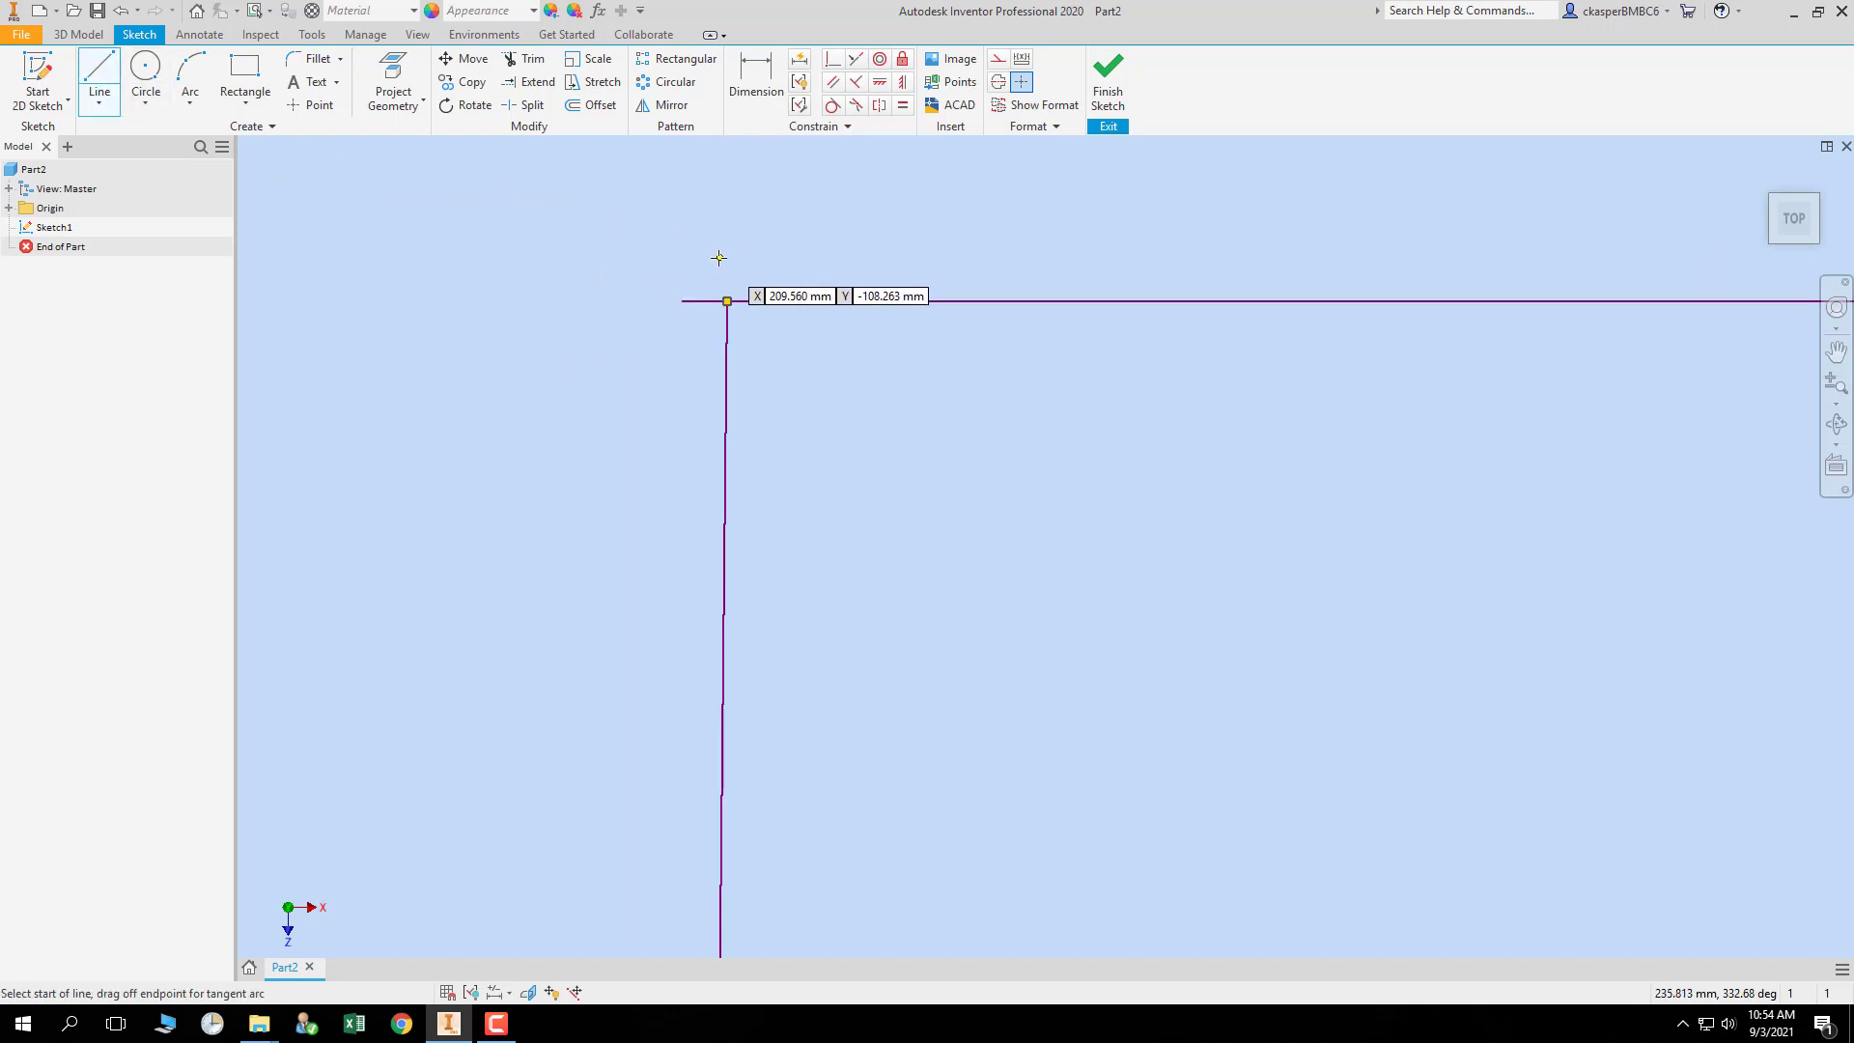
{"action": "scroll", "coordinate": [682, 242], "scroll_direction": "down", "scroll_amount": 3}
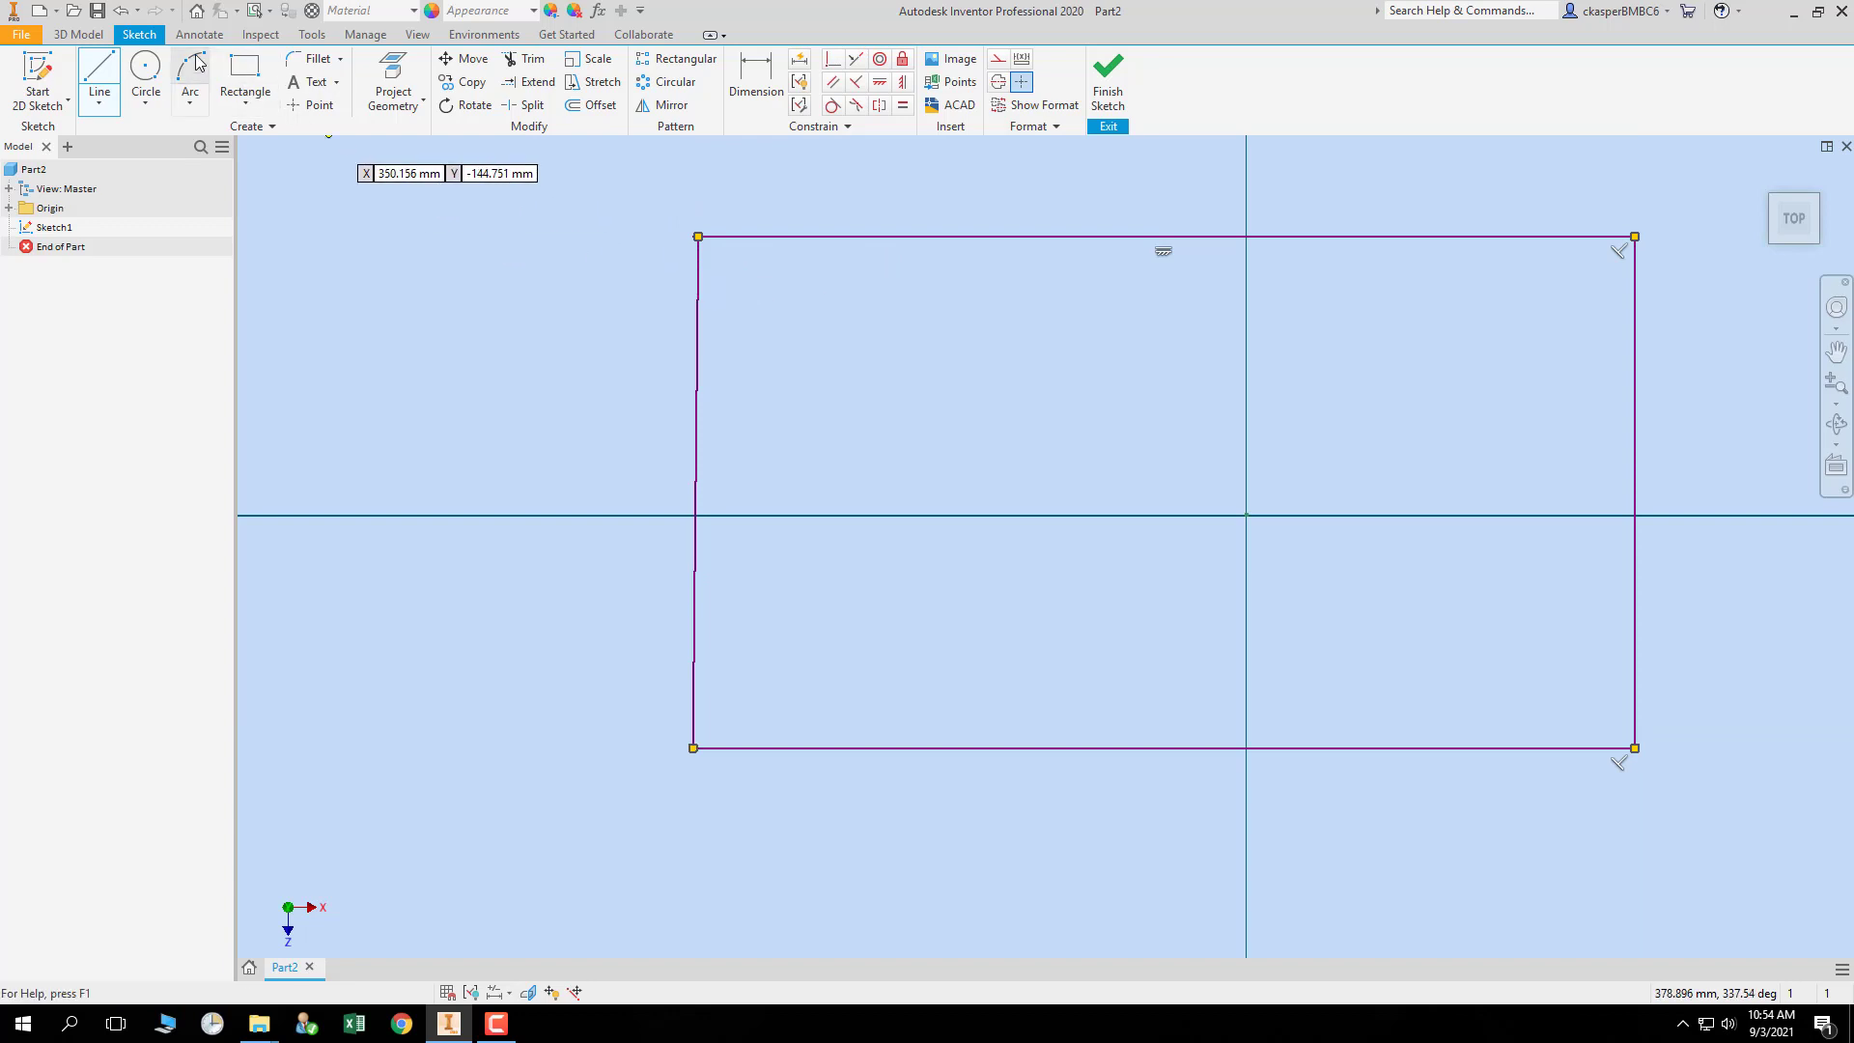
{"action": "left_click", "coordinate": [120, 11]}
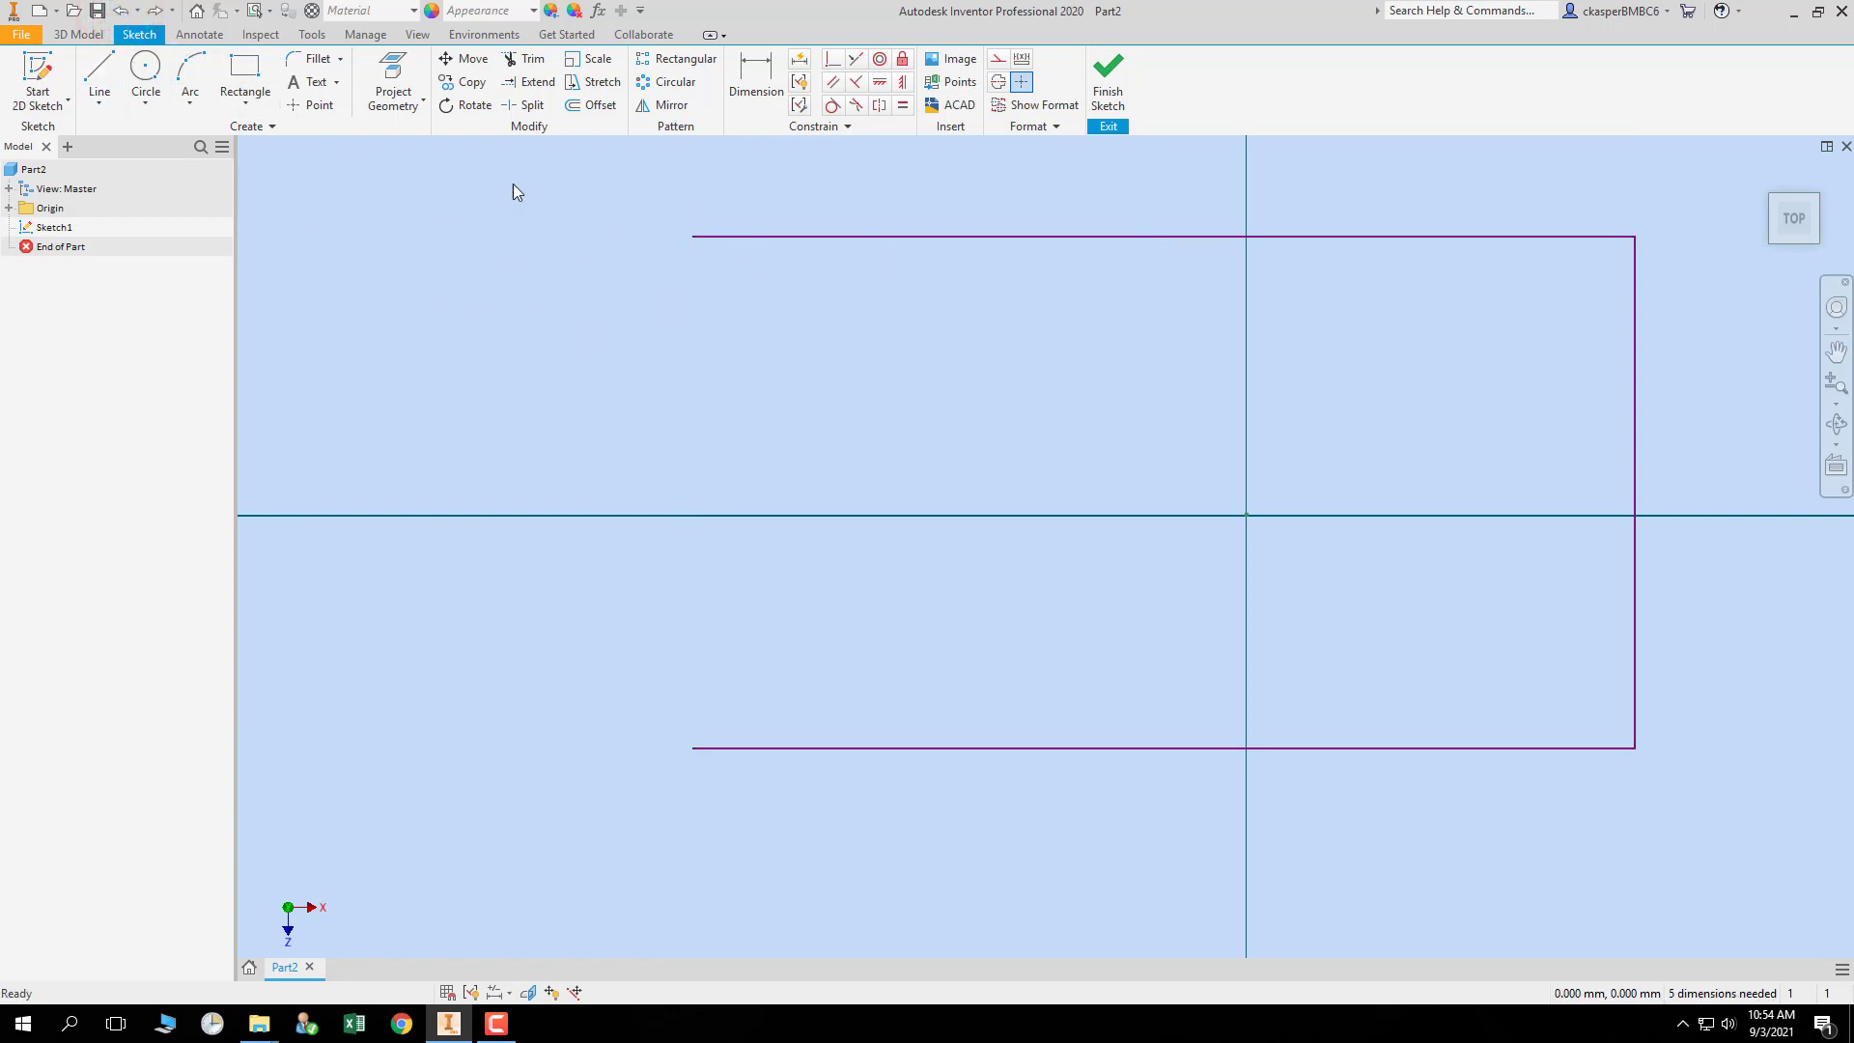
- Close the rectangle with a vertical left line about 195 mm long joining the open endpoints of the bottom and top lines
{"action": "left_click", "coordinate": [97, 70]}
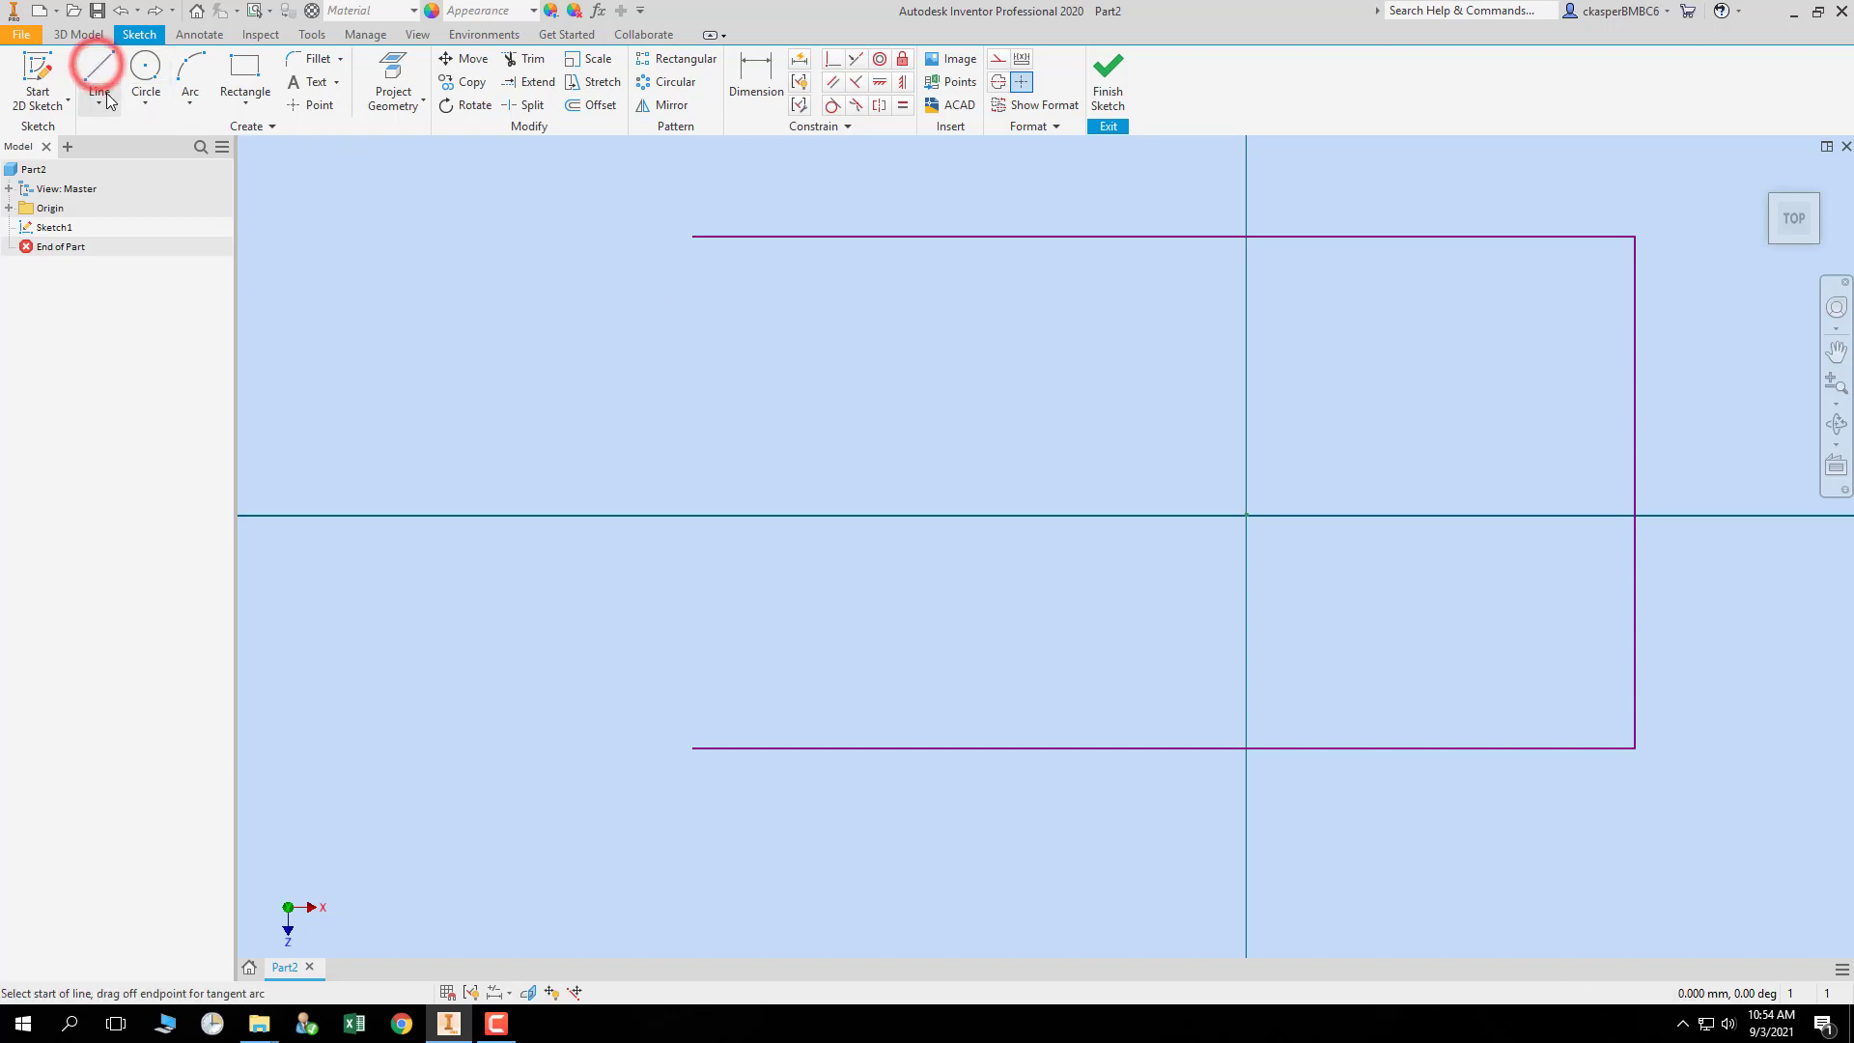
{"action": "left_click", "coordinate": [693, 748]}
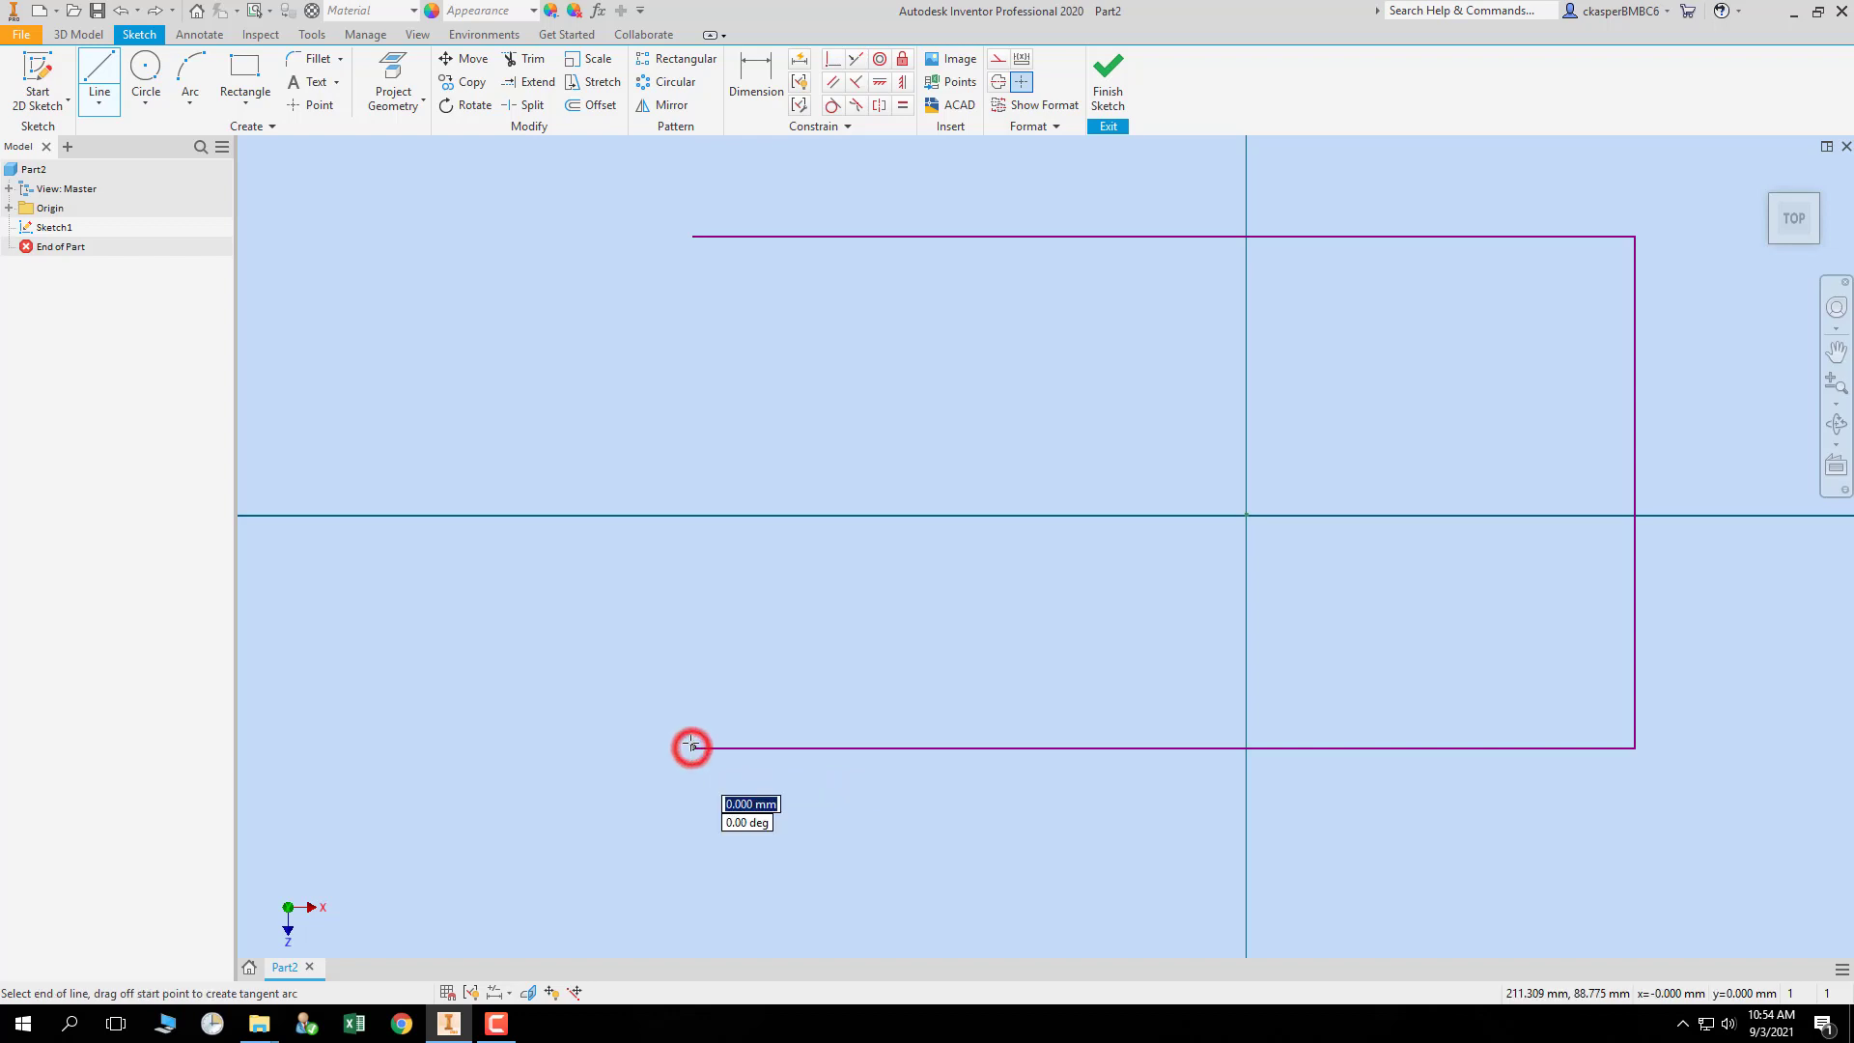
{"action": "left_click", "coordinate": [696, 237]}
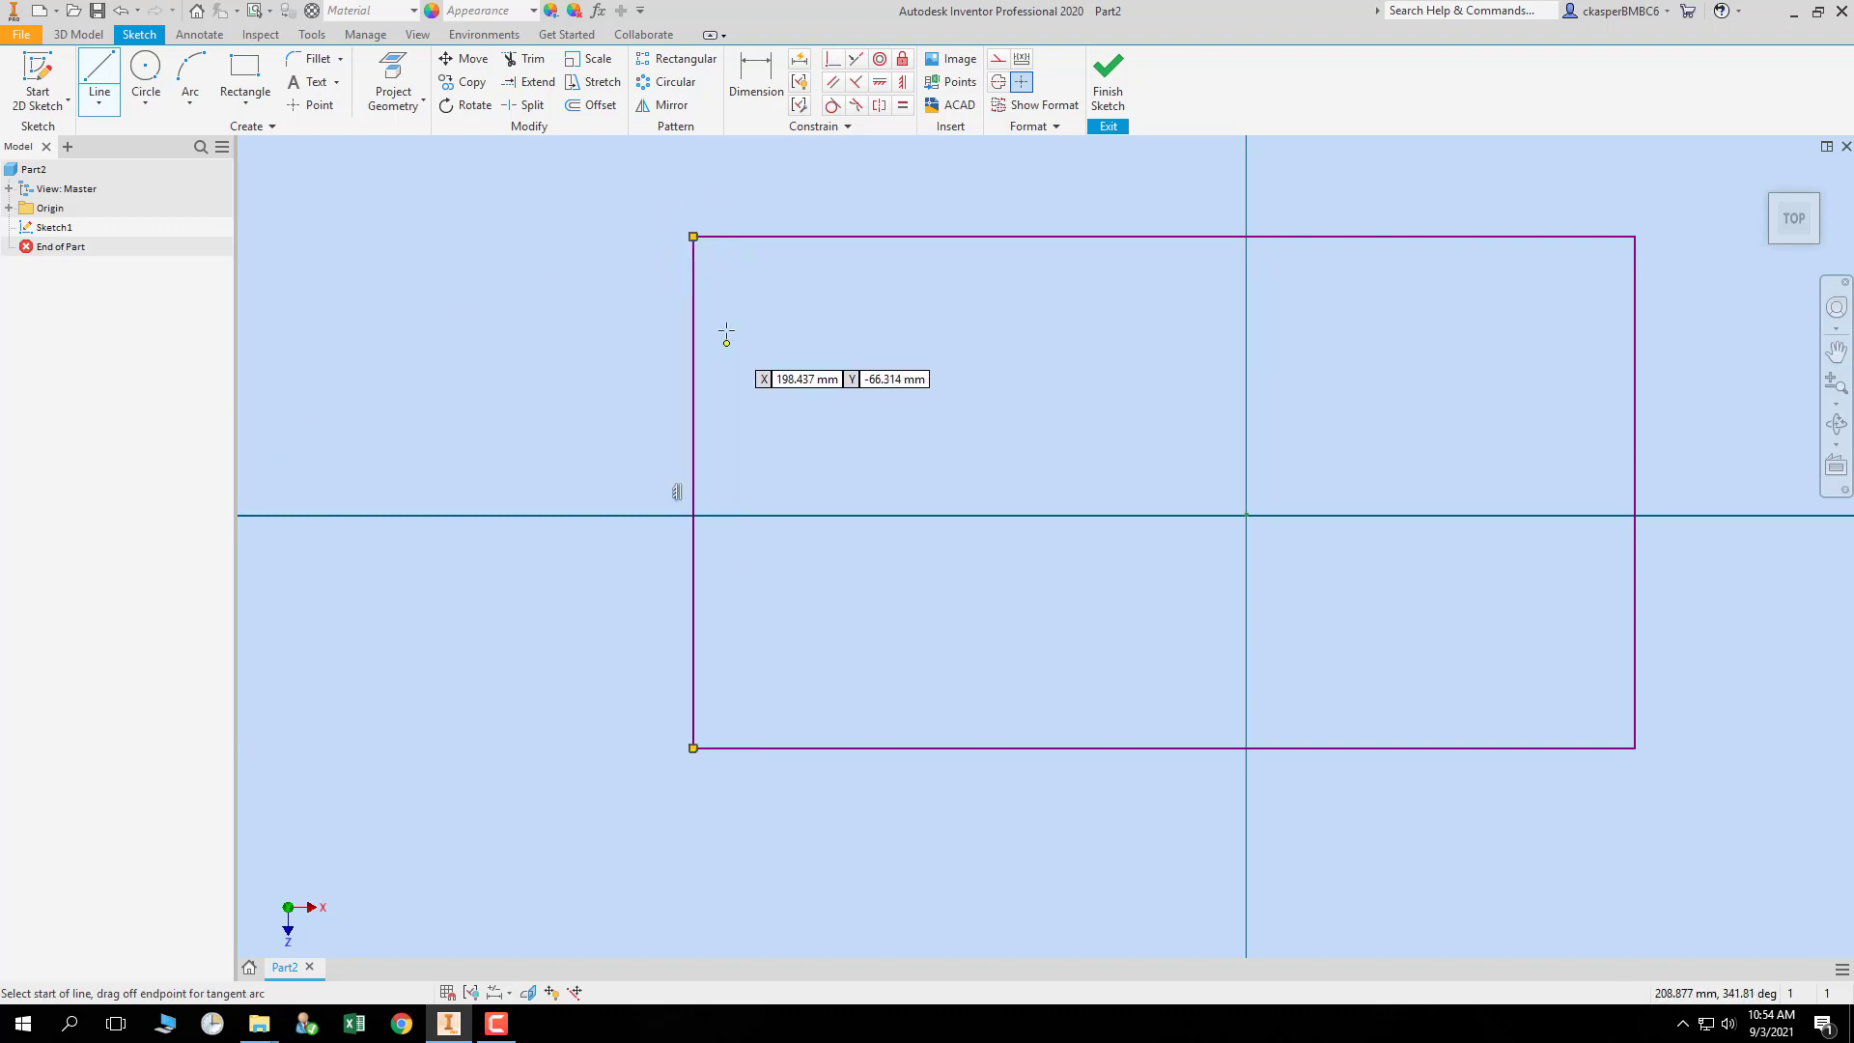
{"action": "scroll", "coordinate": [680, 229], "scroll_direction": "down", "scroll_amount": 3}
{"action": "scroll", "coordinate": [686, 290], "scroll_direction": "up", "scroll_amount": 5}
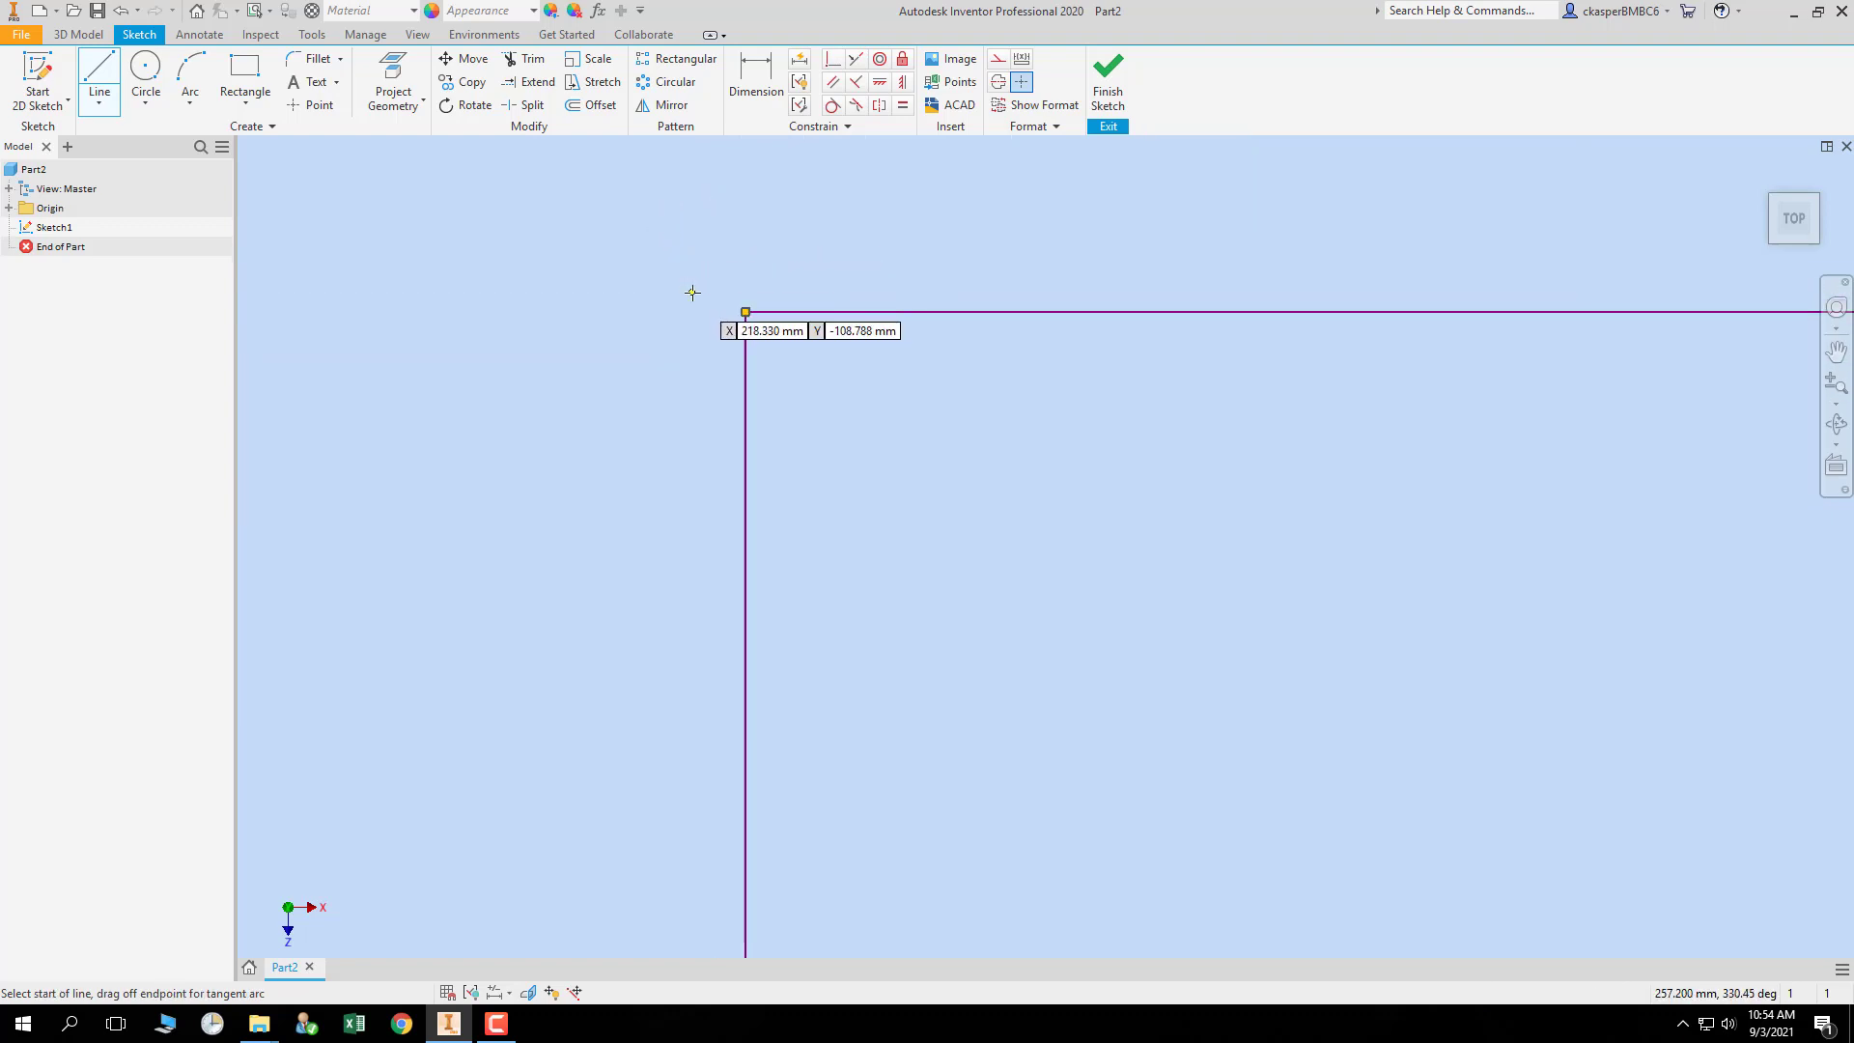
- Examine the rectangle's upper-left corner up close to check how the left and top lines meet
{"action": "scroll", "coordinate": [726, 326], "scroll_direction": "up", "scroll_amount": 3}
{"action": "scroll", "coordinate": [743, 339], "scroll_direction": "down", "scroll_amount": 3}
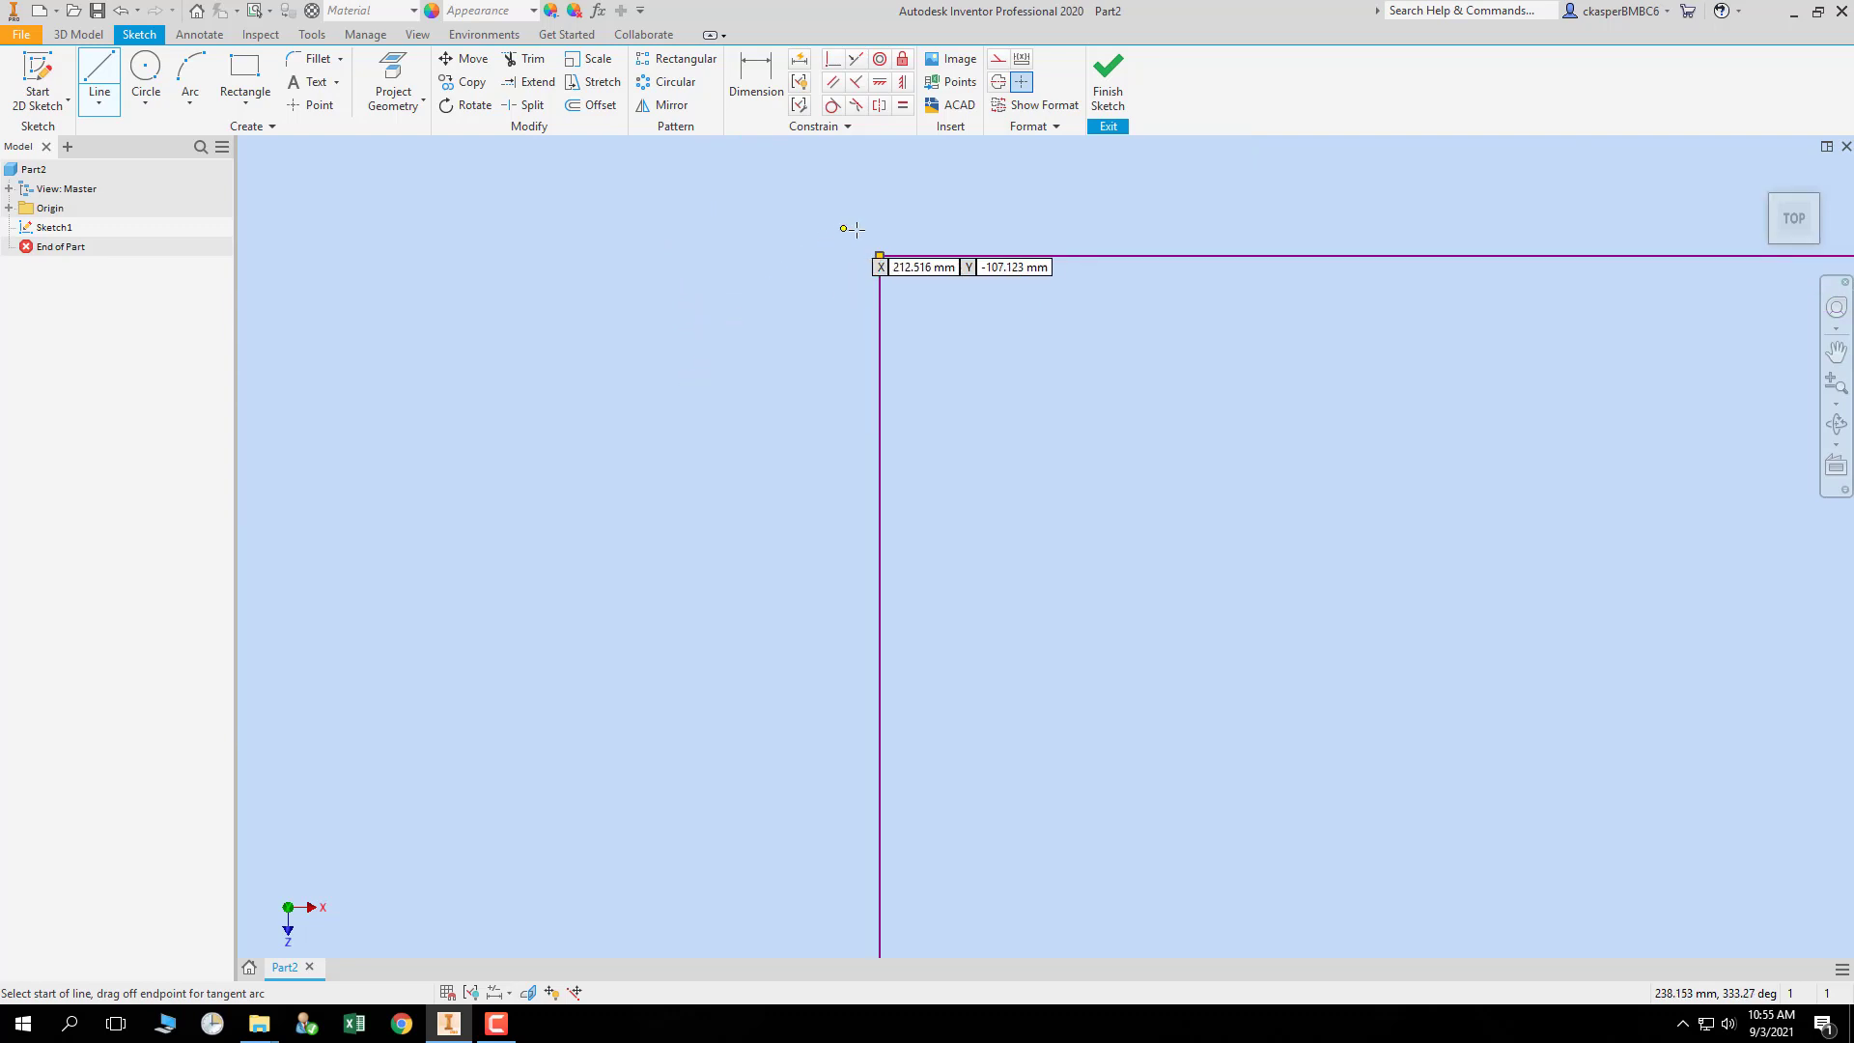
{"action": "scroll", "coordinate": [879, 233], "scroll_direction": "up", "scroll_amount": 3}
{"action": "scroll", "coordinate": [874, 253], "scroll_direction": "up", "scroll_amount": 2}
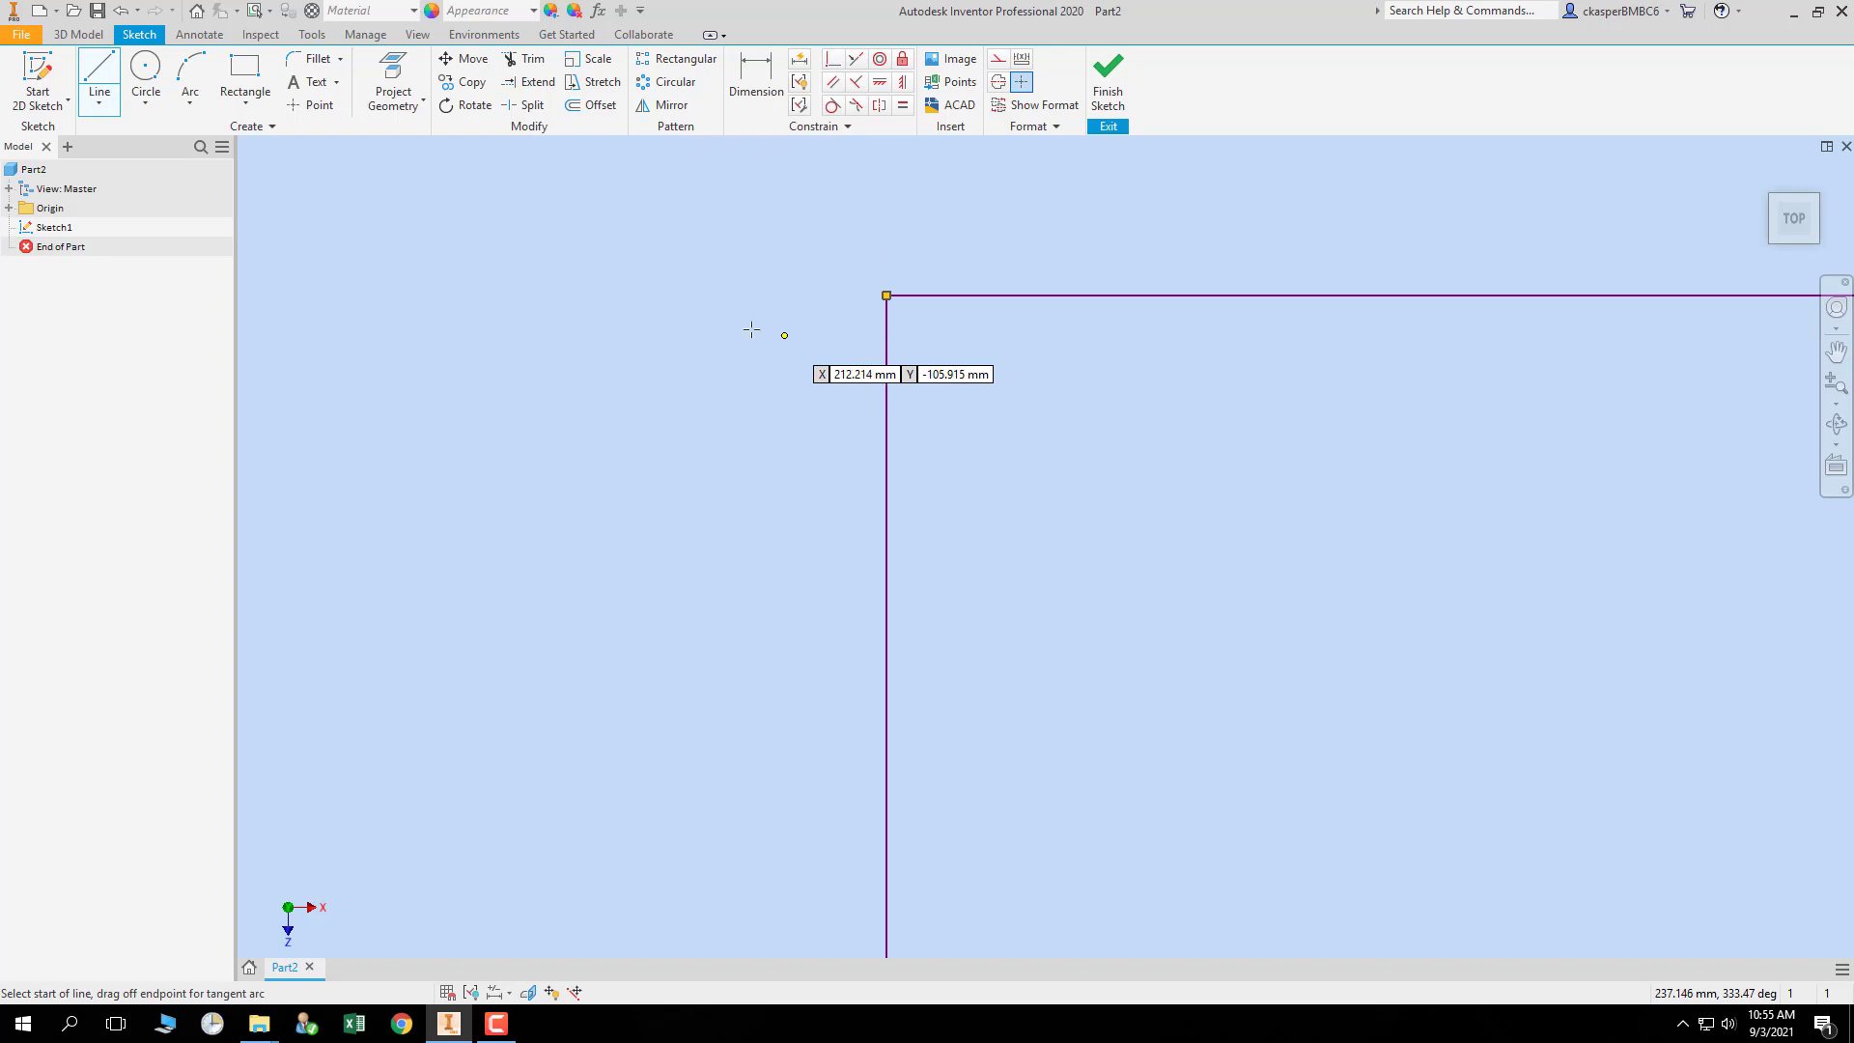
{"action": "scroll", "coordinate": [704, 296], "scroll_direction": "down", "scroll_amount": 2}
{"action": "scroll", "coordinate": [749, 280], "scroll_direction": "down", "scroll_amount": 2}
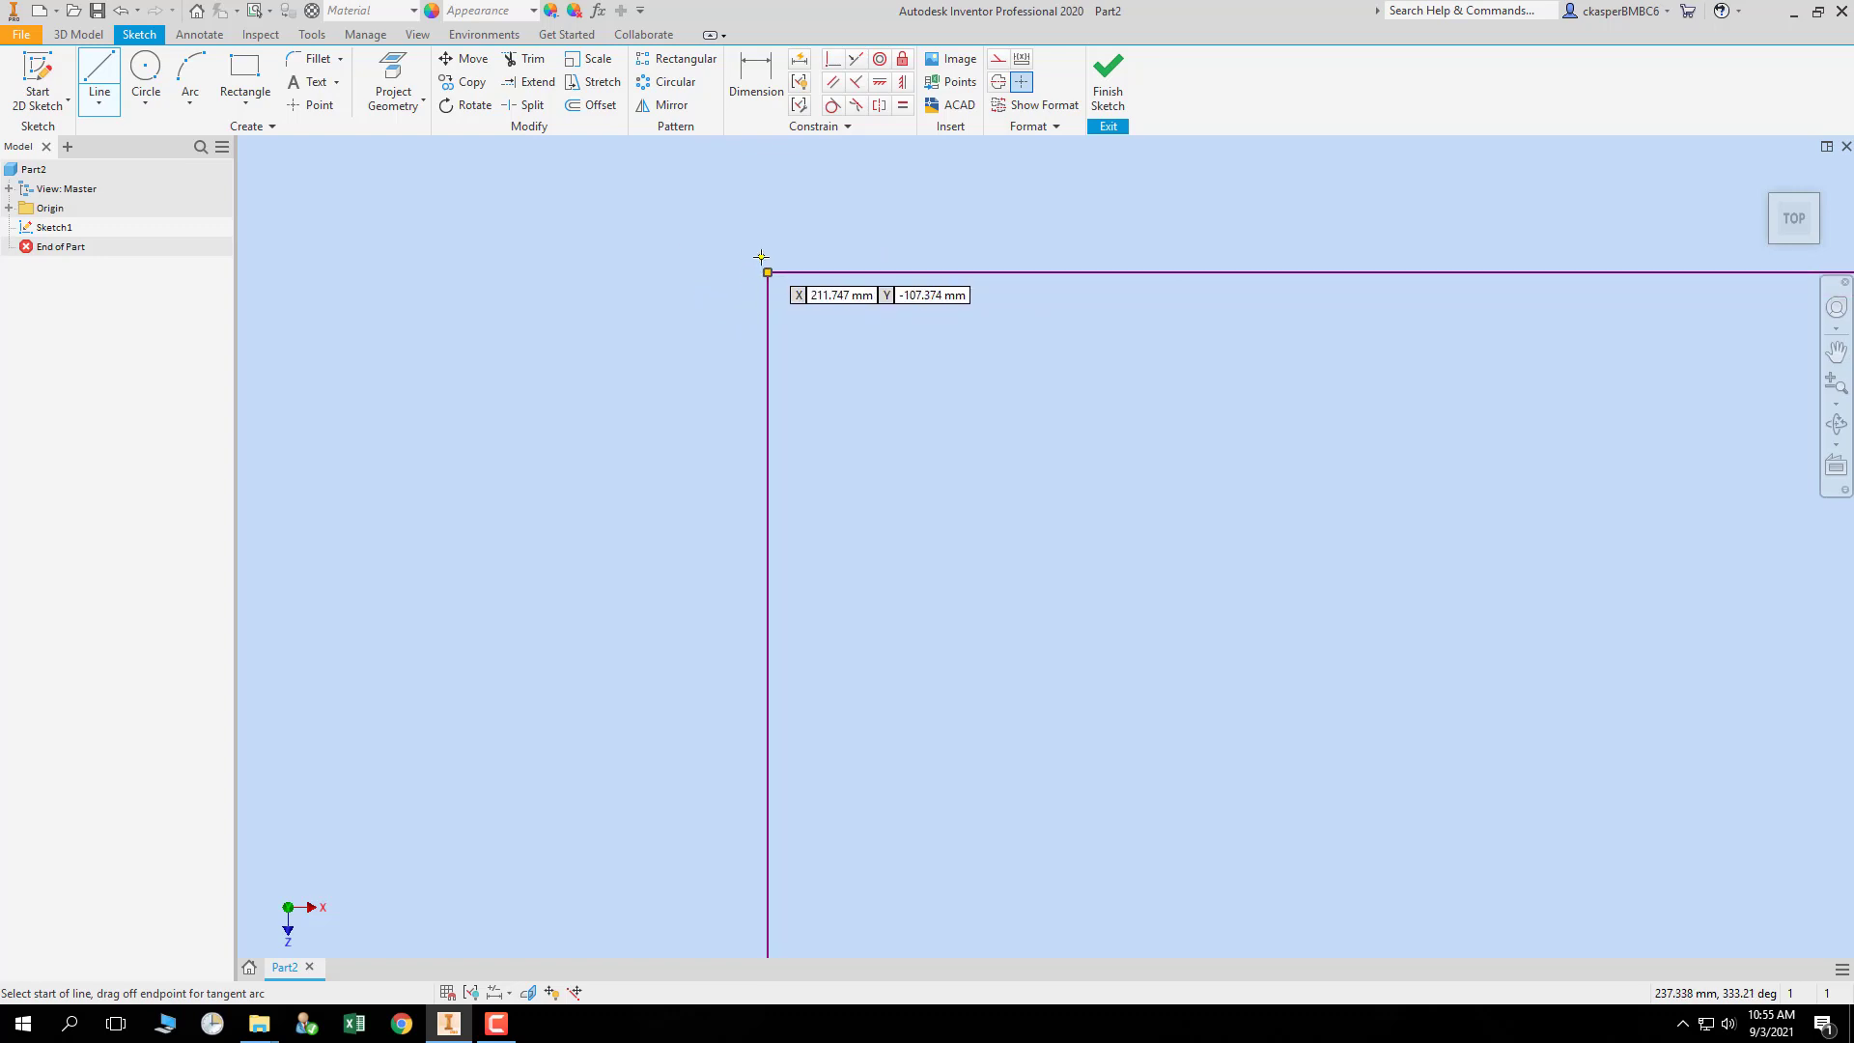
{"action": "scroll", "coordinate": [761, 257], "scroll_direction": "down", "scroll_amount": 4}
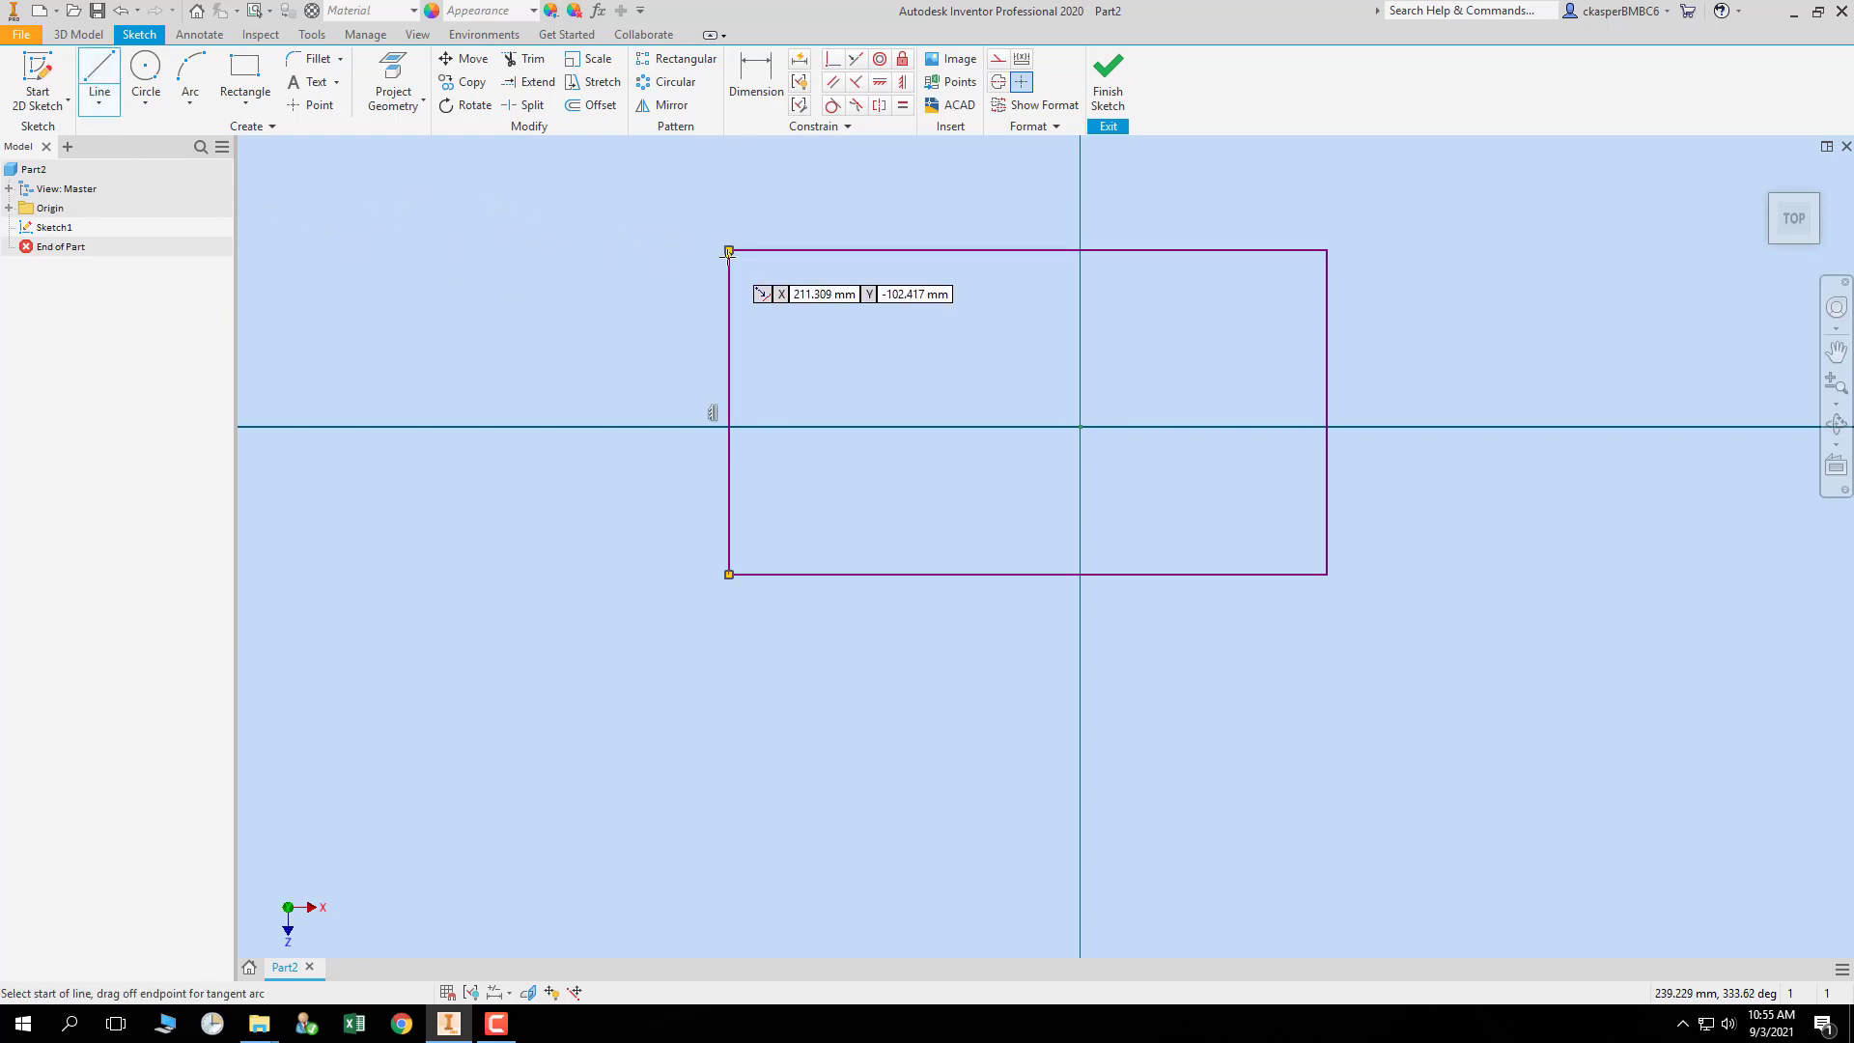
- Draw a closed irregular ten-sided profile of connected lines beside the rectangle's left edge, ending at its starting point
{"action": "left_click", "coordinate": [461, 296]}
{"action": "left_click", "coordinate": [460, 575]}
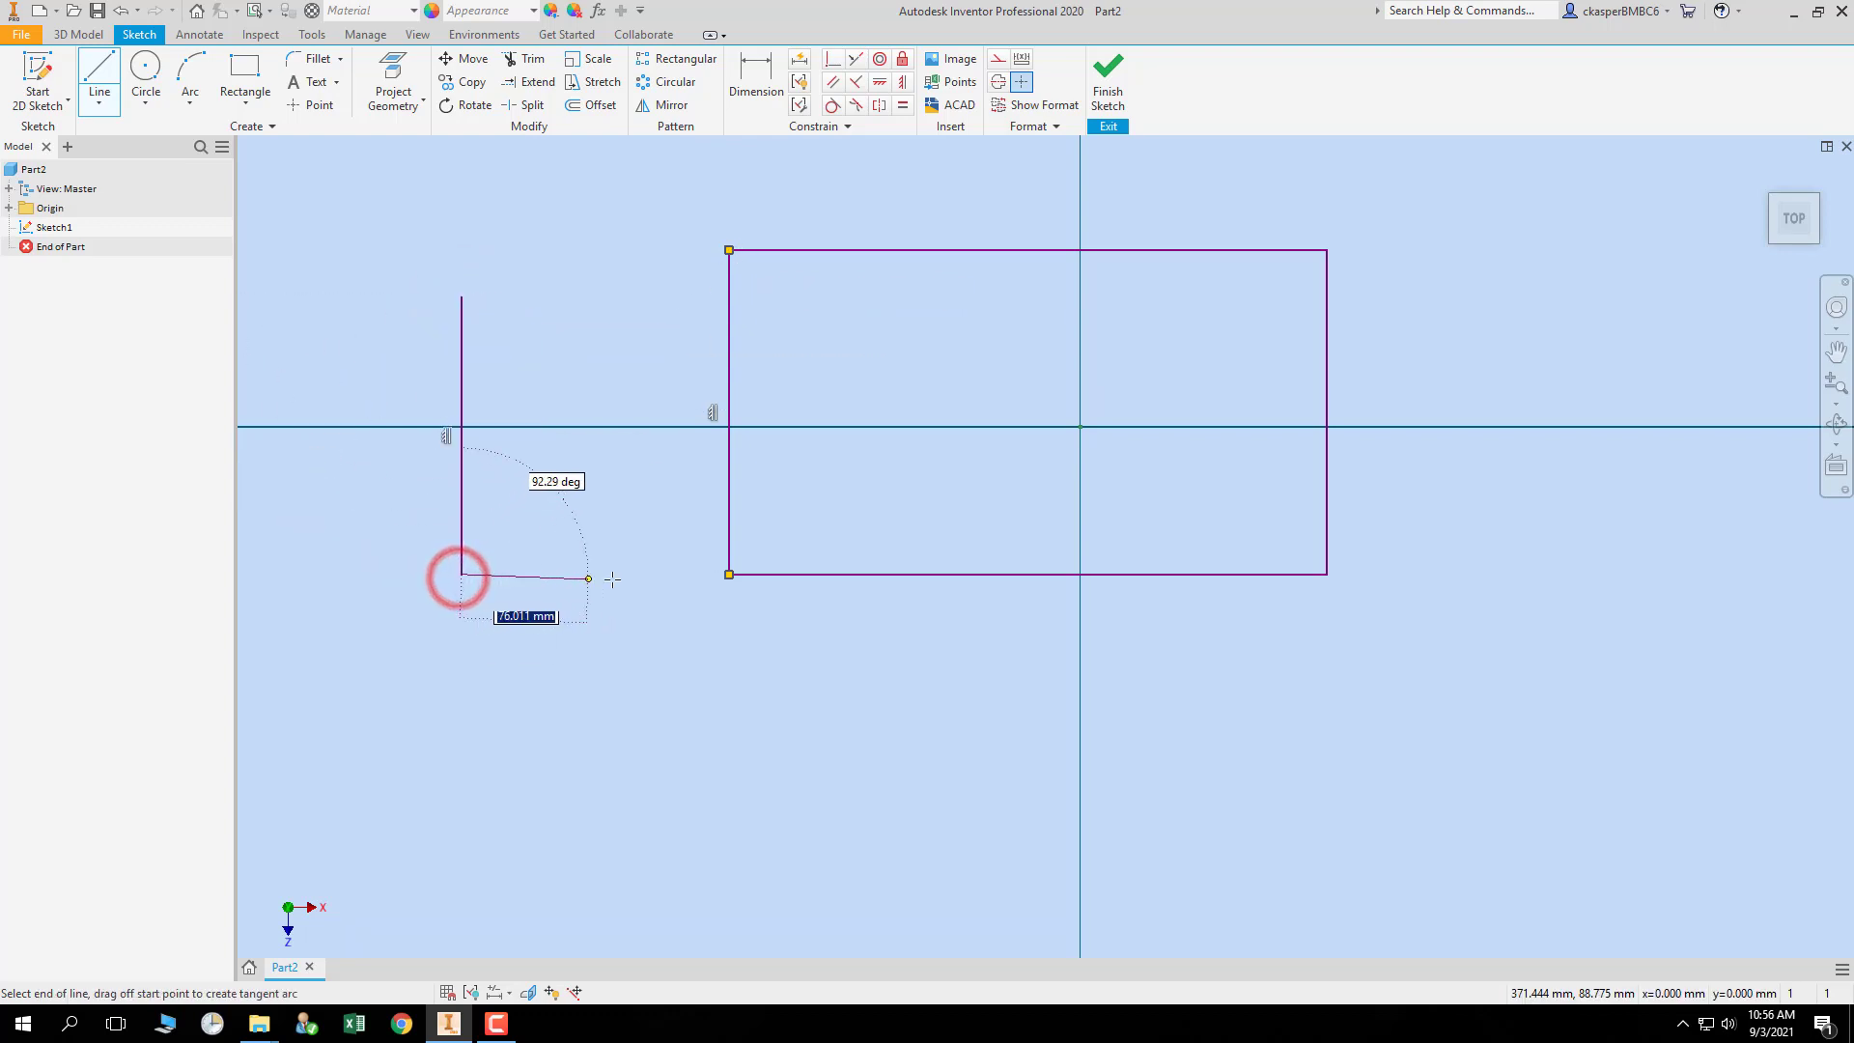
{"action": "left_click", "coordinate": [630, 574]}
{"action": "left_click", "coordinate": [630, 479]}
{"action": "left_click", "coordinate": [540, 453]}
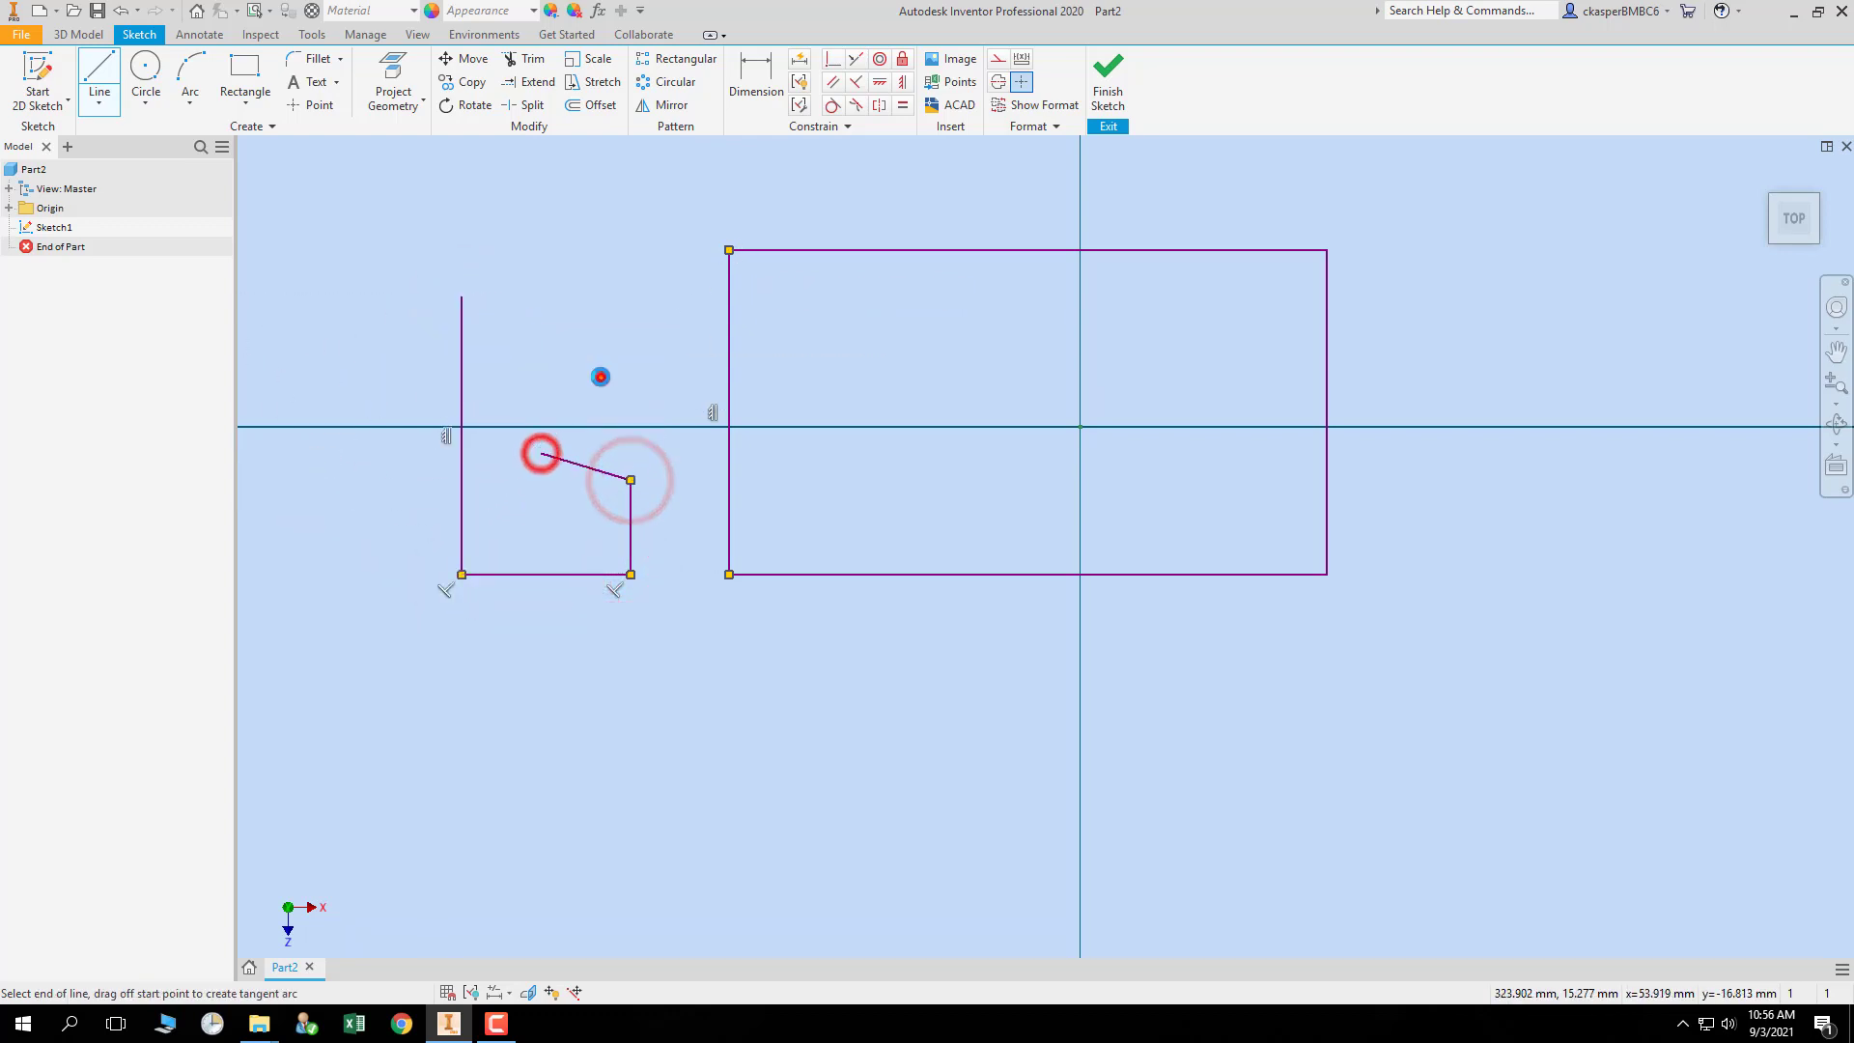
{"action": "left_click", "coordinate": [601, 377]}
{"action": "left_click", "coordinate": [665, 296]}
{"action": "left_click", "coordinate": [630, 225]}
{"action": "left_click", "coordinate": [499, 296]}
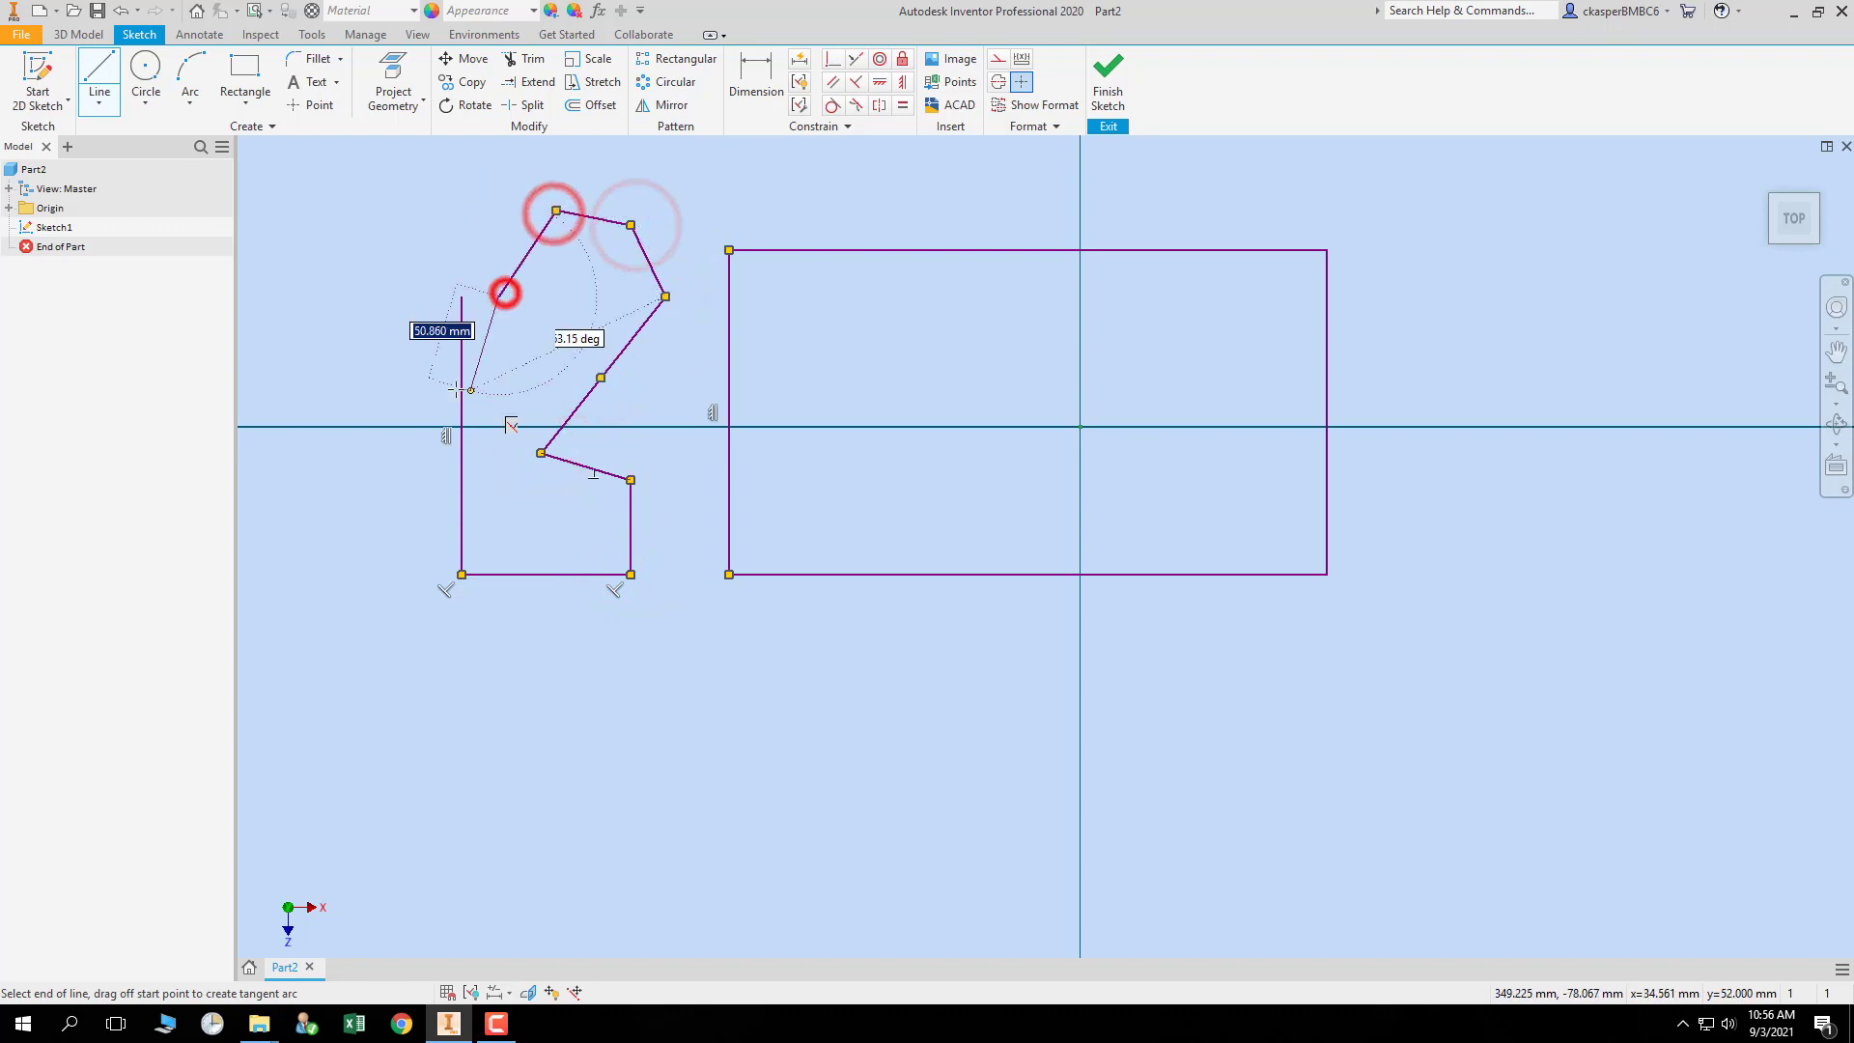
{"action": "left_click", "coordinate": [462, 296]}
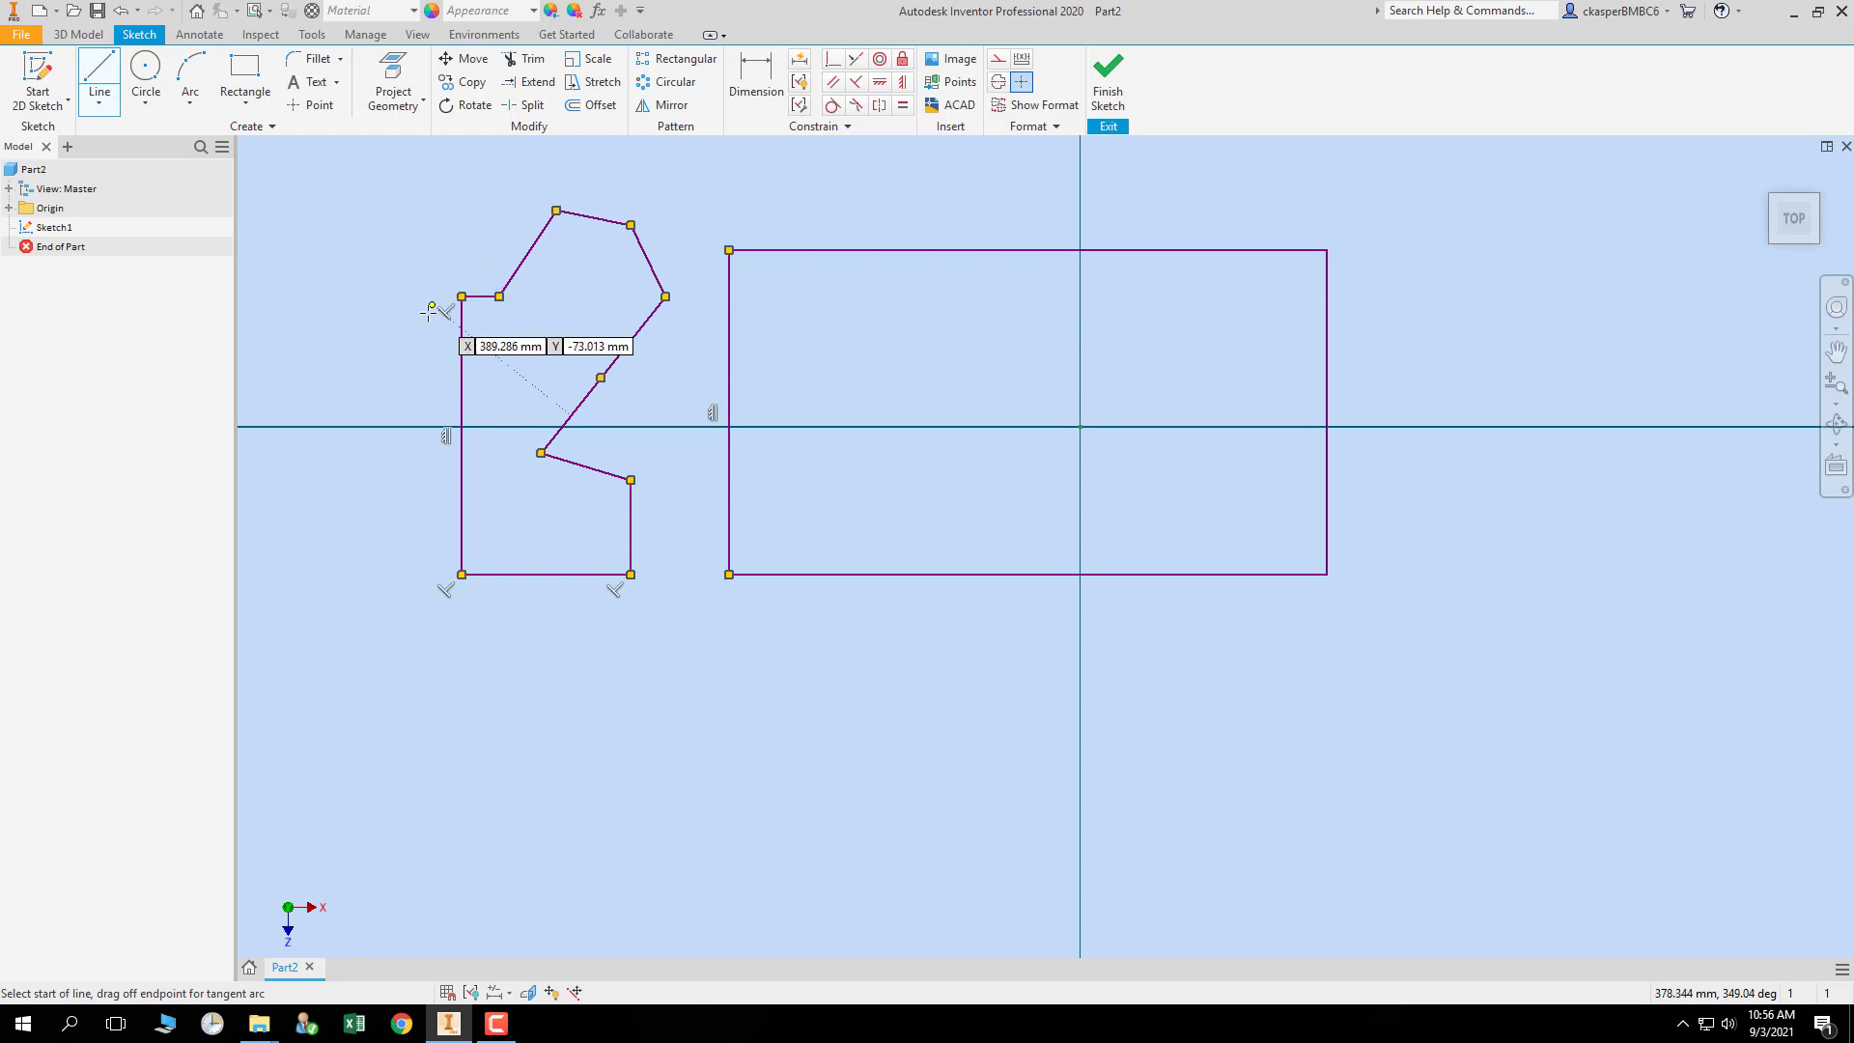
{"action": "left_click", "coordinate": [666, 297]}
{"action": "key", "text": "Escape"}
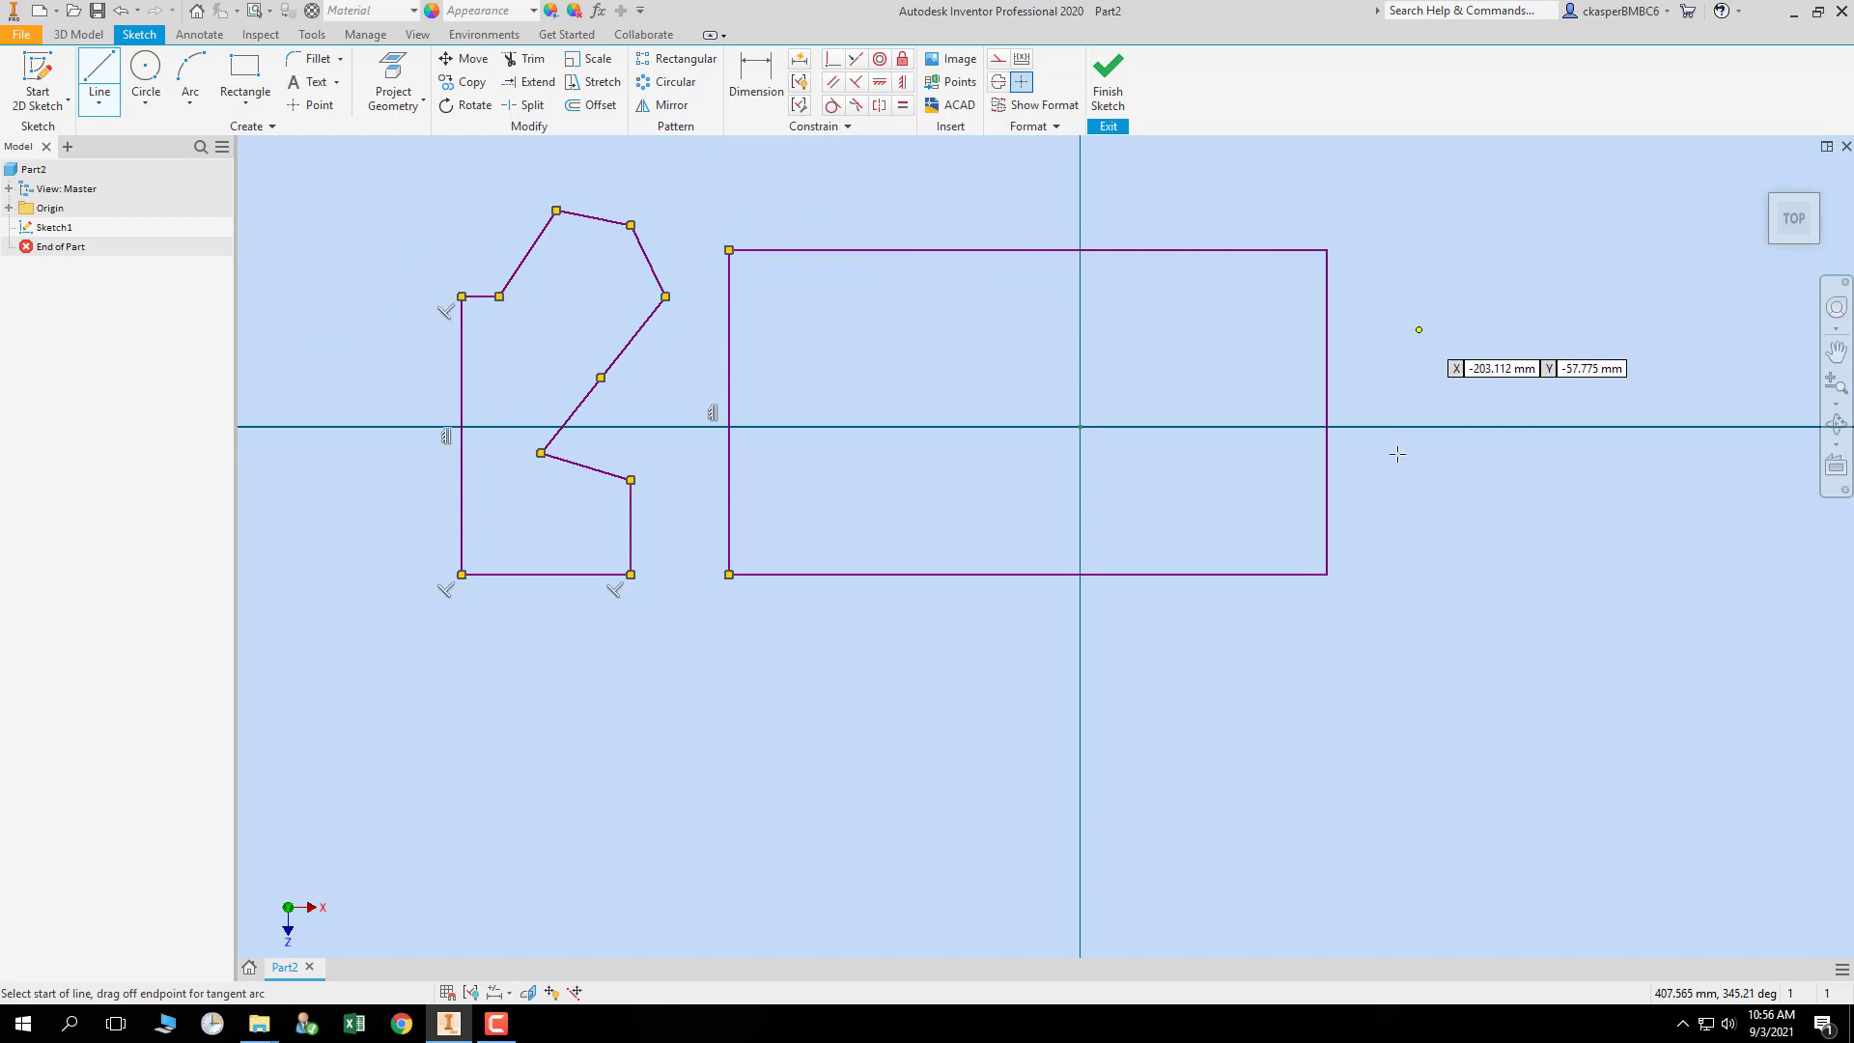
- Draw a closed six-sided profile below the irregular shape, beginning with a sloped line about 104 mm long, and finish the Line command
{"action": "left_click", "coordinate": [401, 724]}
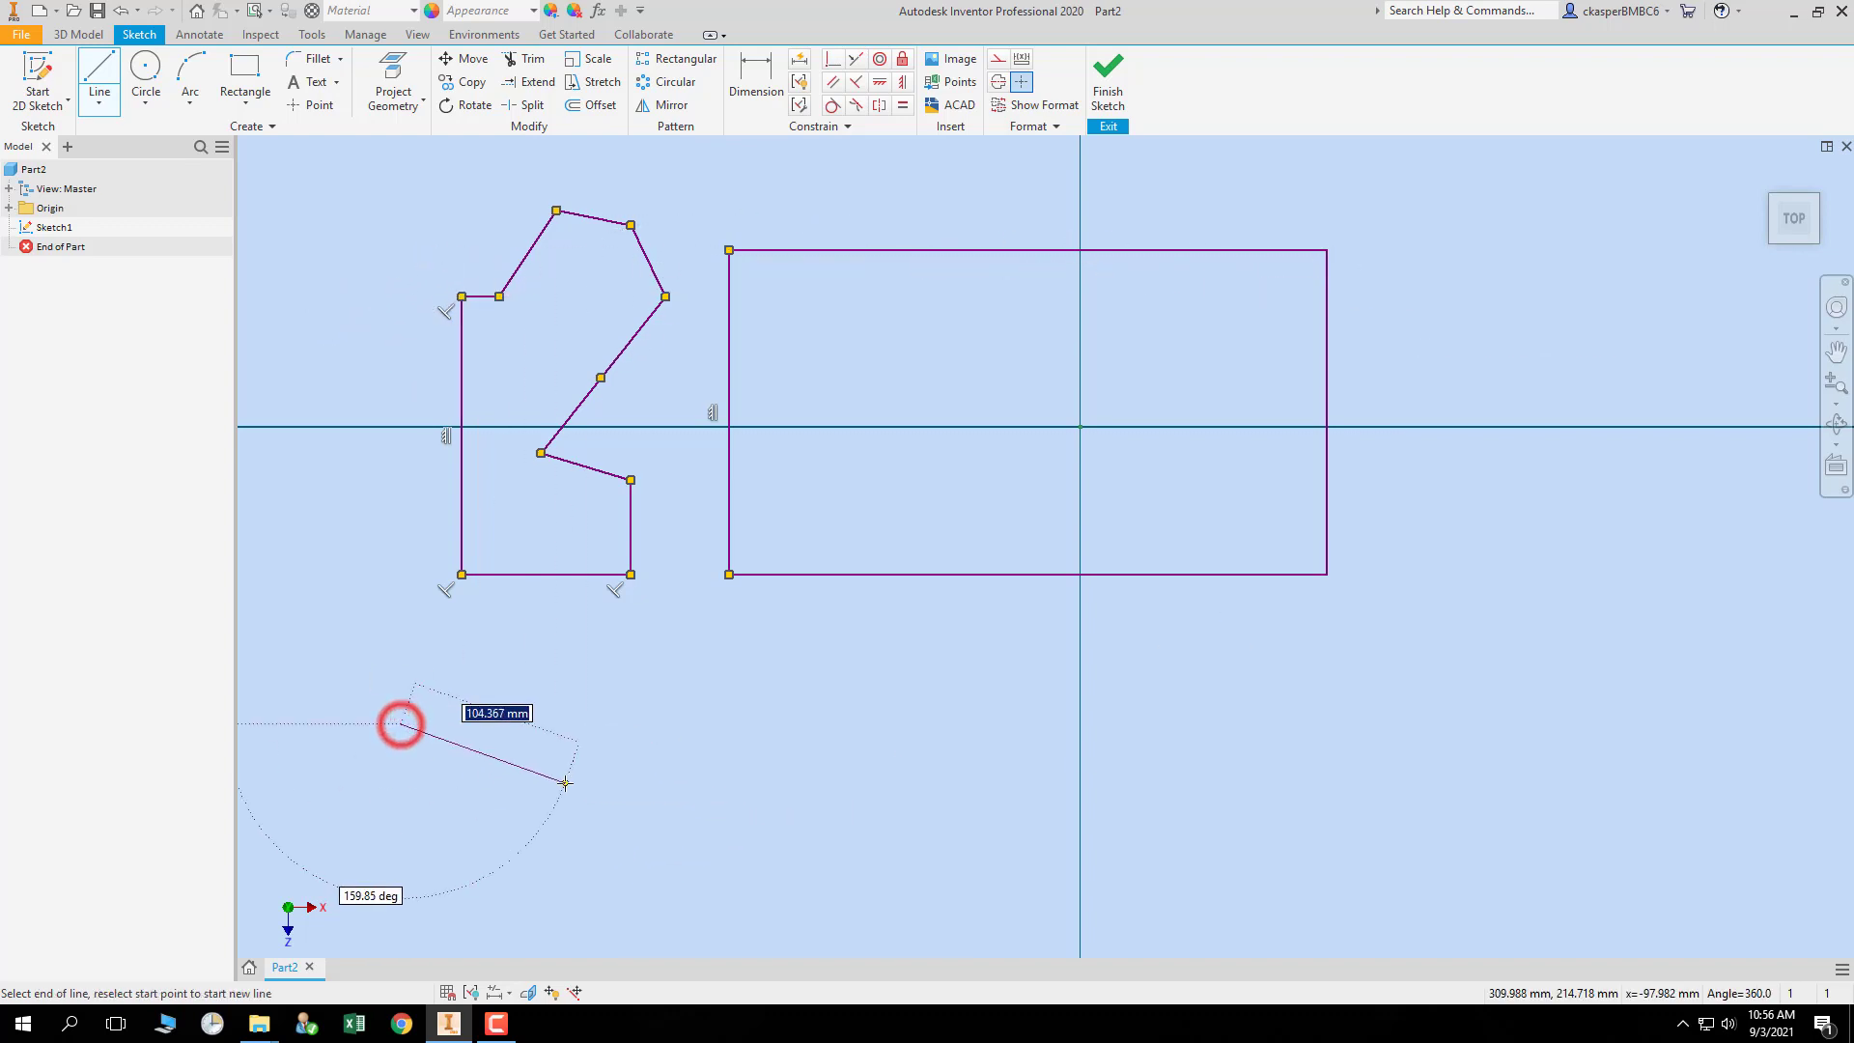
{"action": "left_click", "coordinate": [565, 782]}
{"action": "left_click", "coordinate": [618, 718]}
{"action": "left_click", "coordinate": [524, 673]}
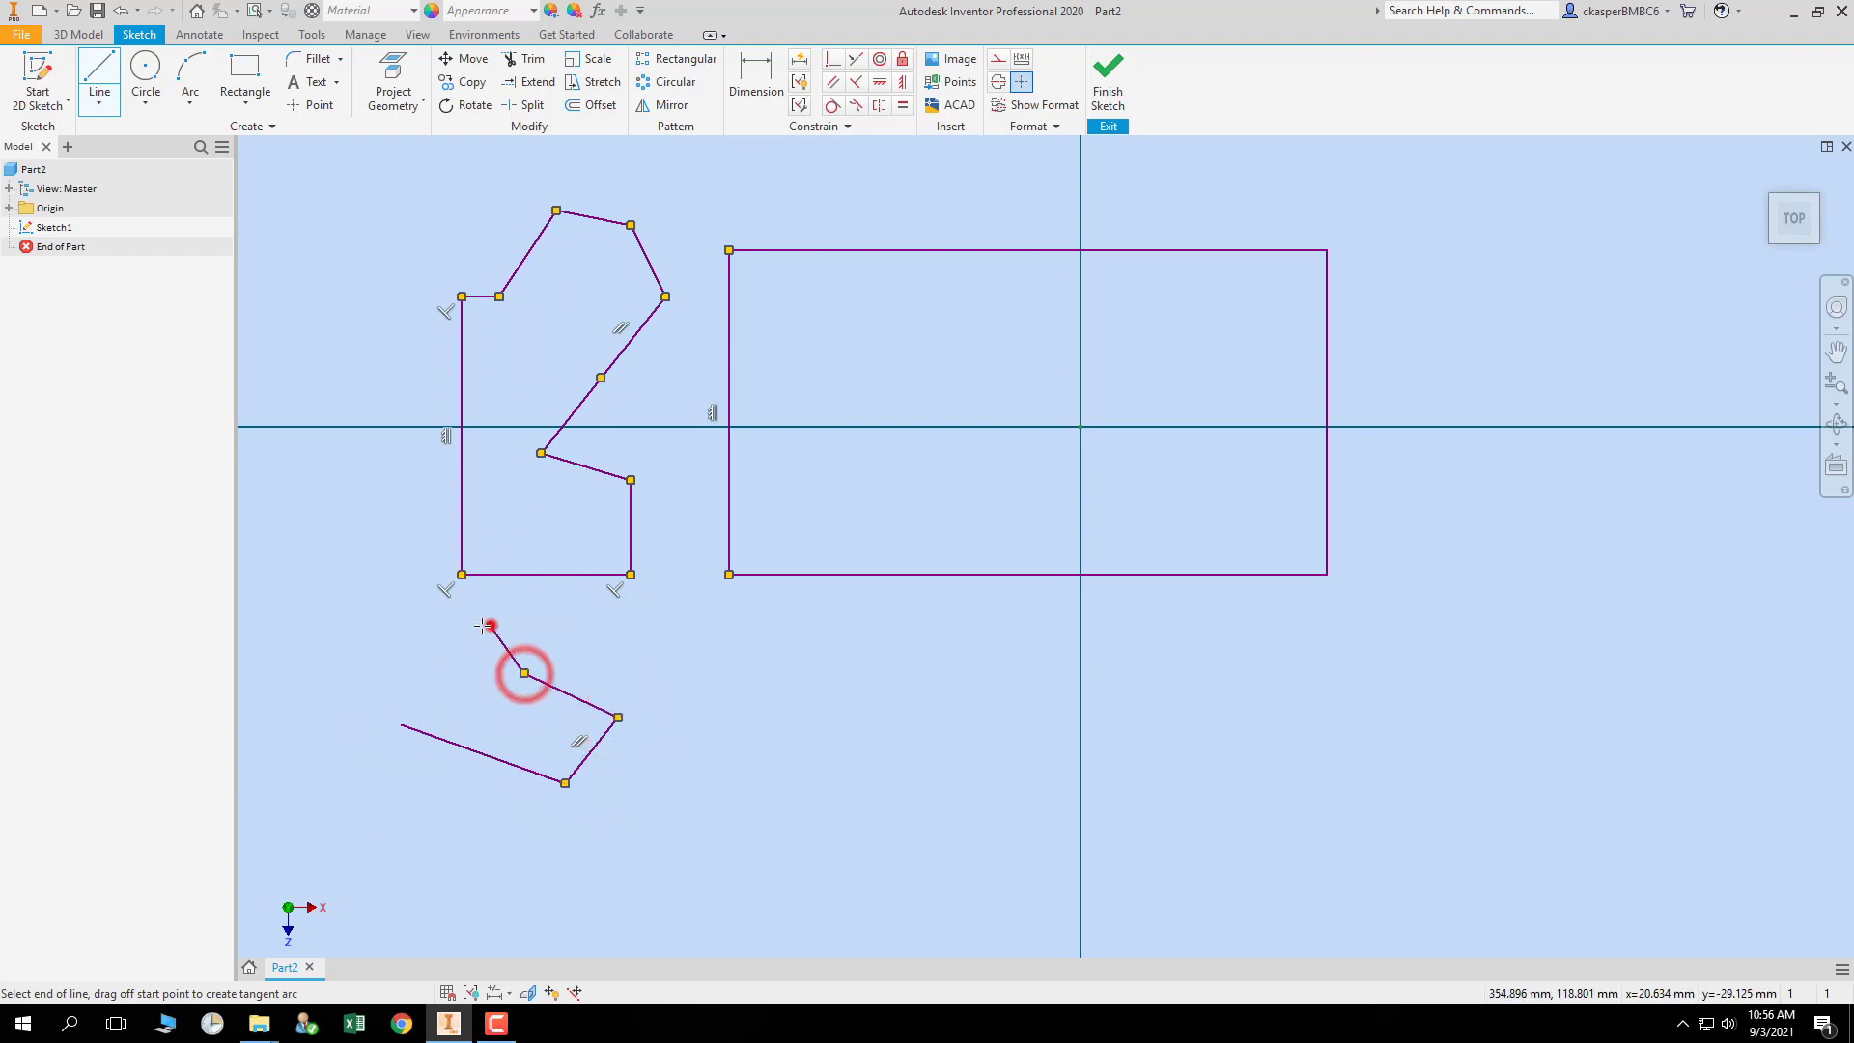
{"action": "left_click", "coordinate": [489, 625]}
{"action": "left_click", "coordinate": [435, 662]}
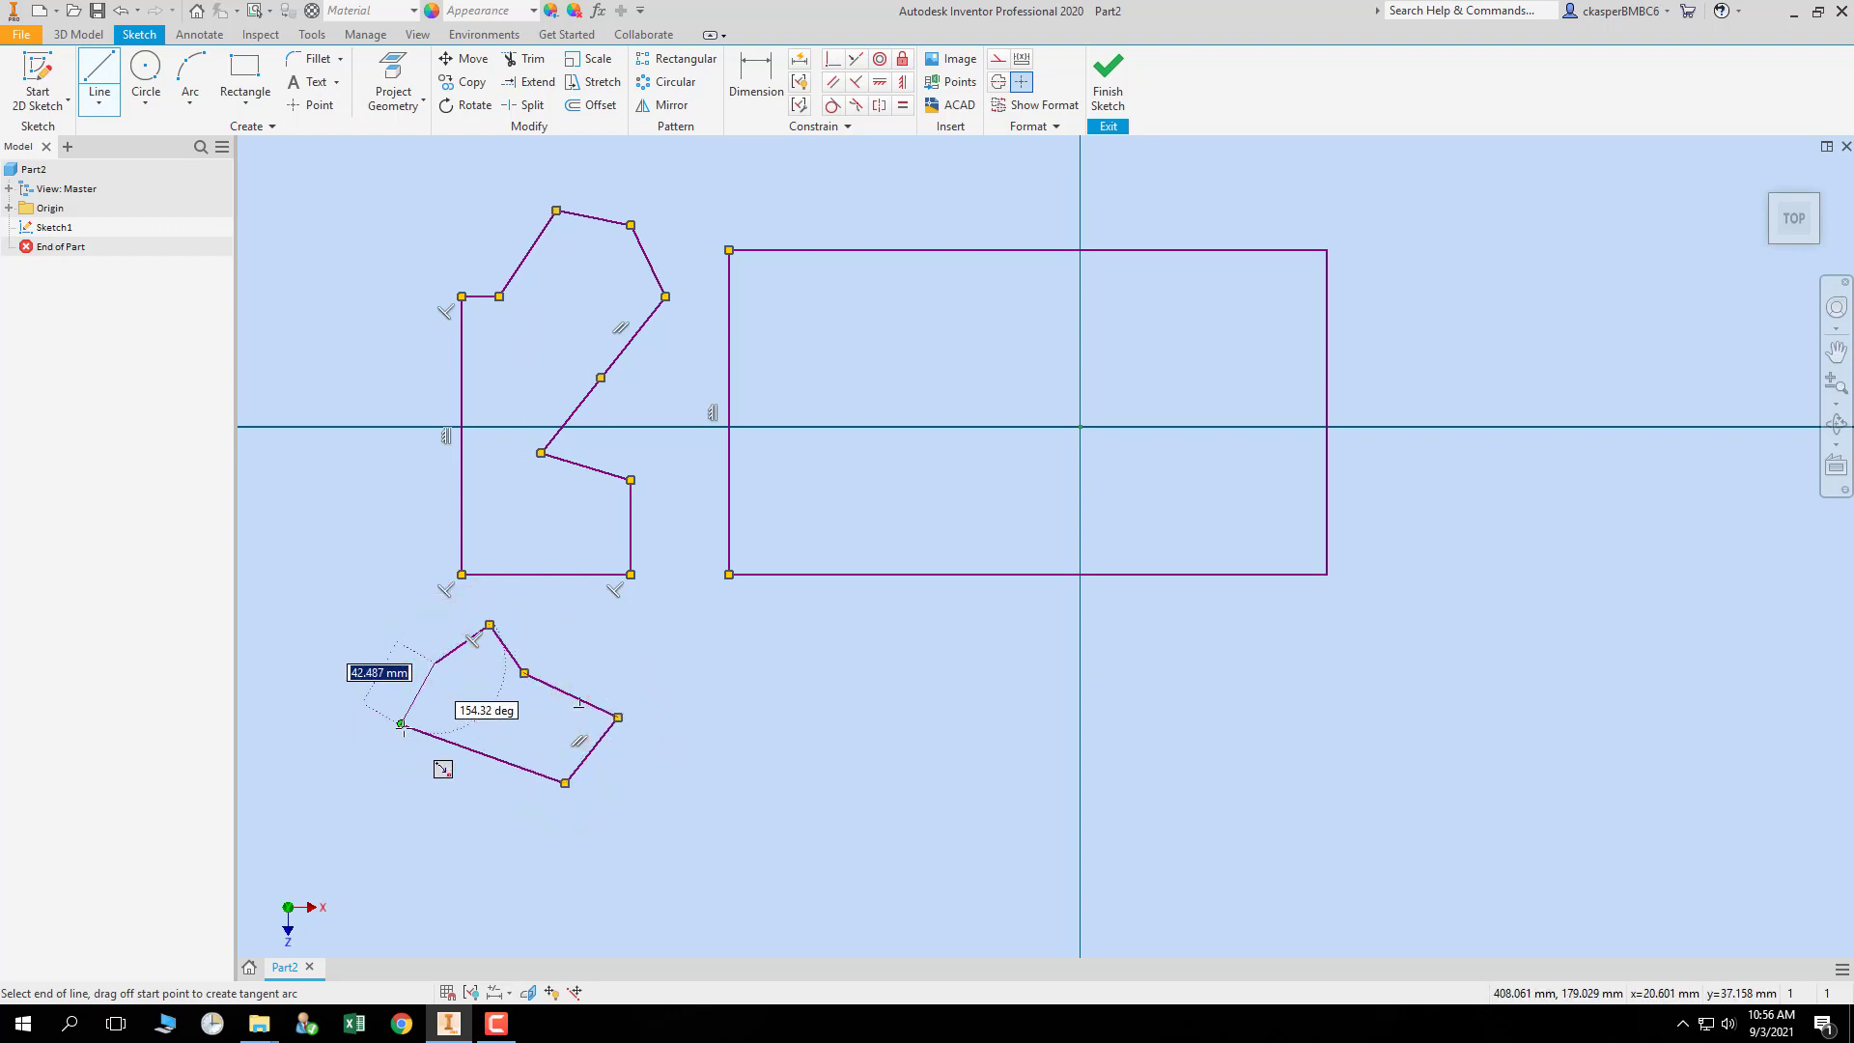
{"action": "left_click", "coordinate": [401, 724]}
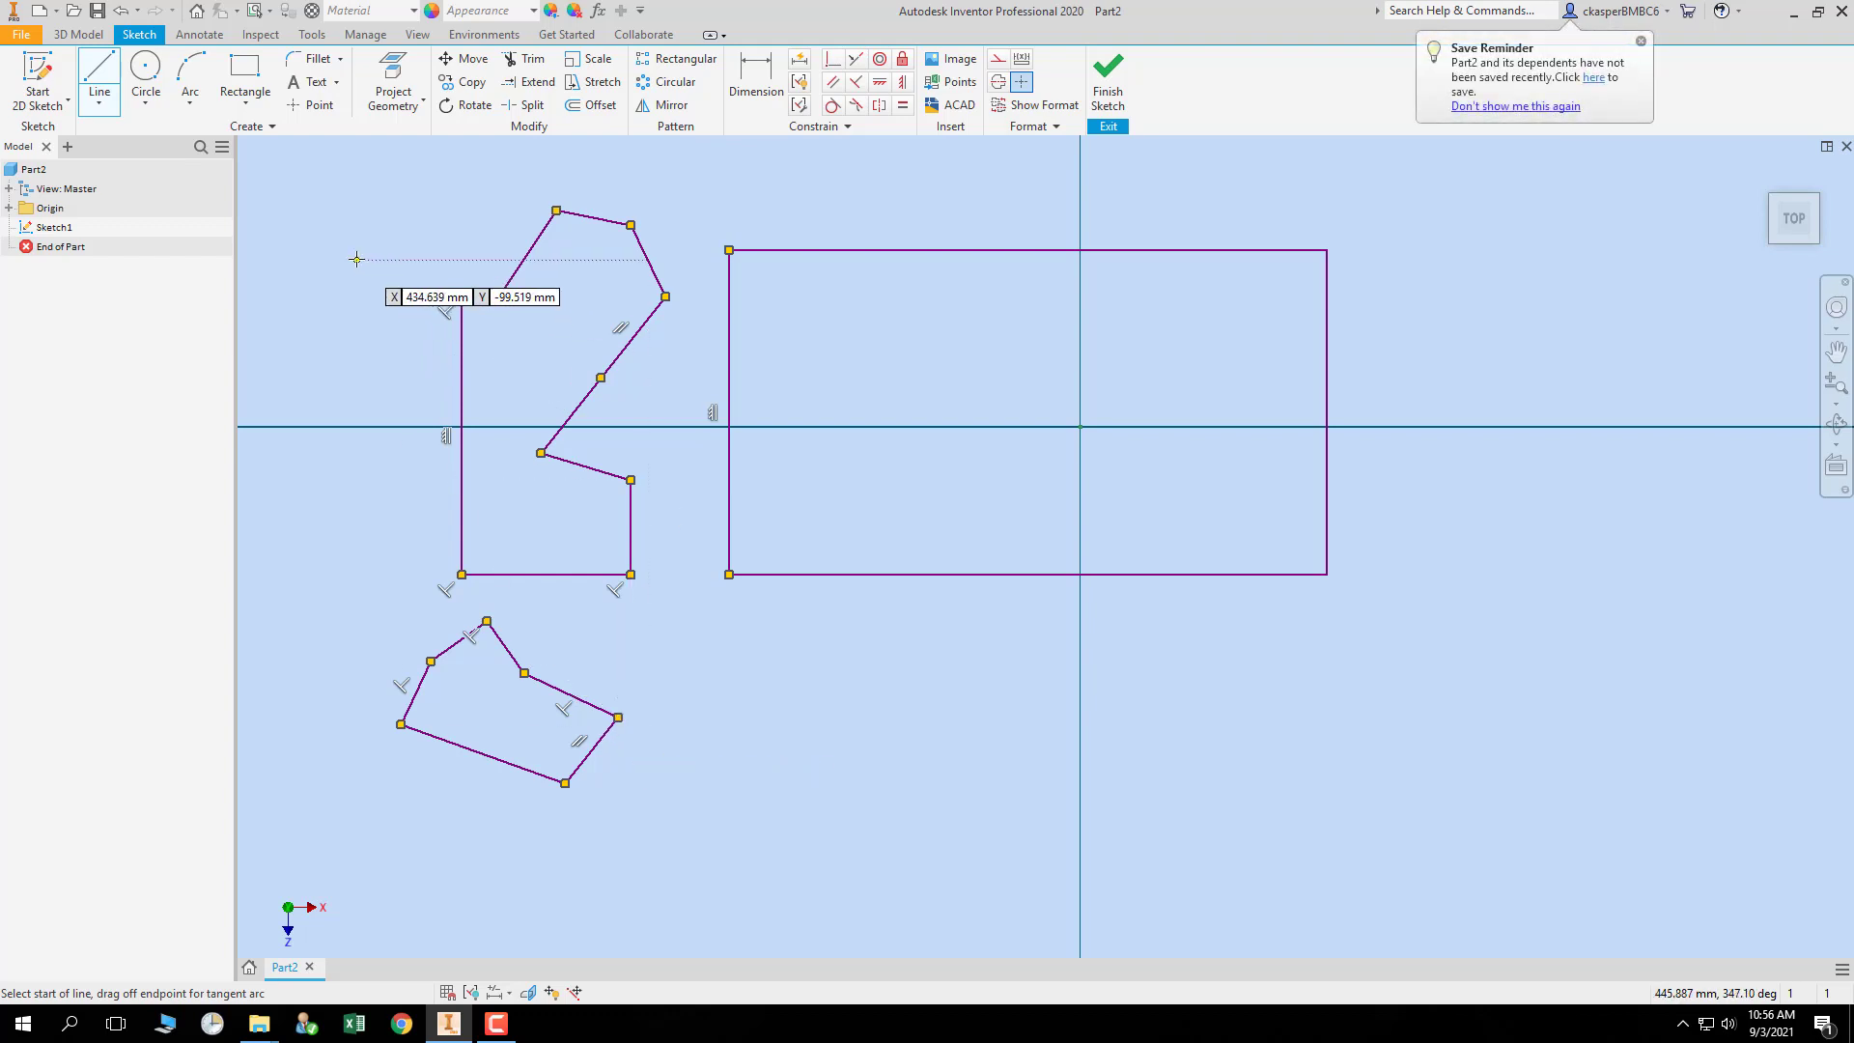
{"action": "left_click", "coordinate": [431, 662]}
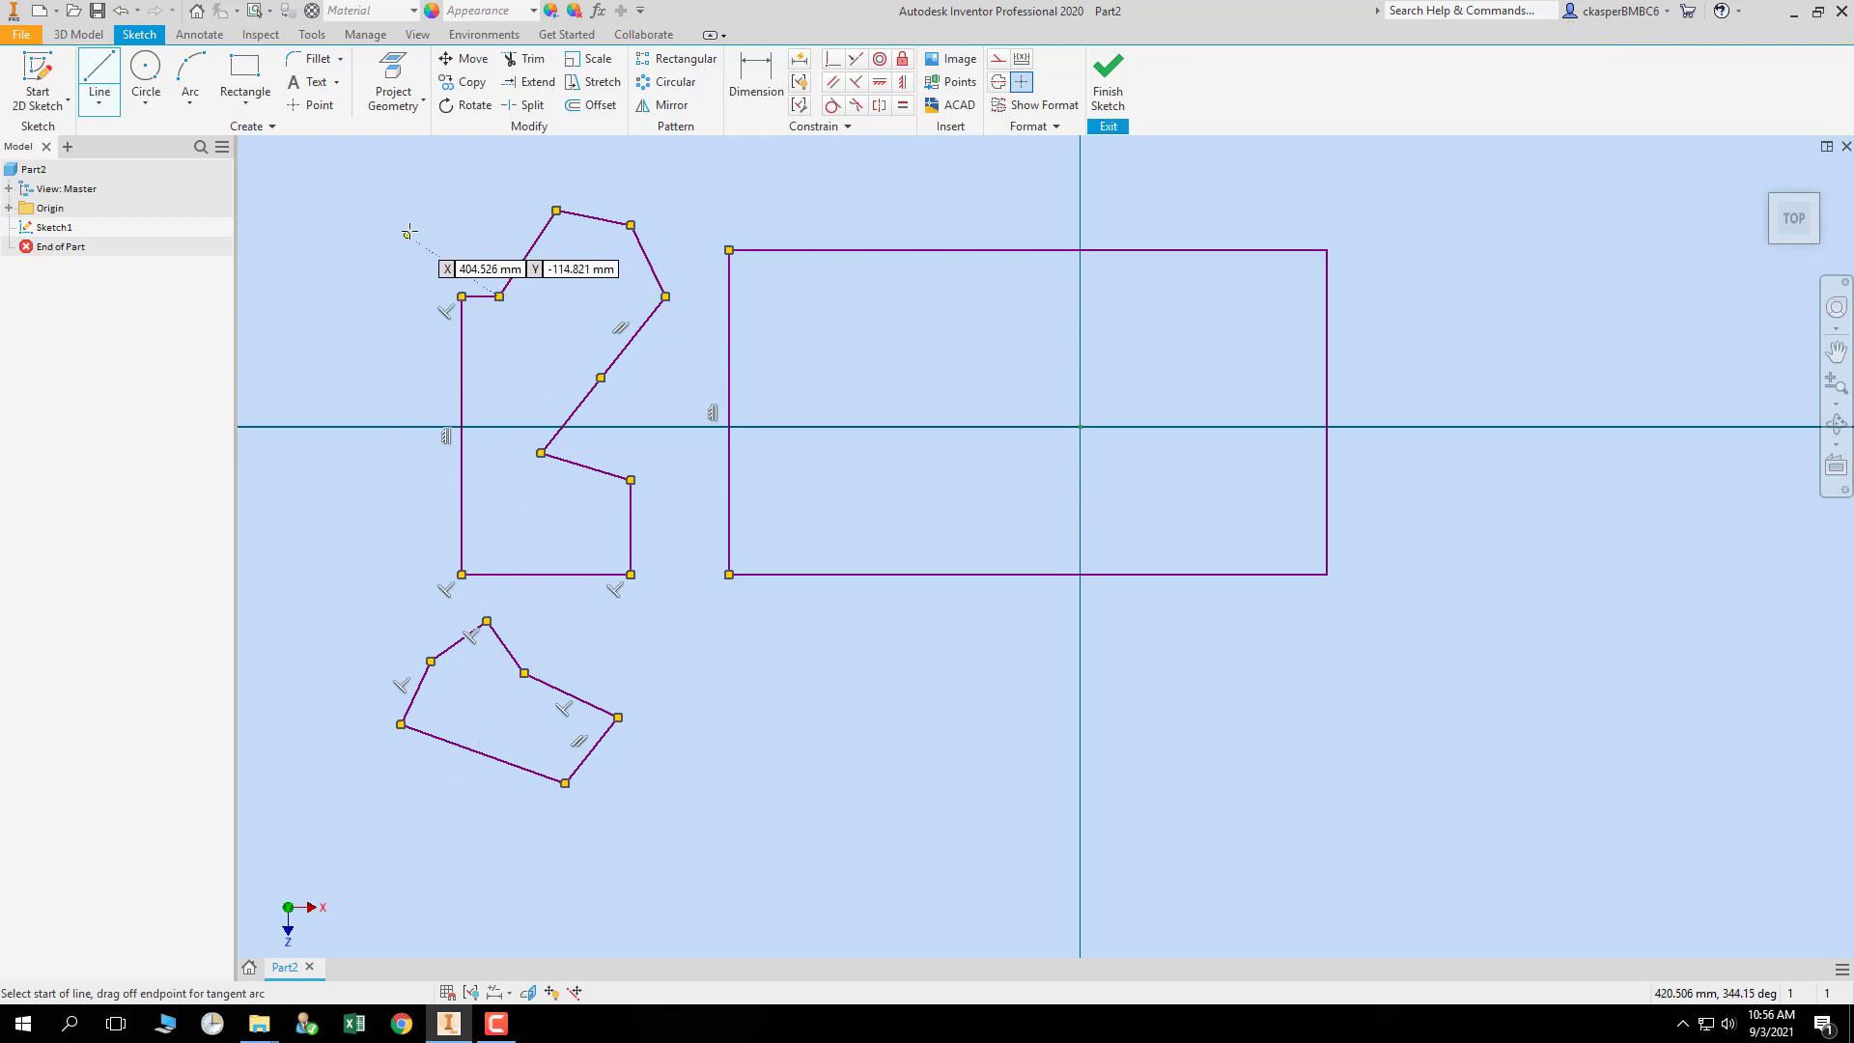
{"action": "key", "text": "Escape"}
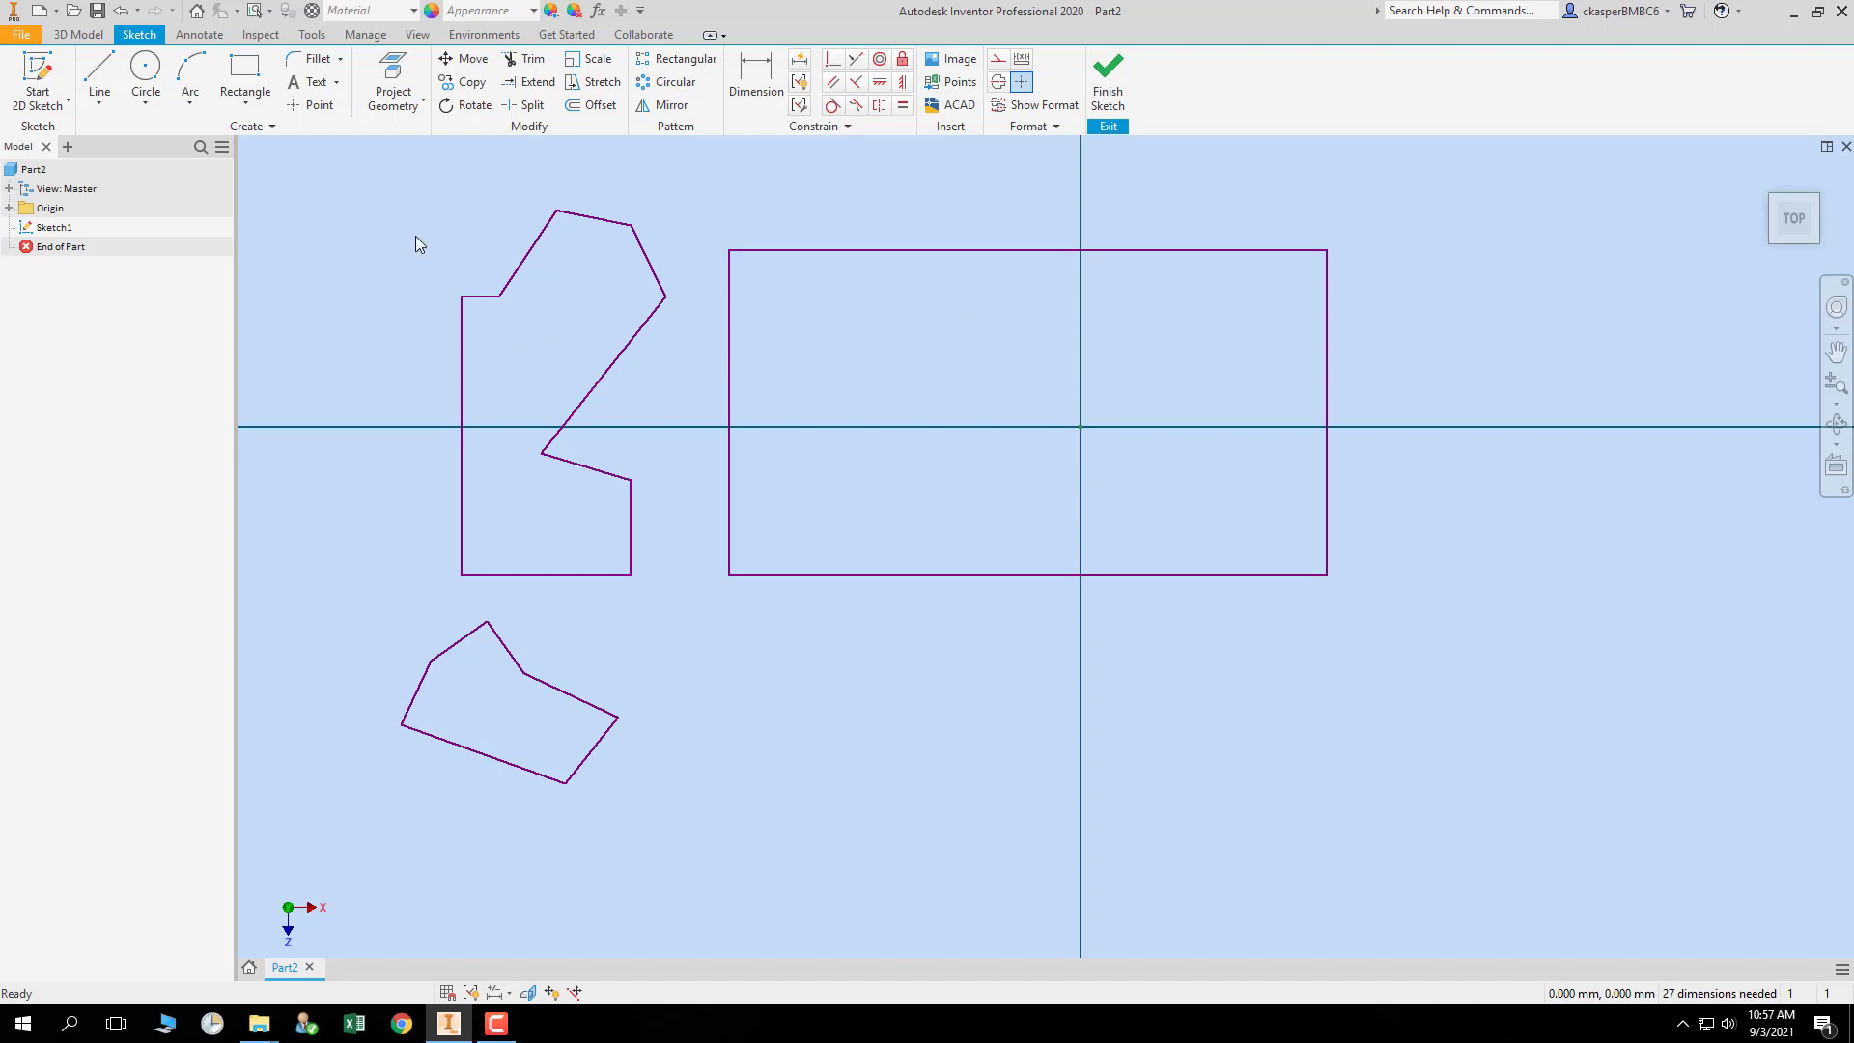
- Trim the upper segments of the irregular ten-sided profile one at a time, leaving its long diagonal and lower part
{"action": "left_click", "coordinate": [536, 60]}
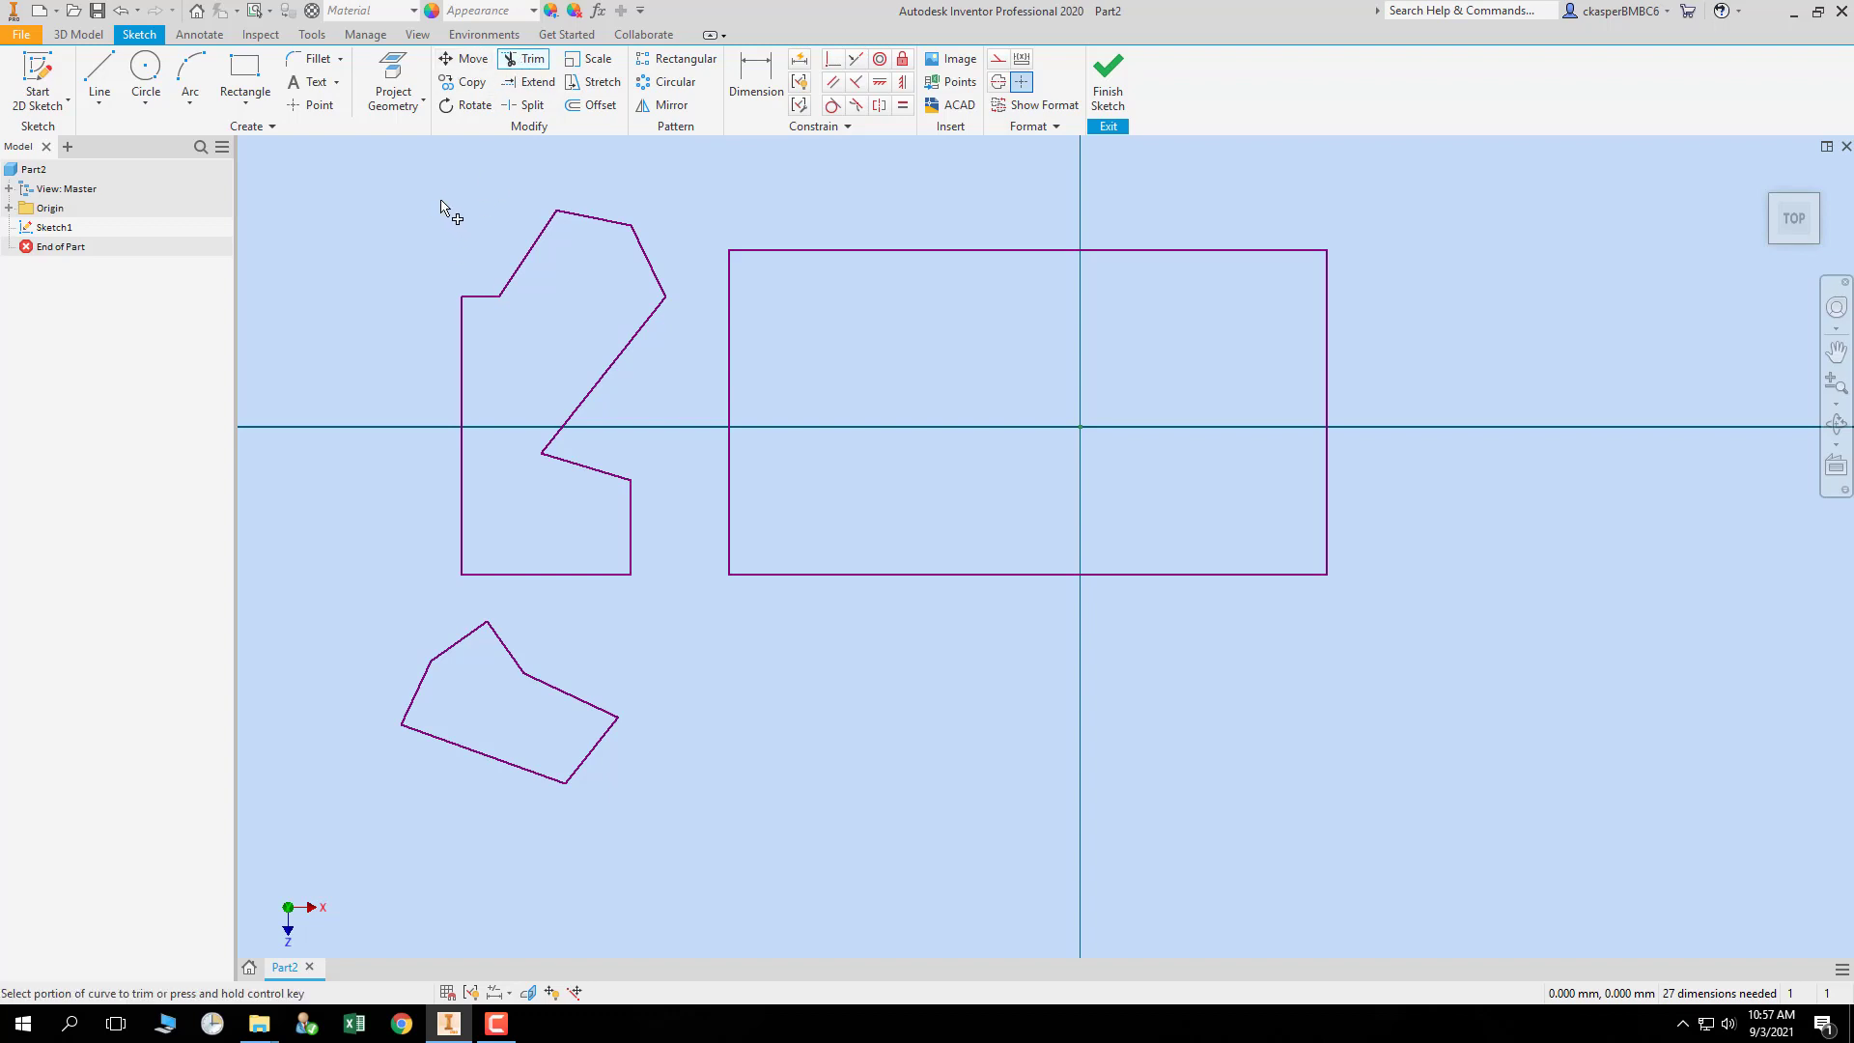
{"action": "left_click", "coordinate": [592, 220]}
{"action": "left_click", "coordinate": [541, 235]}
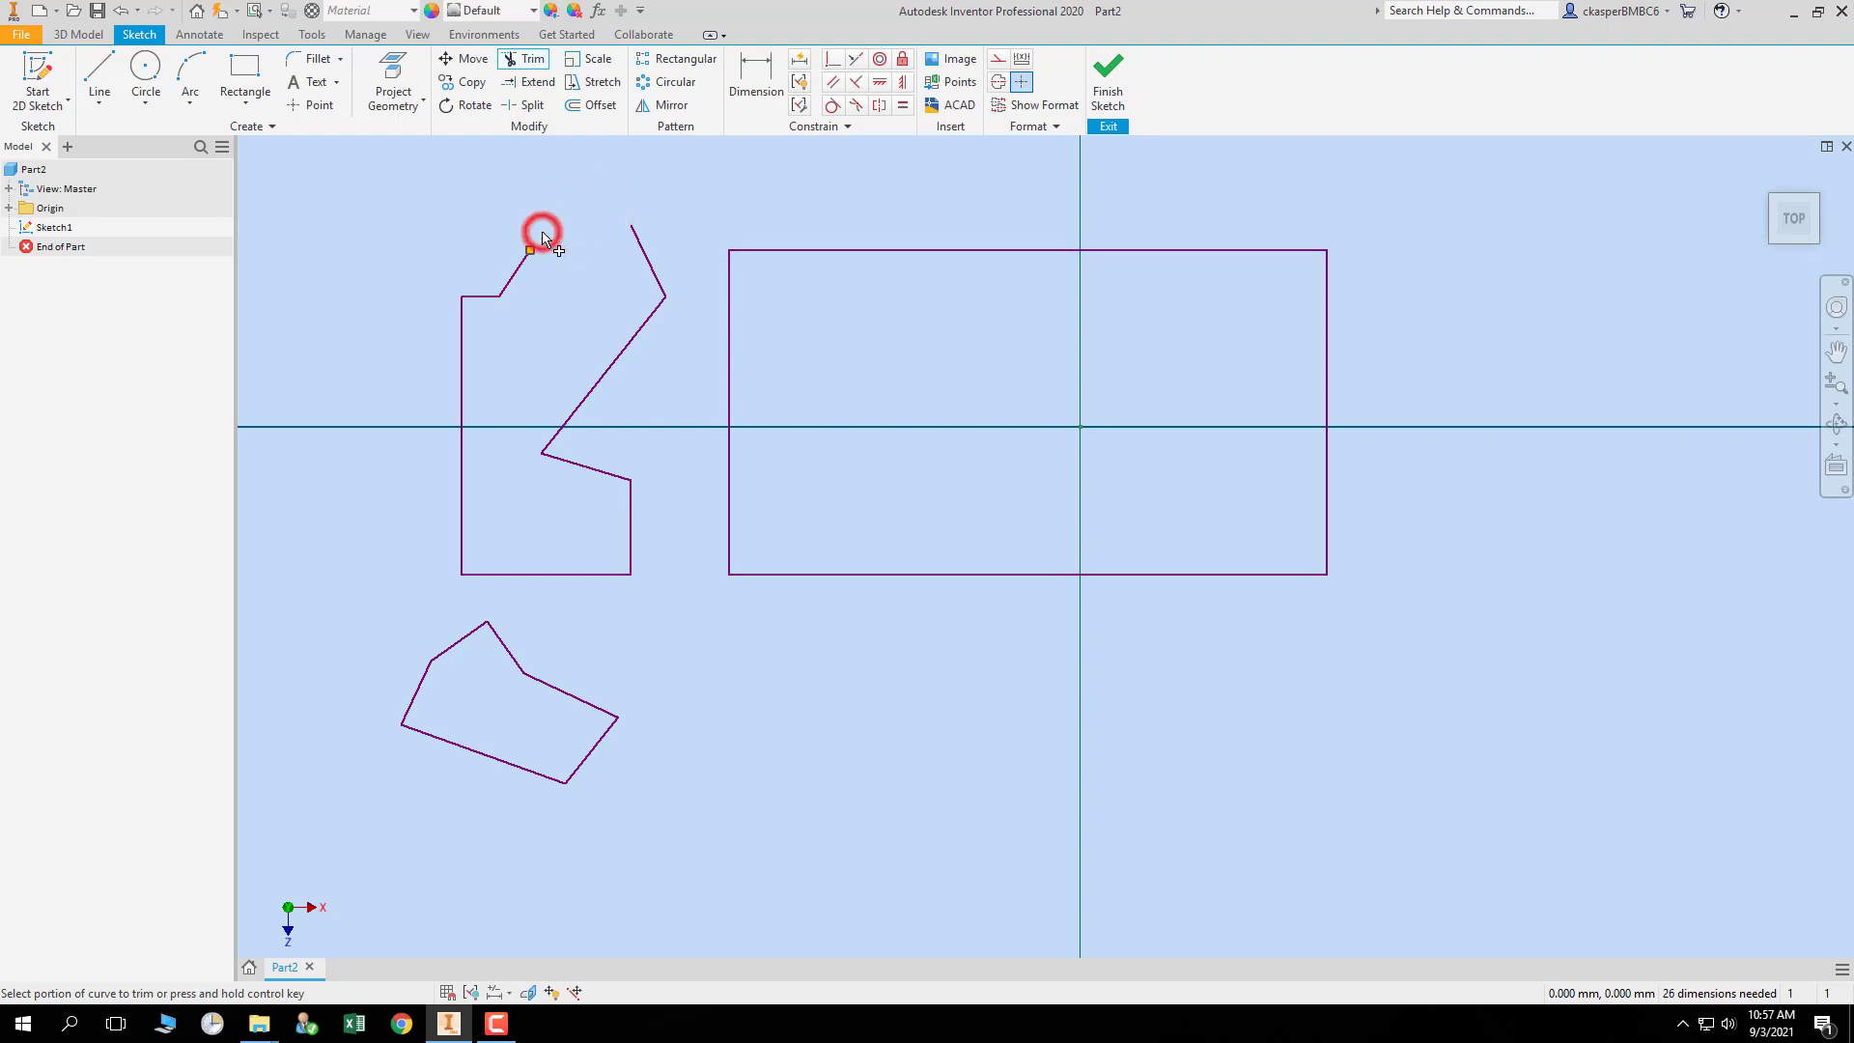
{"action": "left_click", "coordinate": [513, 277]}
{"action": "left_click", "coordinate": [486, 299]}
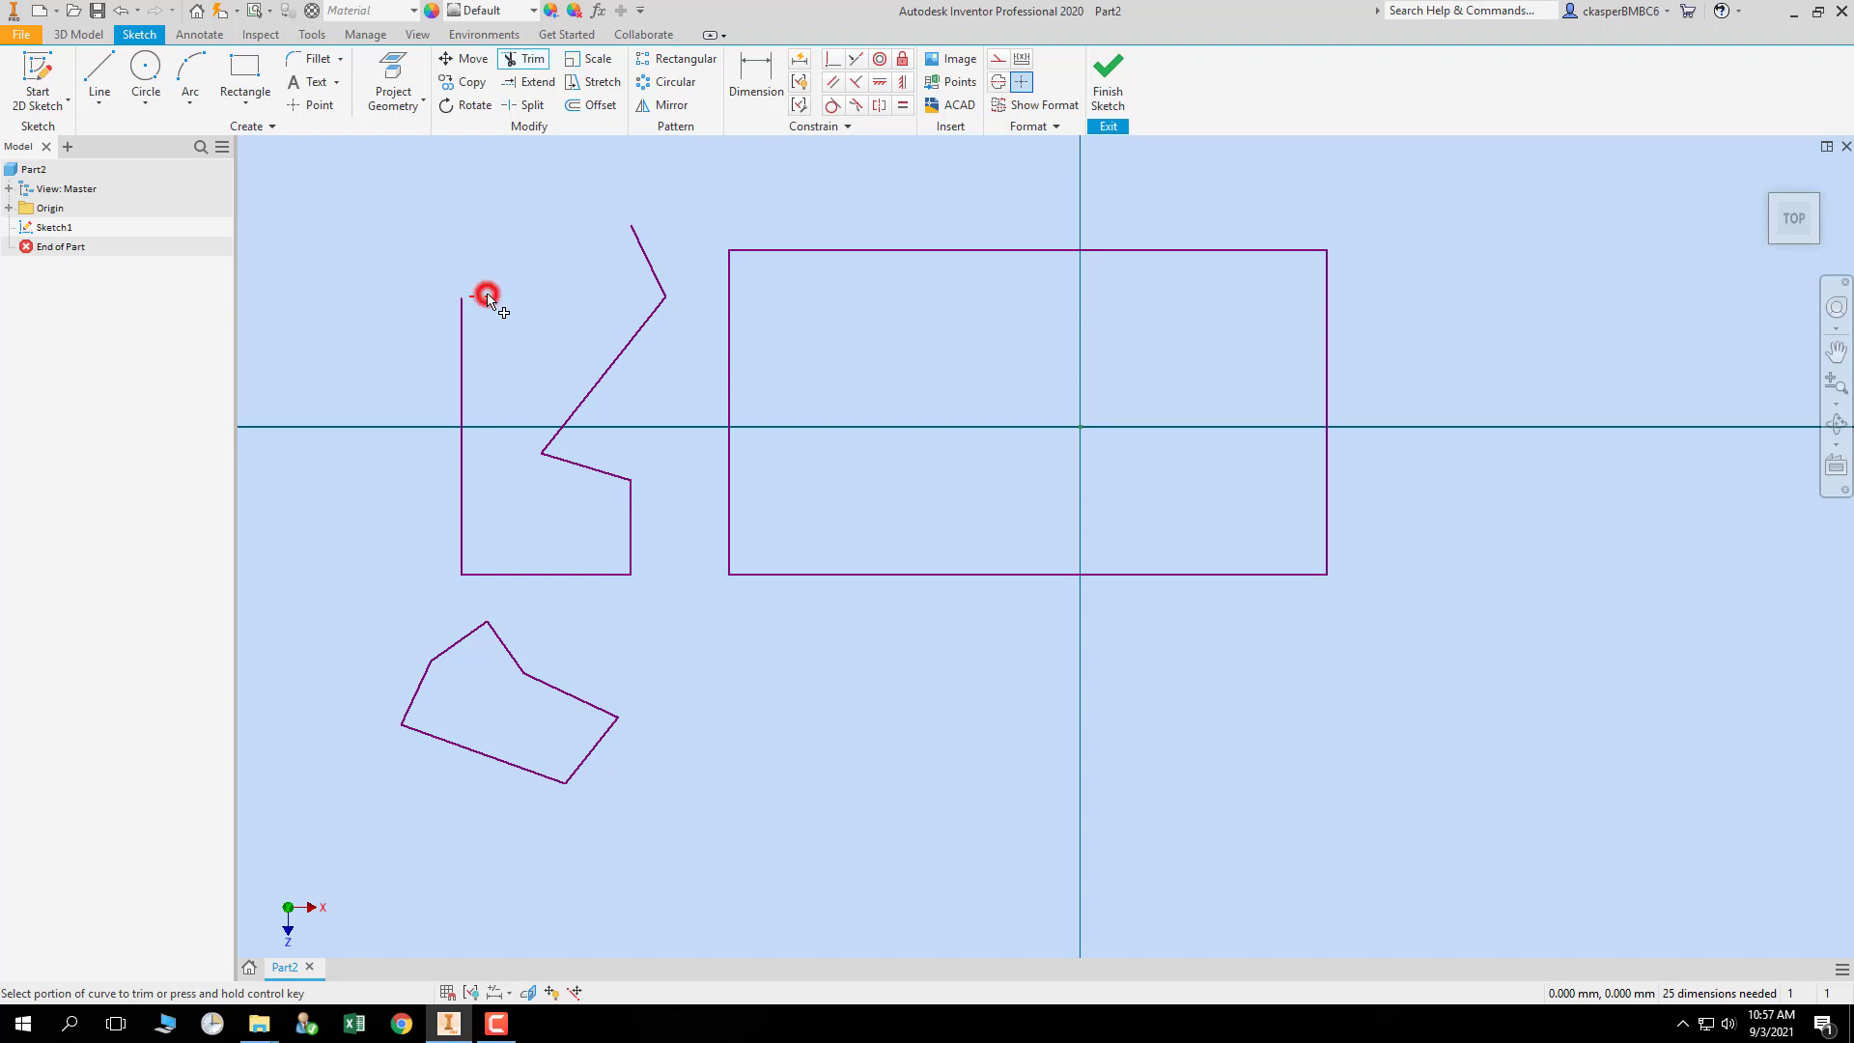
{"action": "left_click", "coordinate": [644, 252]}
{"action": "left_click", "coordinate": [635, 231]}
{"action": "left_click", "coordinate": [633, 231]}
- Trim away all remaining lines of both irregular profiles in one continuous sweep, keeping only the rectangle
{"action": "left_click_drag", "start_coordinate": [417, 259], "coordinate": [548, 242]}
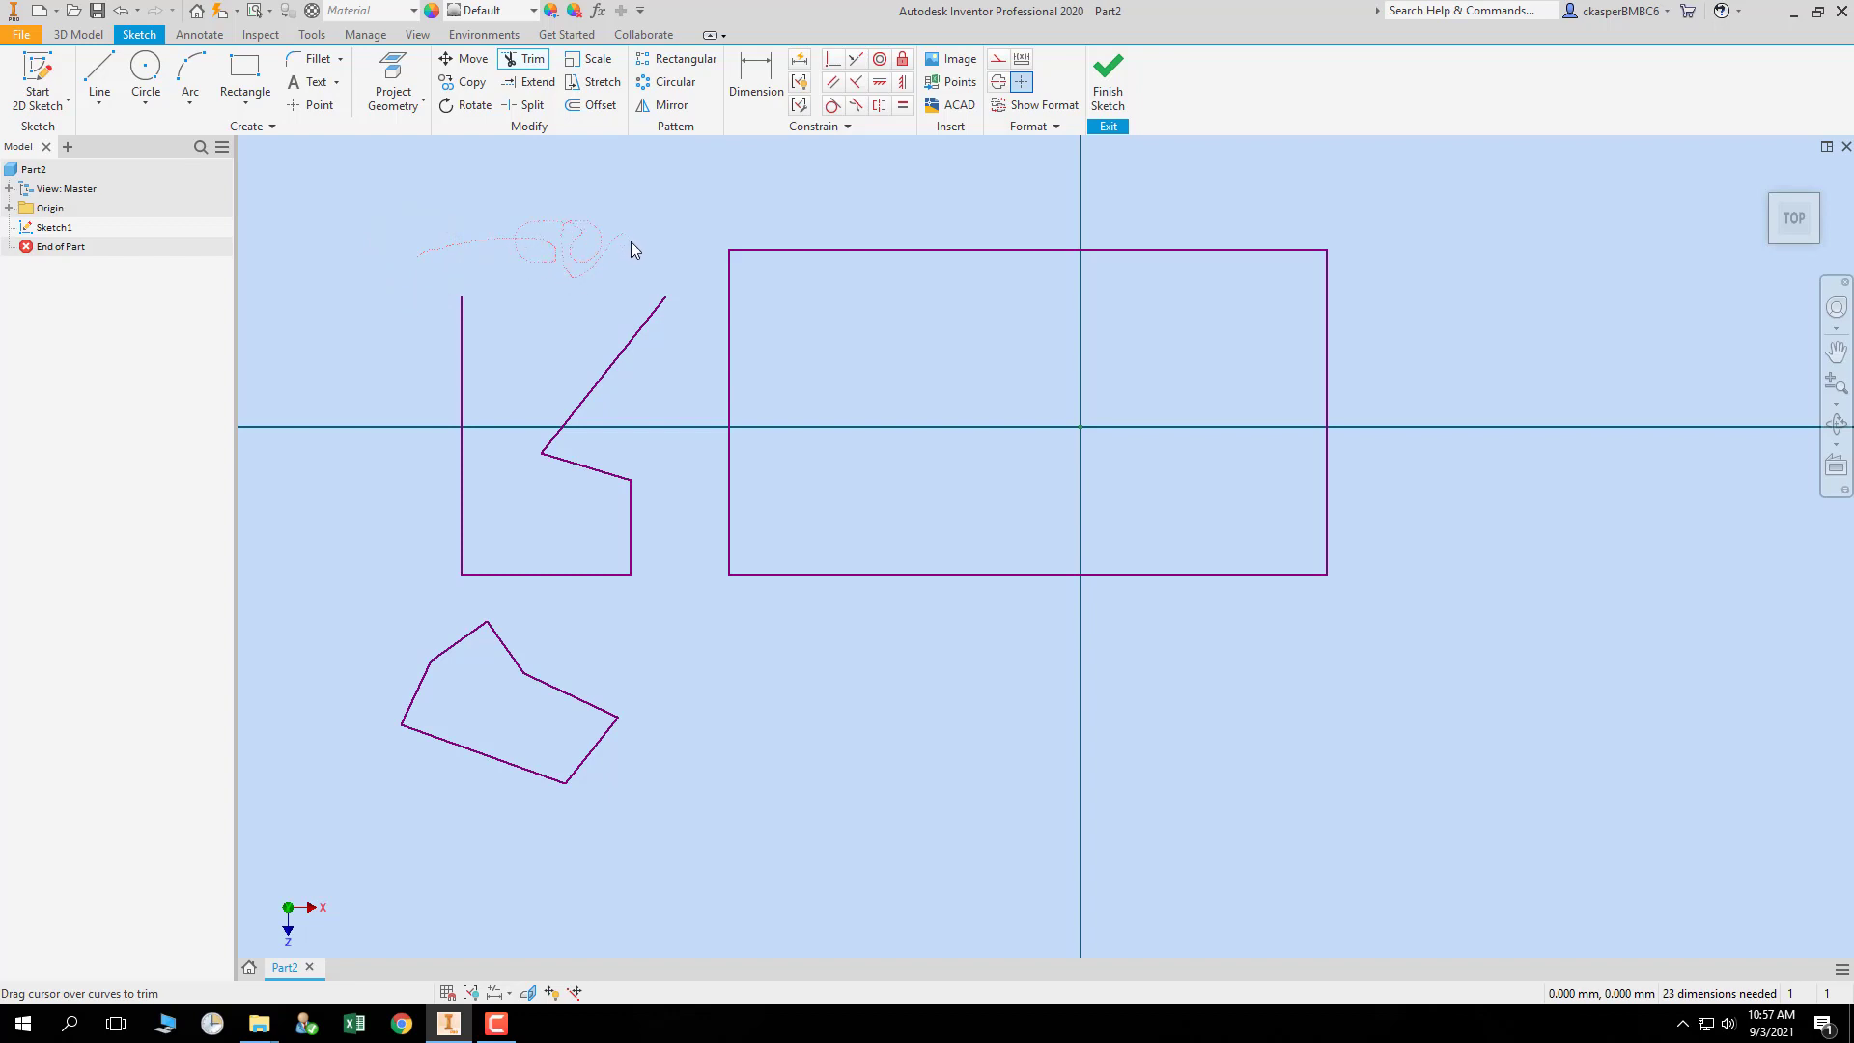
{"action": "left_click_drag", "start_coordinate": [609, 377], "coordinate": [593, 388]}
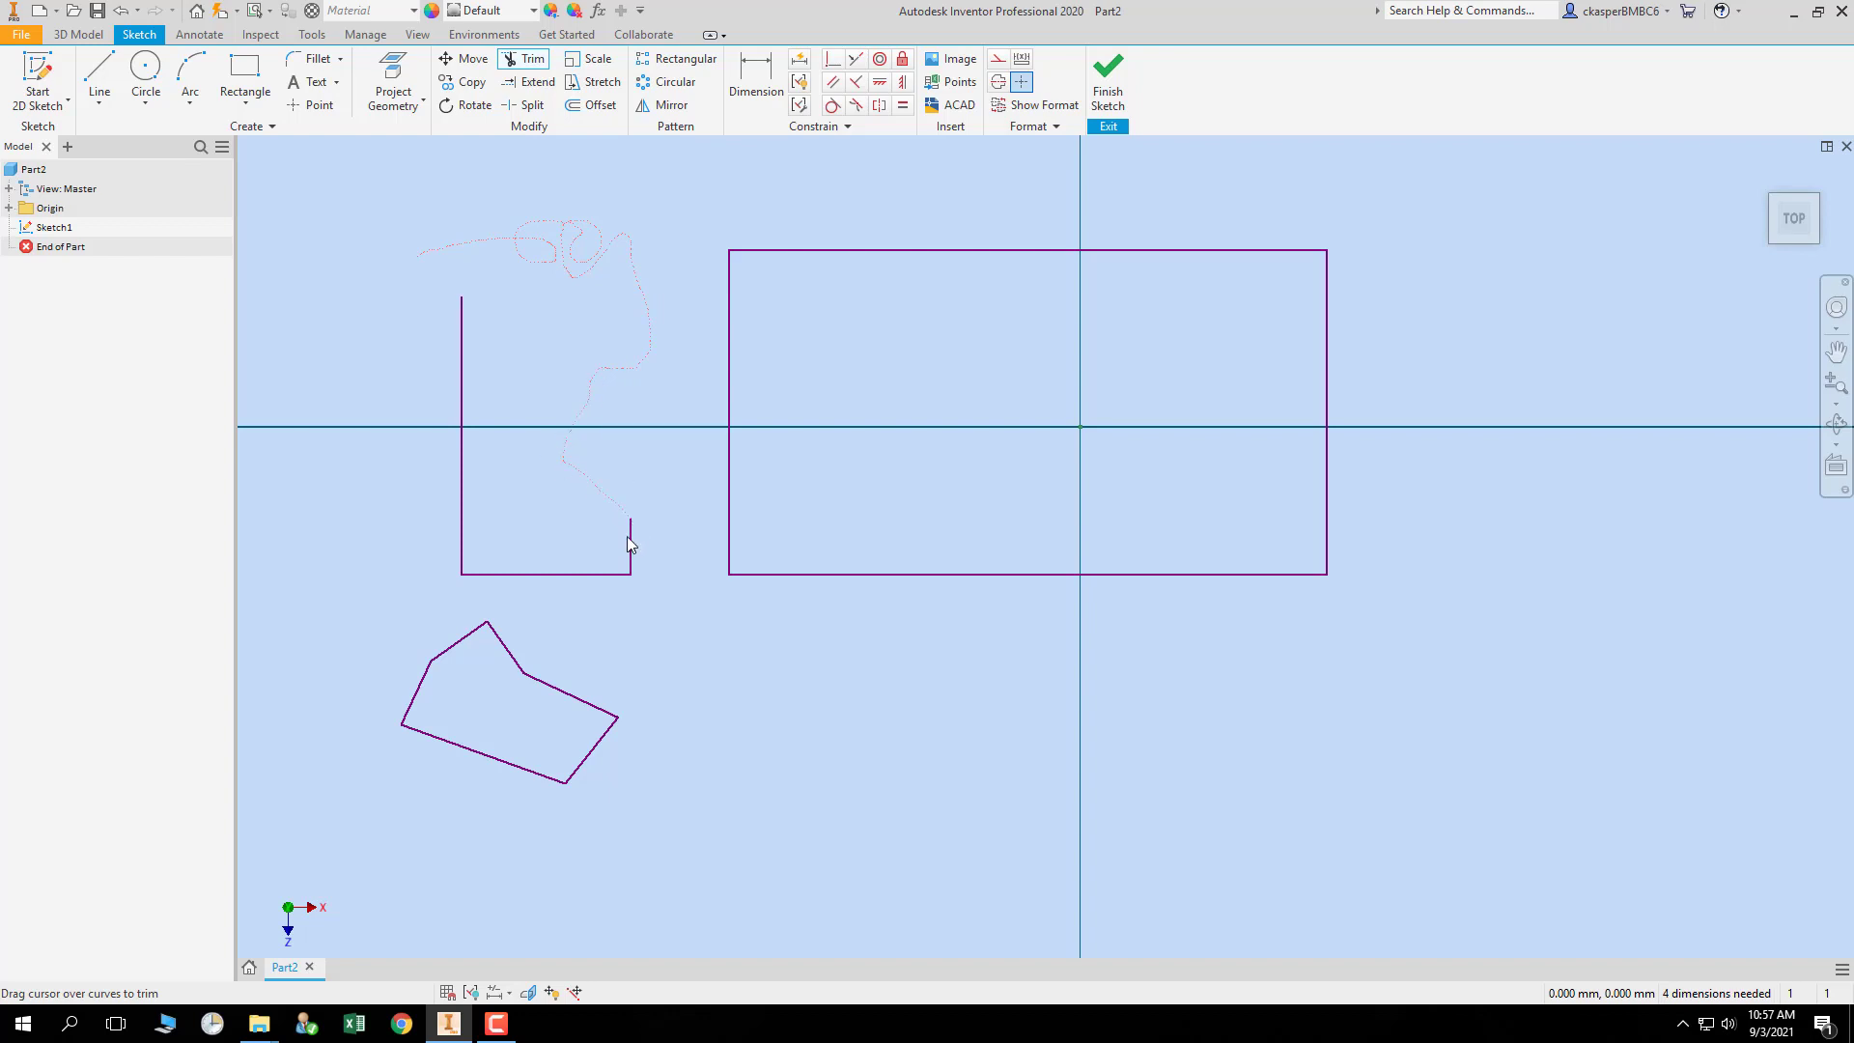
{"action": "left_click_drag", "start_coordinate": [490, 579], "coordinate": [458, 565]}
{"action": "left_click_drag", "start_coordinate": [480, 640], "coordinate": [507, 644]}
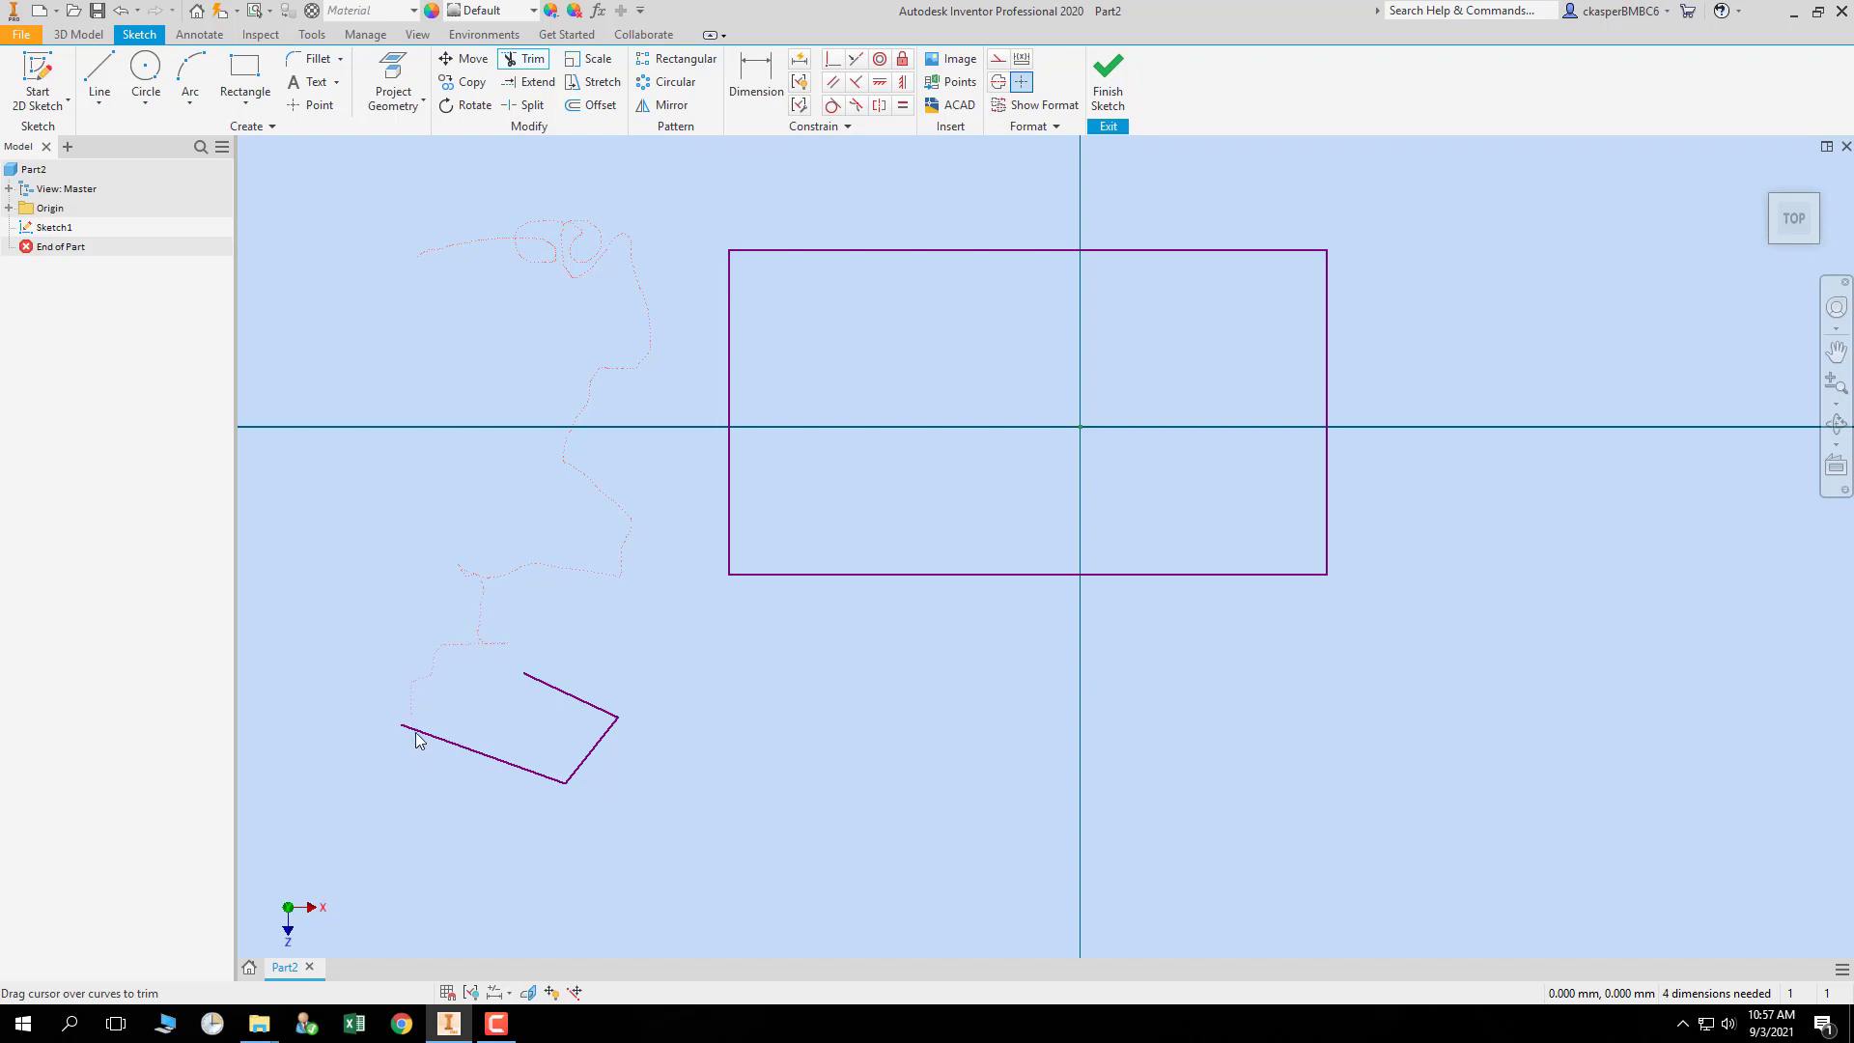
{"action": "left_click_drag", "start_coordinate": [416, 741], "coordinate": [506, 758]}
{"action": "left_click_drag", "start_coordinate": [458, 343], "coordinate": [457, 344]}
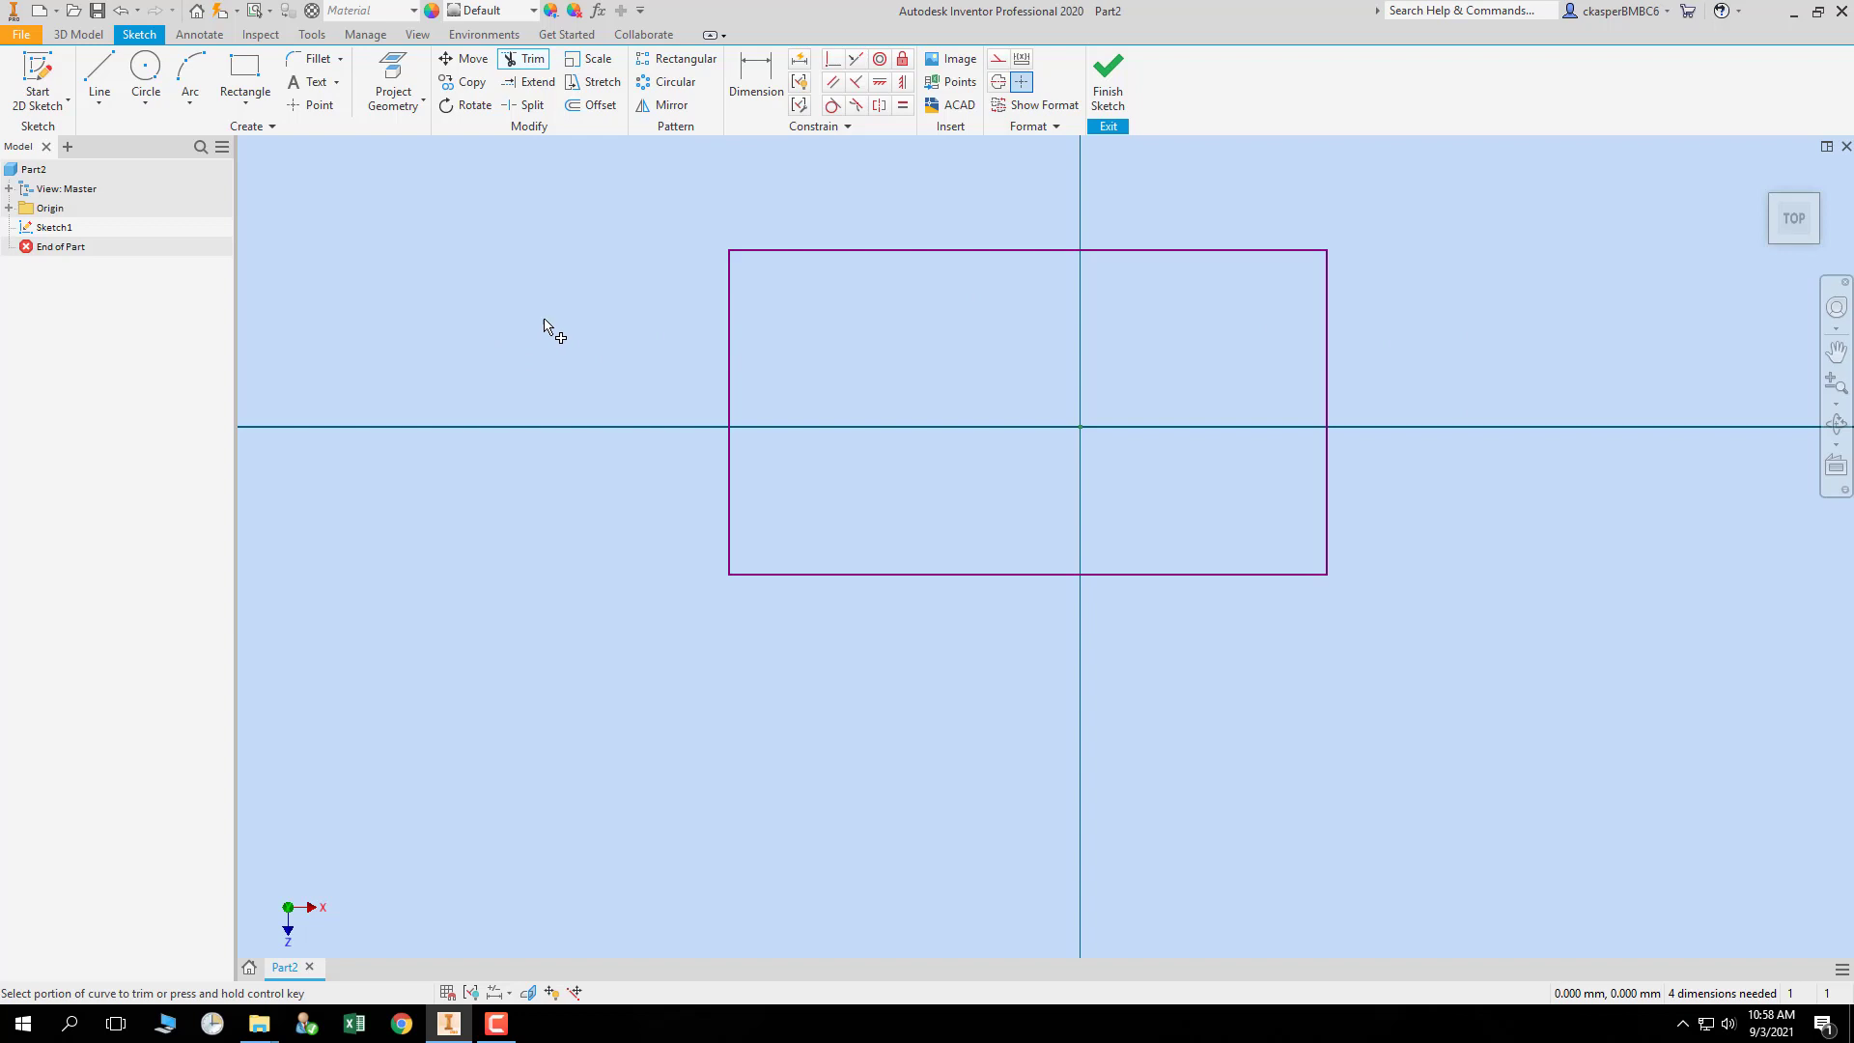
{"action": "key", "text": "Escape"}
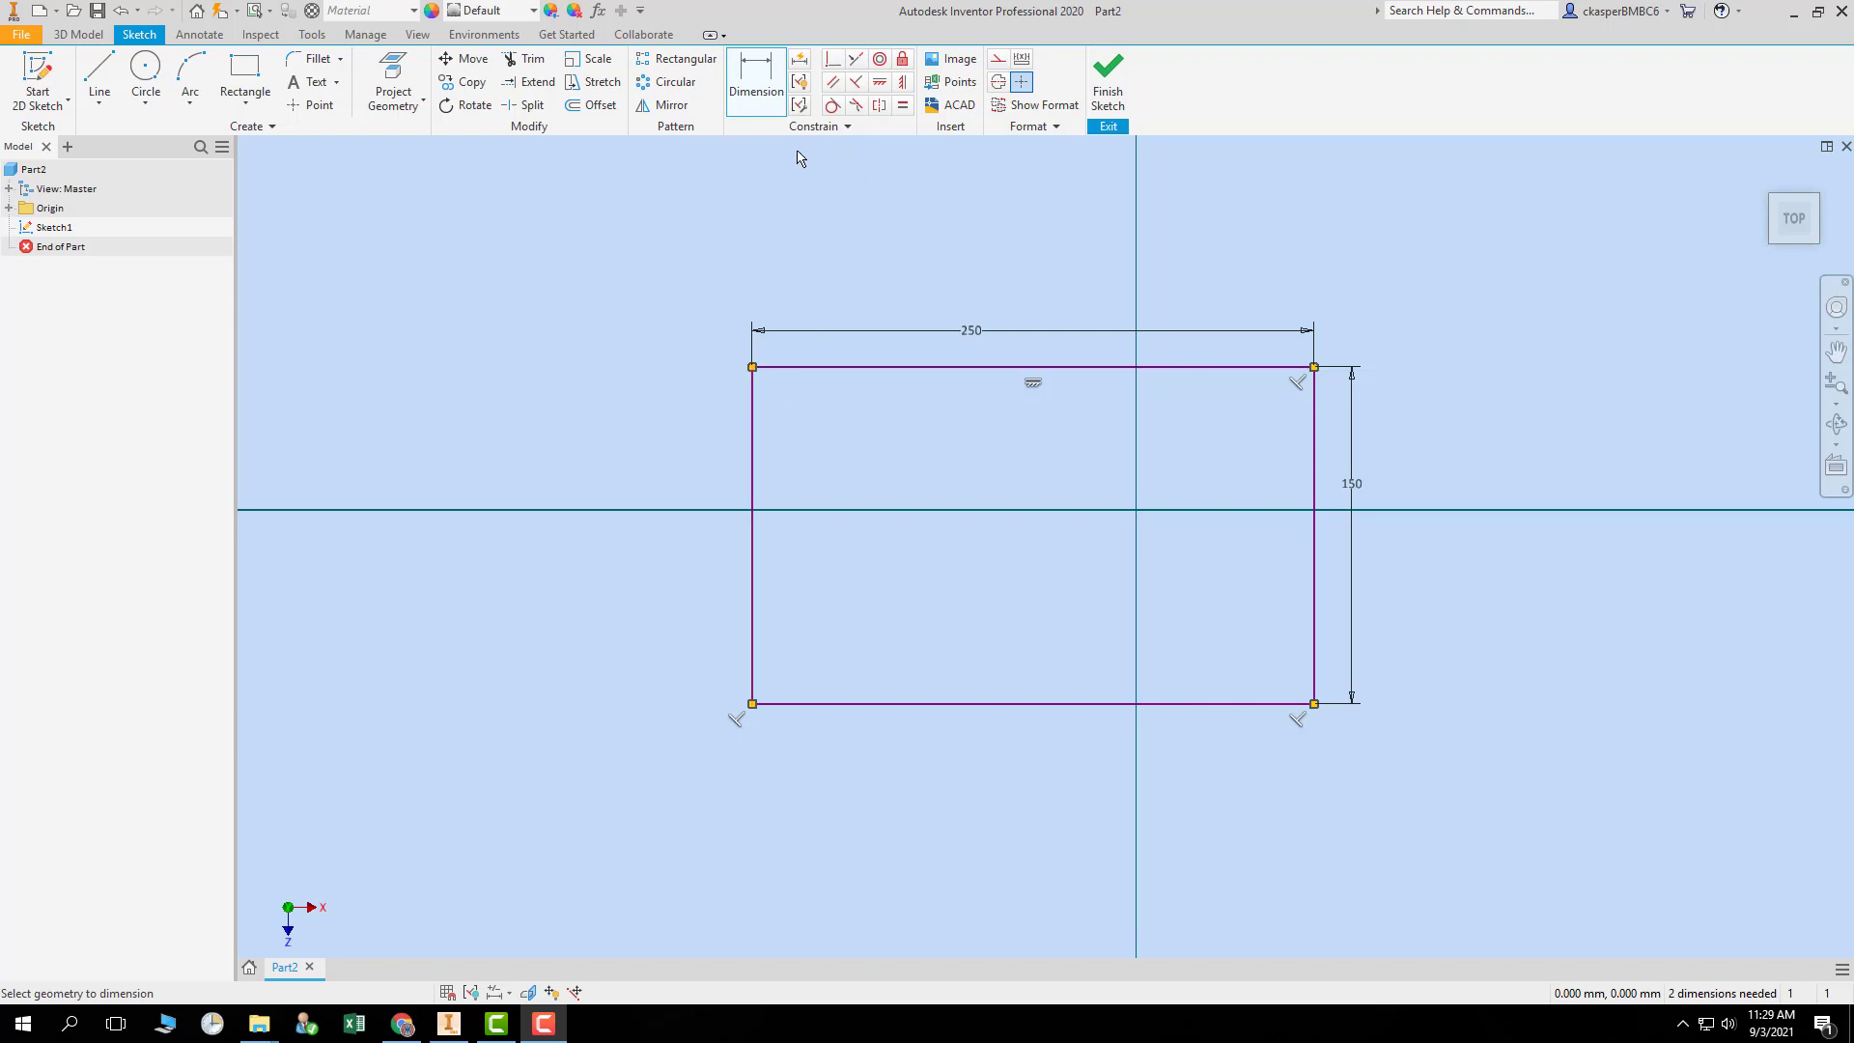
- Try to trim the left and right edges of the dimensioned rectangle, and leave the Trim command
{"action": "left_click", "coordinate": [523, 59]}
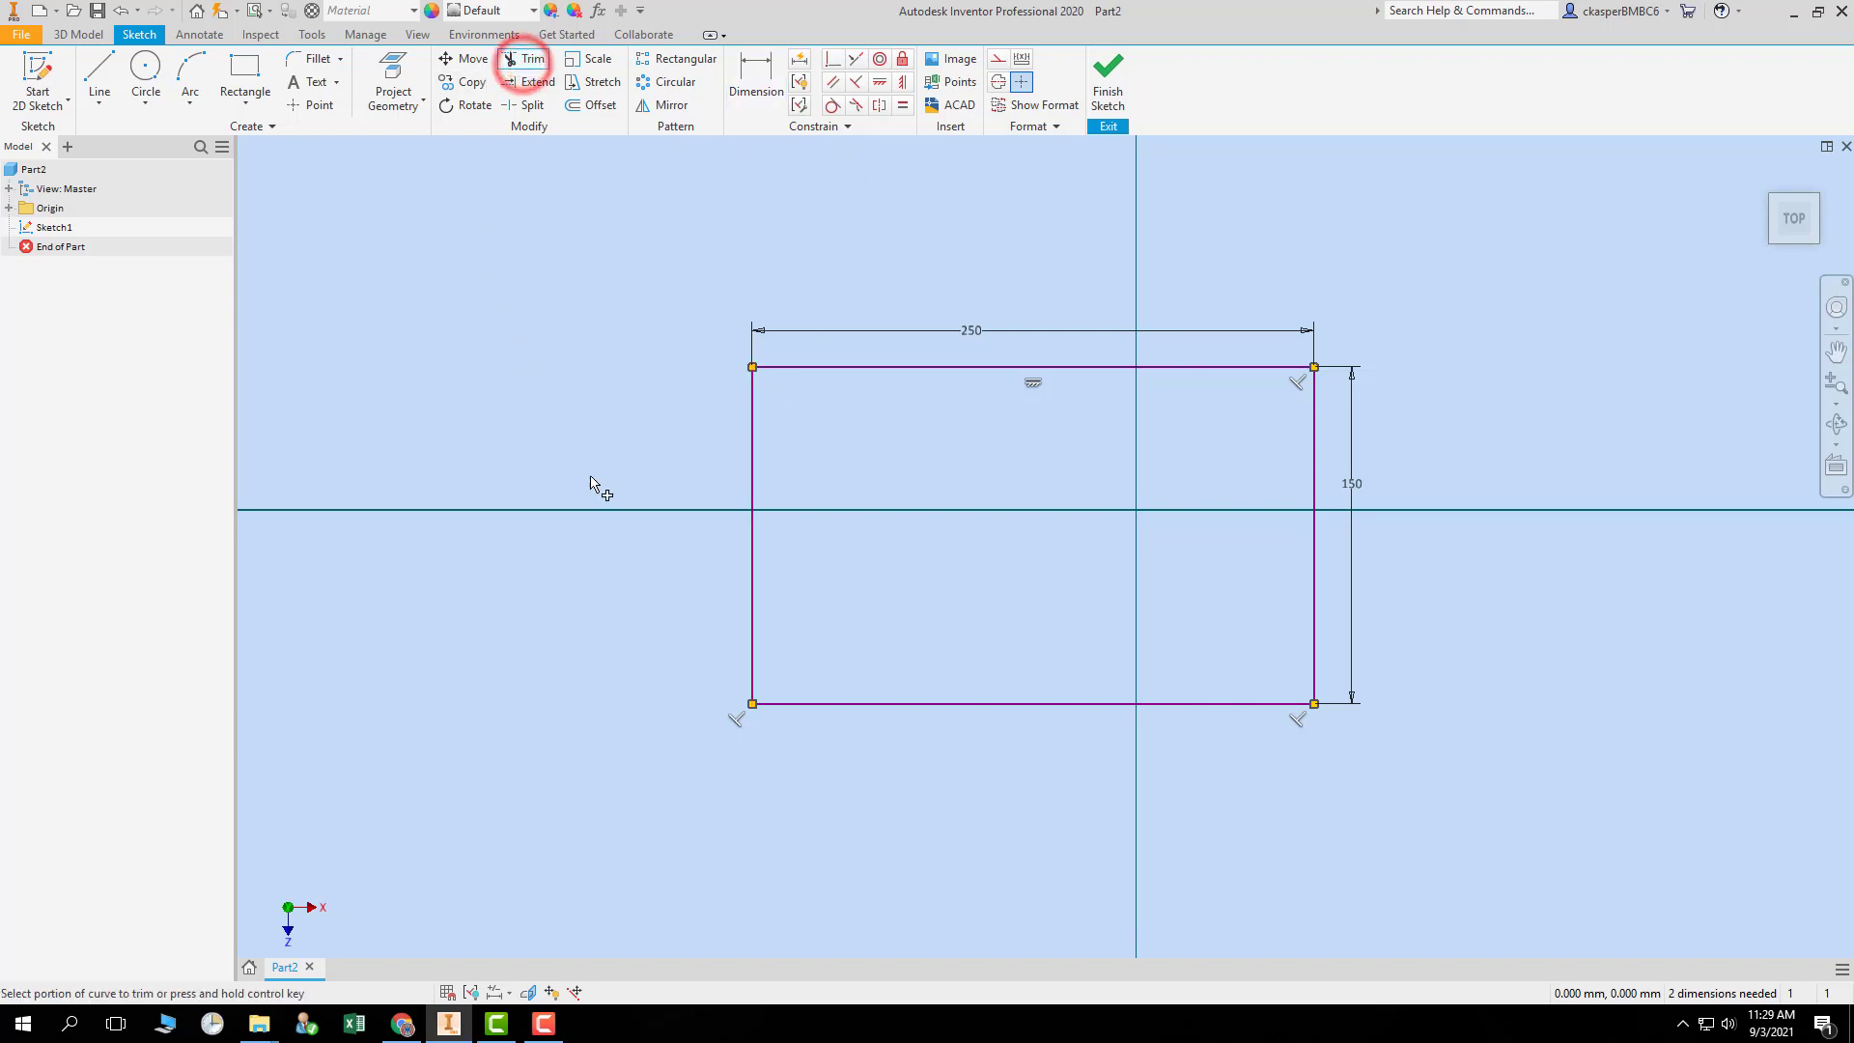
{"action": "left_click", "coordinate": [754, 441]}
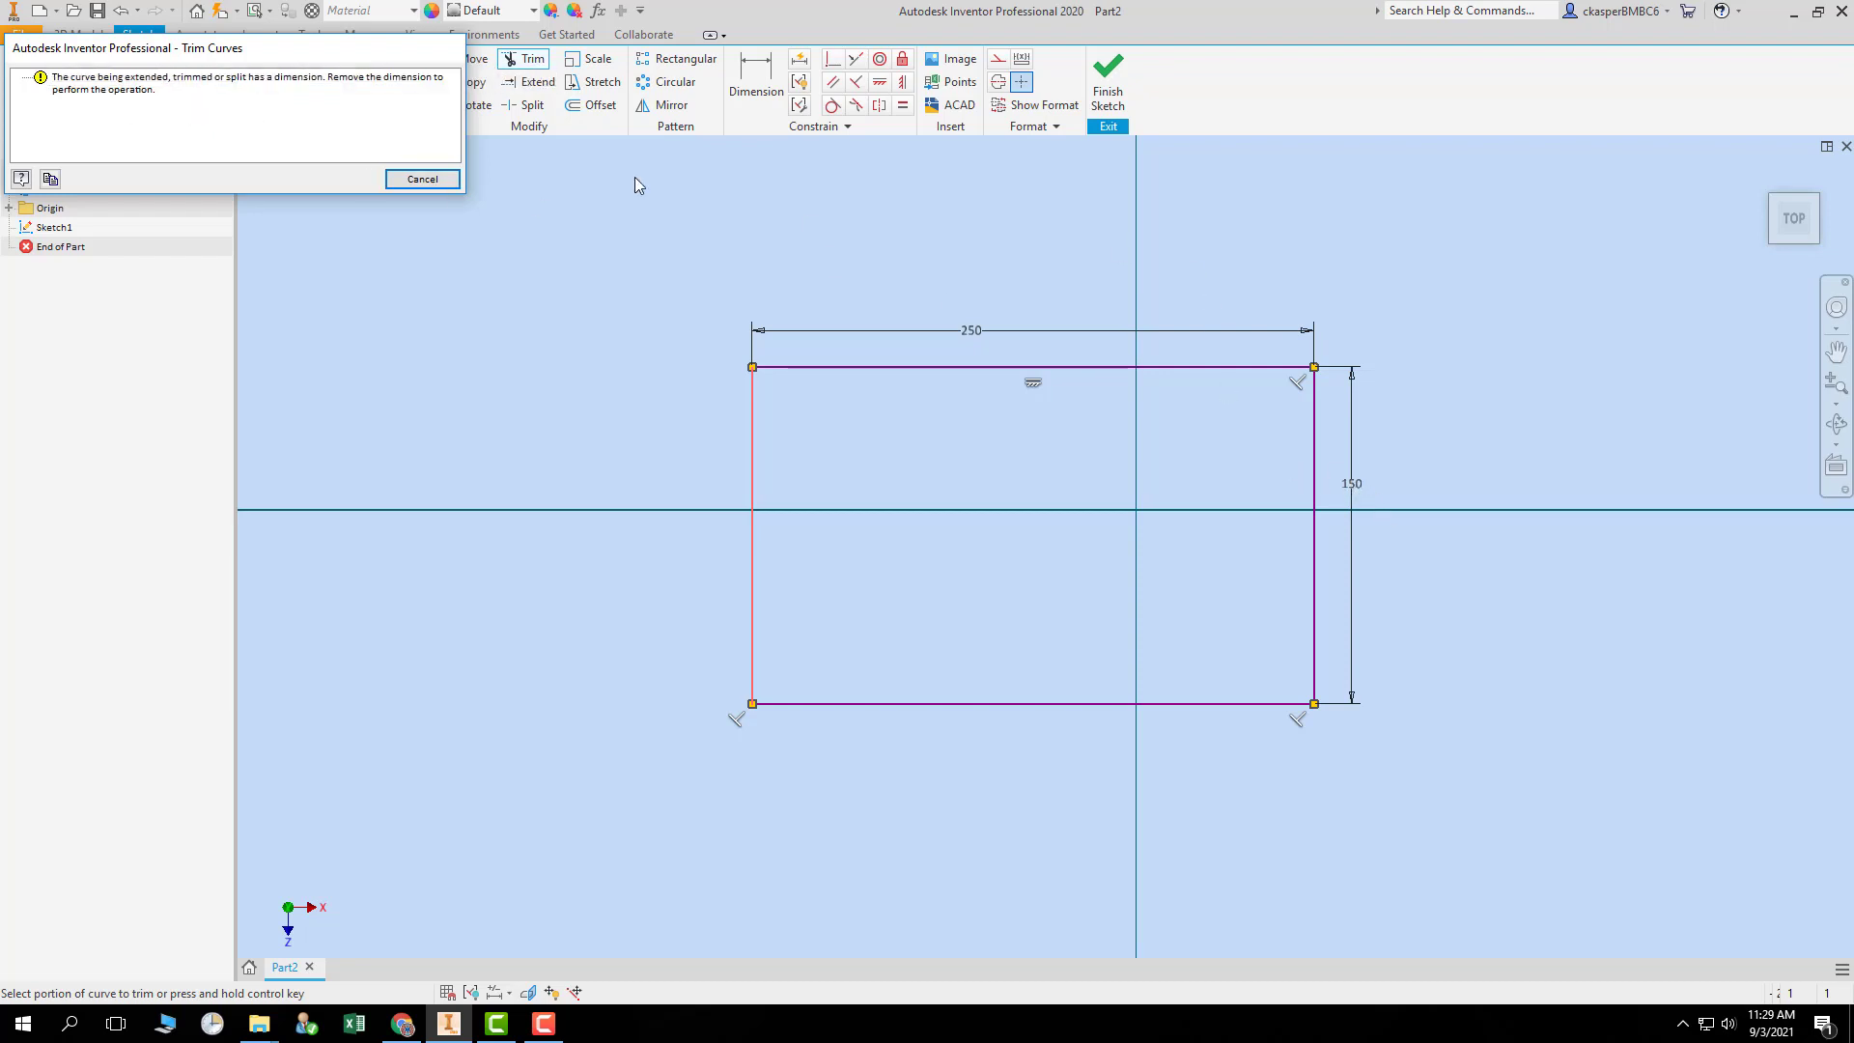
{"action": "left_click", "coordinate": [436, 179]}
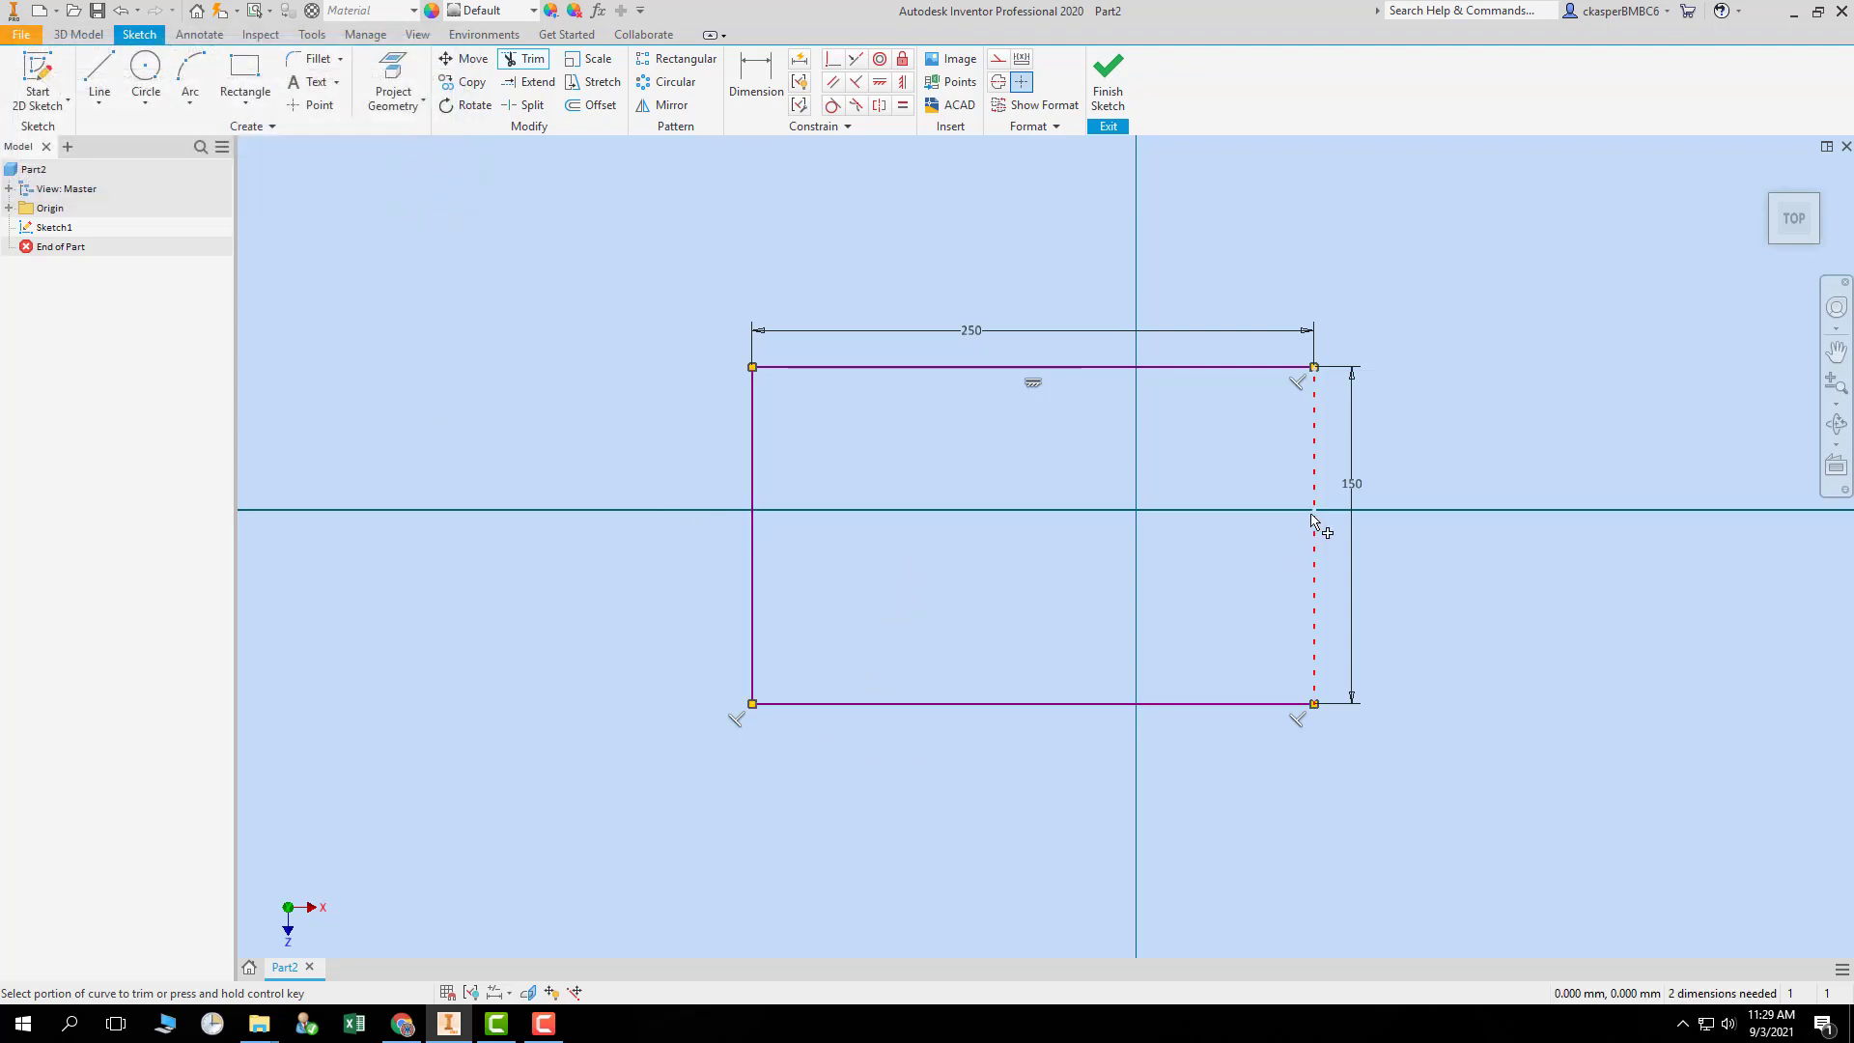
{"action": "left_click", "coordinate": [1352, 484]}
{"action": "left_click", "coordinate": [1313, 512]}
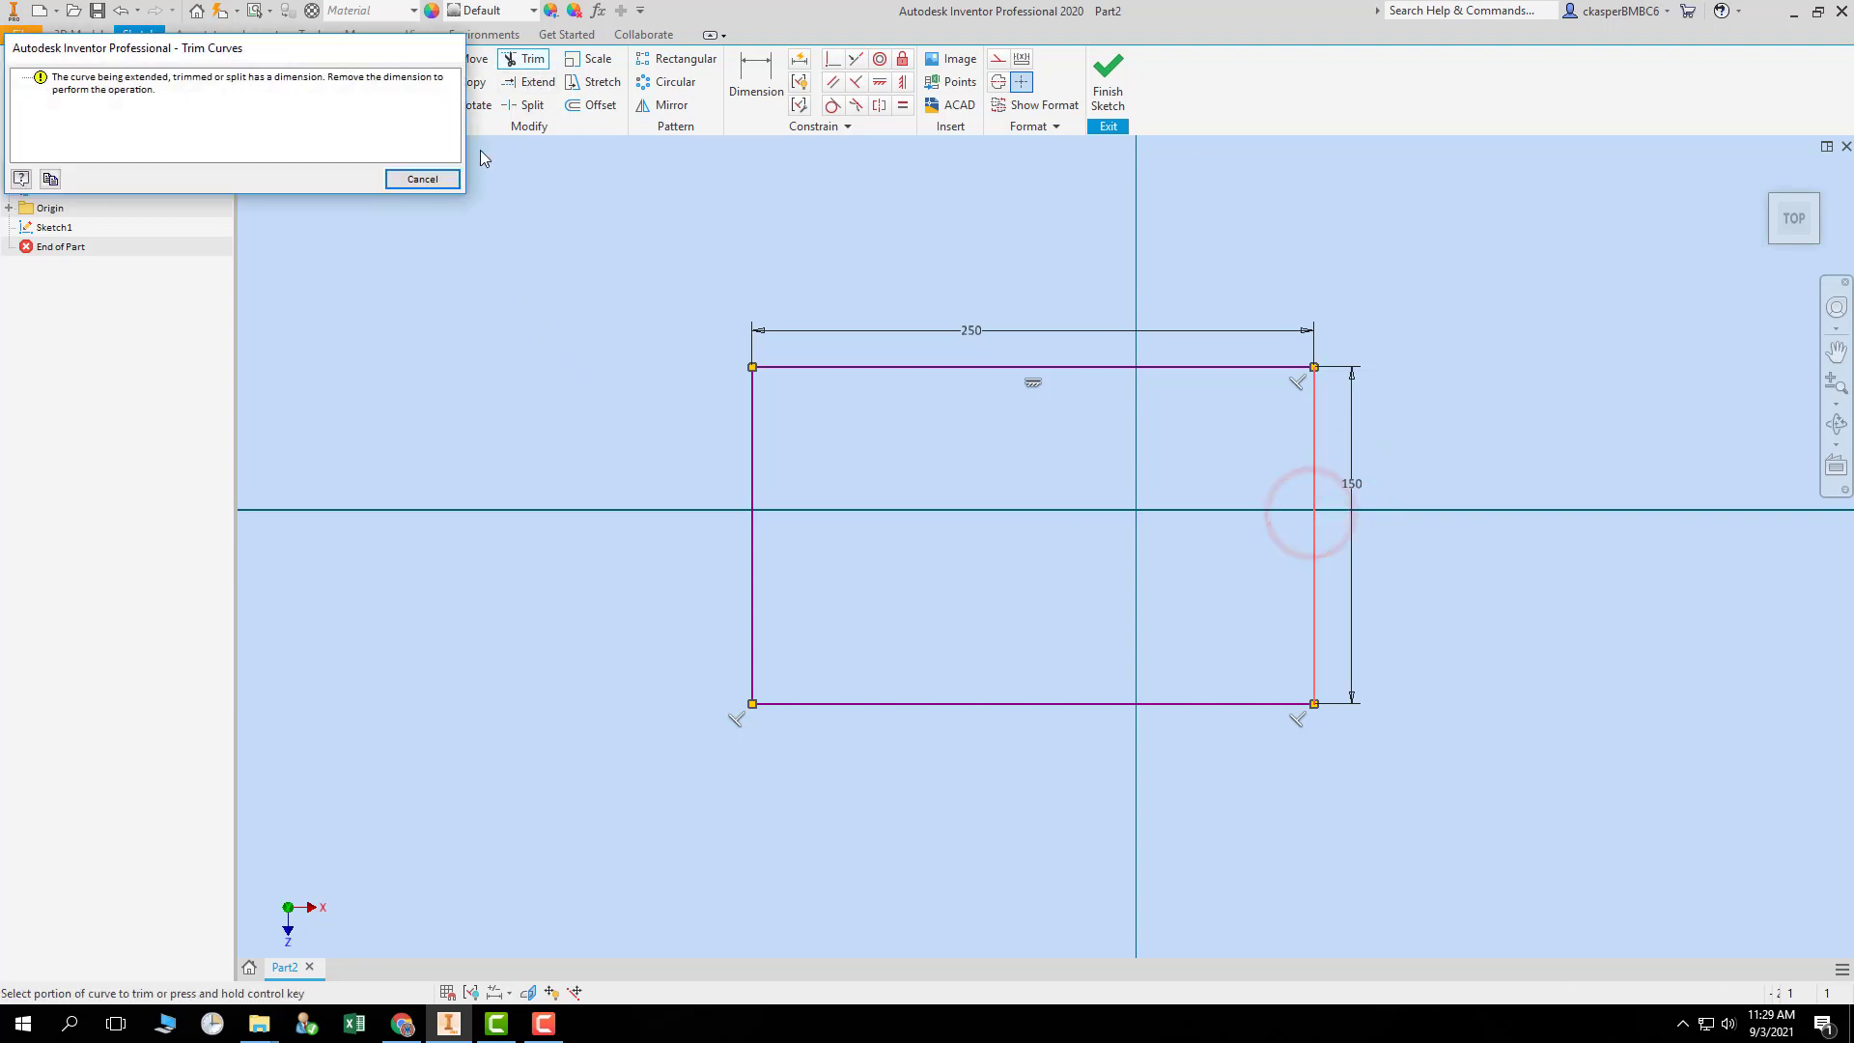
{"action": "left_click", "coordinate": [420, 179]}
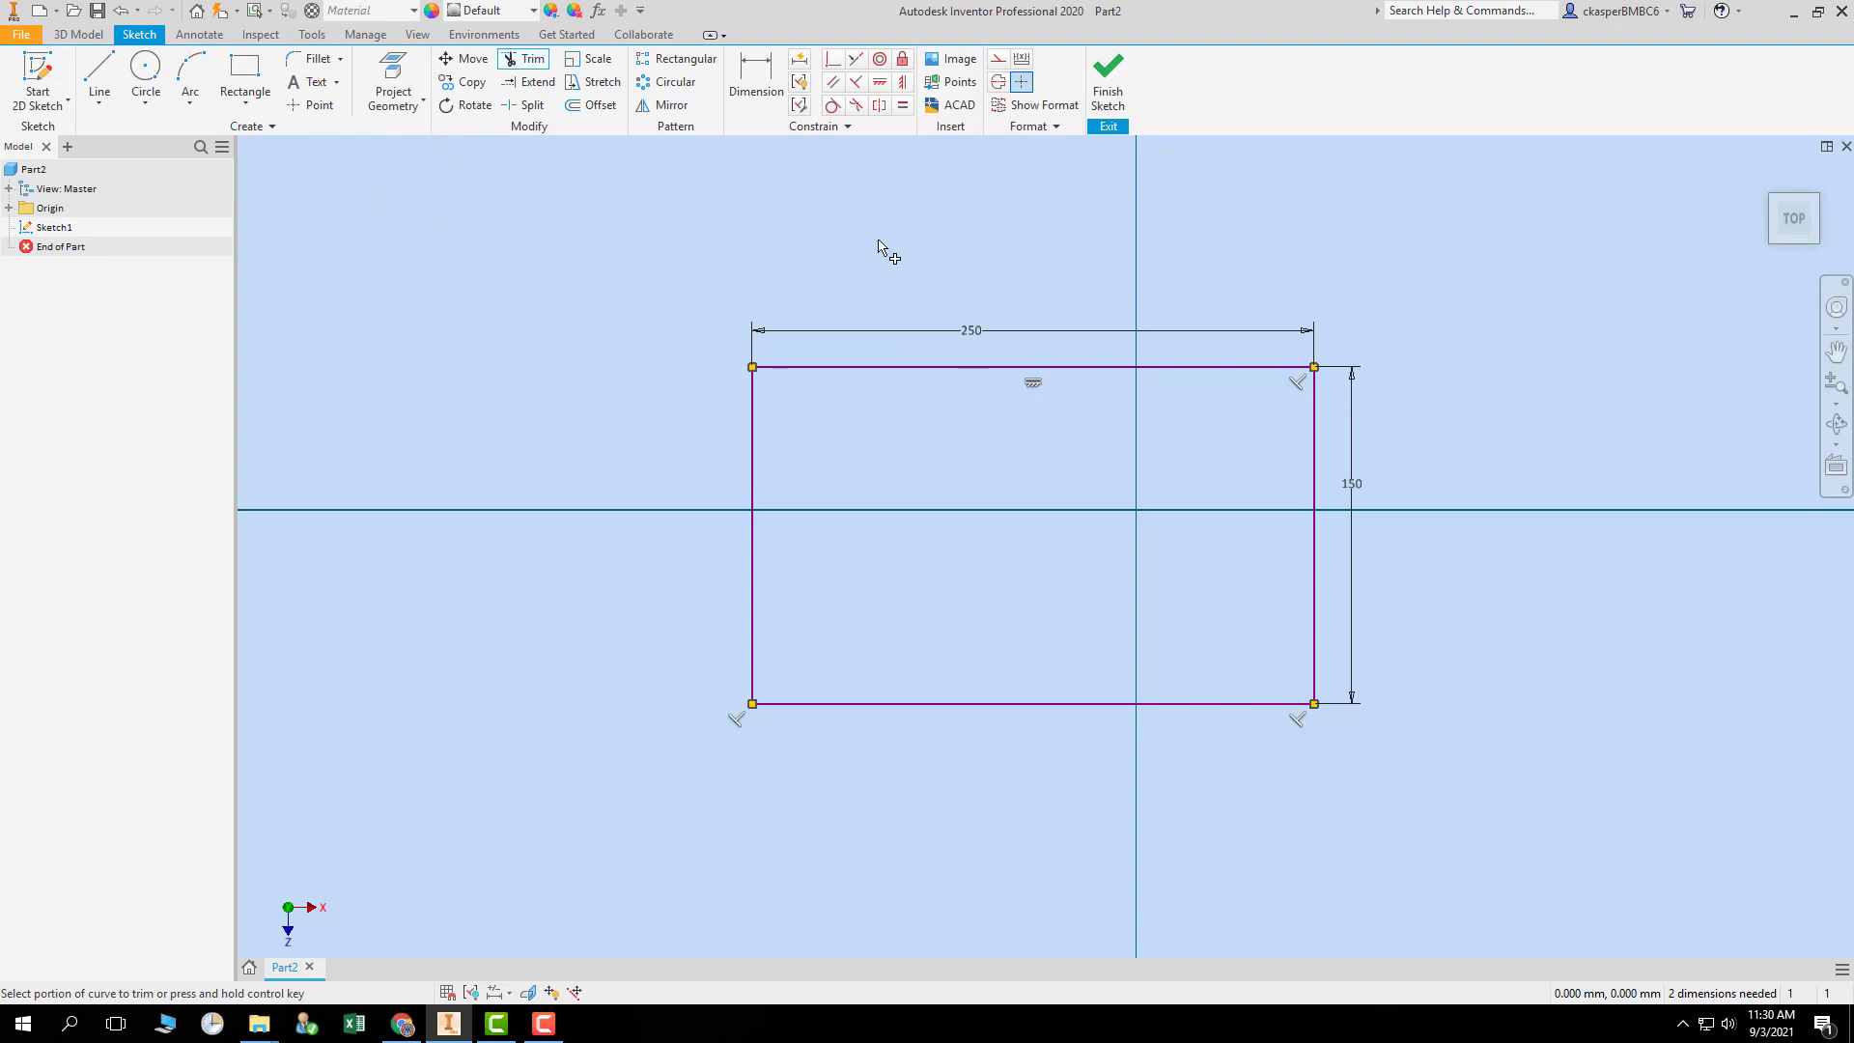
{"action": "key", "text": "Escape"}
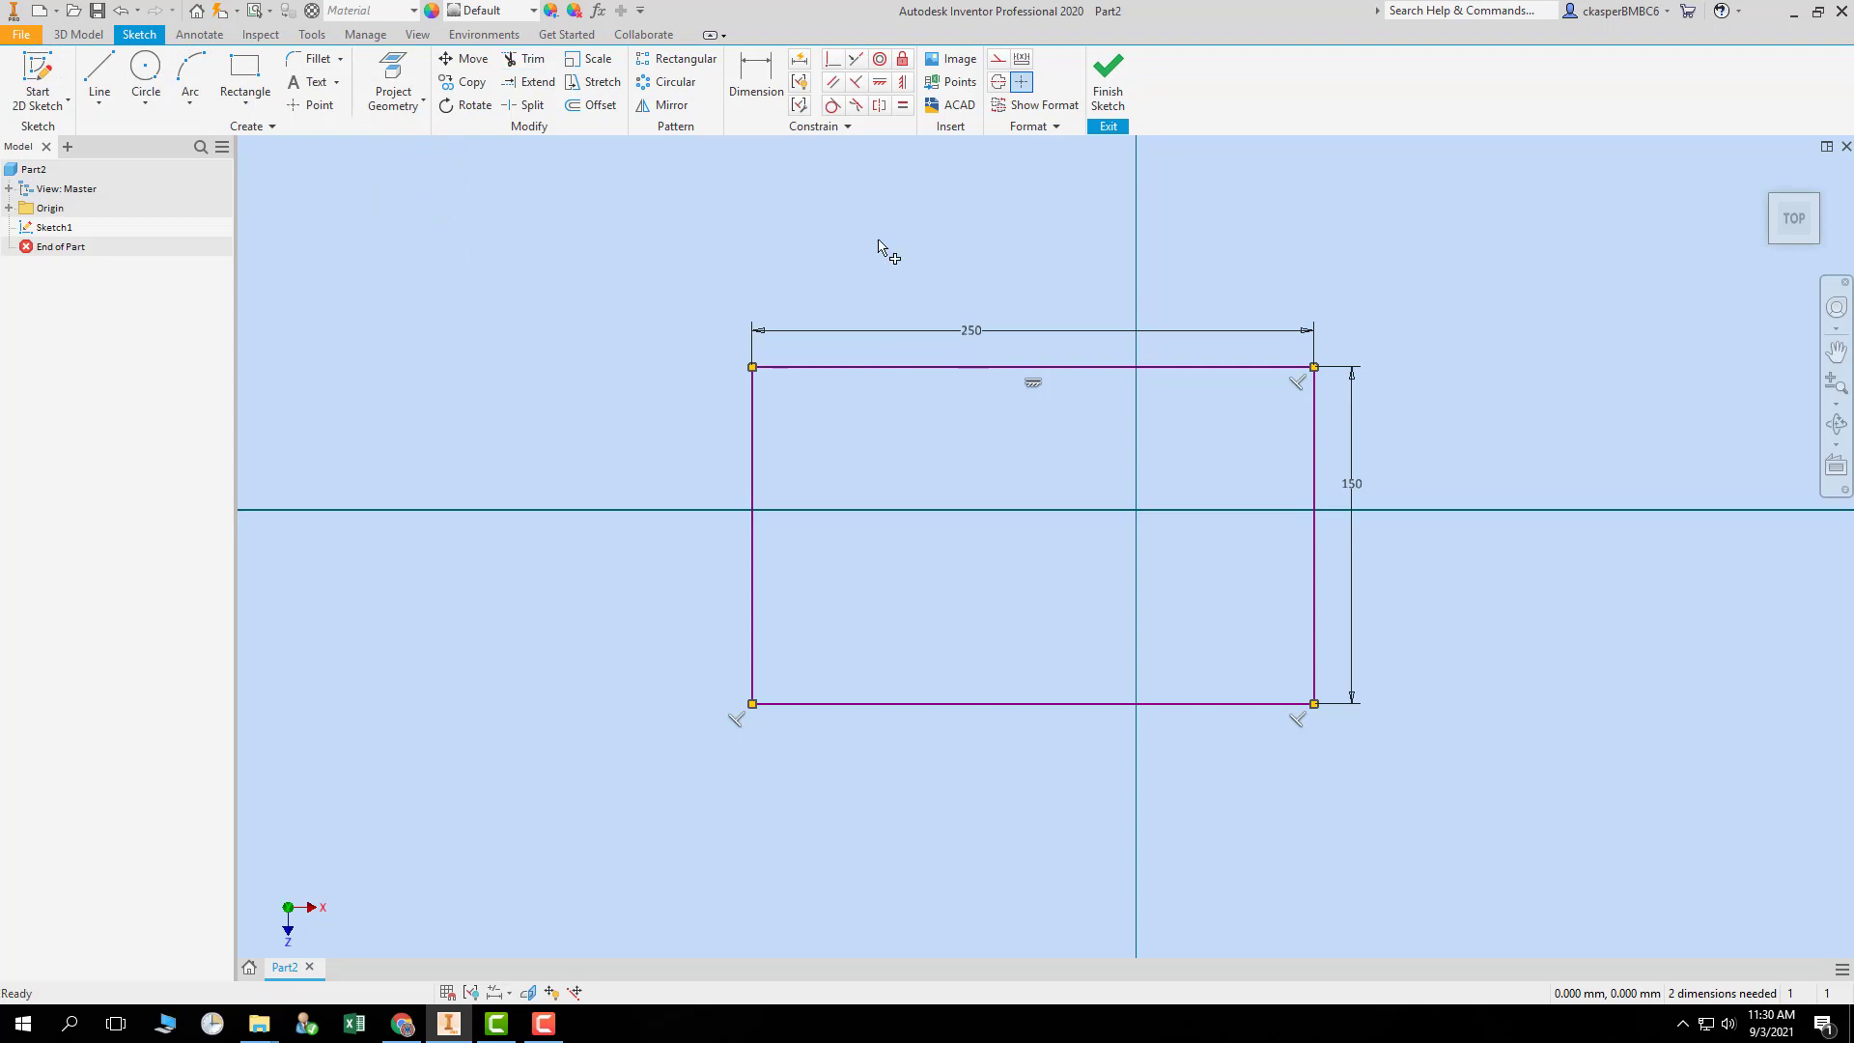
- Delete the perpendicular constraint at the rectangle's lower-left corner
{"action": "left_click", "coordinate": [752, 708]}
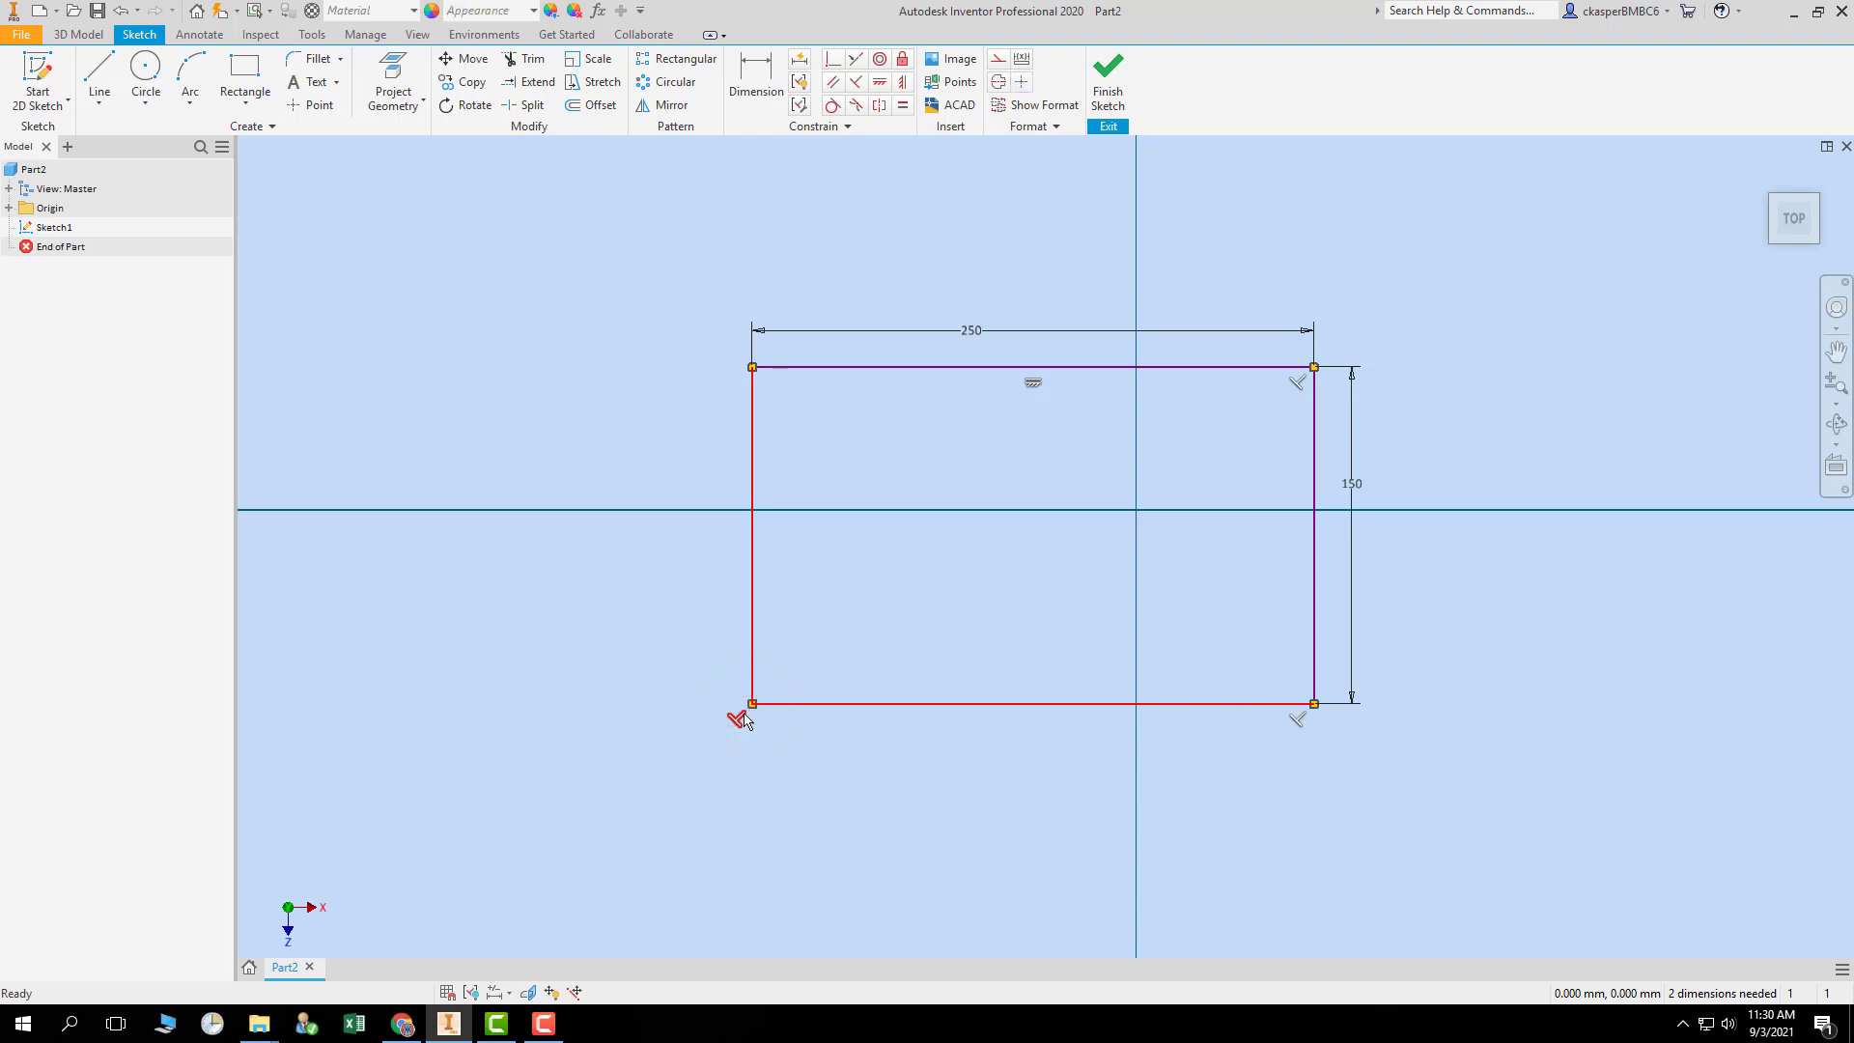
{"action": "left_click", "coordinate": [737, 722]}
{"action": "right_click", "coordinate": [736, 722]}
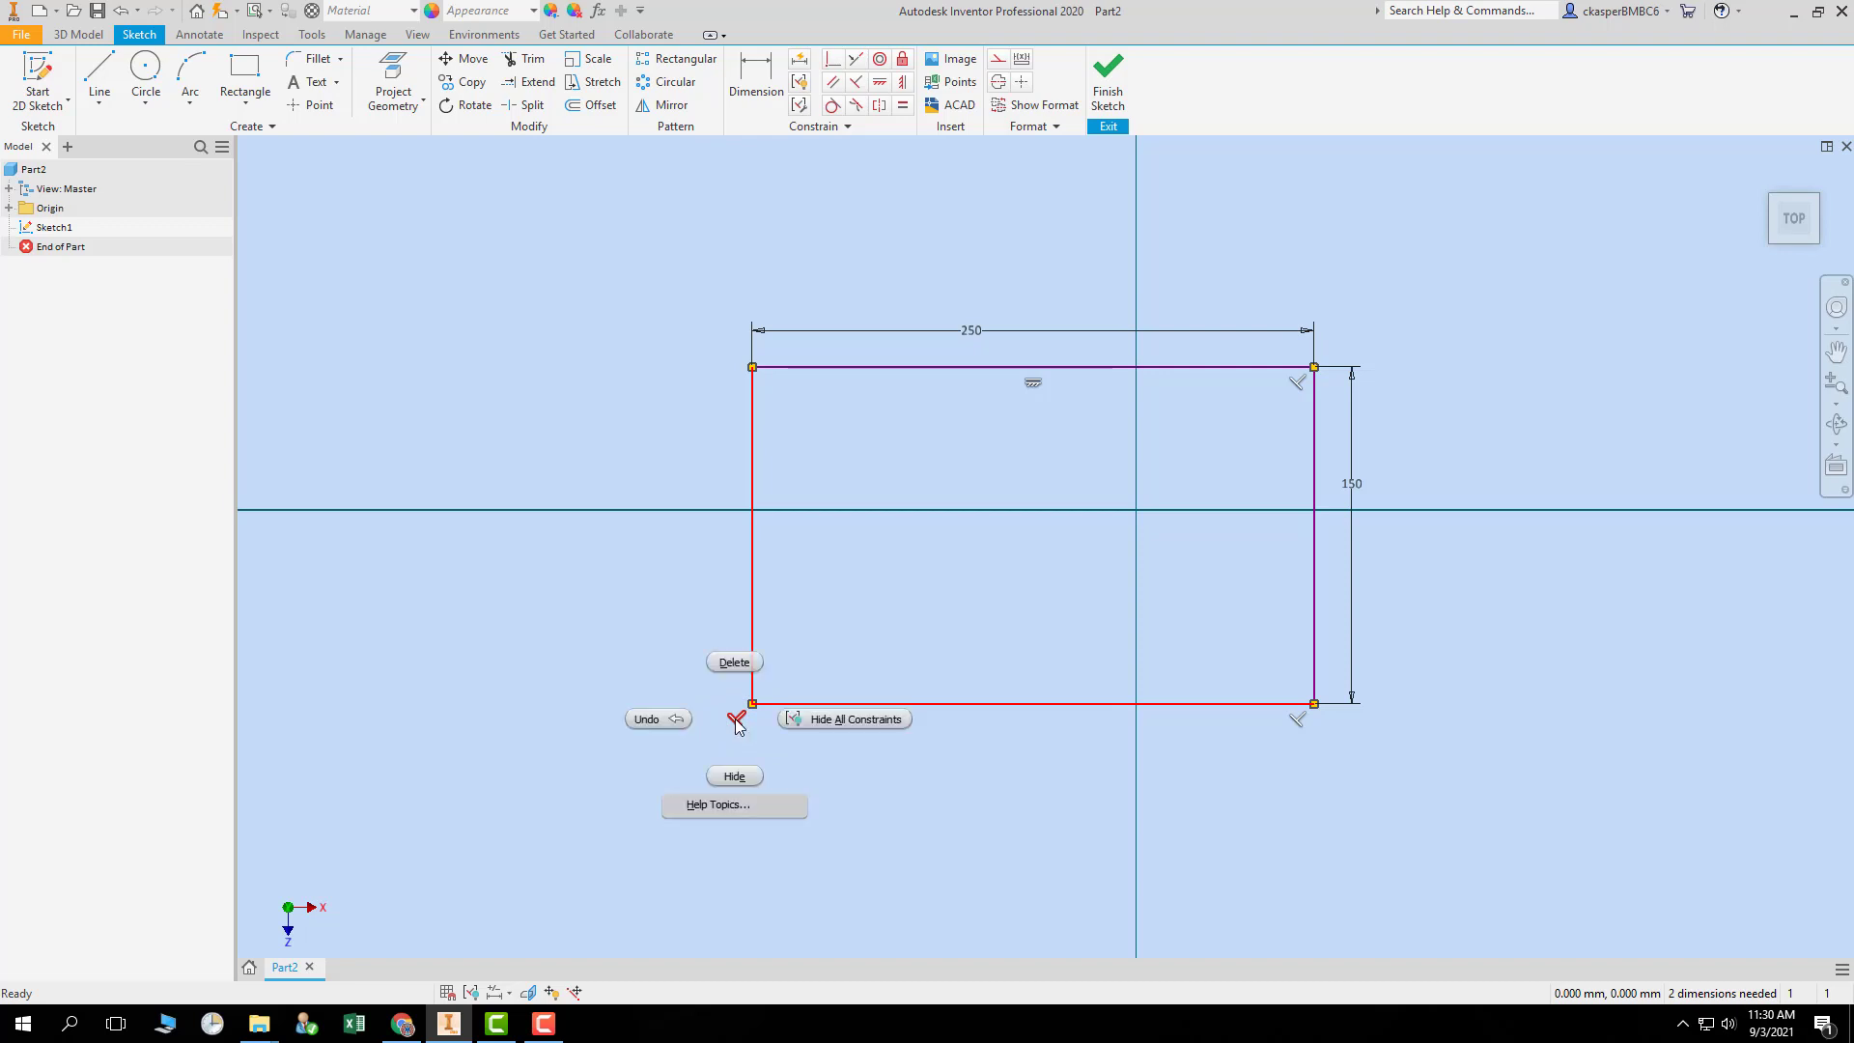
{"action": "left_click", "coordinate": [734, 663]}
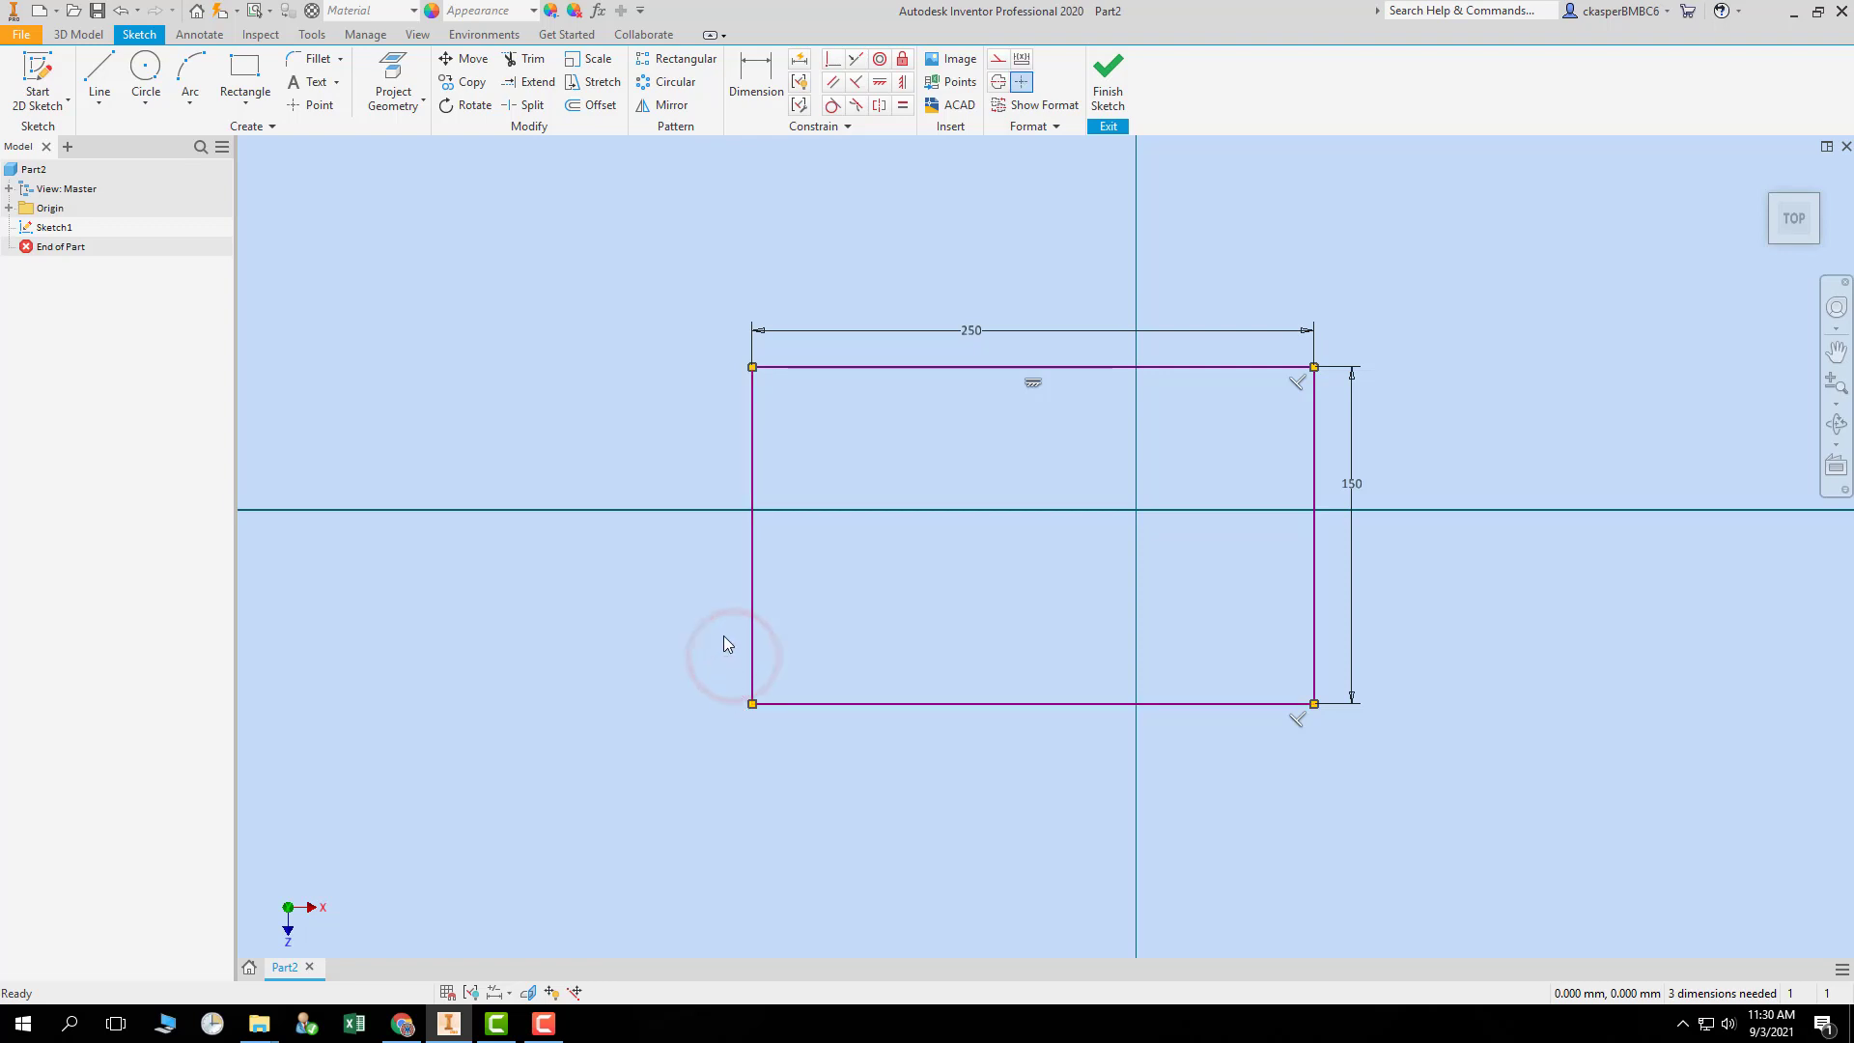
- Delete the coincident constraints joining the left edge to the bottom and top lines at the two left corners
{"action": "right_click", "coordinate": [762, 727]}
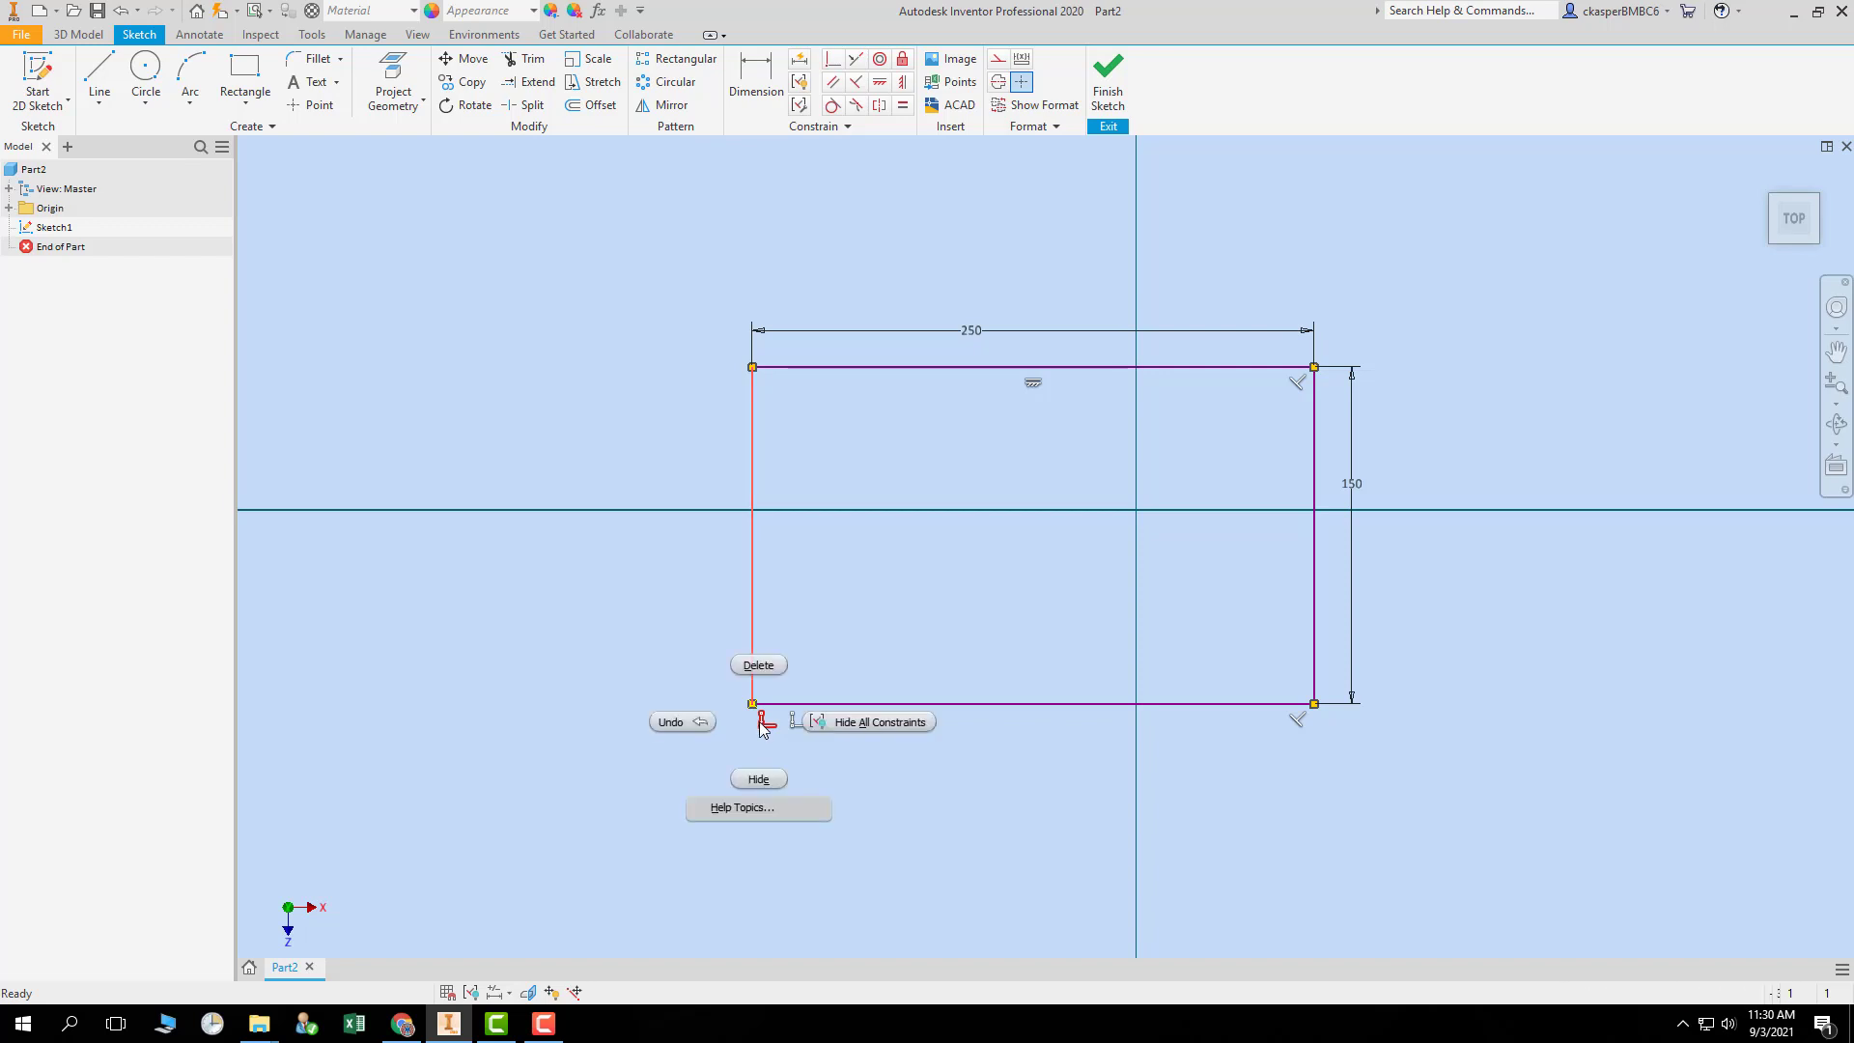
{"action": "left_click", "coordinate": [761, 664]}
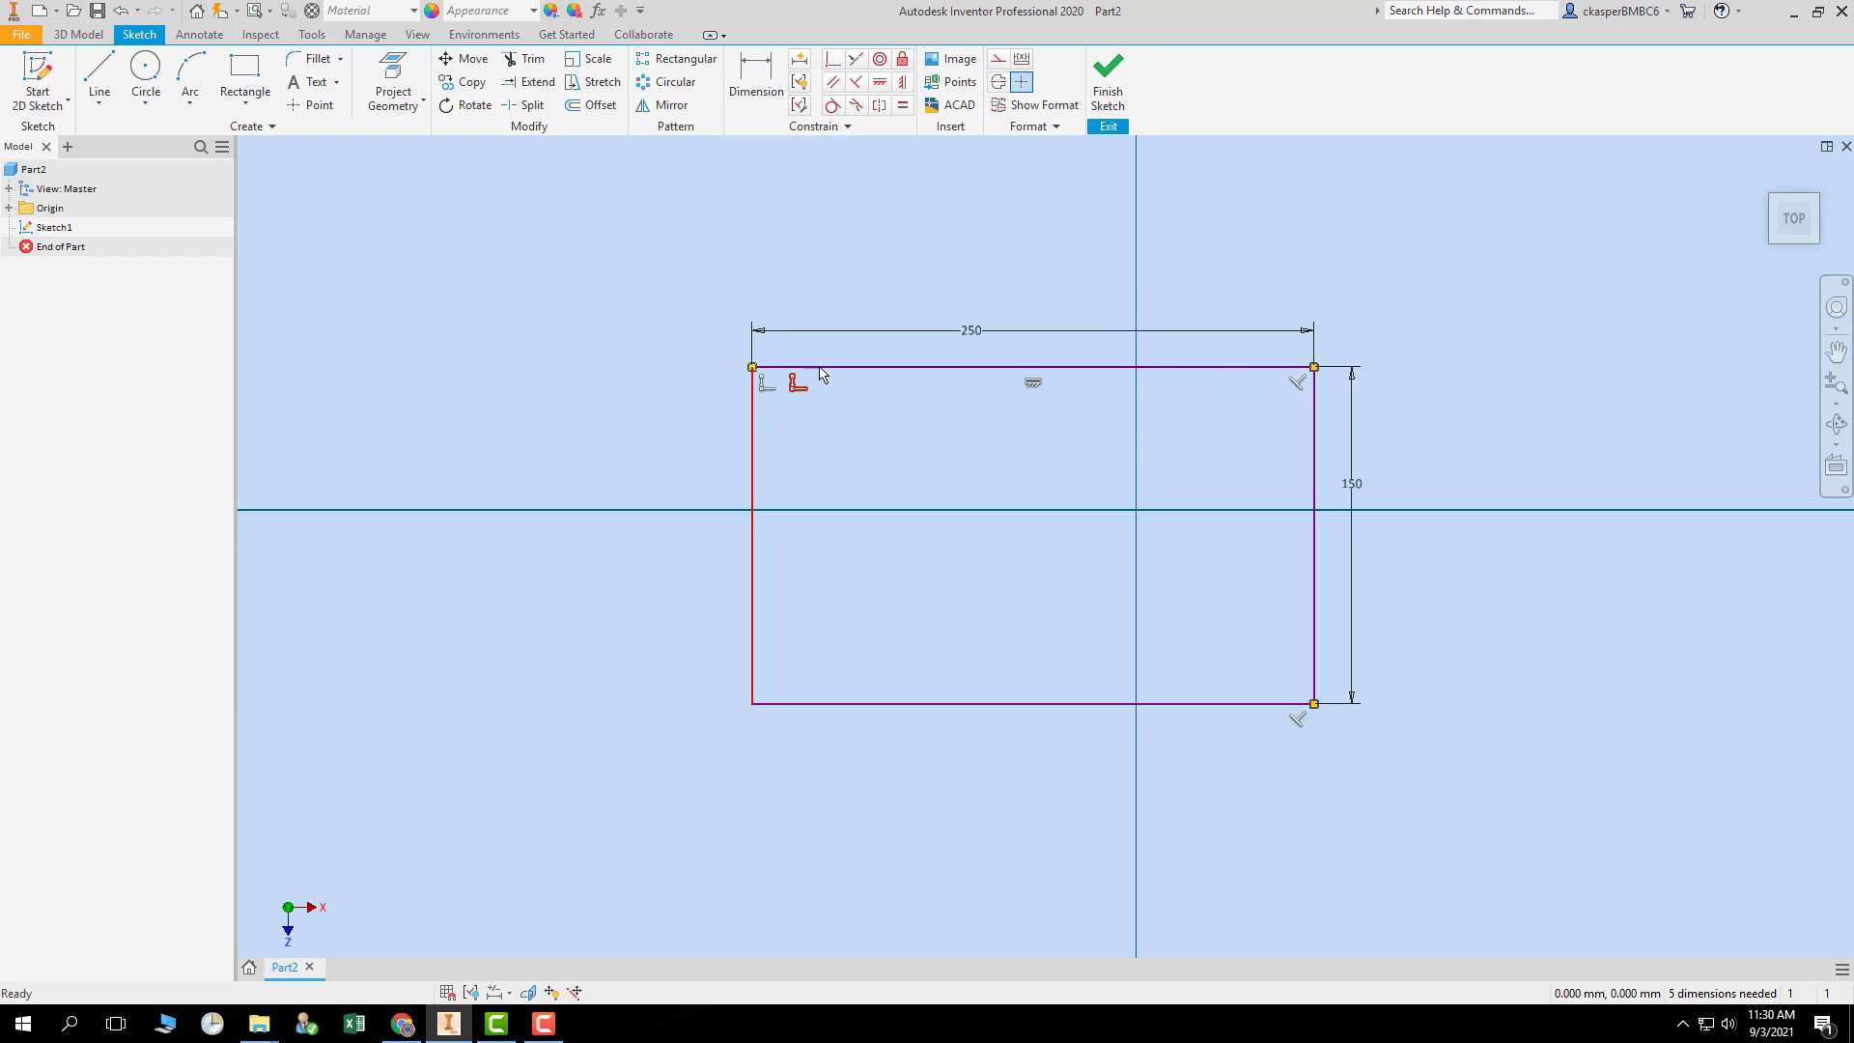
{"action": "right_click", "coordinate": [762, 390]}
{"action": "left_click", "coordinate": [758, 333]}
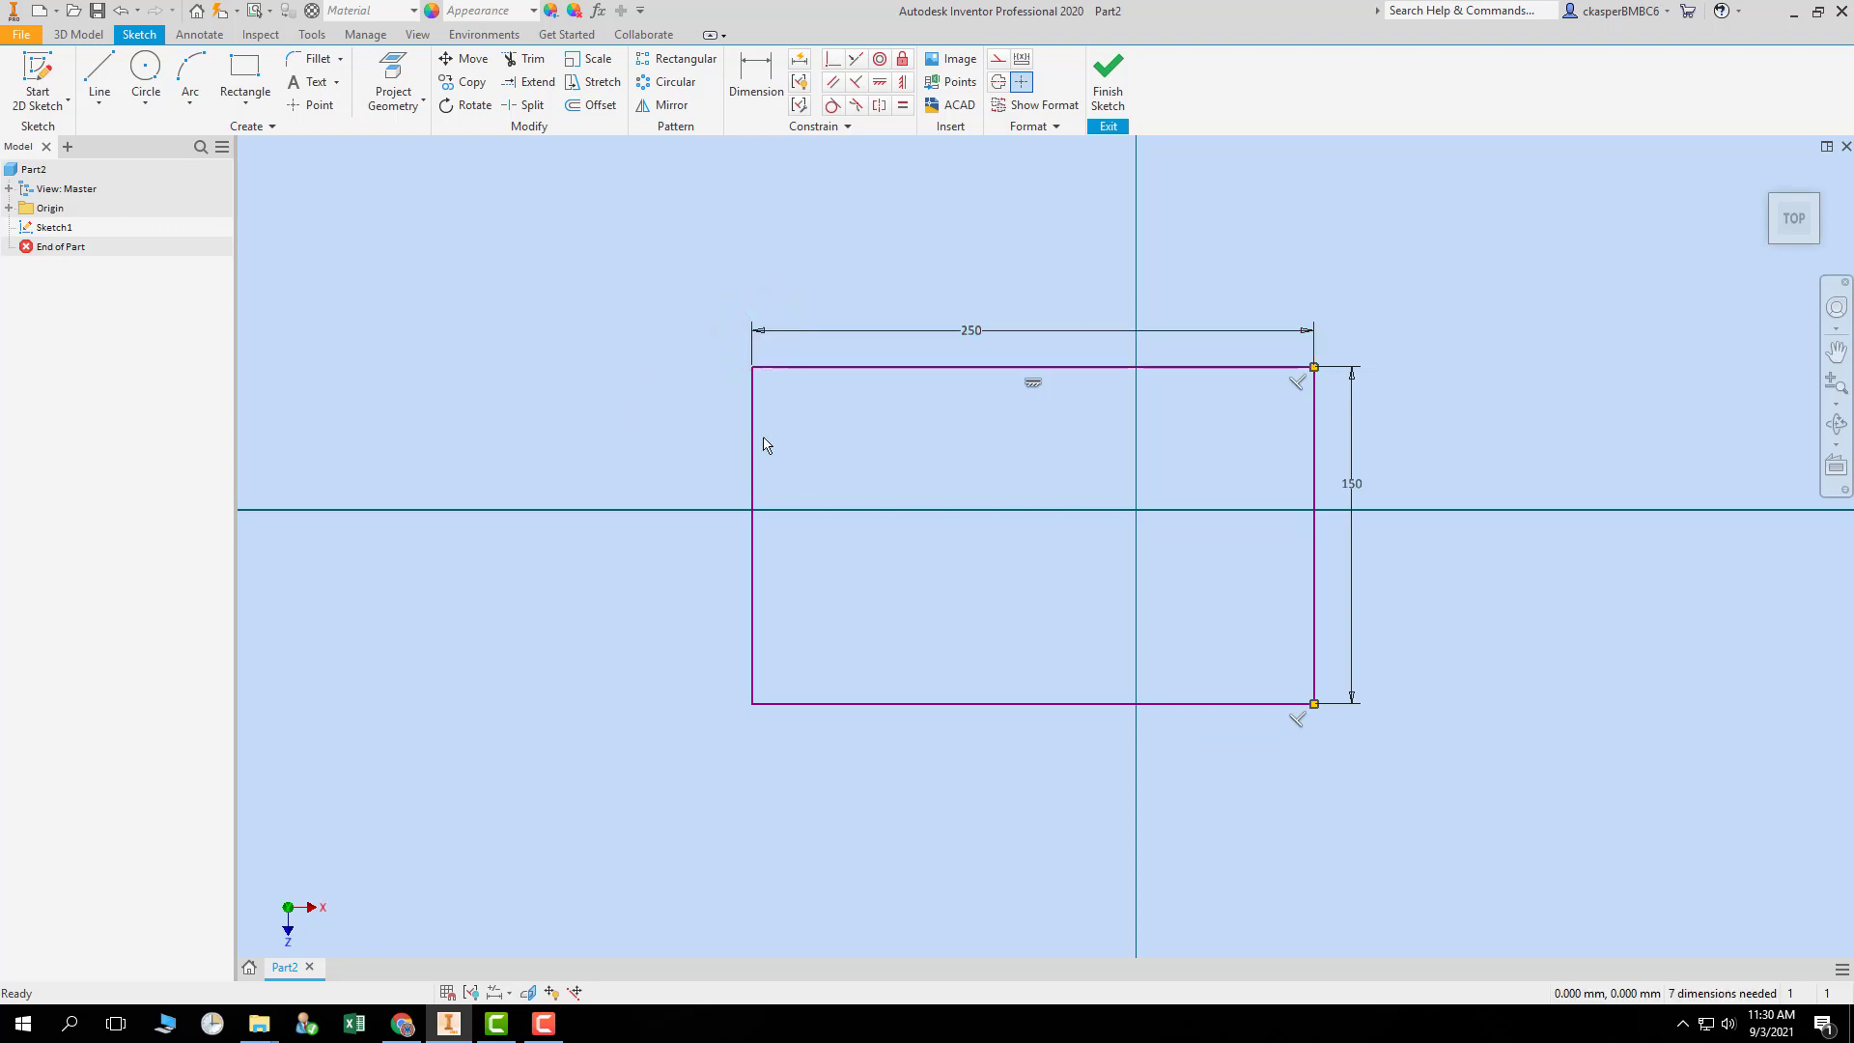
- Trim away the rectangle's left edge and leave the Trim command
{"action": "left_click", "coordinate": [524, 61]}
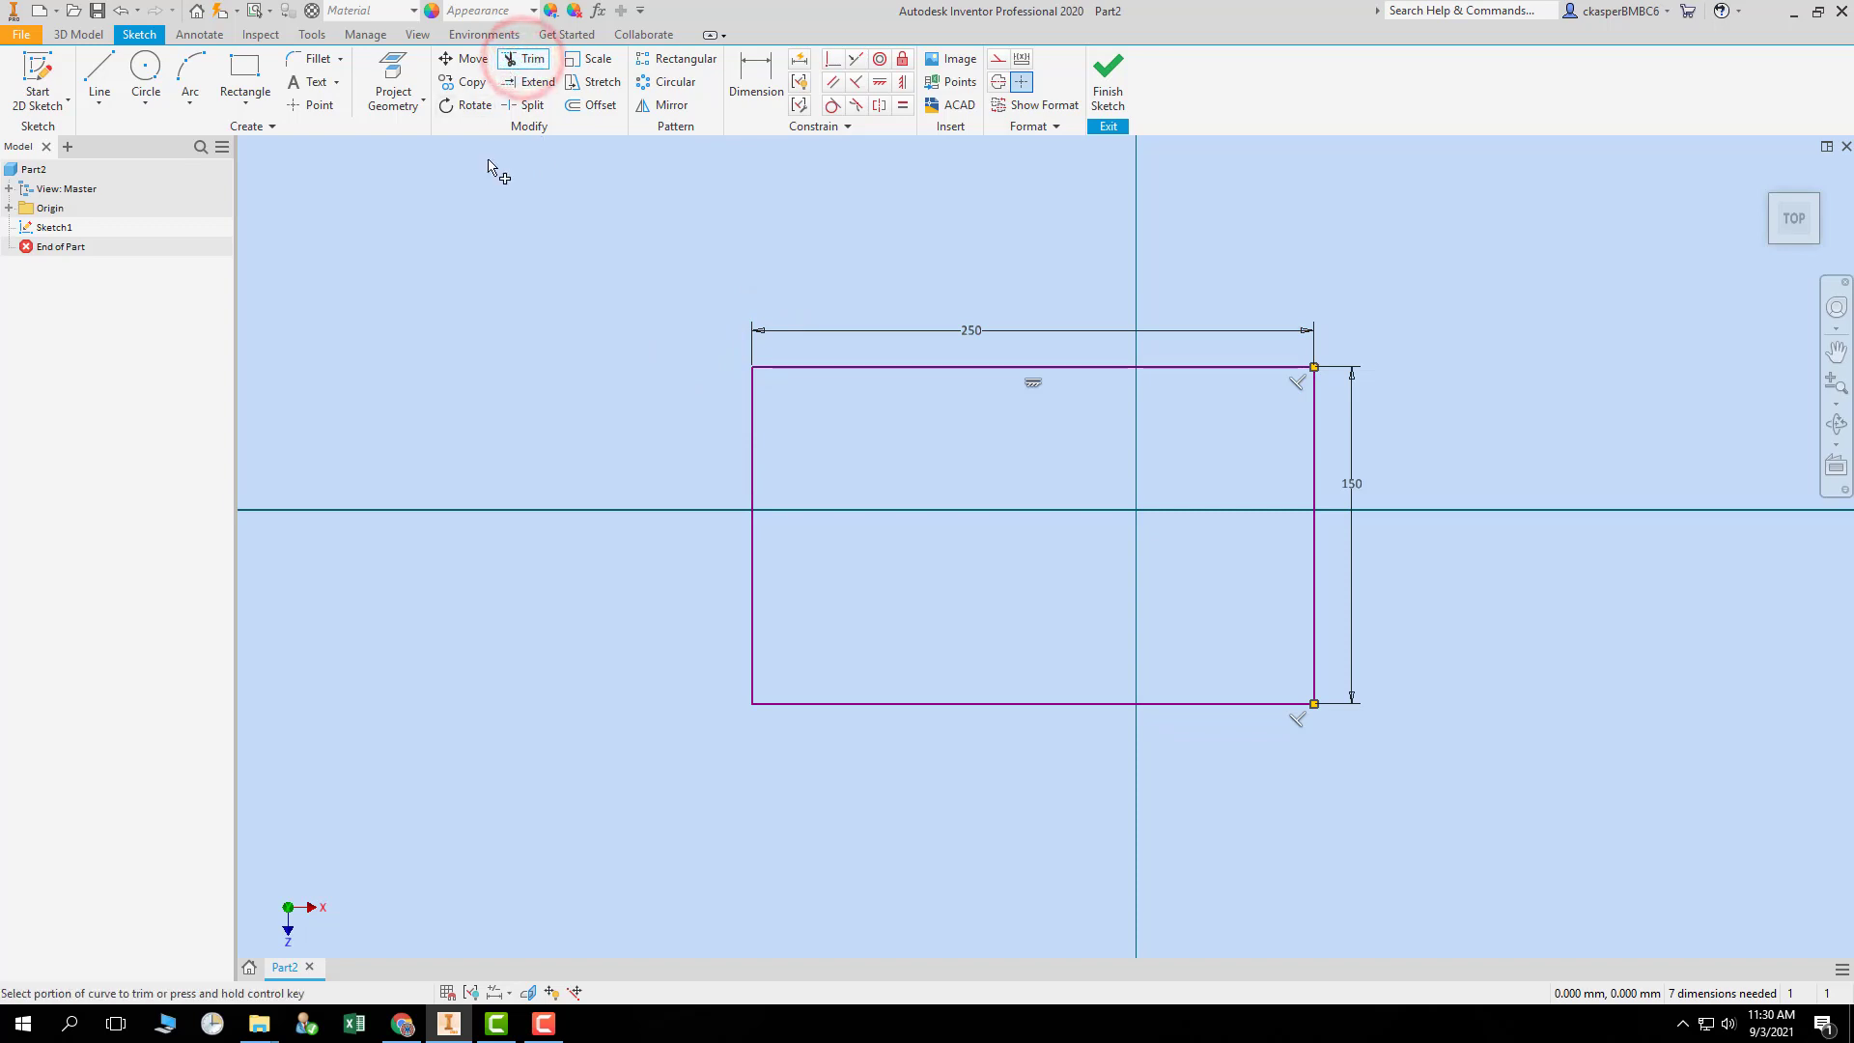
{"action": "left_click", "coordinate": [752, 448]}
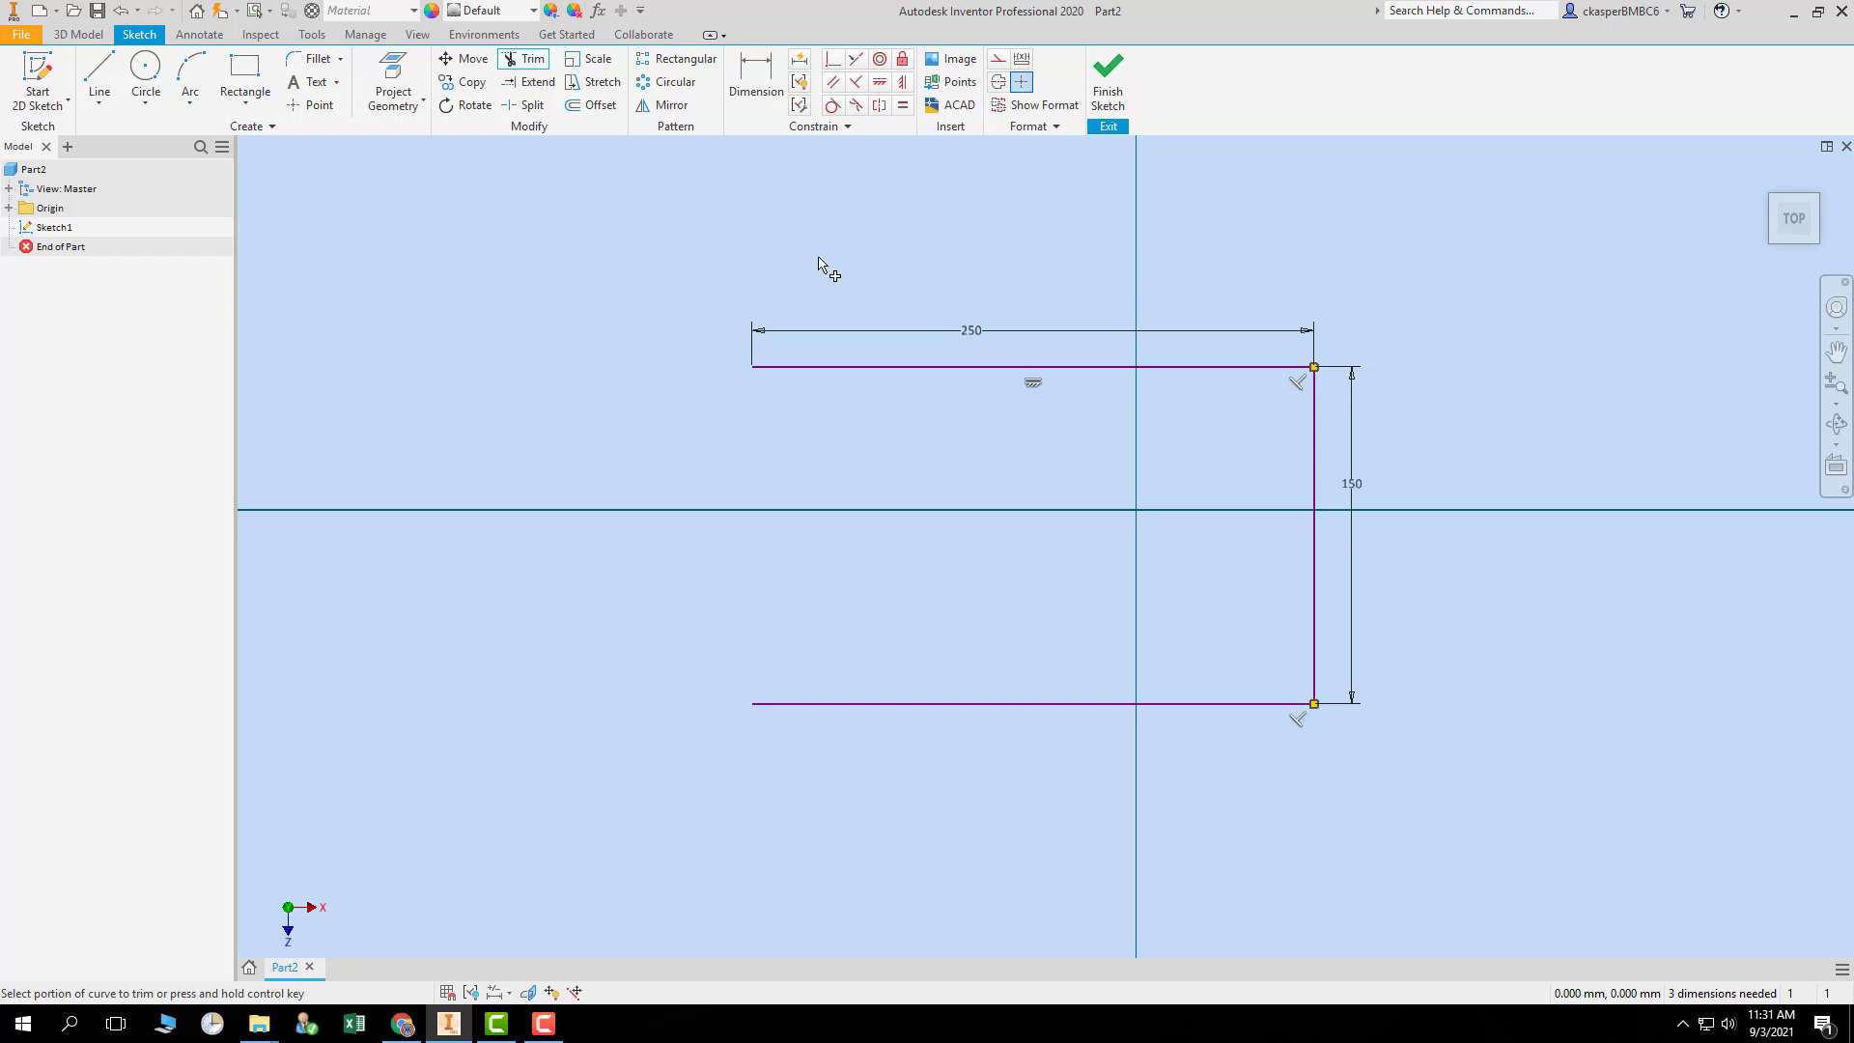
{"action": "key", "text": "Escape"}
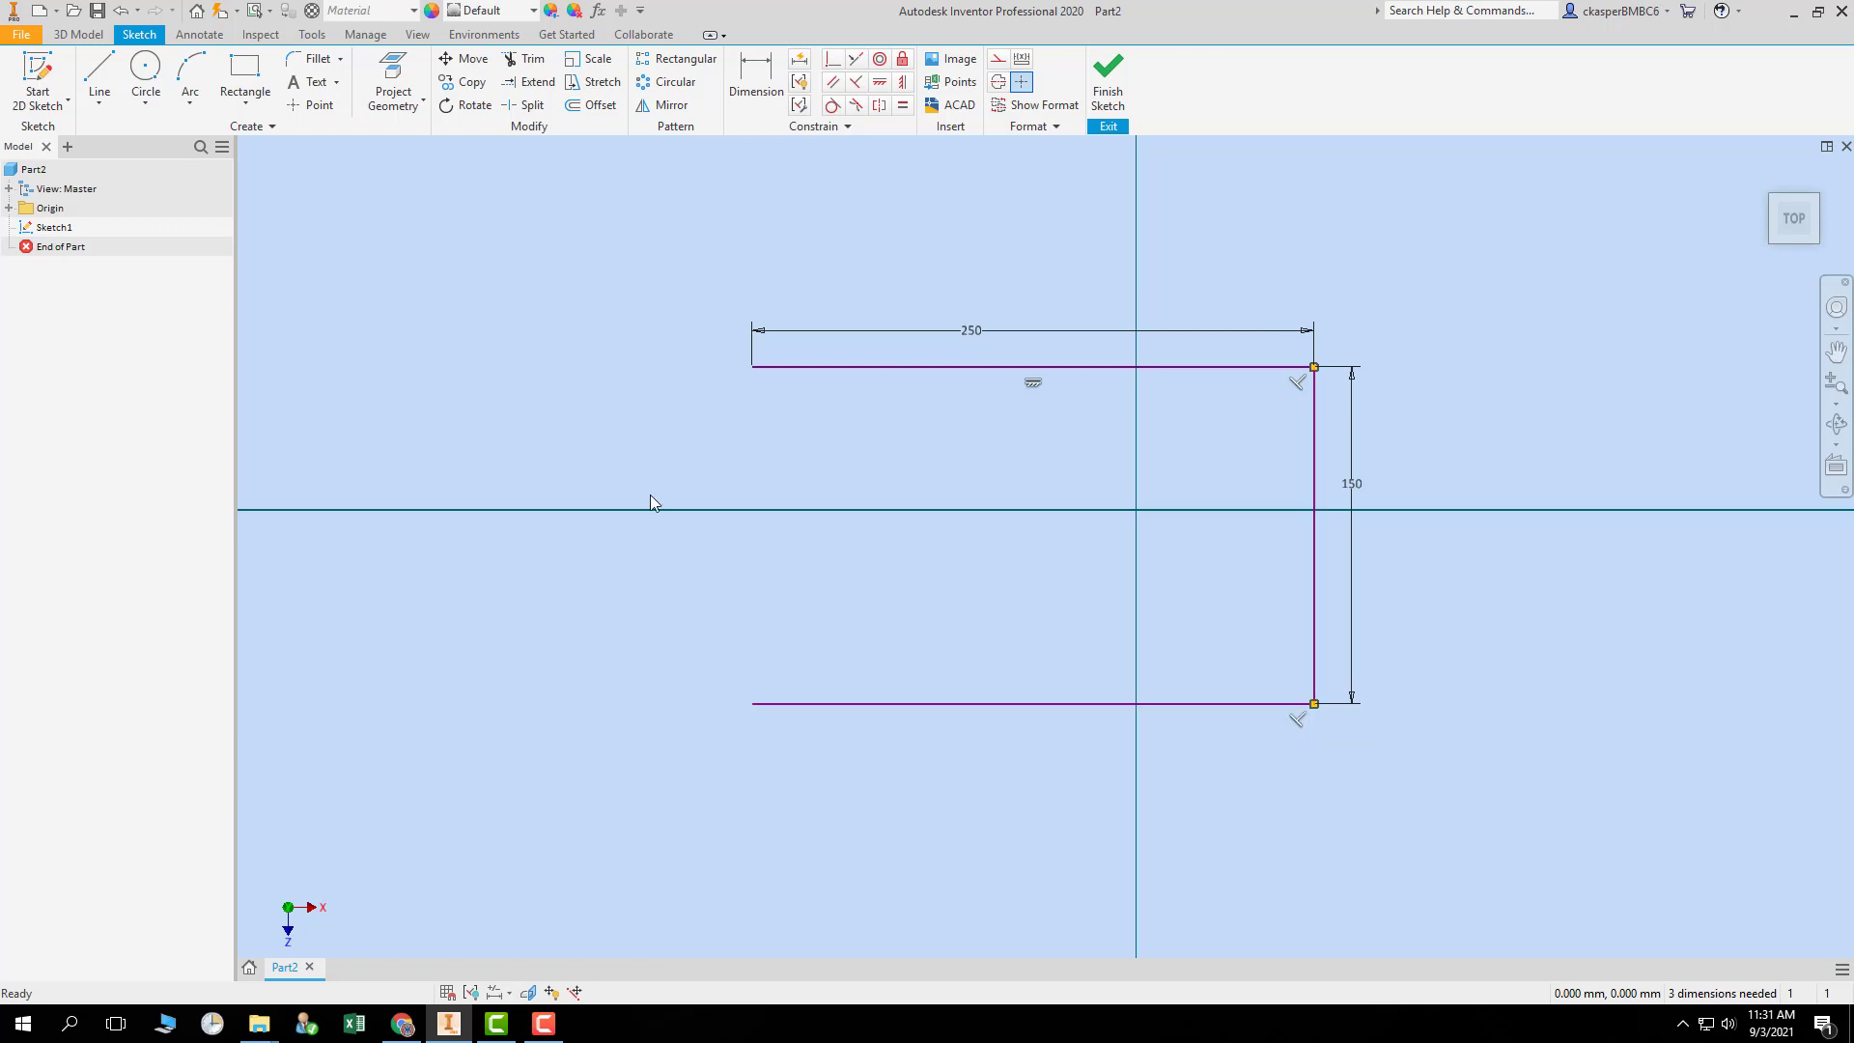
- Draw a slanted line about 157 mm long from the bottom line's open end upward, ending outside the top line's open end
{"action": "left_click", "coordinate": [98, 76]}
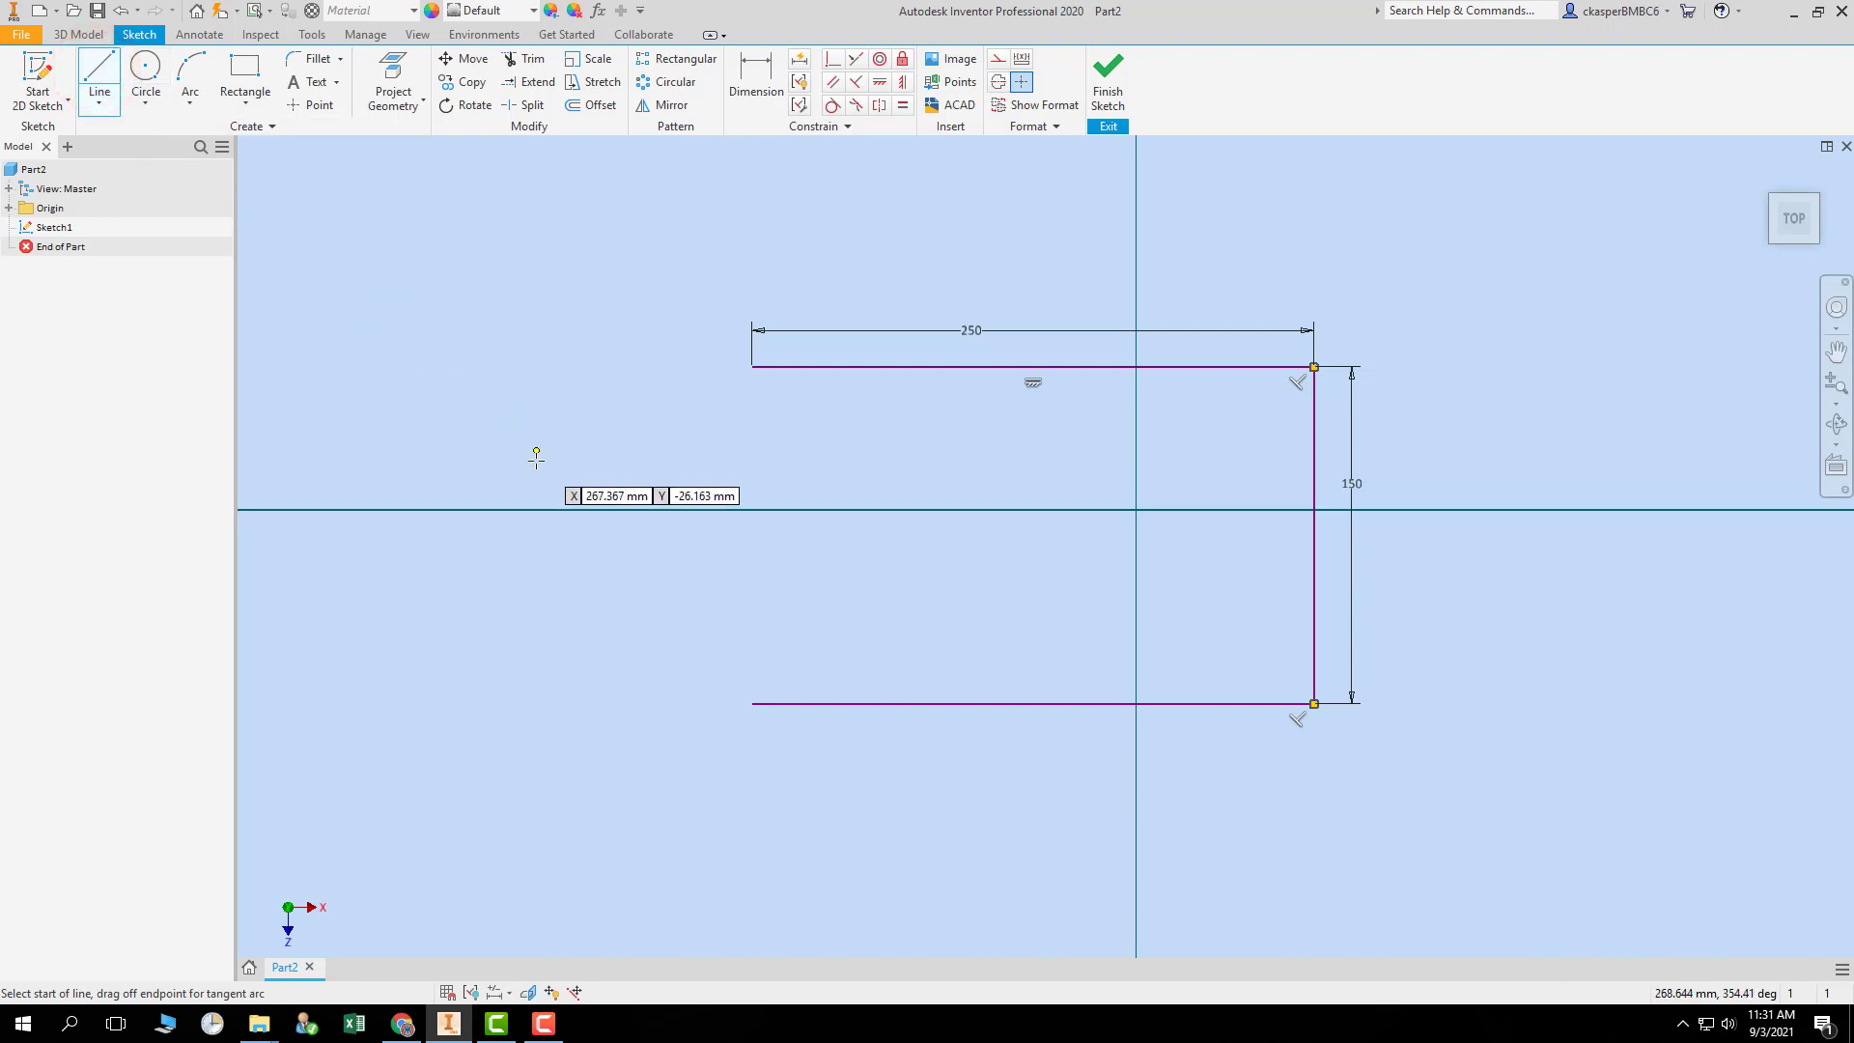
{"action": "left_click", "coordinate": [752, 704]}
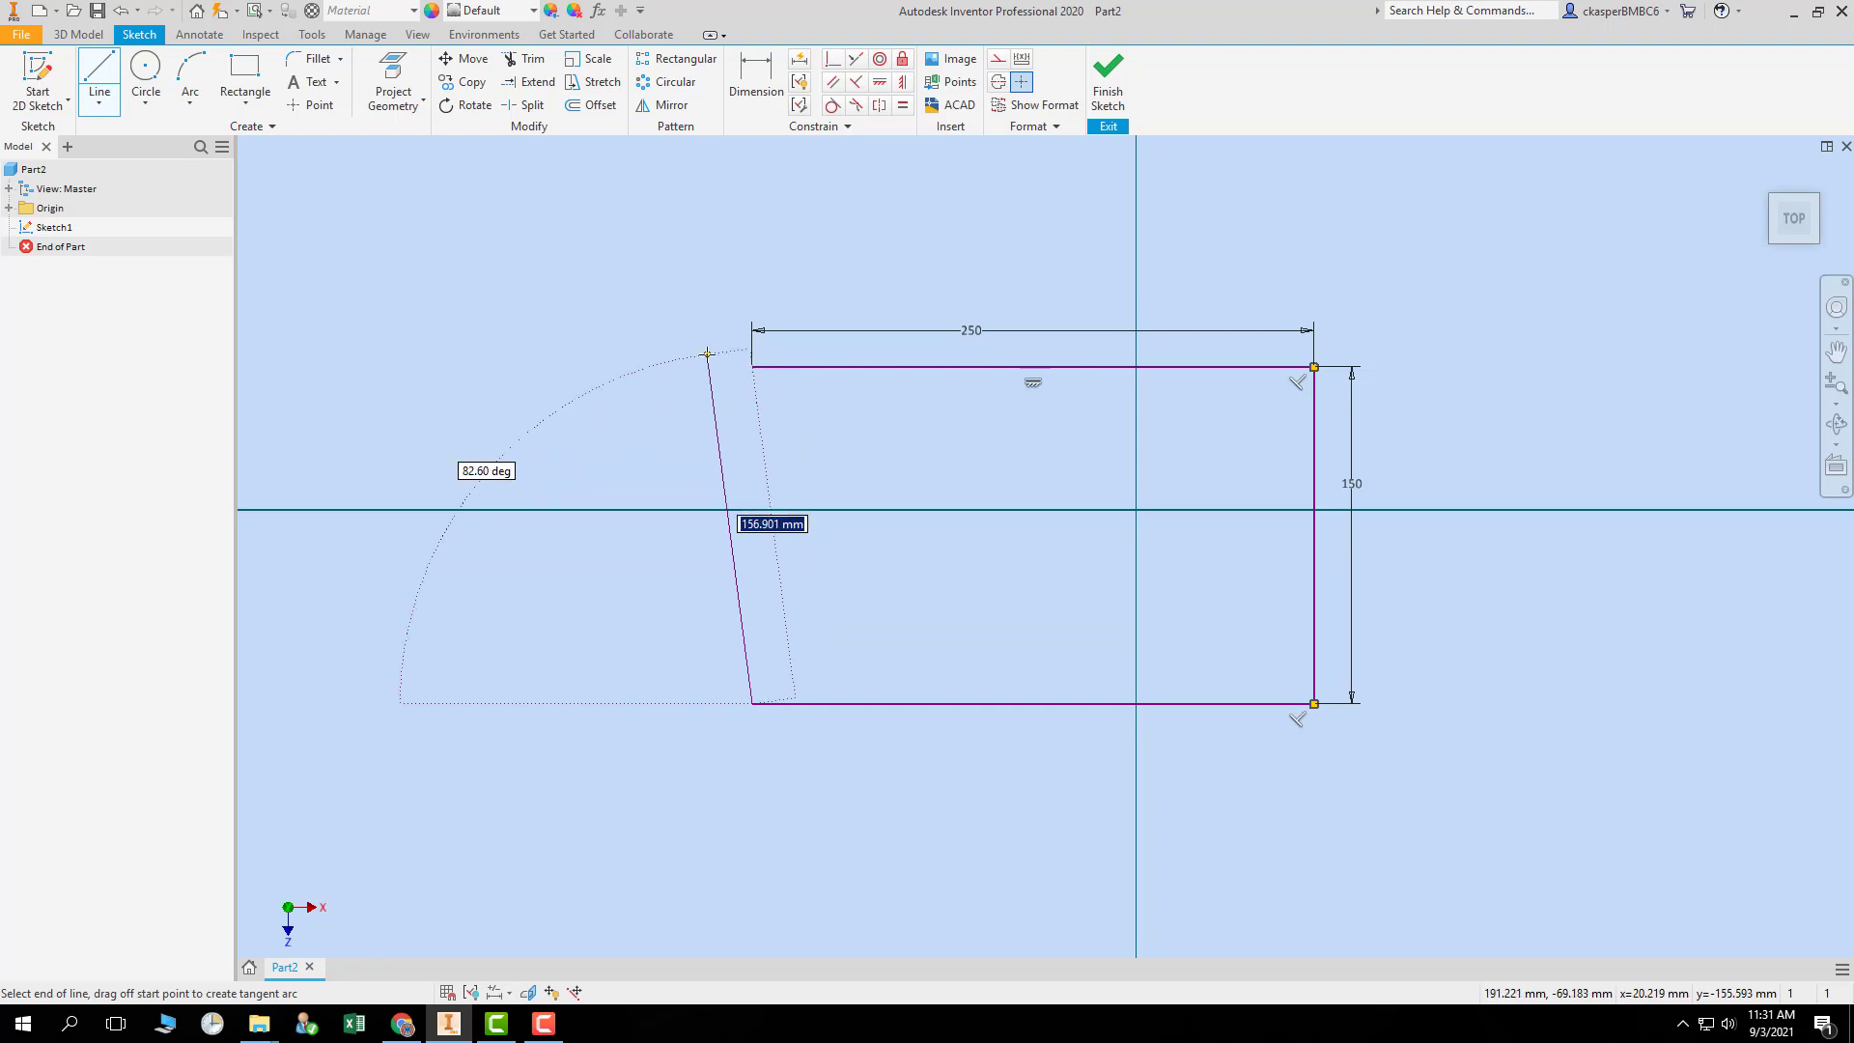
{"action": "left_click", "coordinate": [707, 350]}
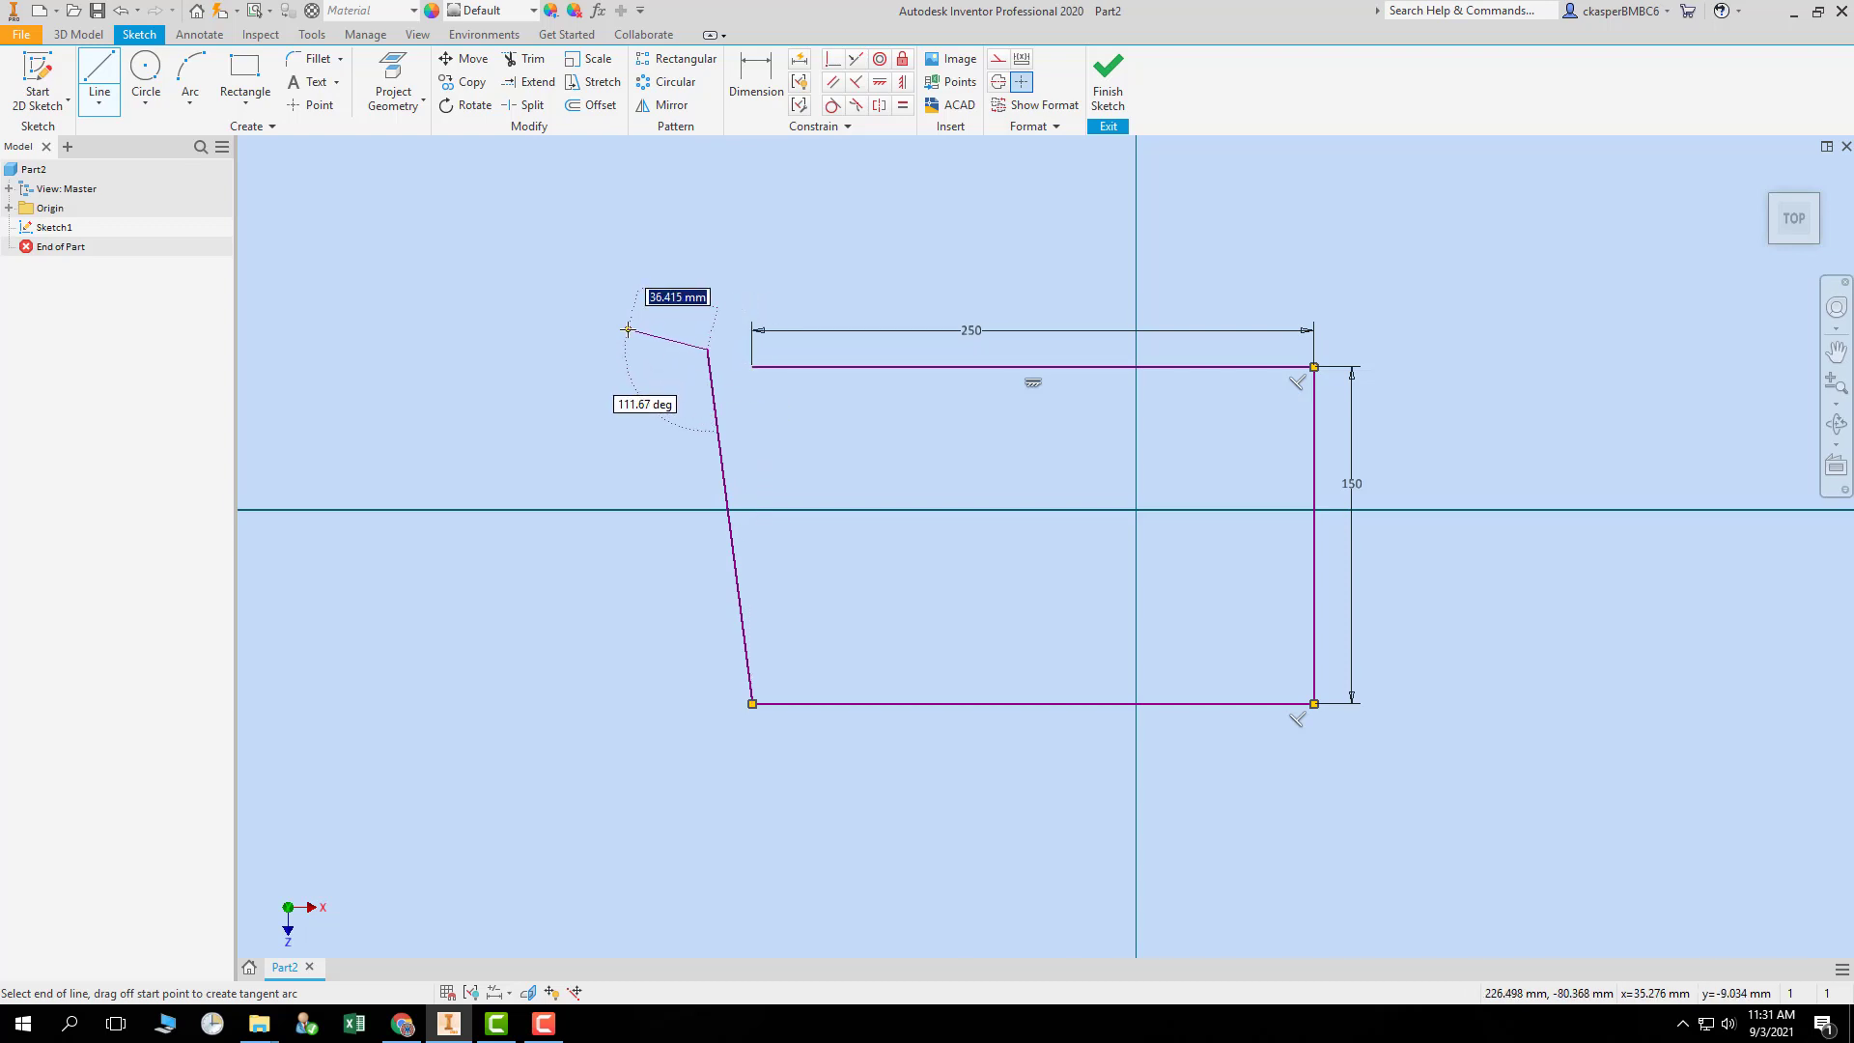
{"action": "key", "text": "Escape"}
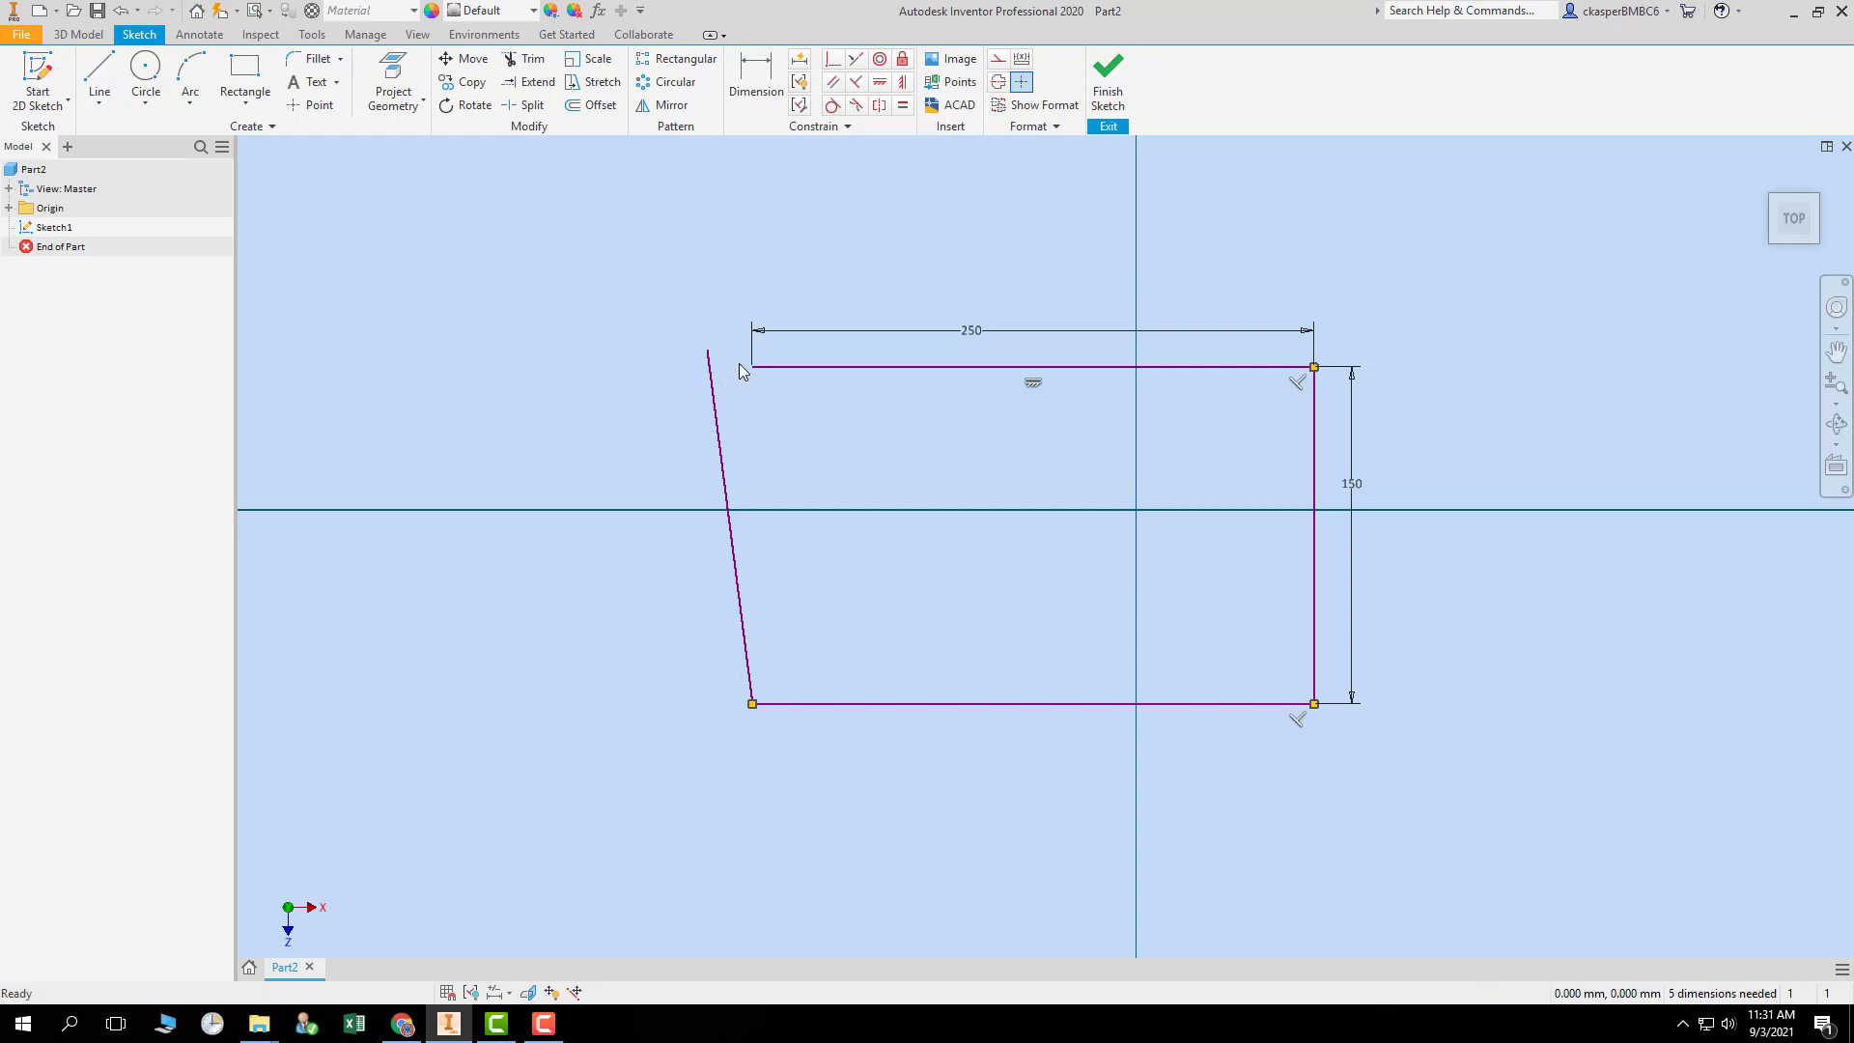
- Apply a coincident constraint between the top line's open left end and the slanted line's upper endpoint to close the rectangle
{"action": "scroll", "coordinate": [740, 363], "scroll_direction": "down", "scroll_amount": 5}
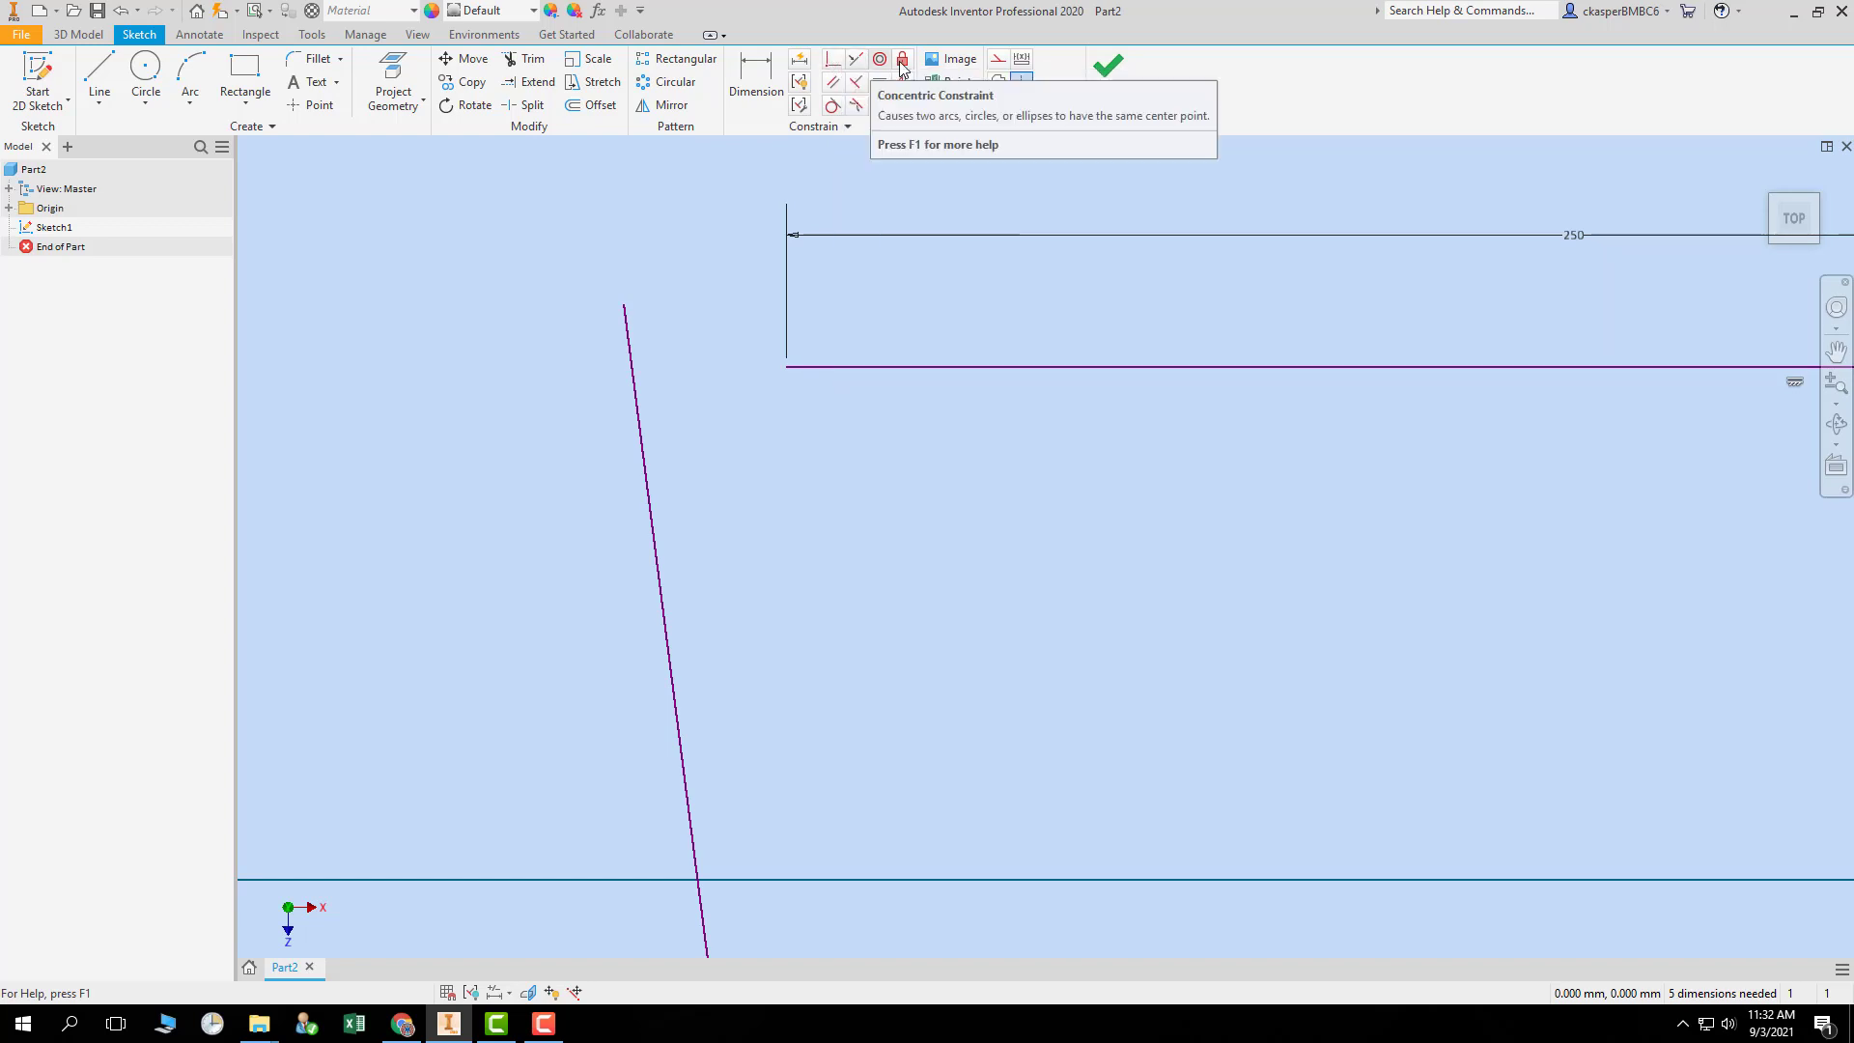
{"action": "left_click", "coordinate": [833, 61]}
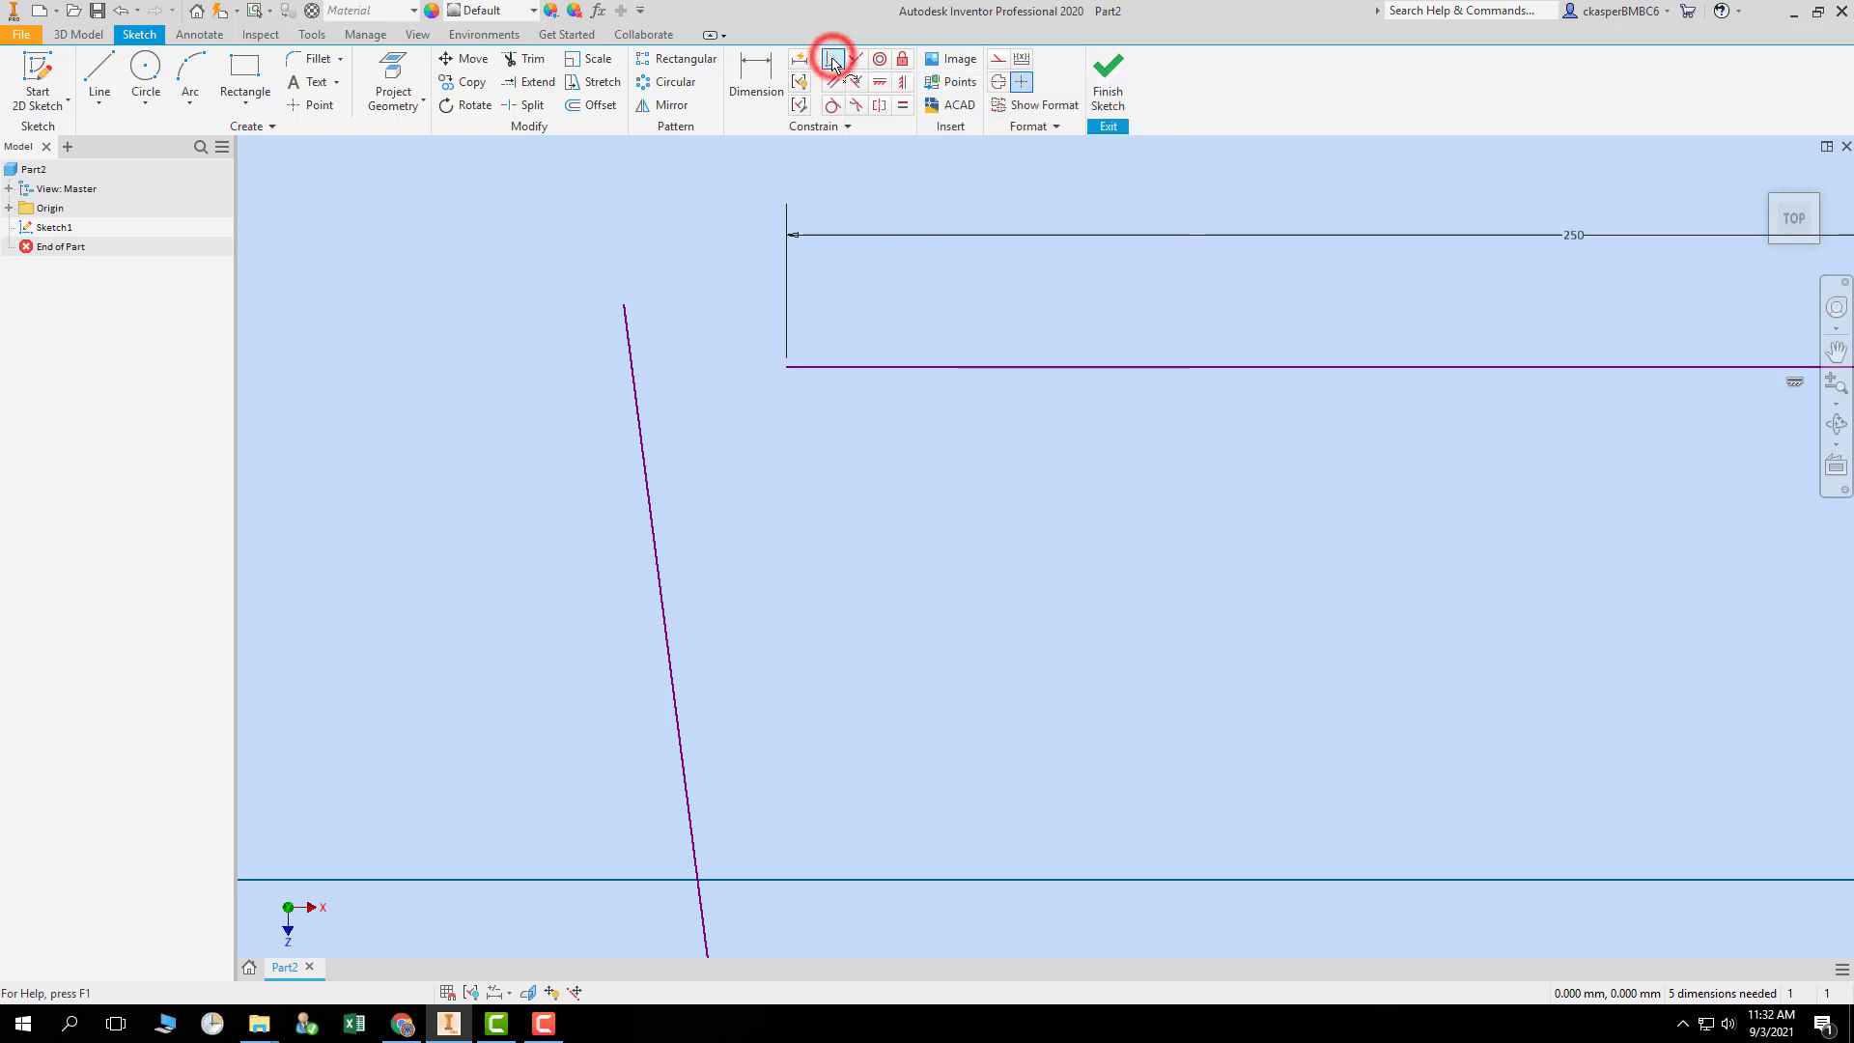
{"action": "left_click", "coordinate": [787, 368]}
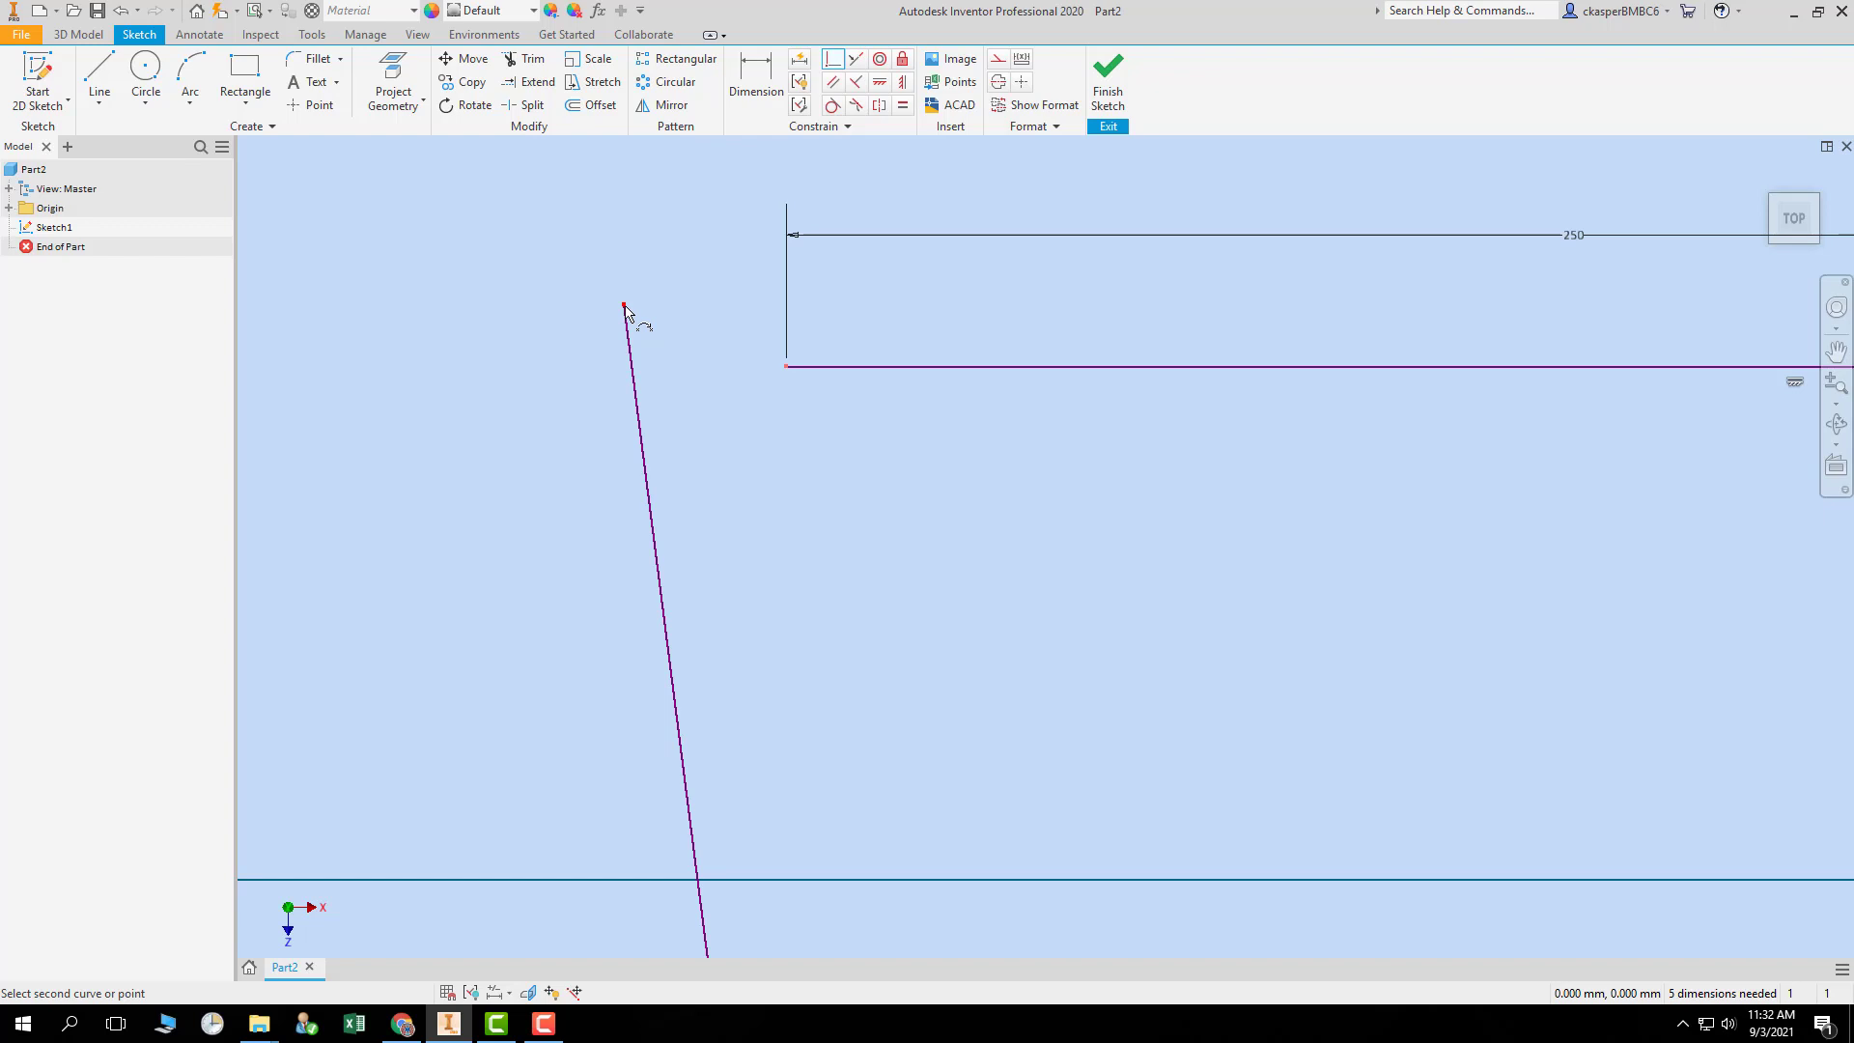
{"action": "mouse_move", "coordinate": [624, 308]}
{"action": "left_click", "coordinate": [623, 307]}
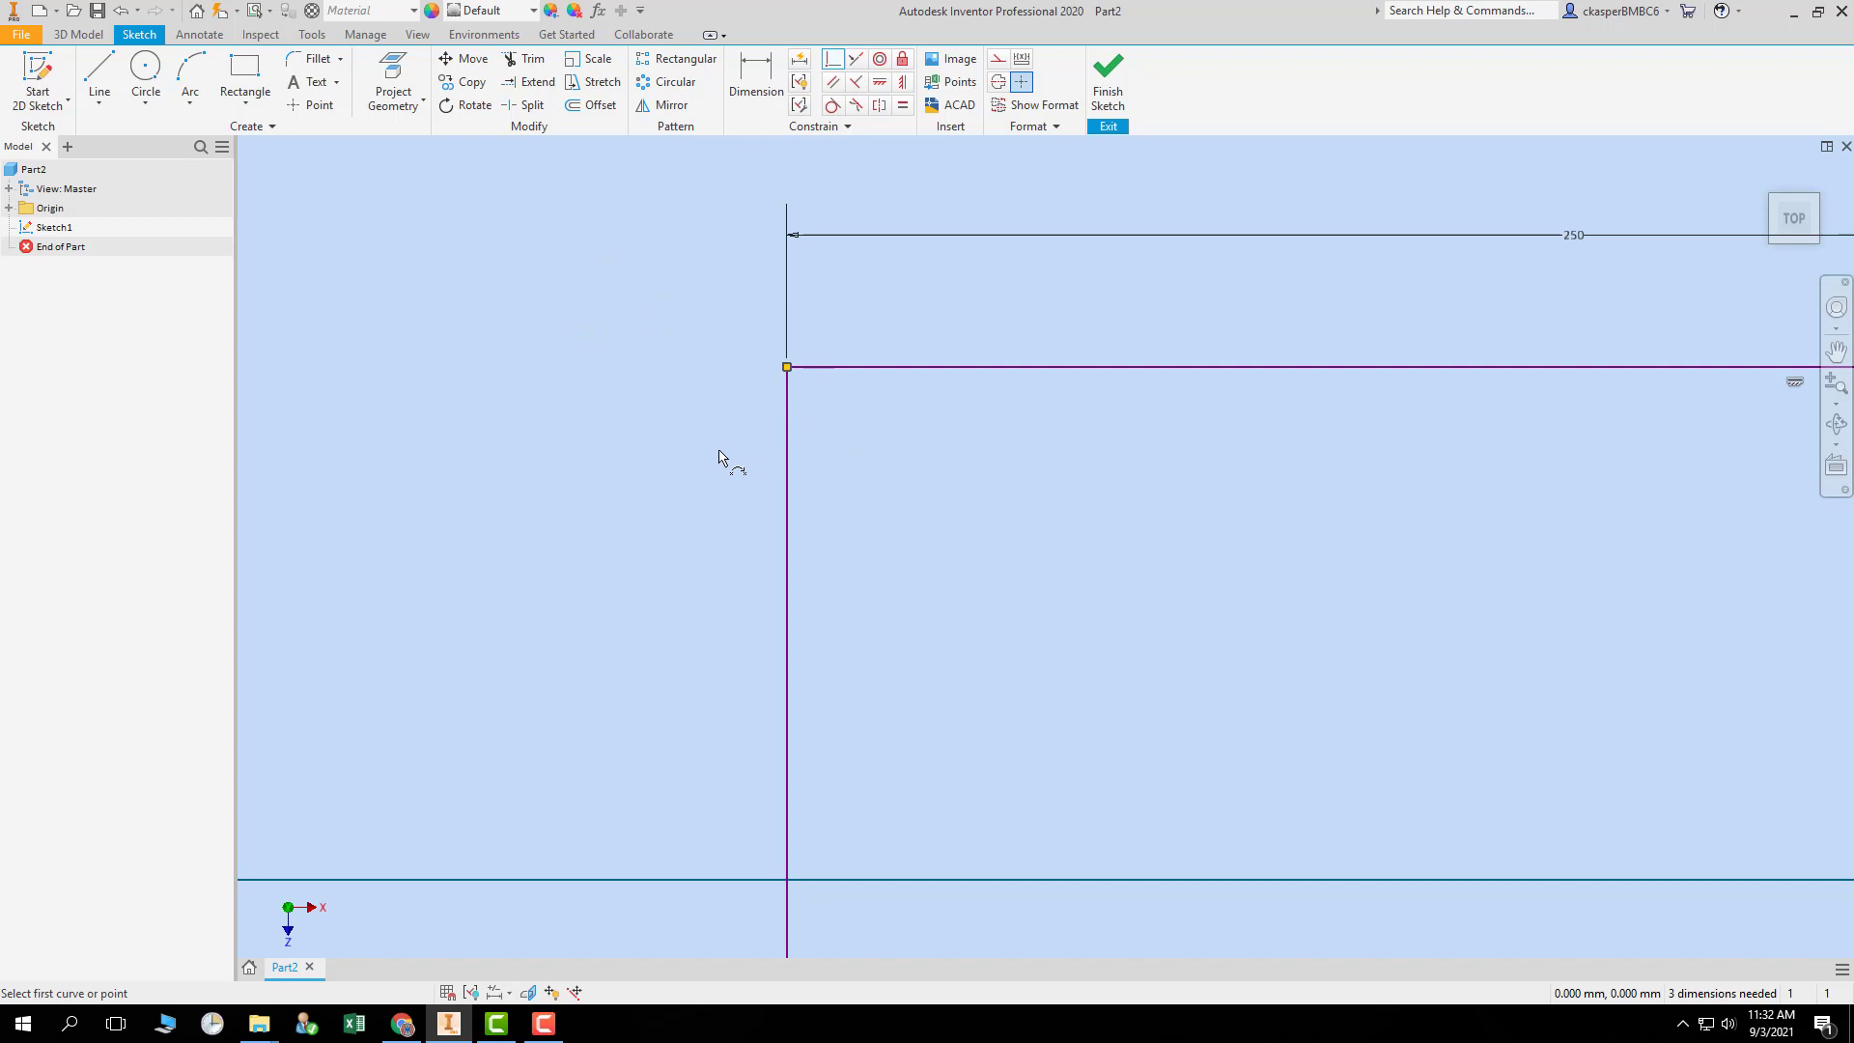
{"action": "scroll", "coordinate": [630, 390], "scroll_direction": "up", "scroll_amount": 3}
{"action": "scroll", "coordinate": [629, 390], "scroll_direction": "down", "scroll_amount": 5}
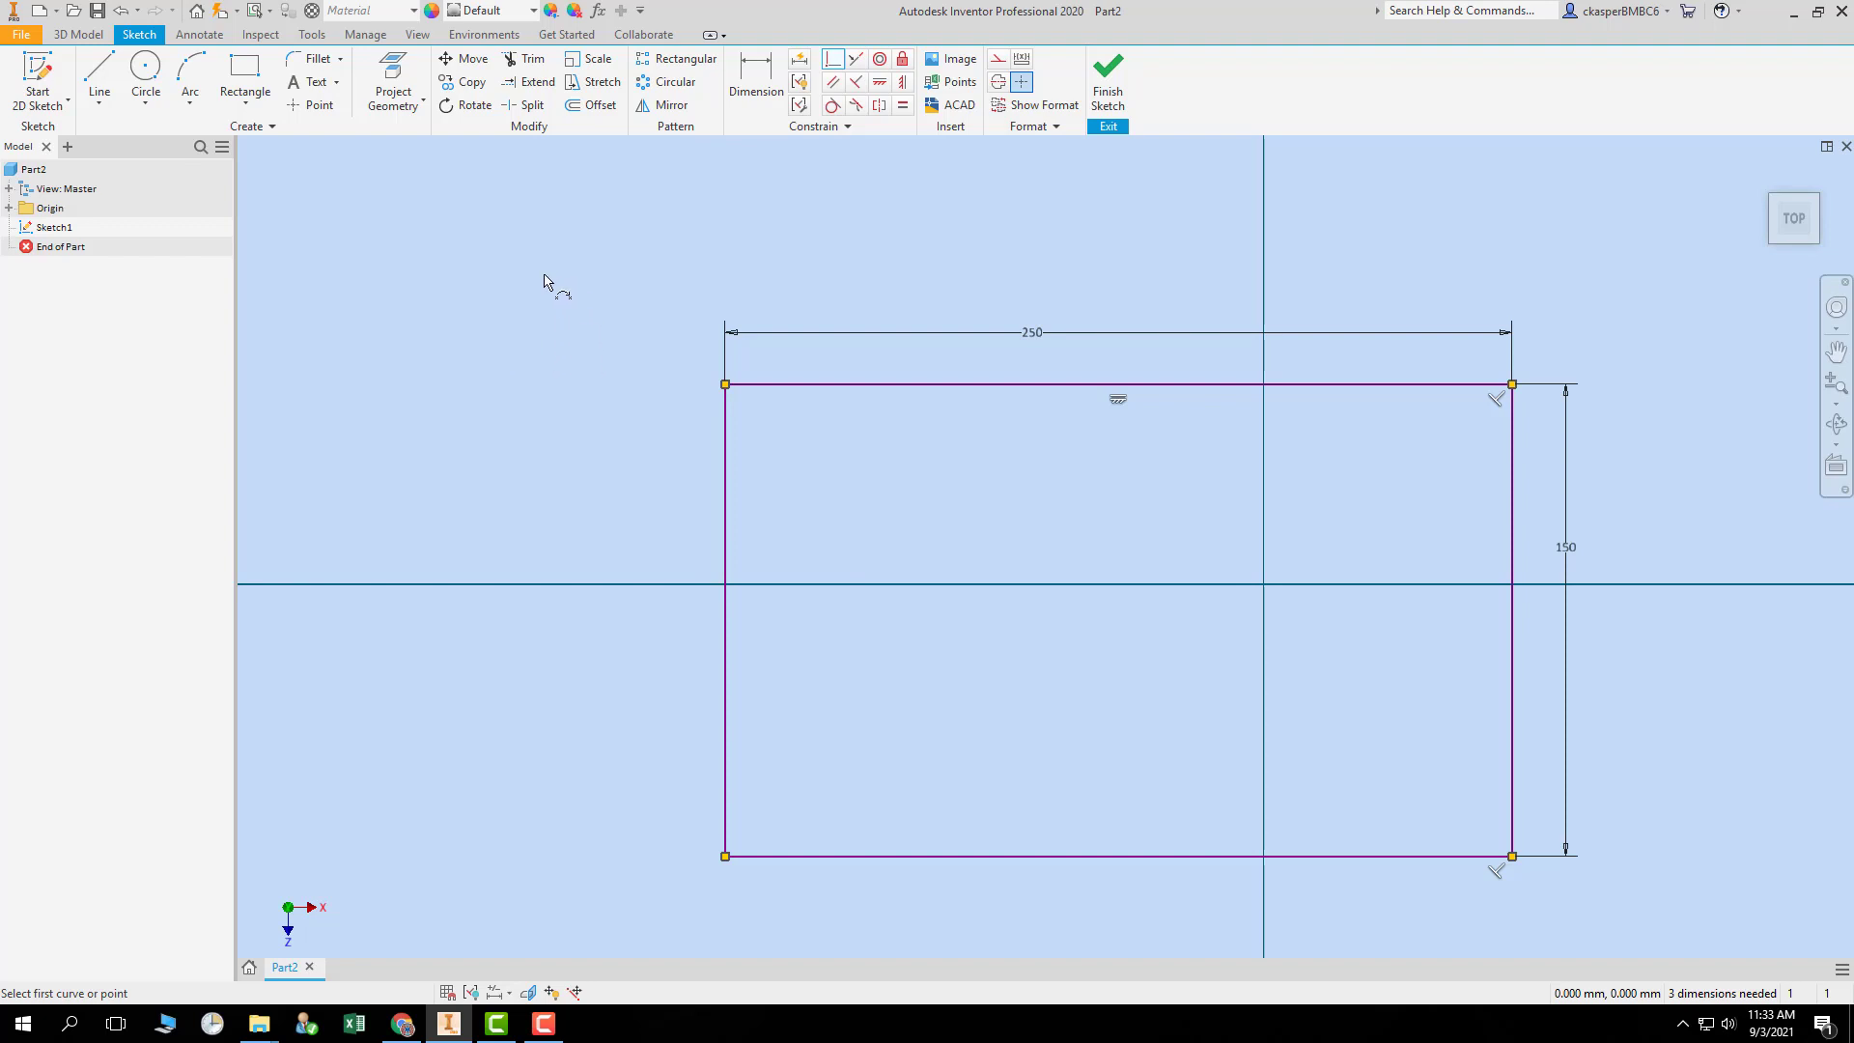
- Try to trim the dimensioned rectangle's edges with freehand sweeps across them, dismissing the errors and leaving the Trim command
{"action": "left_click", "coordinate": [521, 61]}
{"action": "left_click_drag", "start_coordinate": [607, 311], "coordinate": [607, 312]}
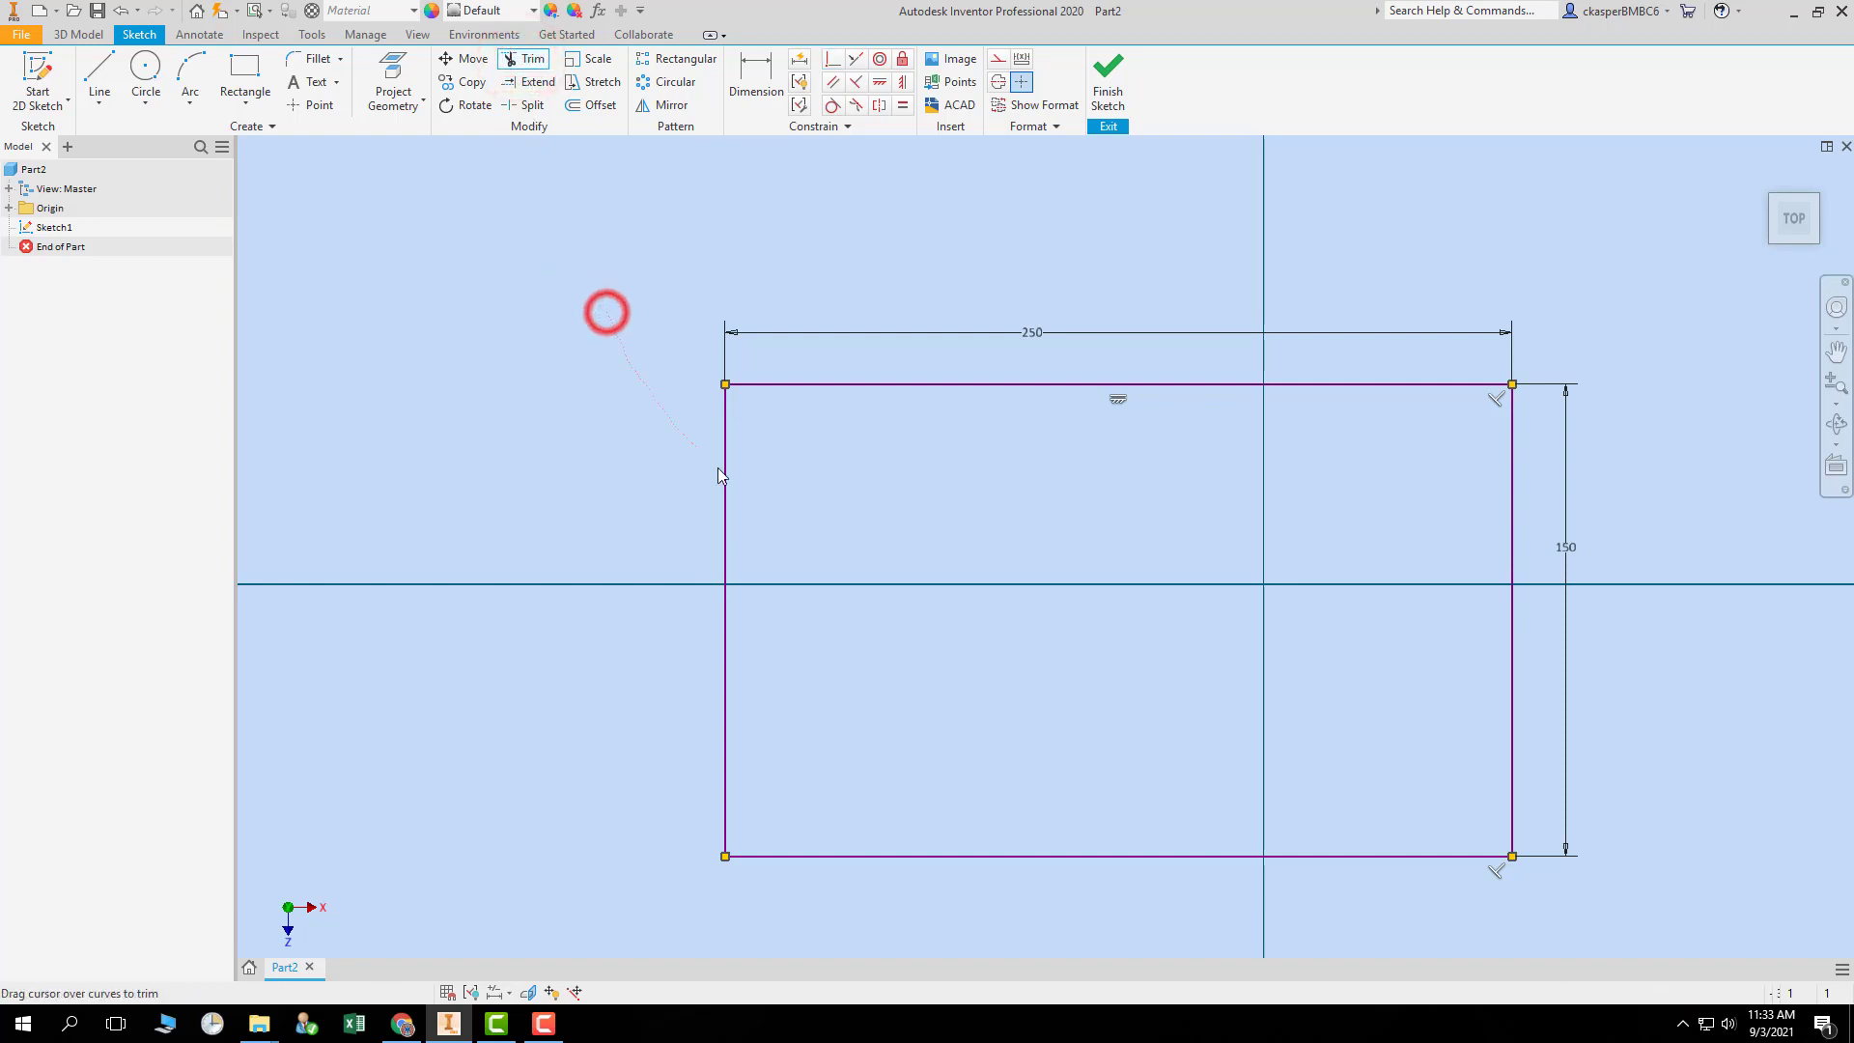
{"action": "mouse_move", "coordinate": [717, 474]}
{"action": "left_mouse_down"}
{"action": "mouse_move", "coordinate": [873, 442]}
{"action": "mouse_move", "coordinate": [954, 371]}
{"action": "left_mouse_up"}
{"action": "mouse_move", "coordinate": [1094, 740]}
{"action": "left_mouse_down"}
{"action": "mouse_move", "coordinate": [1159, 860]}
{"action": "mouse_move", "coordinate": [1576, 777]}
{"action": "left_mouse_up"}
{"action": "left_click_drag", "start_coordinate": [1545, 613], "coordinate": [925, 401]}
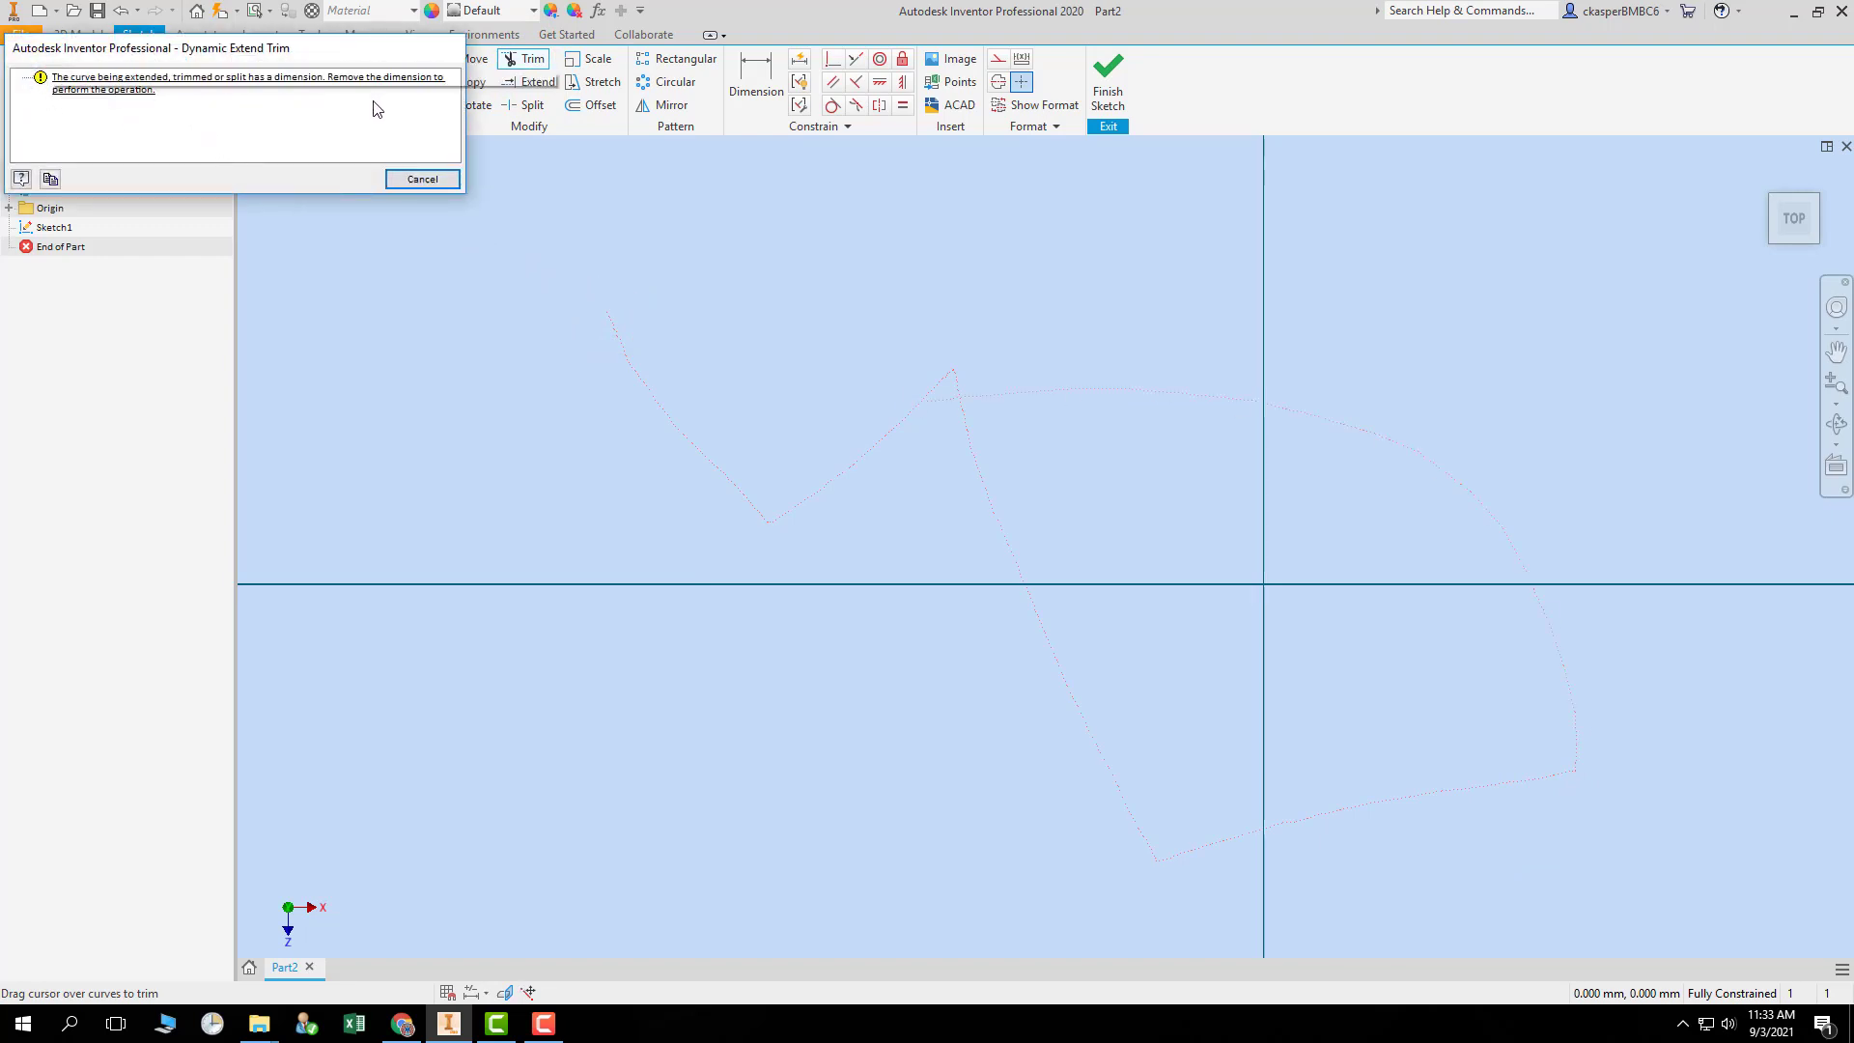
{"action": "left_click", "coordinate": [422, 179]}
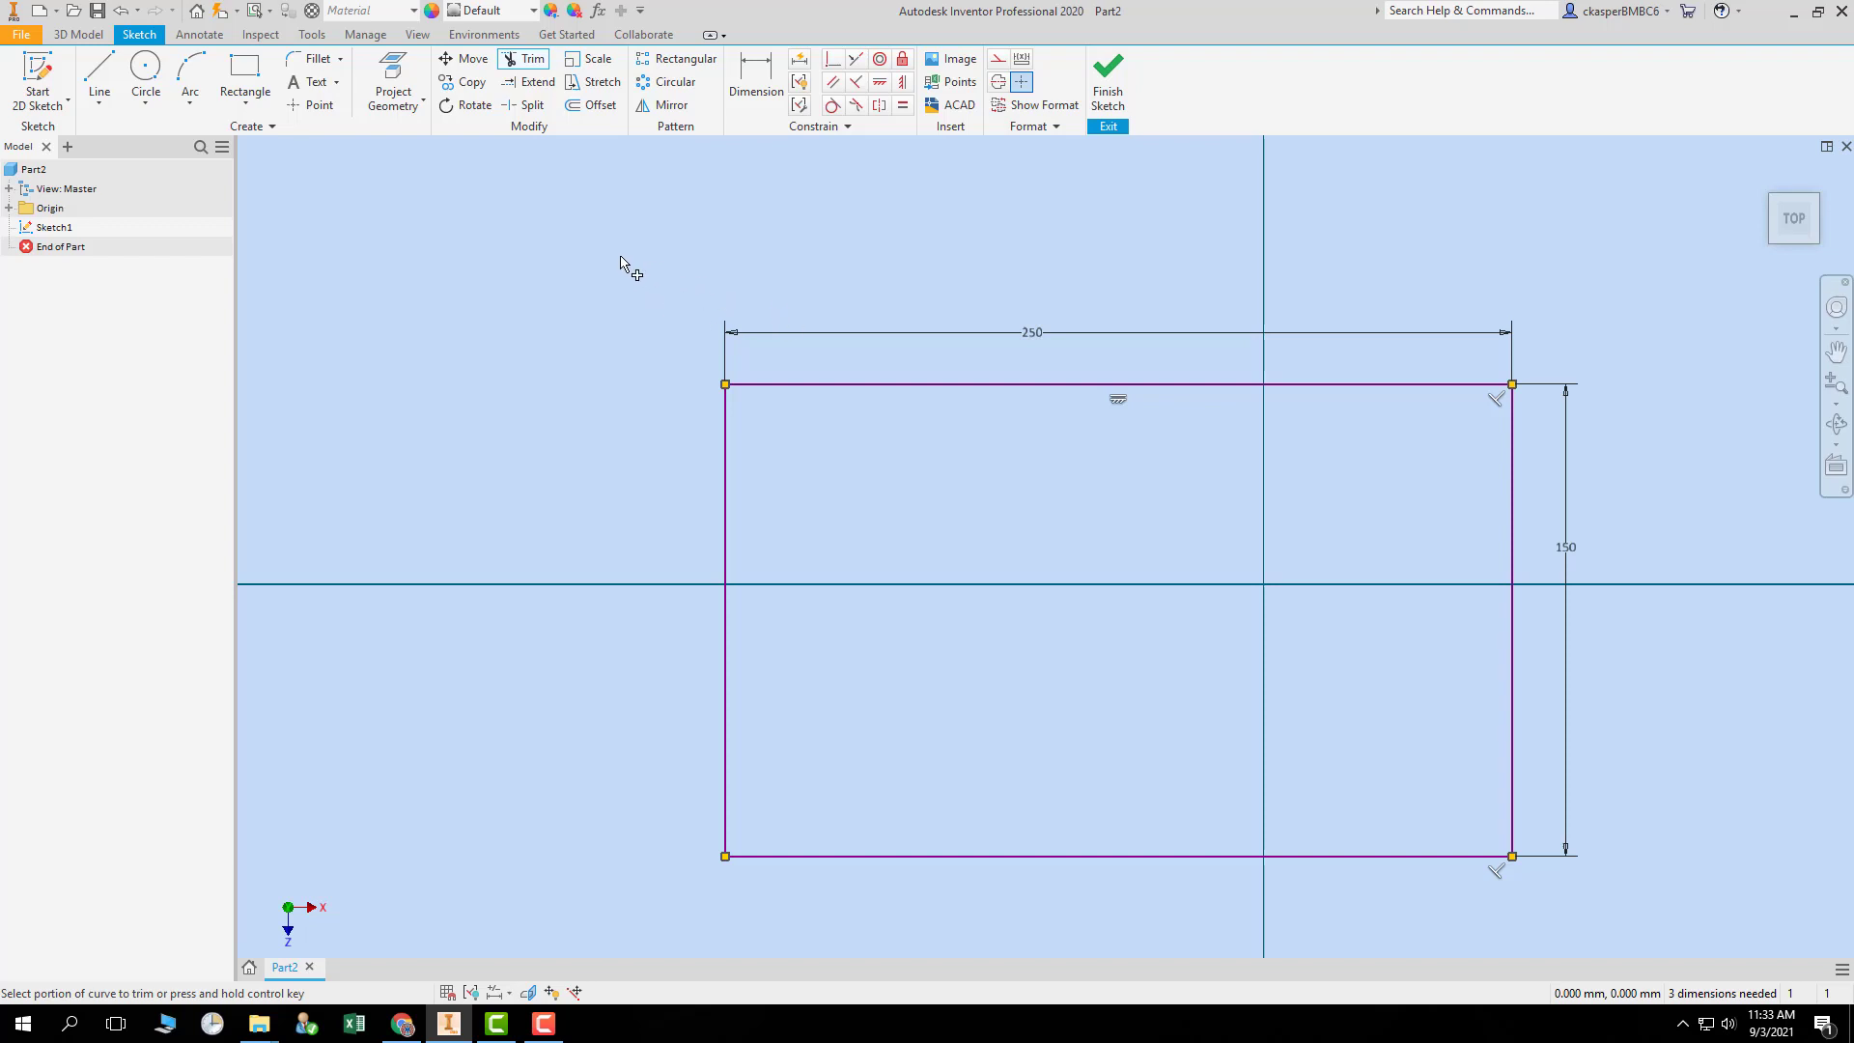
{"action": "mouse_move", "coordinate": [595, 257]}
{"action": "left_mouse_down"}
{"action": "mouse_move", "coordinate": [948, 530]}
{"action": "mouse_move", "coordinate": [758, 458]}
{"action": "left_mouse_up"}
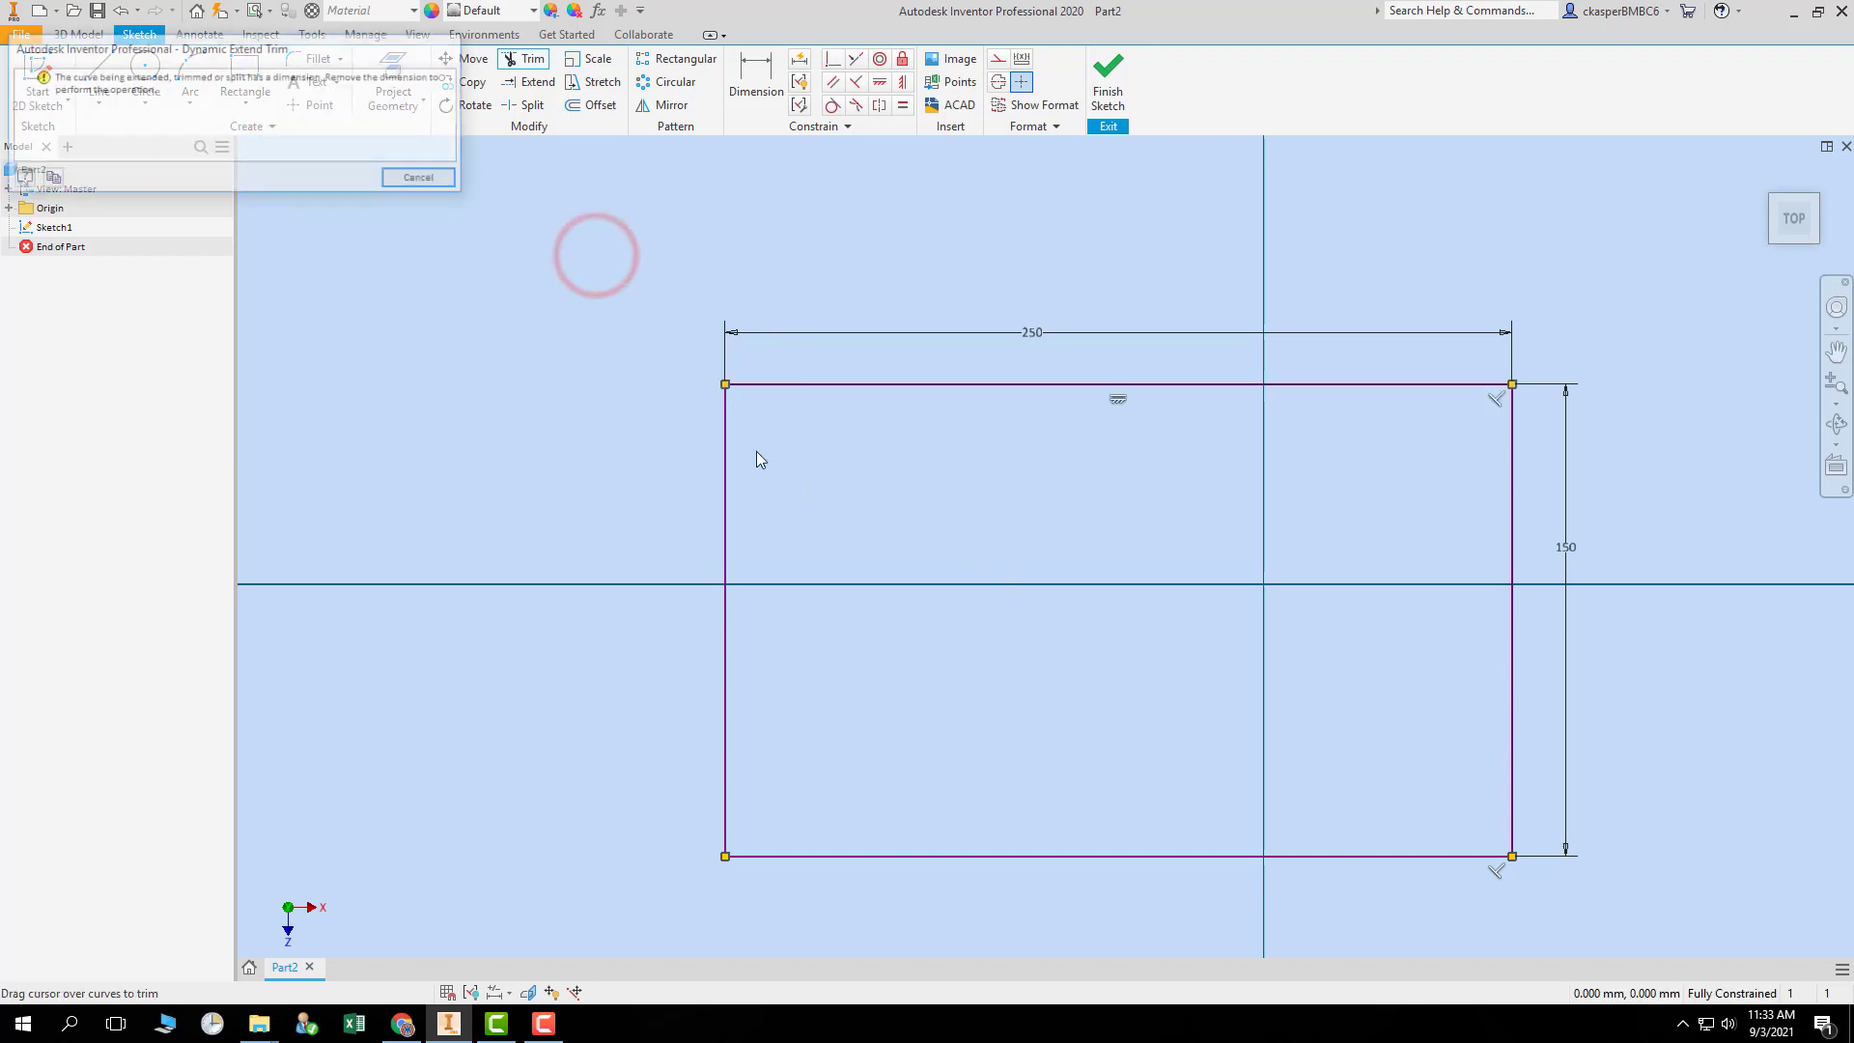
{"action": "left_click", "coordinate": [421, 177]}
{"action": "key", "text": "Escape"}
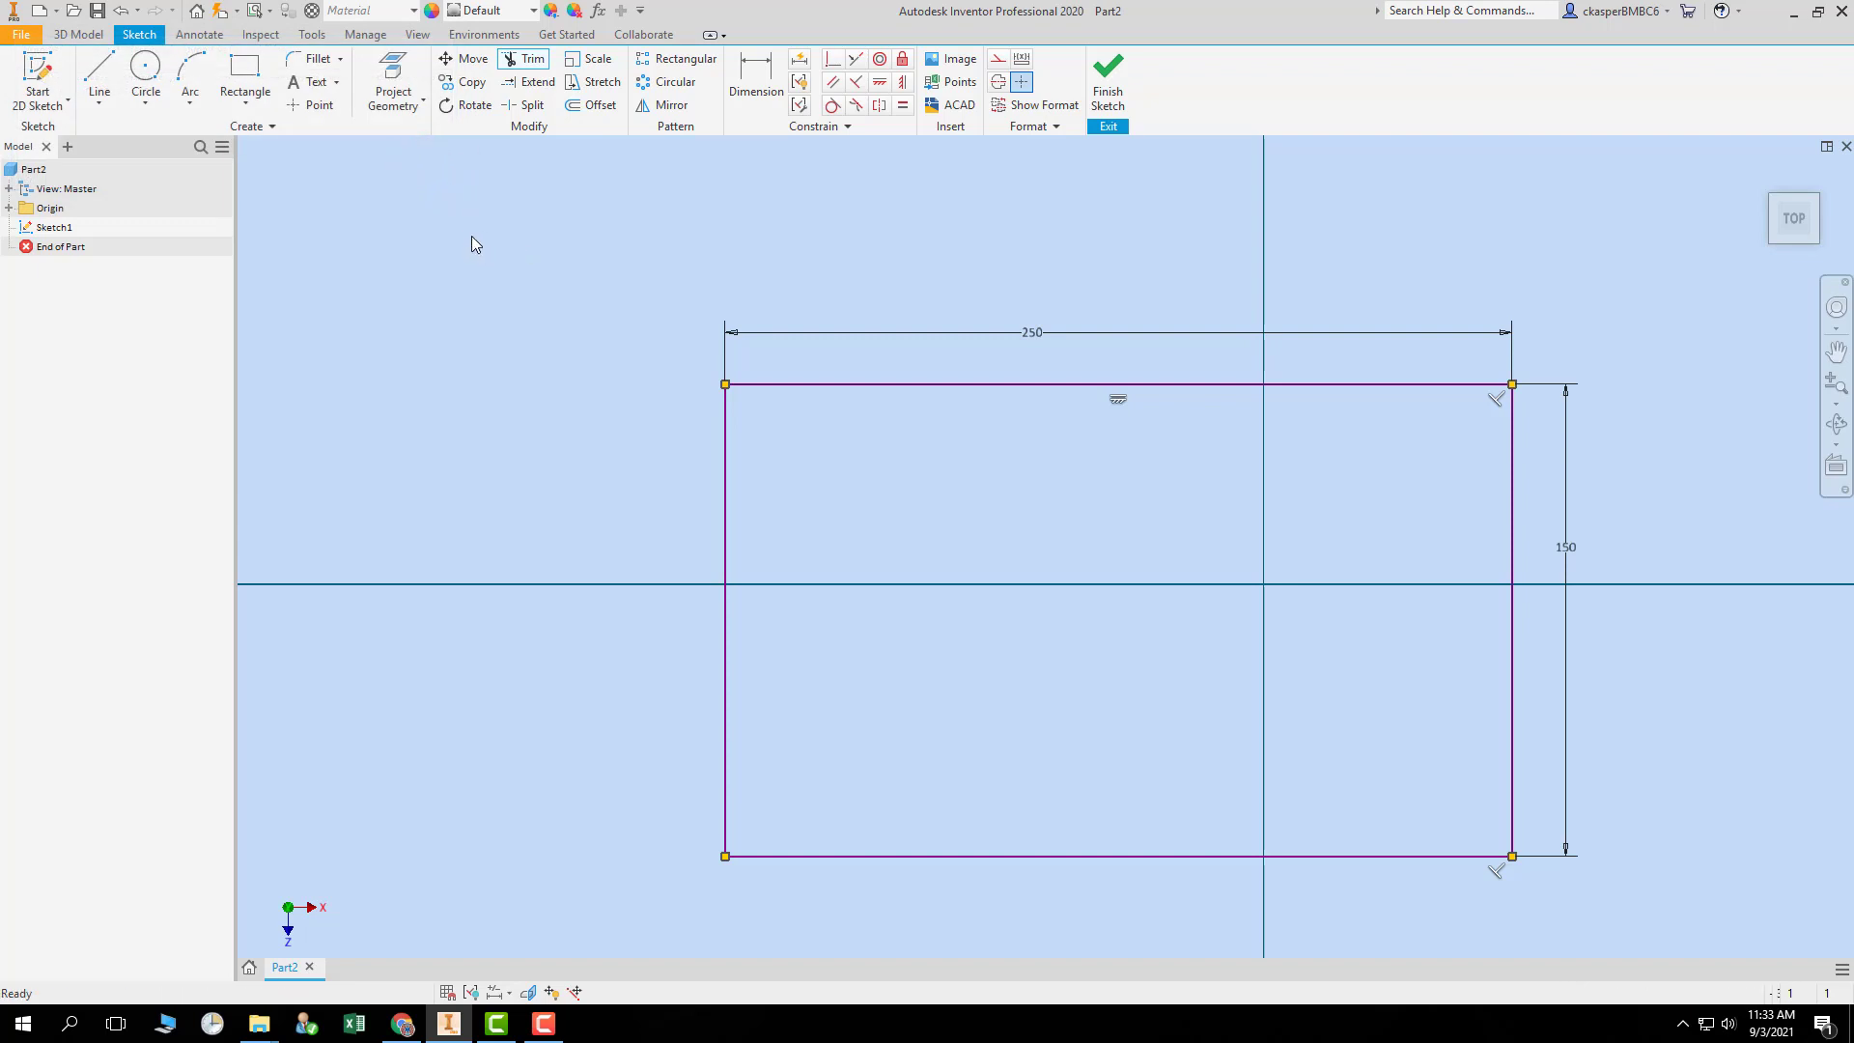
- Delete the whole rectangle together with its dimensions and constraints using a window selection
{"action": "left_click_drag", "start_coordinate": [564, 258], "coordinate": [1709, 935]}
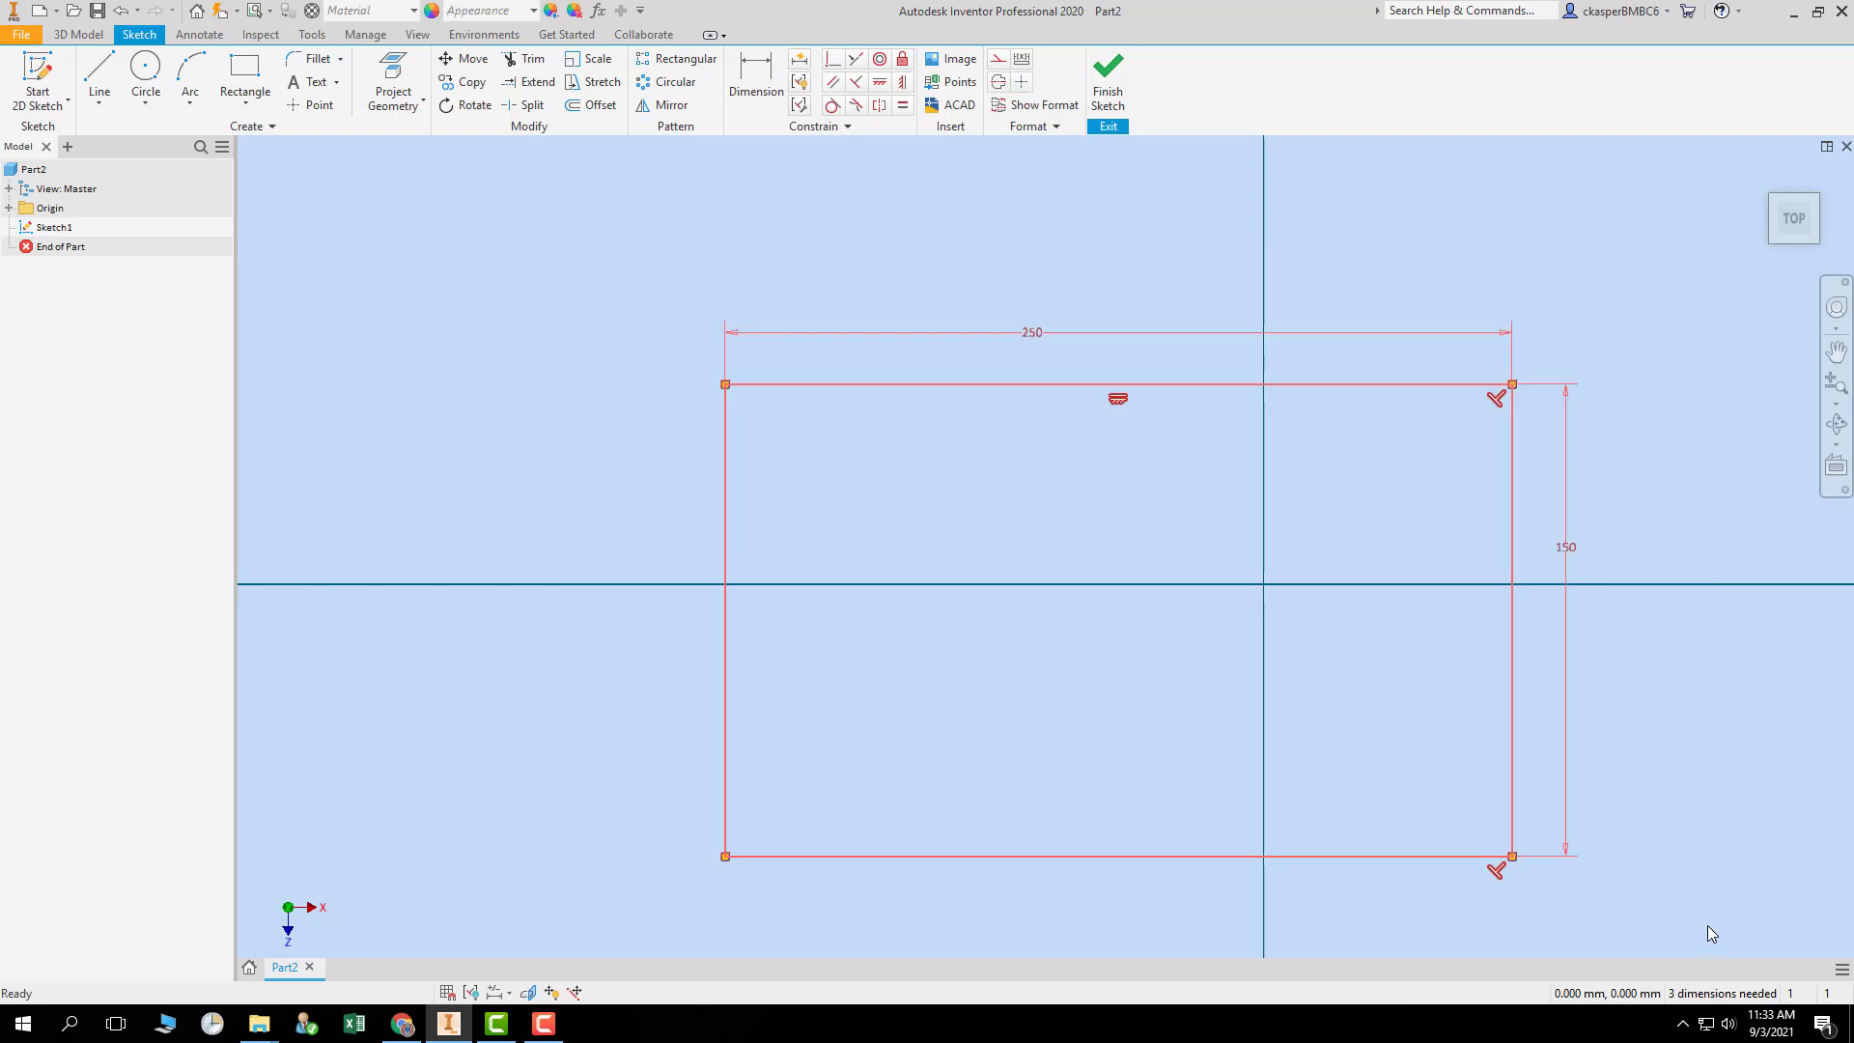
{"action": "key", "text": "Delete"}
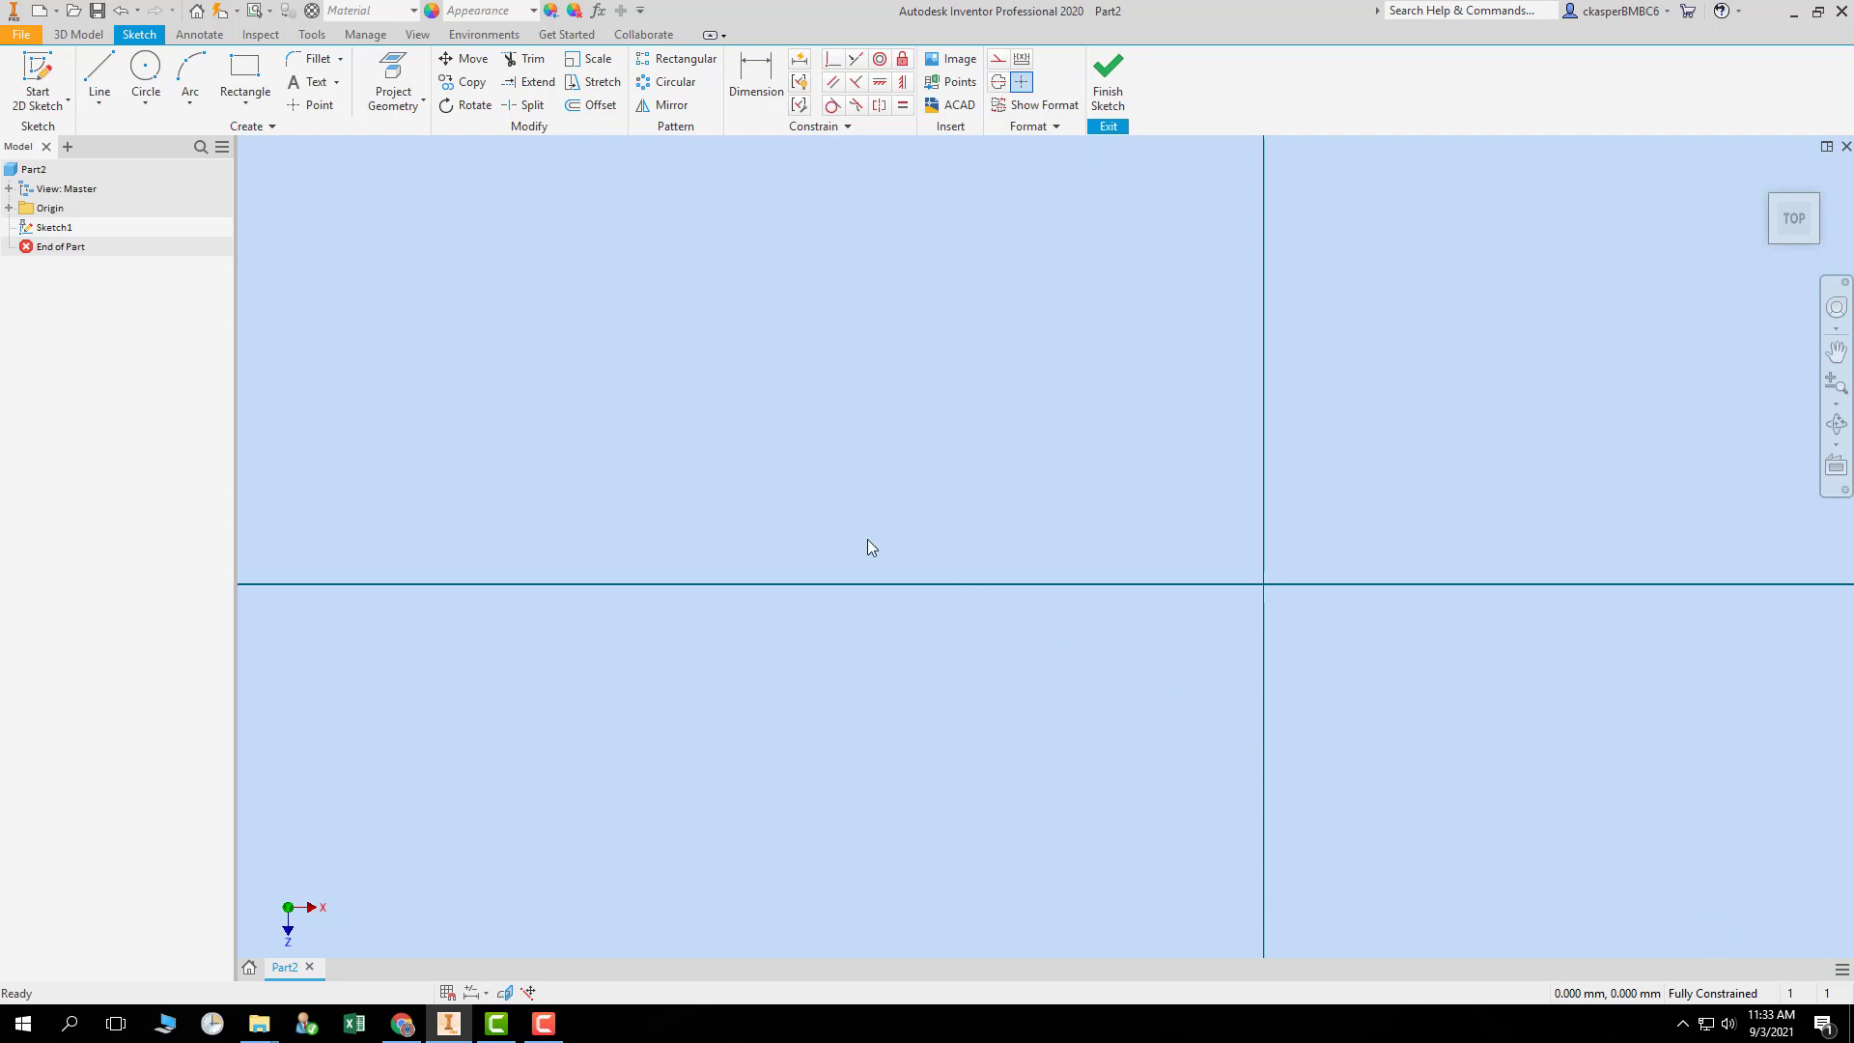
{"action": "mouse_move", "coordinate": [505, 228]}
{"action": "left_mouse_down"}
{"action": "mouse_move", "coordinate": [1584, 906]}
{"action": "mouse_move", "coordinate": [1756, 923]}
{"action": "left_mouse_up"}
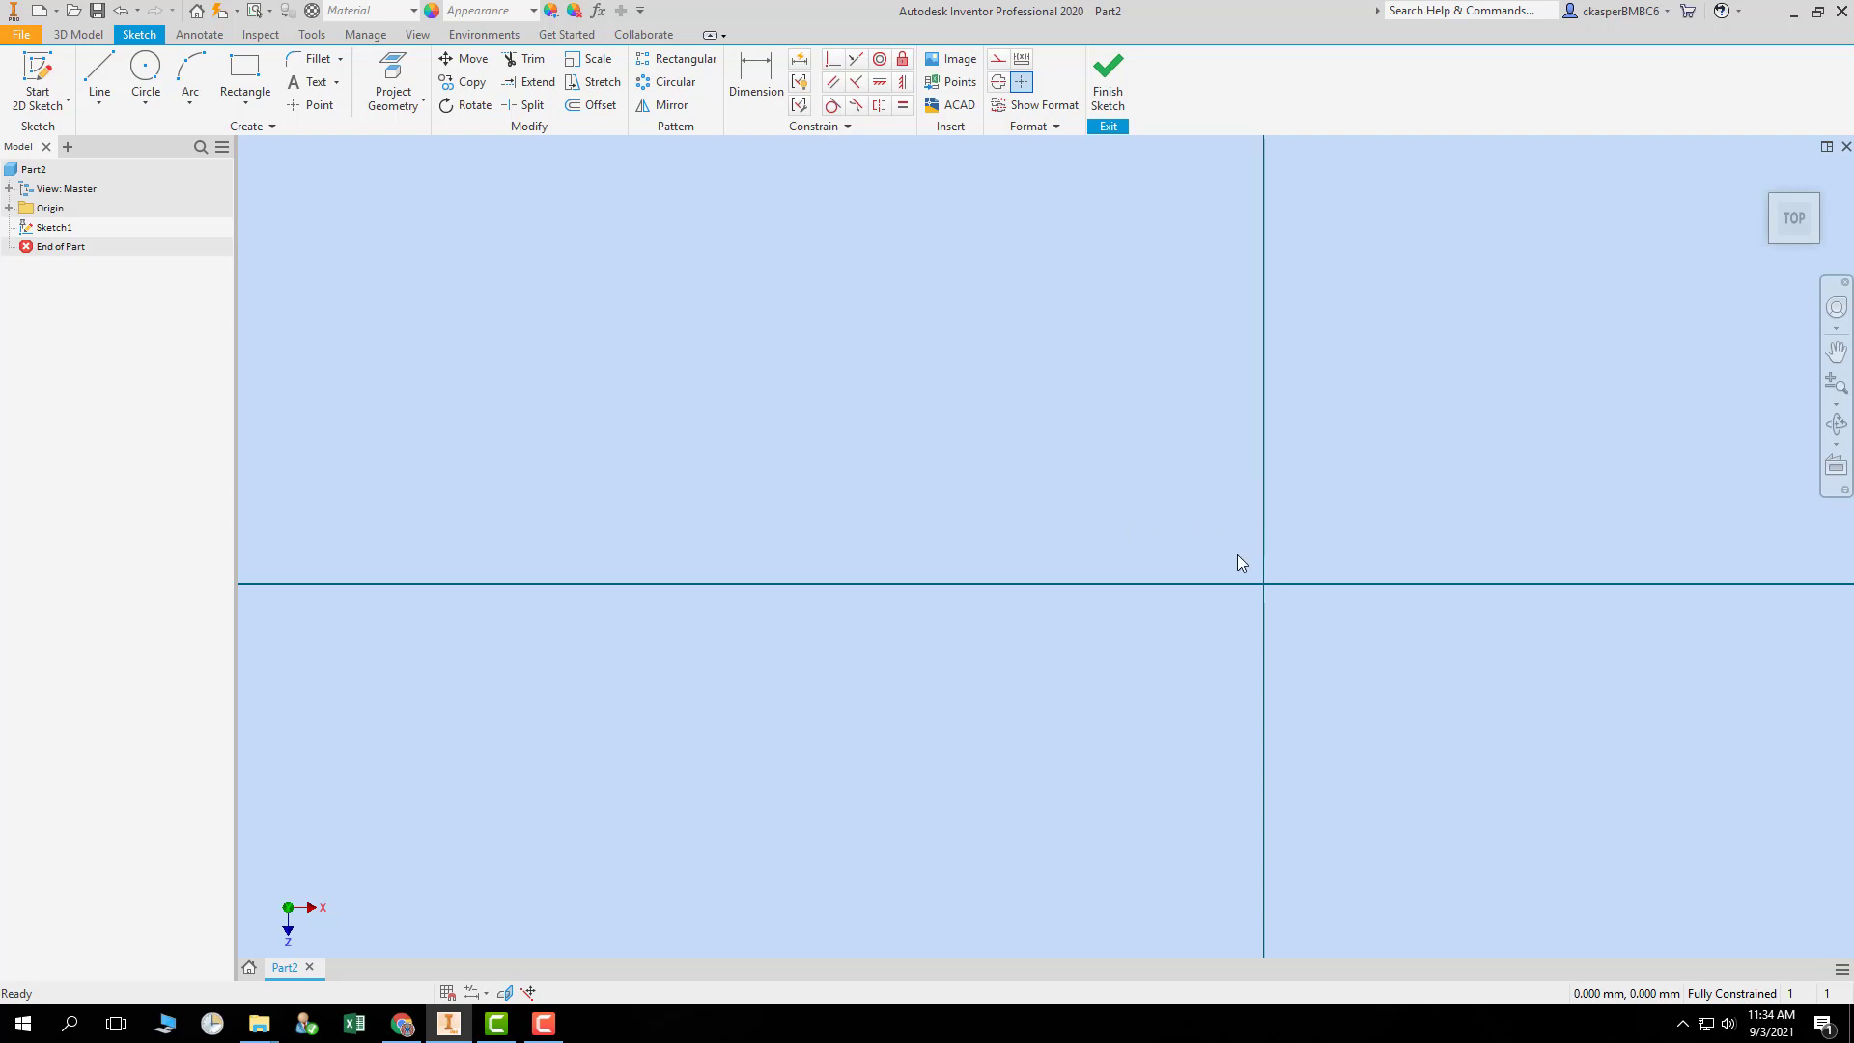
- Draw a five-point control vertex spline curving from the upper-left quadrant down to just left of the vertical axis, below the horizontal axis
{"action": "mouse_move", "coordinate": [1241, 563]}
{"action": "middle_mouse_down"}
{"action": "mouse_move", "coordinate": [959, 525]}
{"action": "mouse_move", "coordinate": [886, 493]}
{"action": "mouse_move", "coordinate": [947, 483]}
{"action": "middle_mouse_up"}
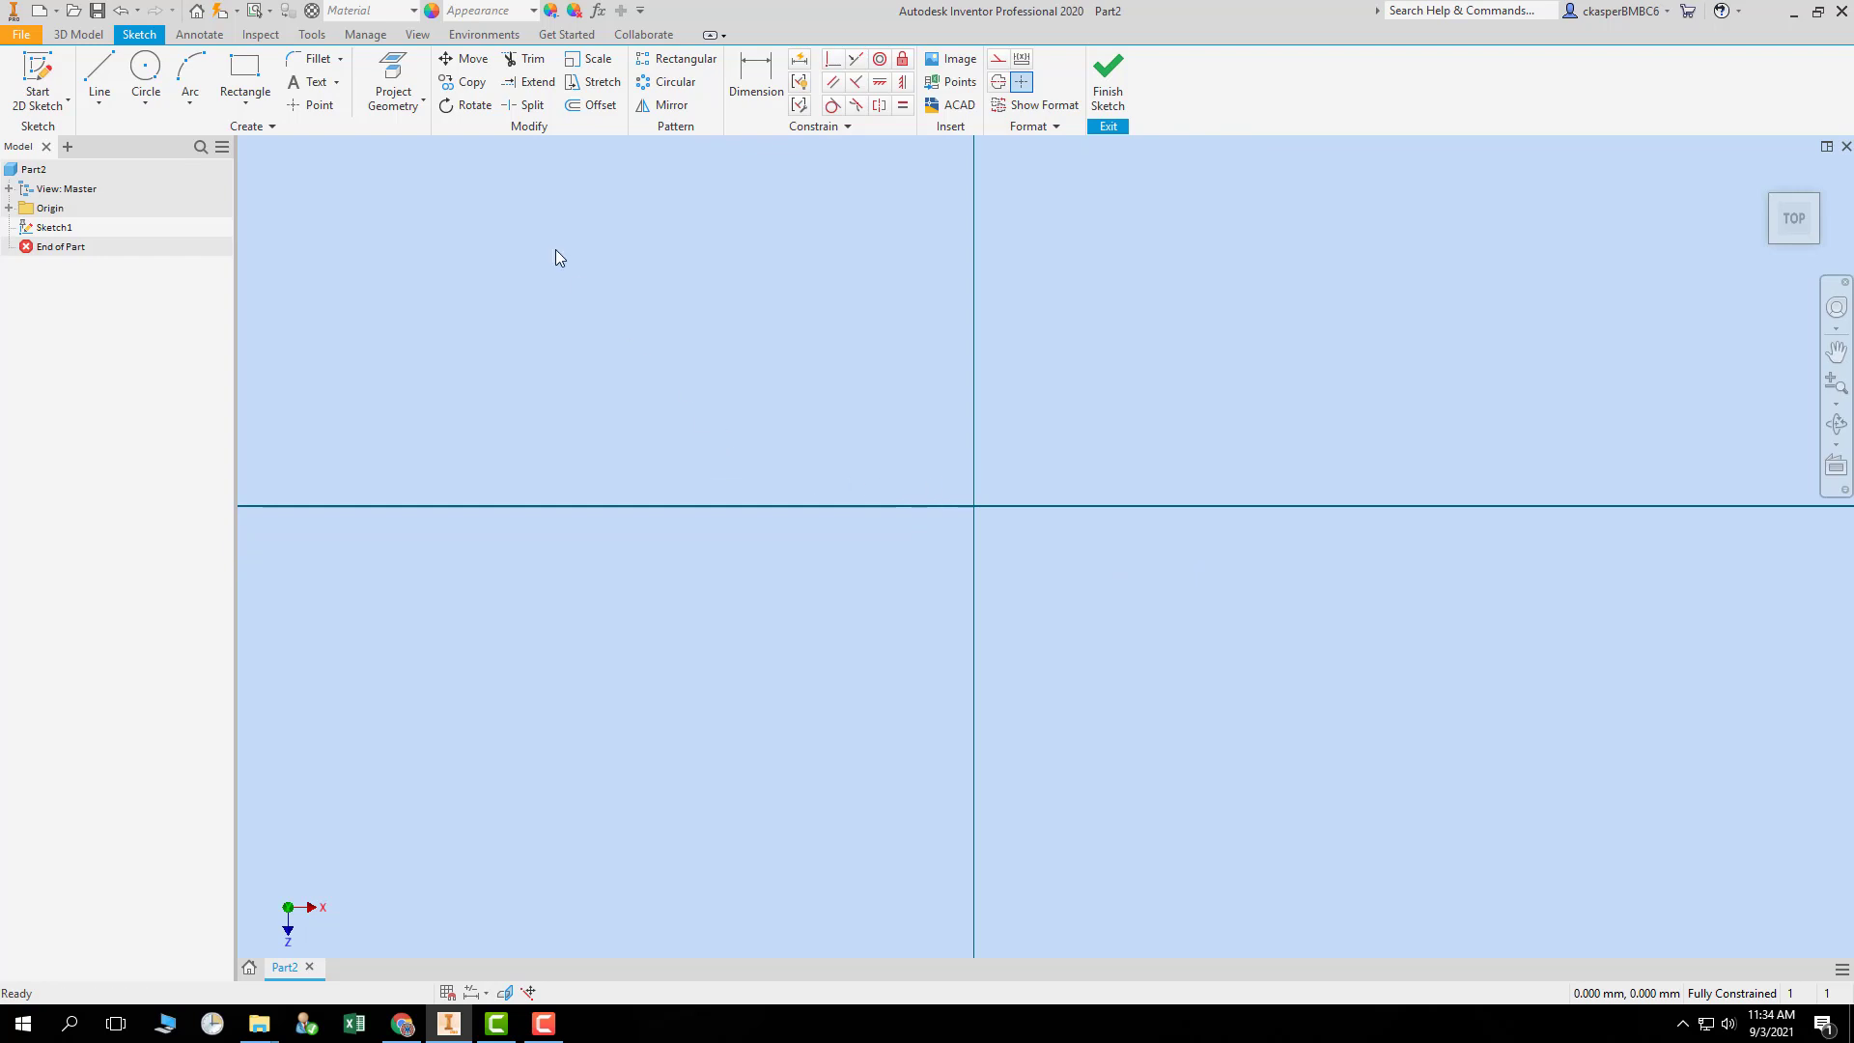
{"action": "left_click", "coordinate": [99, 102]}
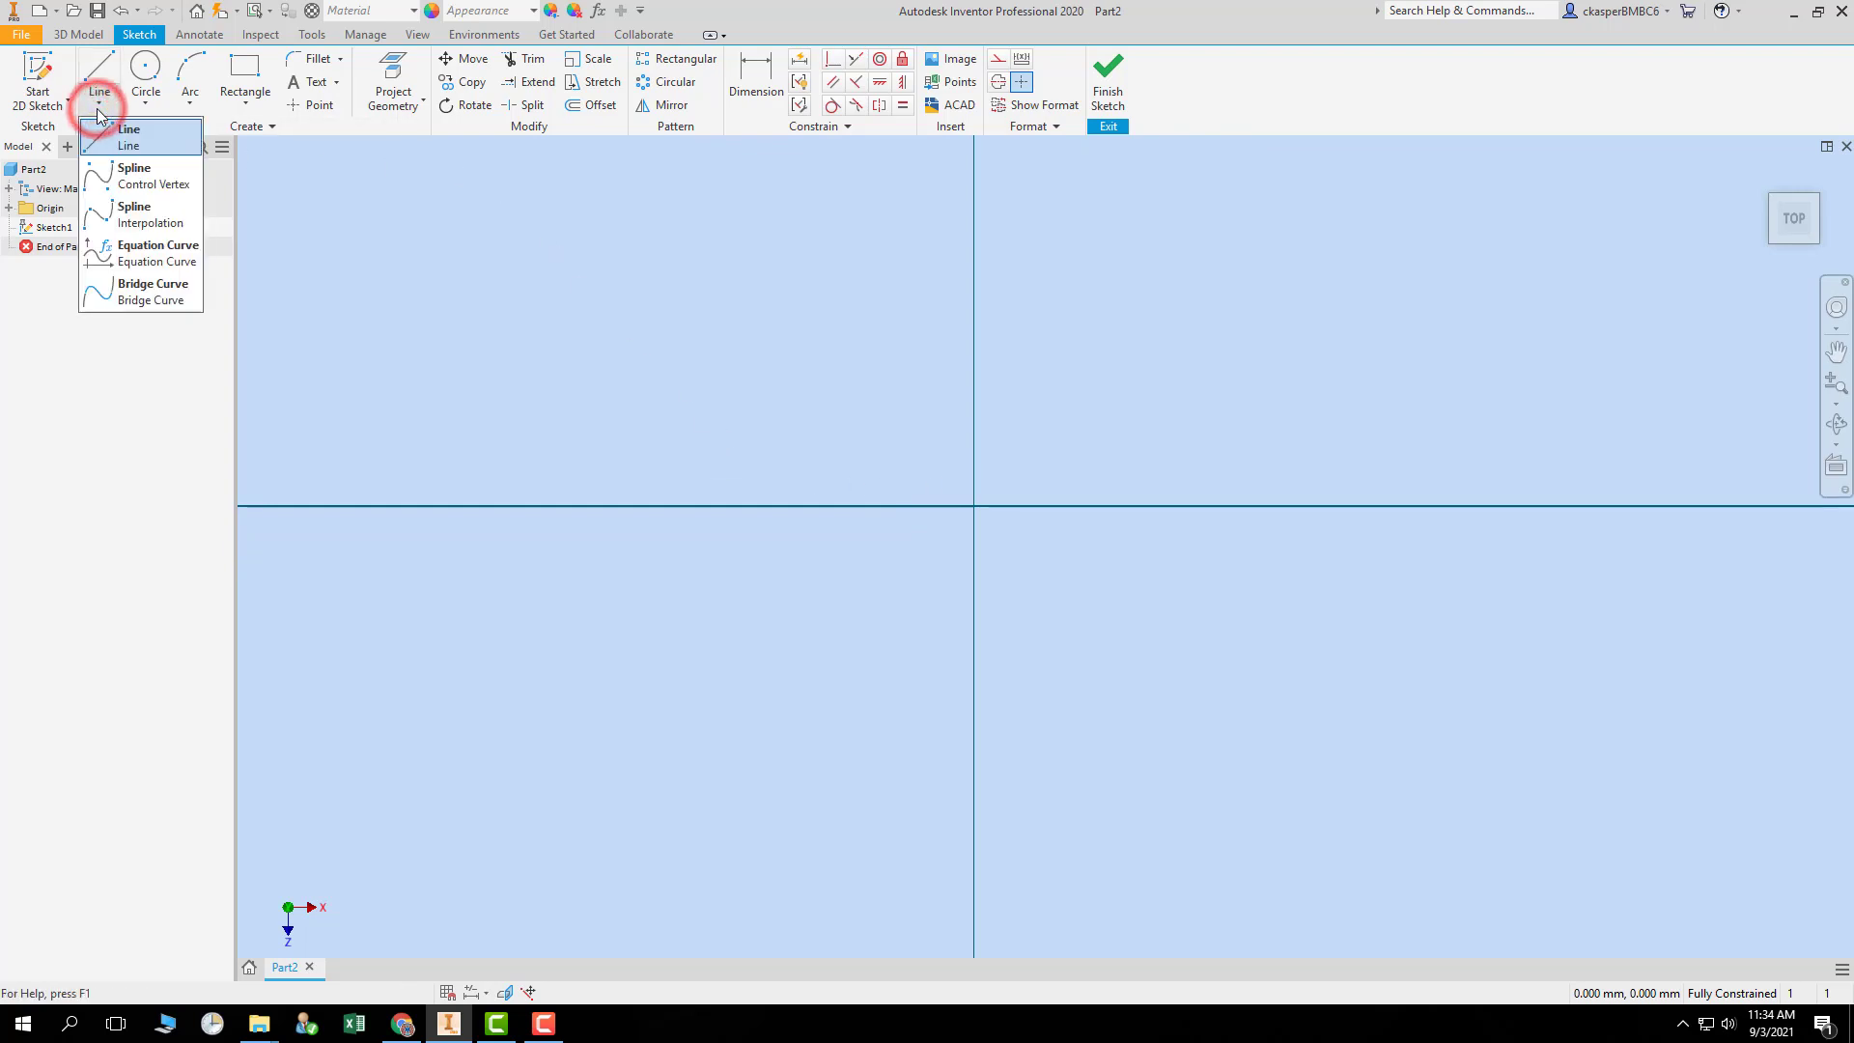
{"action": "left_click", "coordinate": [102, 102]}
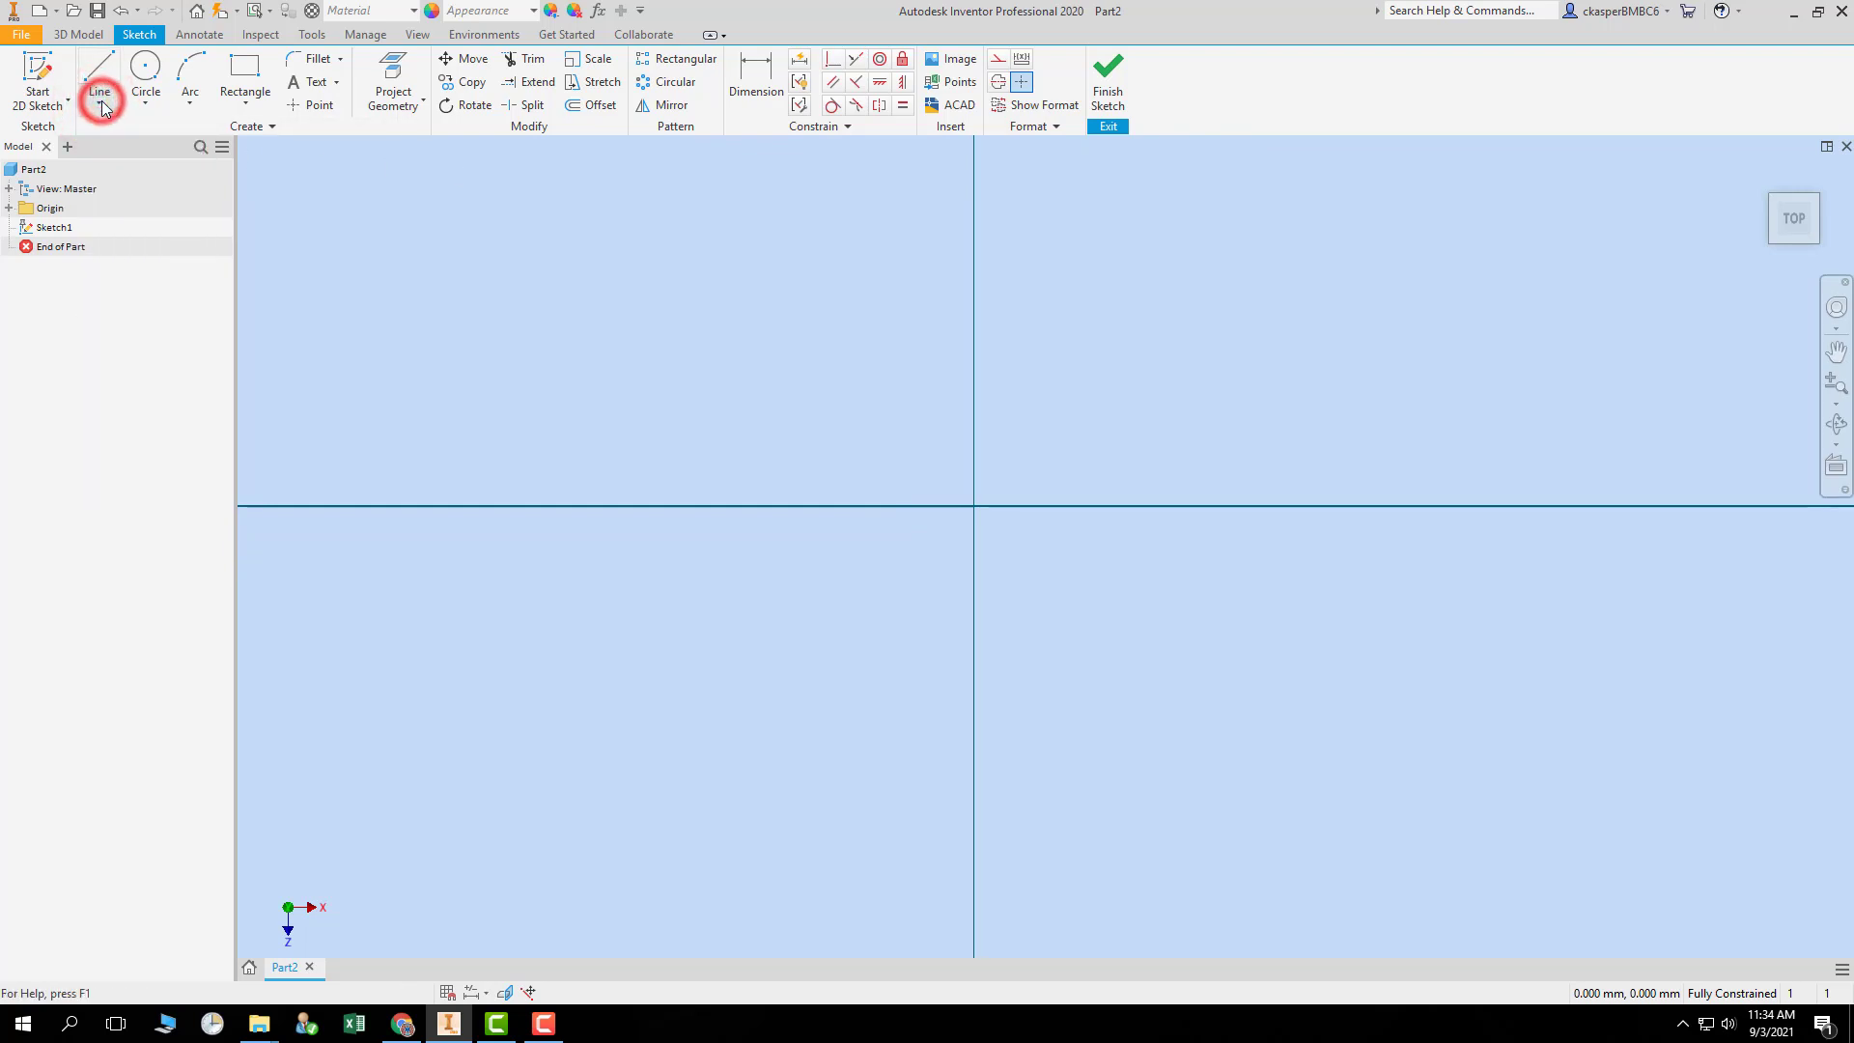
{"action": "left_click", "coordinate": [98, 102]}
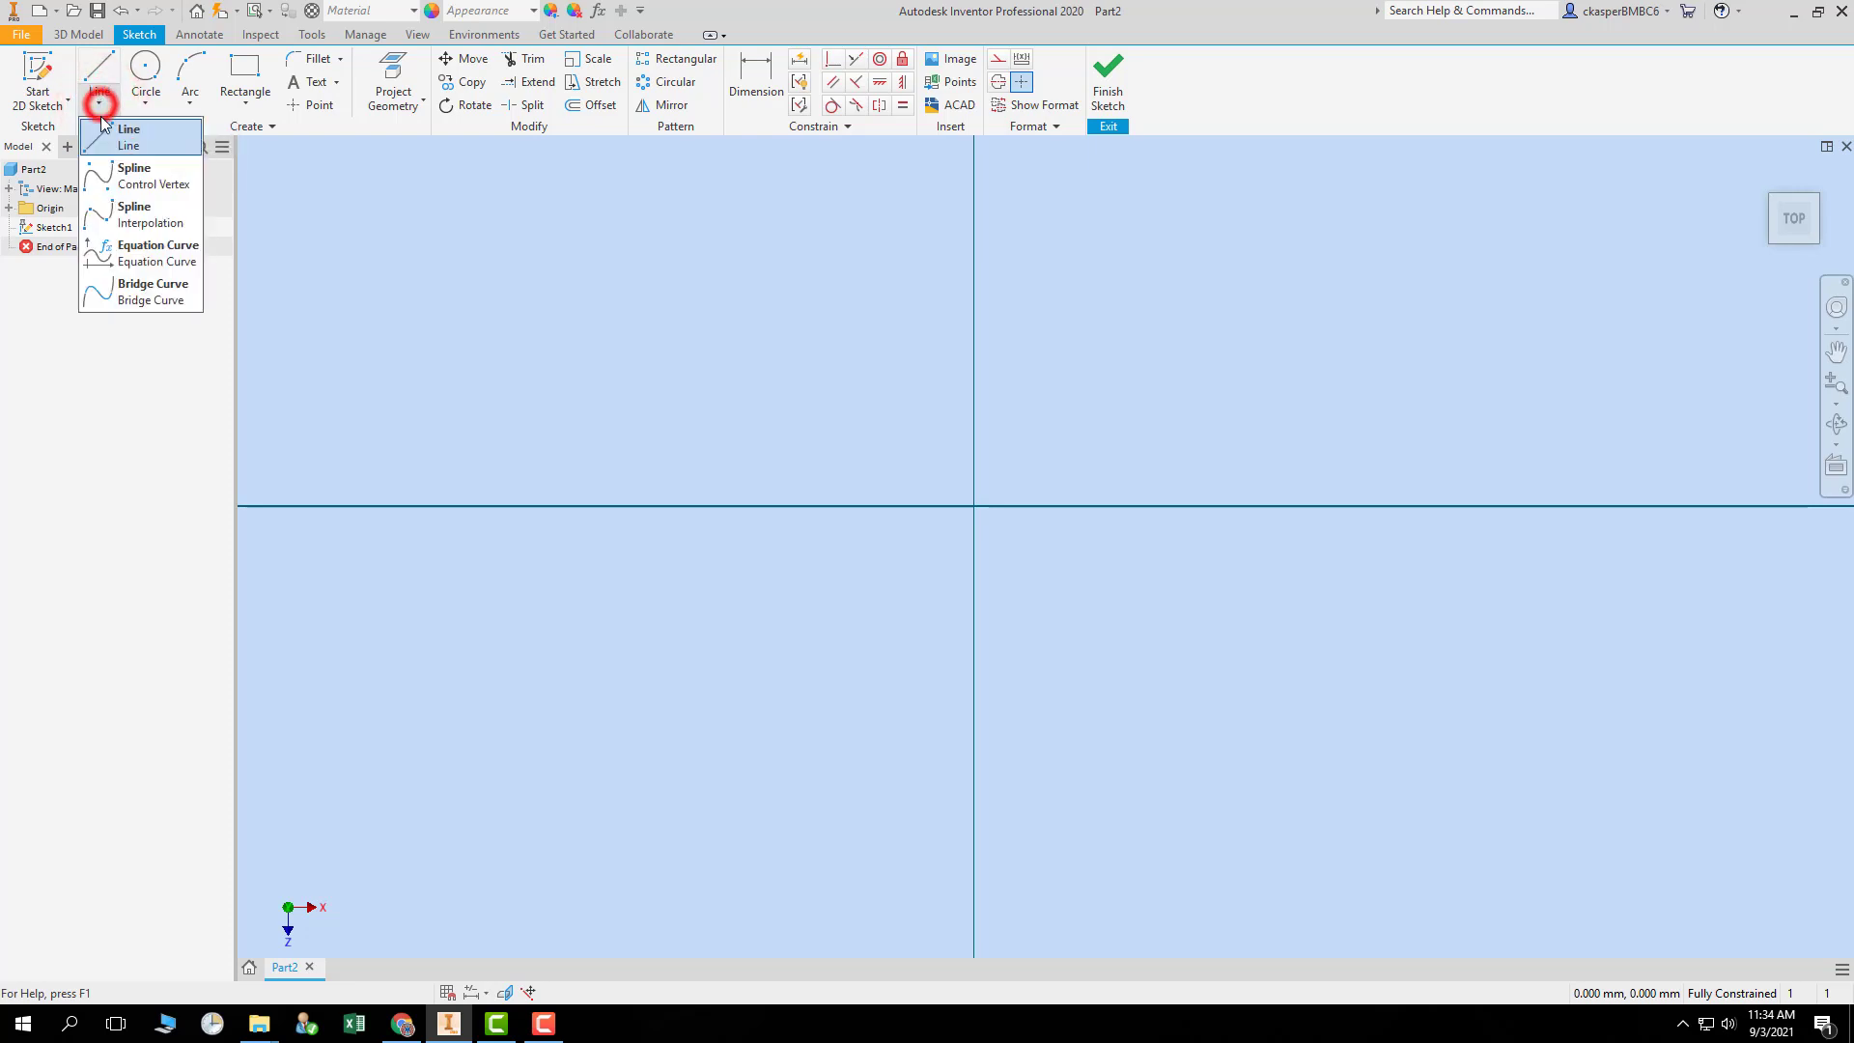
{"action": "left_click", "coordinate": [150, 184]}
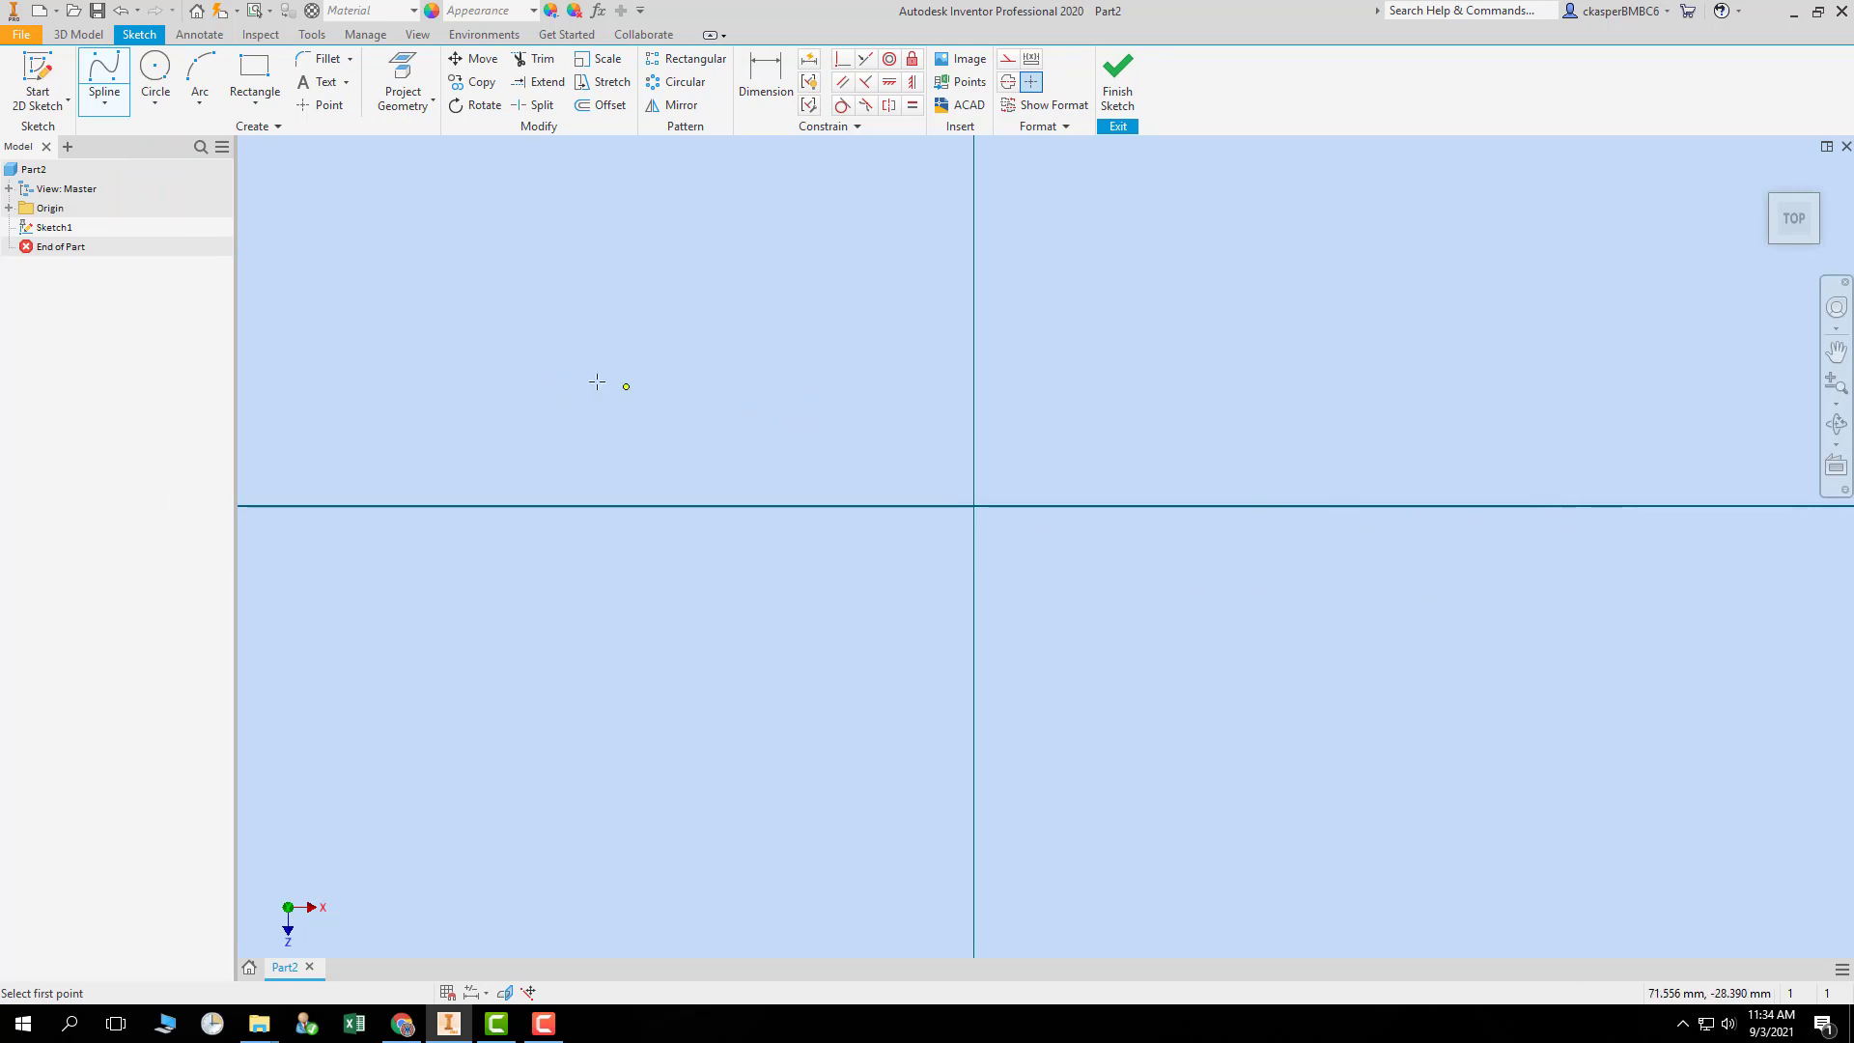
{"action": "left_click", "coordinate": [497, 347]}
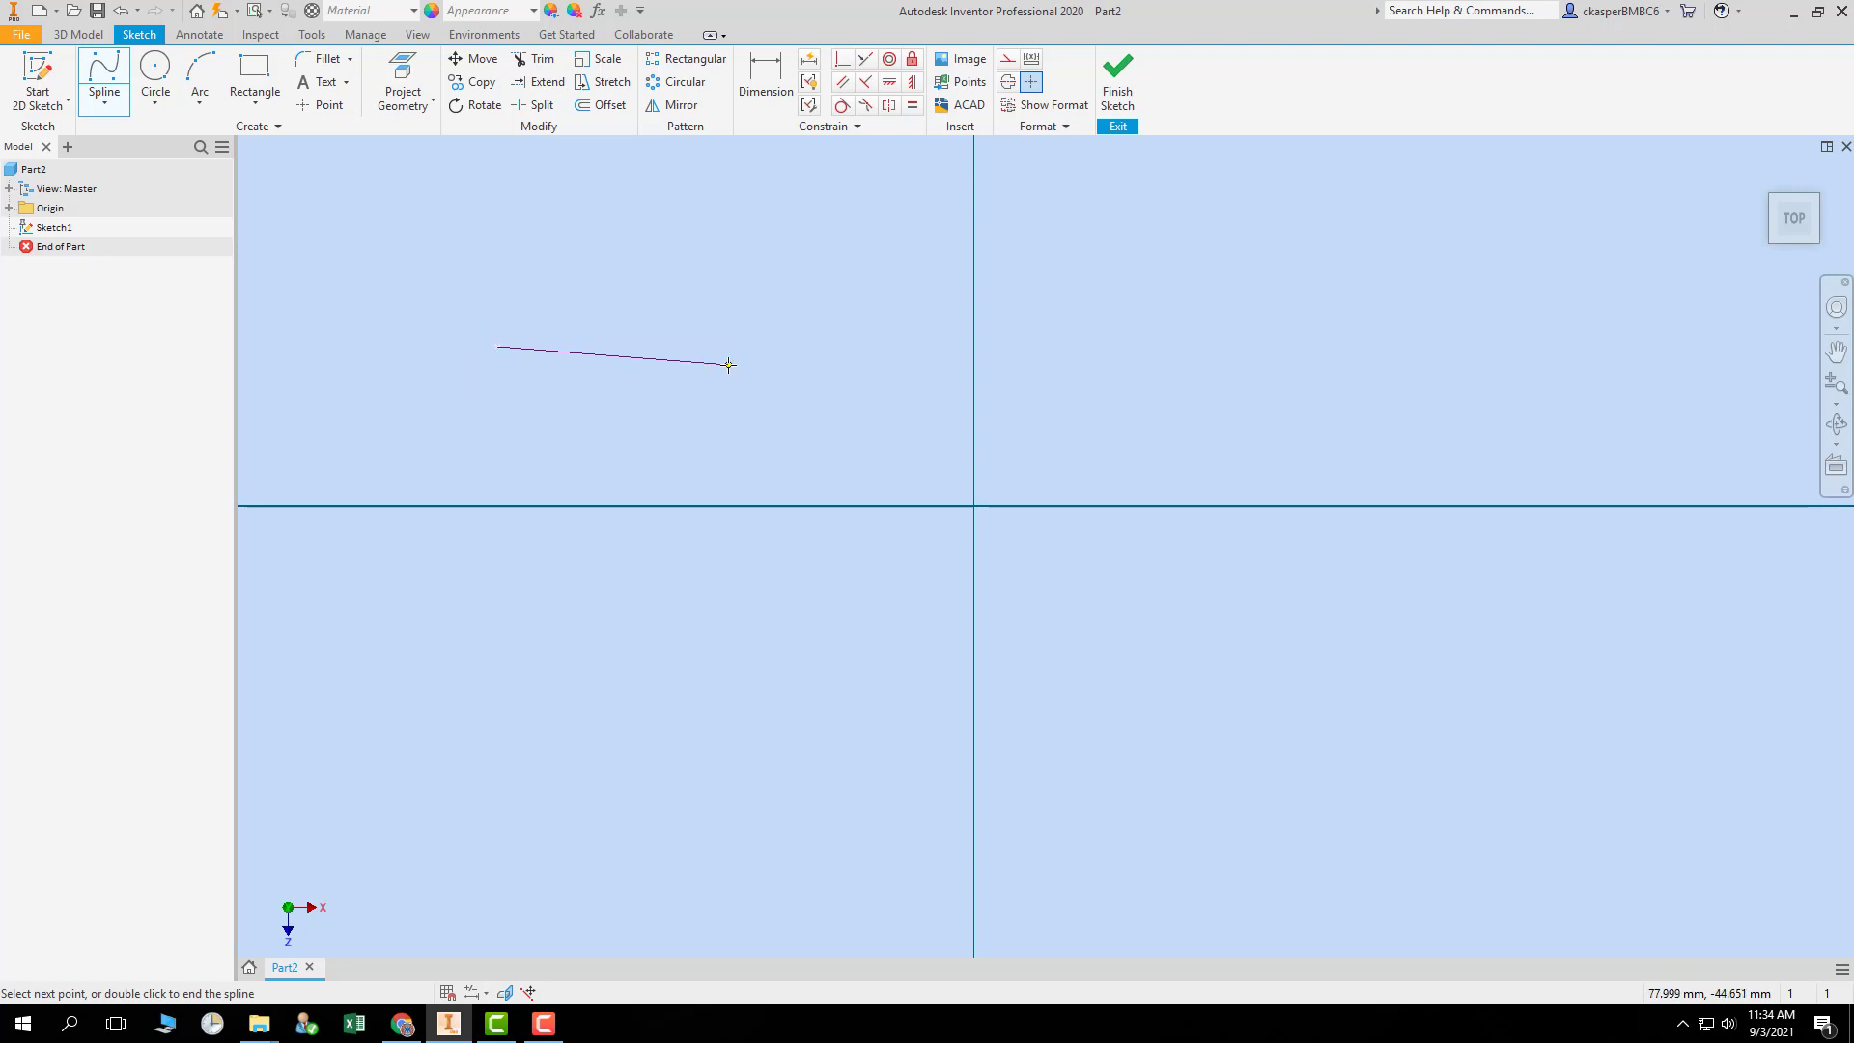
{"action": "left_click", "coordinate": [728, 365]}
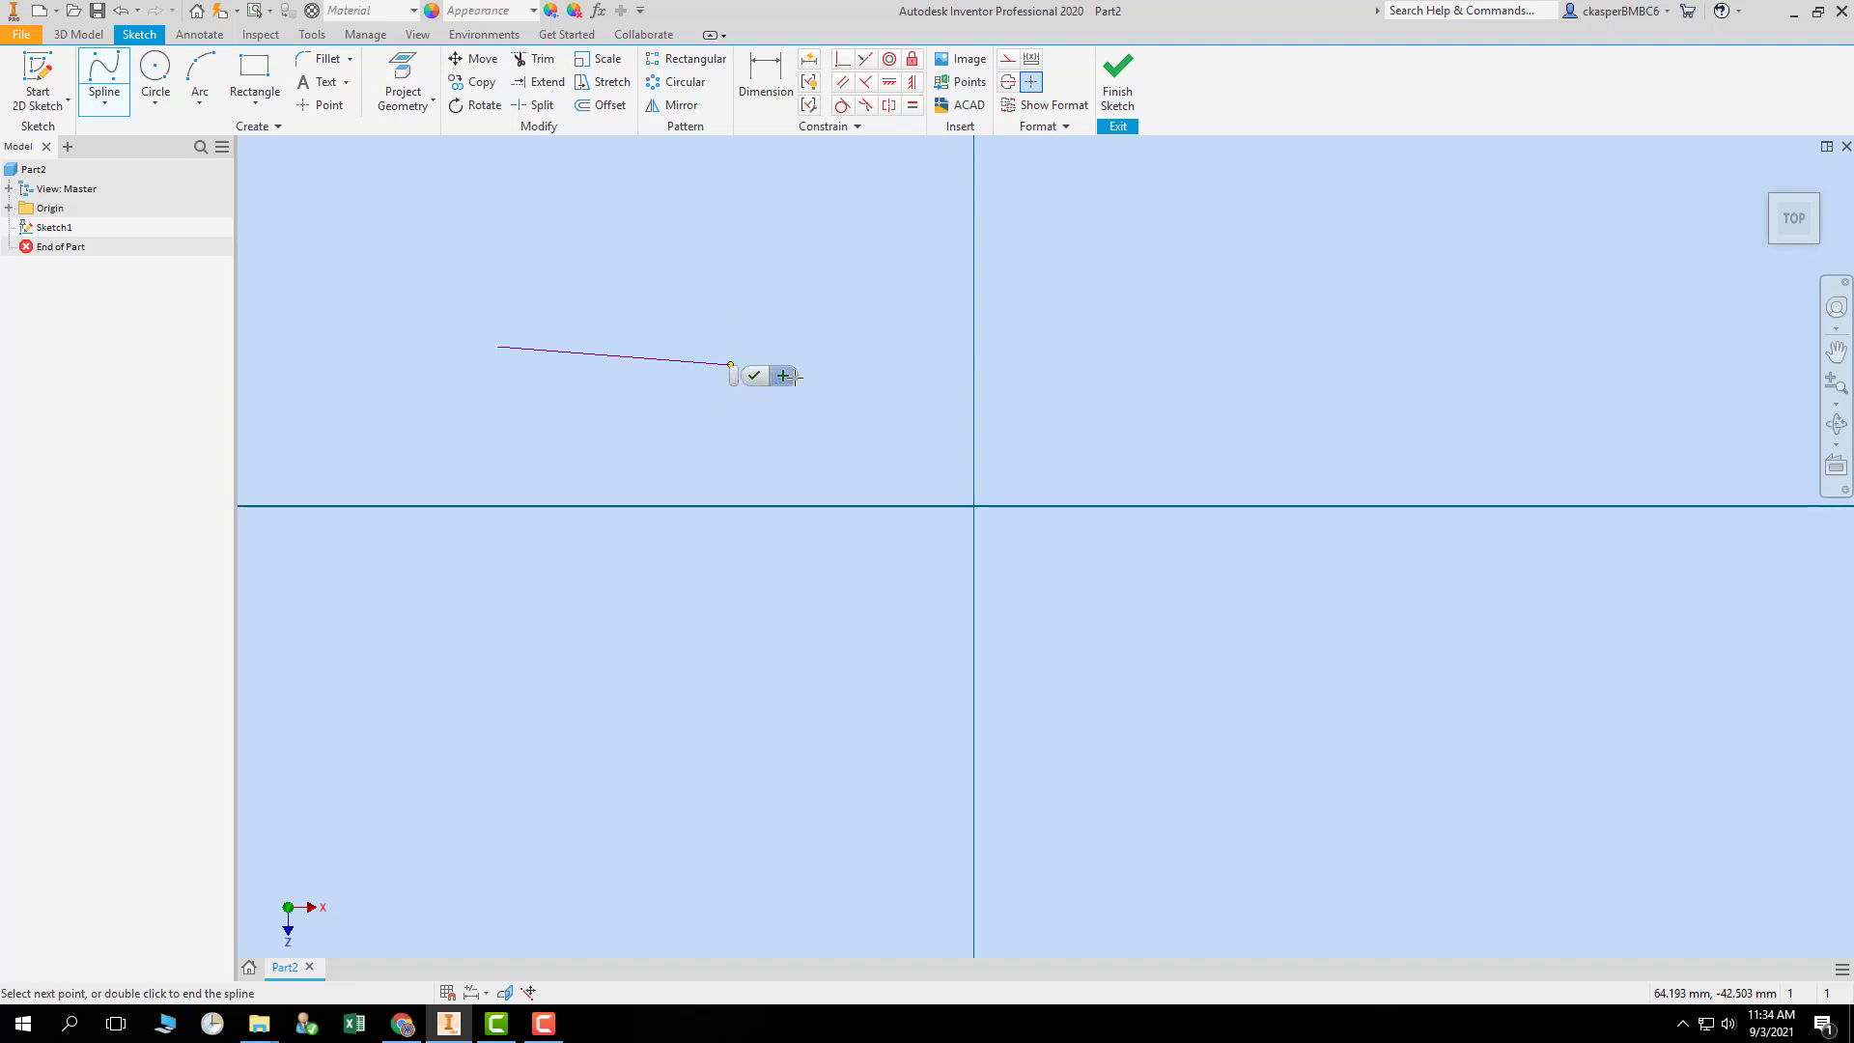
{"action": "left_click", "coordinate": [866, 467]}
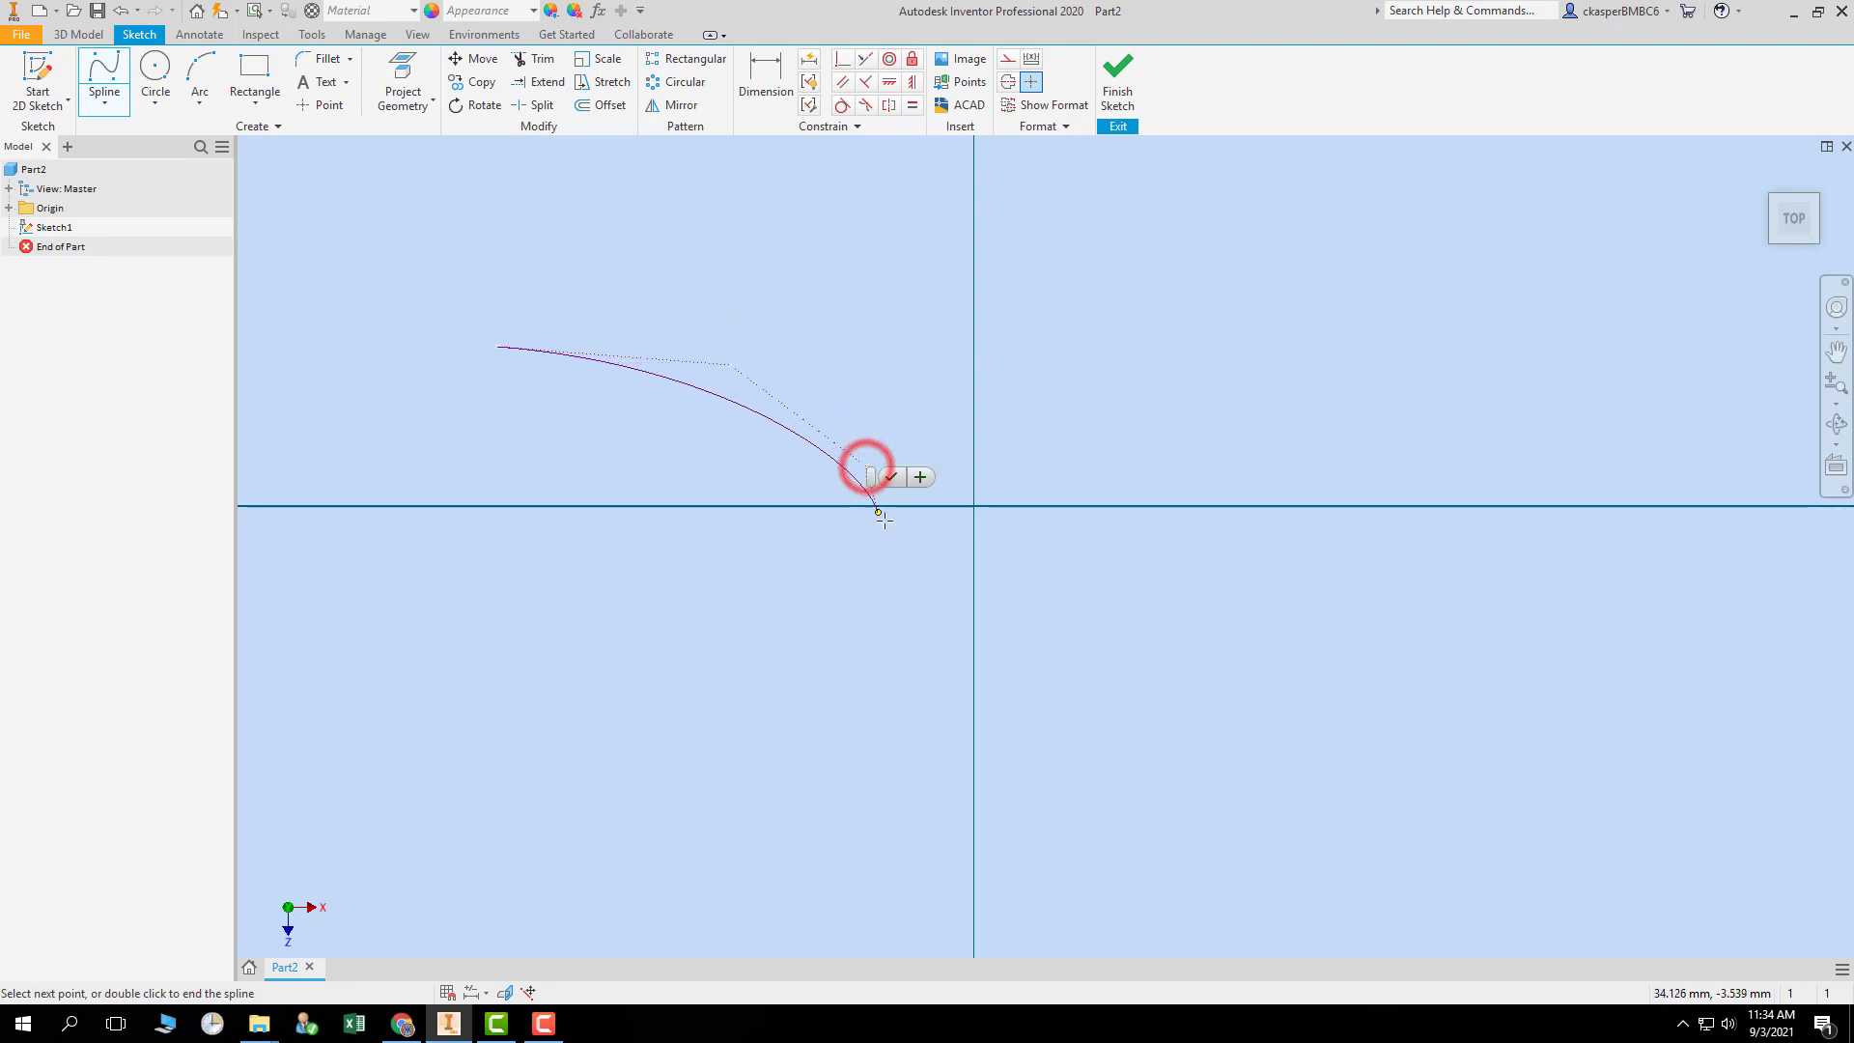
{"action": "left_click", "coordinate": [927, 582]}
{"action": "left_click", "coordinate": [964, 629]}
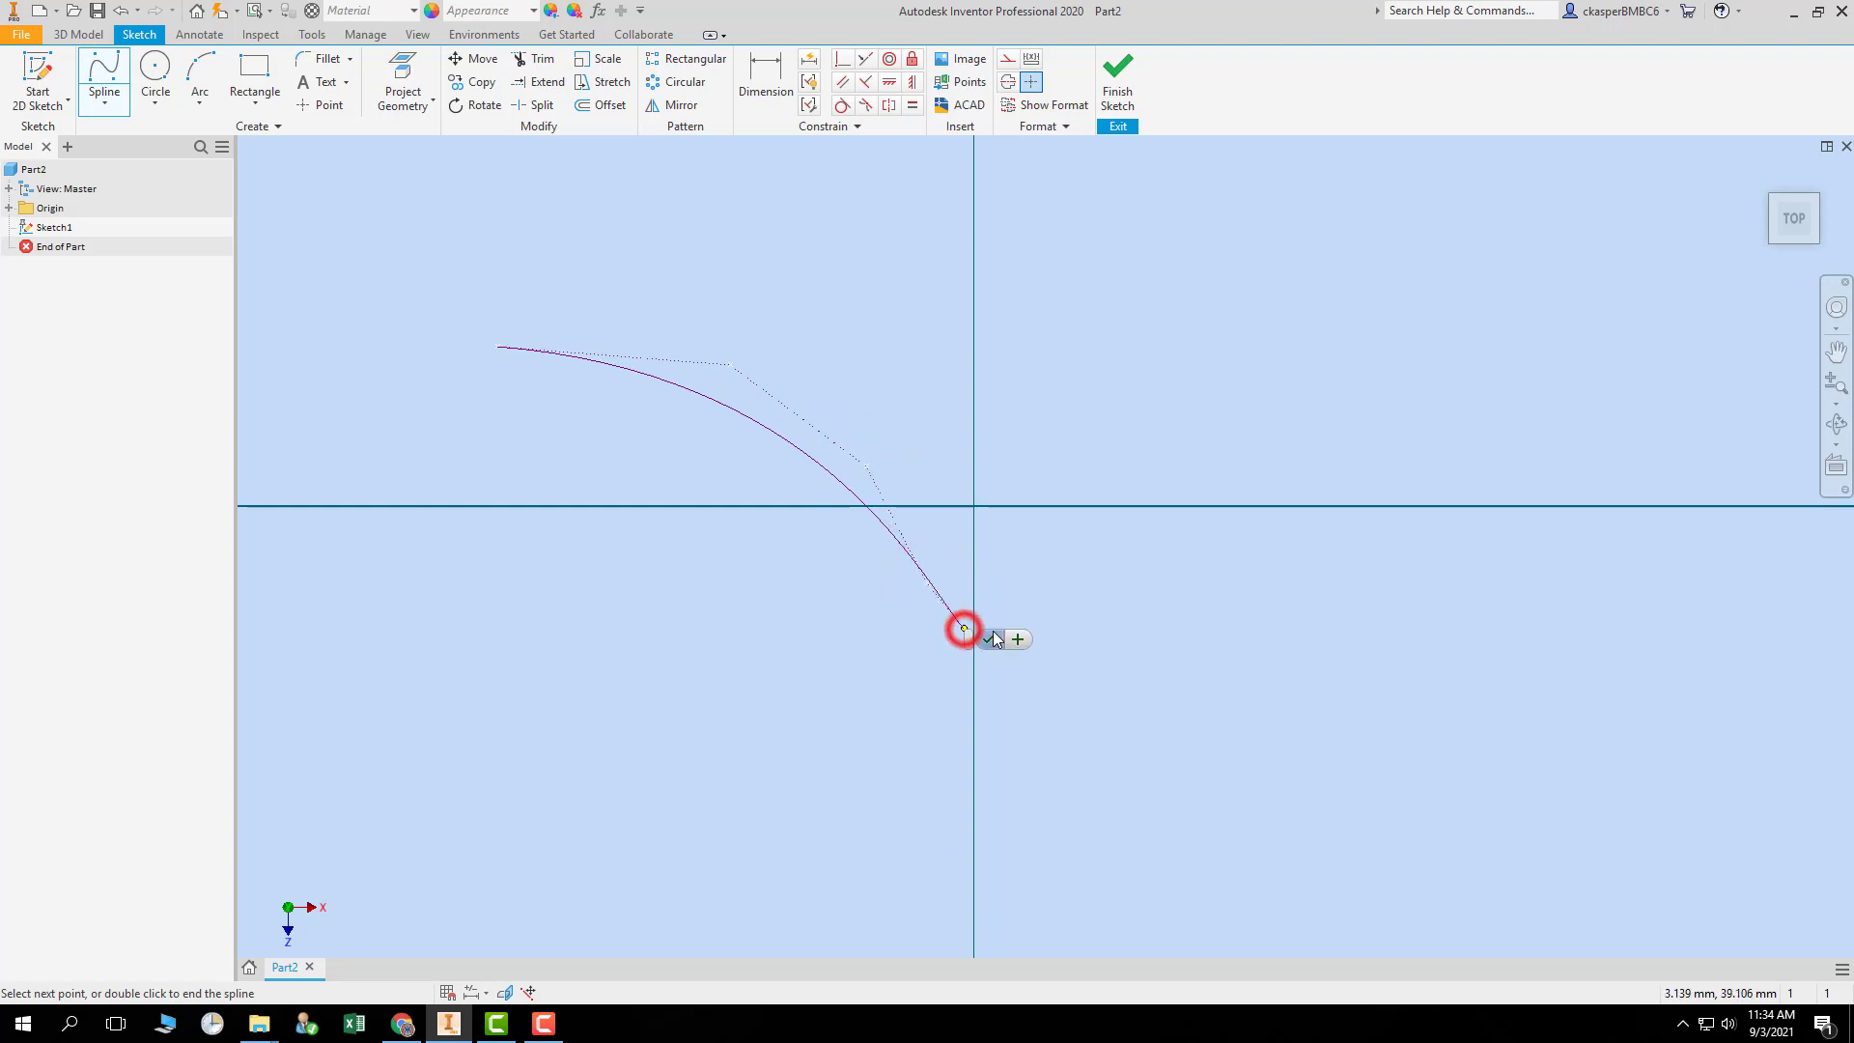
{"action": "left_click", "coordinate": [1018, 633]}
{"action": "left_click", "coordinate": [1079, 619]}
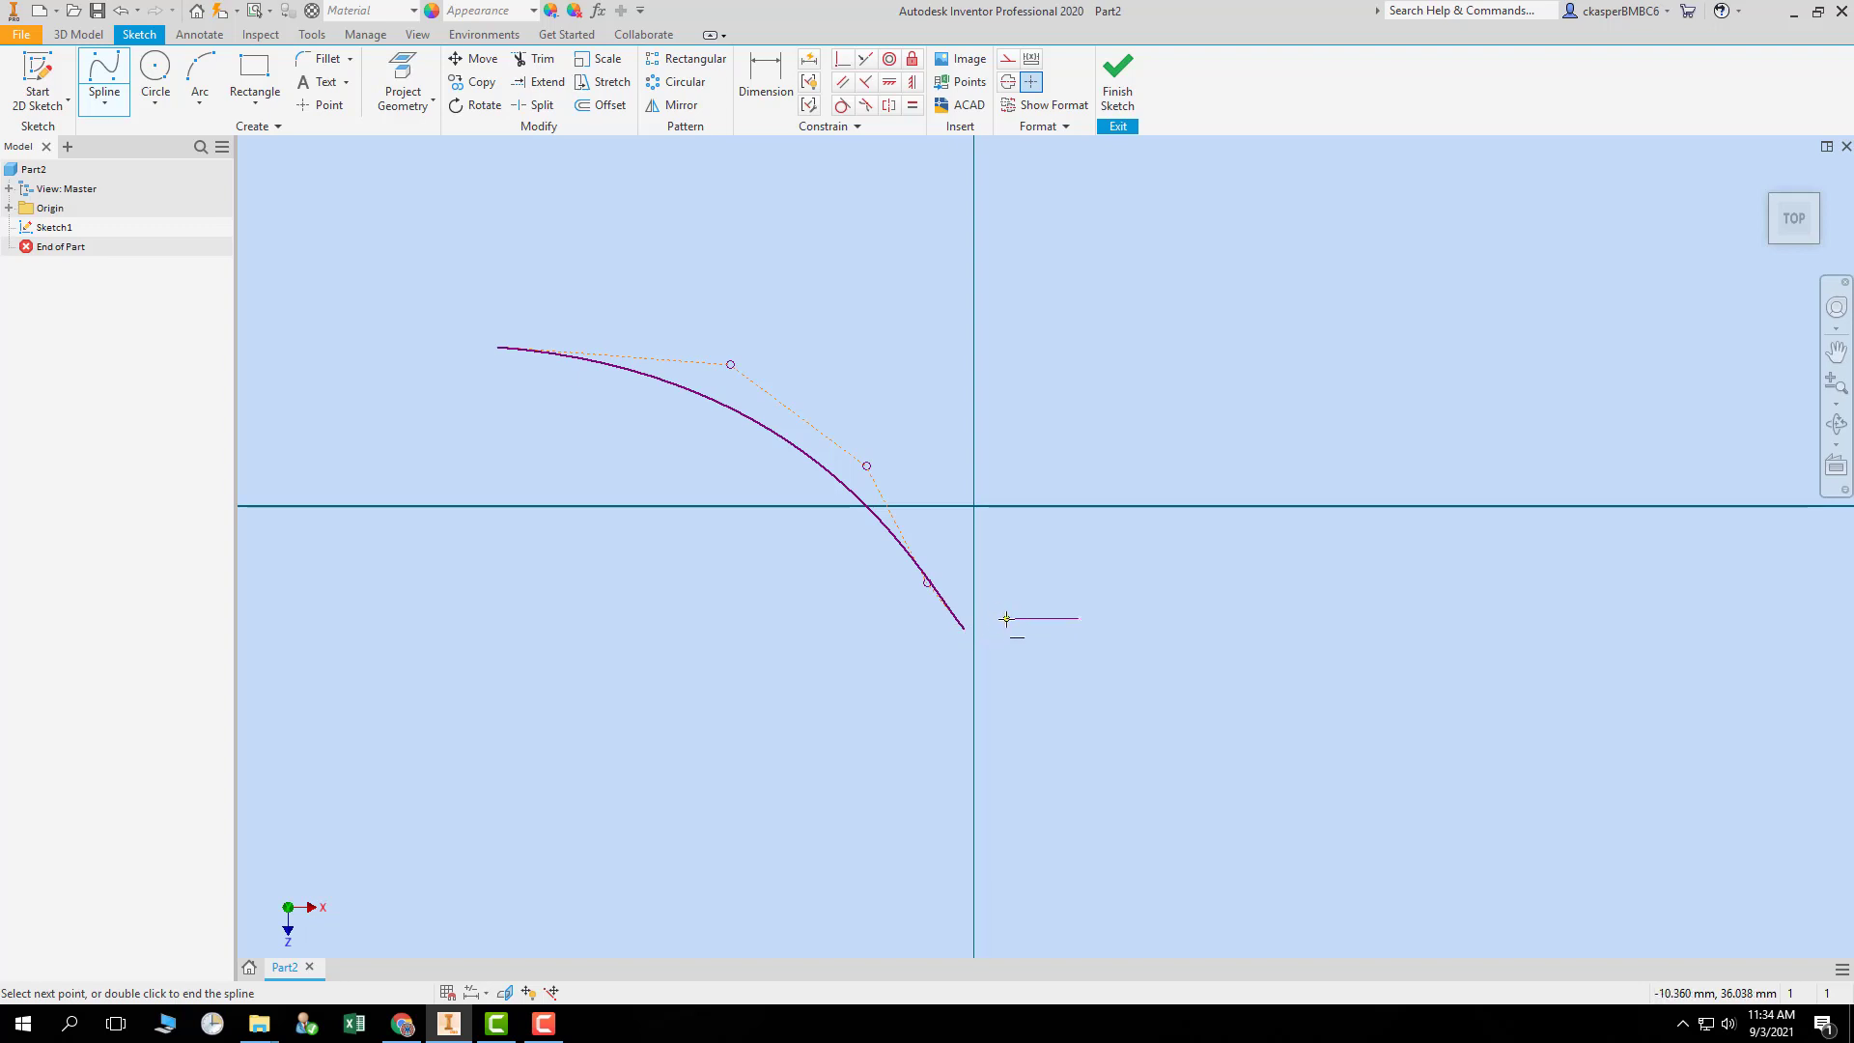
{"action": "key", "text": "Escape"}
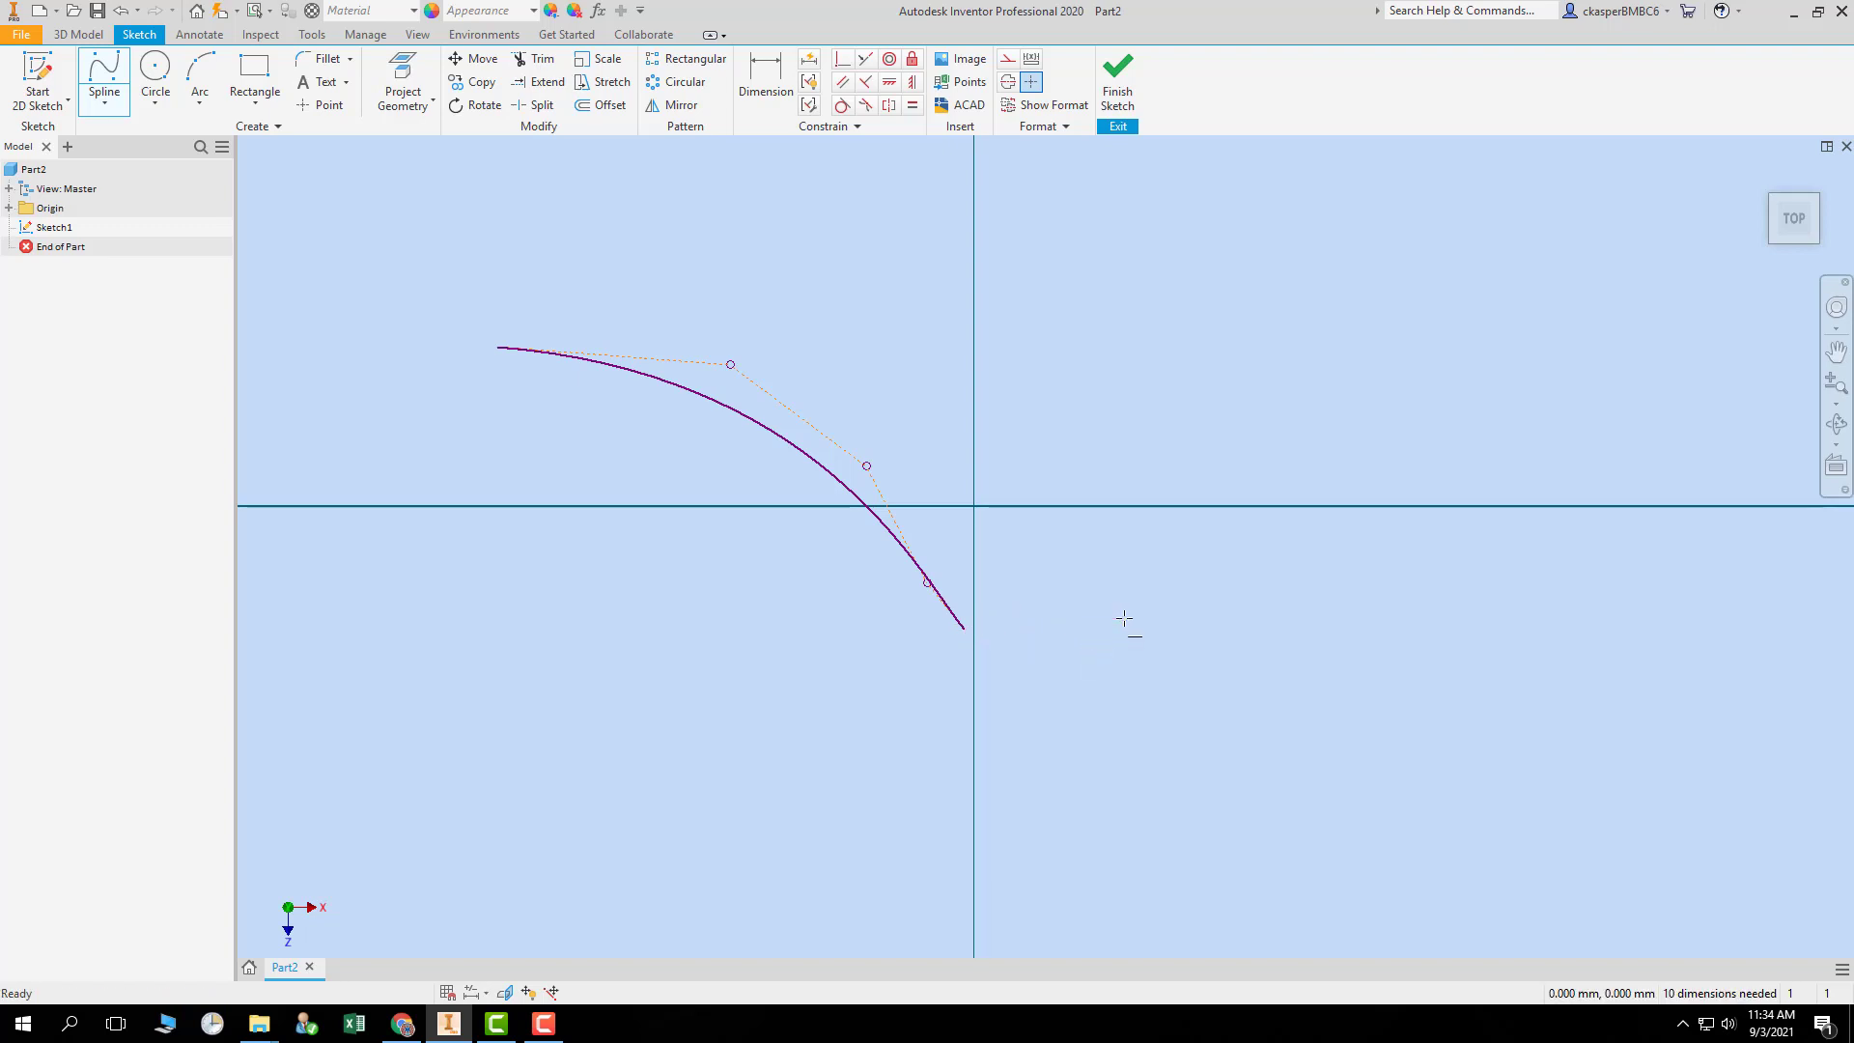
- Delete the control vertex spline from the sketch using a window selection
{"action": "left_click_drag", "start_coordinate": [460, 280], "coordinate": [1141, 749]}
{"action": "key", "text": "Delete"}
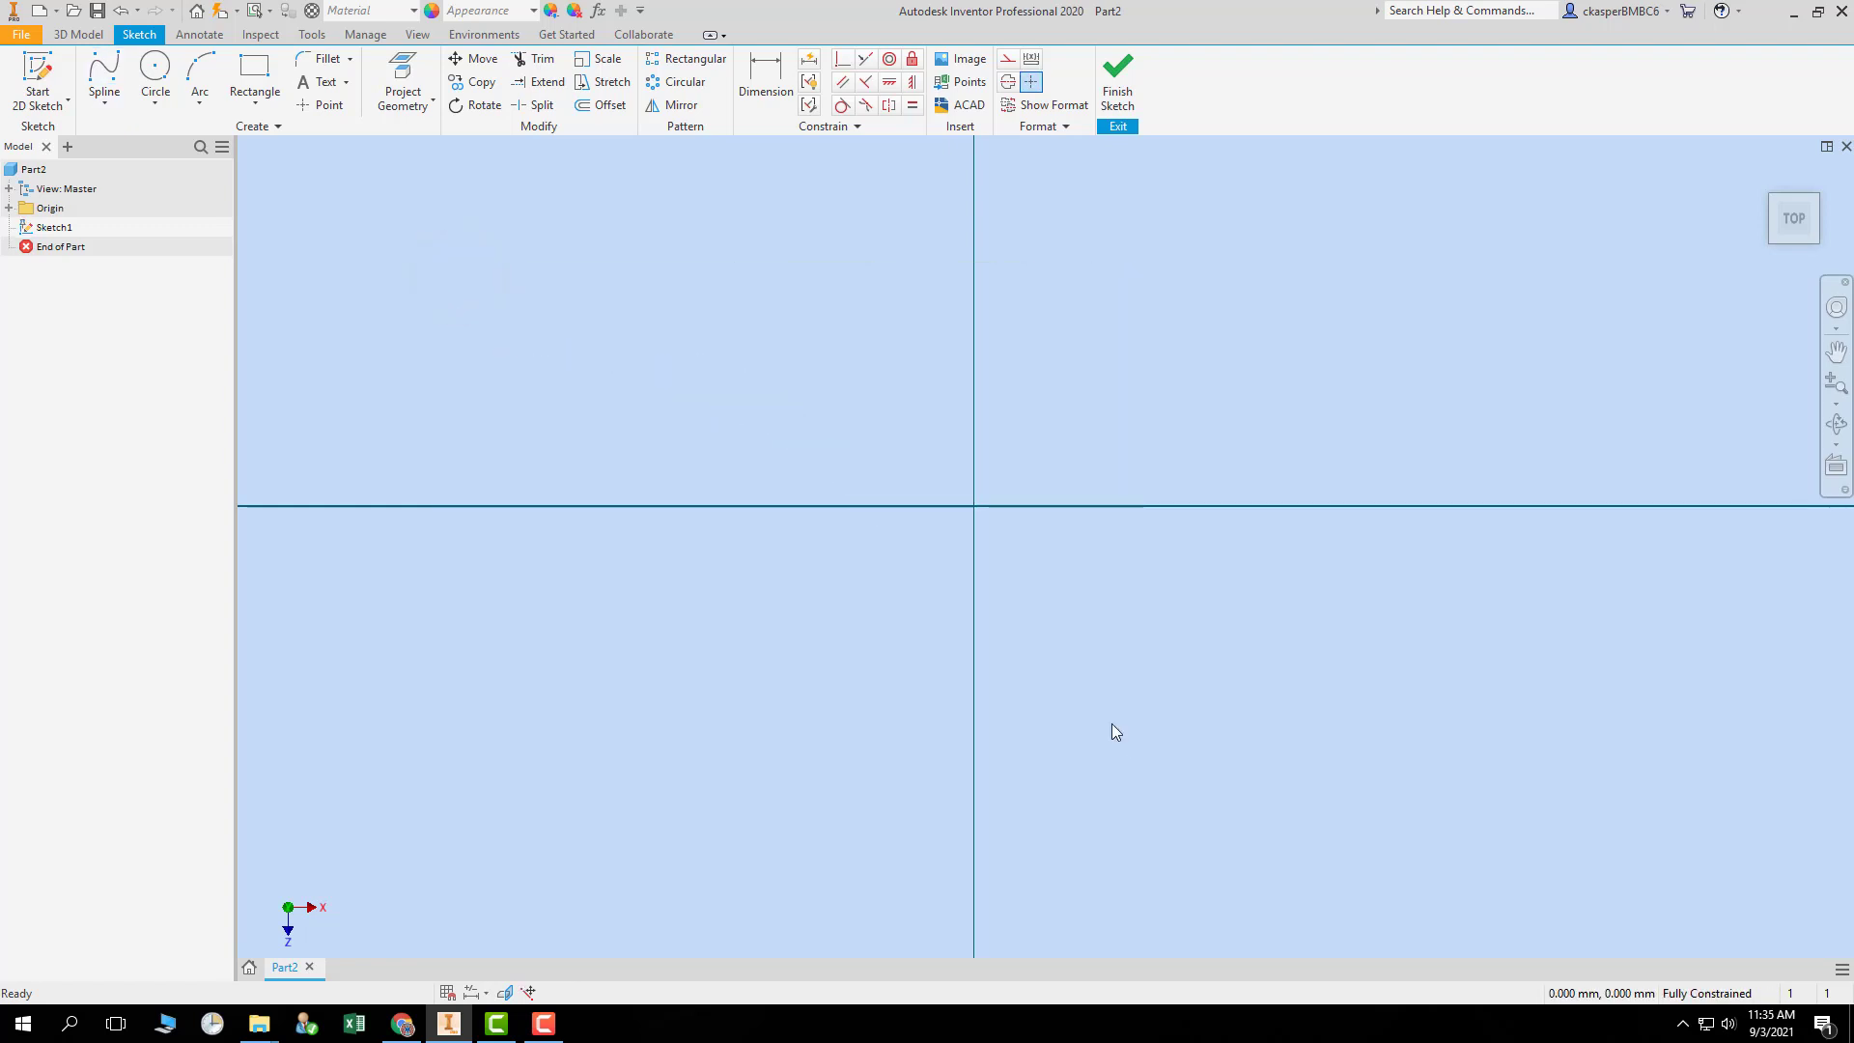
- Draw a 14-point control vertex spline from the upper-left quadrant, through a valley at the vertical axis and over a crest, down into the lower-right quadrant
{"action": "left_click", "coordinate": [104, 72]}
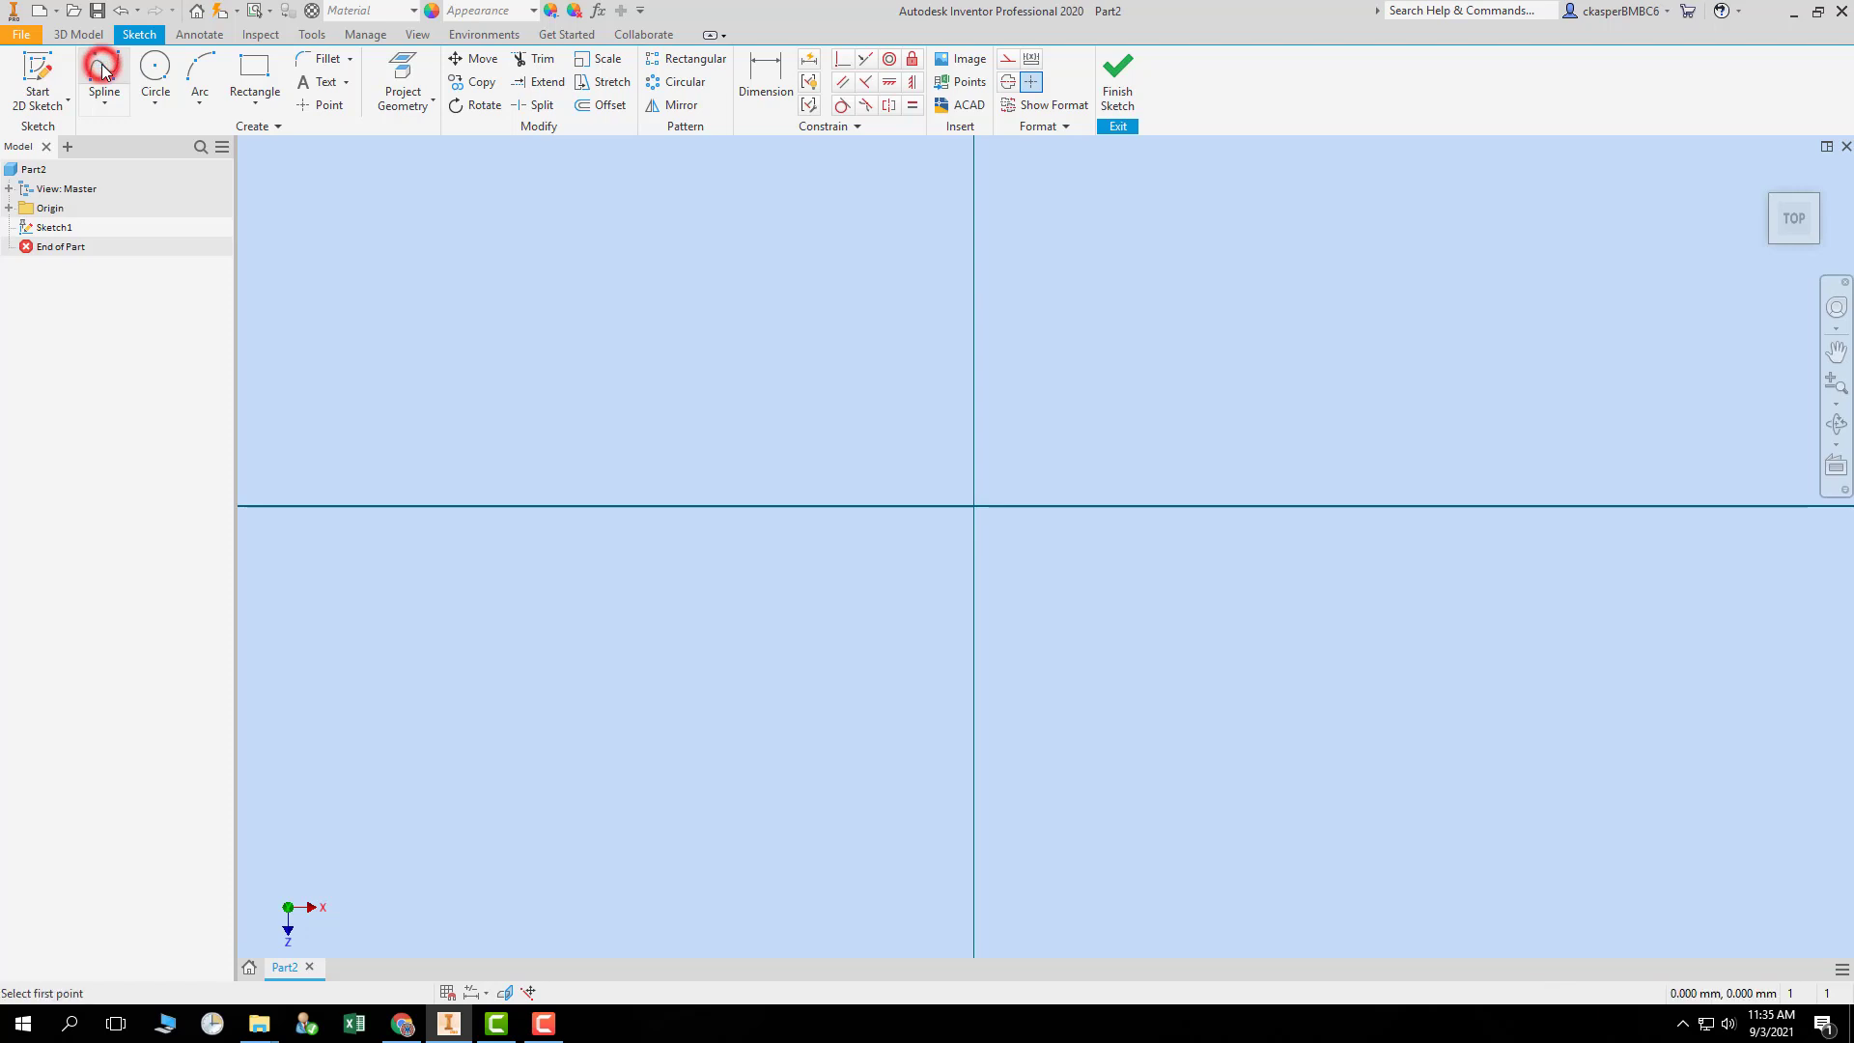
{"action": "left_click", "coordinate": [485, 381]}
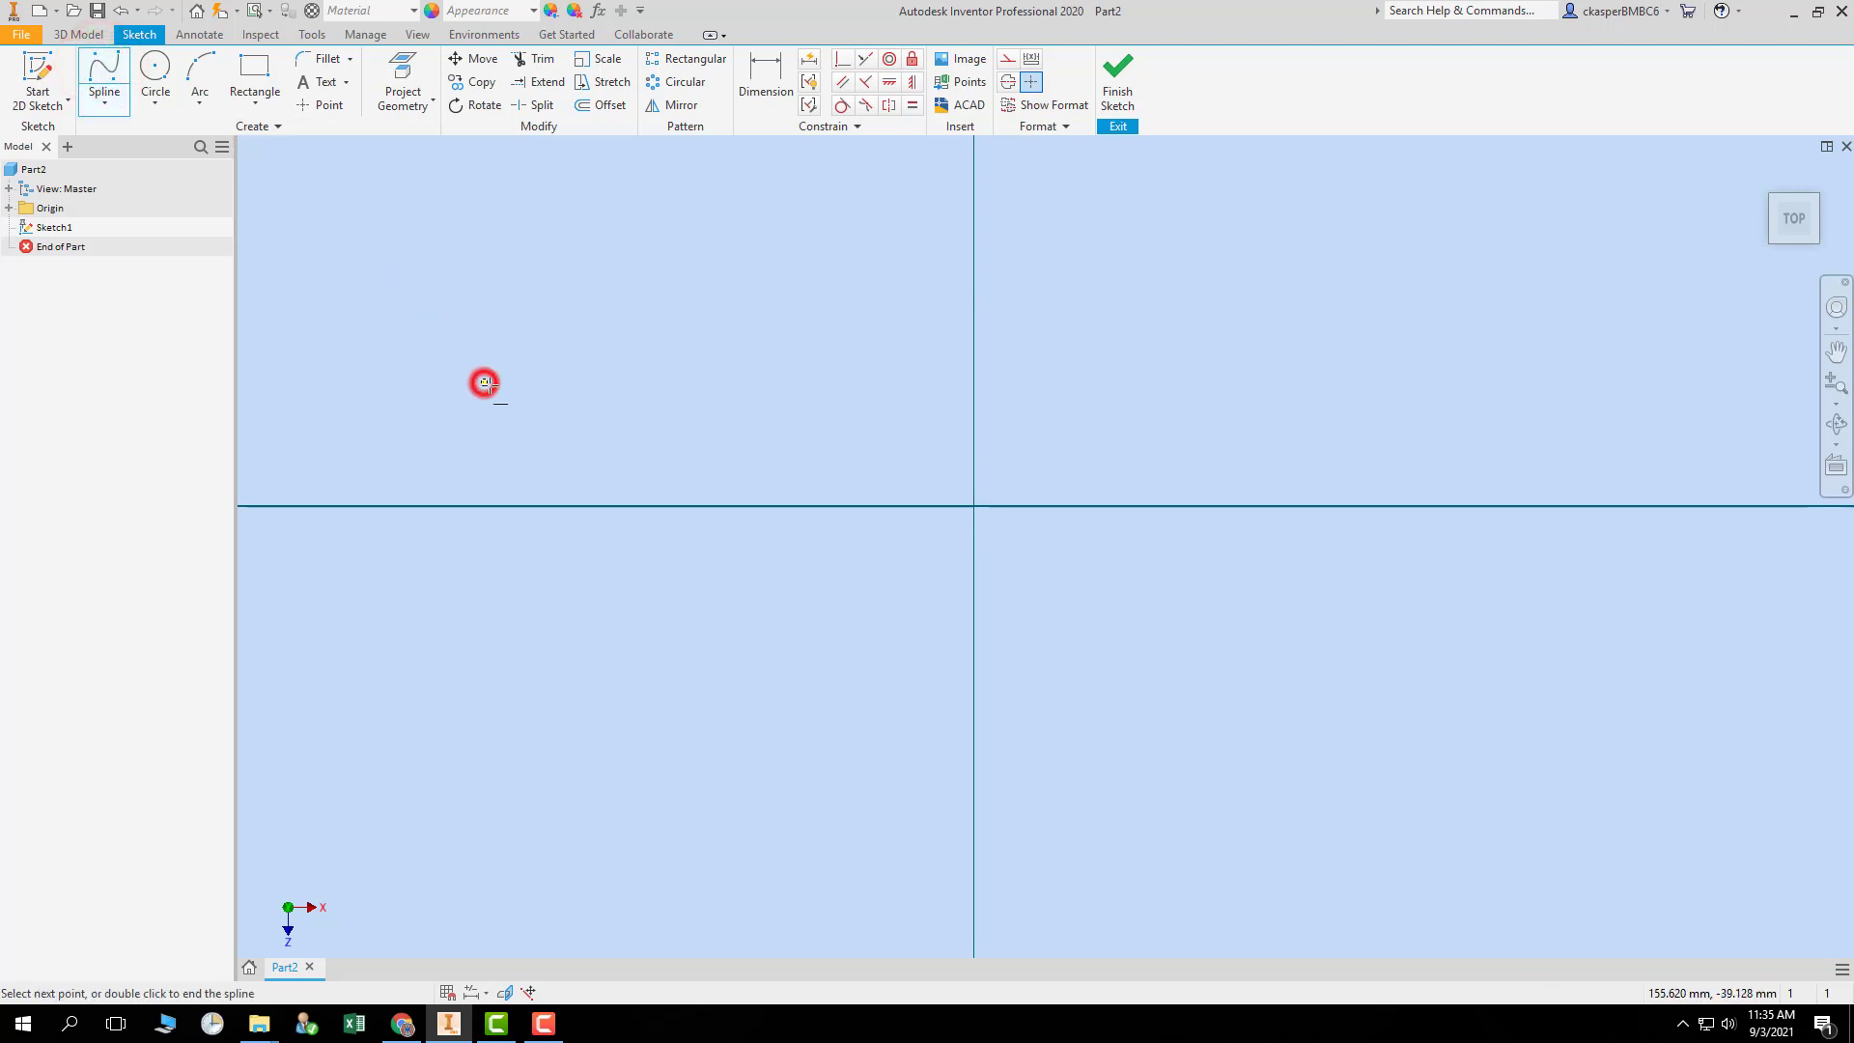
{"action": "left_click", "coordinate": [792, 403]}
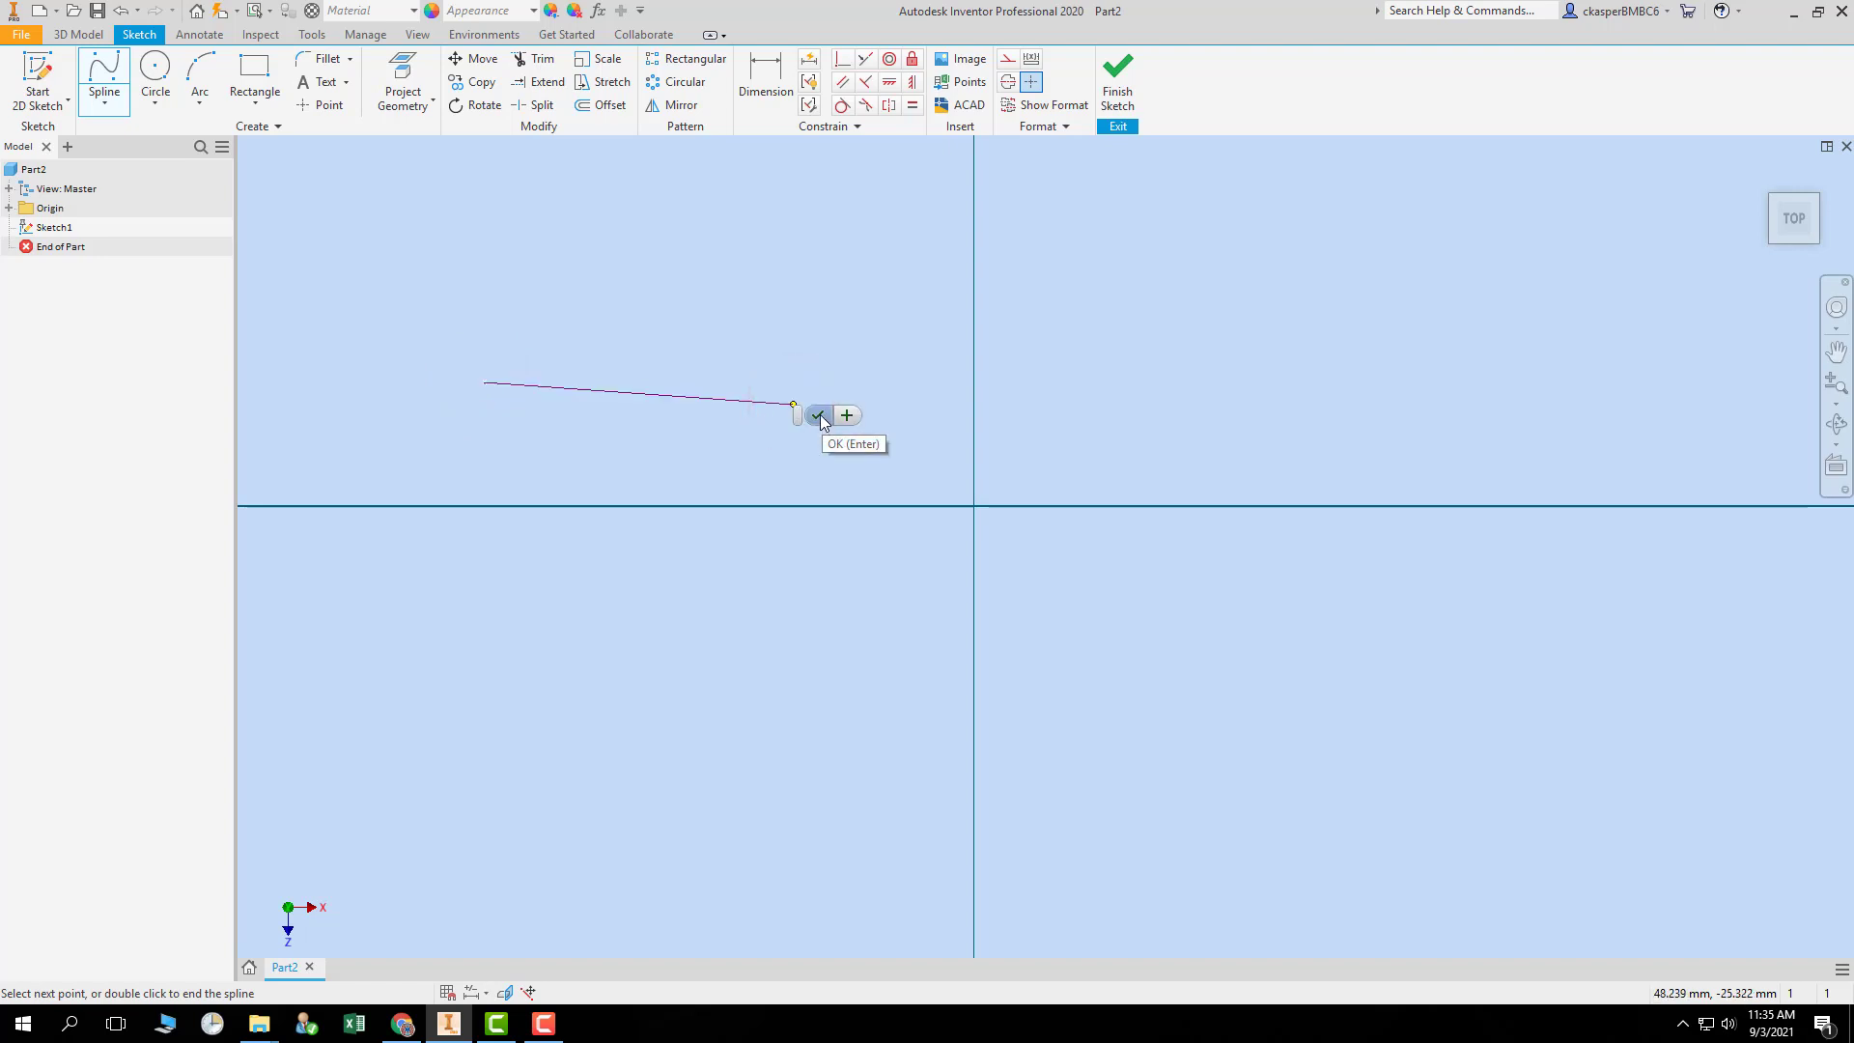
{"action": "left_click", "coordinate": [850, 476]}
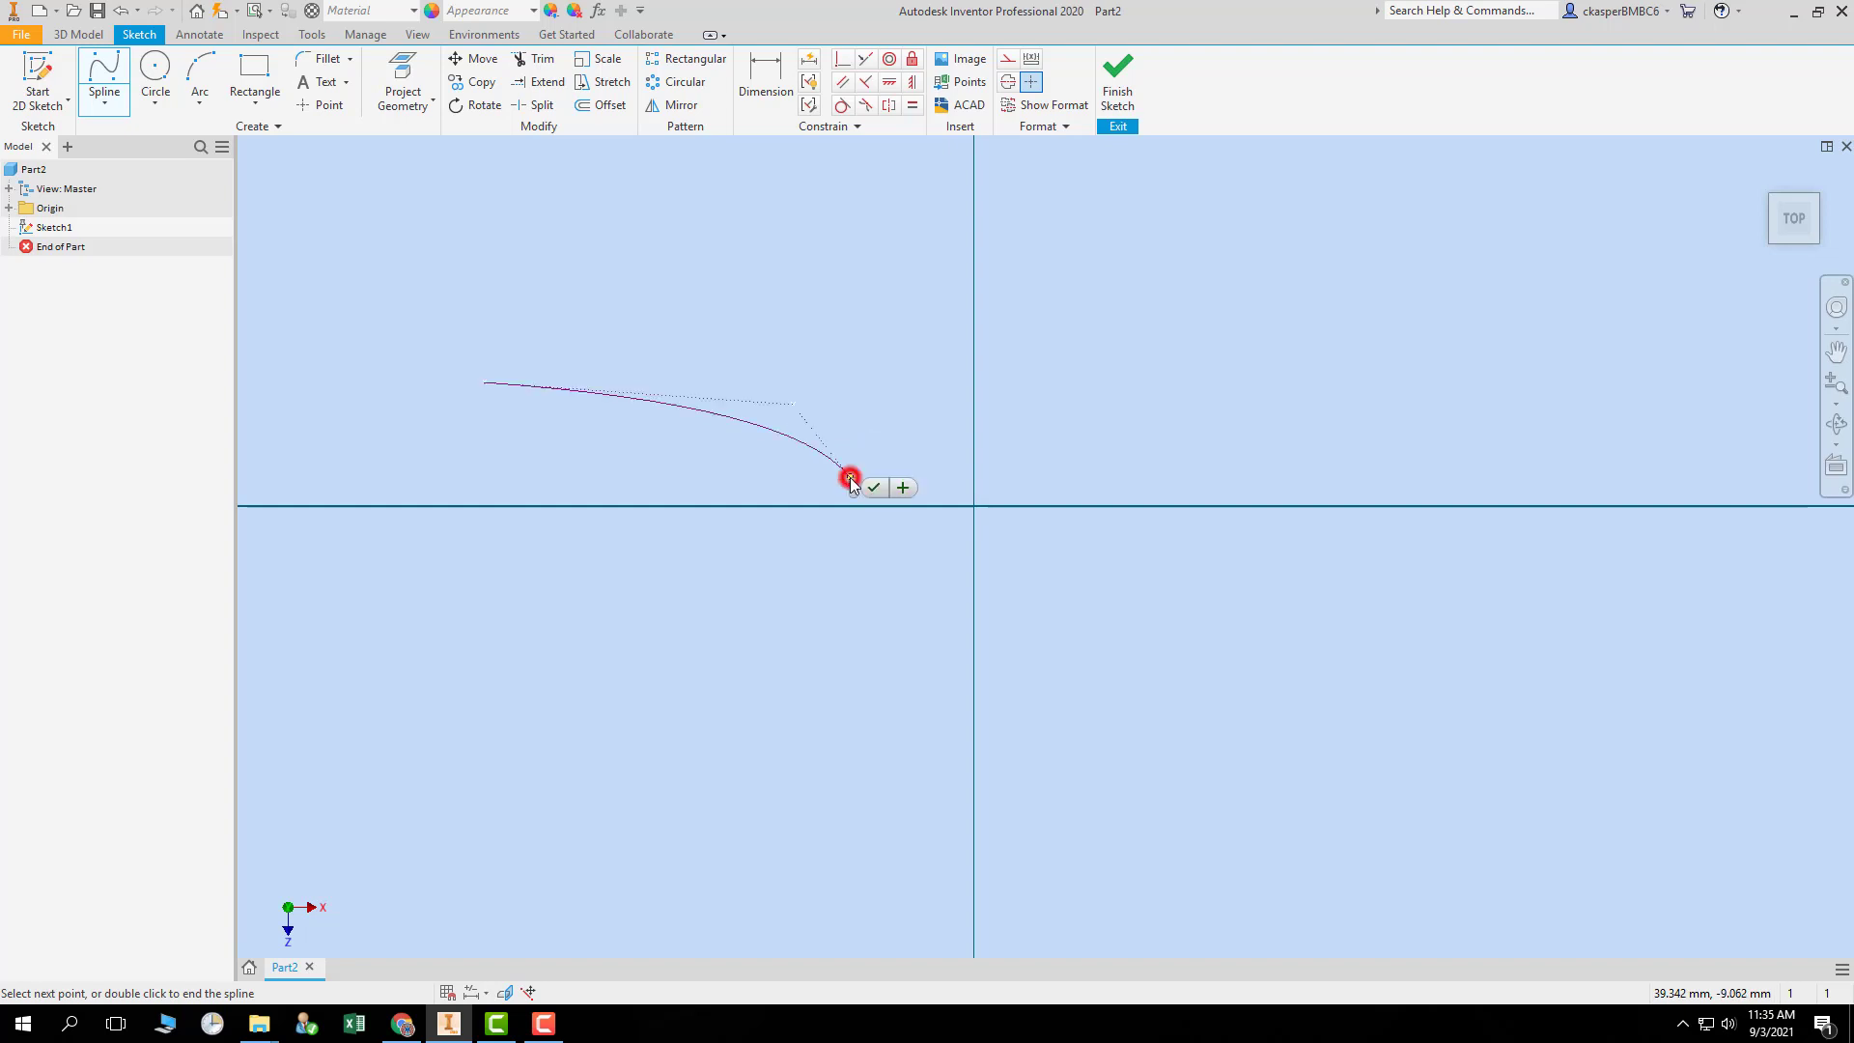
{"action": "left_click", "coordinate": [903, 586]}
{"action": "left_click", "coordinate": [944, 663]}
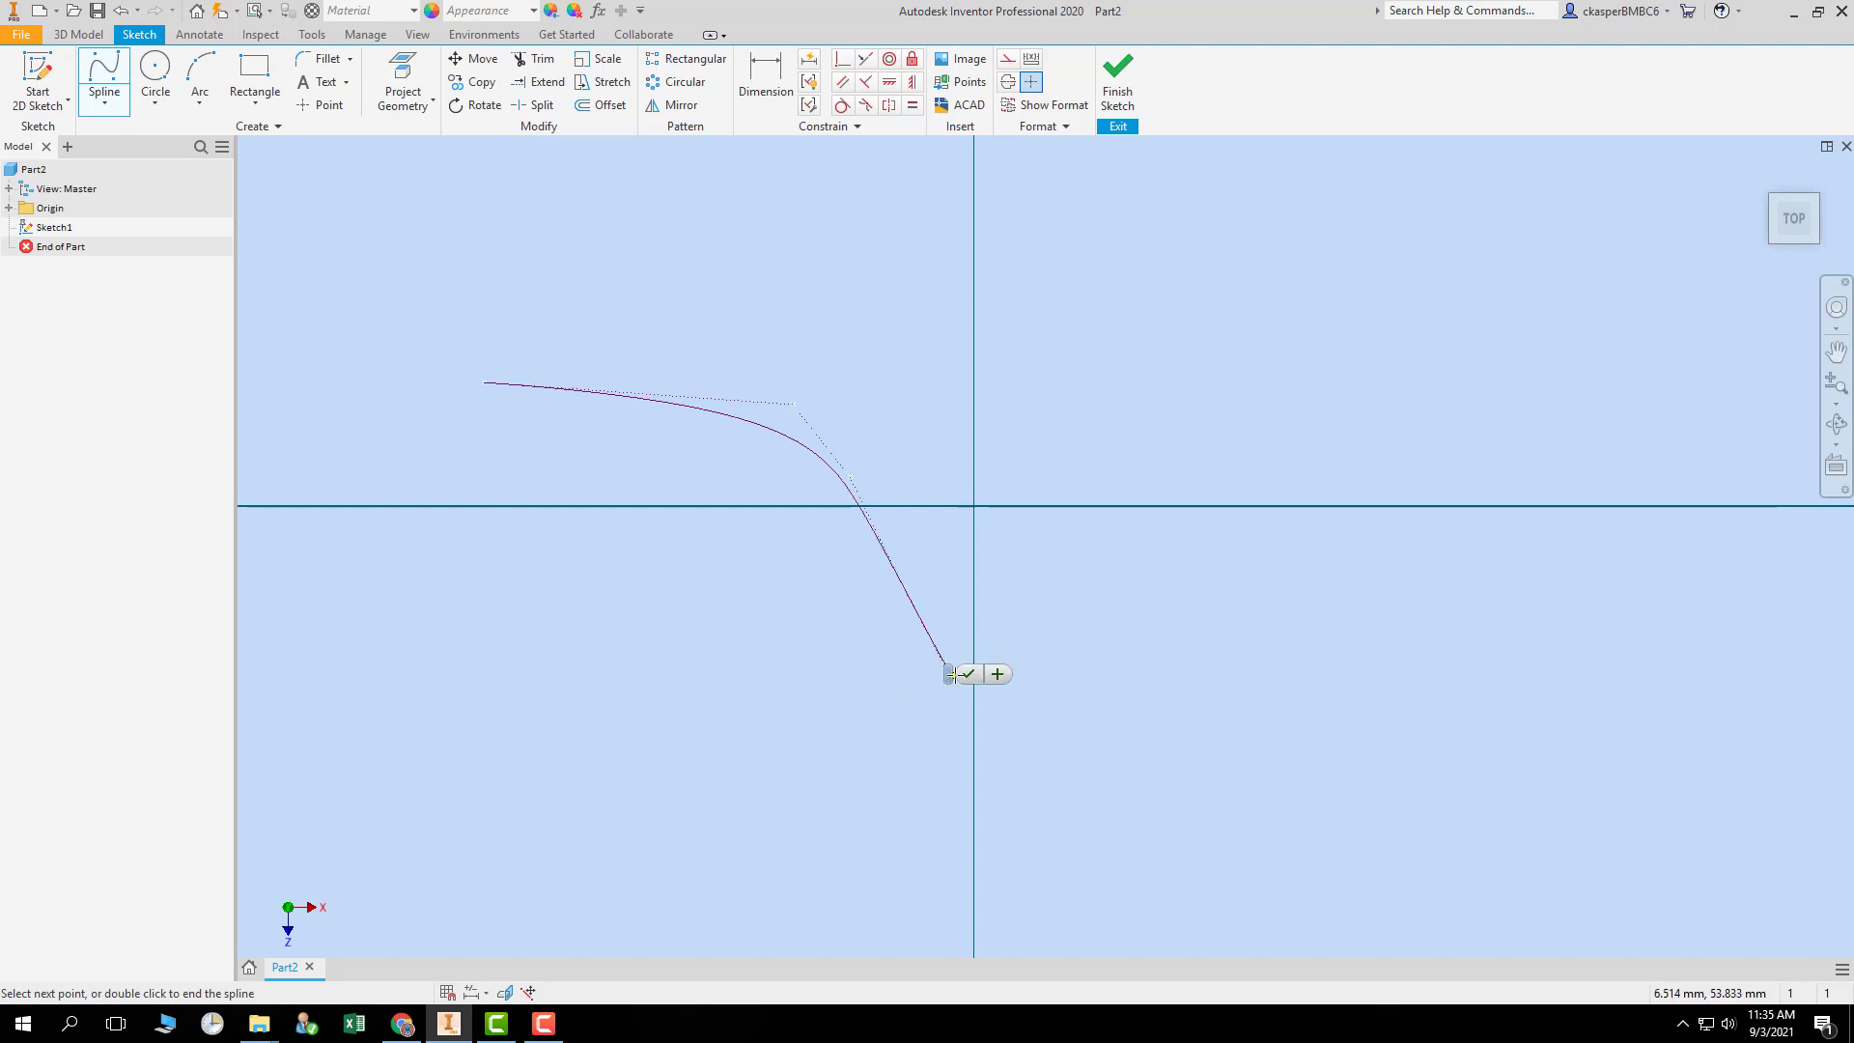
{"action": "left_click", "coordinate": [996, 653]}
{"action": "left_click", "coordinate": [1026, 629]}
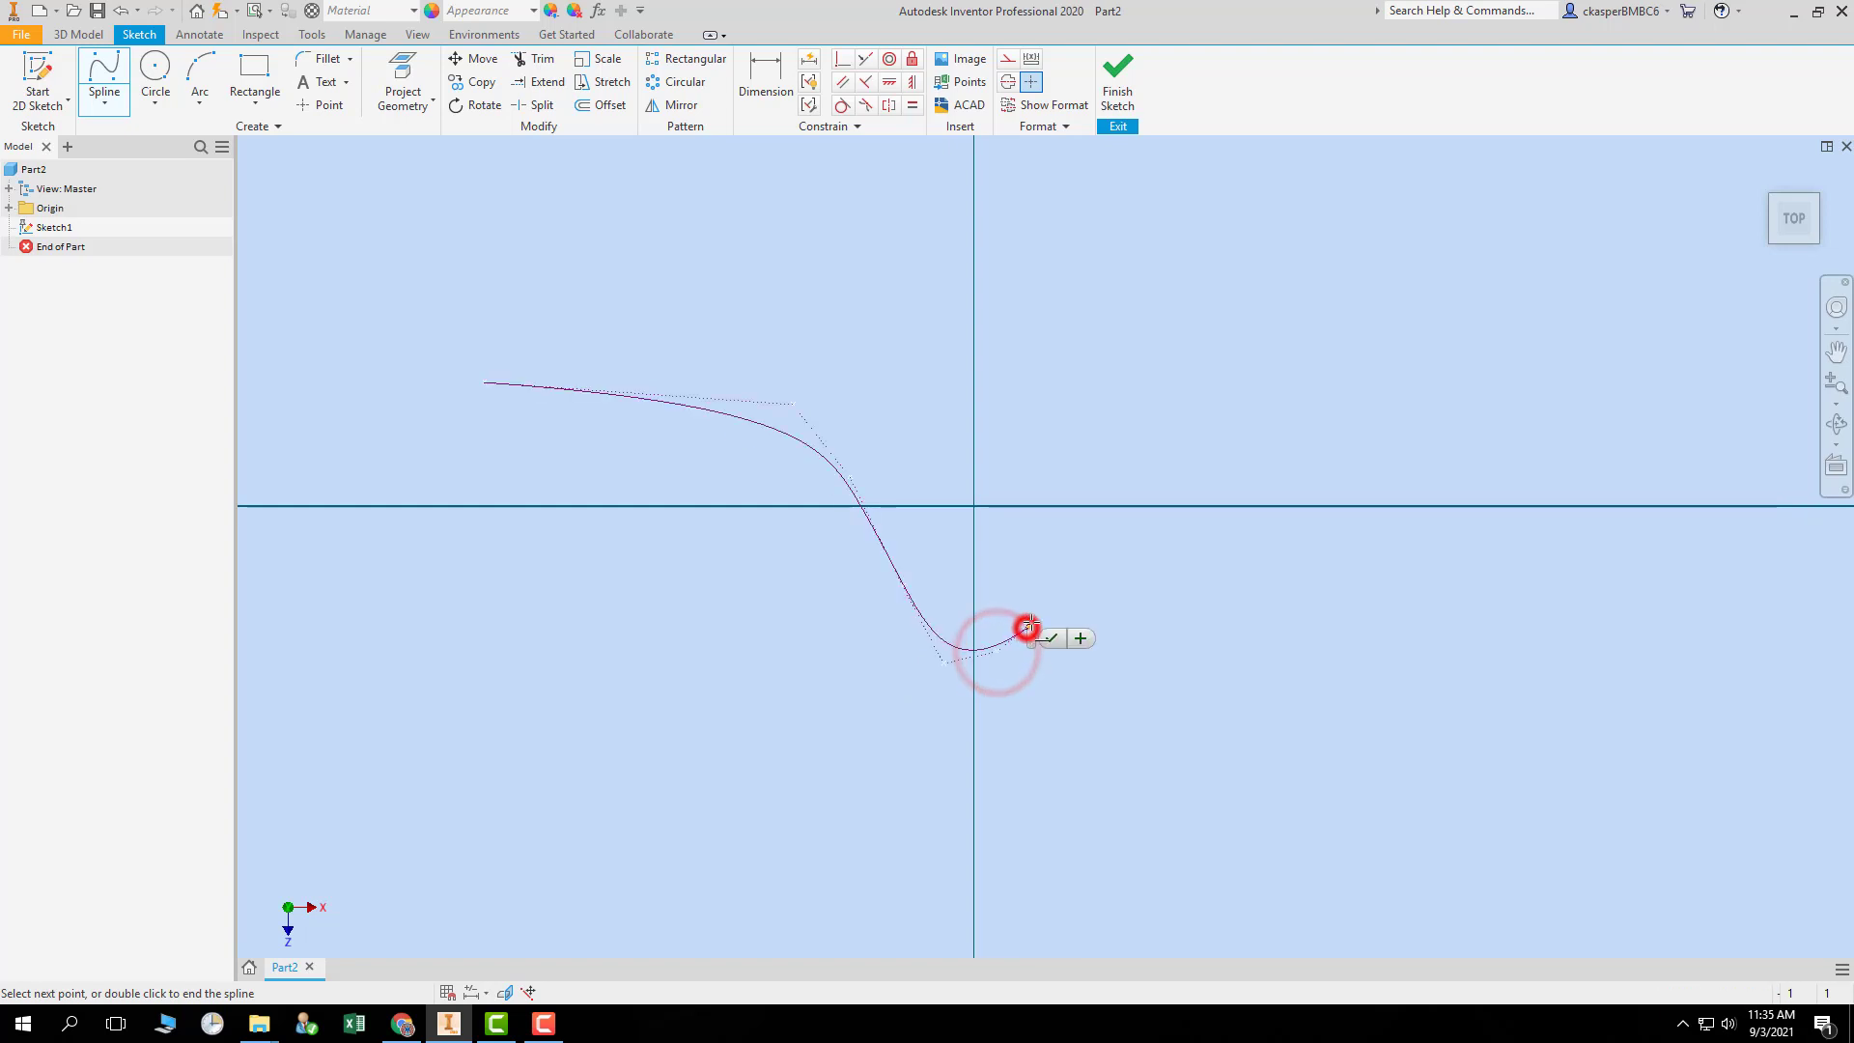
{"action": "left_click", "coordinate": [1038, 592]}
{"action": "left_click", "coordinate": [1088, 456]}
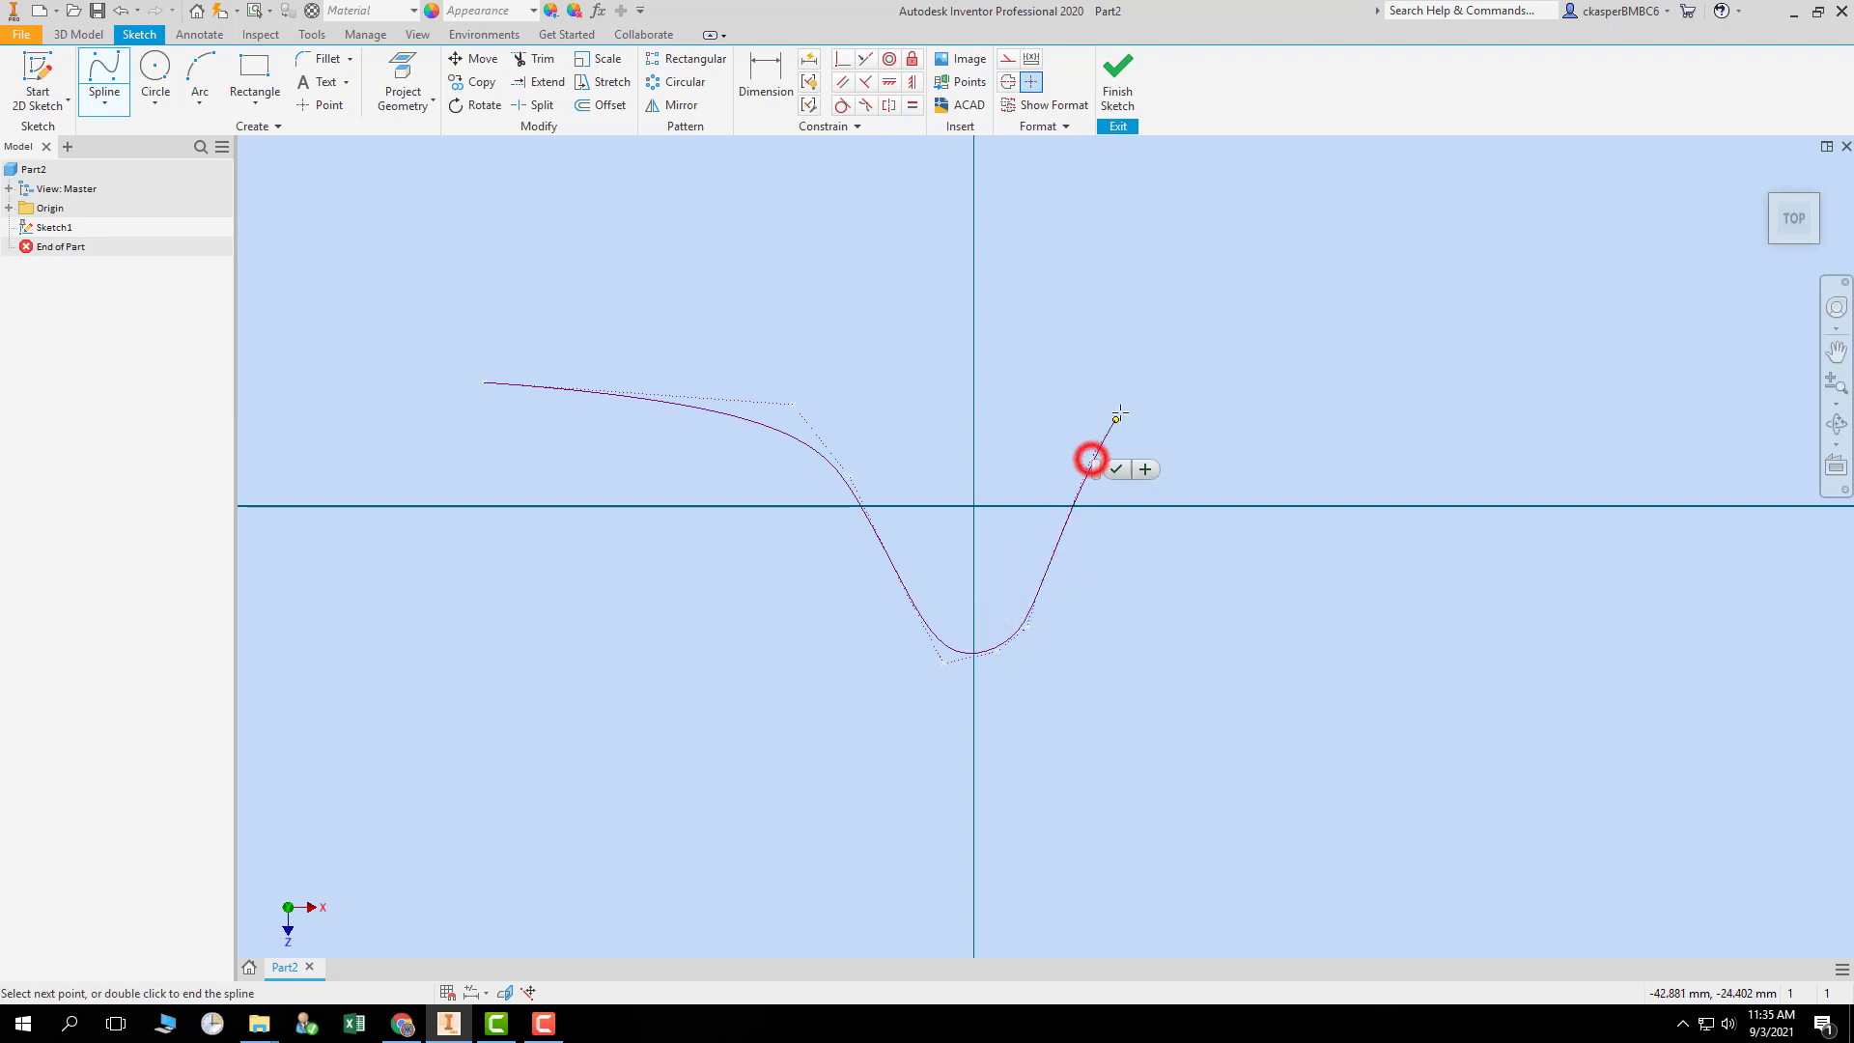
{"action": "left_click", "coordinate": [1159, 371]}
{"action": "left_click", "coordinate": [1315, 355]}
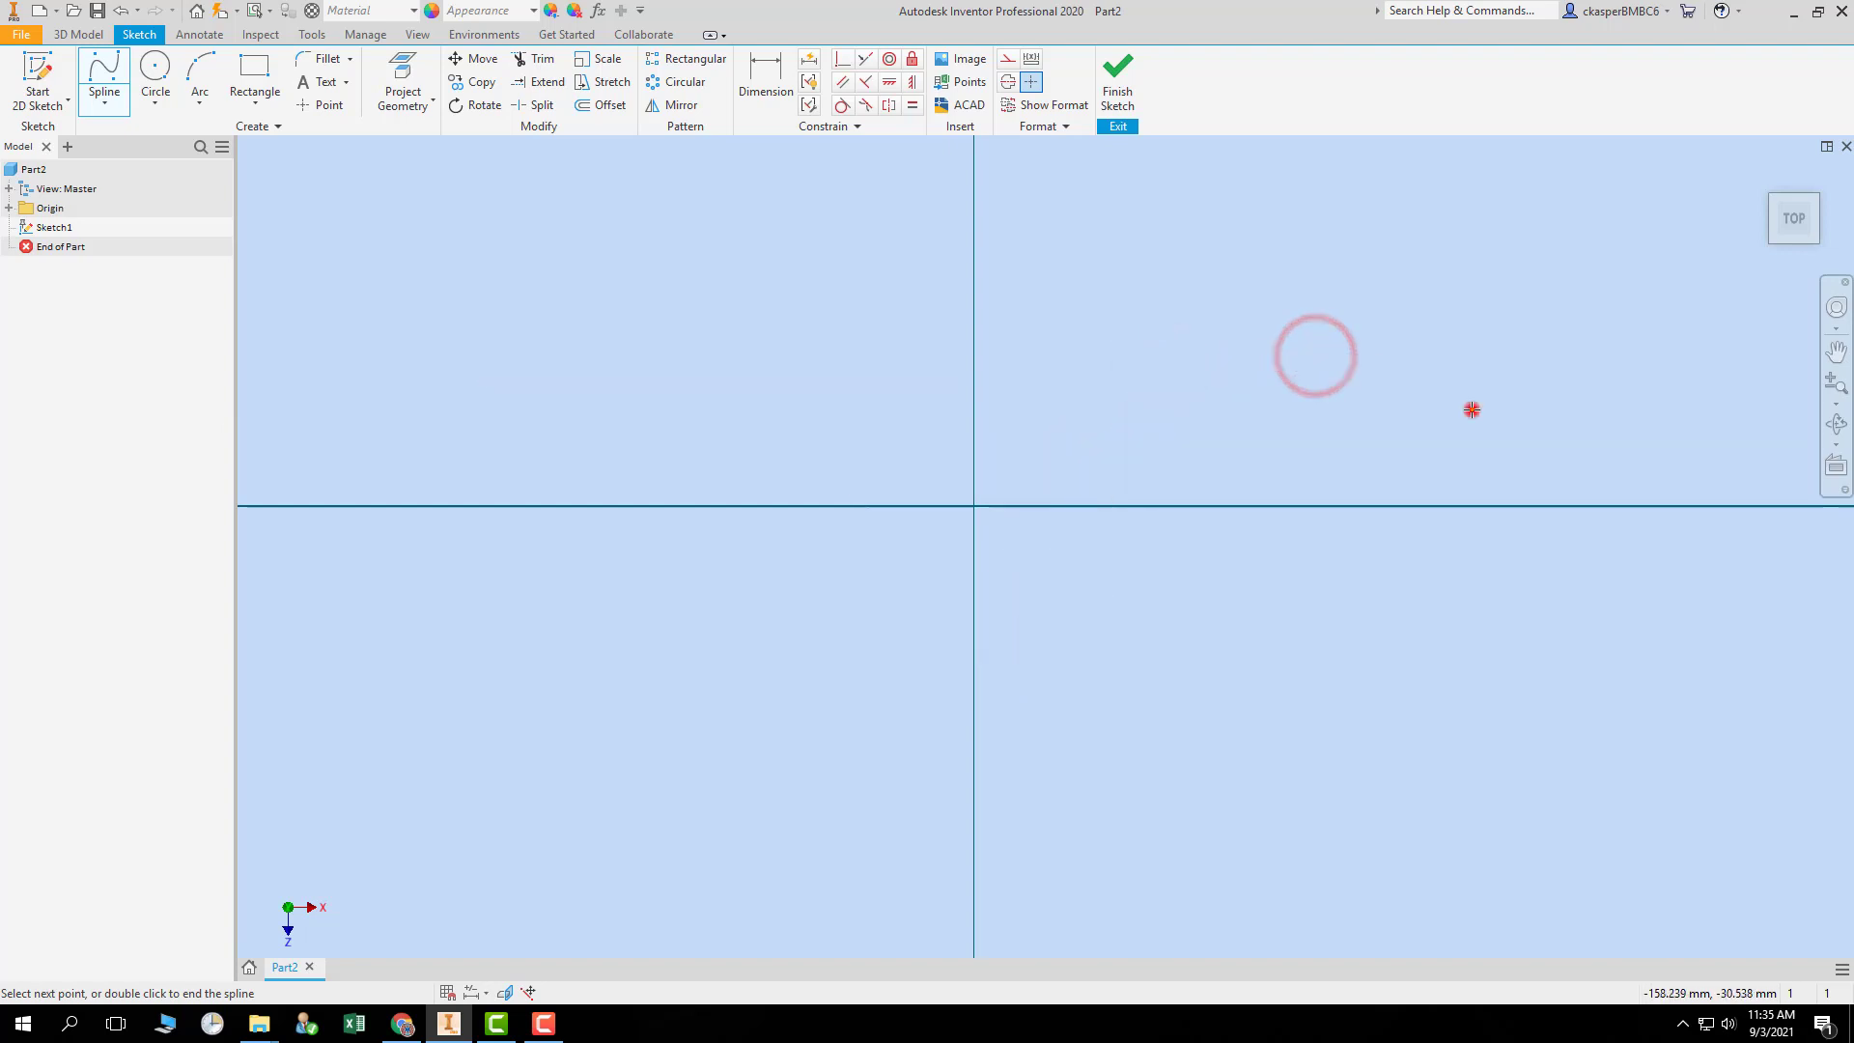
{"action": "left_click", "coordinate": [1469, 410]}
{"action": "left_click", "coordinate": [1568, 565]}
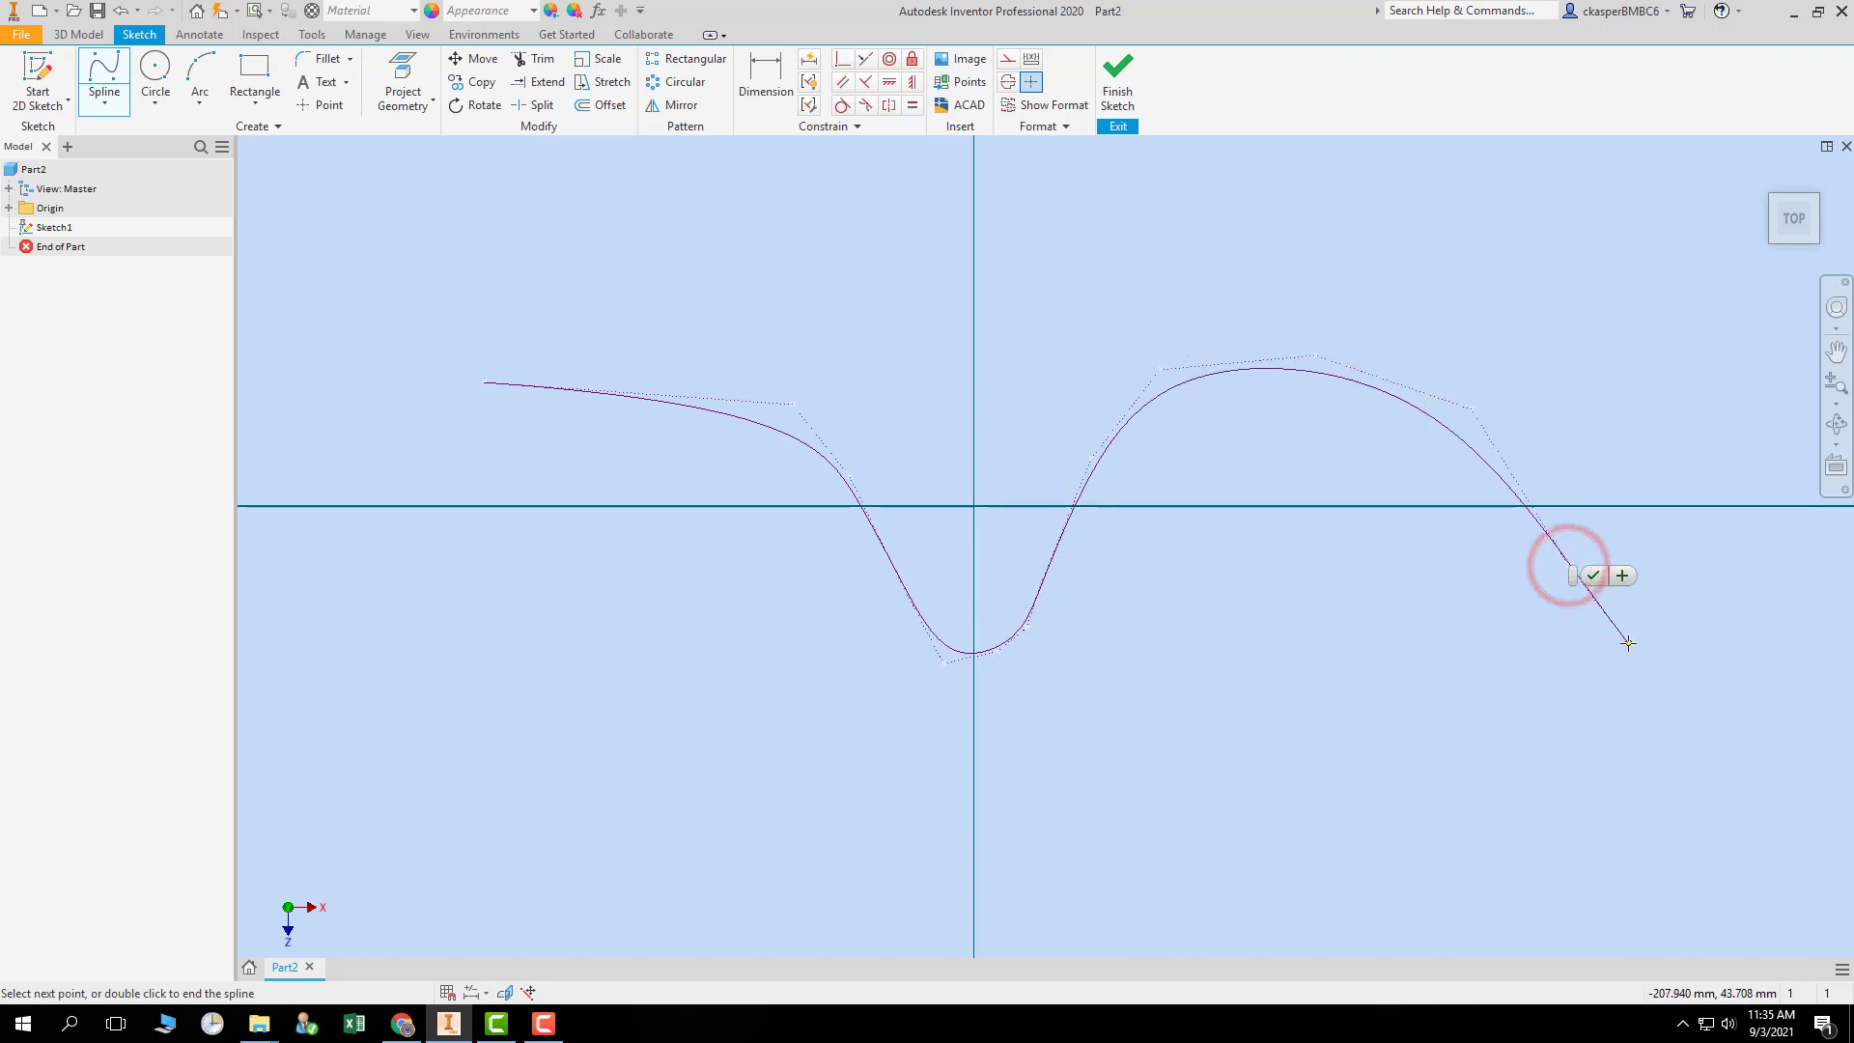
{"action": "left_click", "coordinate": [1628, 642]}
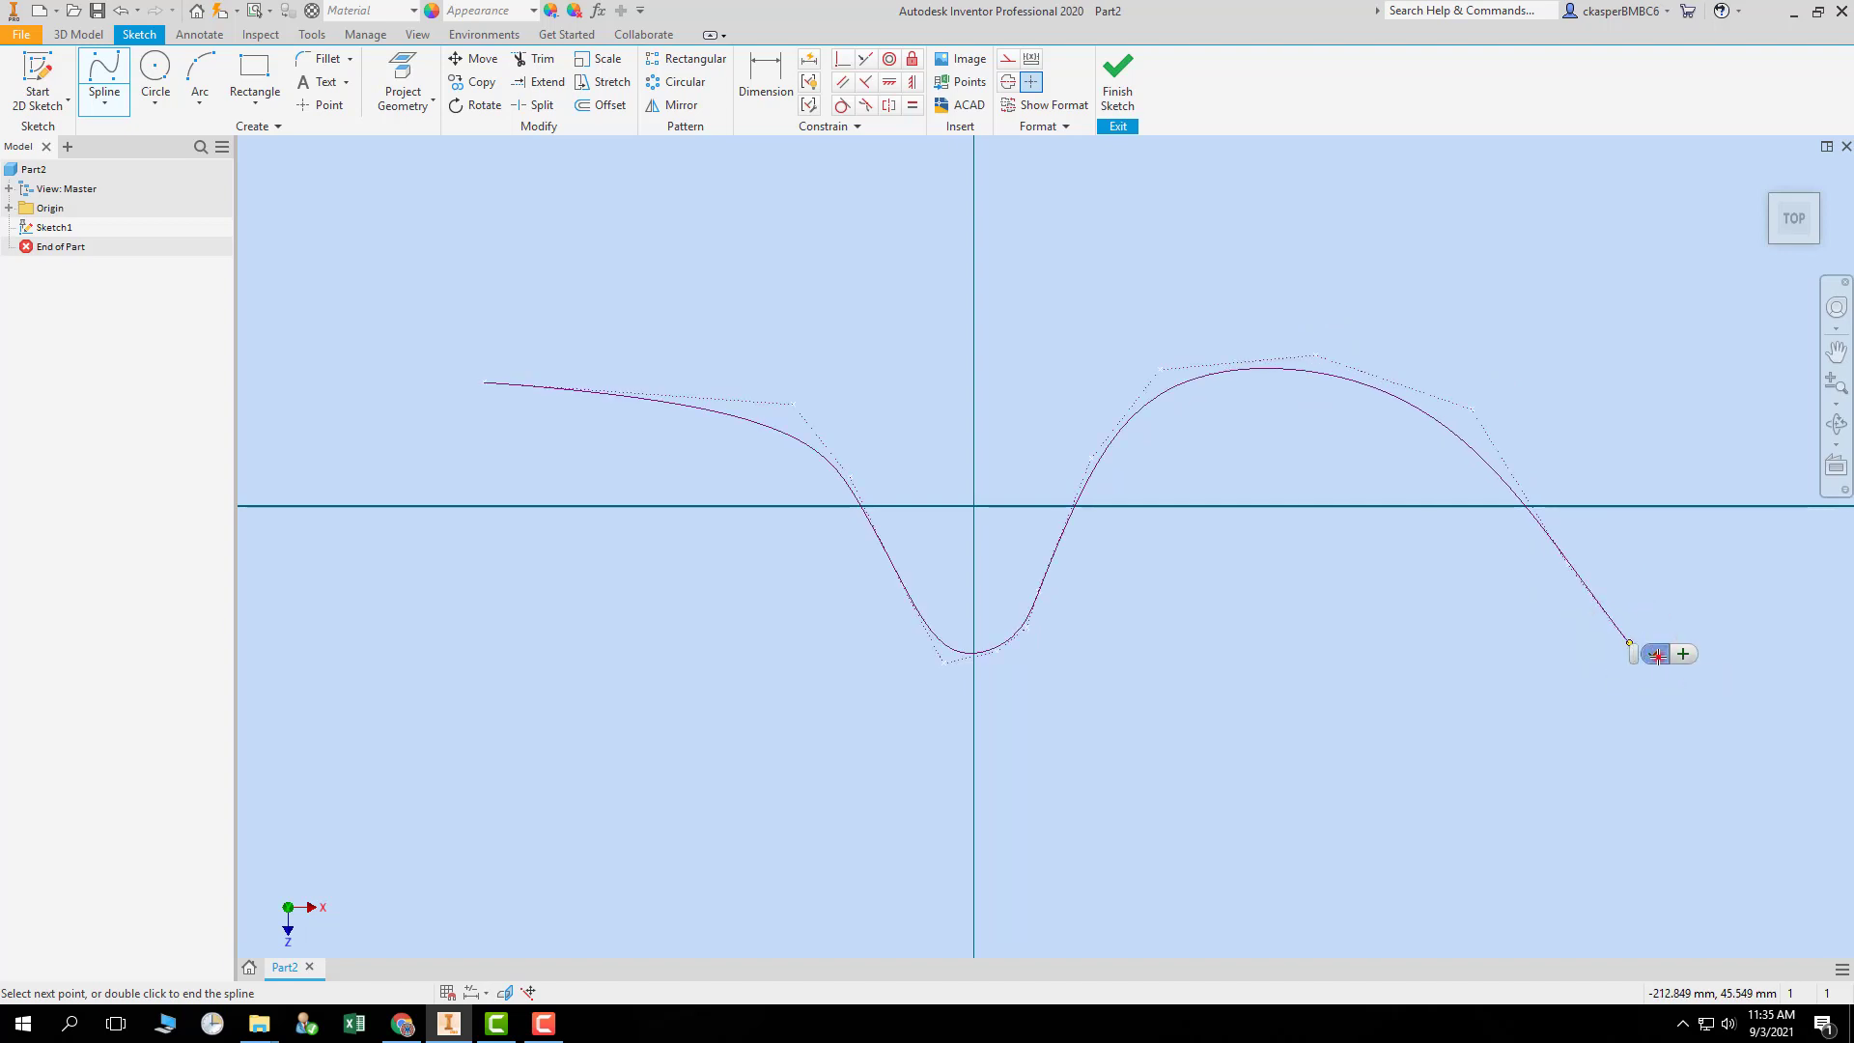
{"action": "left_click", "coordinate": [1654, 655]}
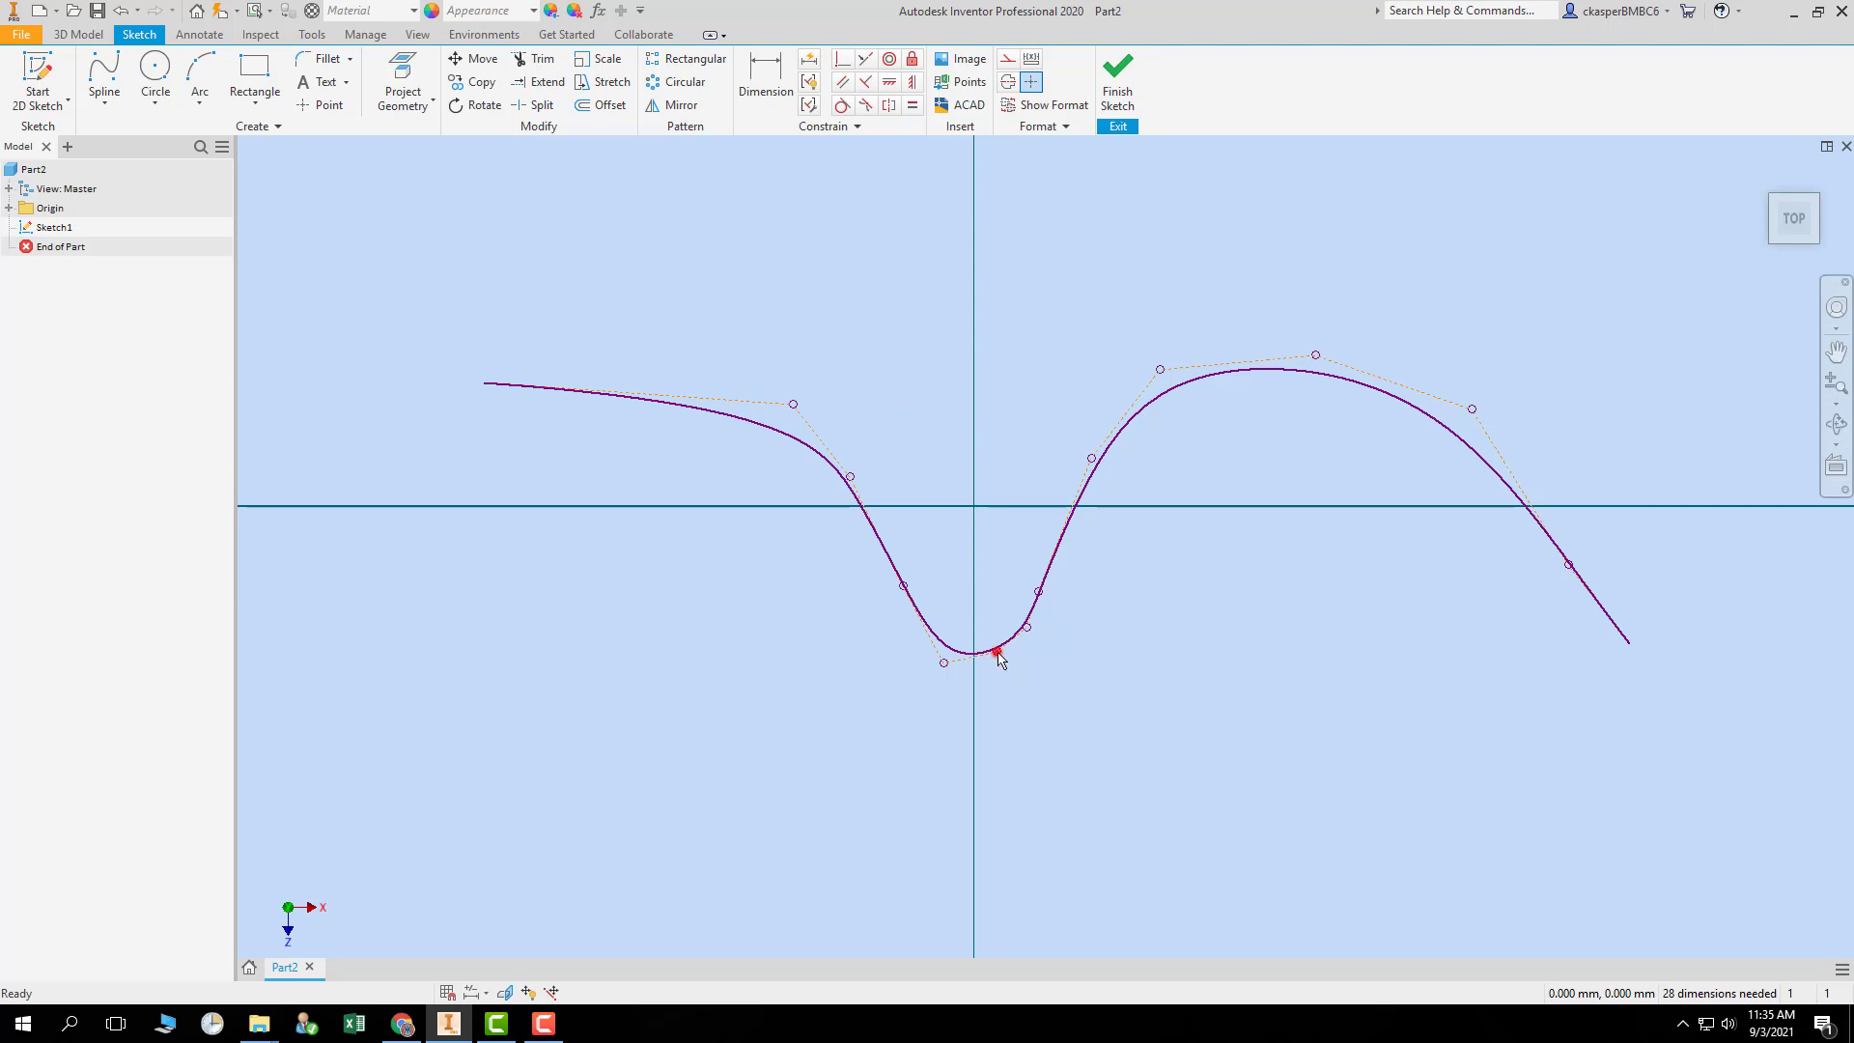
- Reshape the spline's valley by moving its lower control vertices apart and shifting the vertices of the left slope outward
{"action": "left_click_drag", "start_coordinate": [997, 655], "coordinate": [1026, 669]}
{"action": "left_click_drag", "start_coordinate": [1034, 592], "coordinate": [1021, 536]}
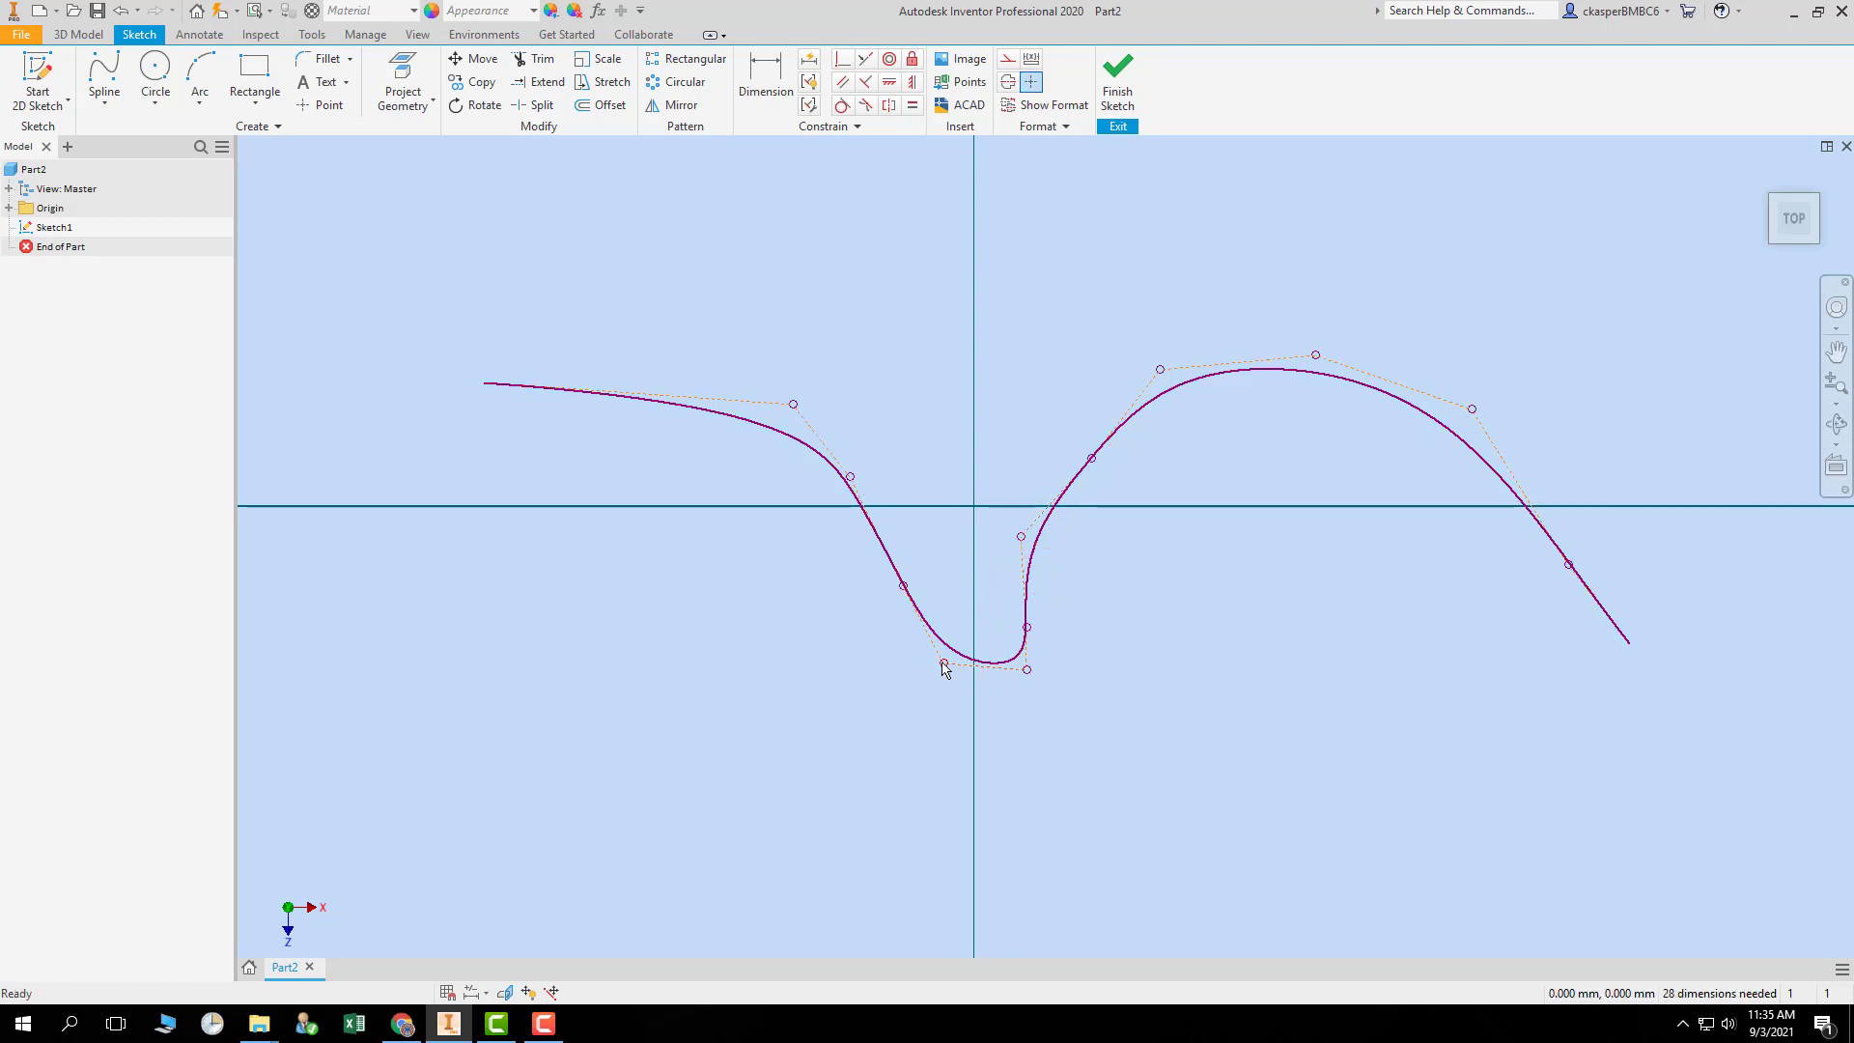
{"action": "left_click_drag", "start_coordinate": [944, 664], "coordinate": [916, 663]}
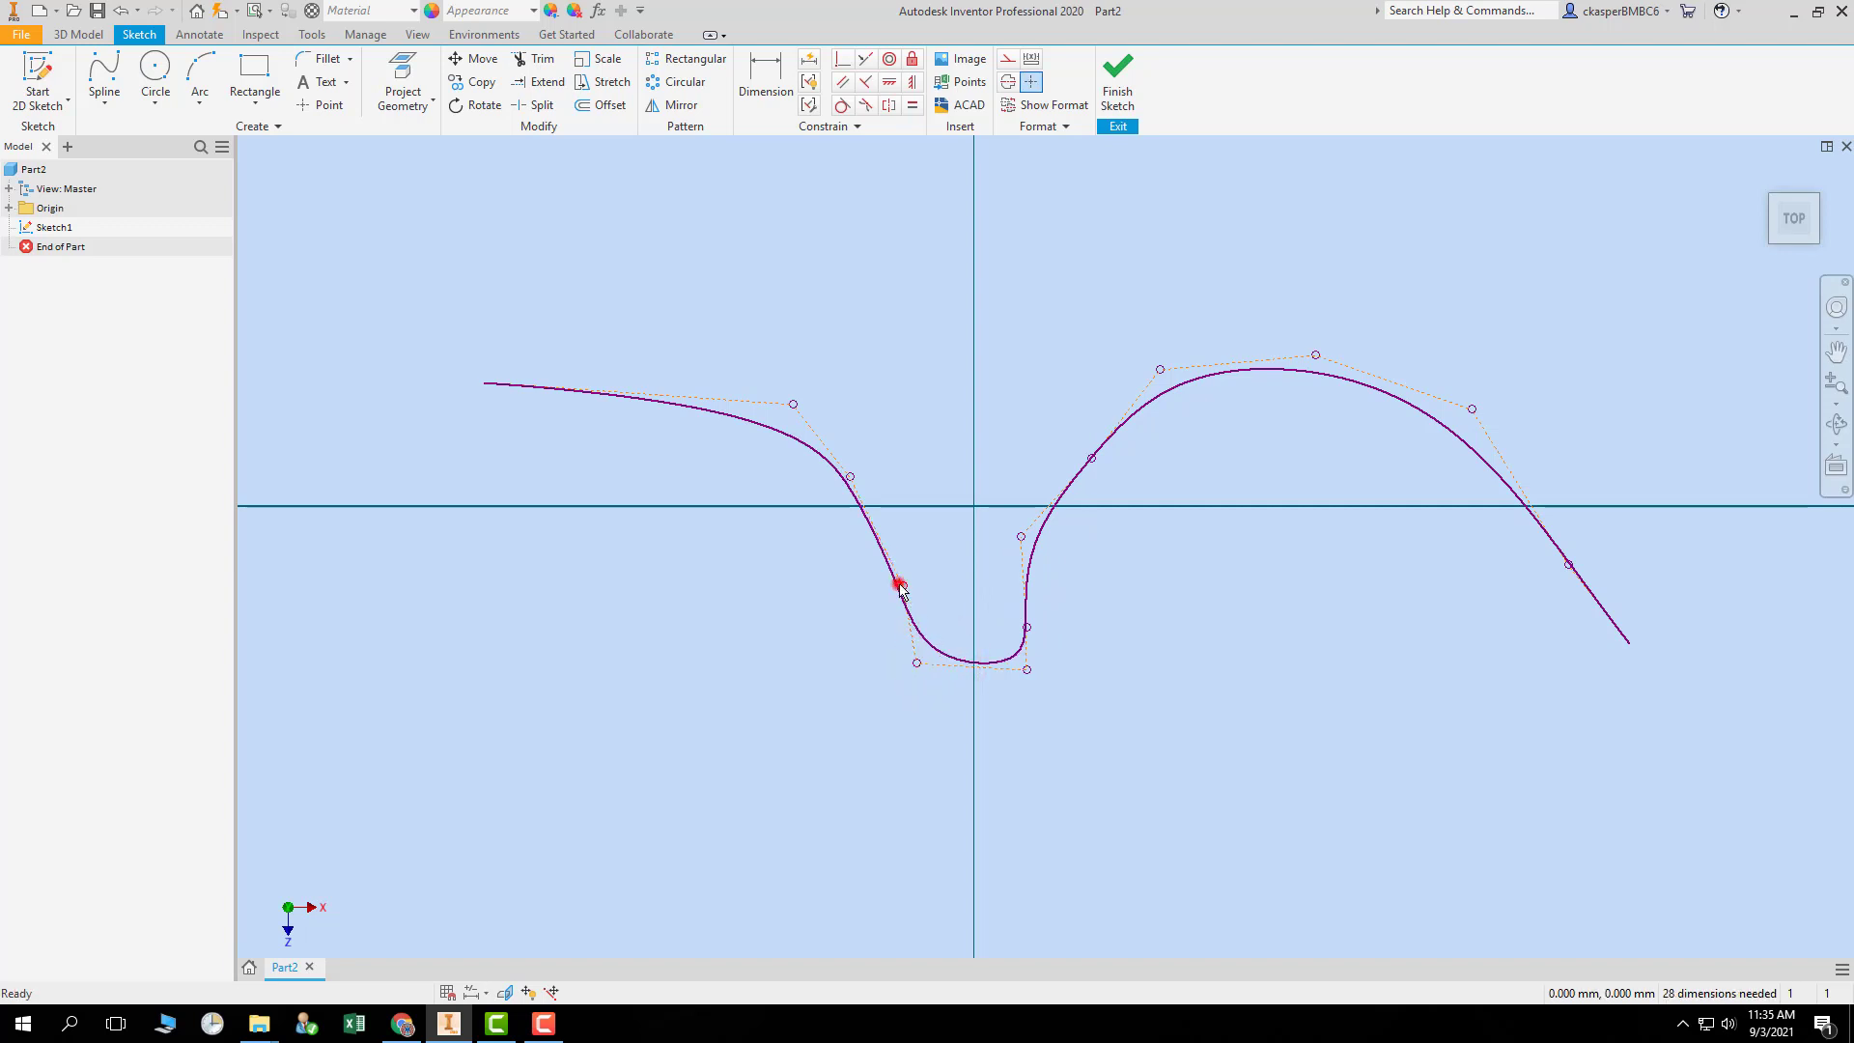
{"action": "left_click_drag", "start_coordinate": [899, 586], "coordinate": [866, 581]}
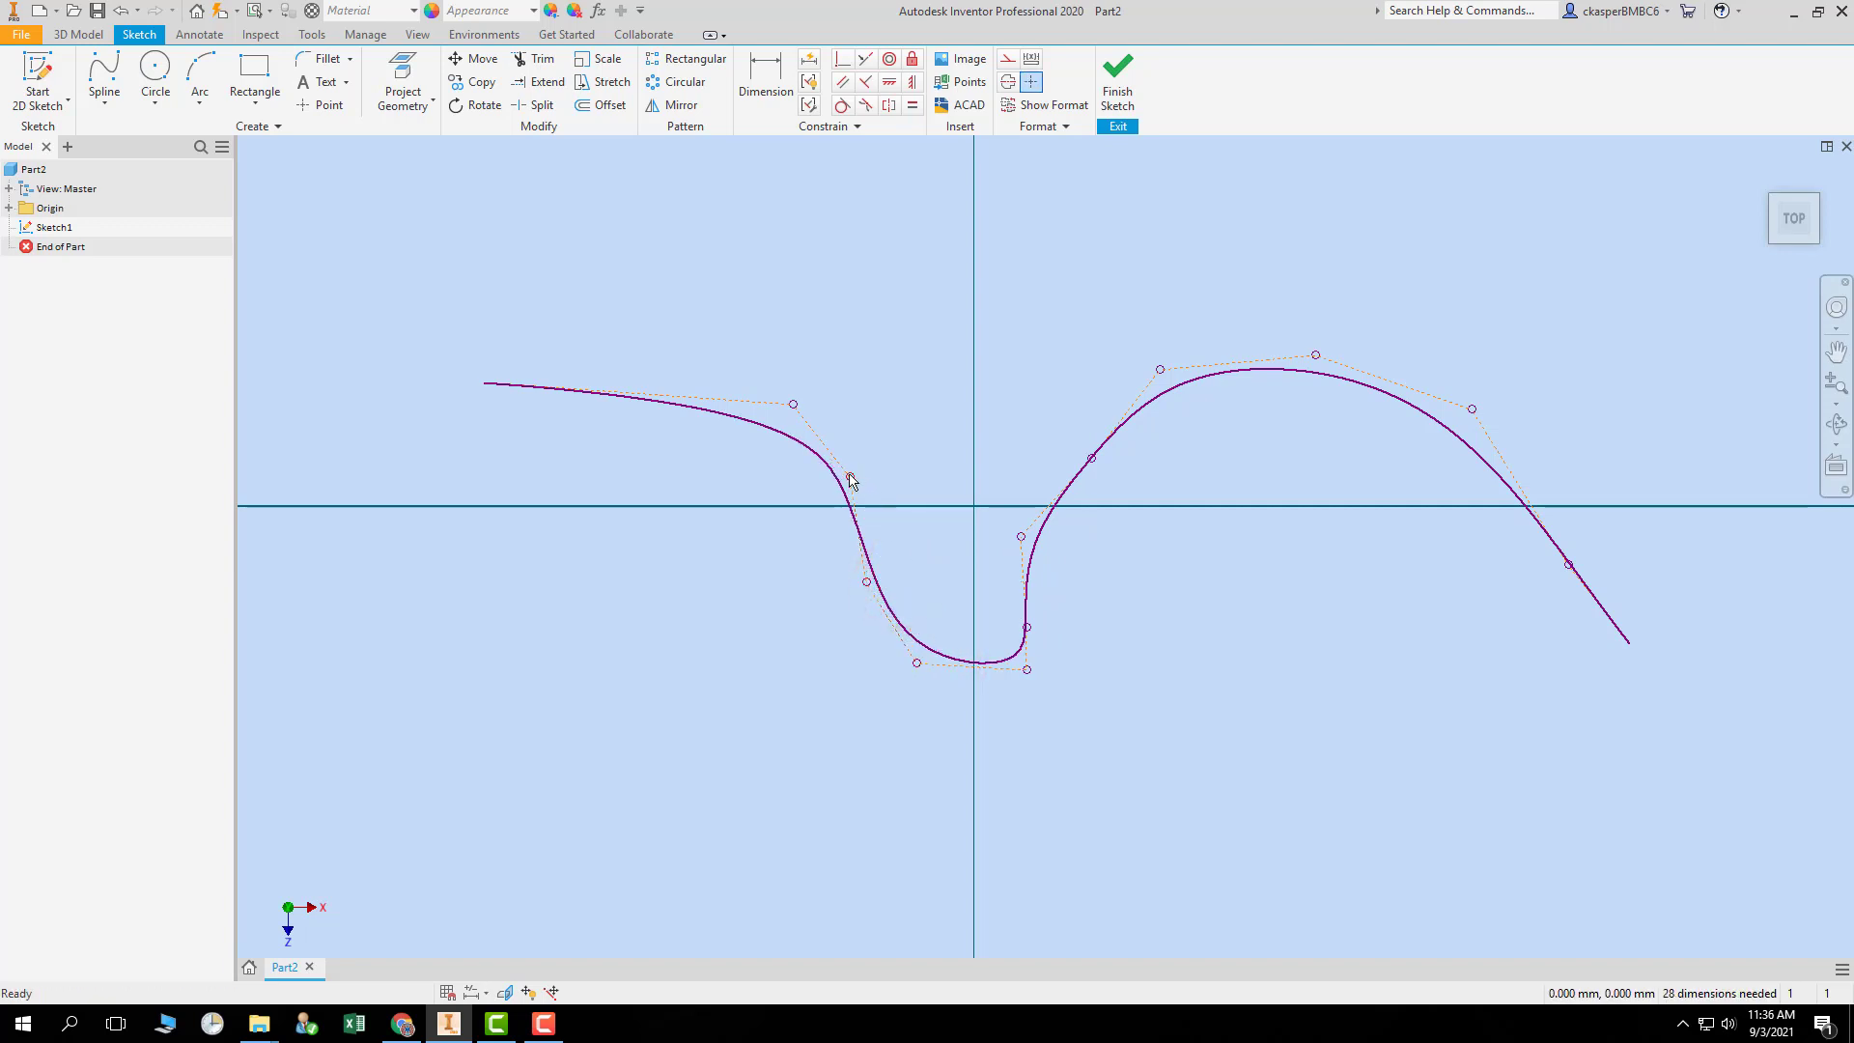
{"action": "left_click_drag", "start_coordinate": [850, 476], "coordinate": [793, 469]}
{"action": "left_click_drag", "start_coordinate": [793, 404], "coordinate": [726, 395]}
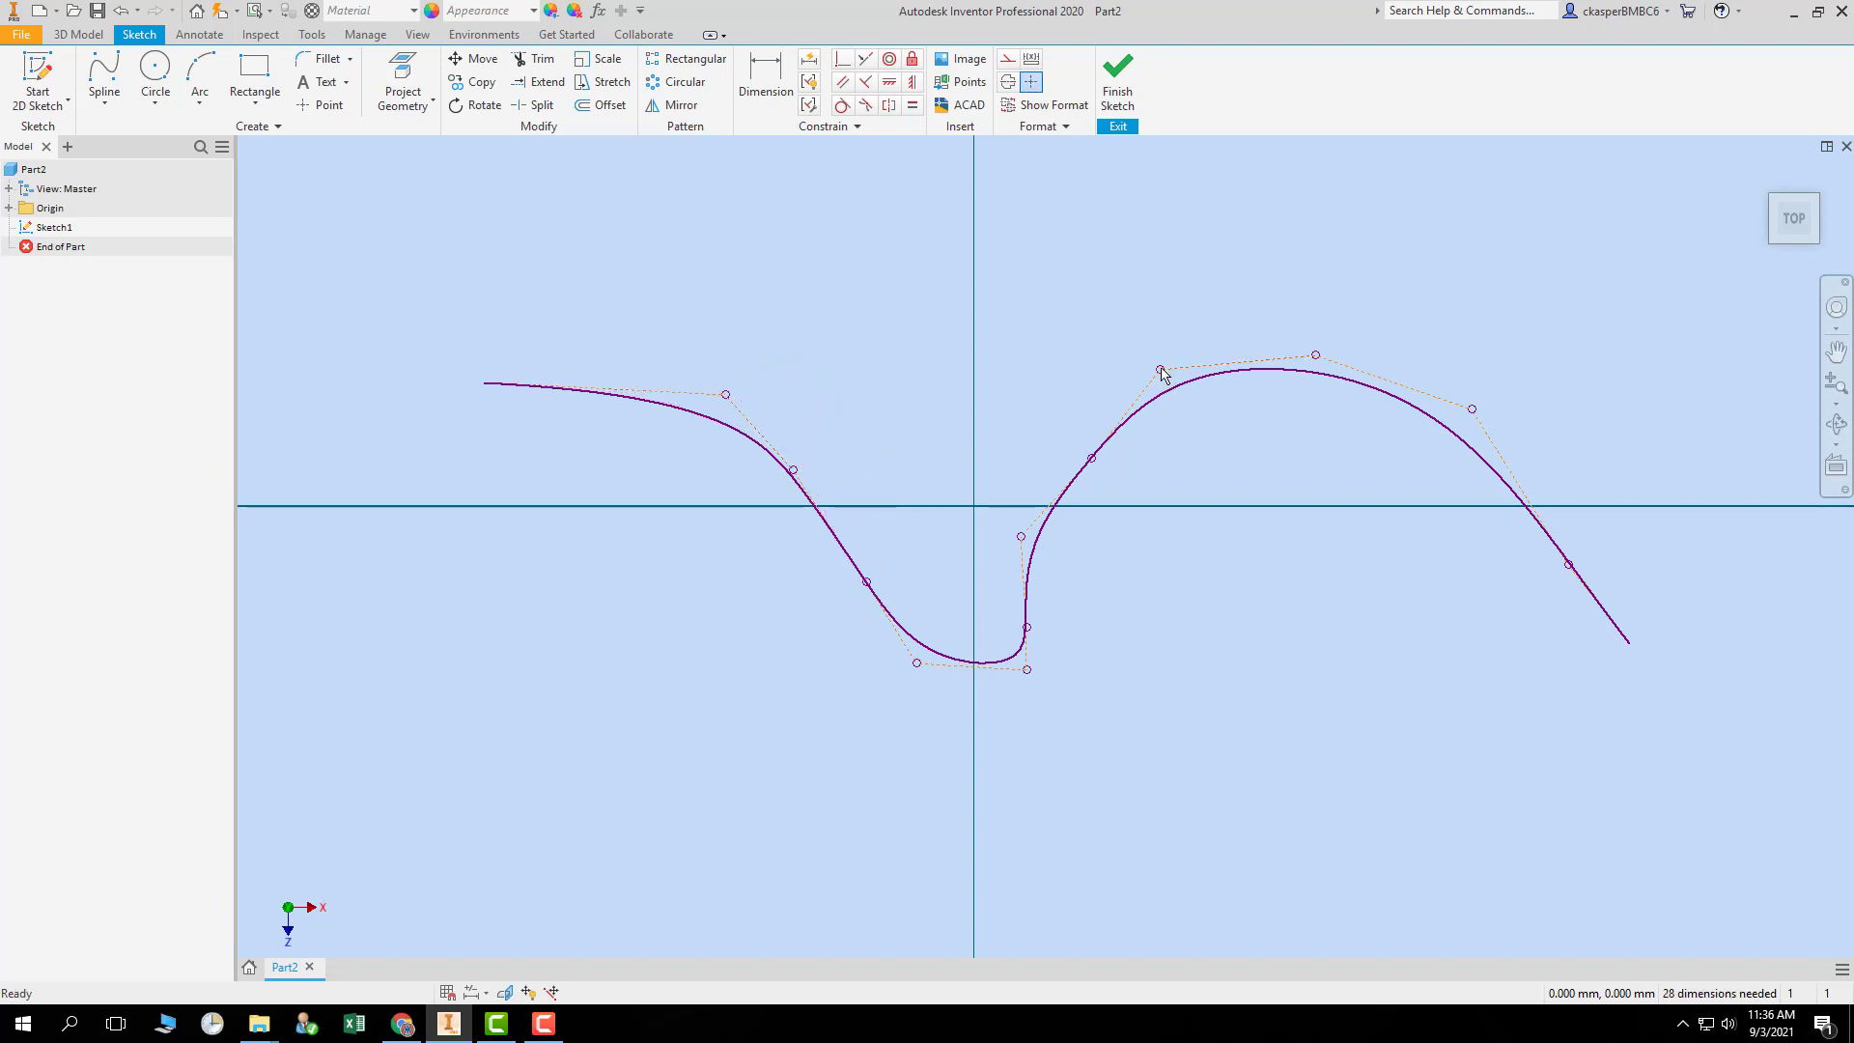
- Adjust the control vertices along the spline's right slope, and pull the crest's first vertex up to form a steep peak
{"action": "left_click_drag", "start_coordinate": [1162, 373], "coordinate": [1195, 368]}
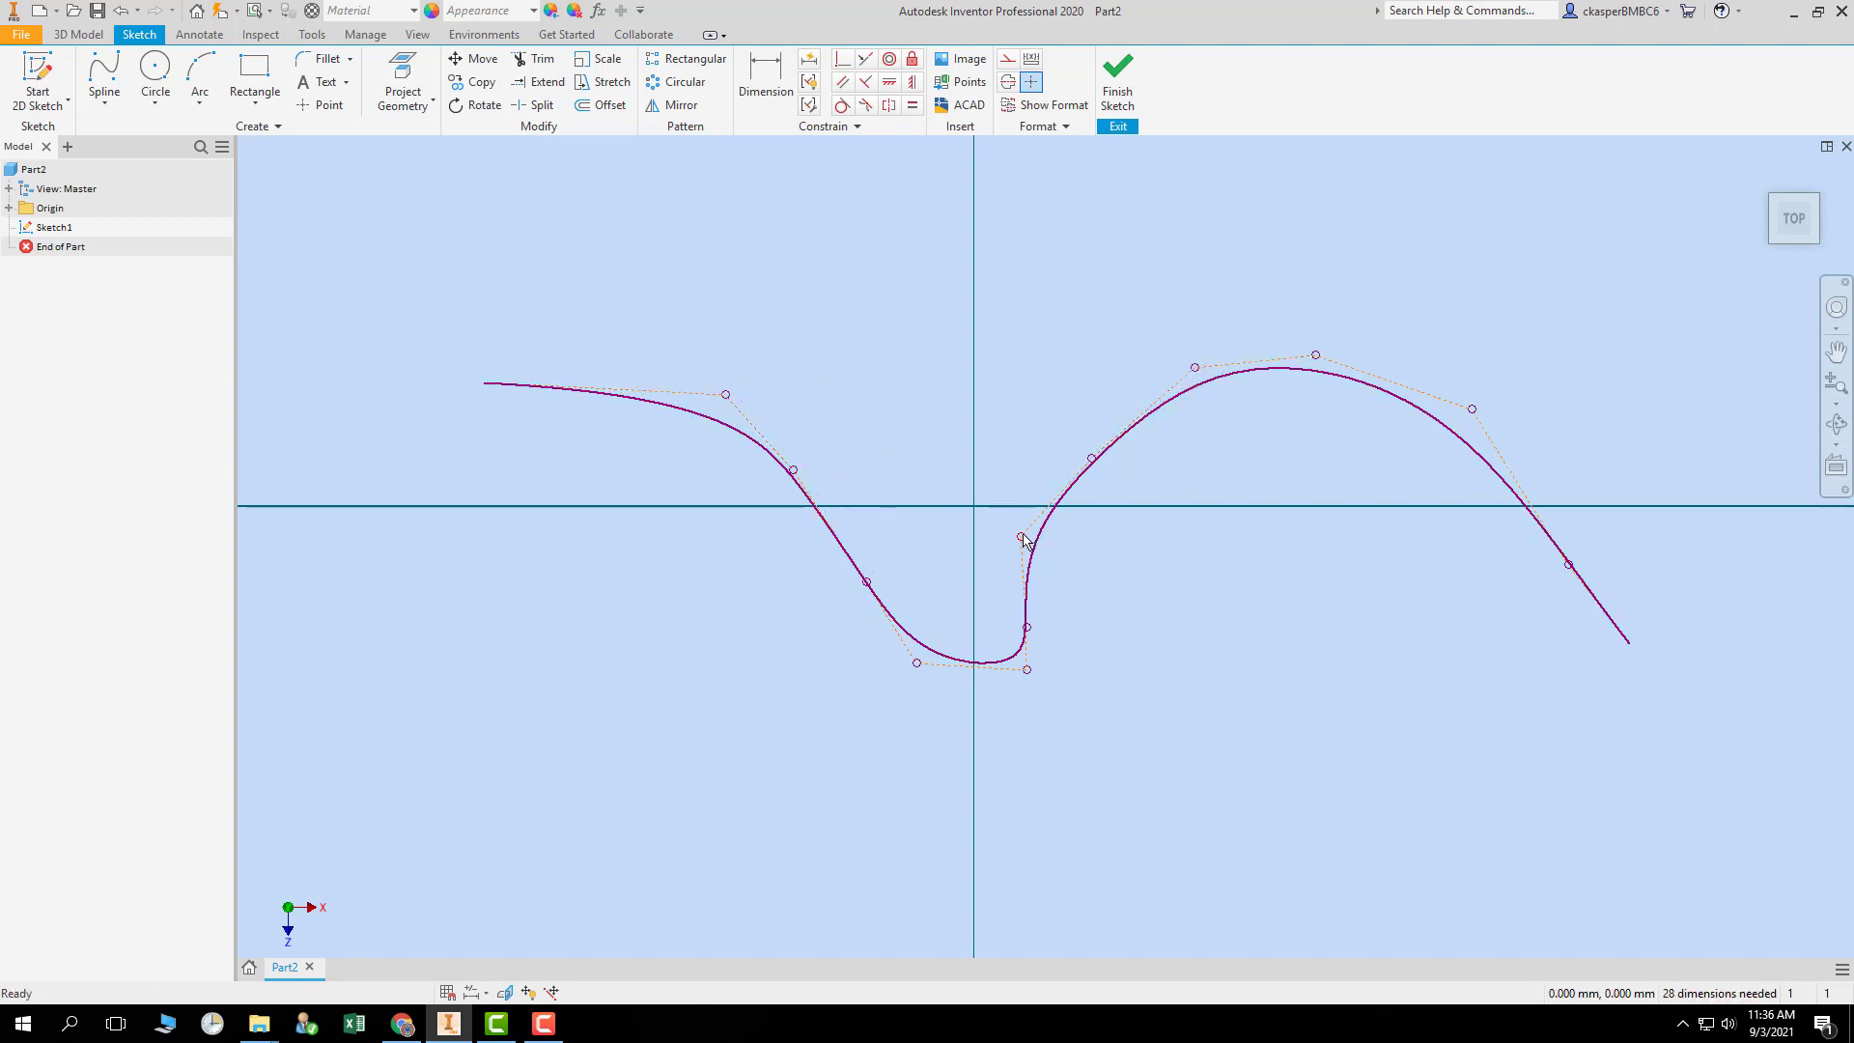
{"action": "left_click_drag", "start_coordinate": [1022, 537], "coordinate": [1066, 526]}
{"action": "left_click_drag", "start_coordinate": [1027, 629], "coordinate": [1027, 577]}
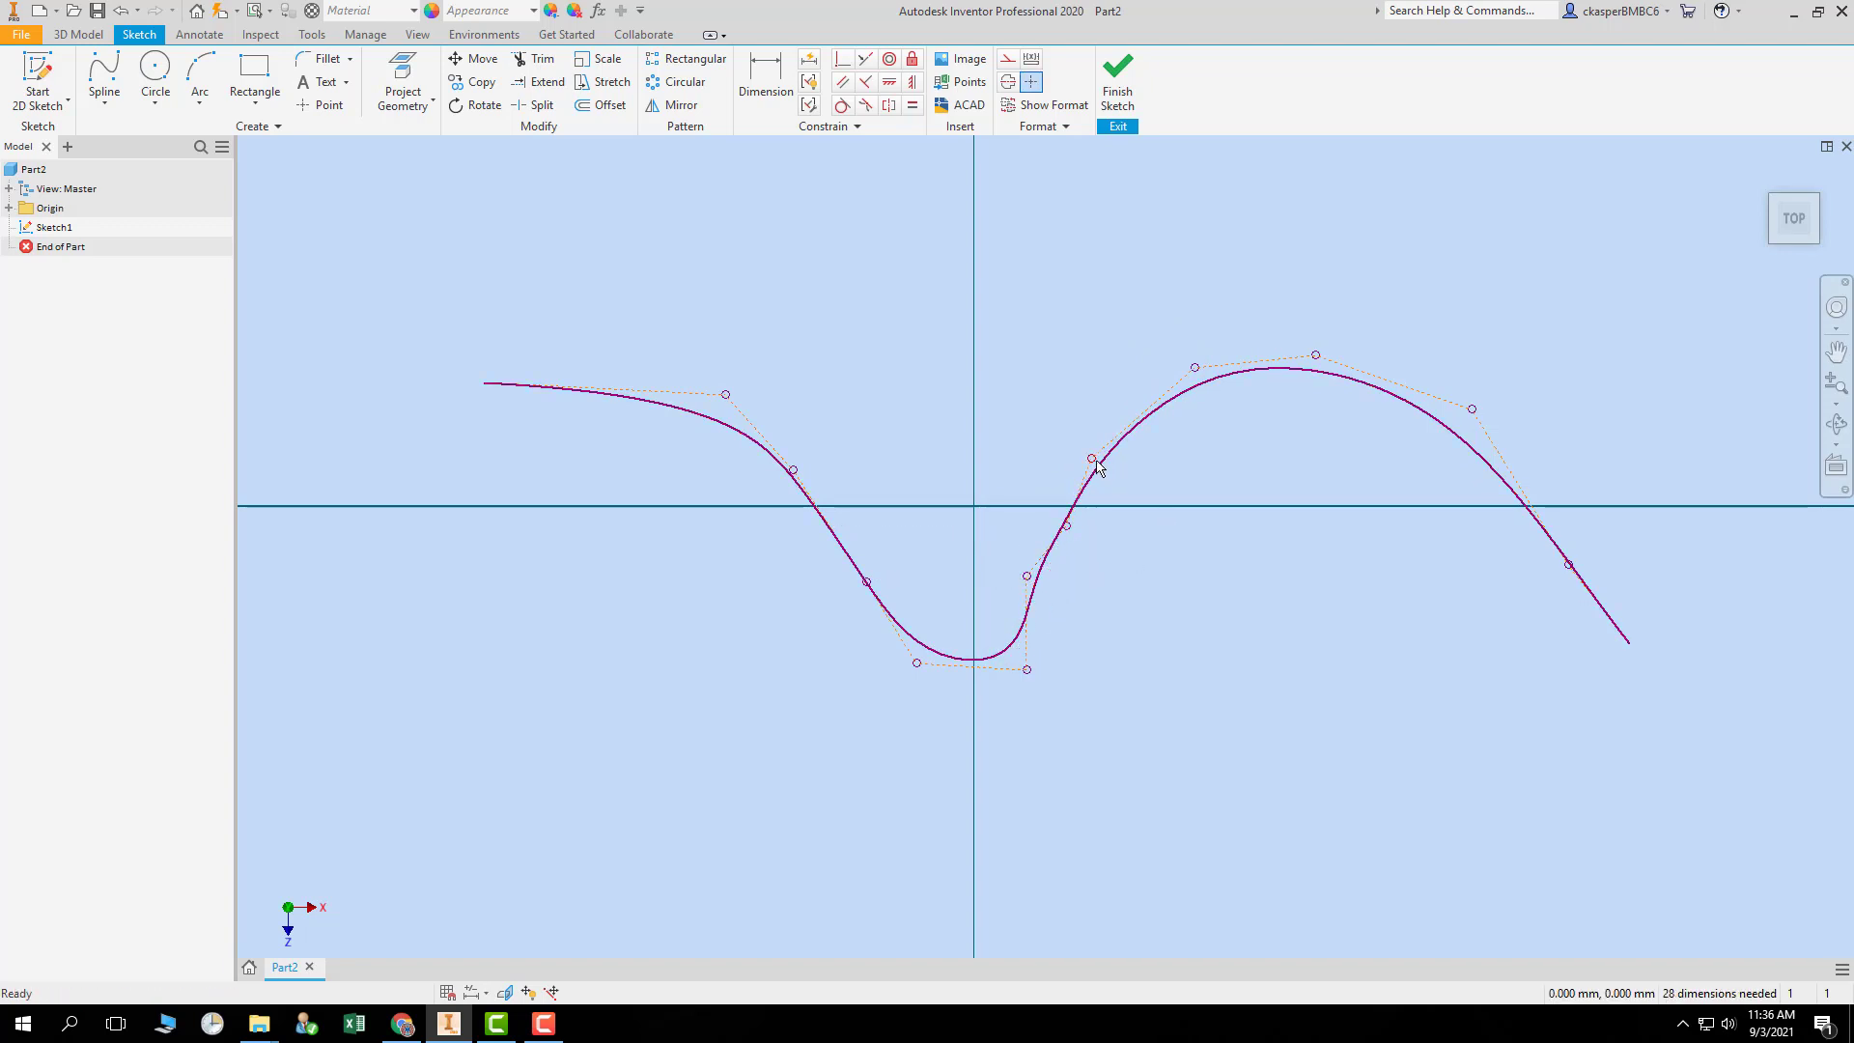
{"action": "left_click_drag", "start_coordinate": [1092, 459], "coordinate": [1123, 469]}
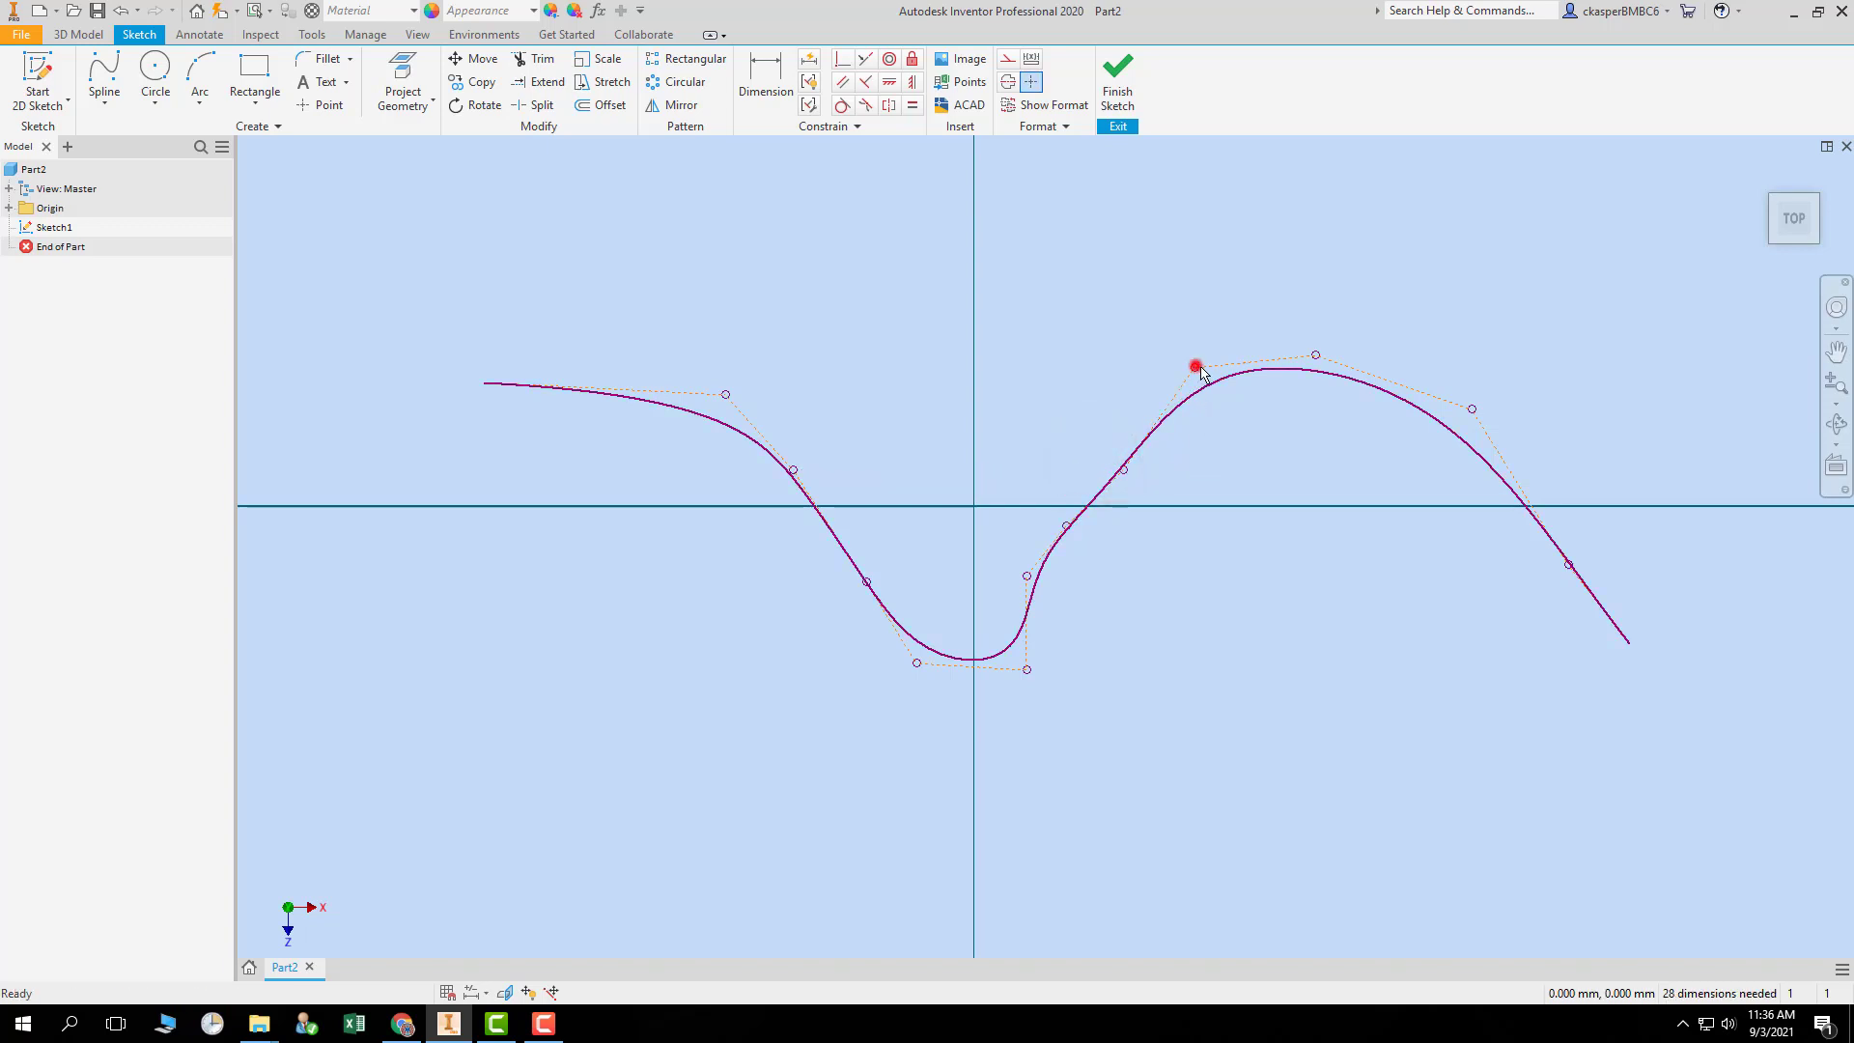
{"action": "left_click_drag", "start_coordinate": [1197, 368], "coordinate": [1126, 261]}
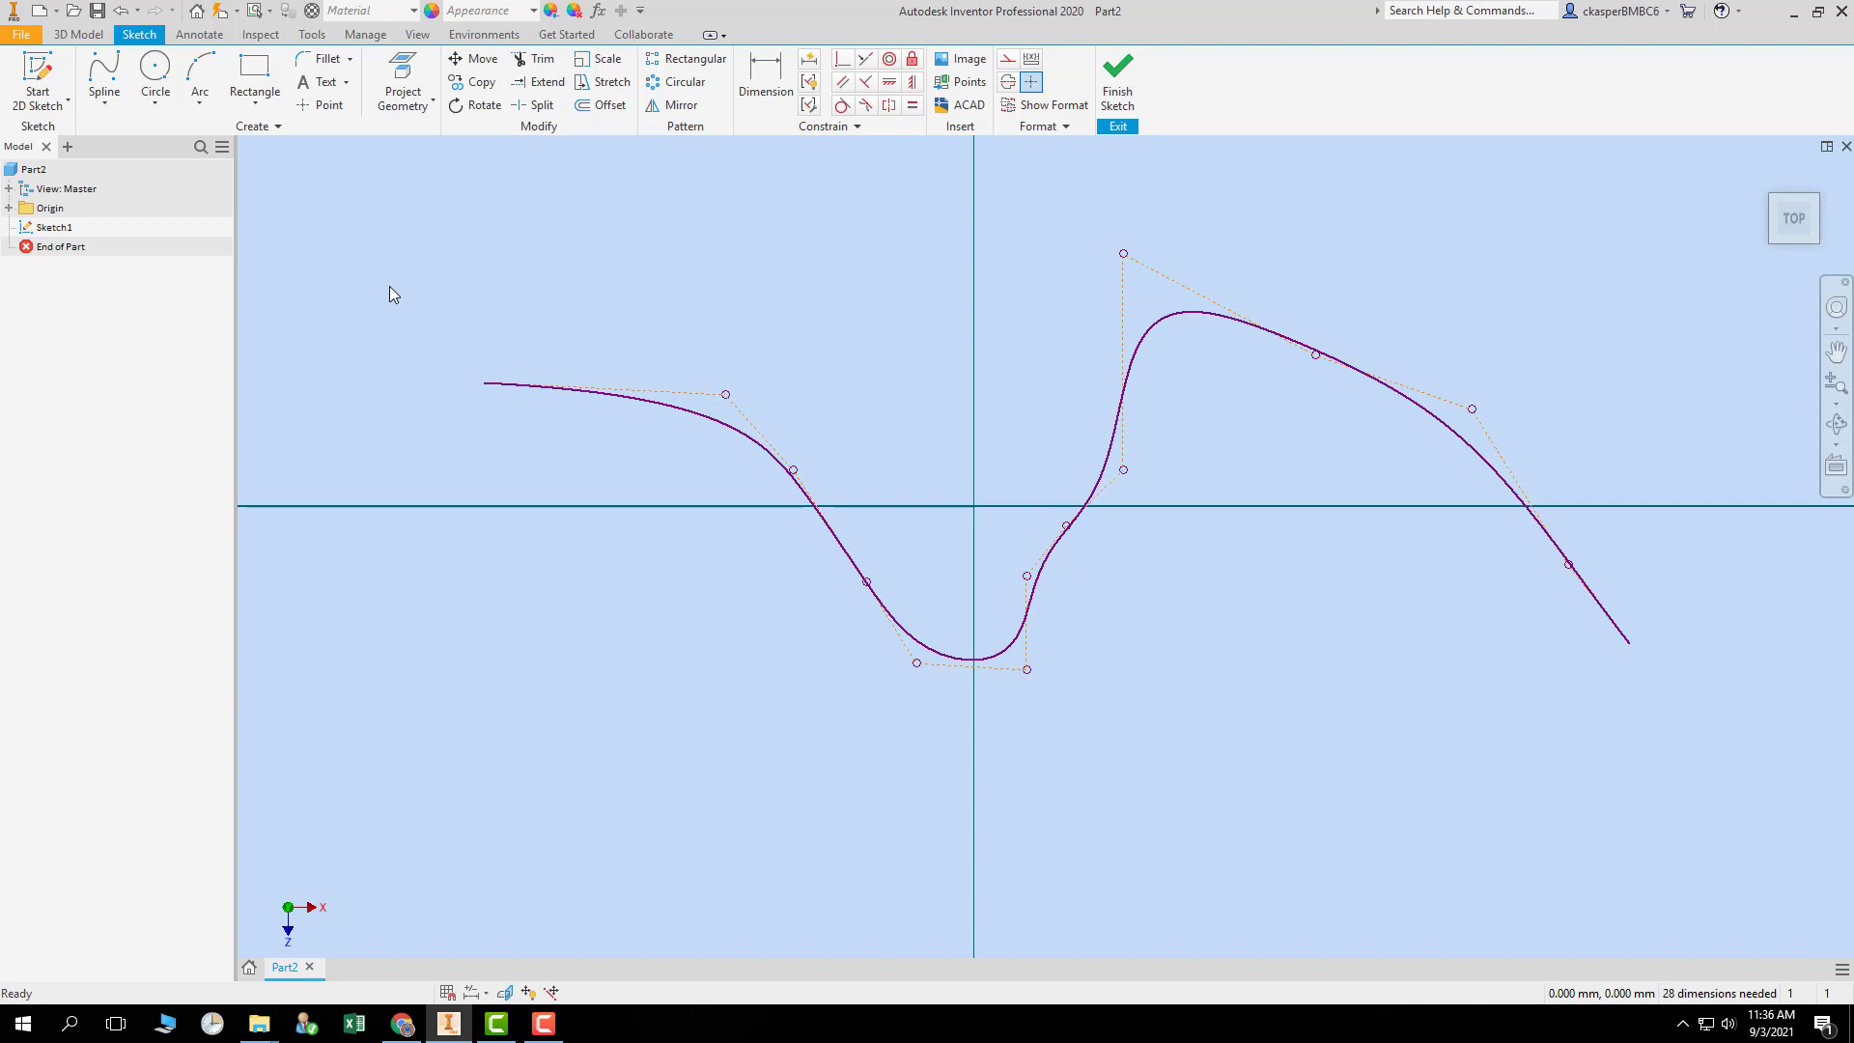
- Delete the reshaped control vertex spline using a window selection
{"action": "left_click_drag", "start_coordinate": [354, 232], "coordinate": [1690, 806]}
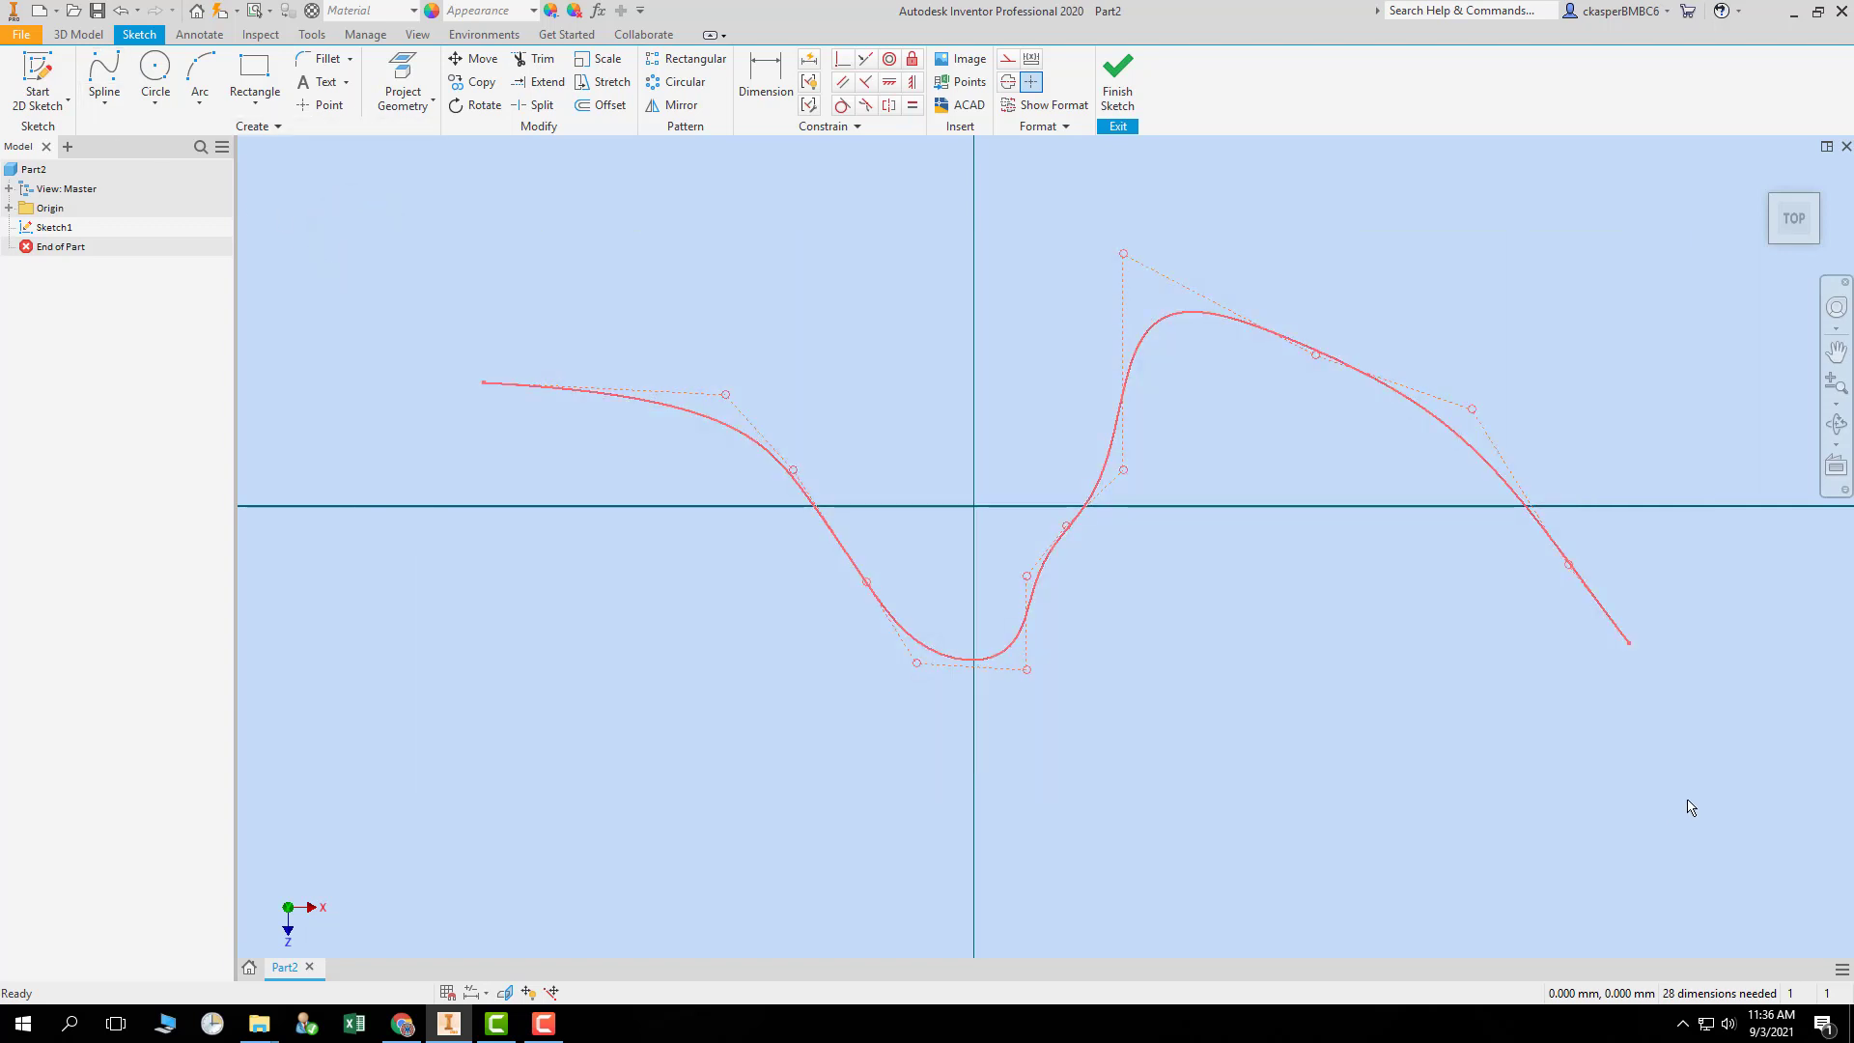
{"action": "key", "text": "Delete"}
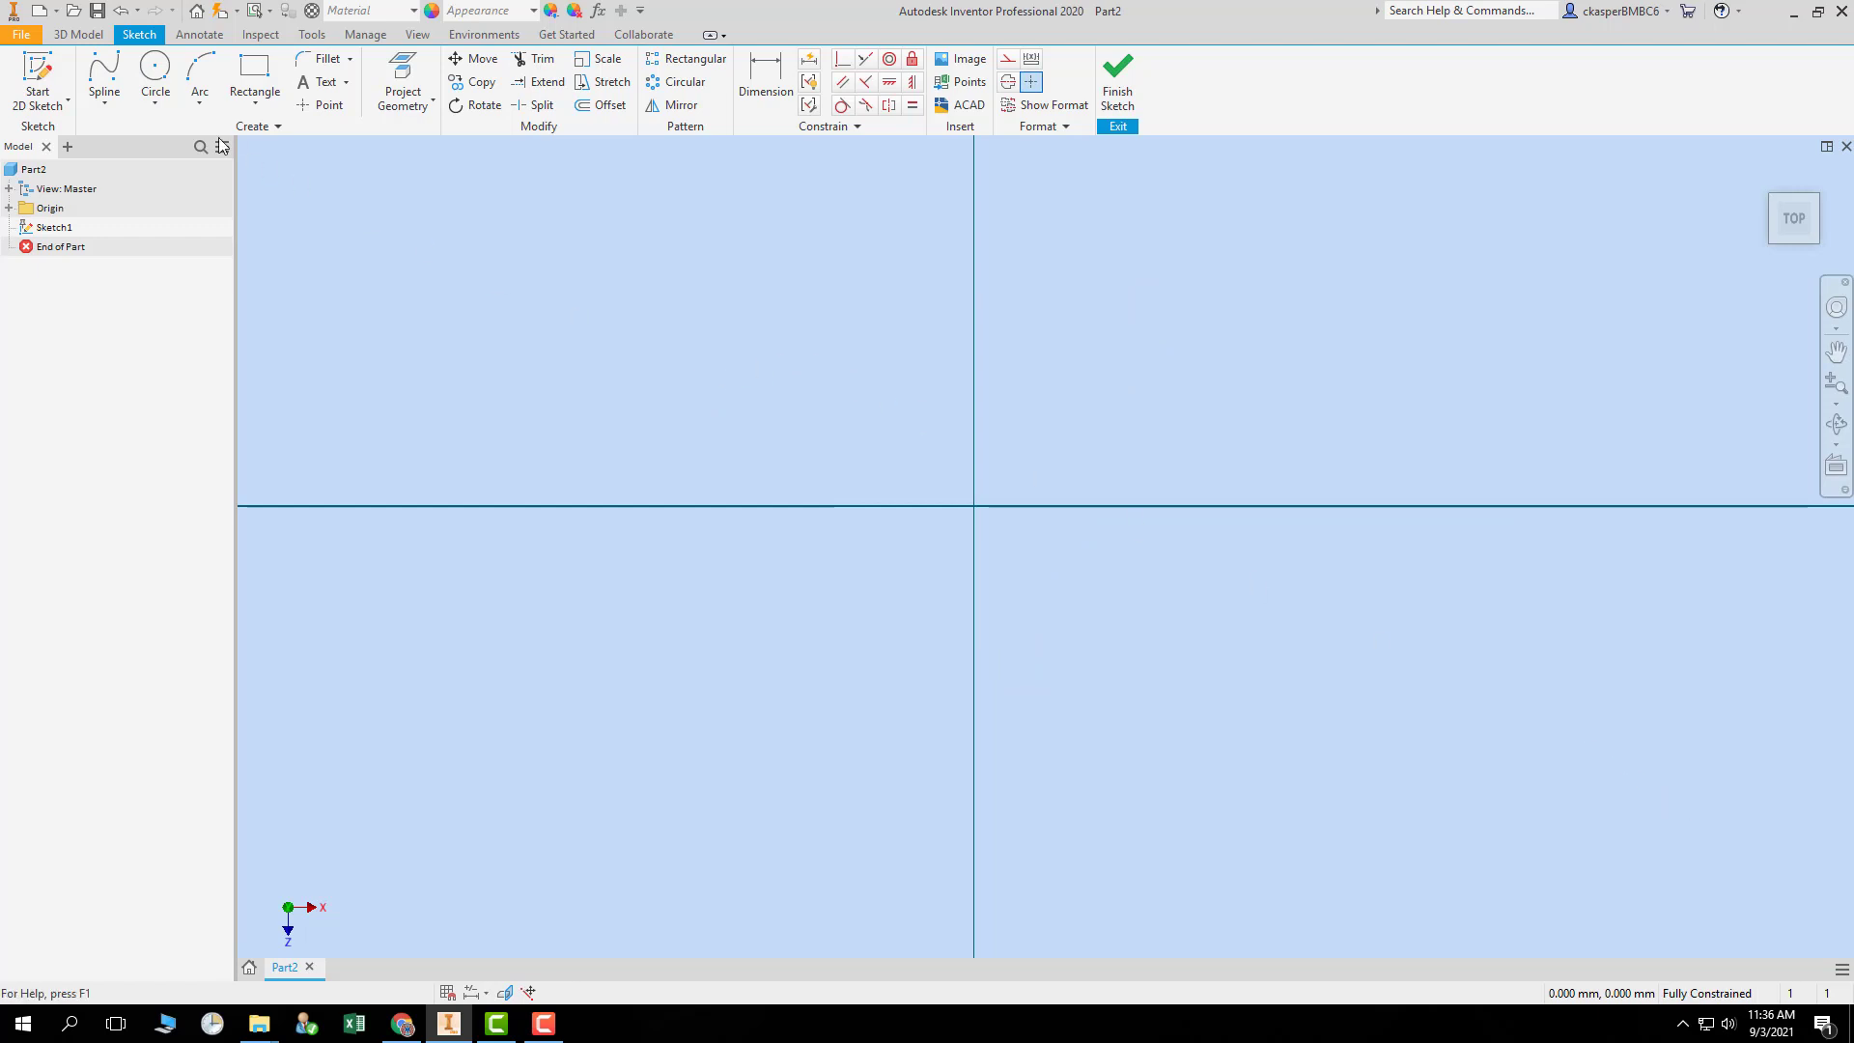
- Draw an eight-point interpolation spline from the upper-left quadrant, through the area below the horizontal axis, ending just above that axis on the far right
{"action": "left_click", "coordinate": [105, 101]}
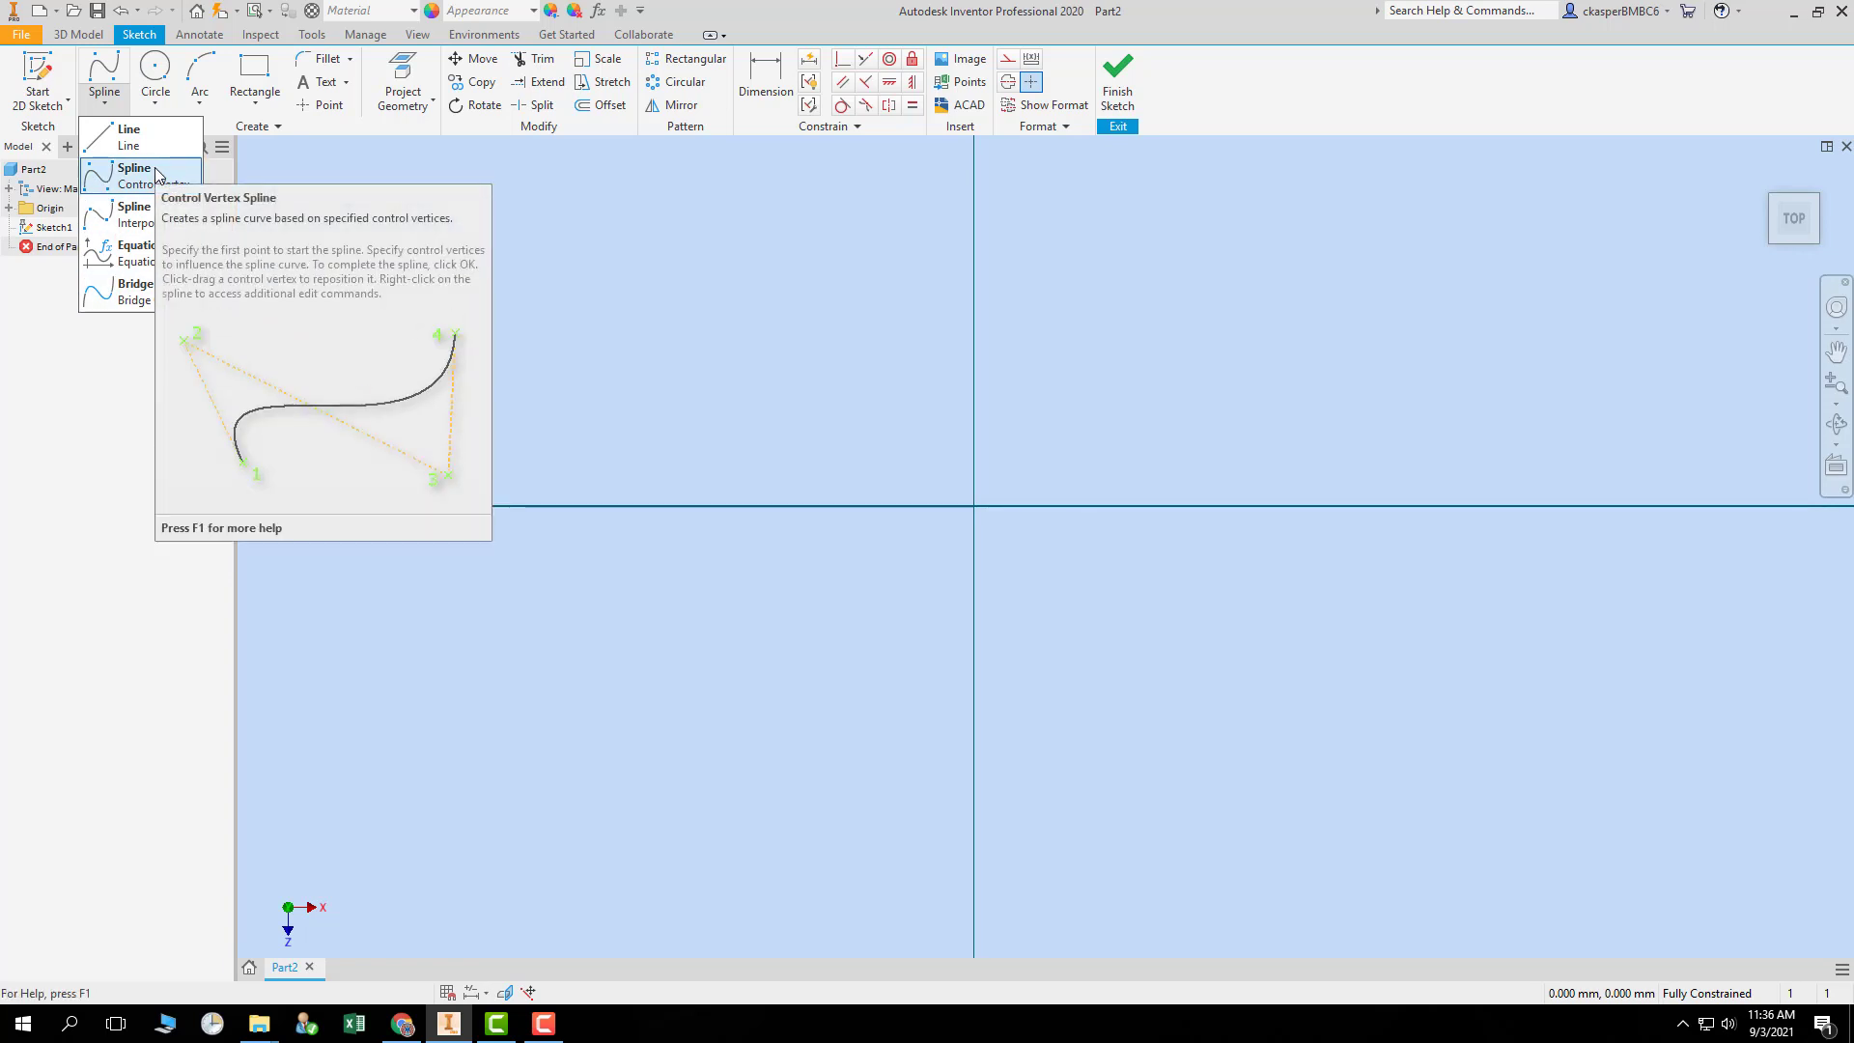
{"action": "left_click", "coordinate": [123, 218]}
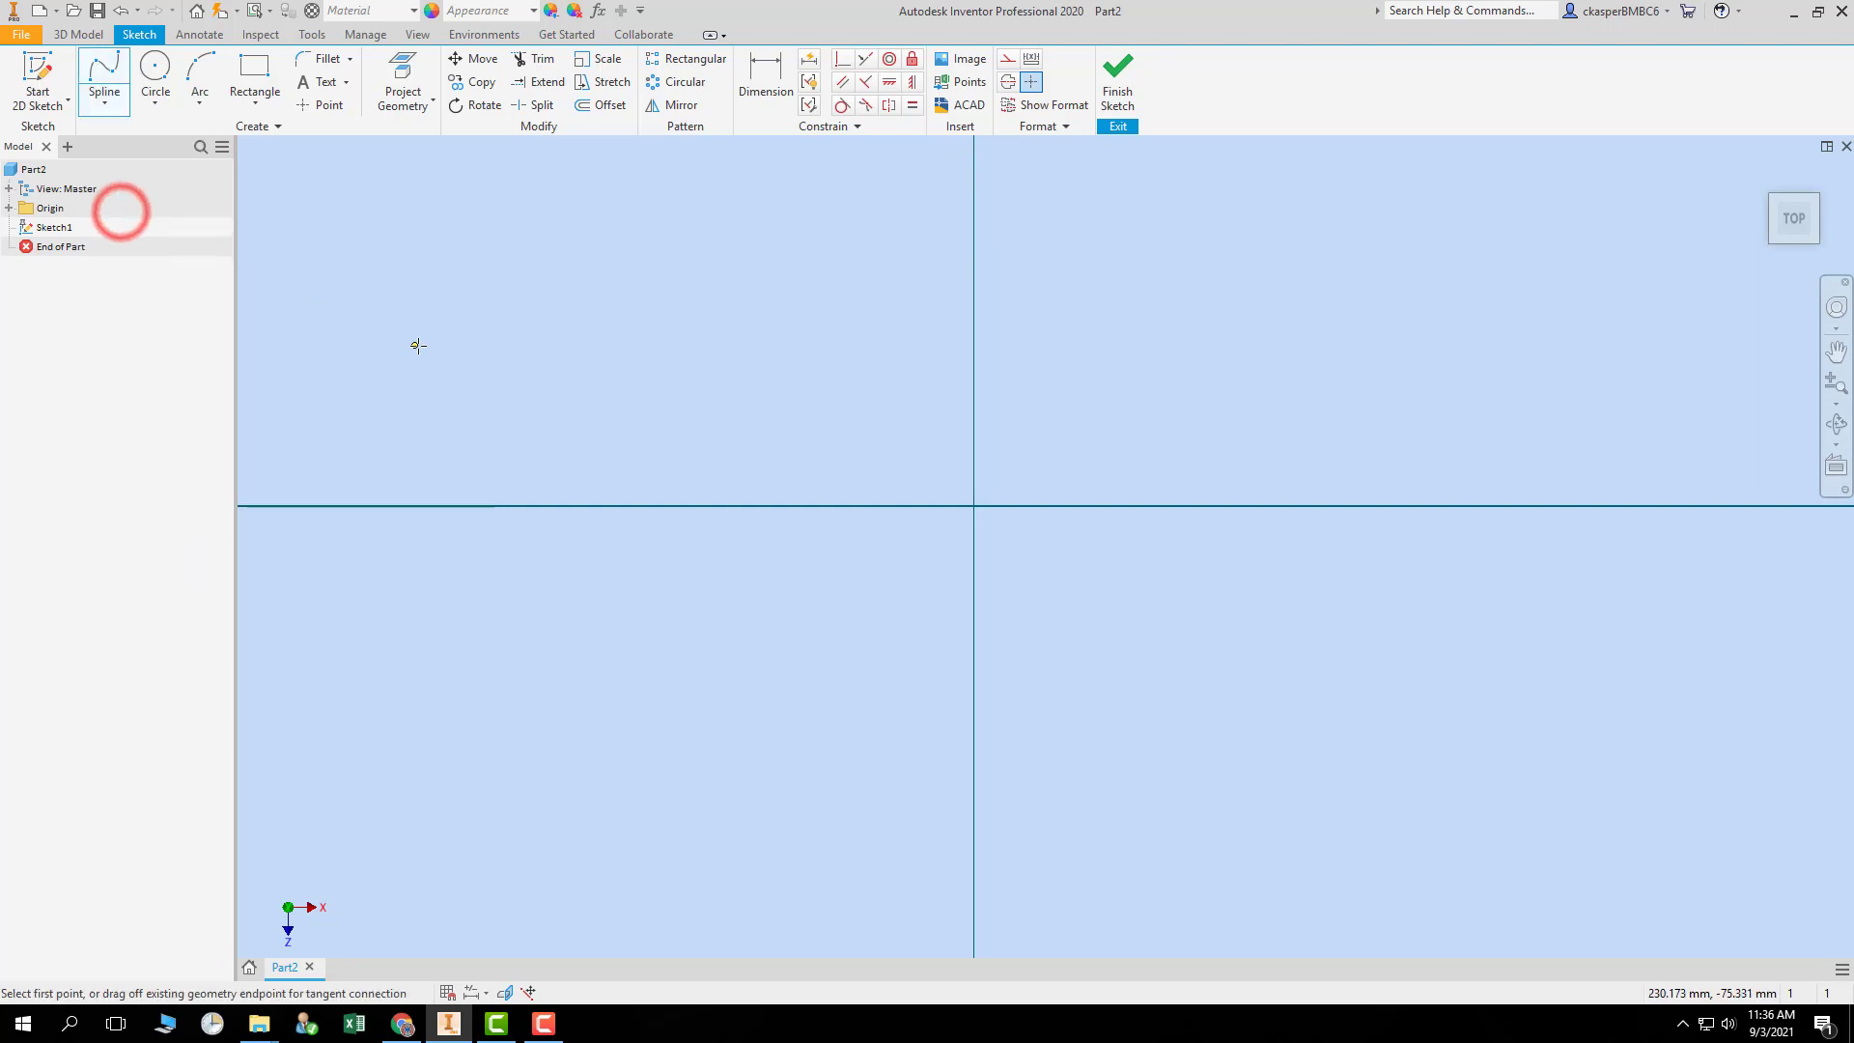
{"action": "left_click", "coordinate": [395, 310]}
{"action": "left_click", "coordinate": [641, 341]}
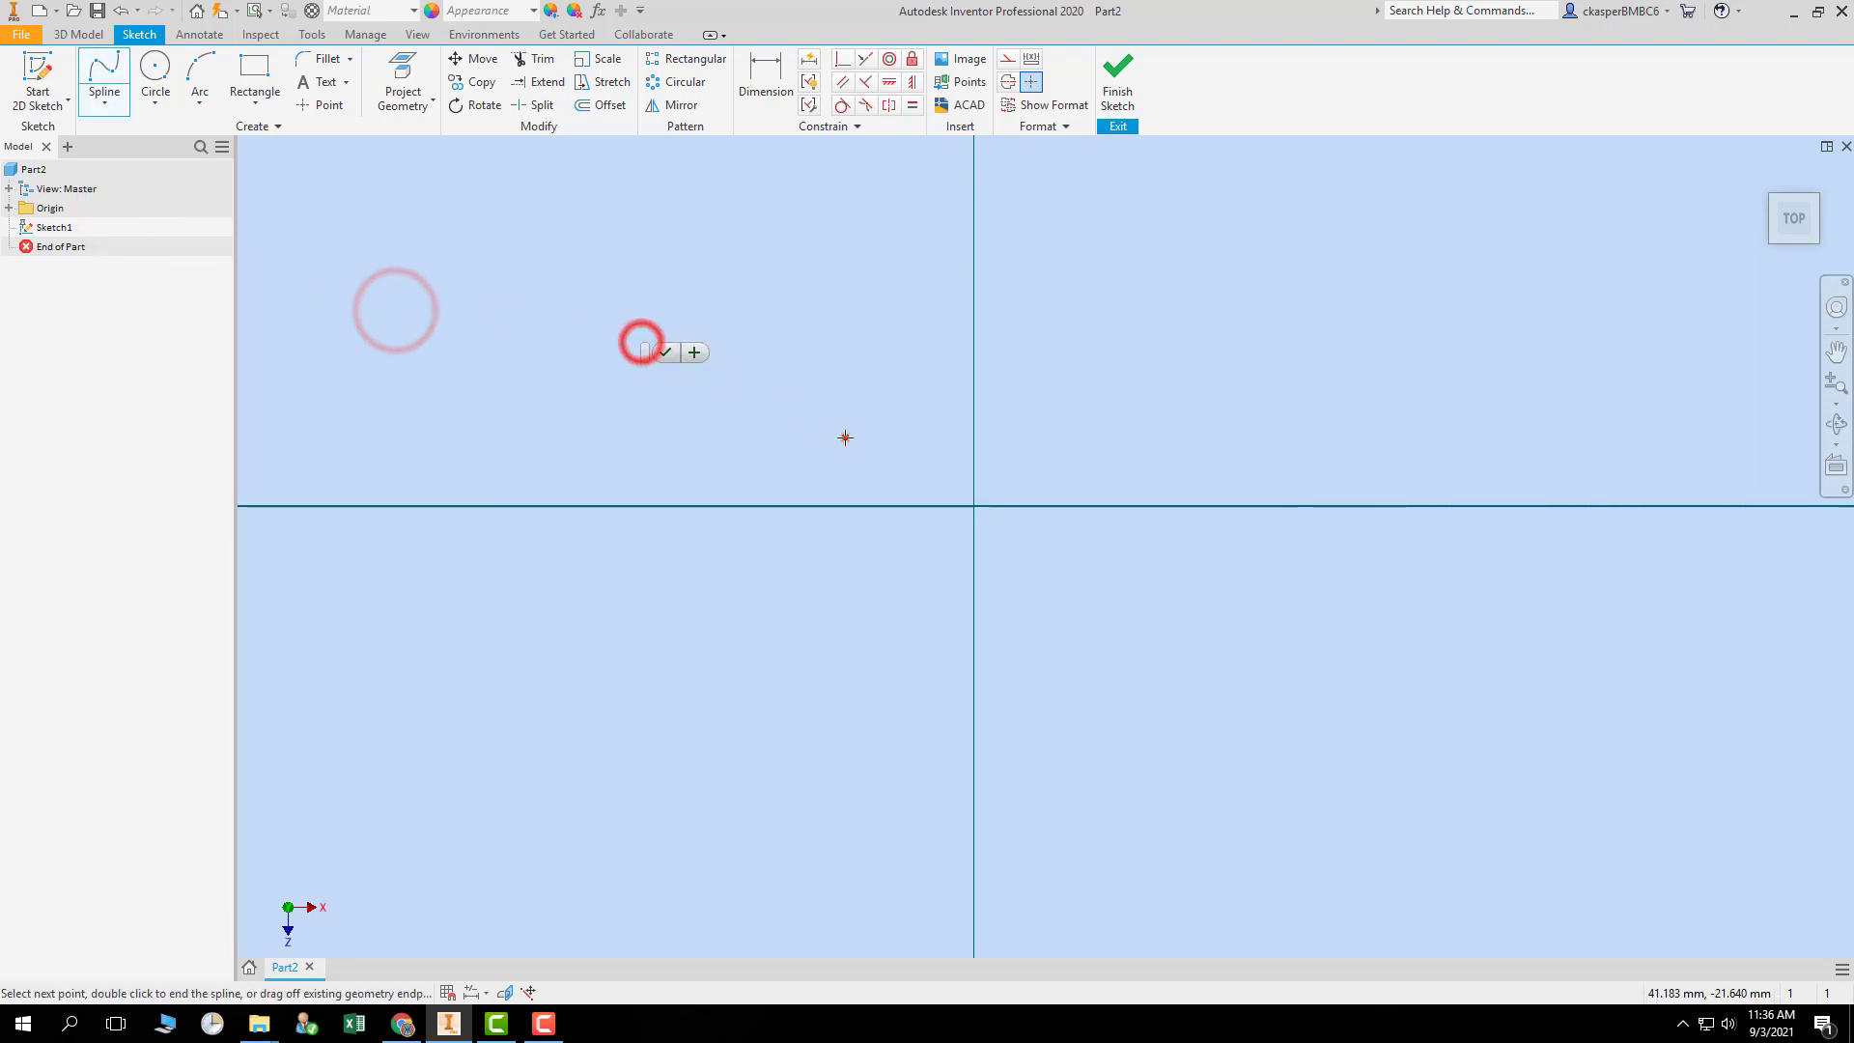
{"action": "left_click", "coordinate": [845, 436]}
{"action": "left_click", "coordinate": [885, 572]}
{"action": "left_click", "coordinate": [1117, 709]}
{"action": "left_click", "coordinate": [1390, 678]}
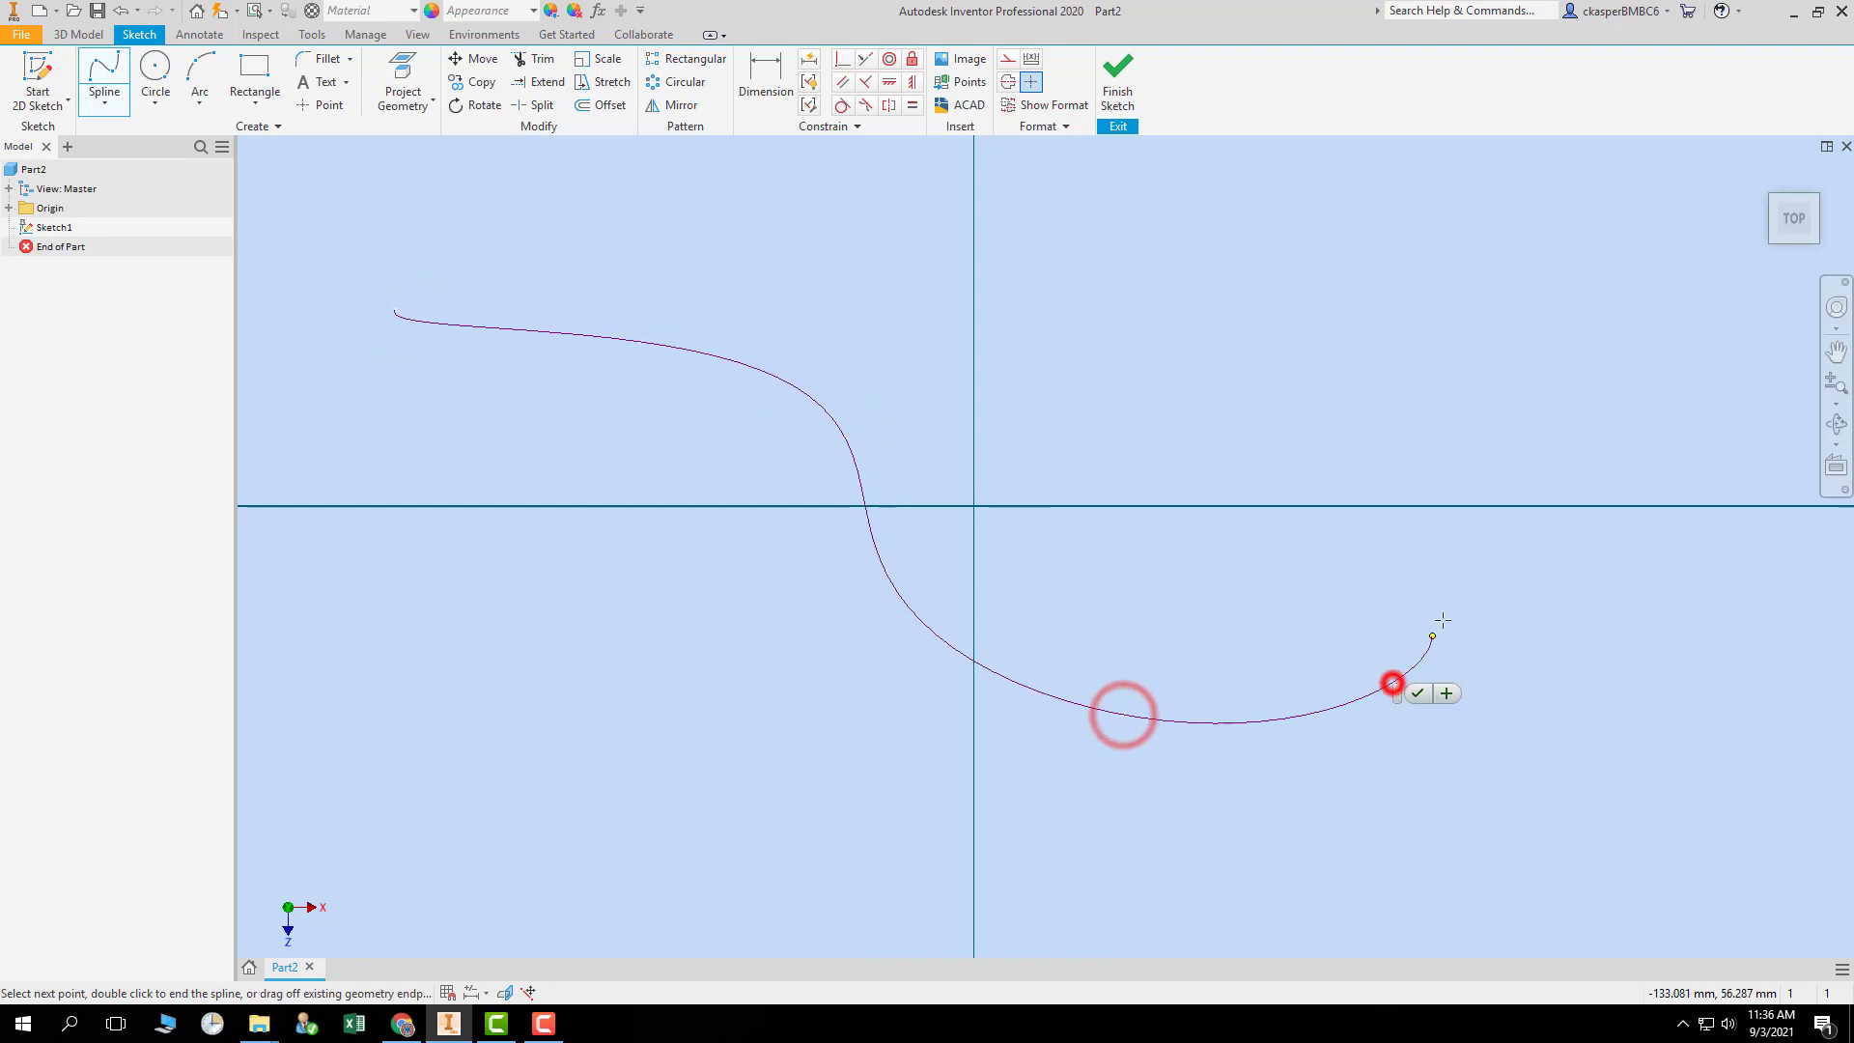
{"action": "left_click", "coordinate": [1473, 588]}
{"action": "double_click", "coordinate": [1597, 471]}
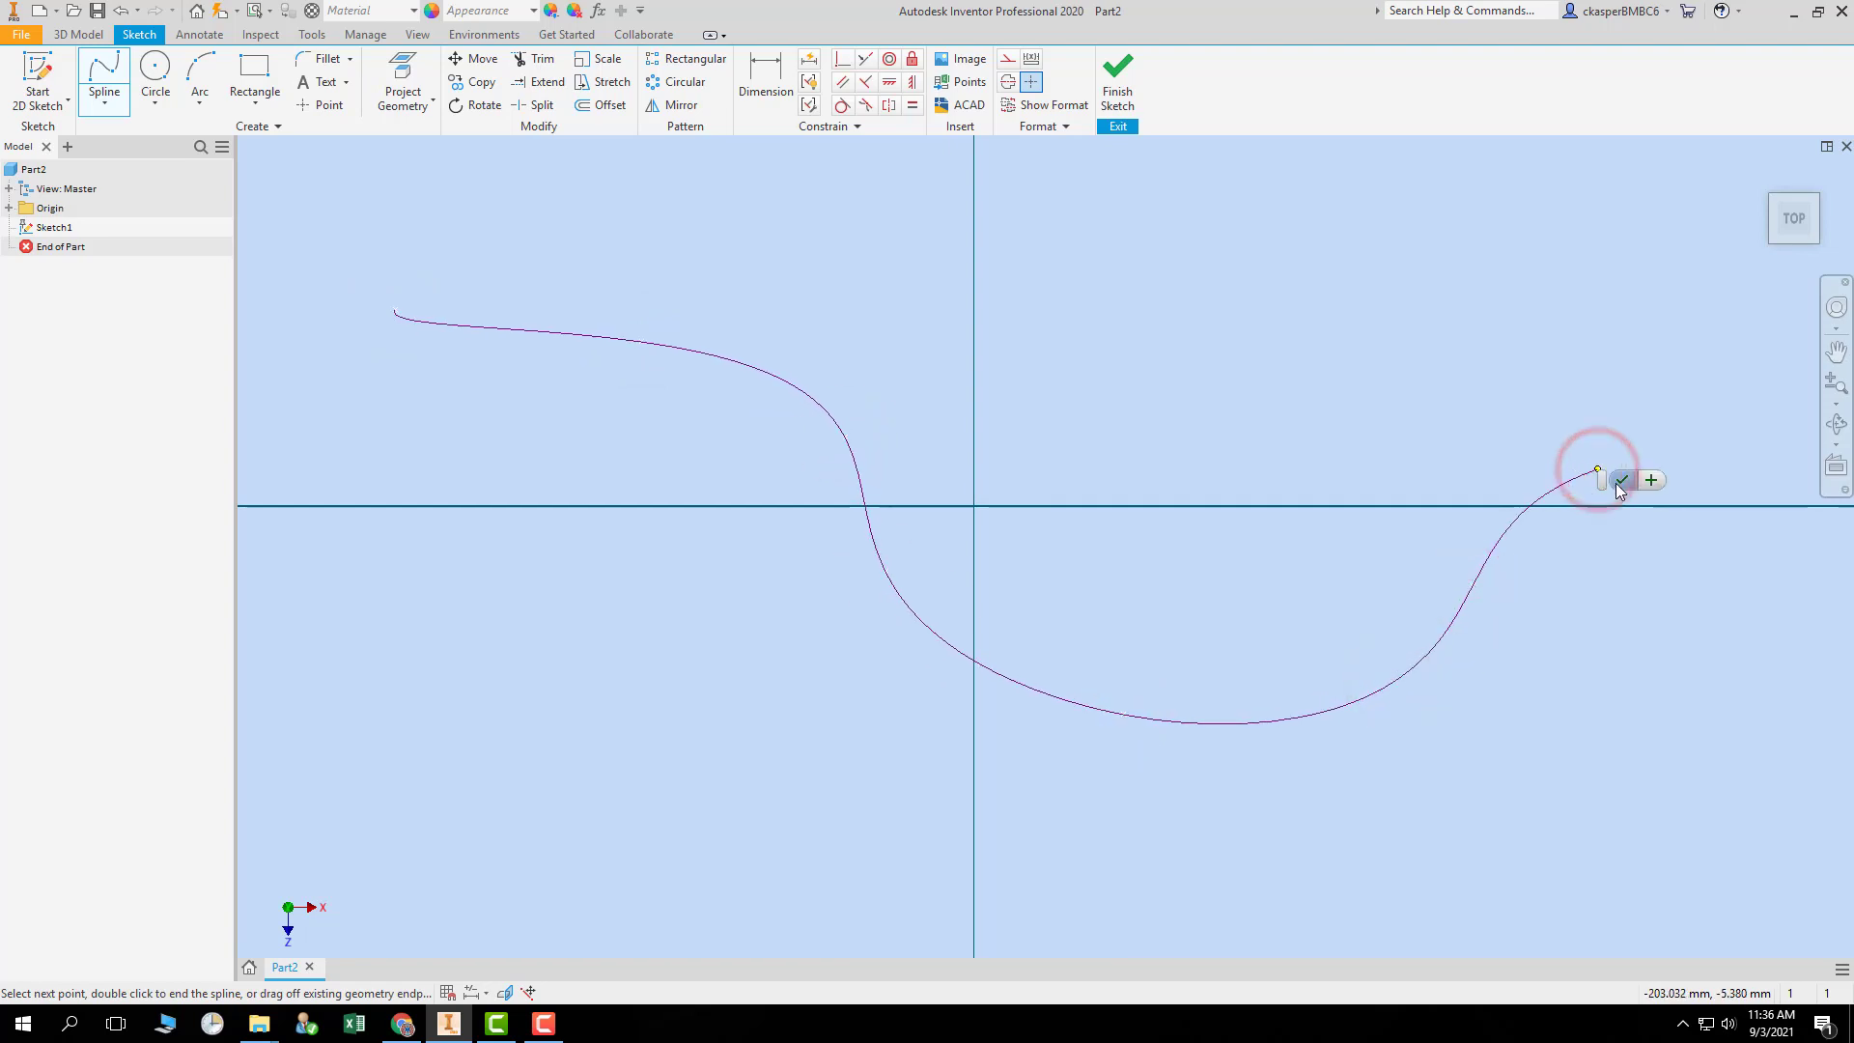
{"action": "key", "text": "Escape"}
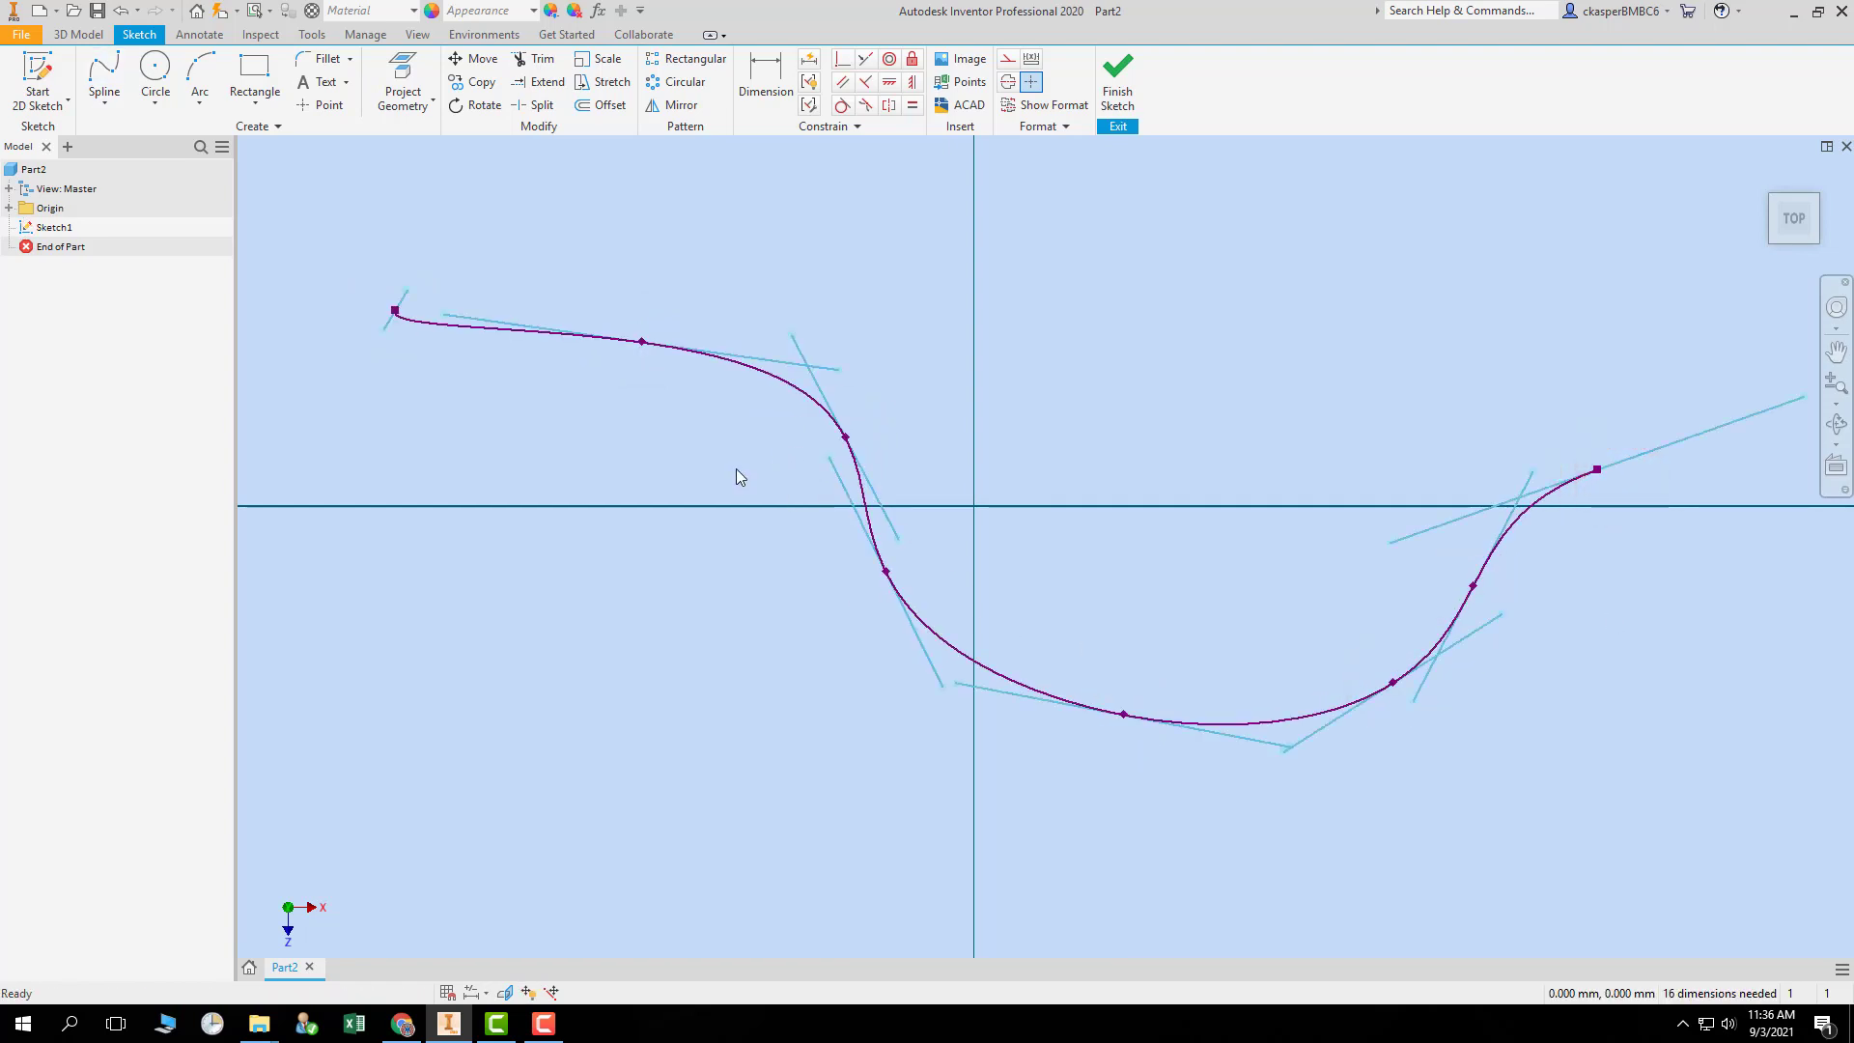
{"action": "key", "text": "Escape"}
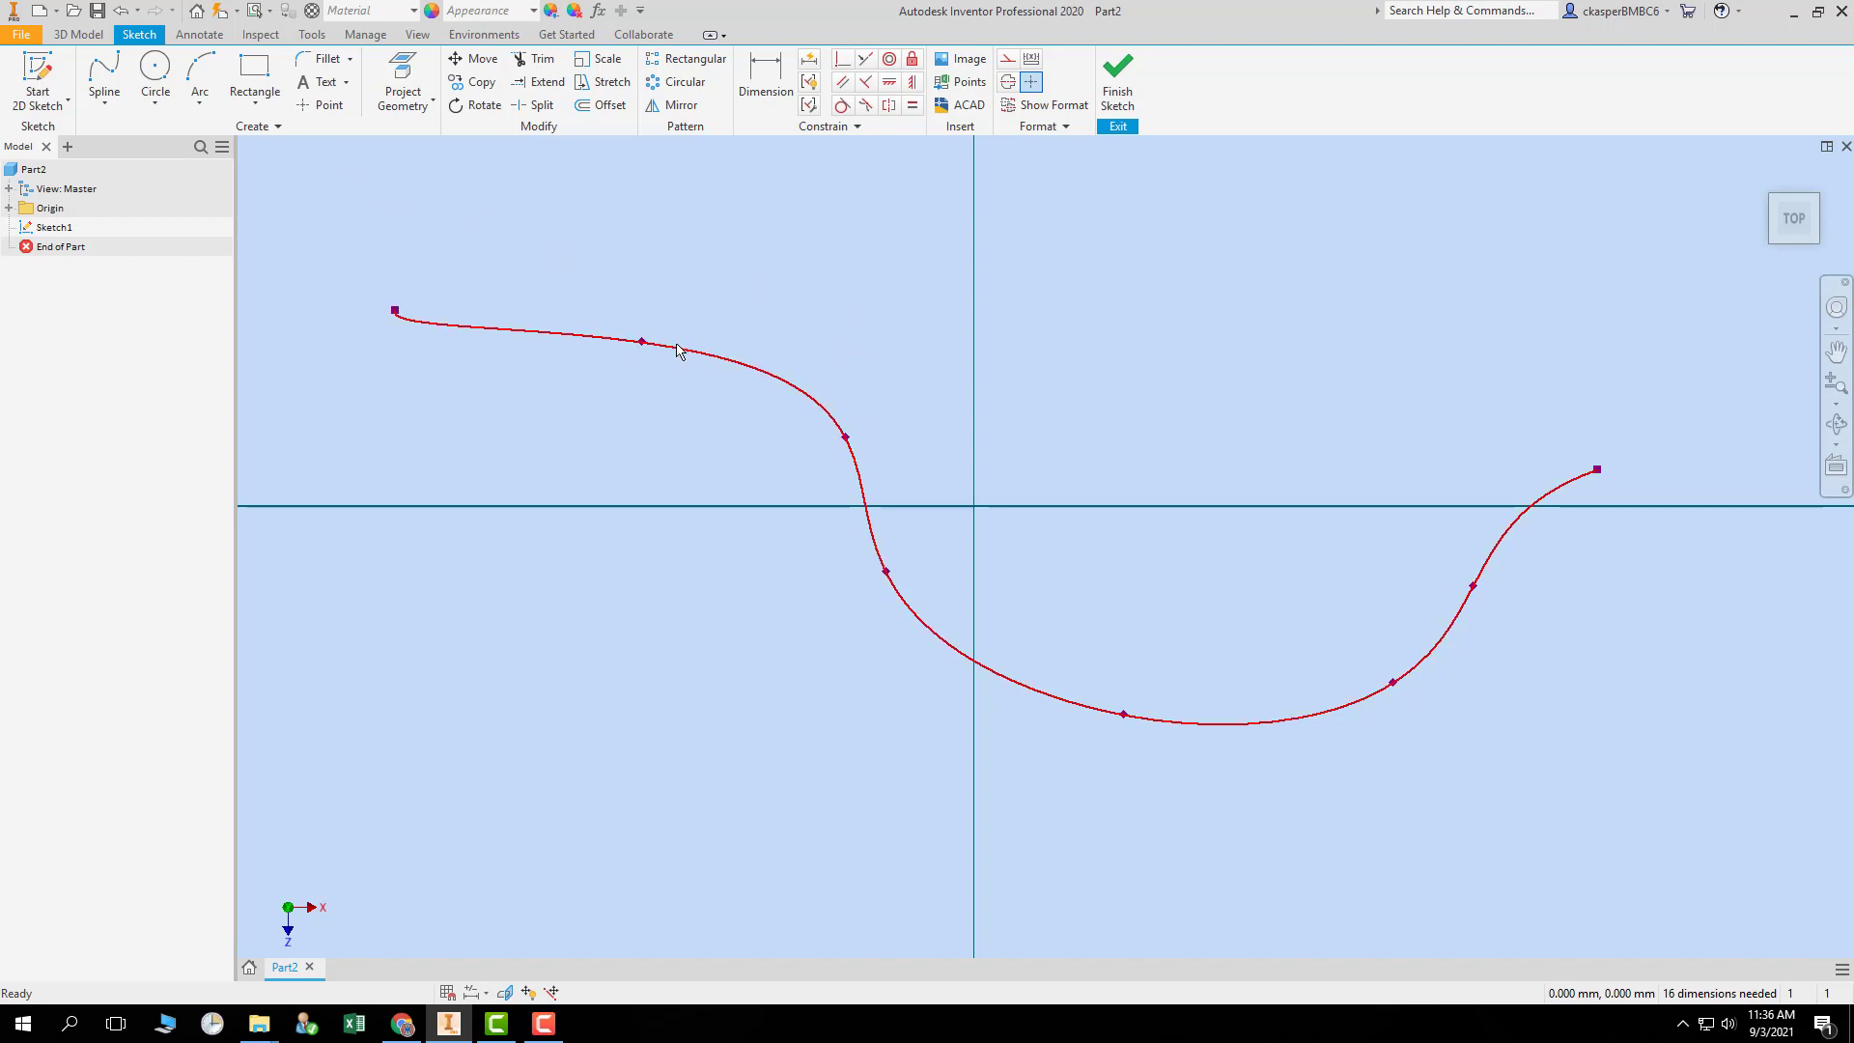
- Use the tangent handle at the spline's second fit point to lower that point and tilt the tangent upward to the right
{"action": "left_click", "coordinate": [642, 343]}
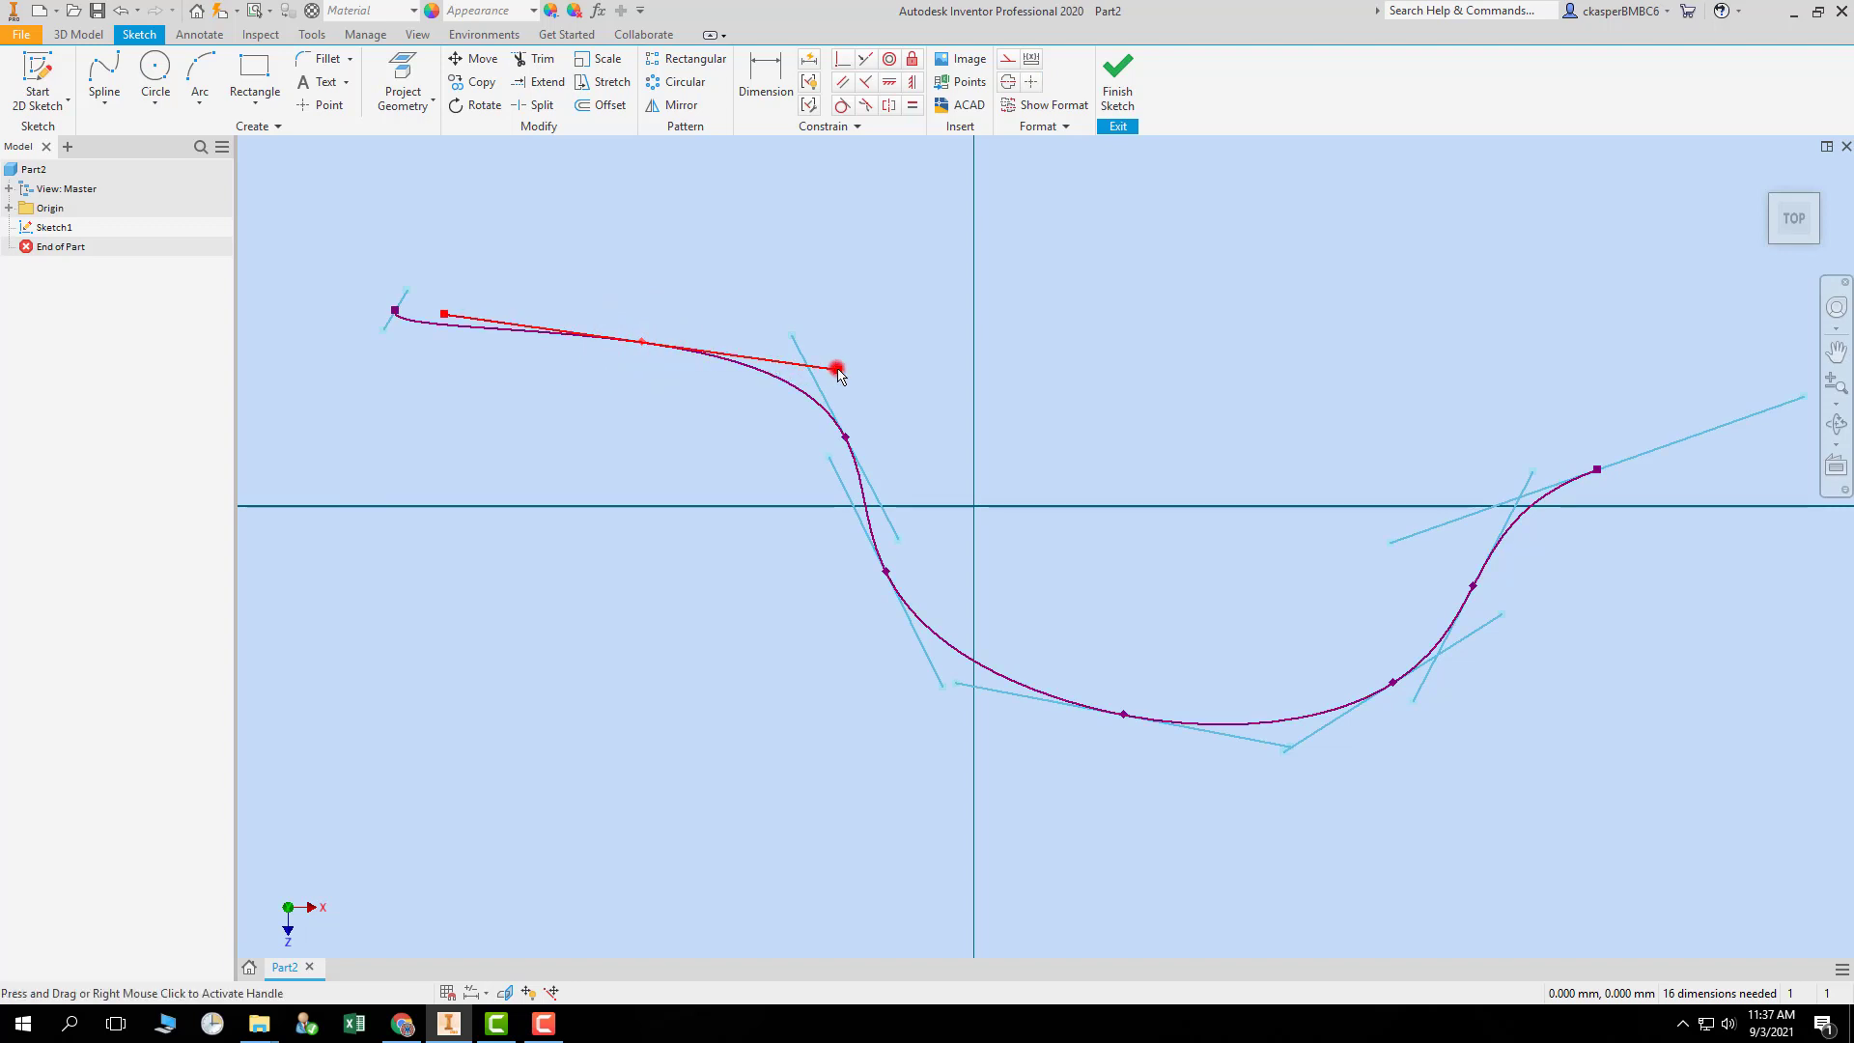
{"action": "left_click_drag", "start_coordinate": [837, 369], "coordinate": [814, 425]}
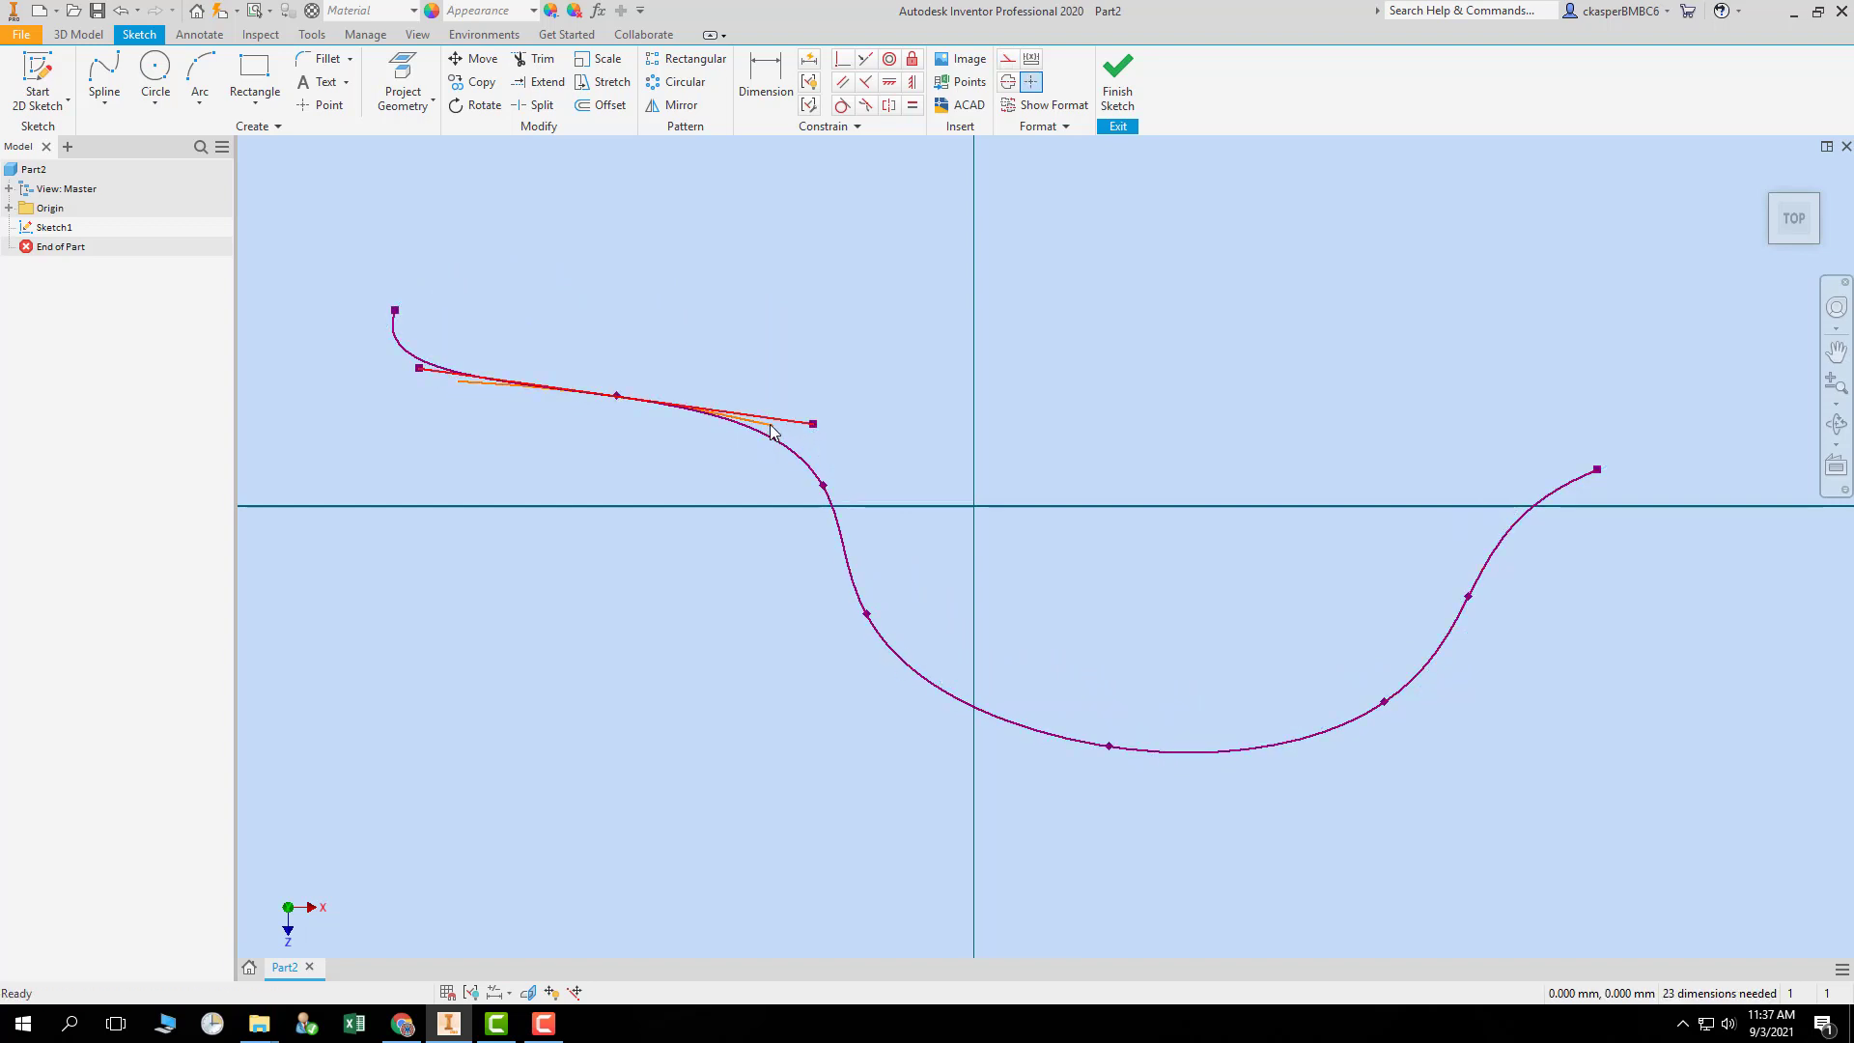
{"action": "left_click_drag", "start_coordinate": [419, 372], "coordinate": [489, 422]}
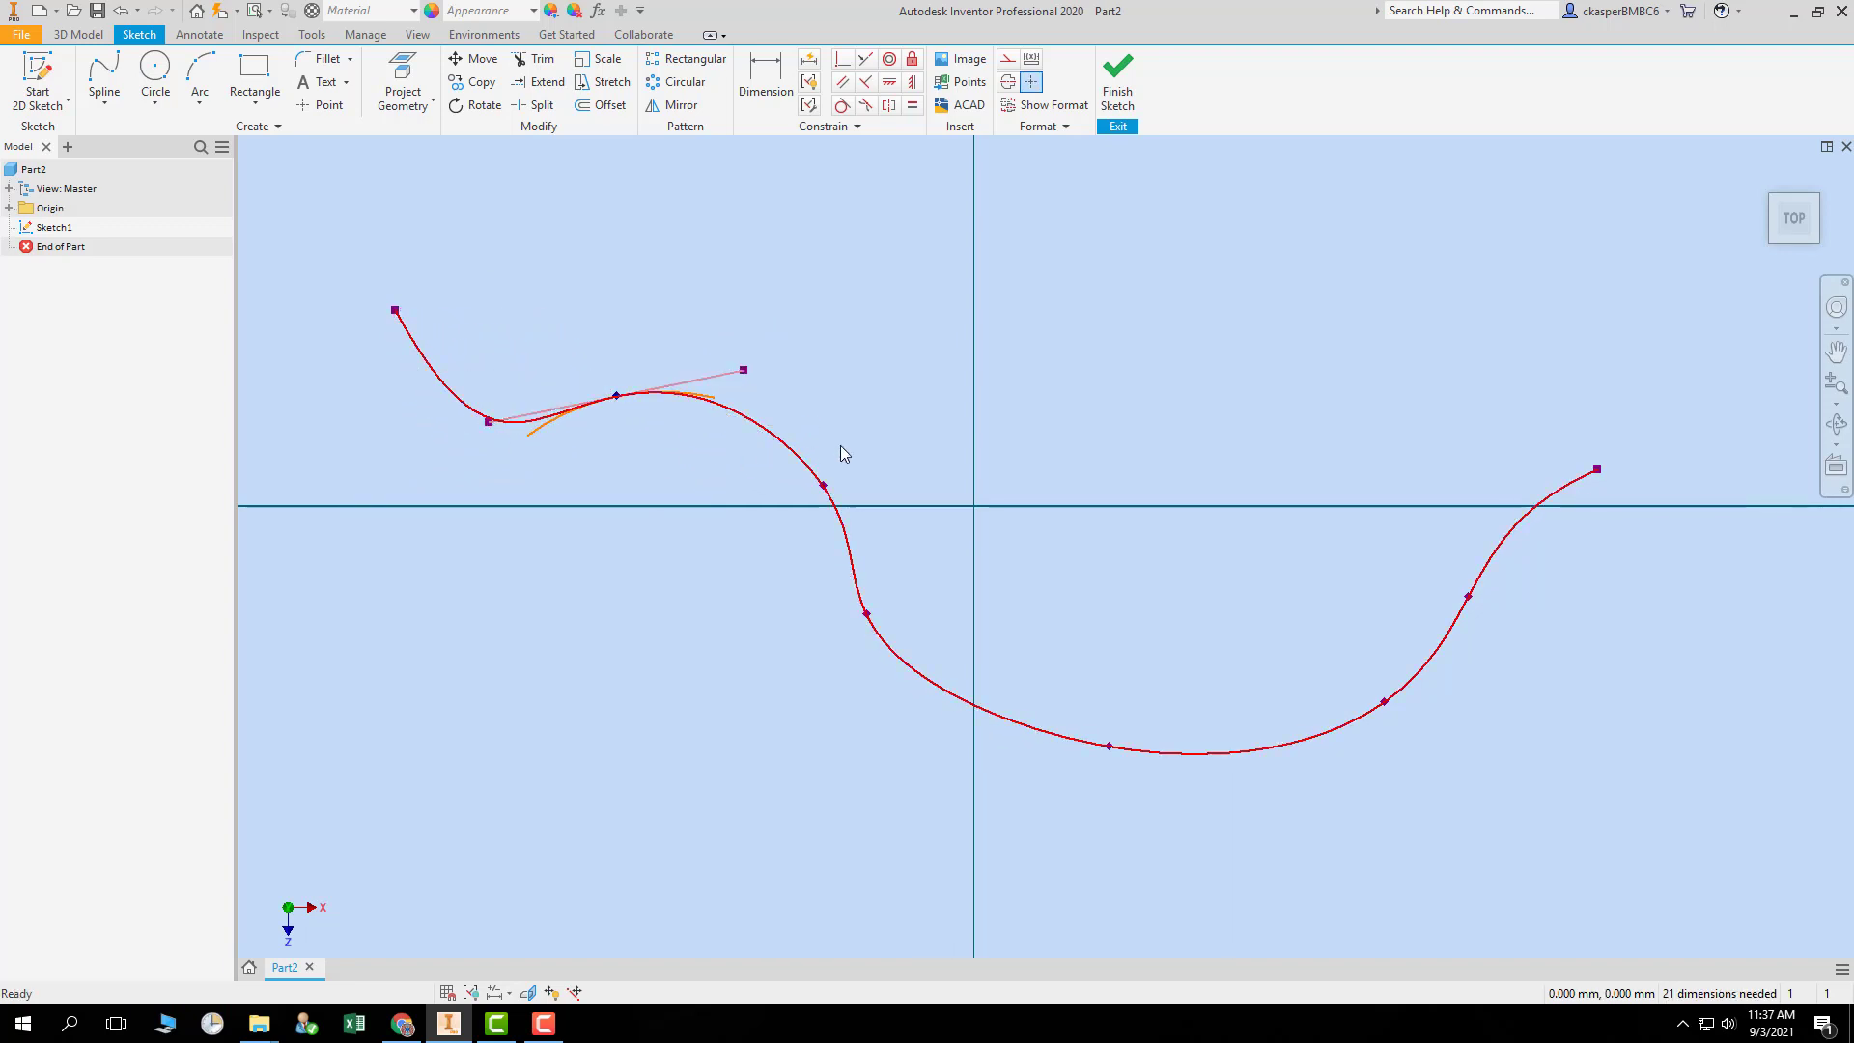
- Reshape the spline with the tangent handles at its third and fifth fit points, raising the right end of each handle
{"action": "left_click", "coordinate": [823, 487]}
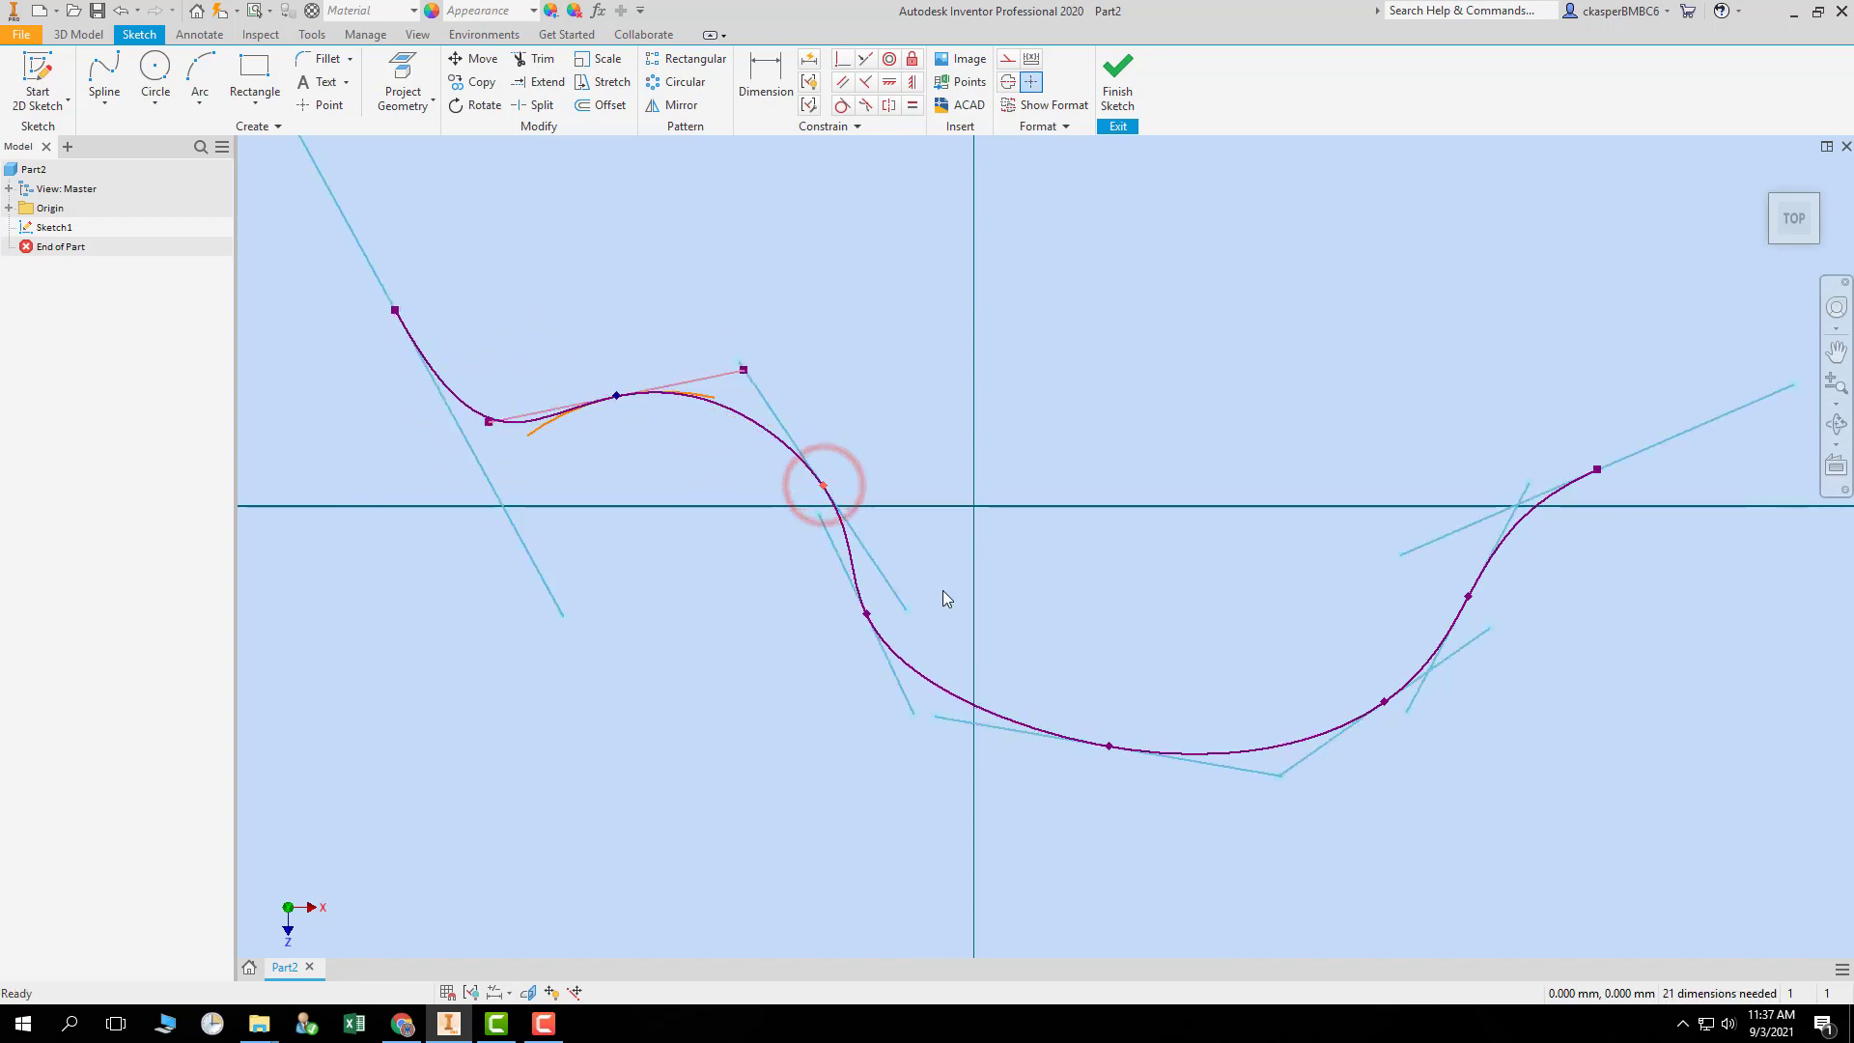
{"action": "left_click", "coordinate": [907, 610]}
{"action": "left_click_drag", "start_coordinate": [917, 608], "coordinate": [959, 534]}
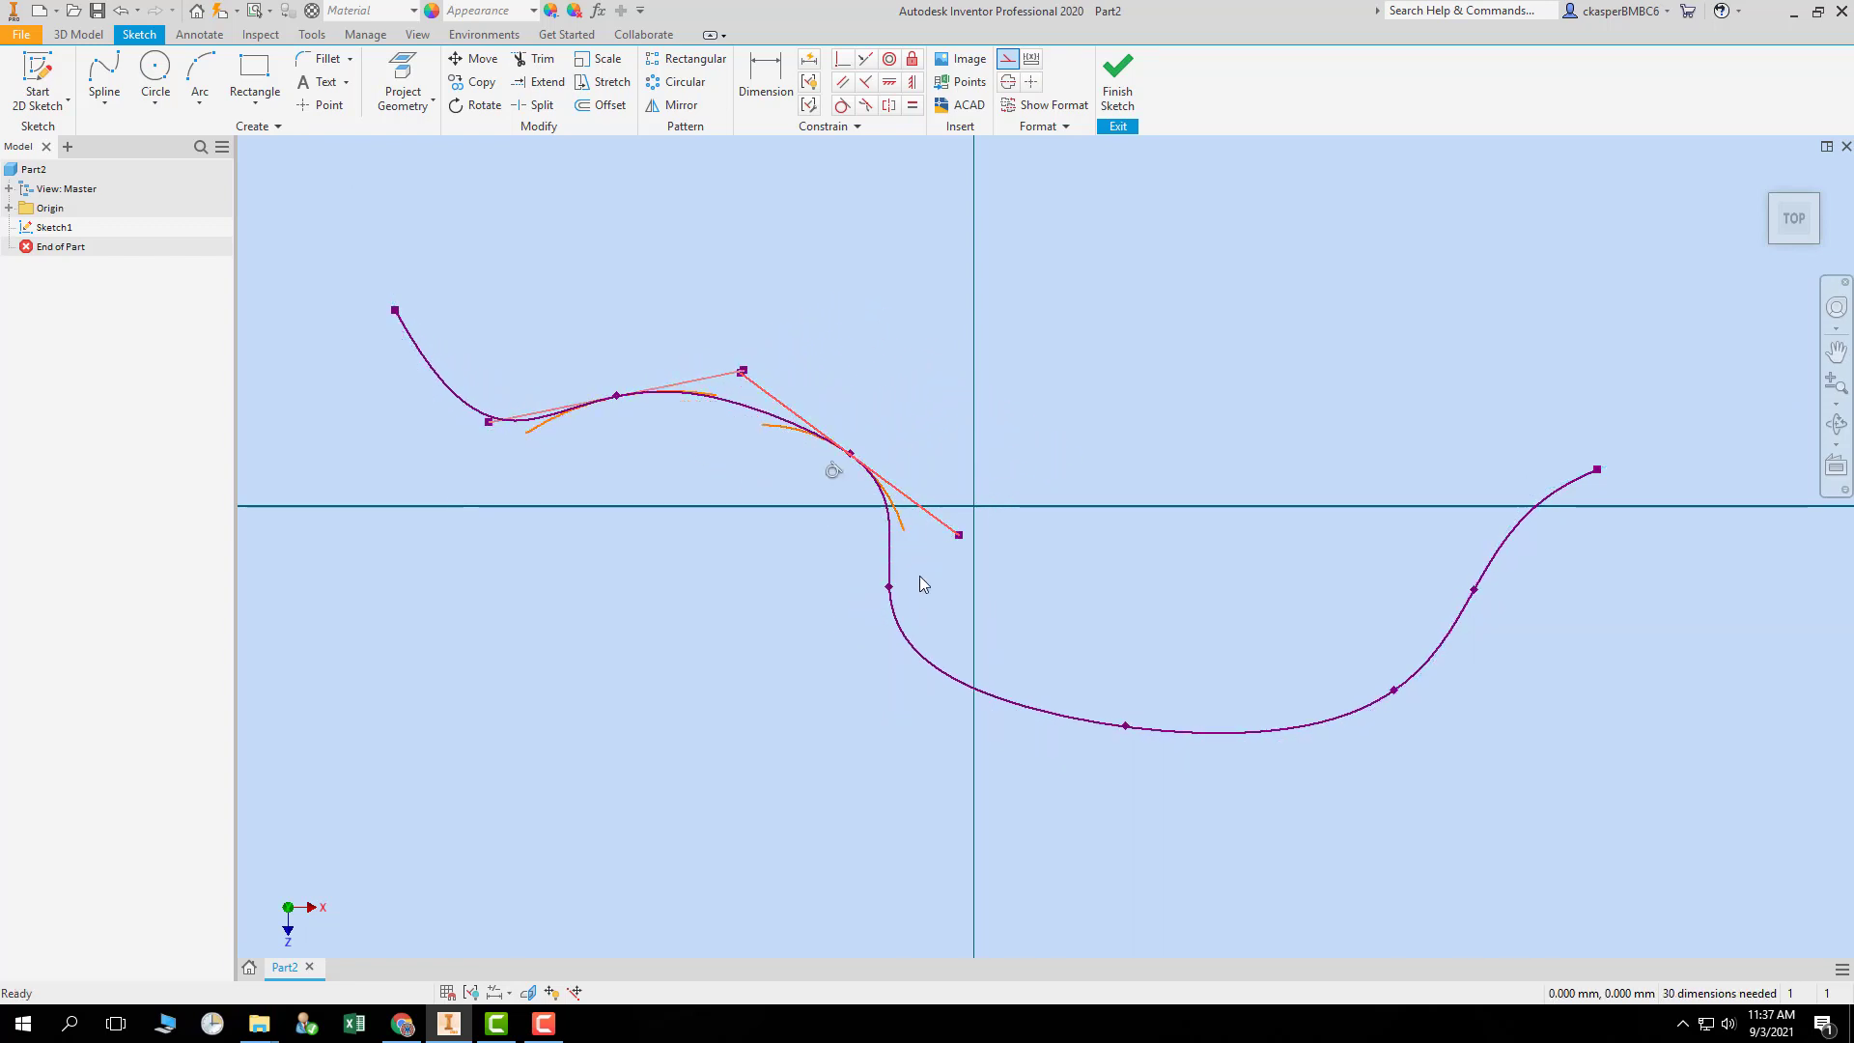
{"action": "left_click", "coordinate": [1125, 726]}
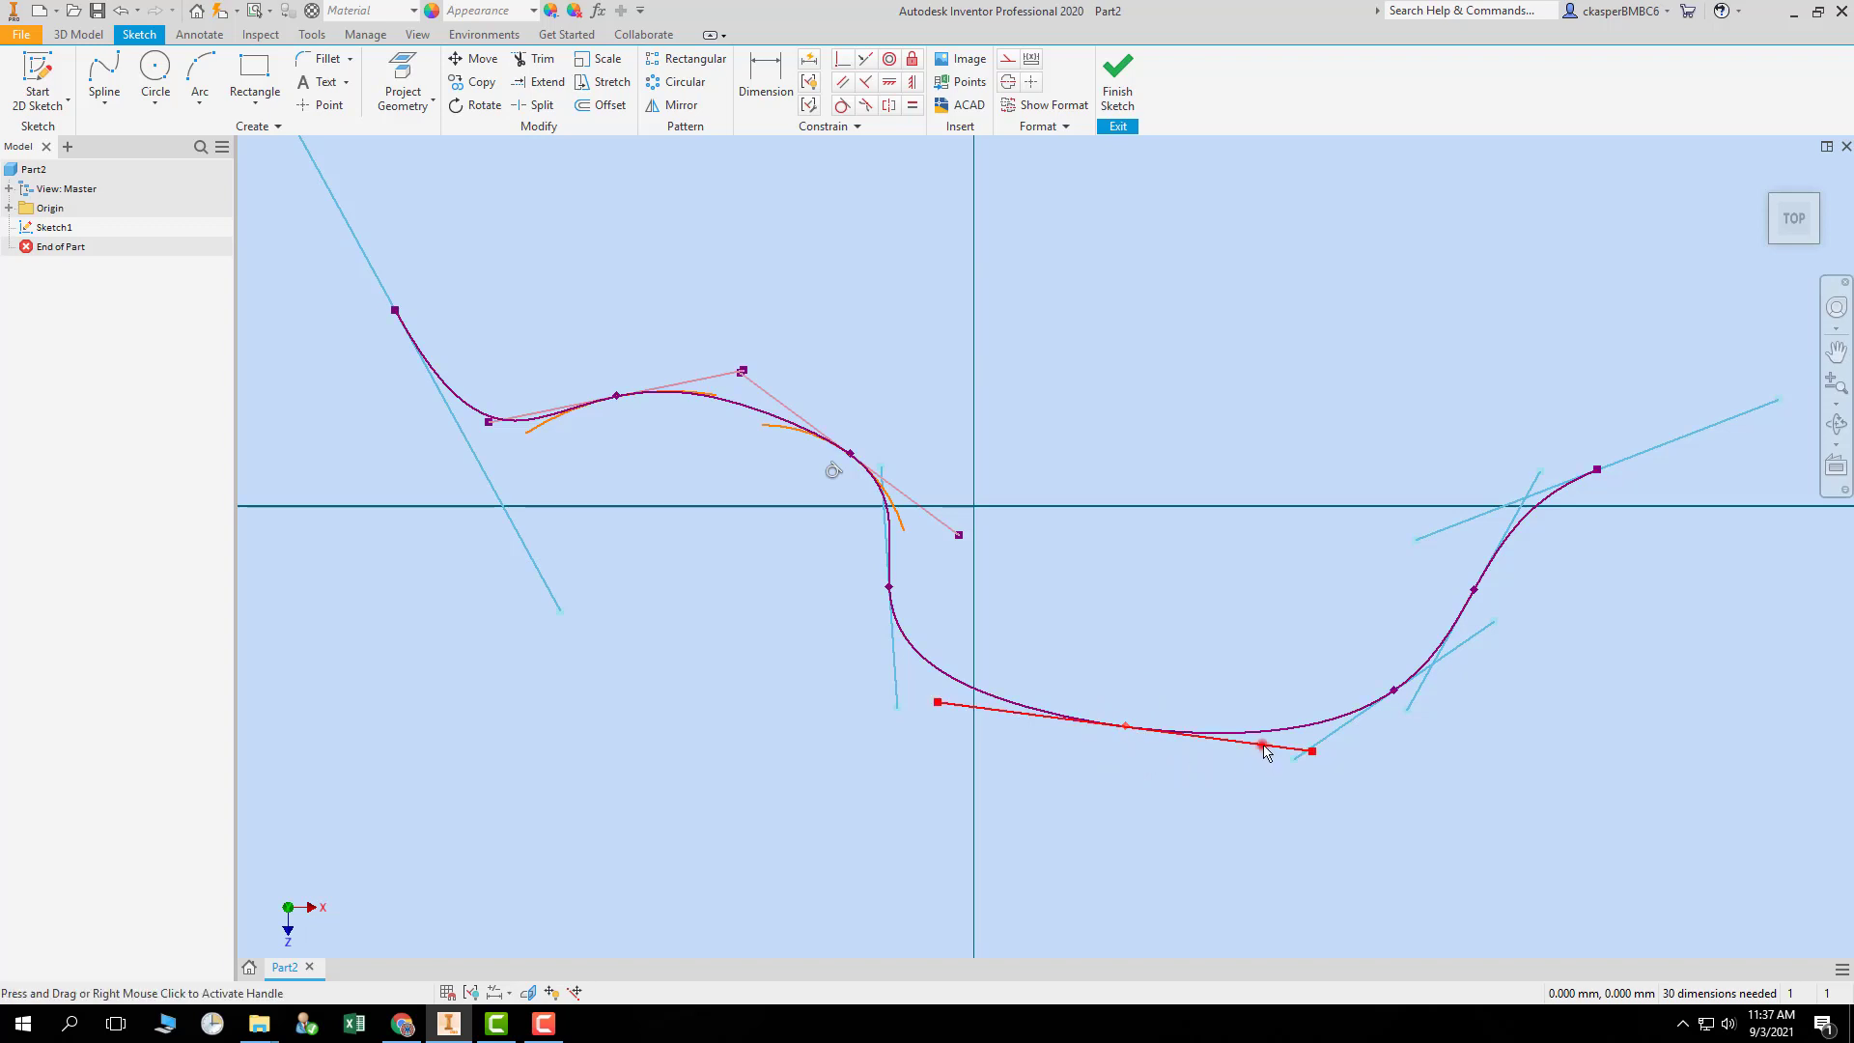
{"action": "left_click_drag", "start_coordinate": [1264, 751], "coordinate": [1325, 673]}
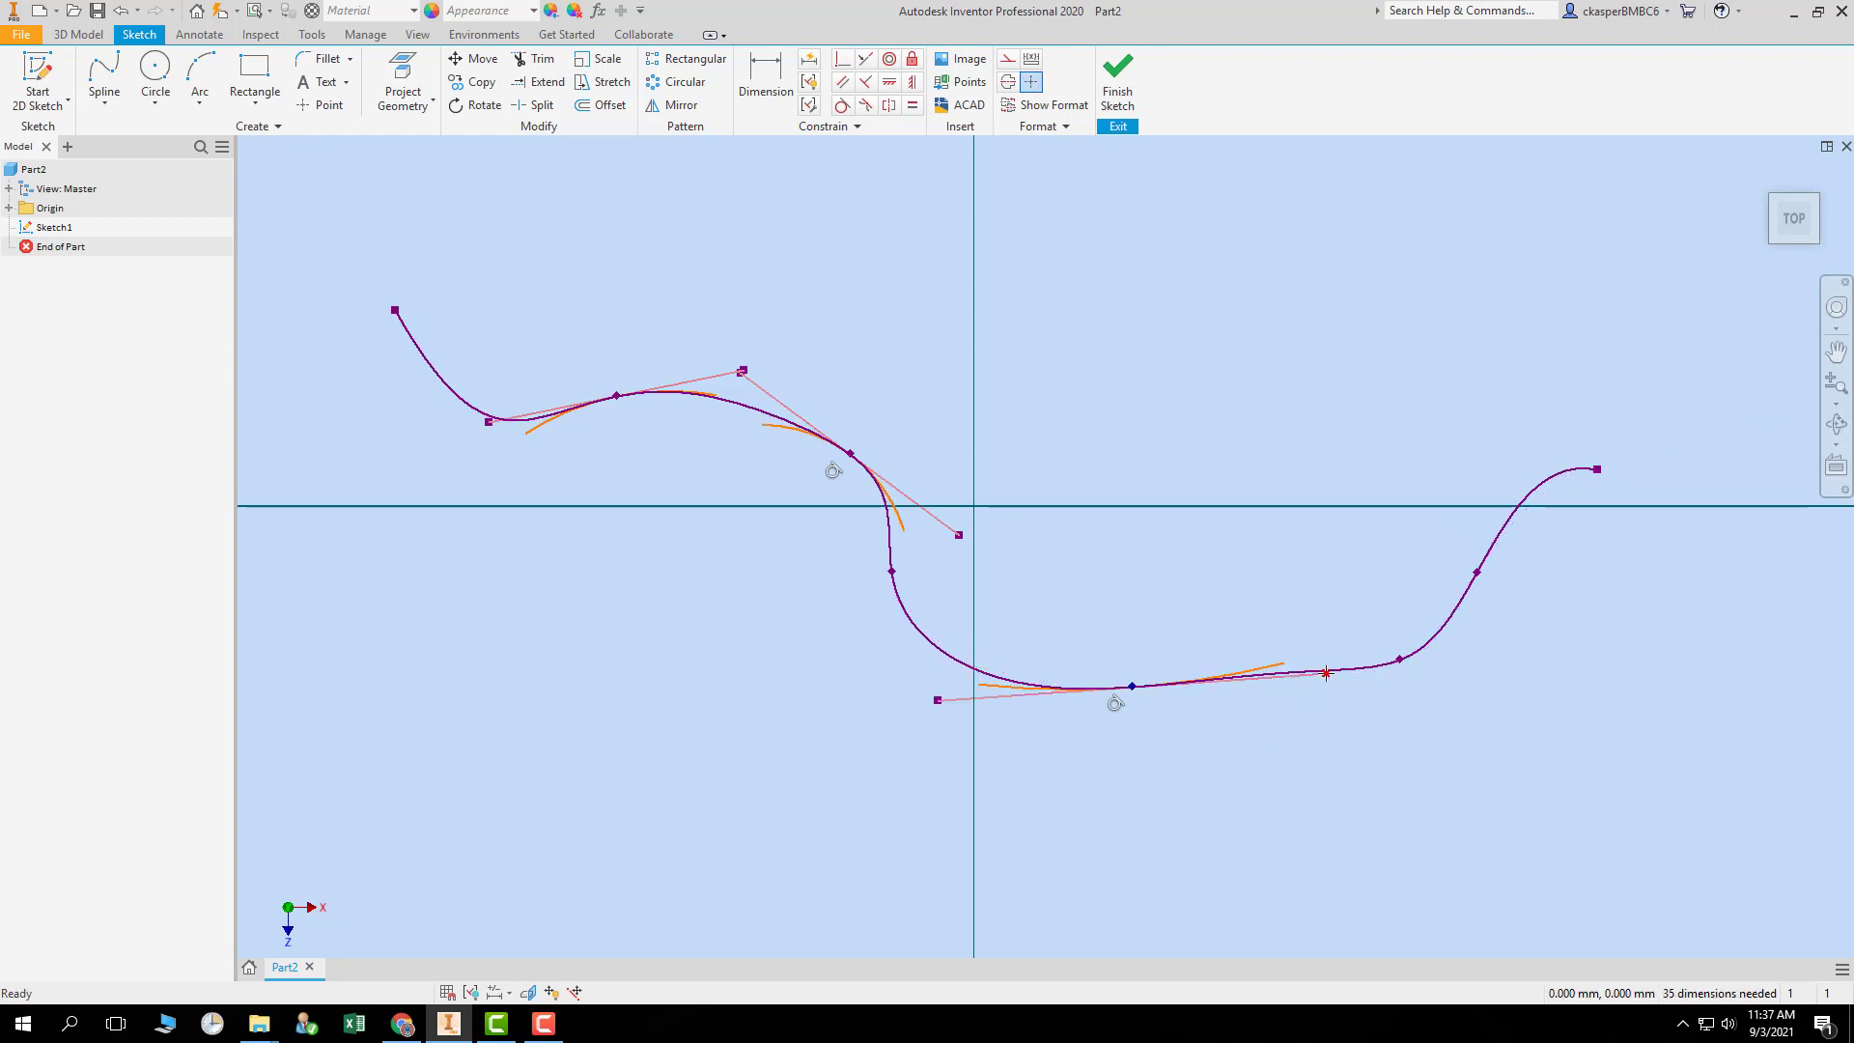
- Extend the tangent handle at the spline's sixth fit point to the right, and delete the whole spline using a window selection
{"action": "left_click", "coordinate": [1398, 659]}
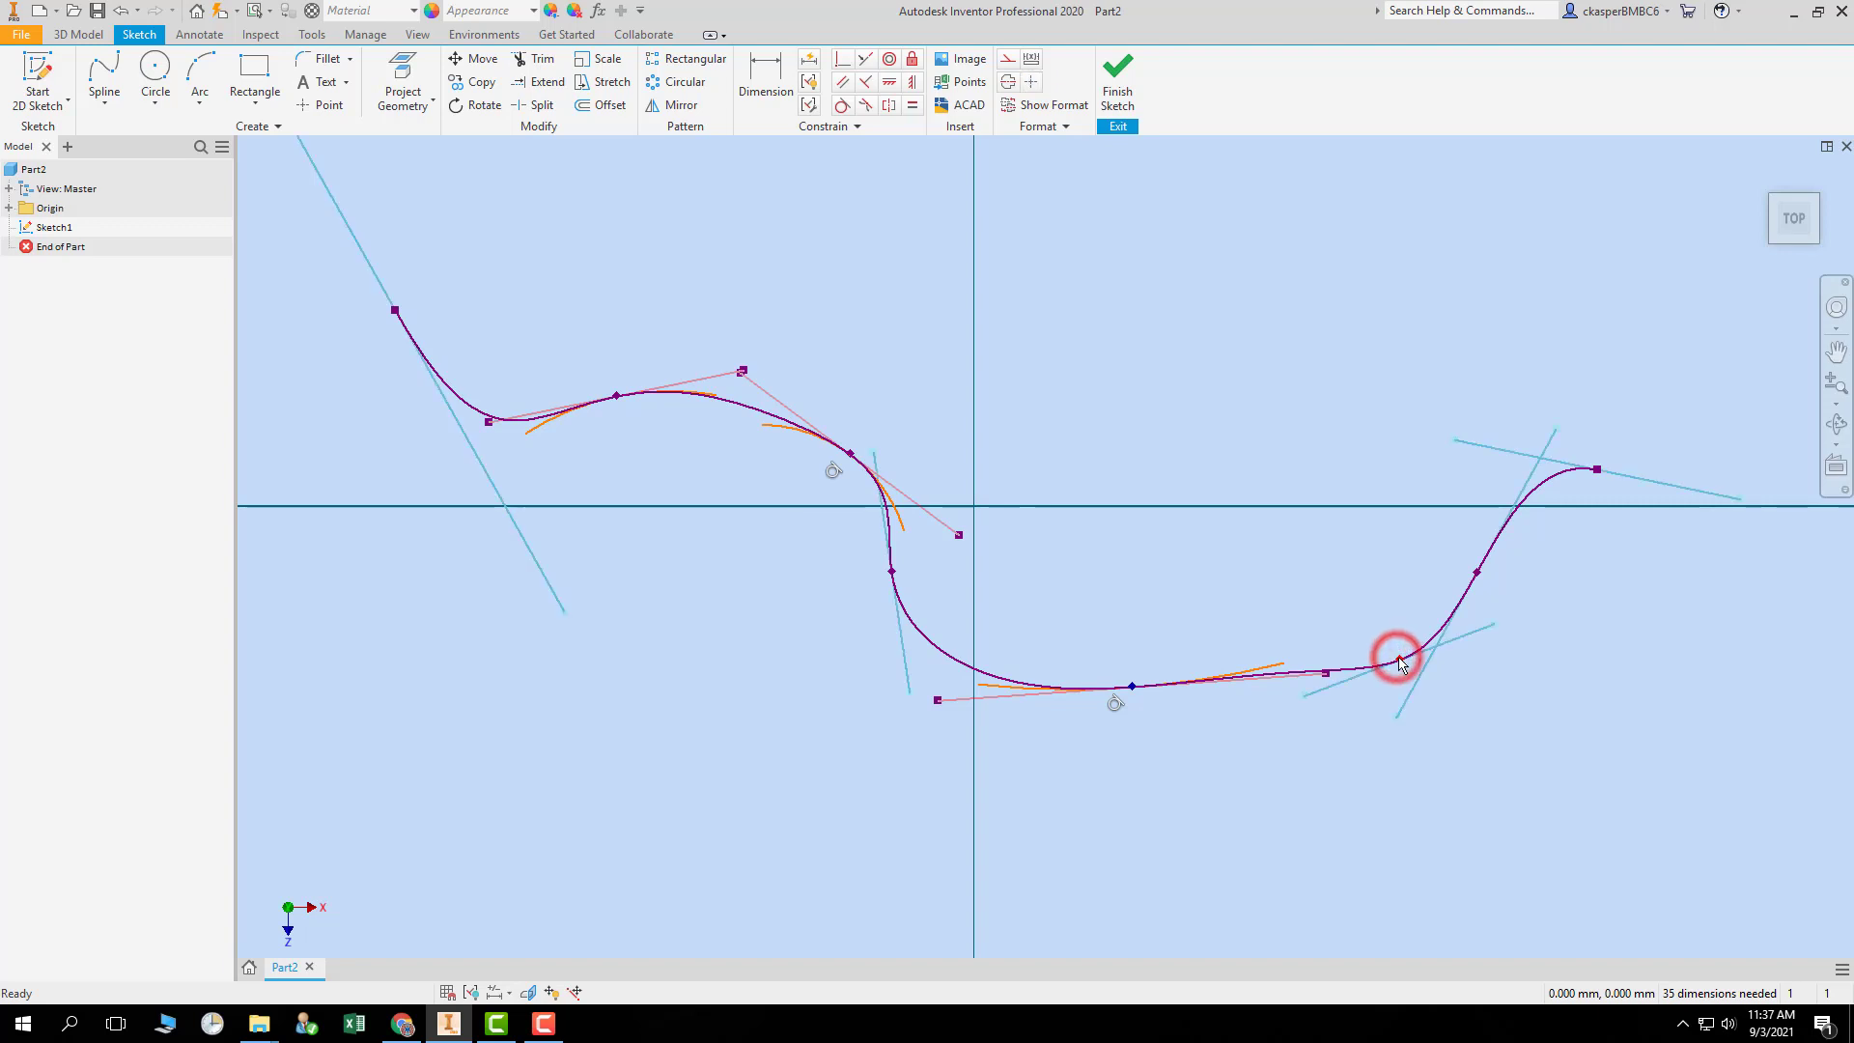
{"action": "left_click_drag", "start_coordinate": [1490, 620], "coordinate": [1550, 618]}
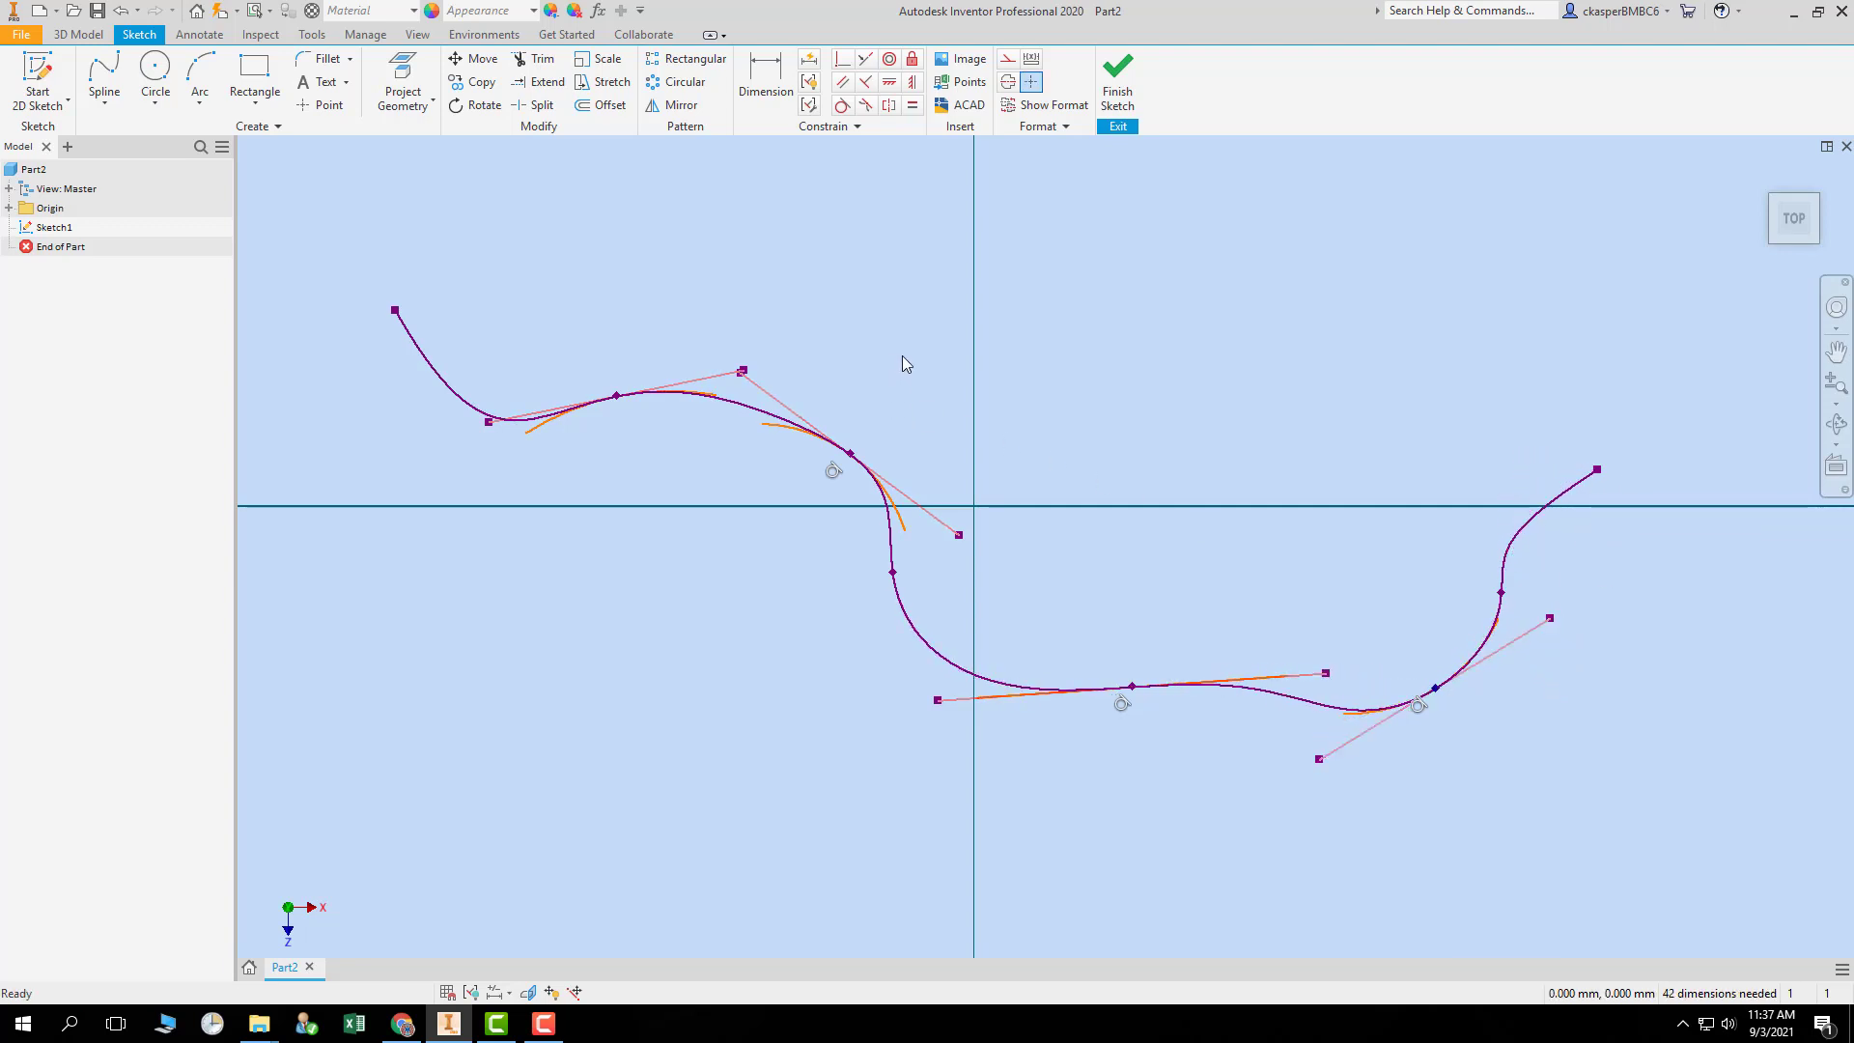
{"action": "left_click_drag", "start_coordinate": [323, 207], "coordinate": [1675, 903]}
{"action": "key", "text": "Delete"}
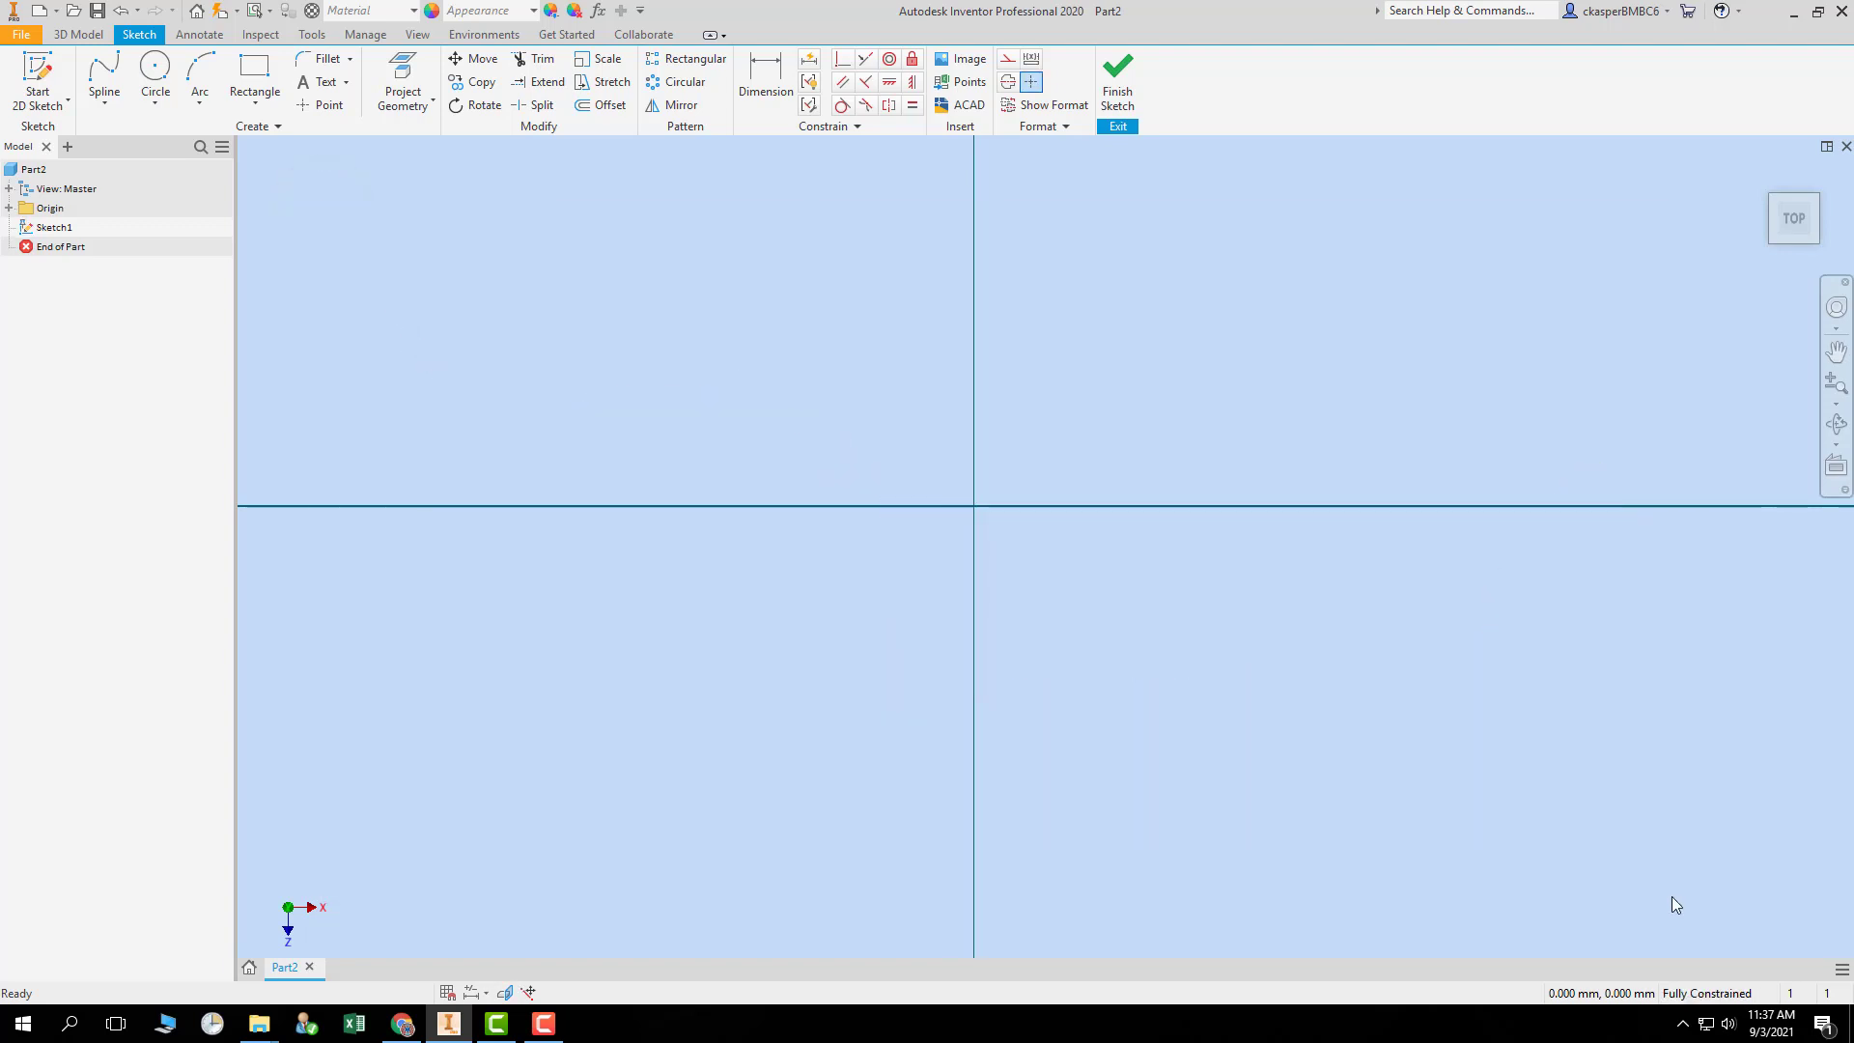
{"action": "left_click", "coordinate": [103, 101]}
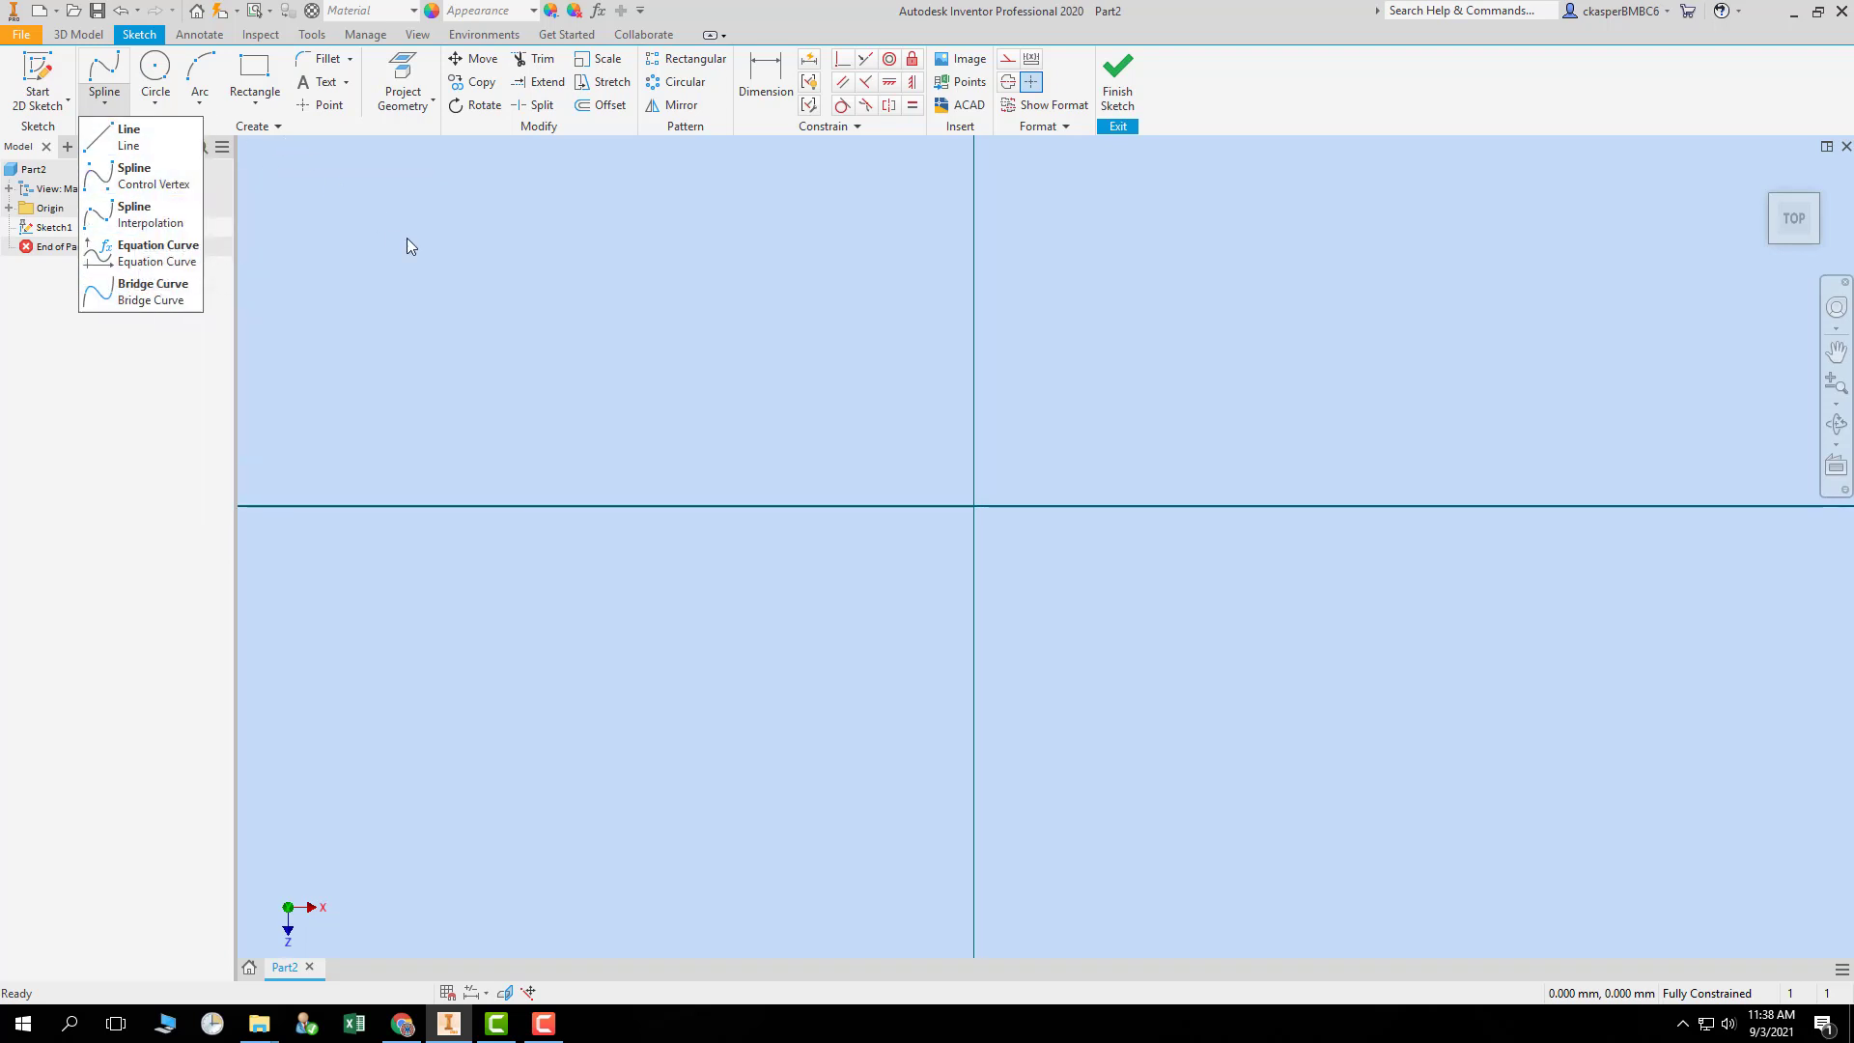
{"action": "left_click", "coordinate": [404, 238]}
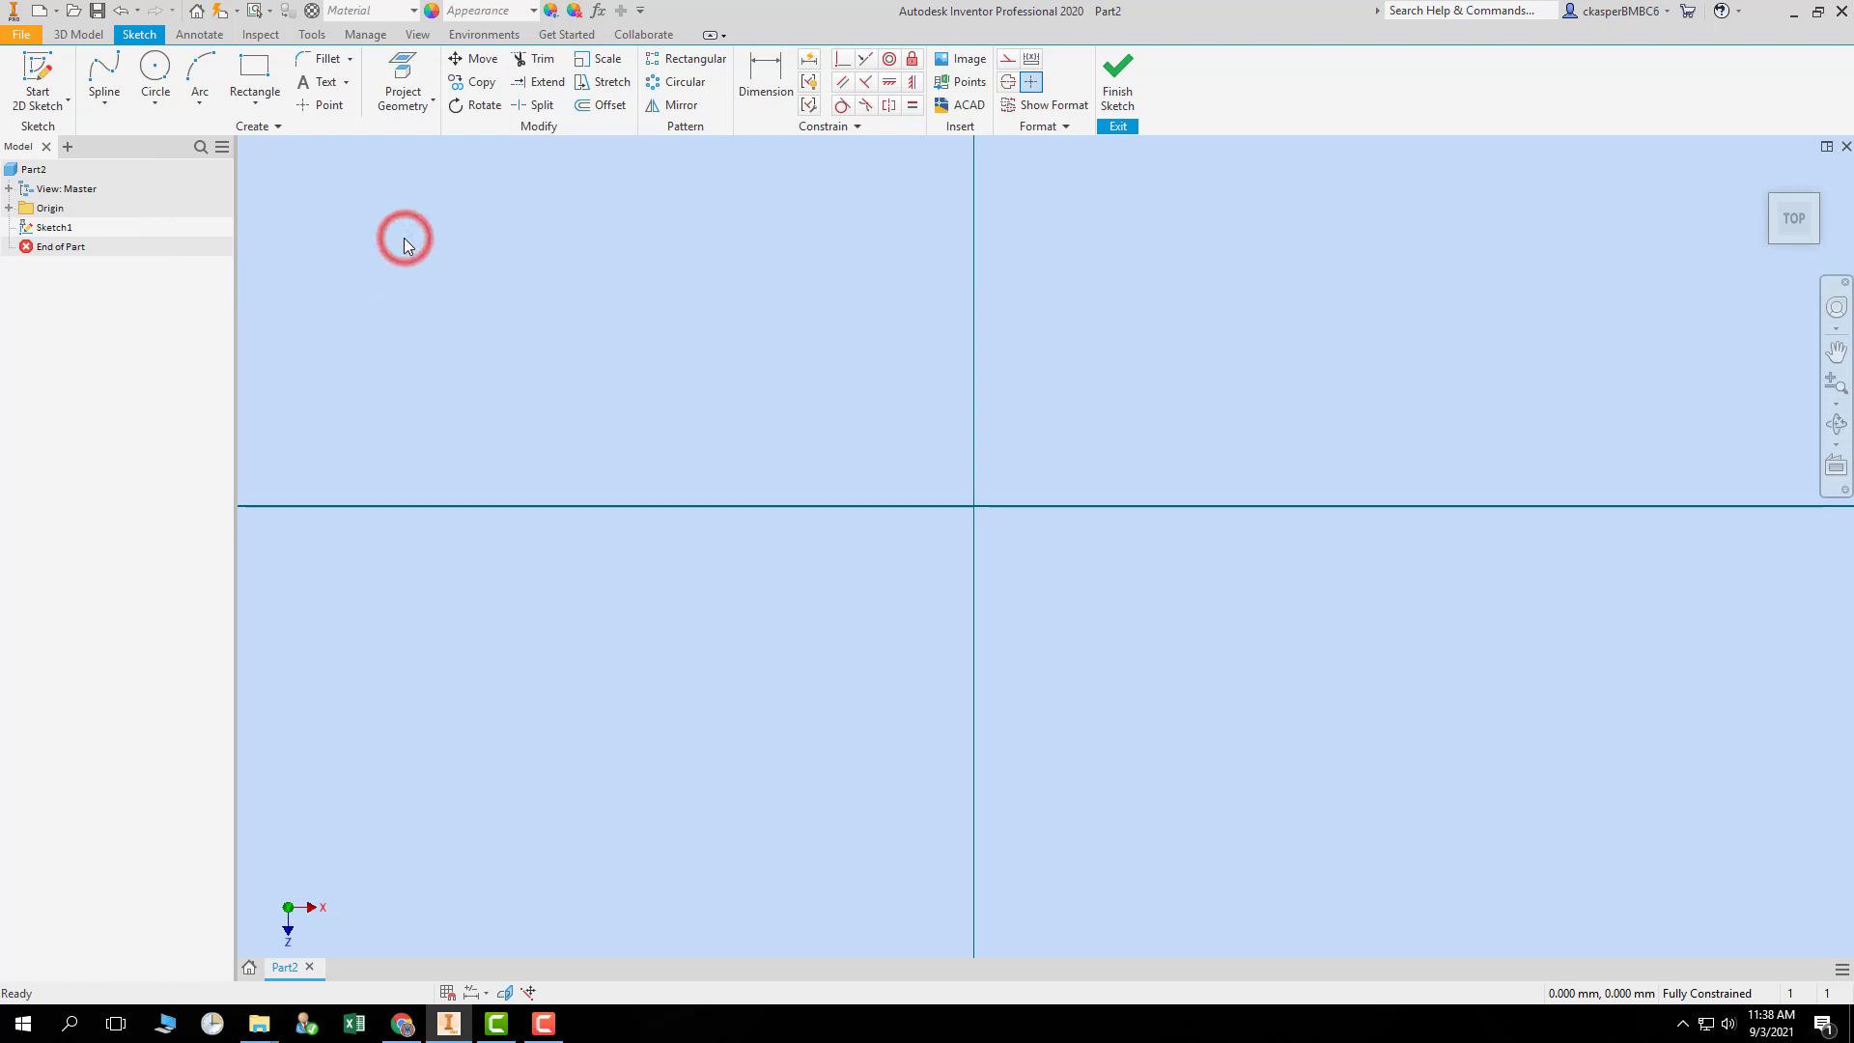
- Draw a circle about 120 mm in diameter, centred below the horizontal axis and left of the vertical axis
{"action": "left_click", "coordinate": [158, 68]}
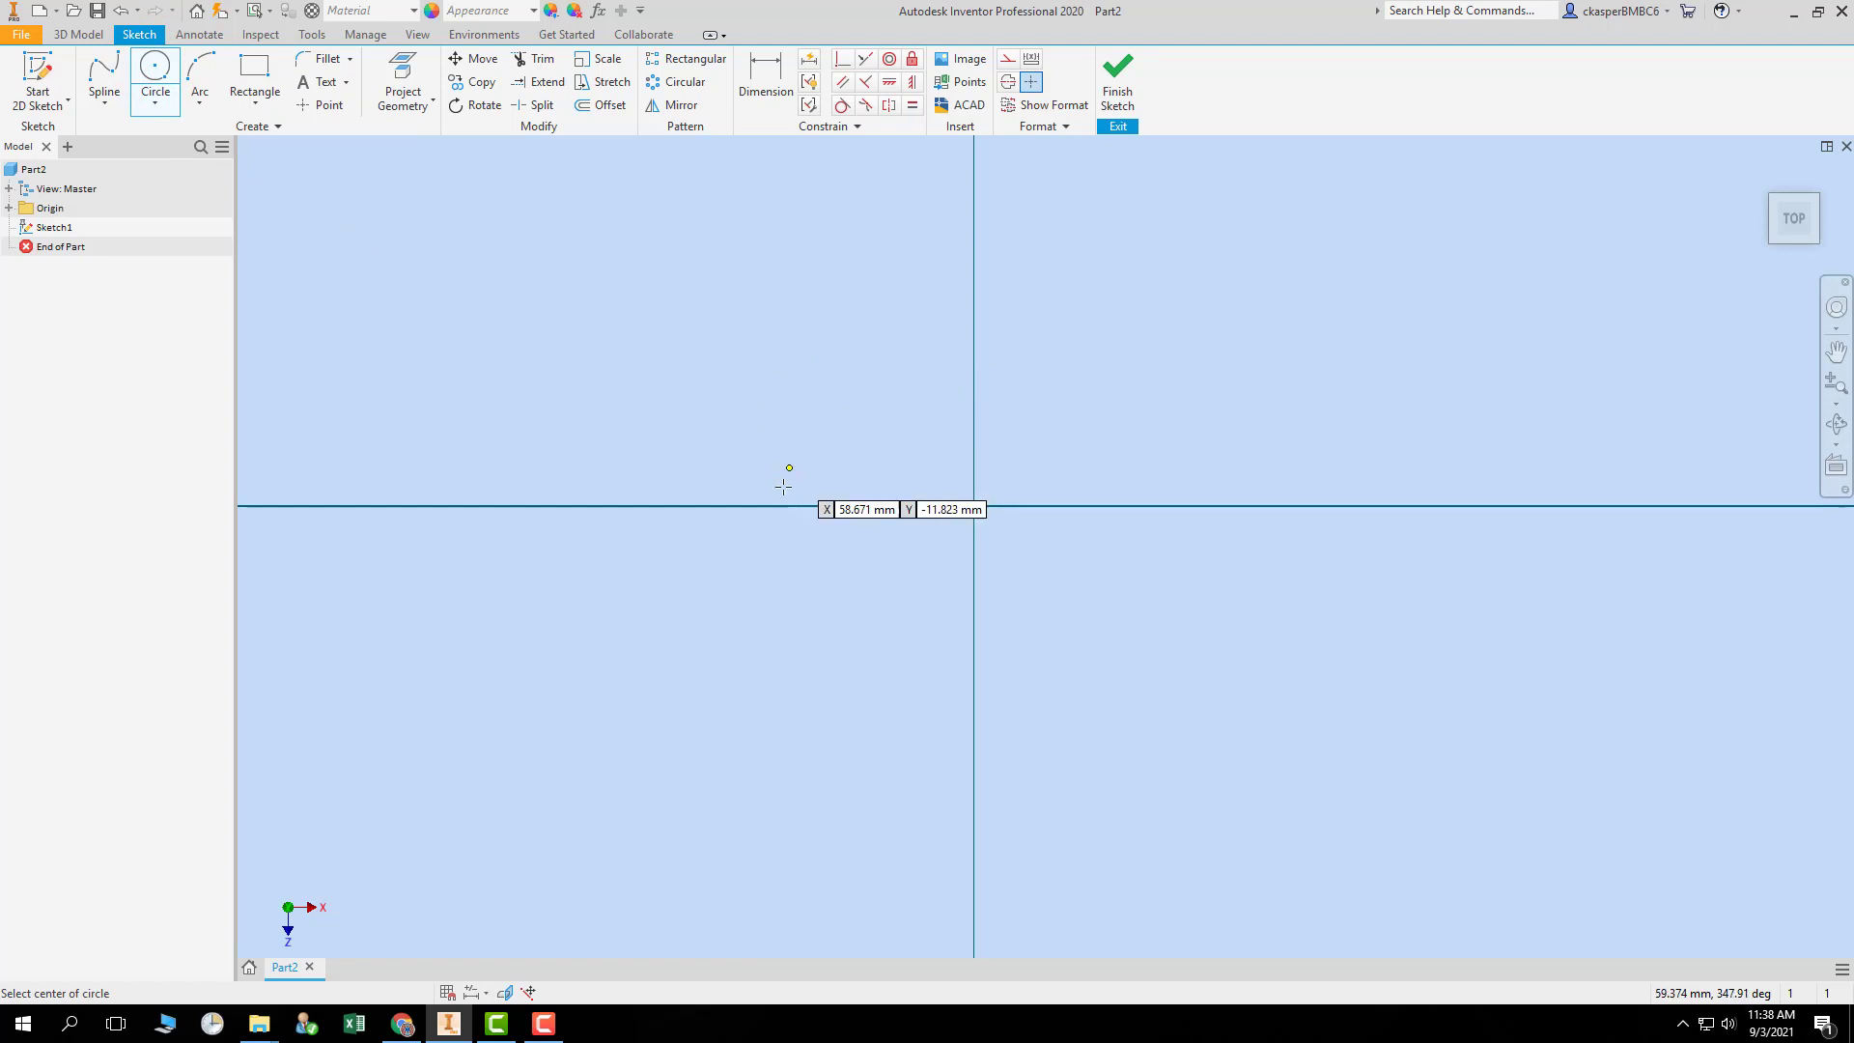
{"action": "left_click", "coordinate": [832, 598]}
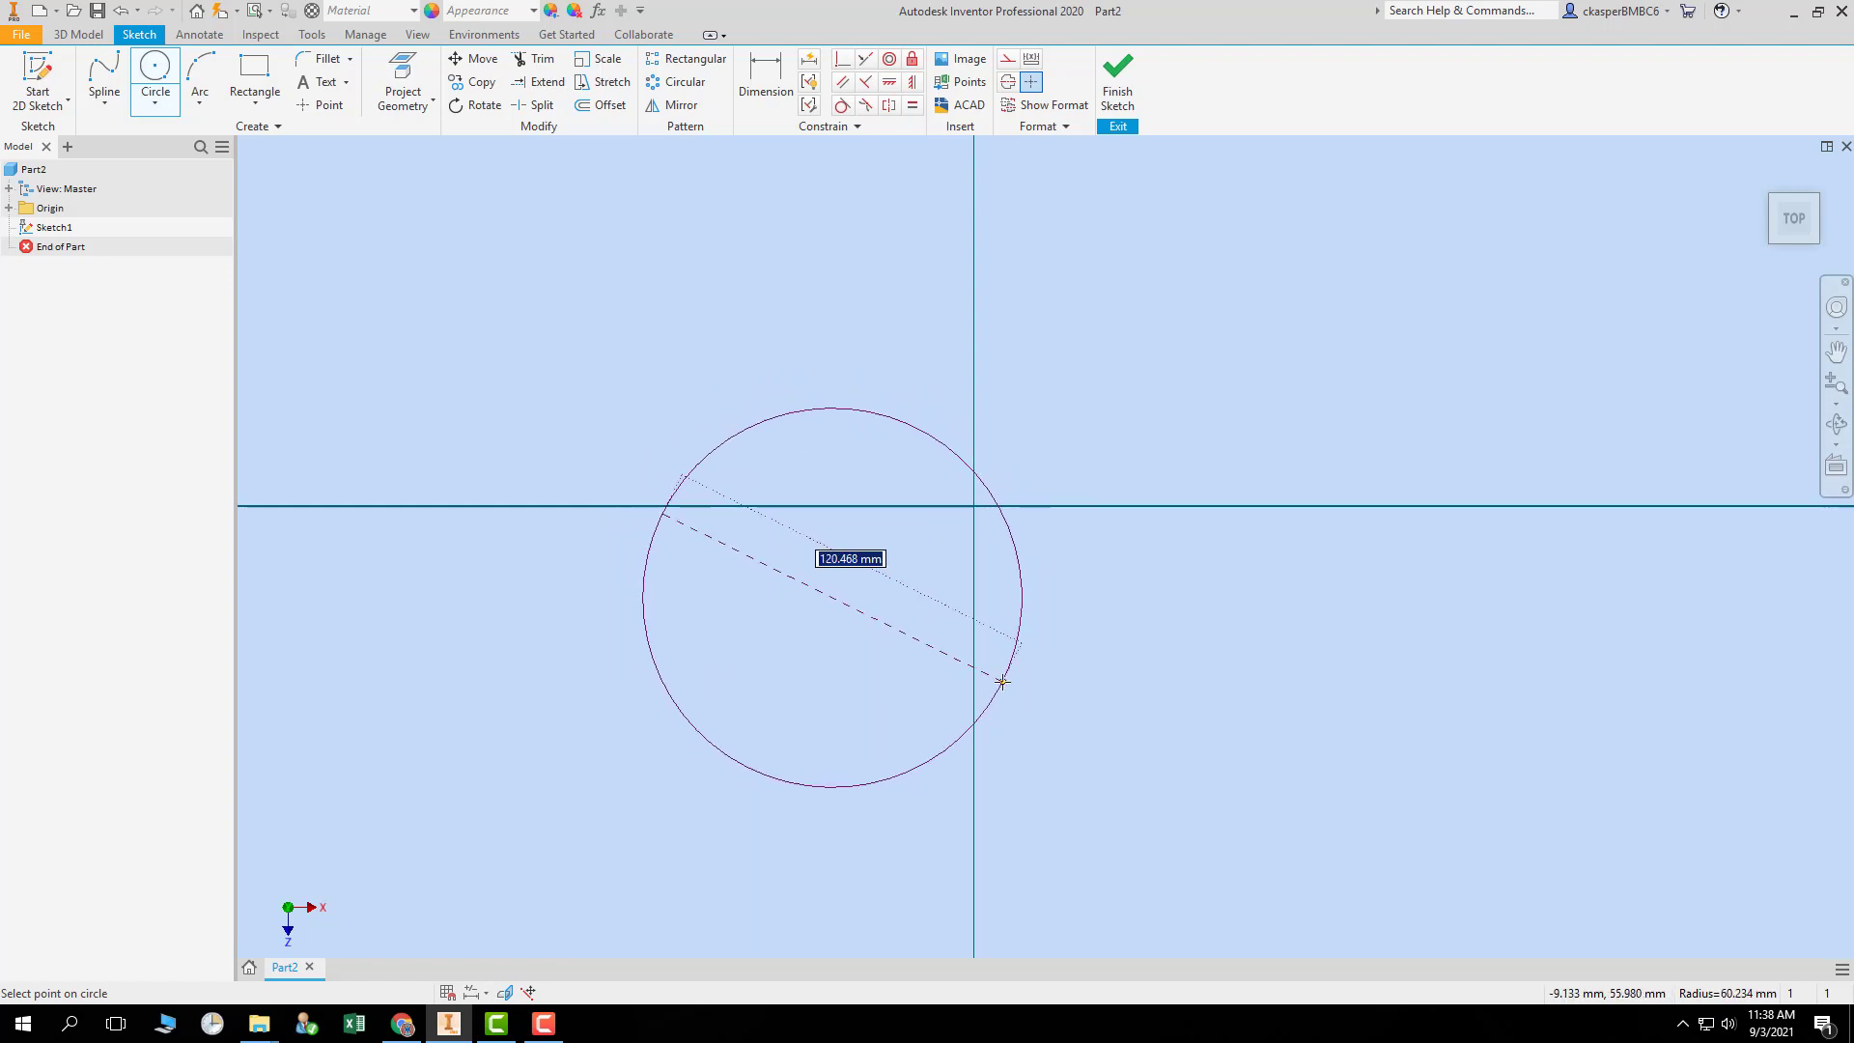
{"action": "left_click", "coordinate": [1002, 682]}
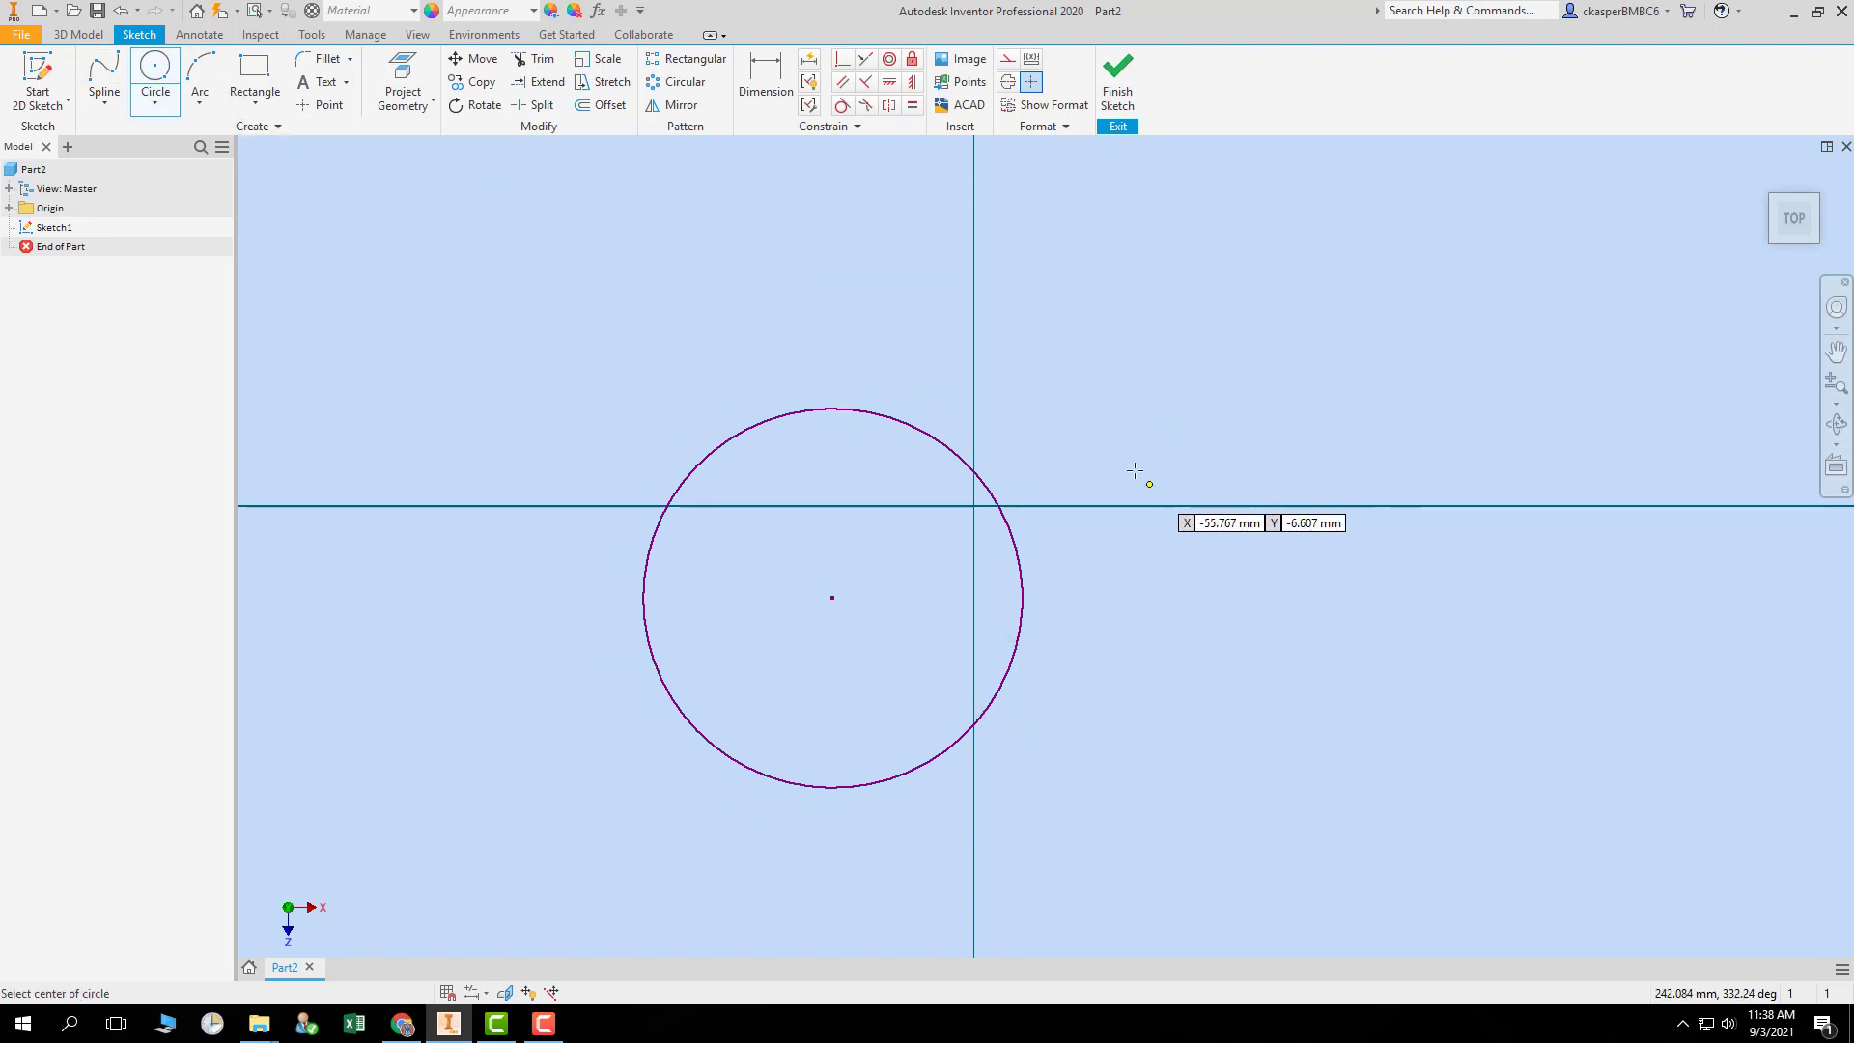
- Draw three smaller circles right of the vertical axis: one above the horizontal axis, one just below it, and a larger one farther down
{"action": "left_click", "coordinate": [1068, 386]}
{"action": "left_click", "coordinate": [1119, 388]}
{"action": "left_click", "coordinate": [1222, 569]}
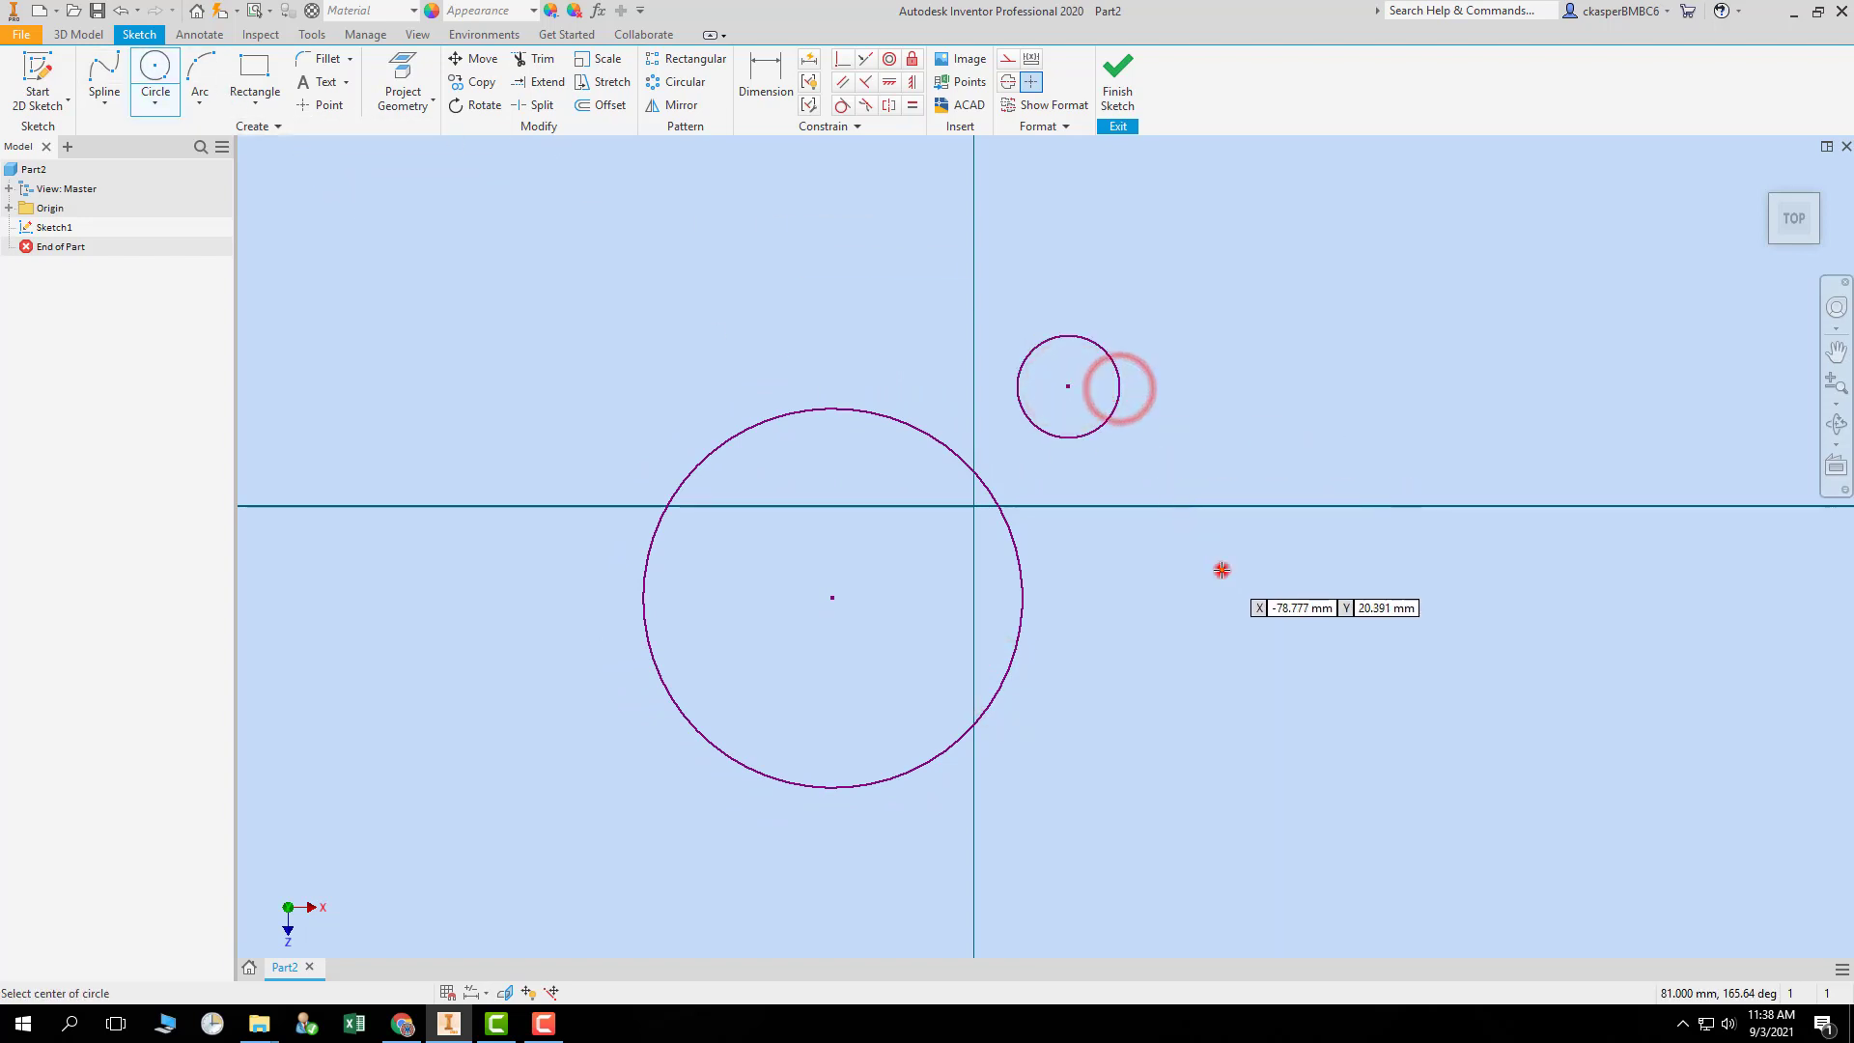
{"action": "left_click", "coordinate": [1252, 610]}
{"action": "left_click", "coordinate": [1327, 715]}
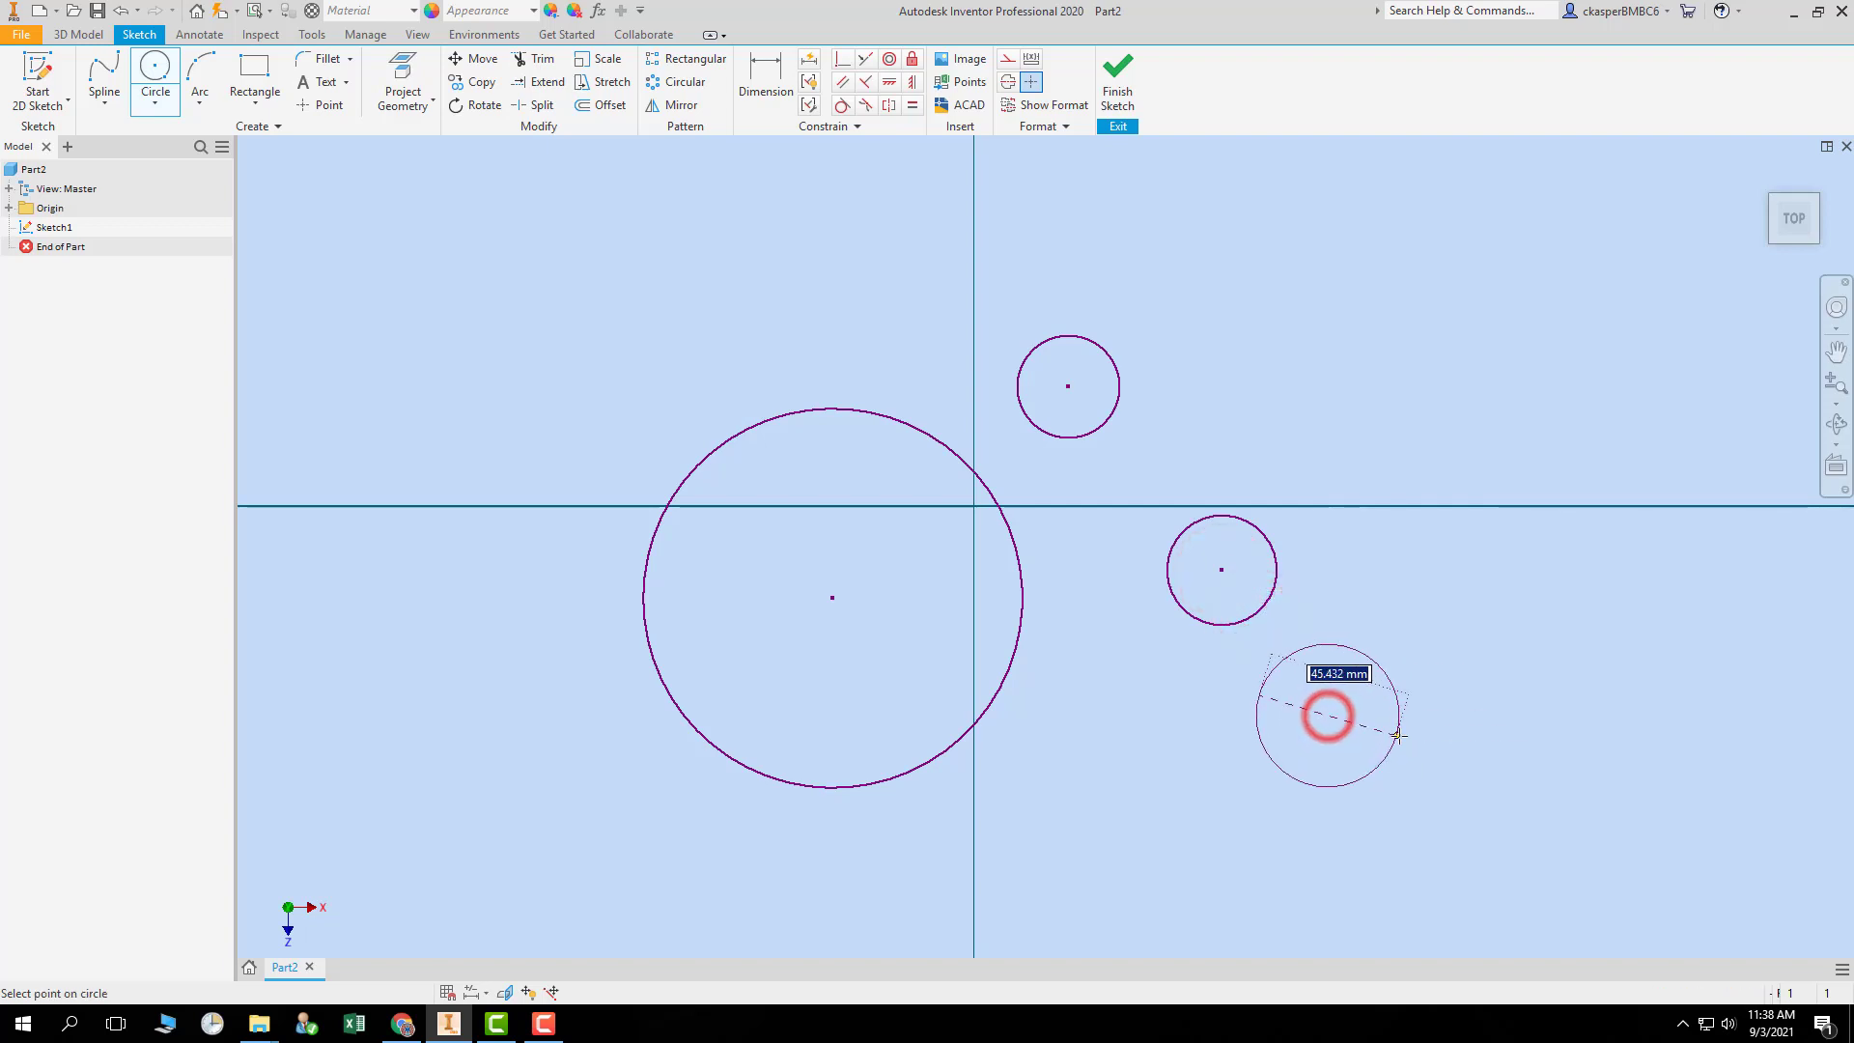
{"action": "left_click", "coordinate": [1406, 740]}
- Draw a circle between the two lower circles, plus one about 33 mm in diameter aligned with the upper circle's centre and the middle right circle's centre
{"action": "left_click", "coordinate": [1084, 744]}
{"action": "left_click", "coordinate": [1121, 785]}
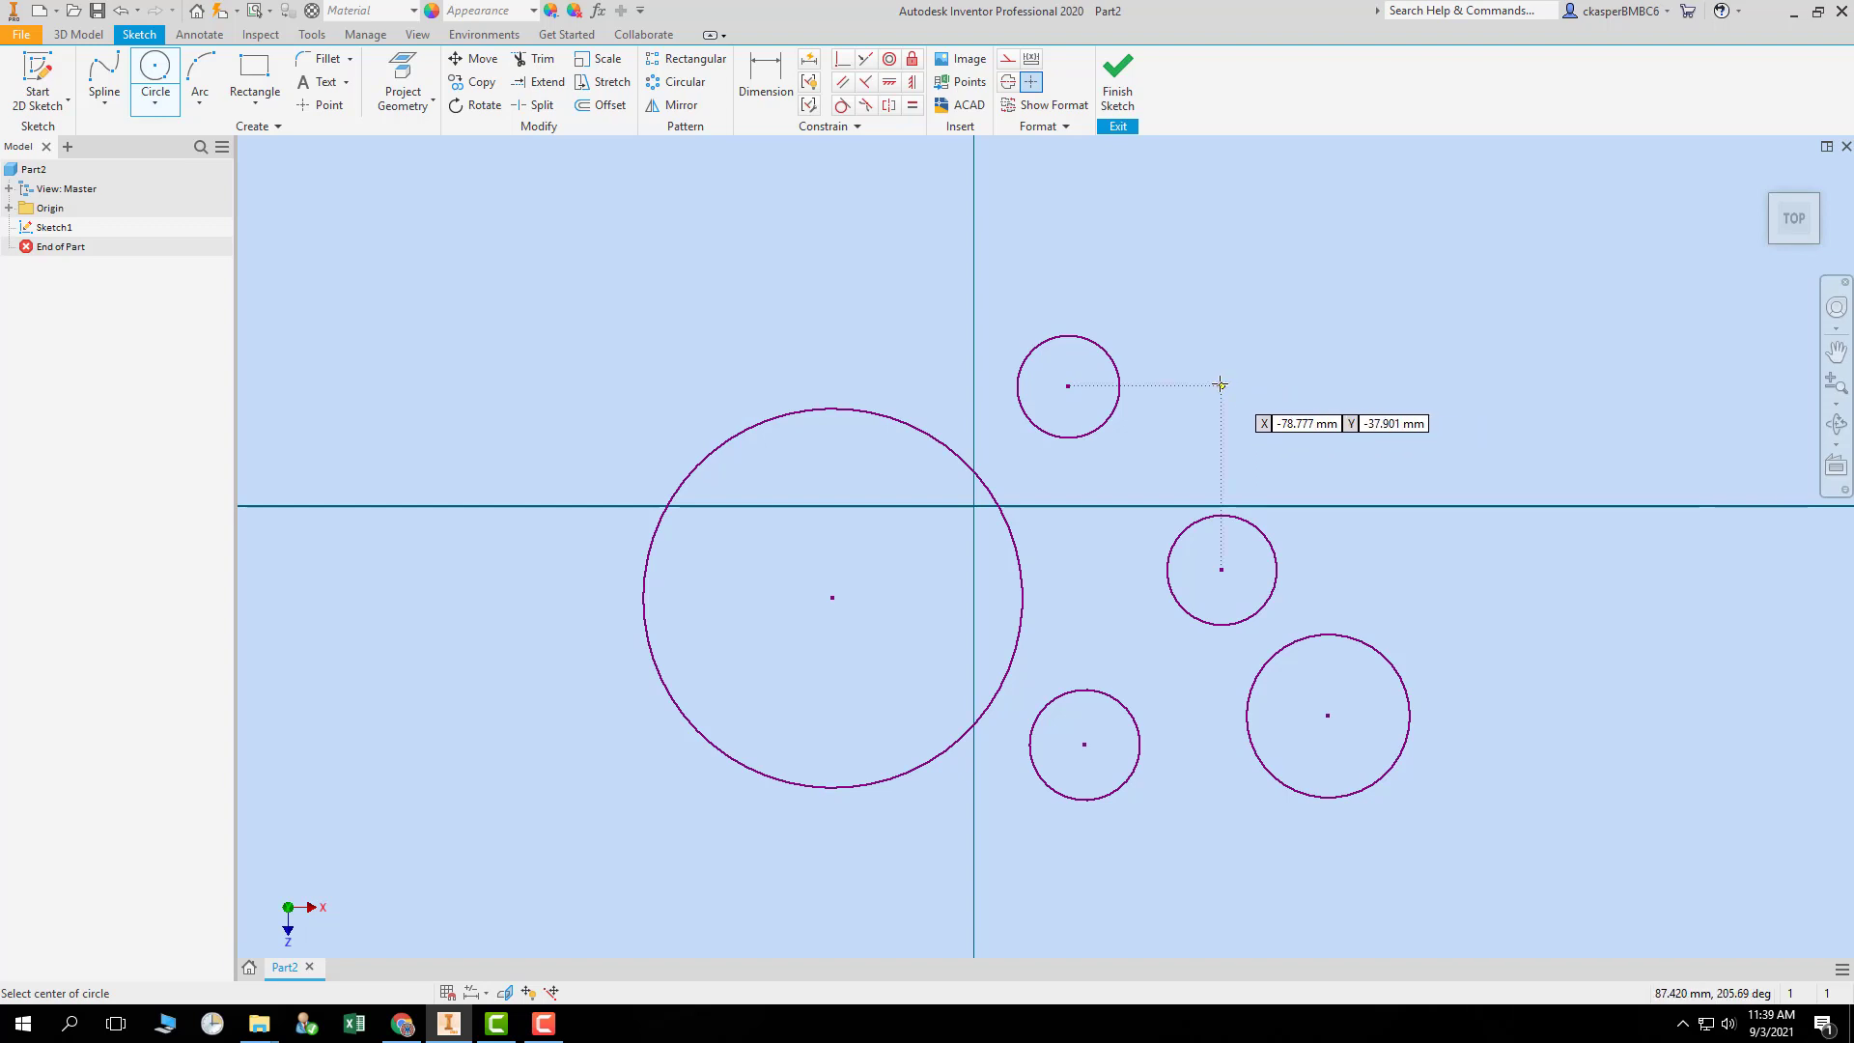
{"action": "left_click", "coordinate": [1223, 386]}
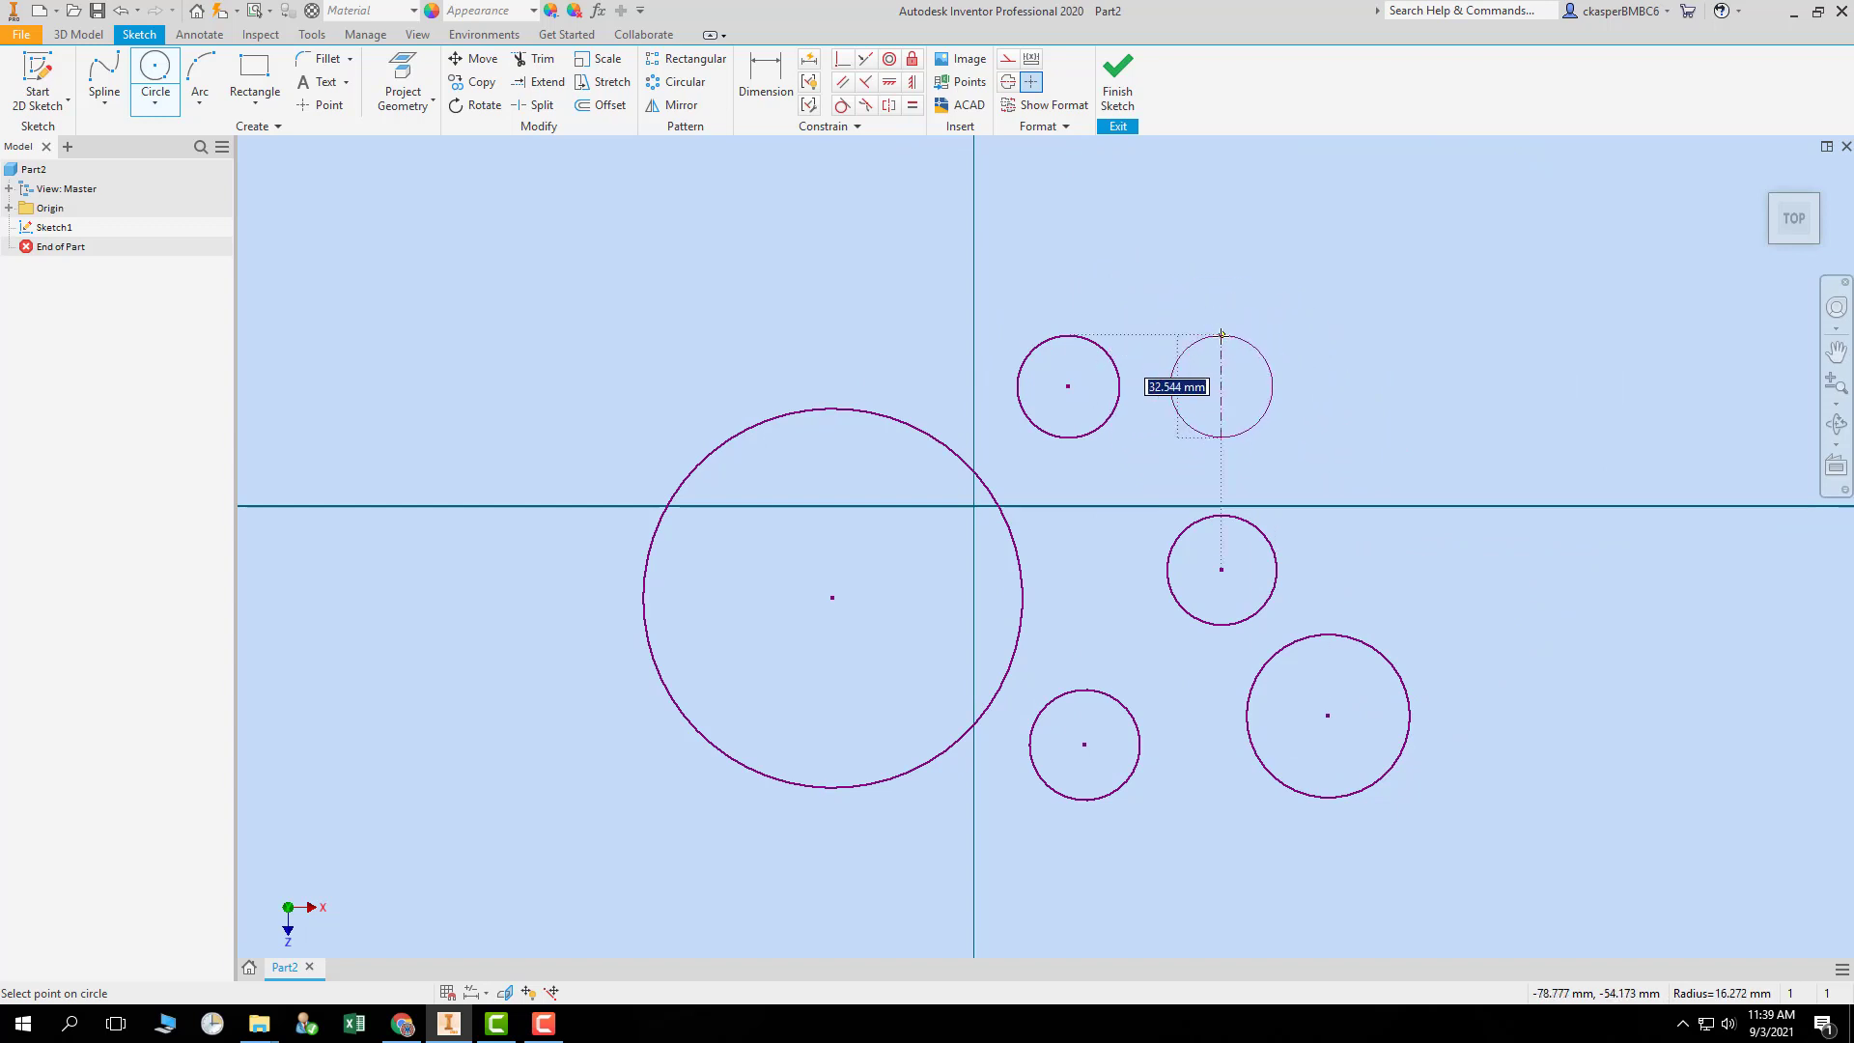
{"action": "left_click", "coordinate": [1222, 335]}
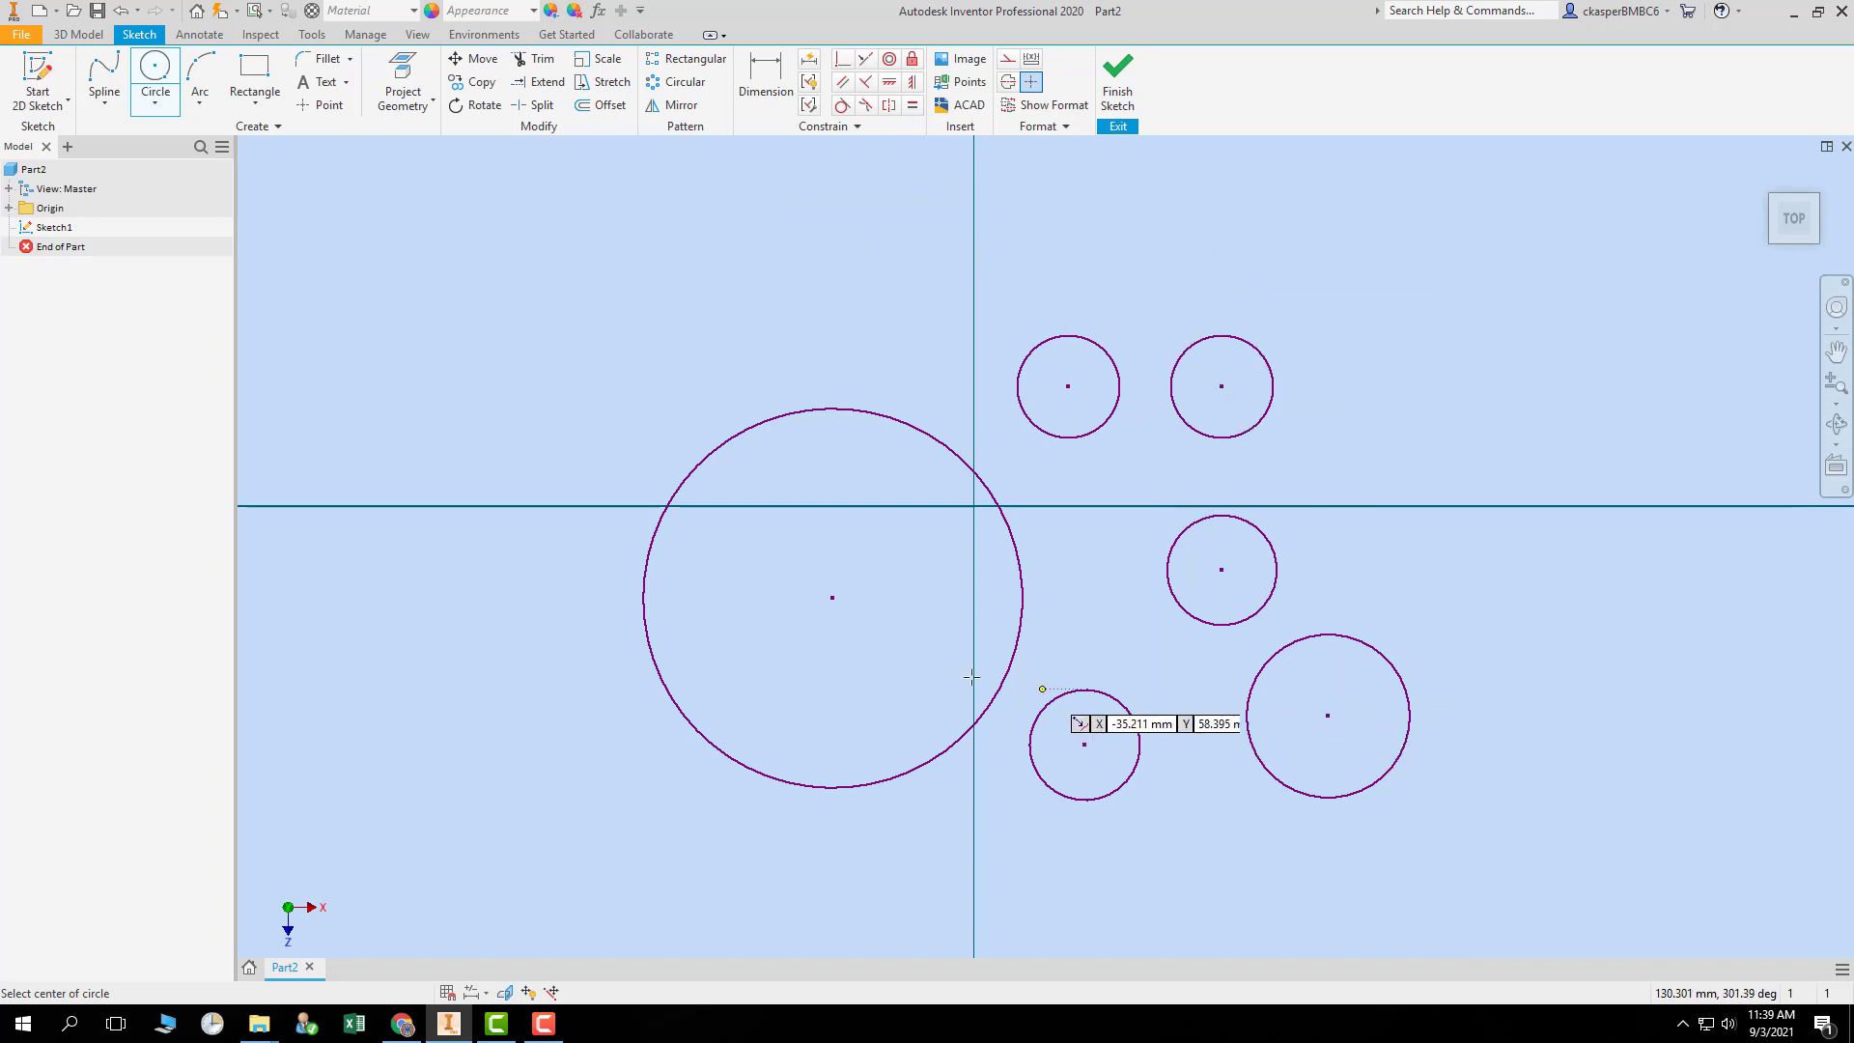
- Dimension the large left circle's diameter inside the circle and set it to 100 mm
{"action": "left_click", "coordinate": [764, 69]}
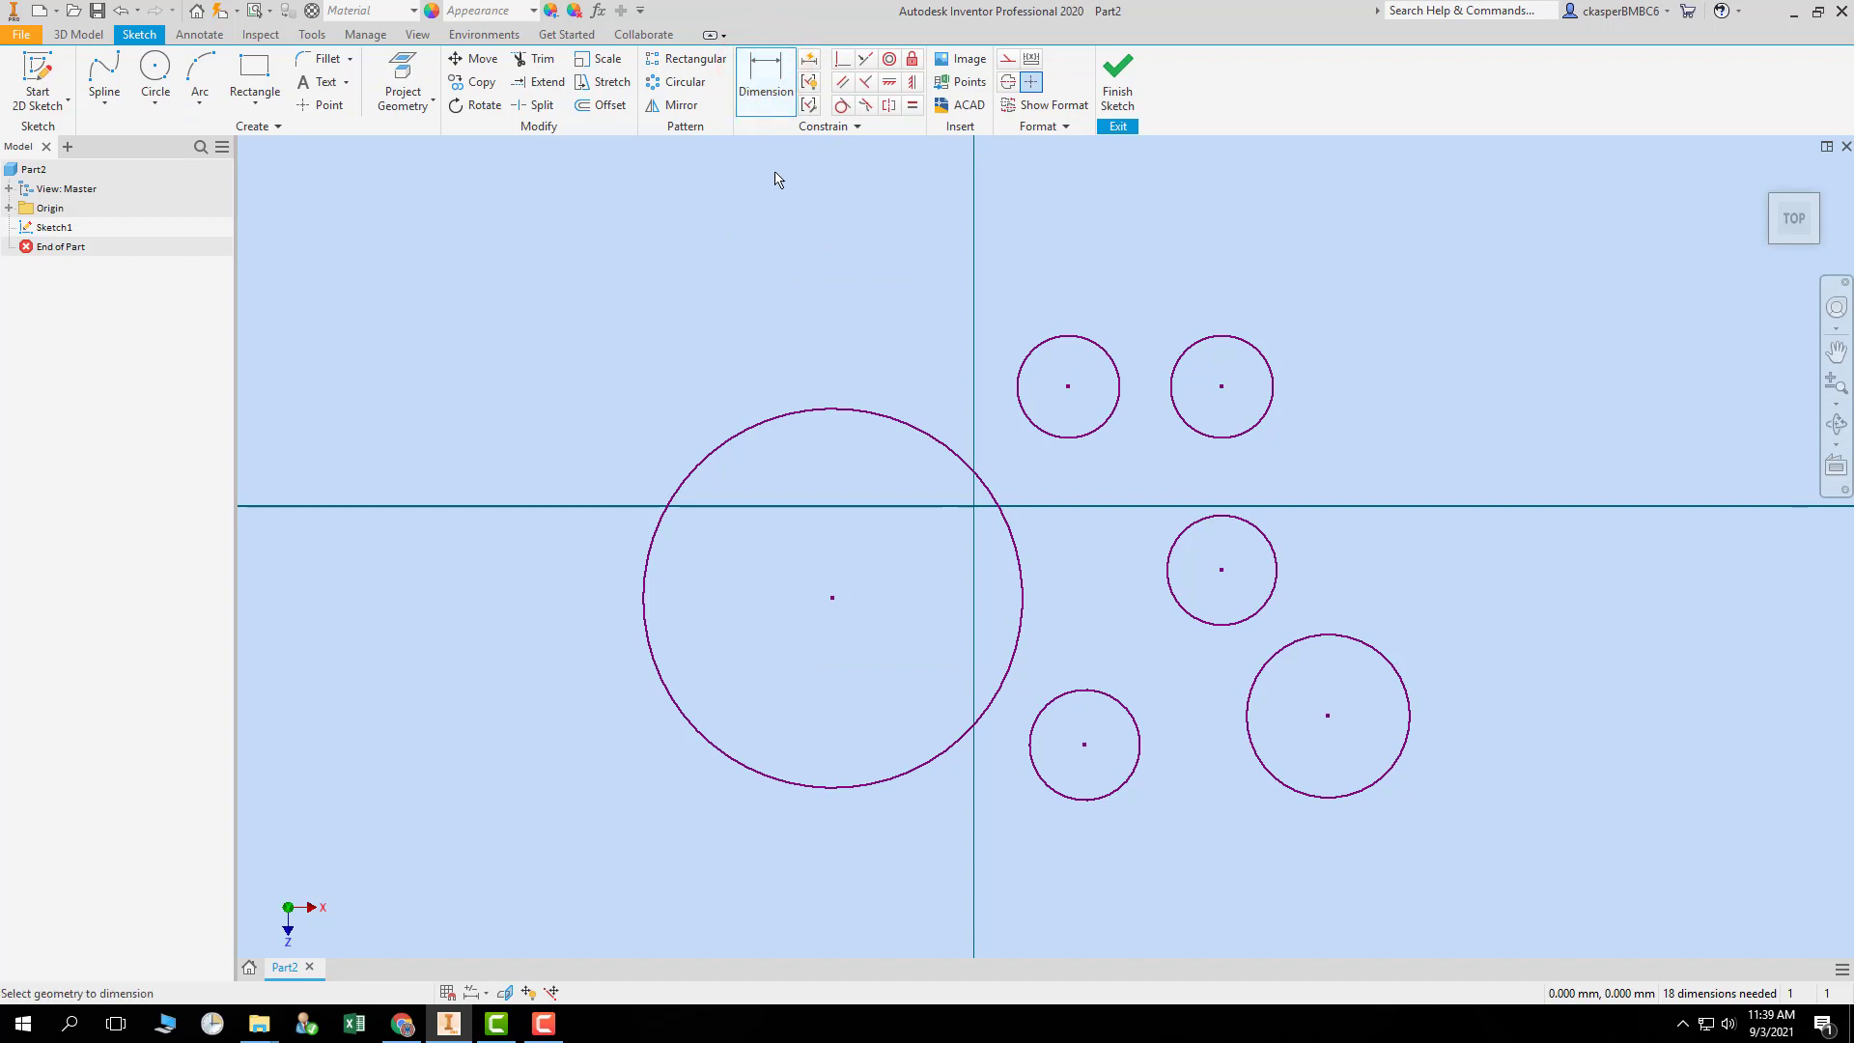
{"action": "left_click", "coordinate": [811, 413]}
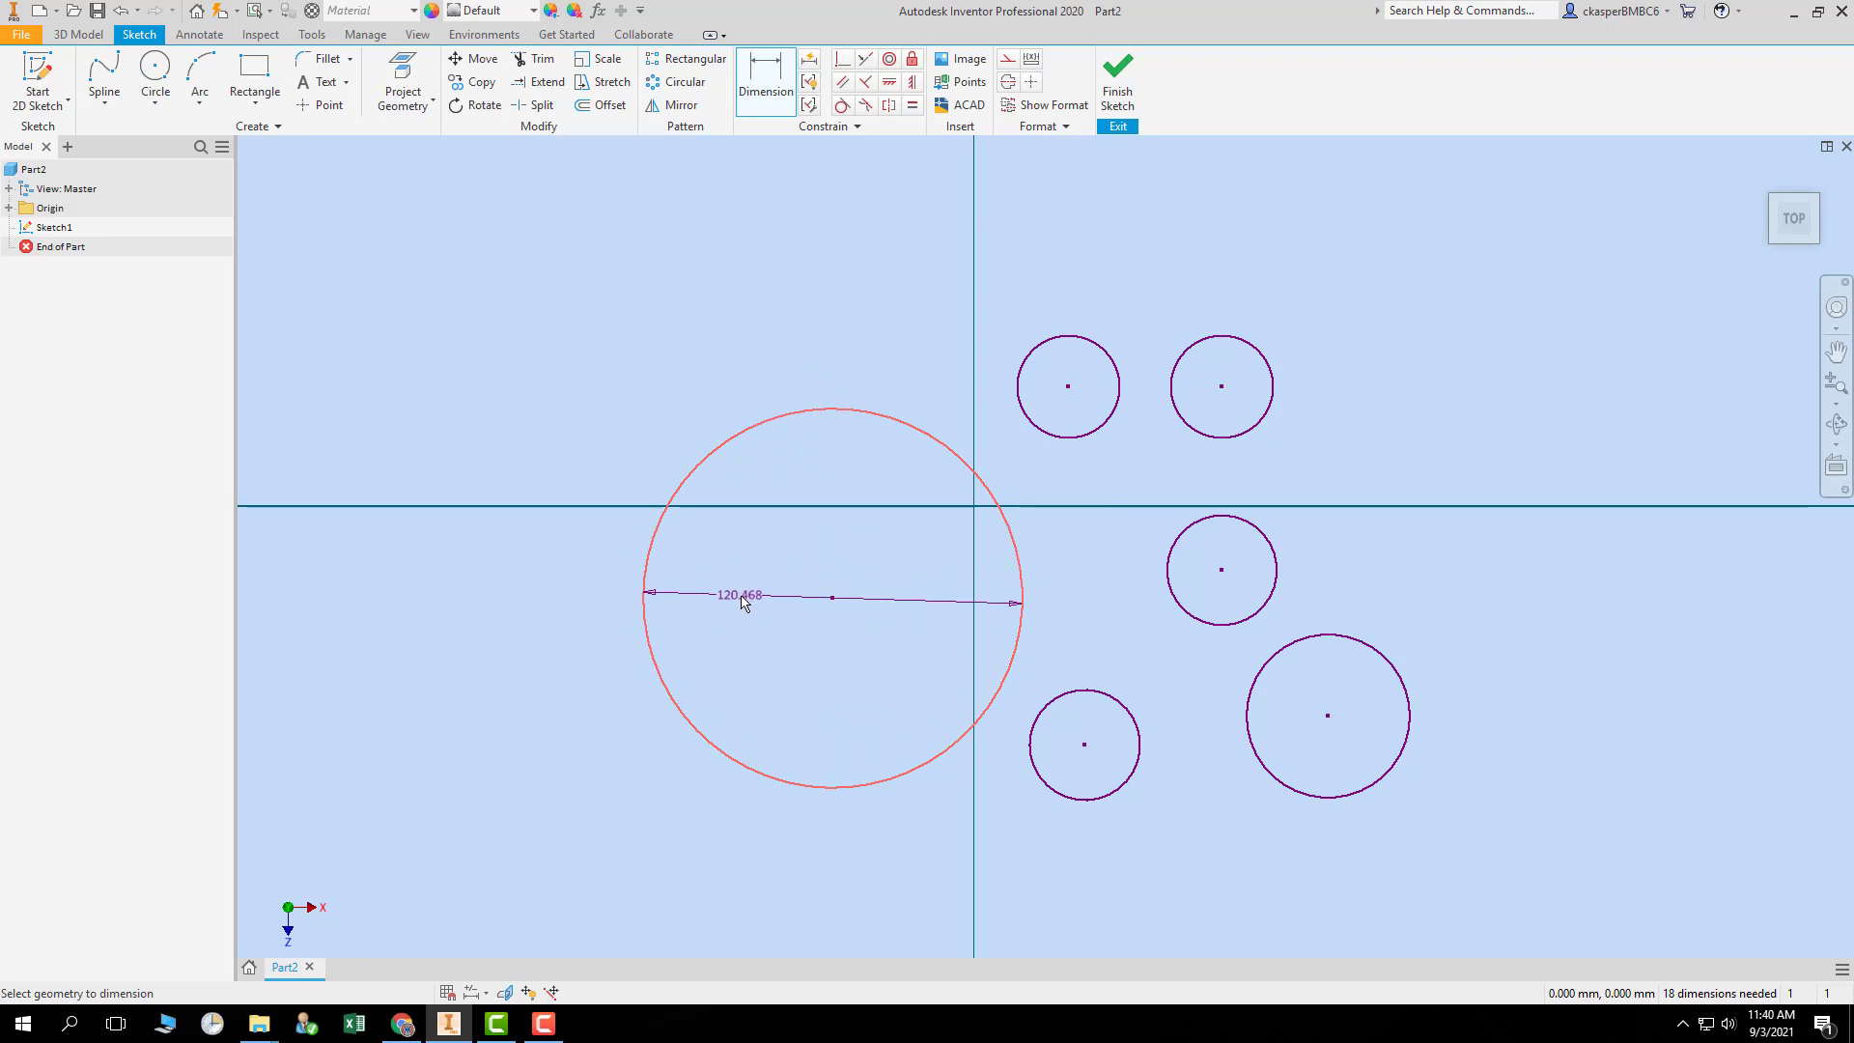
{"action": "left_click", "coordinate": [744, 603]}
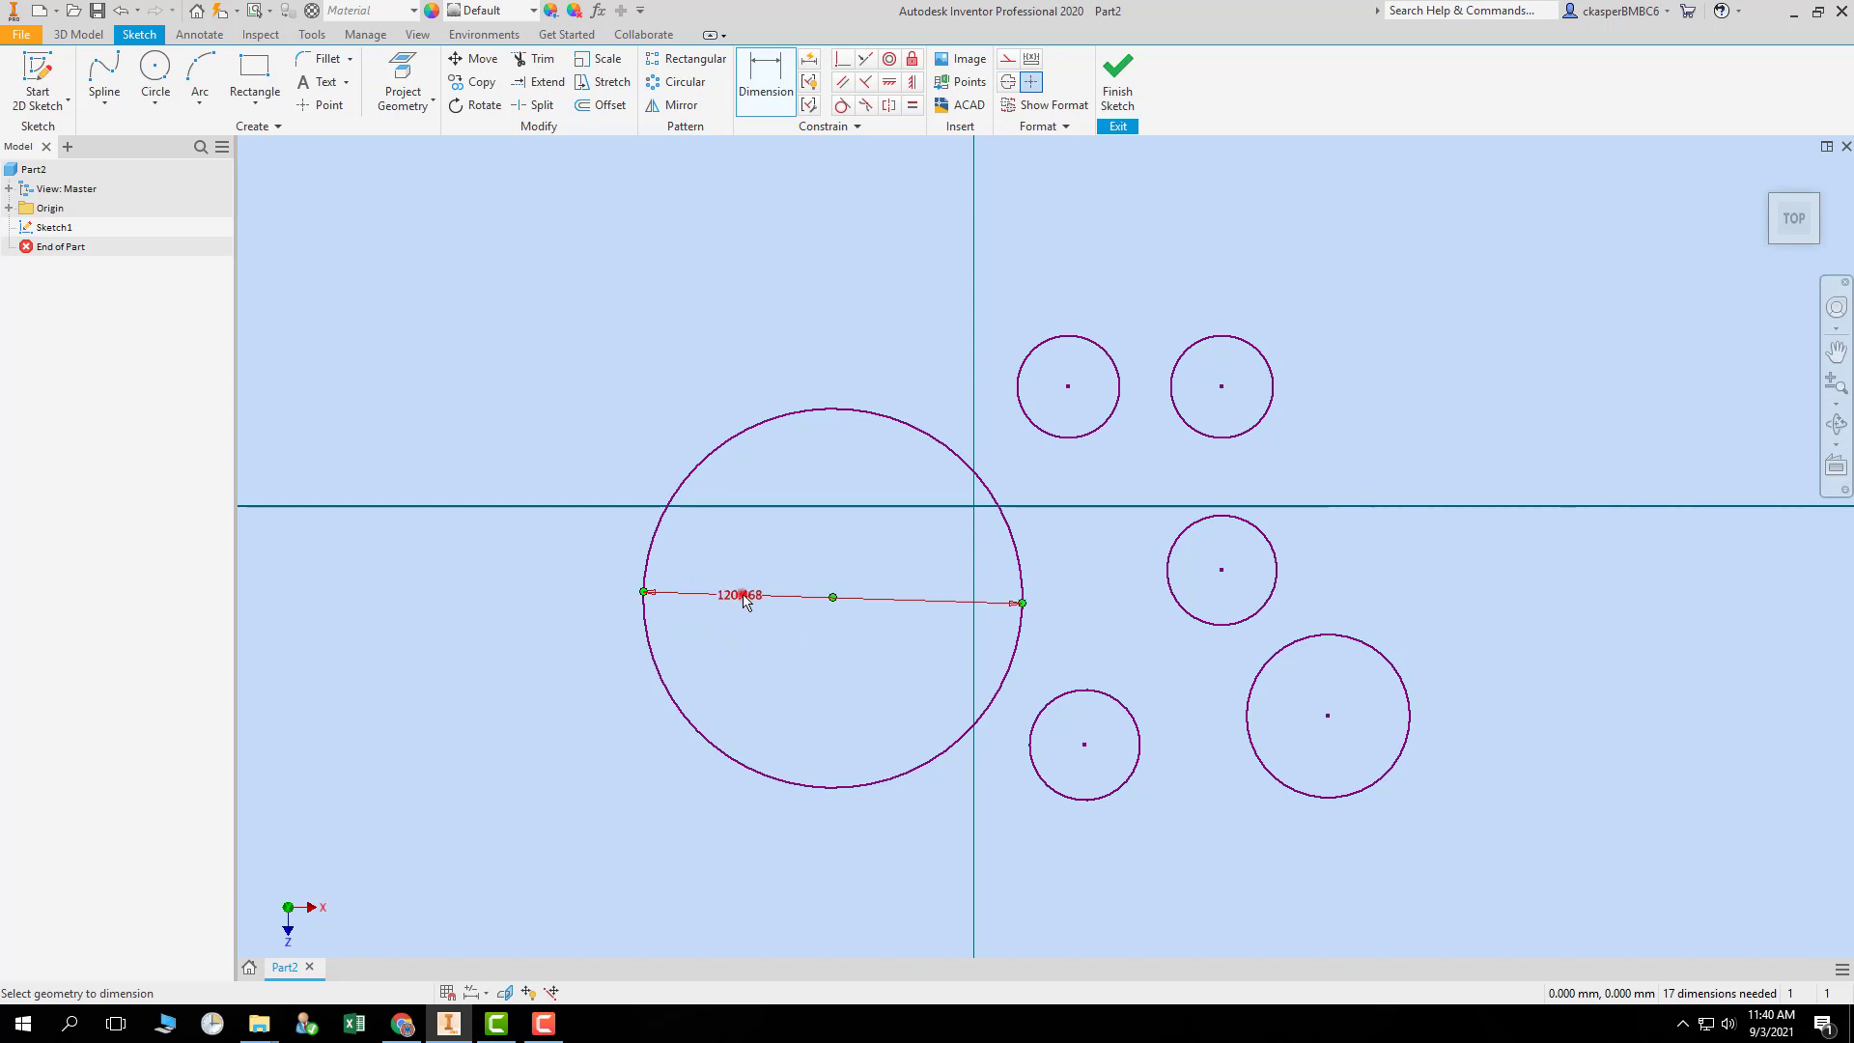
{"action": "left_click", "coordinate": [741, 595]}
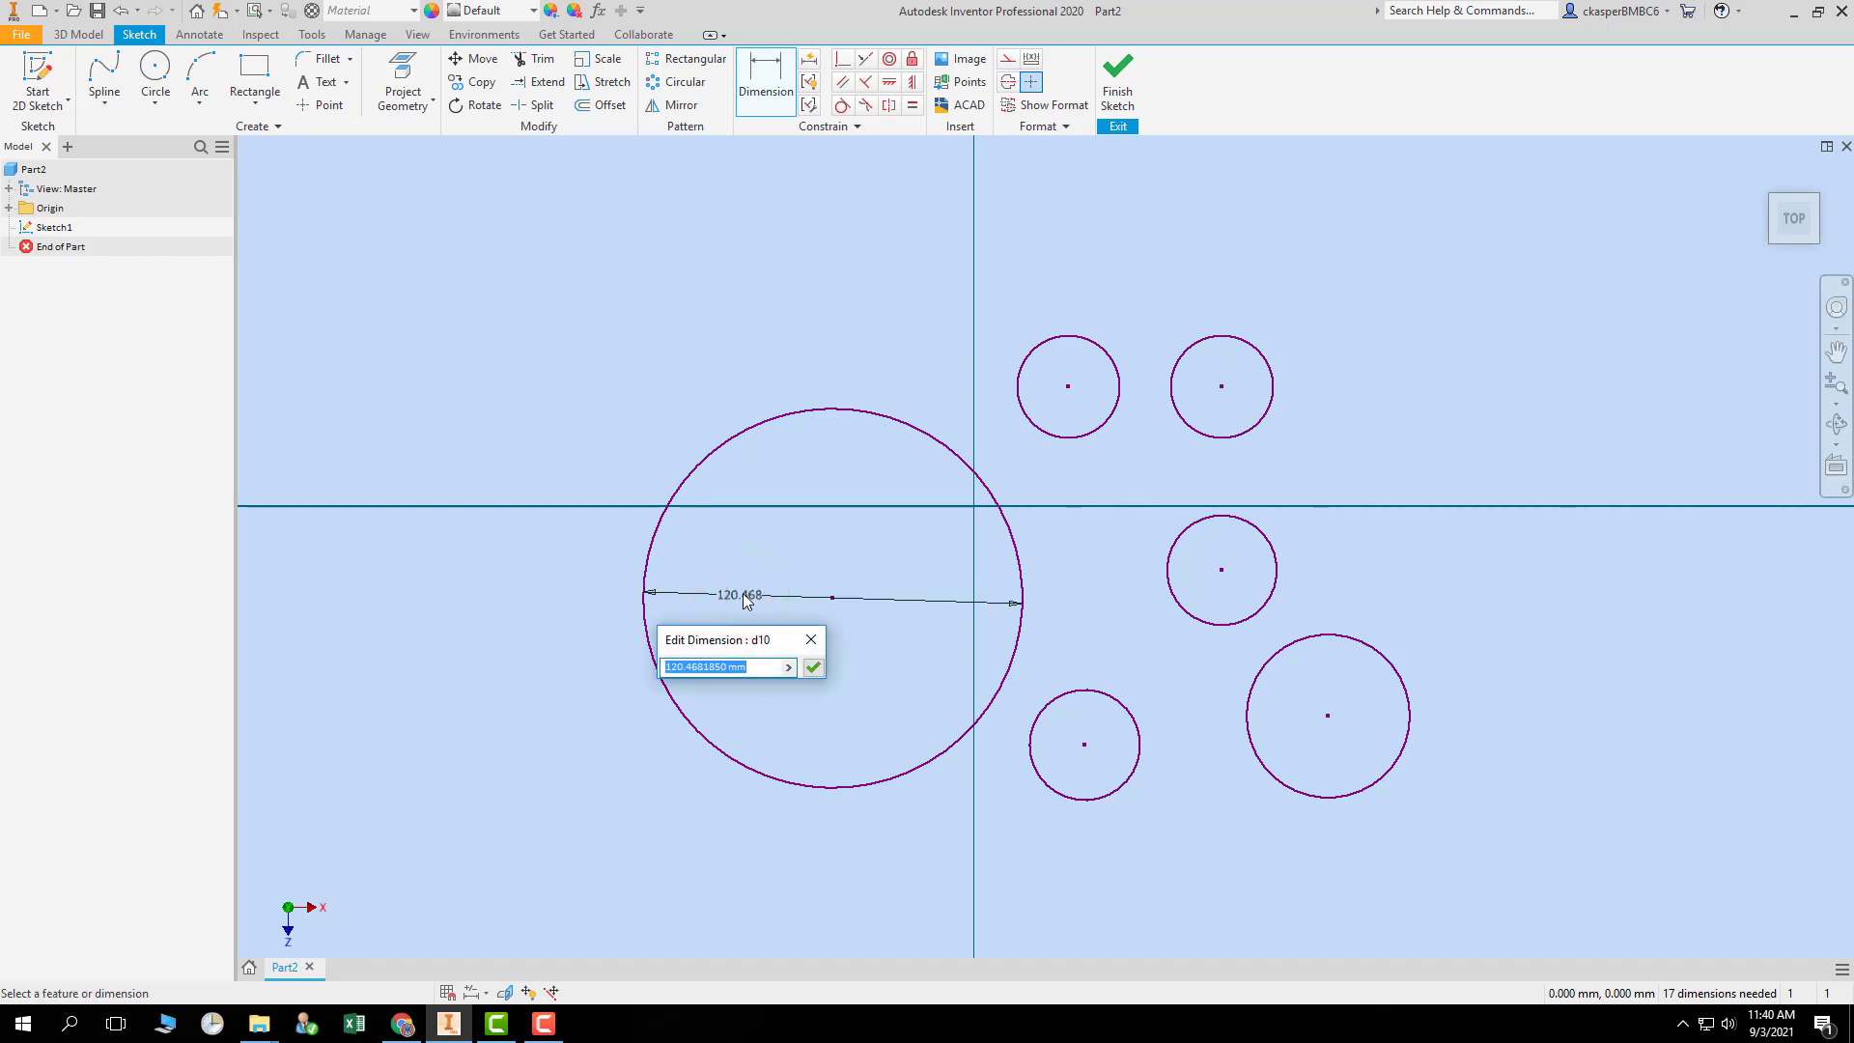
{"action": "type", "text": "100"}
{"action": "key", "text": "Return"}
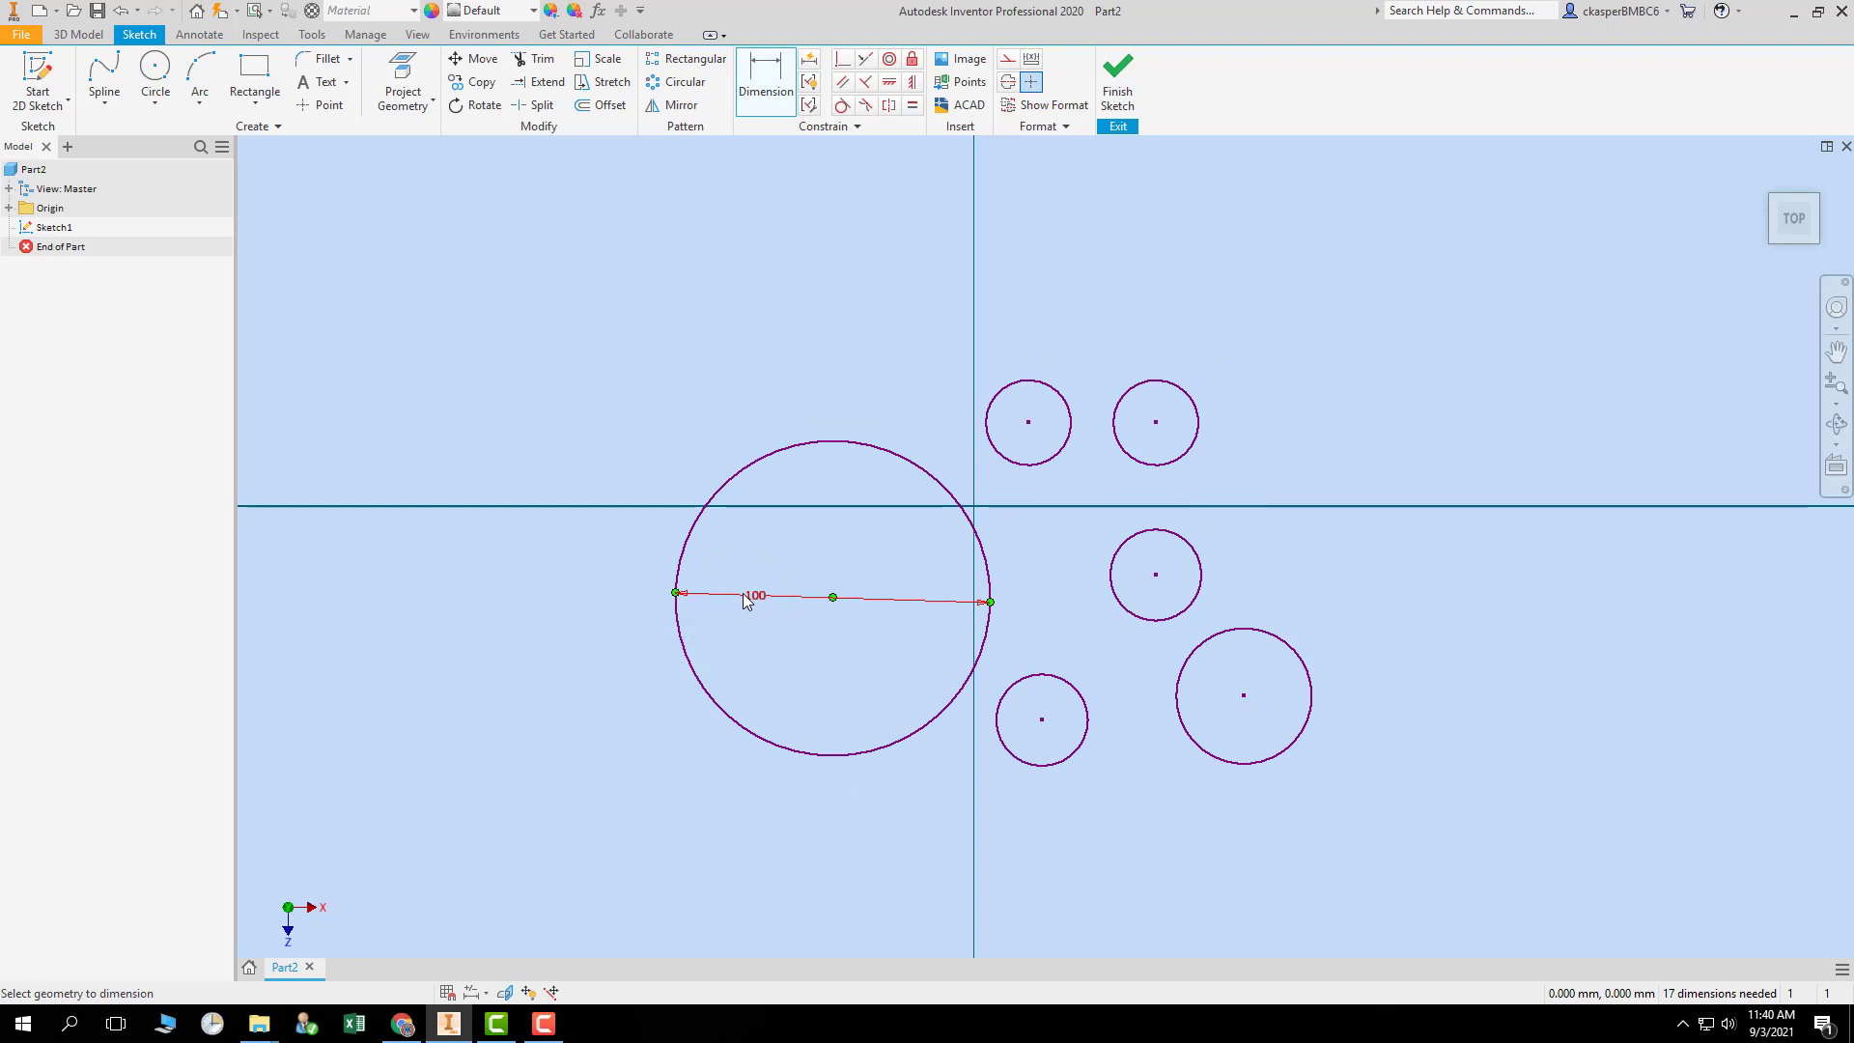
- Dimension the diameter of the upper circle nearest the vertical axis and set it to 30 mm
{"action": "left_click", "coordinate": [1060, 453]}
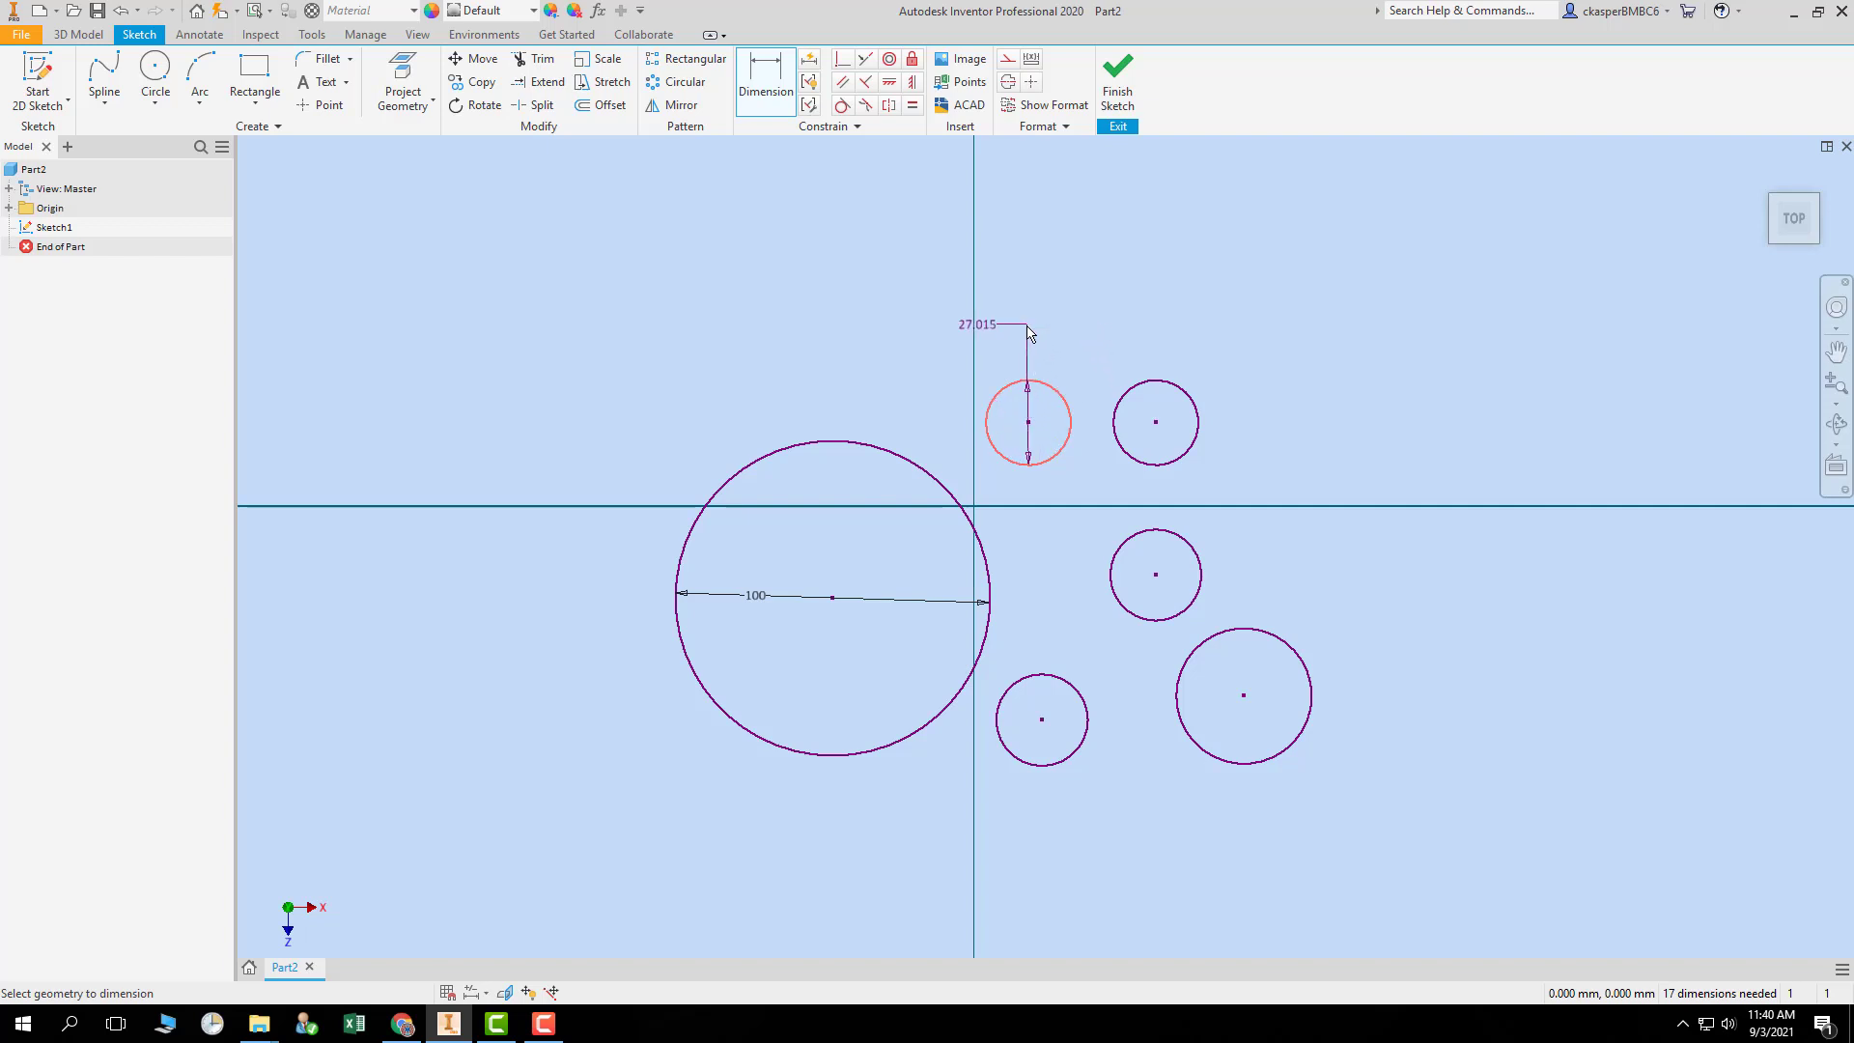
{"action": "left_click", "coordinate": [1026, 402]}
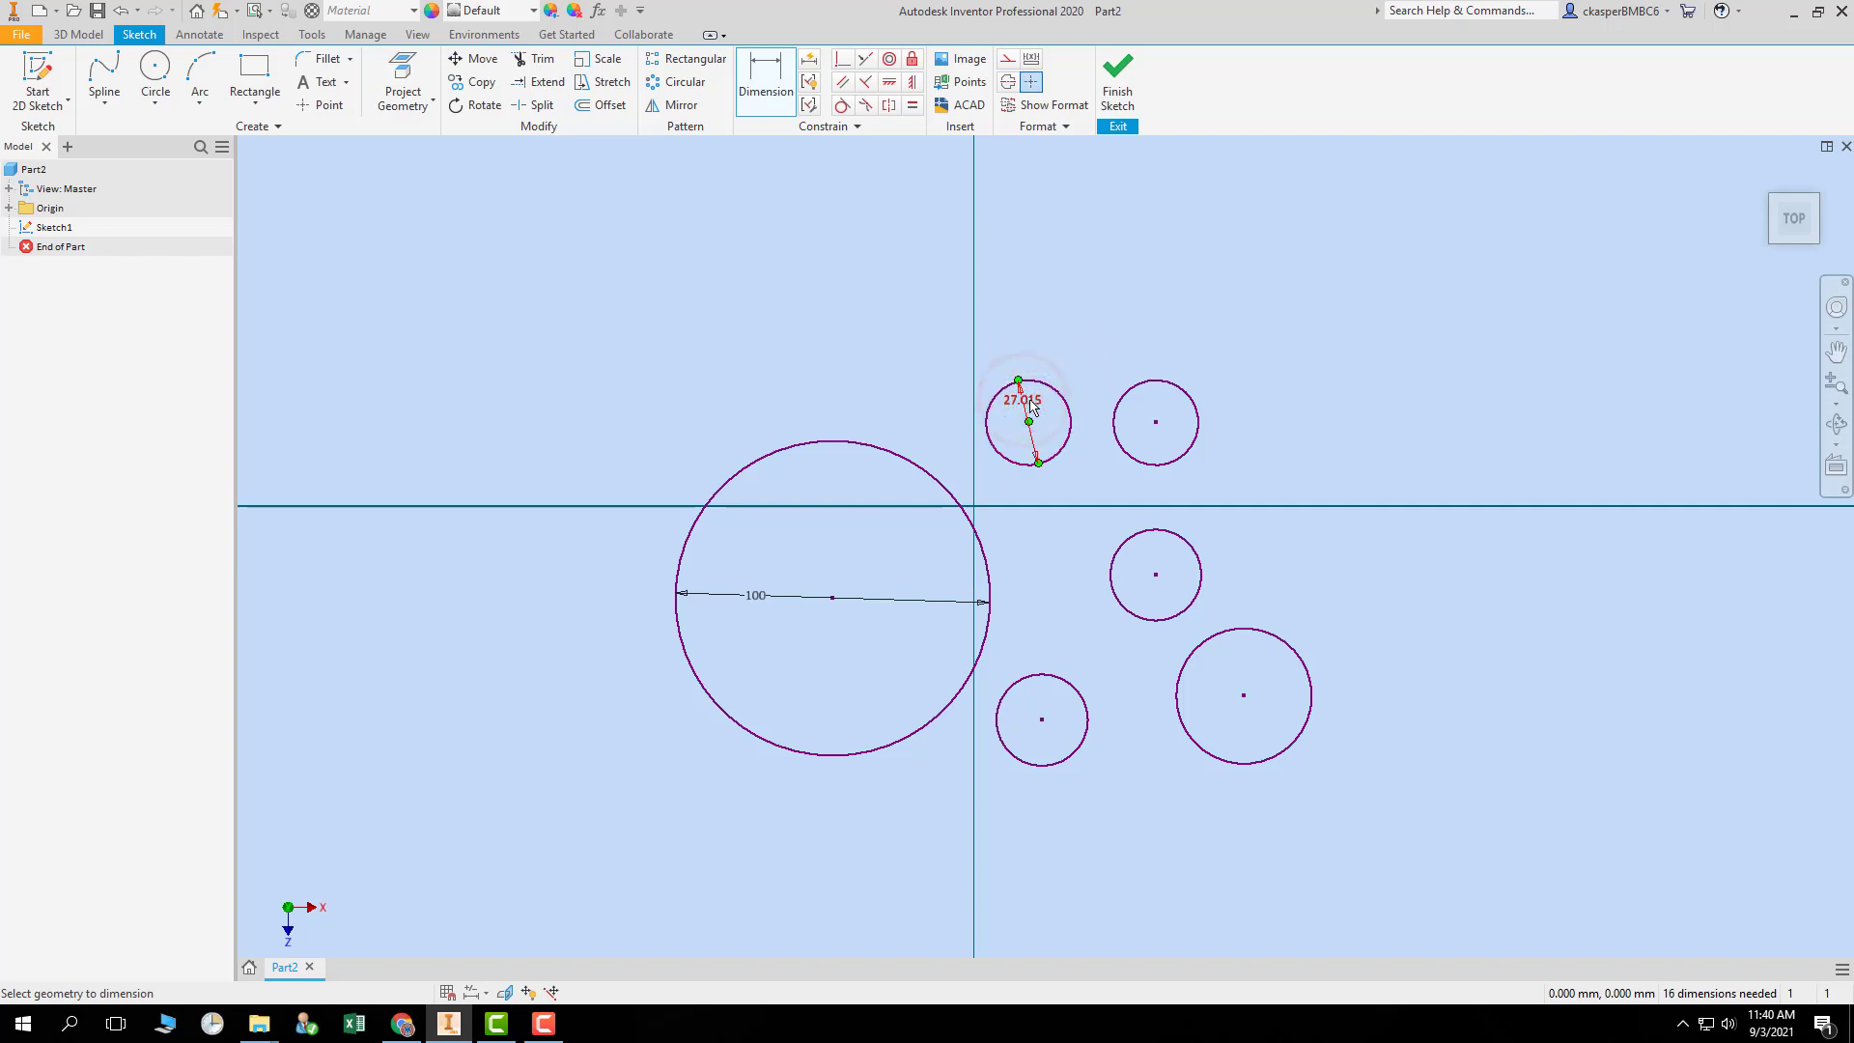
{"action": "left_click", "coordinate": [1026, 402]}
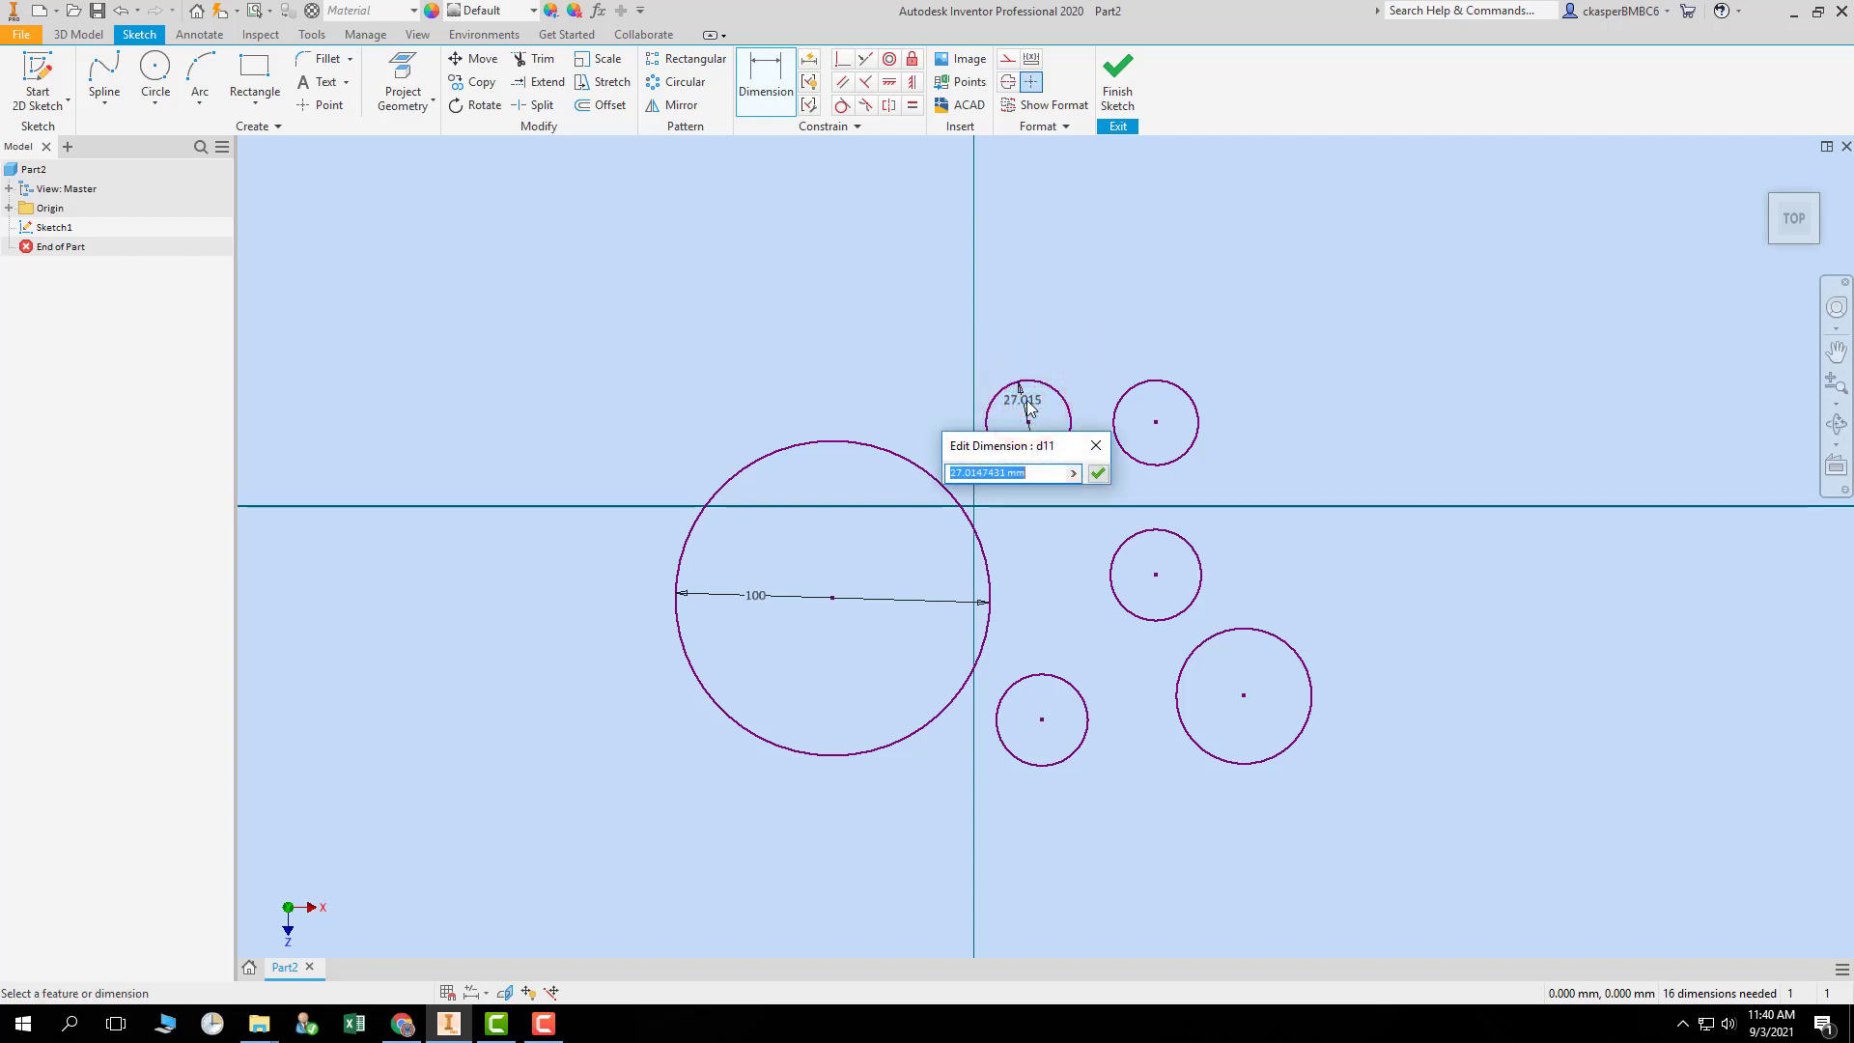
{"action": "type", "text": "30"}
{"action": "key", "text": "Return"}
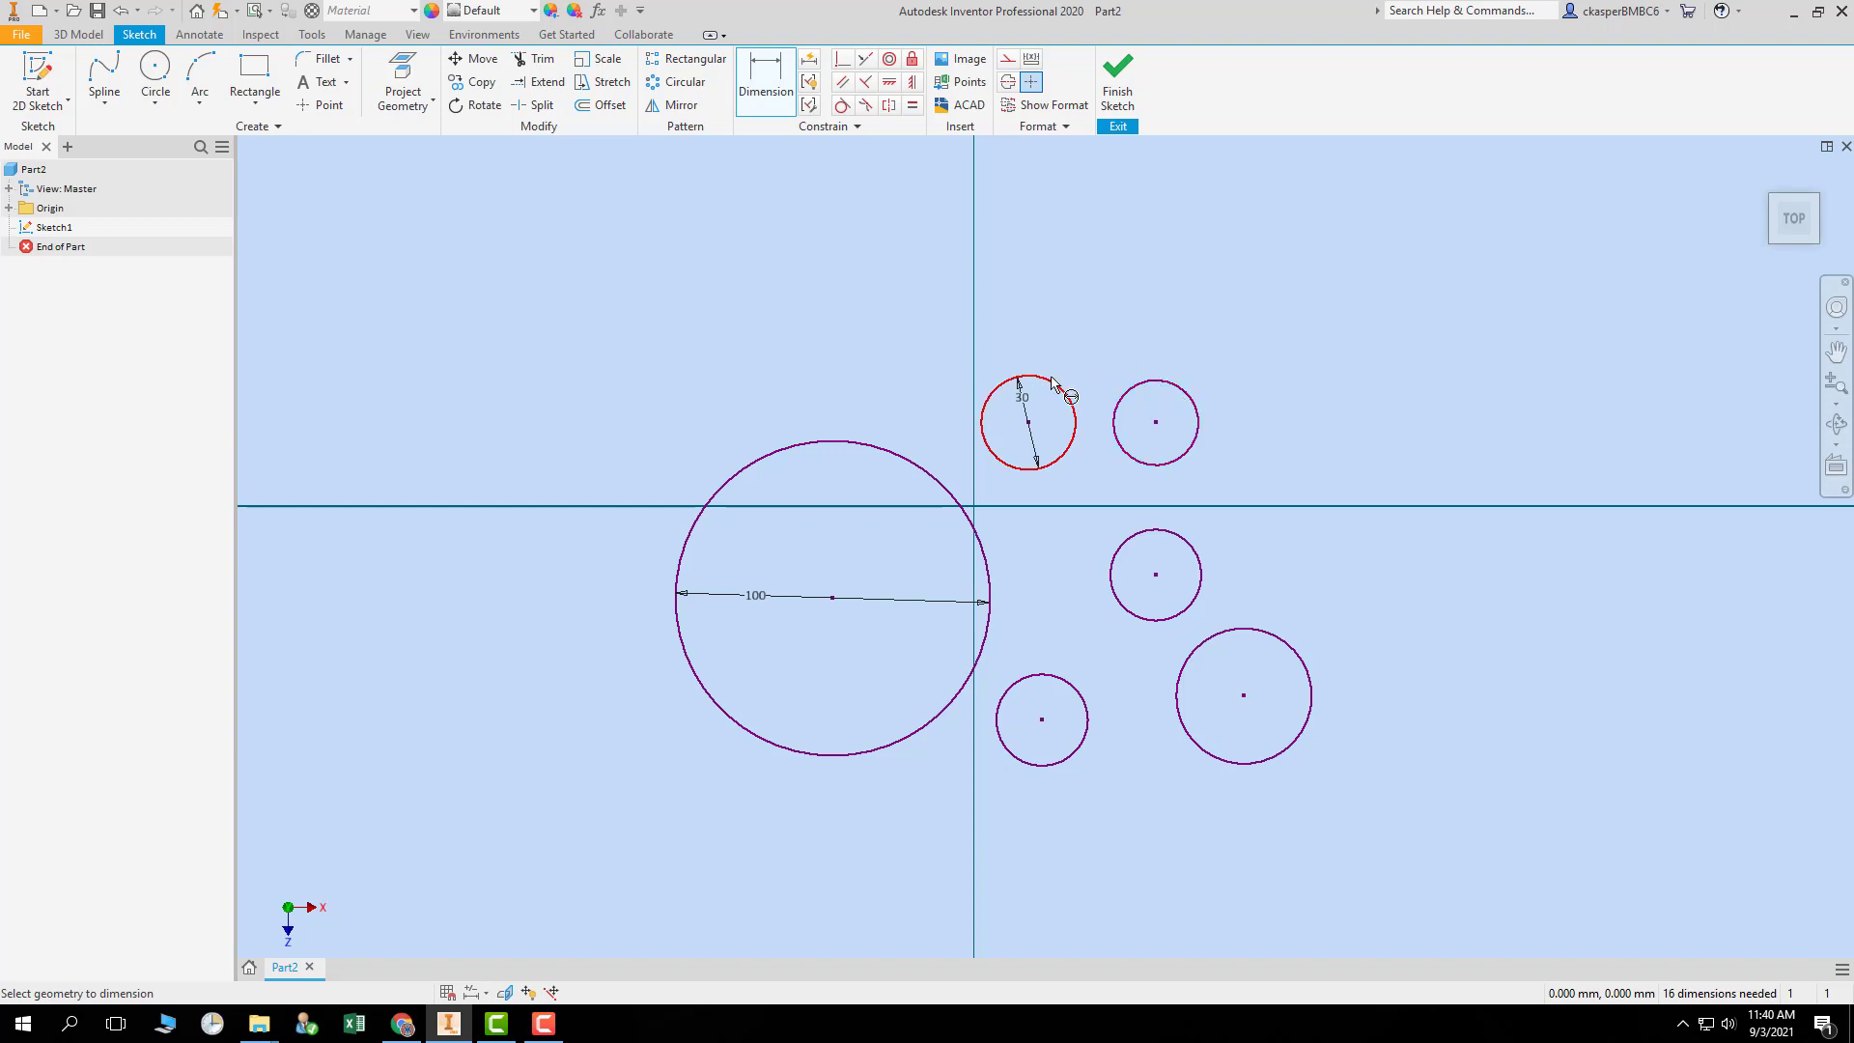
- Dimension the diameter of the upper right circle and set it to 30 mm
{"action": "left_click", "coordinate": [1154, 385]}
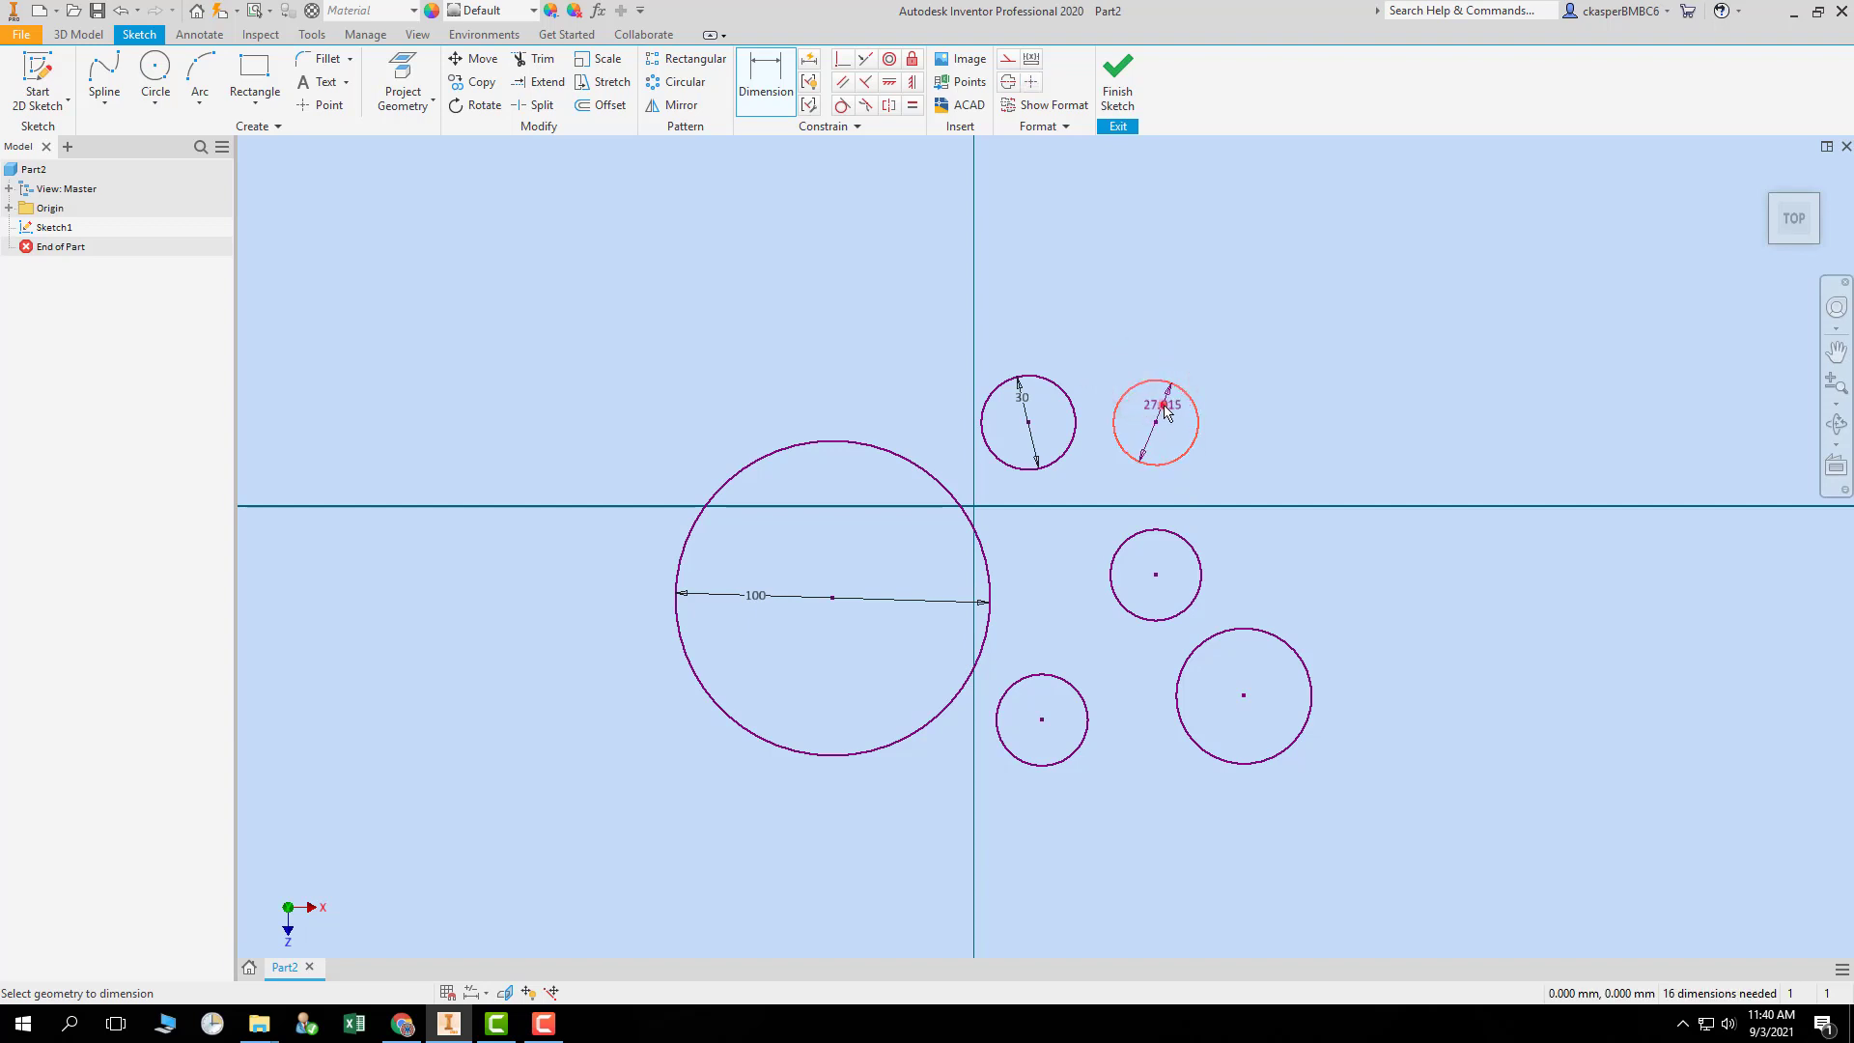
{"action": "left_click", "coordinate": [1165, 410]}
{"action": "double_click", "coordinate": [1165, 410]}
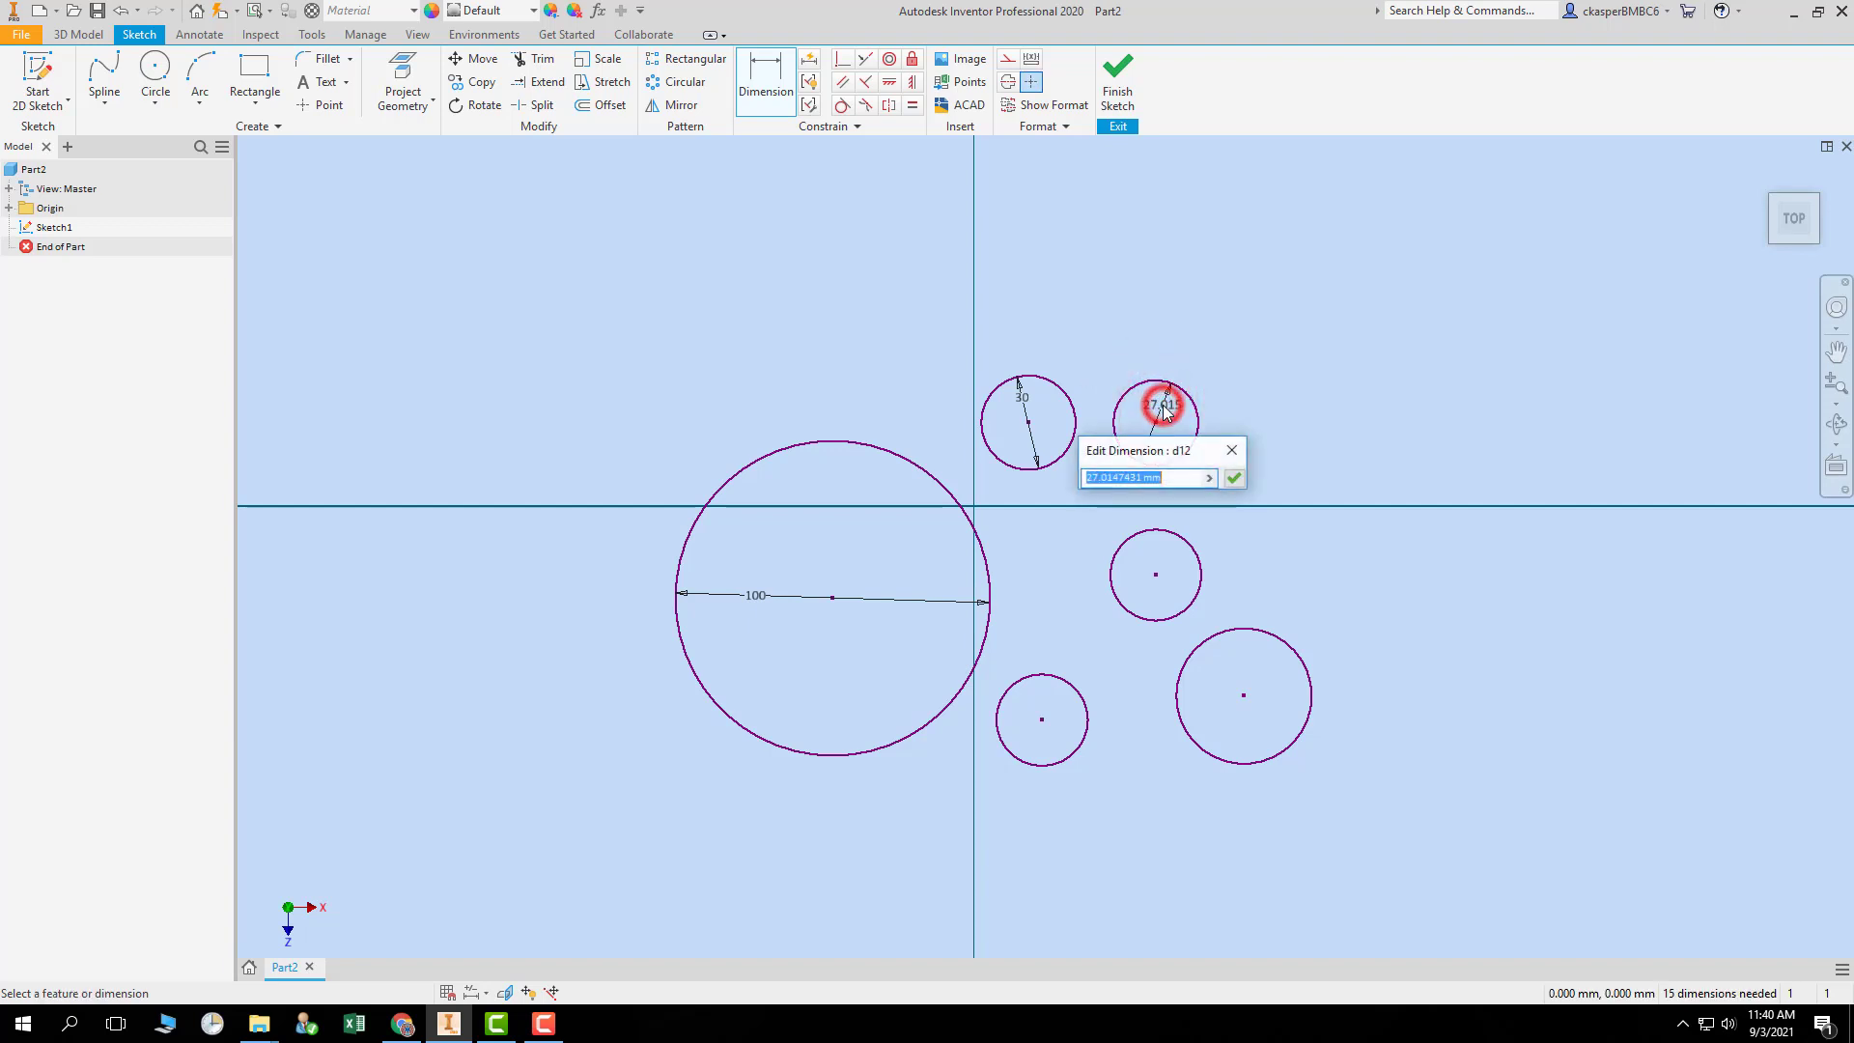
{"action": "type", "text": "30"}
{"action": "key", "text": "Return"}
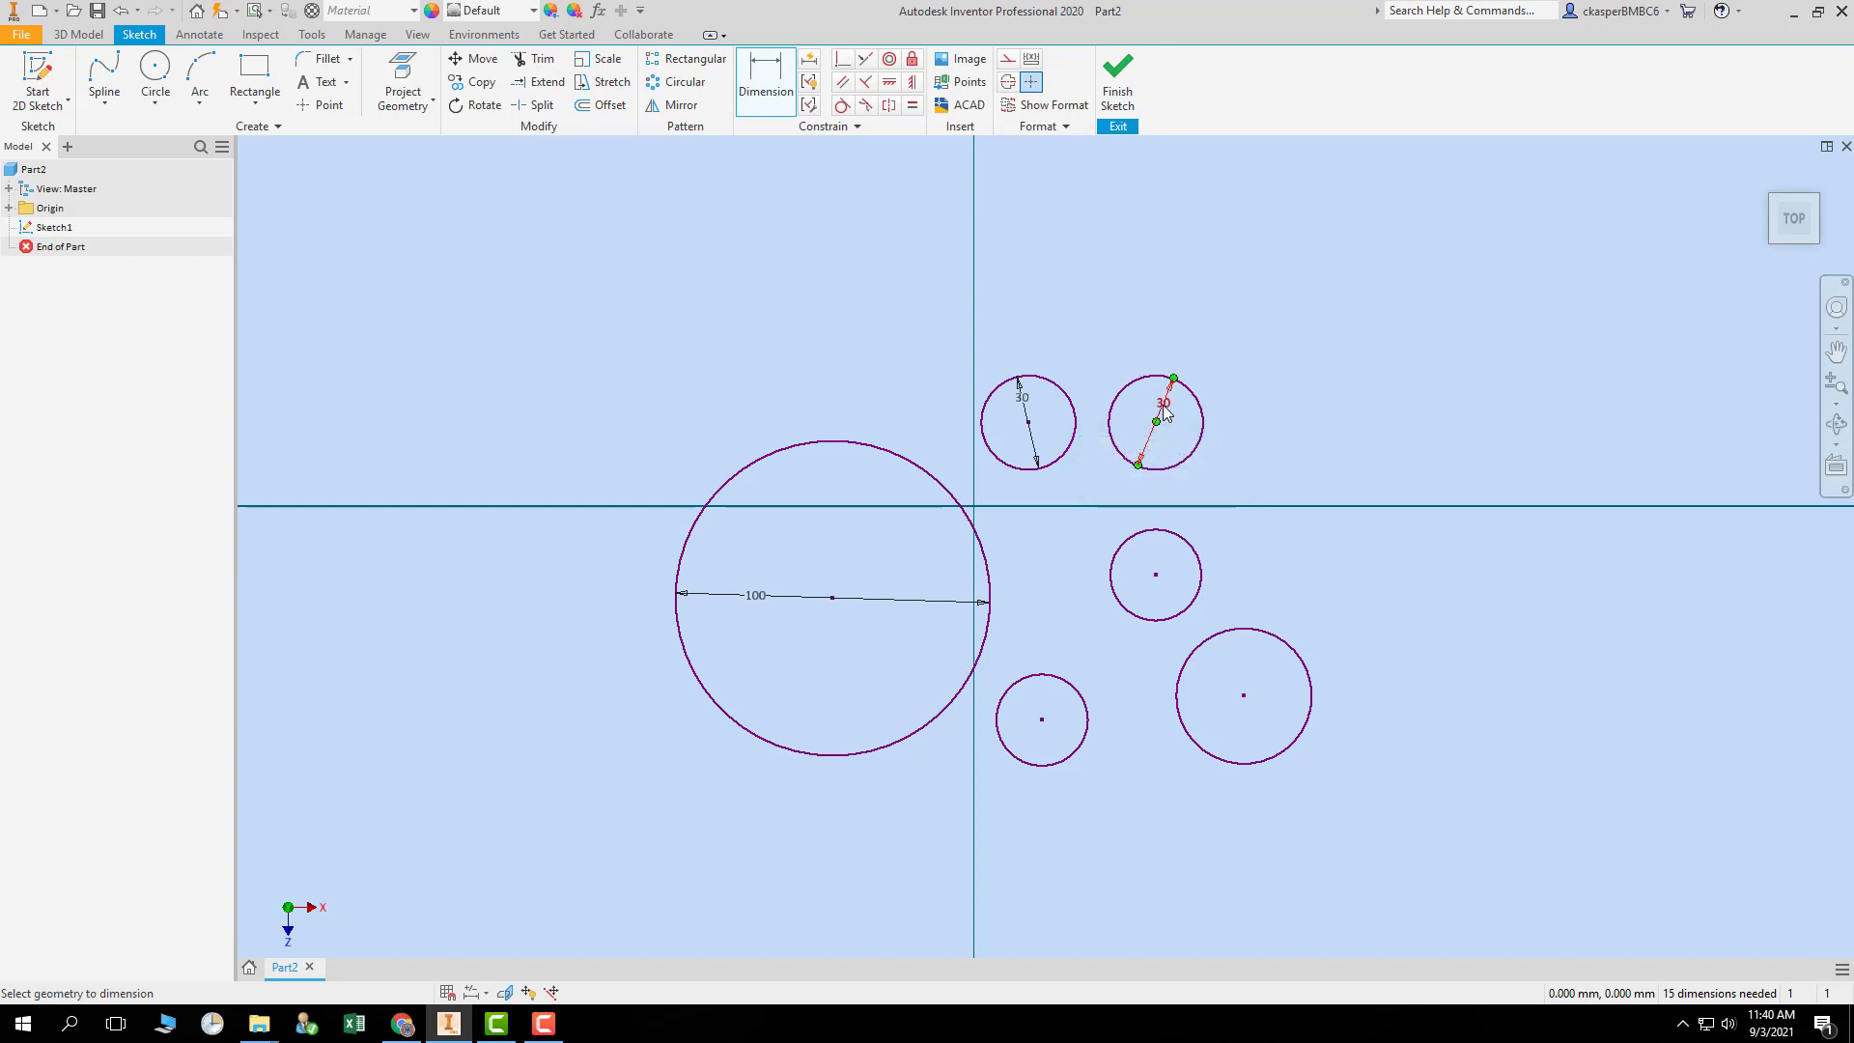
- Dimension the diameter of the circle just below the horizontal axis and set it to 15 mm
{"action": "left_click", "coordinate": [1183, 540]}
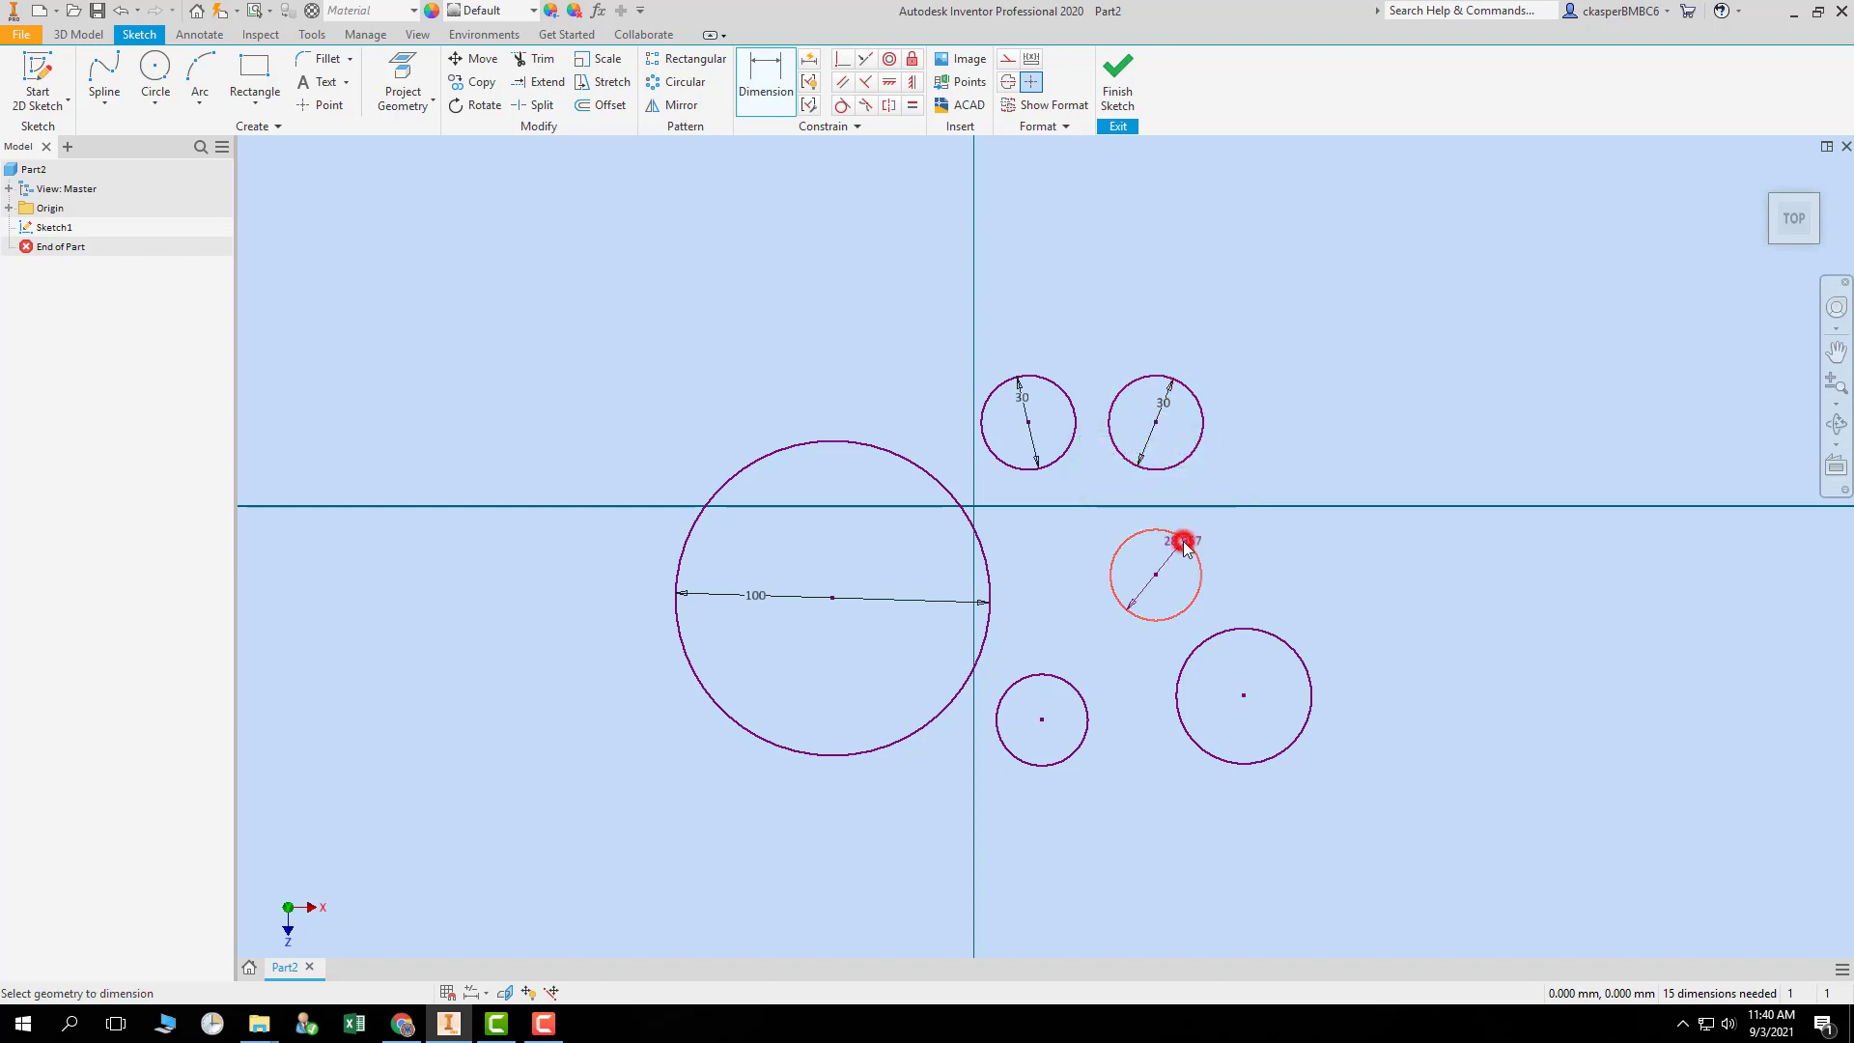
{"action": "left_click", "coordinate": [1174, 566]}
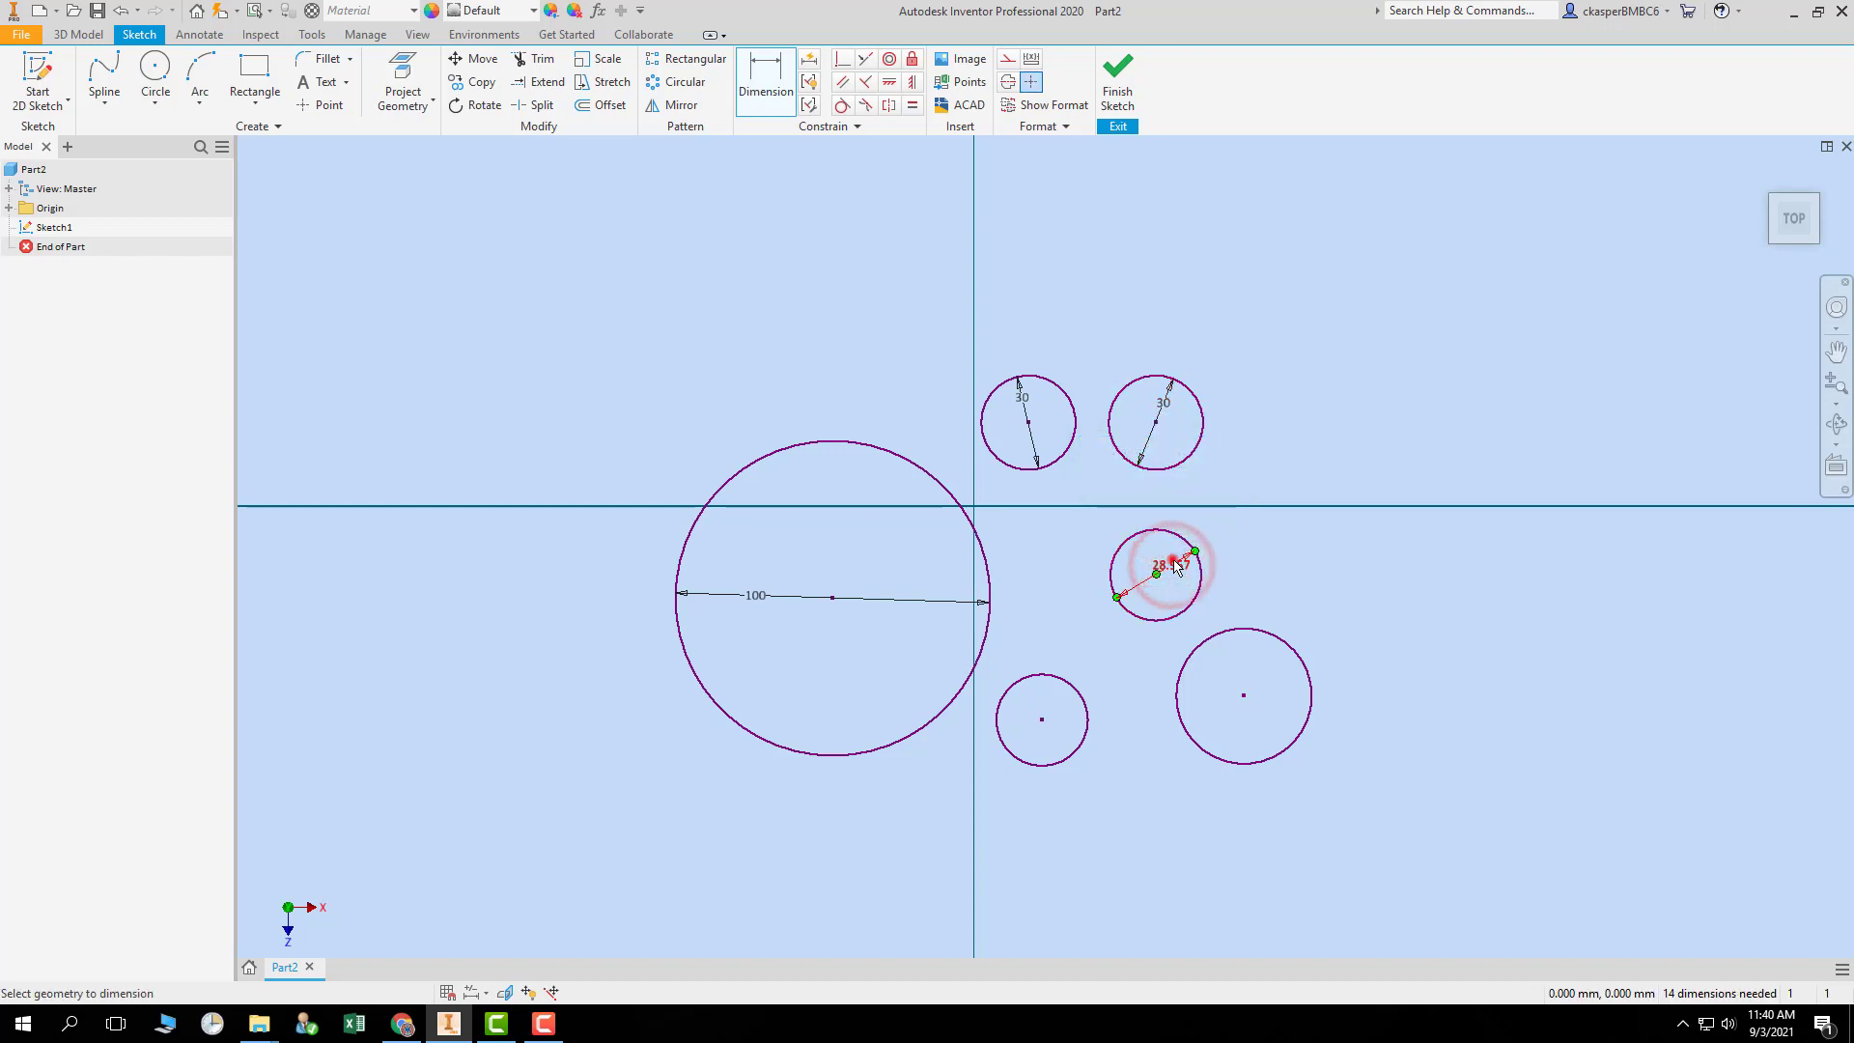
{"action": "type", "text": "1"}
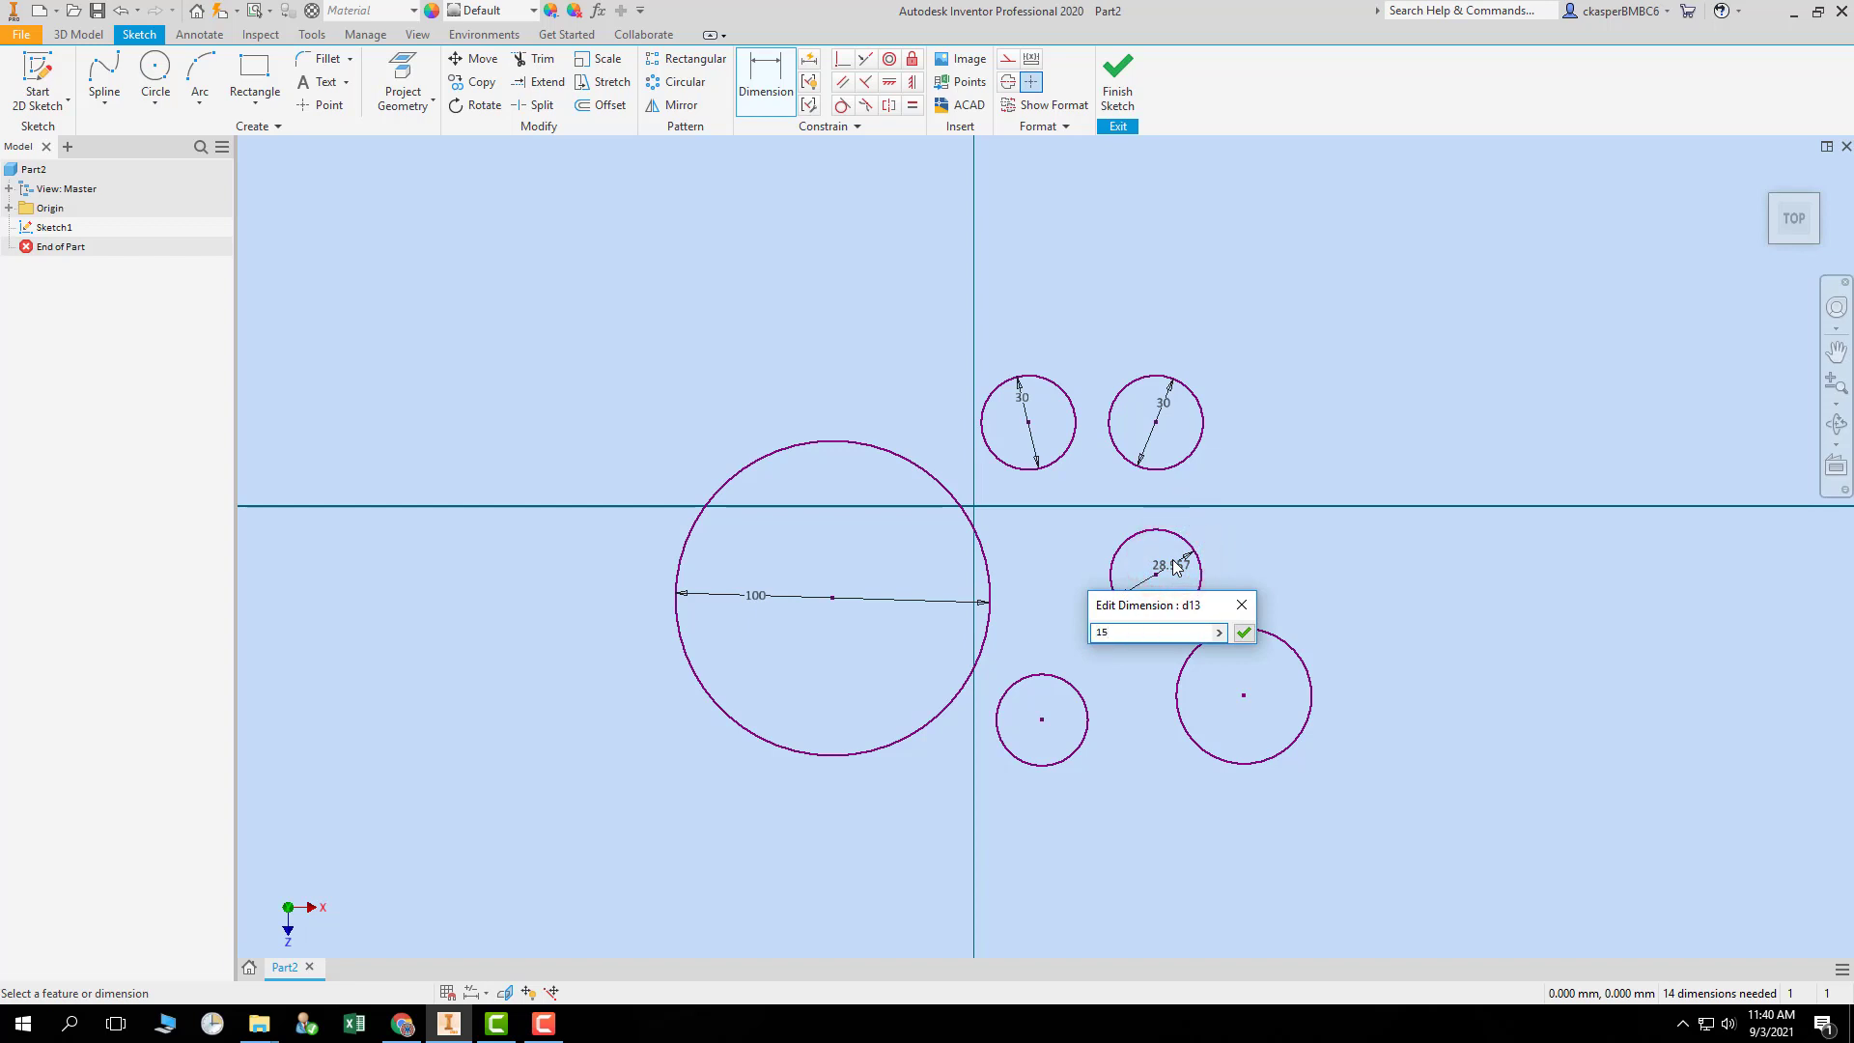
{"action": "type", "text": "5"}
{"action": "key", "text": "Return"}
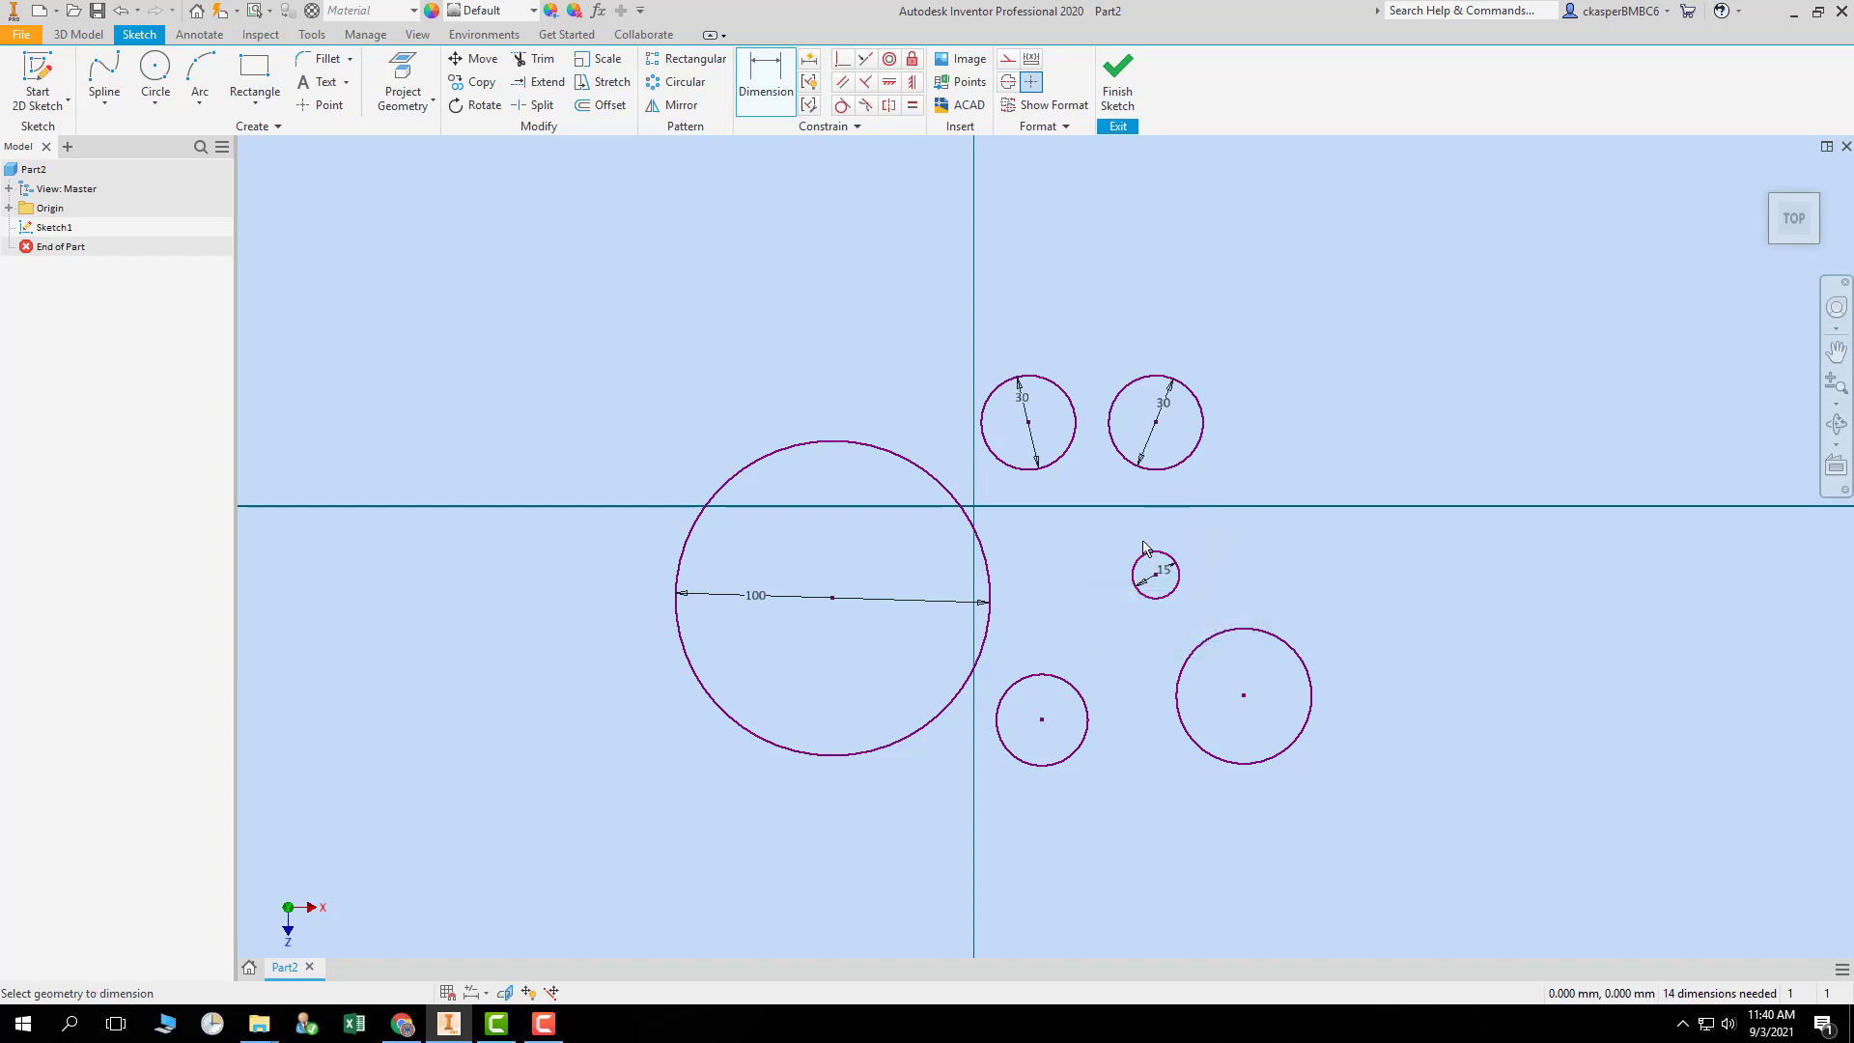
- Dimension the diameter of the lower small circle beside the large one, placing the text below it, and set it to 30 mm
{"action": "left_click", "coordinate": [1058, 676]}
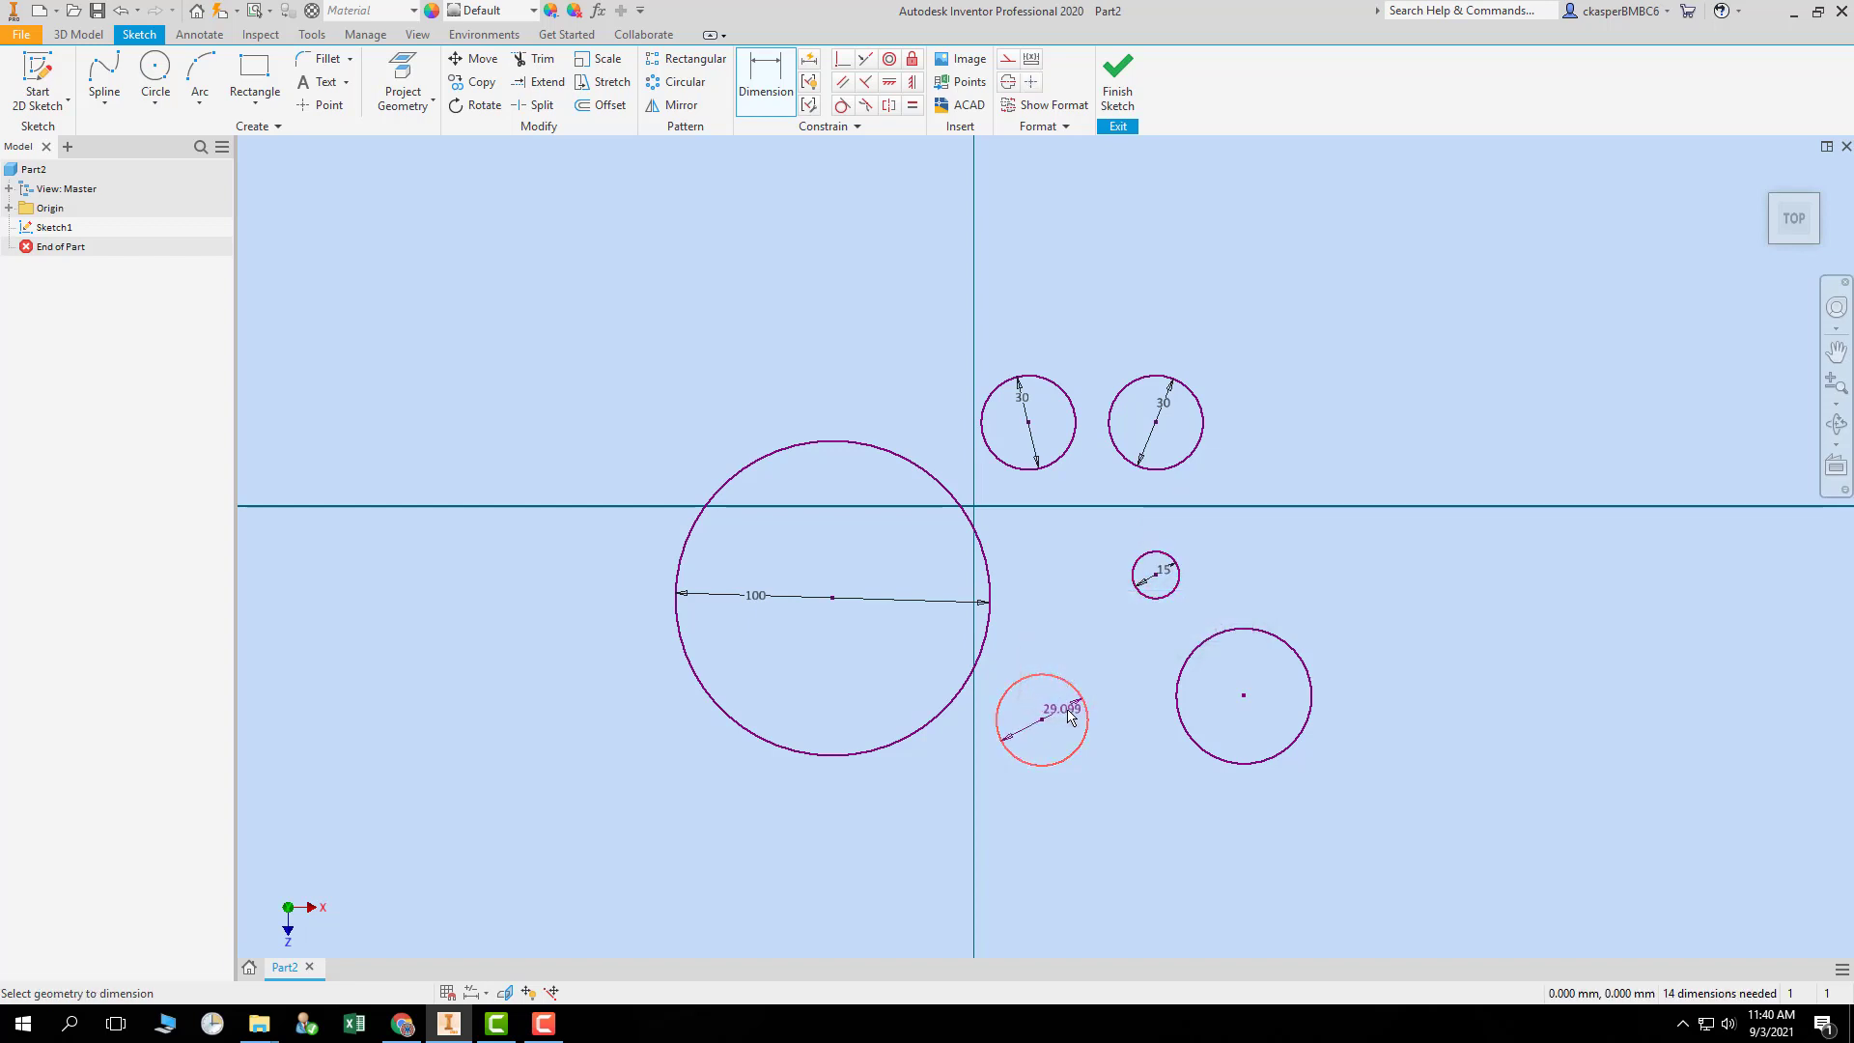
{"action": "left_click", "coordinate": [1054, 826]}
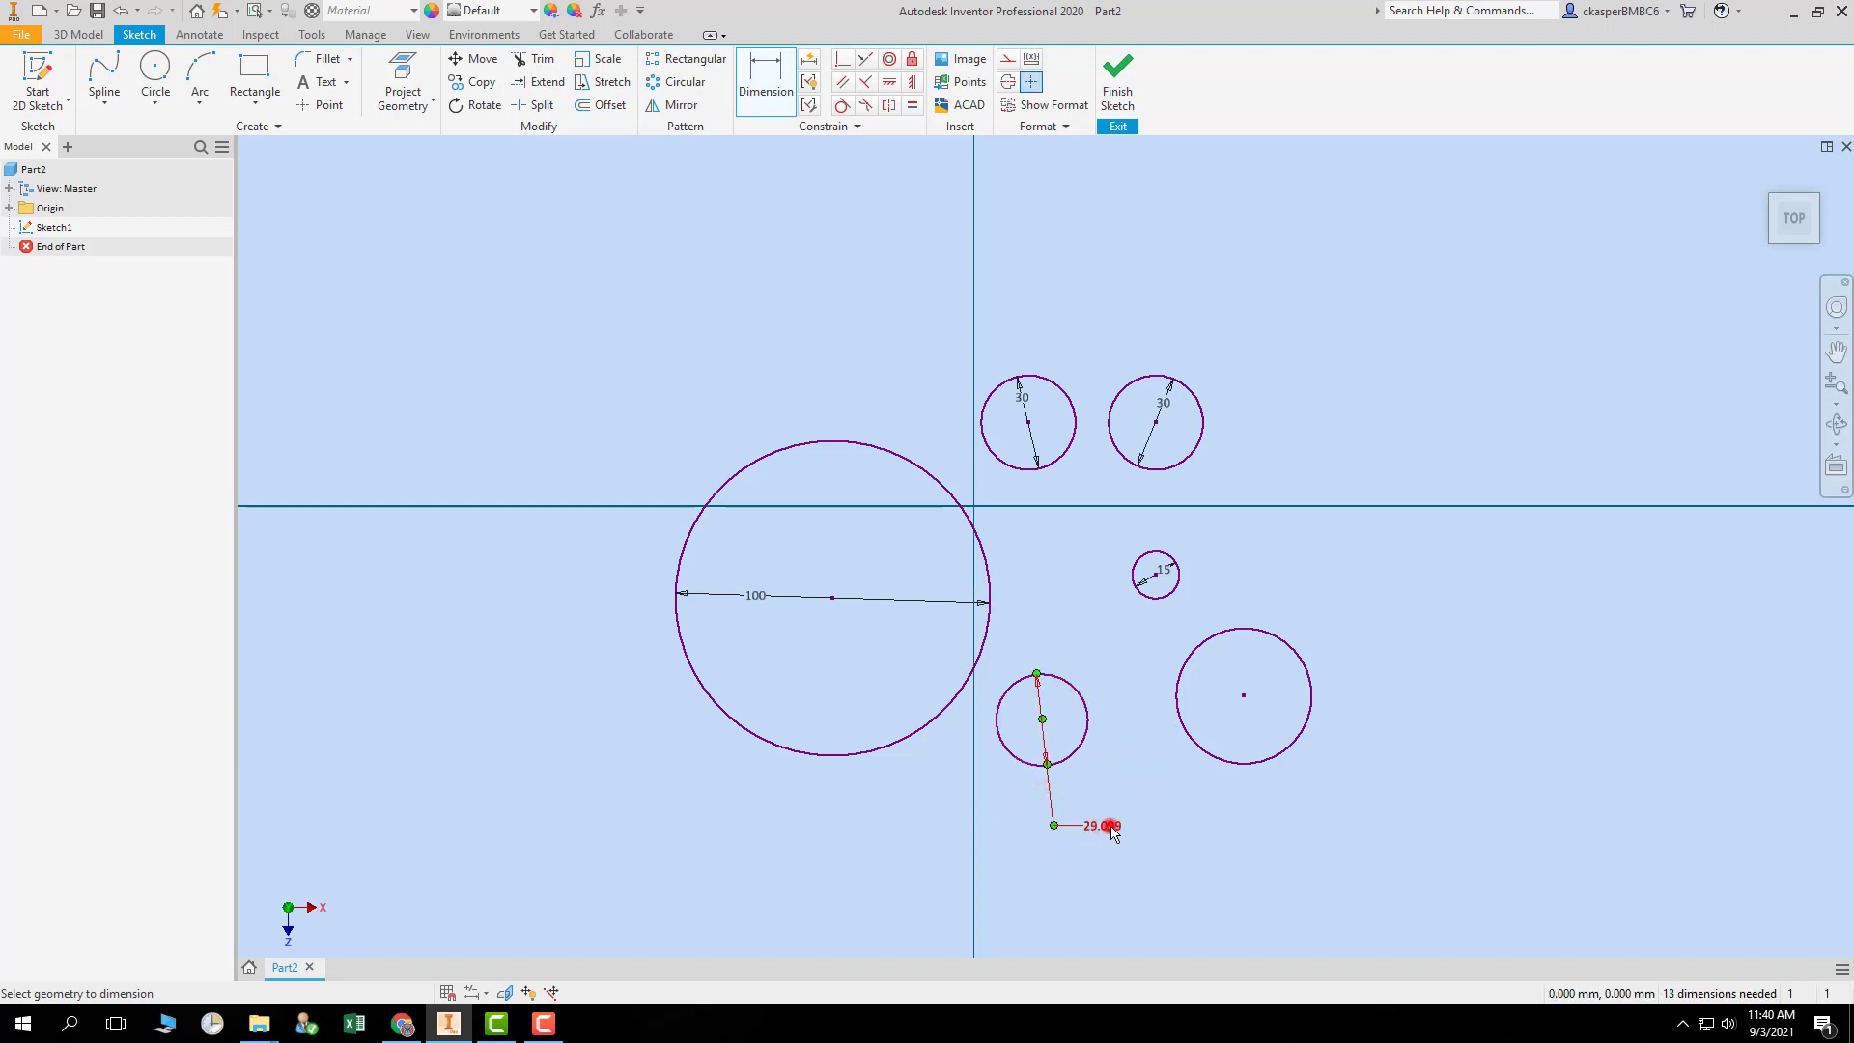
{"action": "left_click", "coordinate": [1110, 823]}
{"action": "type", "text": "30"}
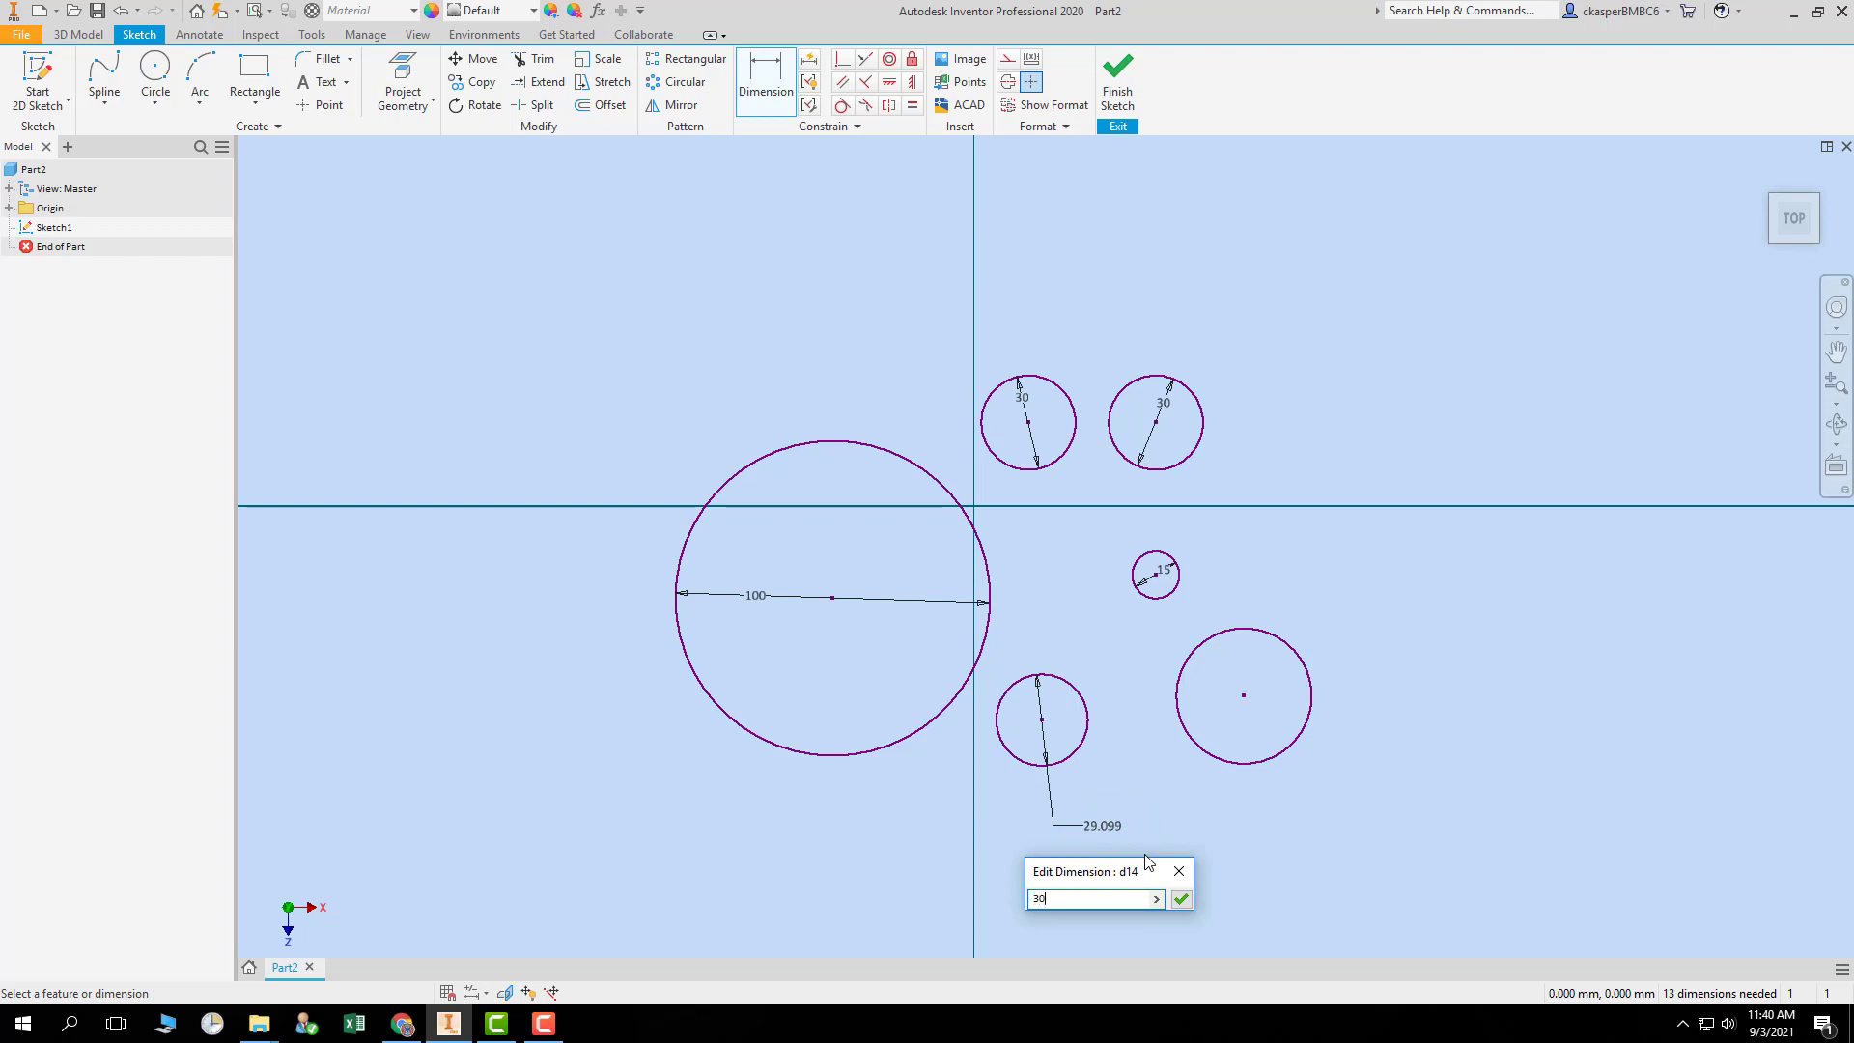
{"action": "key", "text": "Return"}
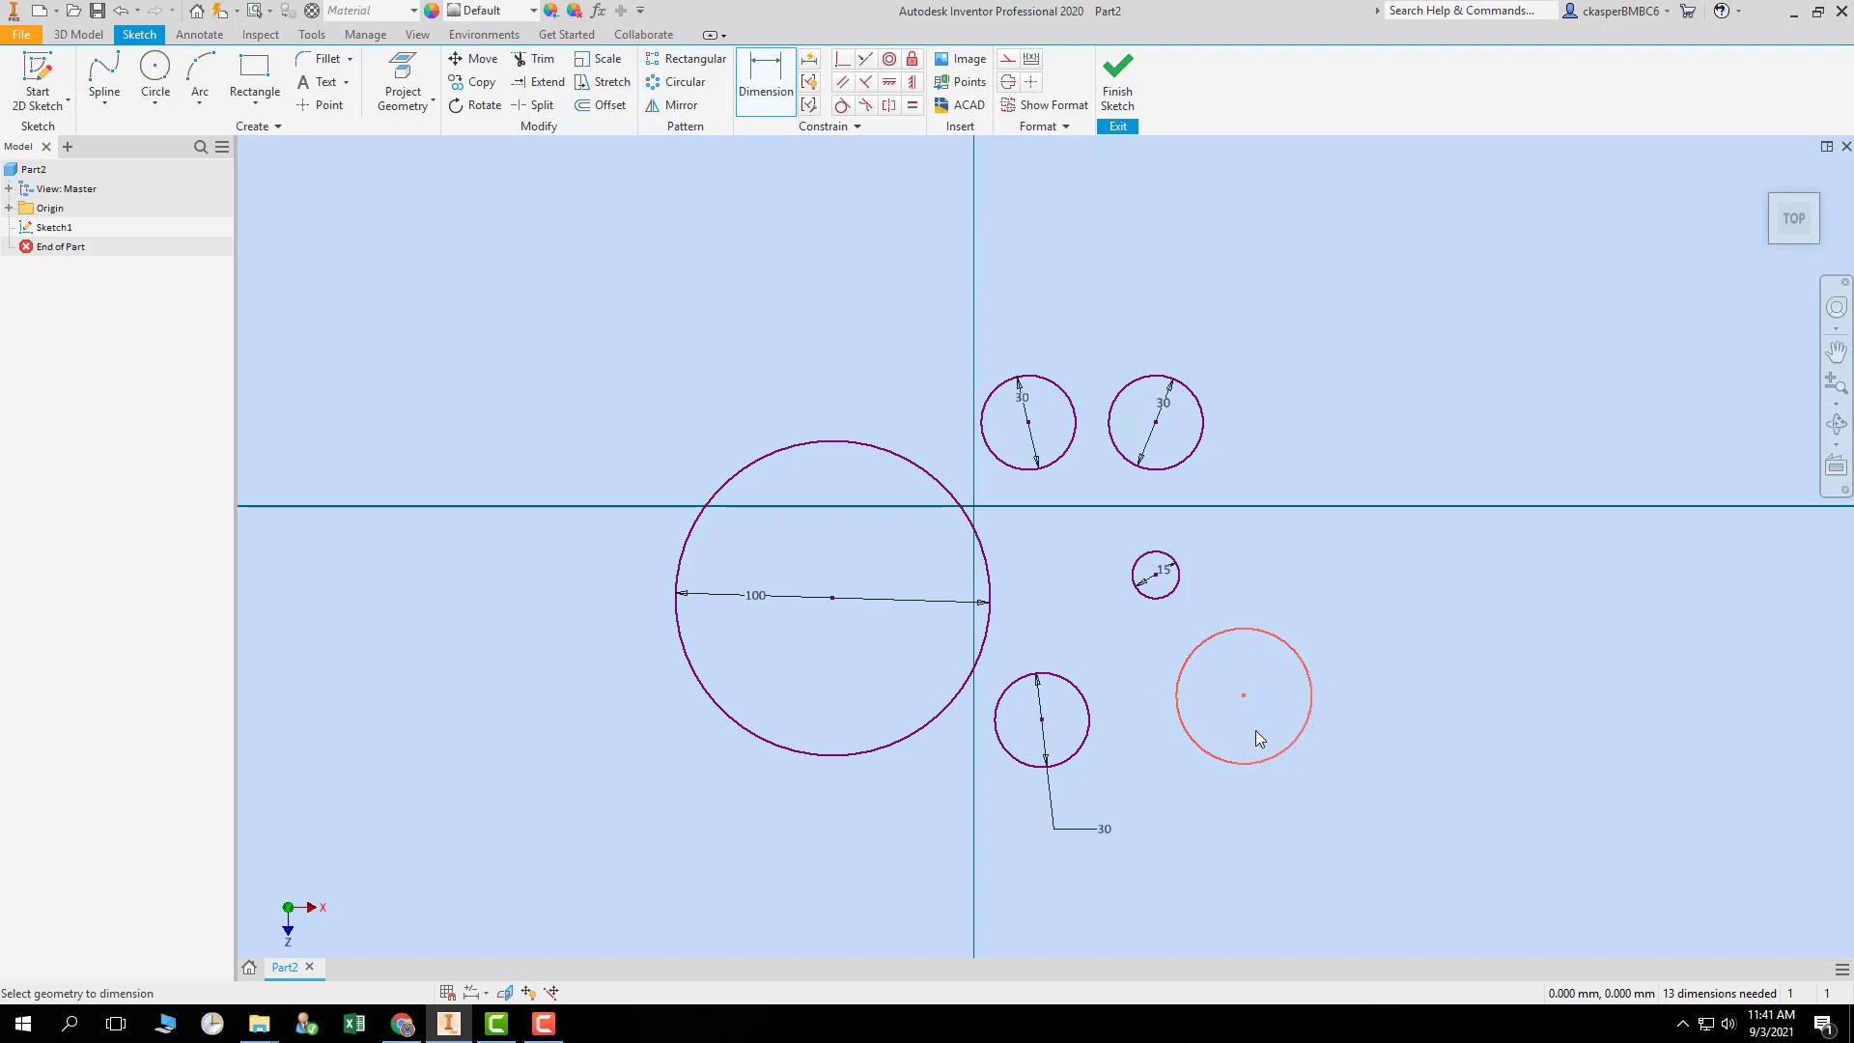
{"action": "left_click", "coordinate": [1319, 773]}
{"action": "left_click", "coordinate": [1243, 696]}
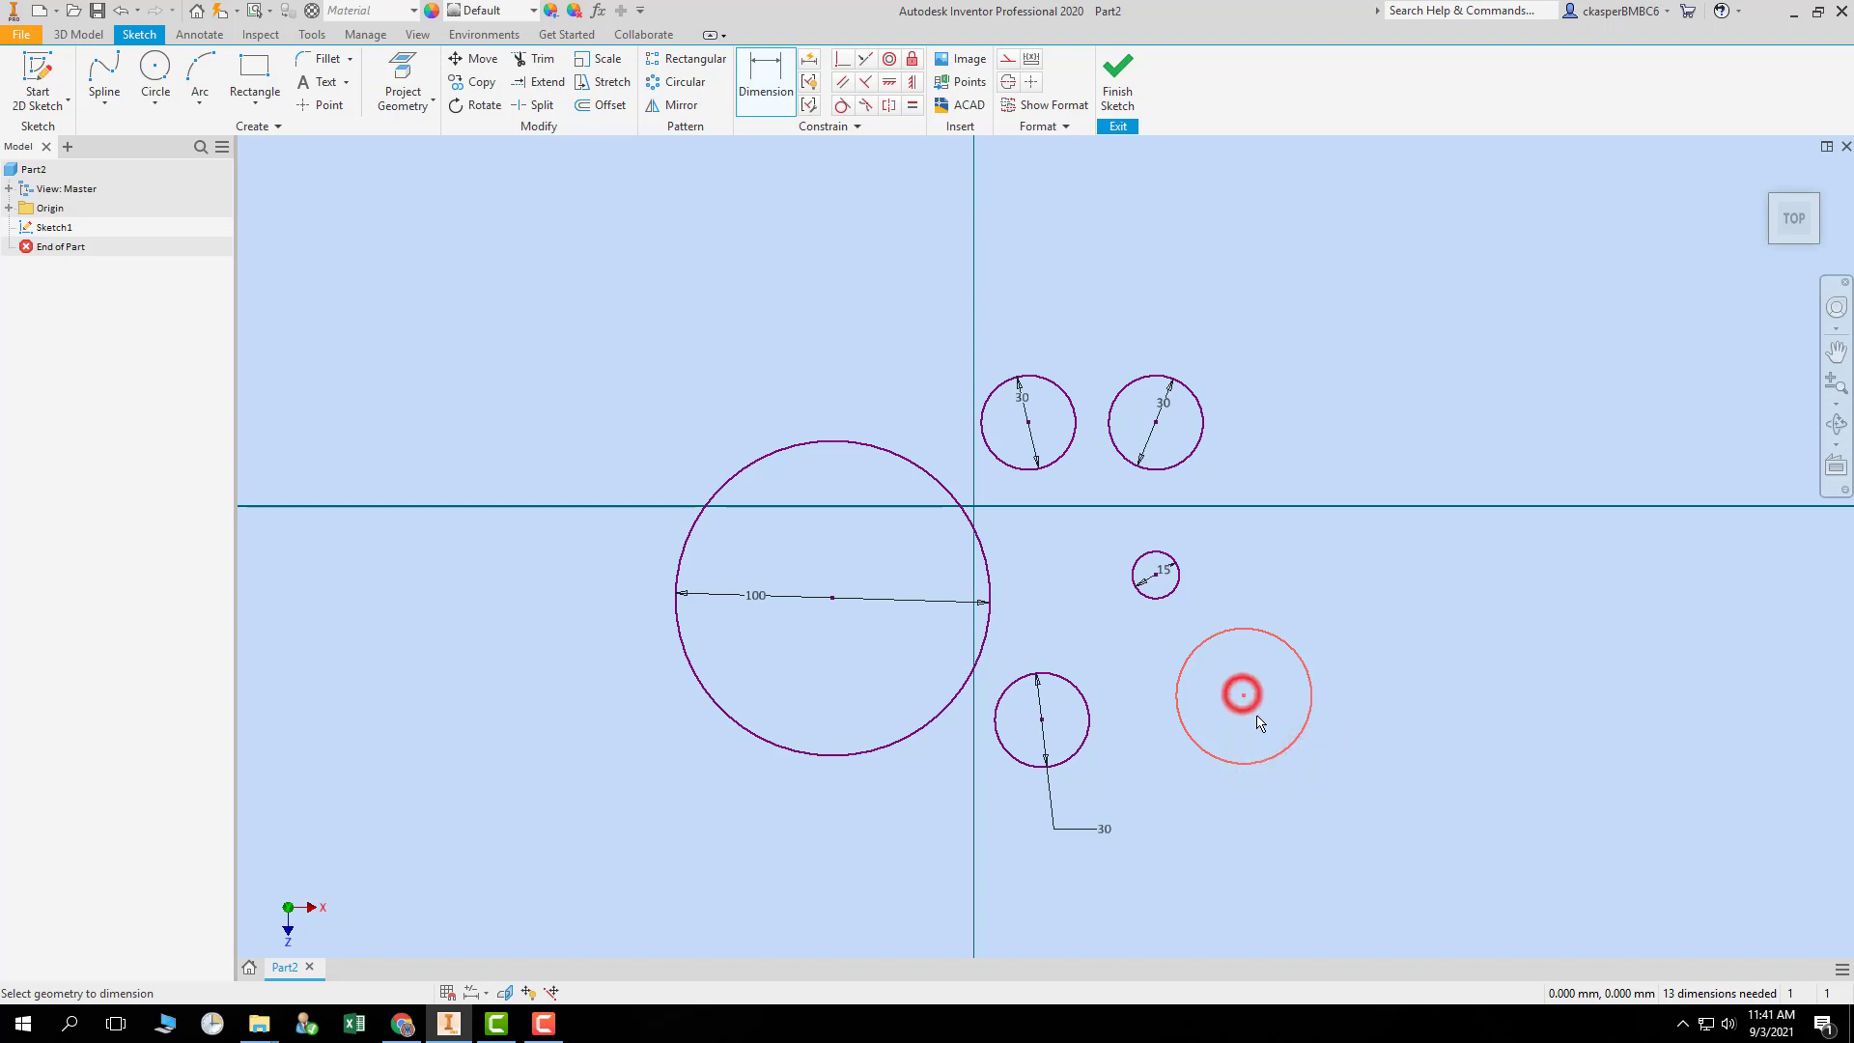
{"action": "left_click", "coordinate": [1259, 633]}
{"action": "left_click", "coordinate": [763, 80]}
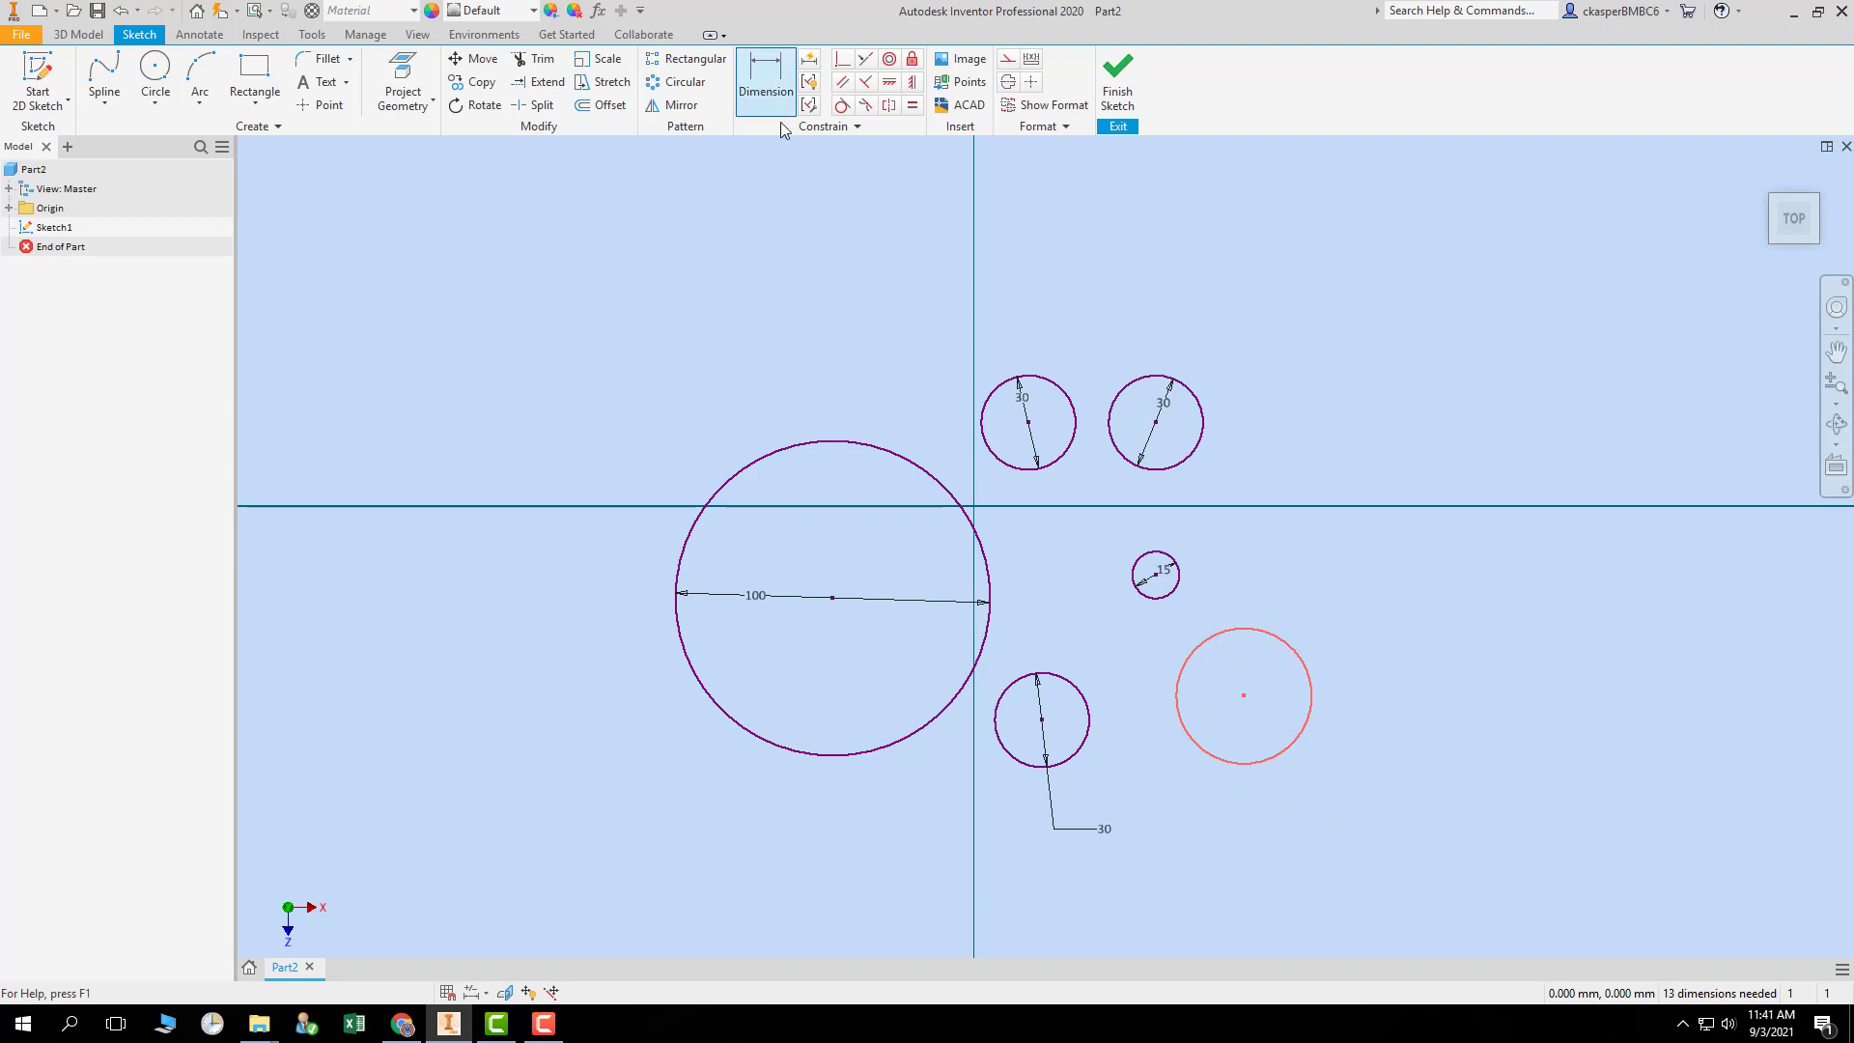
{"action": "right_click", "coordinate": [1263, 659]}
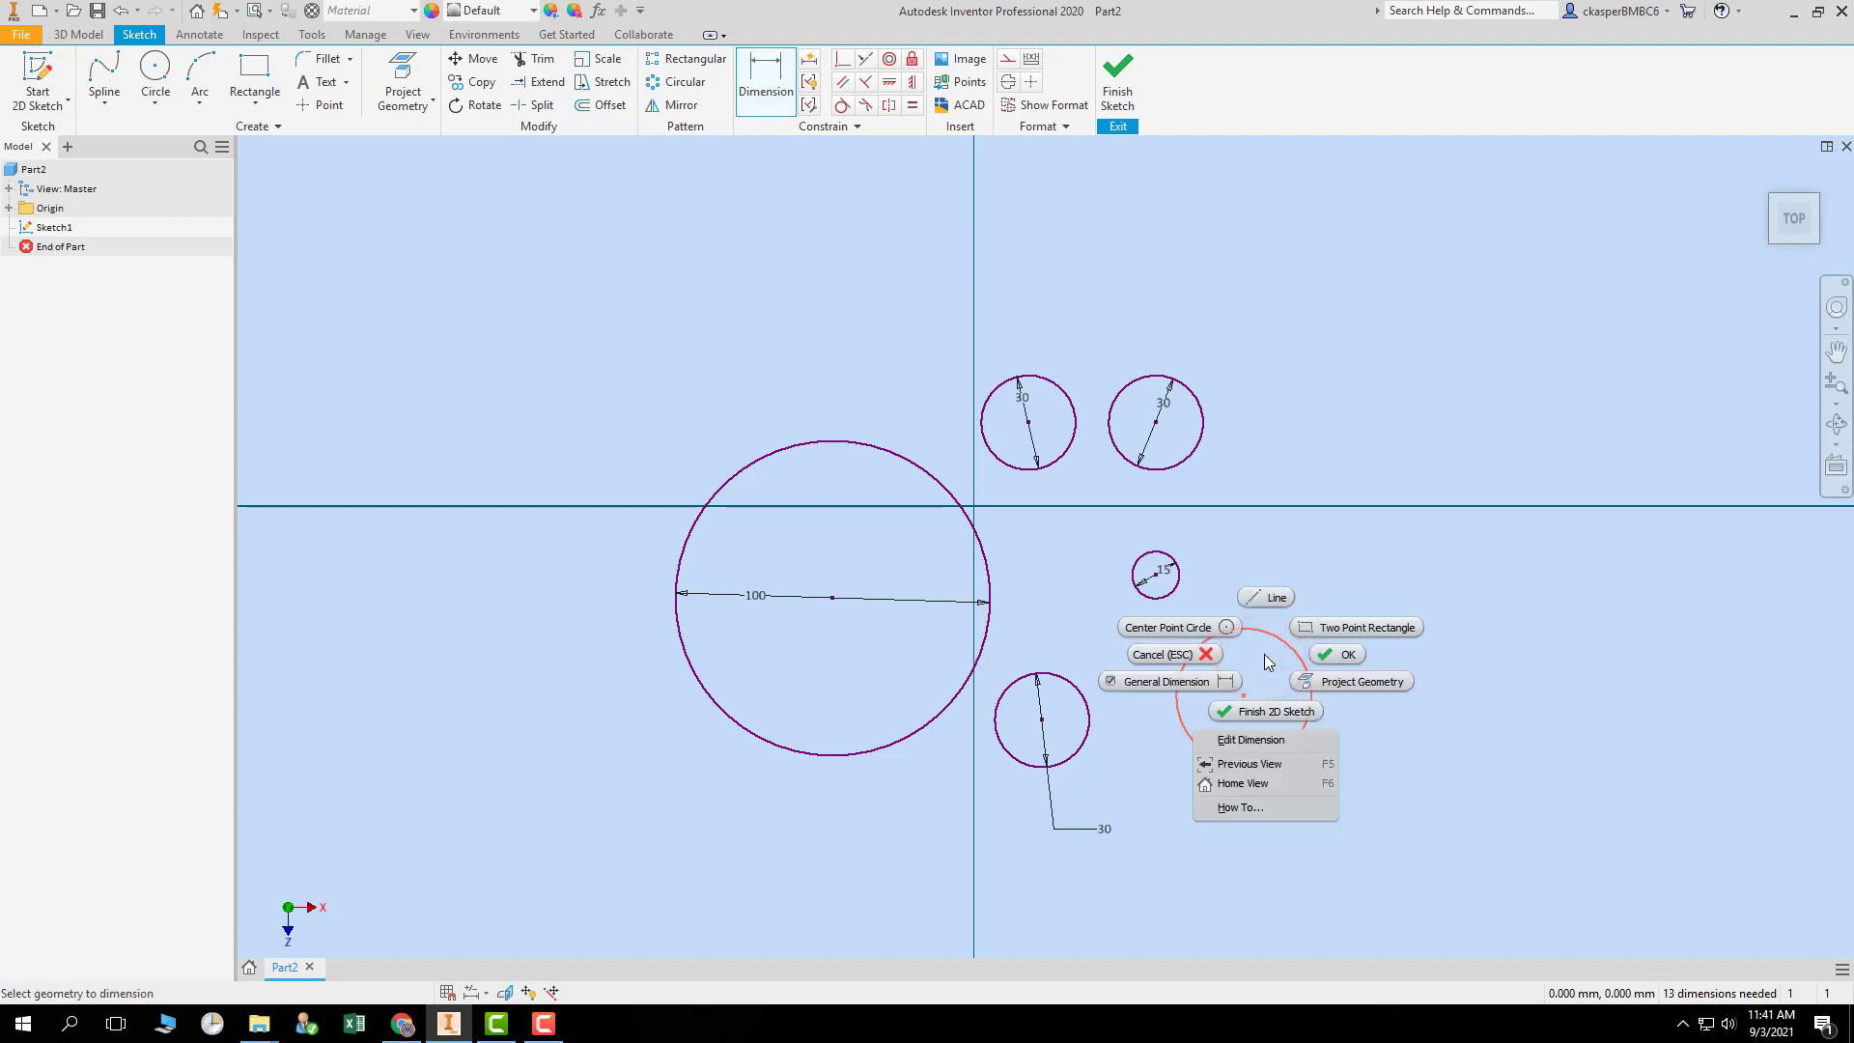
{"action": "left_click", "coordinate": [1417, 541]}
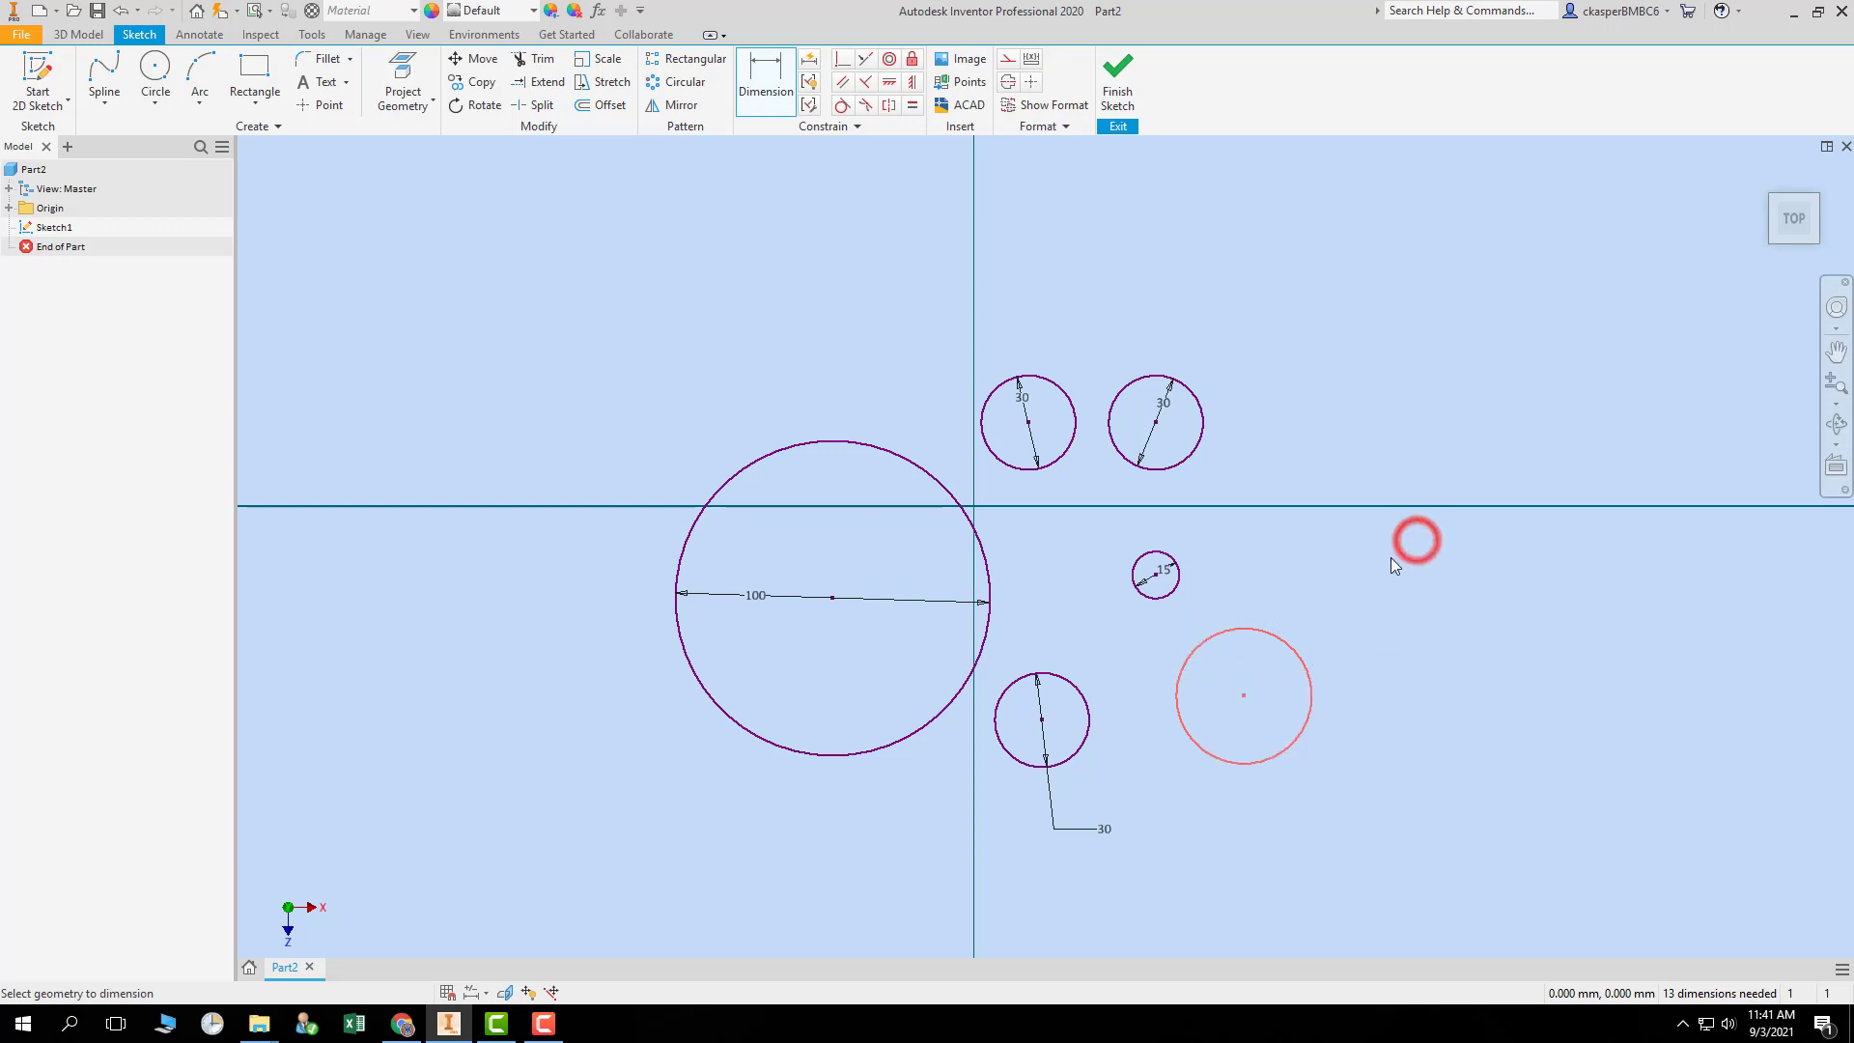
{"action": "right_click", "coordinate": [1257, 662]}
{"action": "left_click", "coordinate": [1330, 653]}
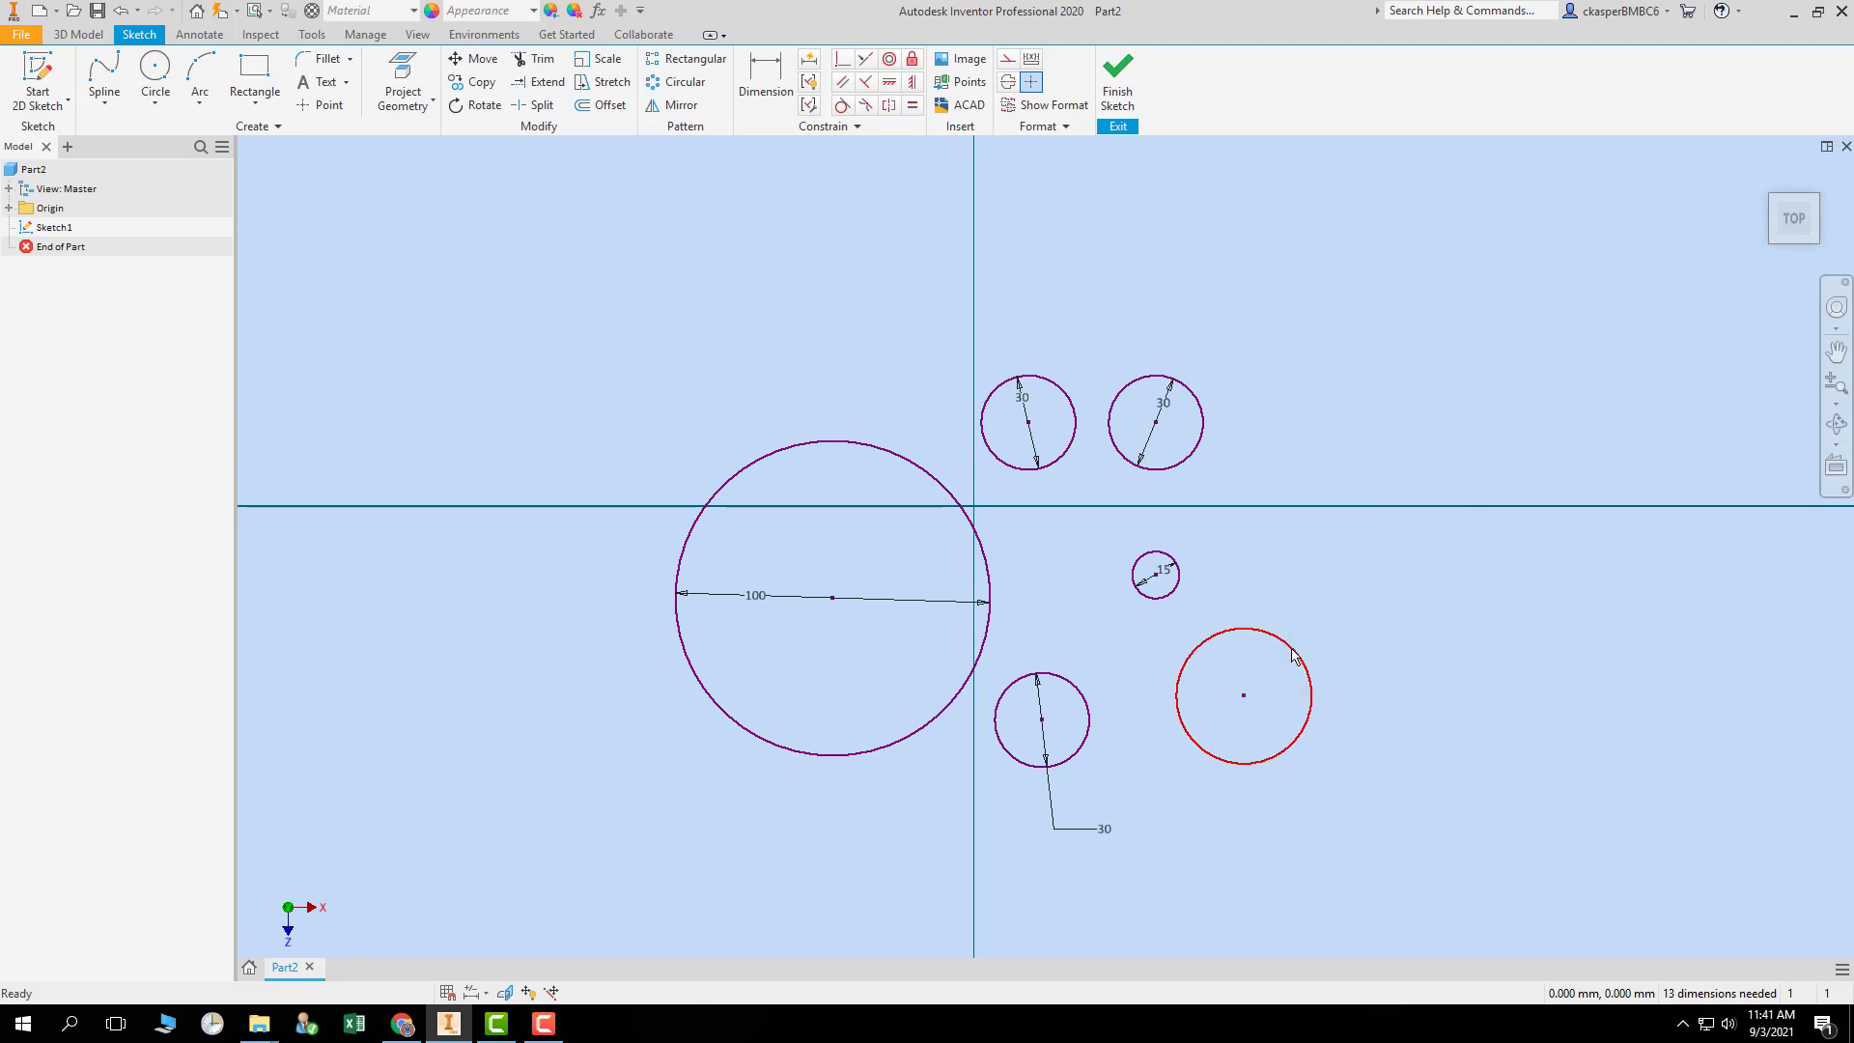
- Dimension the diameter of the lower circle farthest from the vertical axis and set it to 40 mm
{"action": "left_click", "coordinate": [766, 75]}
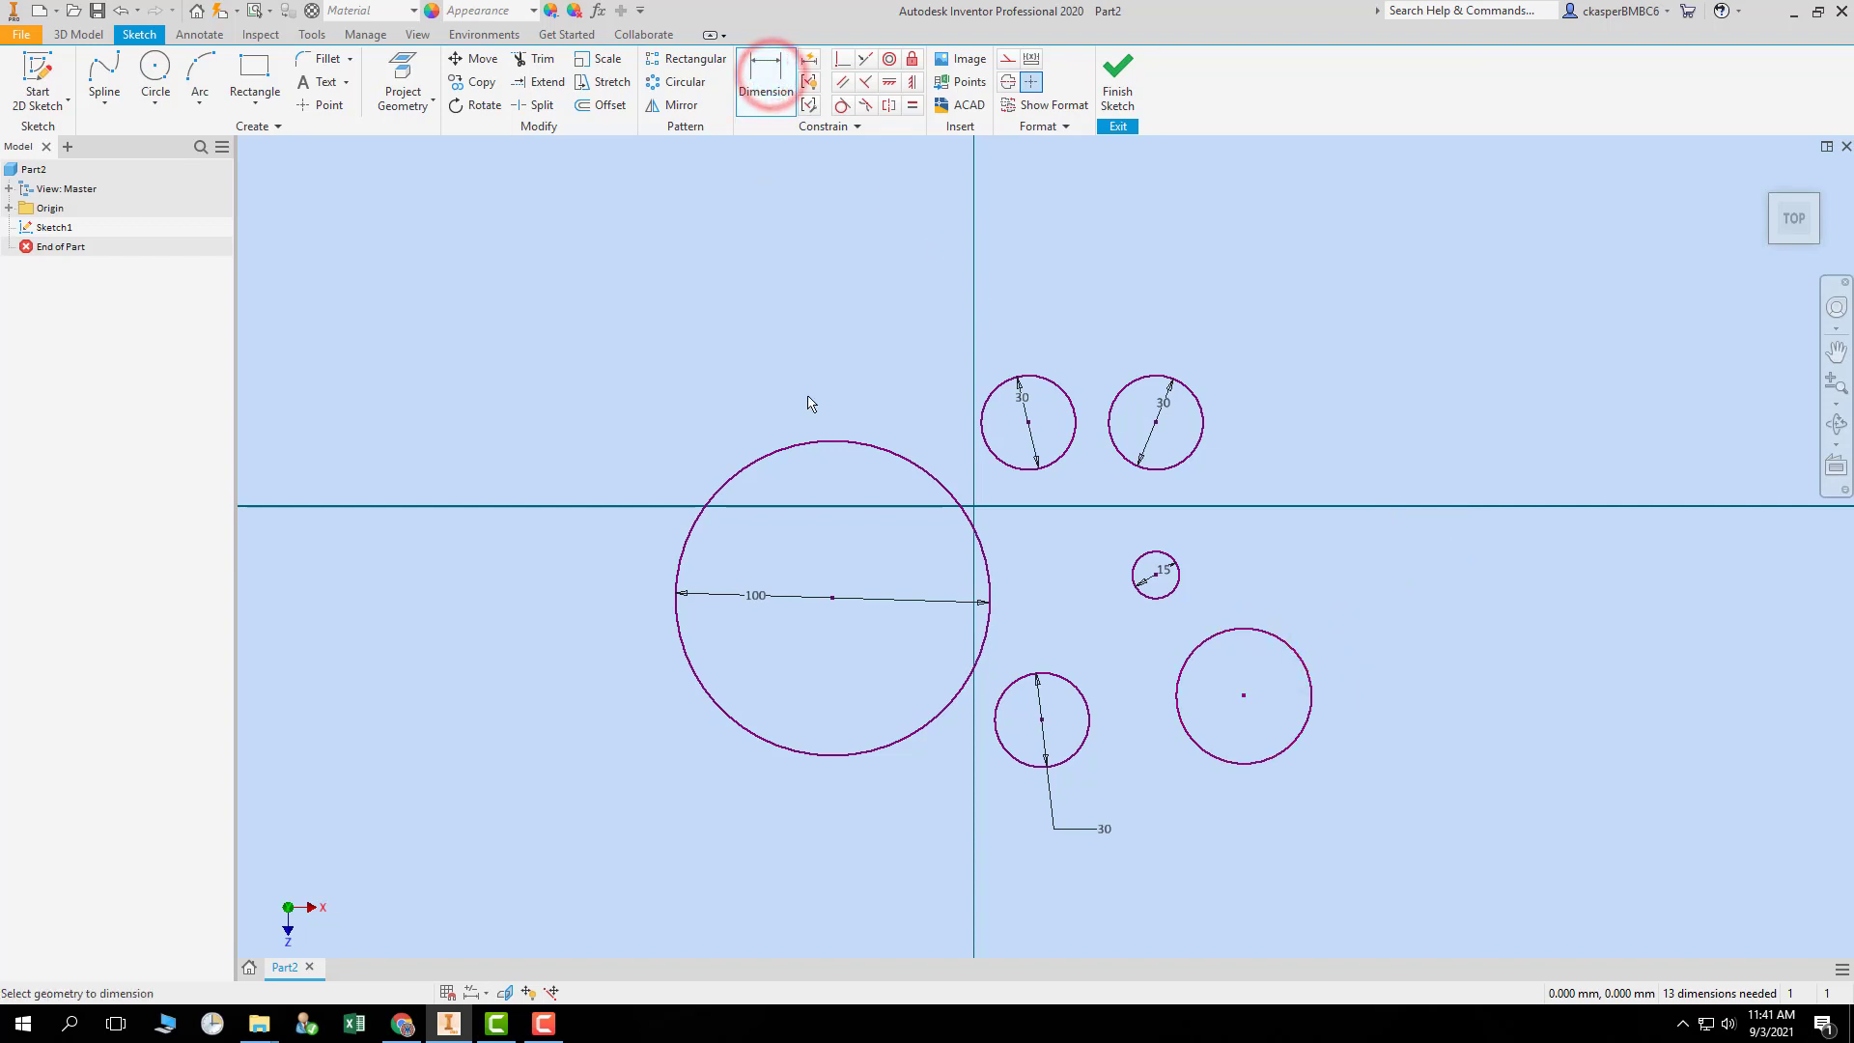
{"action": "left_click", "coordinate": [1295, 656]}
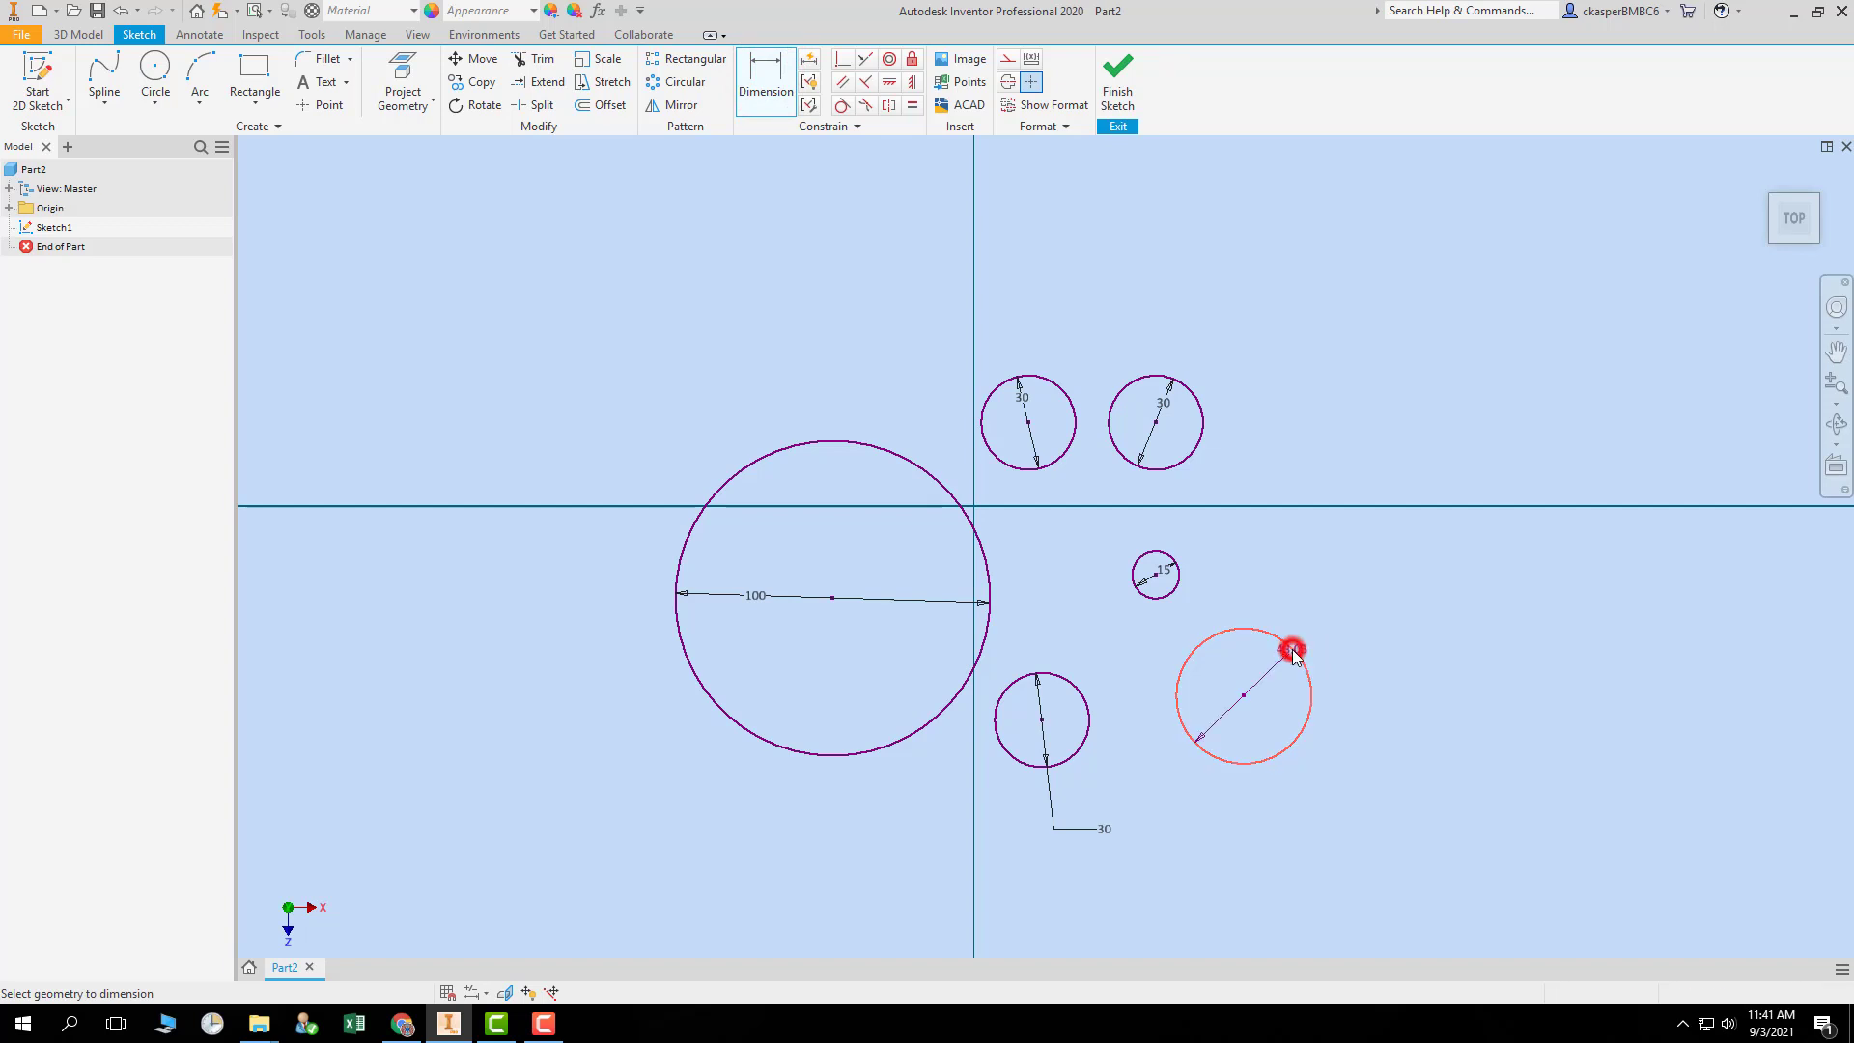
{"action": "left_click", "coordinate": [1275, 680]}
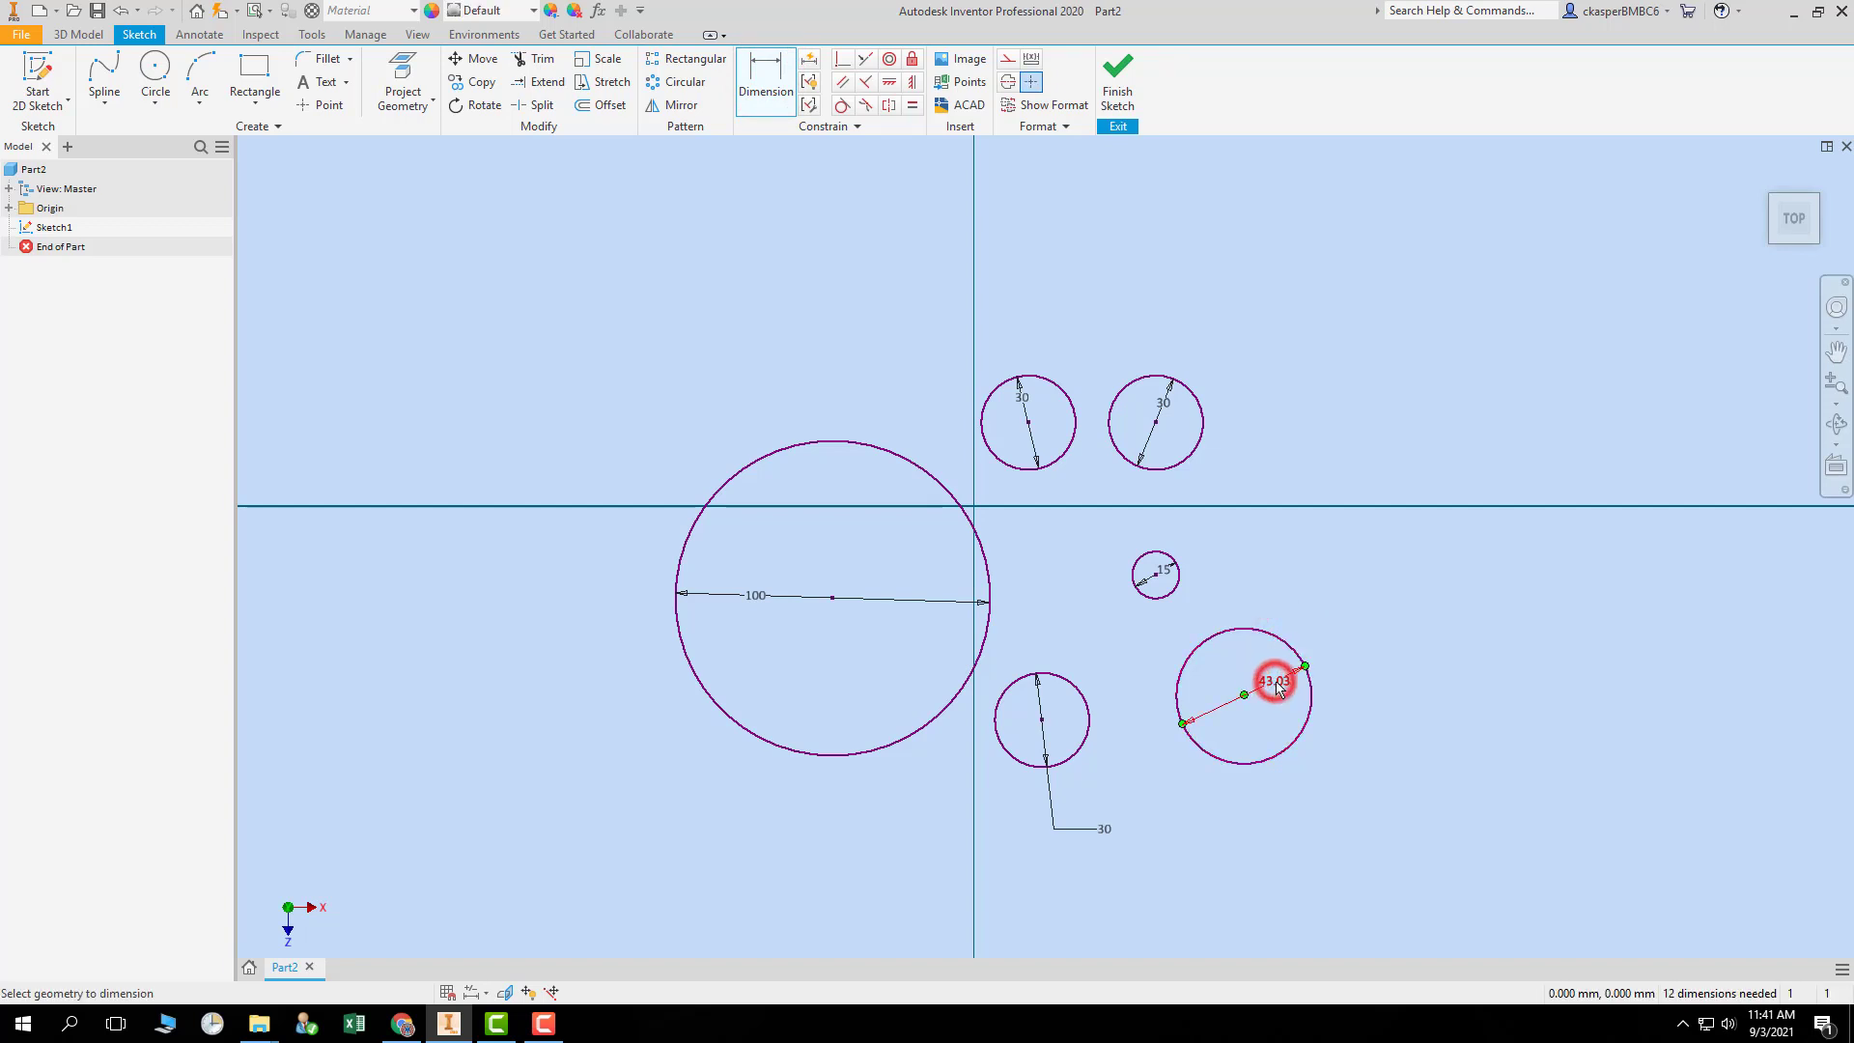
{"action": "left_click", "coordinate": [1268, 681]}
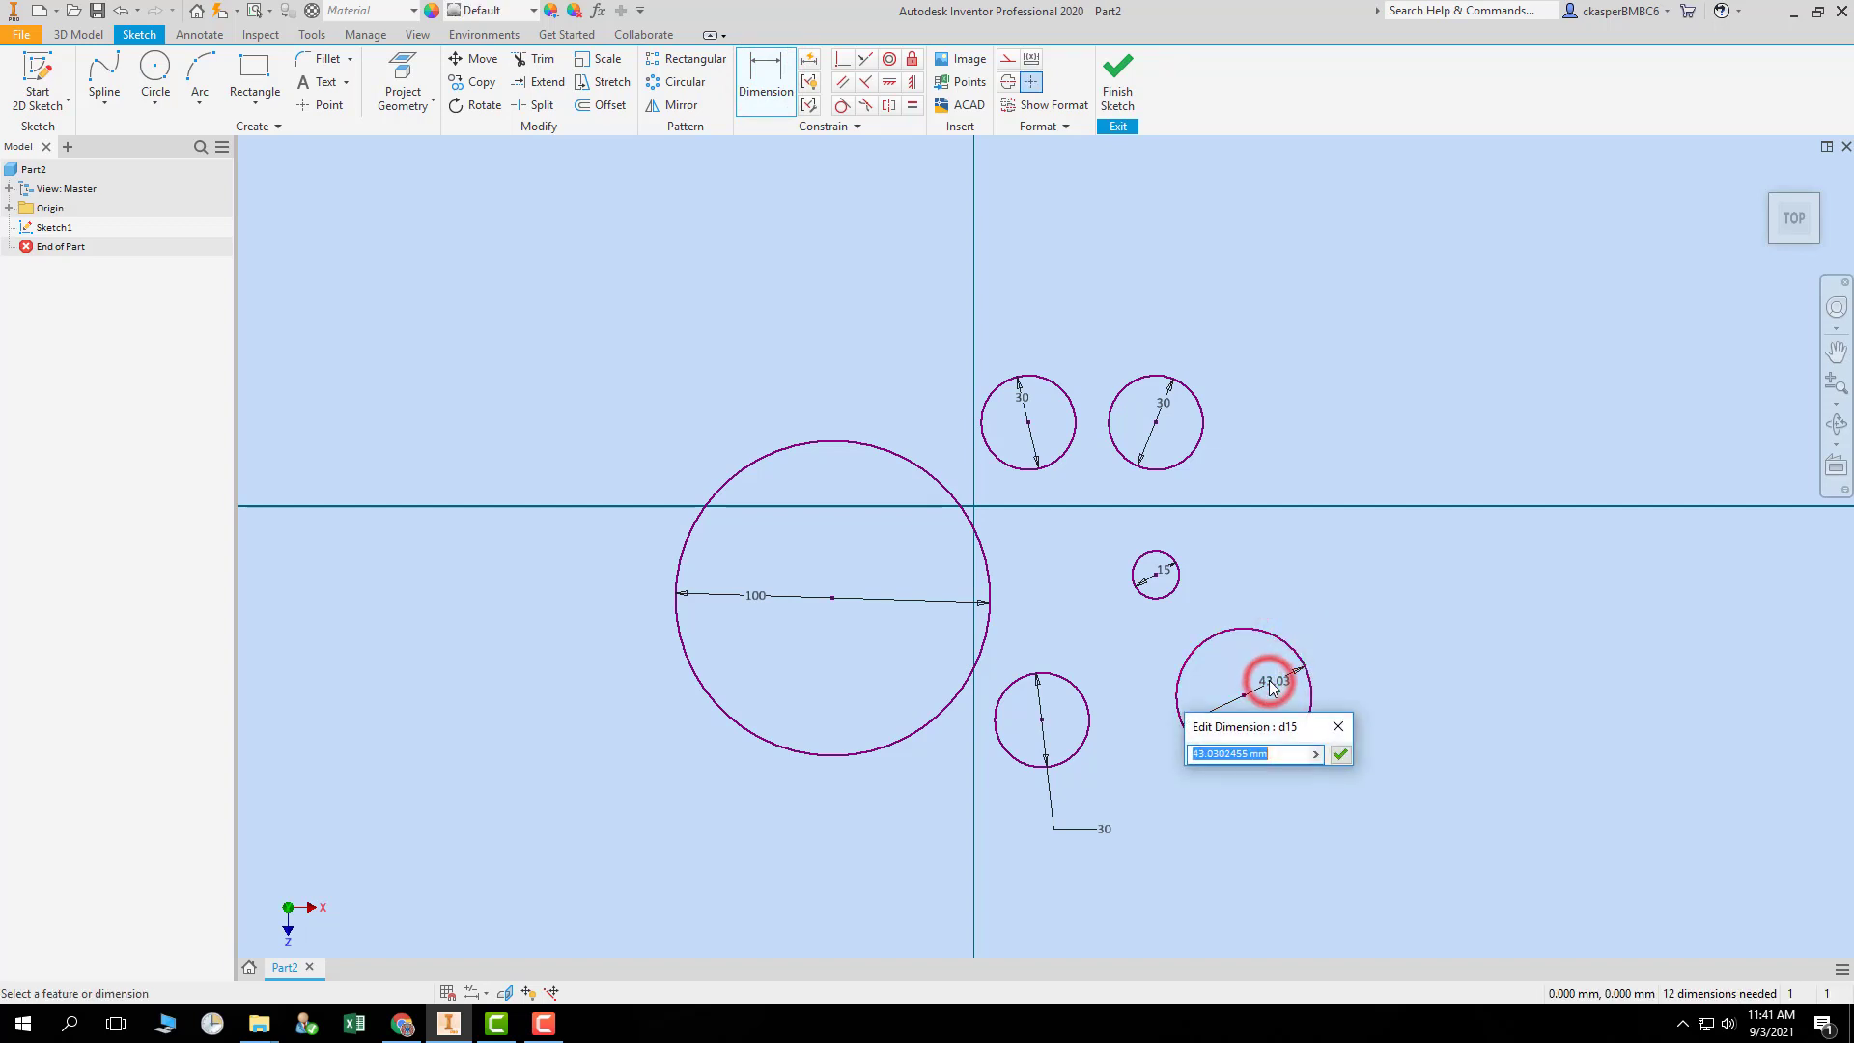
{"action": "type", "text": "40"}
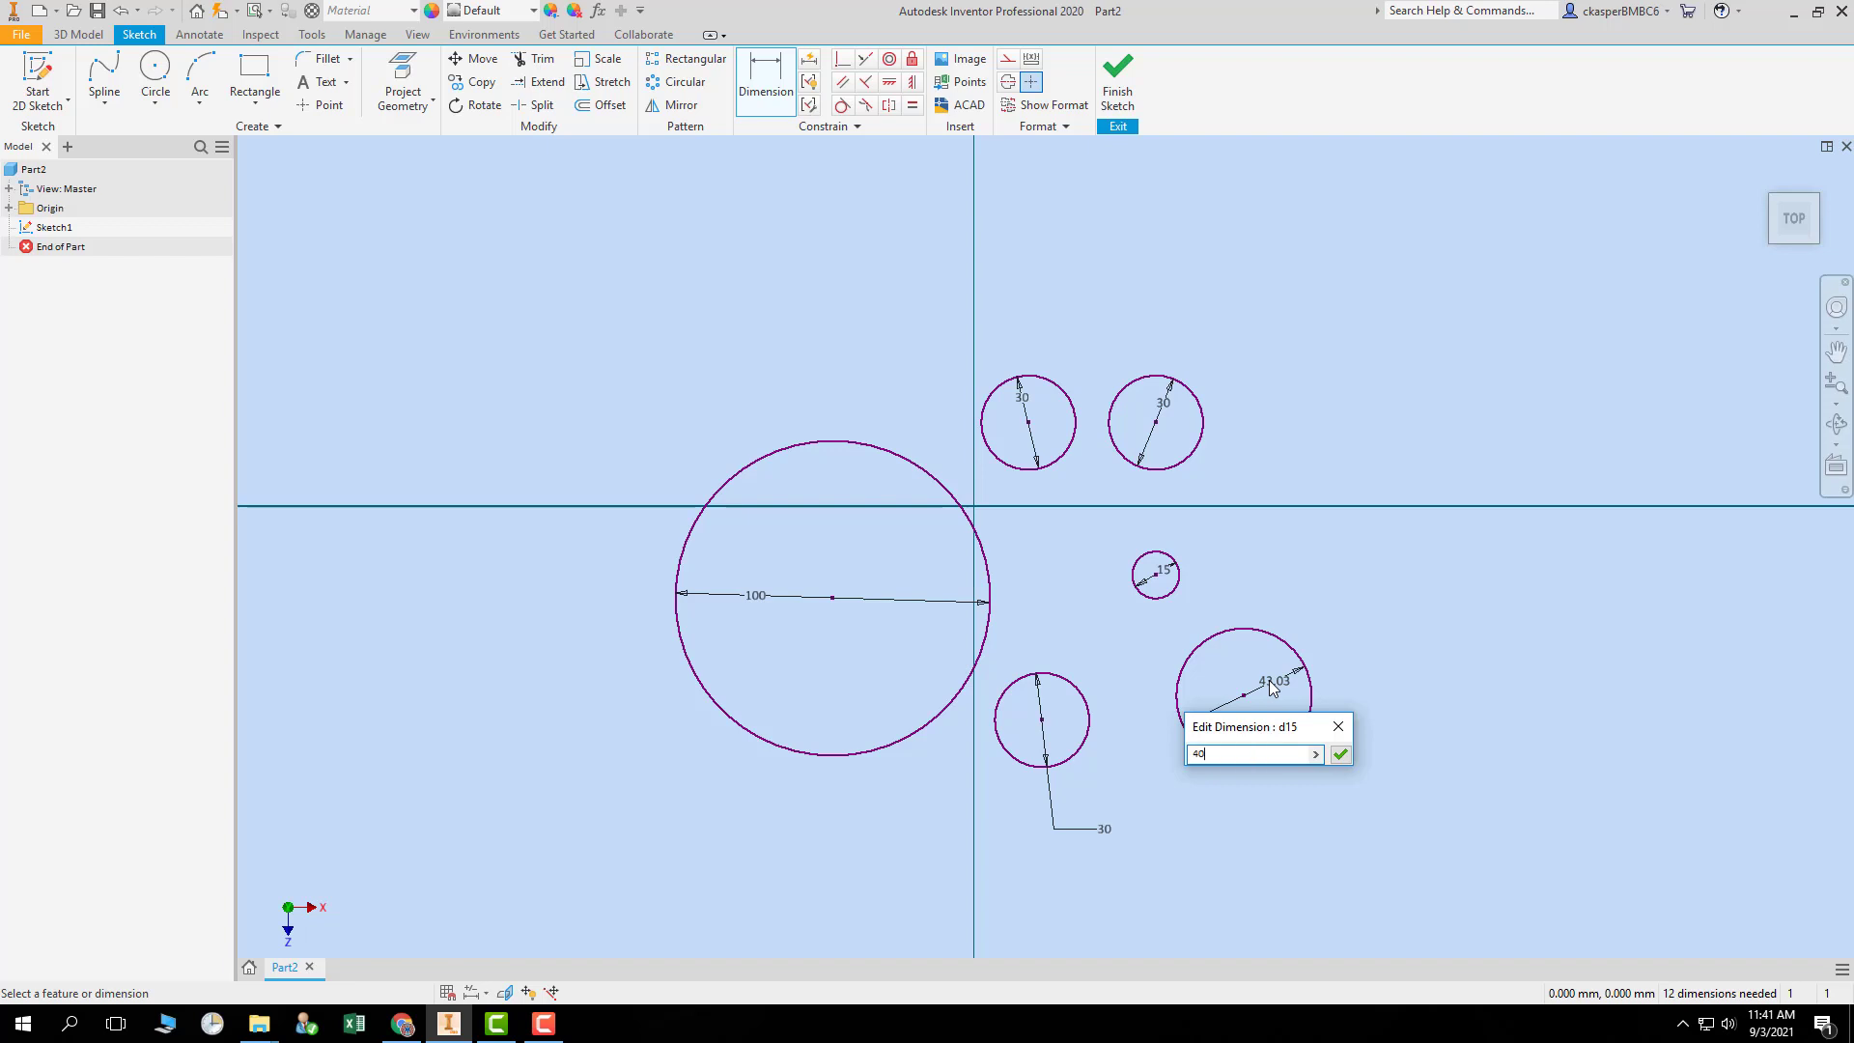
{"action": "key", "text": "Return"}
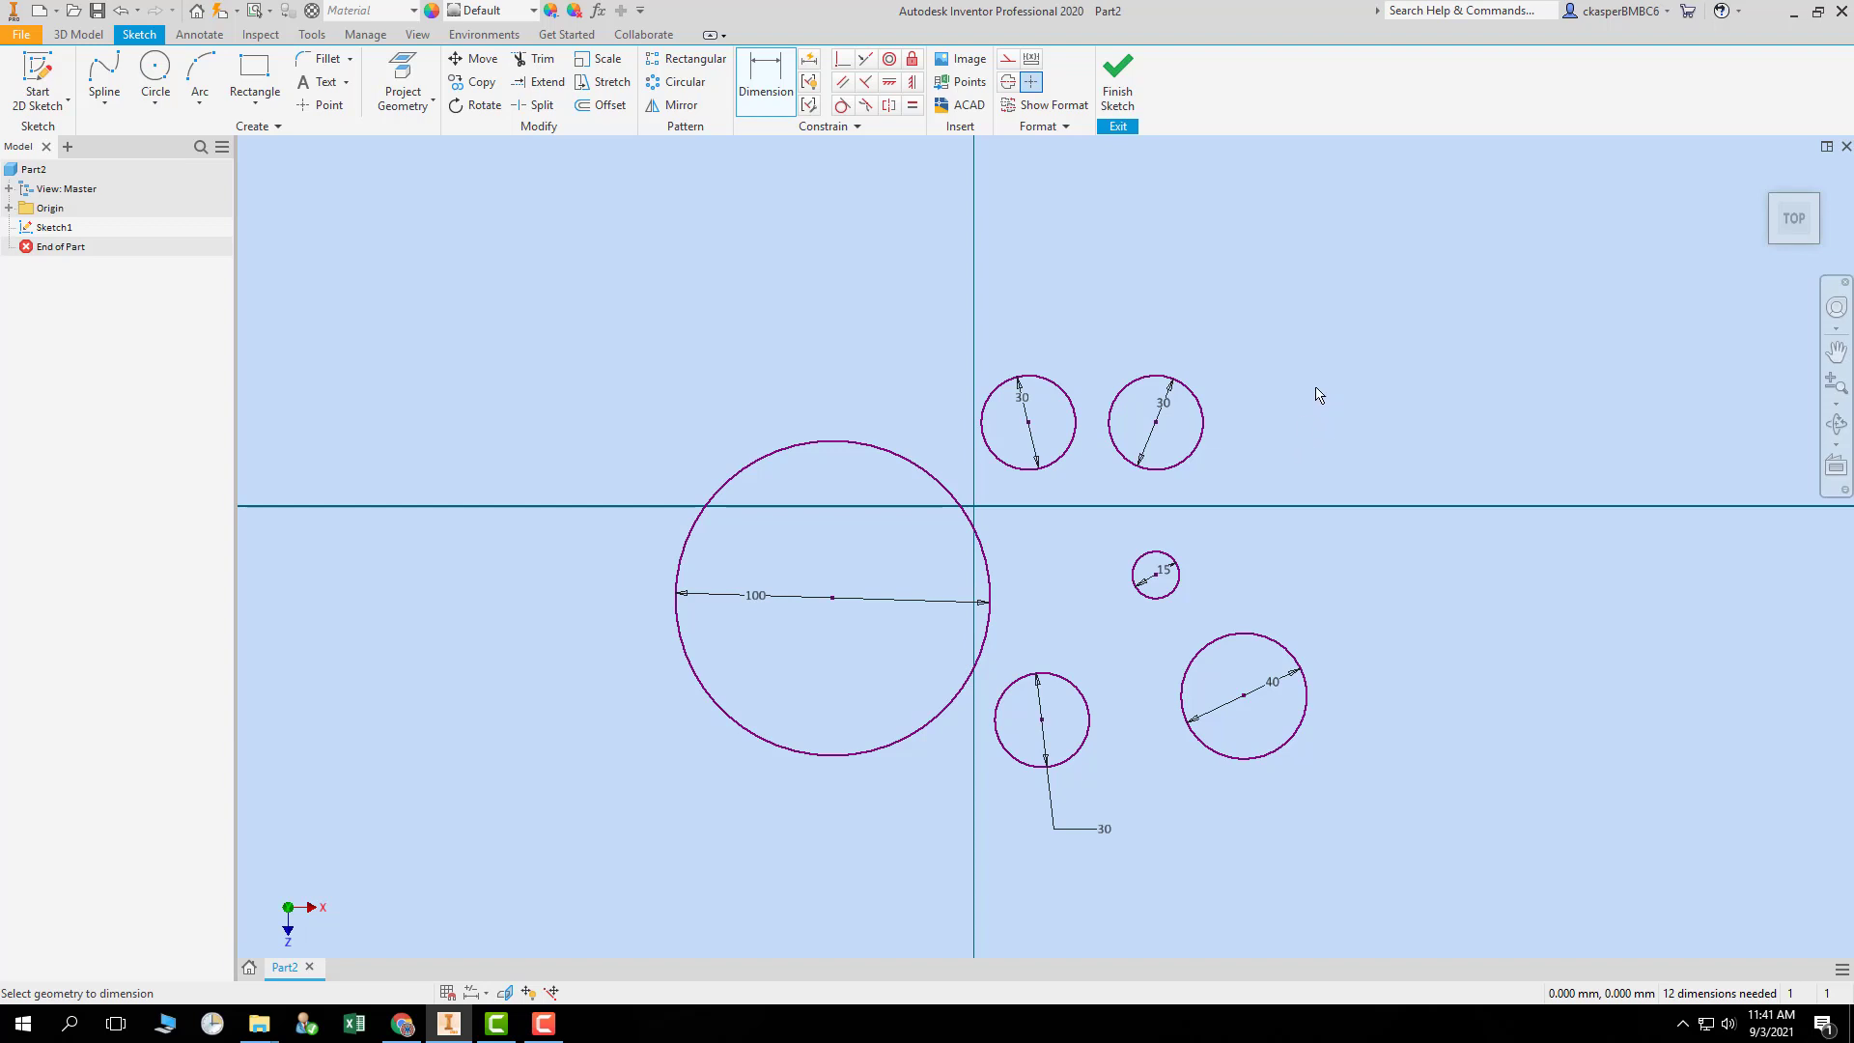
- Leave the Dimension command and delete all the circles together with their diameter dimensions
{"action": "left_click", "coordinate": [449, 278]}
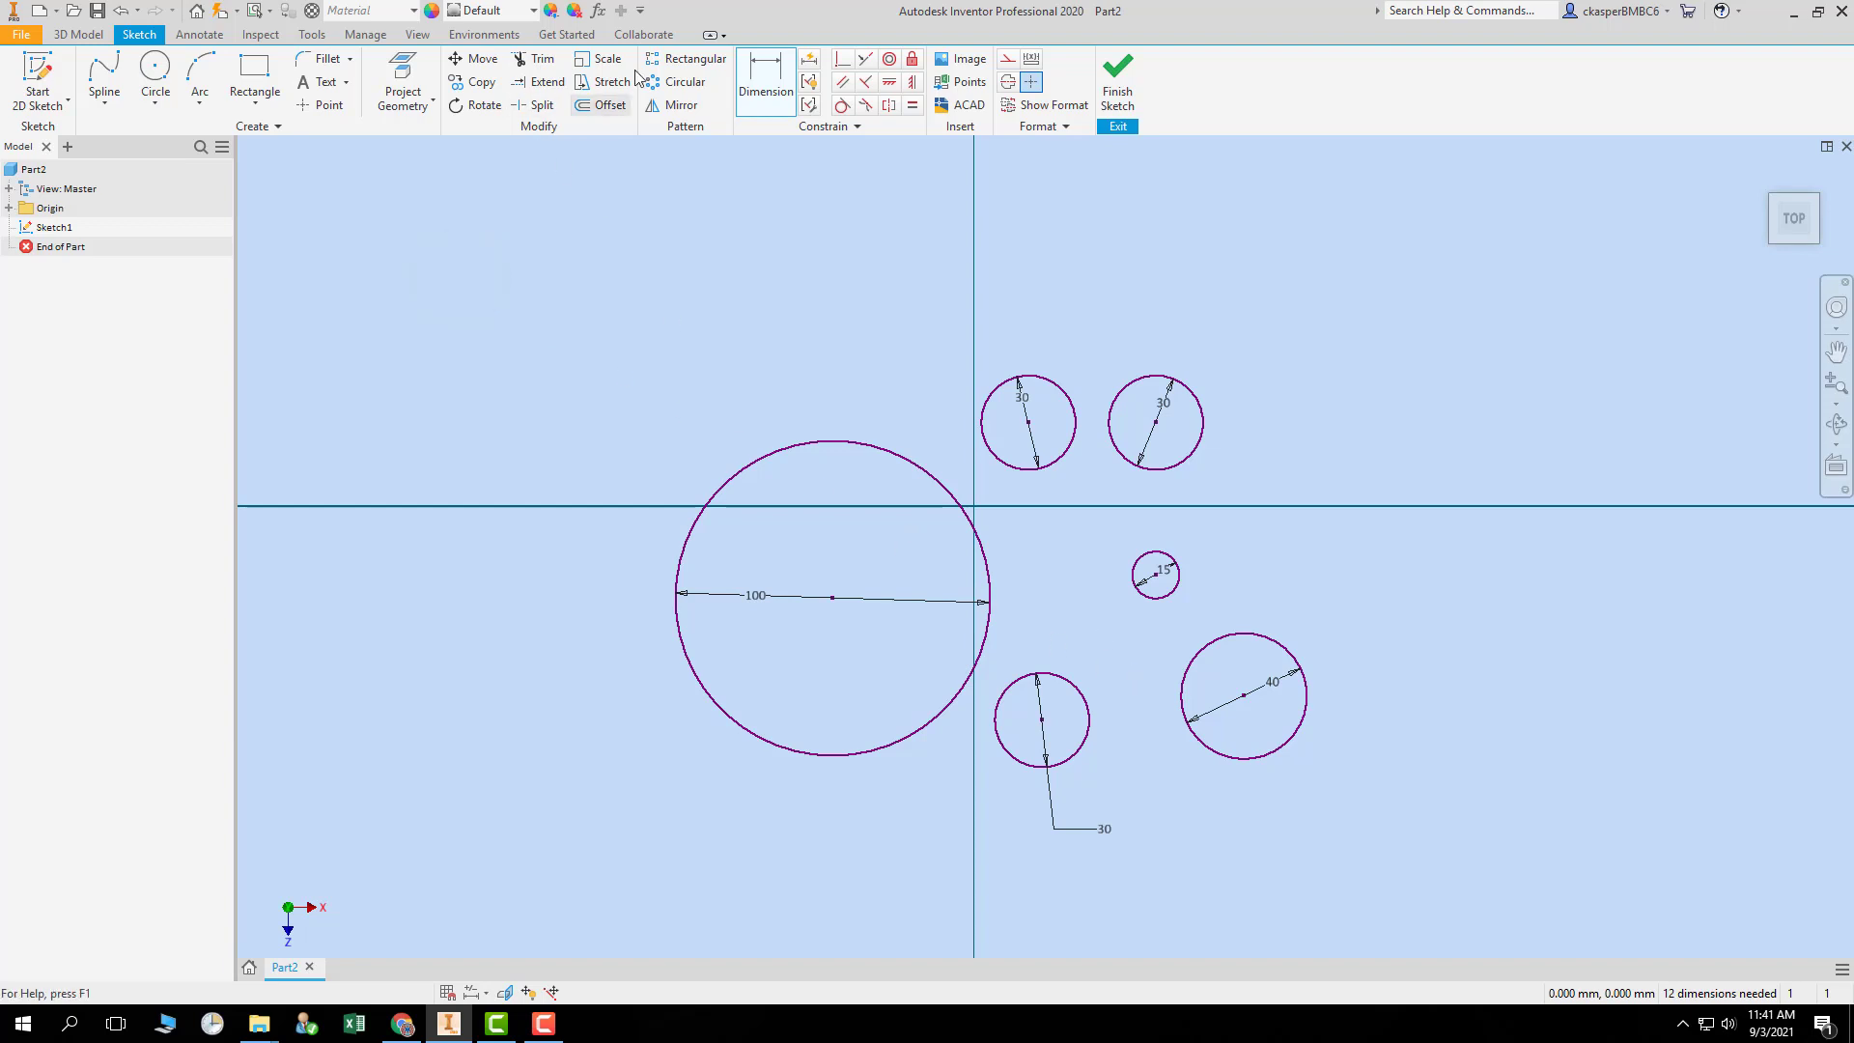
{"action": "left_click", "coordinate": [770, 85]}
{"action": "key", "text": "Escape"}
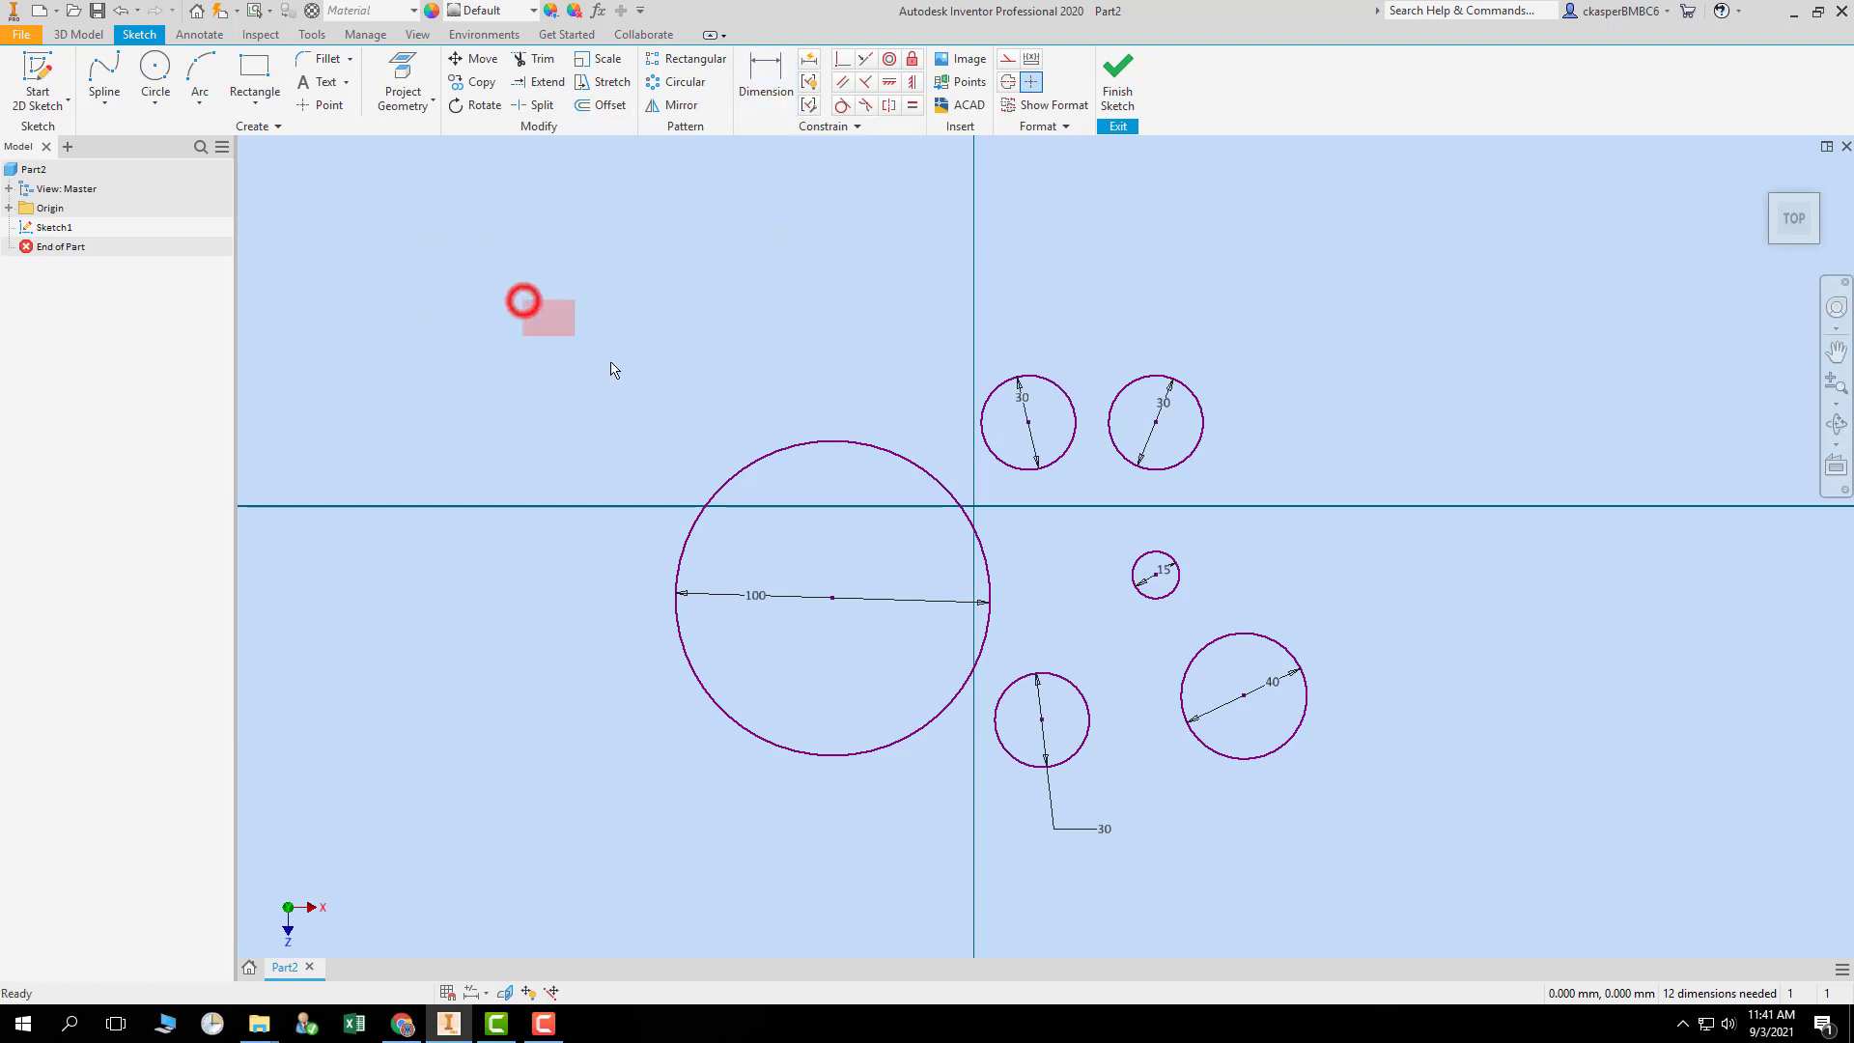
{"action": "left_click_drag", "start_coordinate": [610, 369], "coordinate": [1498, 929]}
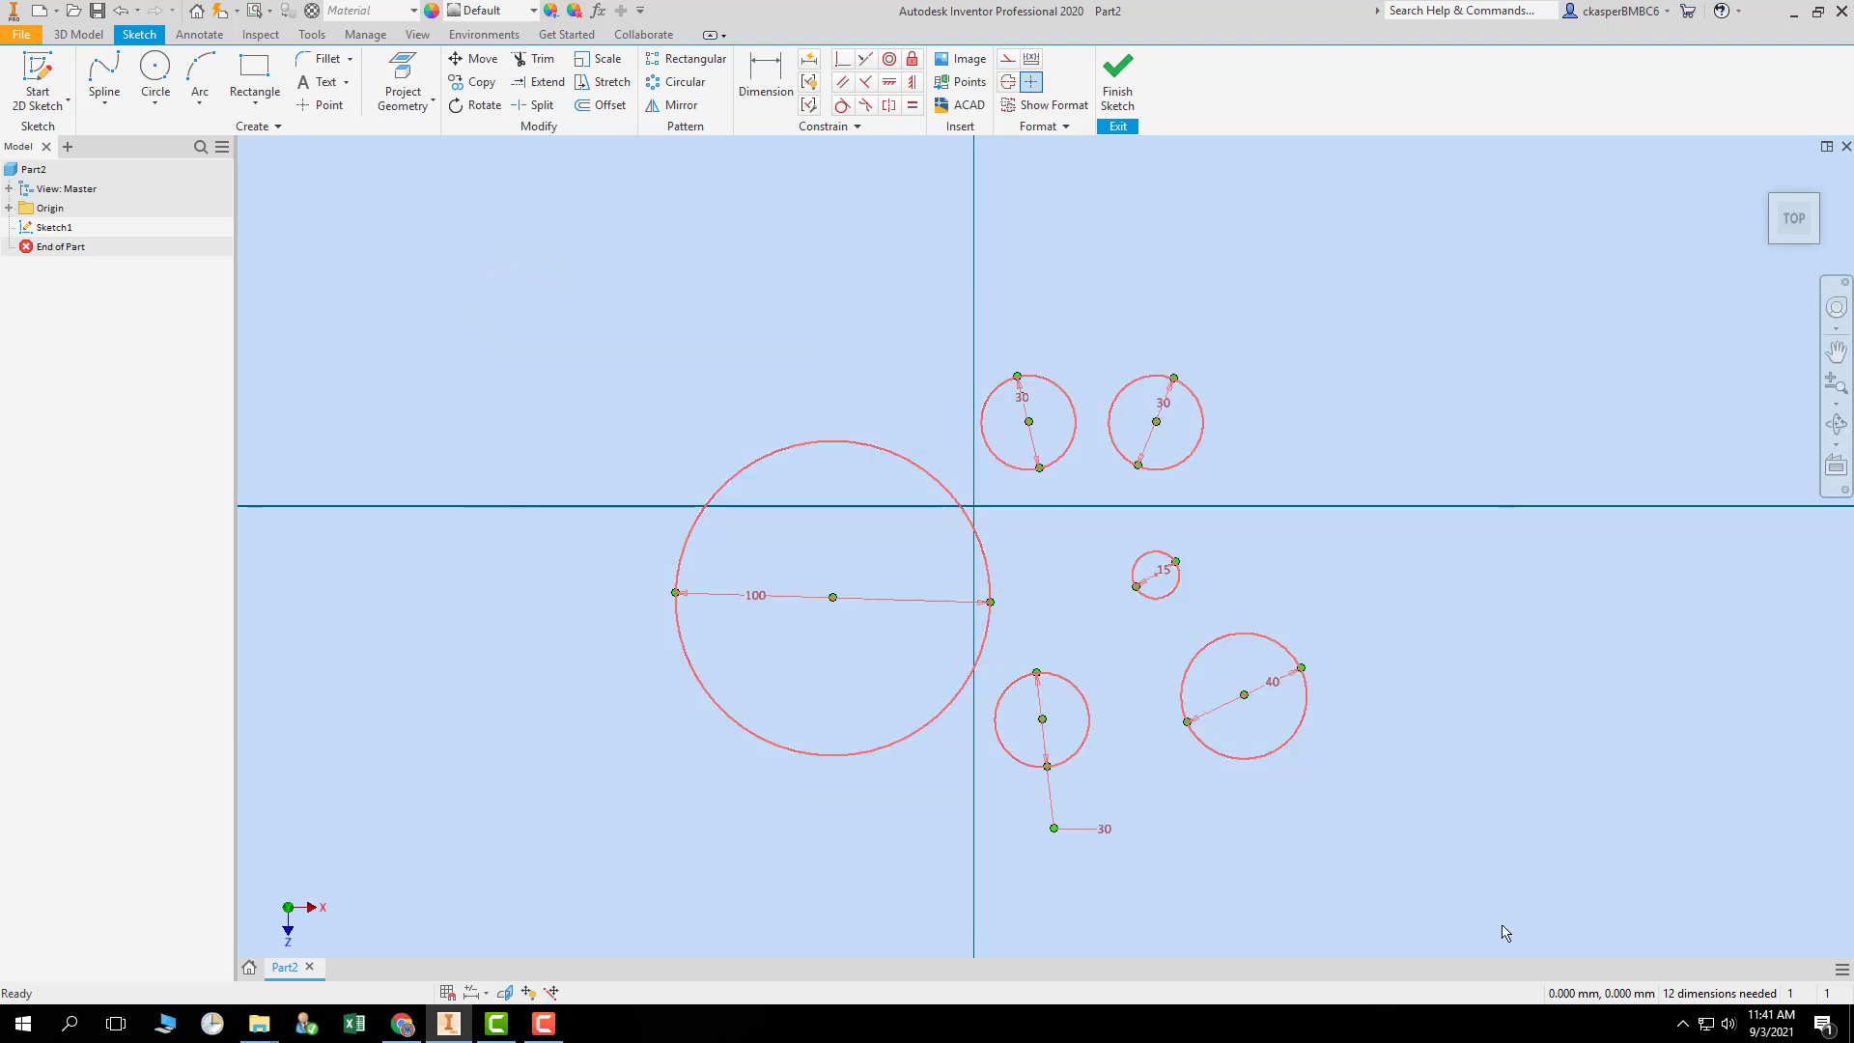
{"action": "key", "text": "Delete"}
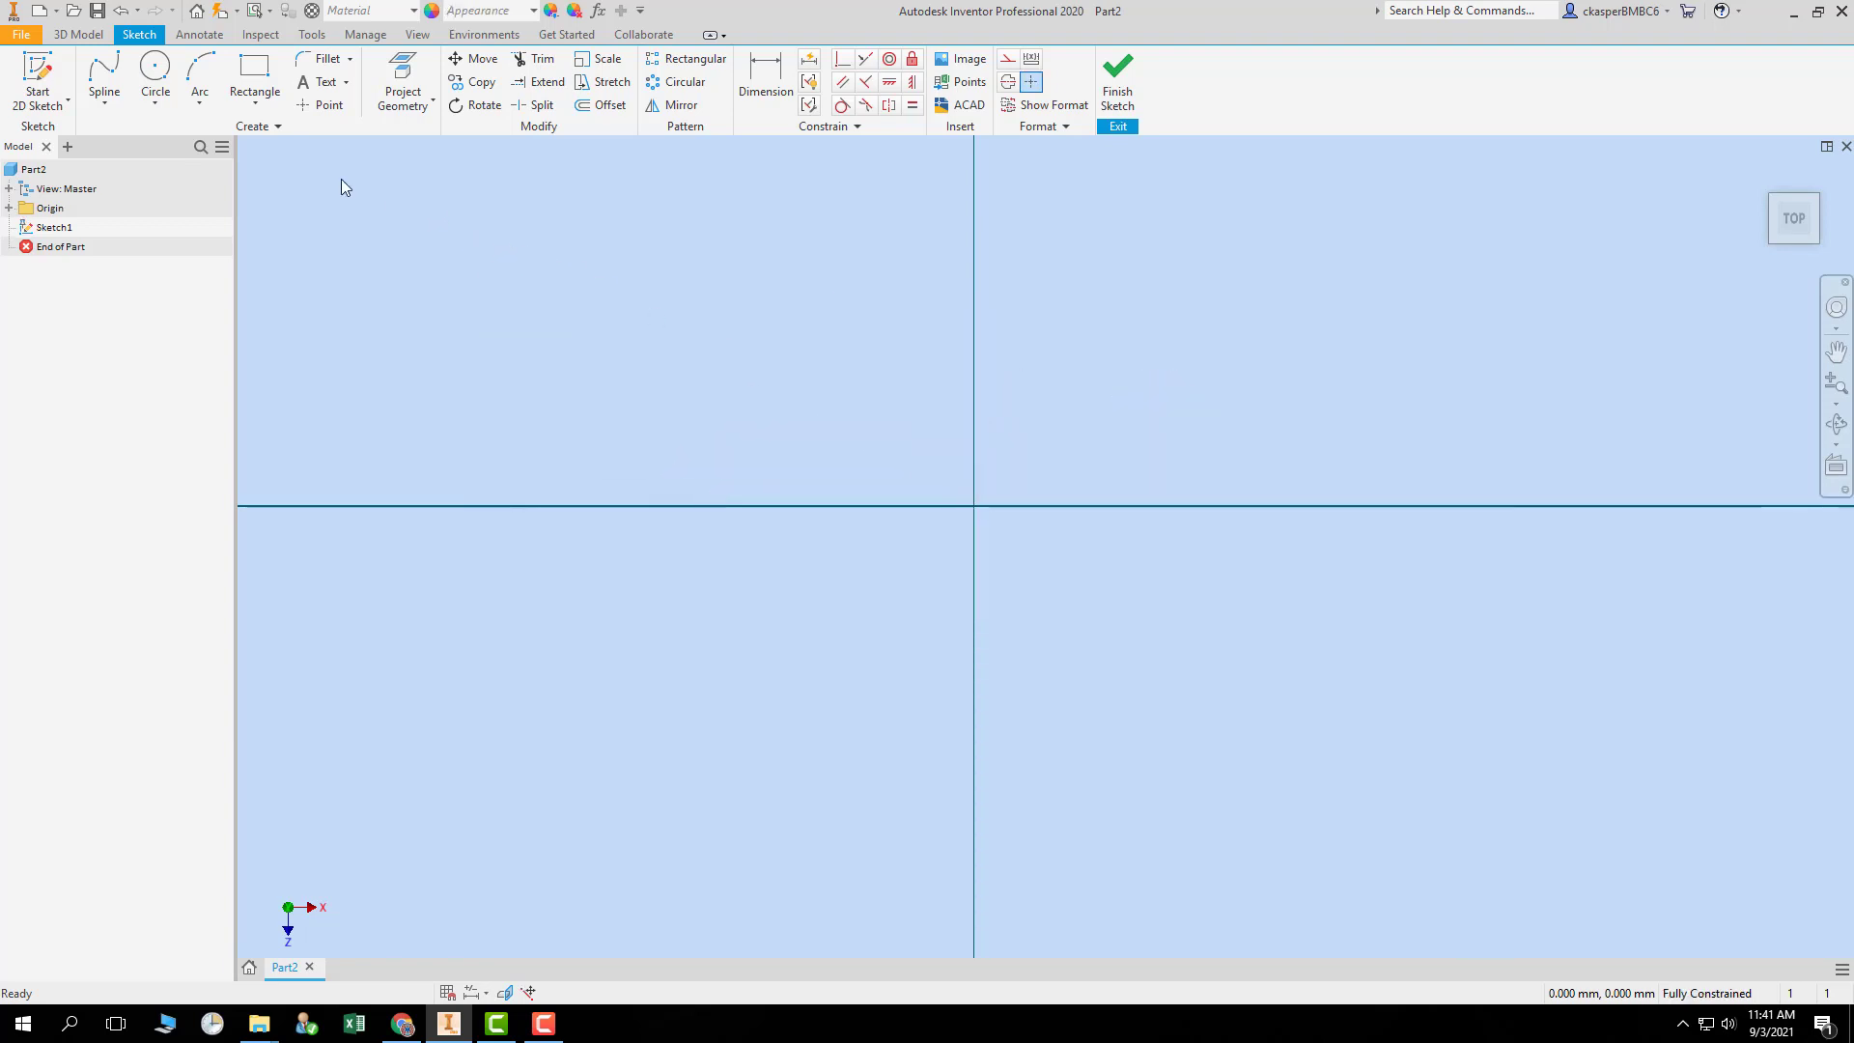
- Draw a steeply tilted ellipse centered on the origin with half-axes of about 87 mm and 24 mm
{"action": "left_click", "coordinate": [156, 104]}
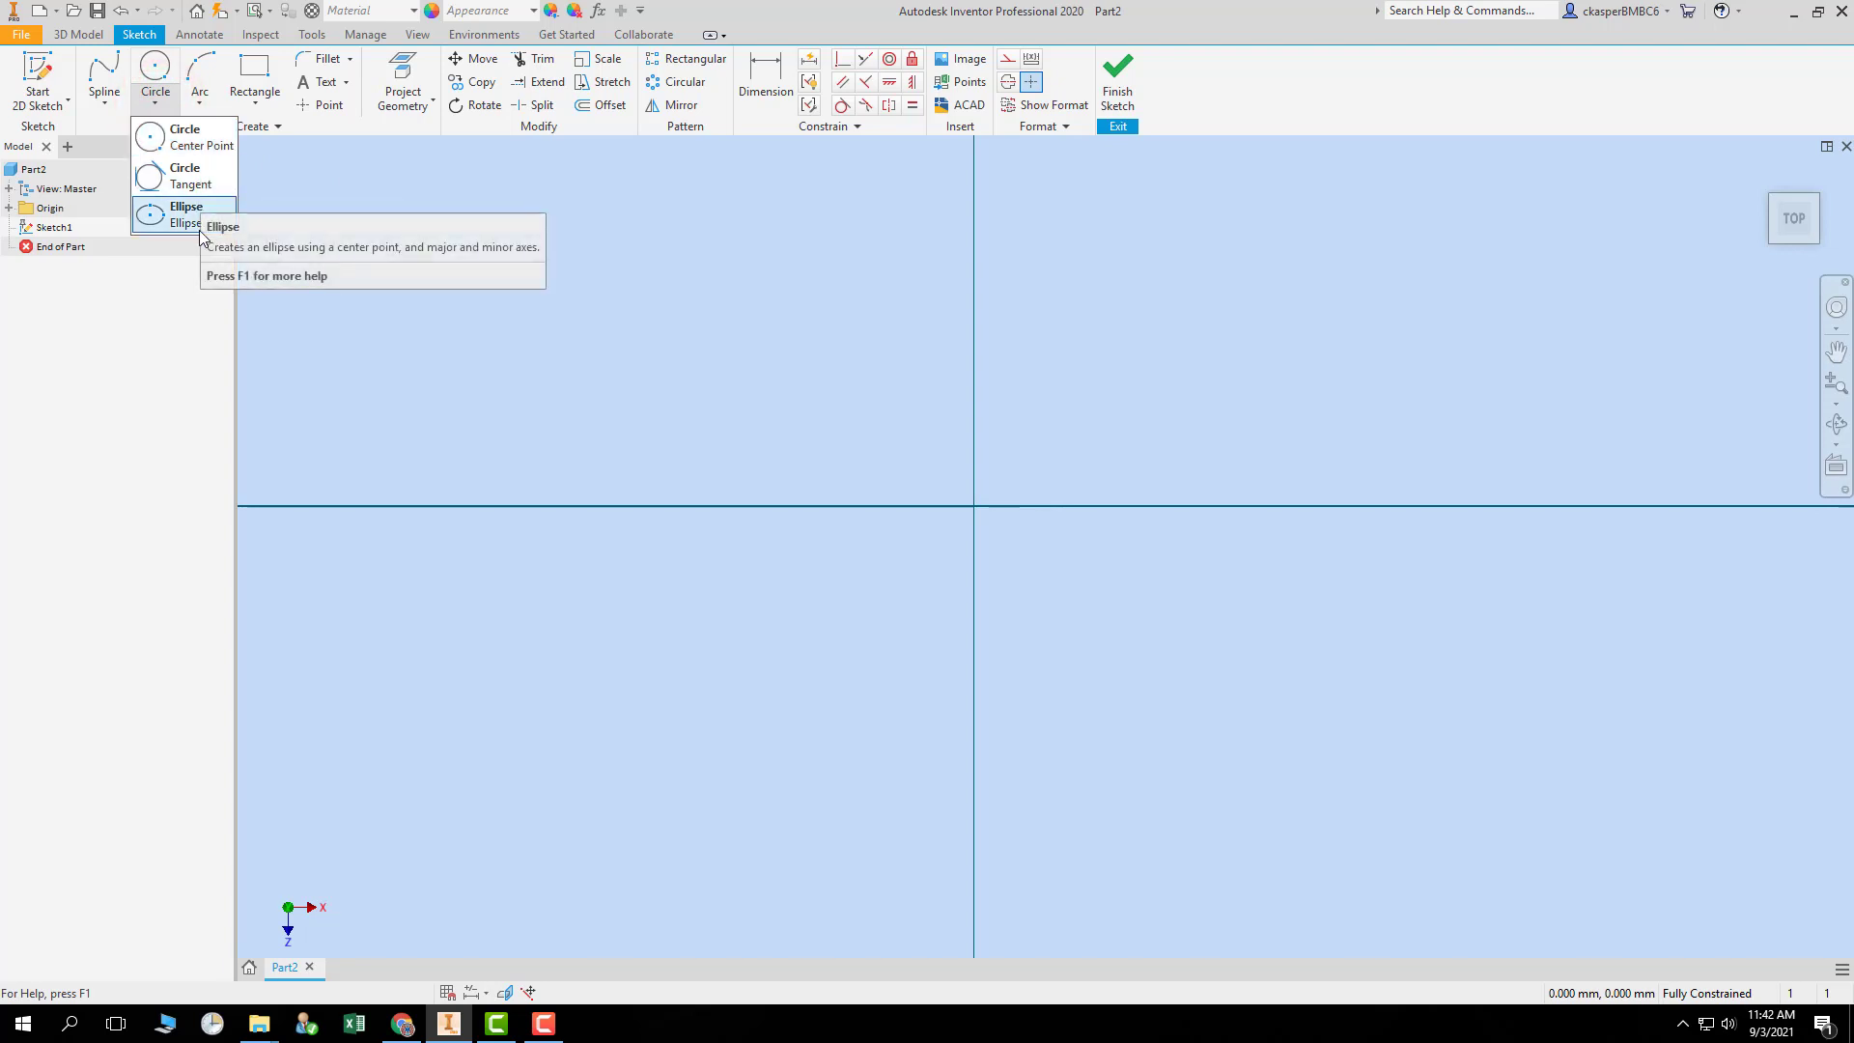
{"action": "left_click", "coordinate": [161, 221]}
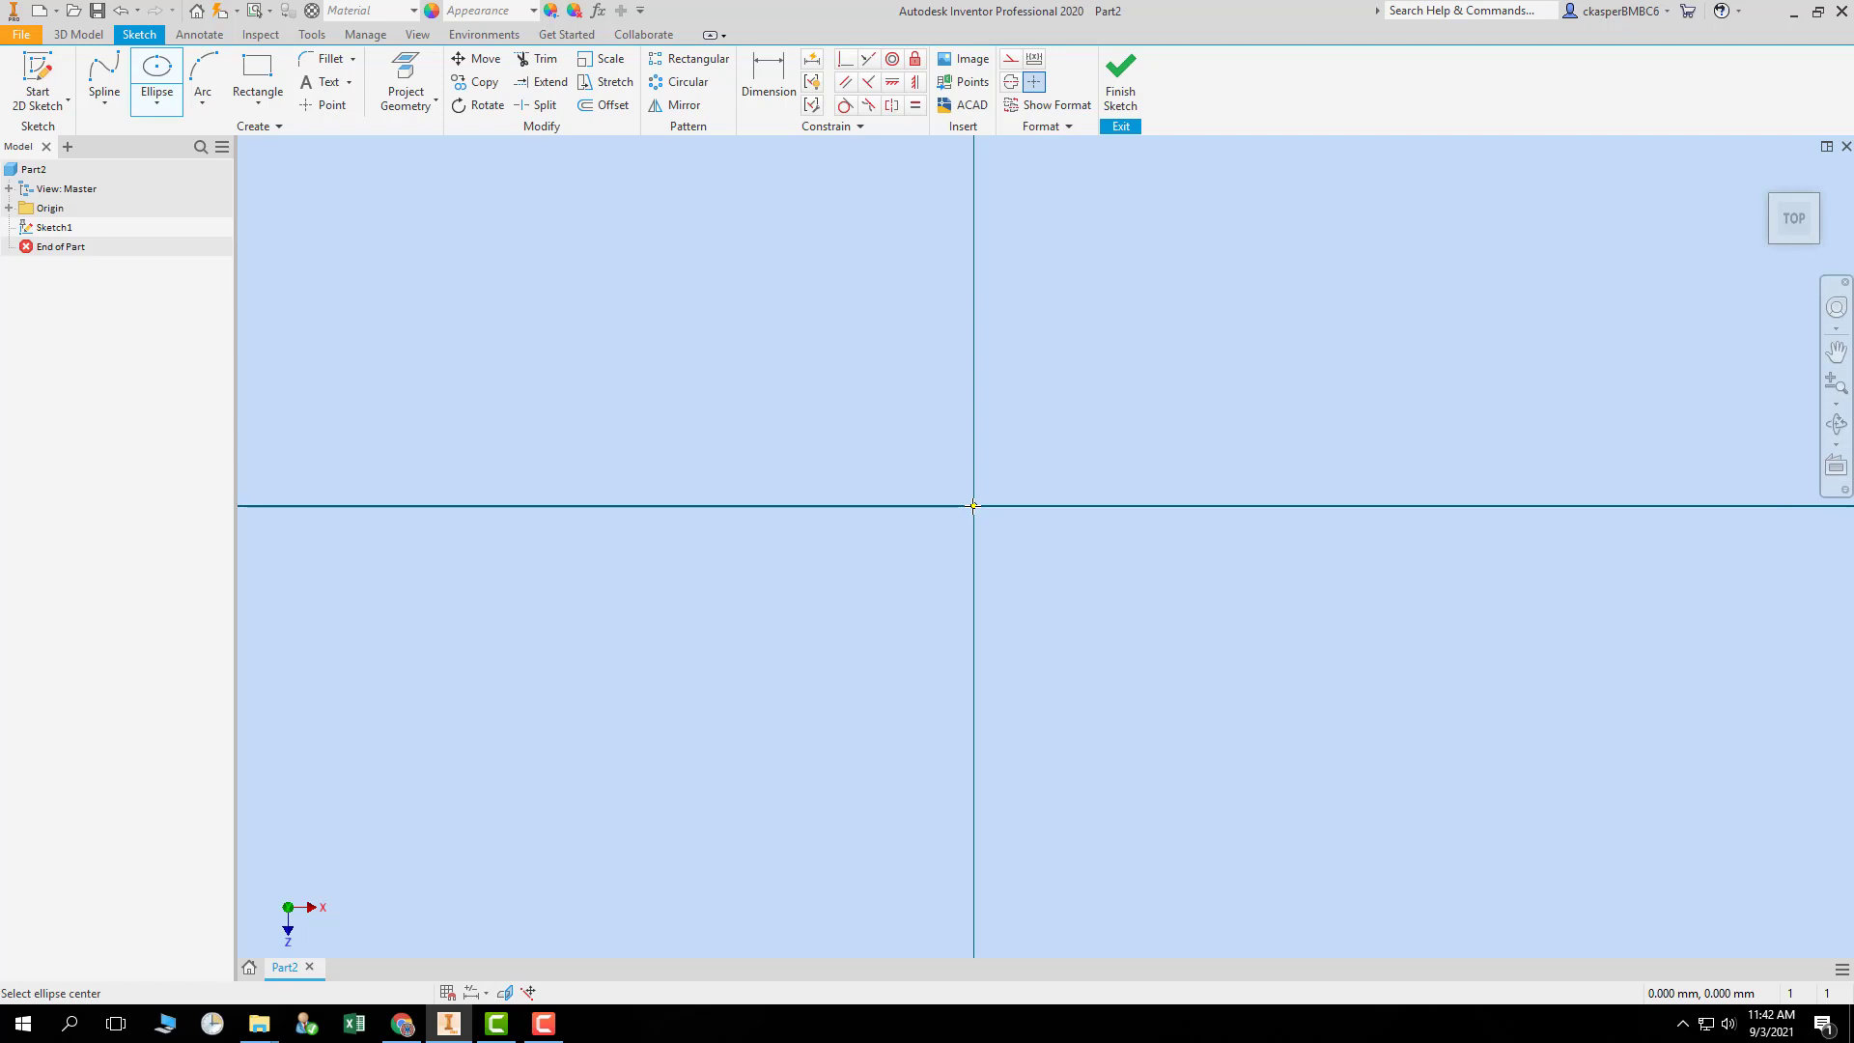
{"action": "left_click", "coordinate": [974, 505]}
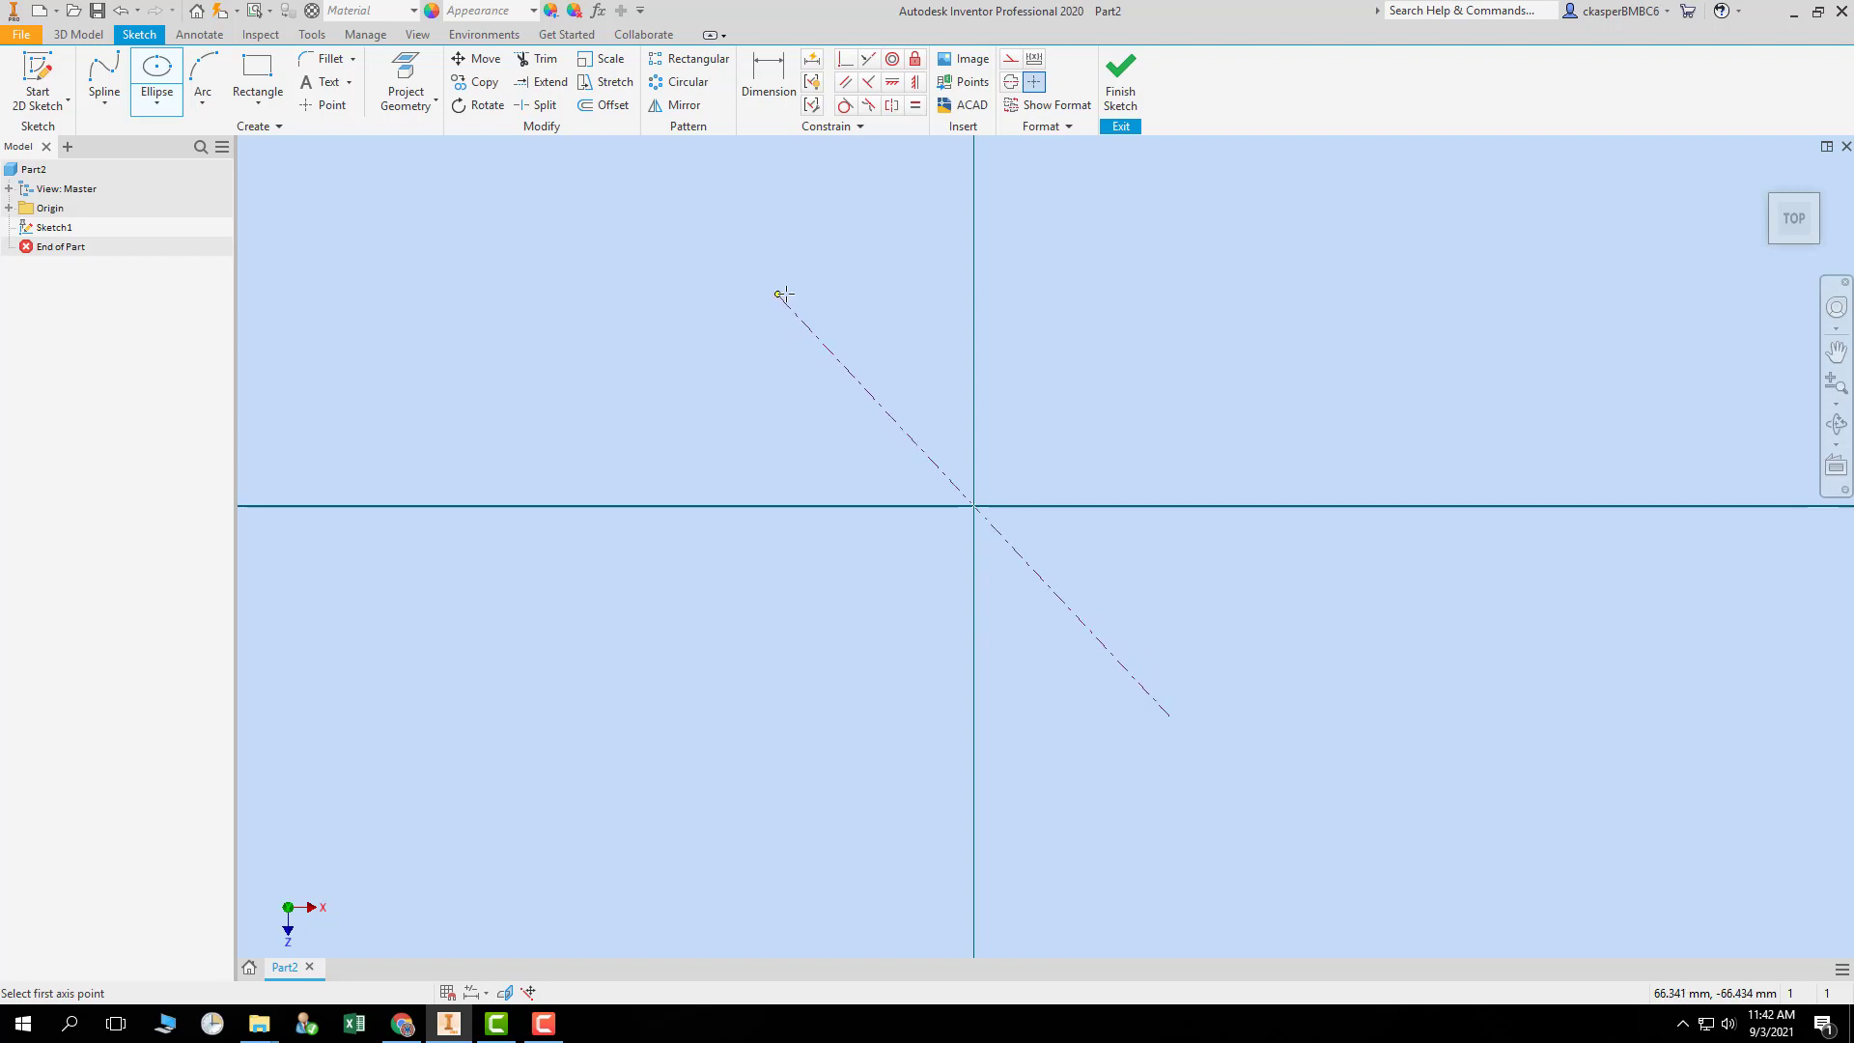
{"action": "left_click", "coordinate": [900, 242]}
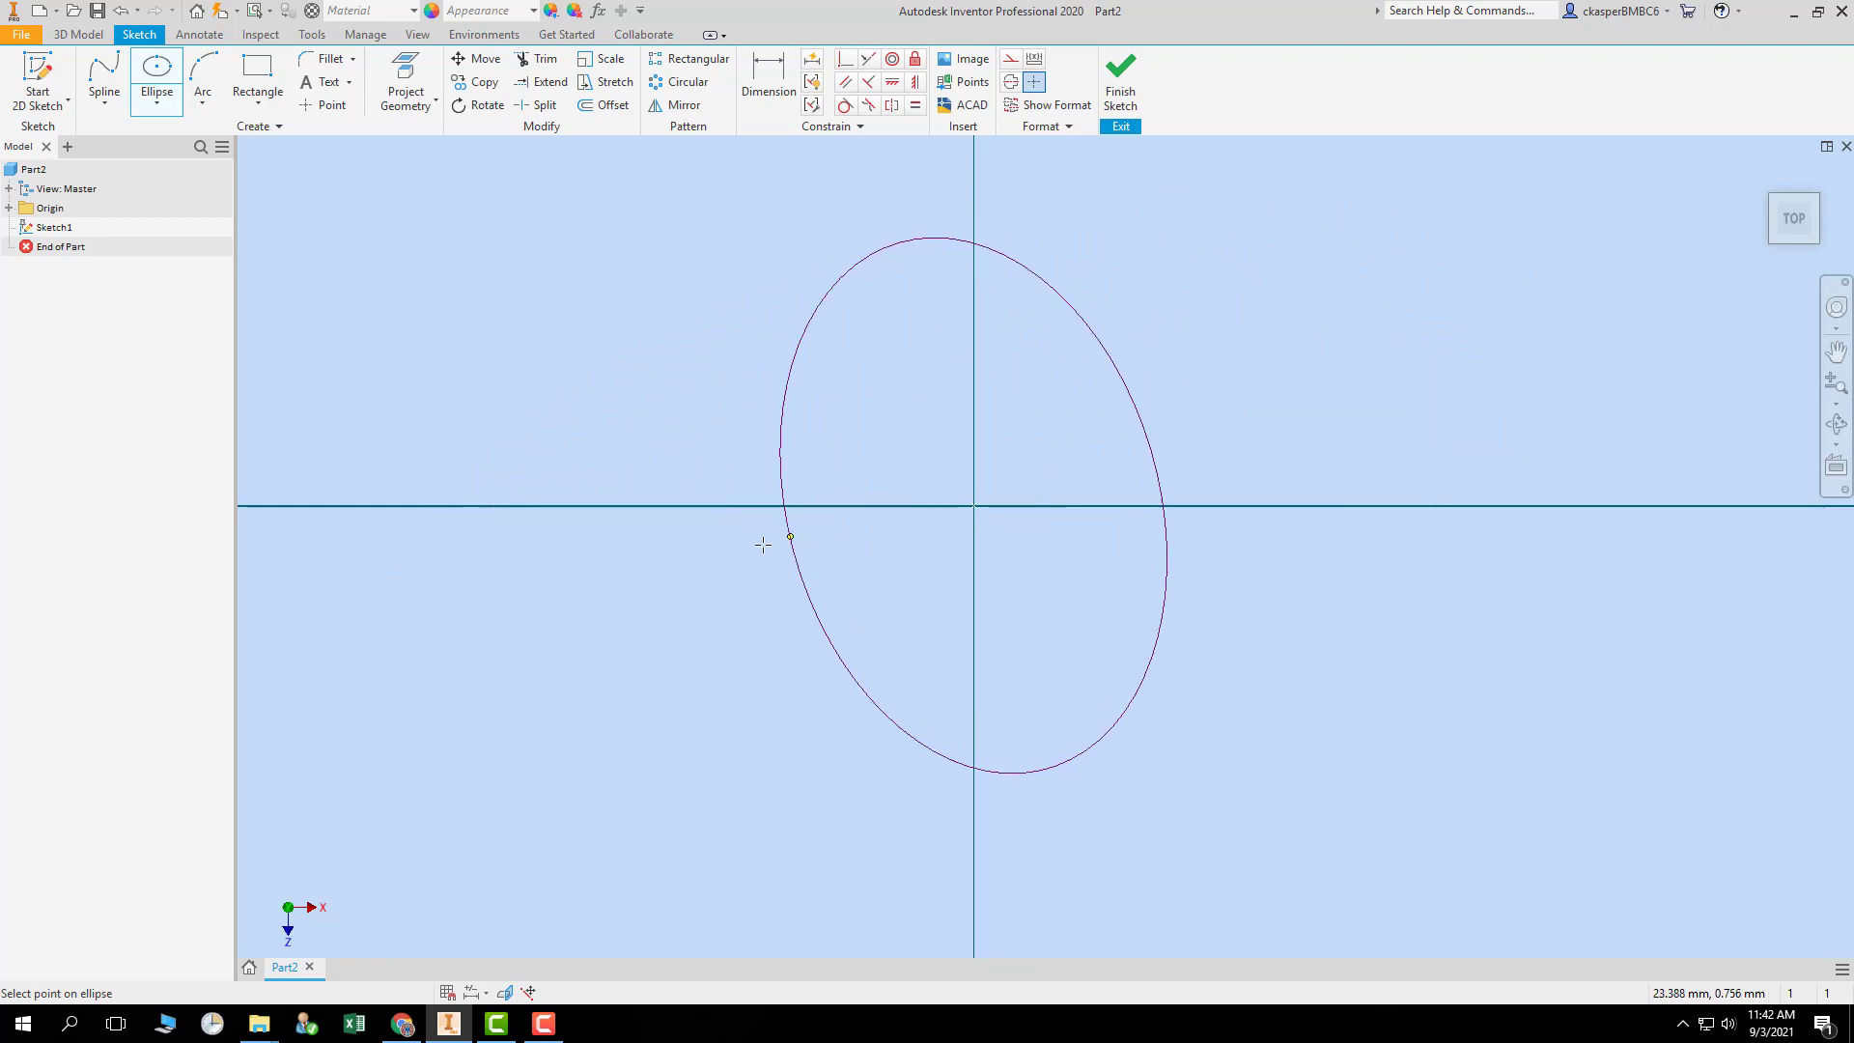
{"action": "left_click", "coordinate": [902, 538]}
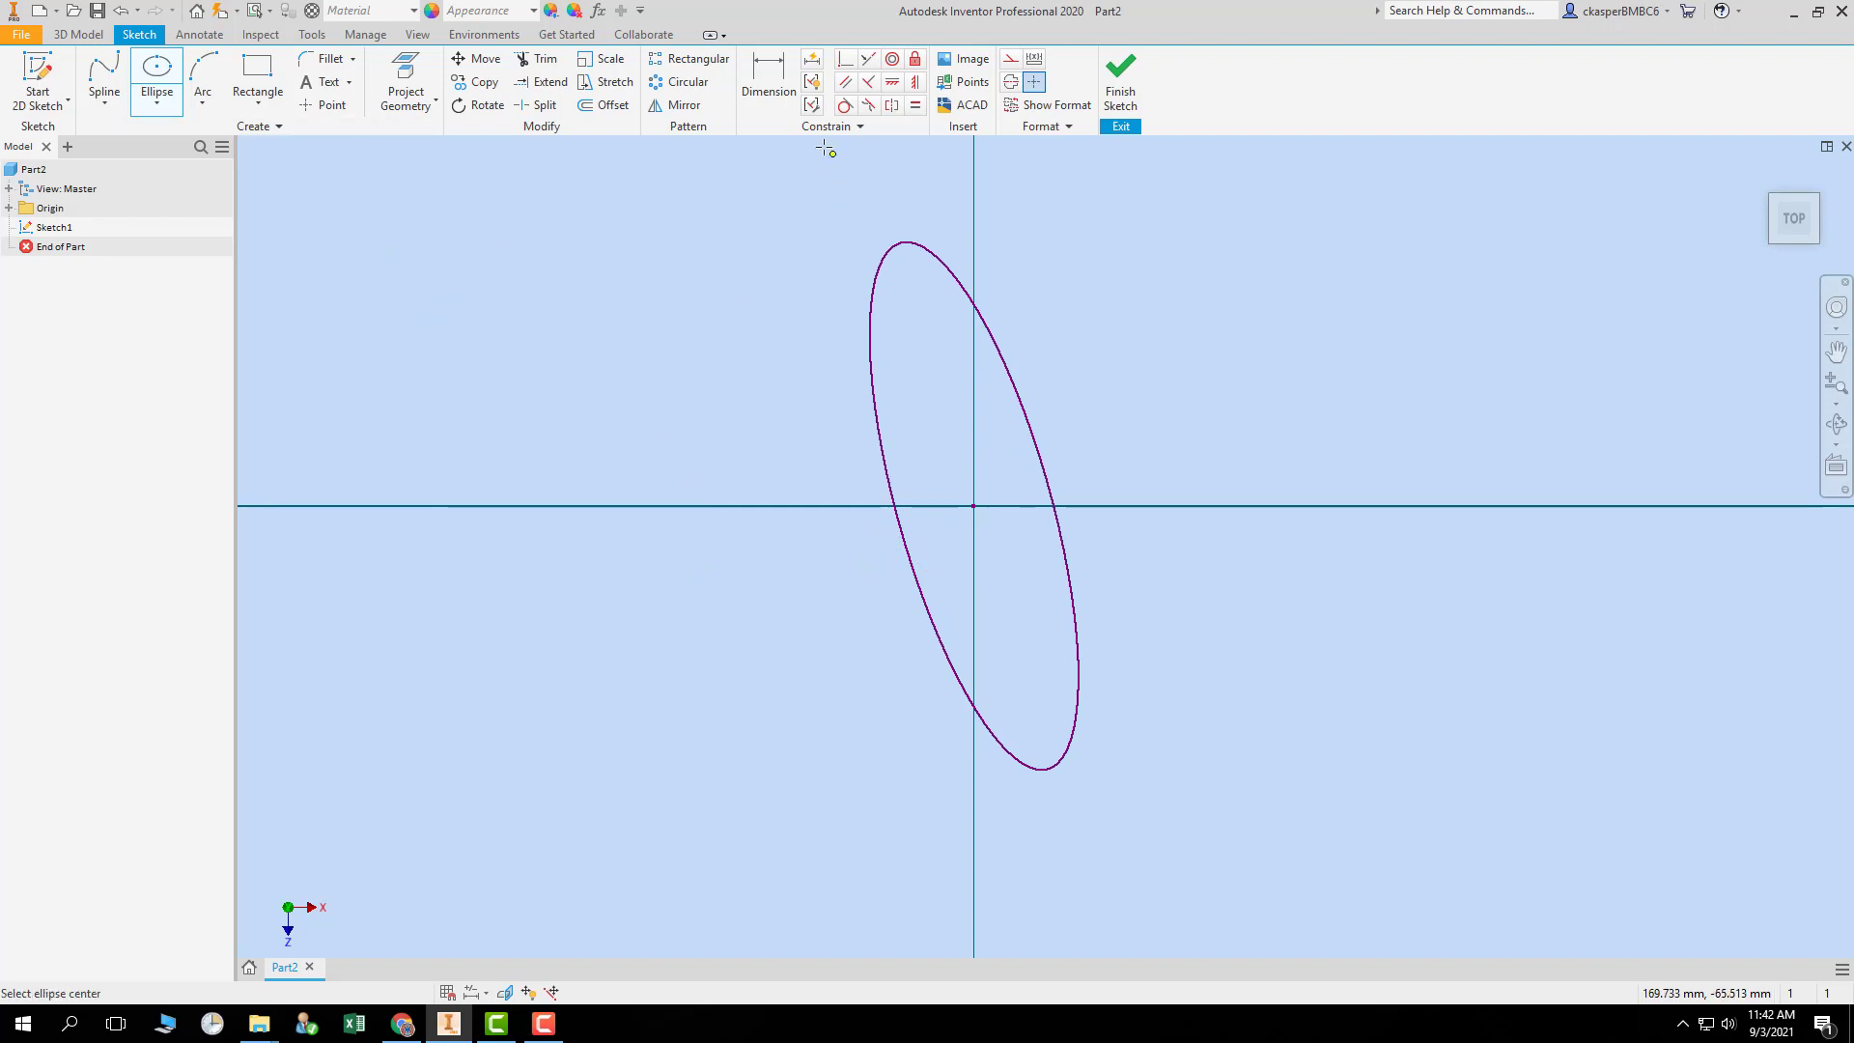
- Dimension the ellipse's major half-axis, placing the dimension outside the curve on its upper right side
{"action": "left_click", "coordinate": [768, 67]}
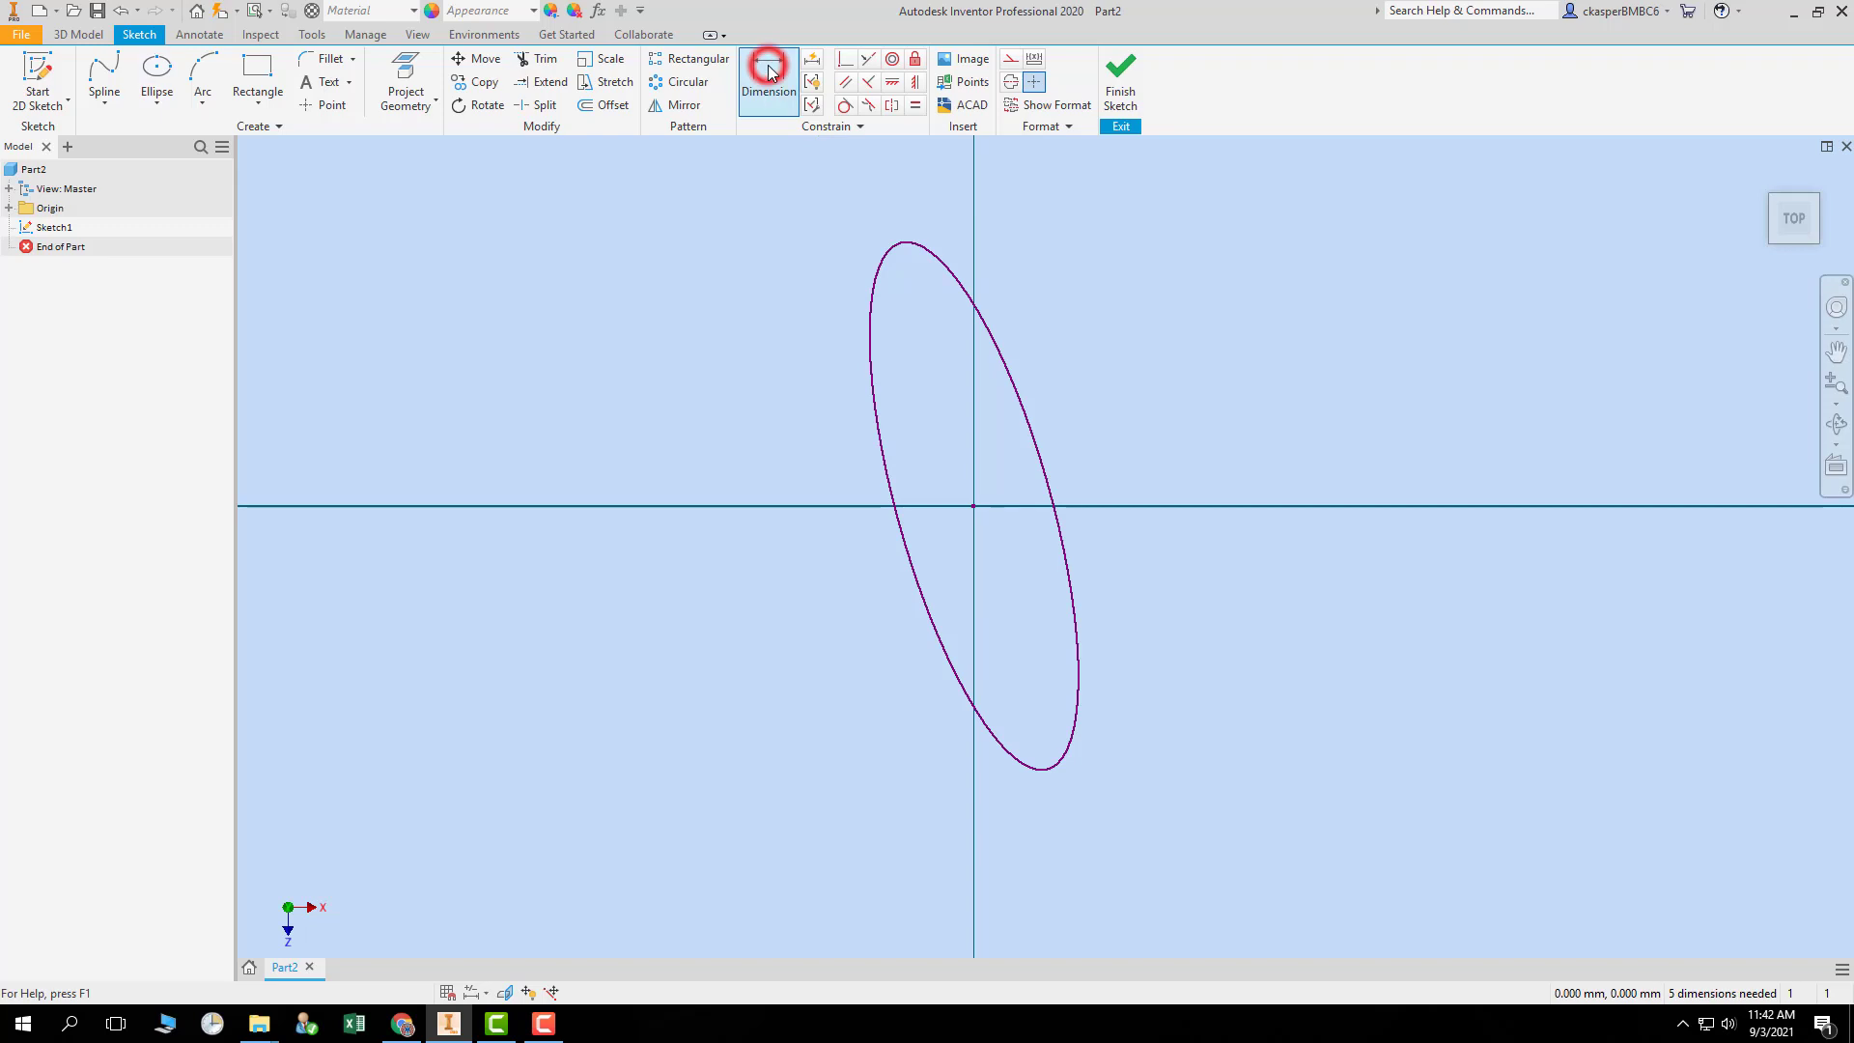
{"action": "left_click", "coordinate": [1012, 387]}
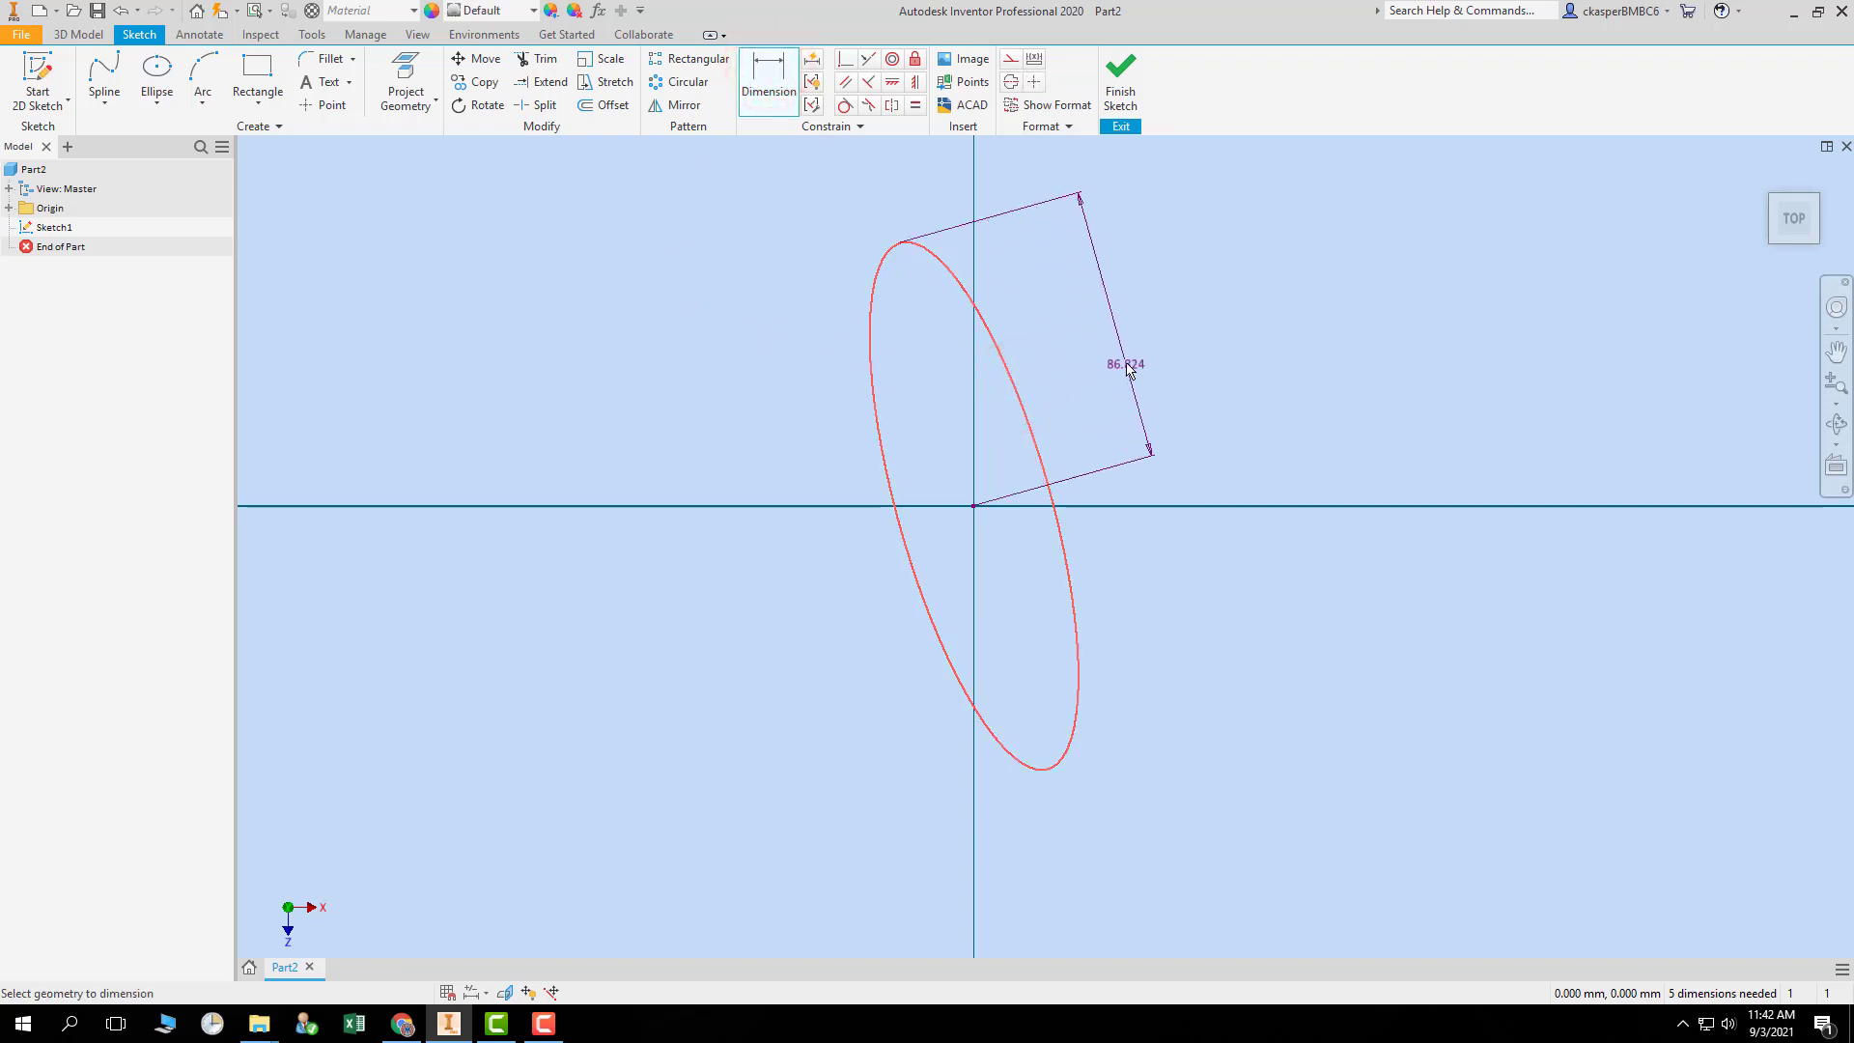
{"action": "left_click", "coordinate": [1111, 316]}
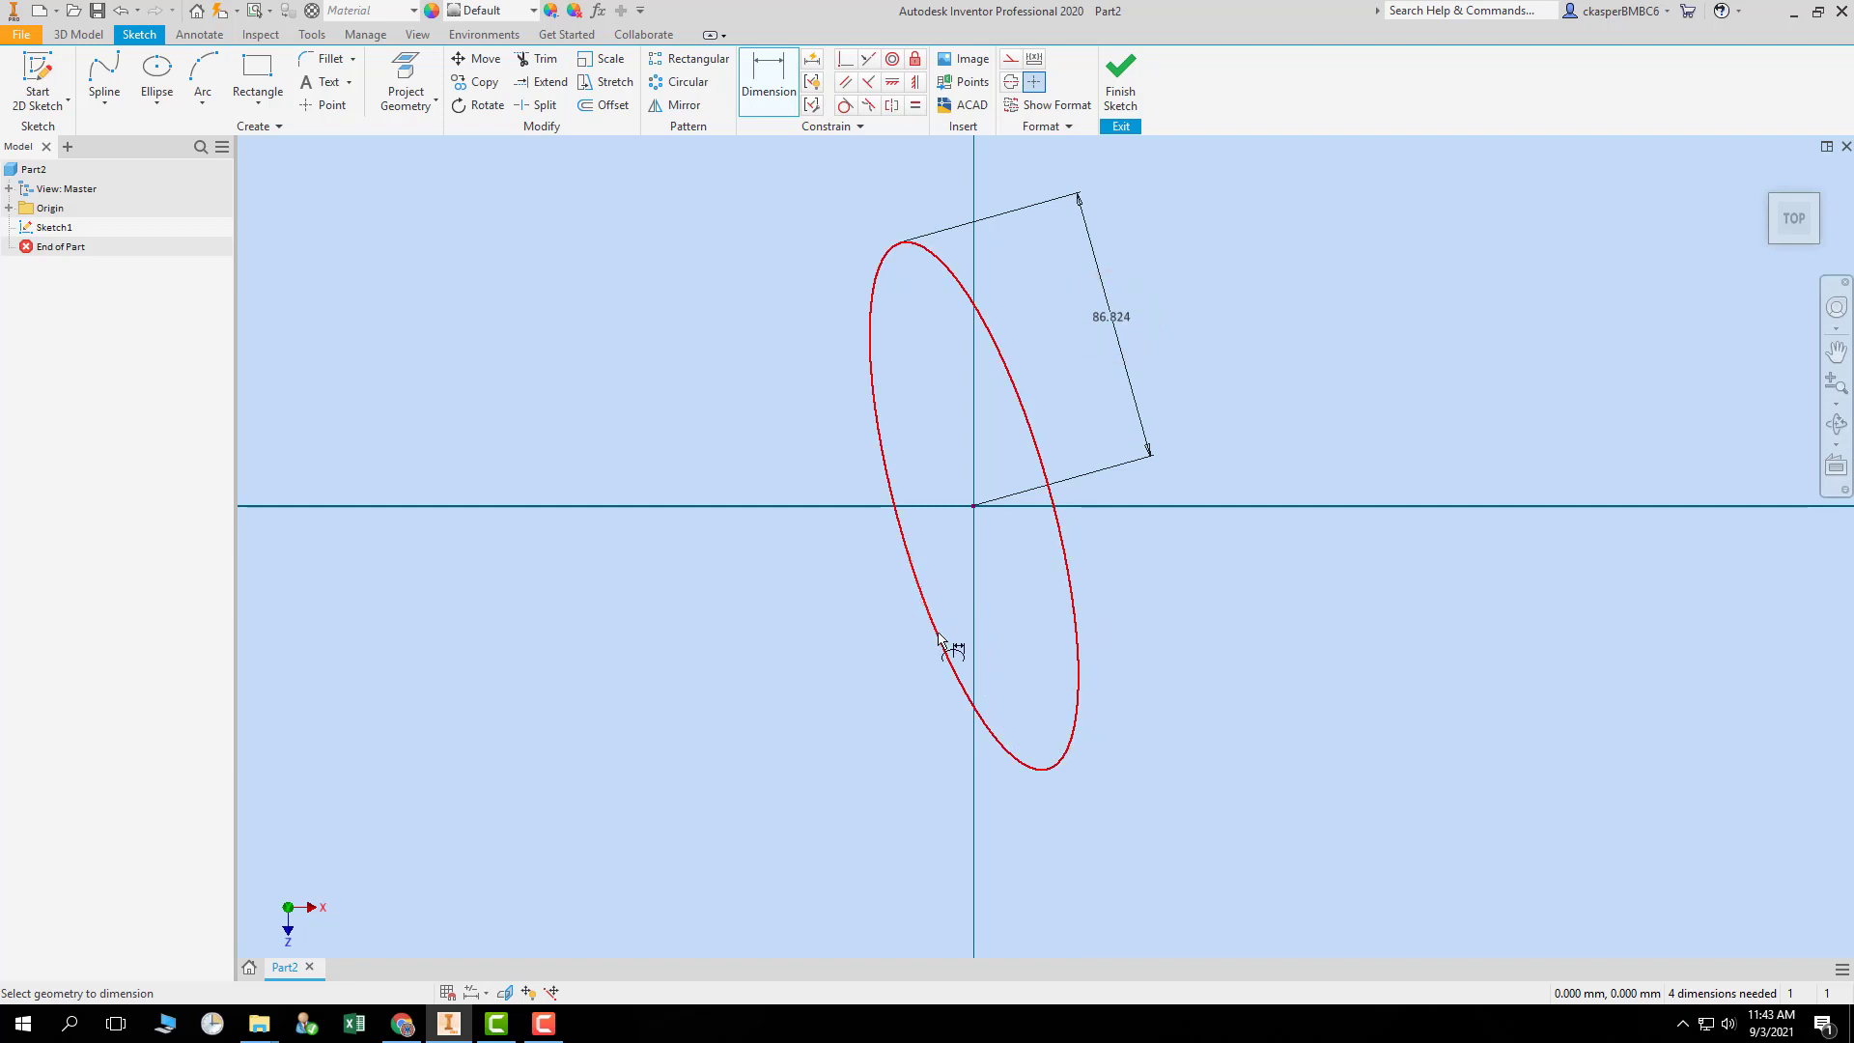
{"action": "left_click", "coordinate": [884, 471]}
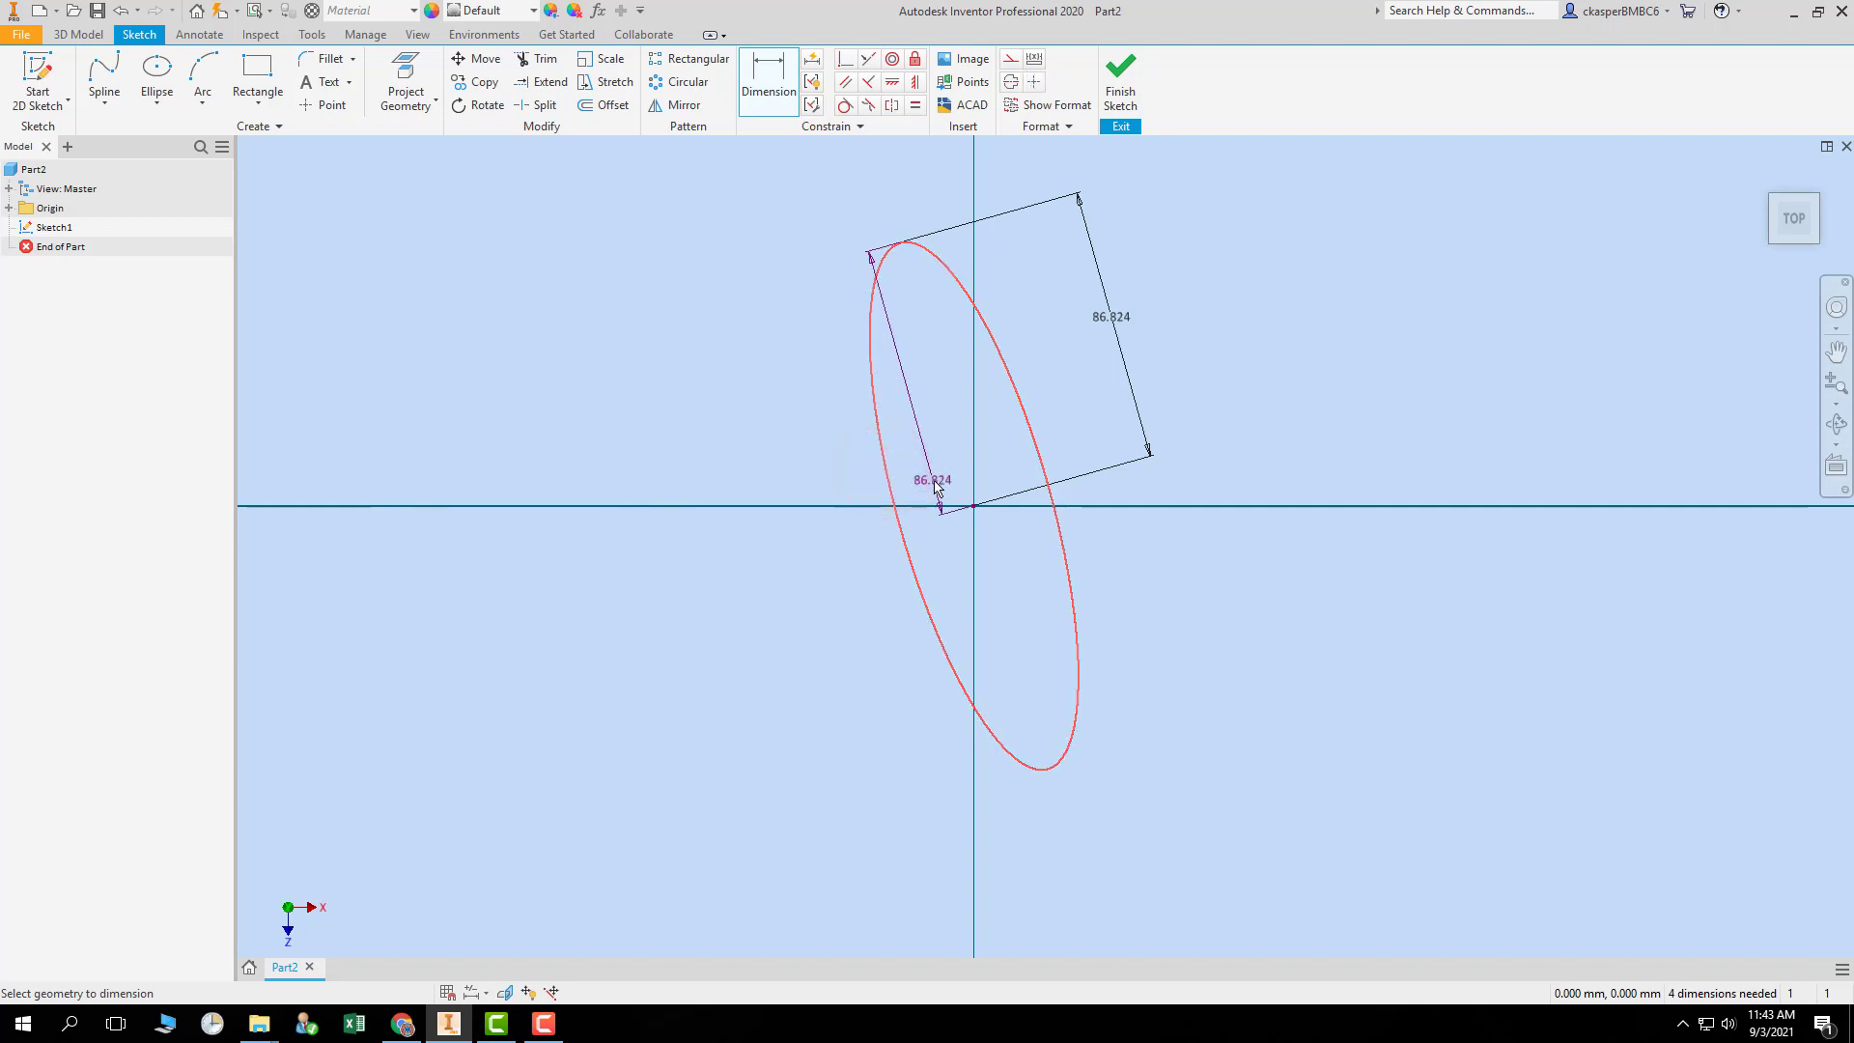
{"action": "key", "text": "Escape"}
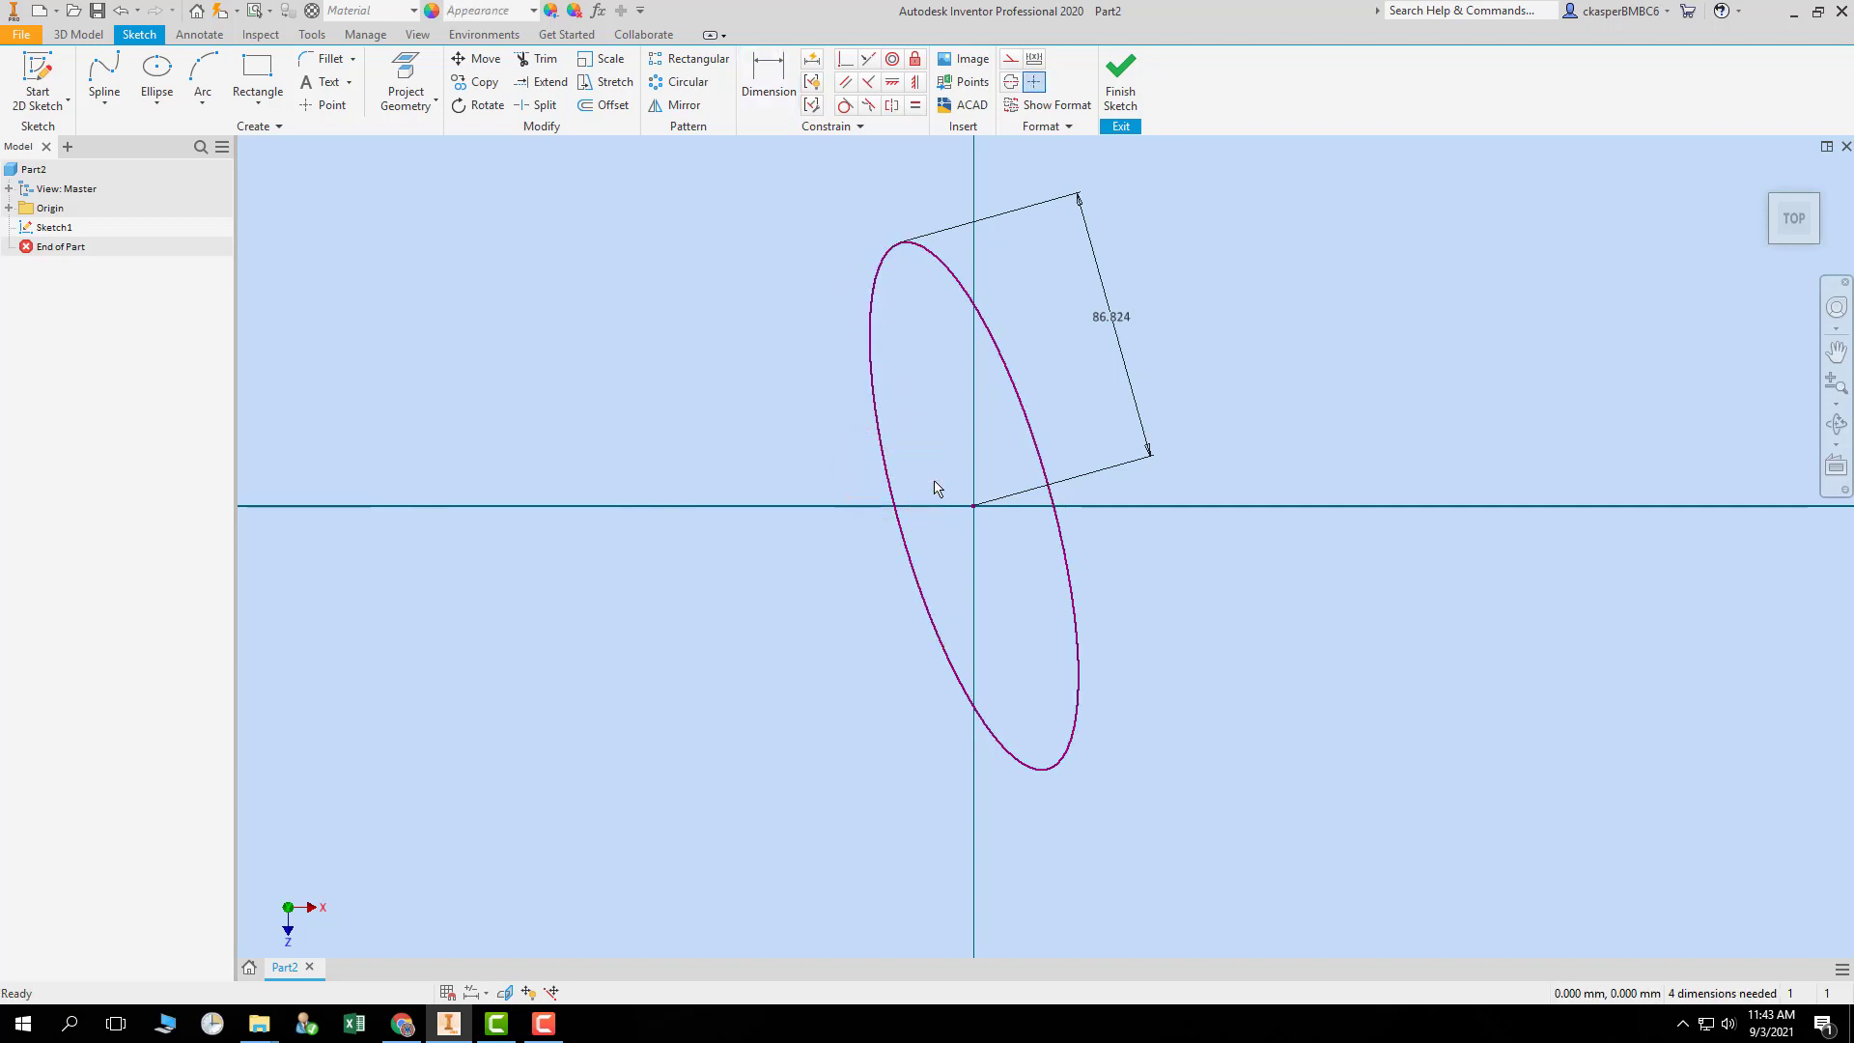
{"action": "left_click", "coordinate": [1064, 546]}
{"action": "left_click", "coordinate": [1041, 768]}
- Dimension the ellipse's minor half-axis below the curve's lower end and set it to 25 mm
{"action": "left_click", "coordinate": [757, 66]}
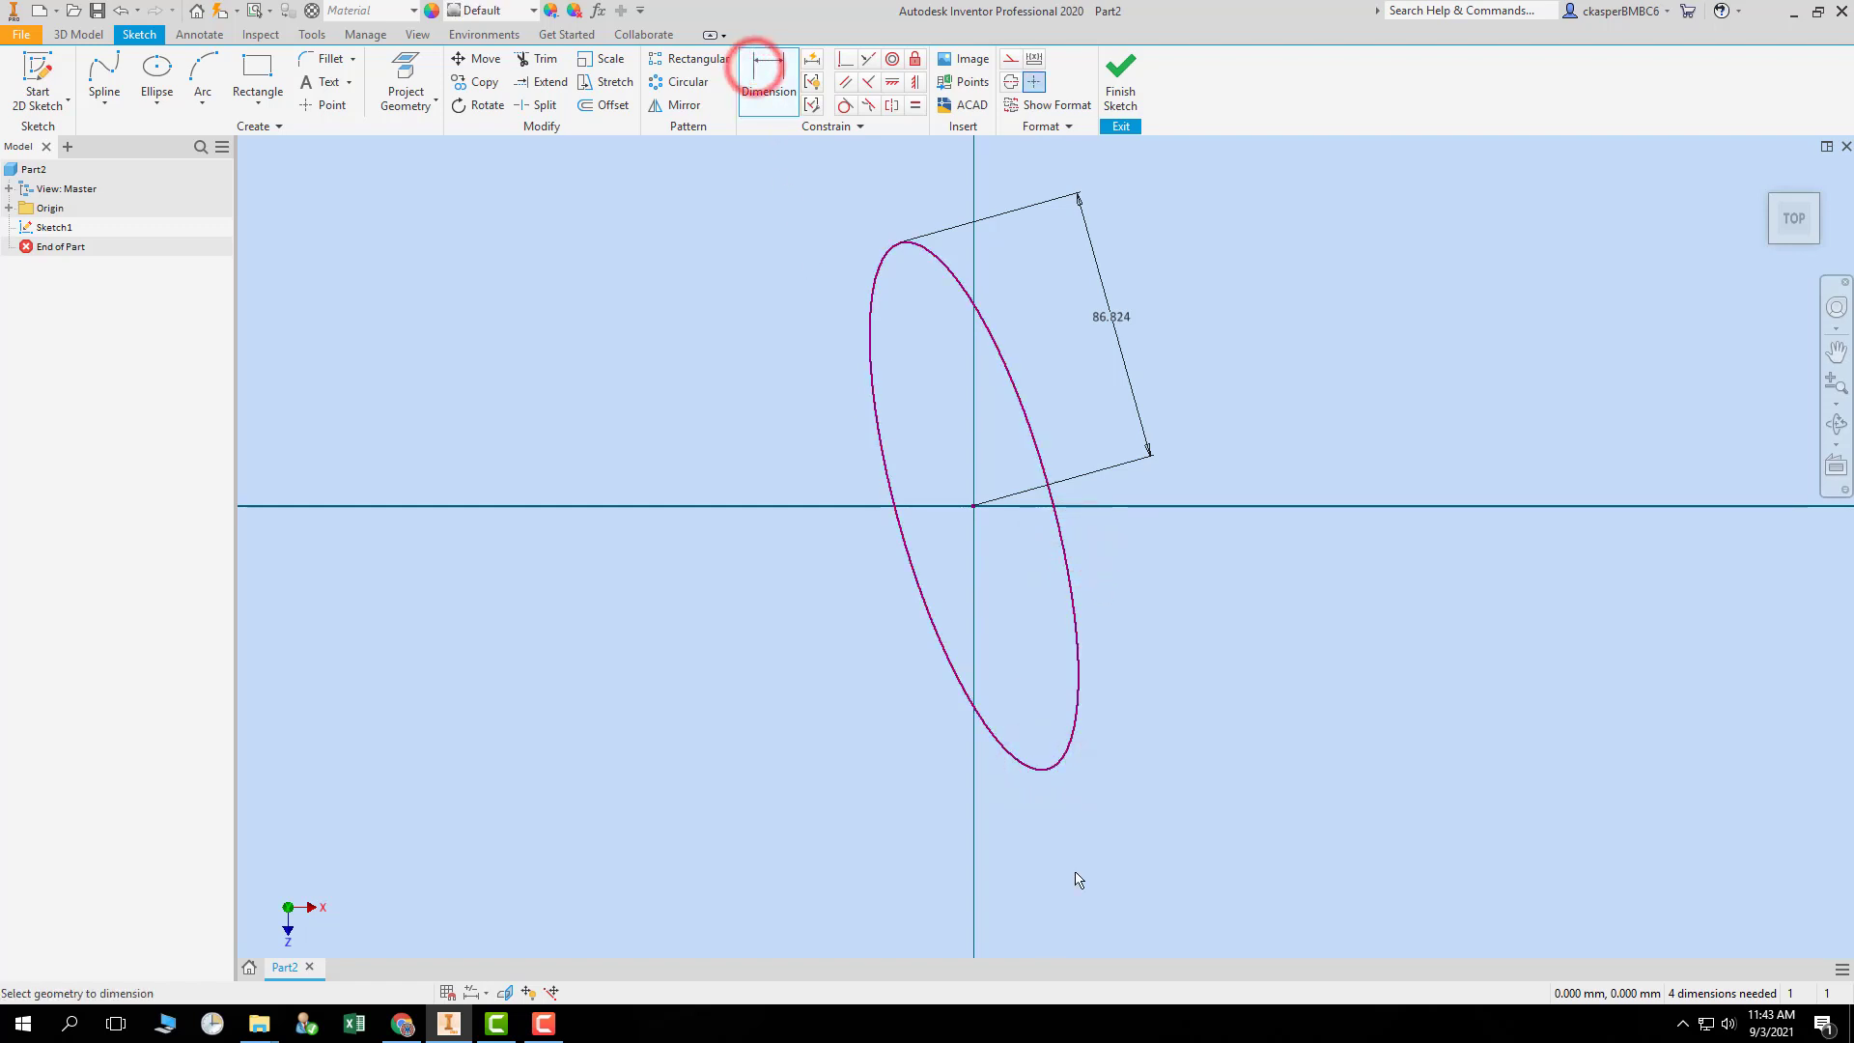
{"action": "left_click", "coordinate": [1049, 767]}
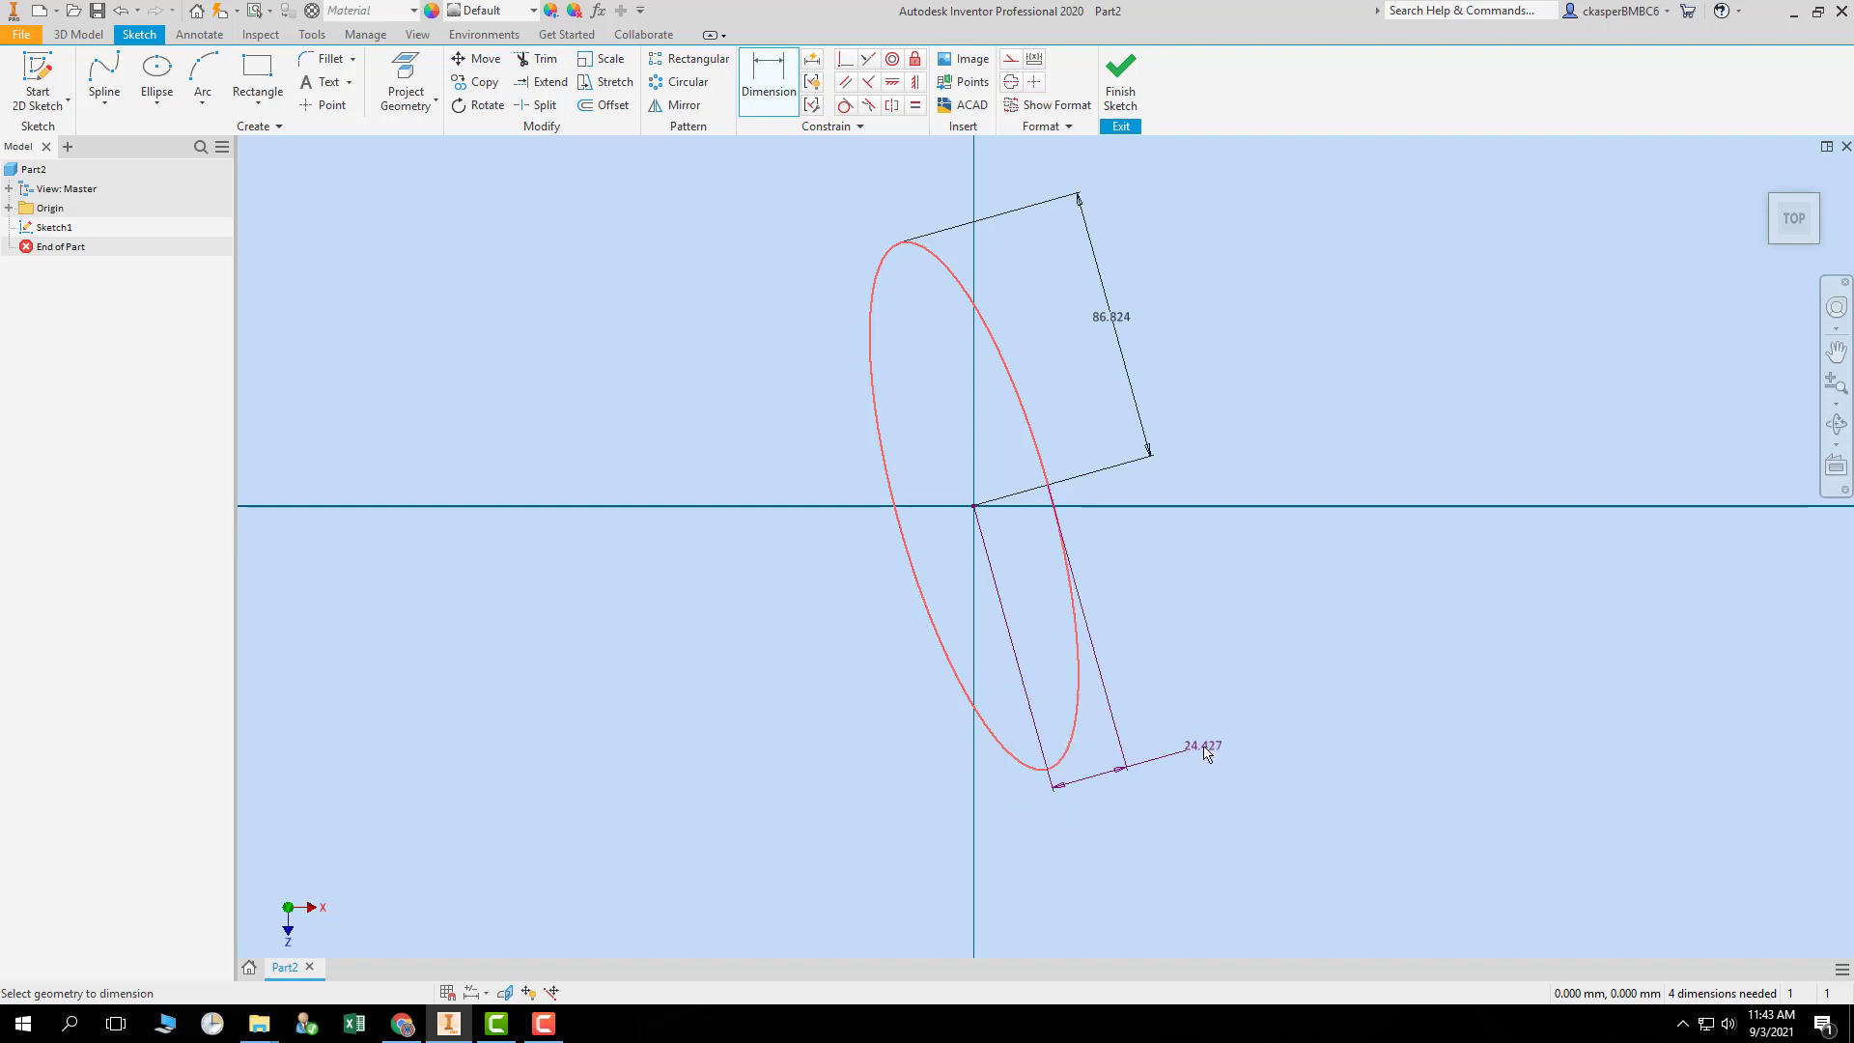
{"action": "left_click", "coordinate": [1099, 775]}
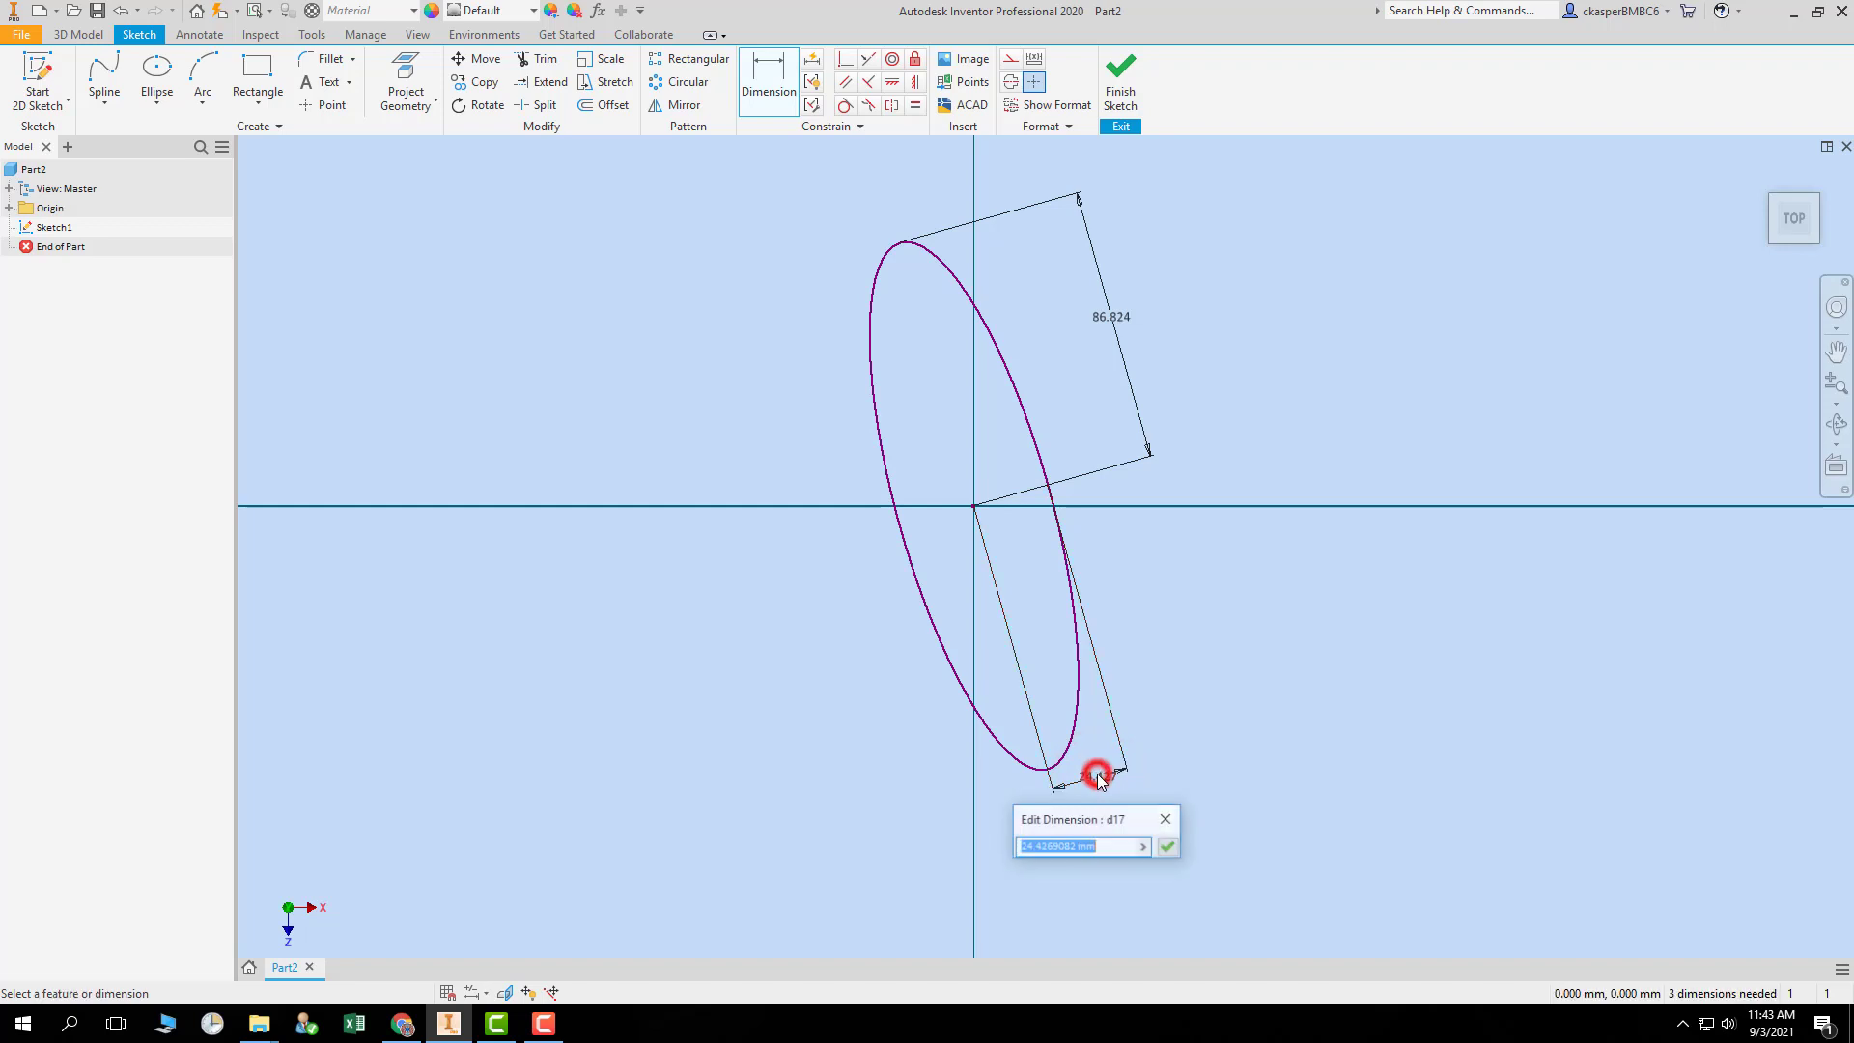
{"action": "type", "text": "25"}
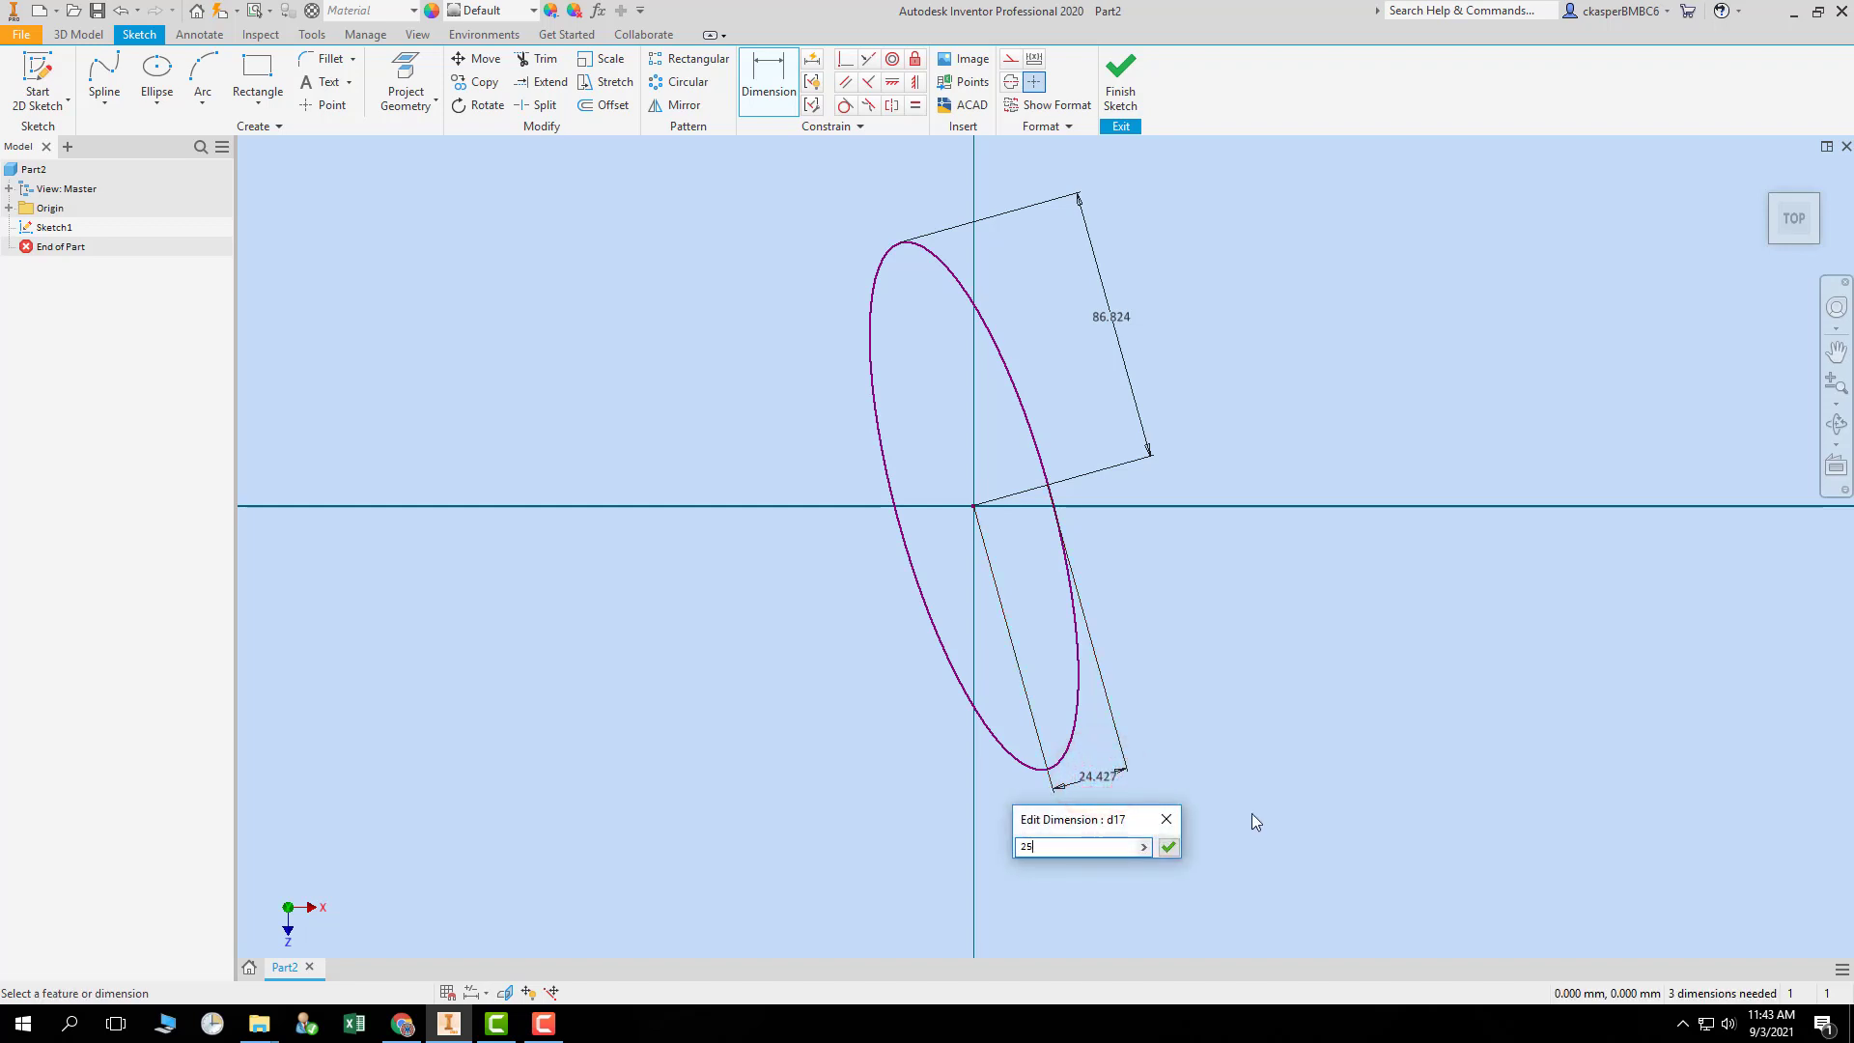
{"action": "key", "text": "Return"}
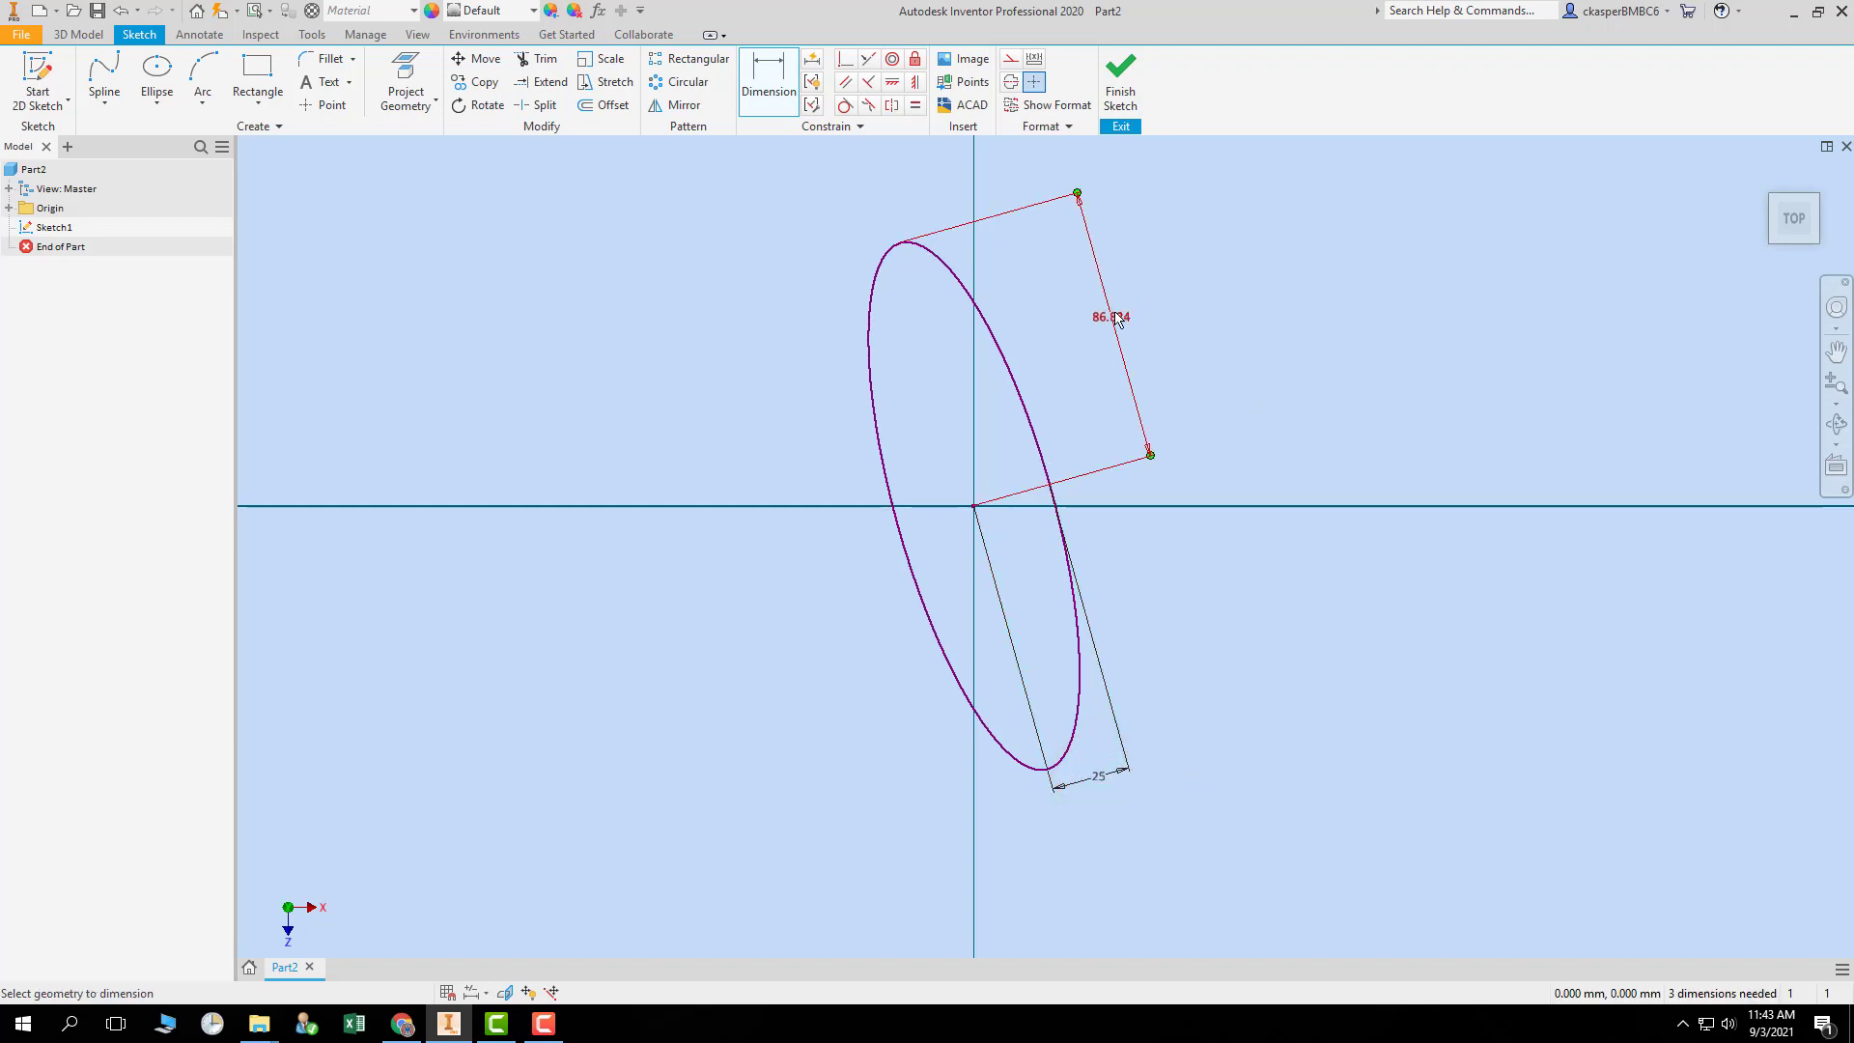
- Set the ellipse's major half-axis dimension to 90 mm and leave the Dimension command
{"action": "left_click", "coordinate": [1114, 316]}
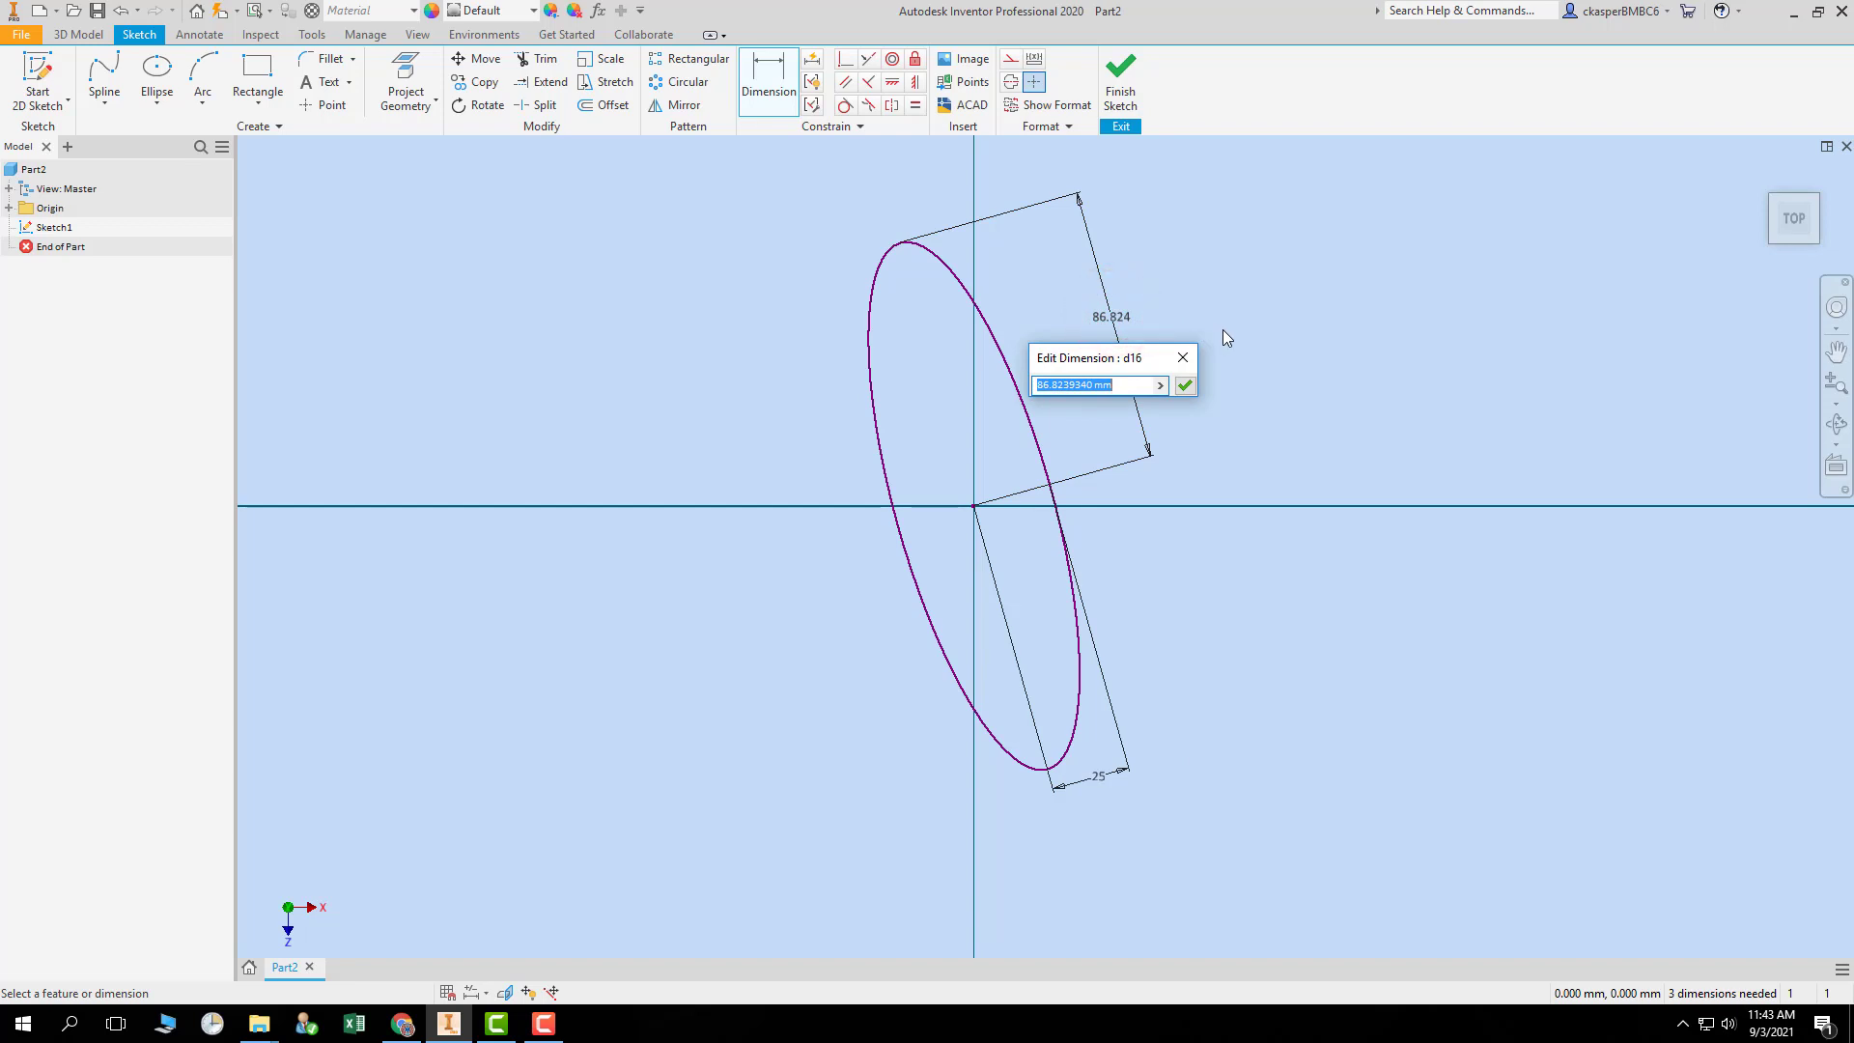
{"action": "type", "text": "90"}
{"action": "key", "text": "Return"}
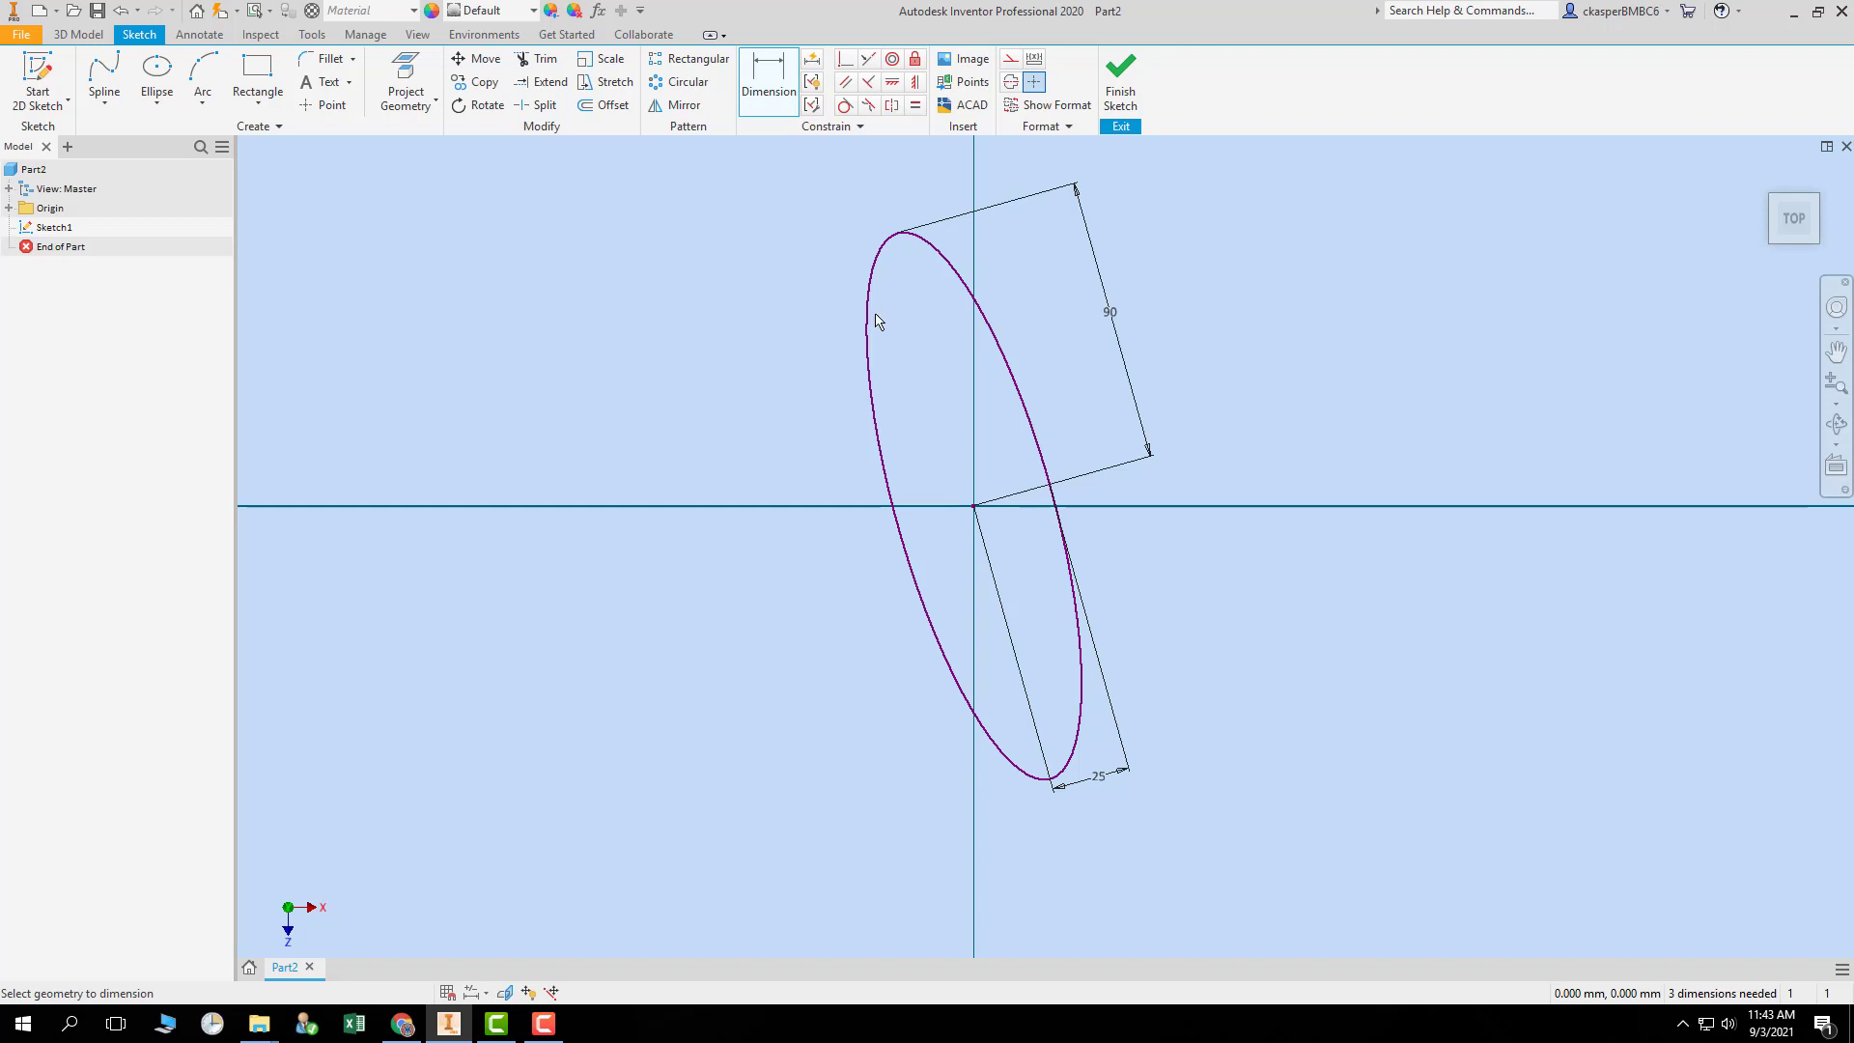
{"action": "key", "text": "Escape"}
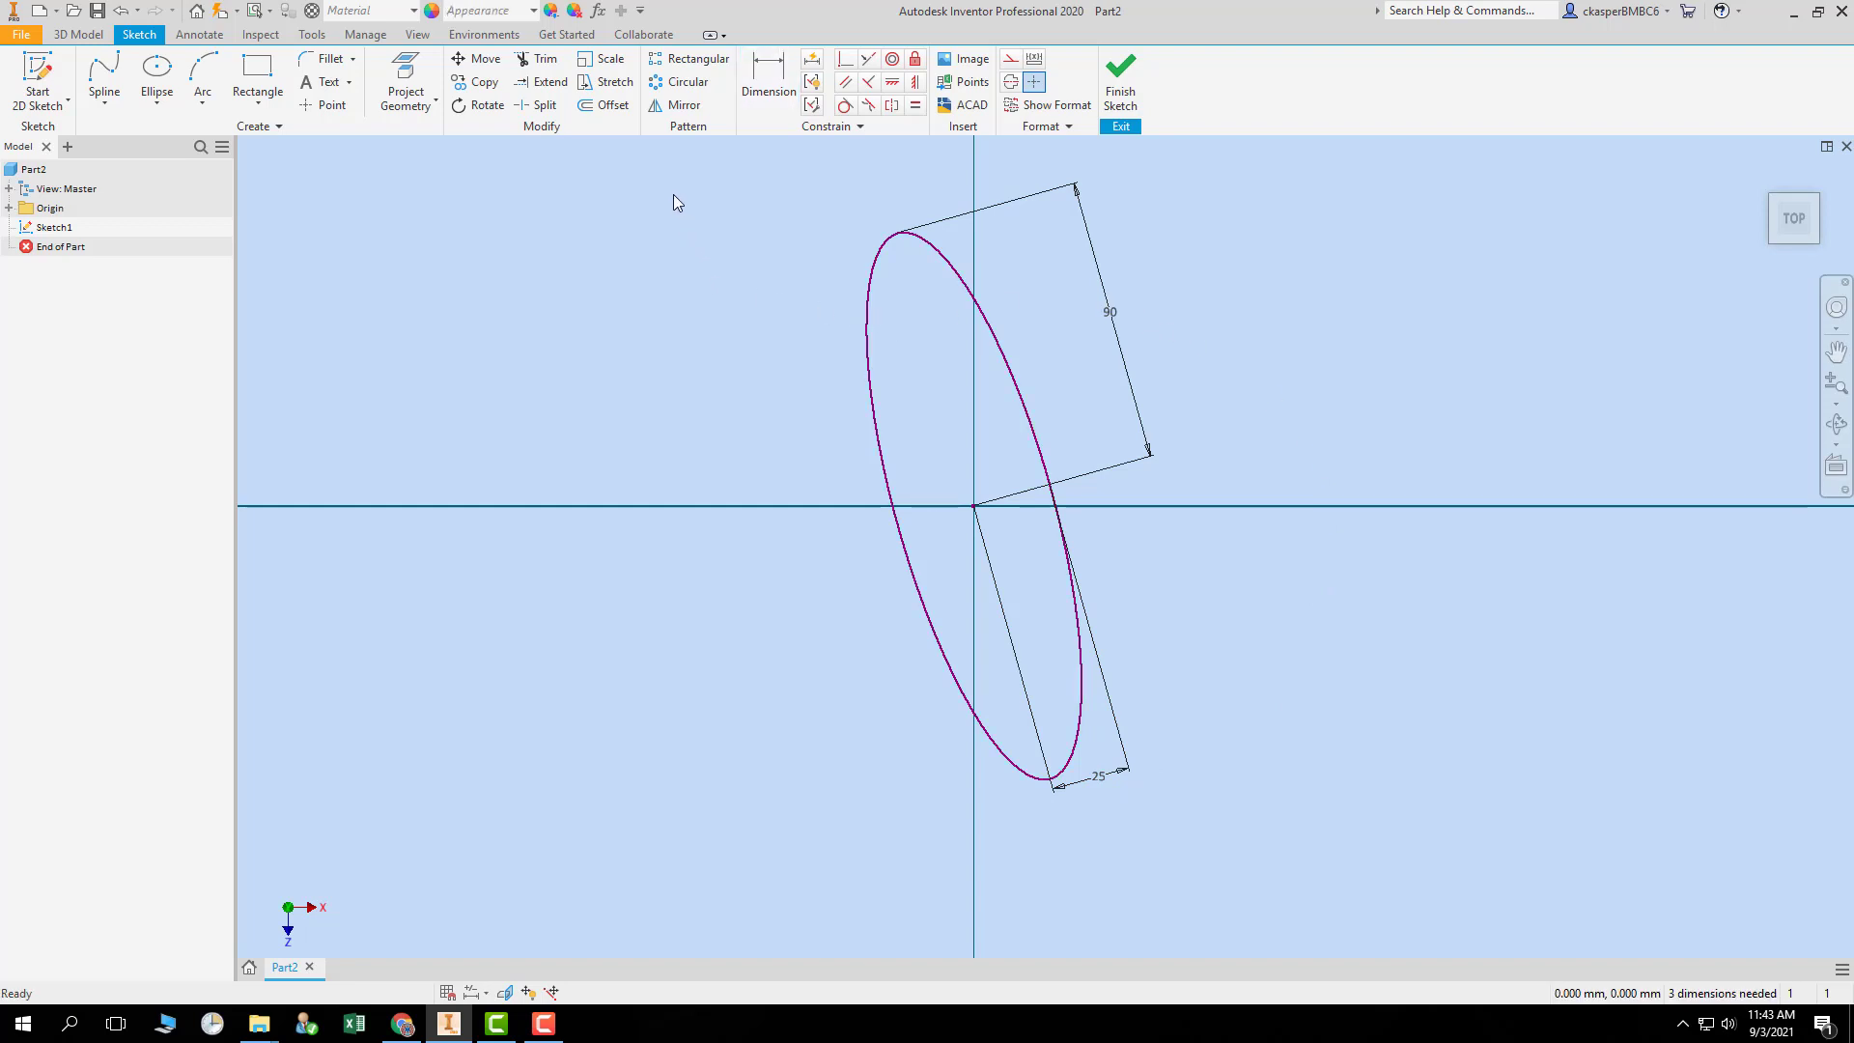
- Delete the ellipse together with both of its half-axis dimensions
{"action": "left_click_drag", "start_coordinate": [714, 198], "coordinate": [1297, 843]}
{"action": "key", "text": "Delete"}
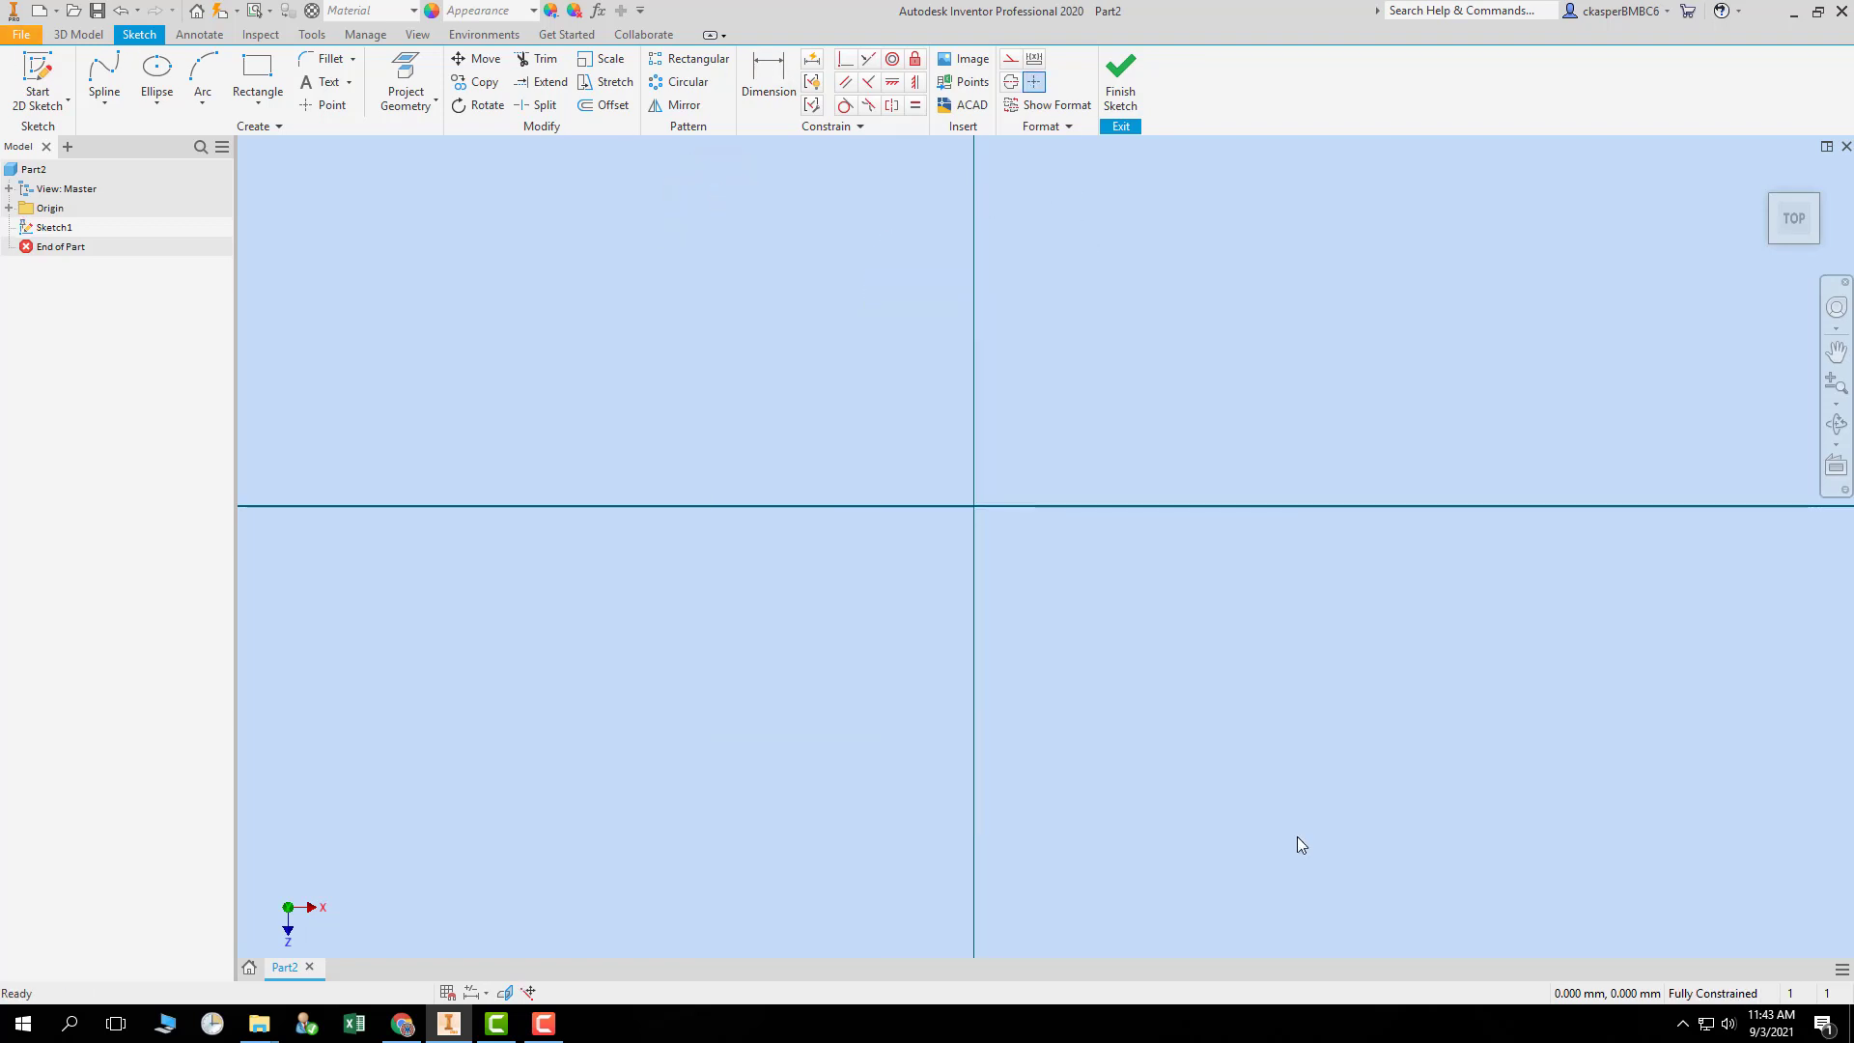
- Draw a single slanted line rising to the right, above the horizontal axis and left of the vertical axis
{"action": "left_click", "coordinate": [156, 100]}
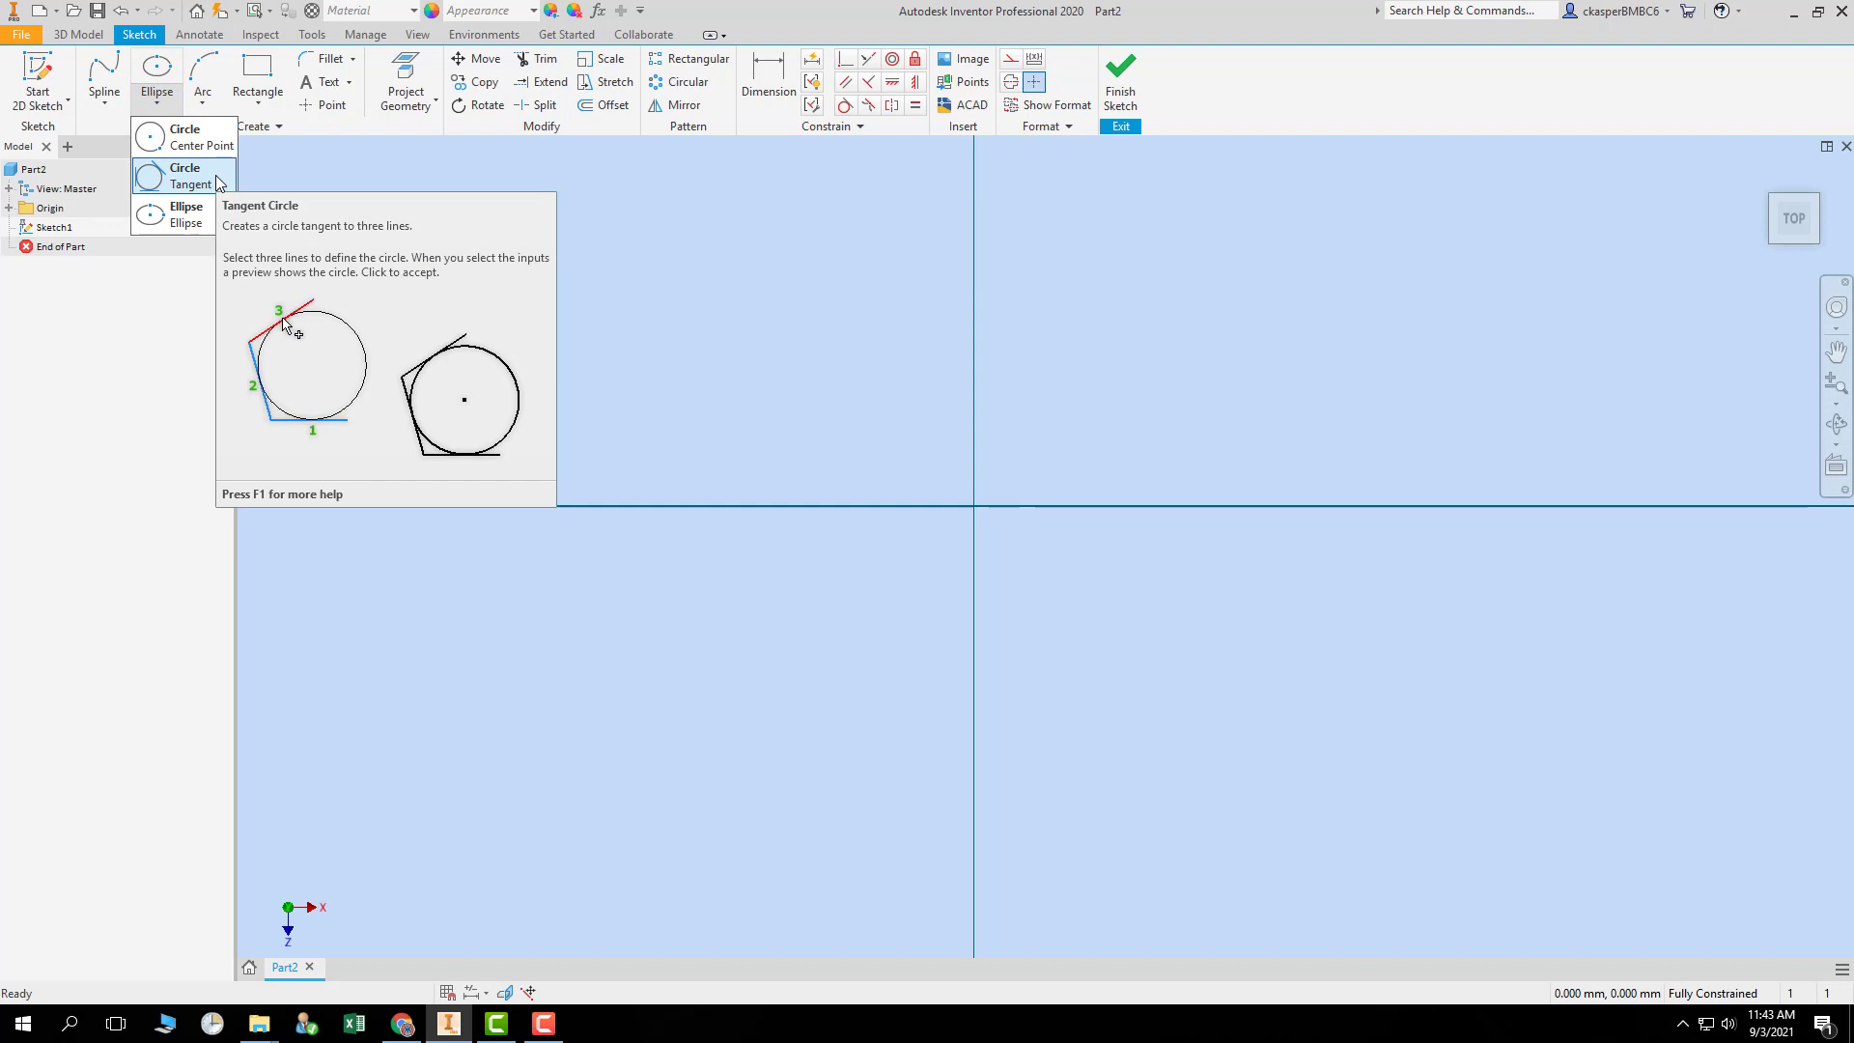
{"action": "left_click", "coordinate": [604, 262]}
{"action": "left_click", "coordinate": [106, 100]}
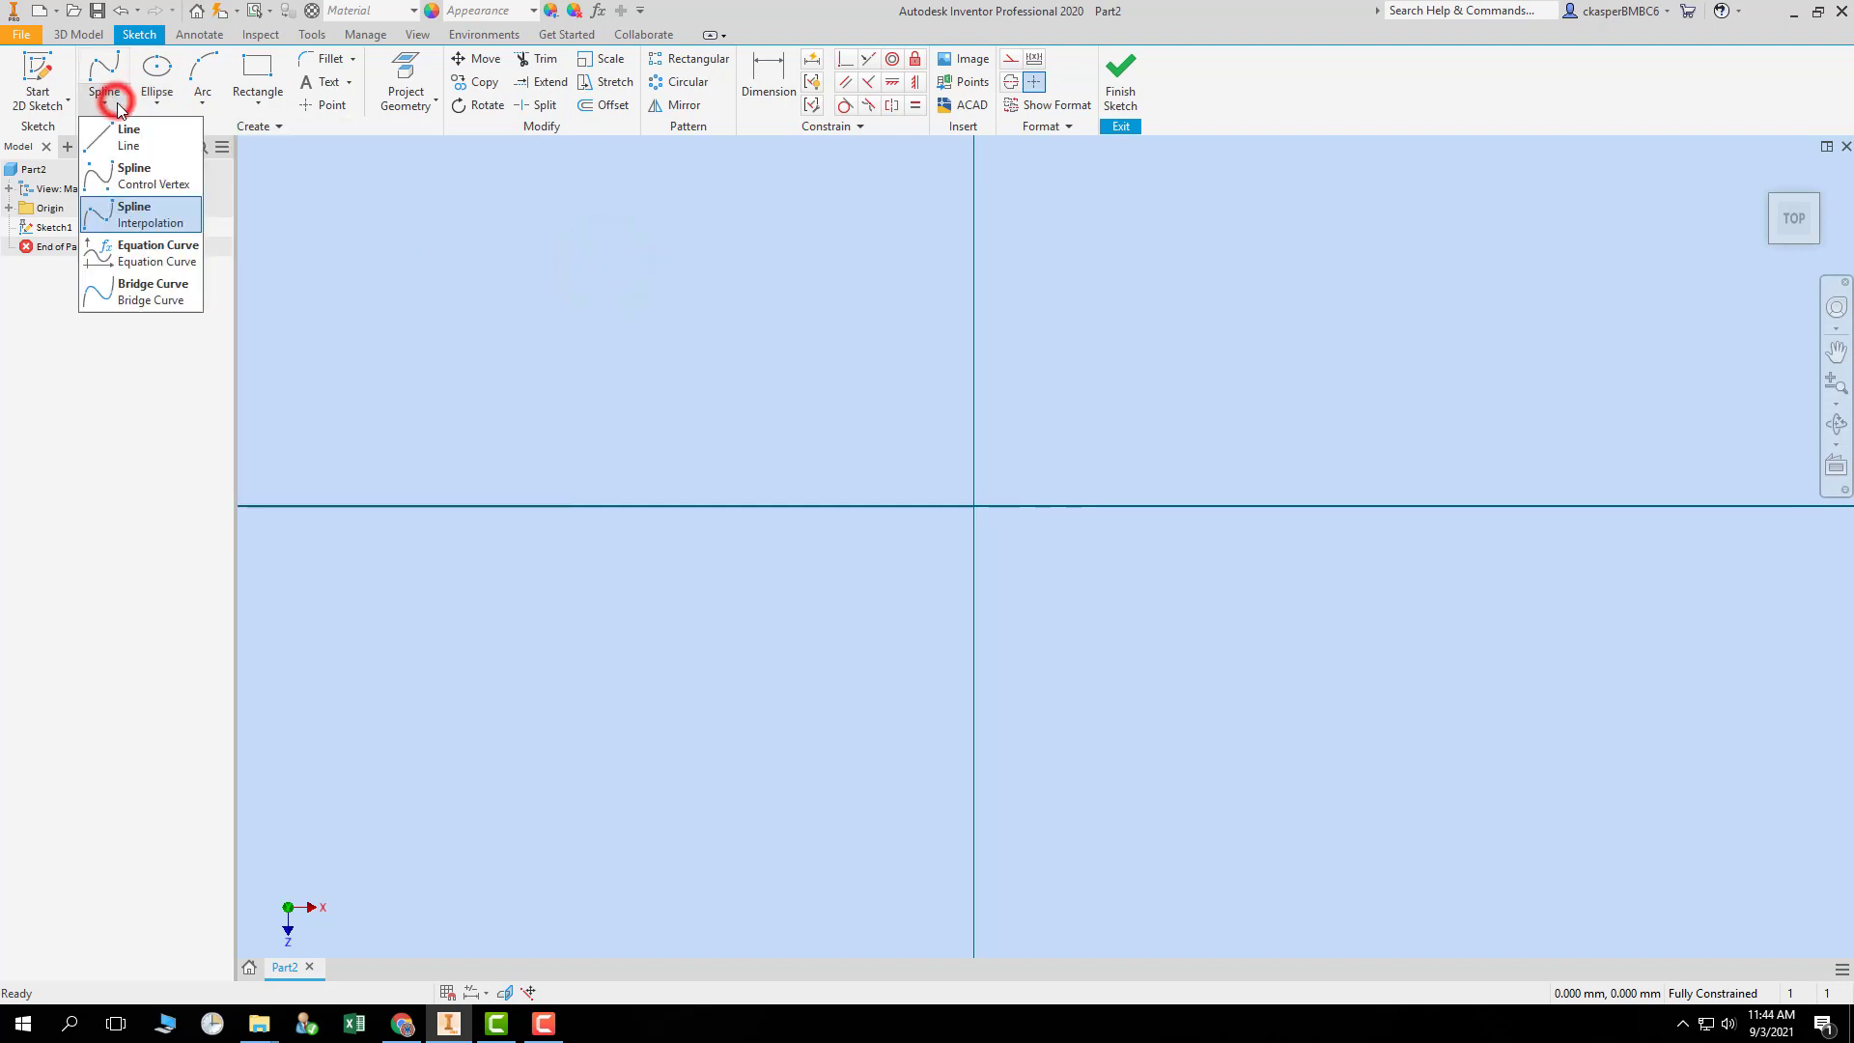
{"action": "left_click", "coordinate": [132, 143]}
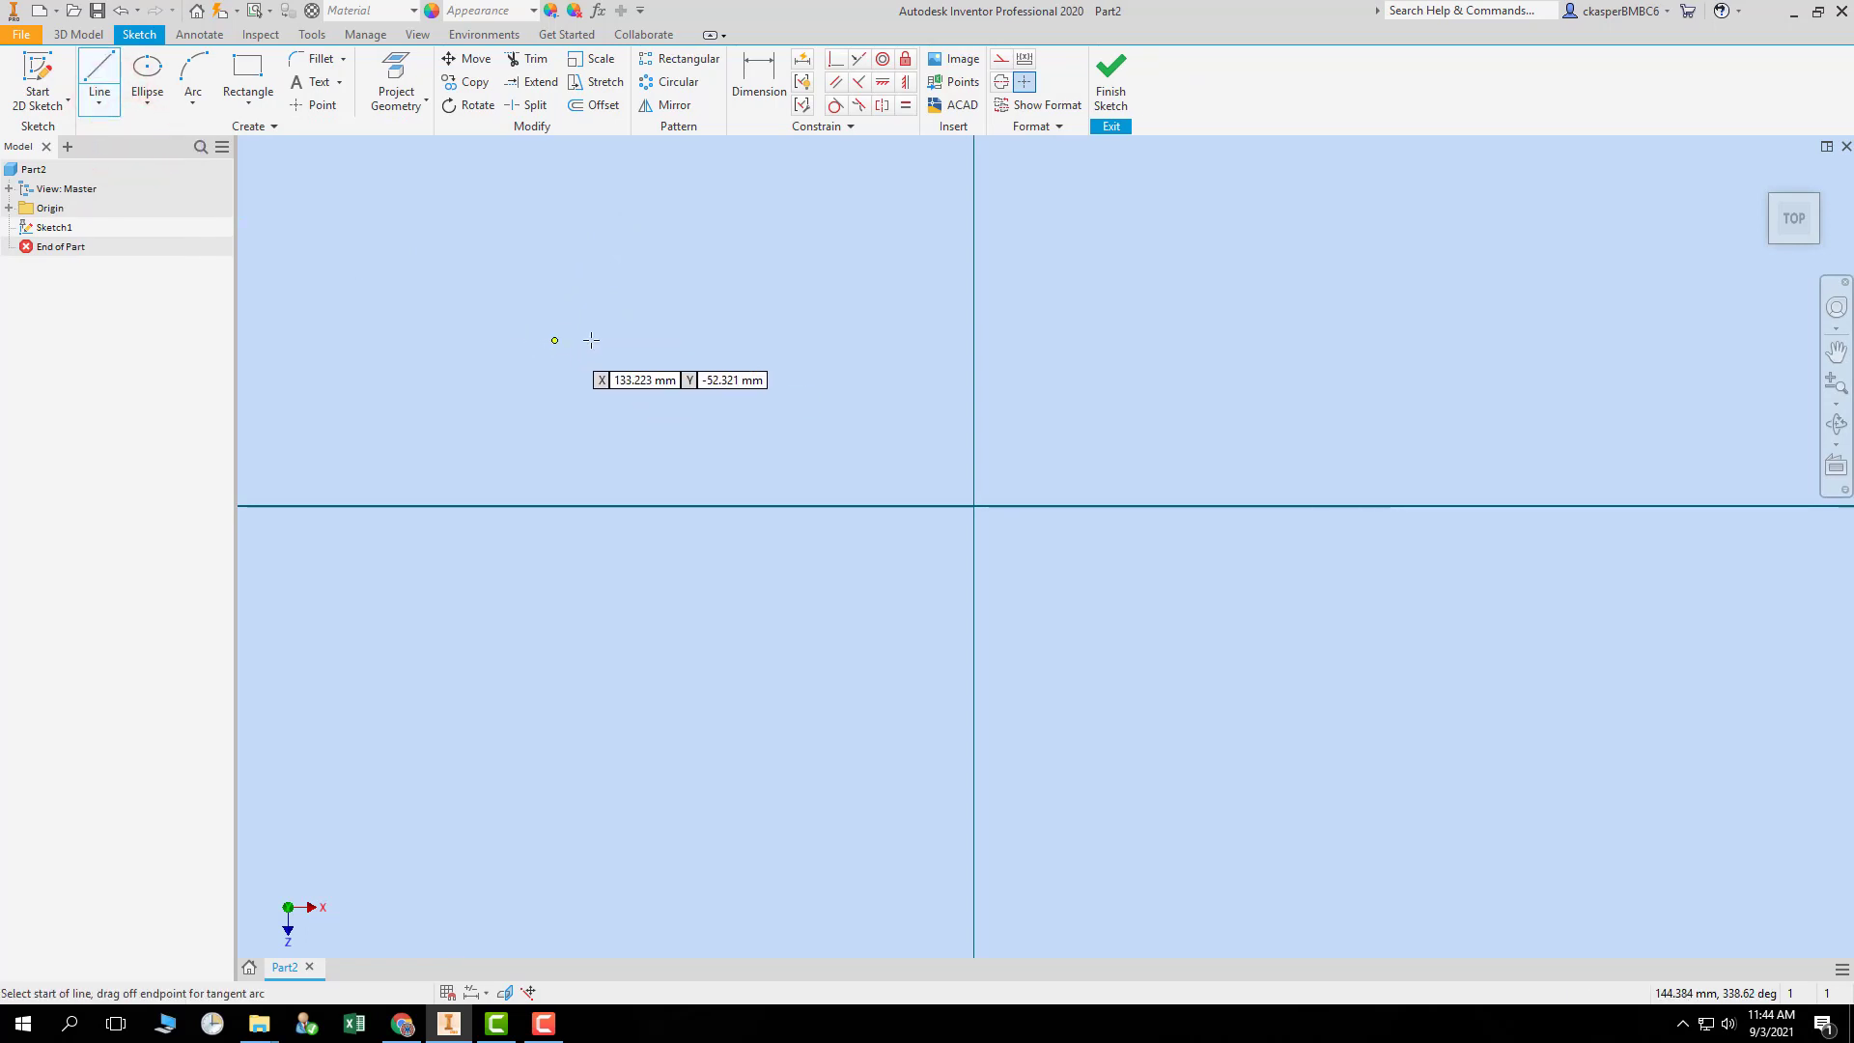
{"action": "left_click", "coordinate": [706, 297]}
{"action": "left_click", "coordinate": [561, 407]}
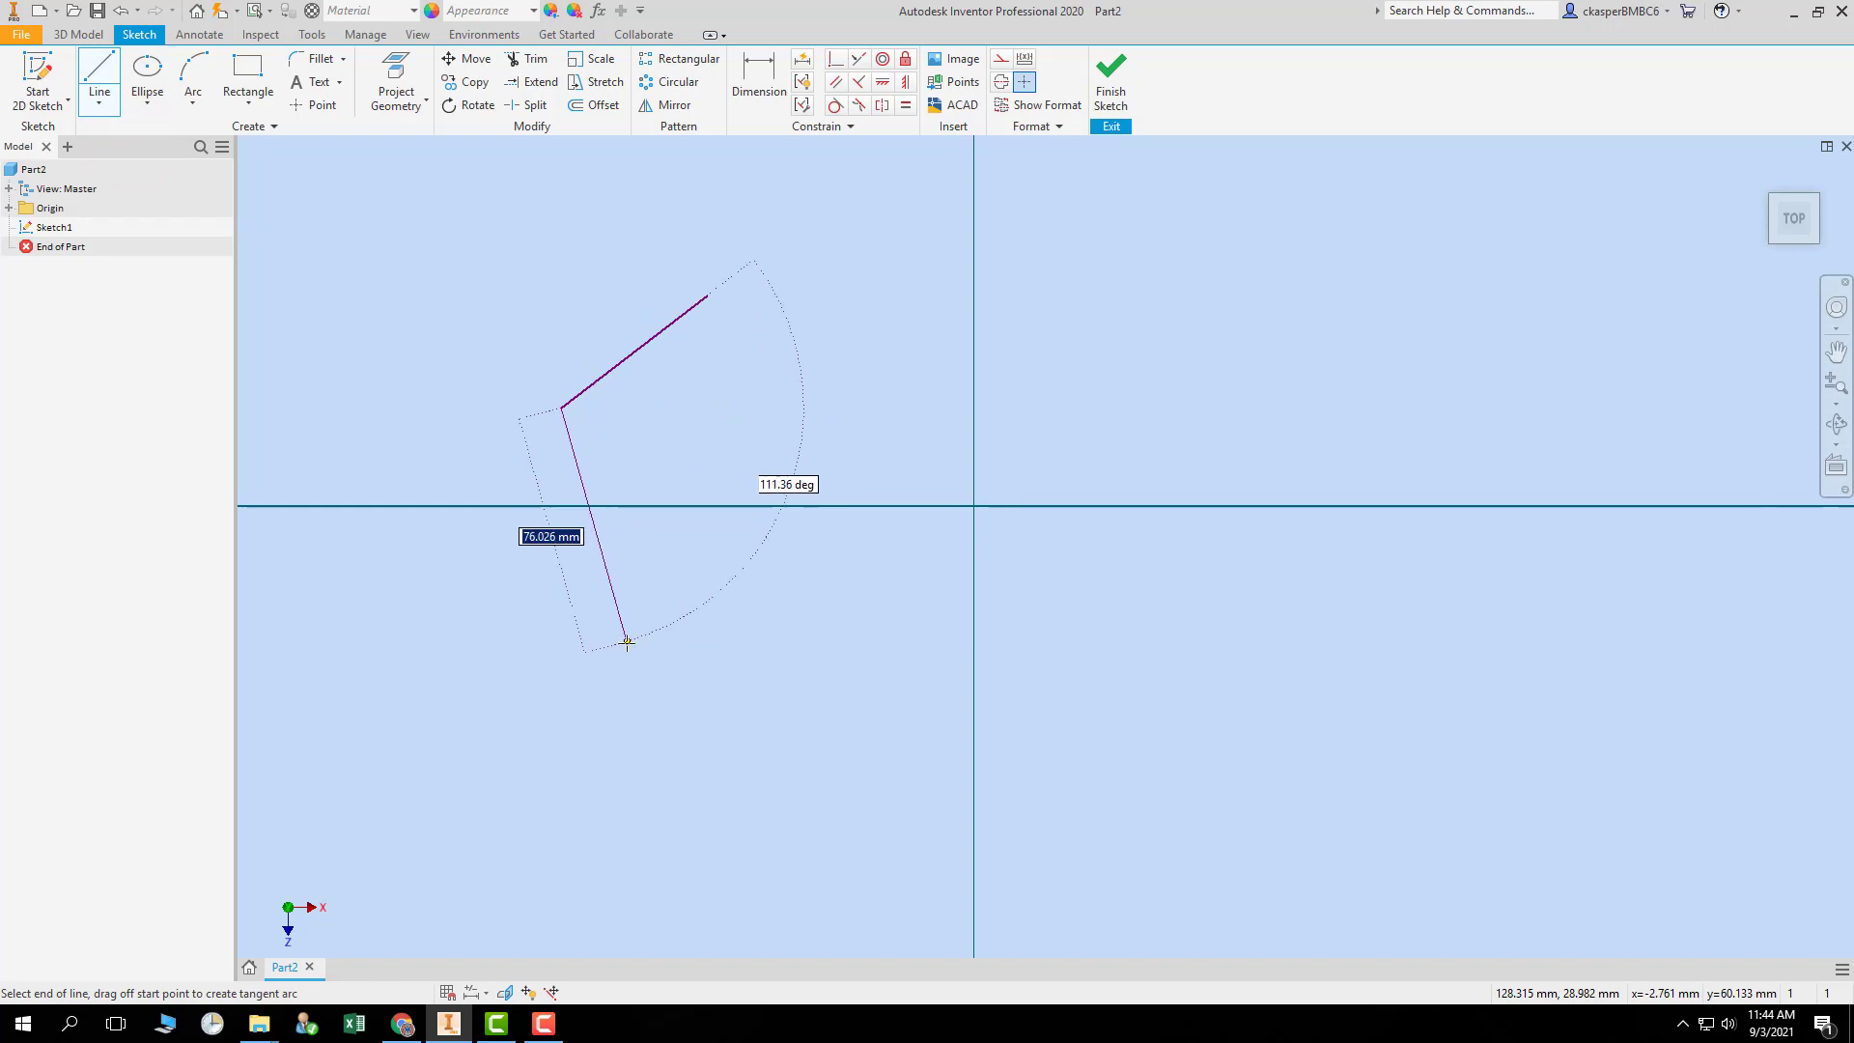
{"action": "key", "text": "Escape"}
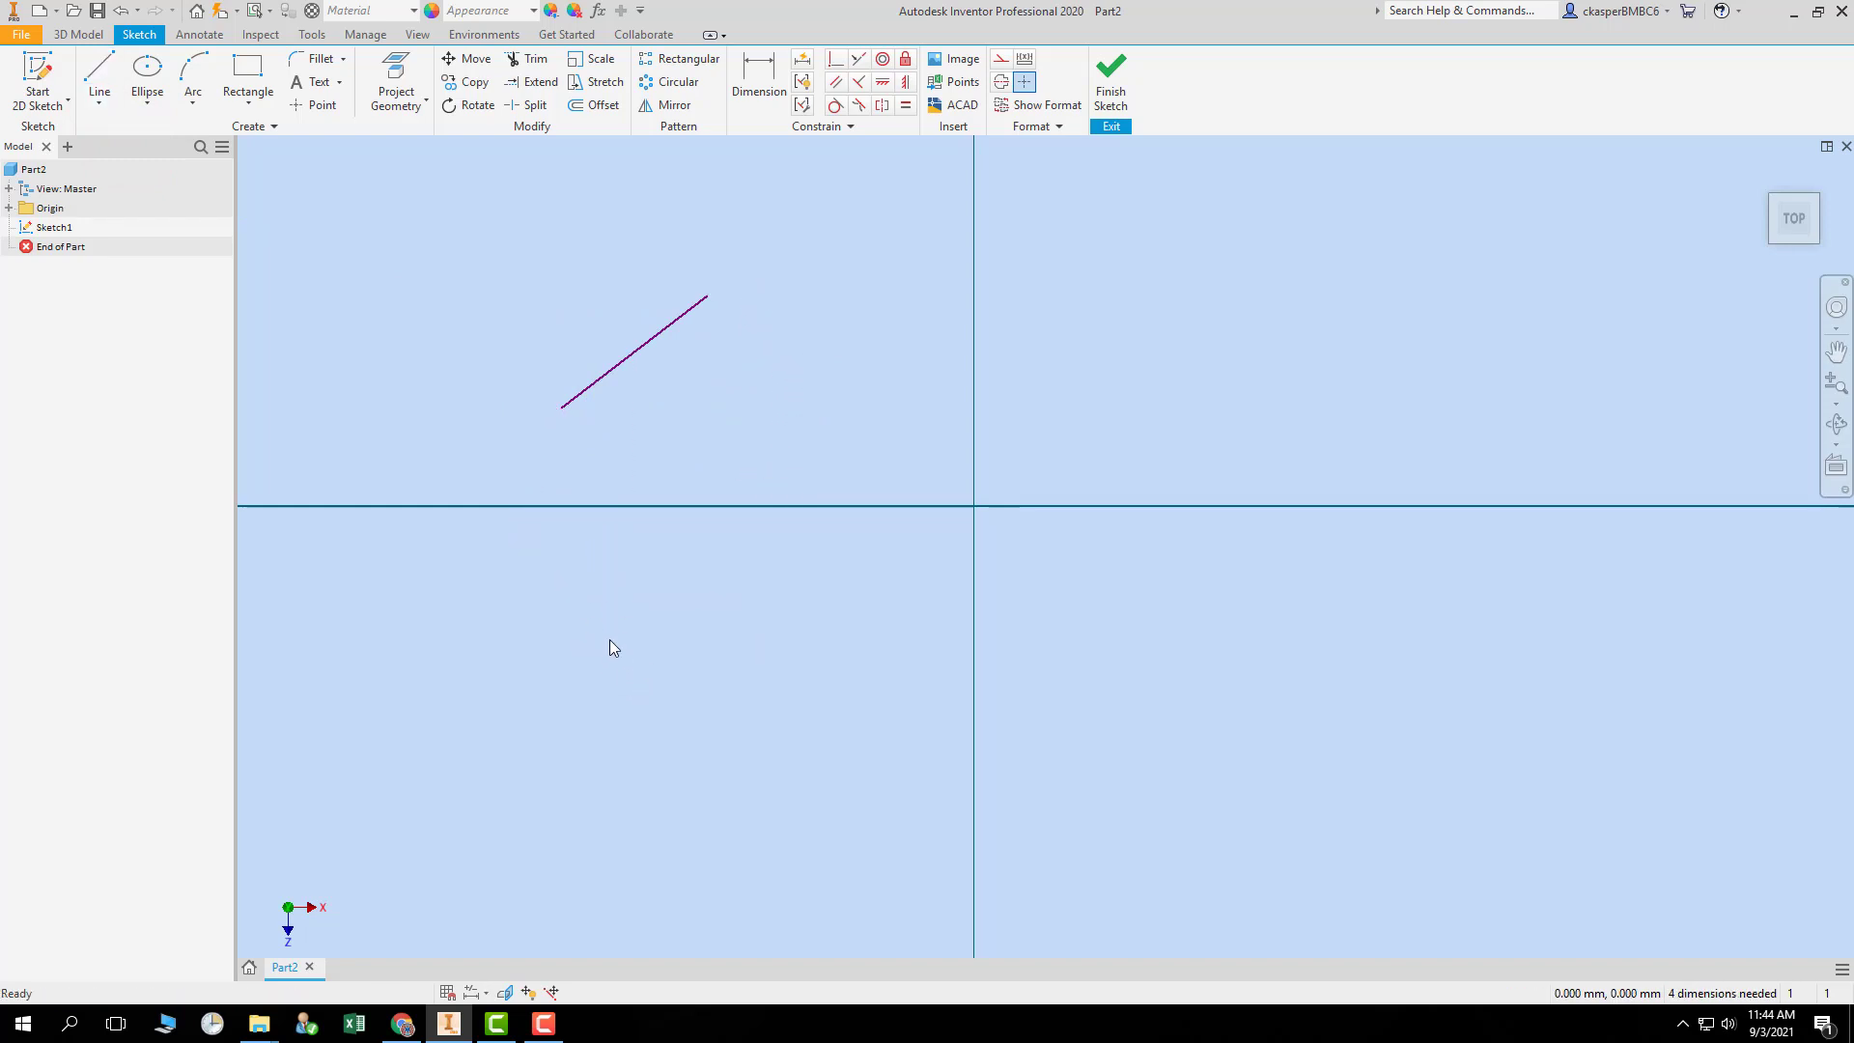
- Draw a separate line sloping down to the right below the horizontal axis, and a vertical line just left of the vertical axis
{"action": "left_click", "coordinate": [100, 69]}
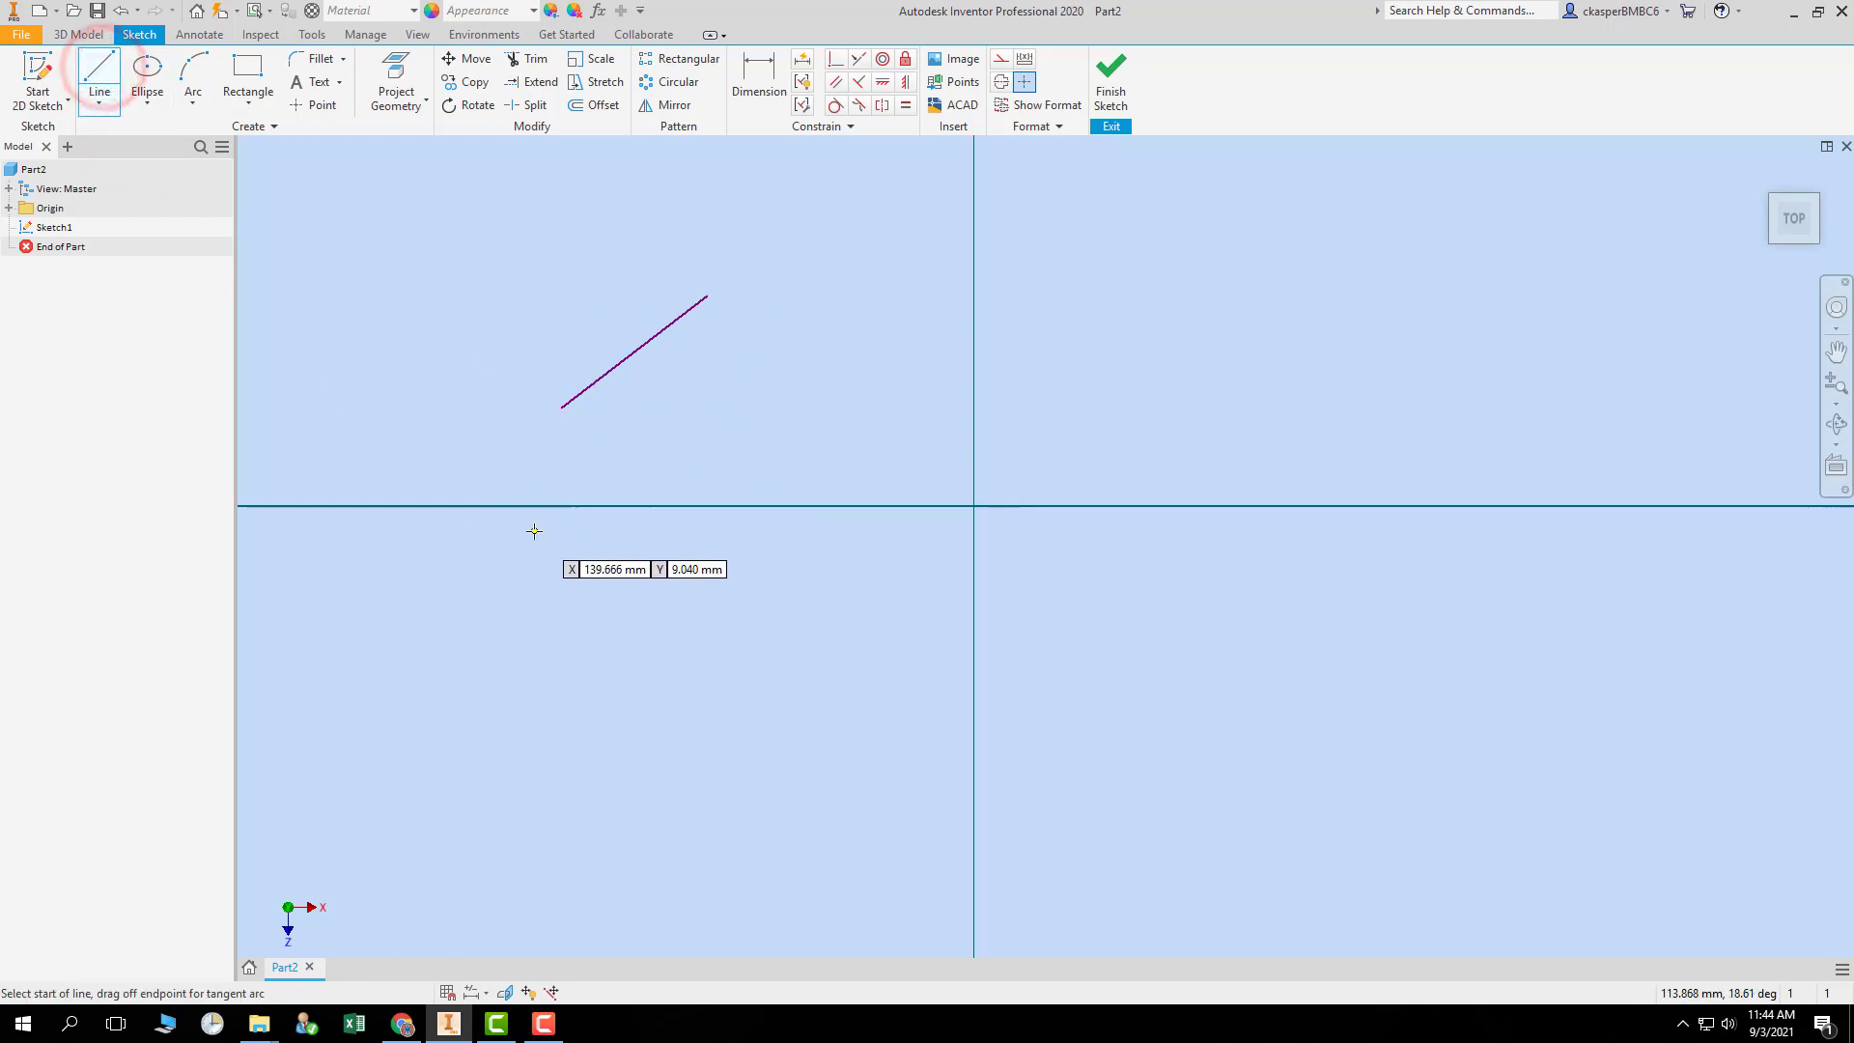
{"action": "left_click", "coordinate": [560, 552]}
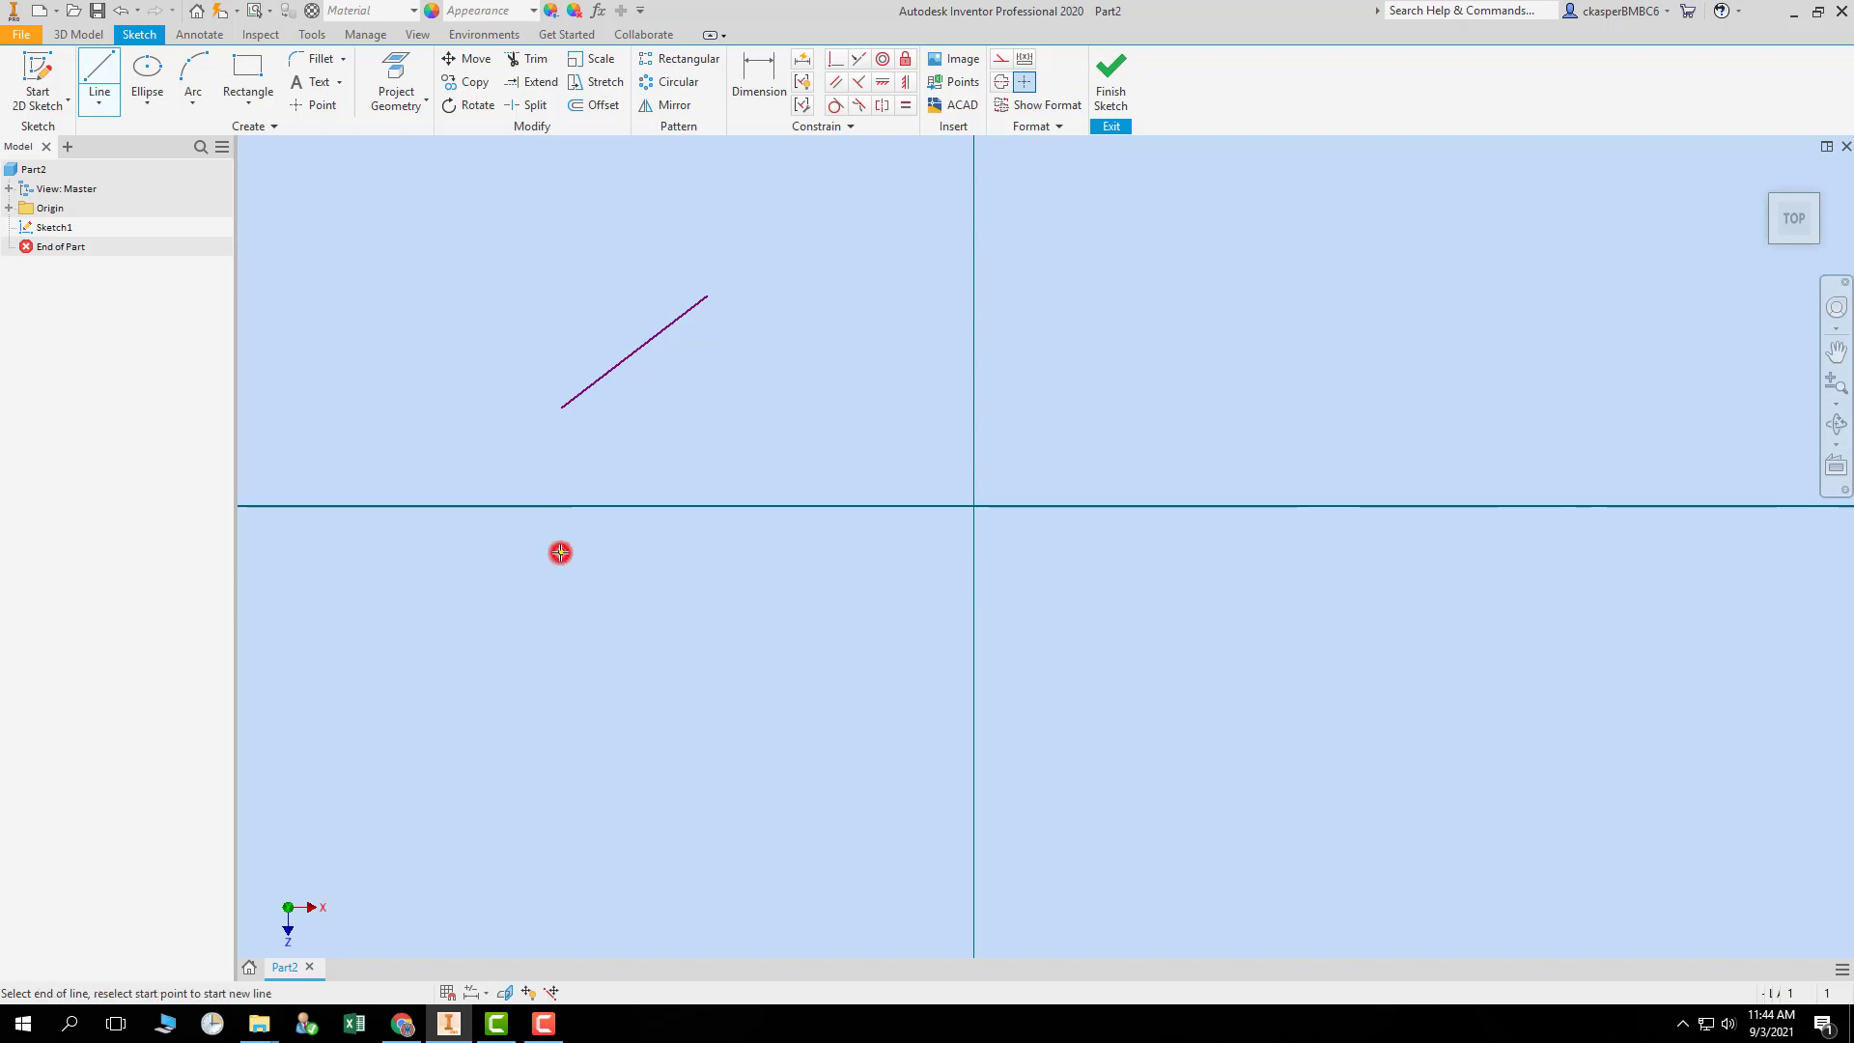
{"action": "left_click", "coordinate": [717, 704]}
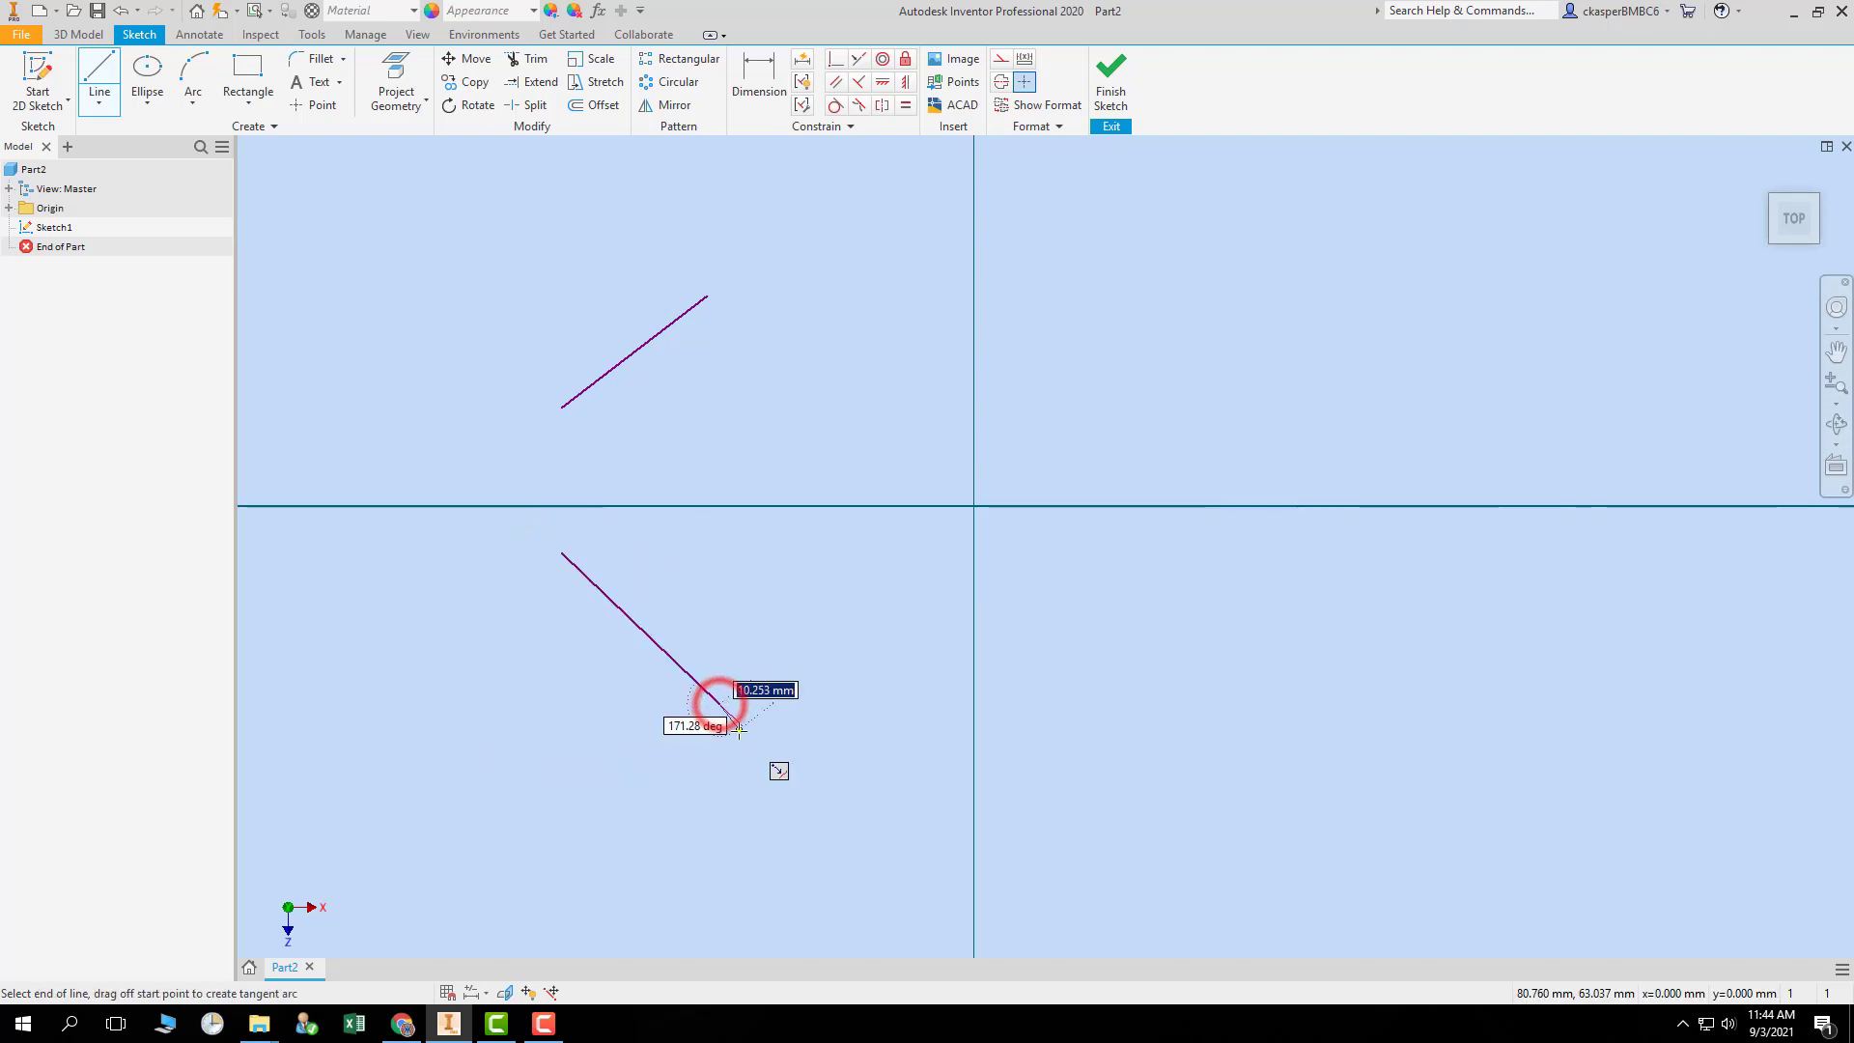
{"action": "key", "text": "Escape"}
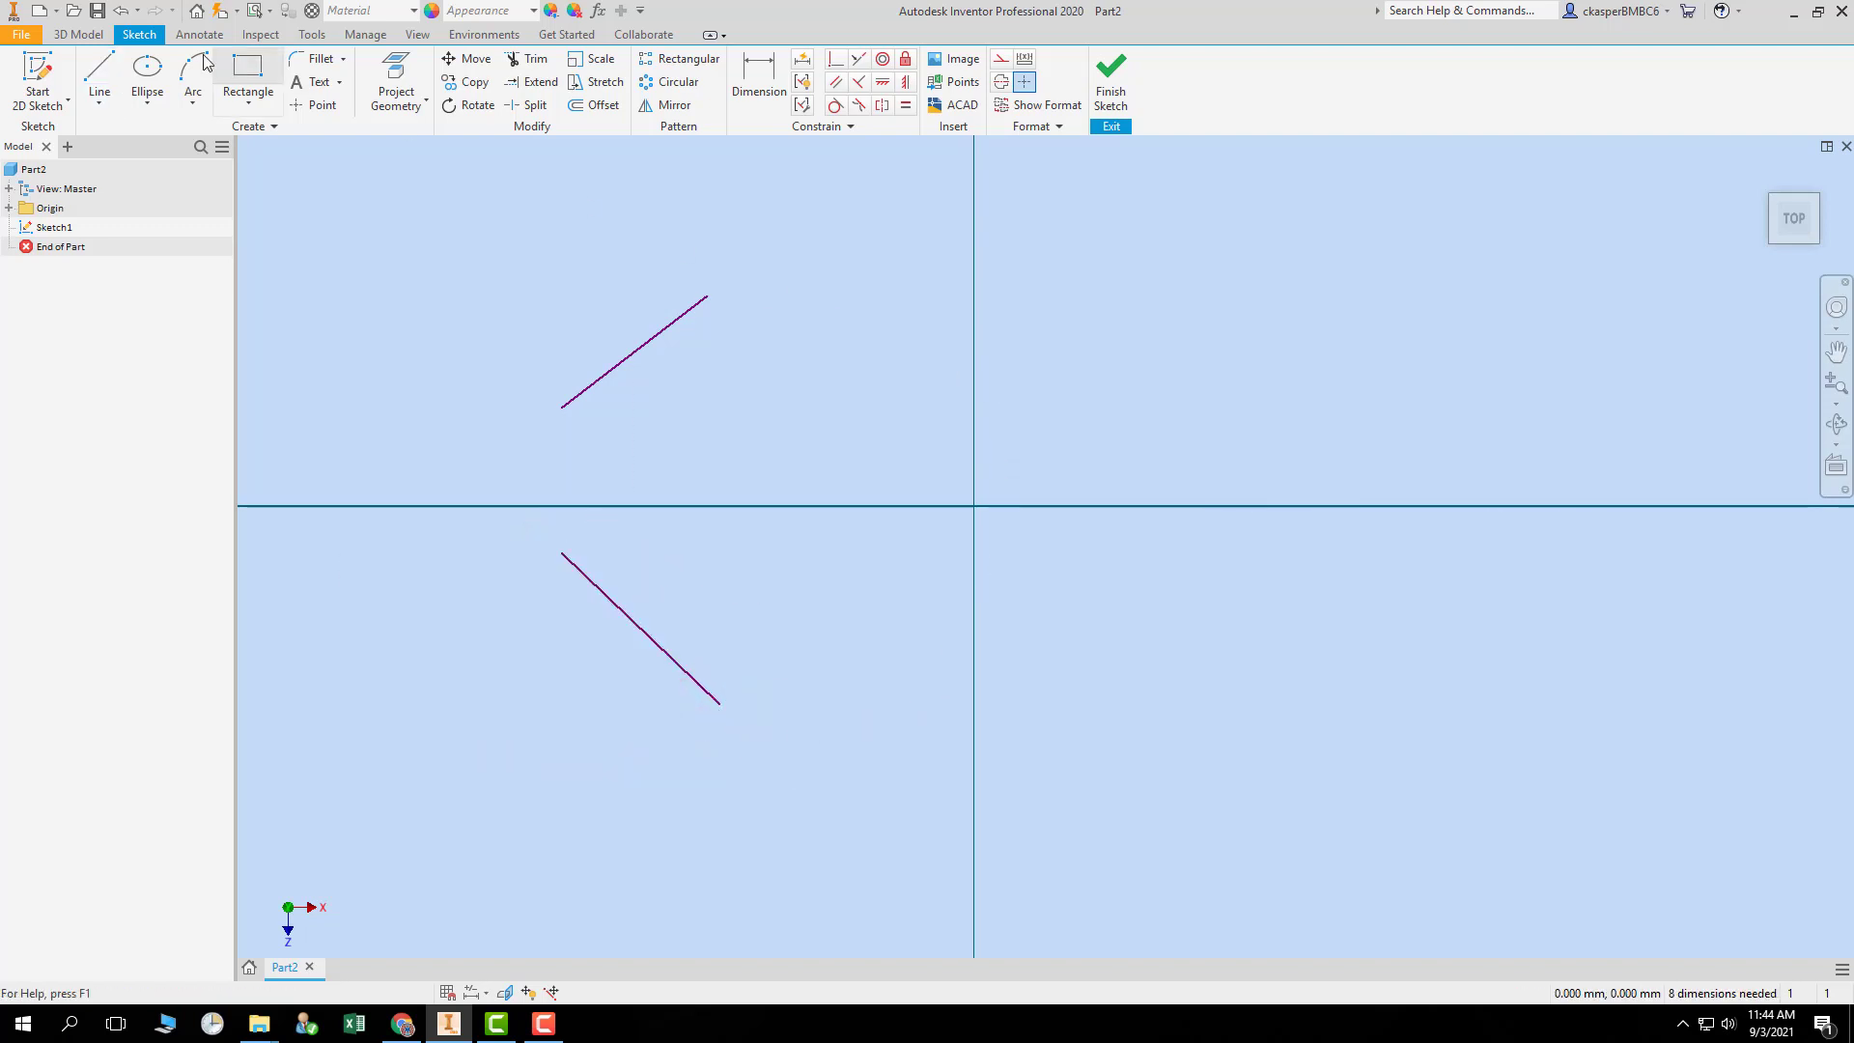
{"action": "left_click", "coordinate": [99, 70]}
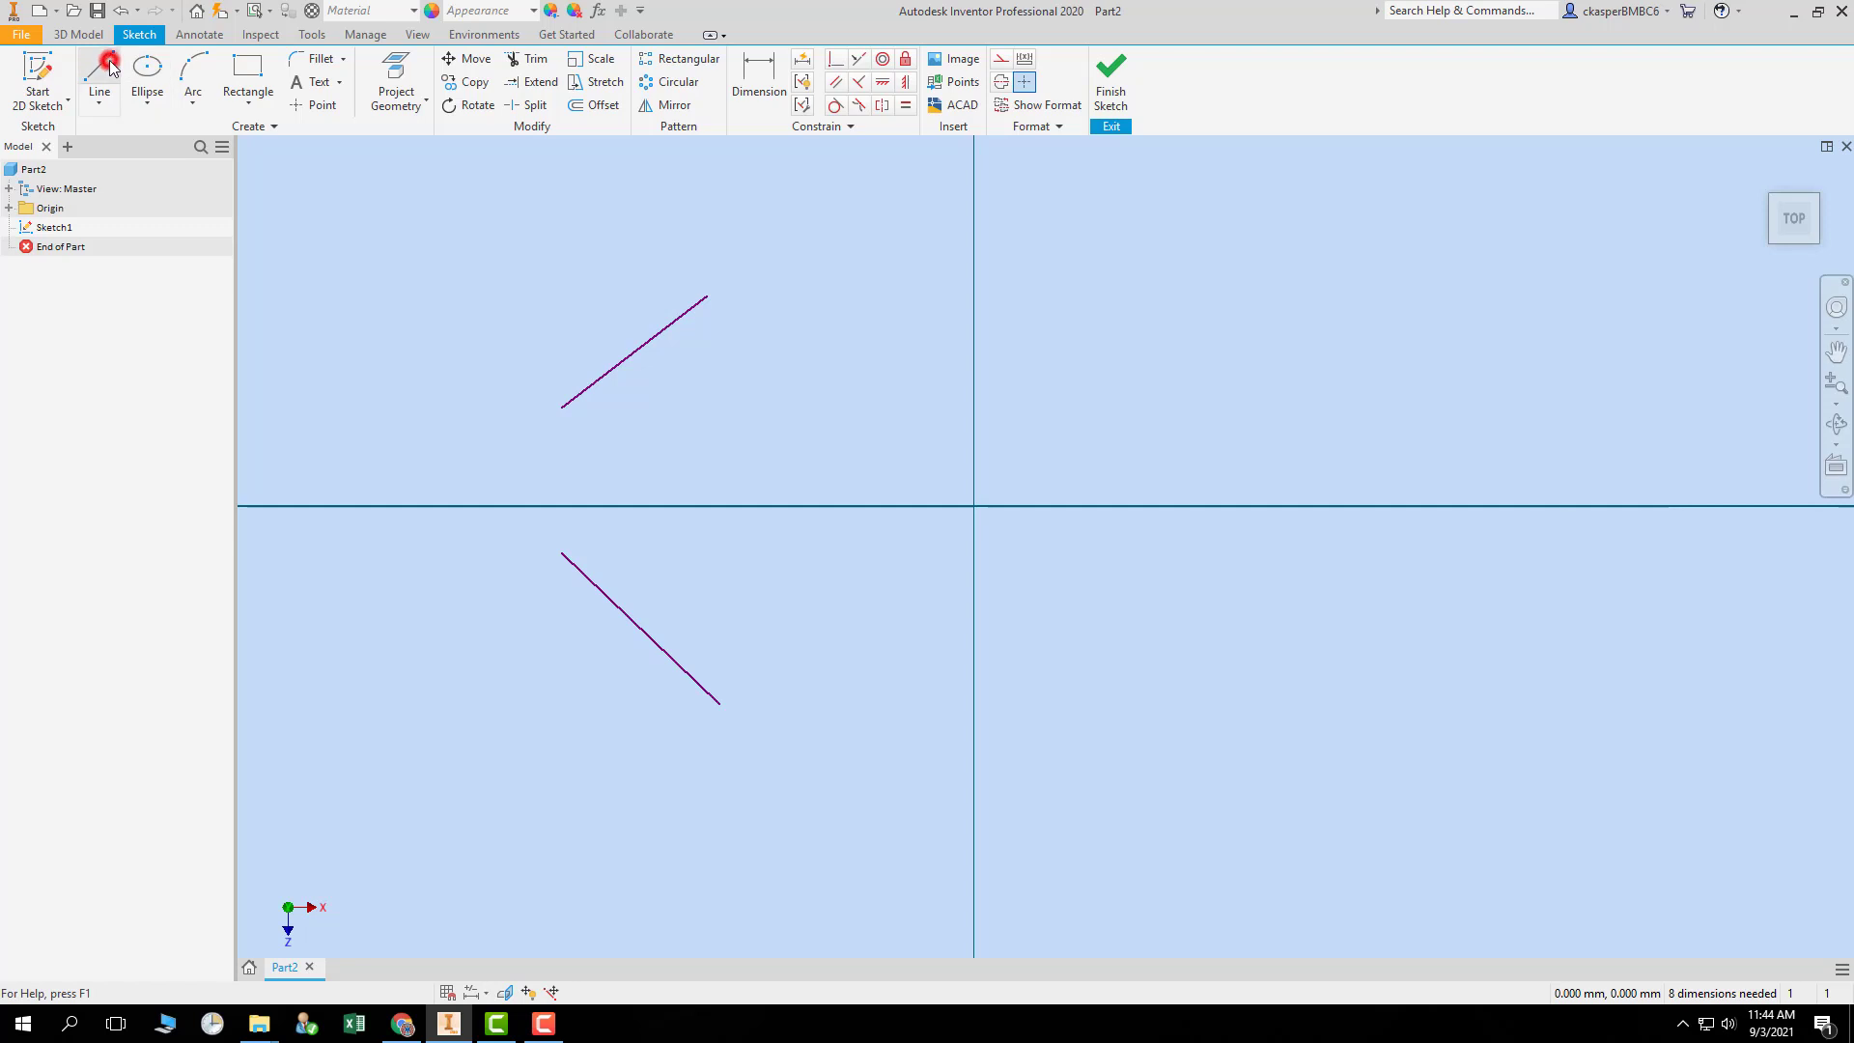
{"action": "left_click", "coordinate": [963, 295]}
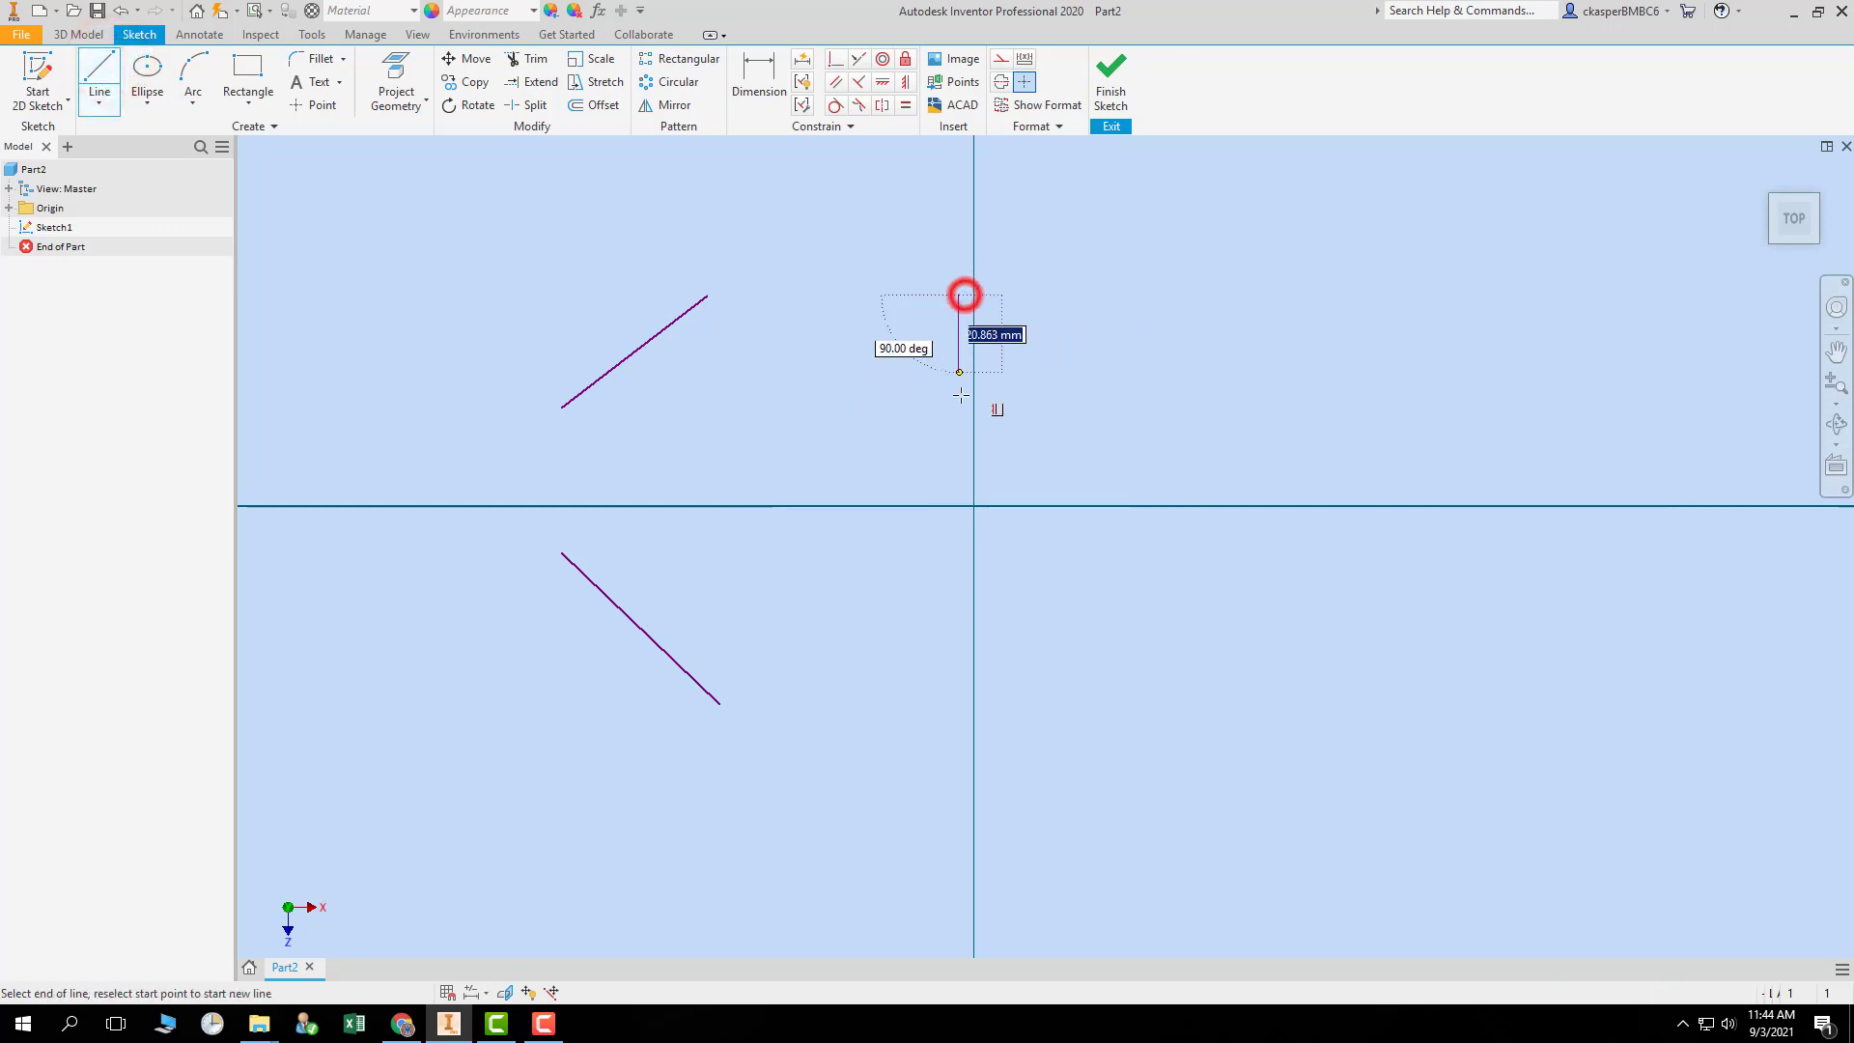
{"action": "left_click", "coordinate": [943, 565]}
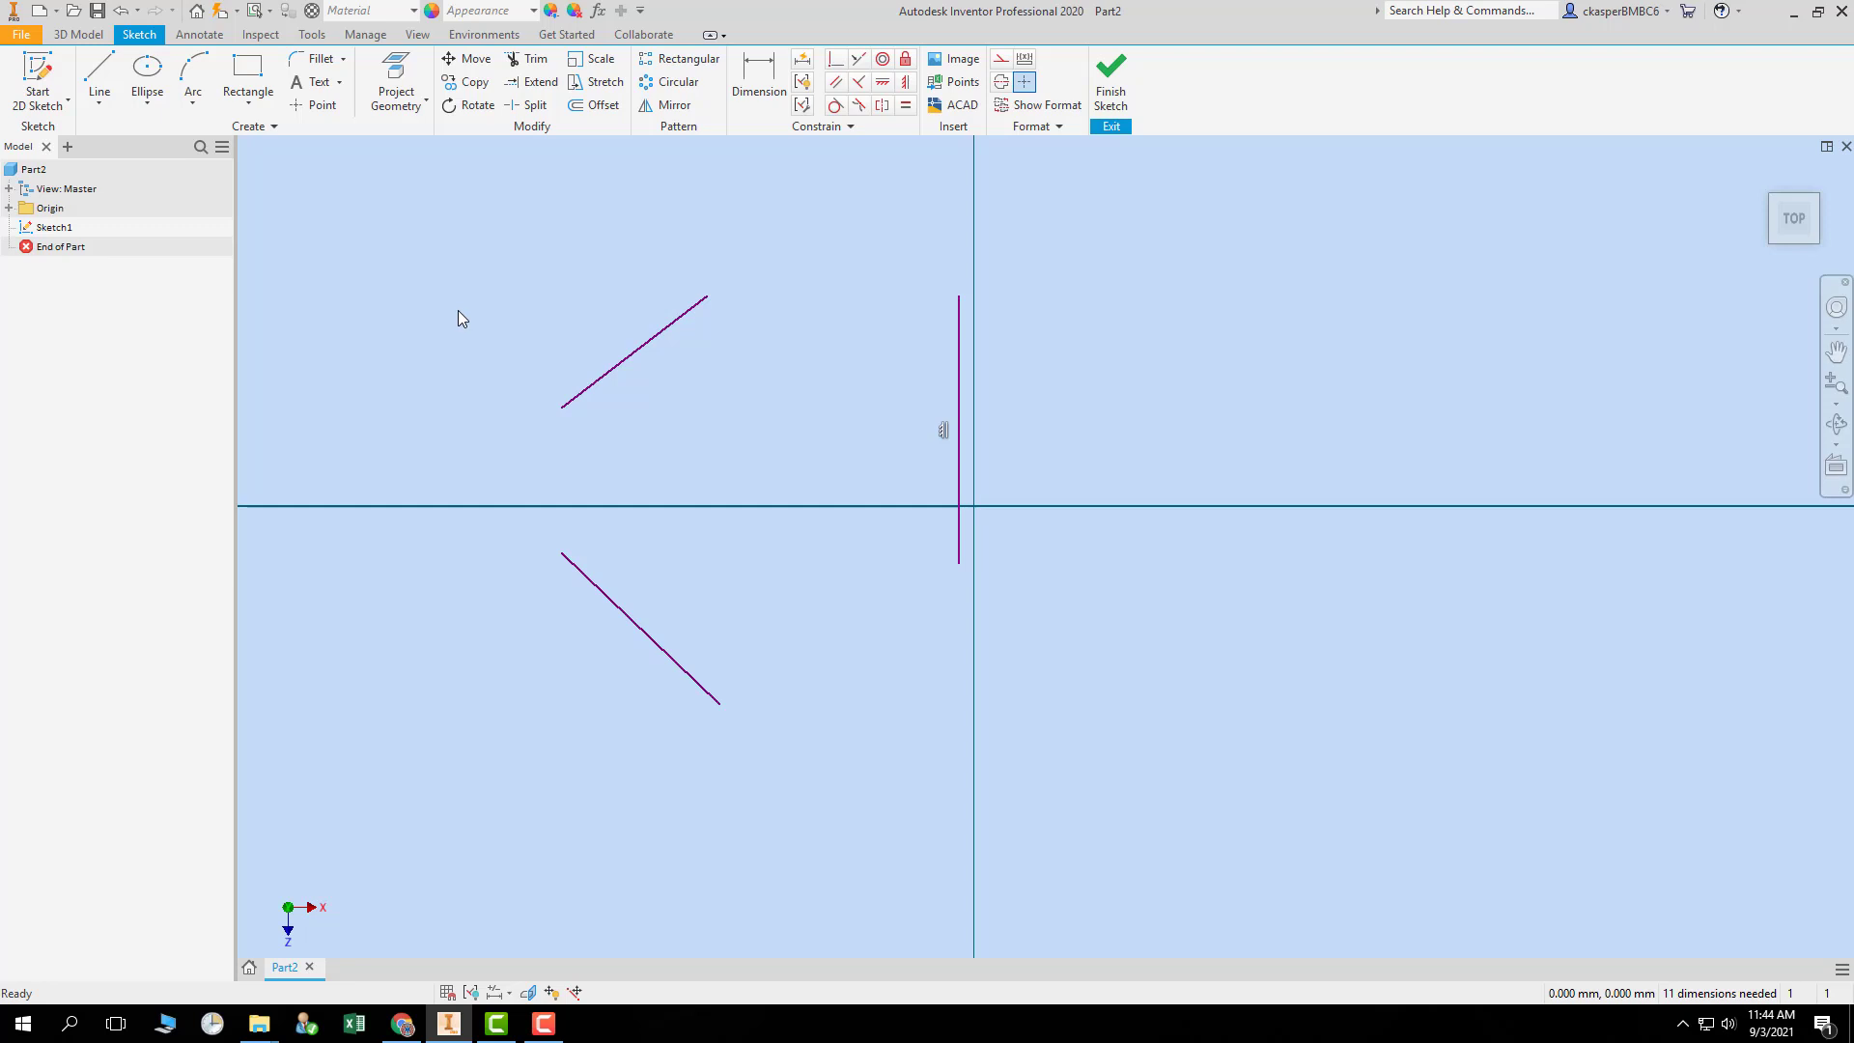
- Create a tangent circle touching the upper slanted line, the lower slanted line and the vertical line, and leave the command
{"action": "left_click", "coordinate": [147, 100]}
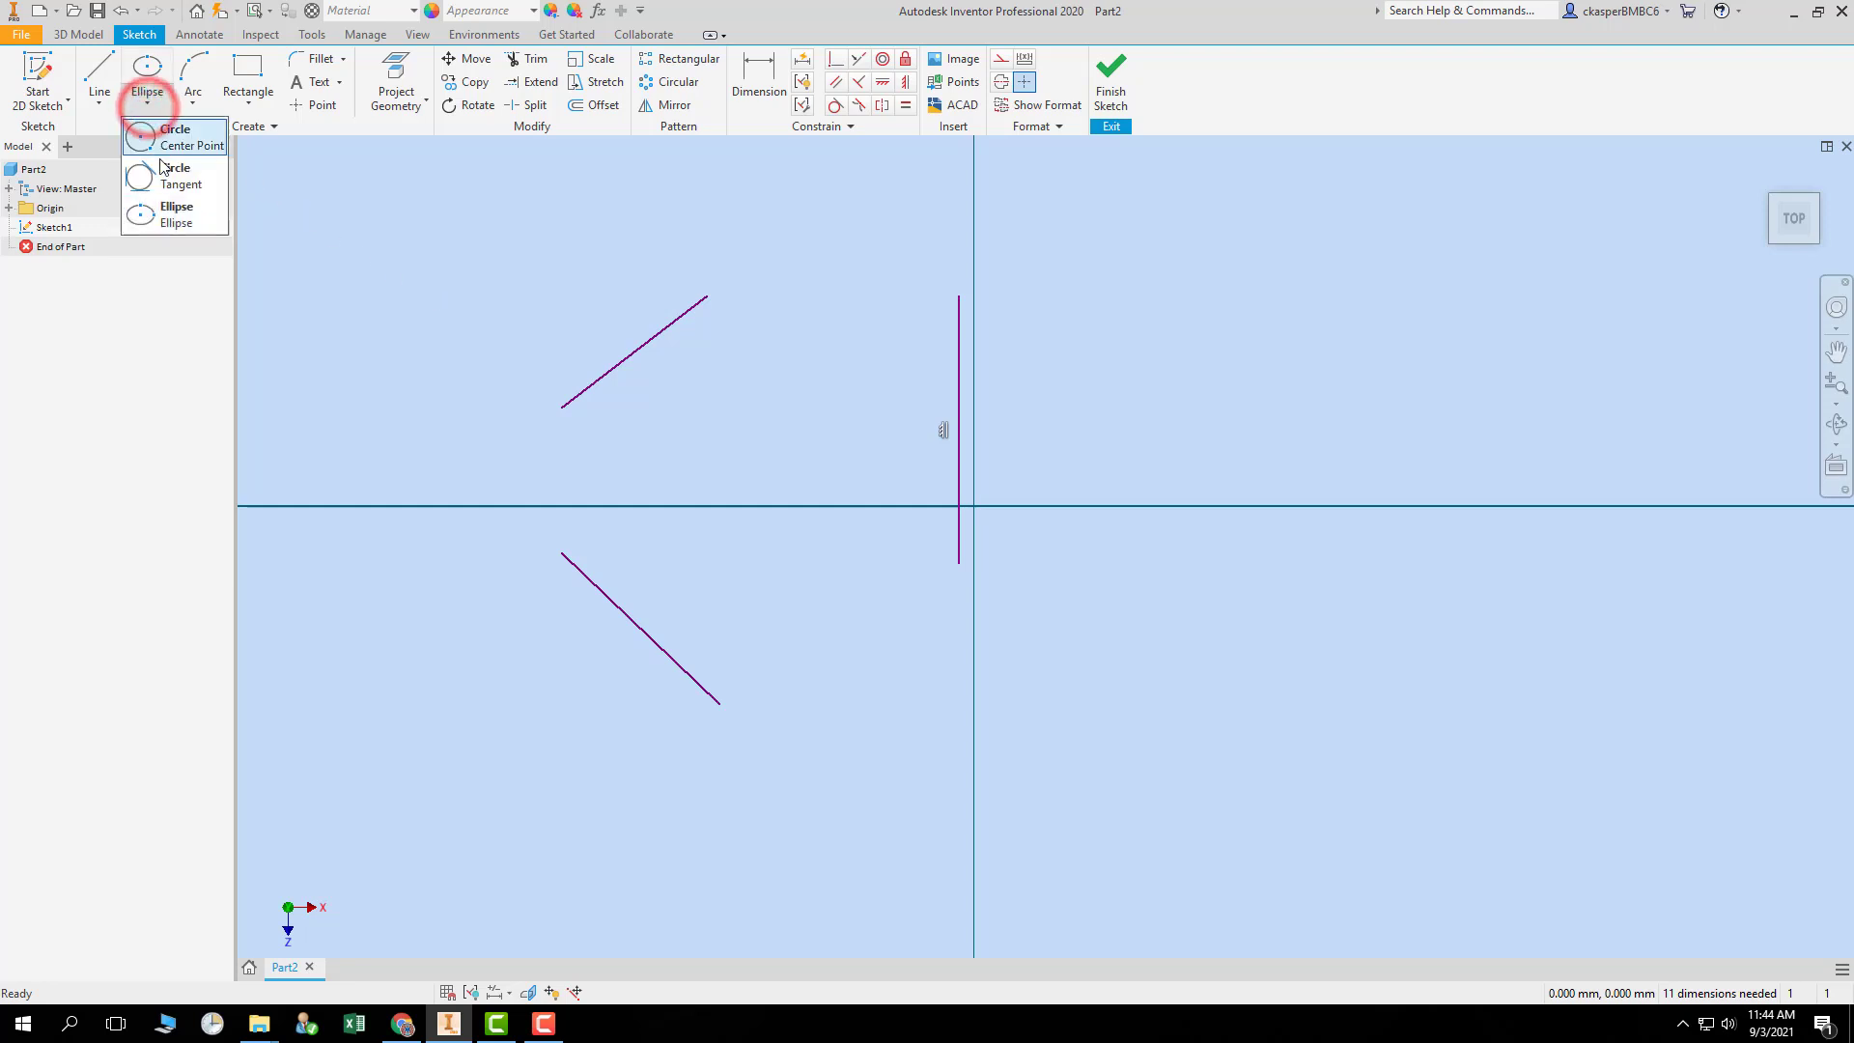
{"action": "left_click", "coordinate": [177, 170]}
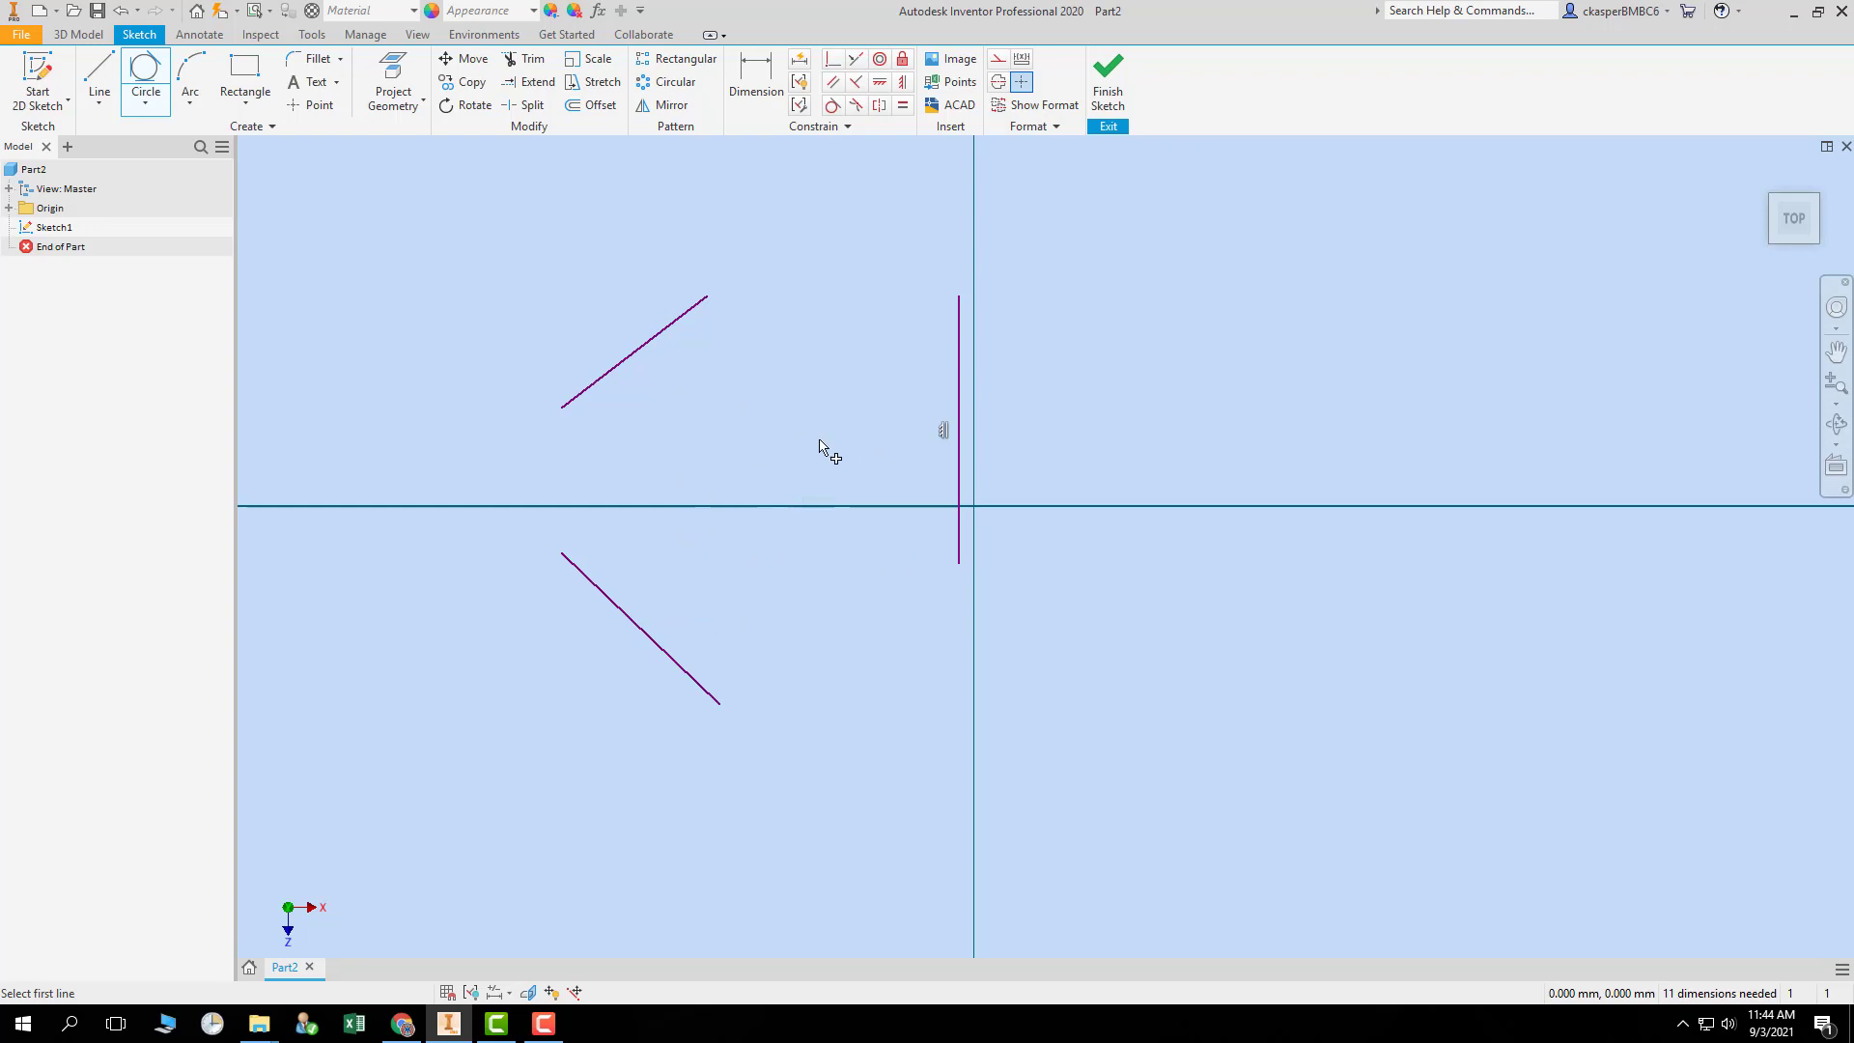
{"action": "left_click", "coordinate": [656, 340]}
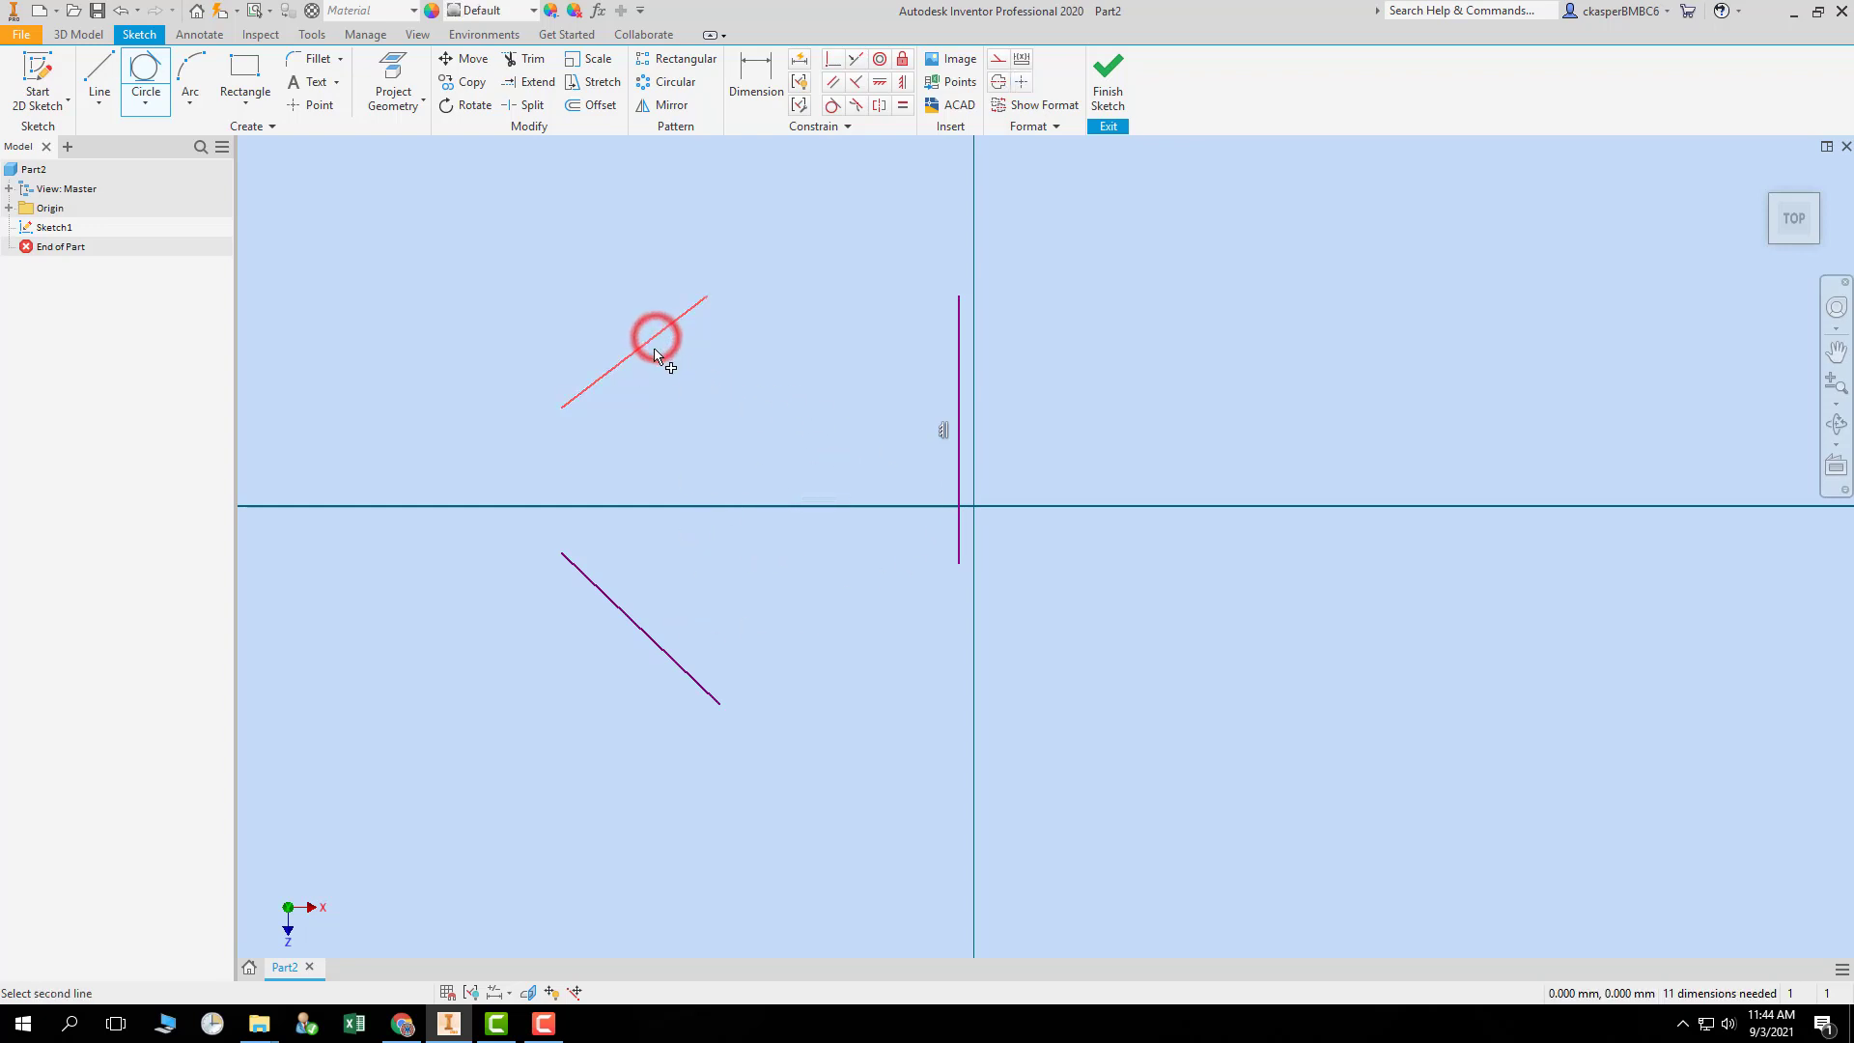
{"action": "left_click", "coordinate": [654, 641]}
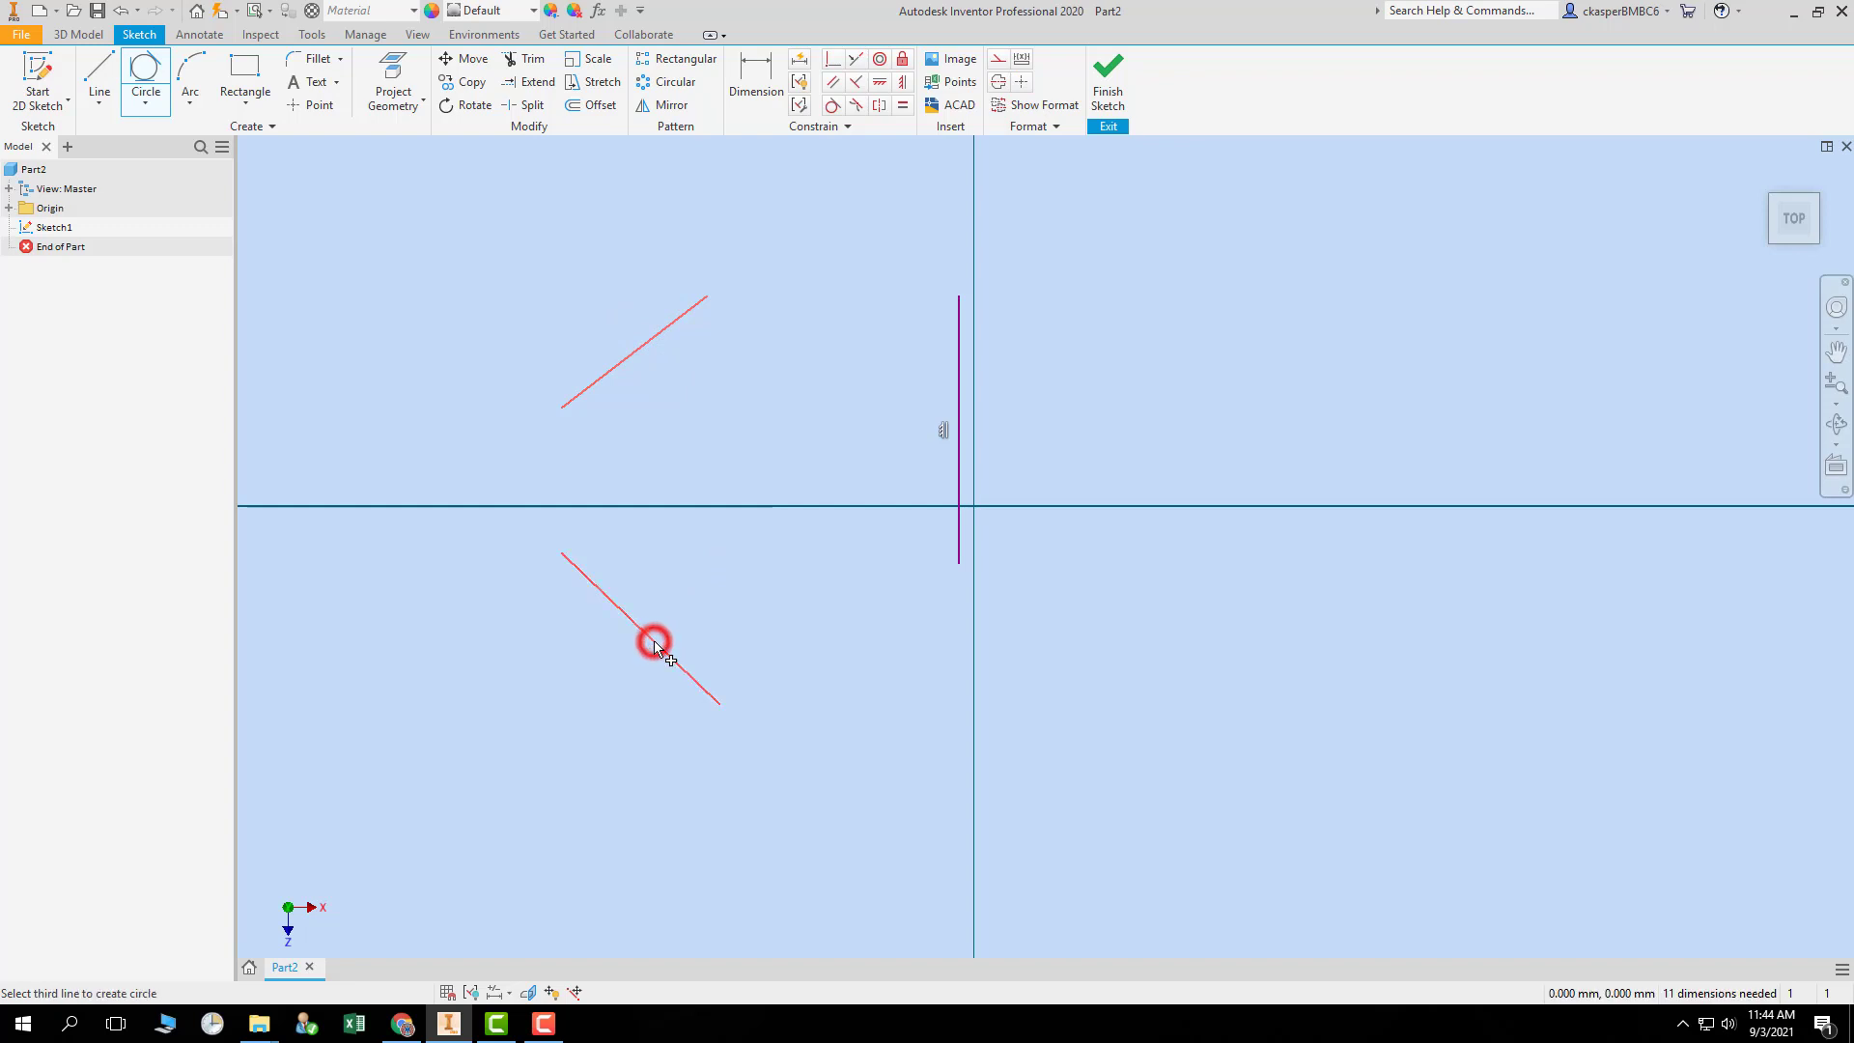
{"action": "left_click", "coordinate": [959, 362]}
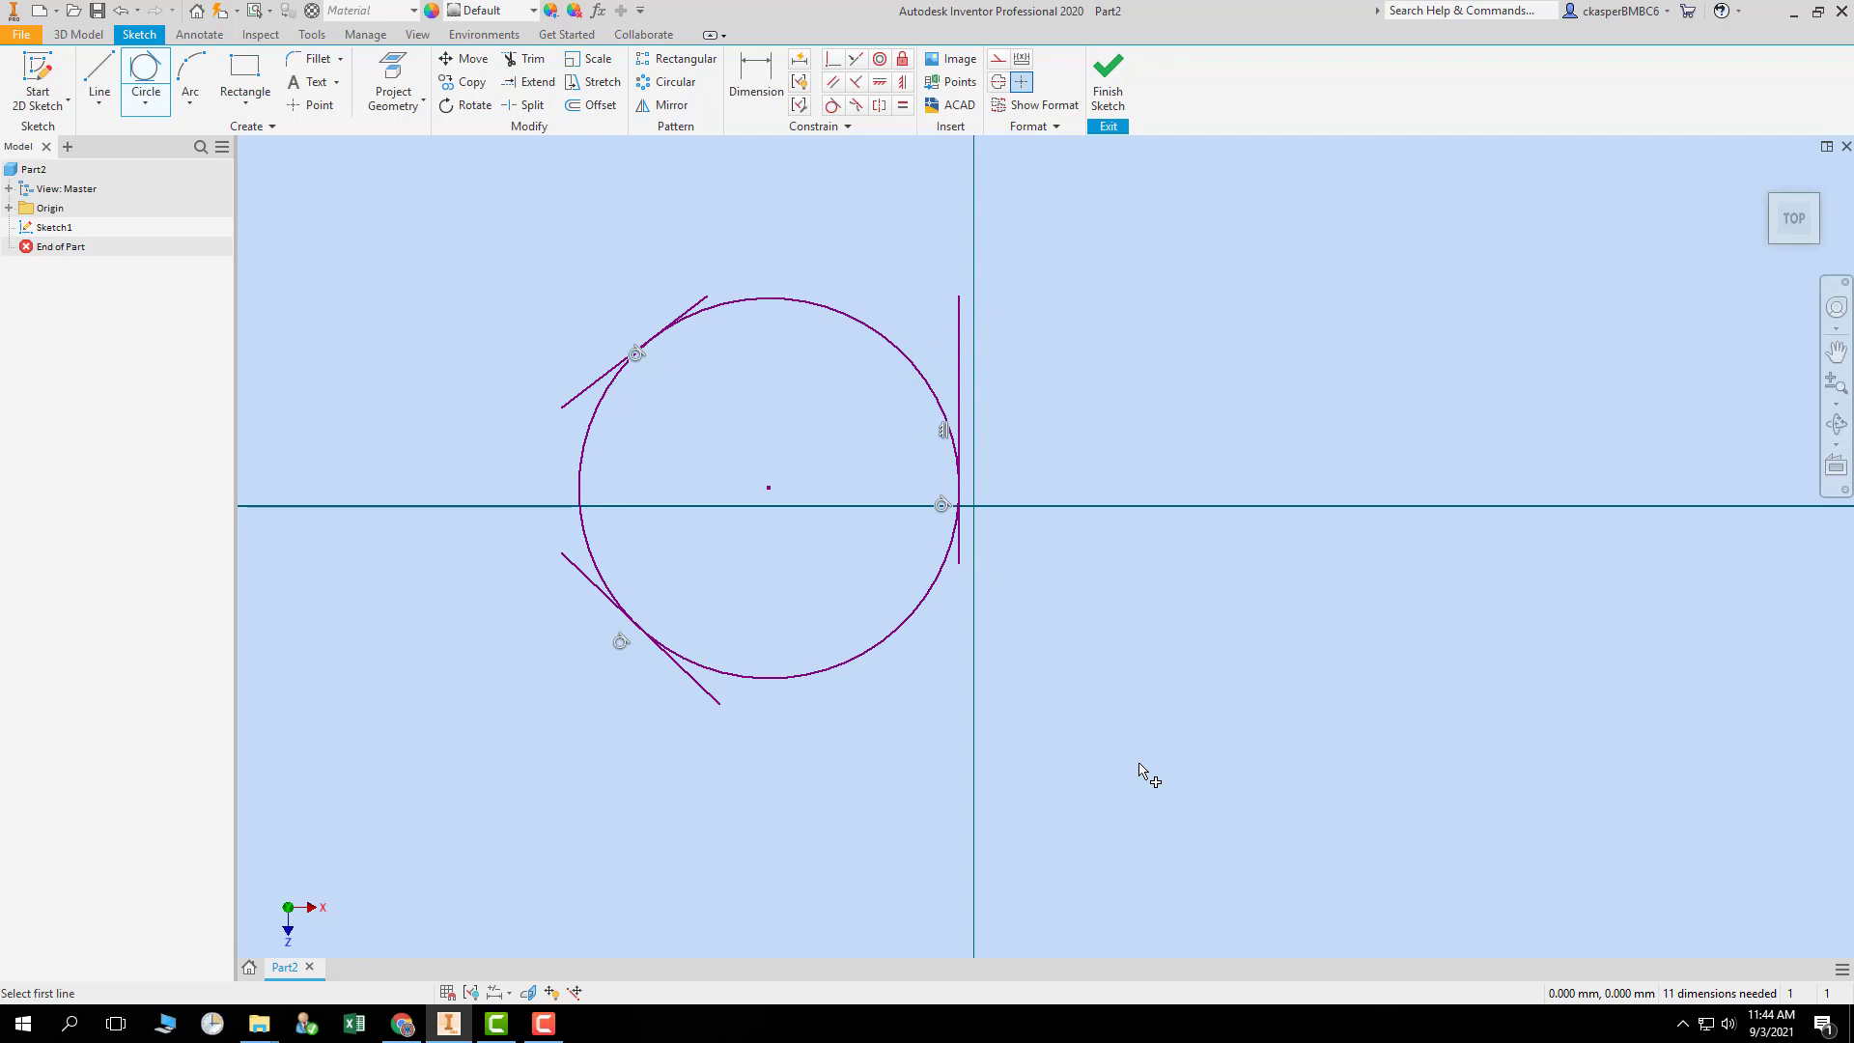
{"action": "key", "text": "Escape"}
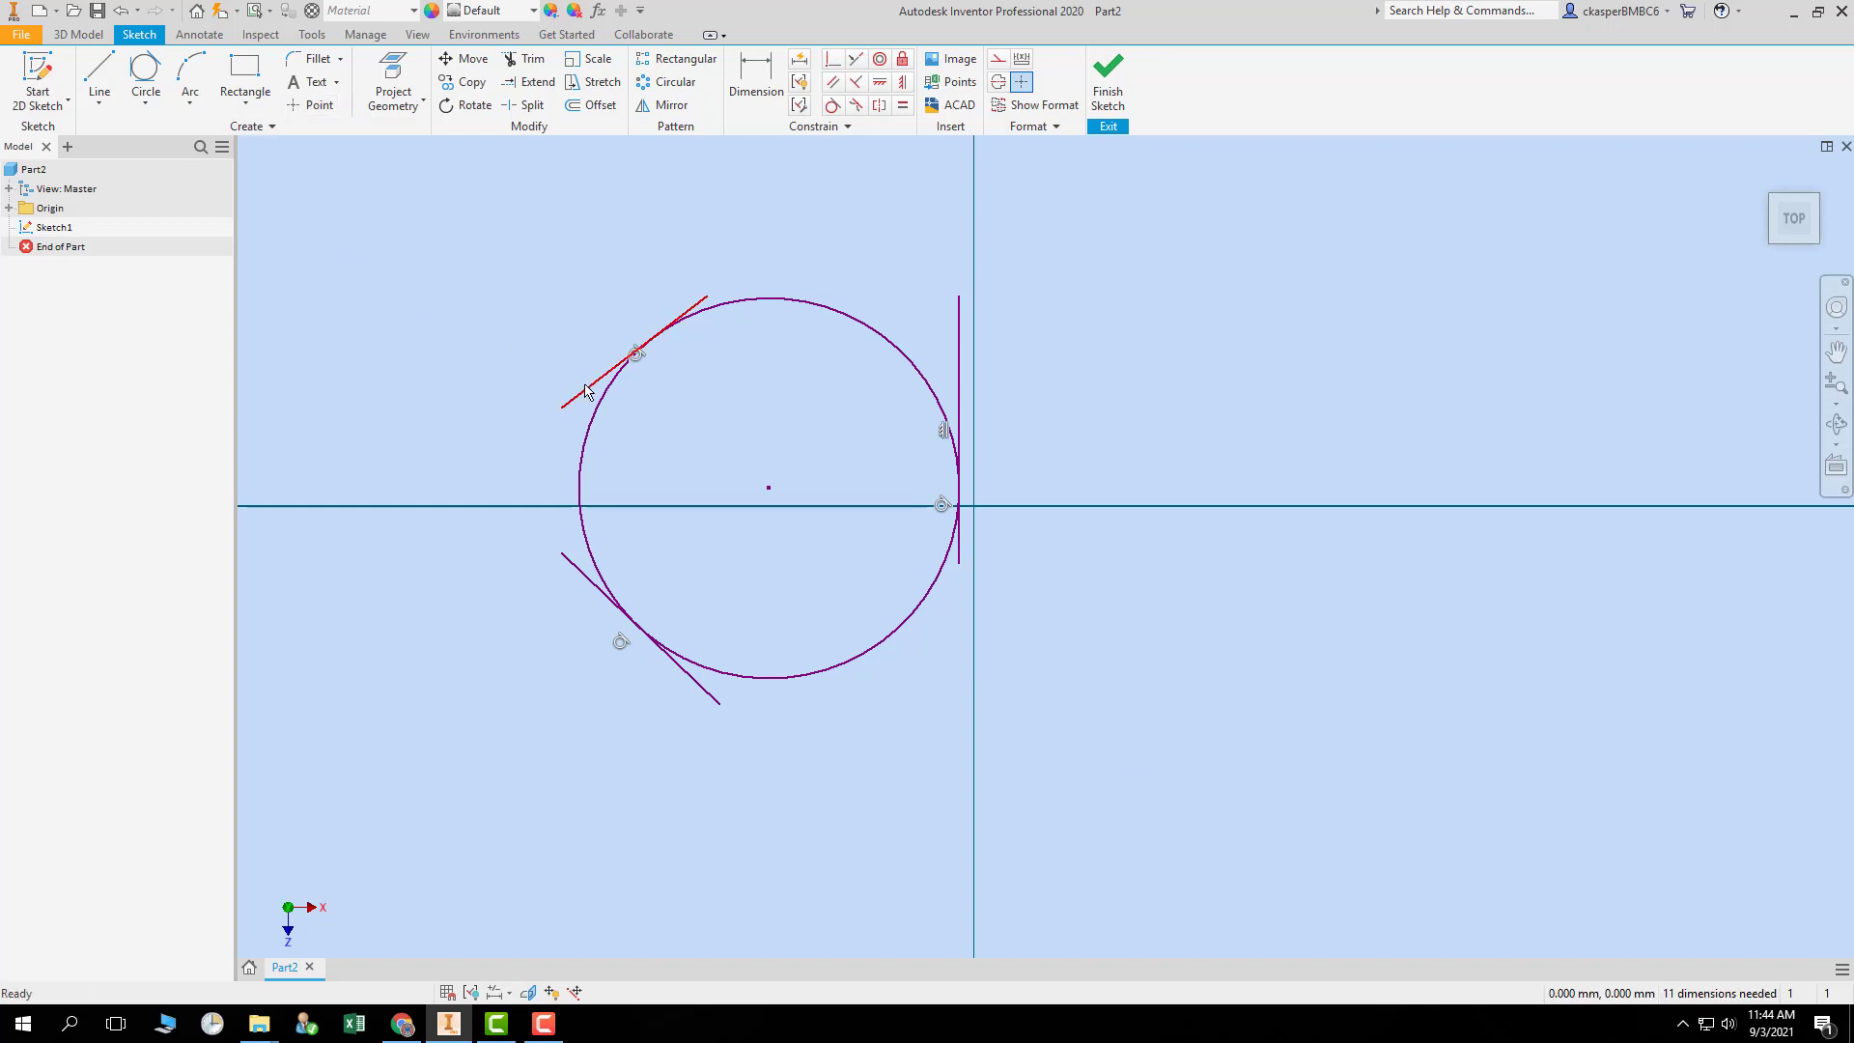
- Test the tangency by moving the upper slanted line out left, the lower one down right and the vertical line upward
{"action": "left_click_drag", "start_coordinate": [588, 387], "coordinate": [715, 632]}
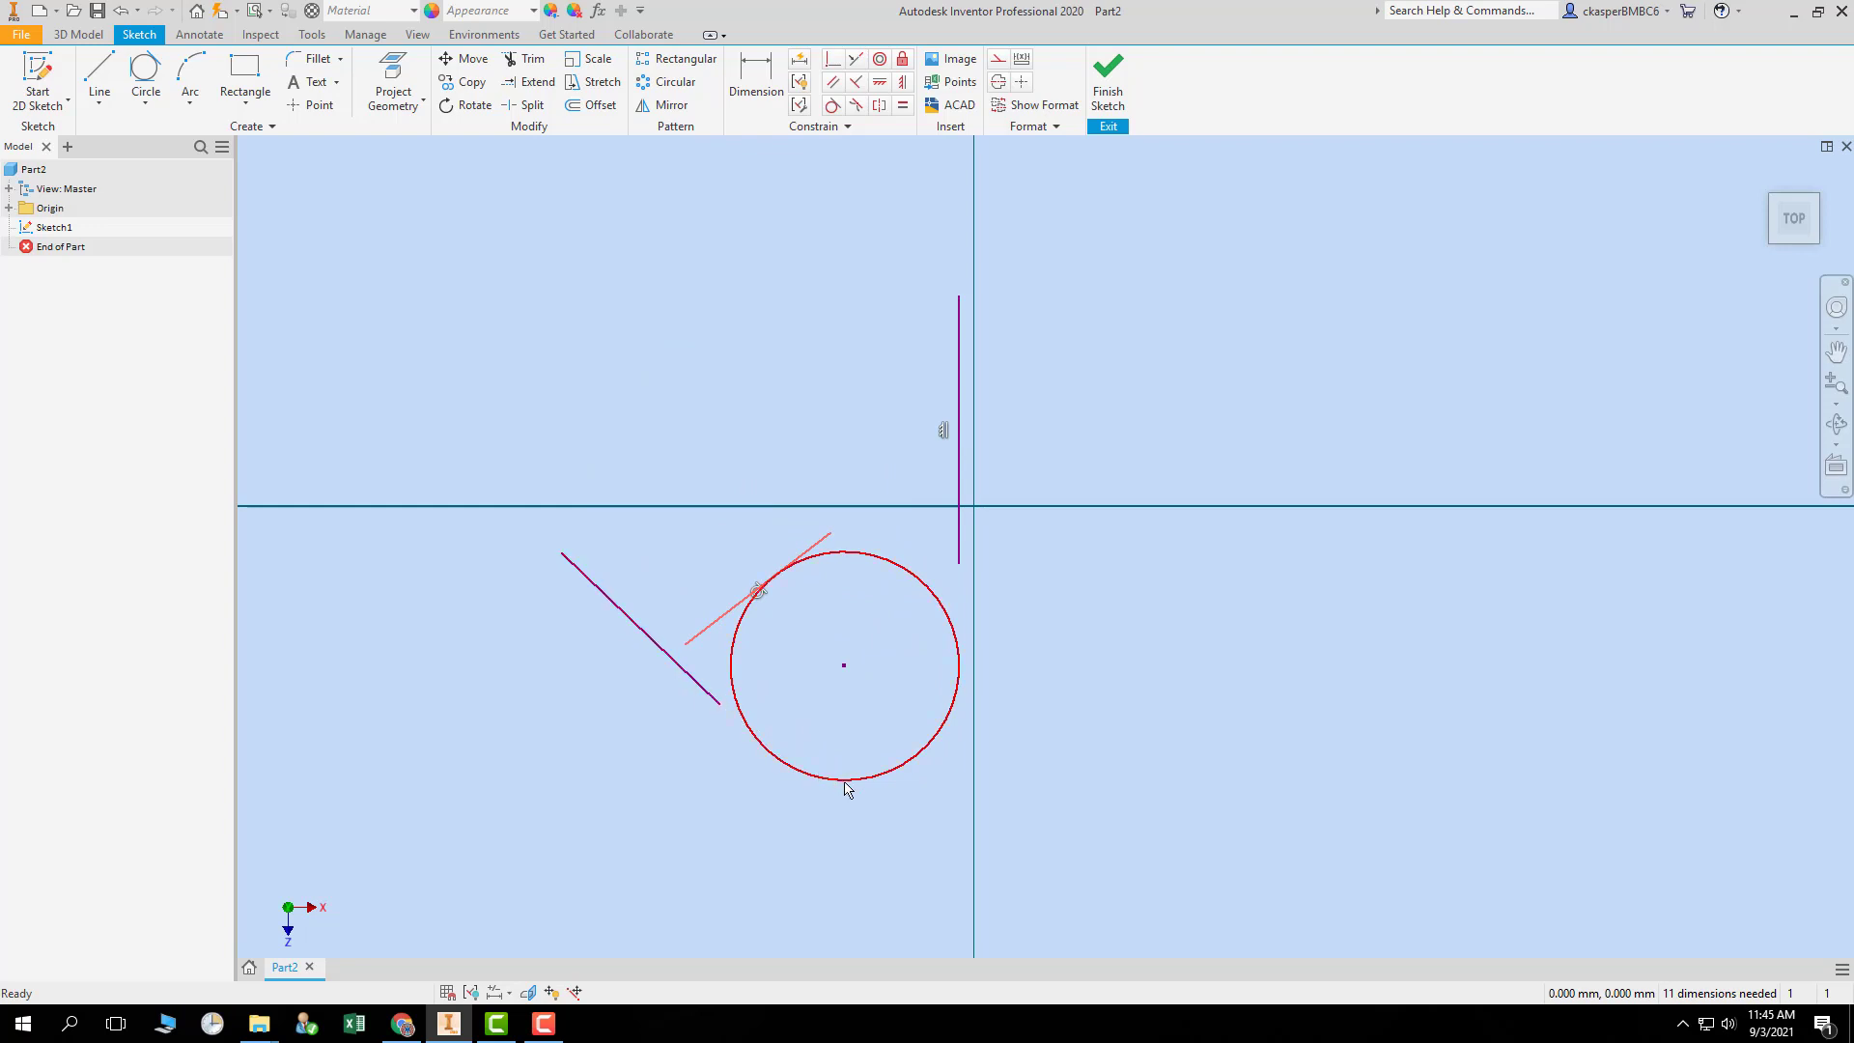
{"action": "mouse_move", "coordinate": [728, 610]}
{"action": "left_mouse_down"}
{"action": "mouse_move", "coordinate": [389, 183]}
{"action": "mouse_move", "coordinate": [517, 480]}
{"action": "mouse_move", "coordinate": [435, 310]}
{"action": "mouse_move", "coordinate": [456, 371]}
{"action": "mouse_move", "coordinate": [590, 358]}
{"action": "mouse_move", "coordinate": [634, 331]}
{"action": "mouse_move", "coordinate": [343, 549]}
{"action": "mouse_move", "coordinate": [385, 525]}
{"action": "mouse_move", "coordinate": [372, 533]}
{"action": "left_mouse_up"}
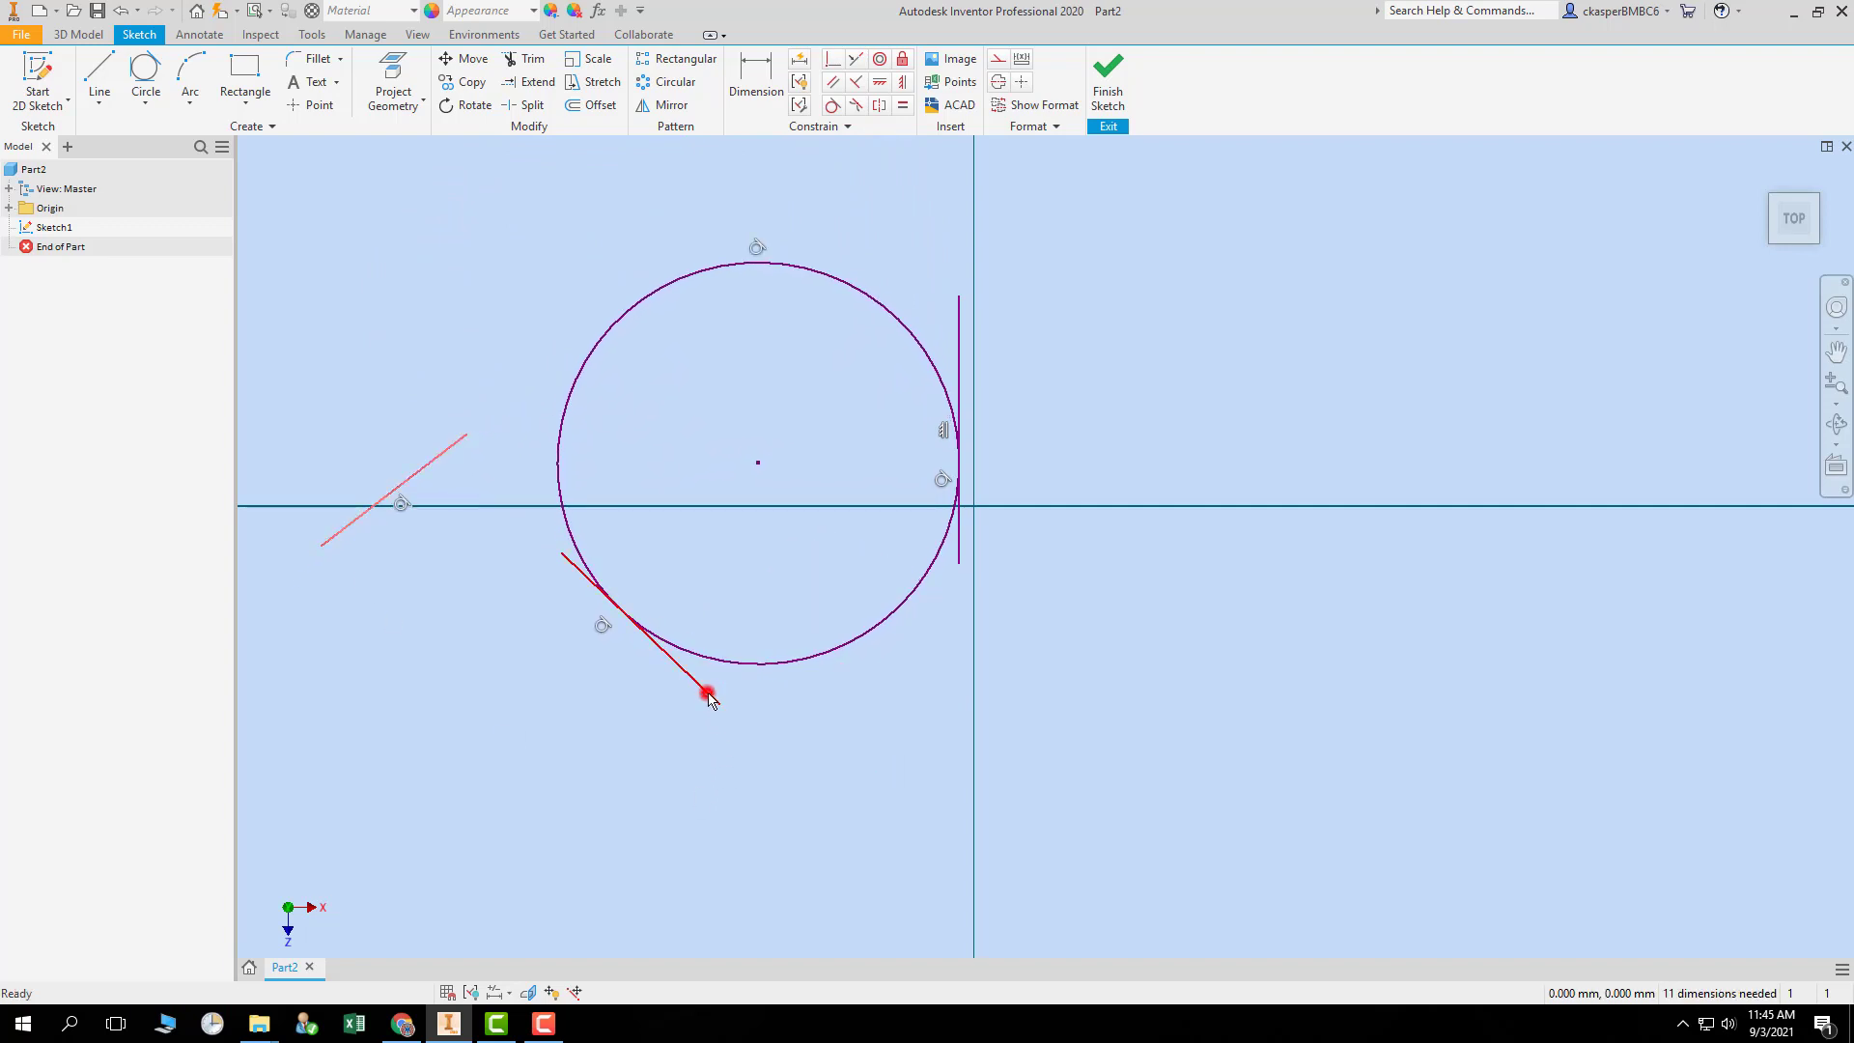
{"action": "left_click_drag", "start_coordinate": [708, 694], "coordinate": [921, 859]}
{"action": "left_click_drag", "start_coordinate": [959, 312], "coordinate": [949, 64]}
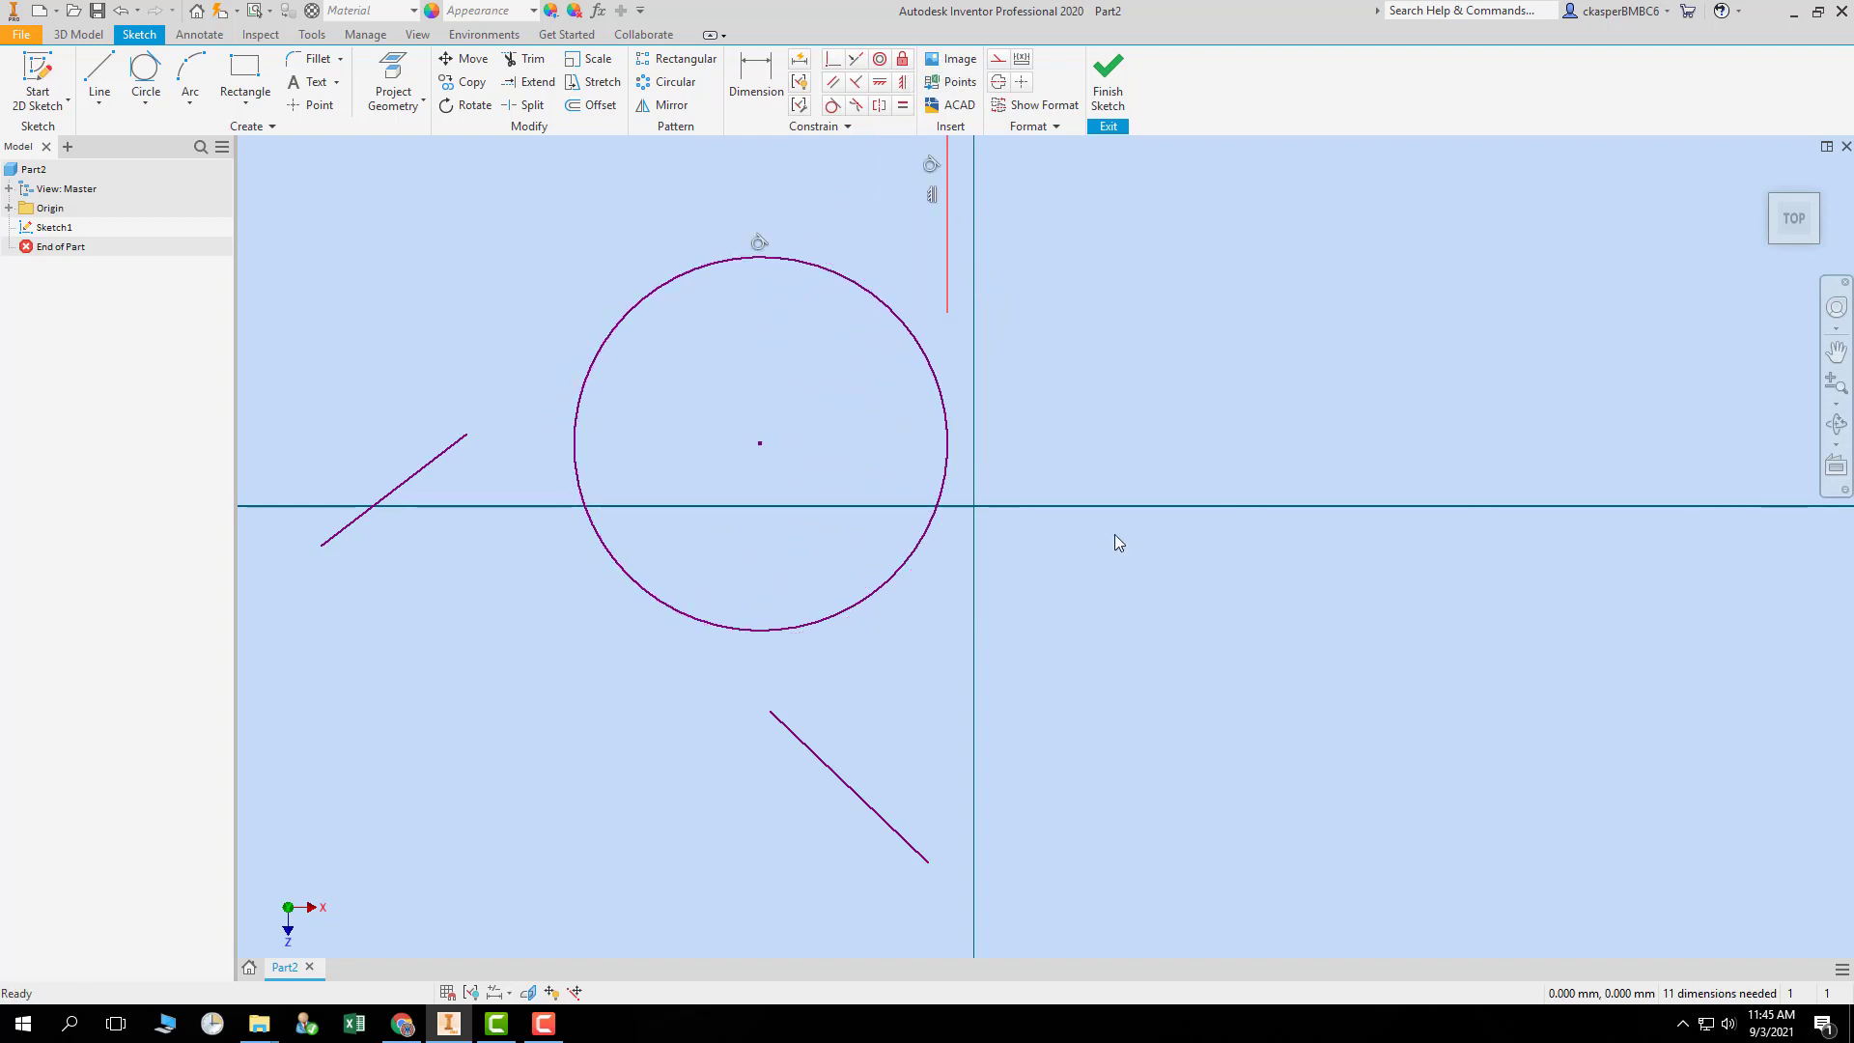
{"action": "scroll", "coordinate": [755, 773], "scroll_direction": "down", "scroll_amount": 3}
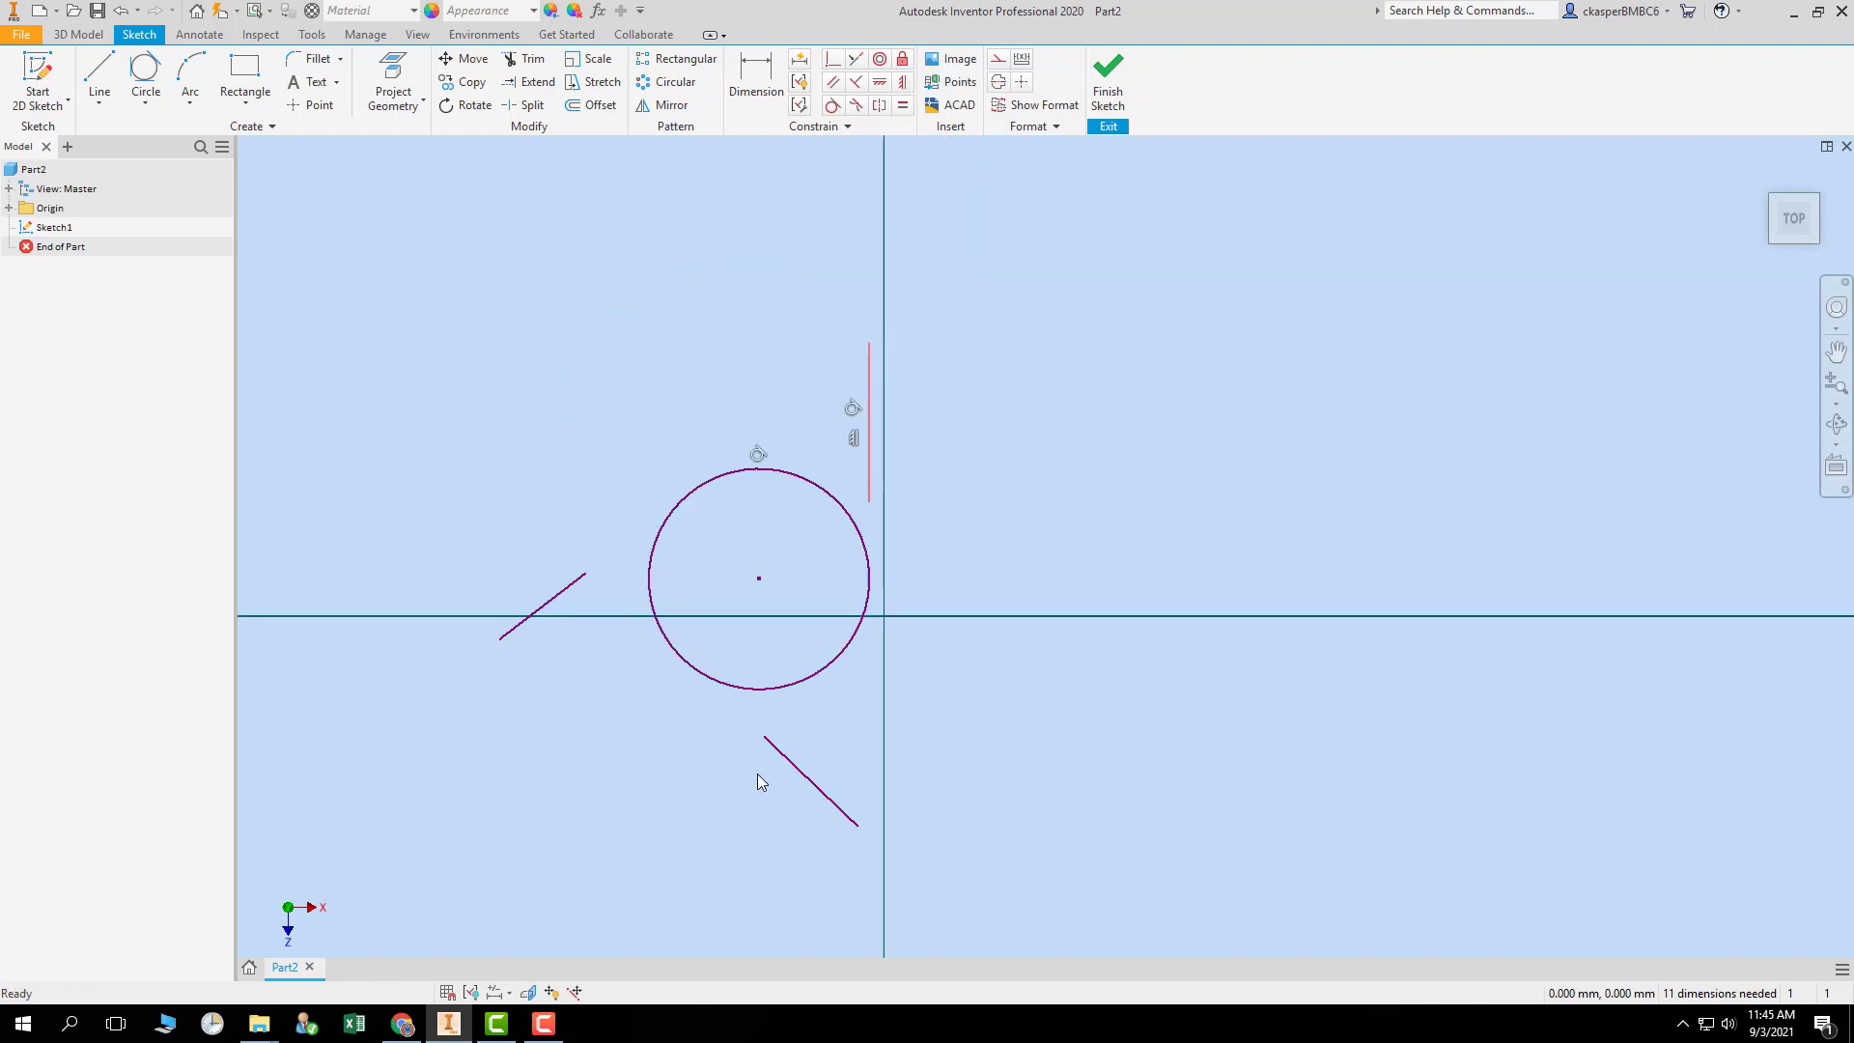
{"action": "left_click_drag", "start_coordinate": [868, 445], "coordinate": [876, 375]}
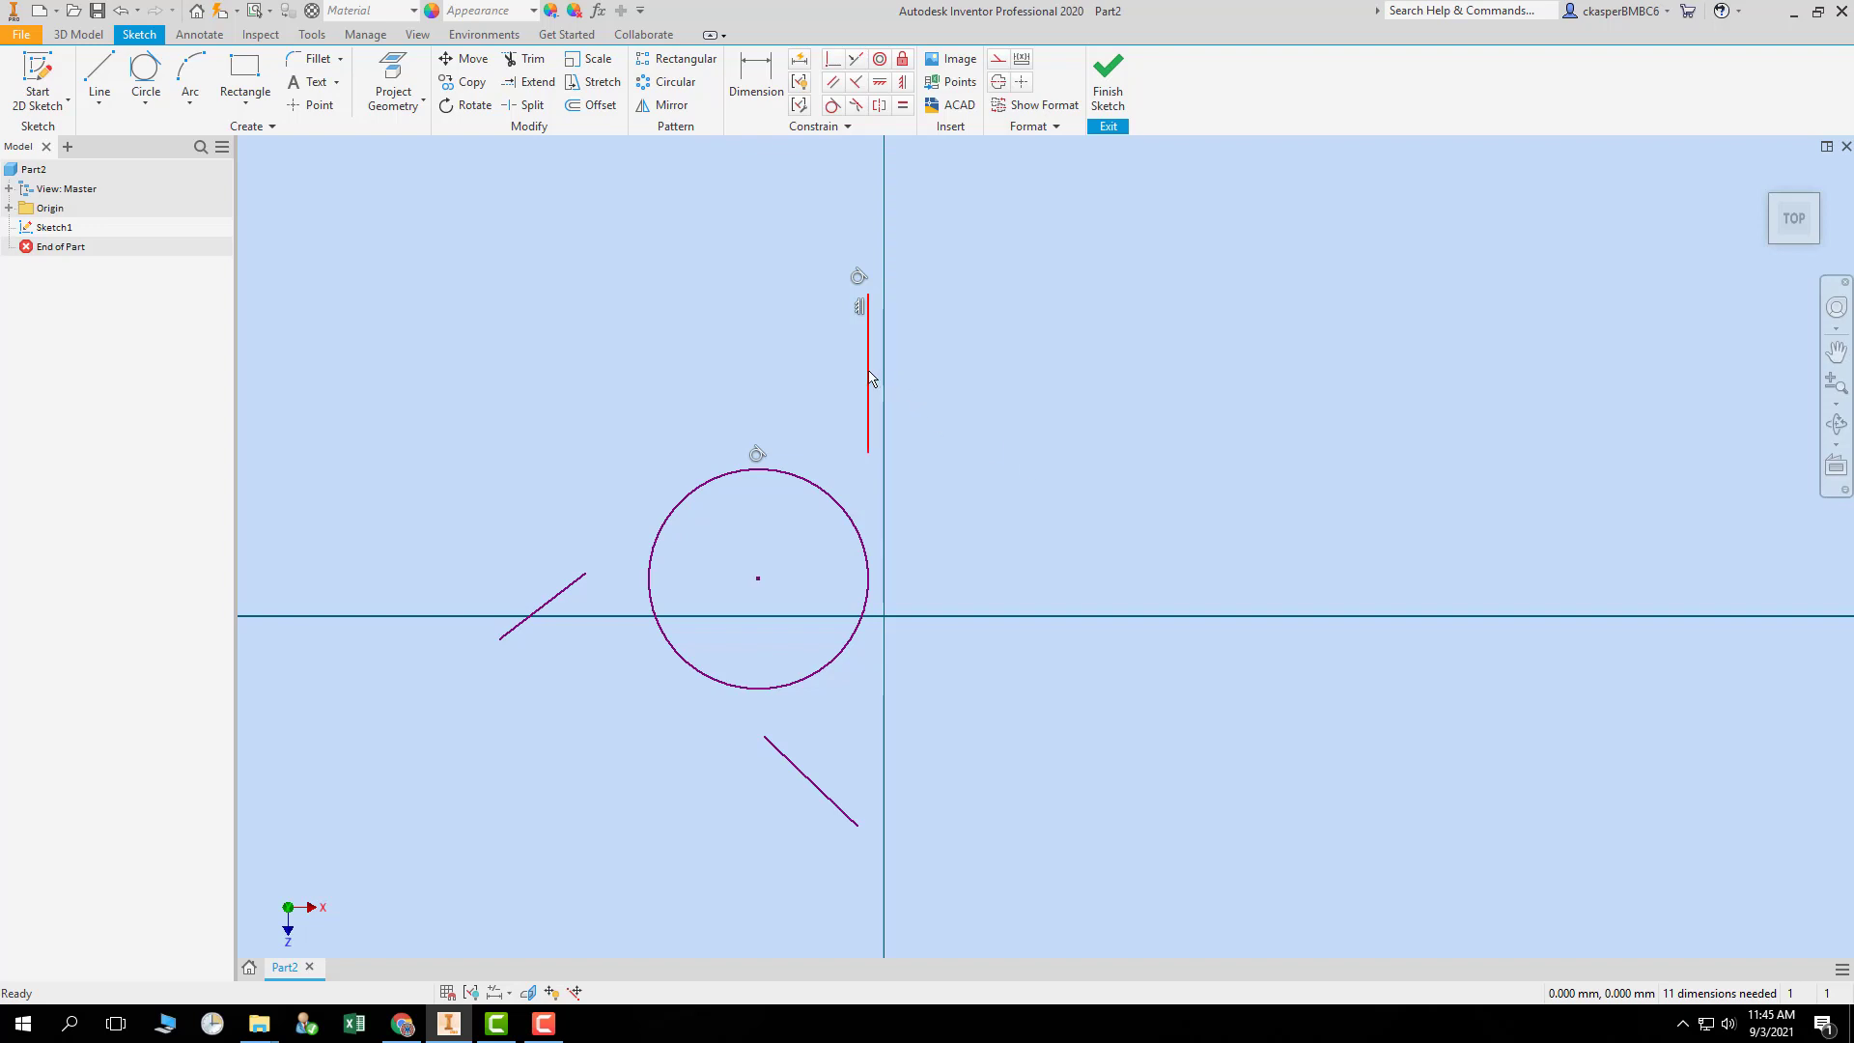
- Move the vertical line and both slanted lines back so that each touches the circle again
{"action": "left_click_drag", "start_coordinate": [868, 379], "coordinate": [874, 637]}
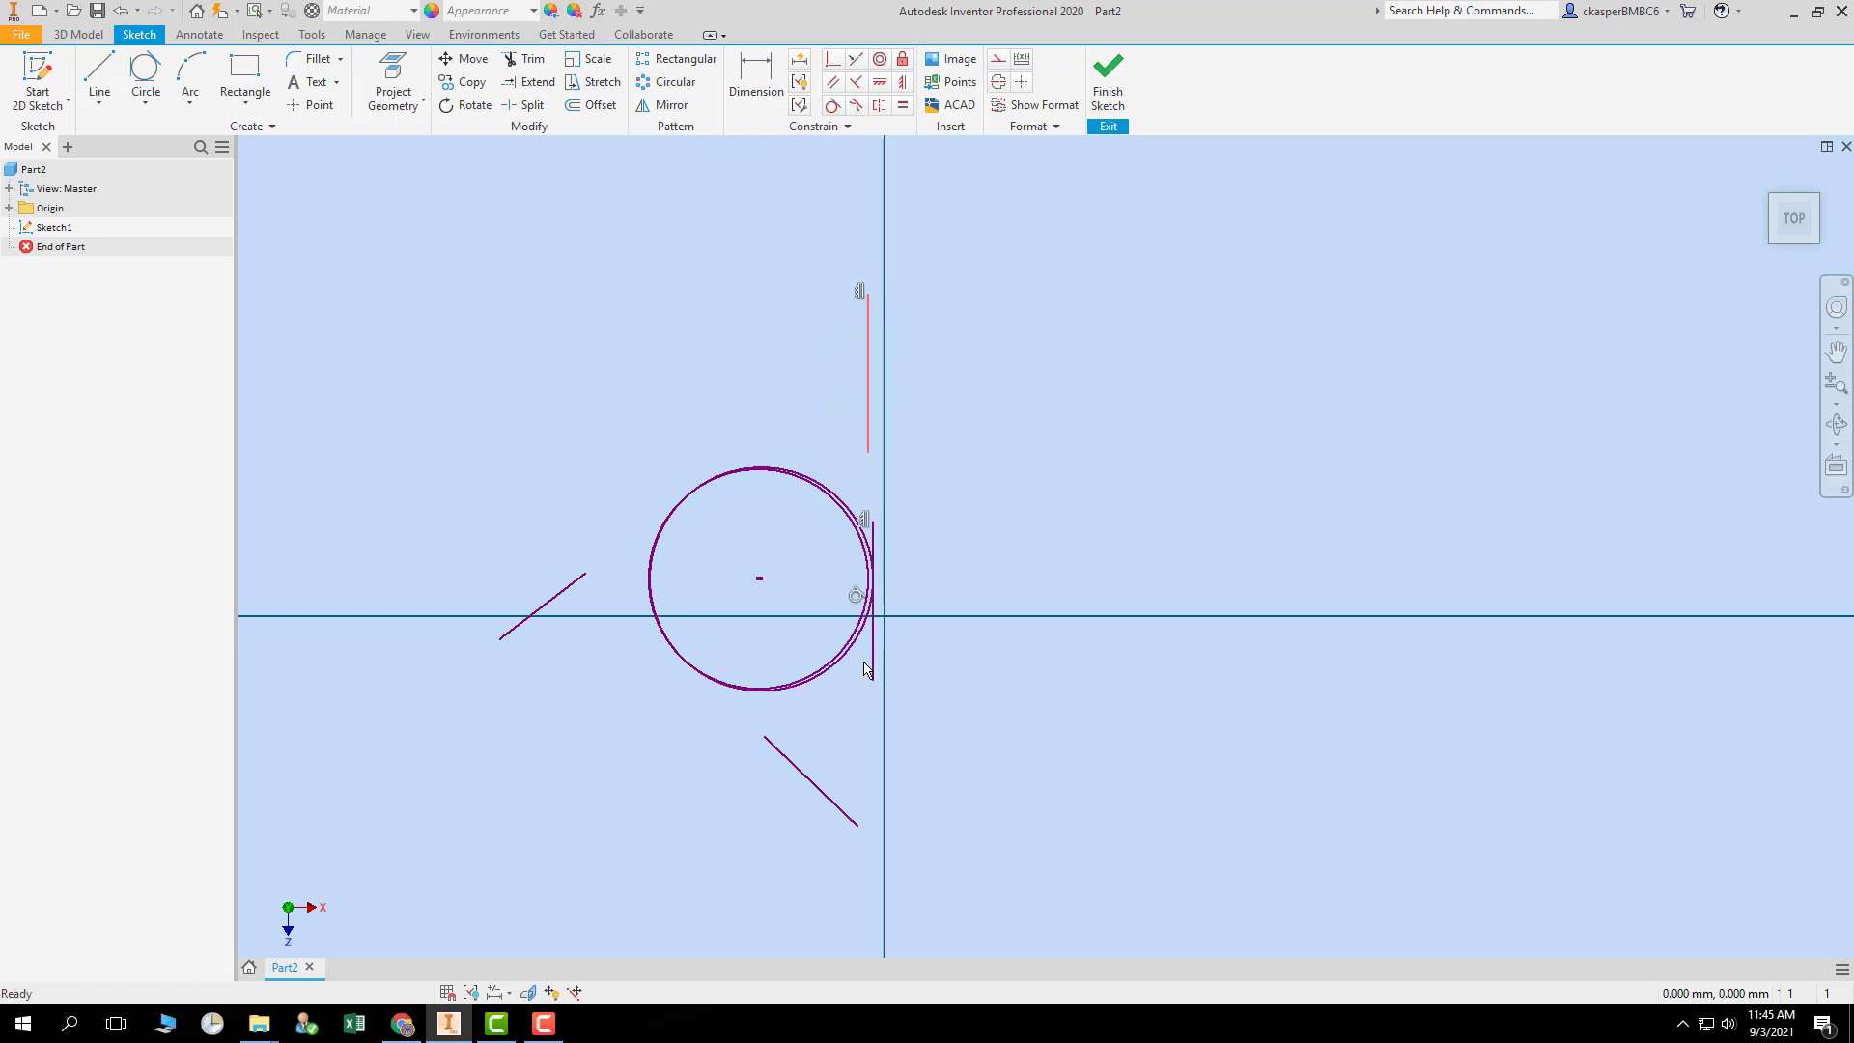
{"action": "left_click_drag", "start_coordinate": [808, 782], "coordinate": [662, 672]}
{"action": "left_click_drag", "start_coordinate": [542, 615], "coordinate": [533, 613]}
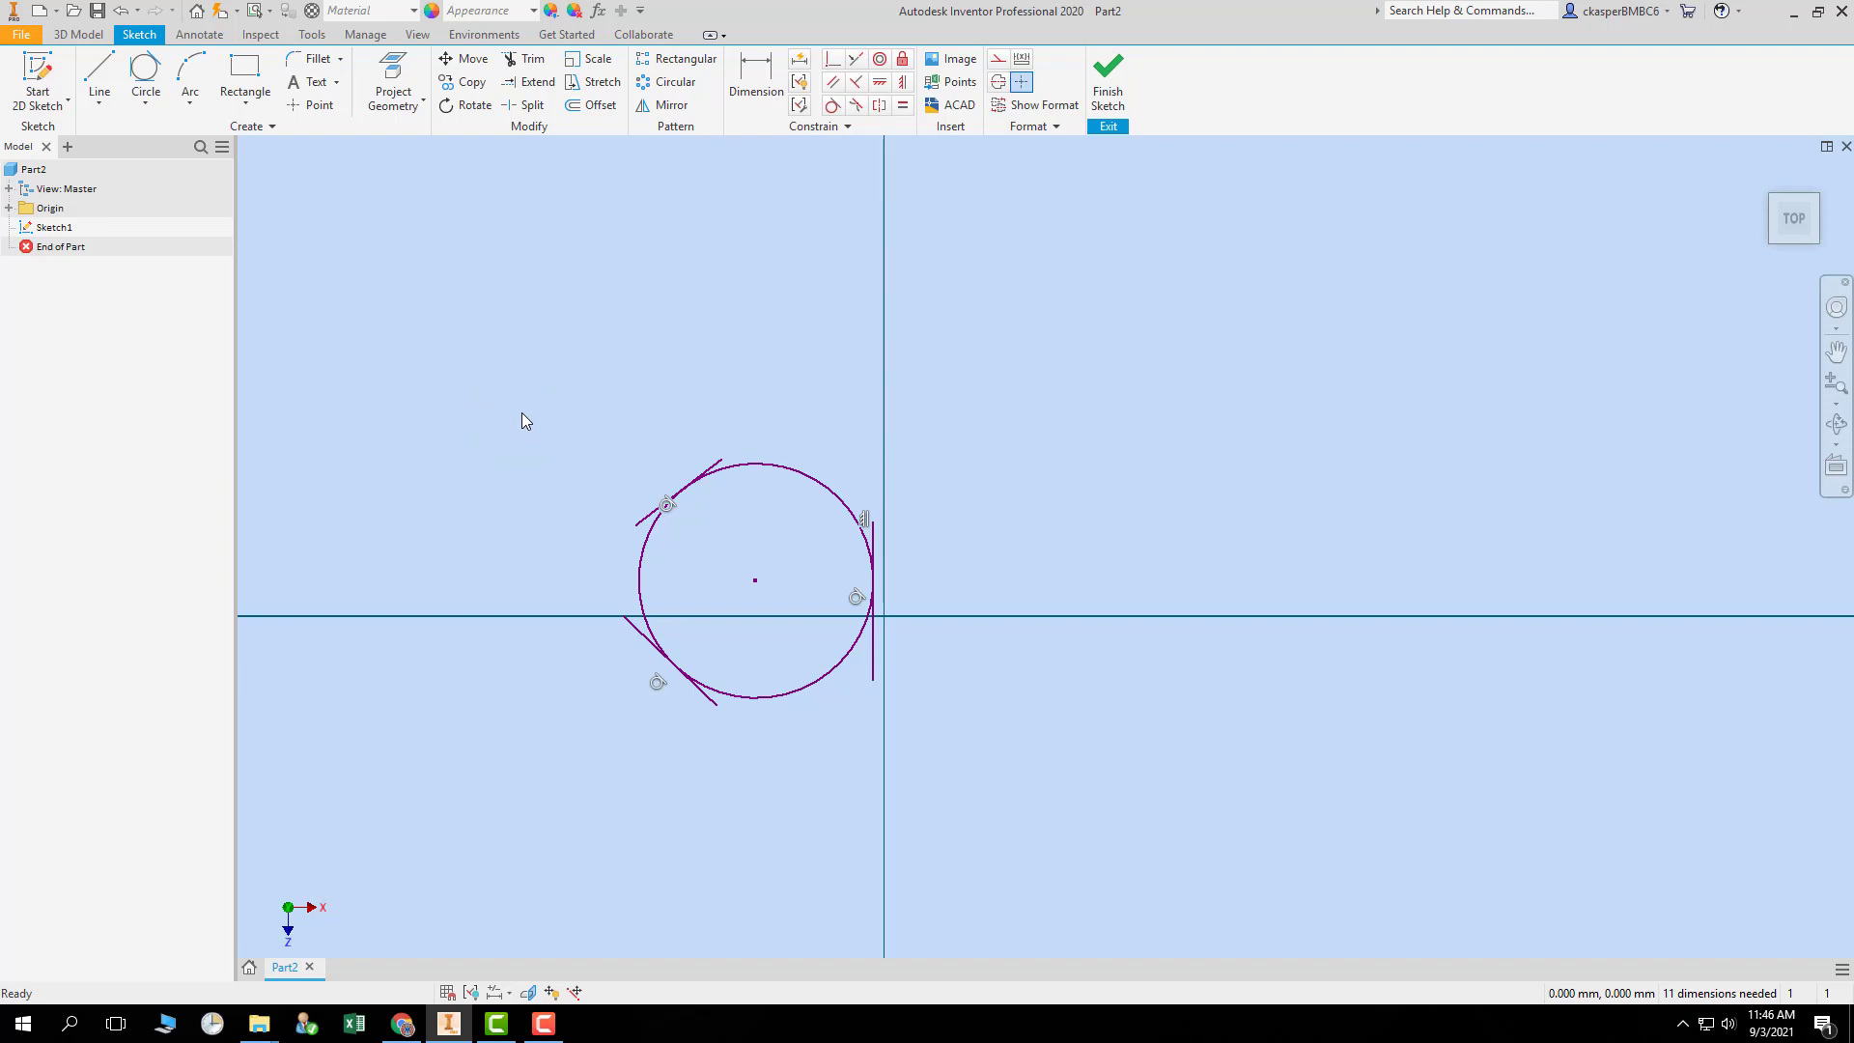
- Delete the tangent circle with its three lines, and switch the circle tool back to the center-point type
{"action": "left_click_drag", "start_coordinate": [491, 402], "coordinate": [908, 766]}
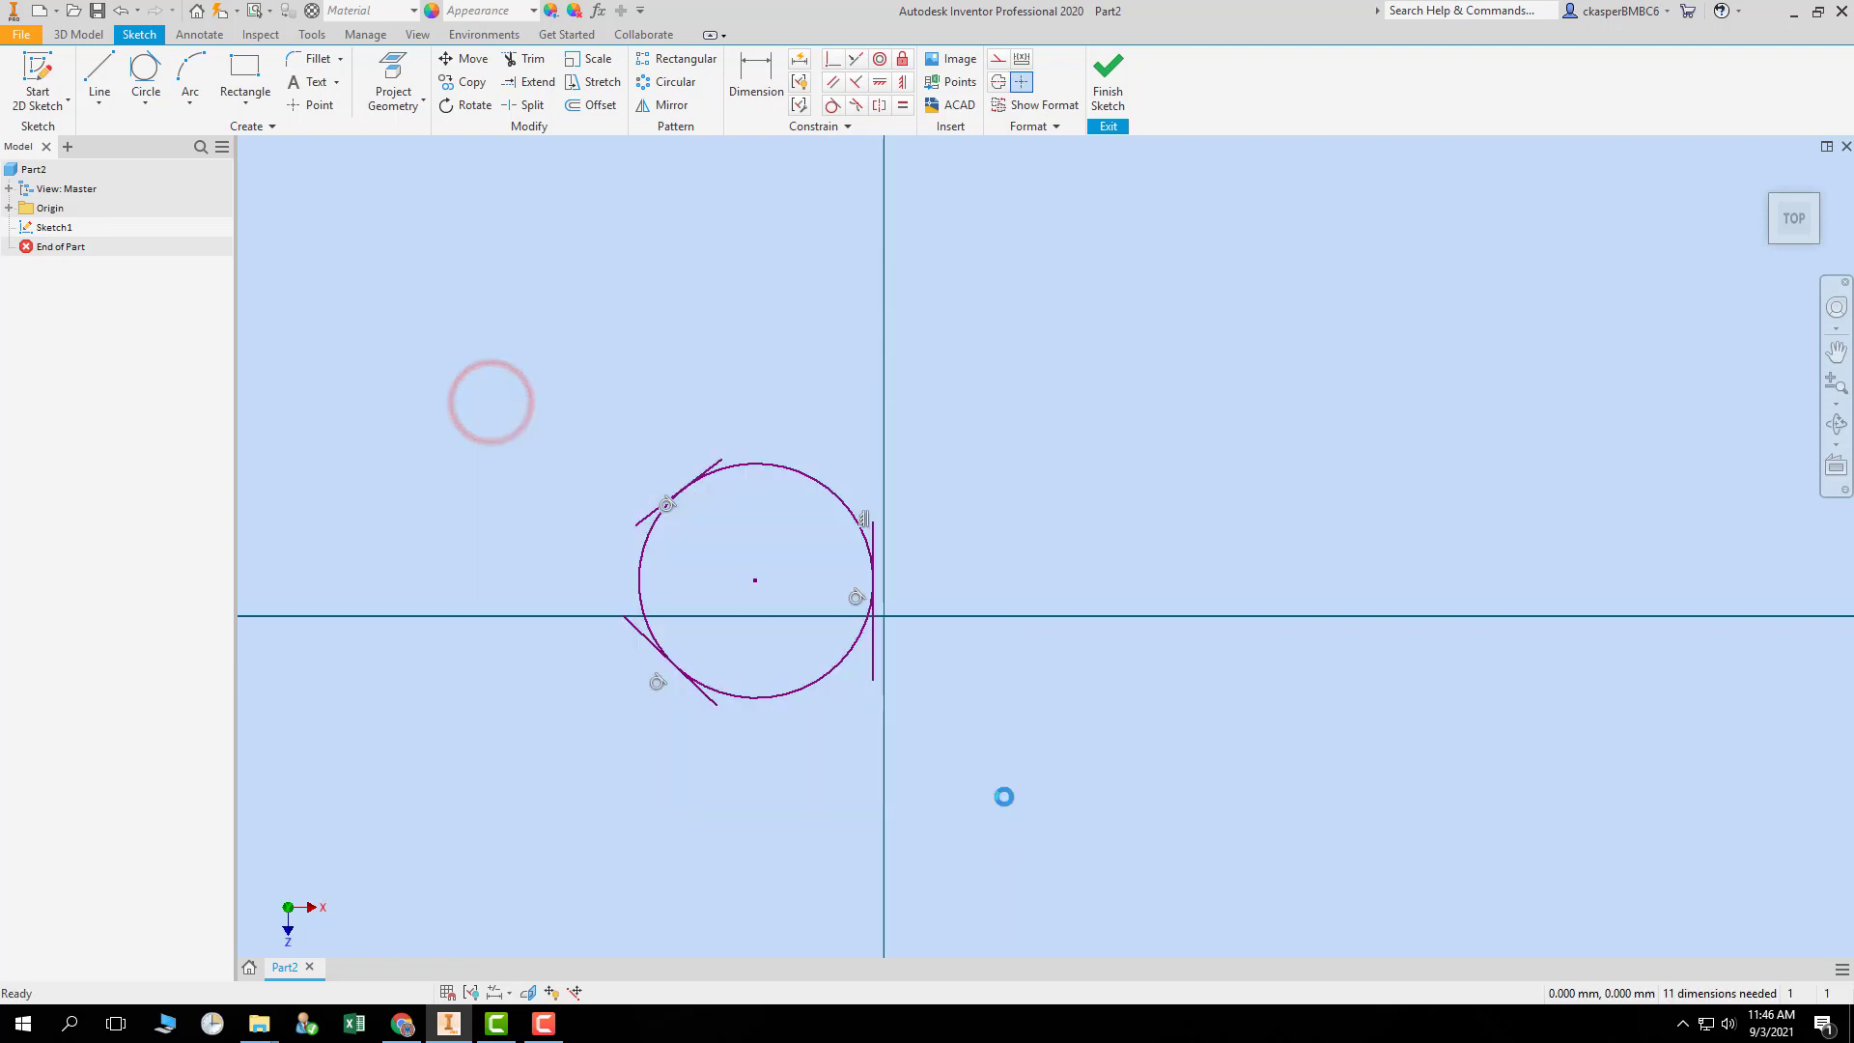
{"action": "key", "text": "Delete"}
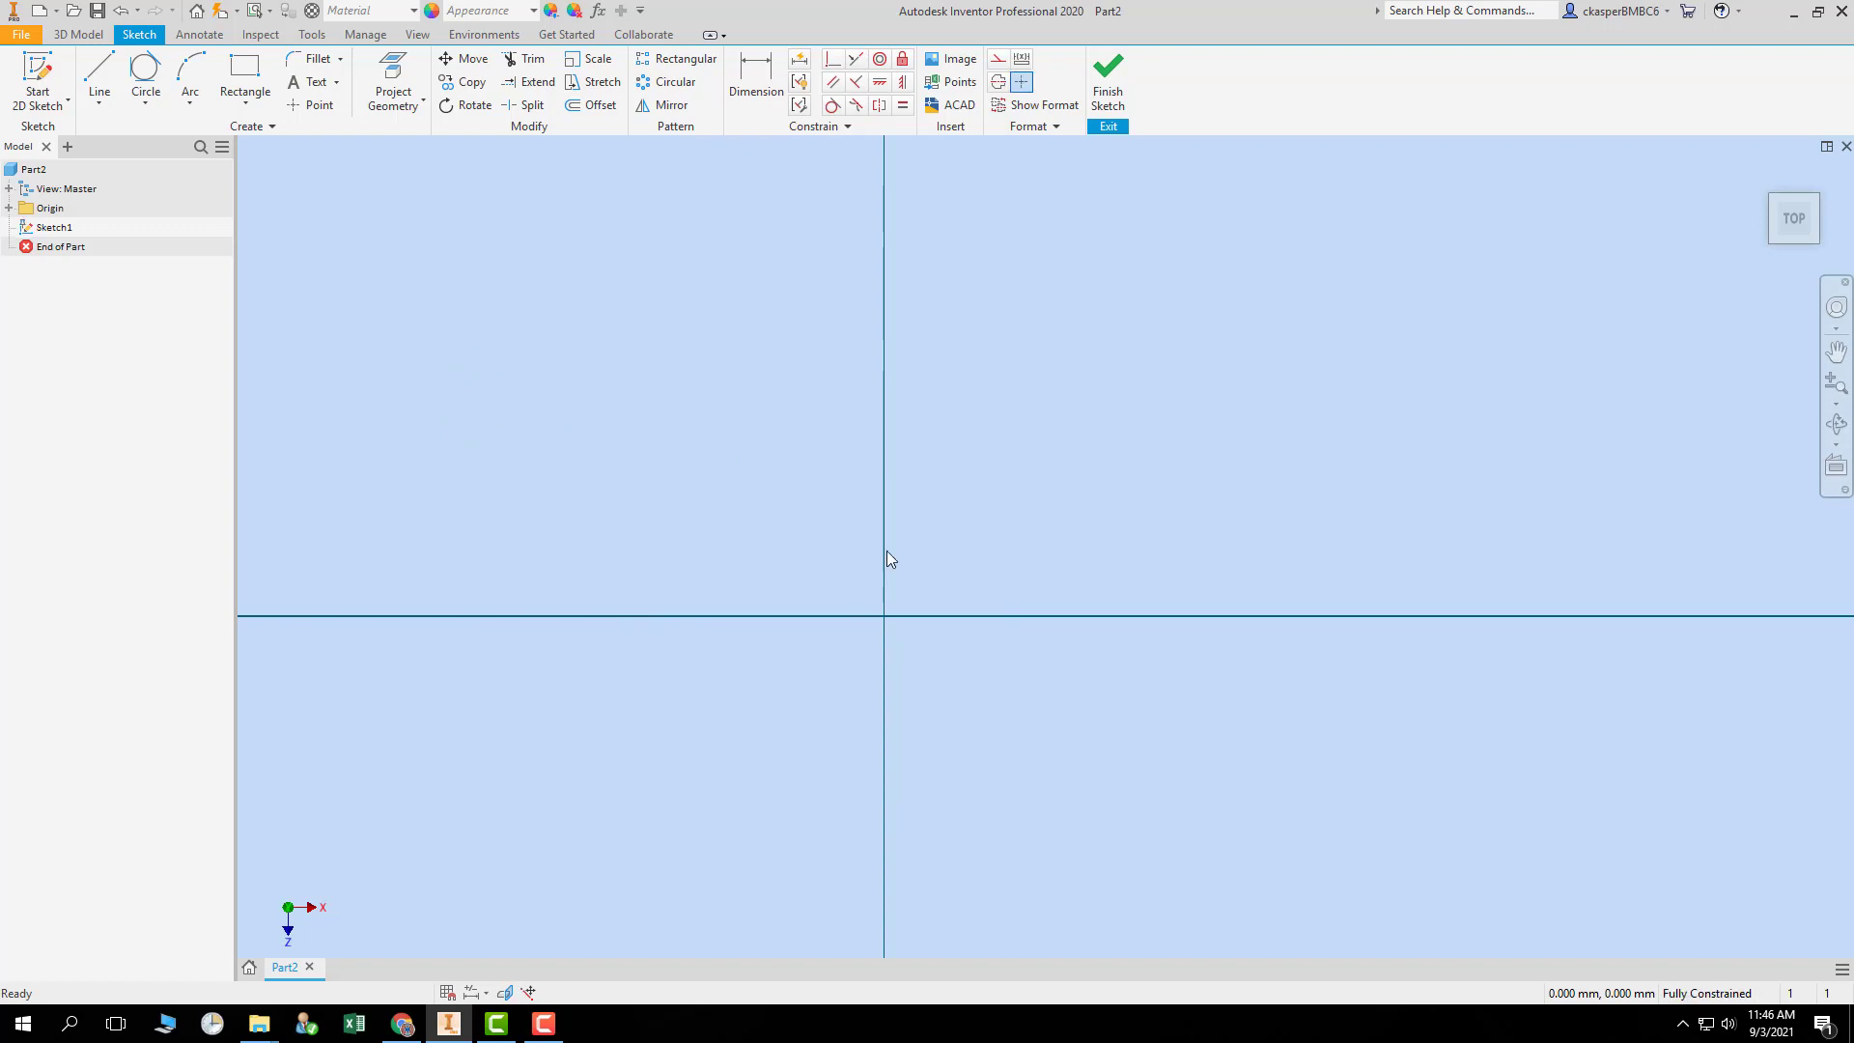
{"action": "left_click", "coordinate": [144, 97]}
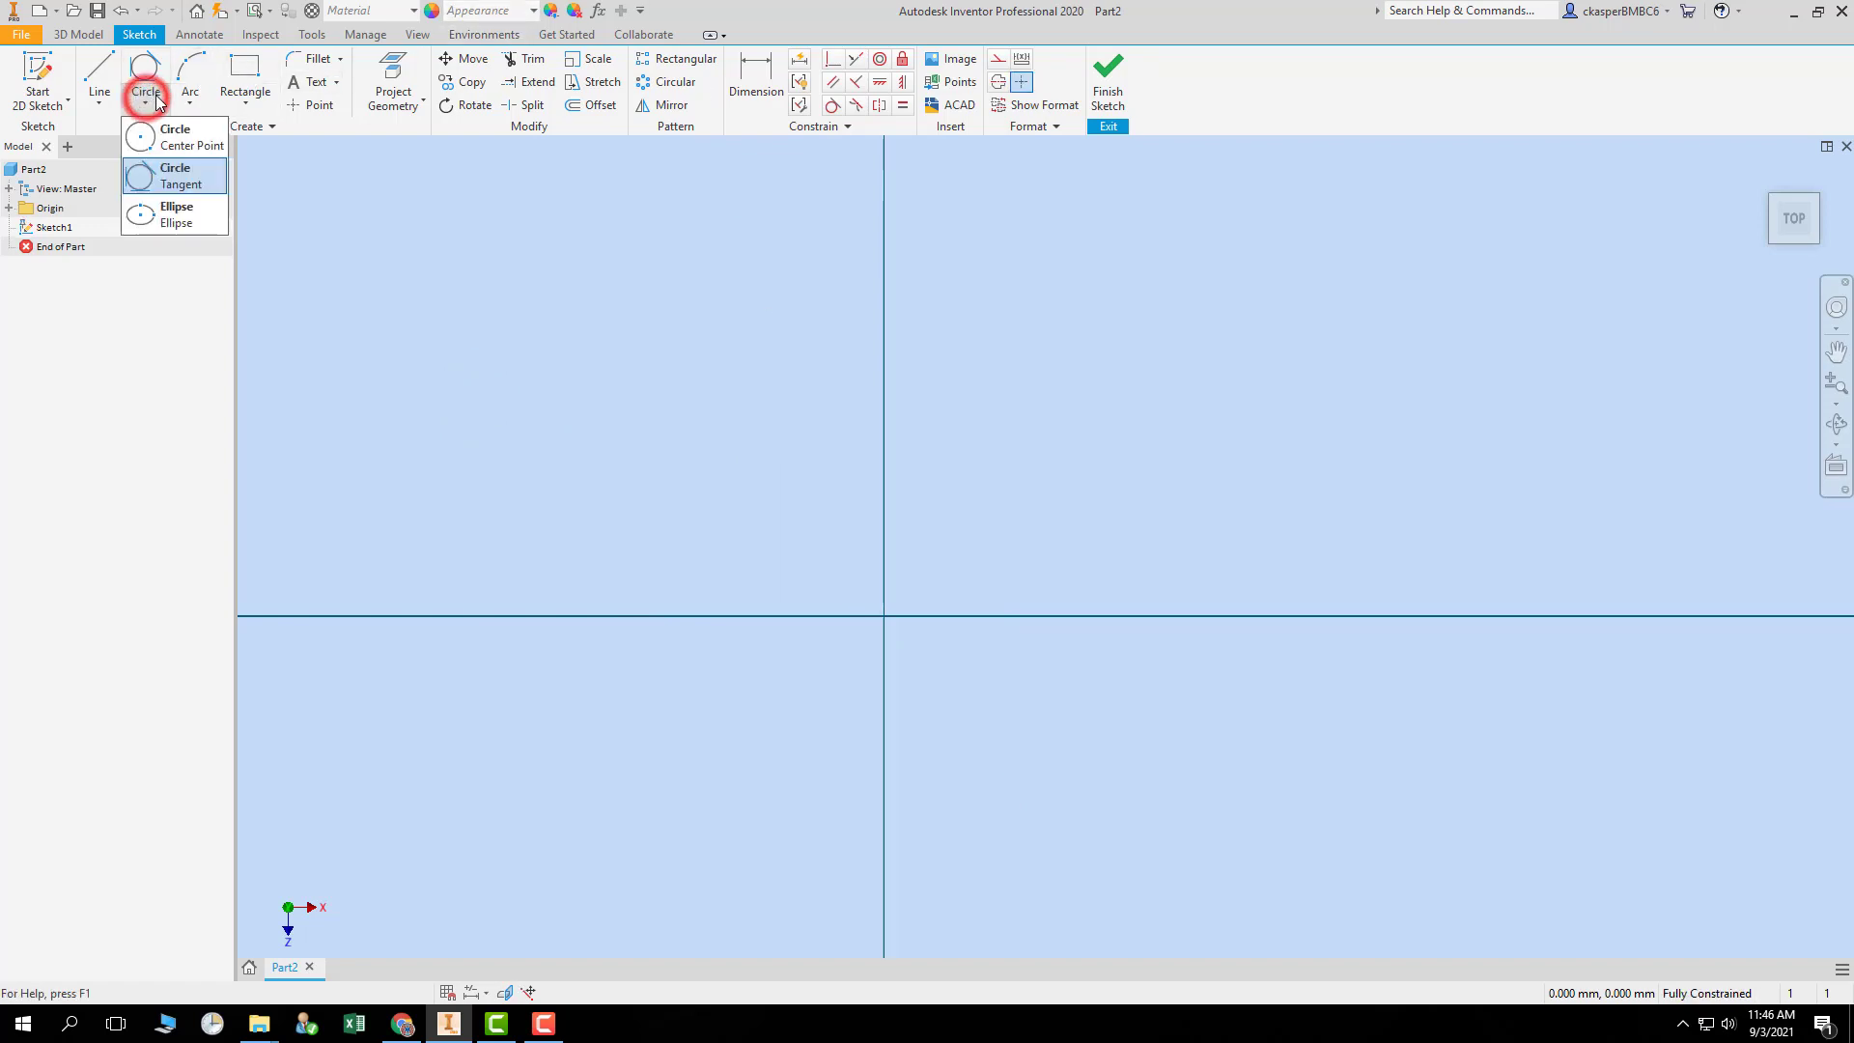
{"action": "left_click", "coordinate": [173, 132]}
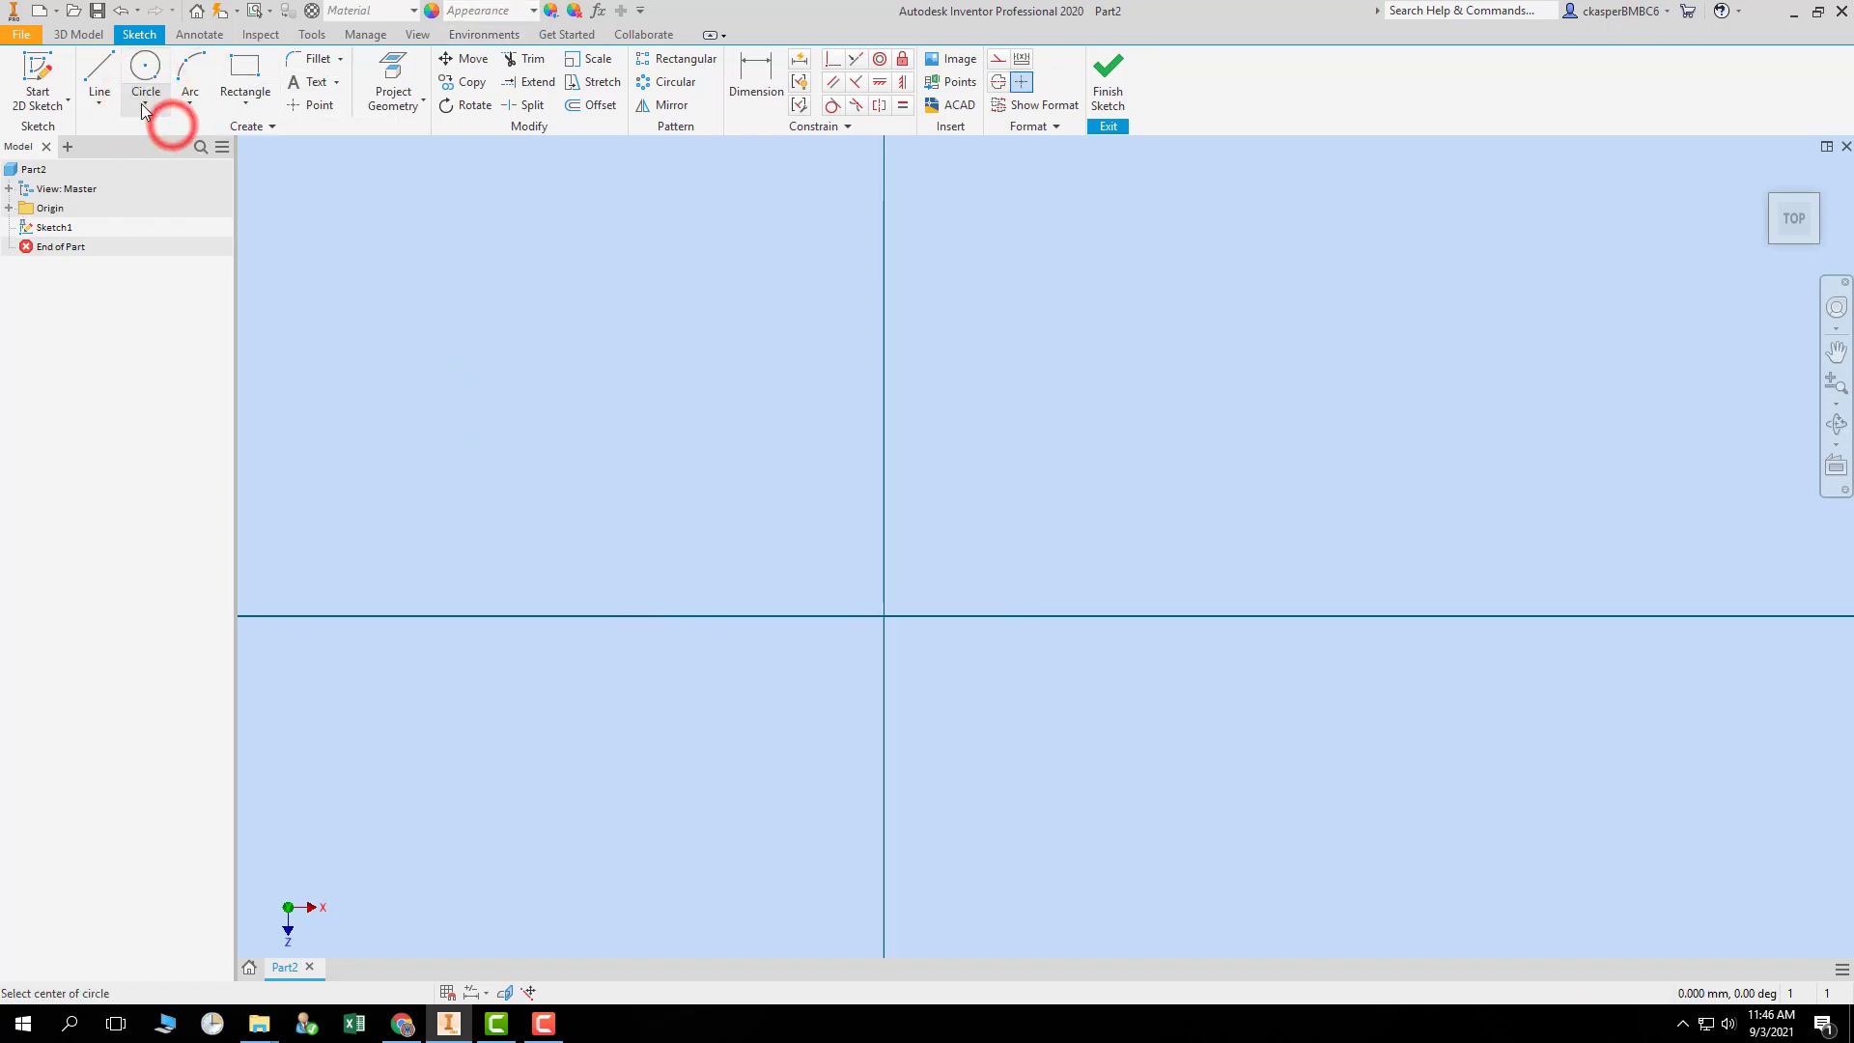
- Draw a three-point arc bulging upward across the vertical axis, with endpoints about 380 mm apart and a radius of about 205 mm
{"action": "left_click", "coordinate": [193, 102]}
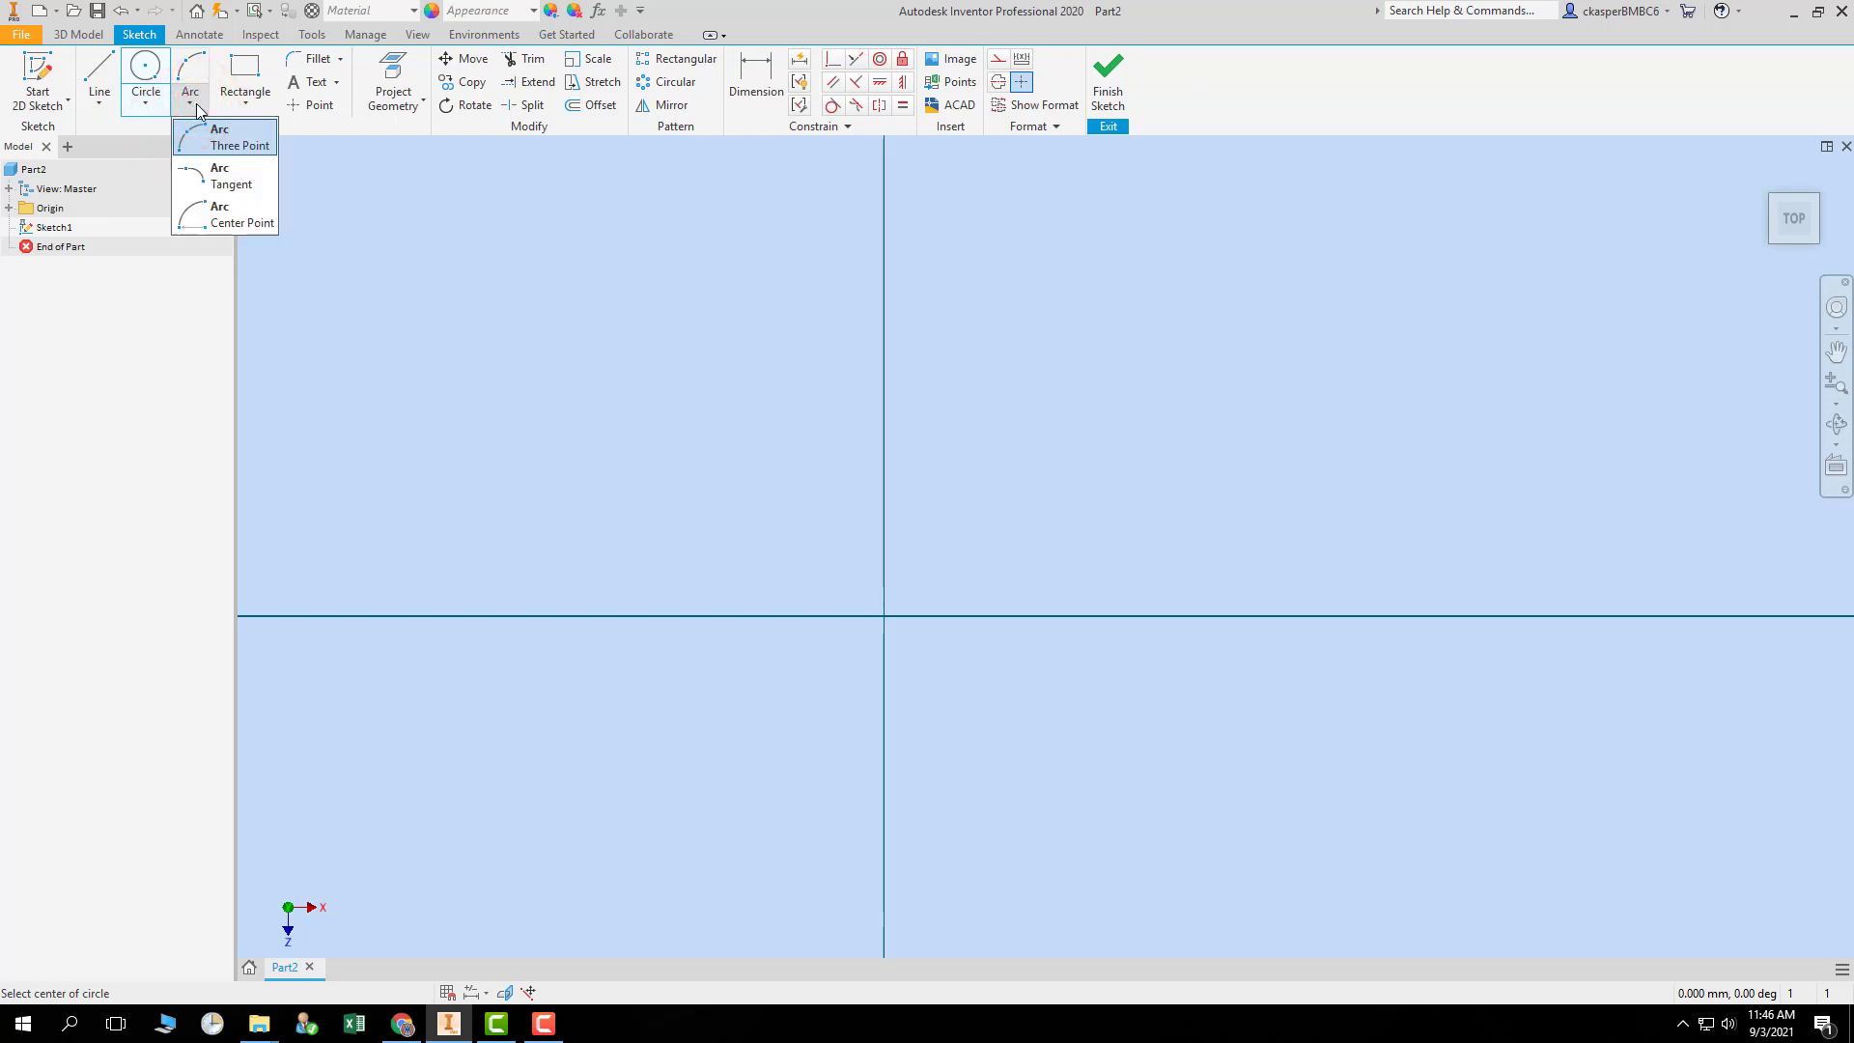
{"action": "left_click", "coordinate": [197, 68]}
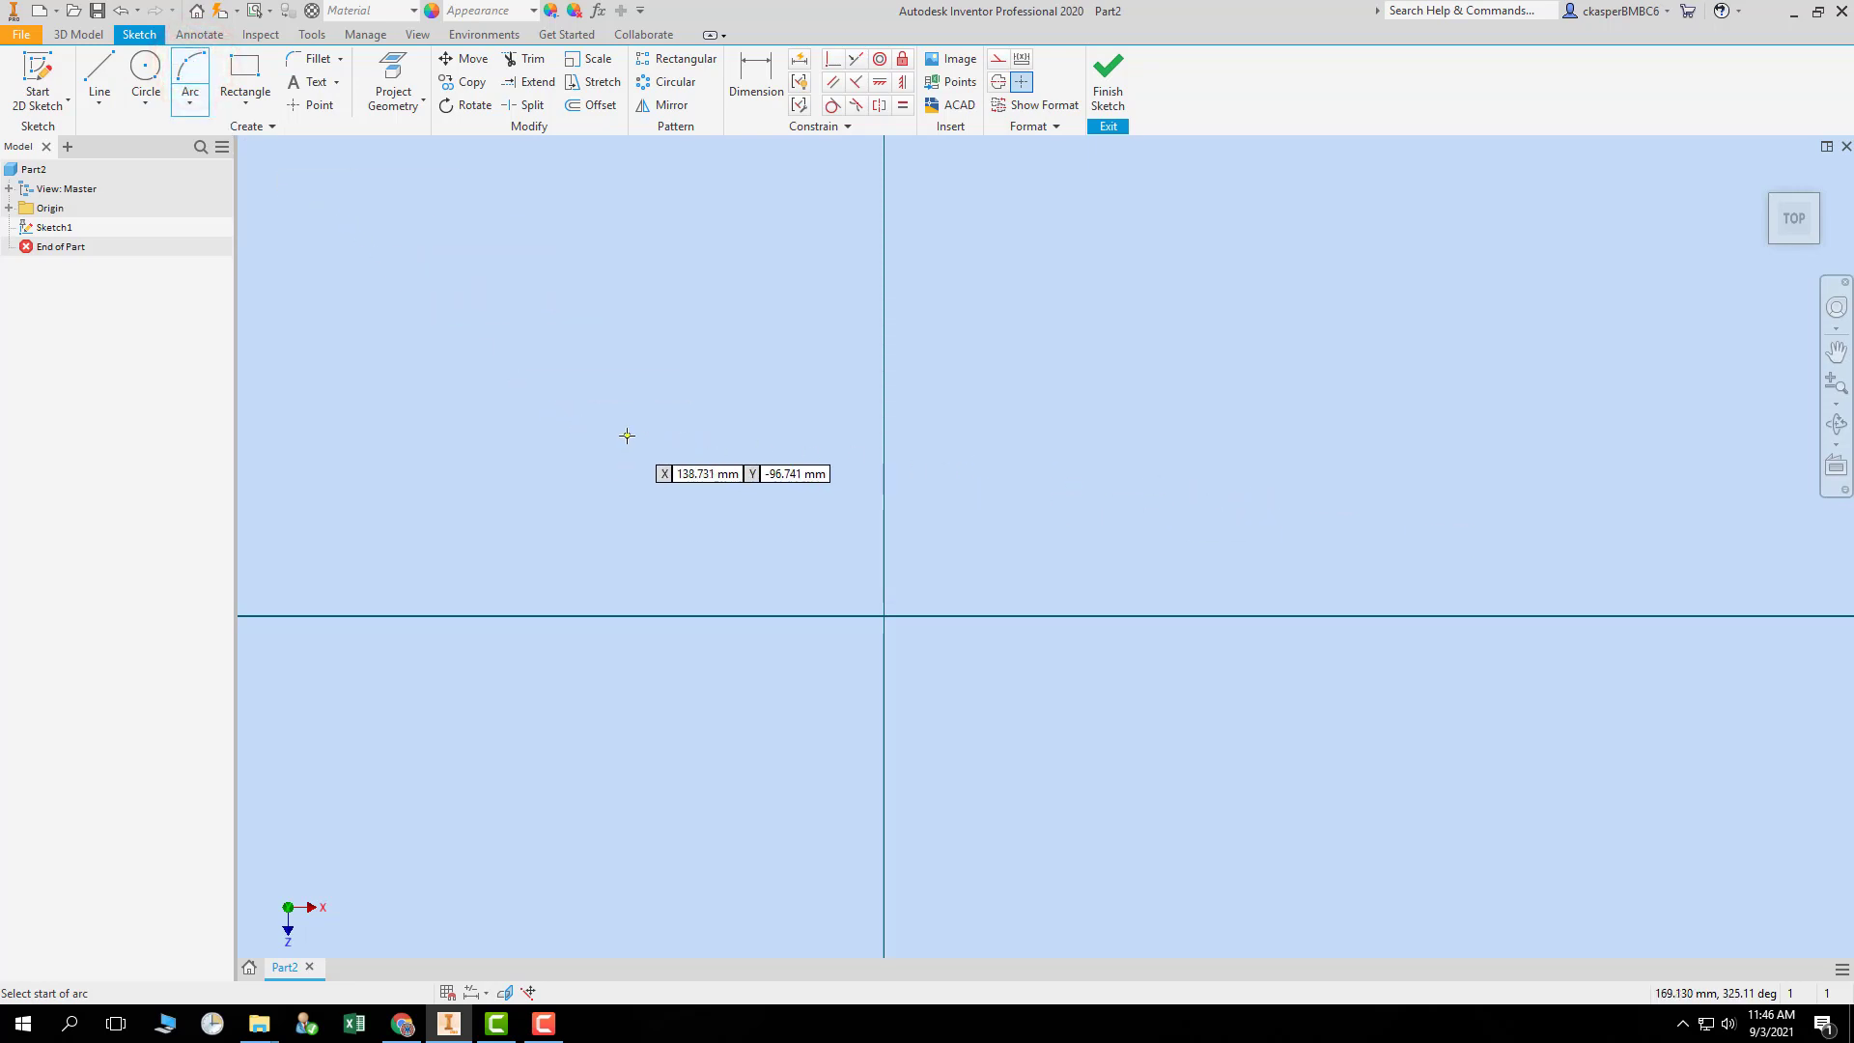
{"action": "left_click", "coordinate": [547, 431]}
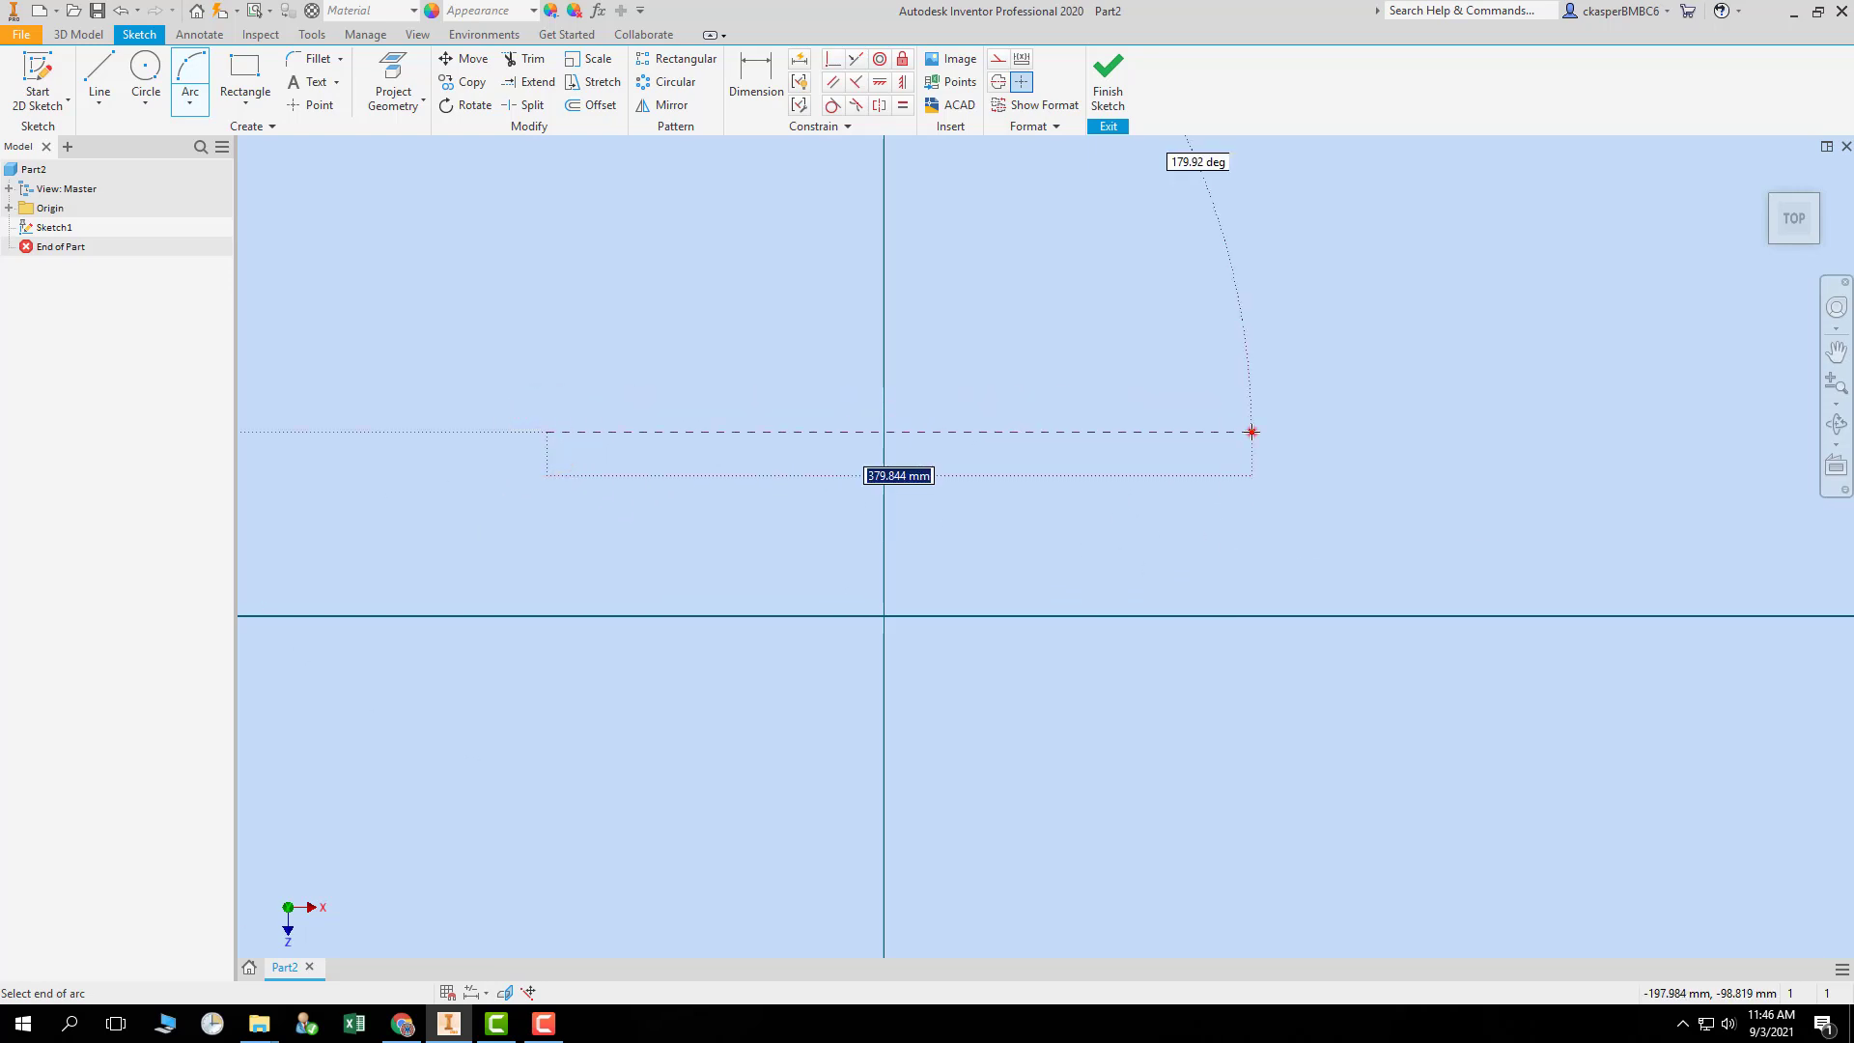
{"action": "left_click", "coordinate": [1251, 432]}
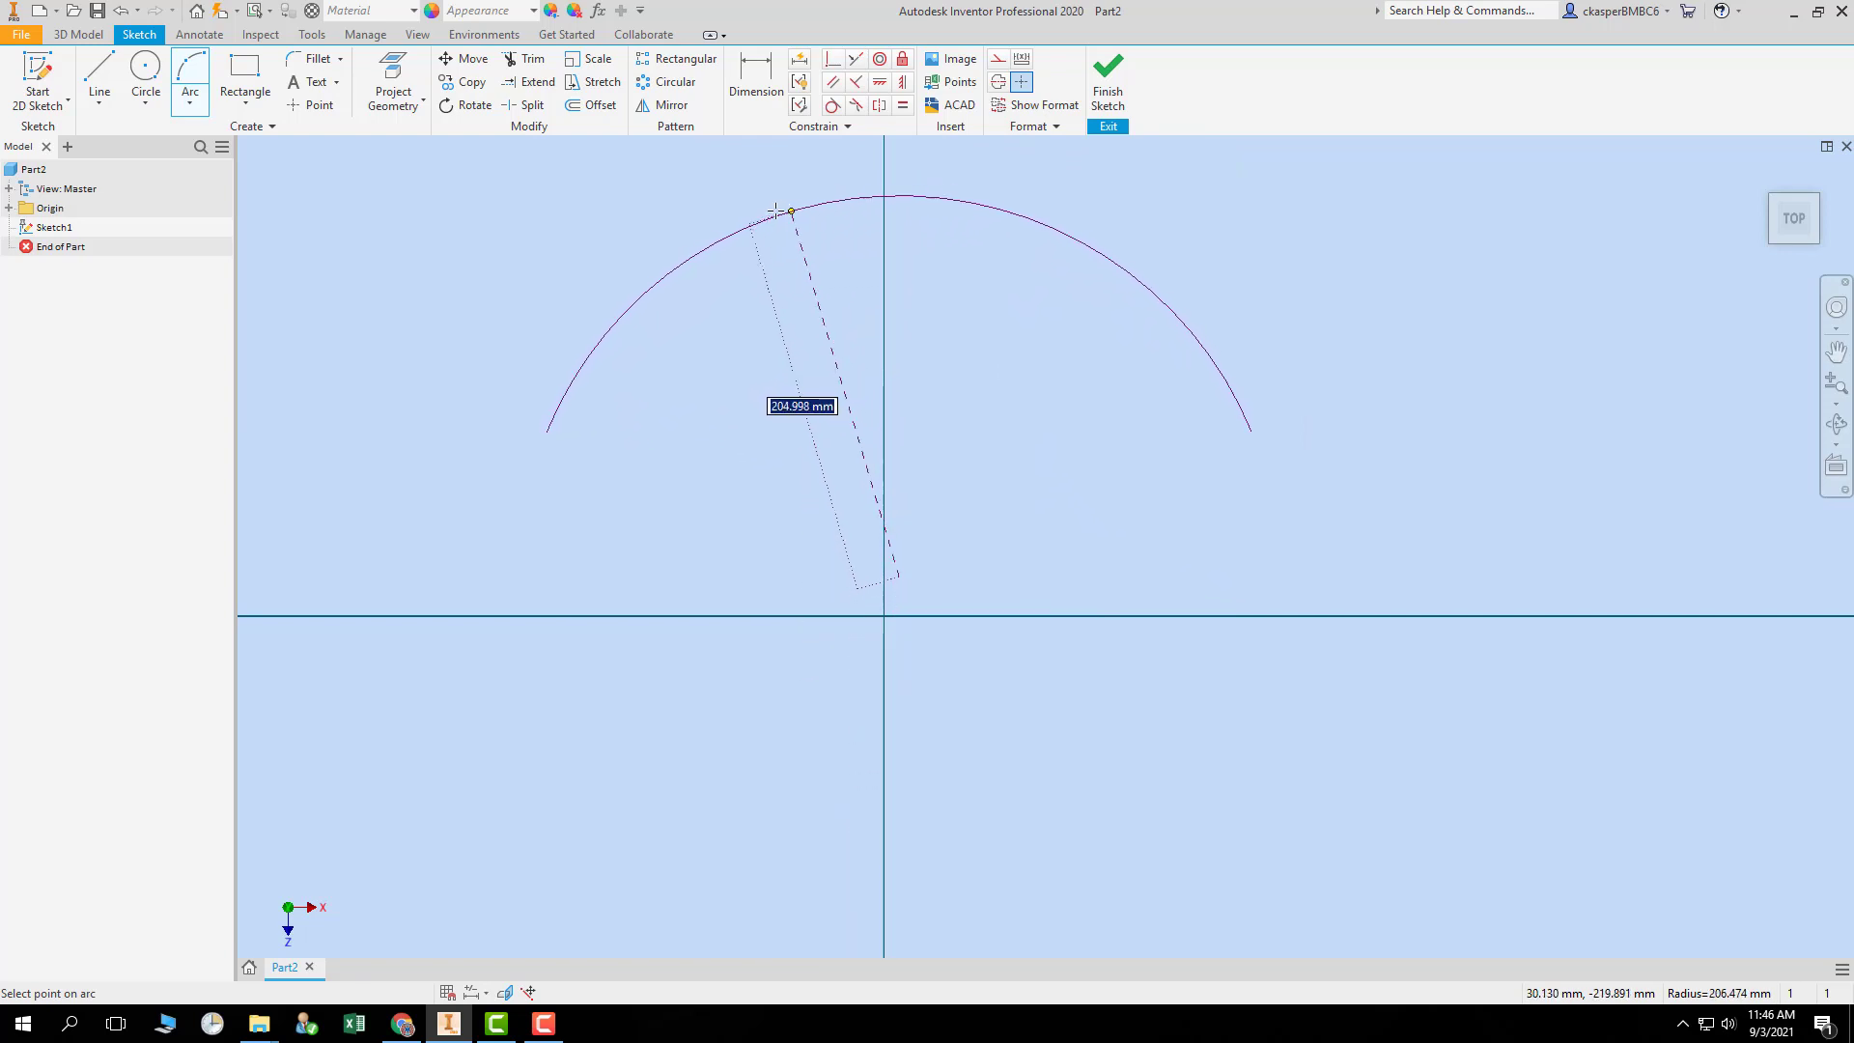
{"action": "left_click", "coordinate": [733, 237]}
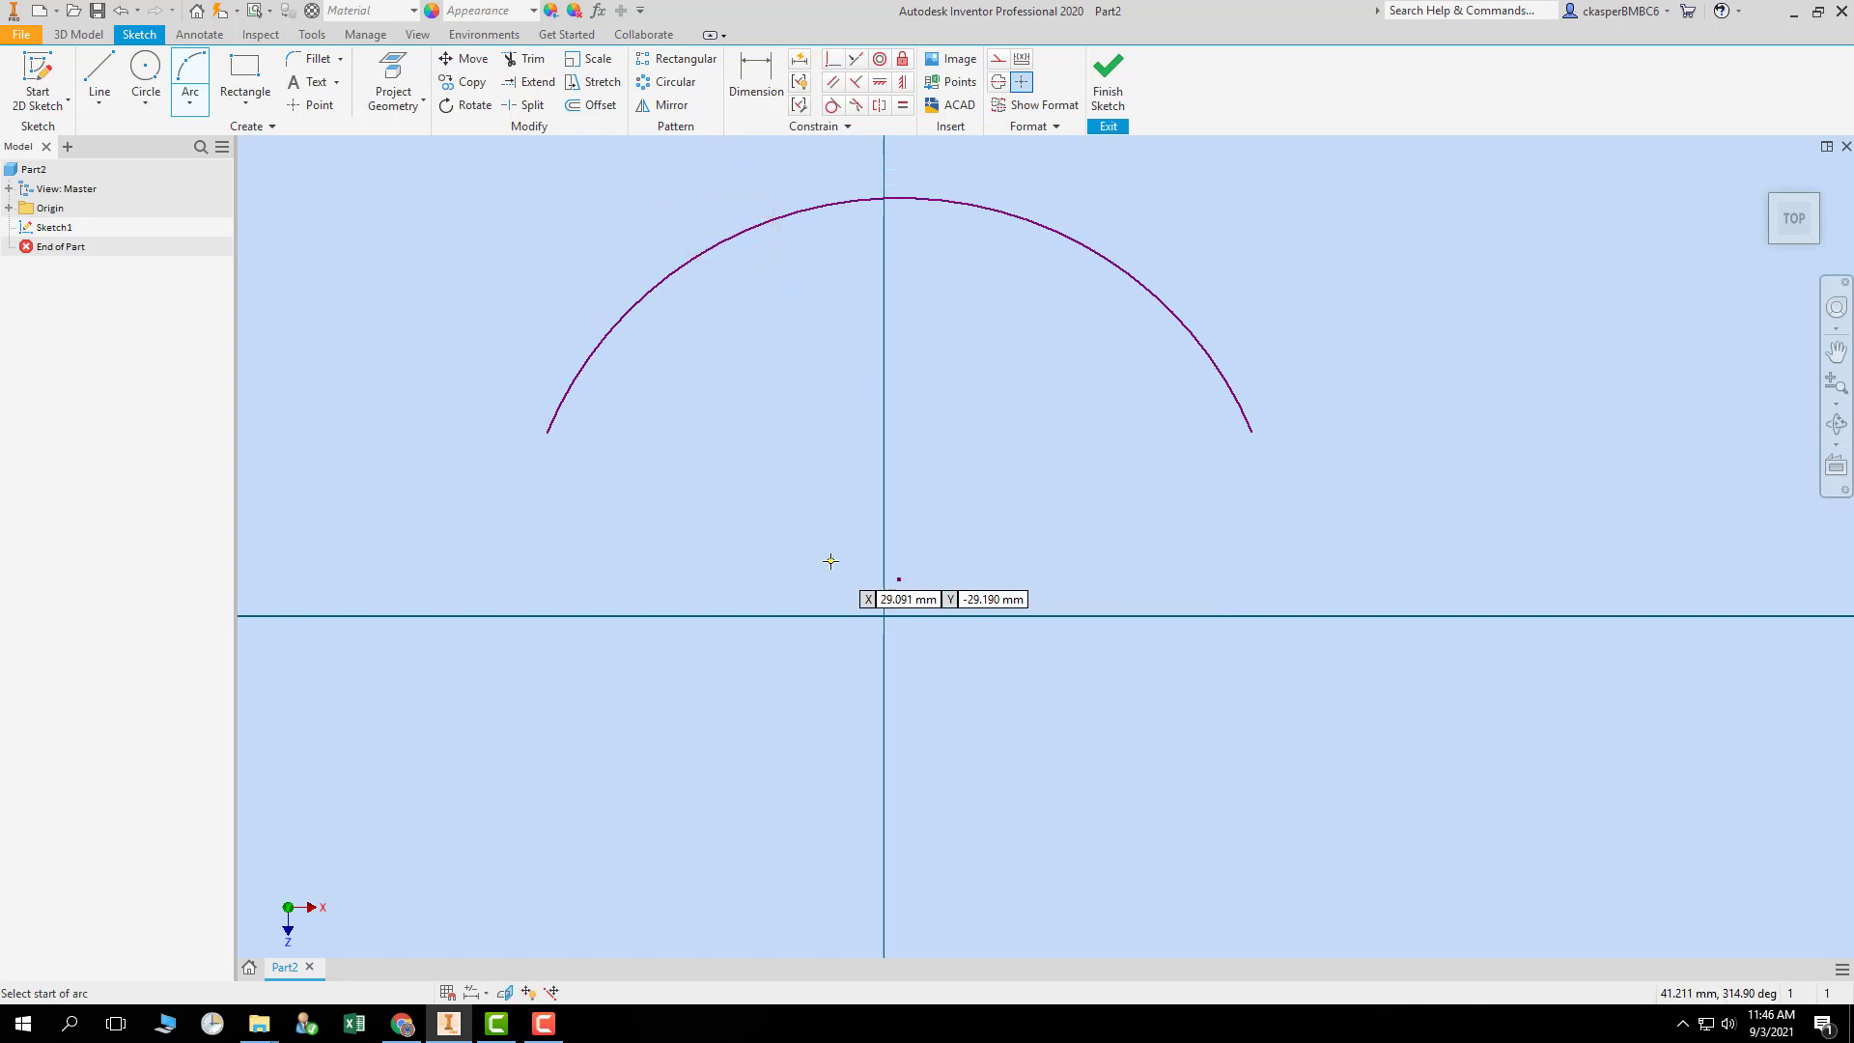
- Draw a small three-point arc under the large one, with endpoints about 54 mm apart and a radius of about 38 mm
{"action": "left_click", "coordinate": [960, 562]}
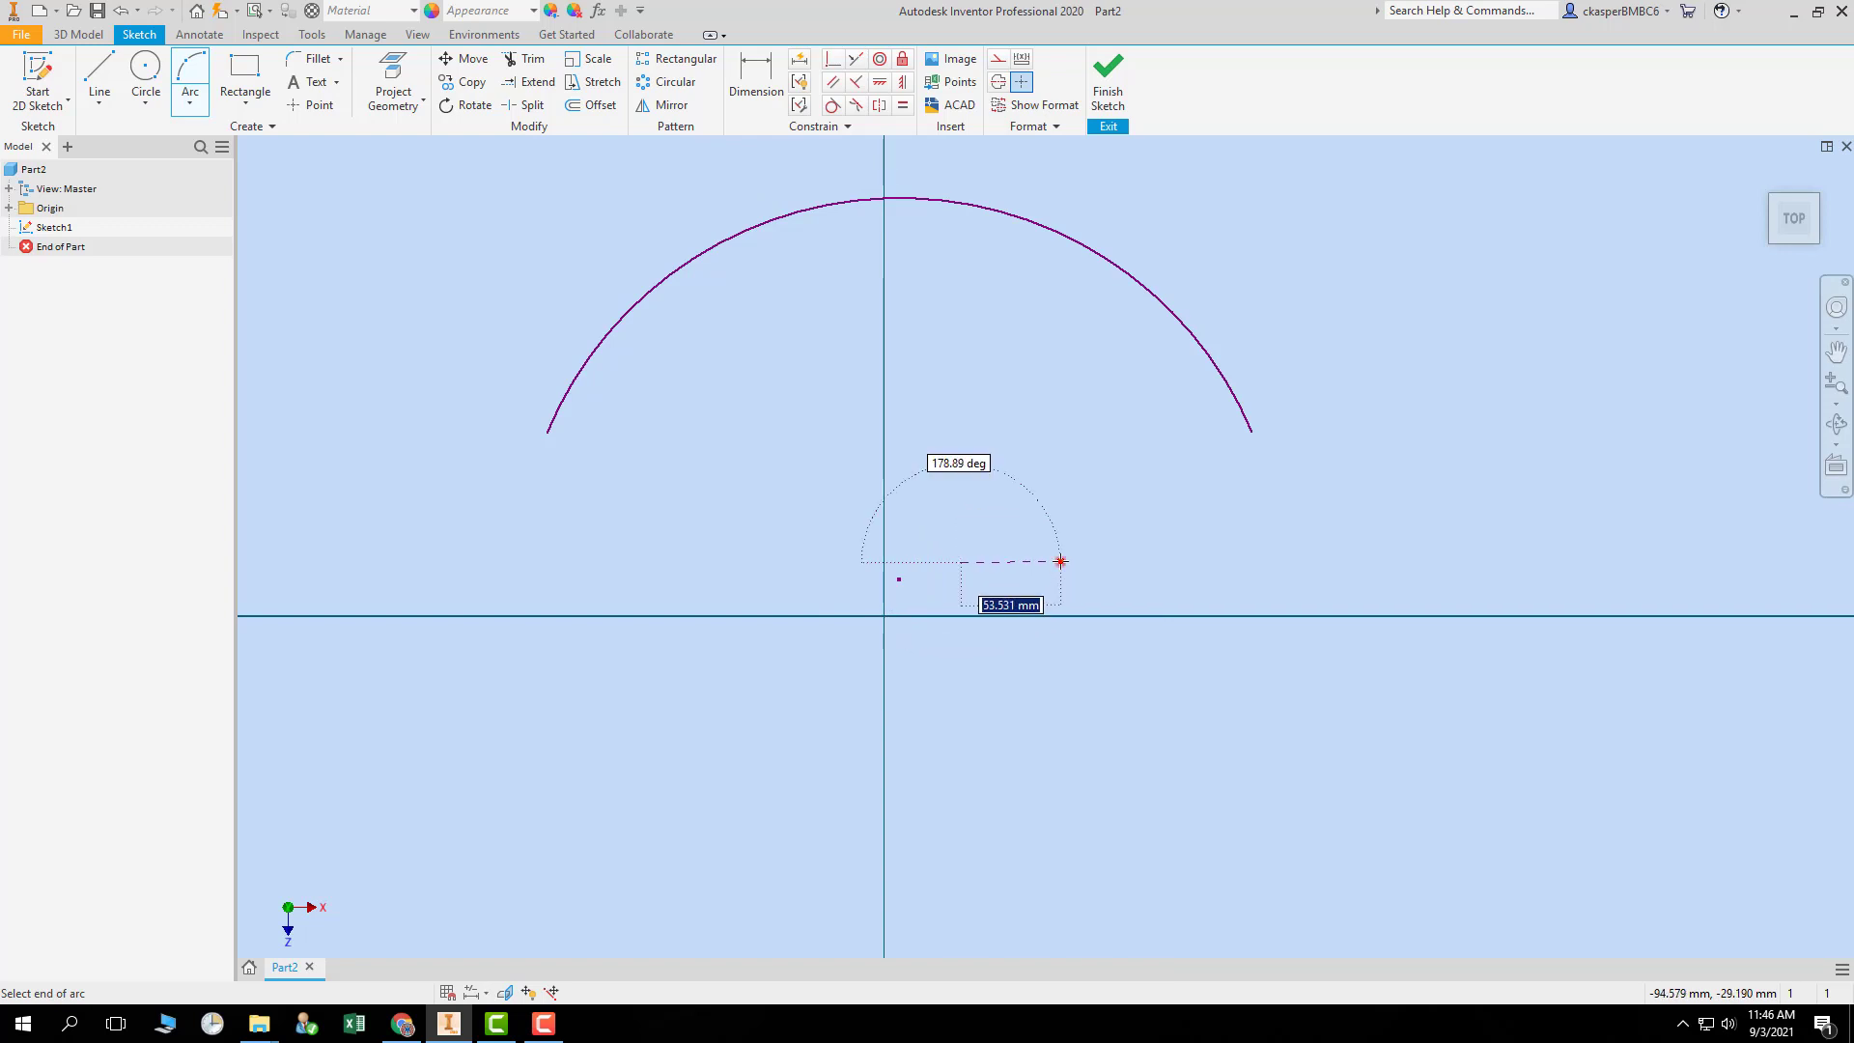
{"action": "left_click", "coordinate": [1060, 561]}
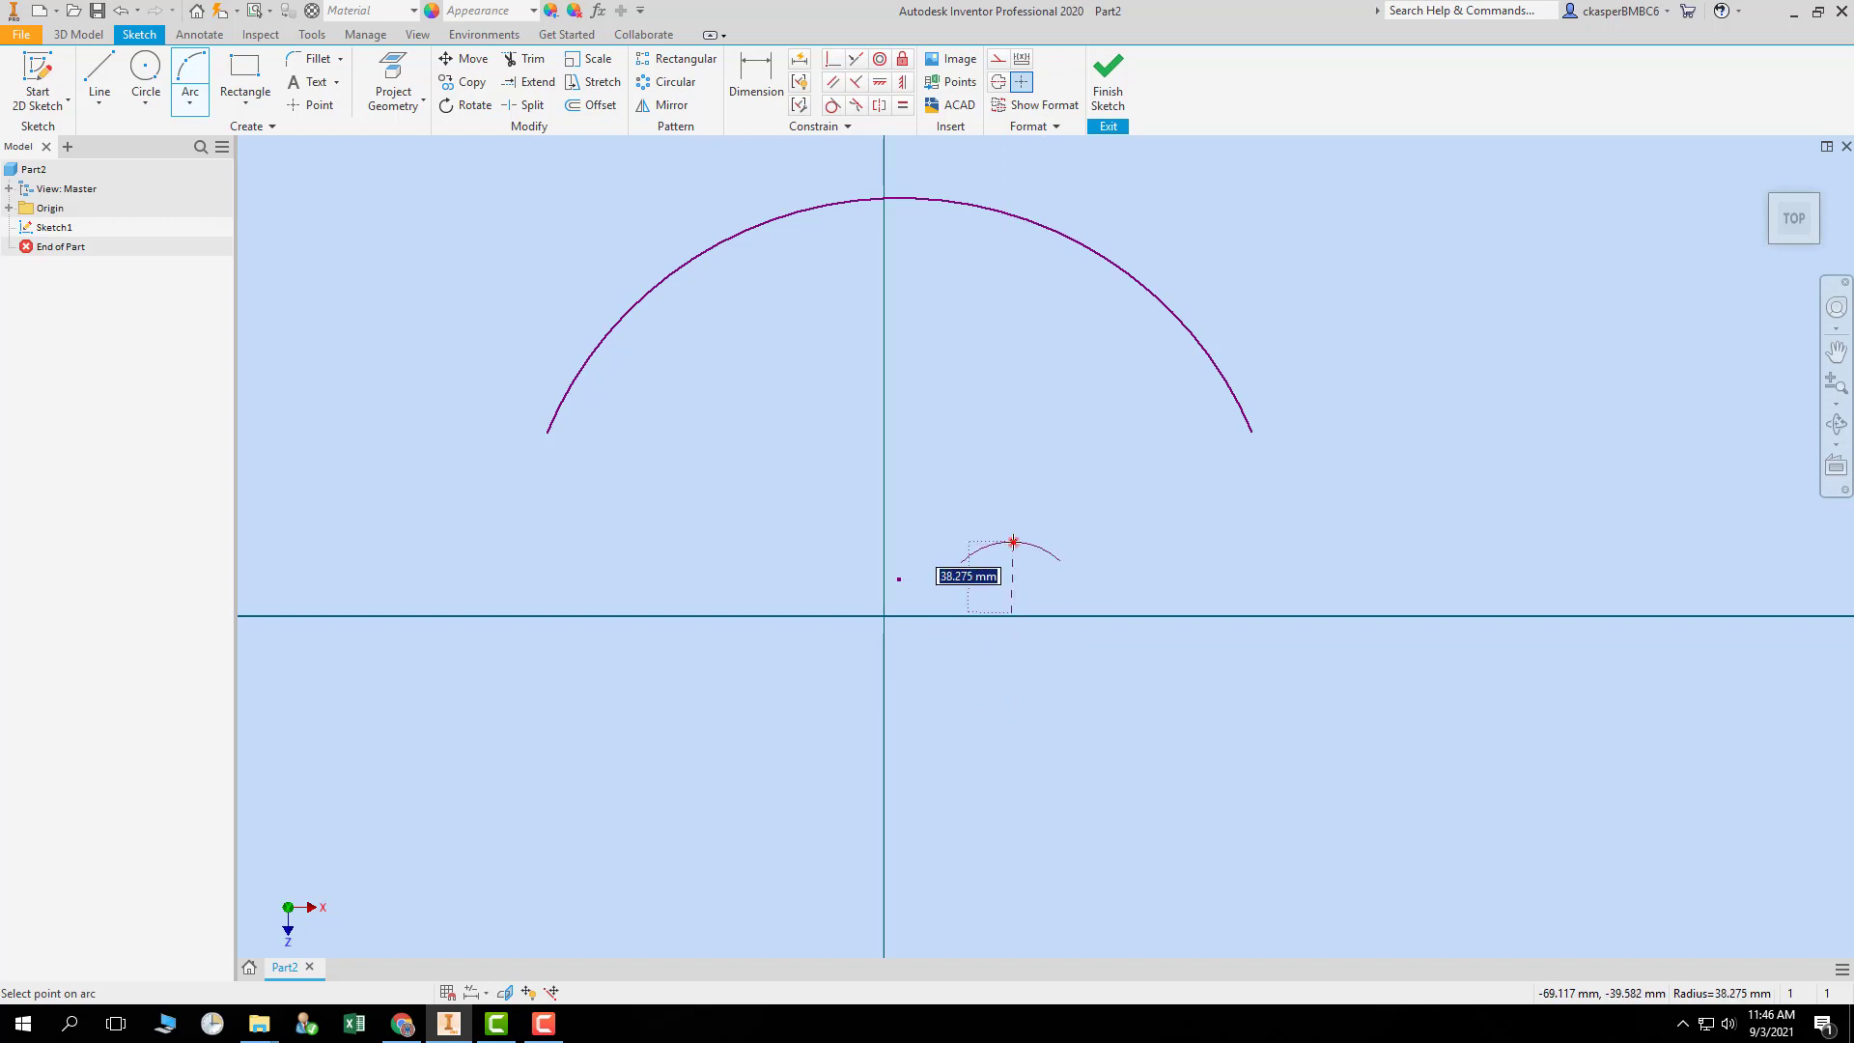
{"action": "left_click", "coordinate": [1013, 542]}
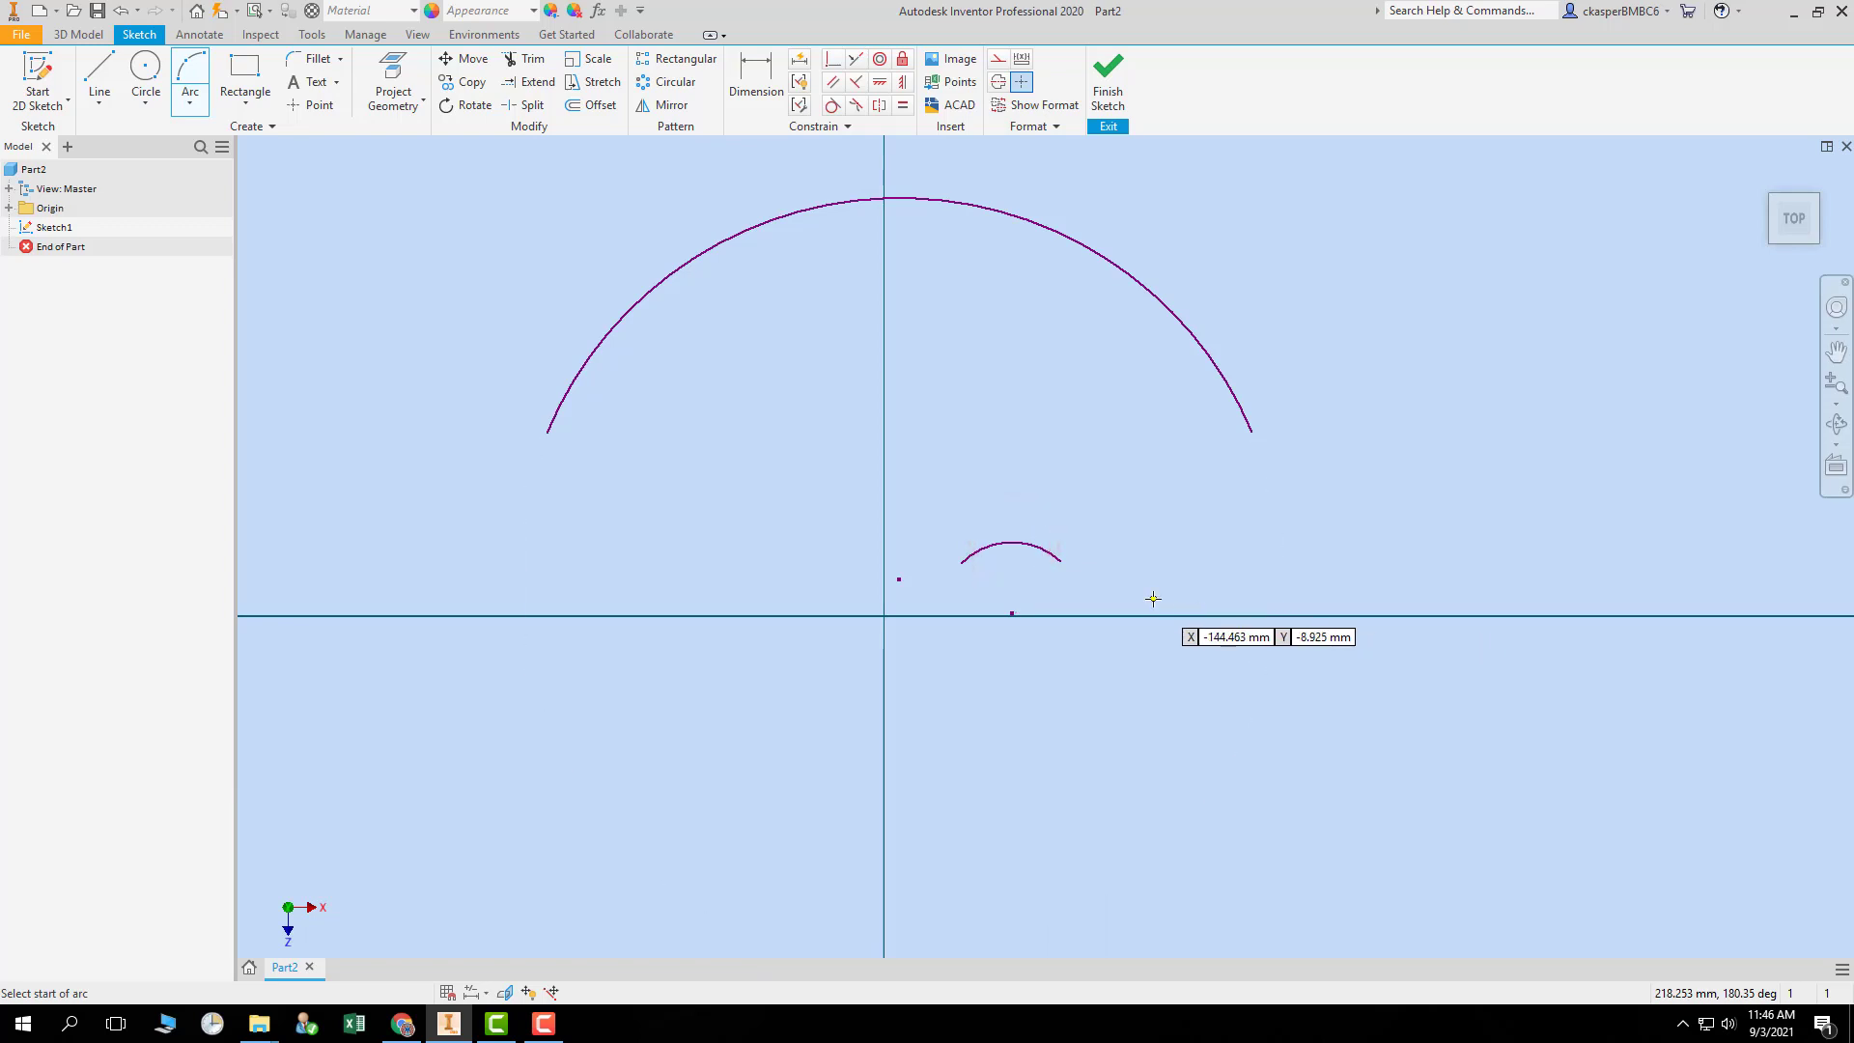
{"action": "key", "text": "Escape"}
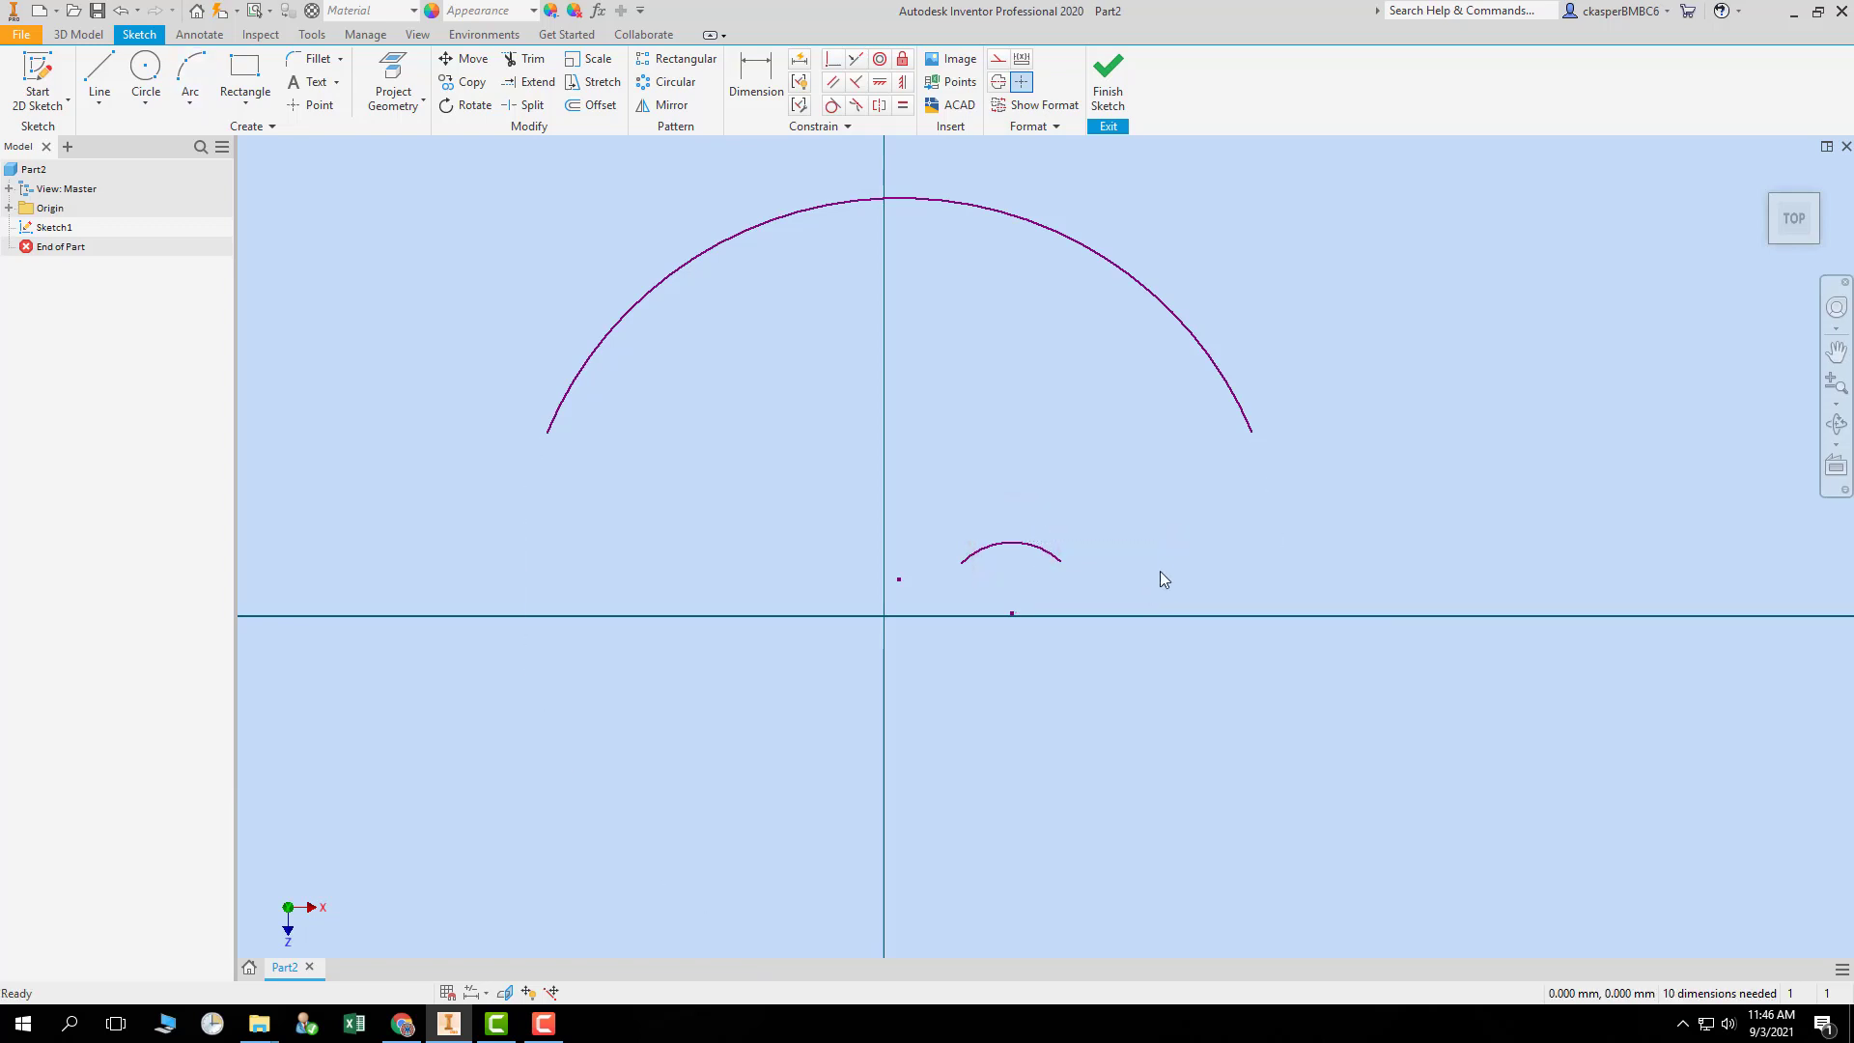
- Move both arcs by their center points, and shorten the large arc by pulling its two endpoints inward
{"action": "left_click_drag", "start_coordinate": [1011, 615], "coordinate": [1053, 579]}
{"action": "mouse_move", "coordinate": [899, 580]}
{"action": "left_mouse_down"}
{"action": "mouse_move", "coordinate": [882, 628]}
{"action": "mouse_move", "coordinate": [919, 597]}
{"action": "left_mouse_up"}
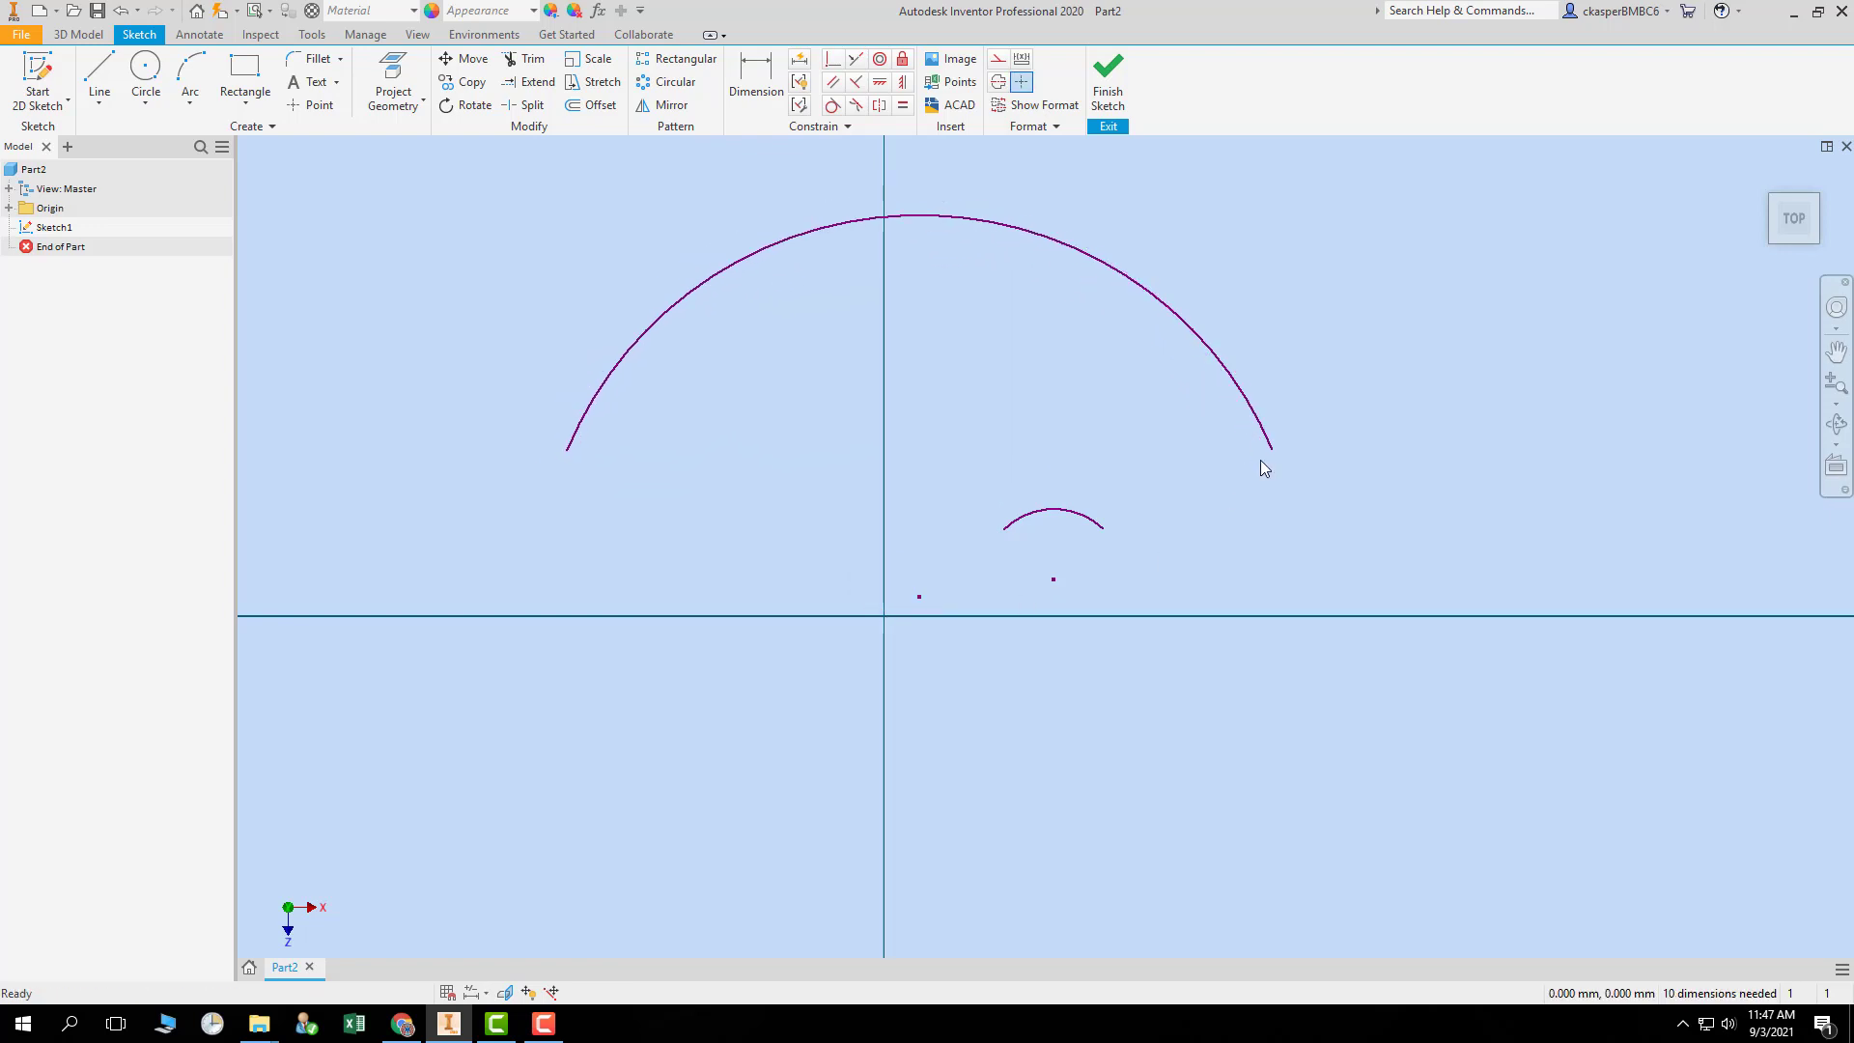
{"action": "left_click_drag", "start_coordinate": [1271, 452], "coordinate": [1027, 412]}
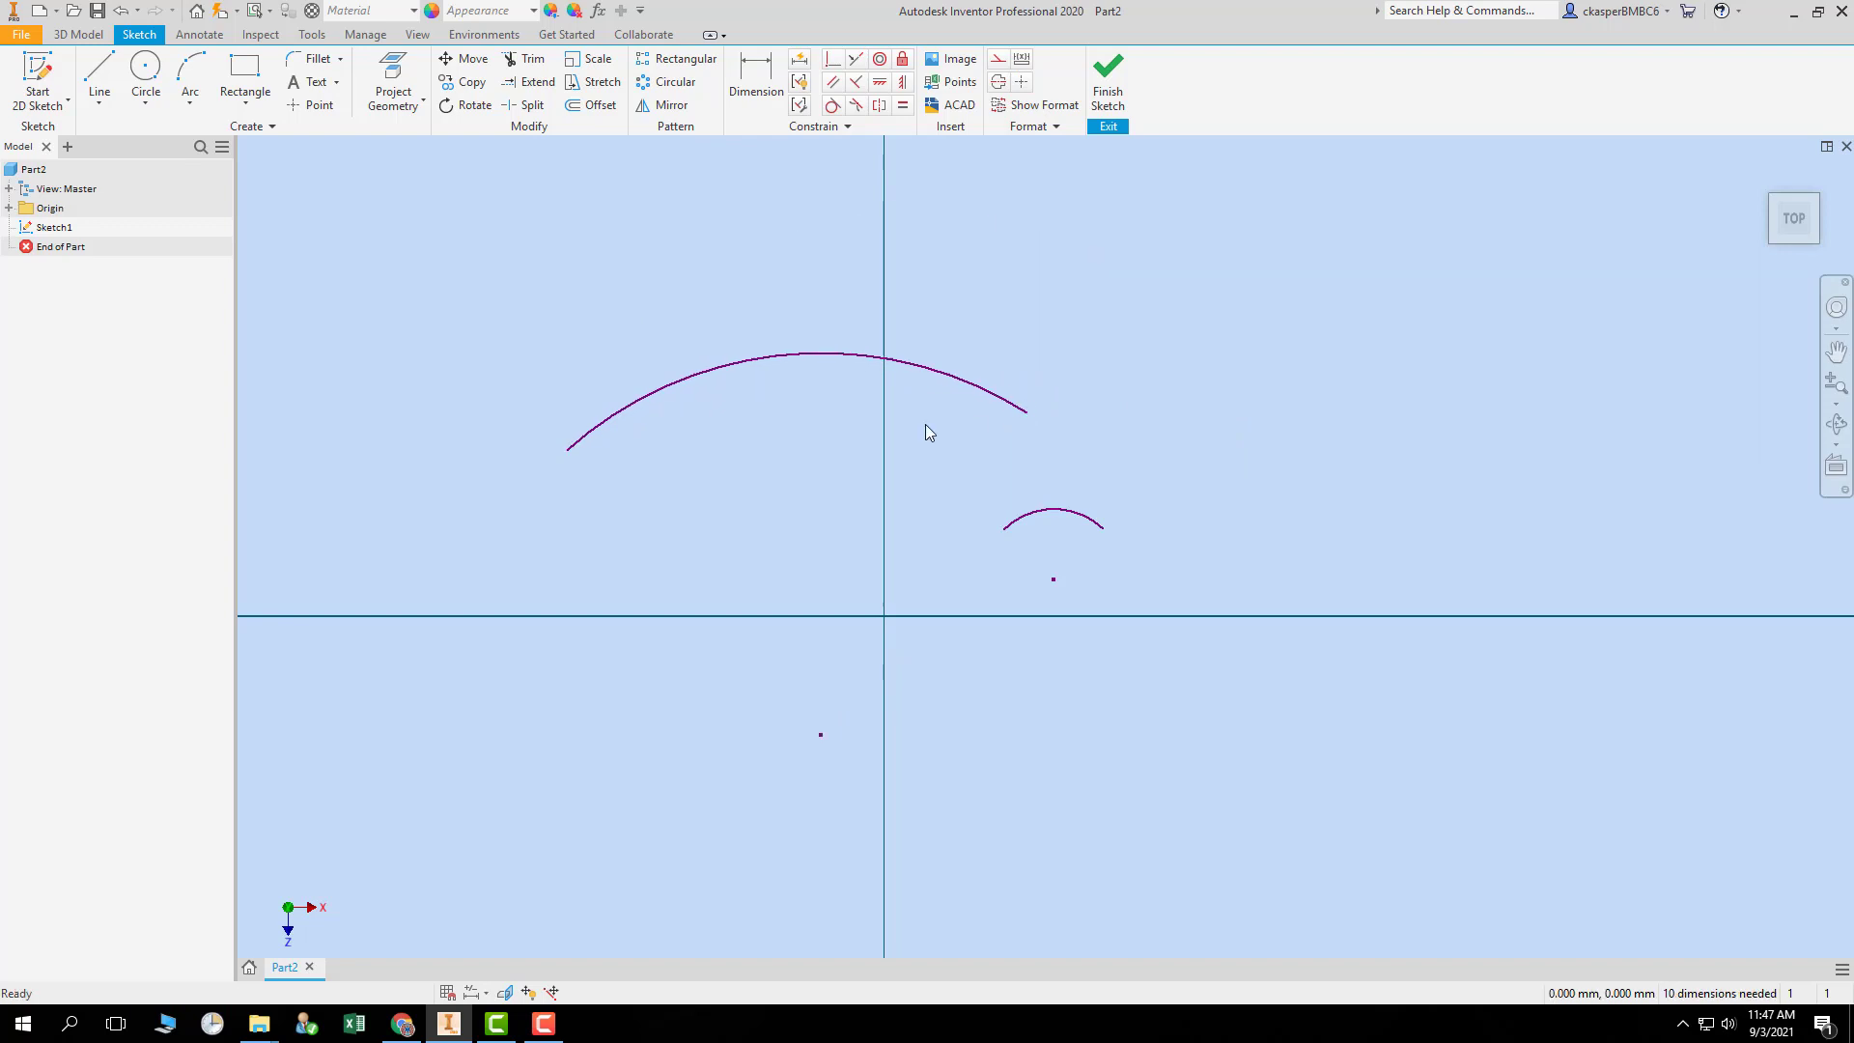
{"action": "left_click_drag", "start_coordinate": [566, 450], "coordinate": [688, 412]}
- Join the small arc's left end to the large arc's right end, and reshape both arcs by moving their free ends outward and down
{"action": "left_click_drag", "start_coordinate": [1004, 530], "coordinate": [1026, 412]}
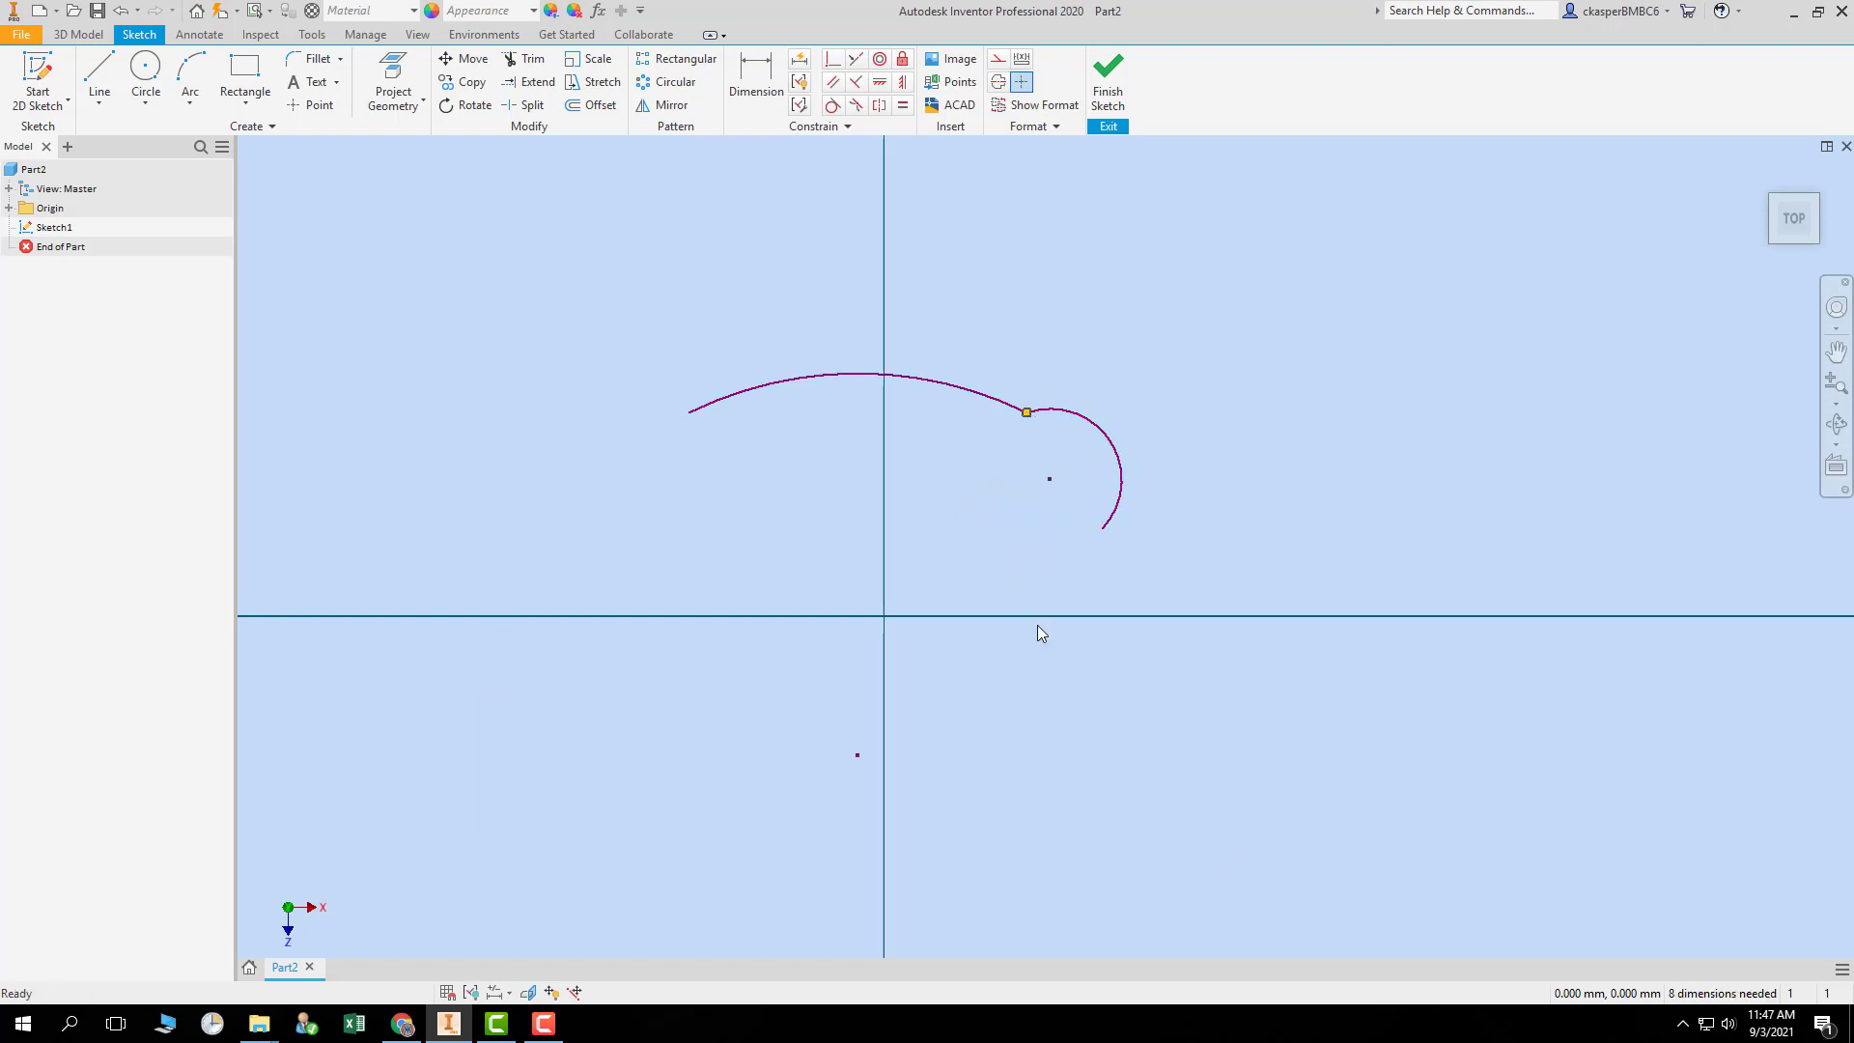
{"action": "left_click_drag", "start_coordinate": [1102, 530], "coordinate": [1166, 591]}
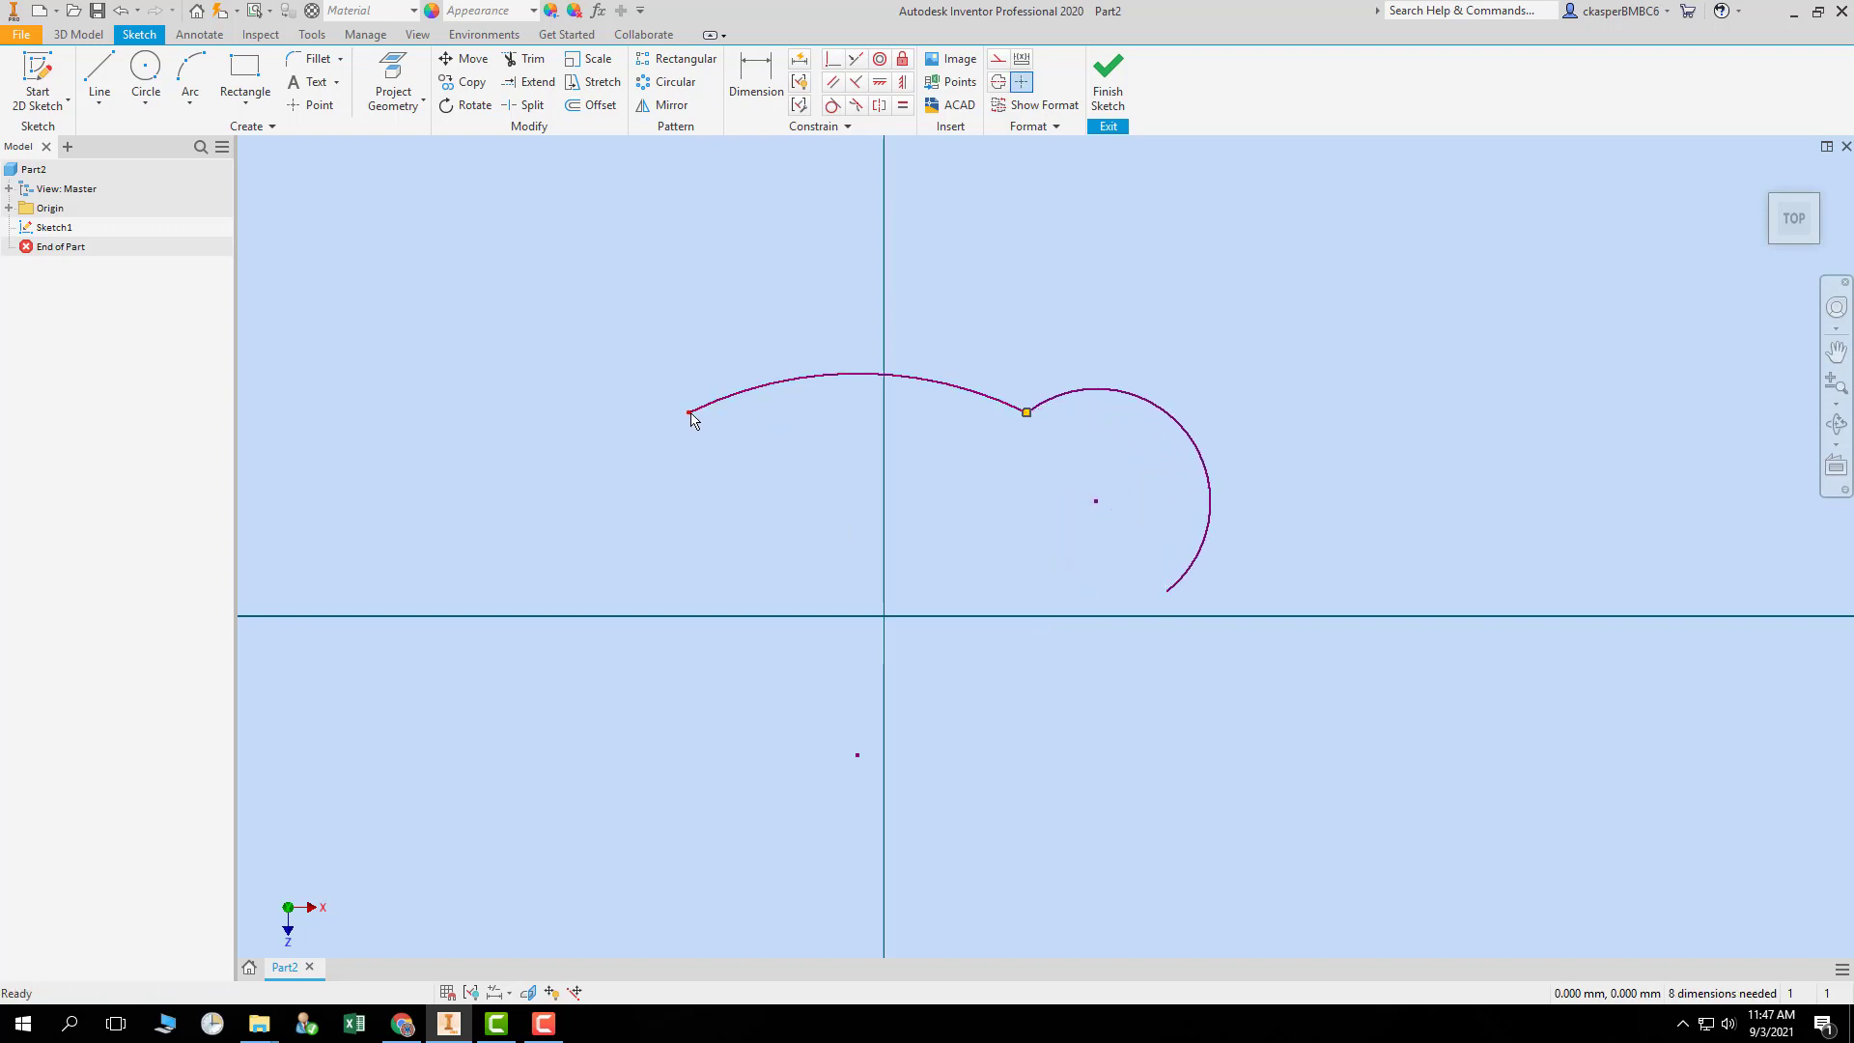
{"action": "left_click_drag", "start_coordinate": [689, 413], "coordinate": [636, 509]}
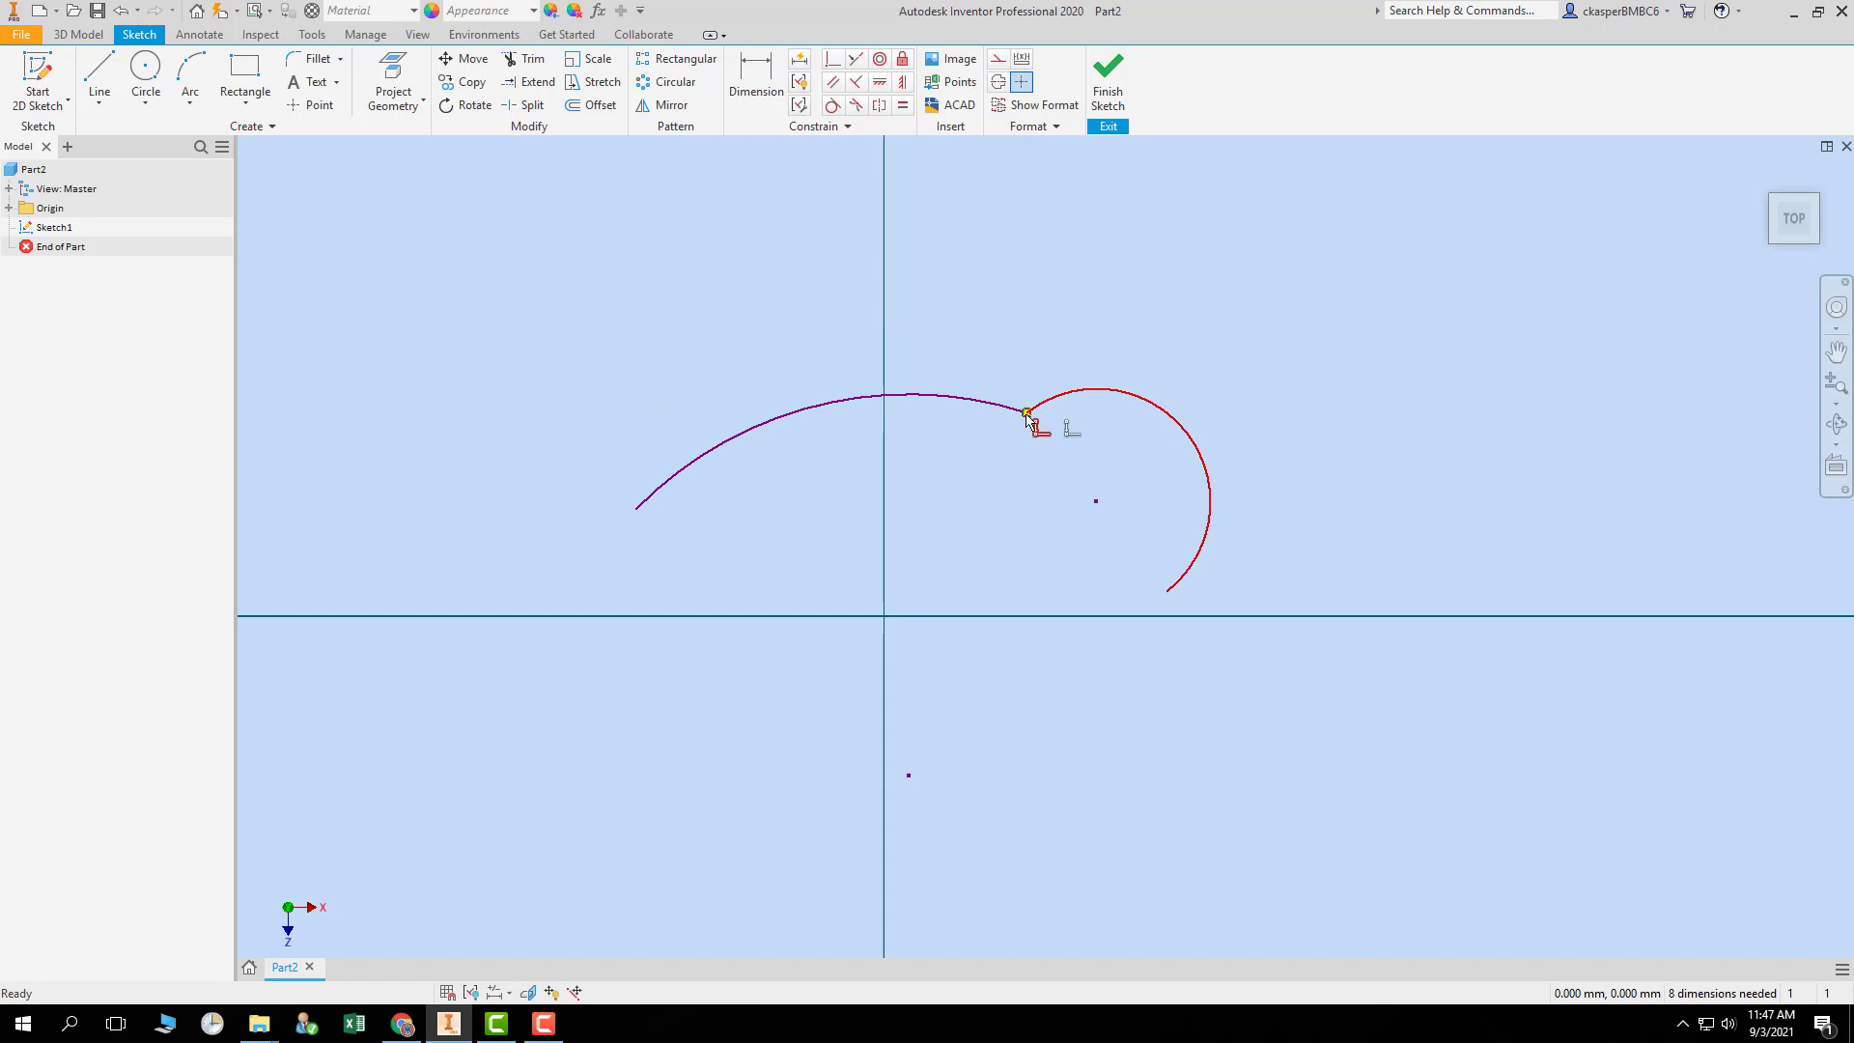
- Delete the coincident constraint joining the two arcs, and move the small arc away by its center point
{"action": "mouse_move", "coordinate": [1027, 417]}
{"action": "left_click", "coordinate": [1064, 443]}
{"action": "right_click", "coordinate": [1028, 417]}
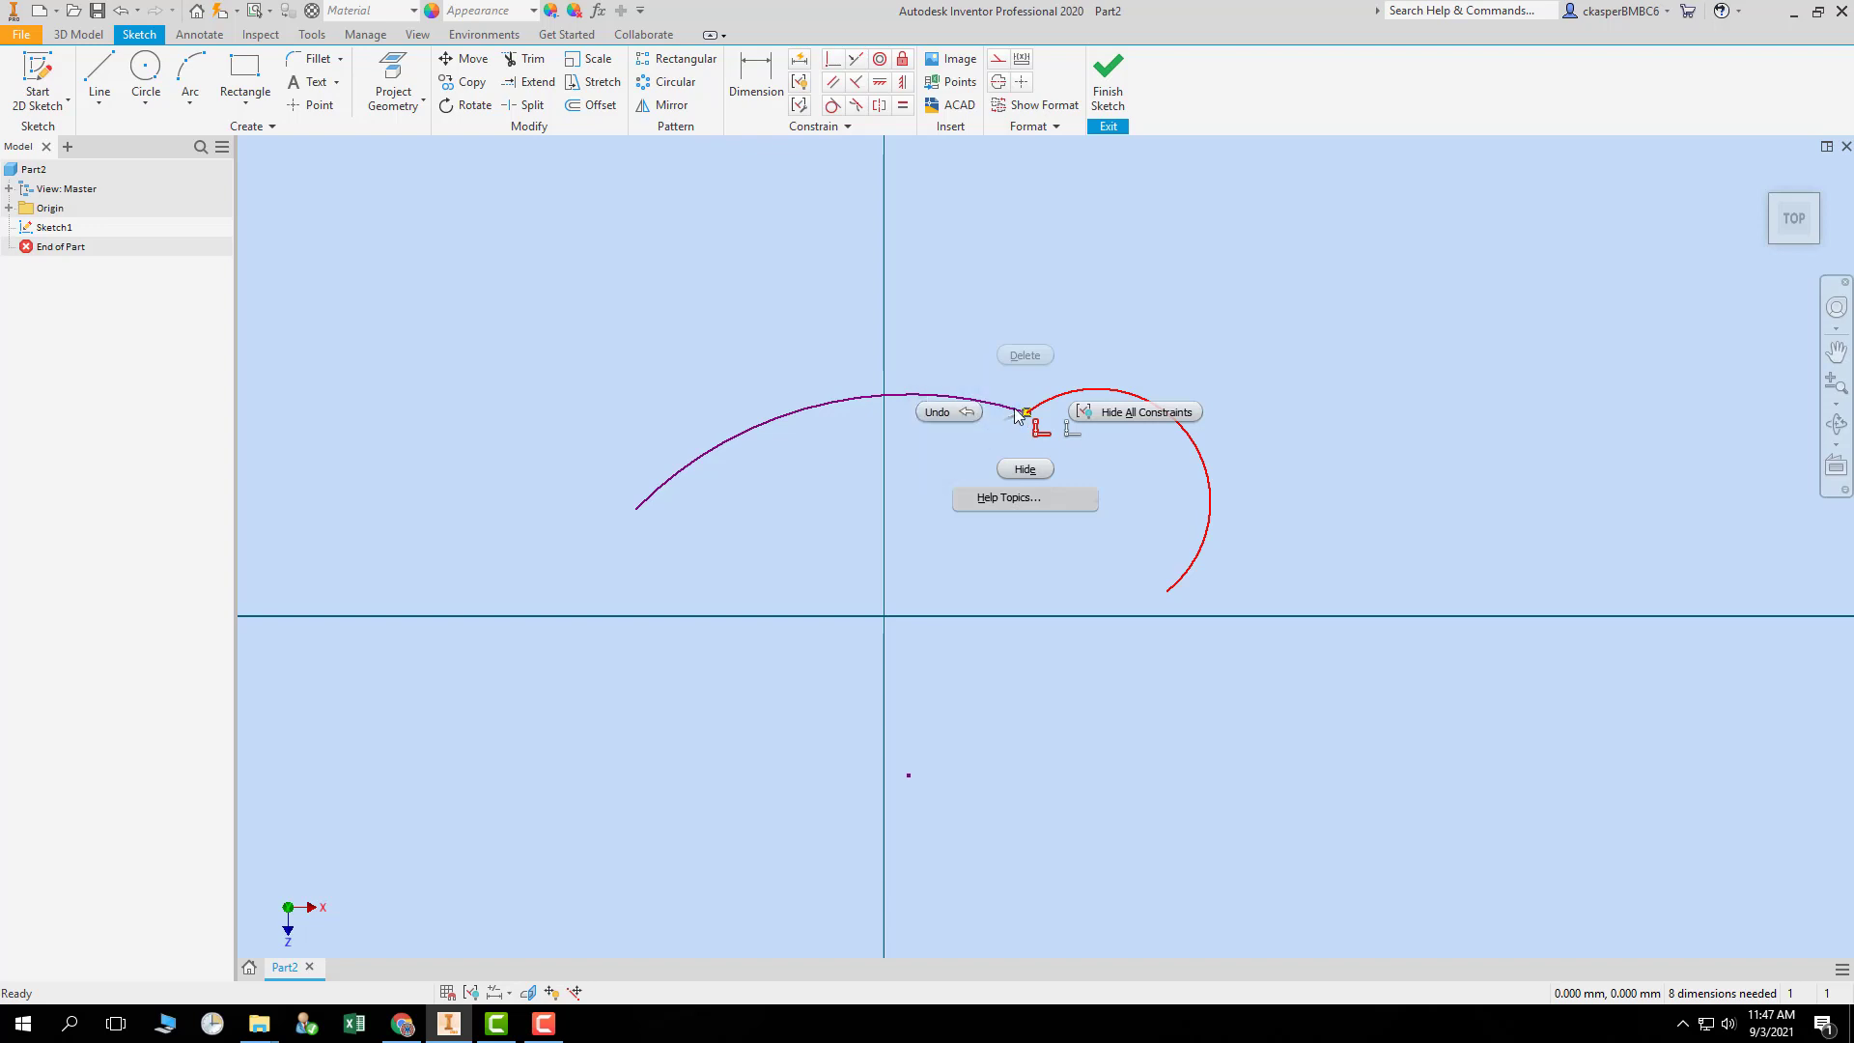
{"action": "left_click", "coordinate": [1043, 295]}
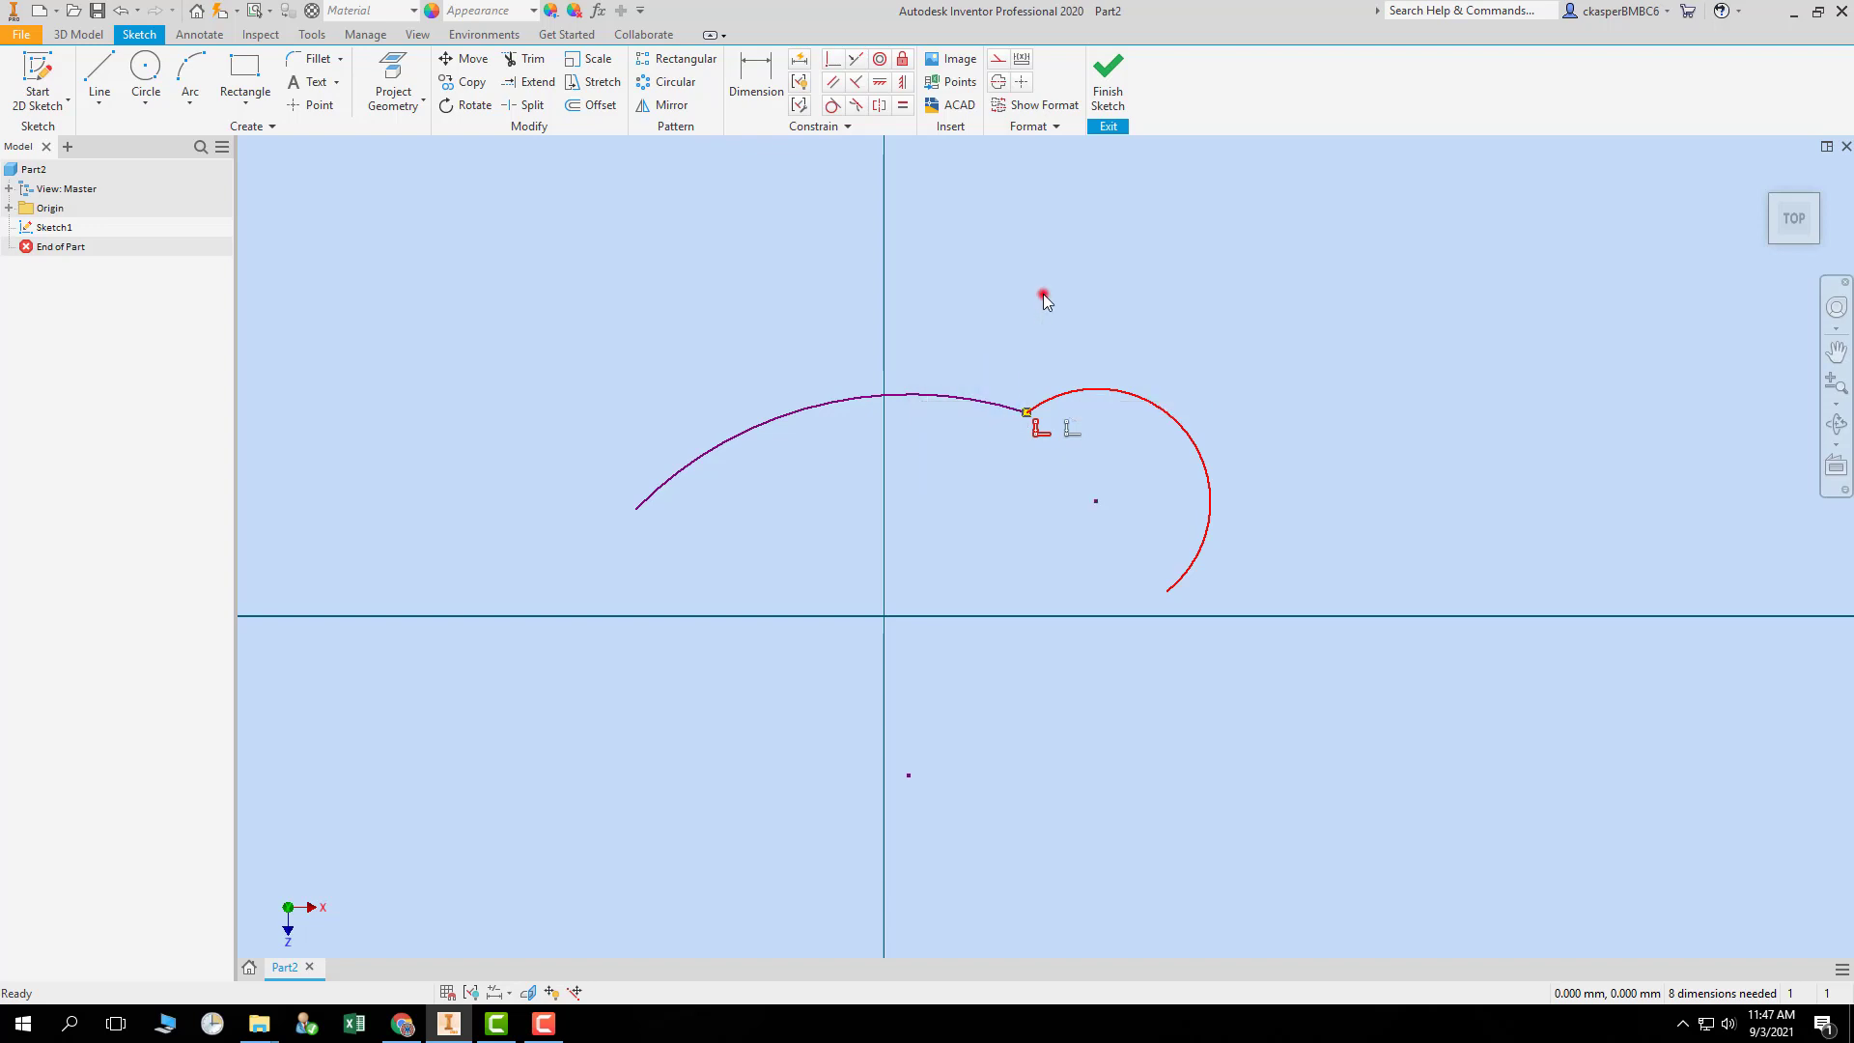
{"action": "right_click", "coordinate": [1040, 439]}
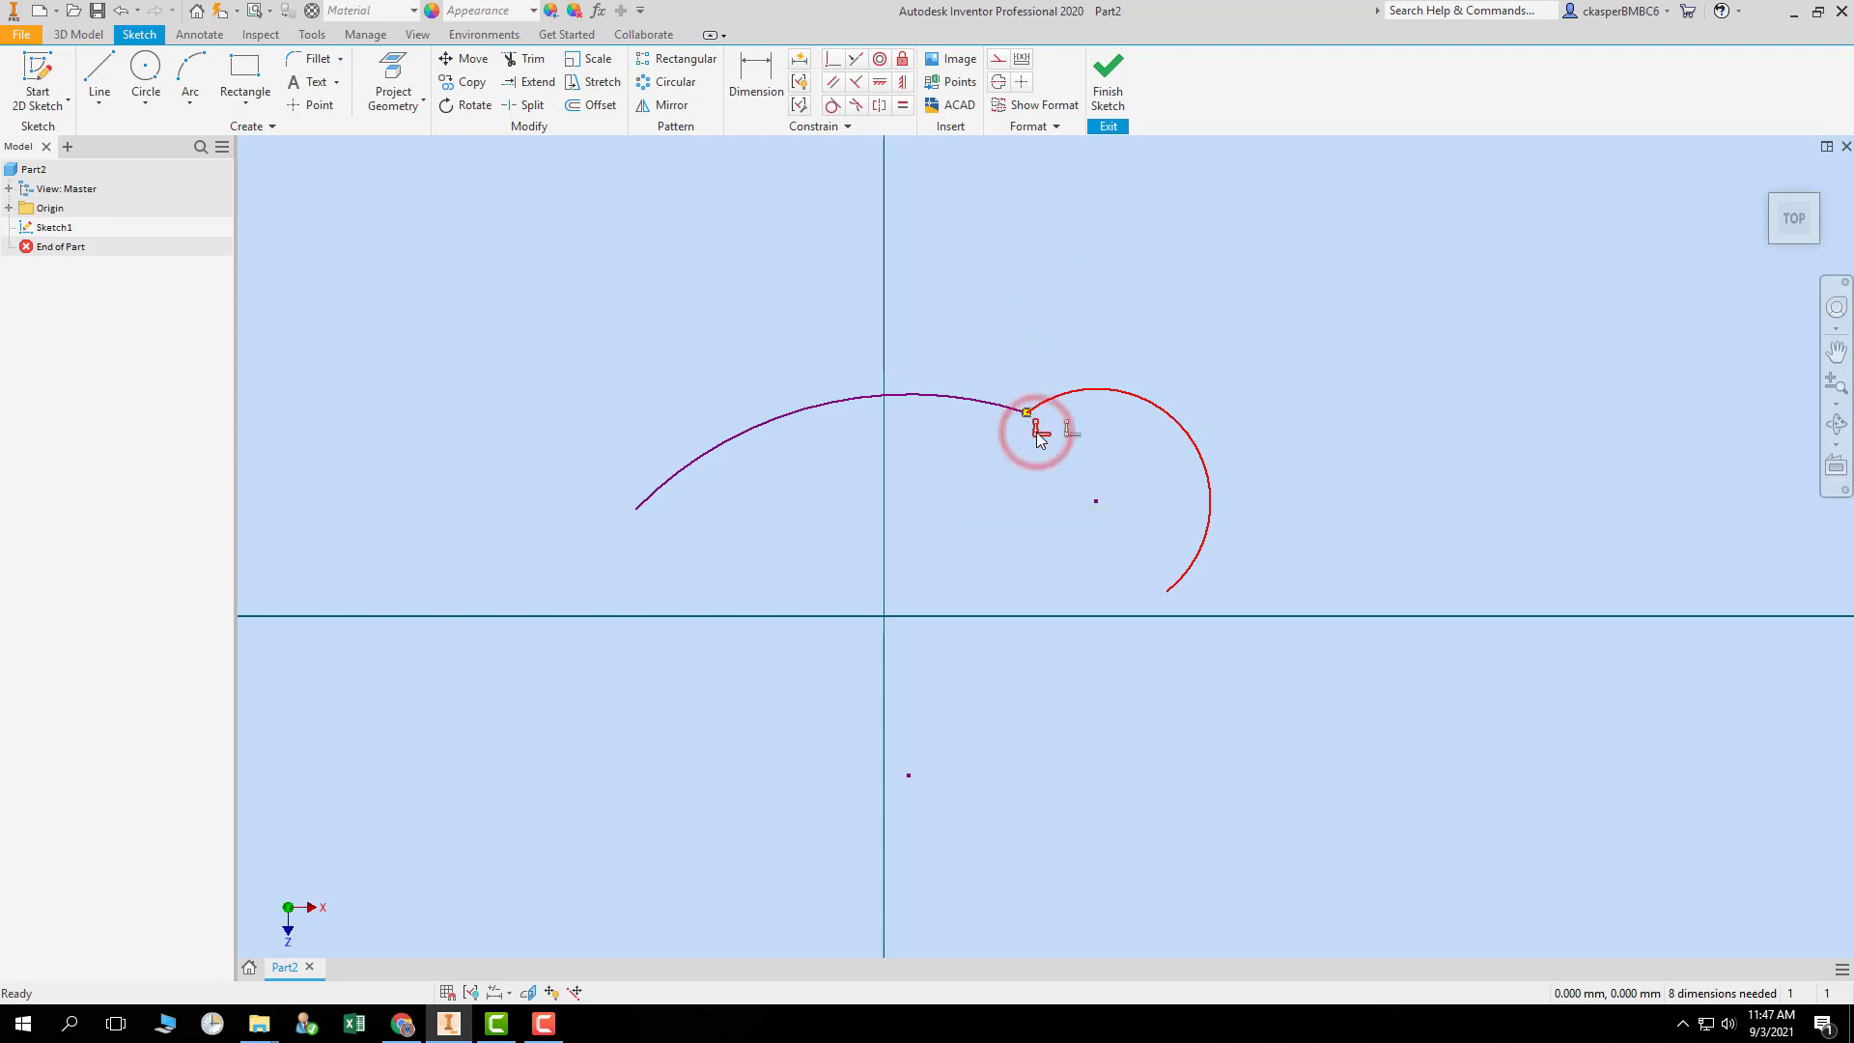
{"action": "right_click", "coordinate": [1038, 437]}
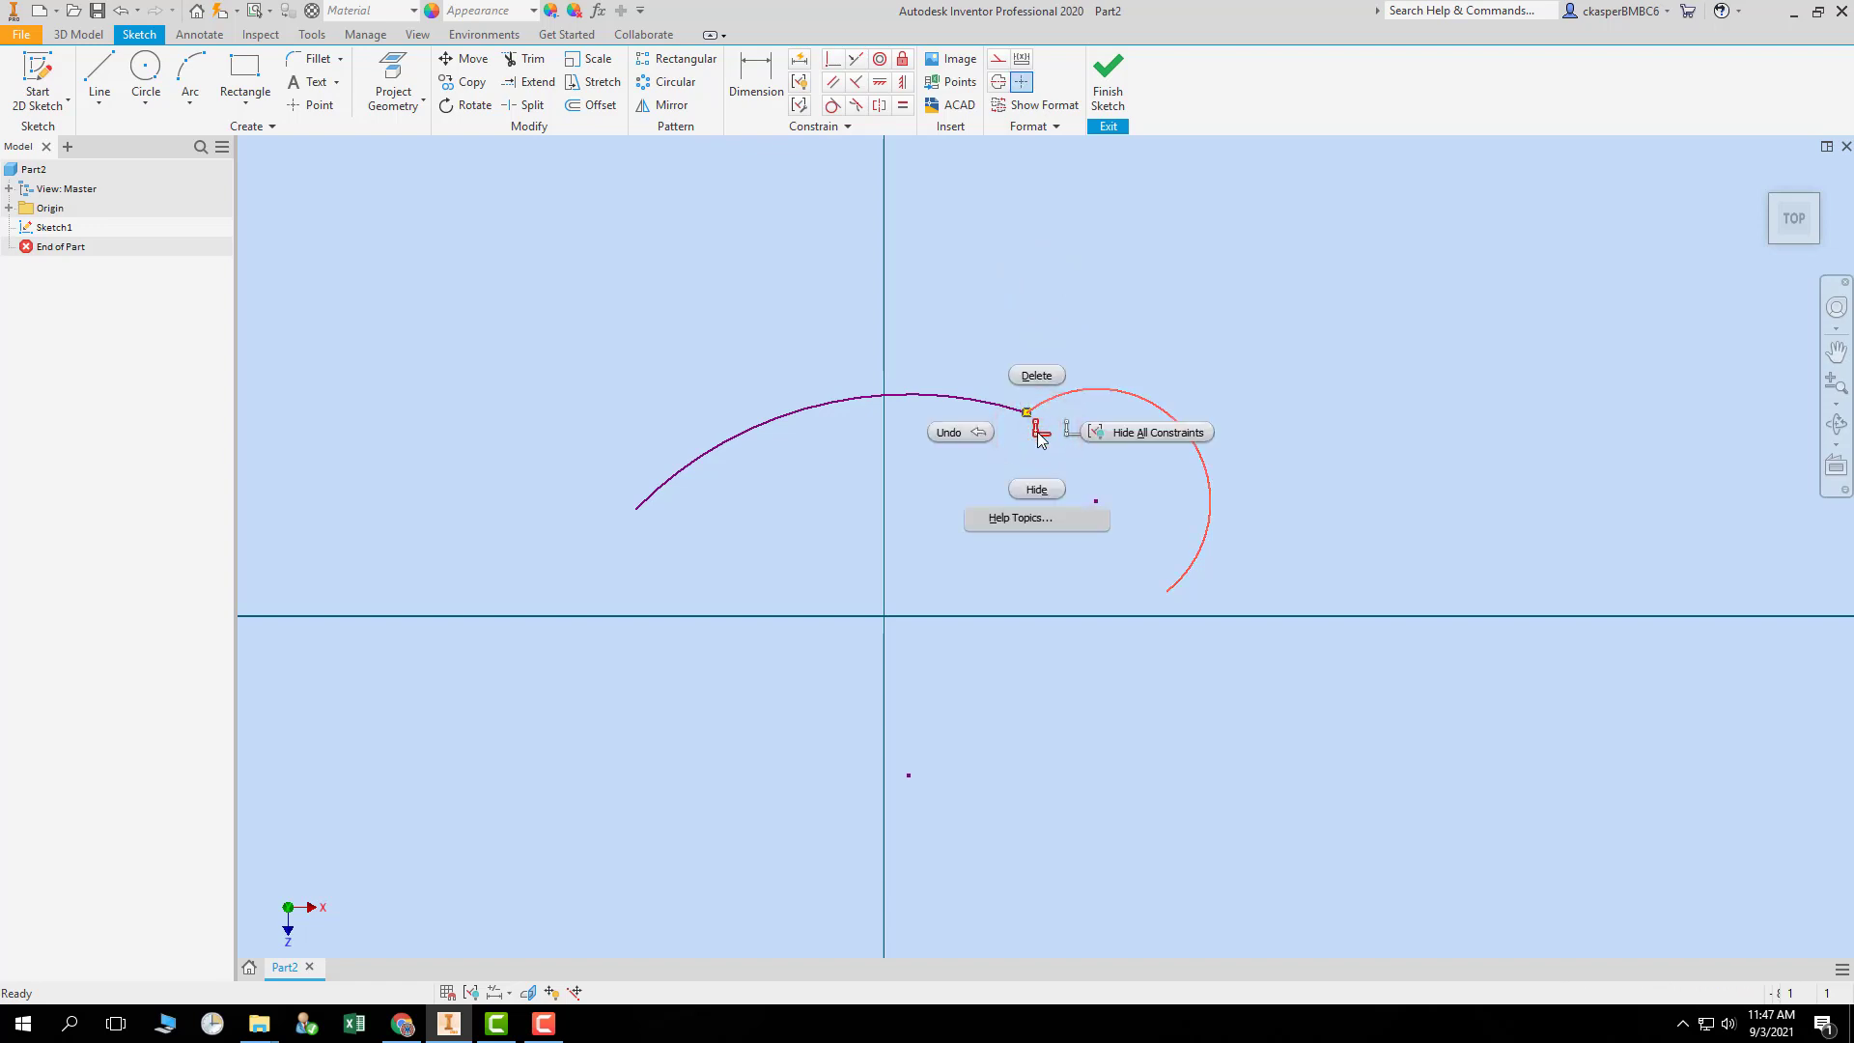
{"action": "left_click", "coordinate": [965, 307]}
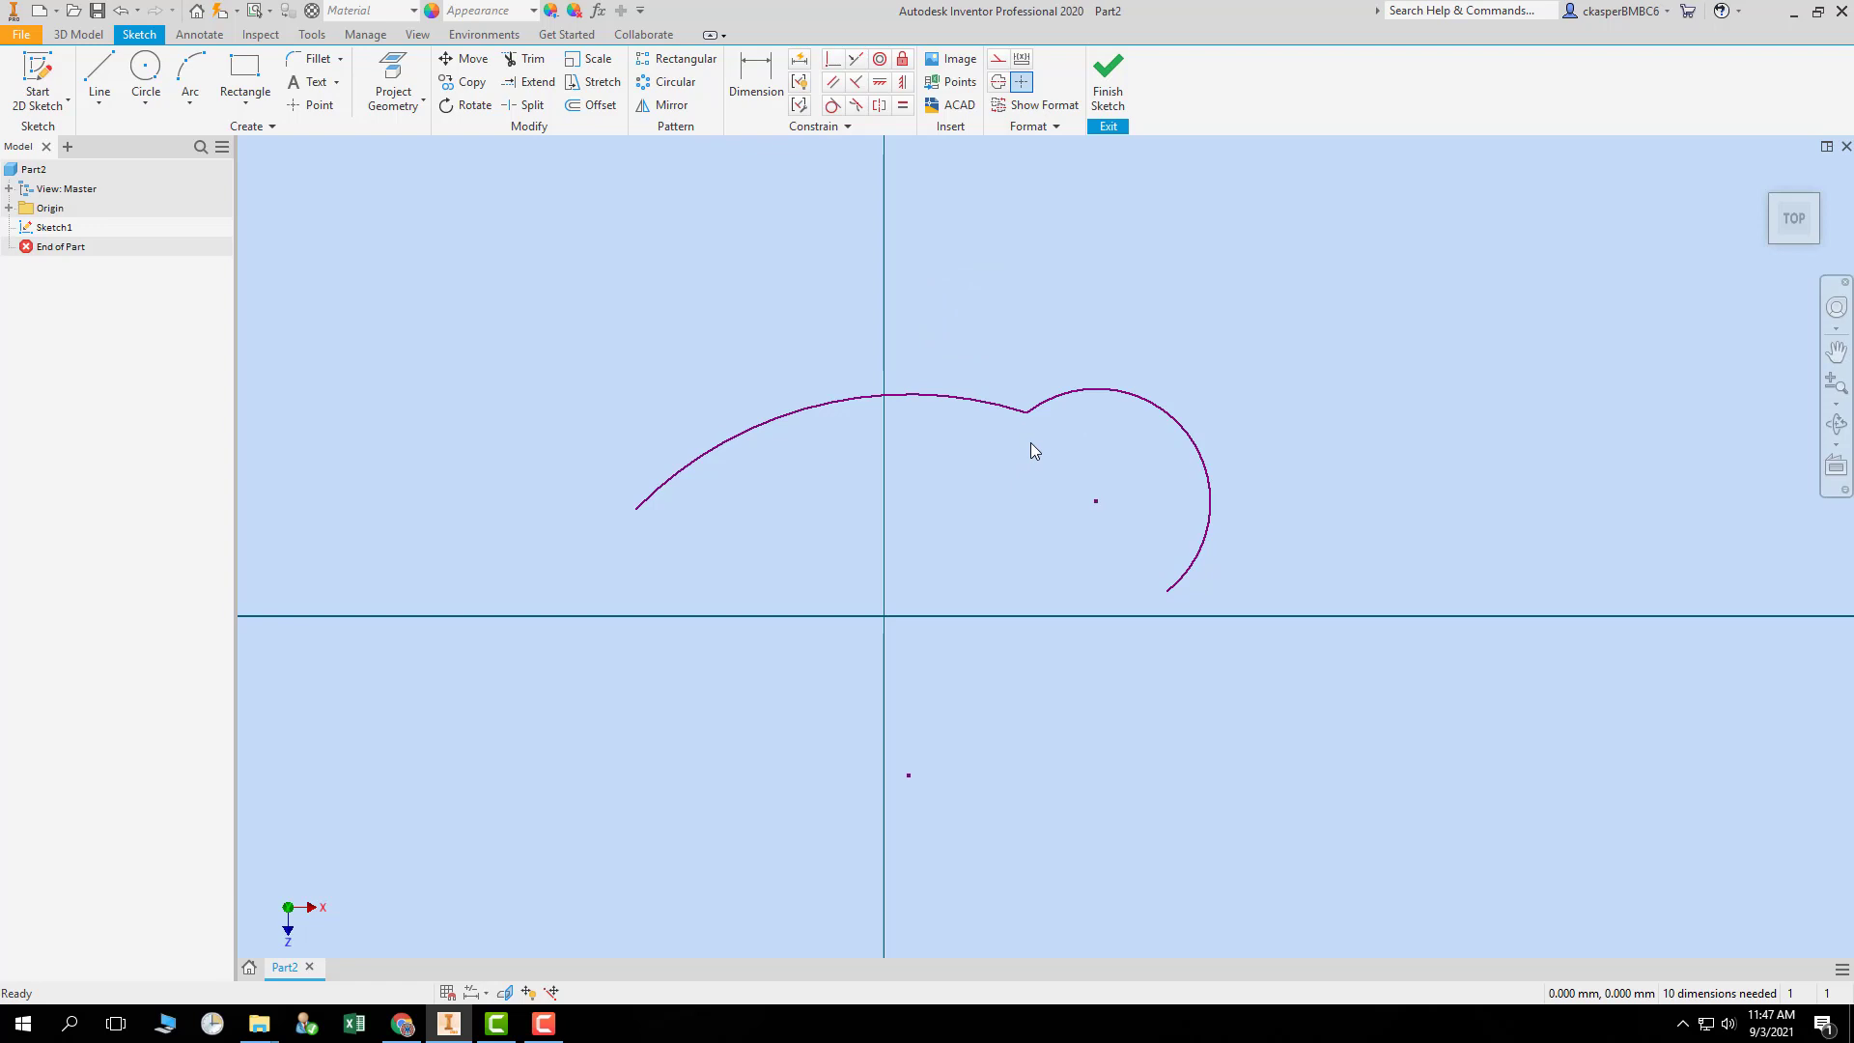
{"action": "left_click", "coordinate": [1024, 83]}
{"action": "left_click_drag", "start_coordinate": [1094, 502], "coordinate": [1123, 489]}
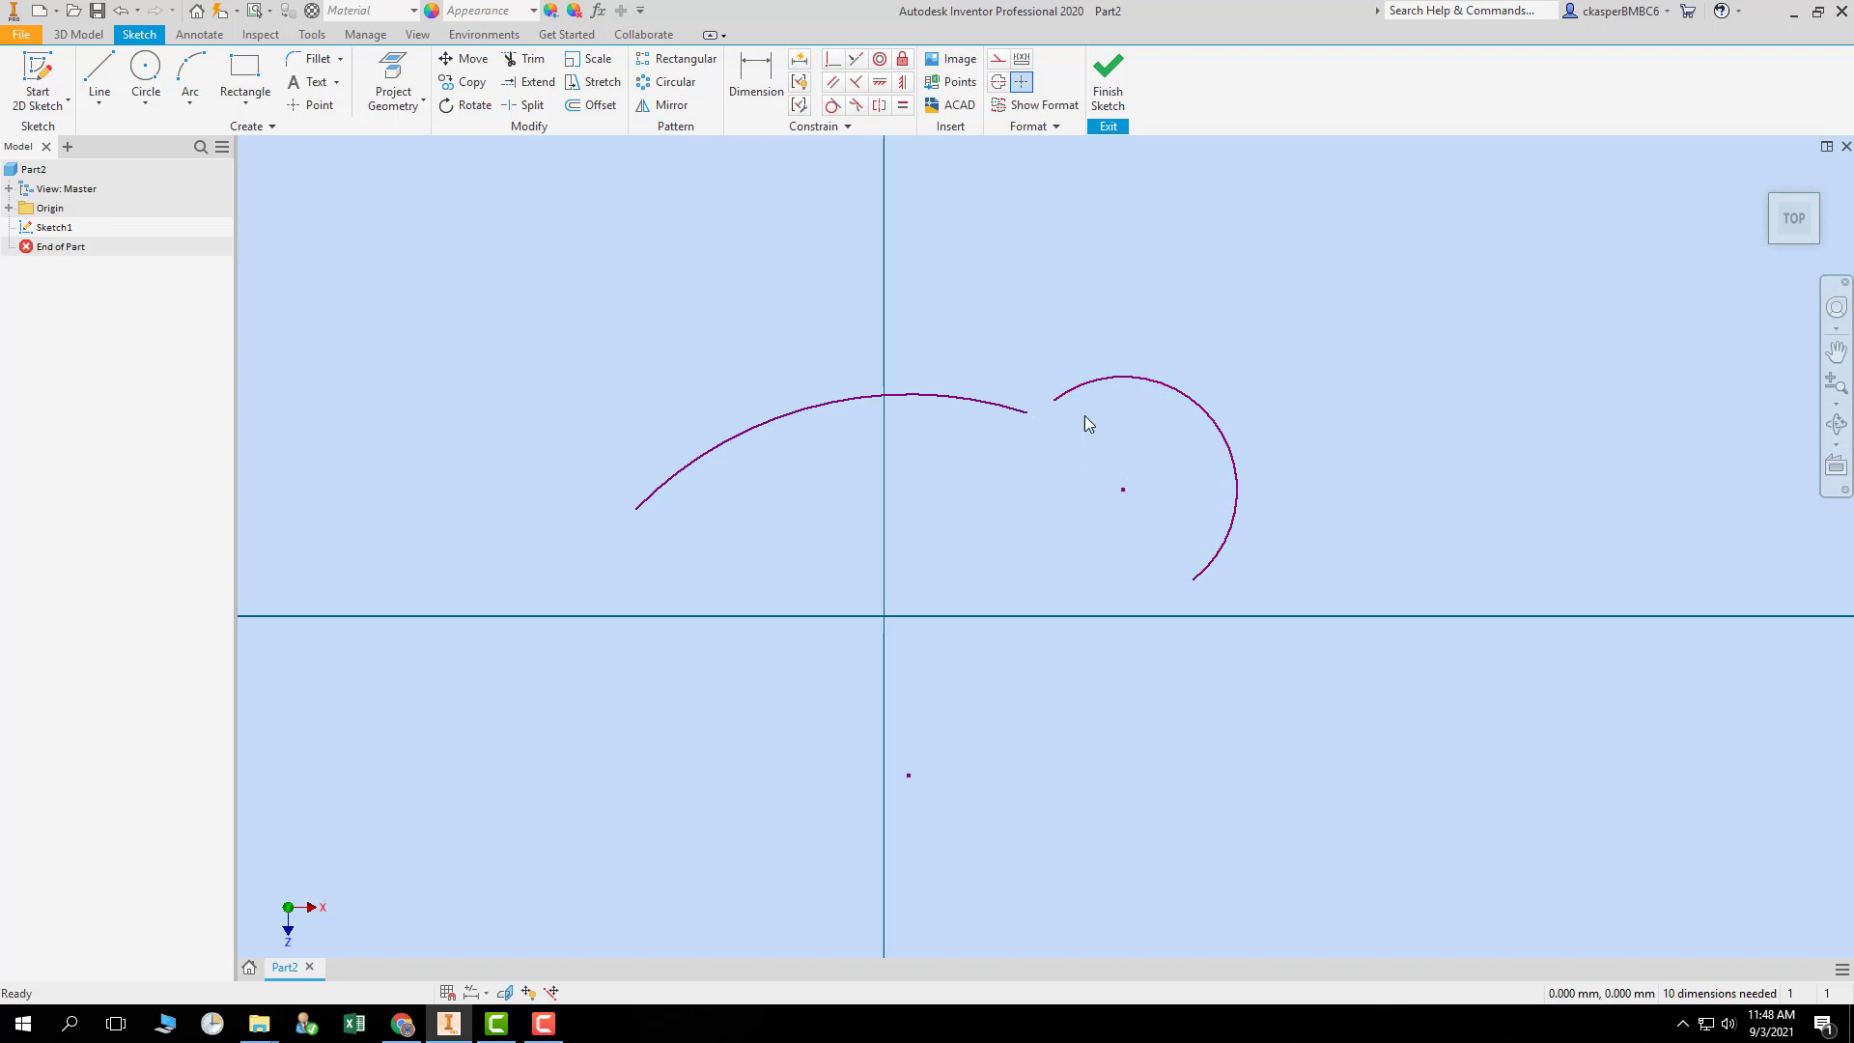
- Rejoin the small arc to the large arc's right end, and separate them again by deleting the coincident constraint and moving the small arc
{"action": "left_click_drag", "start_coordinate": [1054, 401], "coordinate": [1027, 413]}
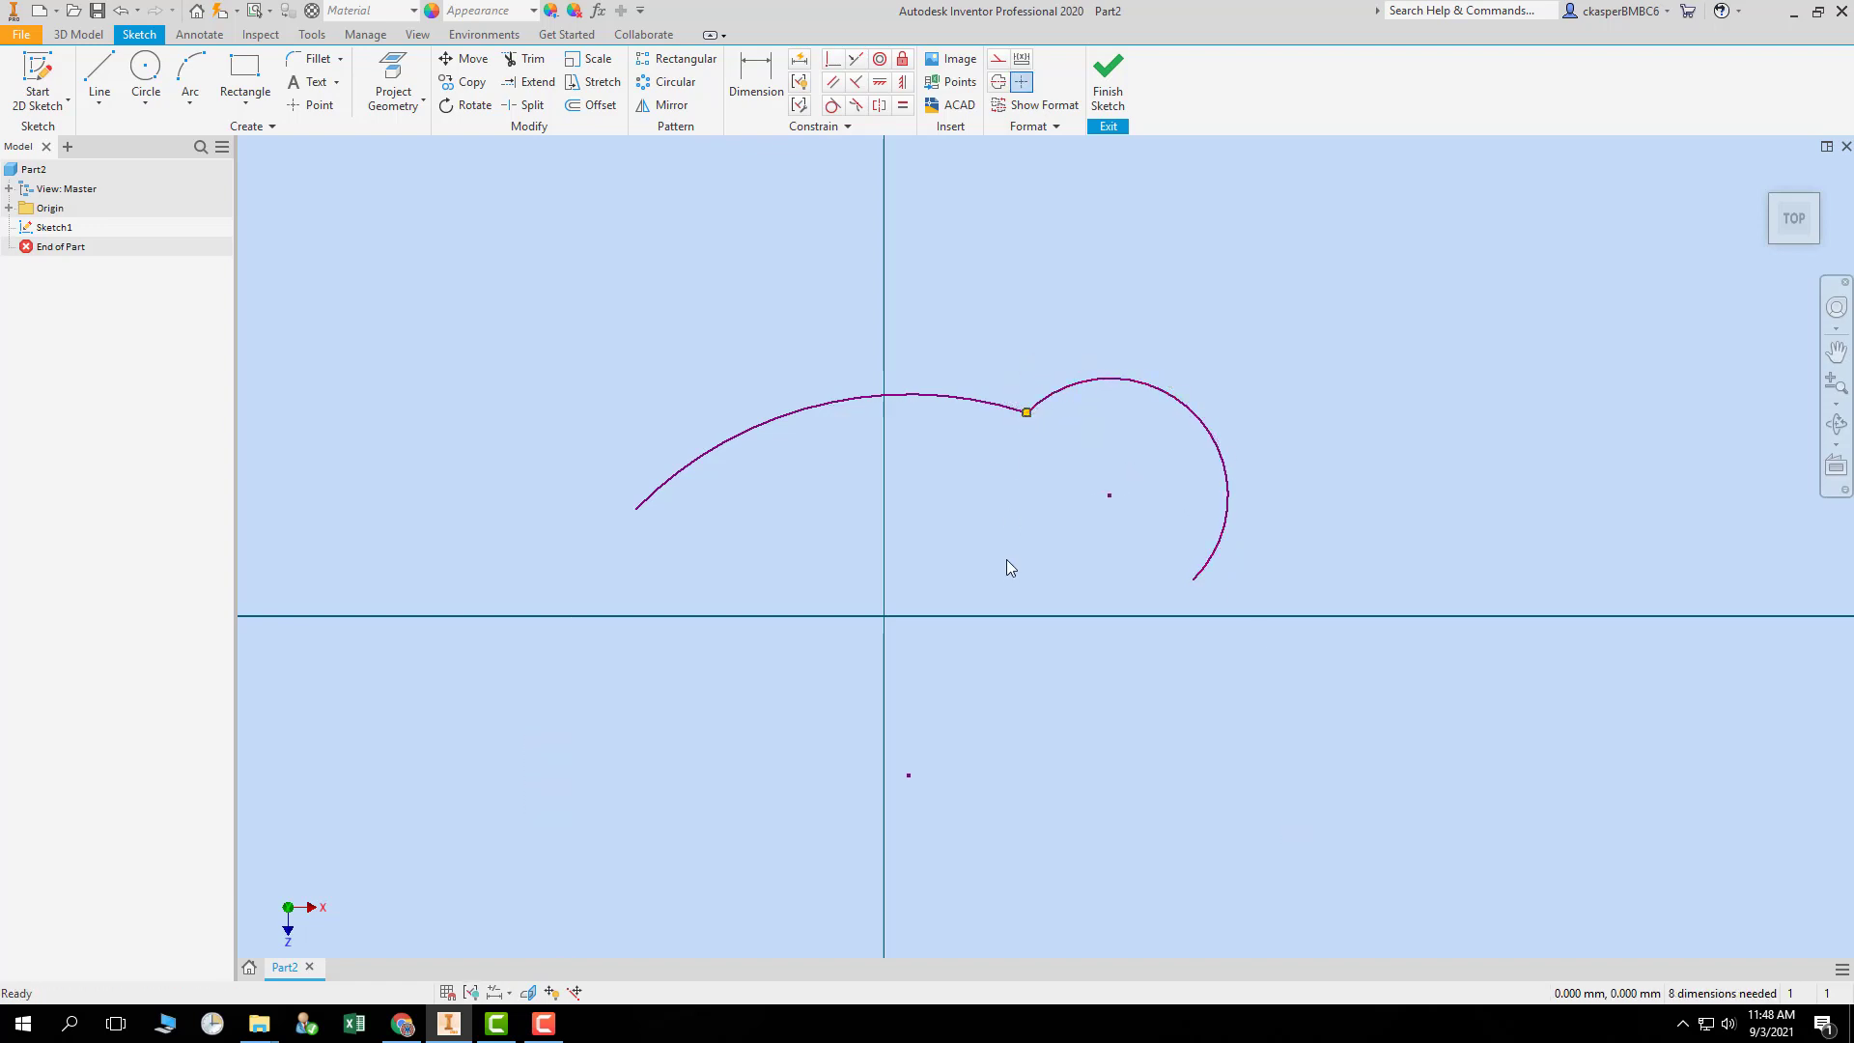
{"action": "left_click", "coordinate": [1037, 434]}
{"action": "right_click", "coordinate": [1037, 433]}
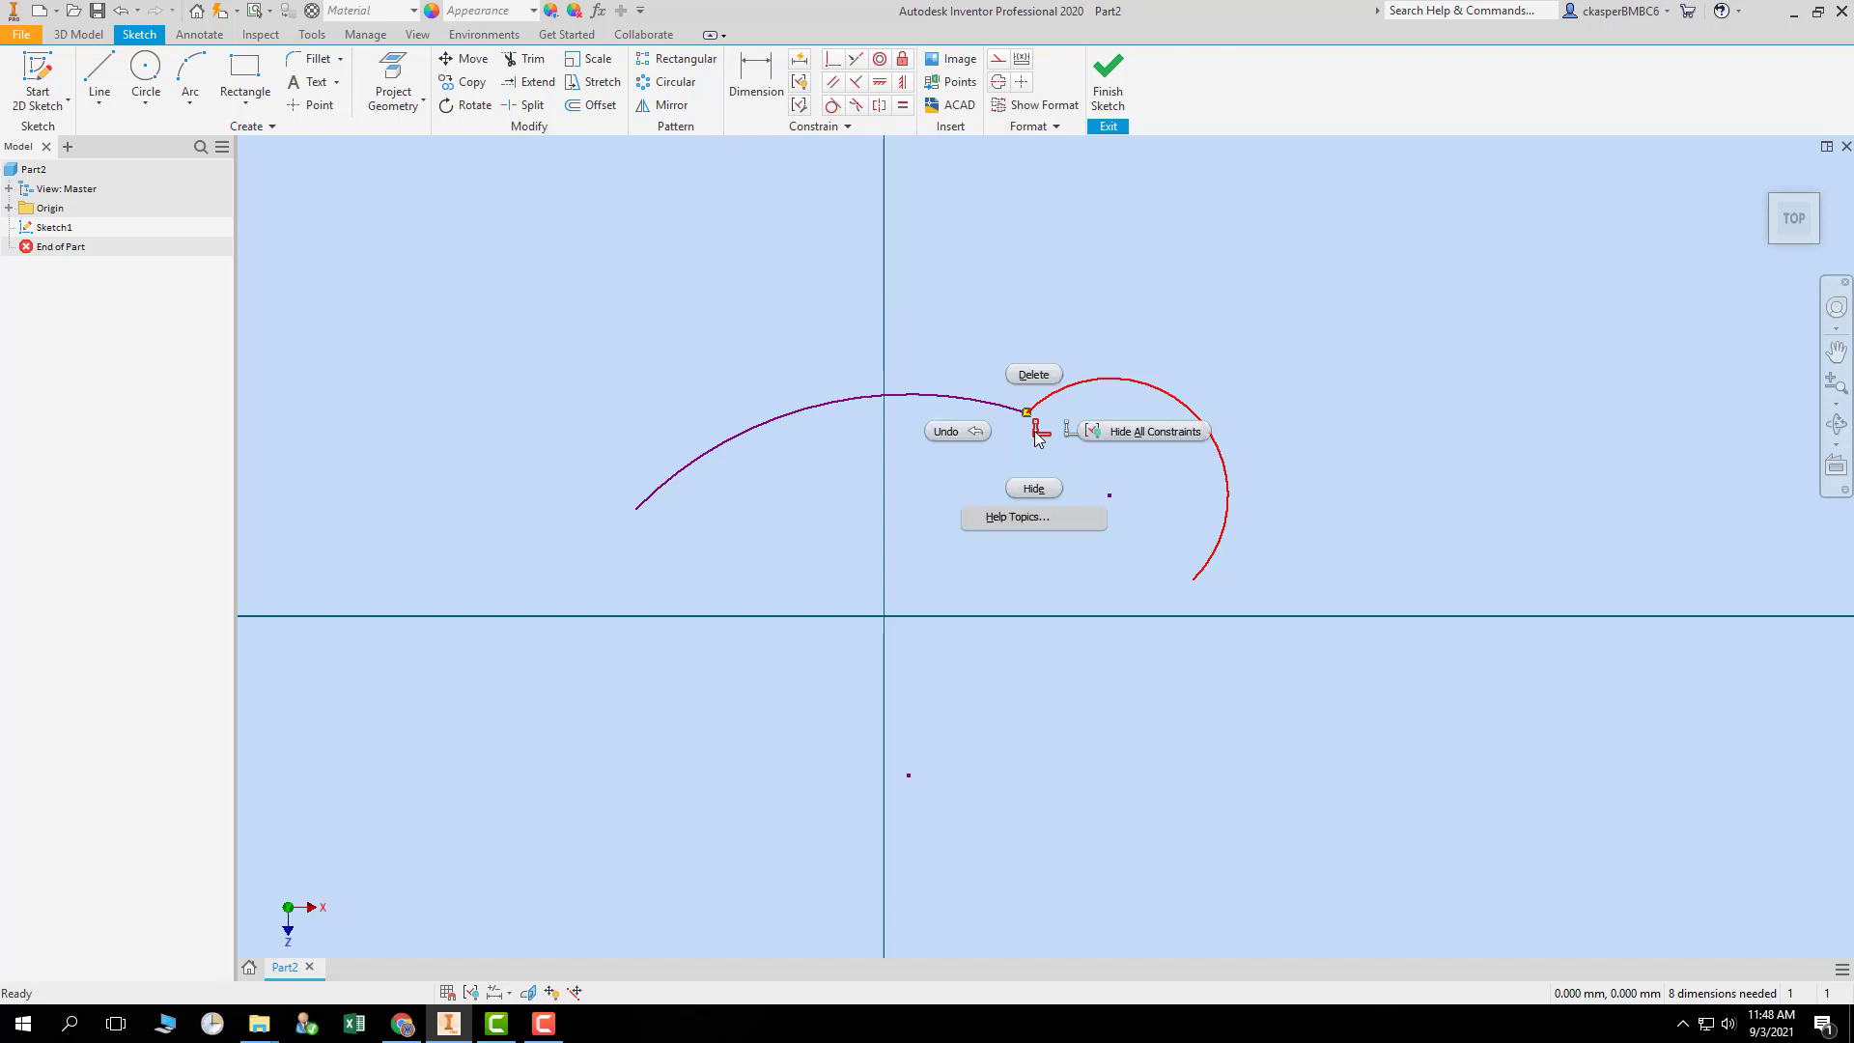
{"action": "left_click", "coordinate": [1039, 380]}
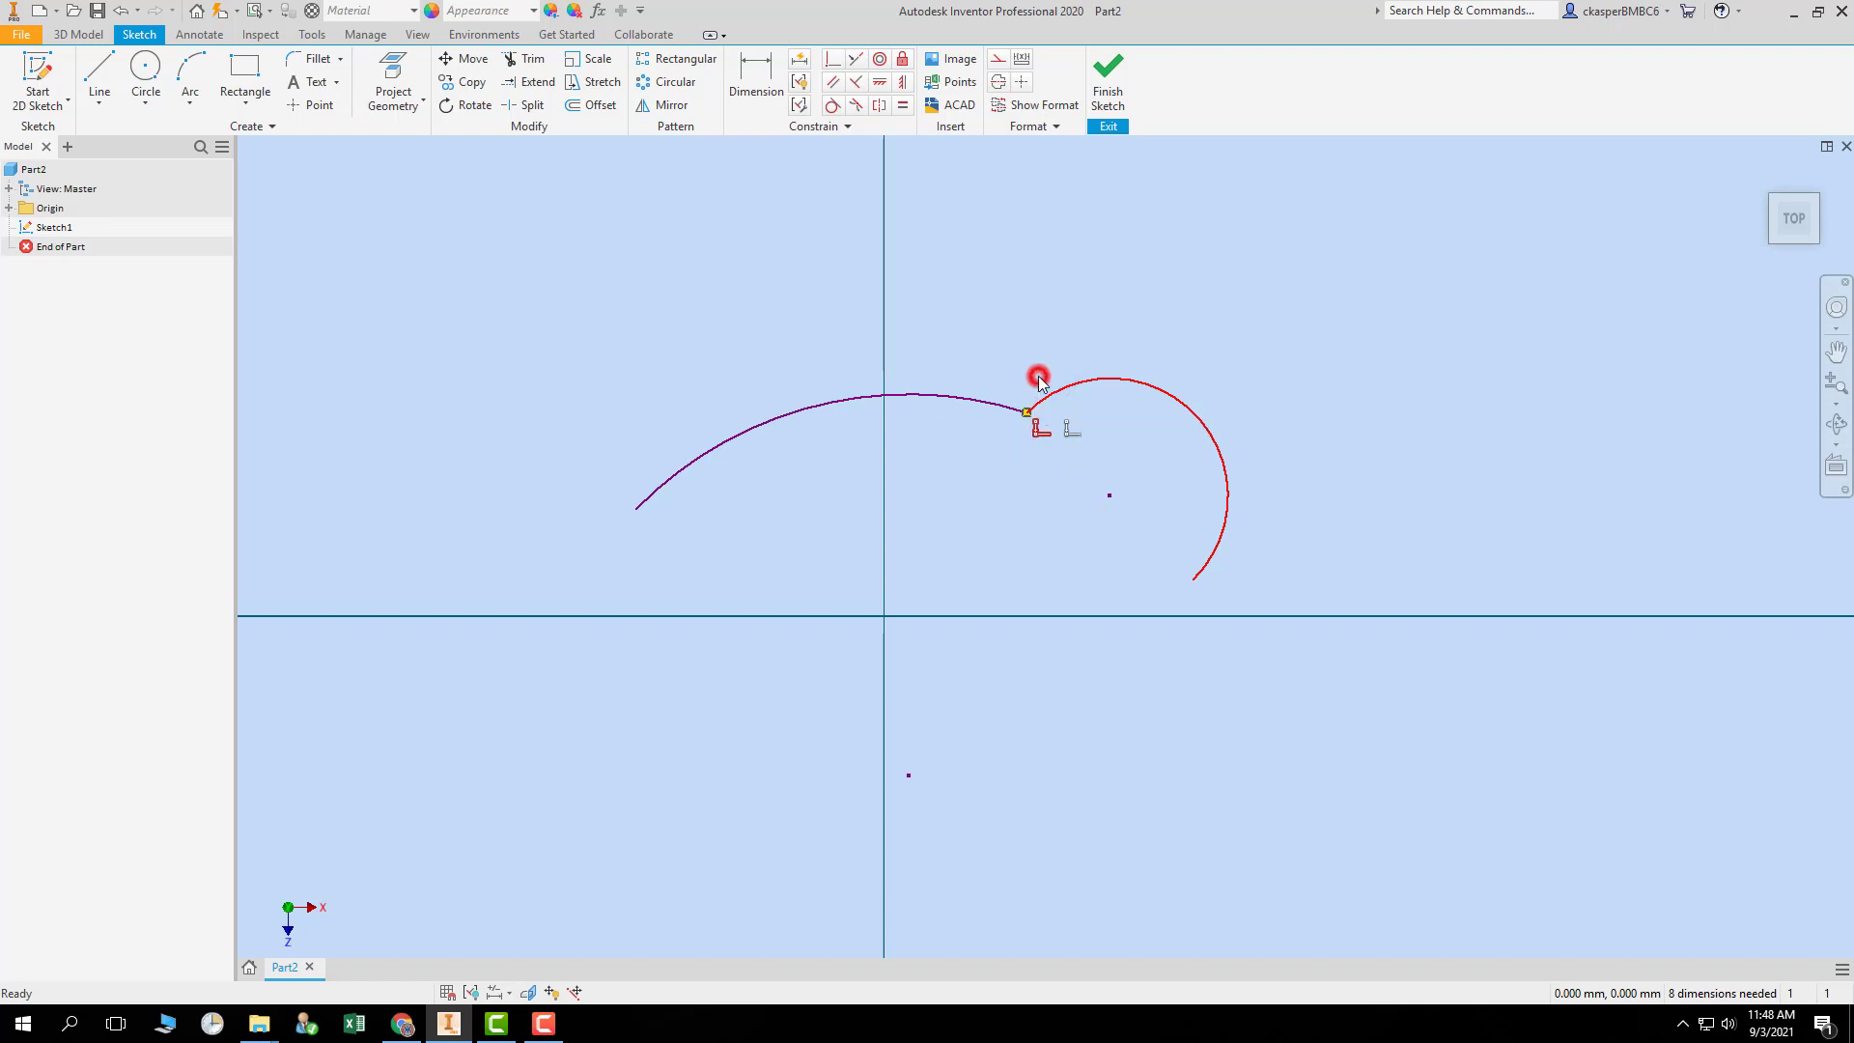
{"action": "left_click", "coordinate": [1158, 388]}
{"action": "left_click_drag", "start_coordinate": [1158, 388], "coordinate": [1051, 403]}
{"action": "left_click", "coordinate": [1041, 439]}
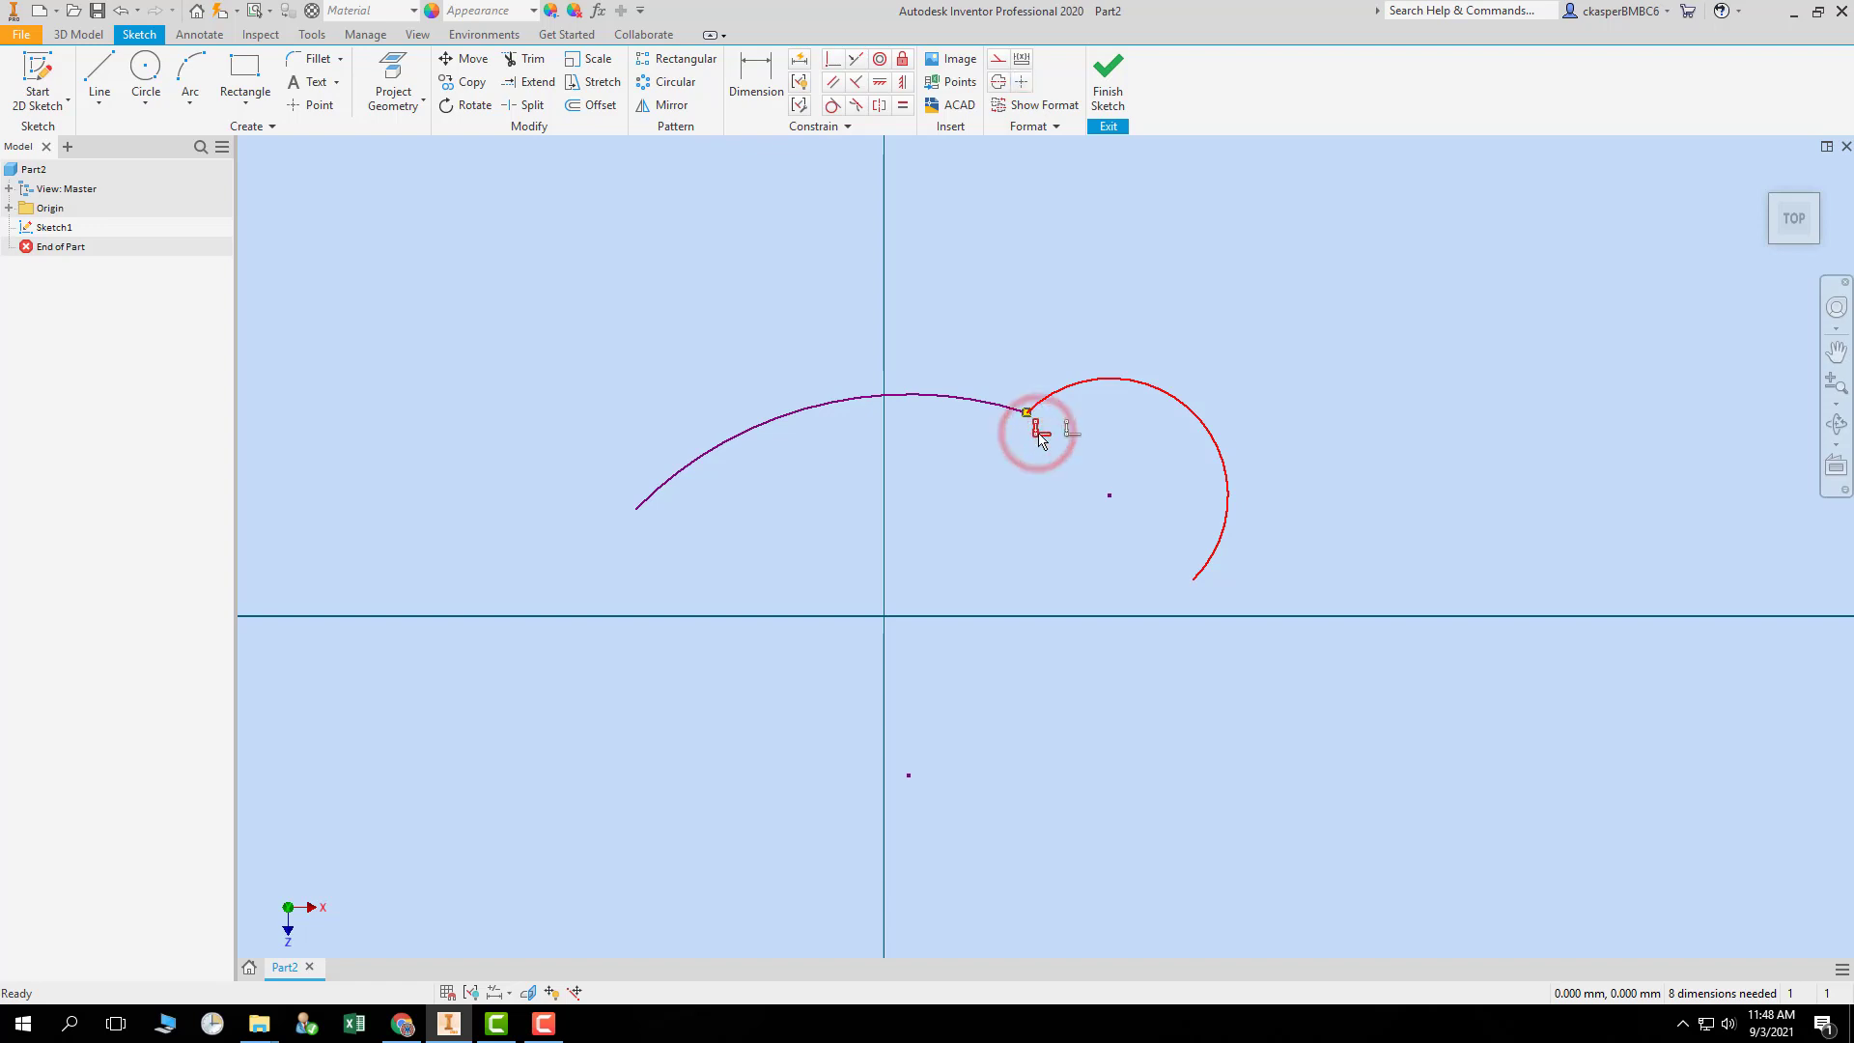
{"action": "right_click", "coordinate": [1040, 439]}
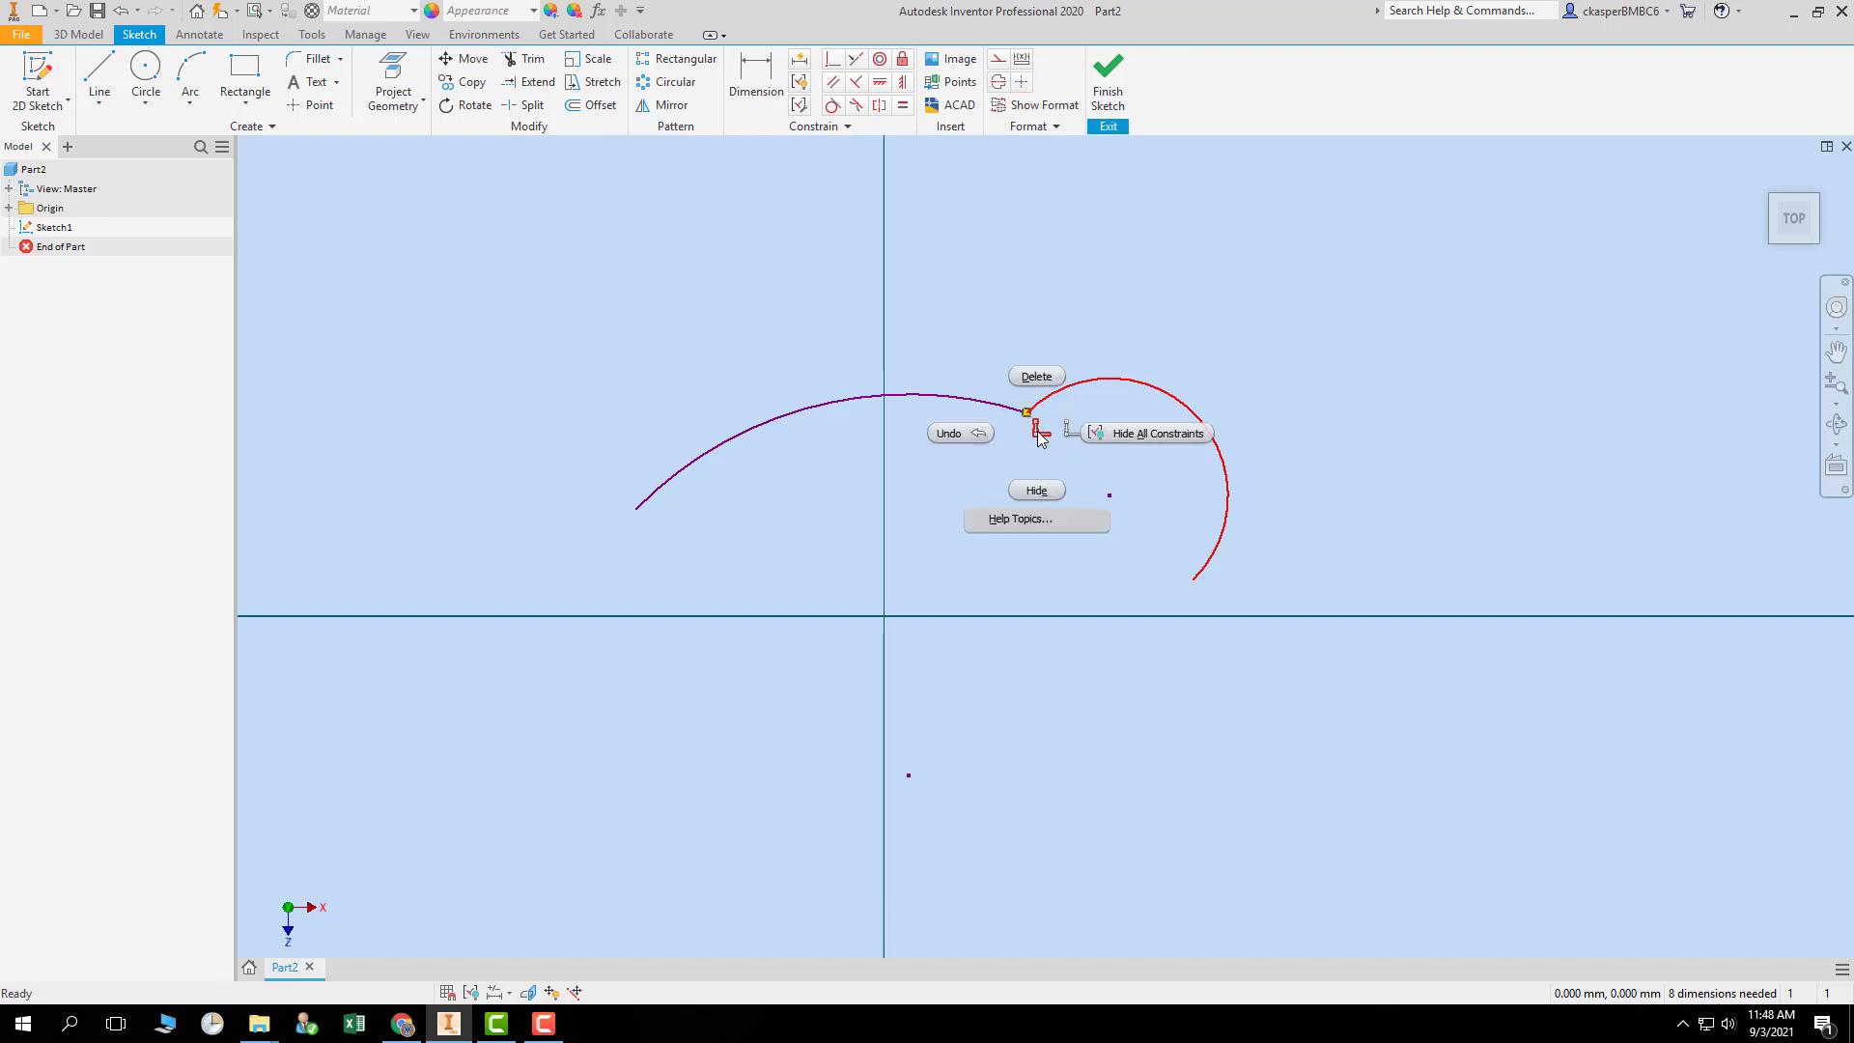
{"action": "left_click", "coordinate": [1037, 376]}
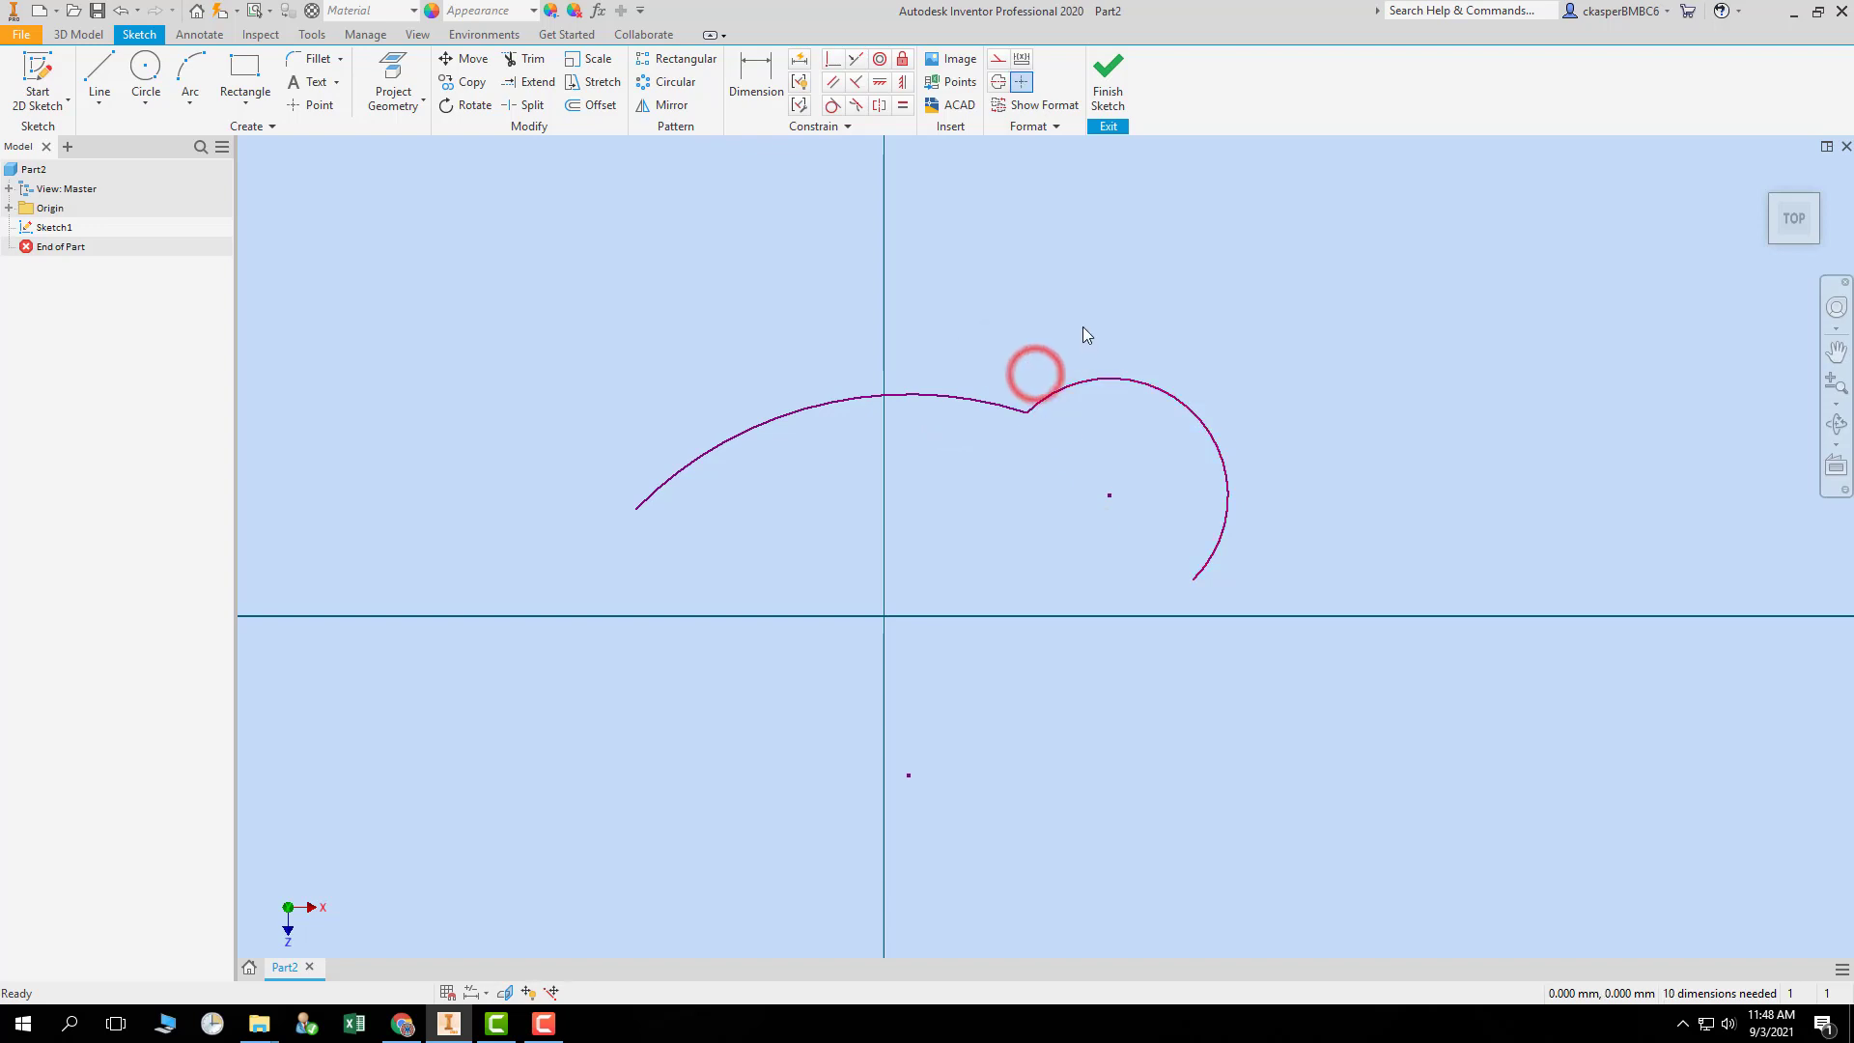
{"action": "left_click_drag", "start_coordinate": [1108, 499], "coordinate": [1123, 483]}
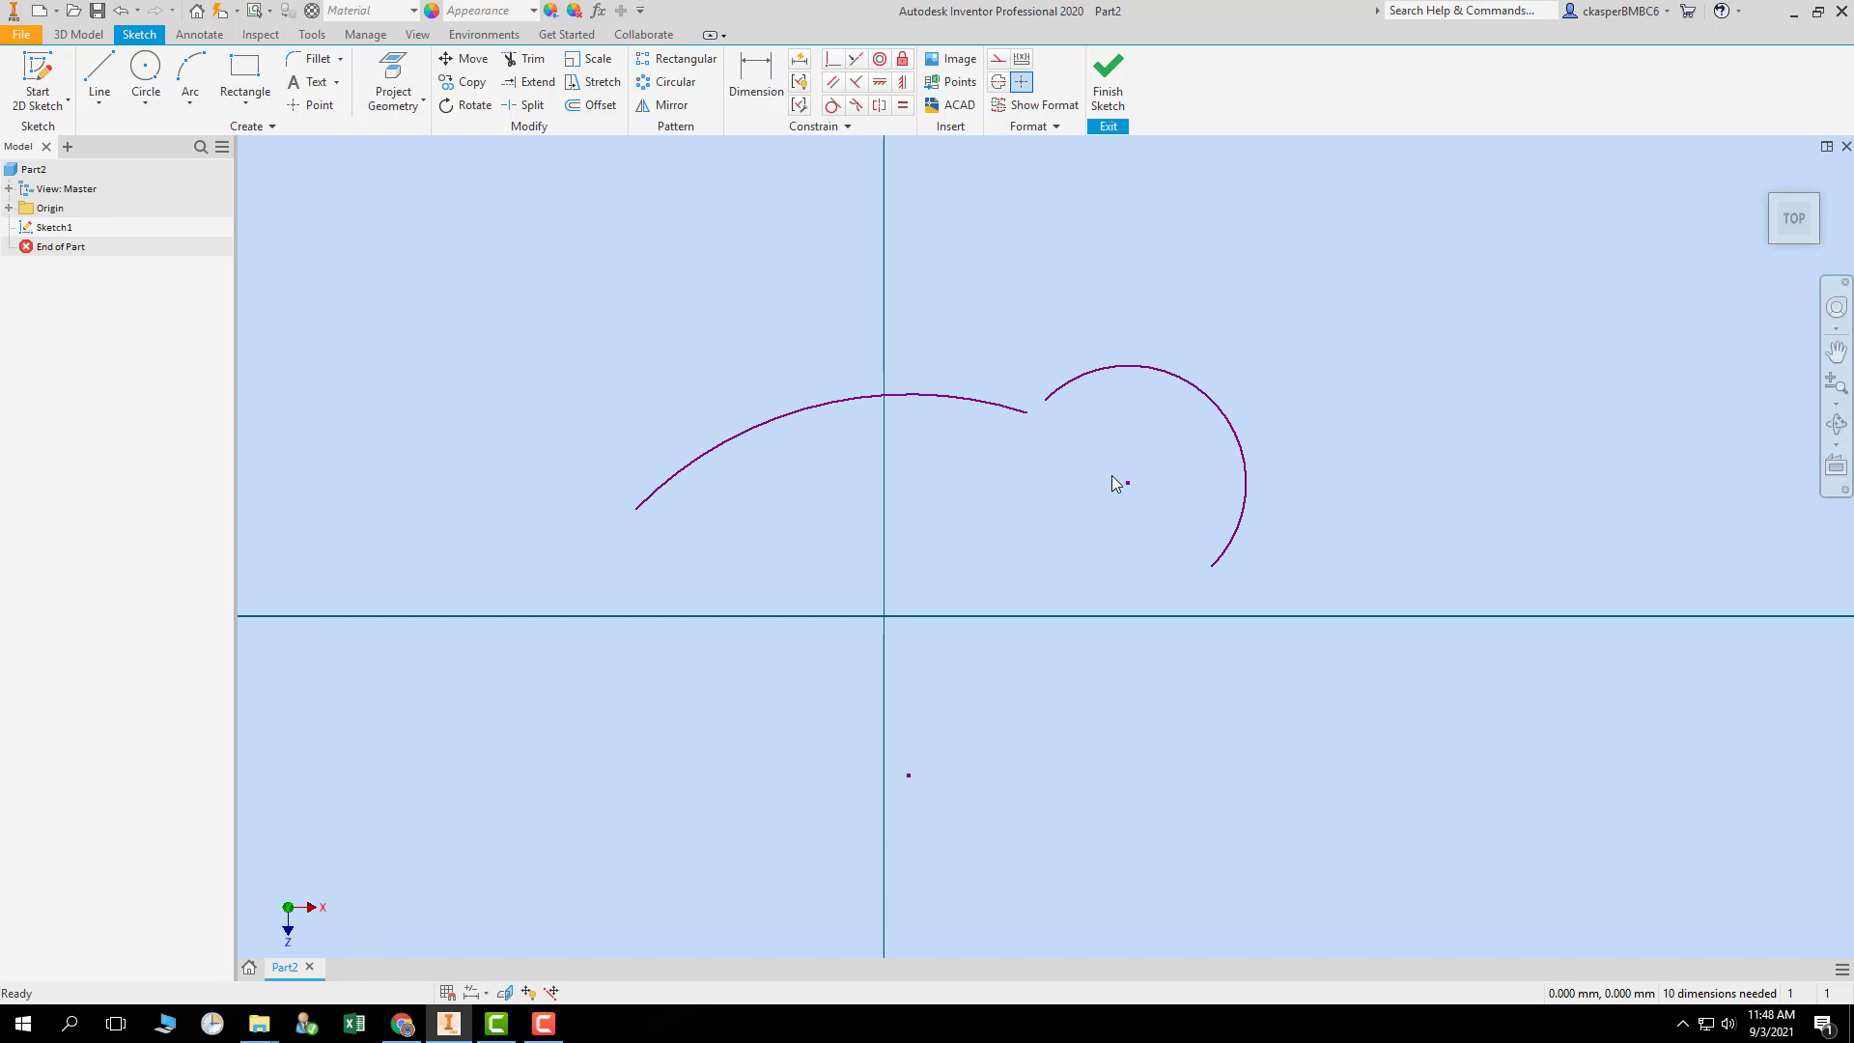
- Repeat the demonstration by reconnecting the arcs at their shared endpoint, and break the joint by deleting the coincident constraint and moving the small arc off
{"action": "left_click_drag", "start_coordinate": [1045, 399], "coordinate": [1027, 412]}
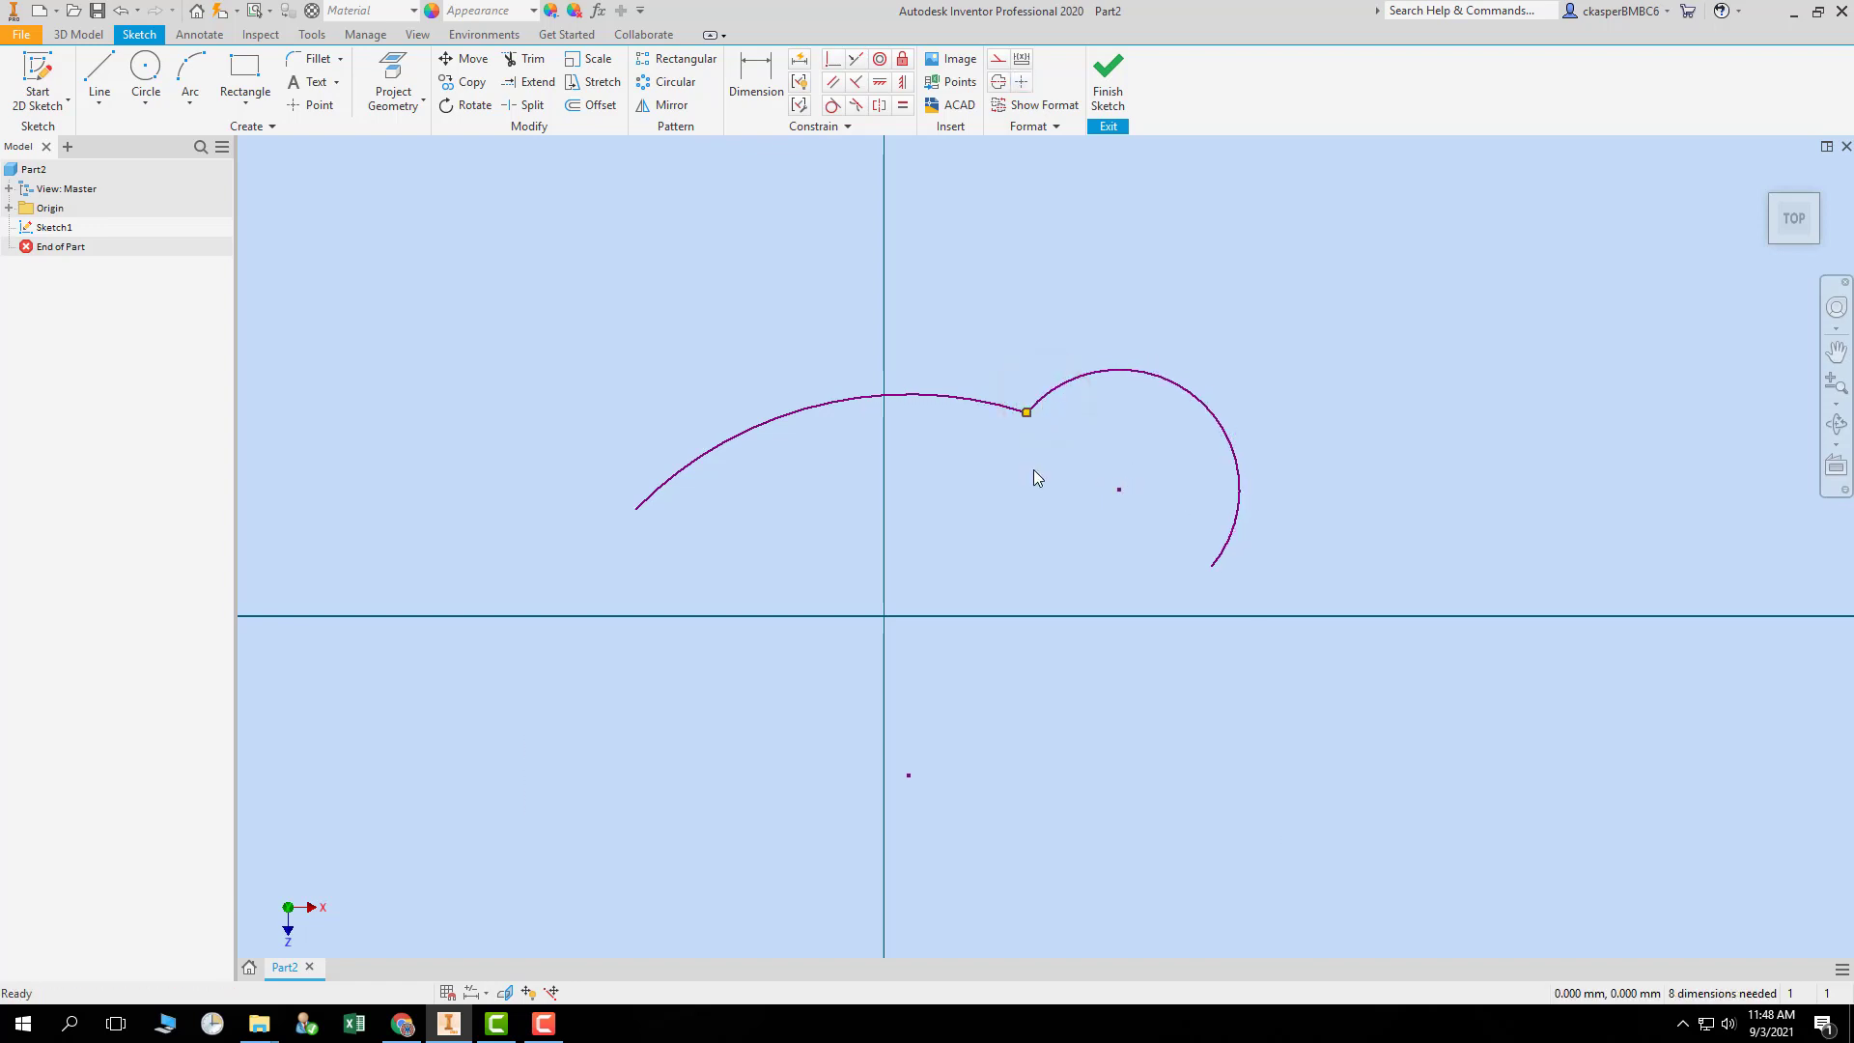
{"action": "right_click", "coordinate": [1027, 415]}
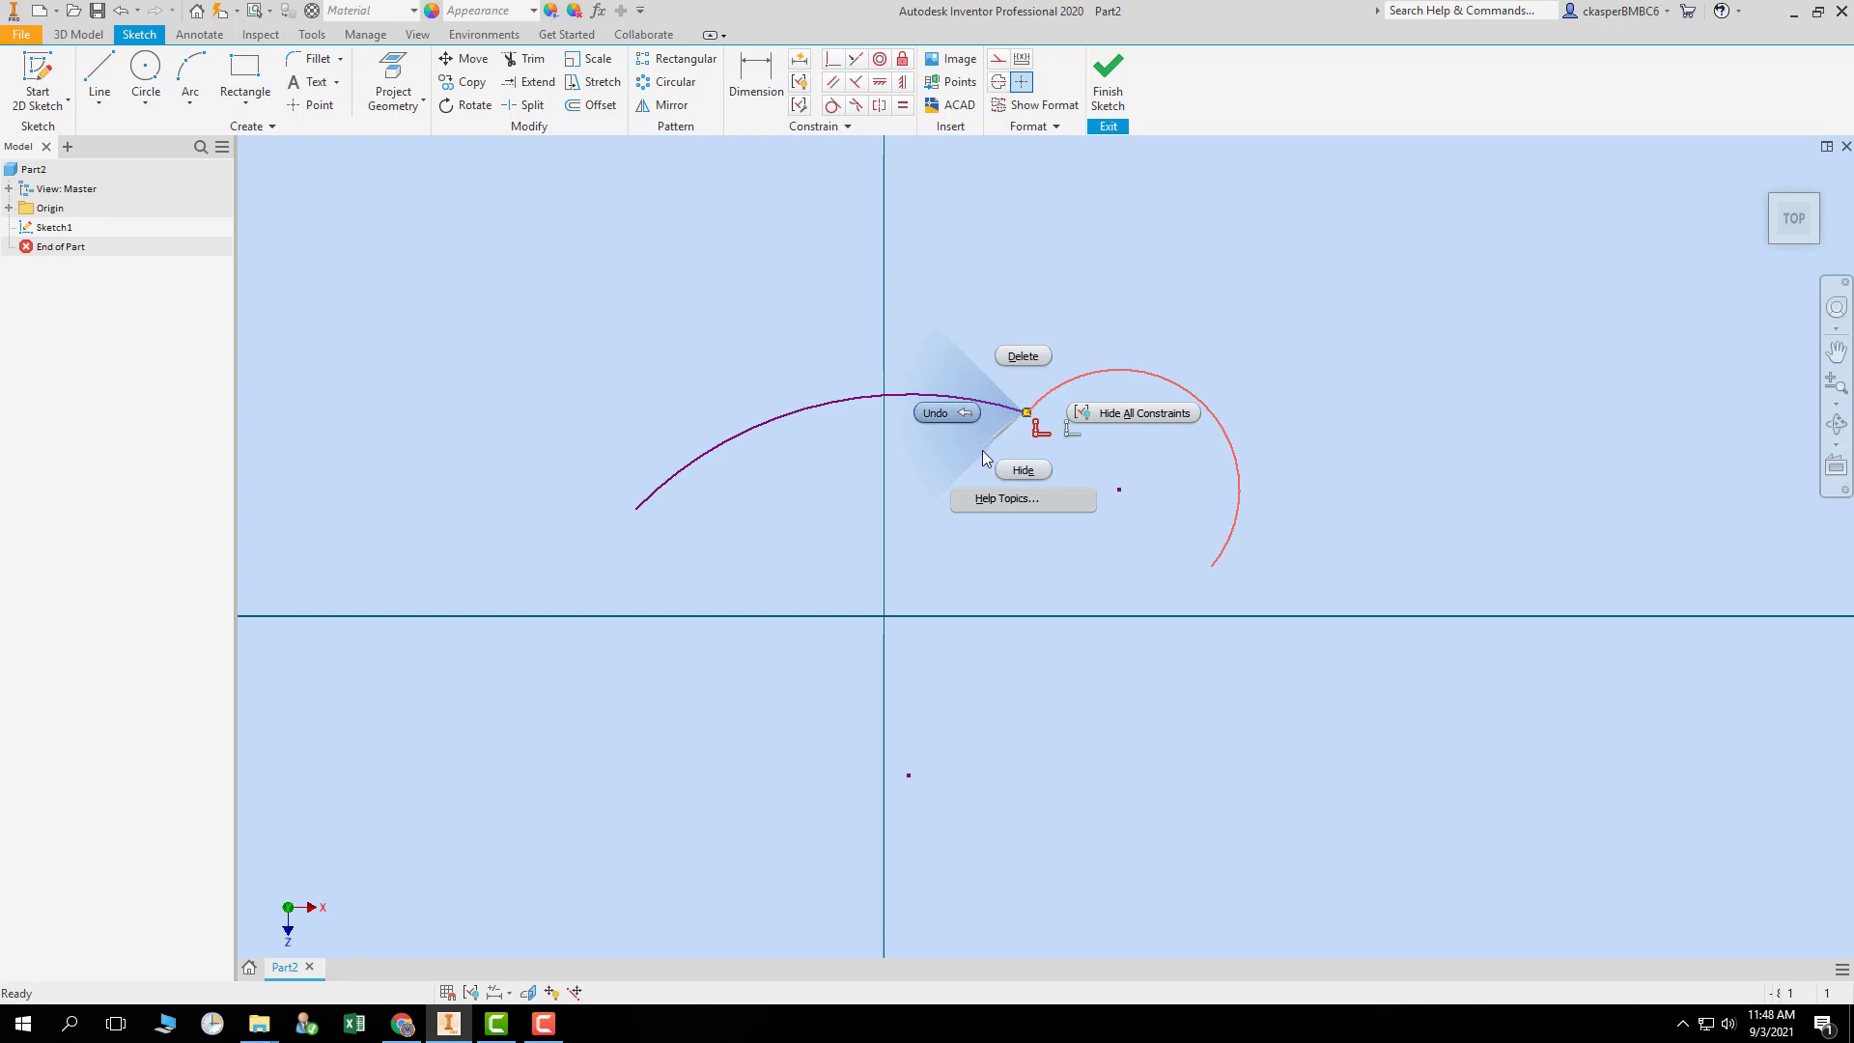
{"action": "left_click", "coordinate": [1259, 230]}
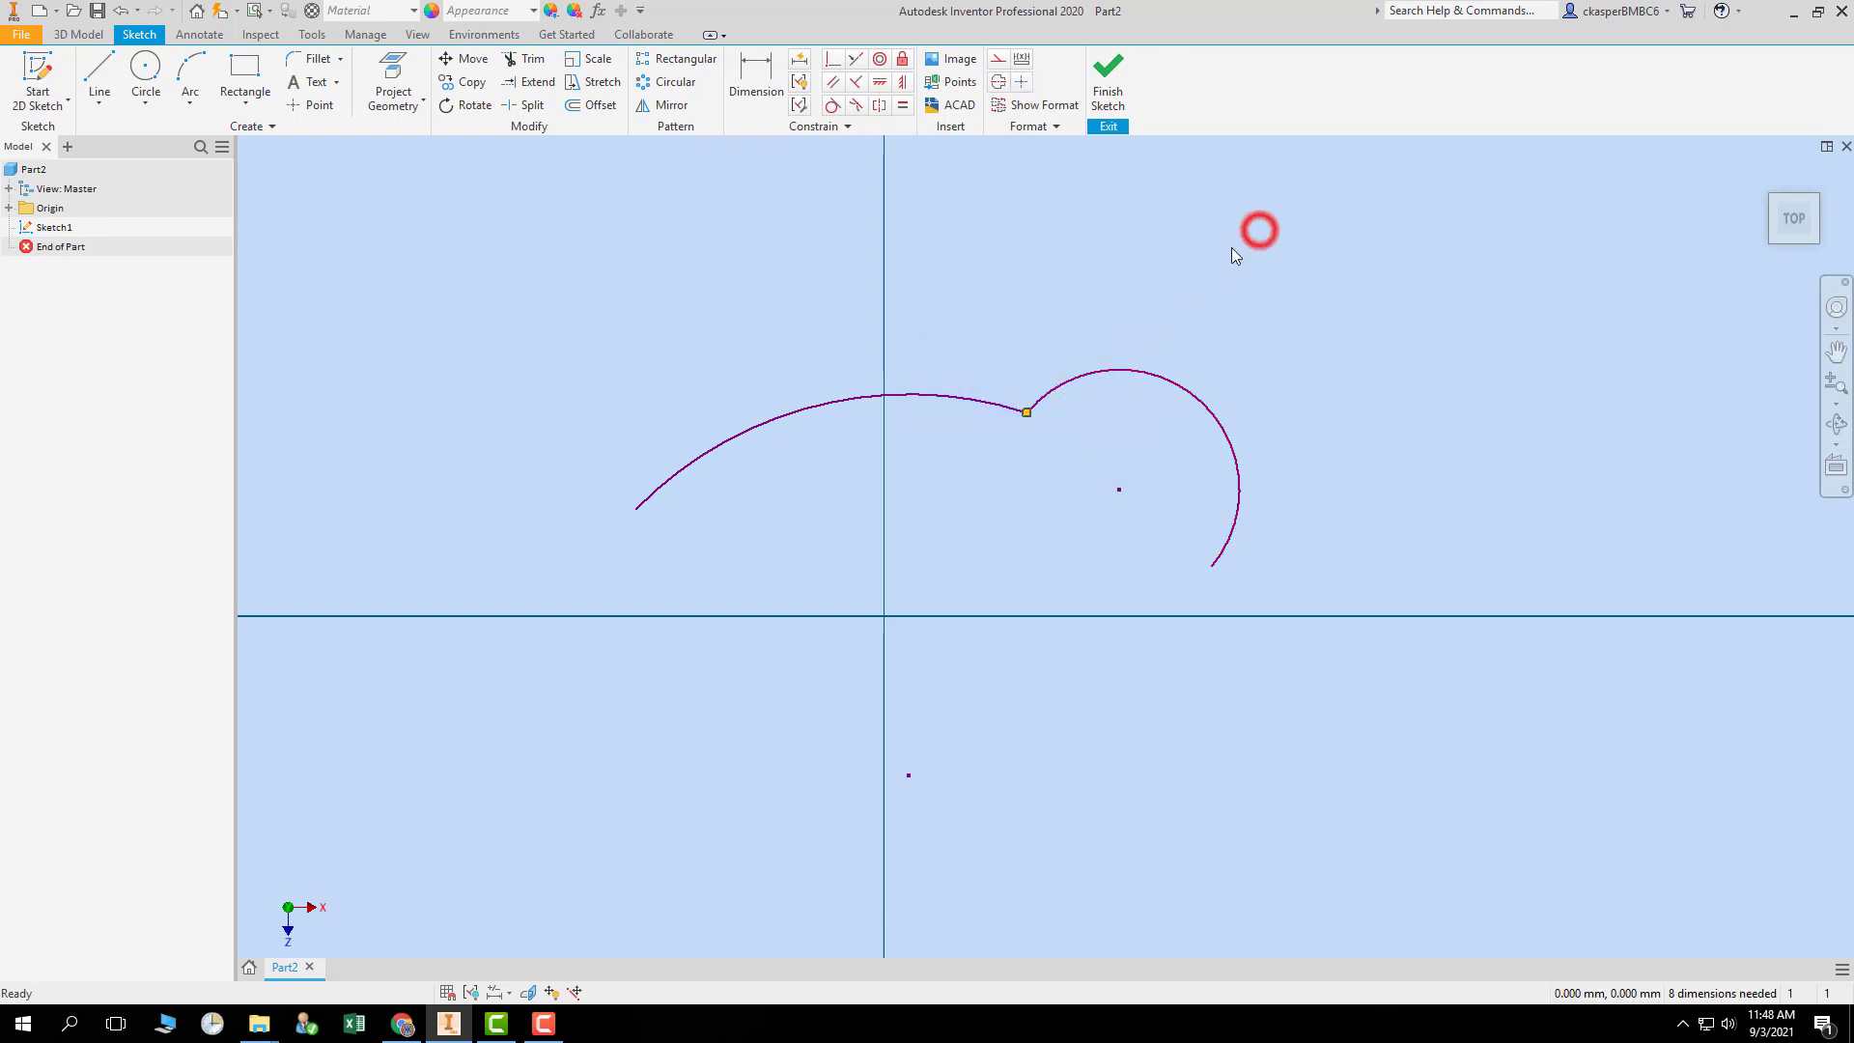
{"action": "right_click", "coordinate": [1026, 409]}
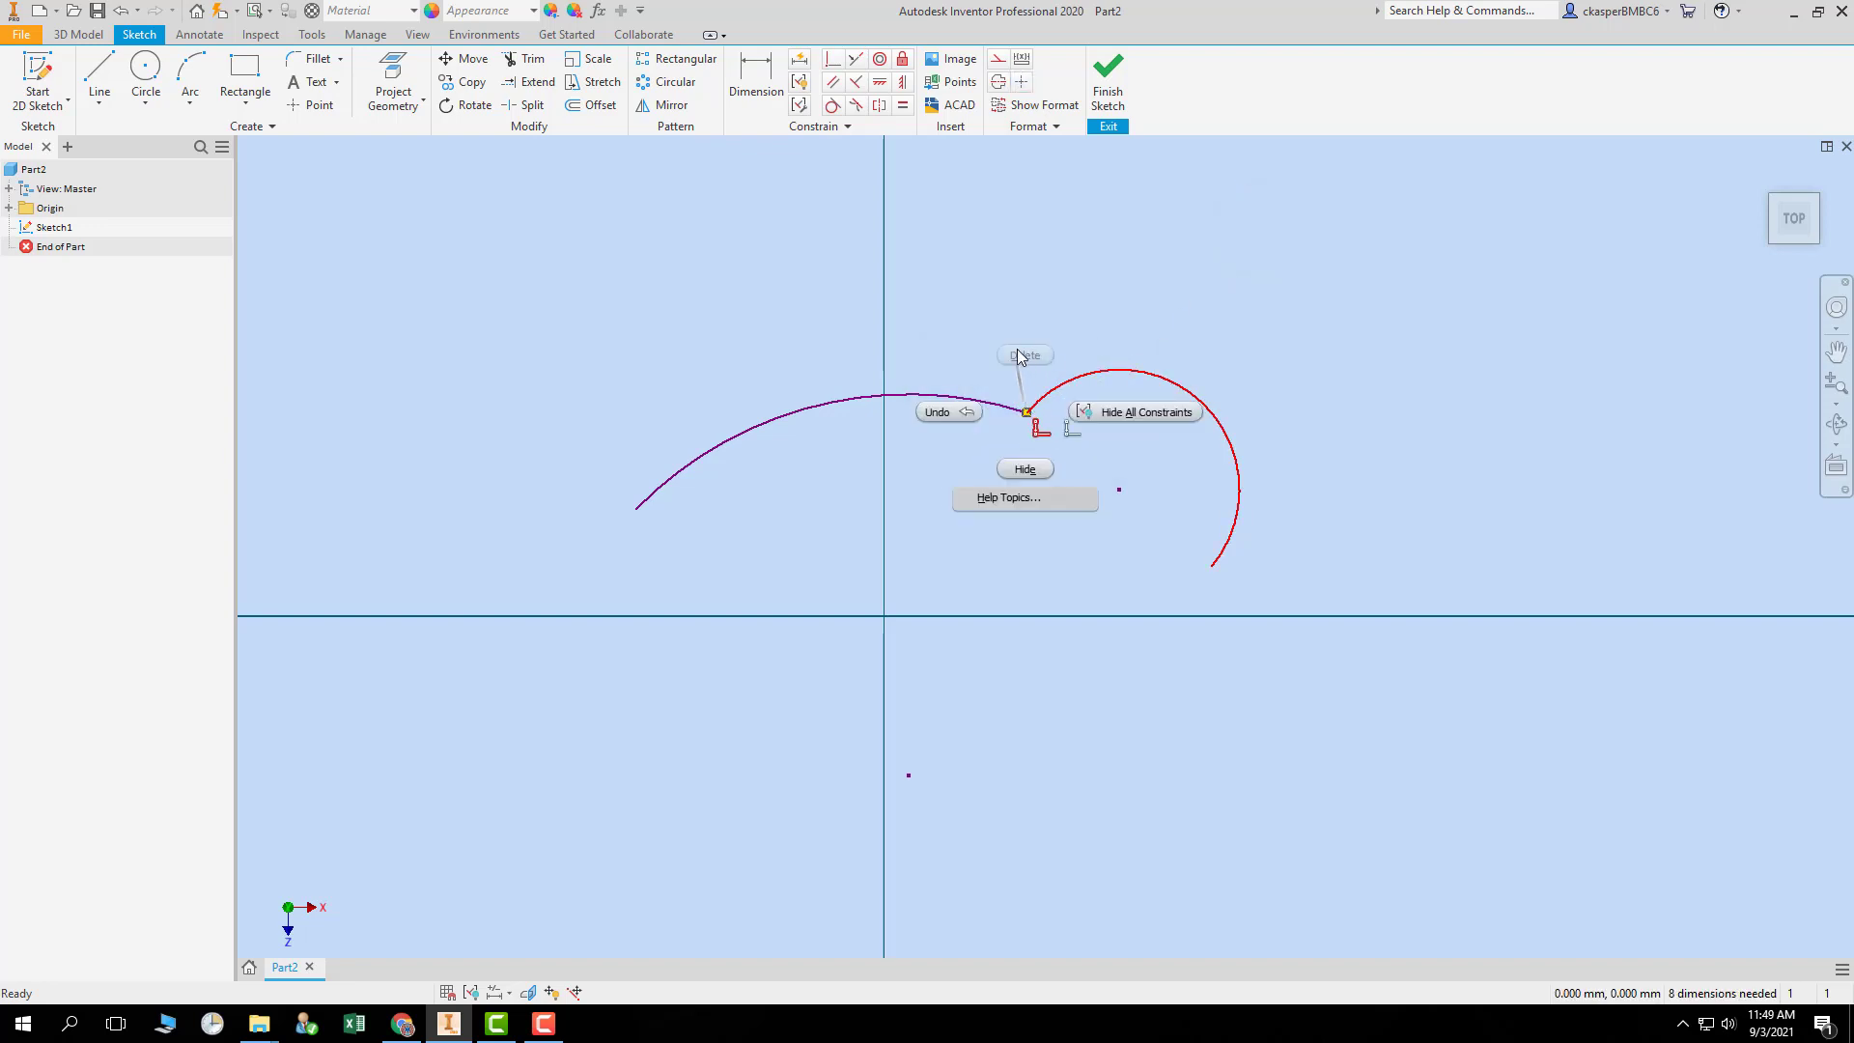
{"action": "right_click", "coordinate": [1040, 434]}
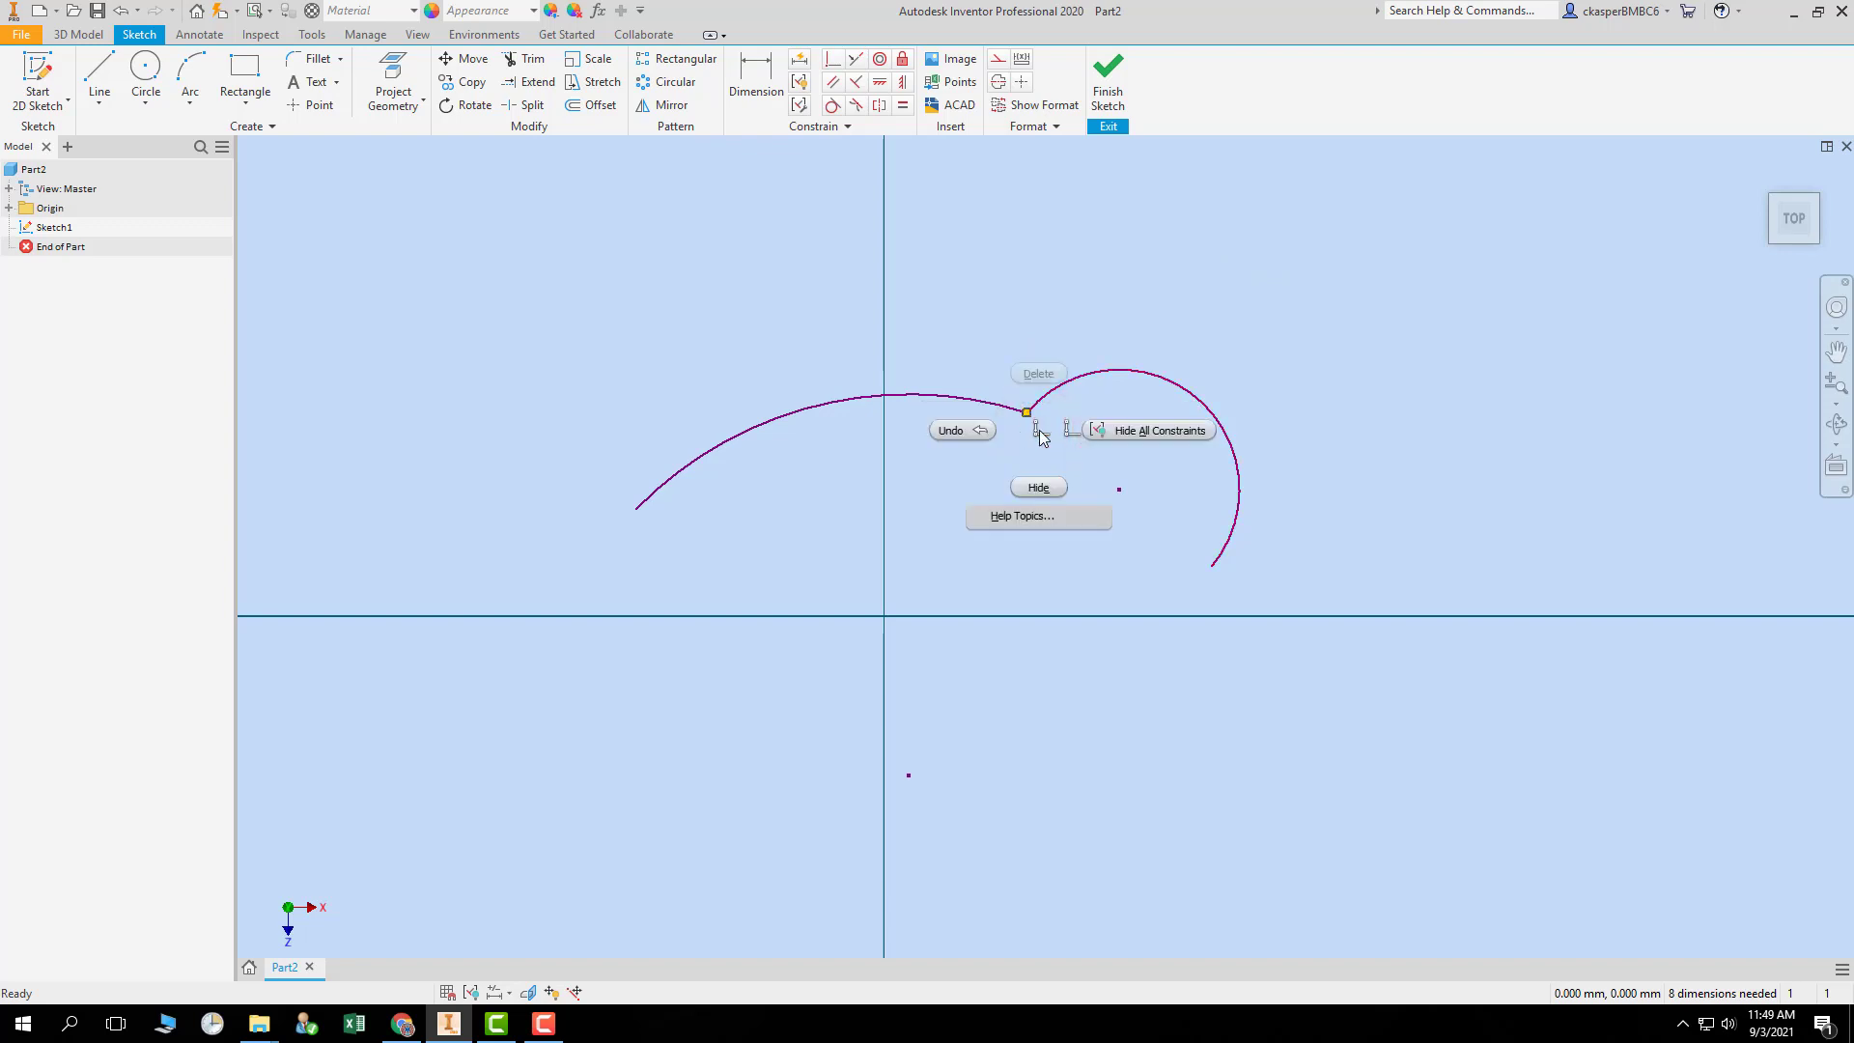
{"action": "left_click", "coordinate": [1038, 432]}
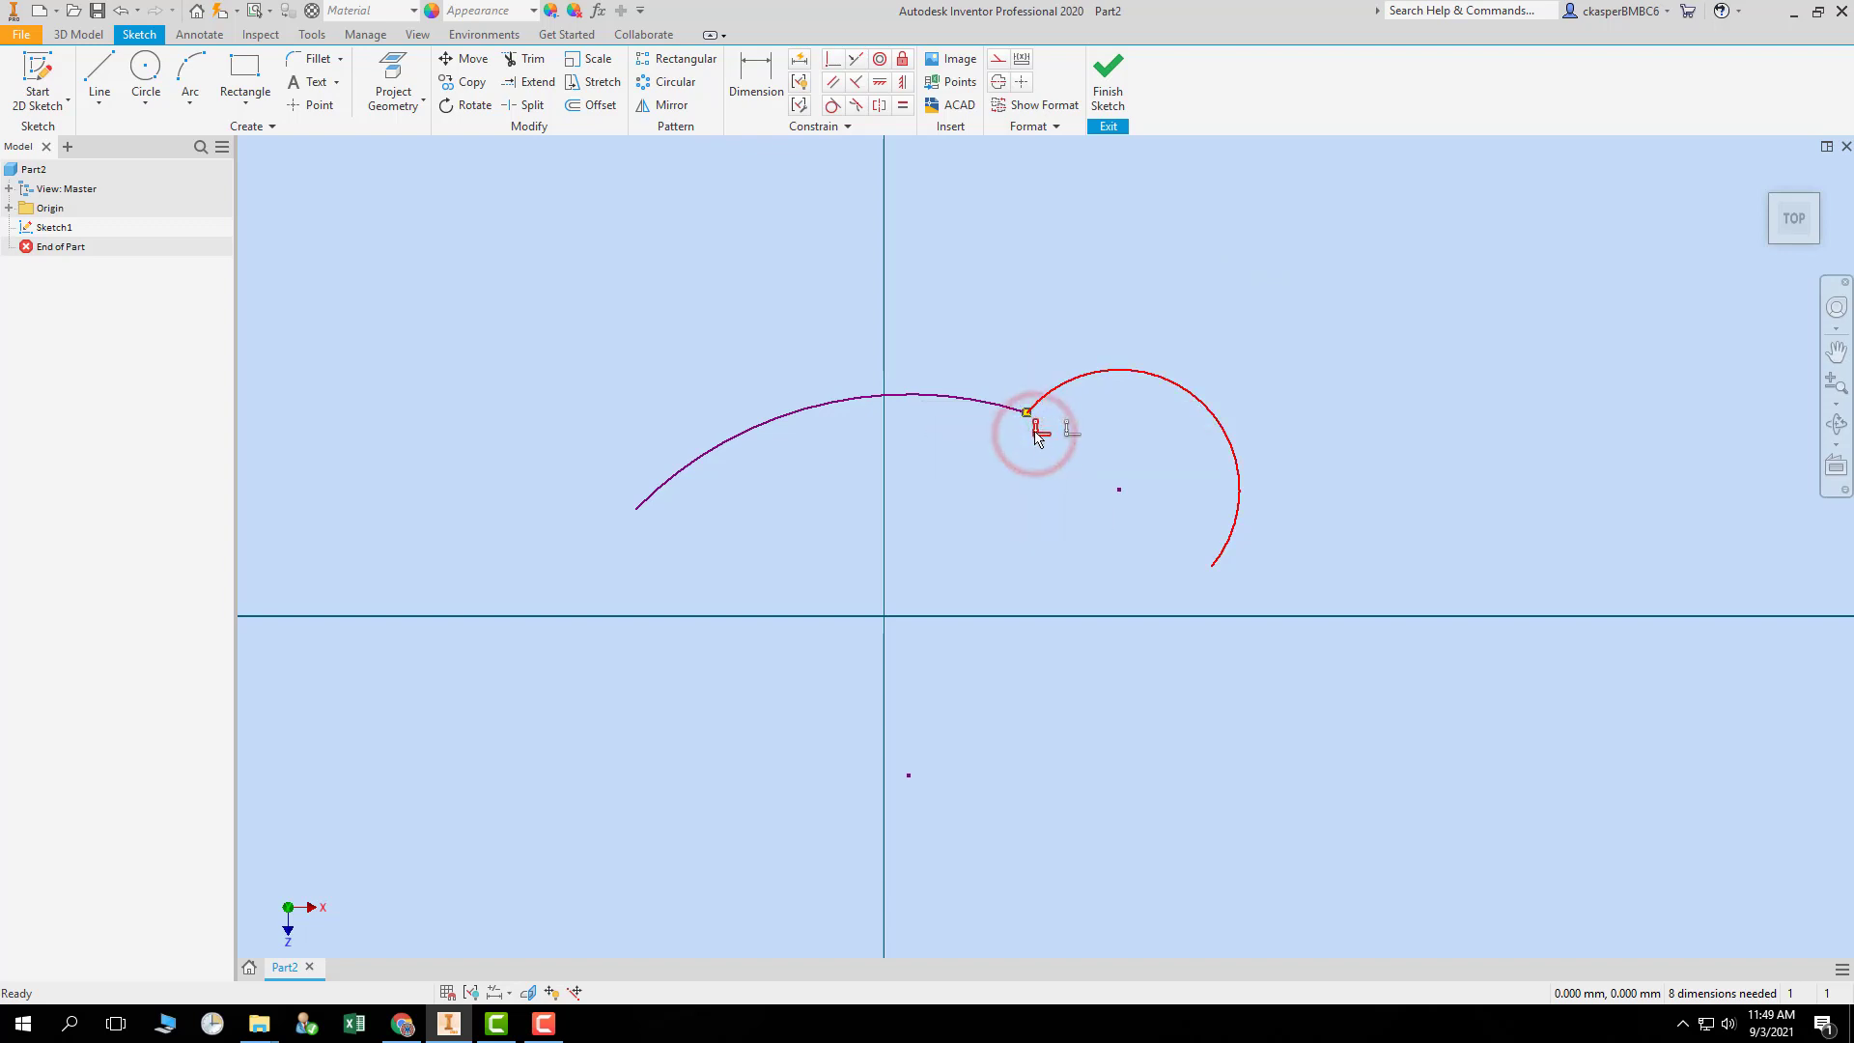
{"action": "right_click", "coordinate": [1036, 433]}
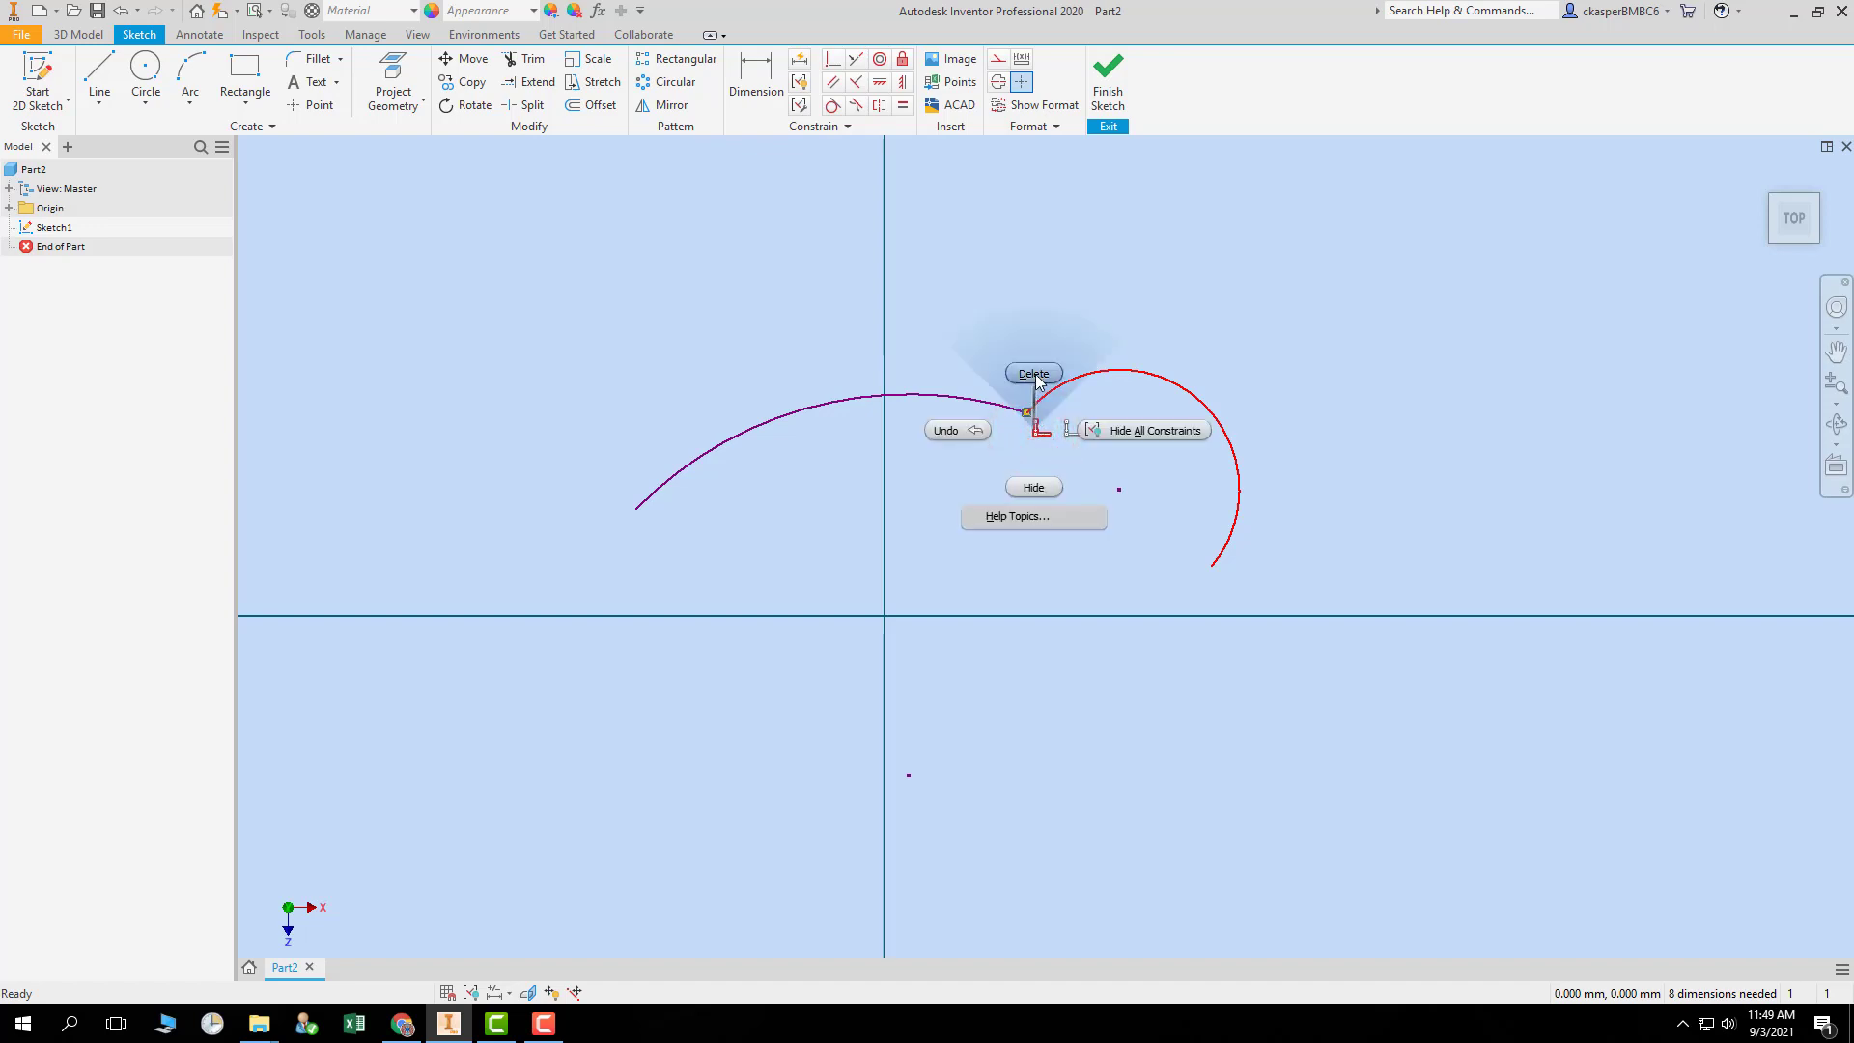
{"action": "left_click", "coordinate": [1036, 377]}
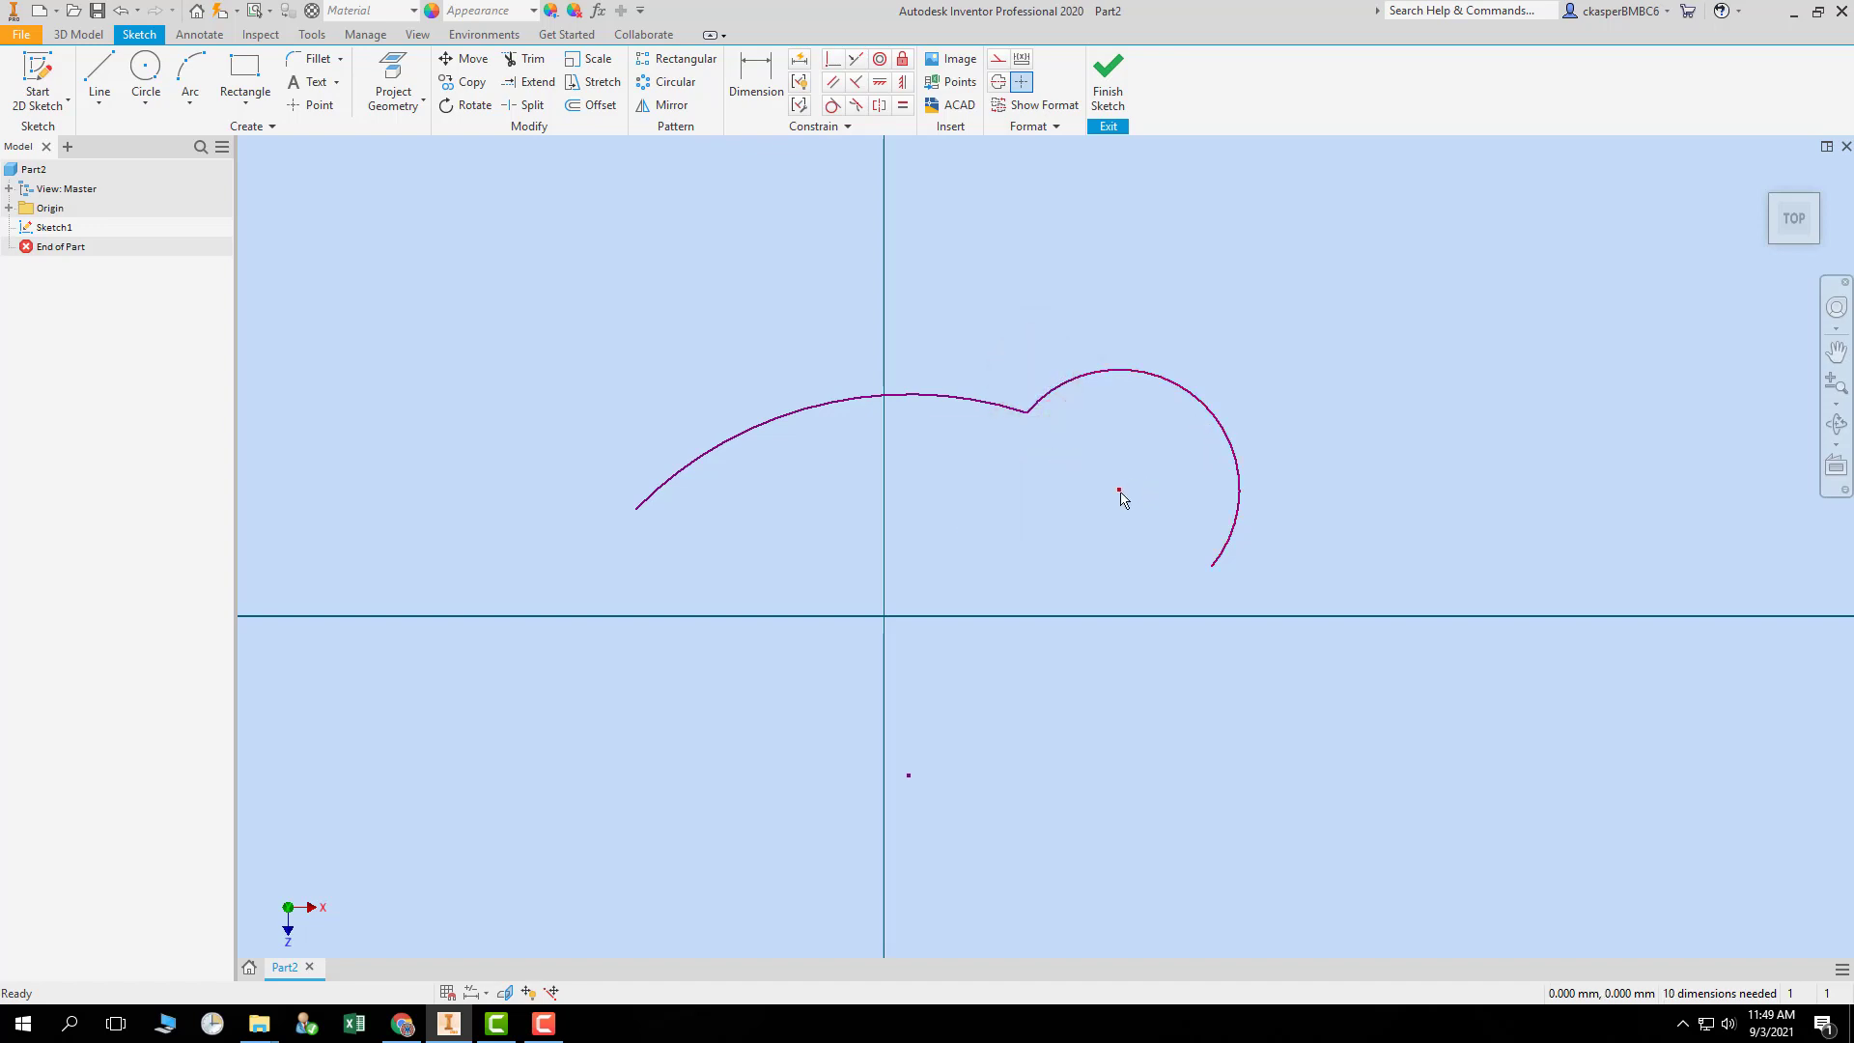
{"action": "left_click_drag", "start_coordinate": [1119, 491], "coordinate": [1150, 480]}
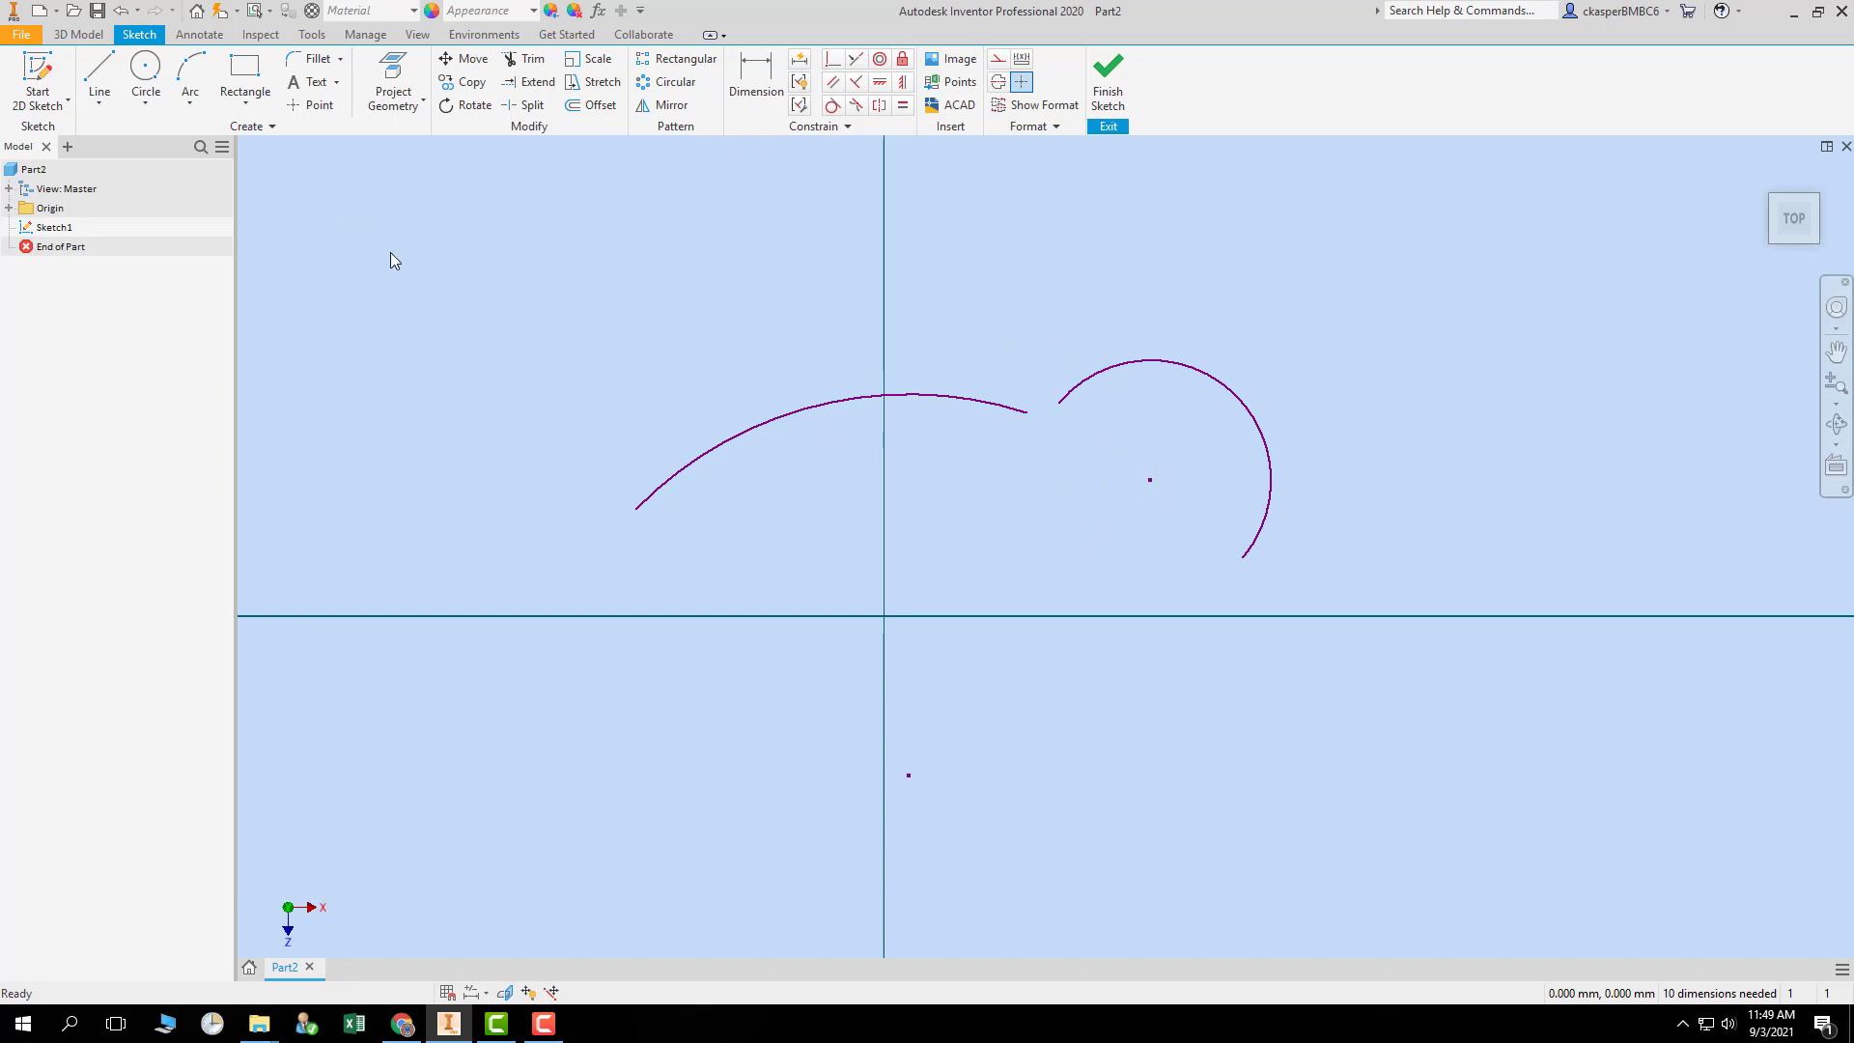
- Delete both arcs from the sketch
{"action": "left_click_drag", "start_coordinate": [467, 289], "coordinate": [1395, 647]}
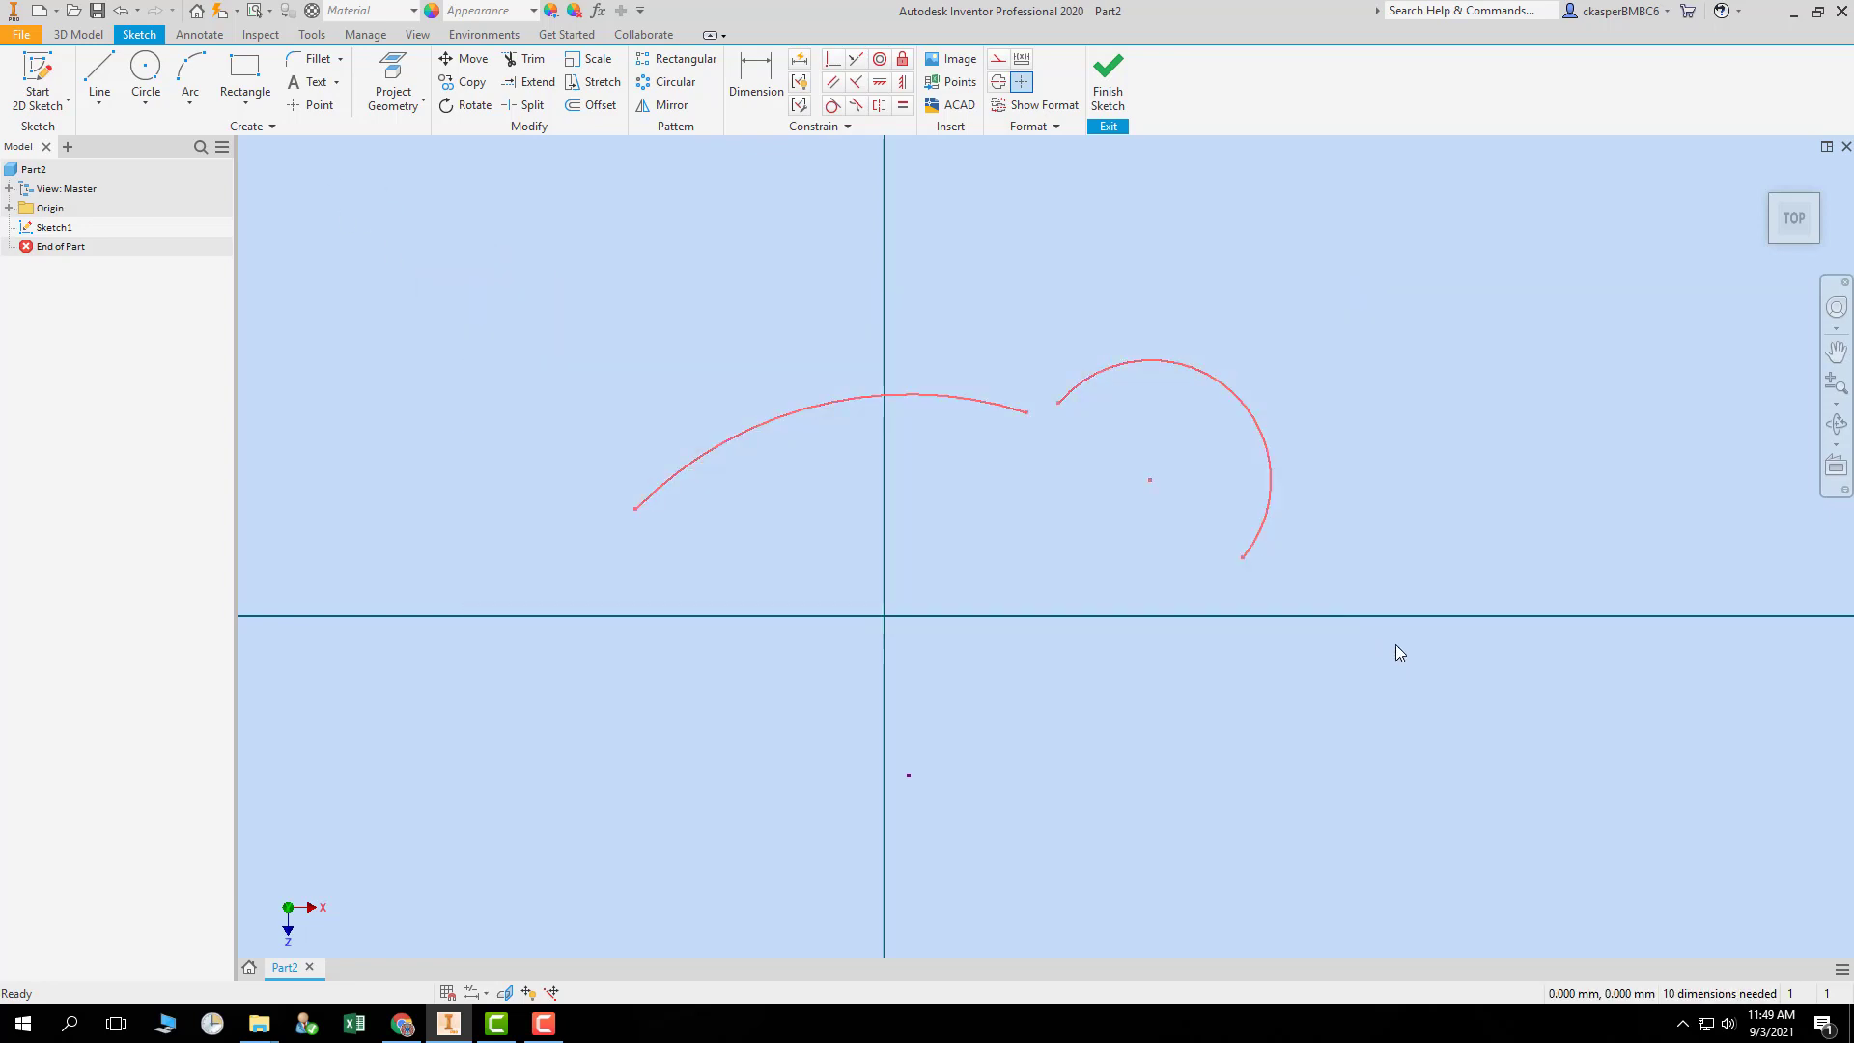
{"action": "key", "text": "Delete"}
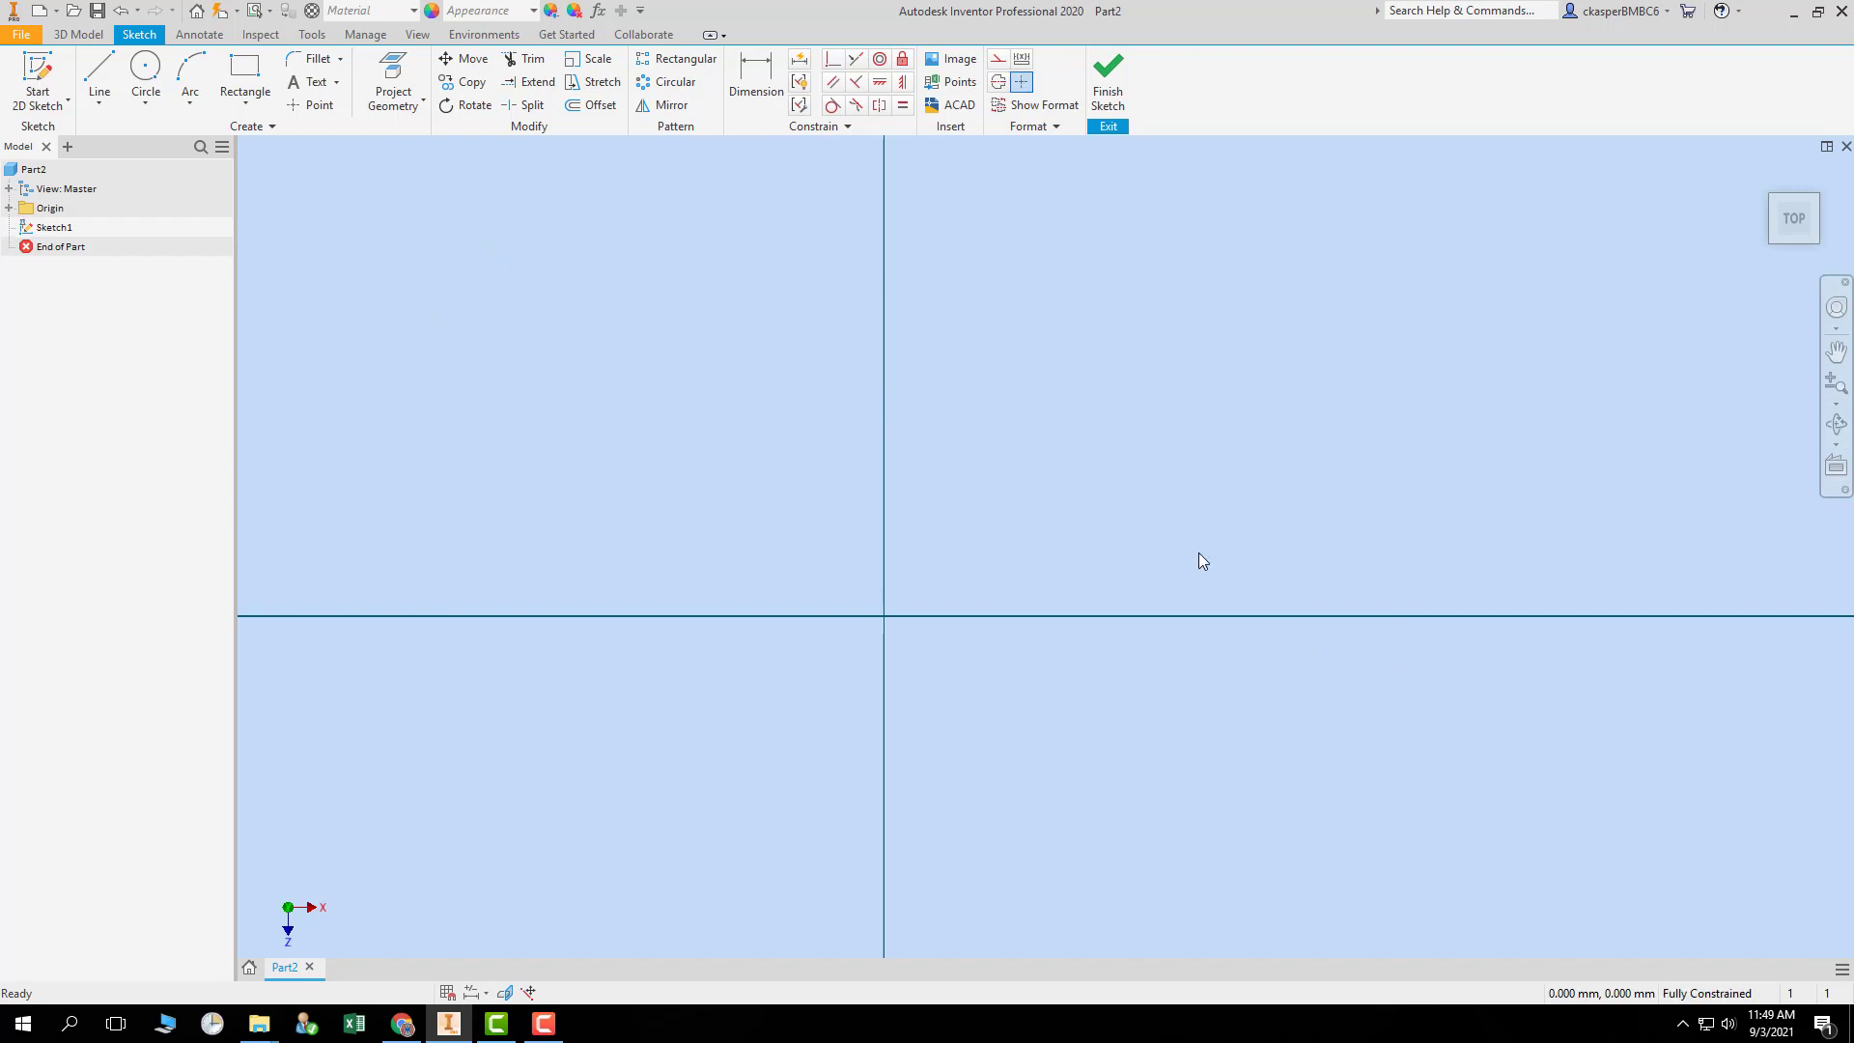
- Open the choice of arc types for drawing another kind of arc
{"action": "left_click", "coordinate": [190, 101]}
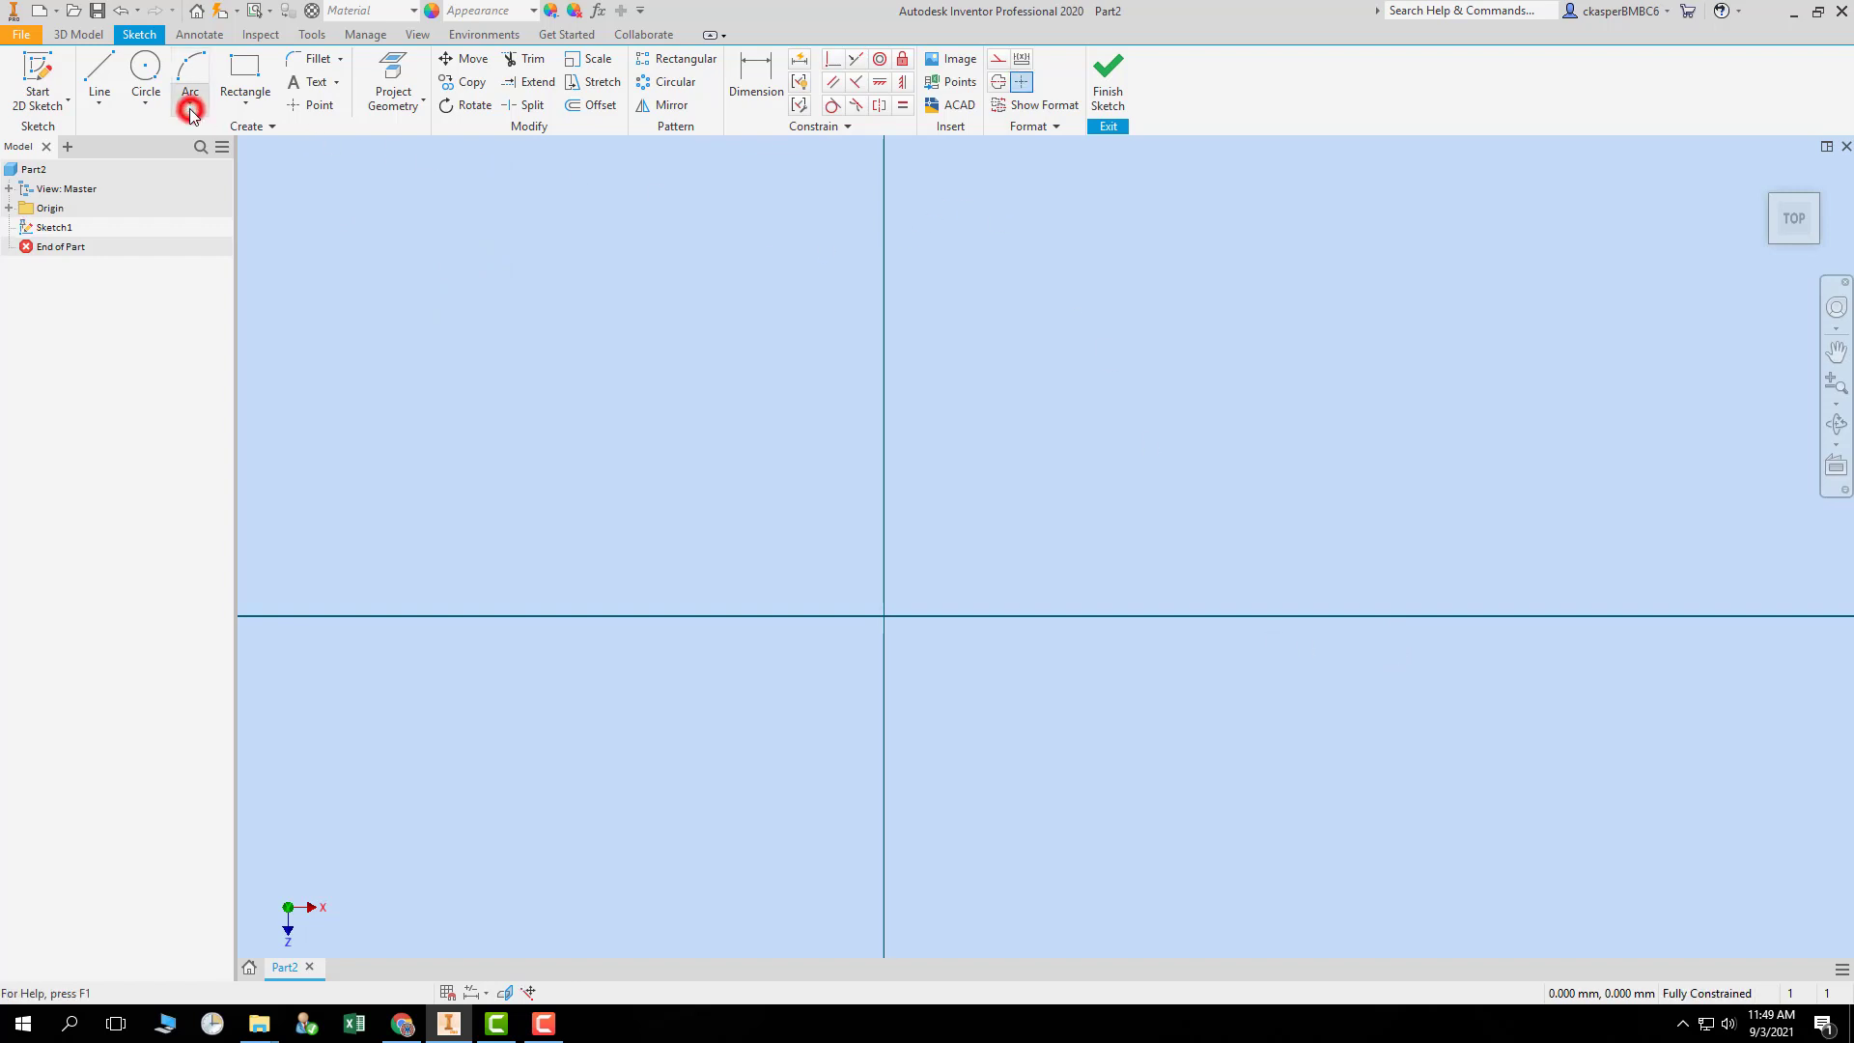
{"action": "left_click", "coordinate": [243, 174]}
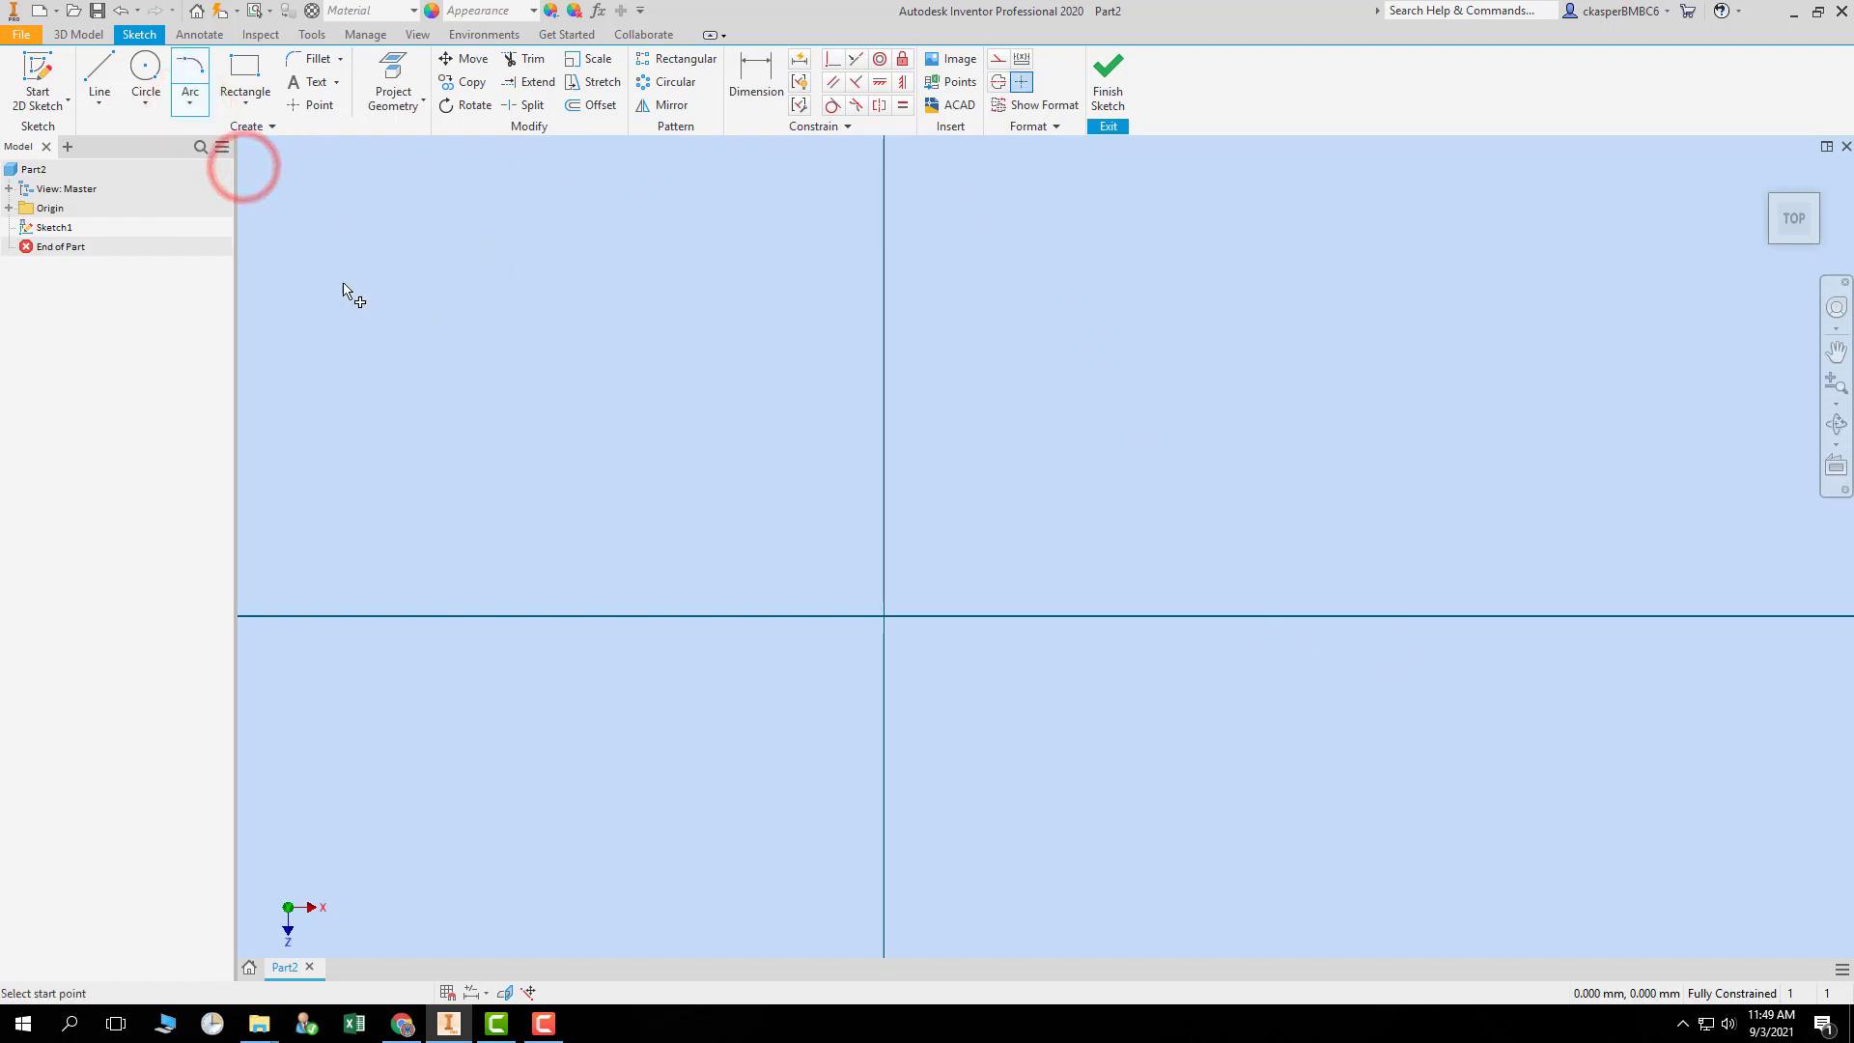
{"action": "left_click", "coordinate": [758, 543]}
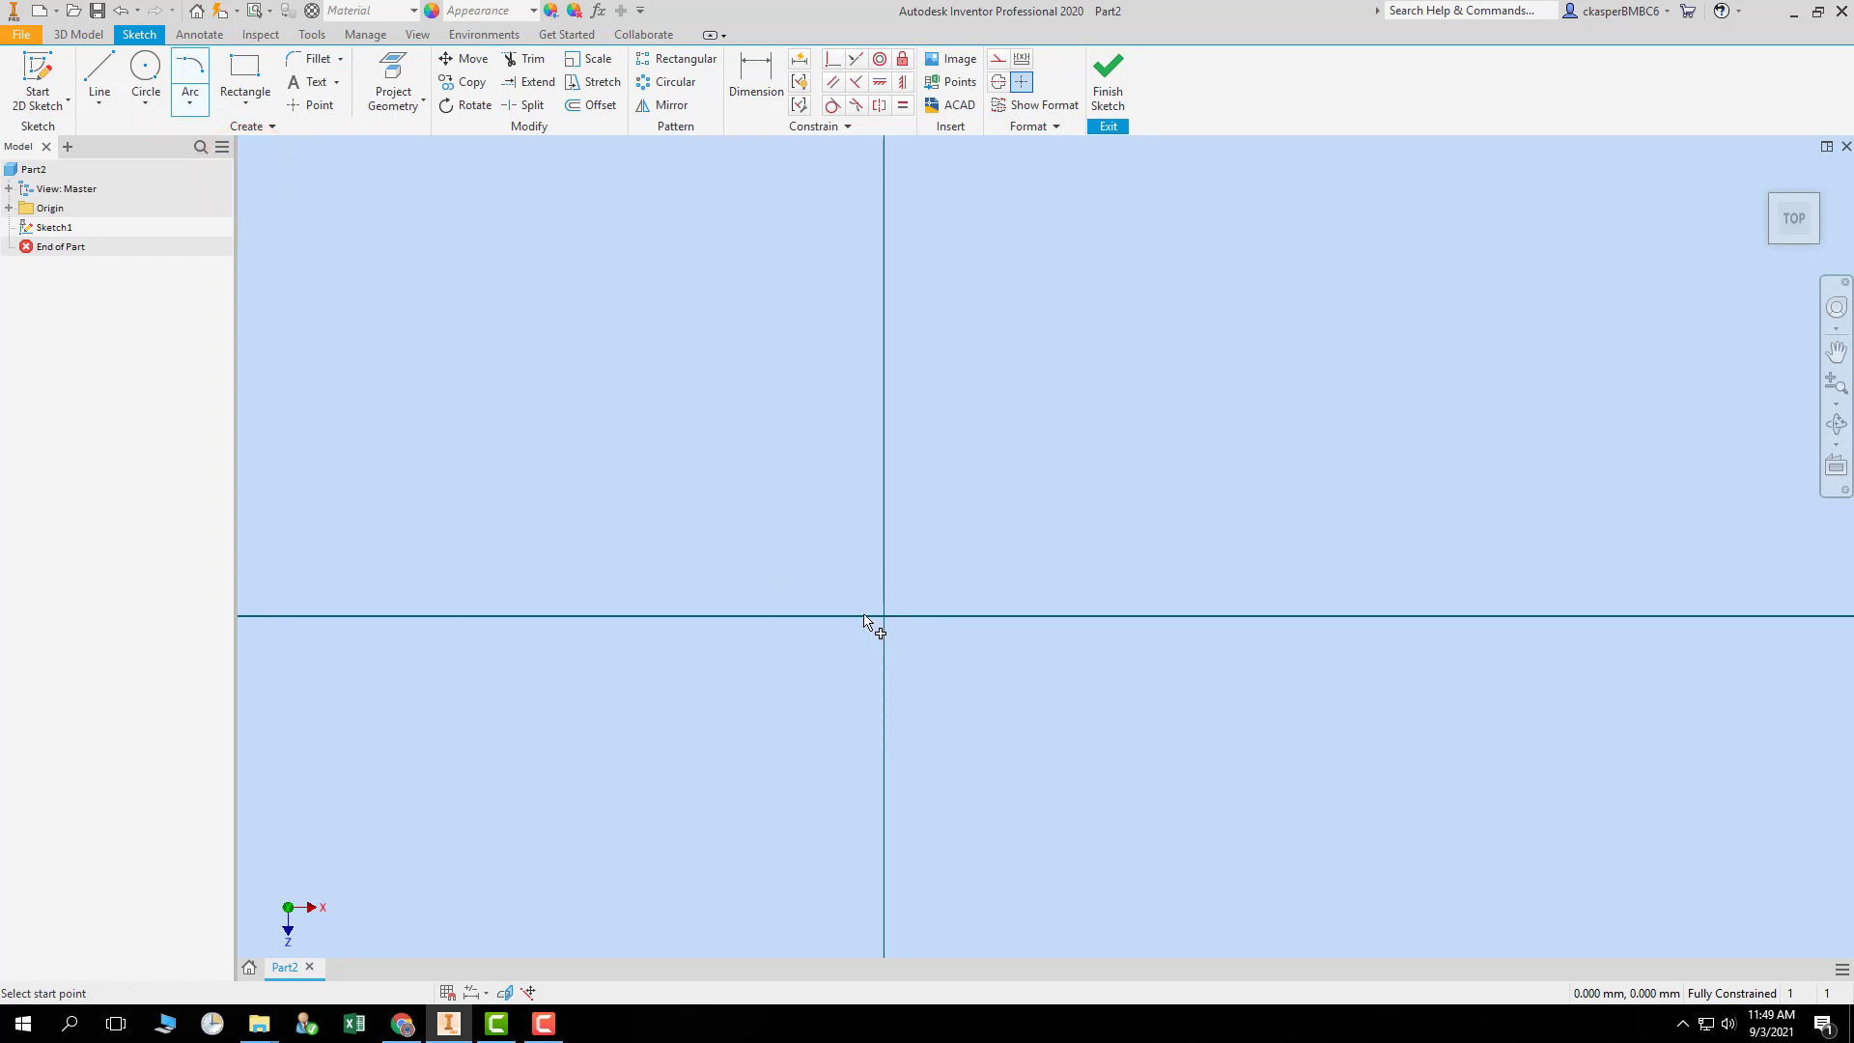
{"action": "key", "text": "Escape"}
- Draw a short horizontal line above and to the left of the origin
{"action": "left_click", "coordinate": [100, 69]}
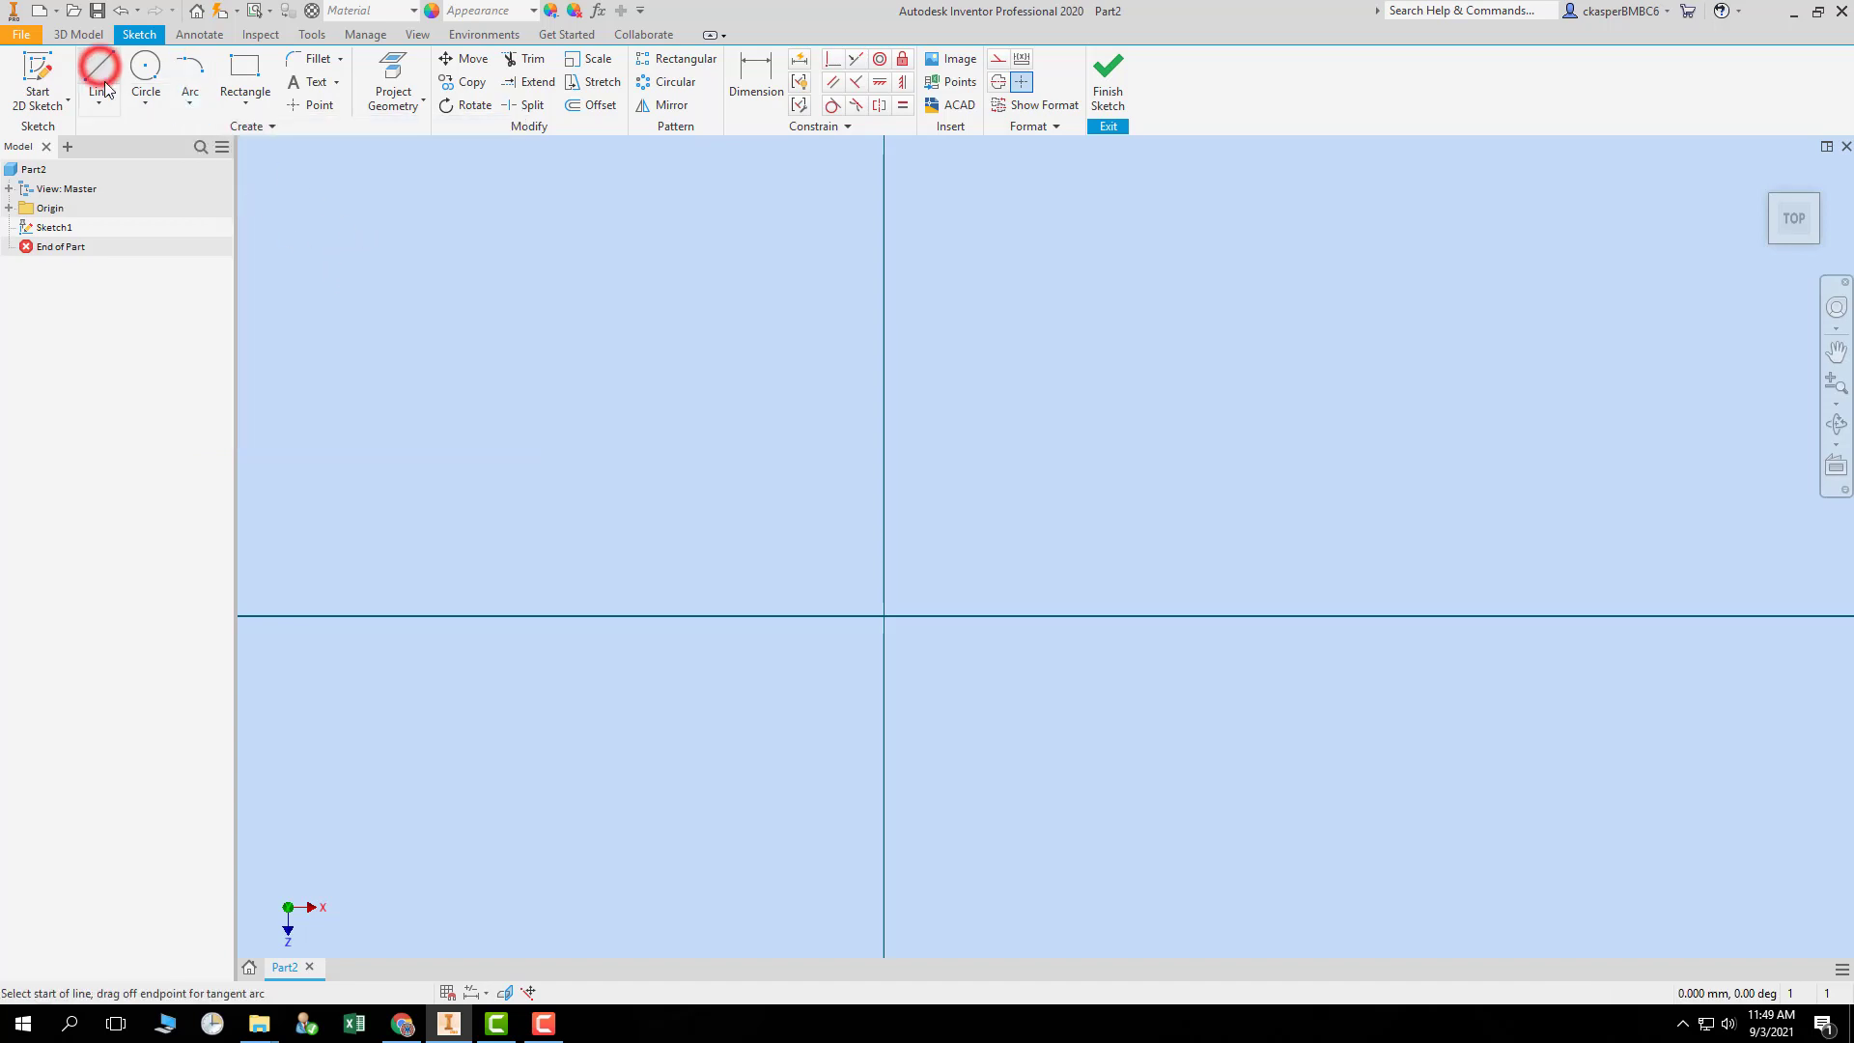
{"action": "left_click", "coordinate": [613, 426]}
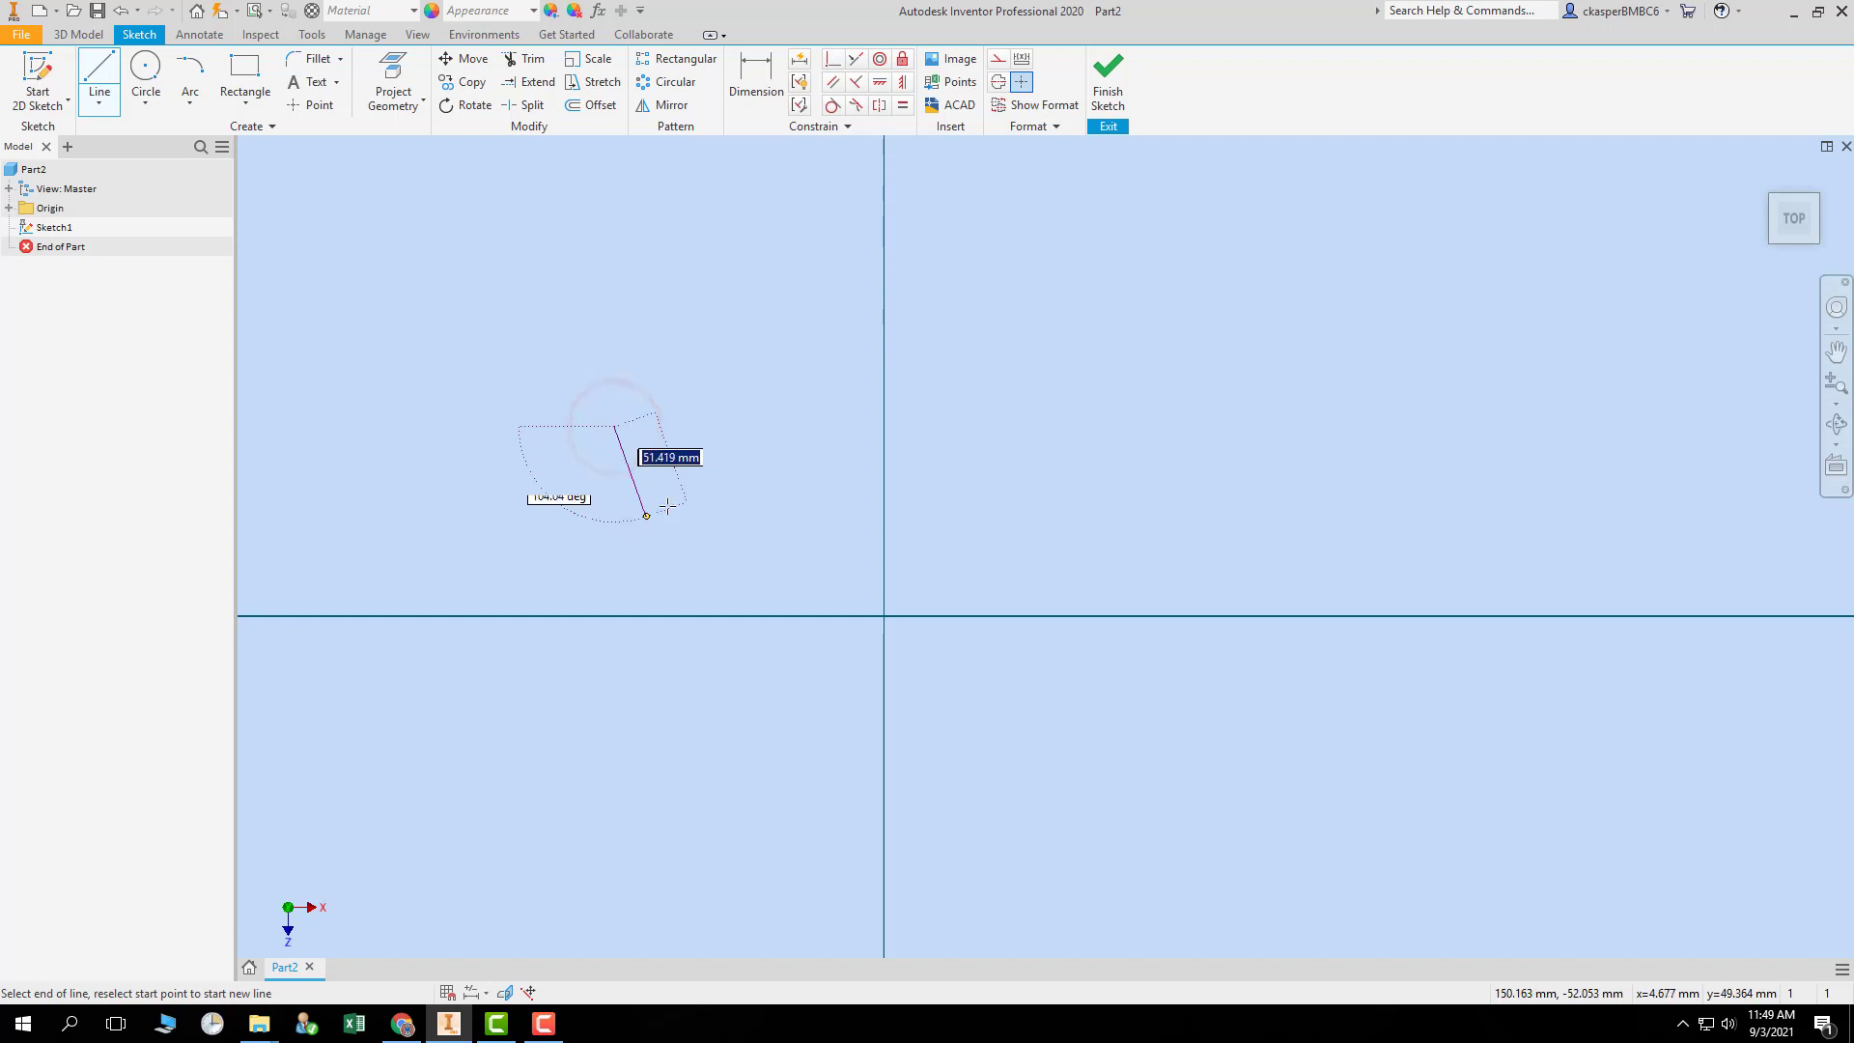
{"action": "left_click", "coordinate": [768, 426]}
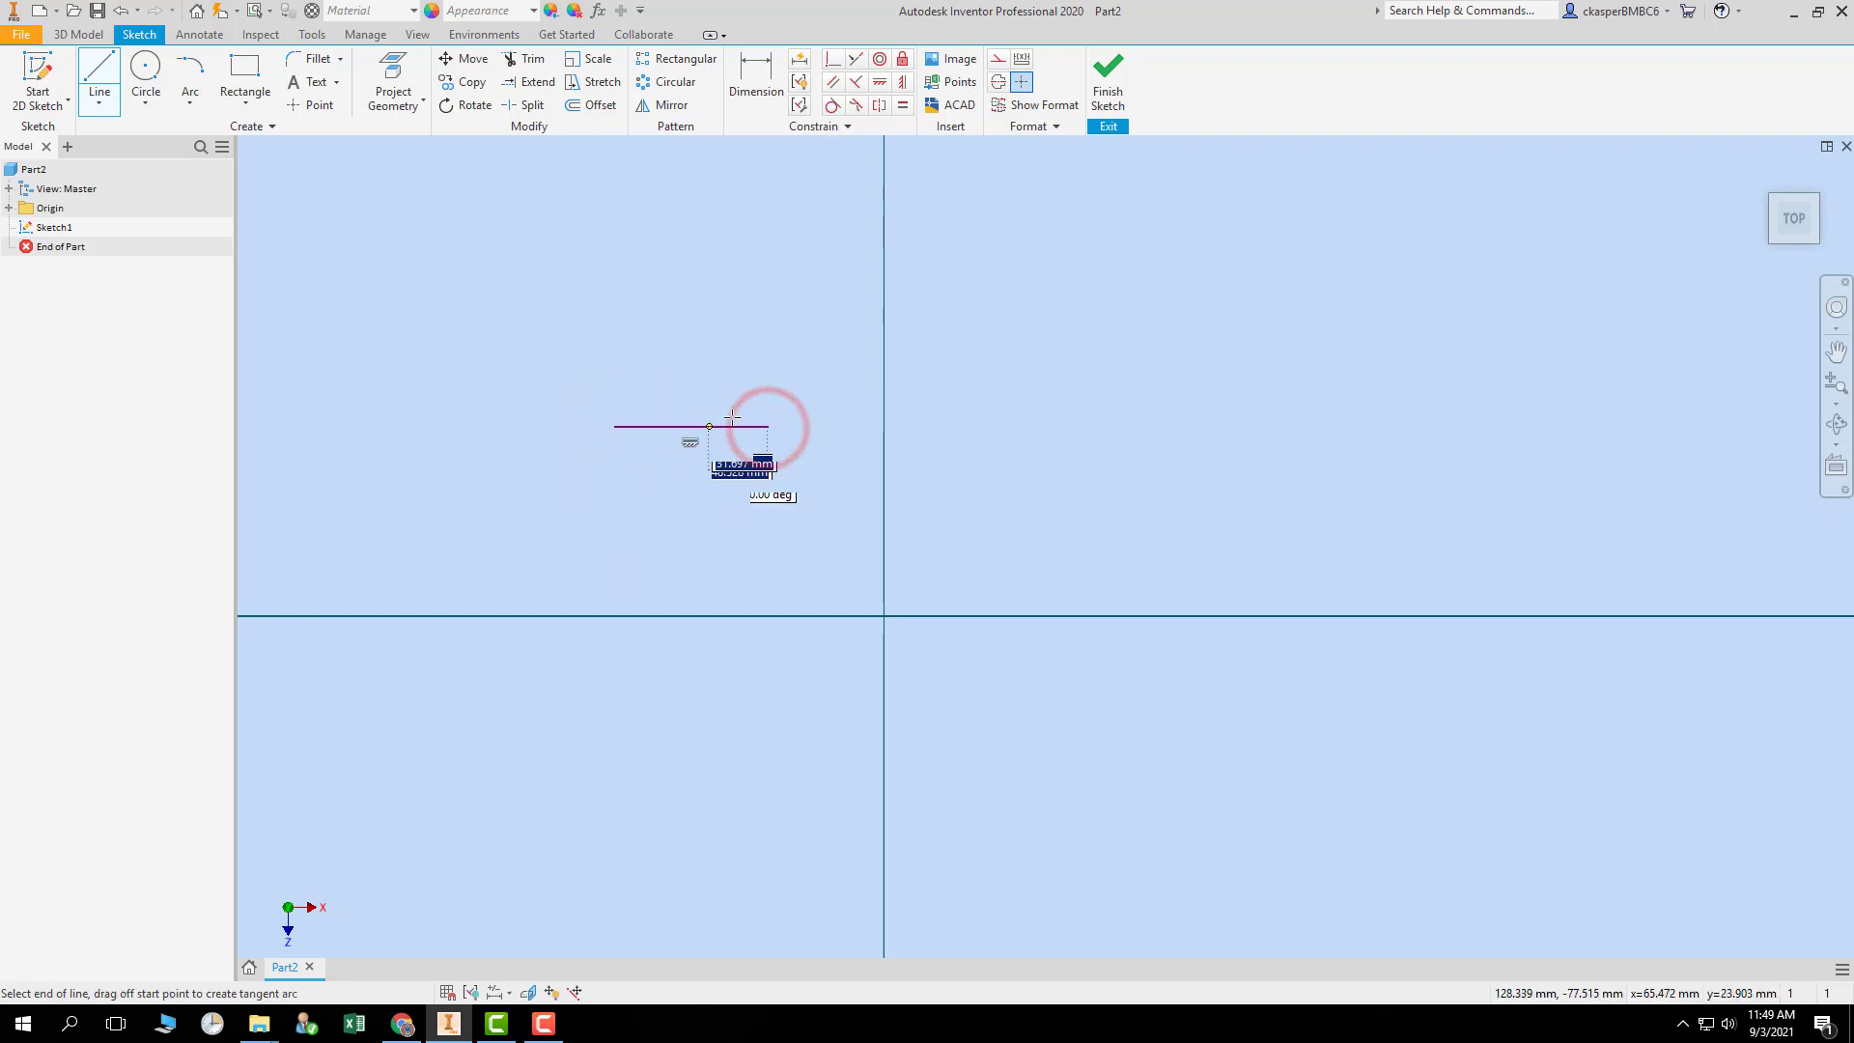
{"action": "key", "text": "Escape"}
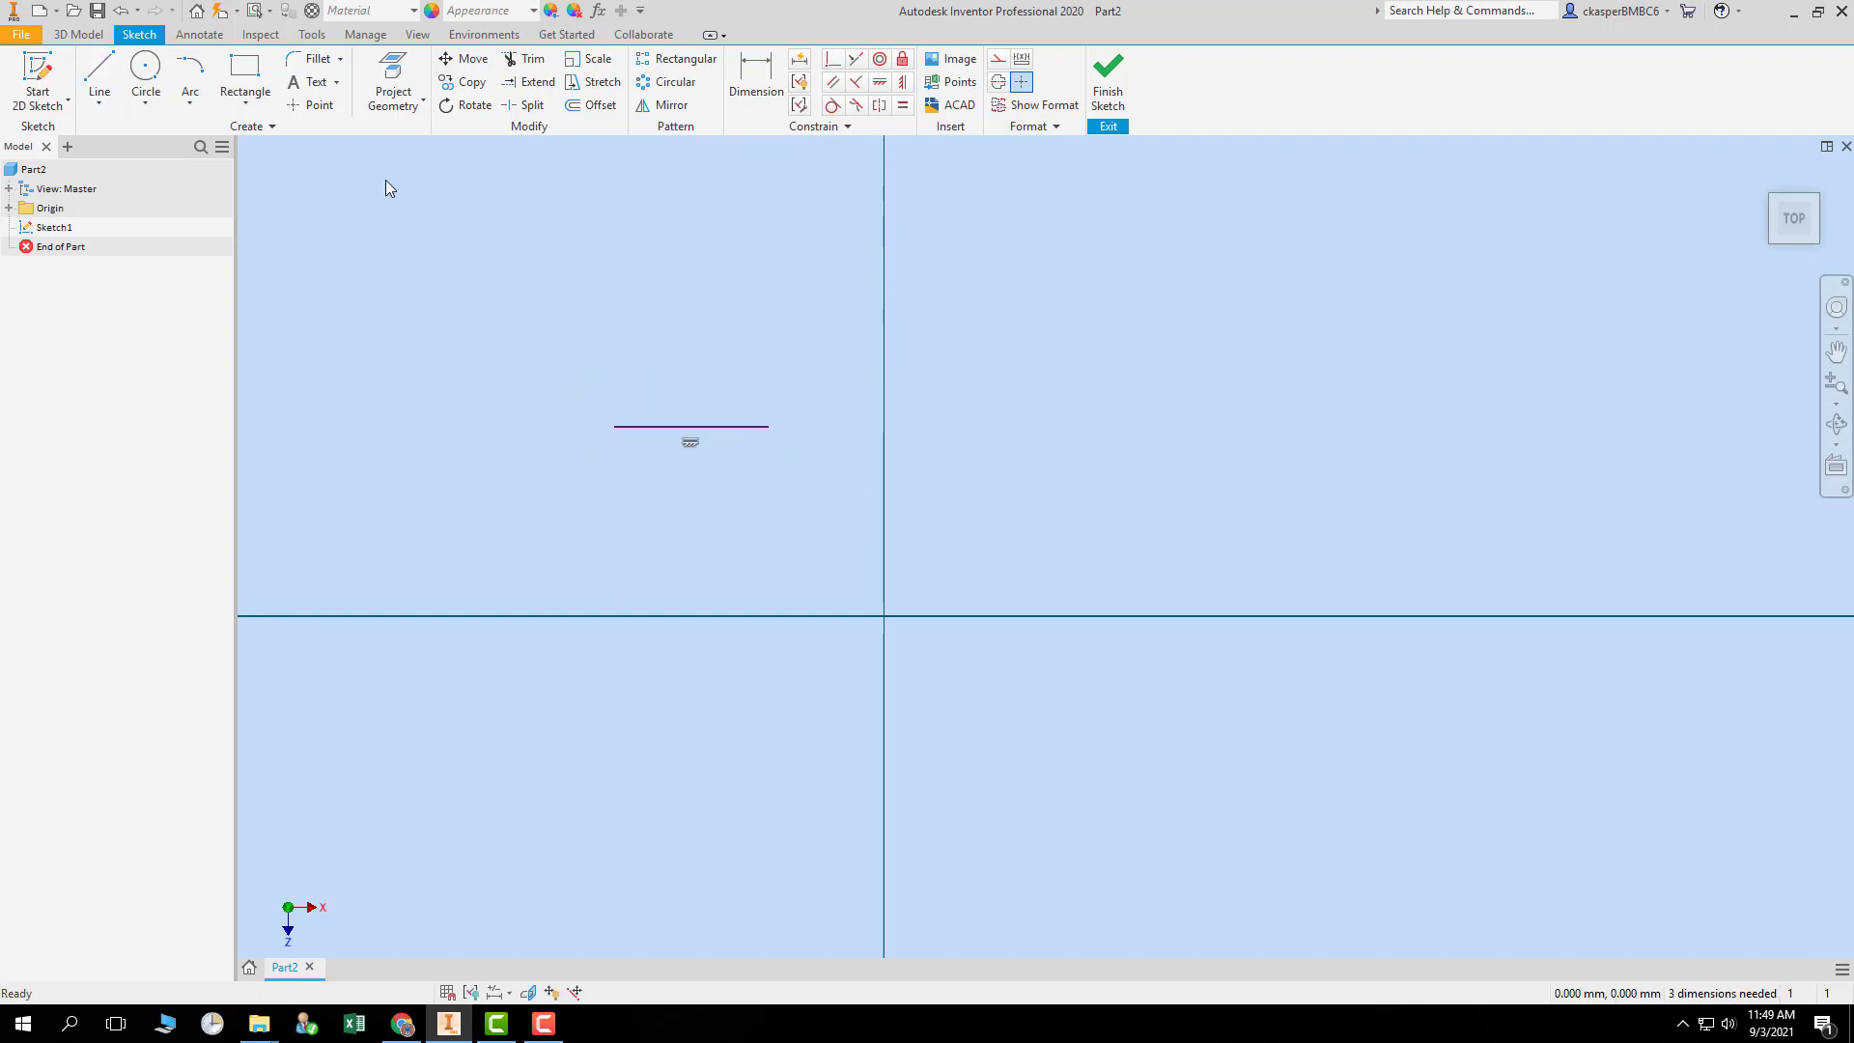
{"action": "left_click", "coordinate": [190, 70]}
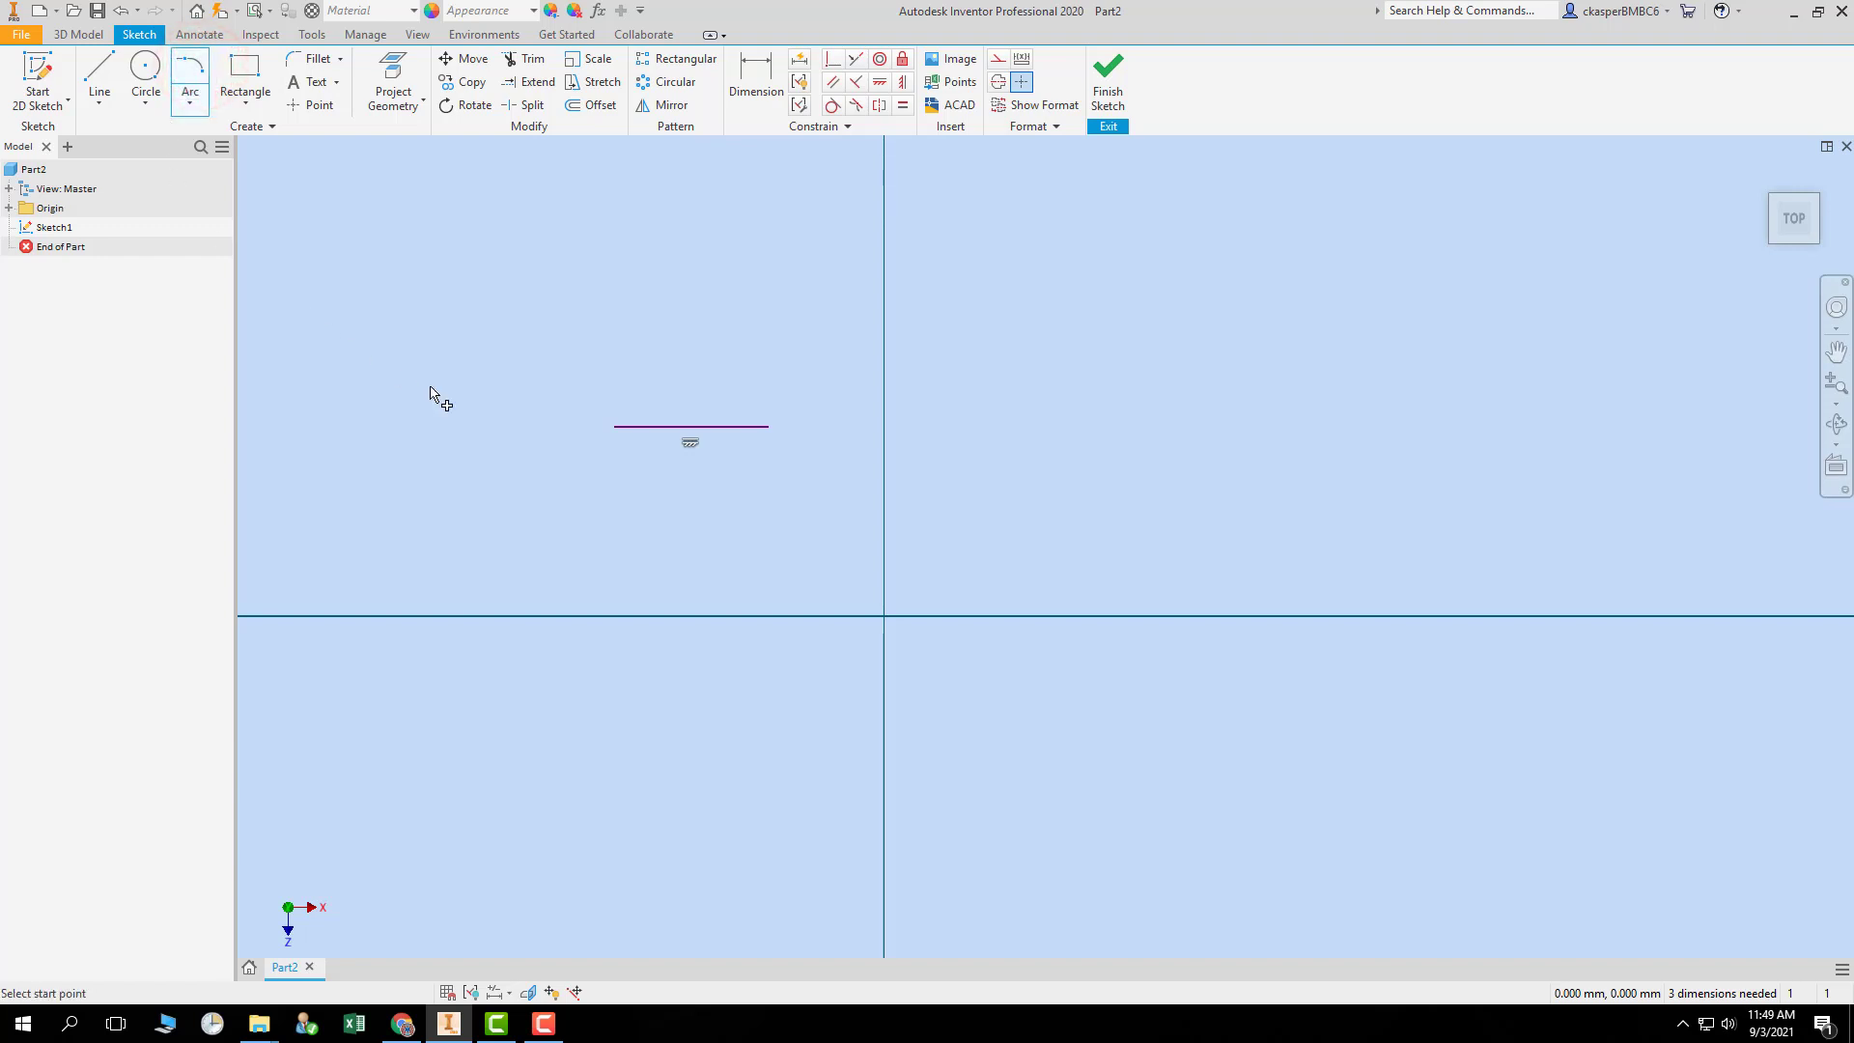
{"action": "left_click", "coordinate": [190, 102]}
{"action": "left_click", "coordinate": [234, 176]}
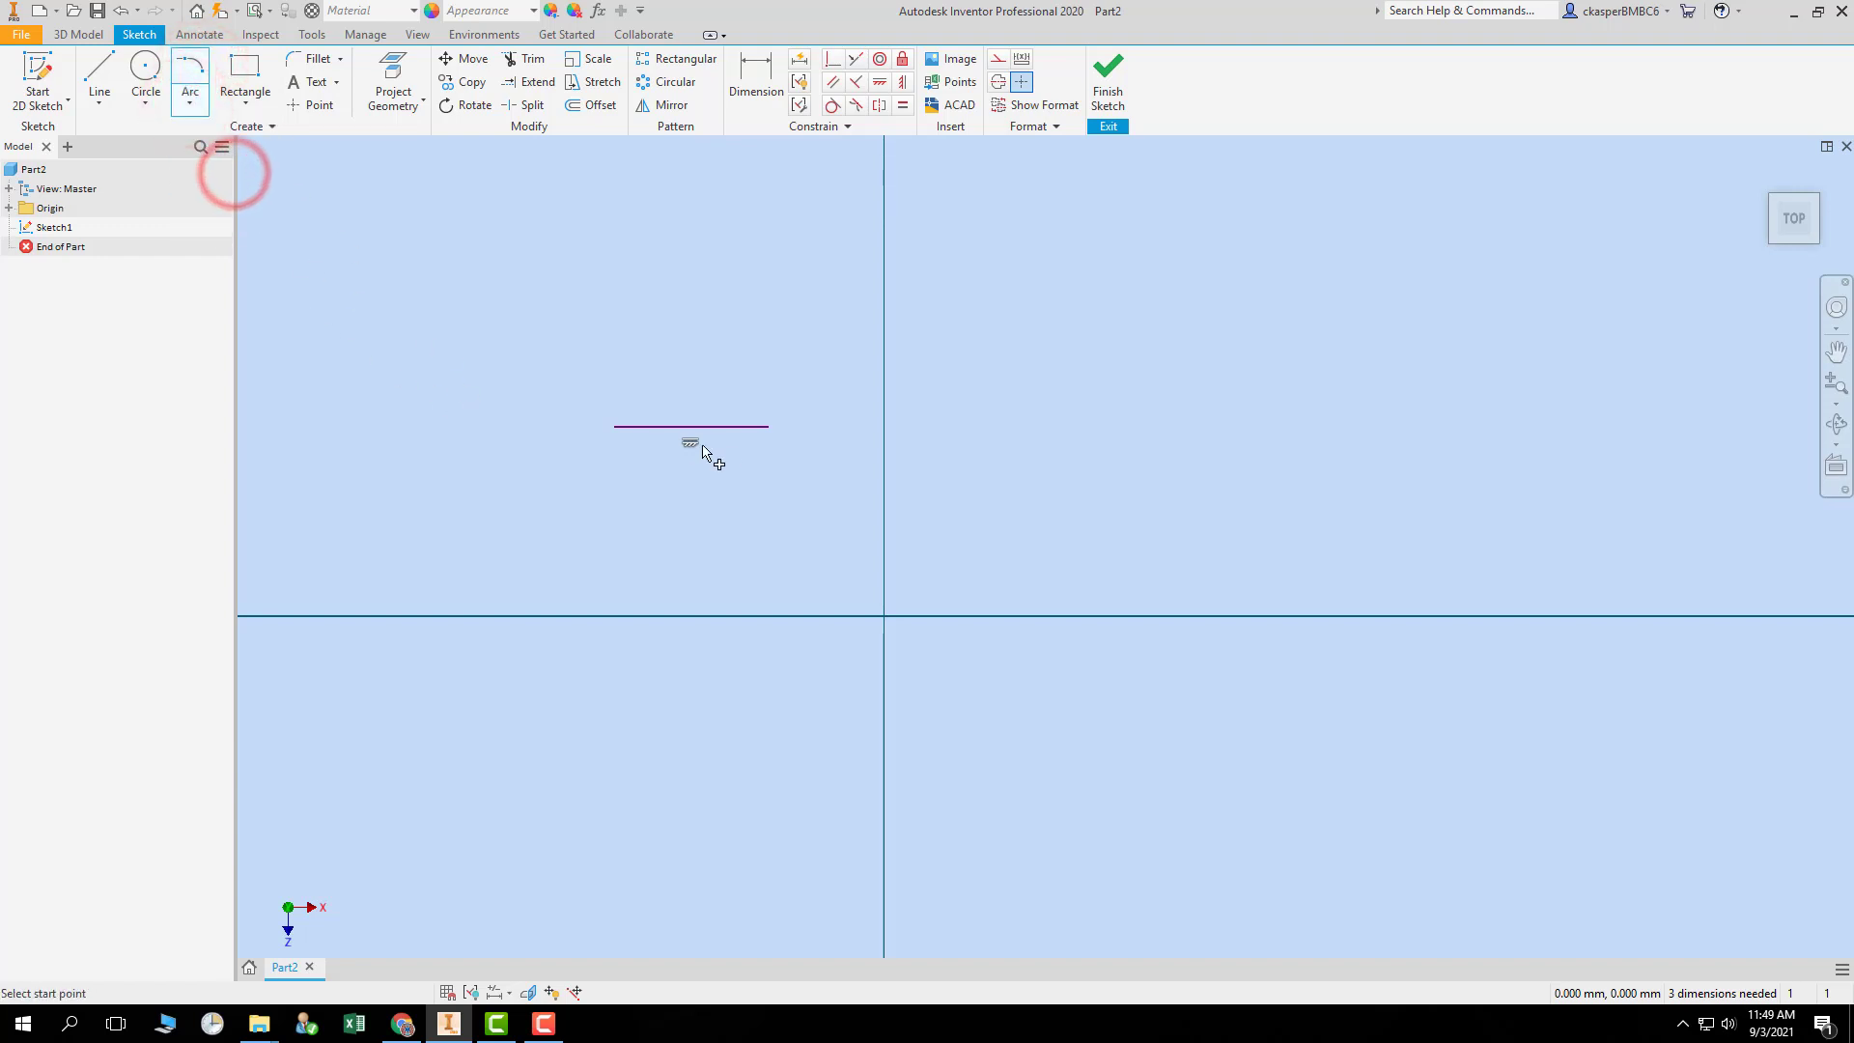
{"action": "left_click", "coordinate": [769, 427]}
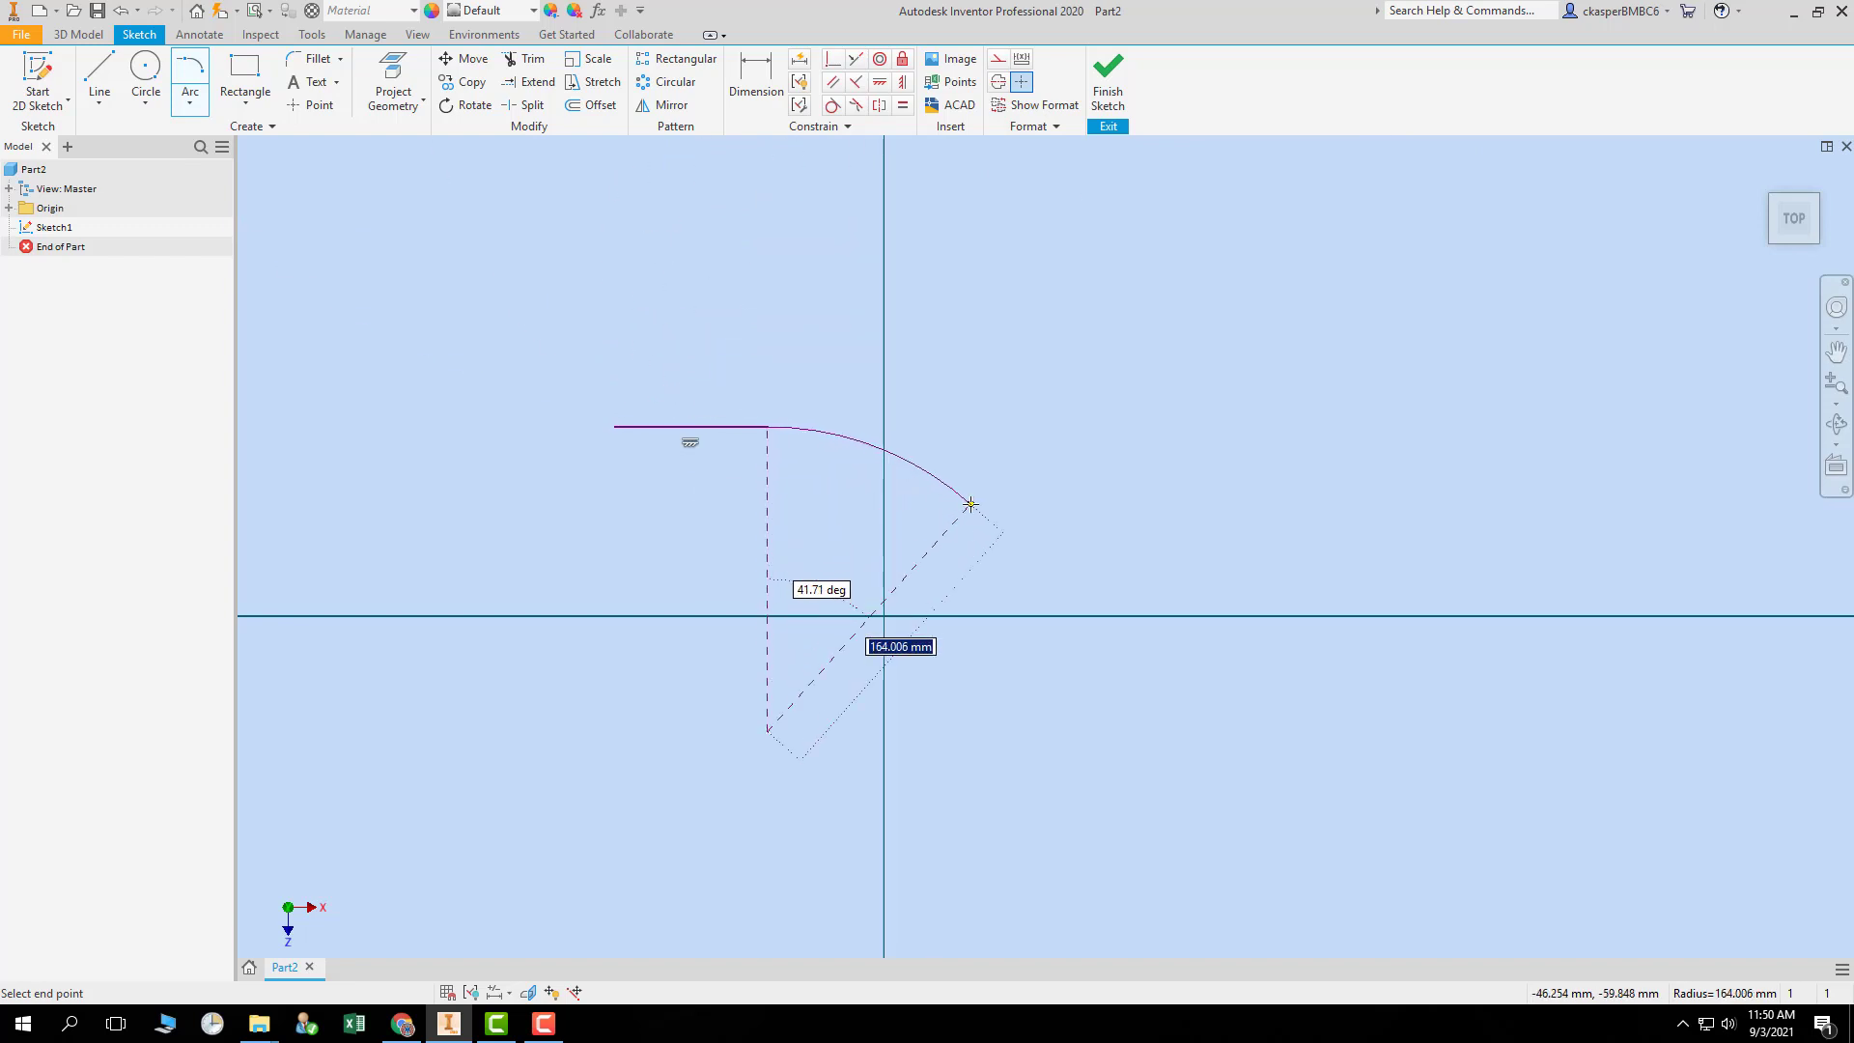
{"action": "key", "text": "Escape"}
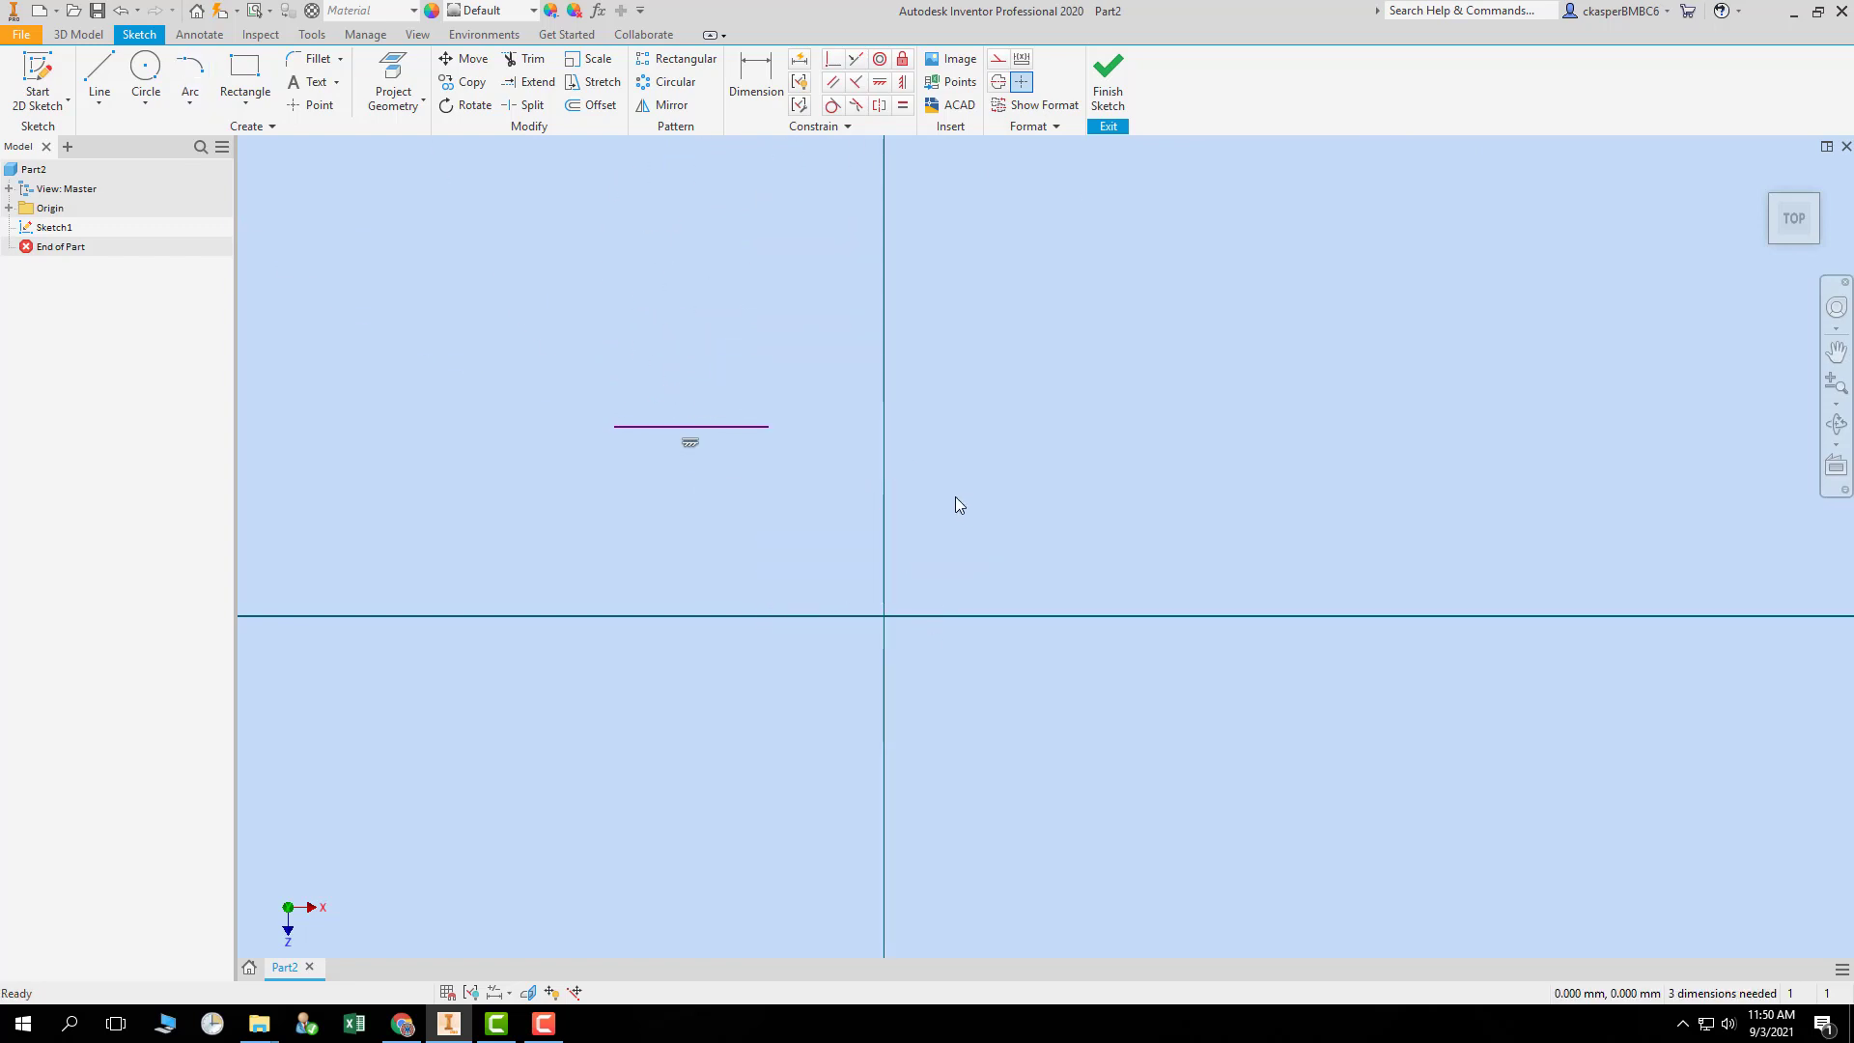
- Draw a separate vertical line below and slightly to the right of the origin
{"action": "left_click", "coordinate": [98, 70]}
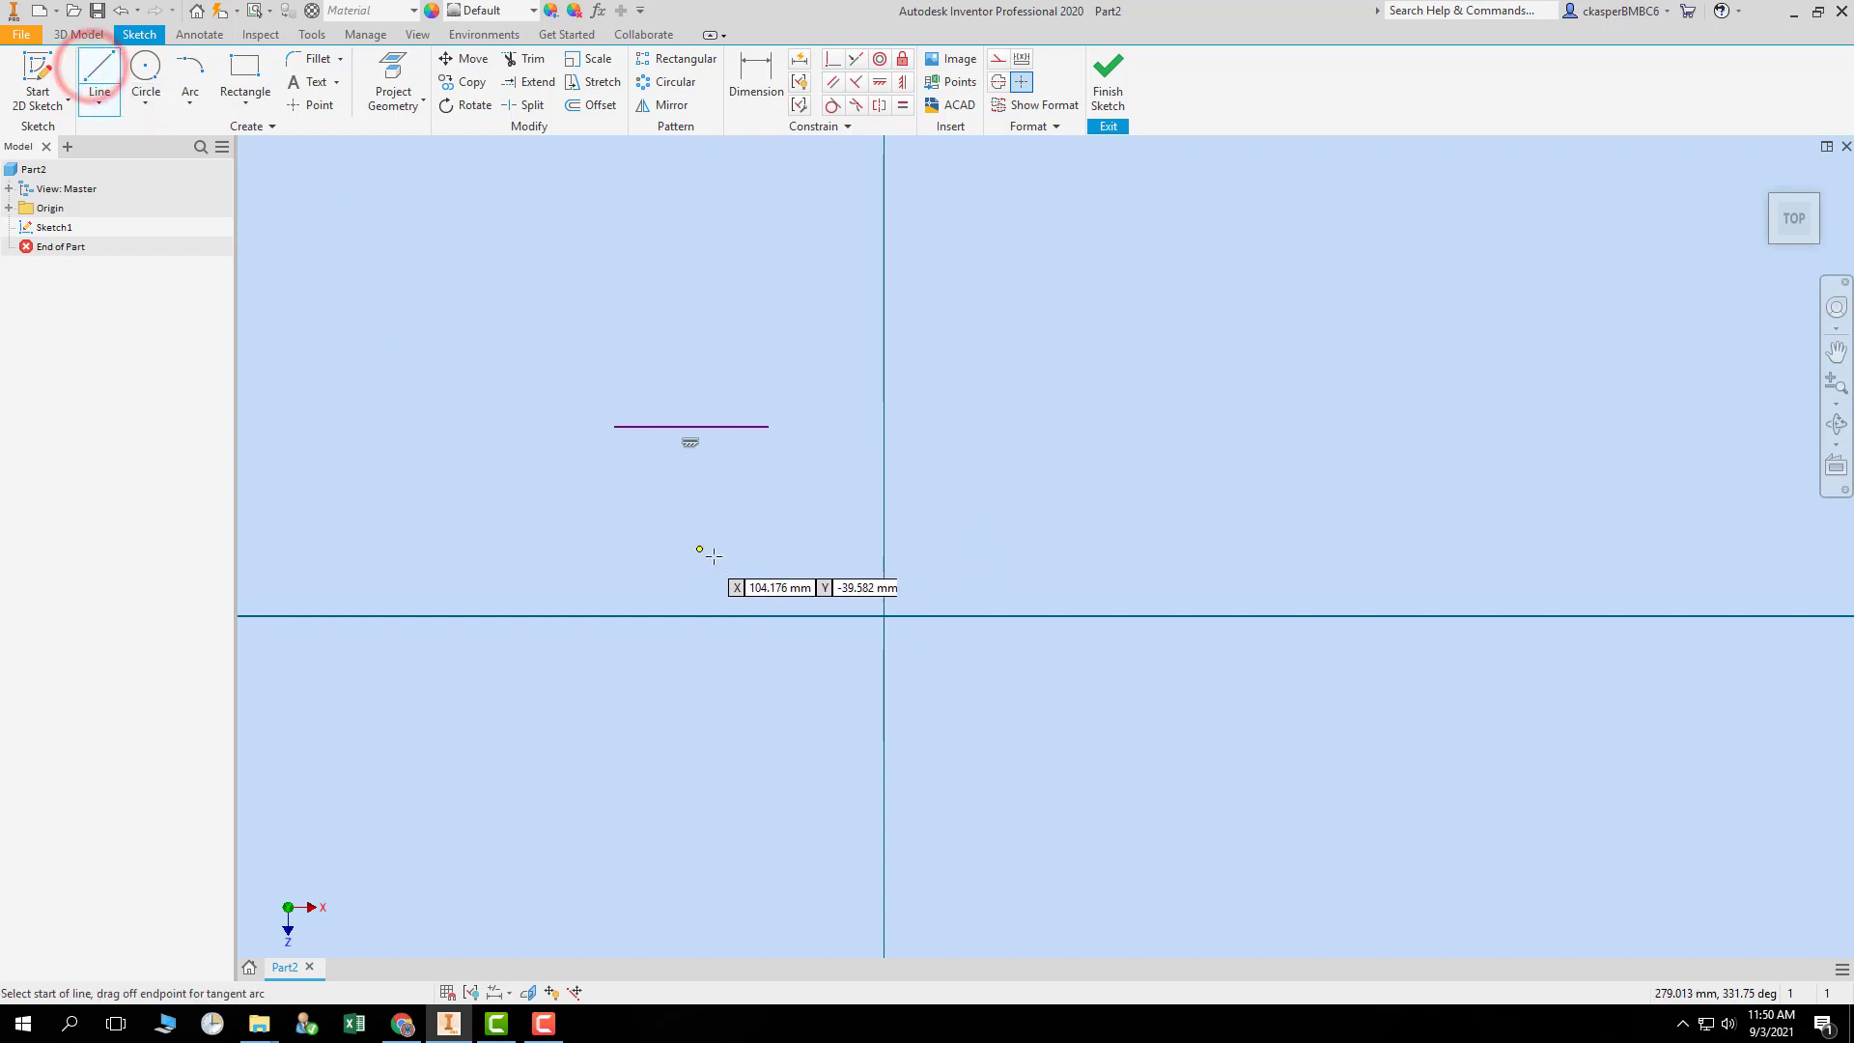
{"action": "left_click", "coordinate": [958, 656]}
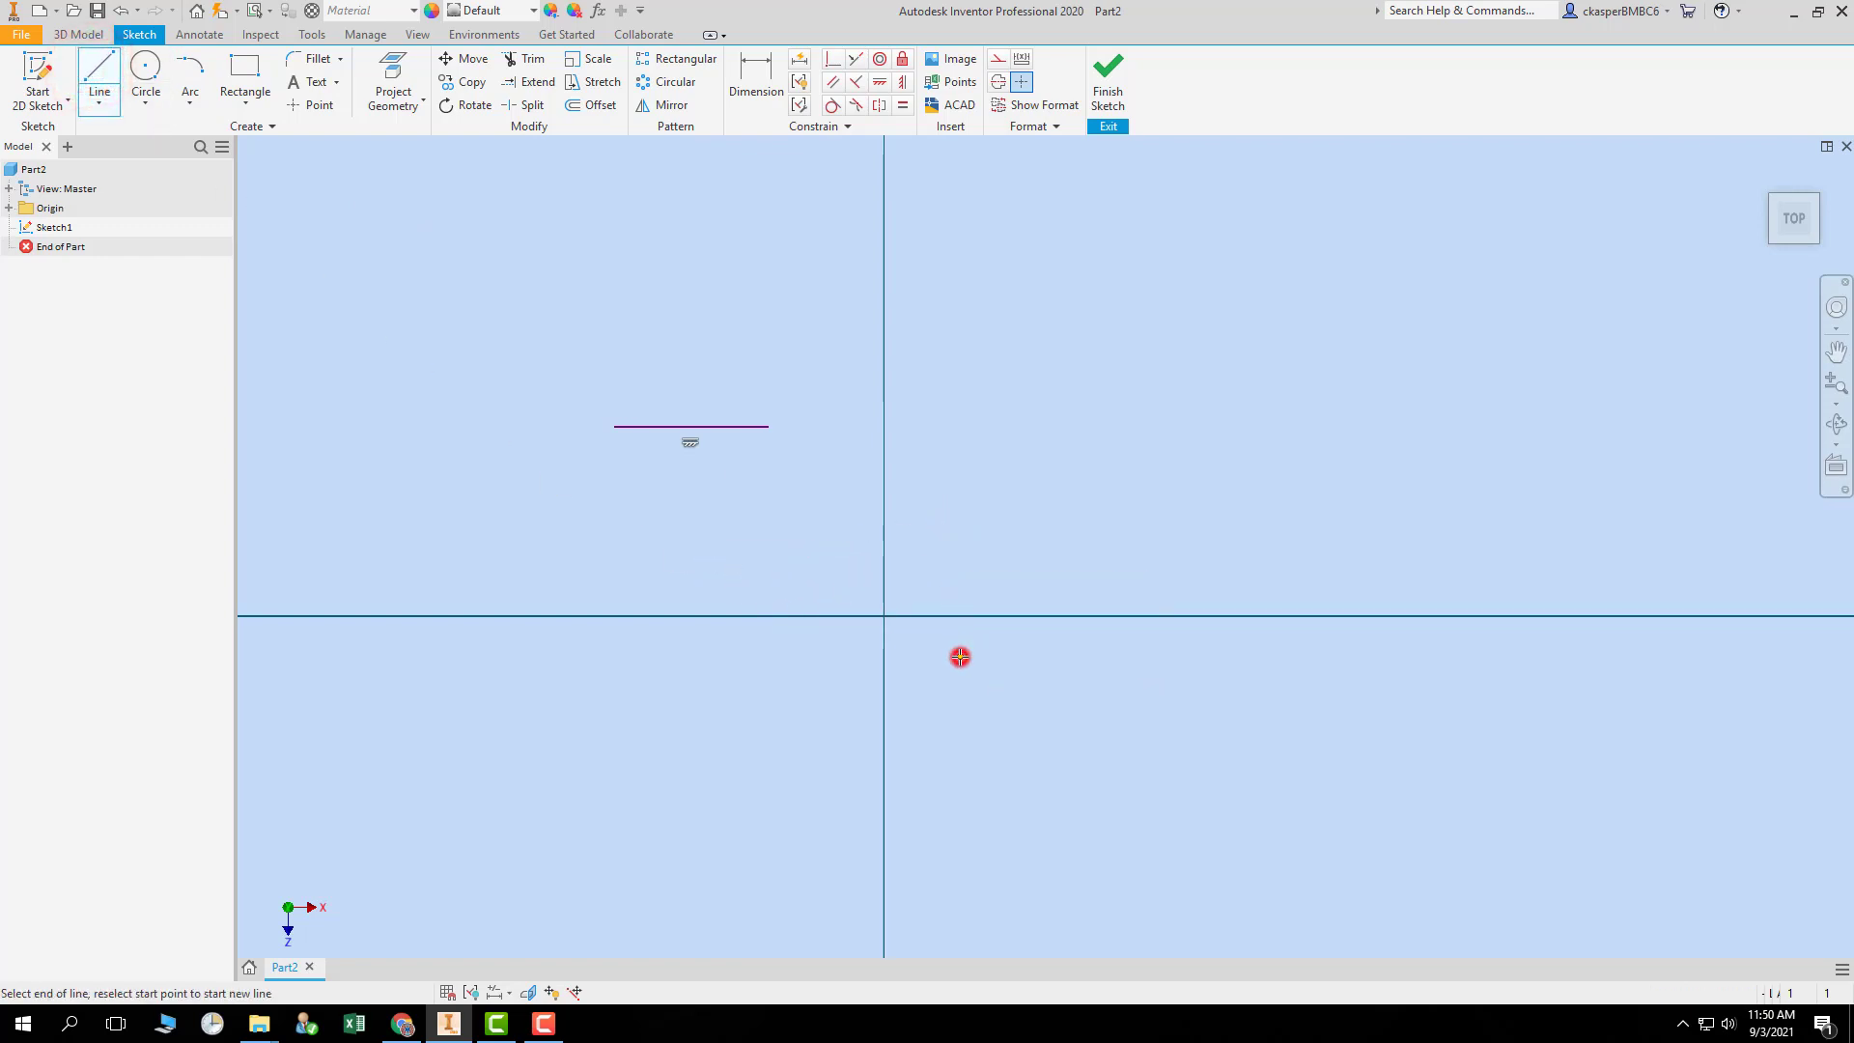
{"action": "left_click", "coordinate": [959, 842]}
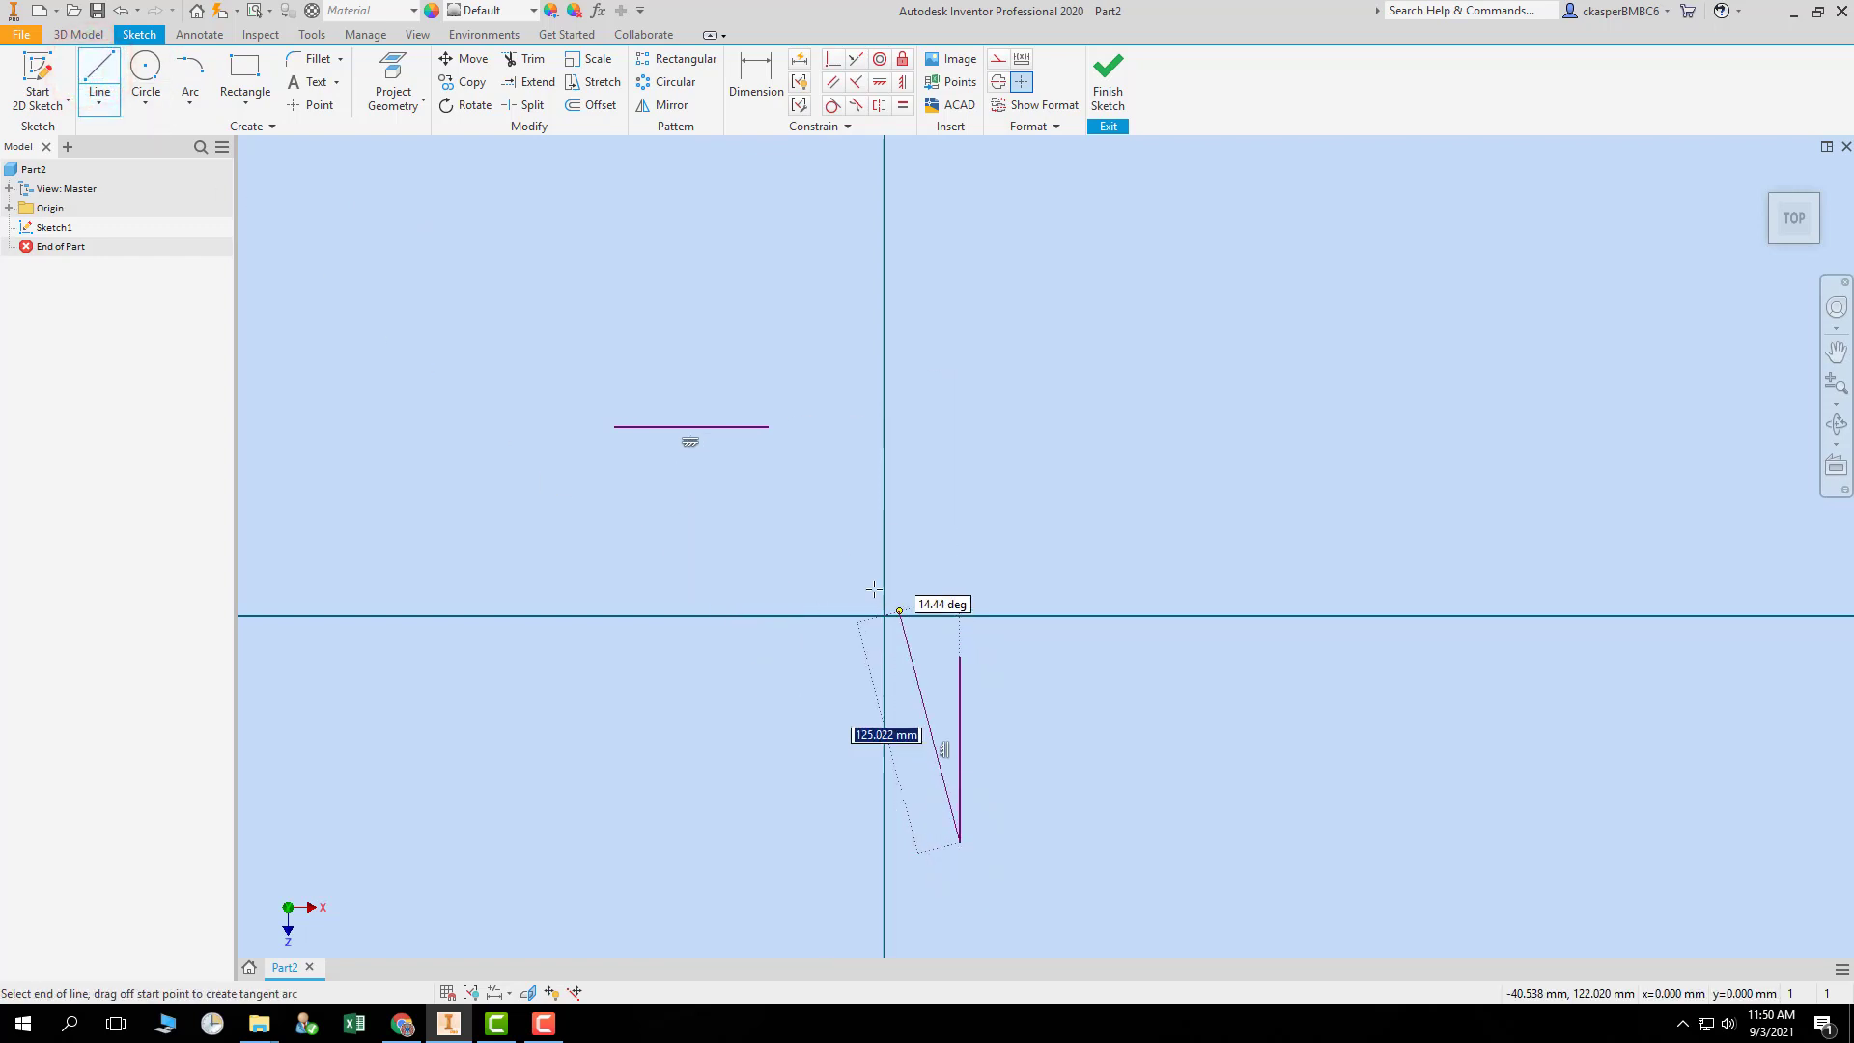
{"action": "key", "text": "Escape"}
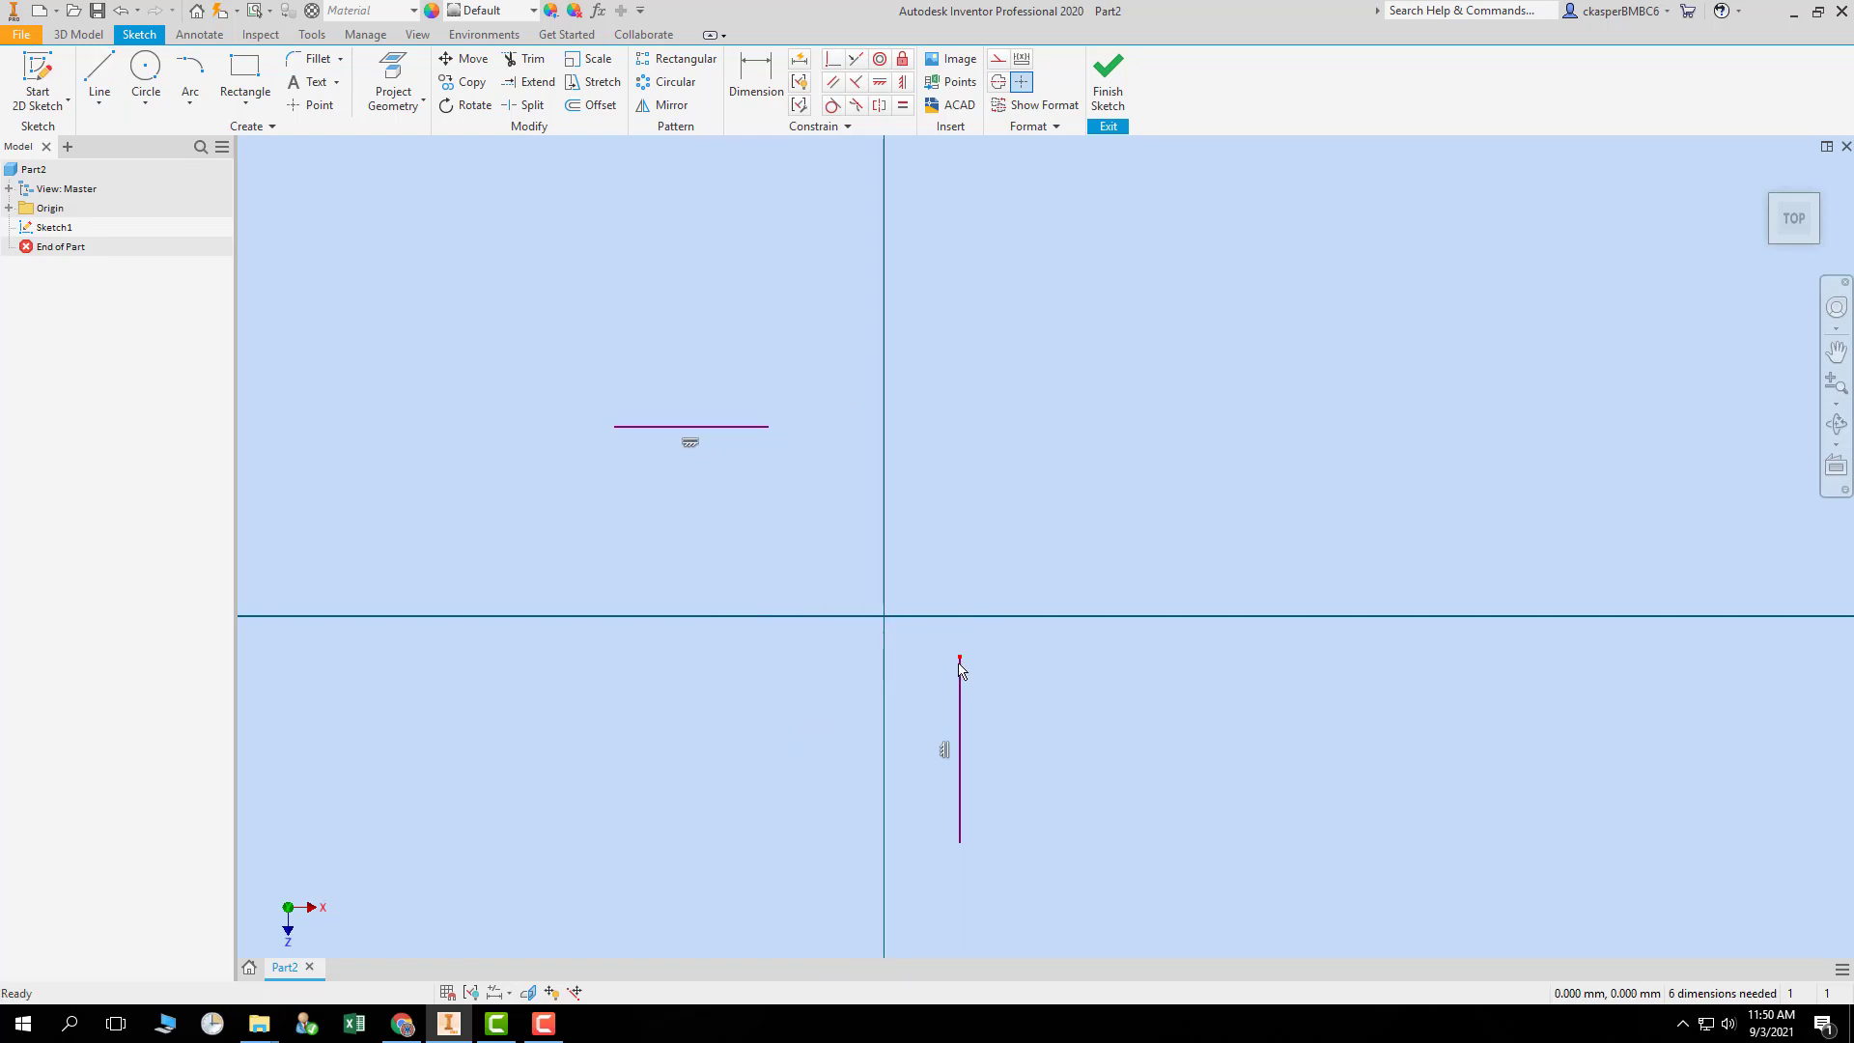
- Connect the horizontal line's right endpoint to the vertical line's upper endpoint with a tangent arc
{"action": "left_click", "coordinate": [191, 97]}
{"action": "left_click", "coordinate": [208, 151]}
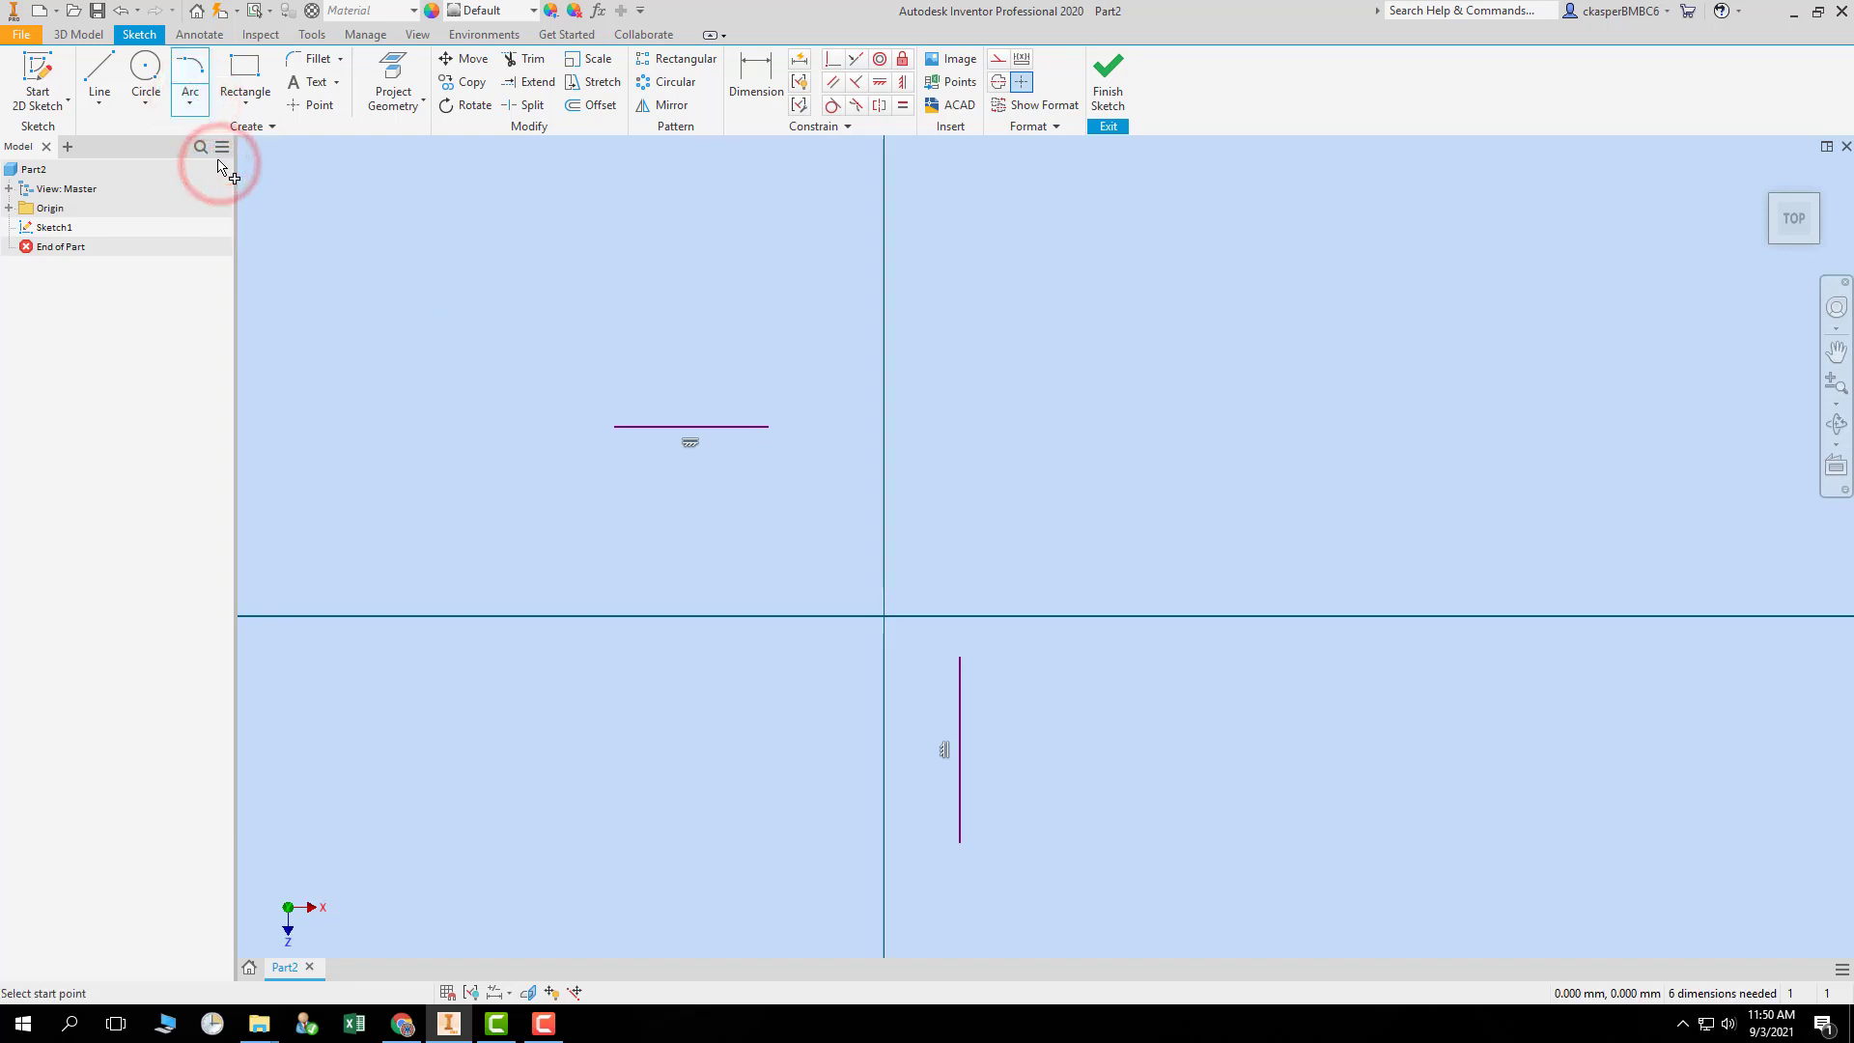
{"action": "left_click", "coordinate": [768, 427]}
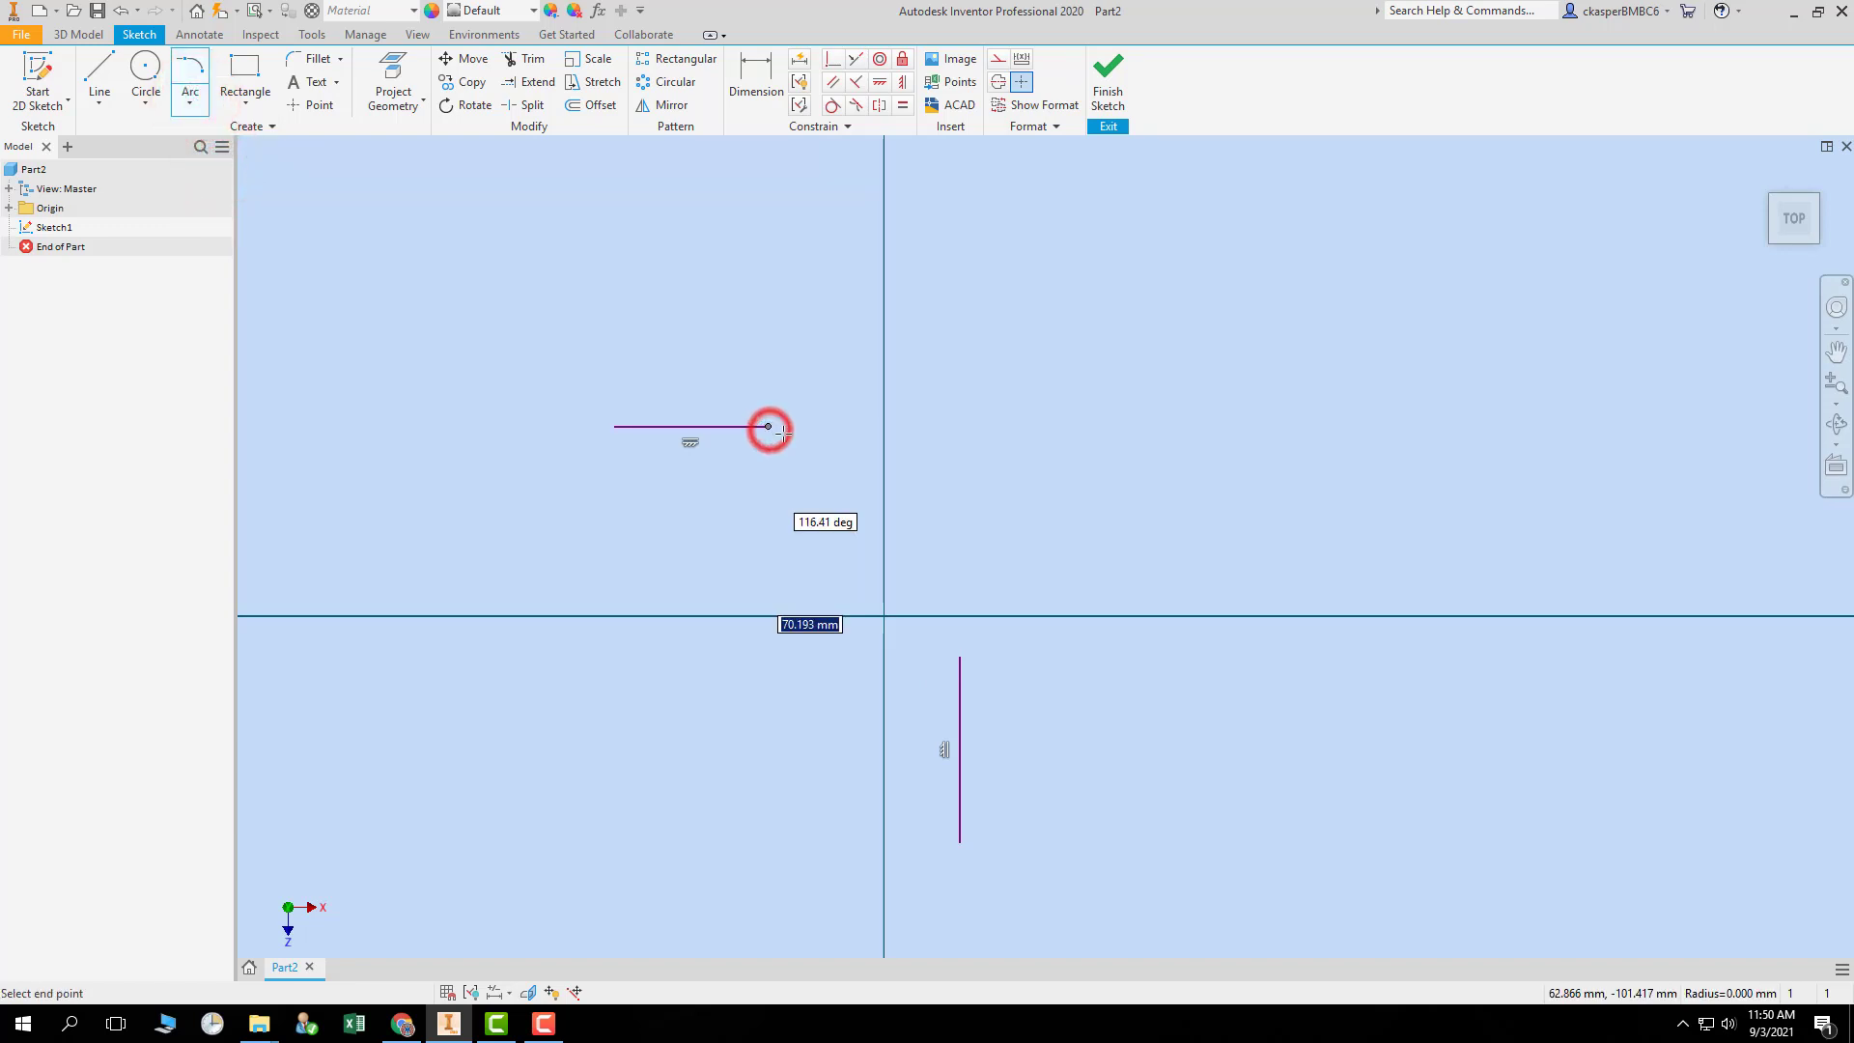
{"action": "left_click", "coordinate": [958, 657]}
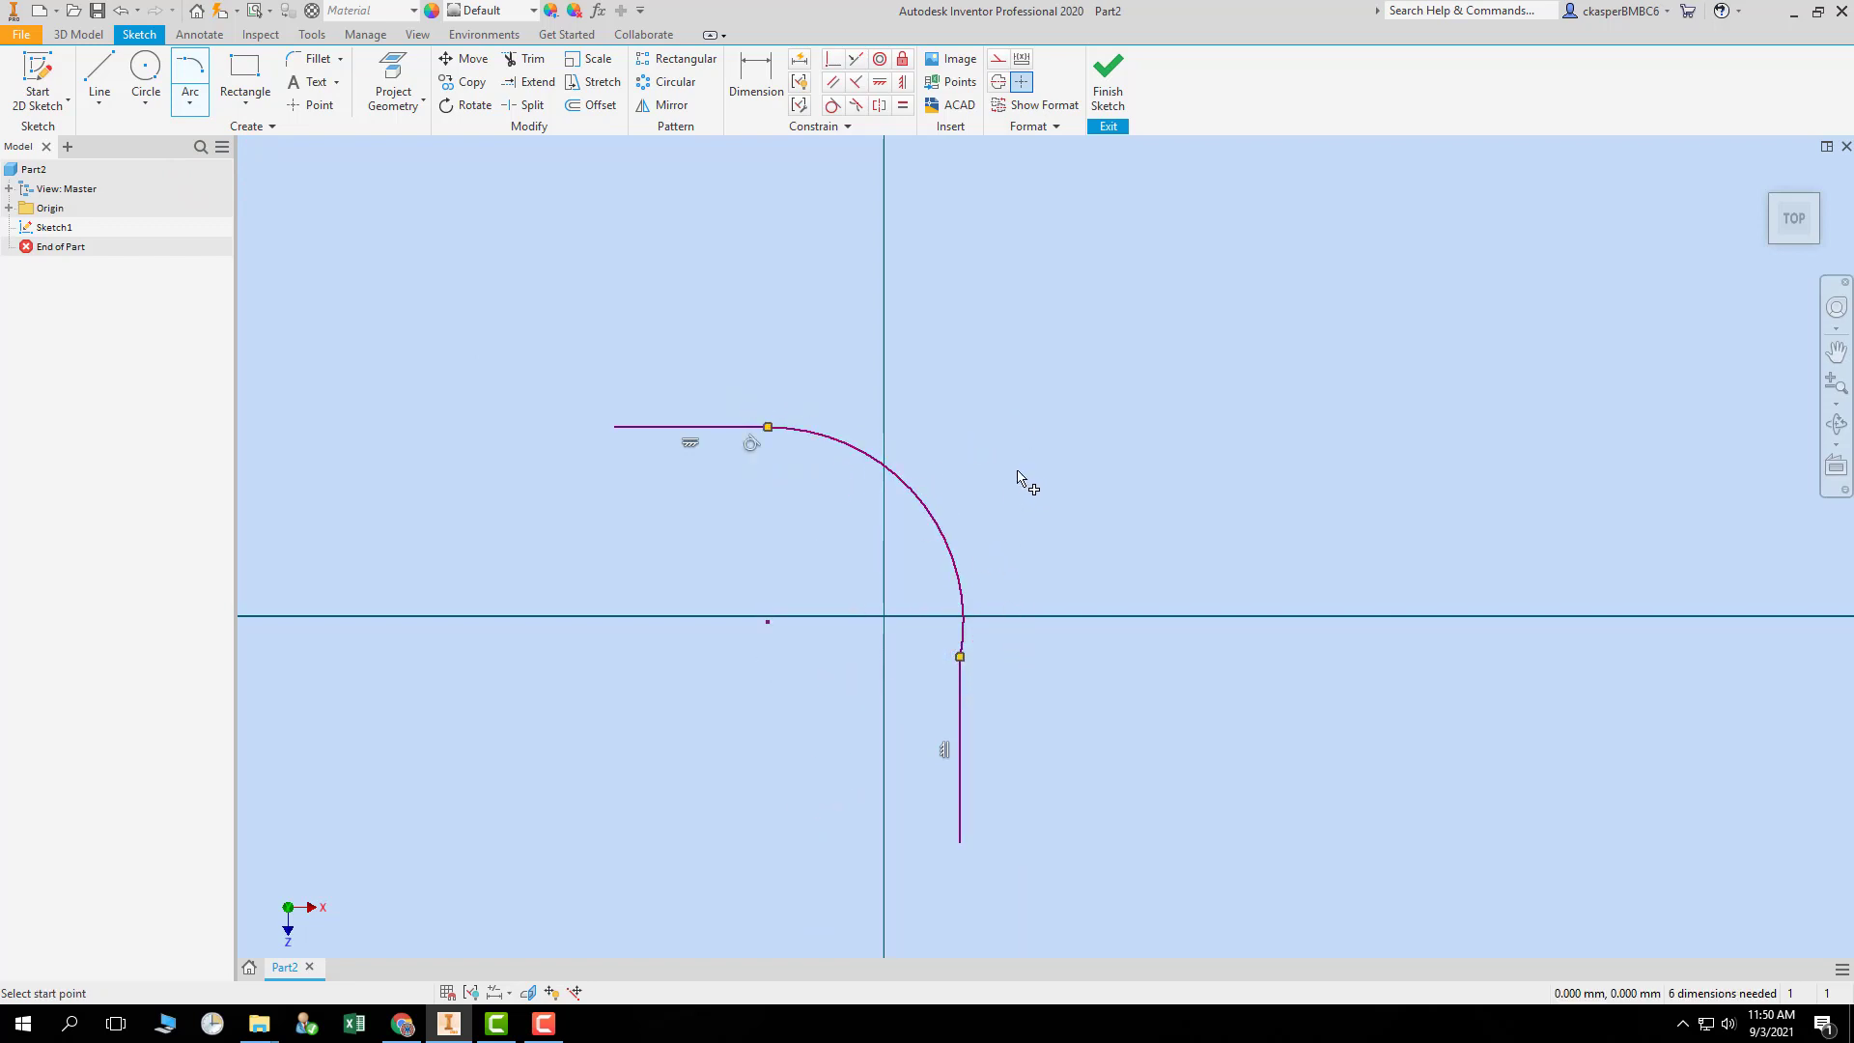
{"action": "key", "text": "Escape"}
{"action": "left_click", "coordinate": [1080, 438]}
- Reposition the arc's center point, the horizontal line and the vertical line to test how the connected tangent geometry moves
{"action": "left_click_drag", "start_coordinate": [767, 621], "coordinate": [631, 638]}
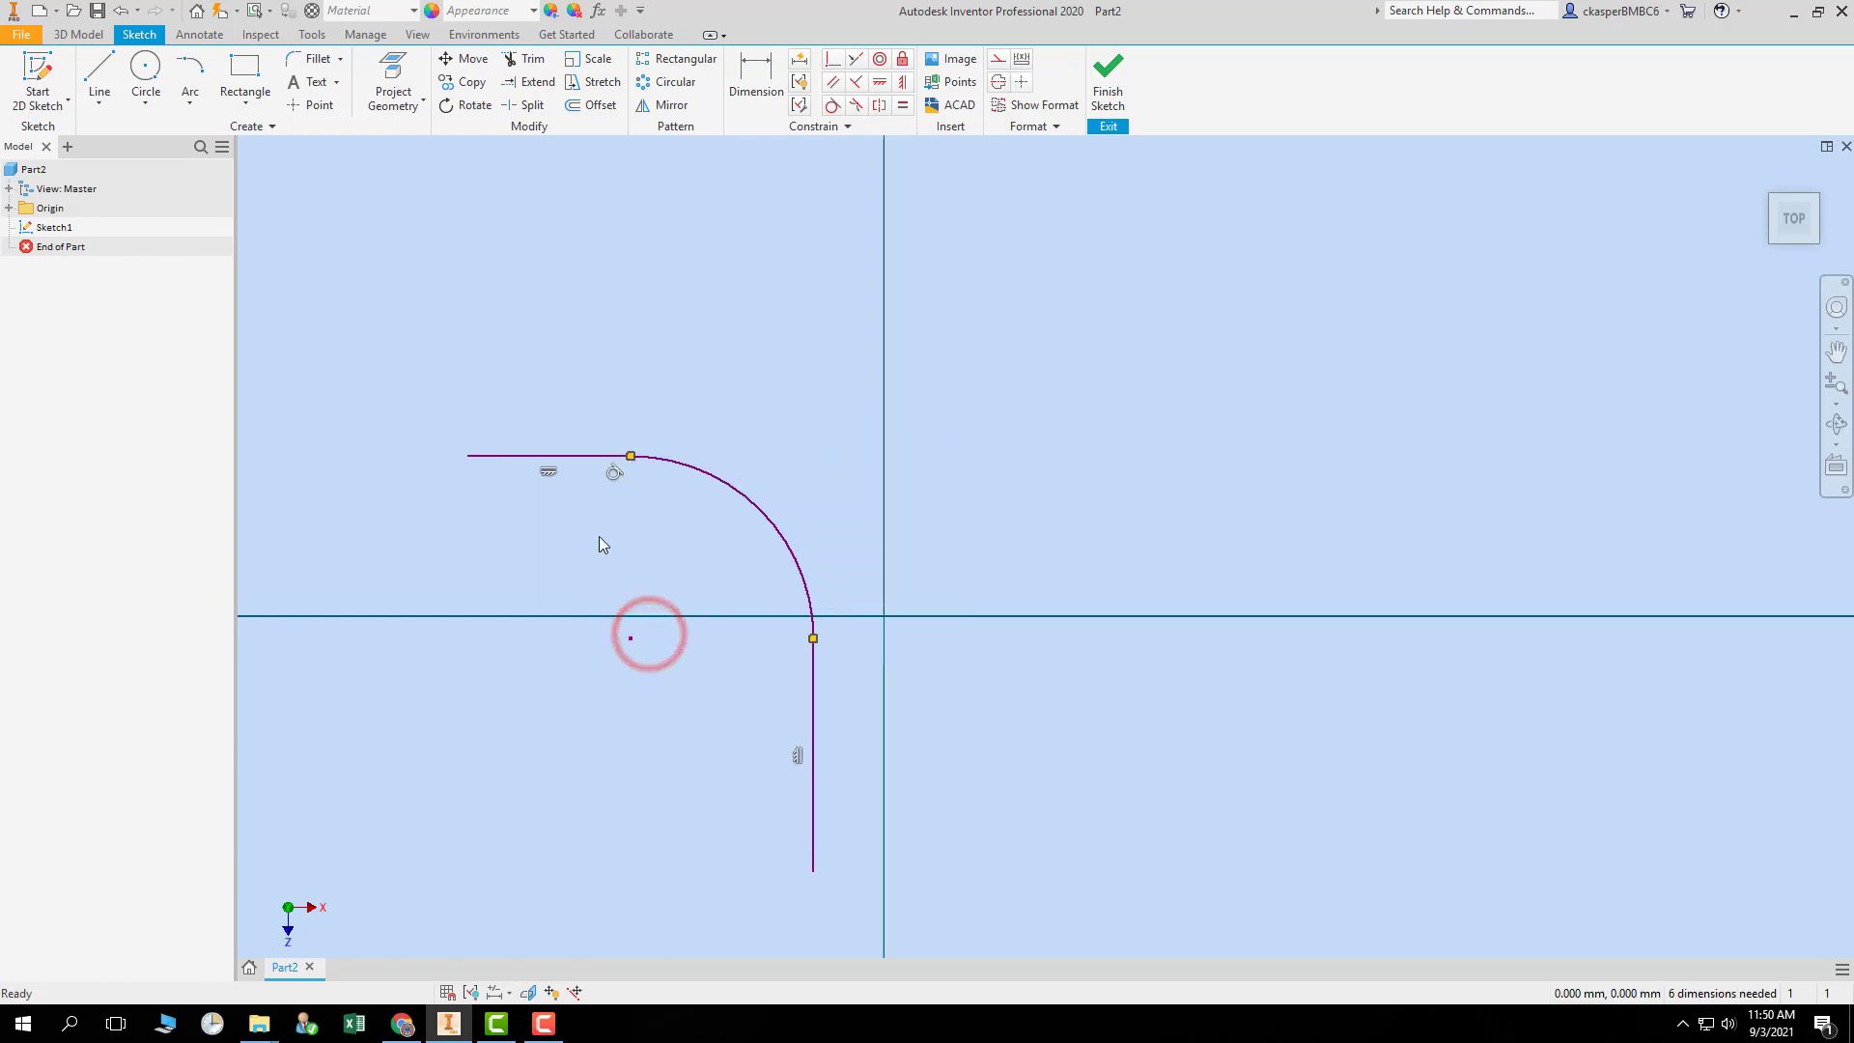
{"action": "left_click", "coordinate": [544, 457]}
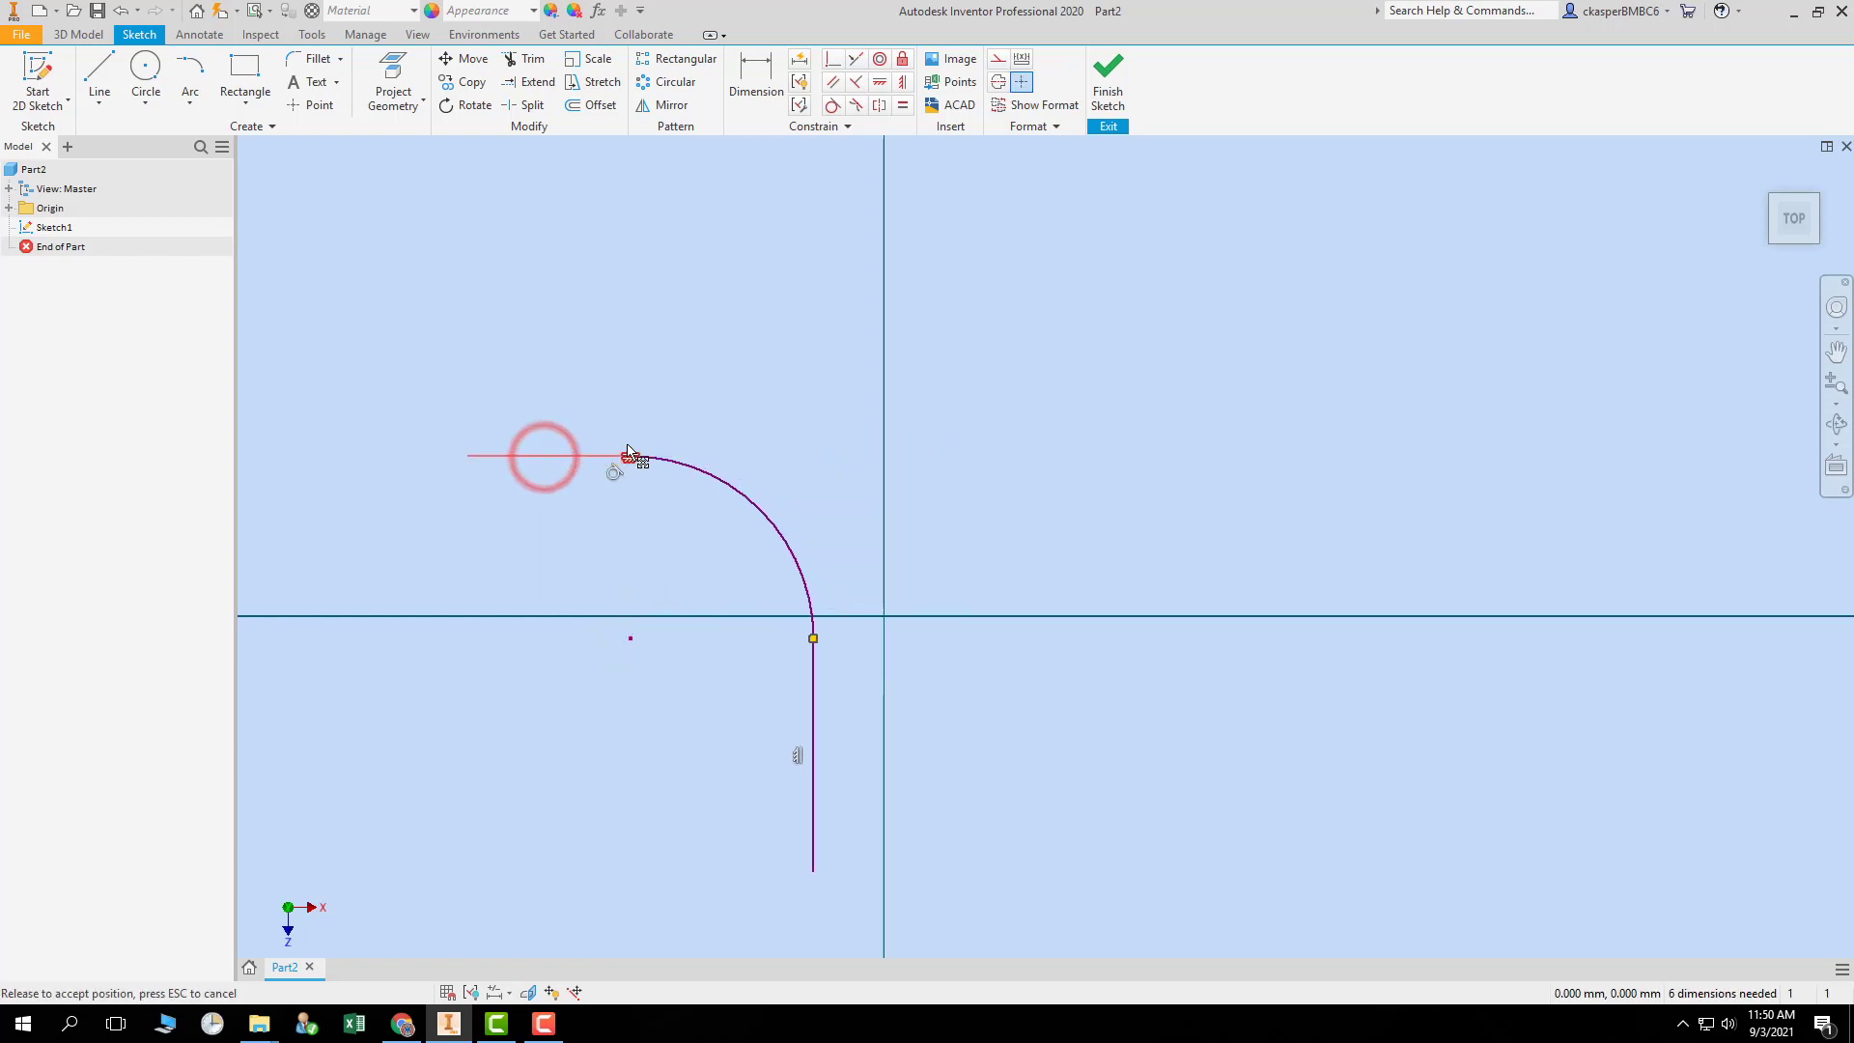
{"action": "left_click_drag", "start_coordinate": [627, 456], "coordinate": [627, 386]}
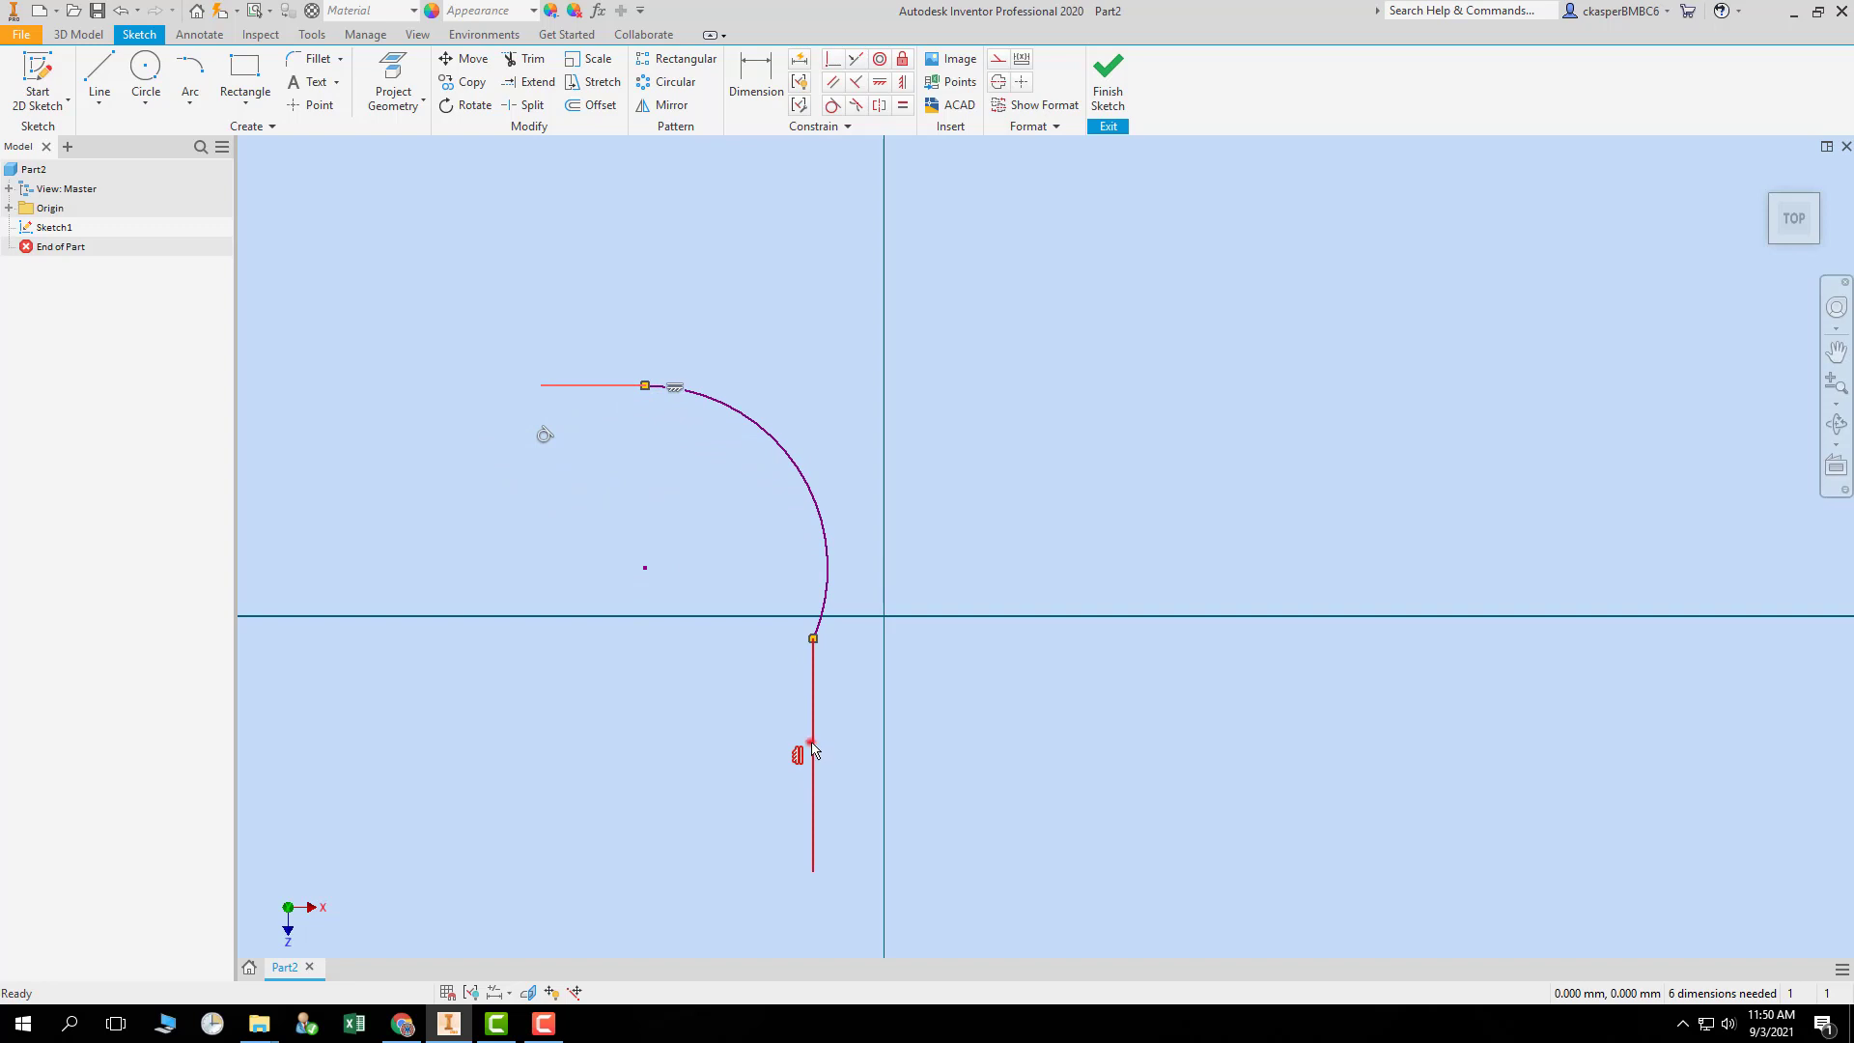
{"action": "left_click", "coordinate": [811, 742]}
{"action": "left_click_drag", "start_coordinate": [813, 705], "coordinate": [957, 695]}
{"action": "left_click", "coordinate": [716, 654]}
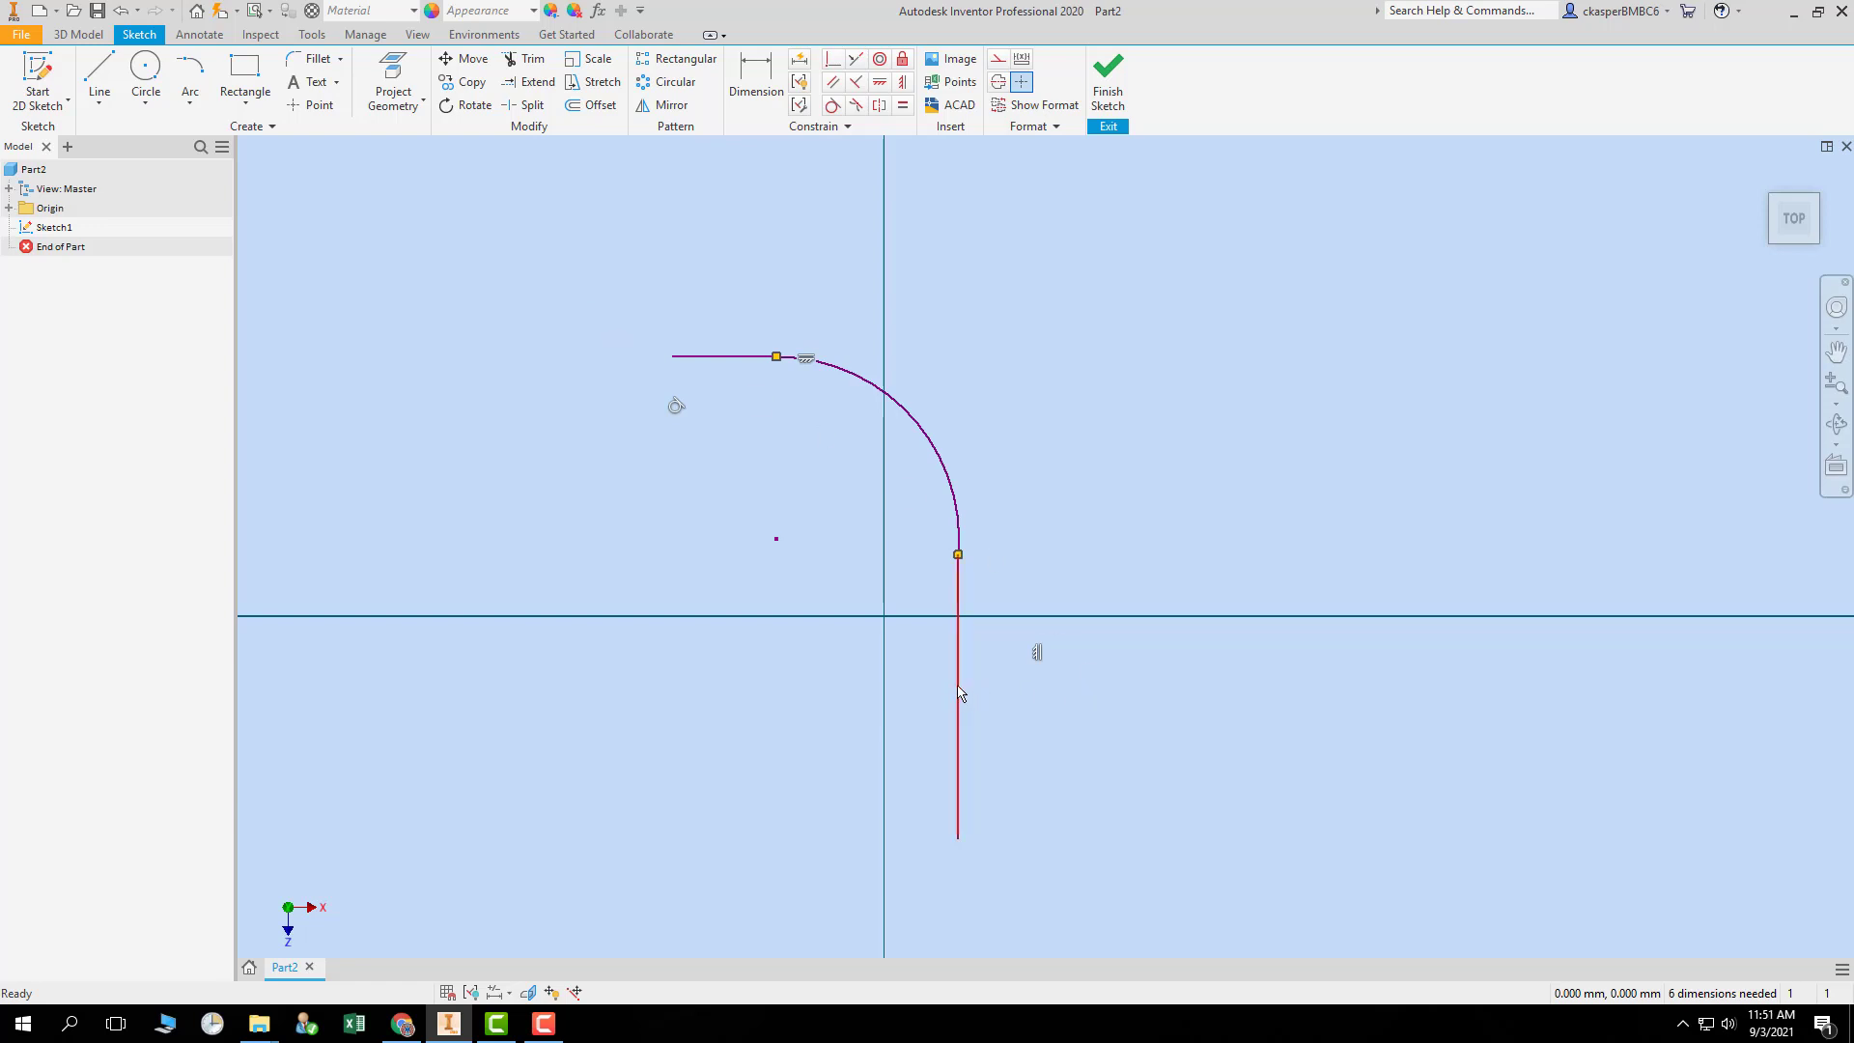
- Trim away both lines and the tangent arc to clear the sketch
{"action": "key", "text": "x"}
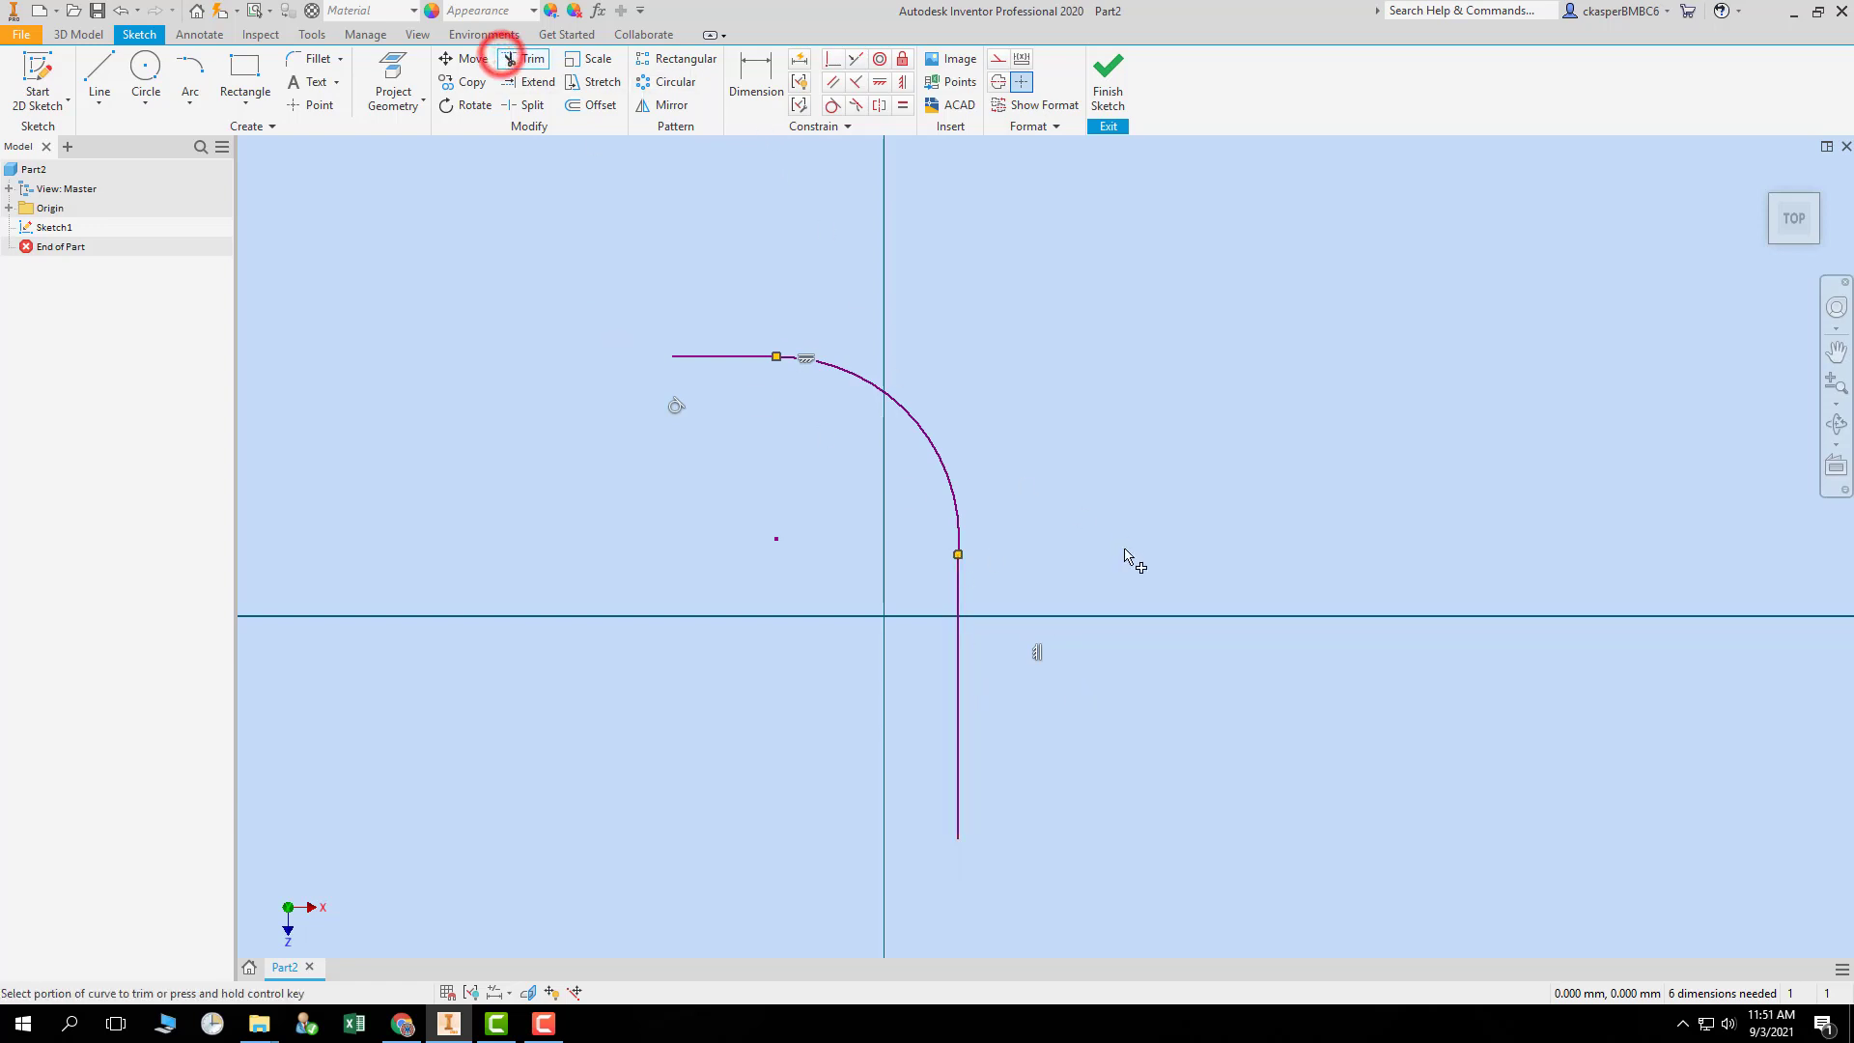
{"action": "left_click", "coordinate": [962, 598]}
{"action": "left_click_drag", "start_coordinate": [728, 302], "coordinate": [774, 425]}
{"action": "left_click_drag", "start_coordinate": [833, 434], "coordinate": [1042, 408]}
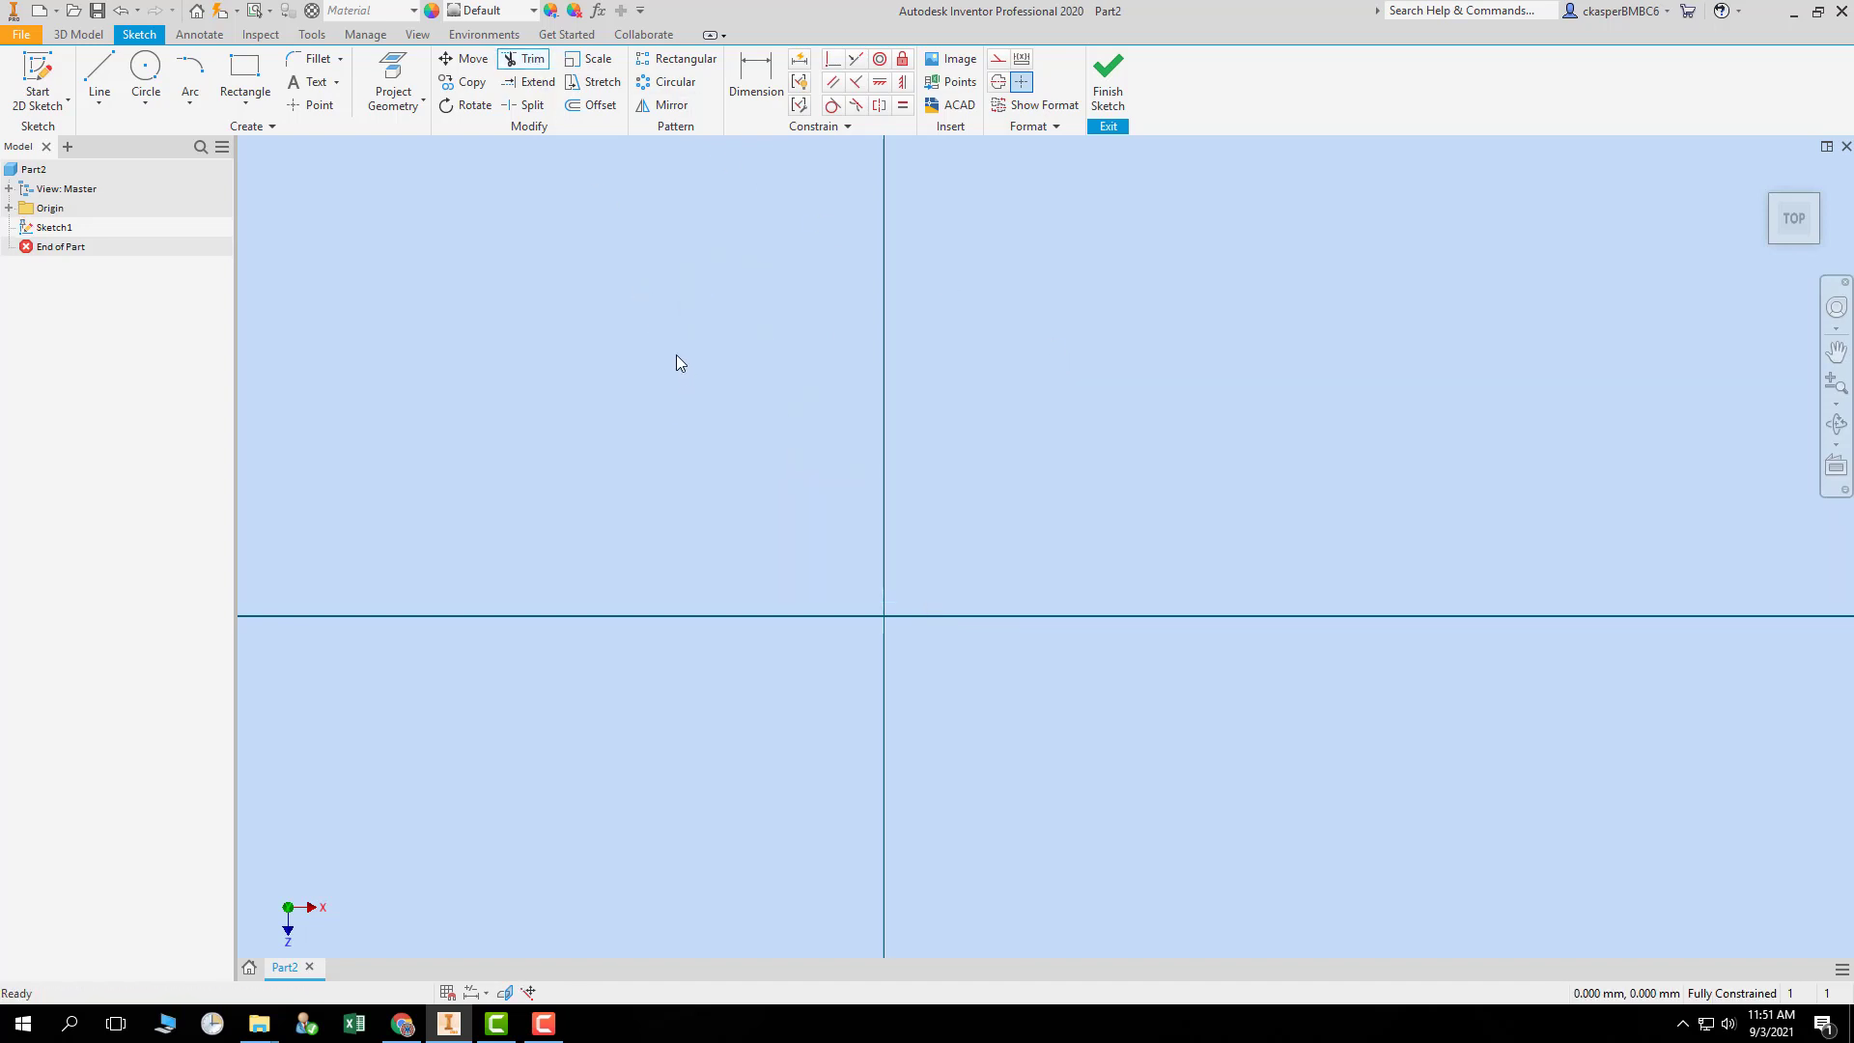
{"action": "key", "text": "Escape"}
- Draw a center point arc of about 87 mm radius above and to the right of the origin, and delete it
{"action": "left_click", "coordinate": [189, 101]}
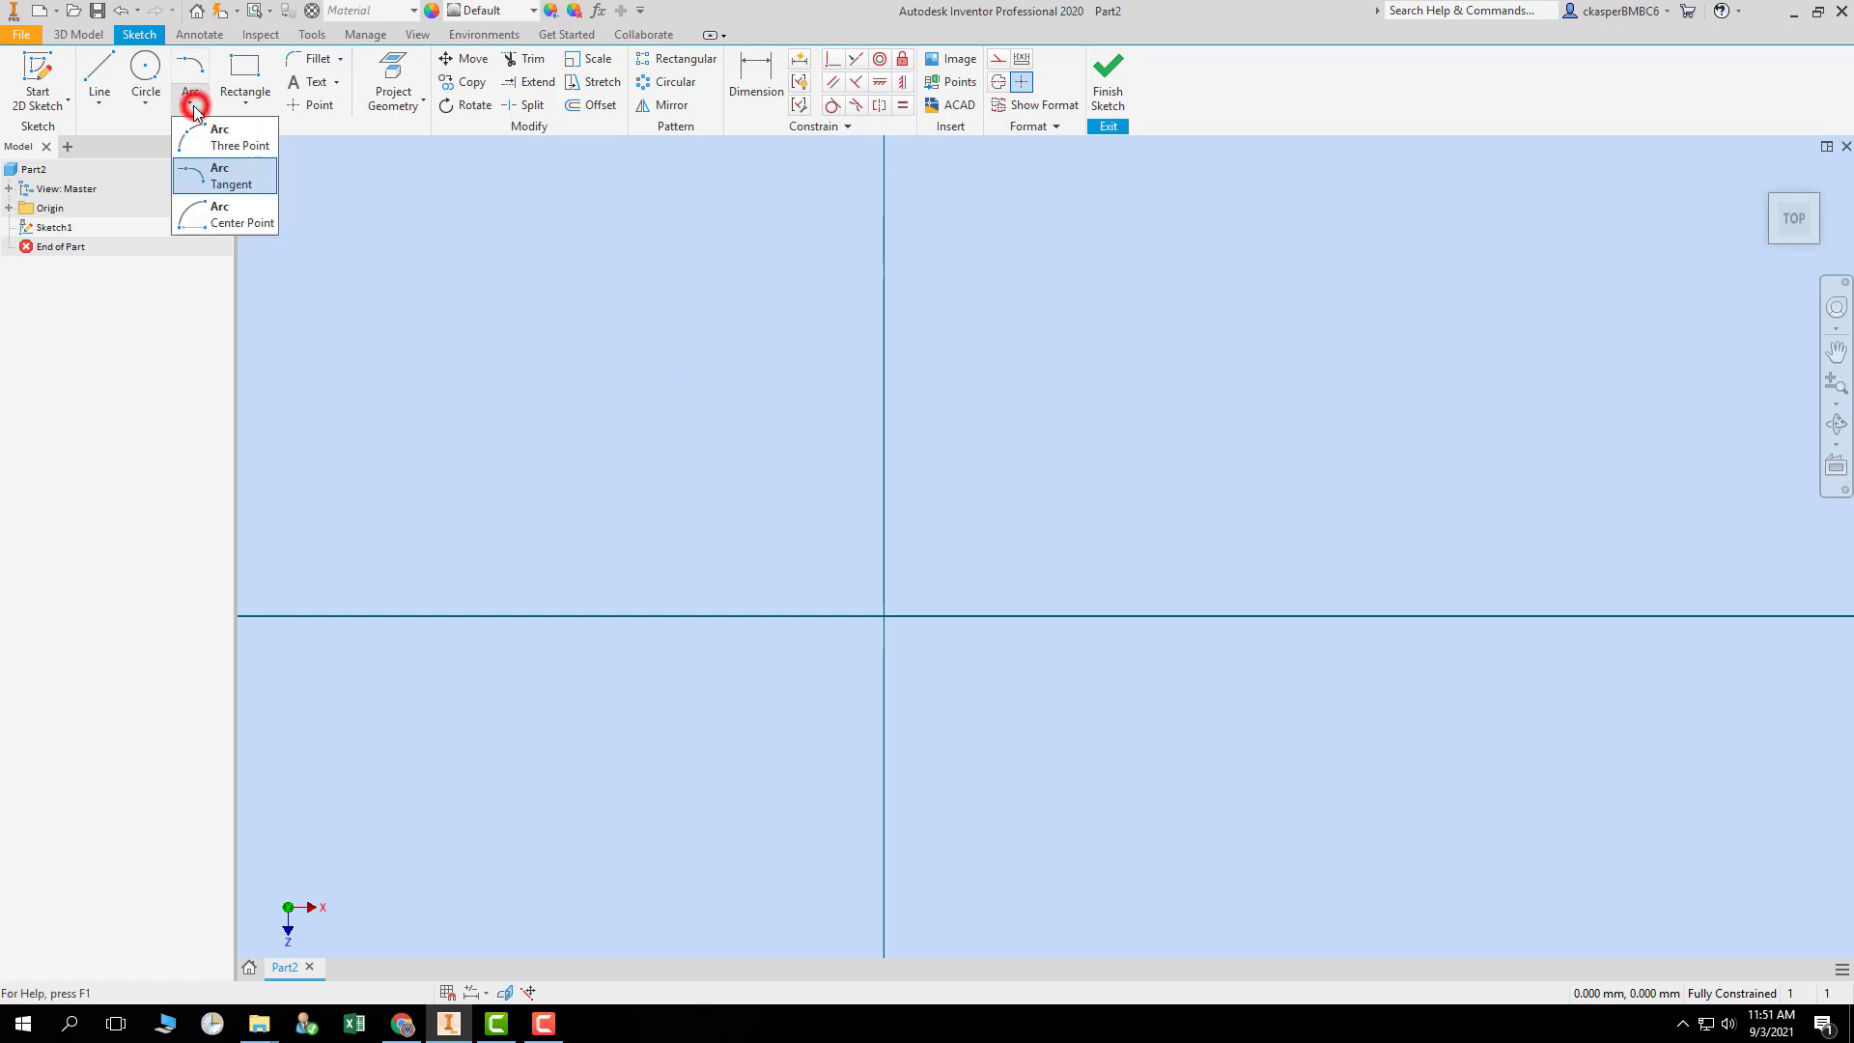
{"action": "left_click", "coordinate": [257, 220]}
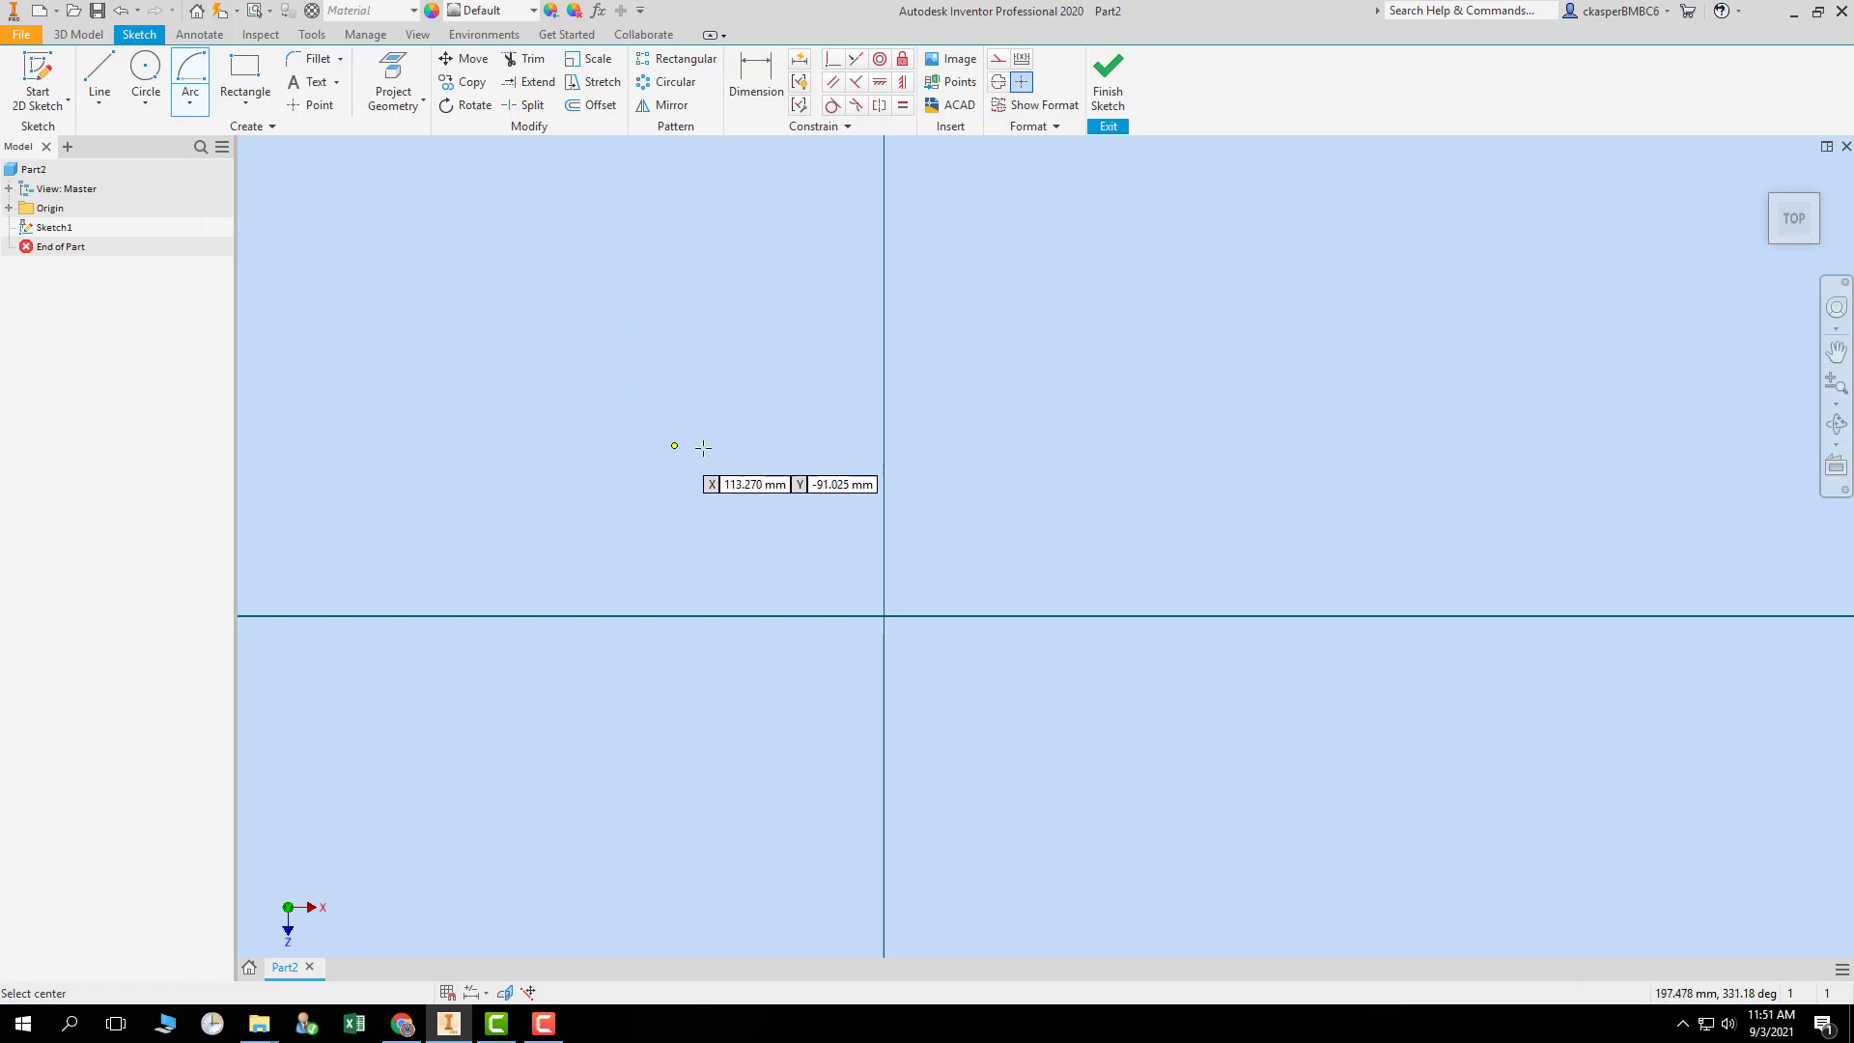
{"action": "left_click", "coordinate": [1010, 479]}
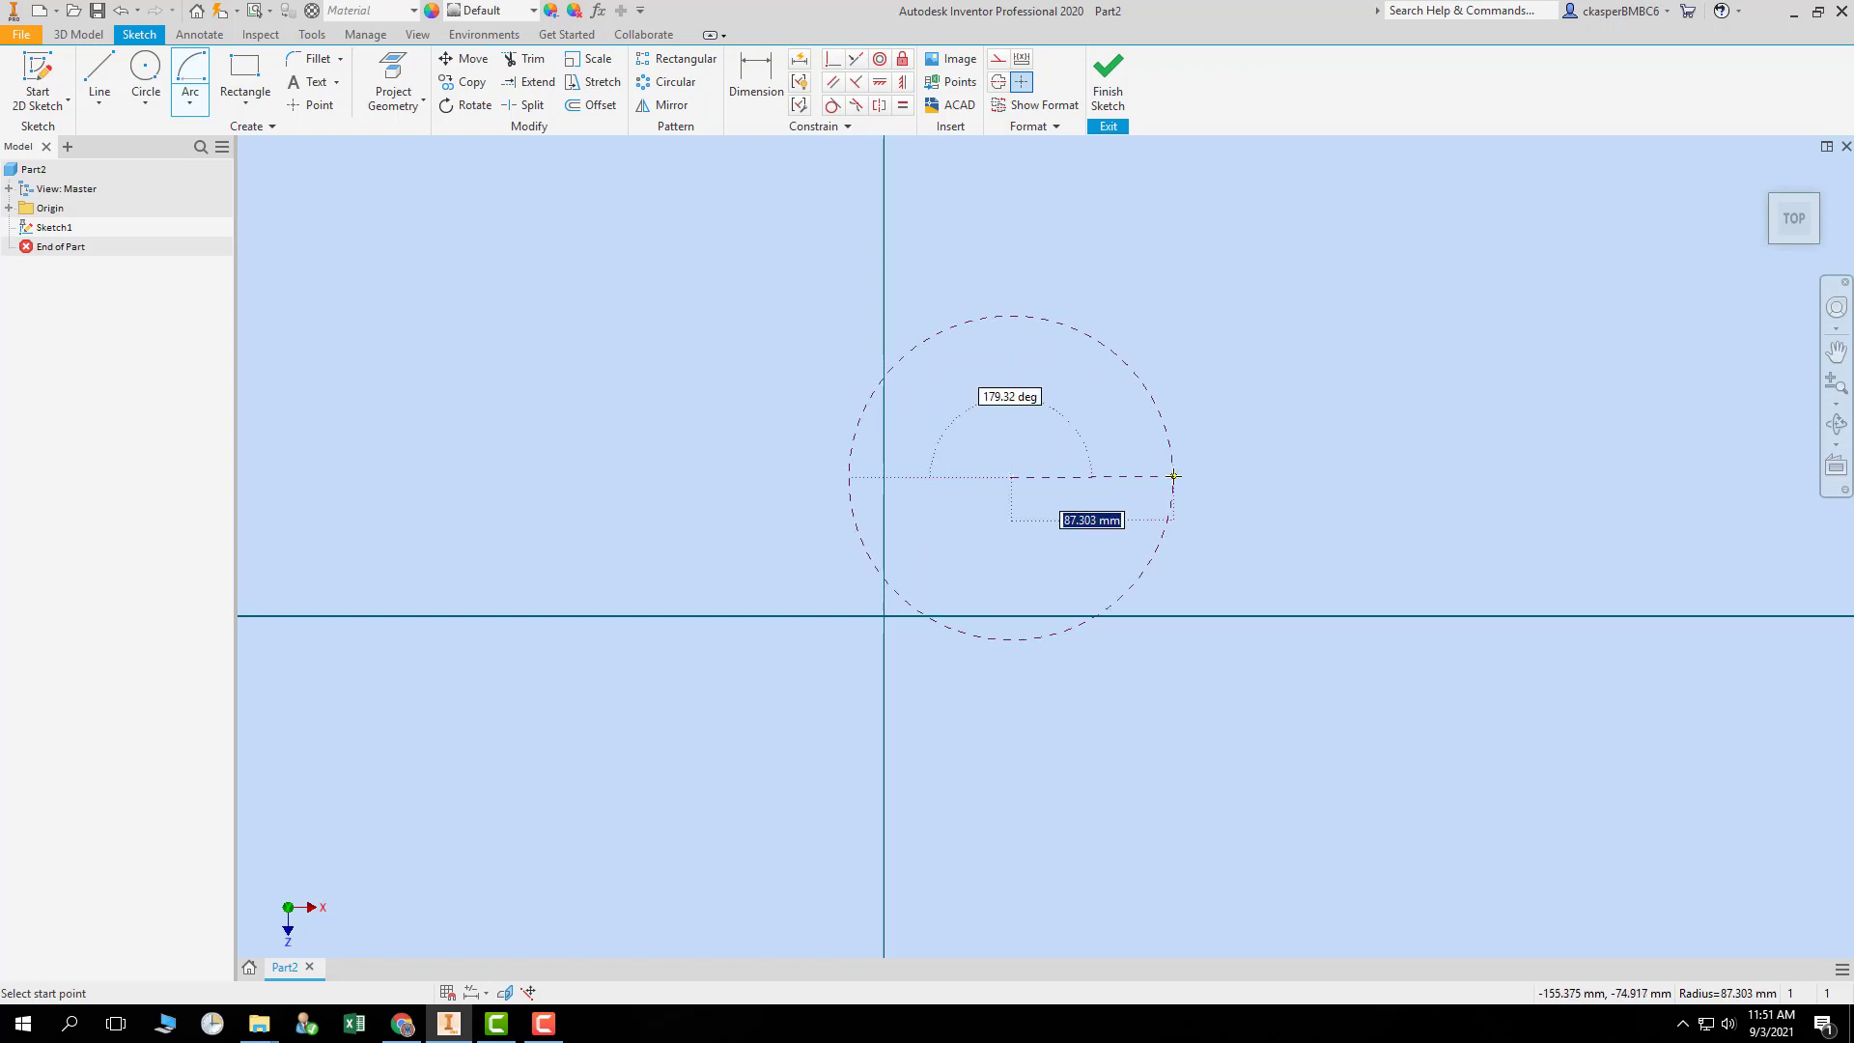
{"action": "left_click", "coordinate": [1173, 476]}
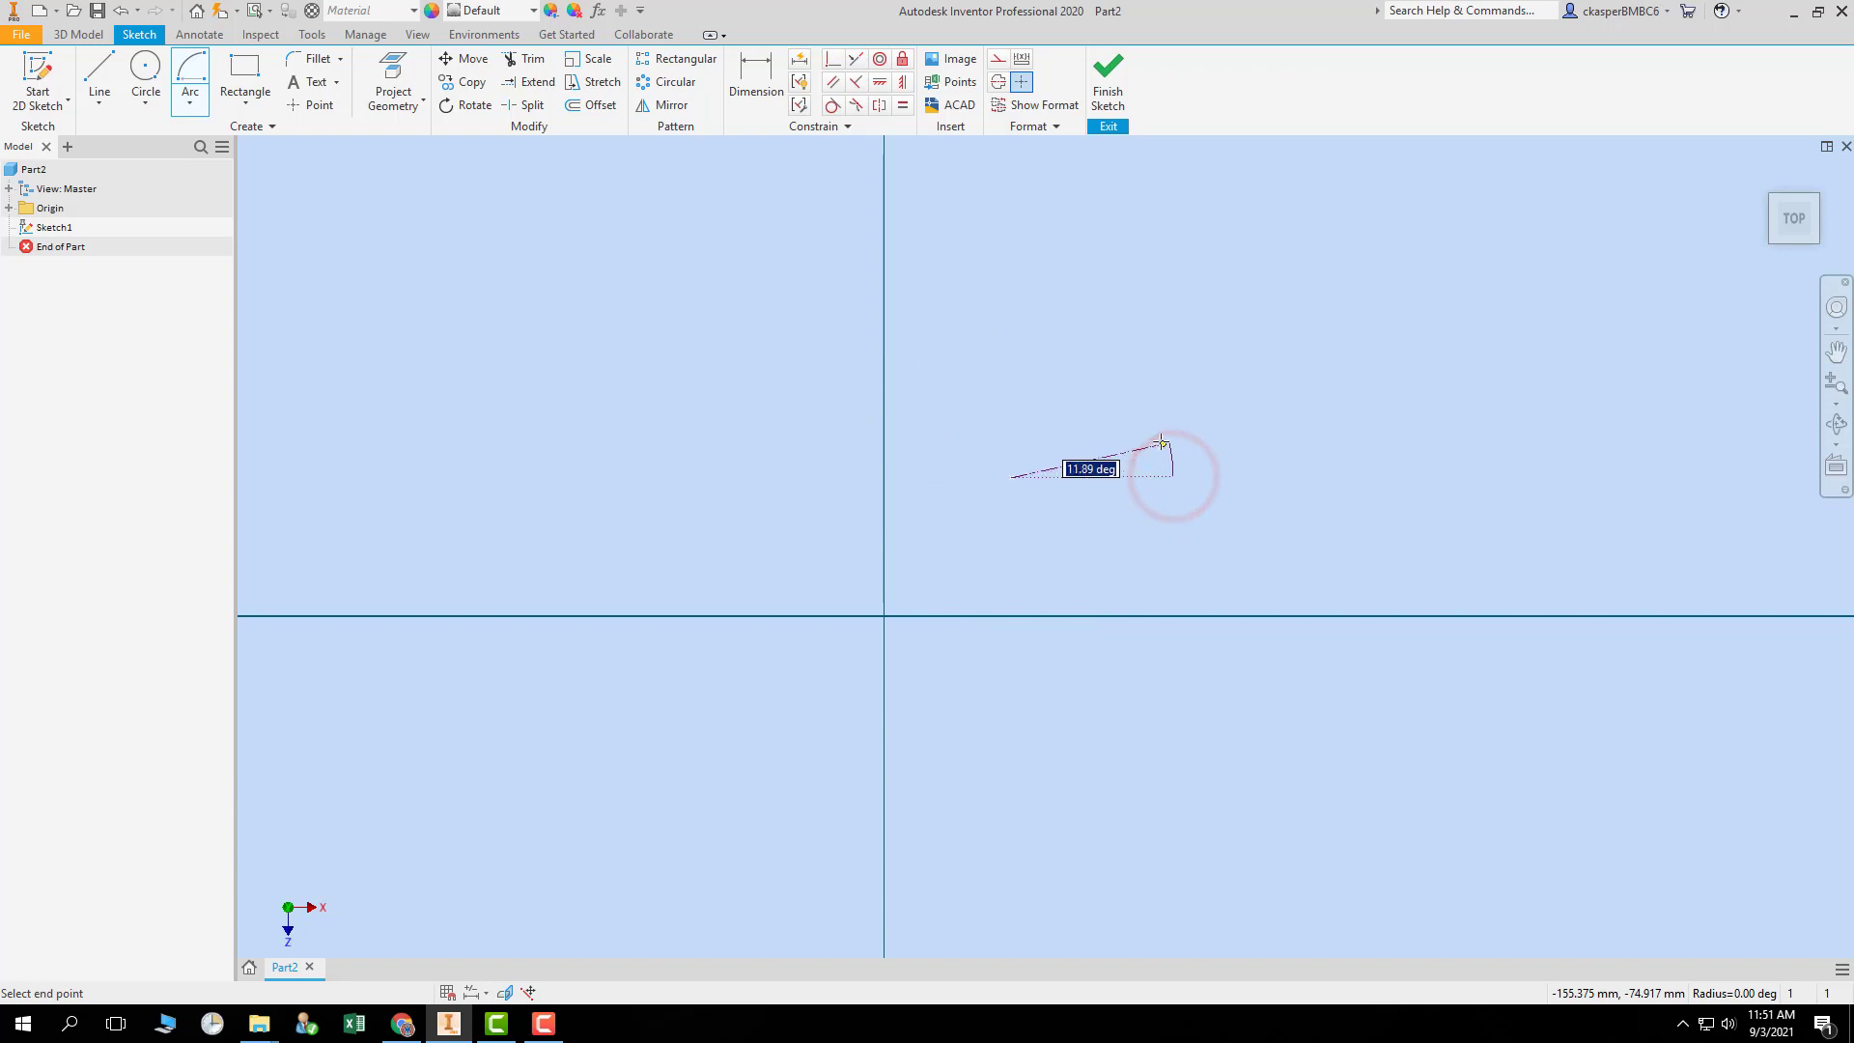
{"action": "left_click", "coordinate": [920, 308]}
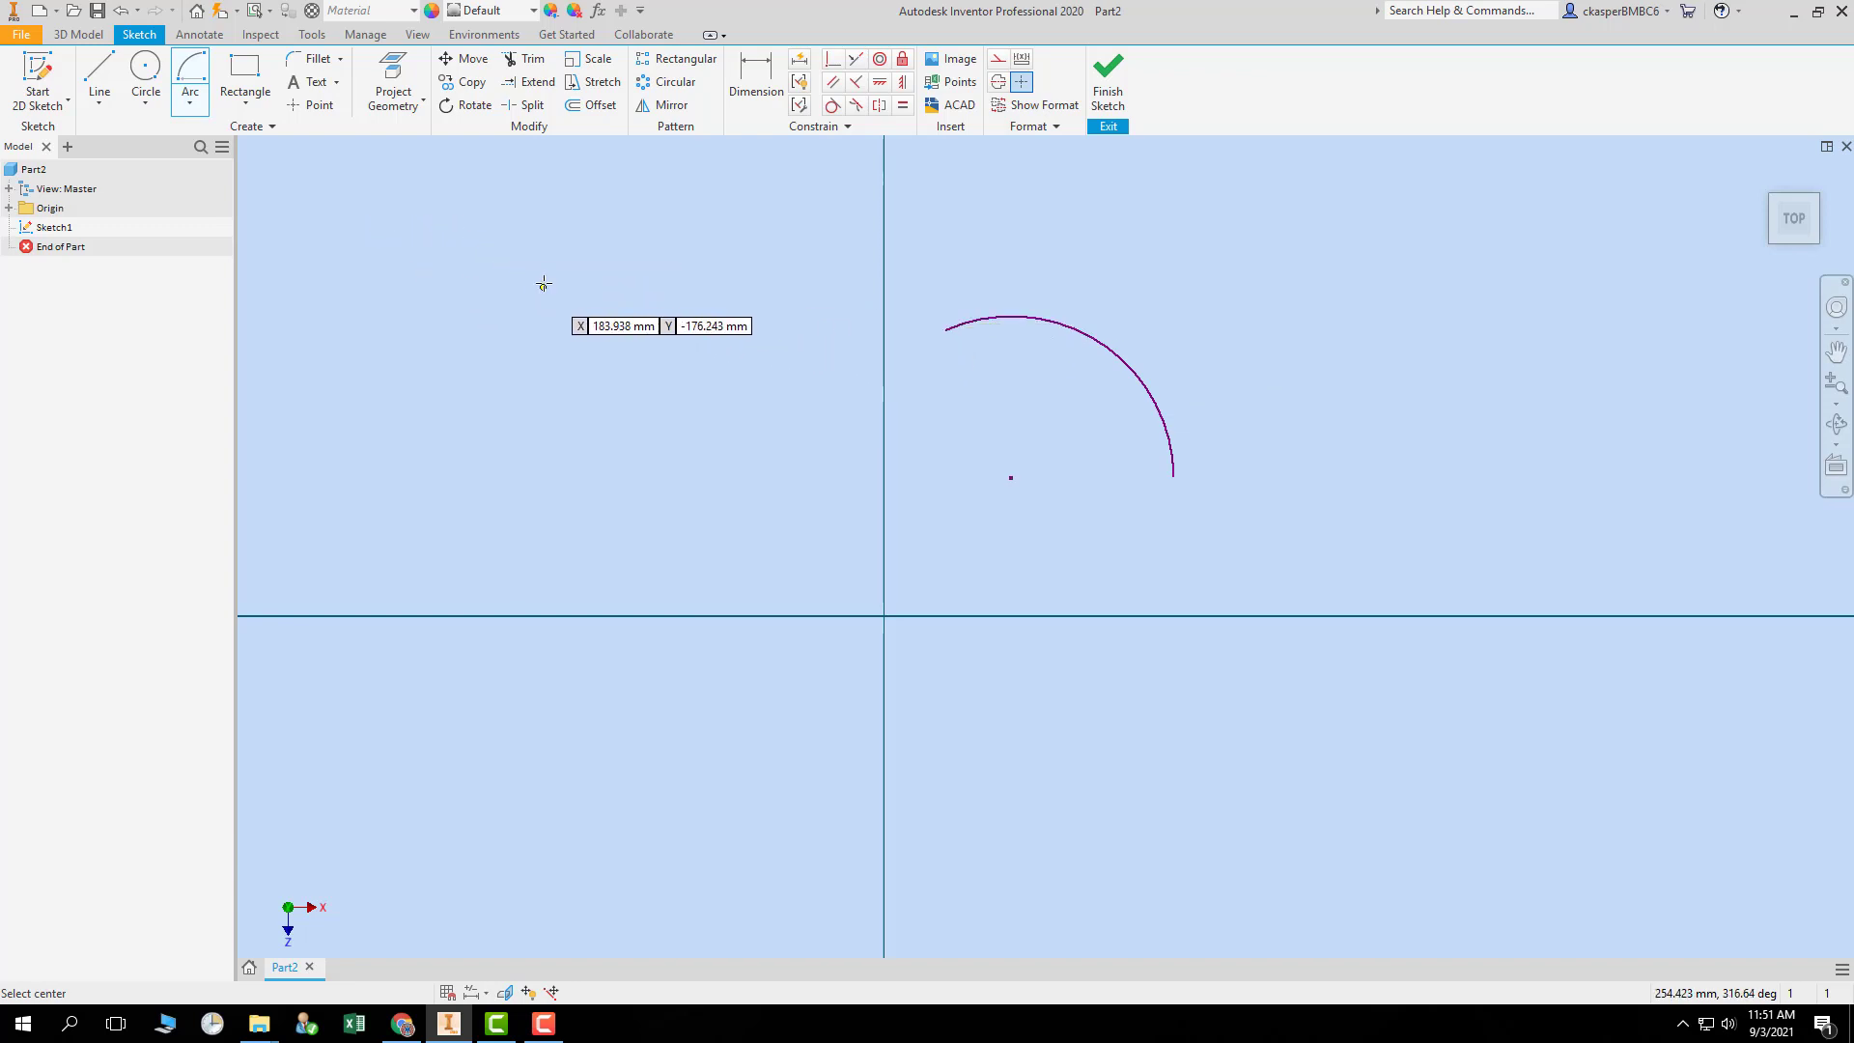
{"action": "key", "text": "Escape"}
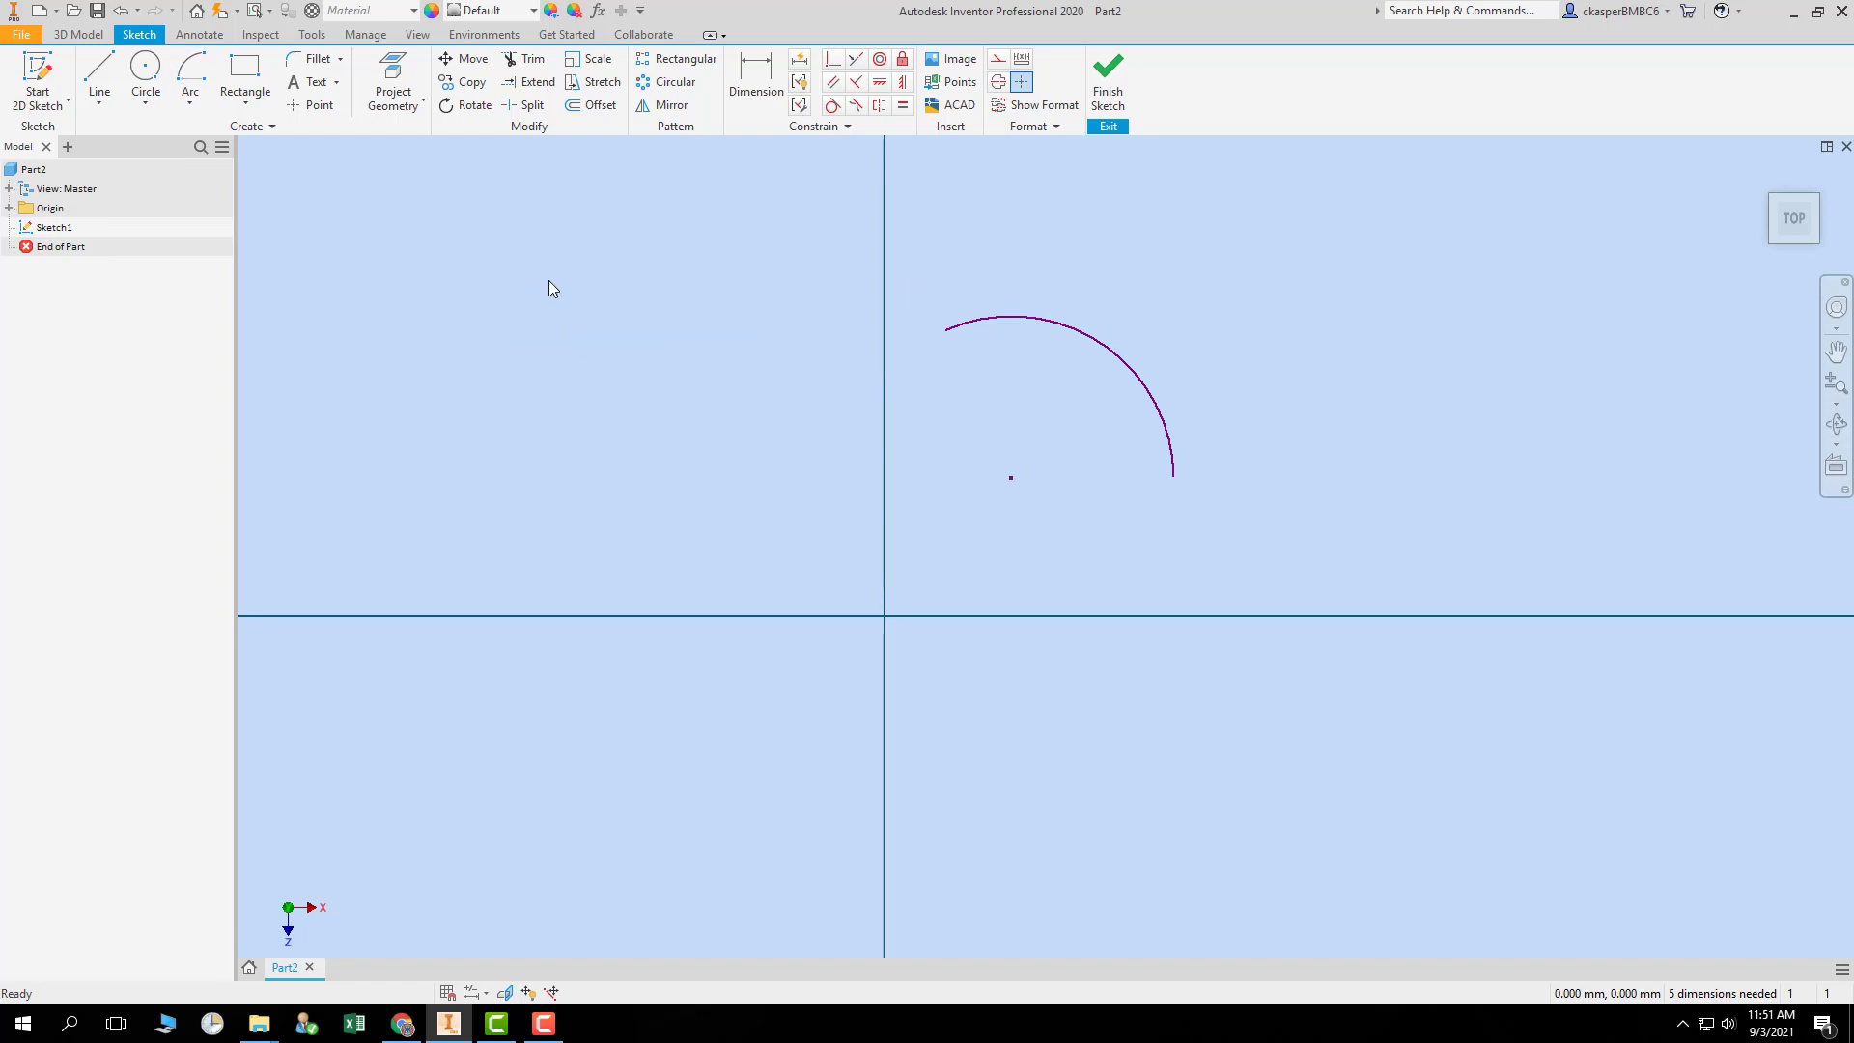
{"action": "left_click_drag", "start_coordinate": [717, 252], "coordinate": [1356, 589]}
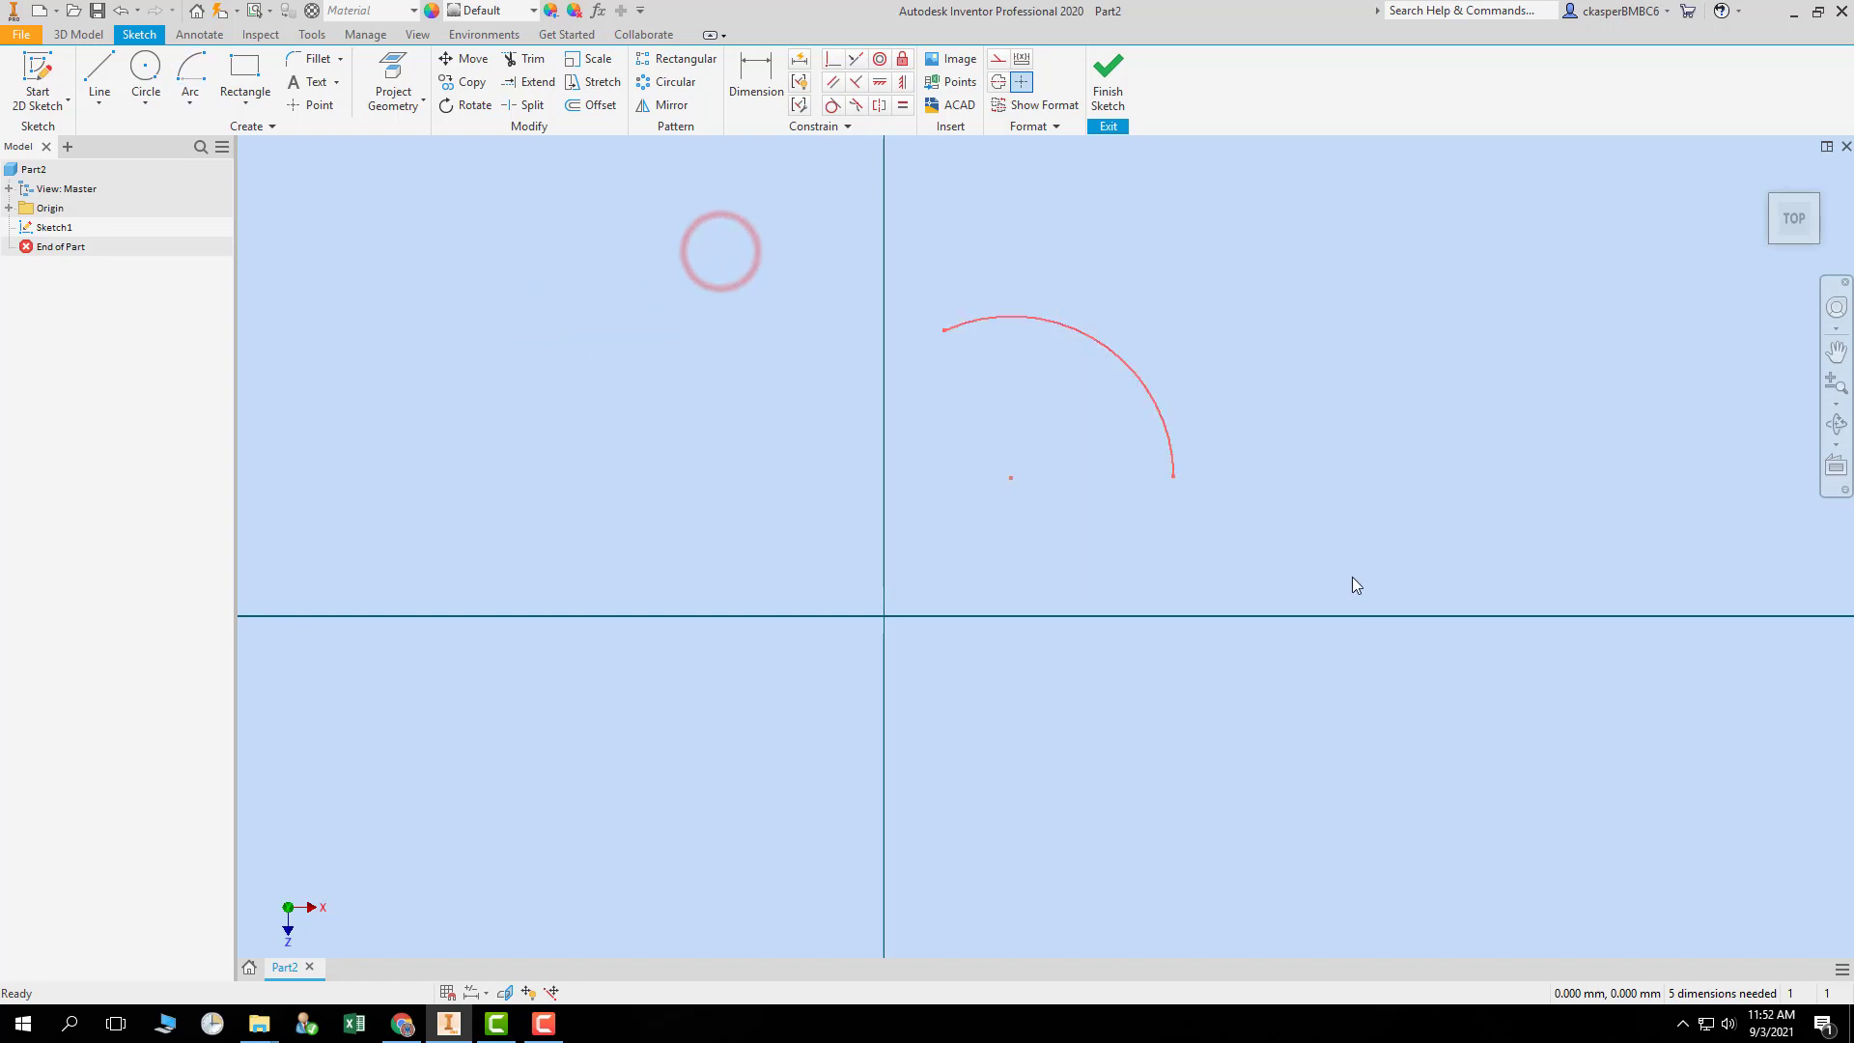
{"action": "key", "text": "Delete"}
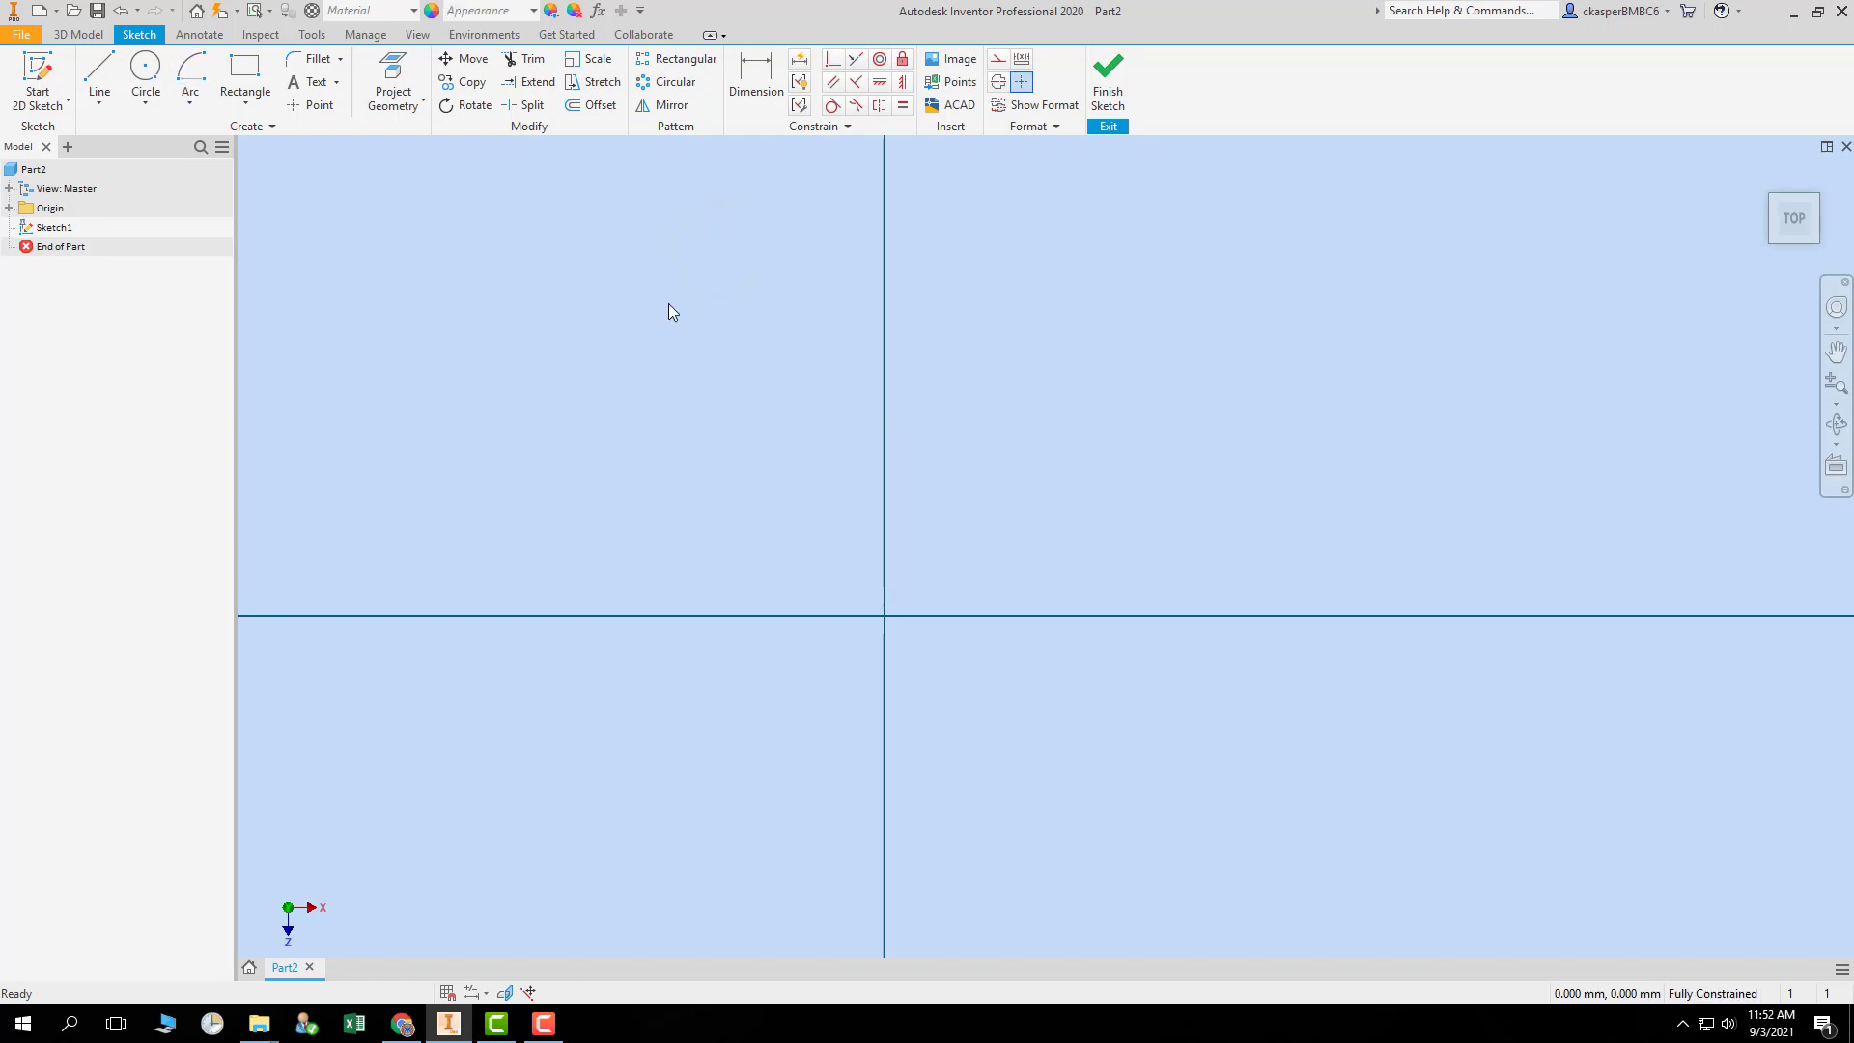
- Draw a two-point rectangle around the origin and stretch it upward by moving its top edge
{"action": "left_click", "coordinate": [252, 74]}
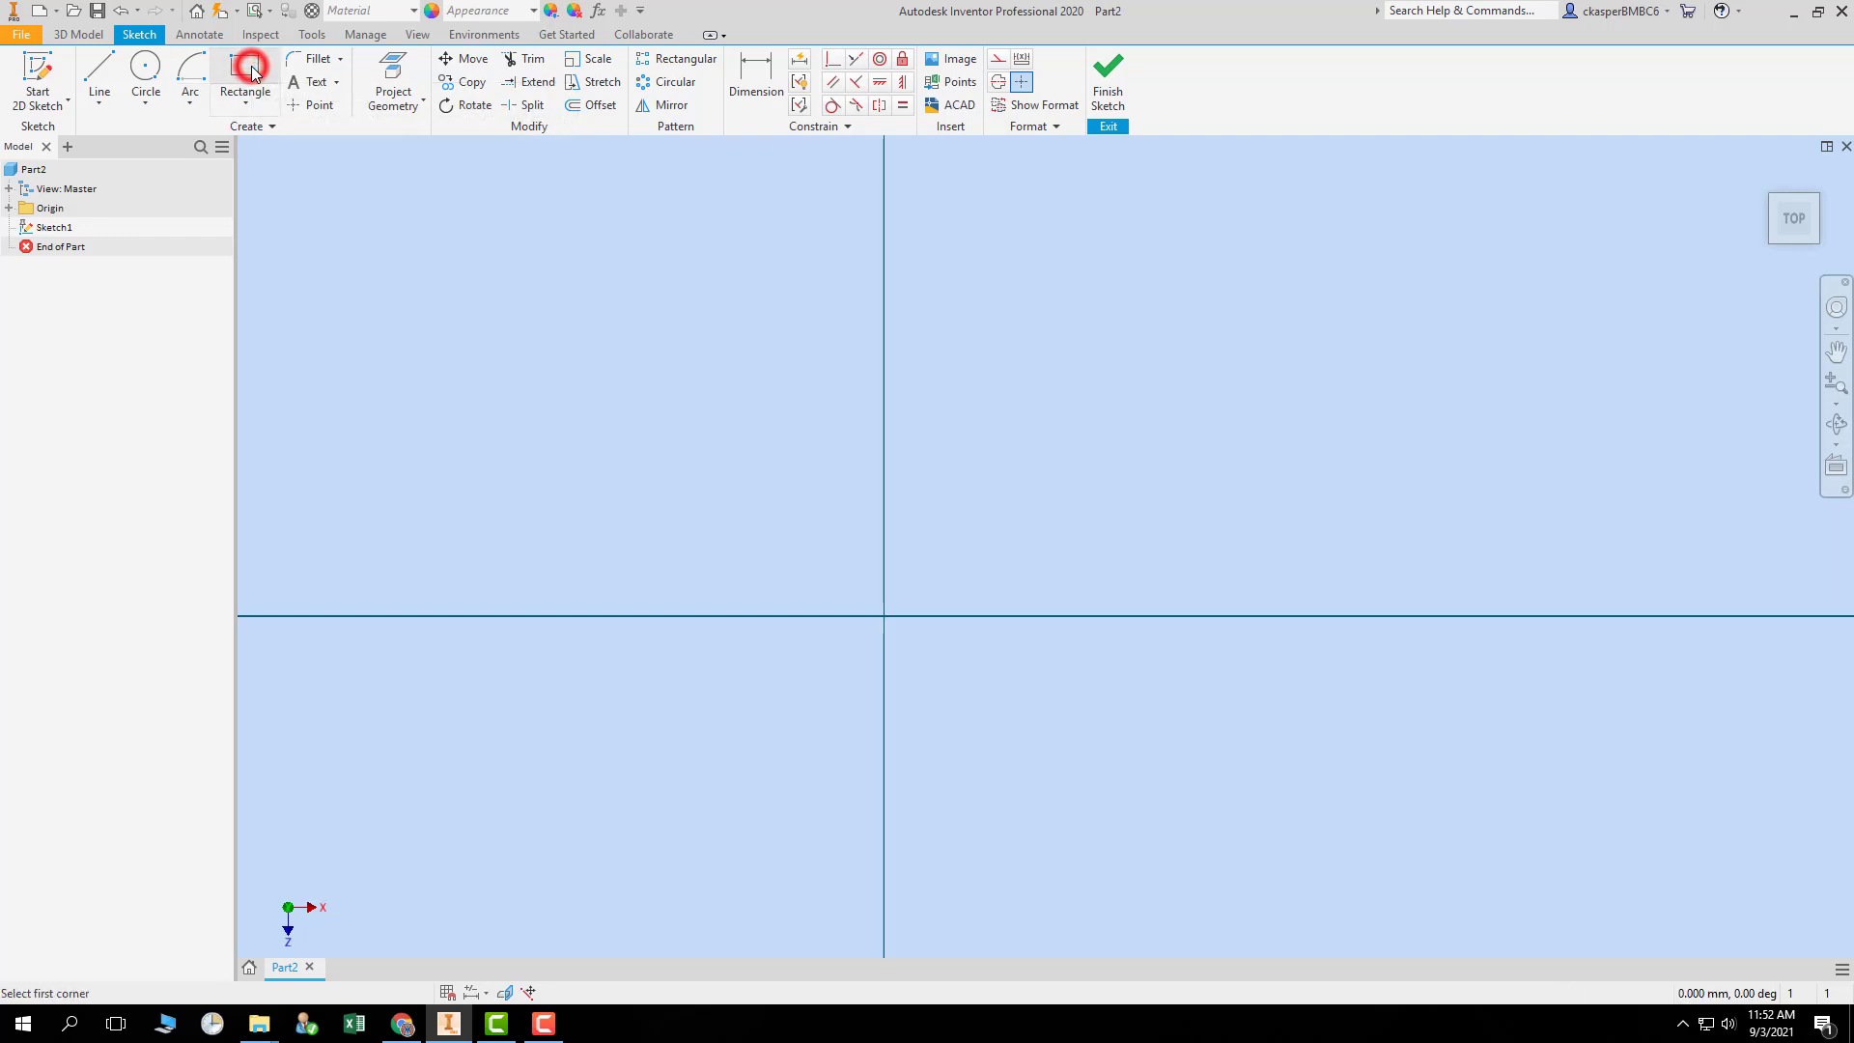
{"action": "left_click", "coordinate": [667, 412]}
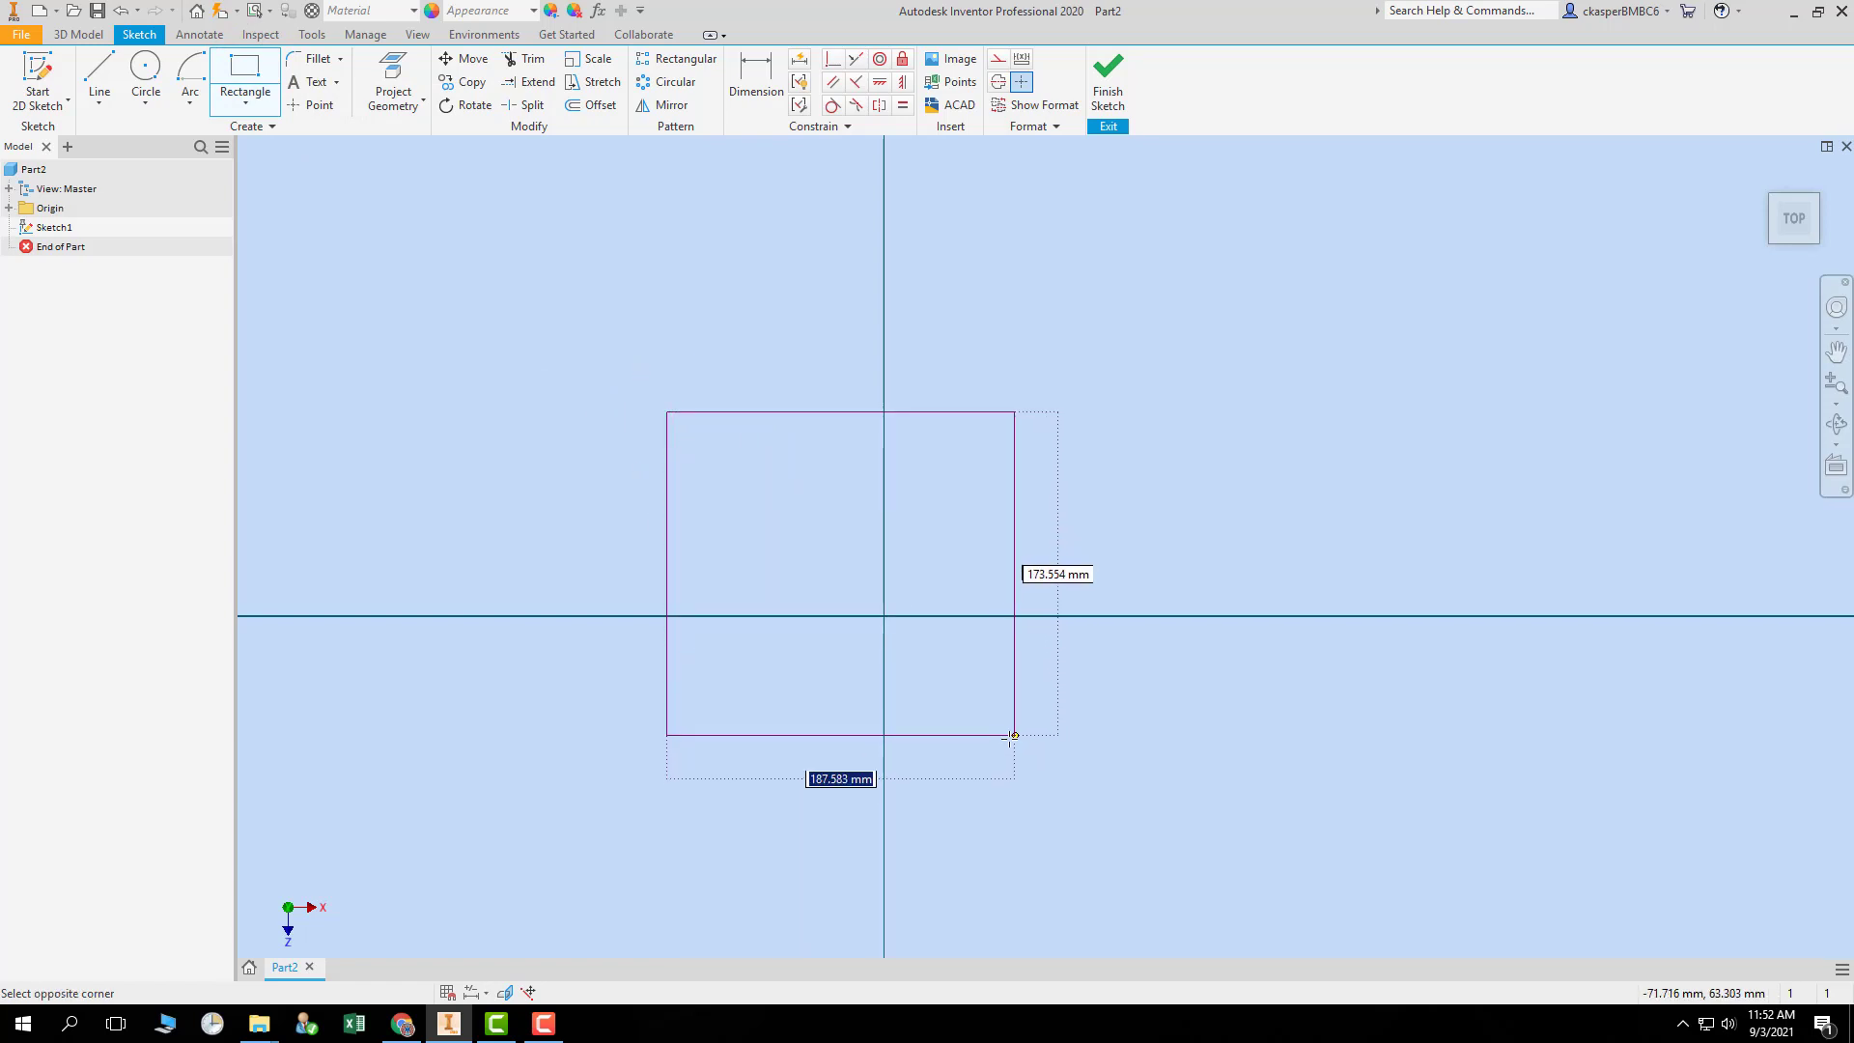
{"action": "left_click", "coordinate": [964, 746]}
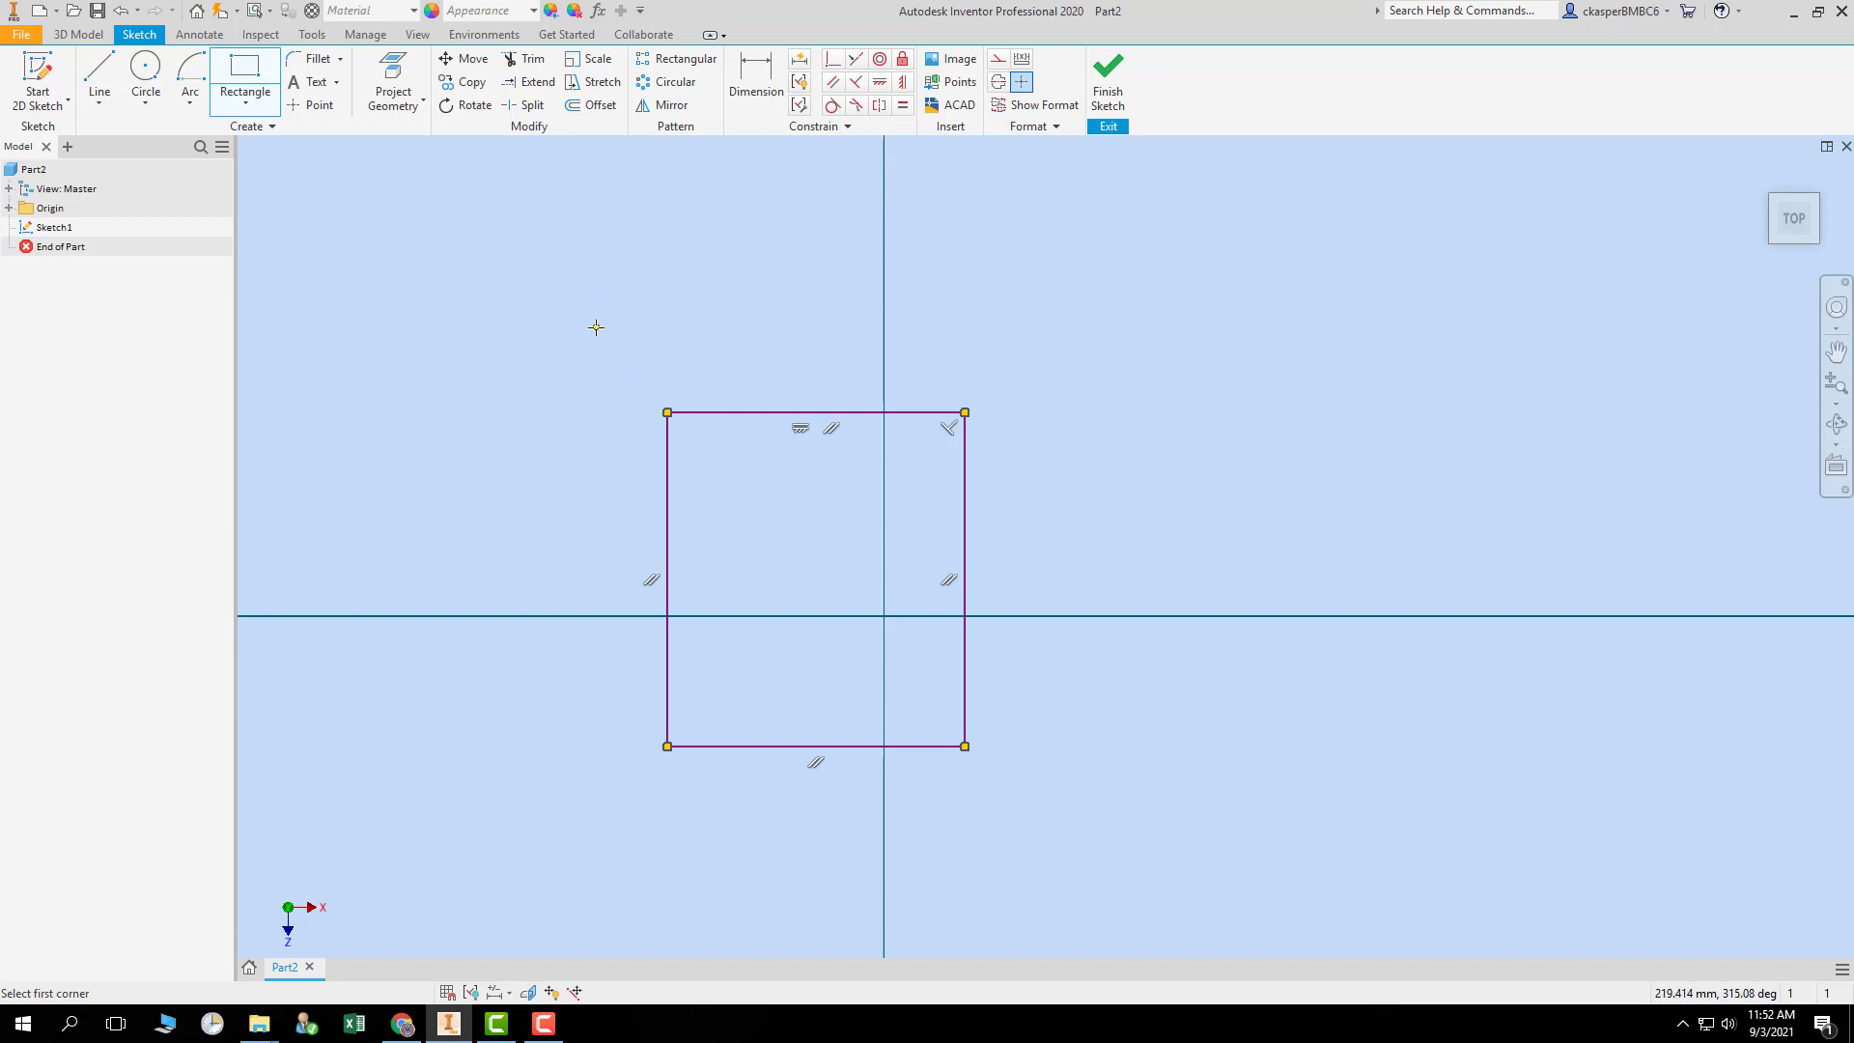
{"action": "key", "text": "Escape"}
{"action": "left_click_drag", "start_coordinate": [775, 415], "coordinate": [774, 368]}
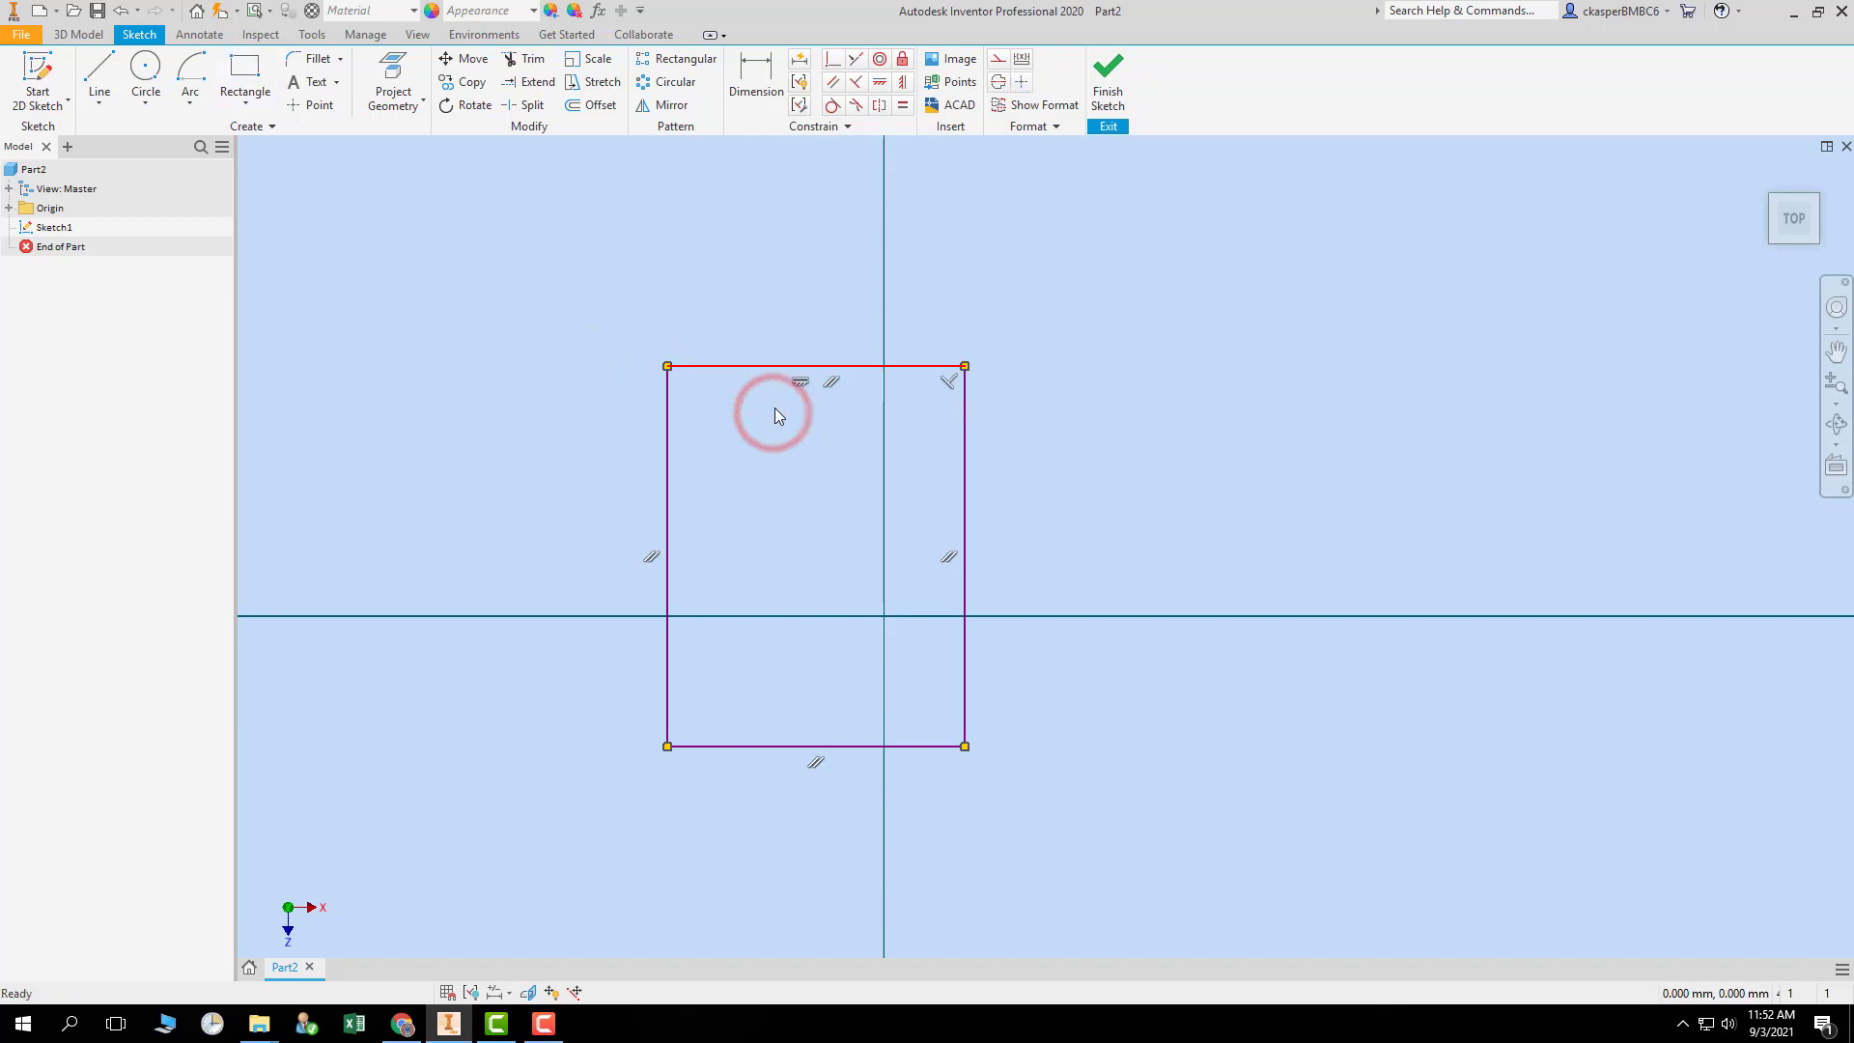
- Widen the two-point rectangle by moving its right edge outward, and delete the whole rectangle
{"action": "left_click_drag", "start_coordinate": [967, 483], "coordinate": [1050, 483]}
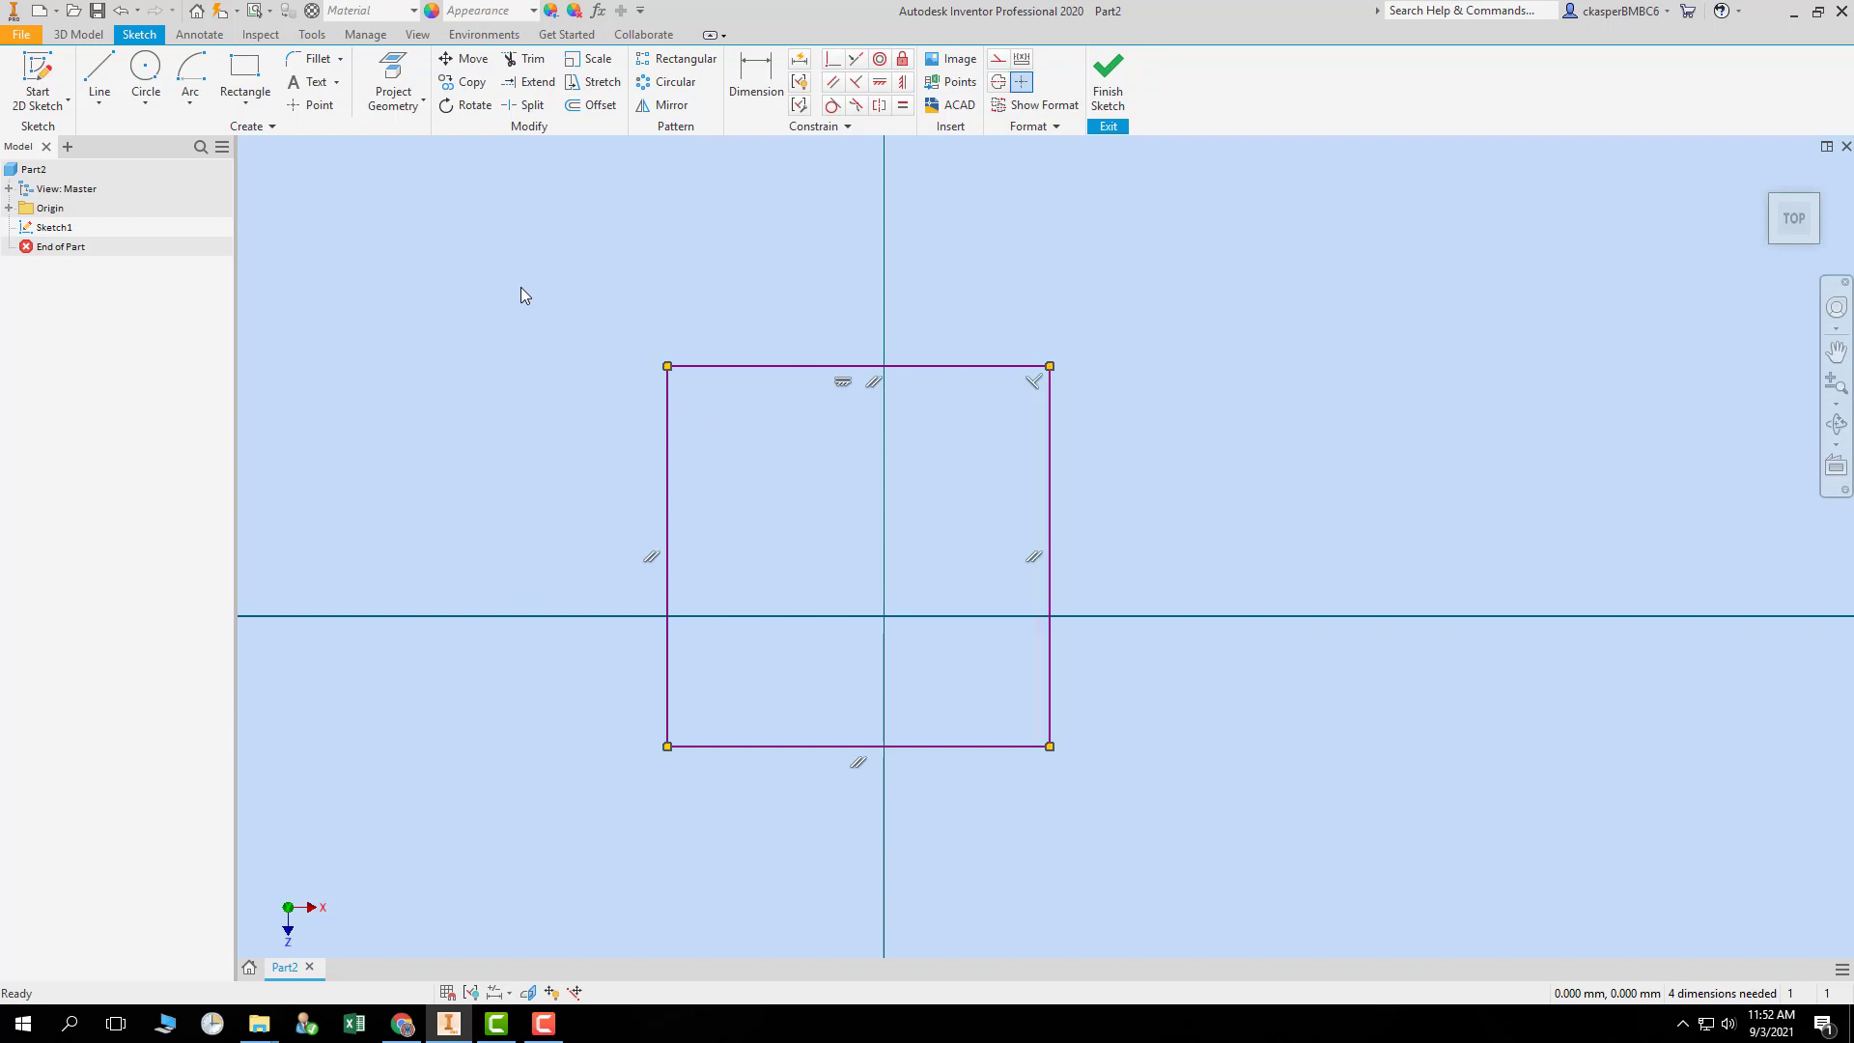
{"action": "mouse_move", "coordinate": [521, 286]}
{"action": "left_mouse_down"}
{"action": "mouse_move", "coordinate": [1068, 701]}
{"action": "mouse_move", "coordinate": [1186, 821]}
{"action": "left_mouse_up"}
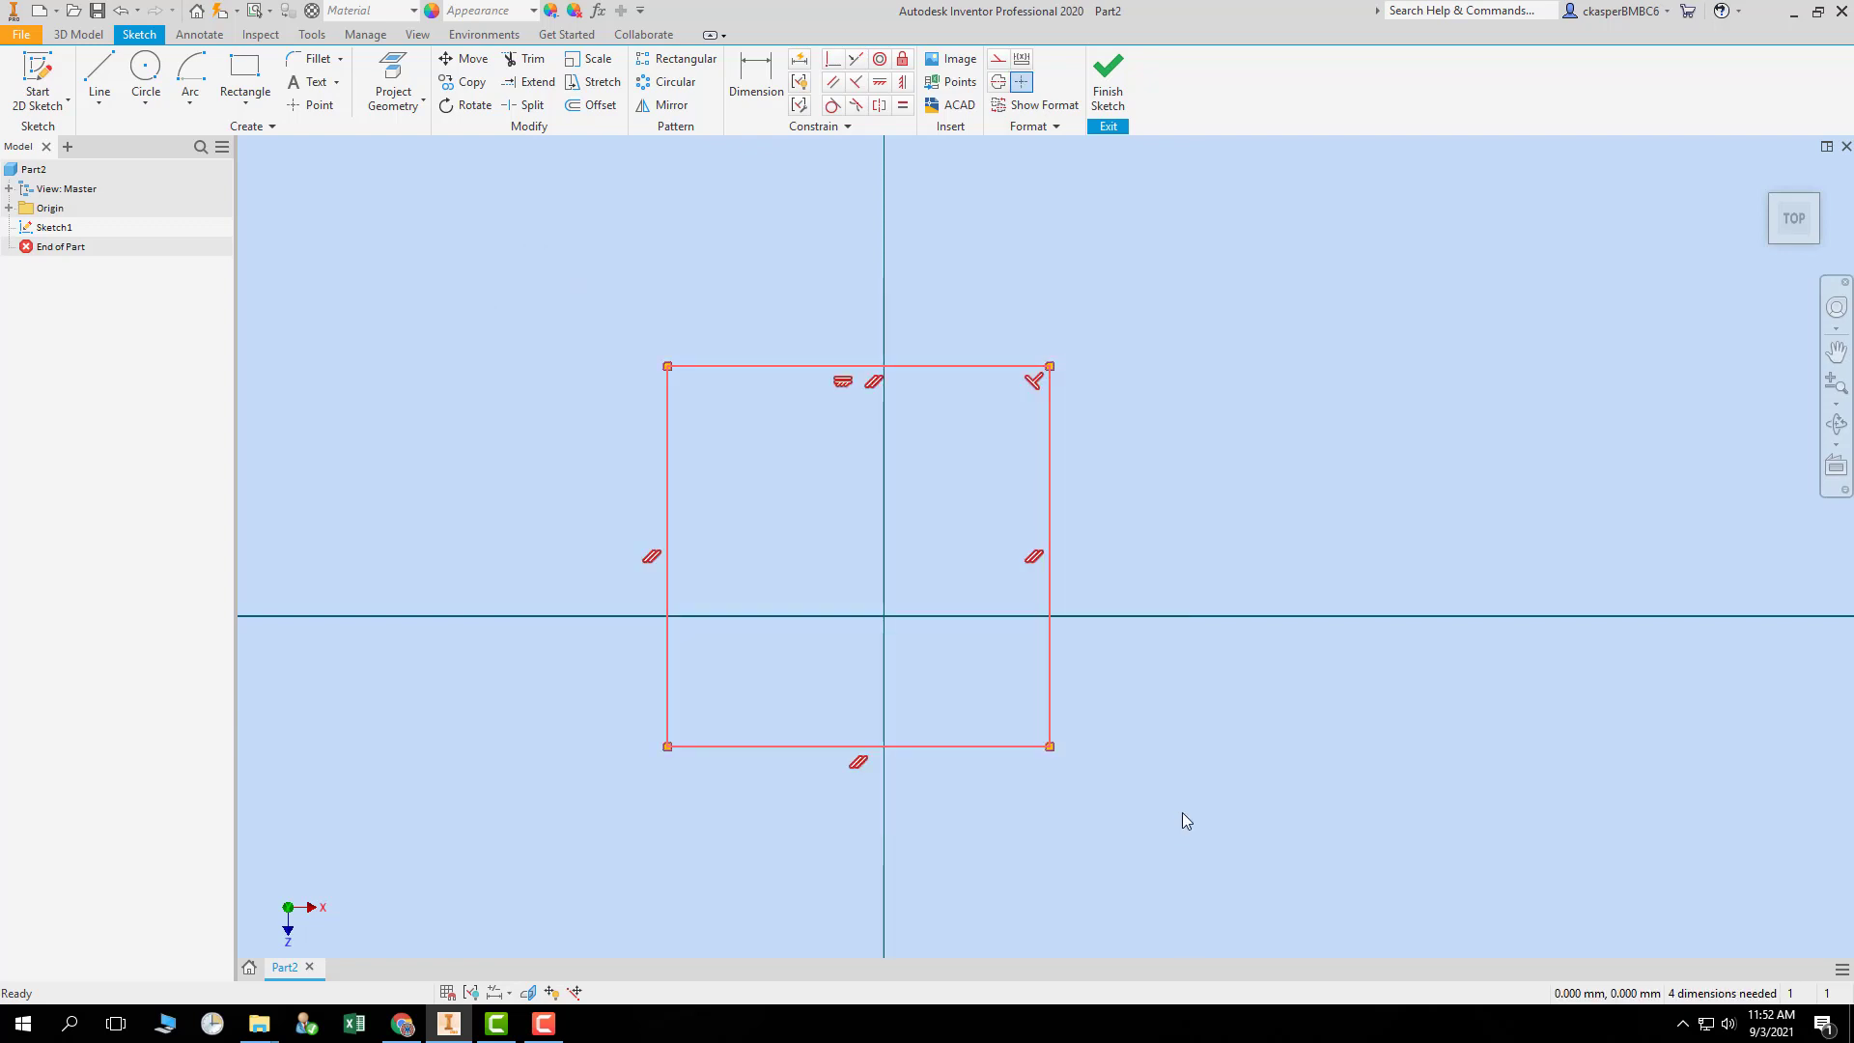
{"action": "key", "text": "Delete"}
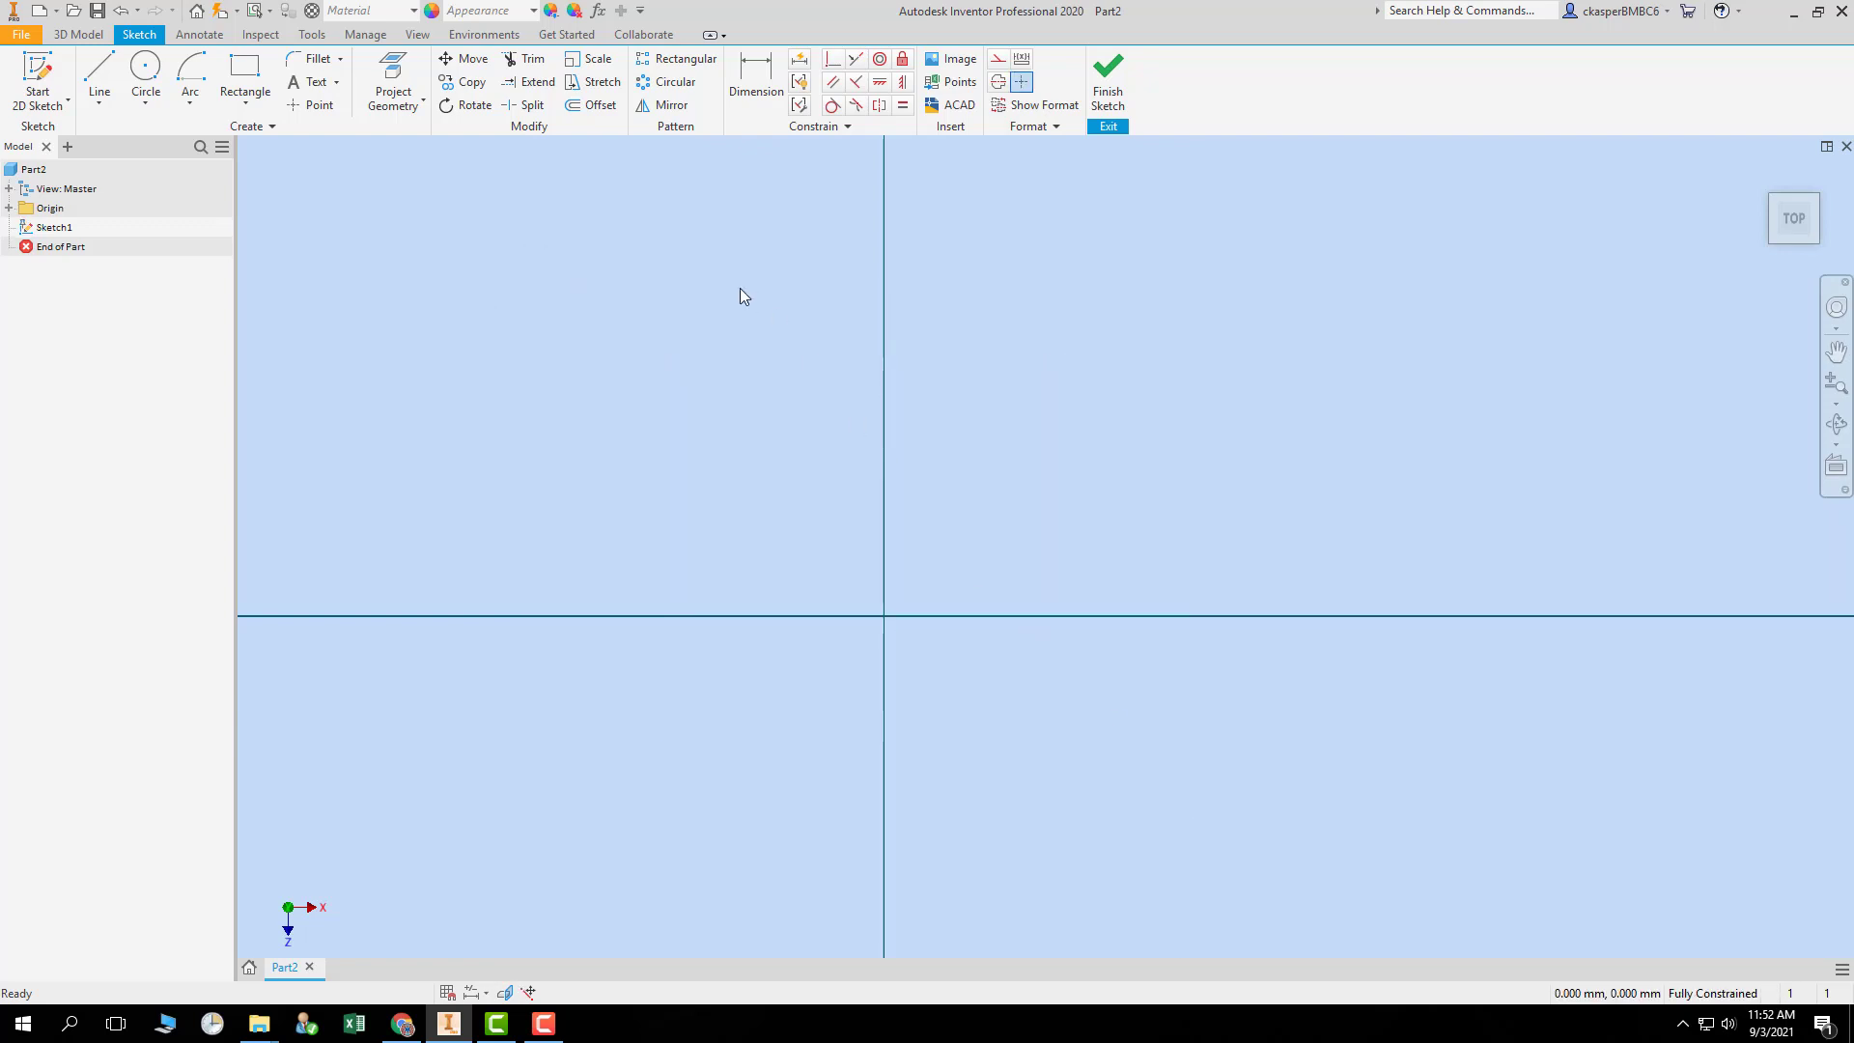
- Draw an upright three-point rectangle right of the vertical axis with a top side about 163 mm long, and delete it
{"action": "left_click", "coordinate": [244, 102]}
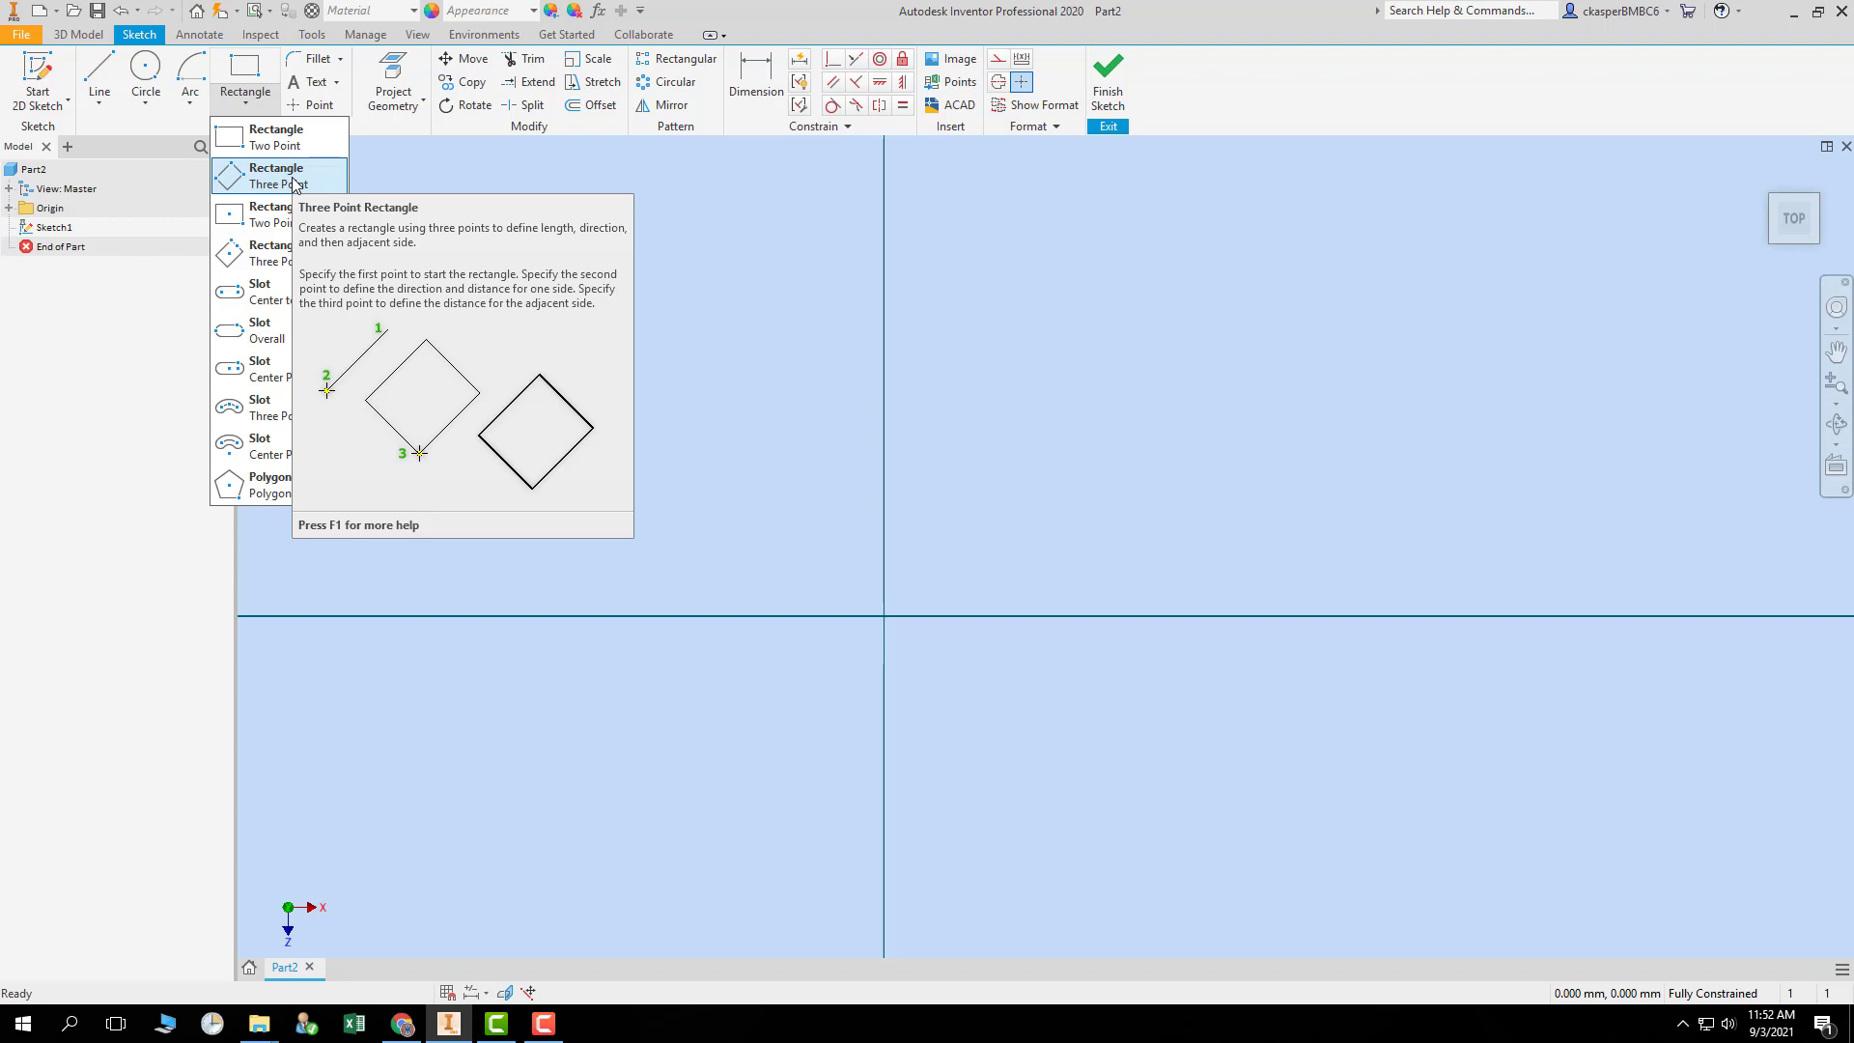
{"action": "left_click", "coordinate": [292, 178]}
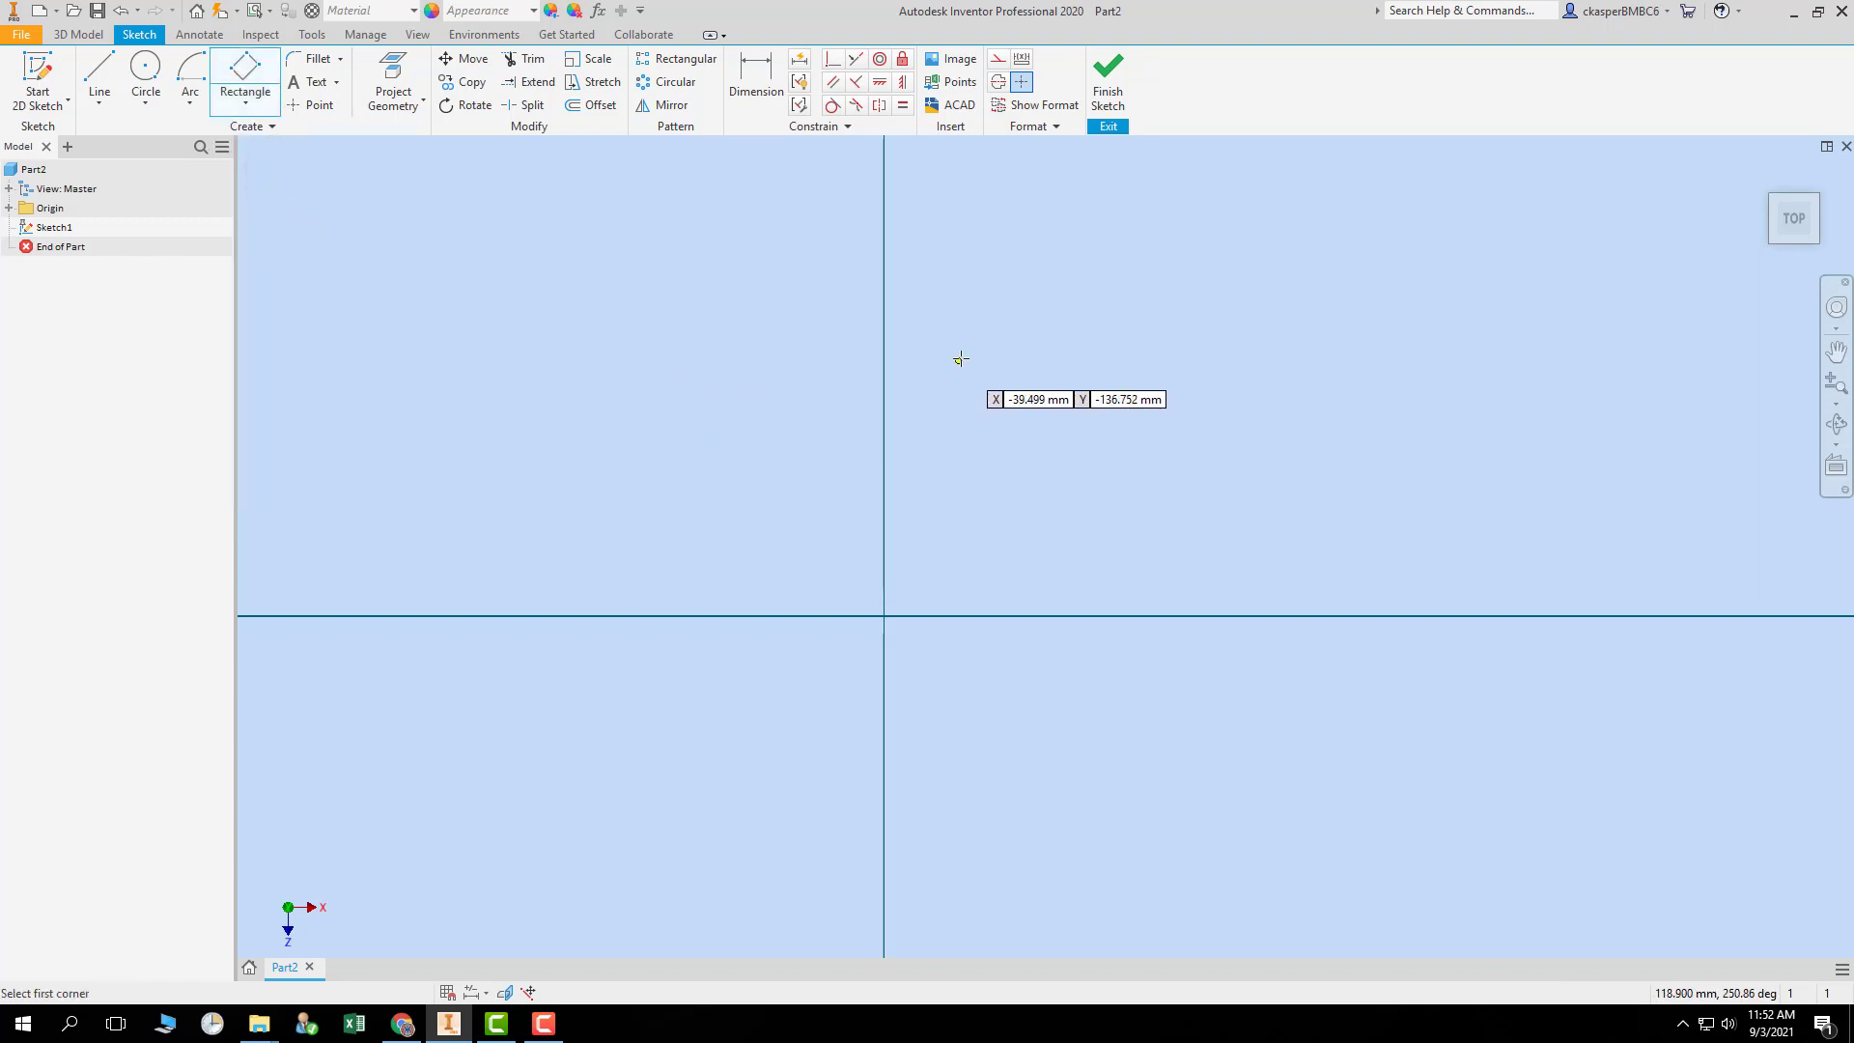
{"action": "left_click", "coordinate": [964, 321]}
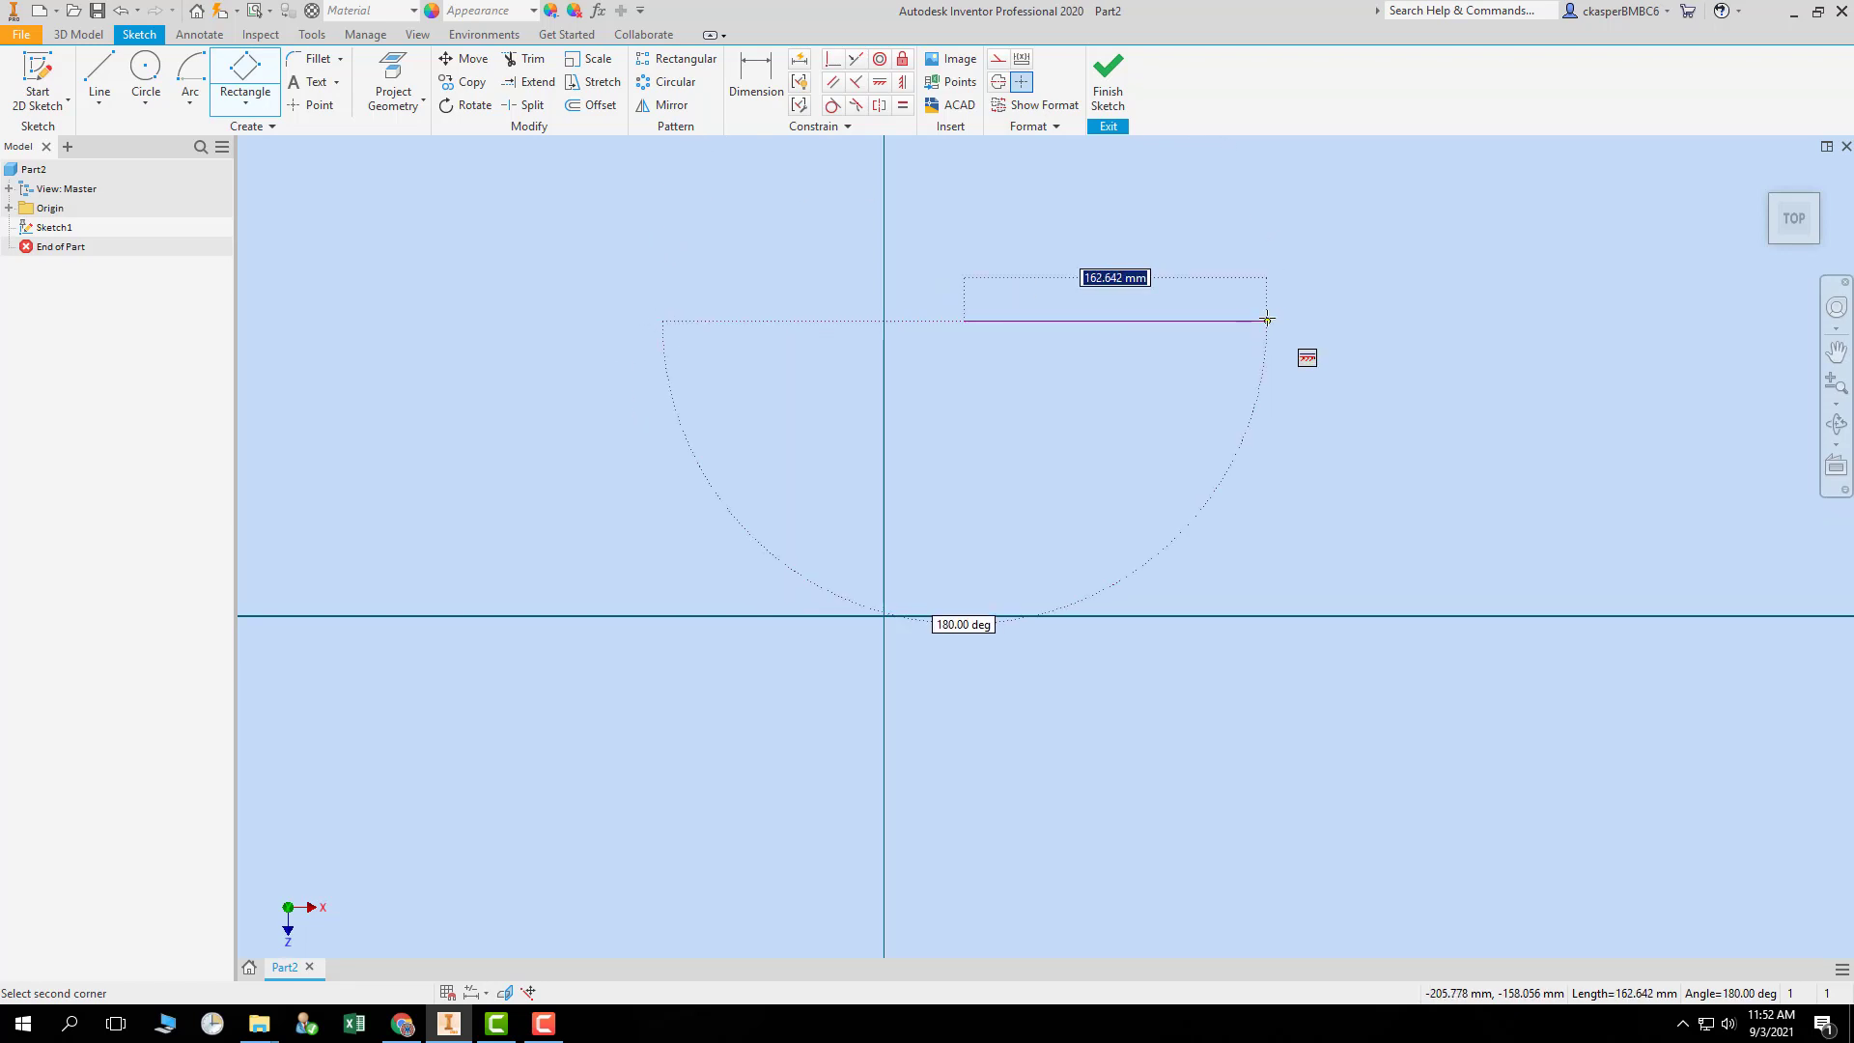
{"action": "left_click", "coordinate": [1267, 320]}
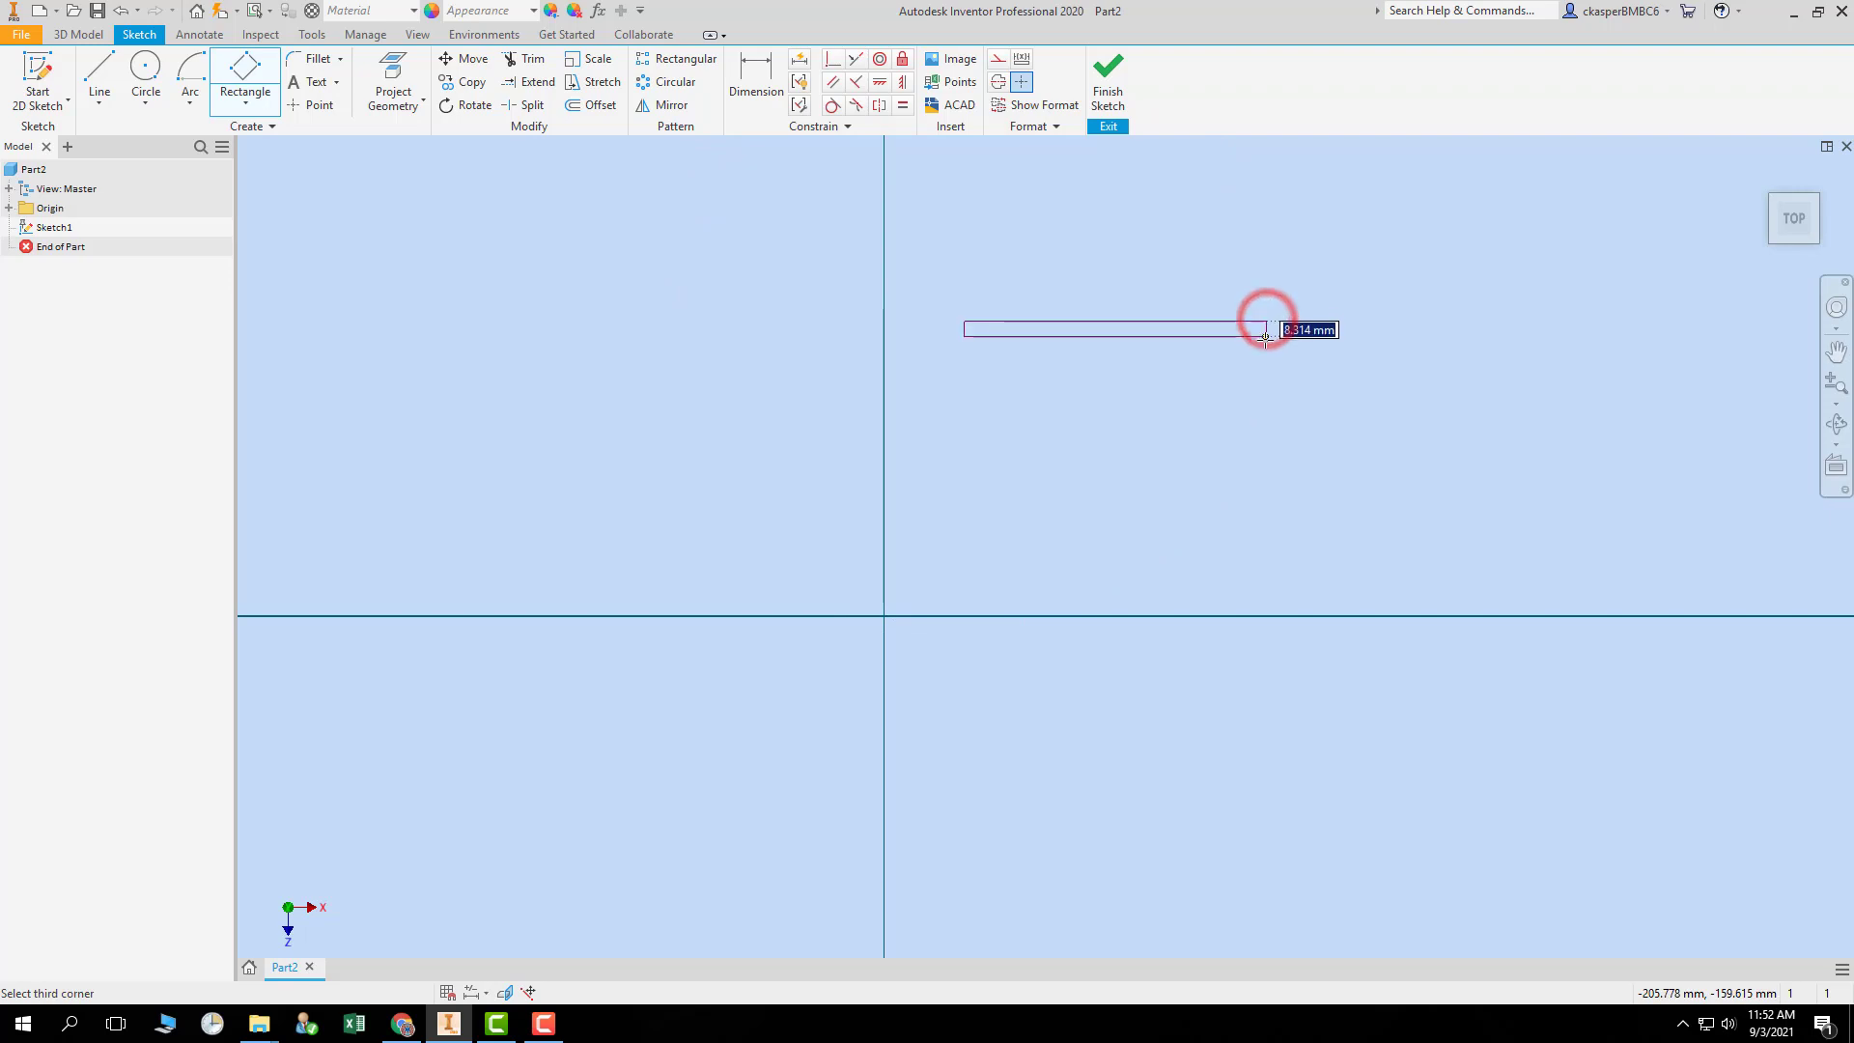
{"action": "left_click", "coordinate": [1270, 721]}
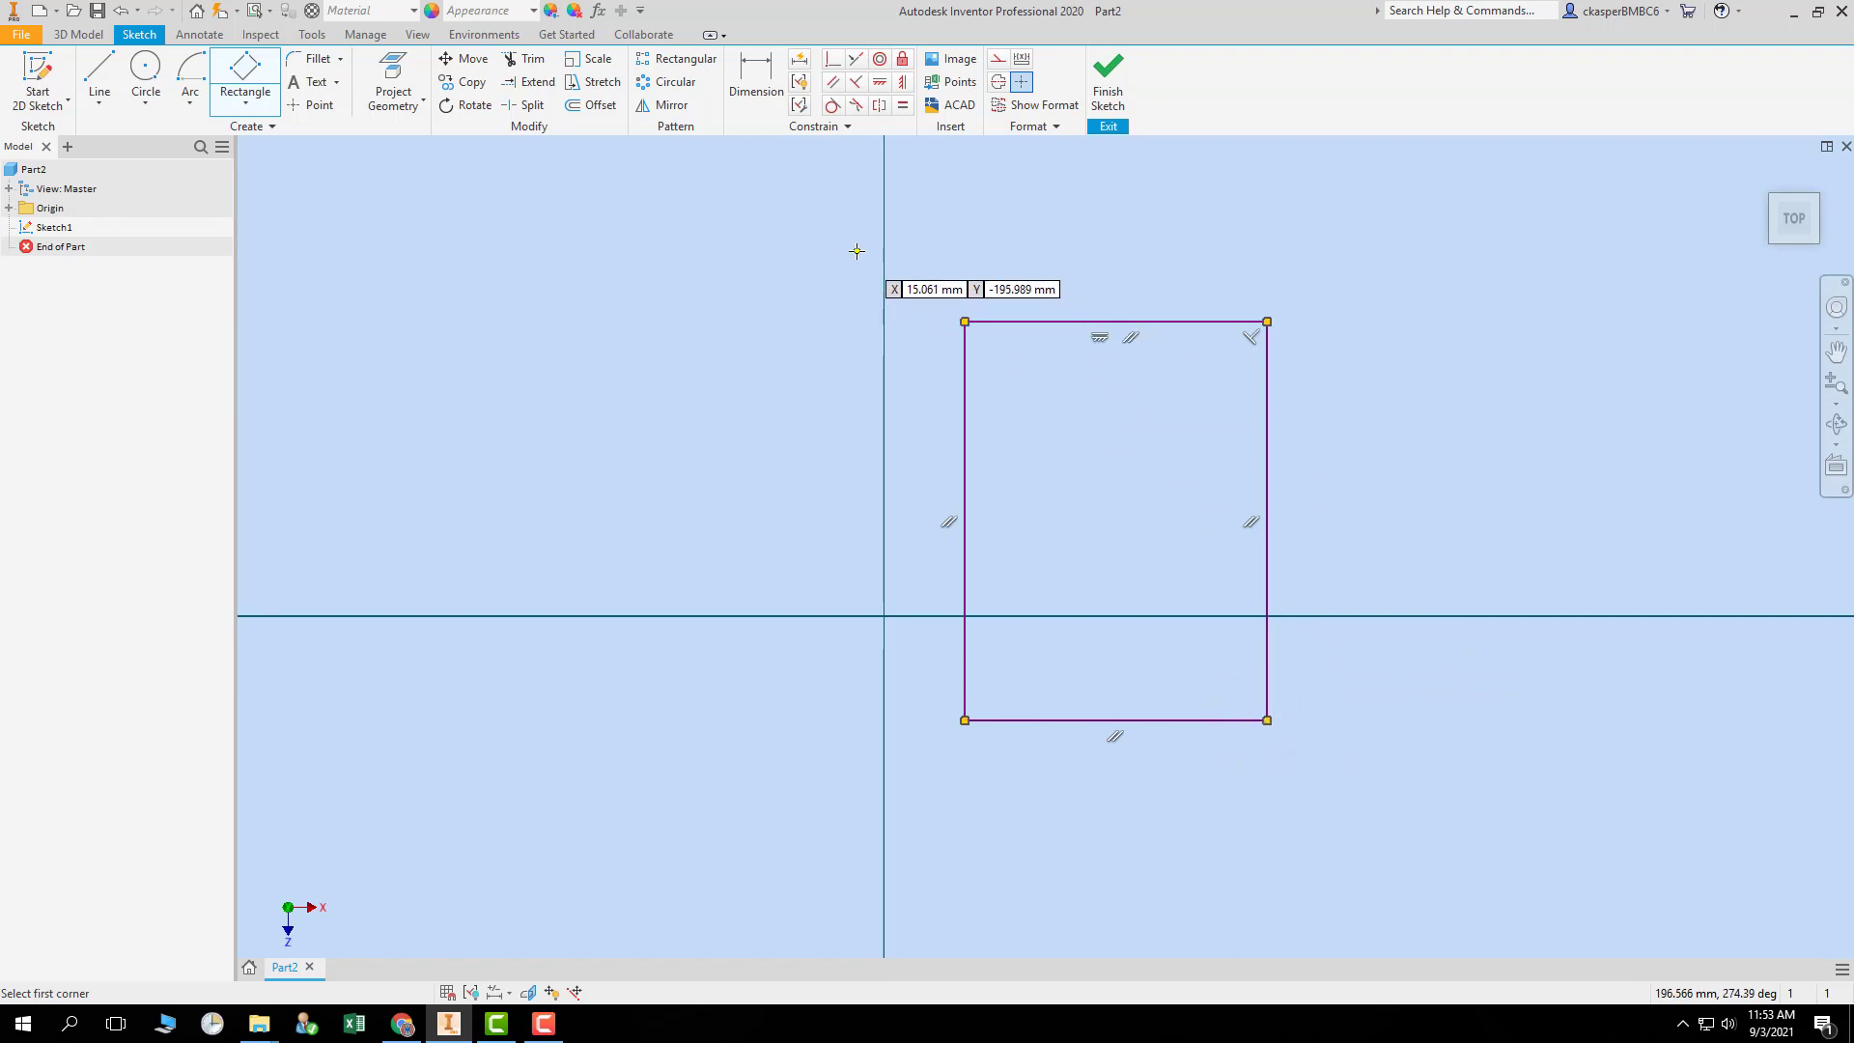
{"action": "key", "text": "Escape"}
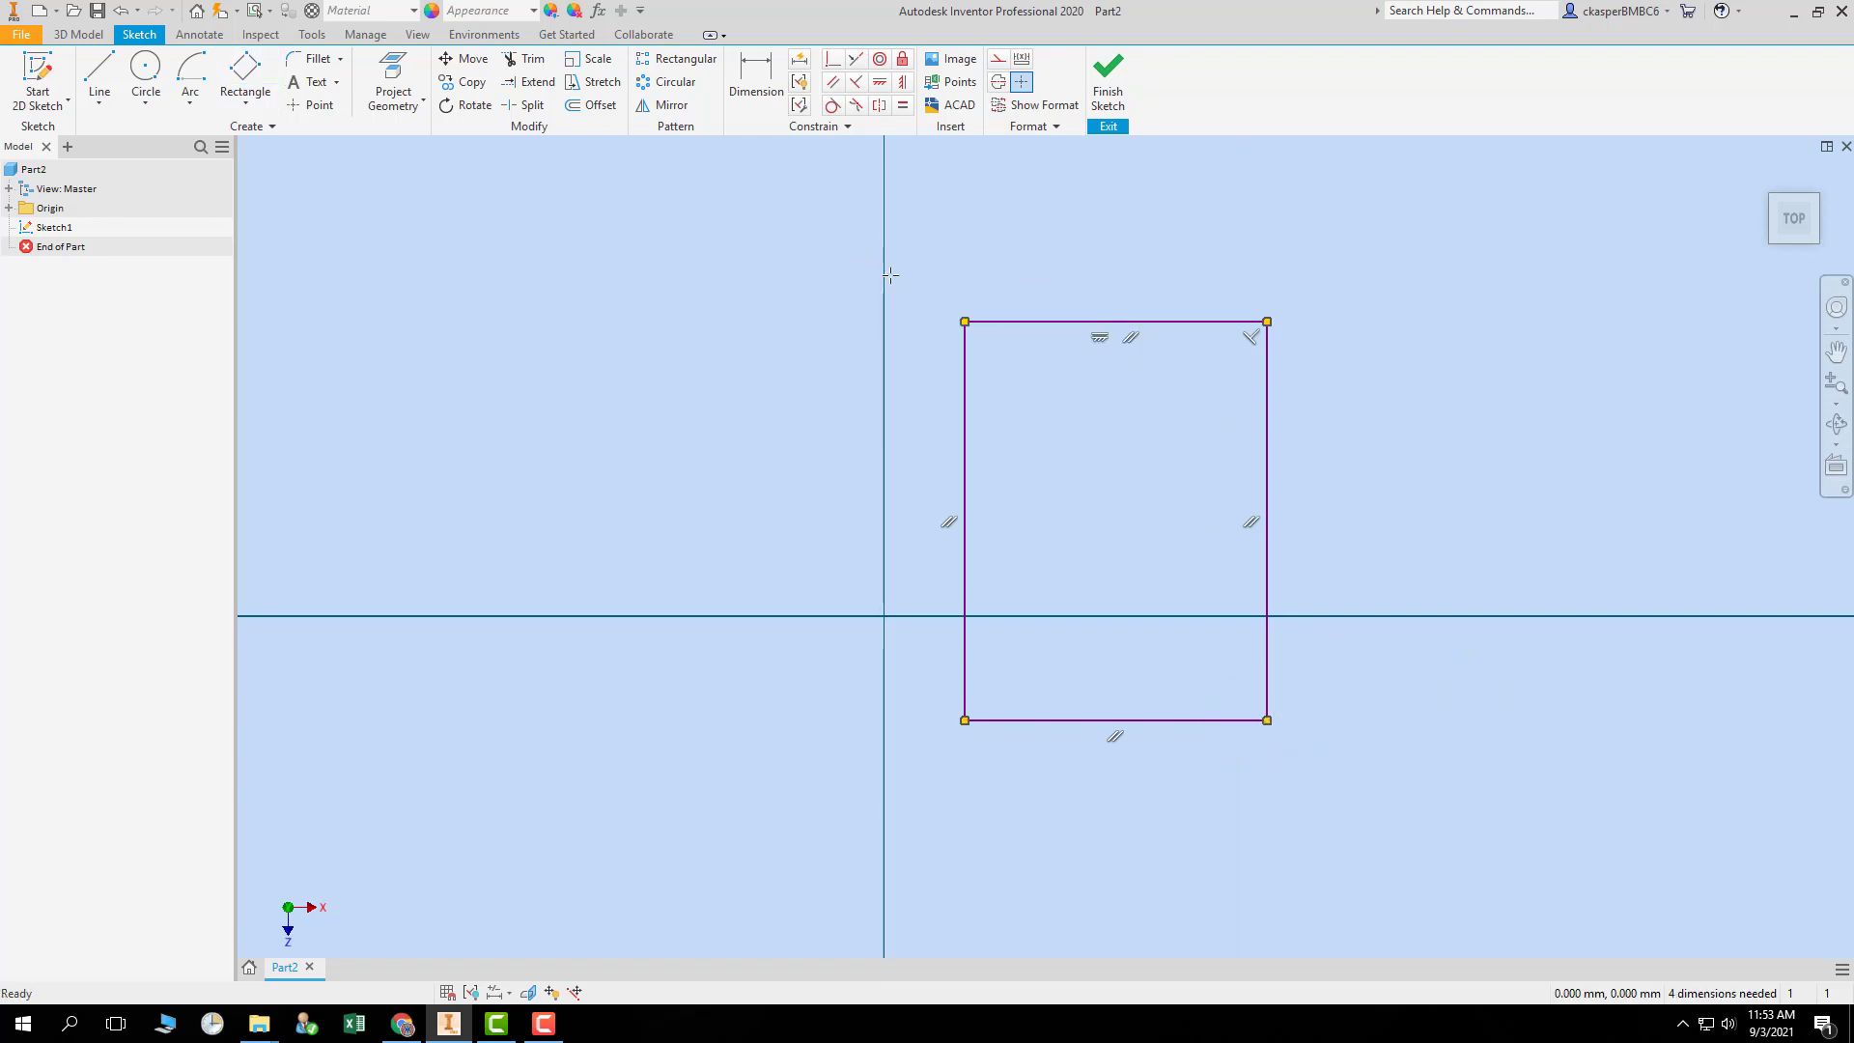
{"action": "left_click_drag", "start_coordinate": [890, 276], "coordinate": [1375, 793]}
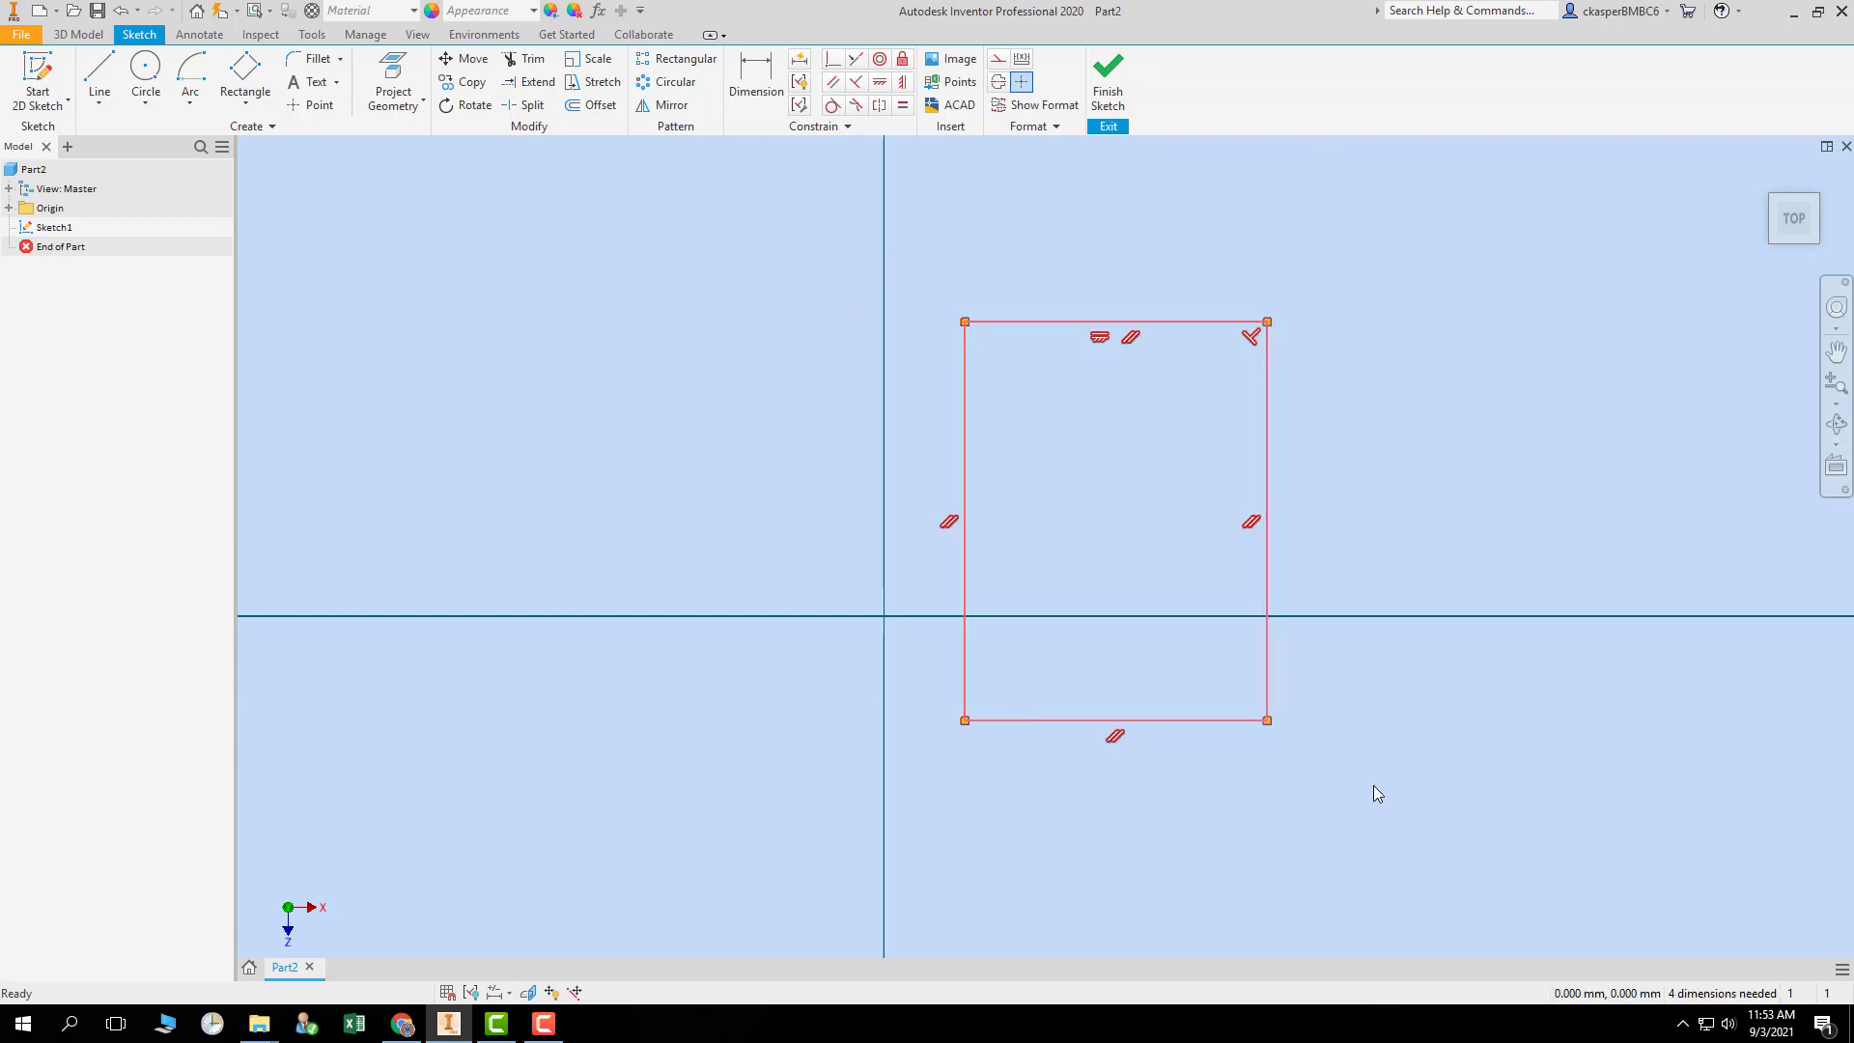
{"action": "key", "text": "Delete"}
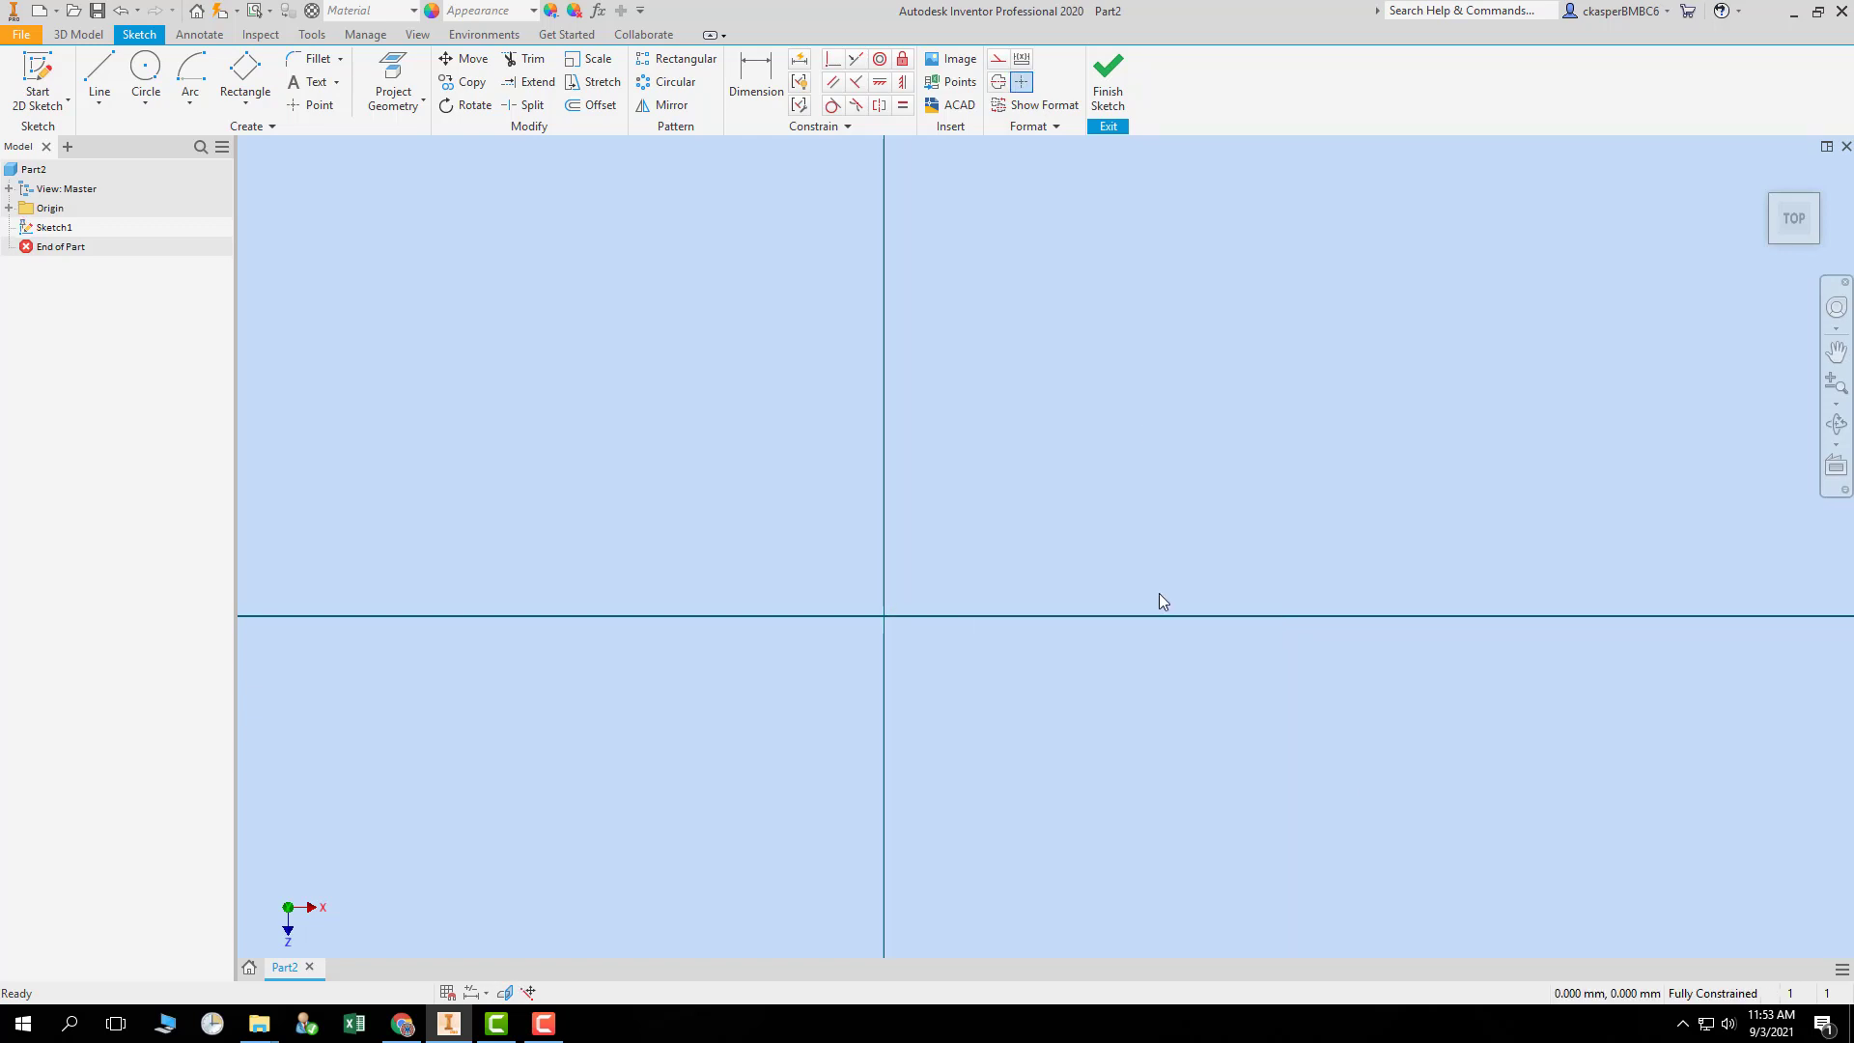
- Draw a tilted three-point rectangle across the origin, its first side sloping down to the right, and delete it
{"action": "left_click", "coordinate": [244, 70]}
{"action": "left_click", "coordinate": [666, 283]}
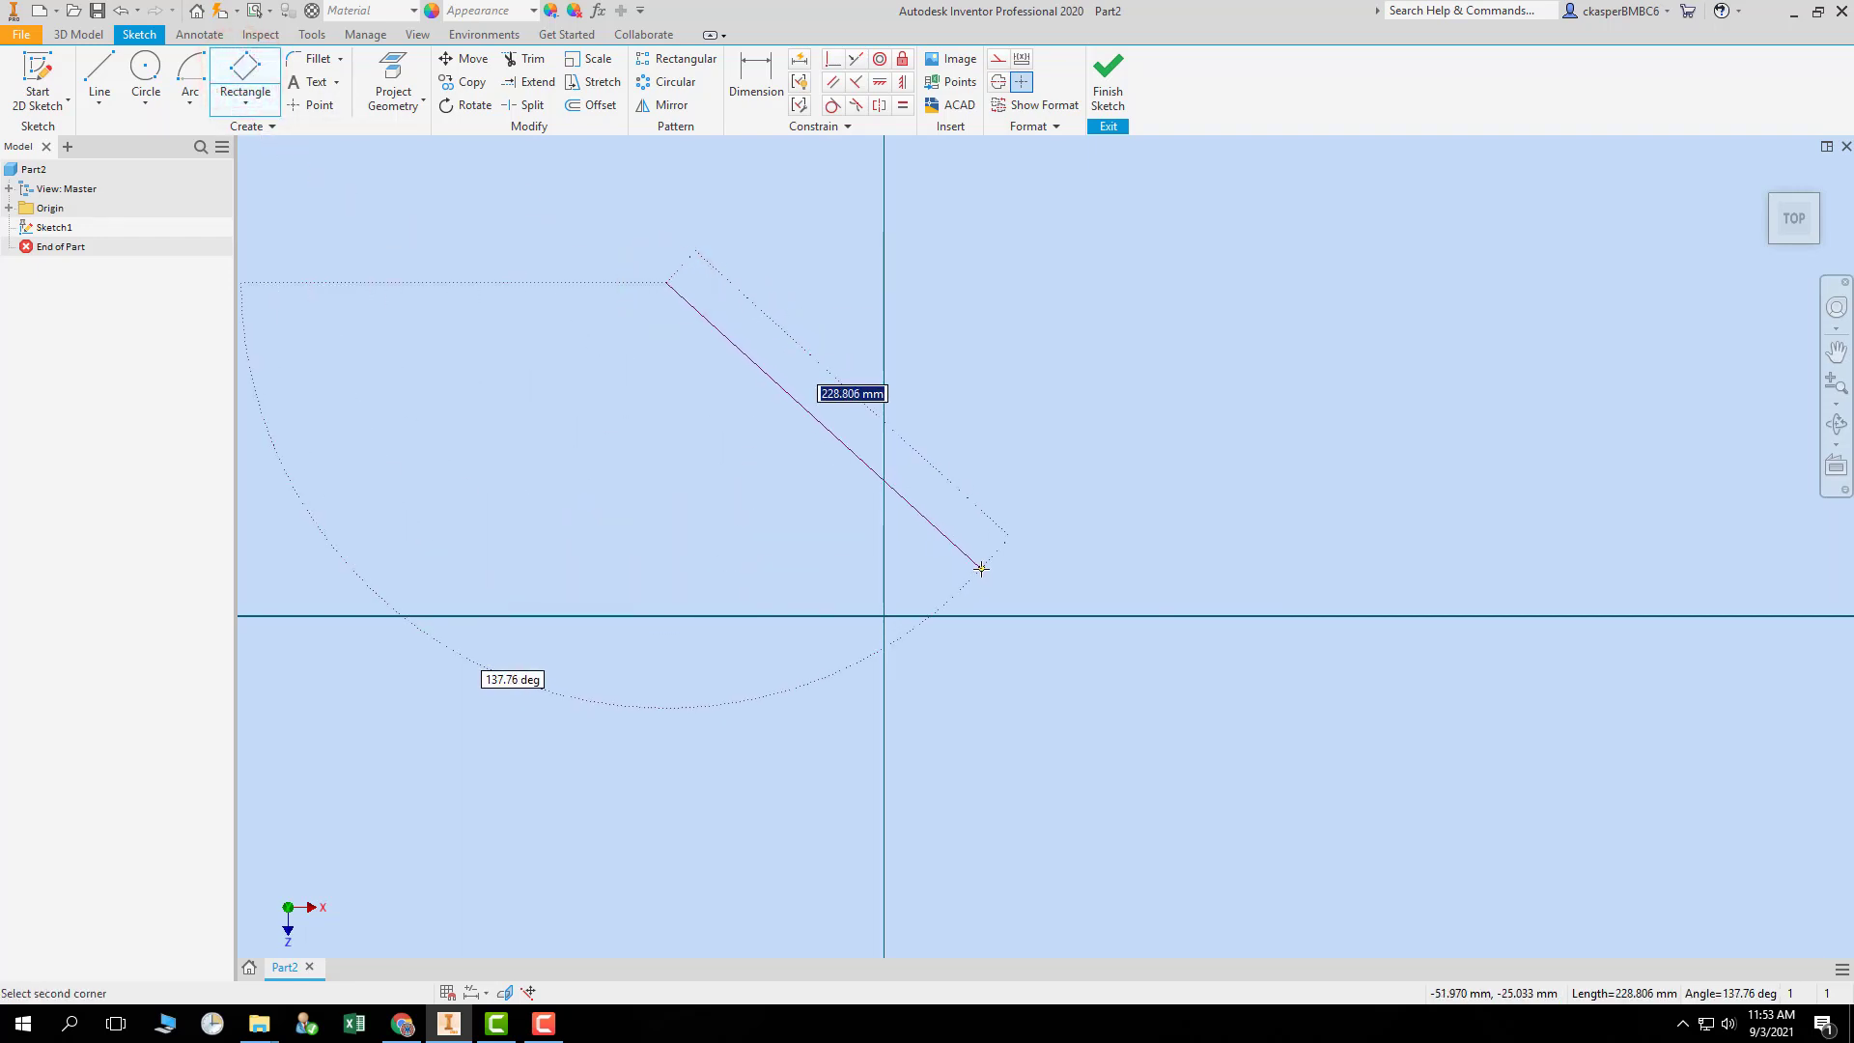
{"action": "left_click", "coordinate": [1055, 697]}
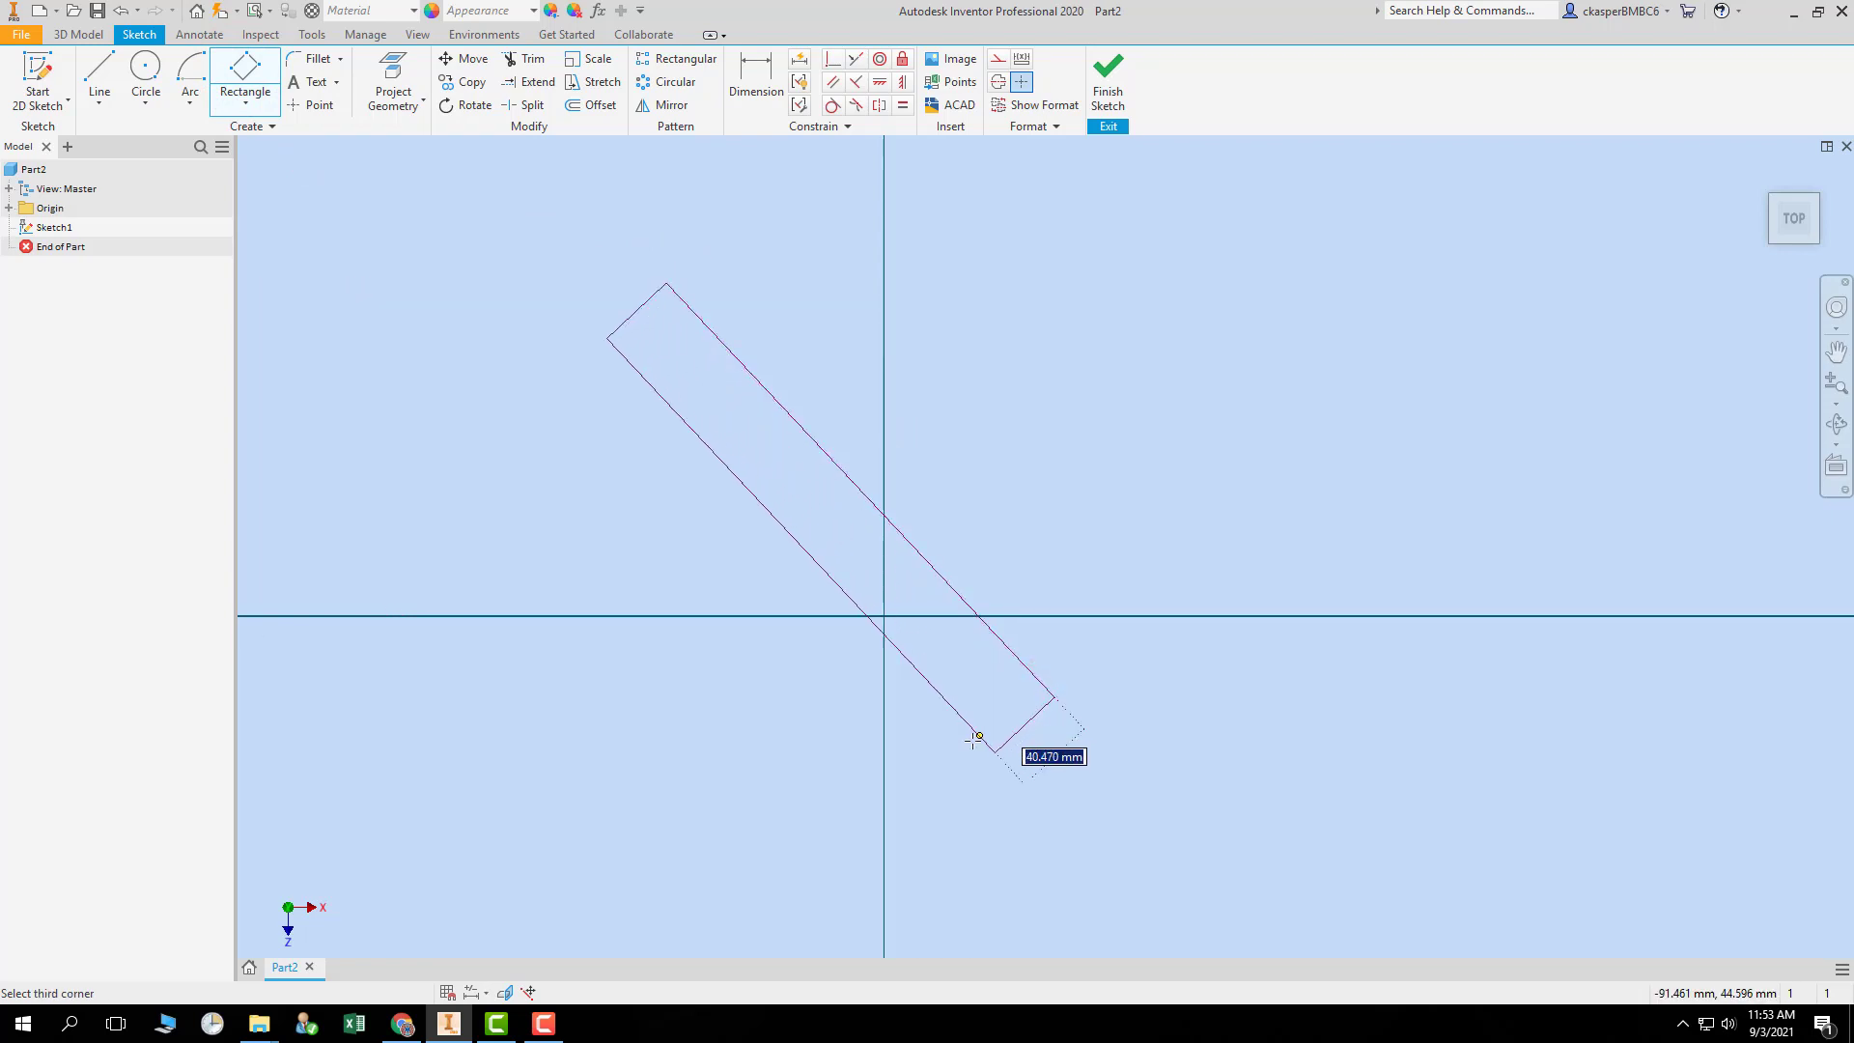
{"action": "left_click", "coordinate": [753, 819]}
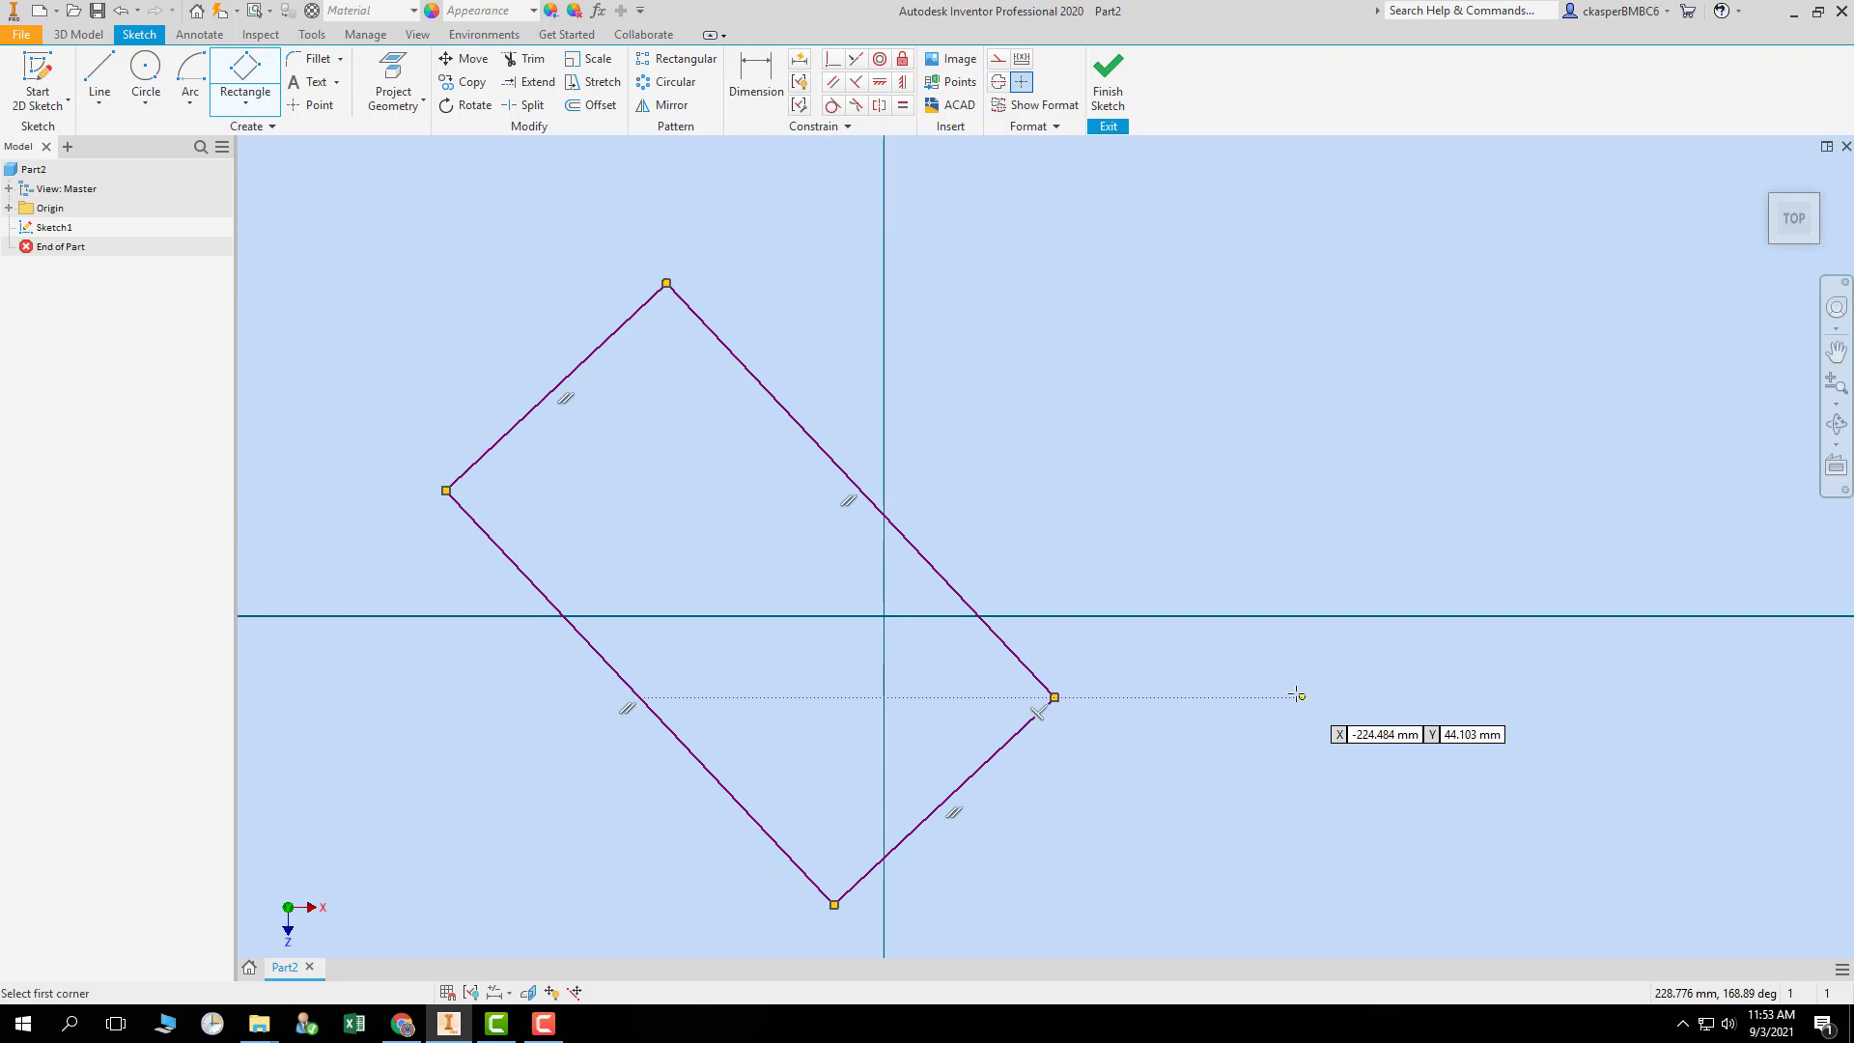
{"action": "left_click", "coordinate": [248, 69]}
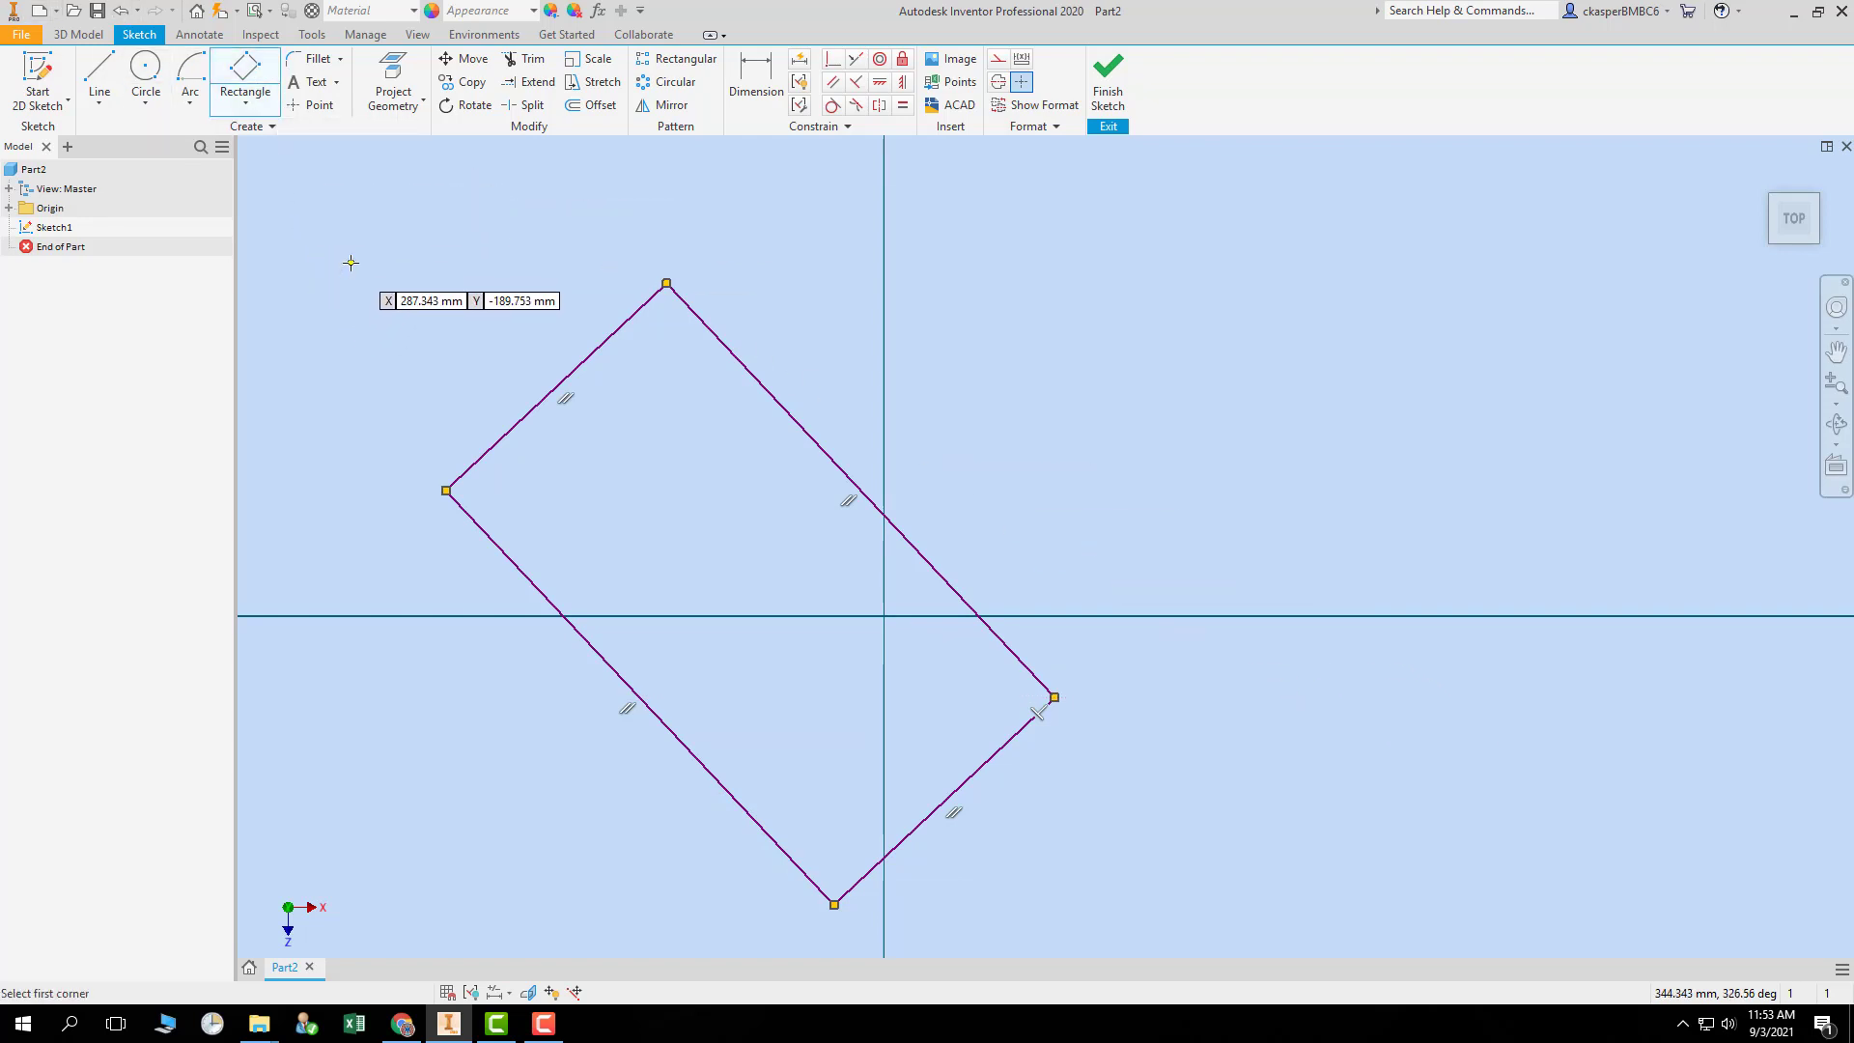
{"action": "key", "text": "Escape"}
{"action": "mouse_move", "coordinate": [294, 235]}
{"action": "left_mouse_down"}
{"action": "mouse_move", "coordinate": [1178, 902]}
{"action": "mouse_move", "coordinate": [1194, 942]}
{"action": "left_mouse_up"}
{"action": "key", "text": "Delete"}
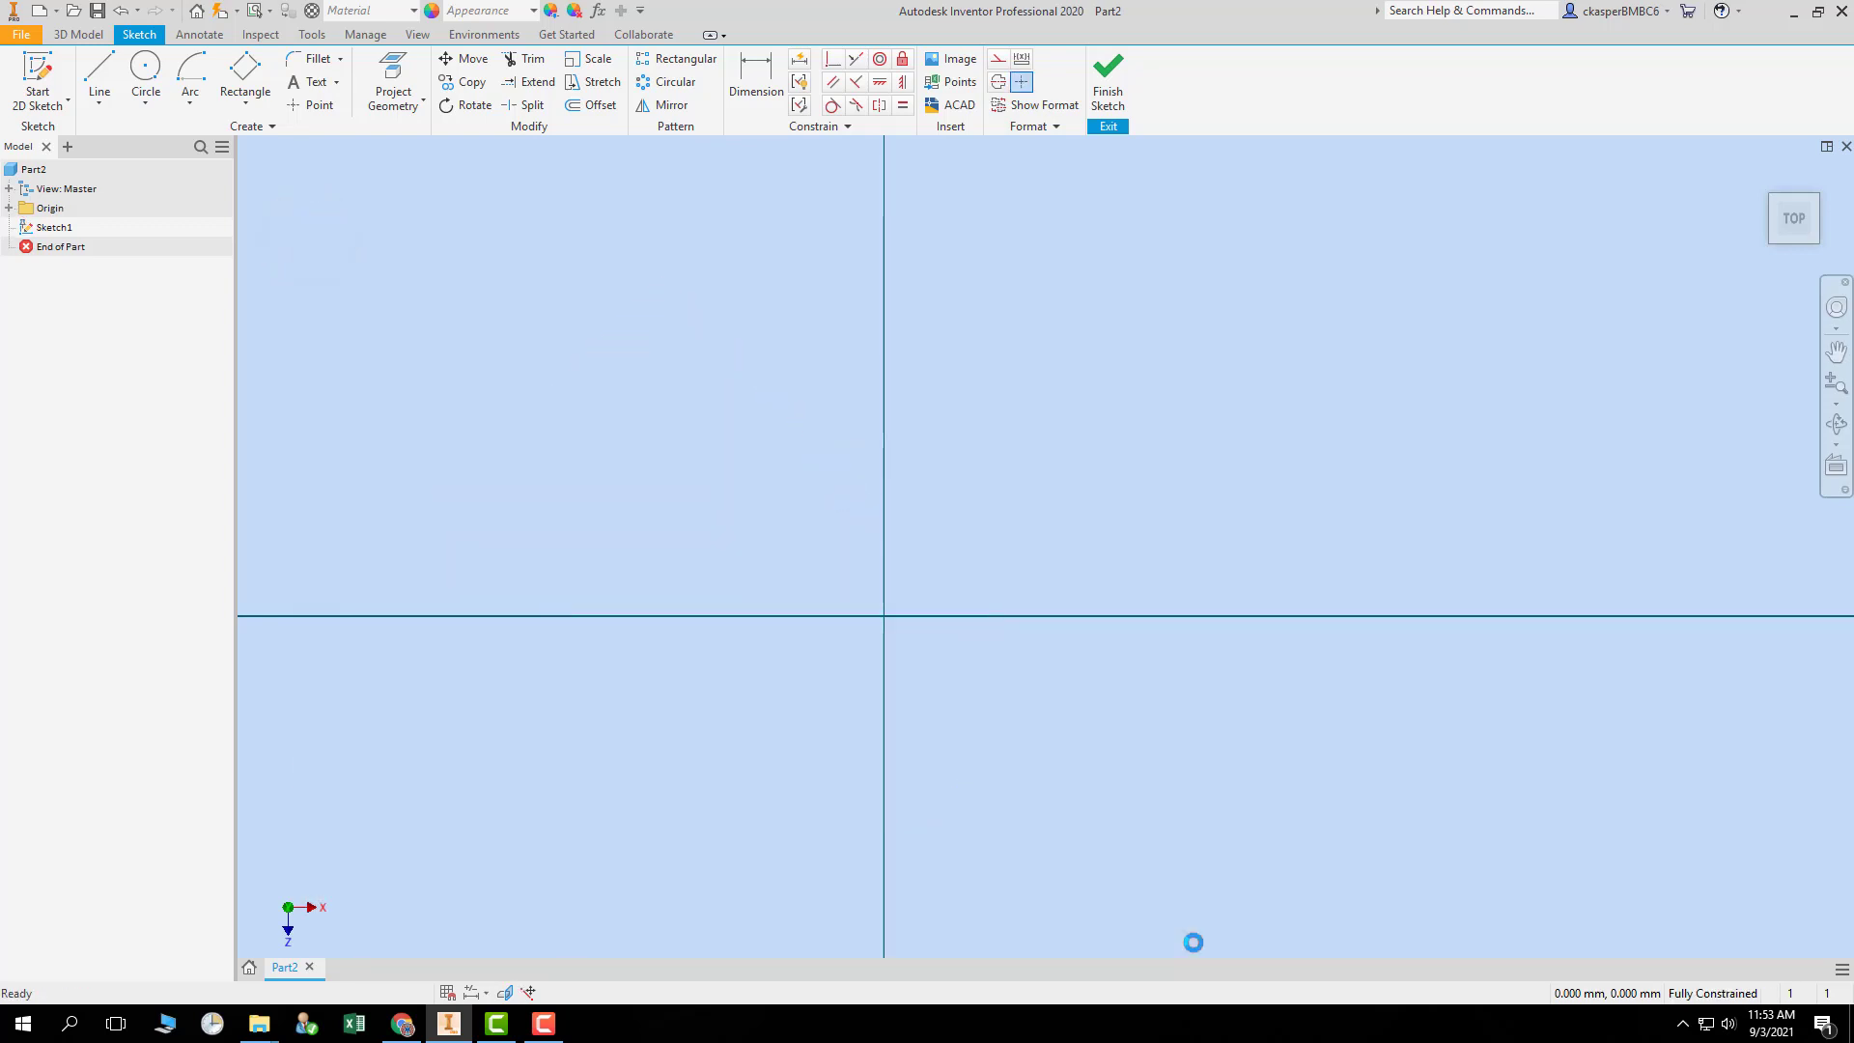
- Draw a two-point center rectangle of about 272 by 184 mm centered just above and right of the origin, and delete it
{"action": "left_click", "coordinate": [242, 103]}
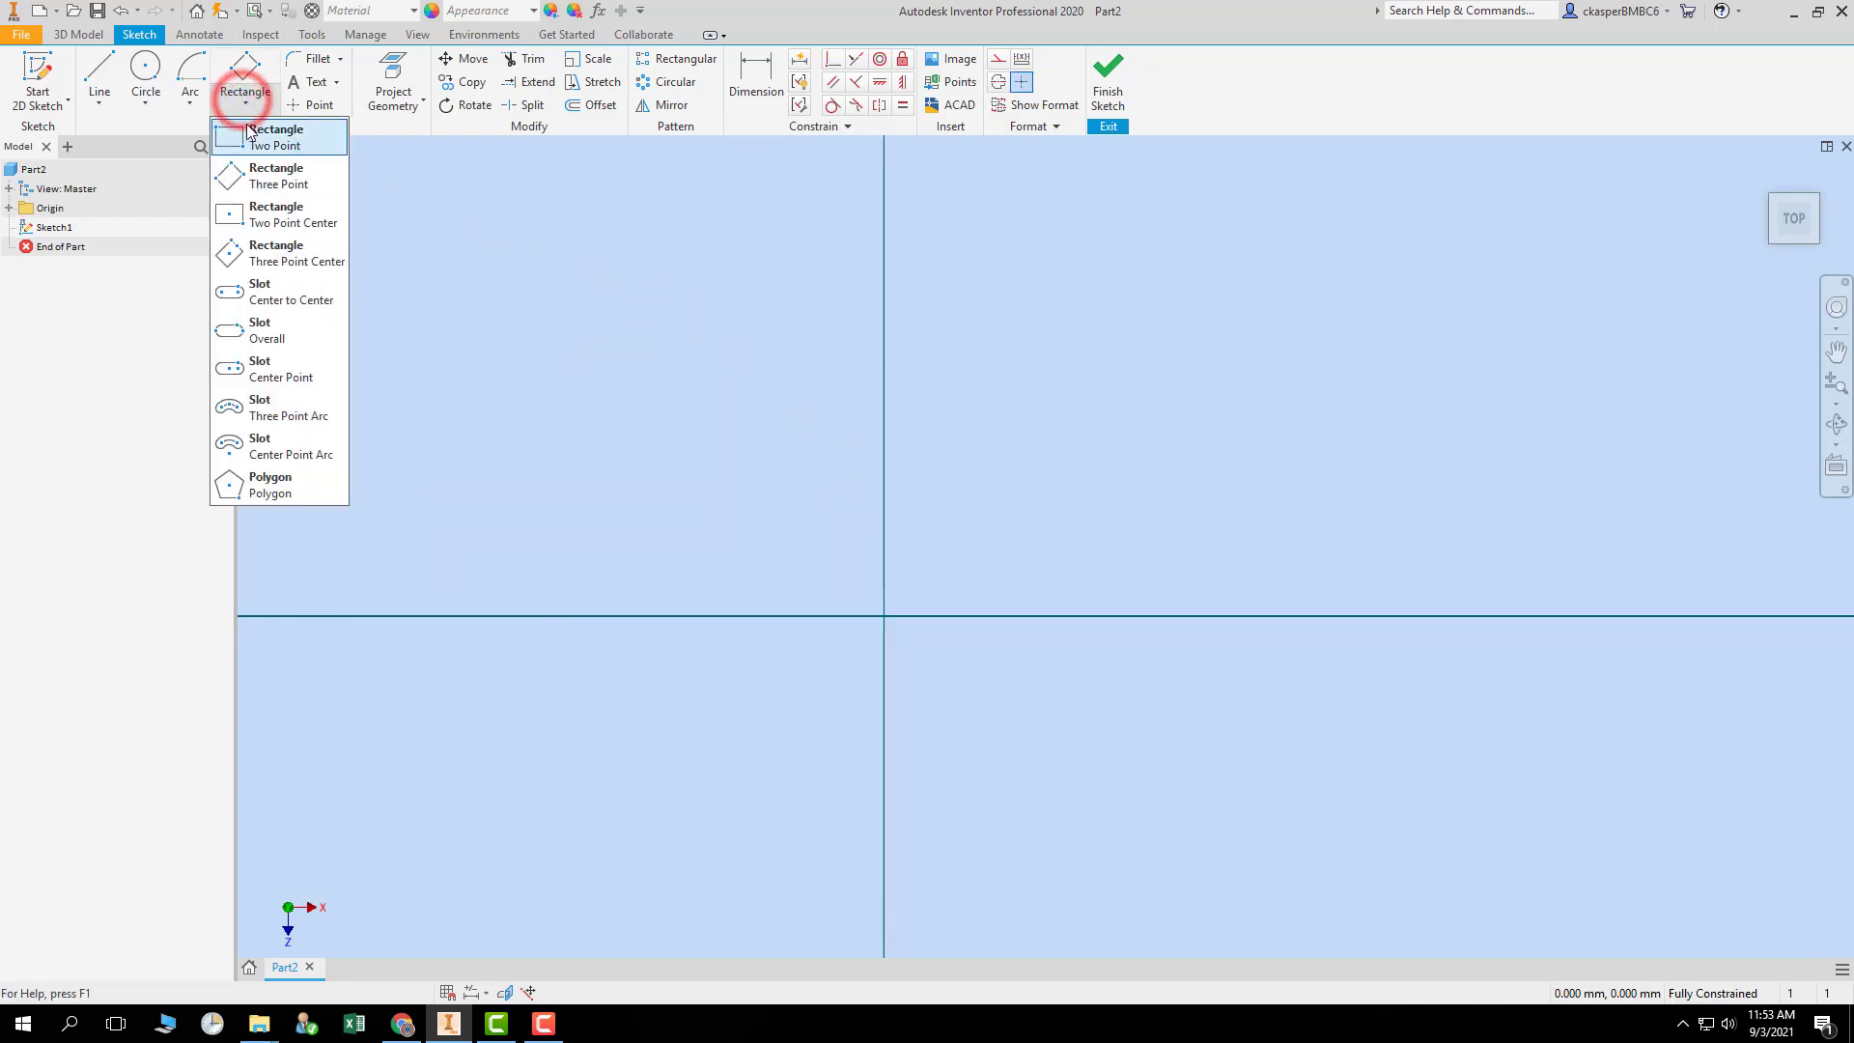
{"action": "left_click", "coordinate": [294, 221]}
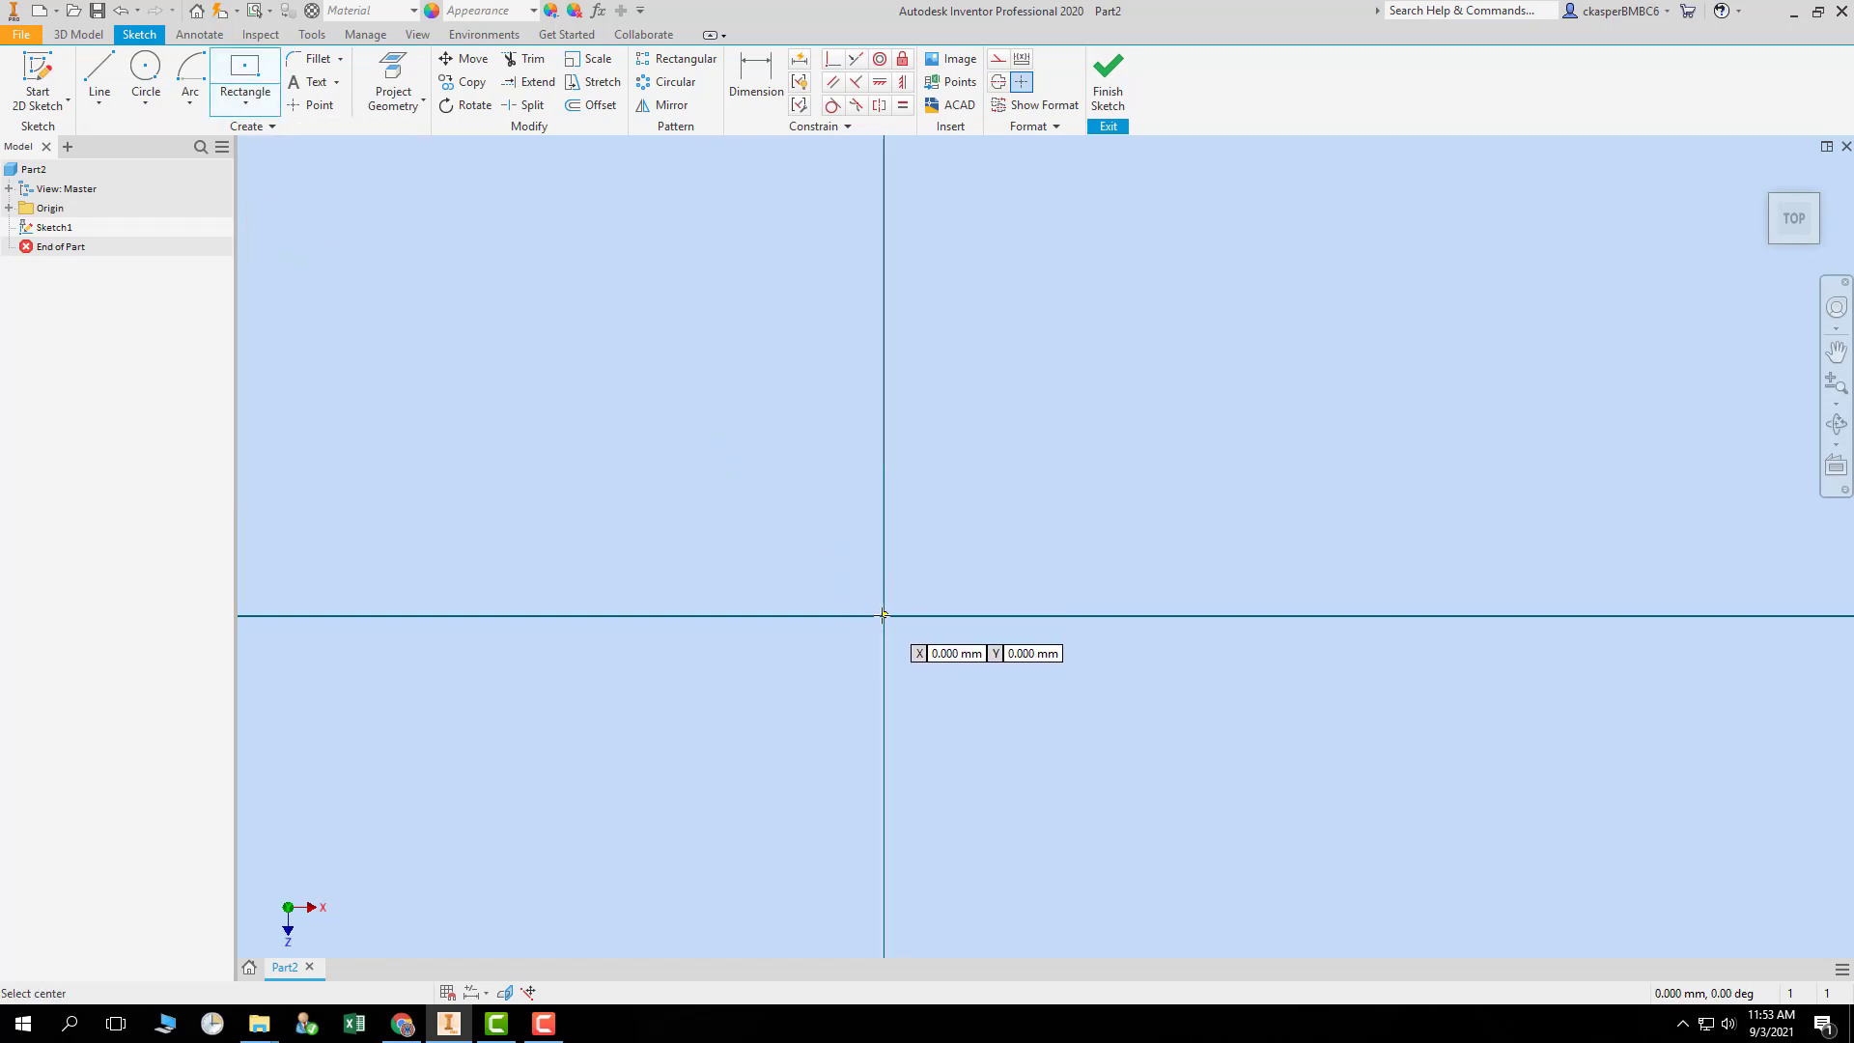
{"action": "left_click", "coordinate": [927, 583]}
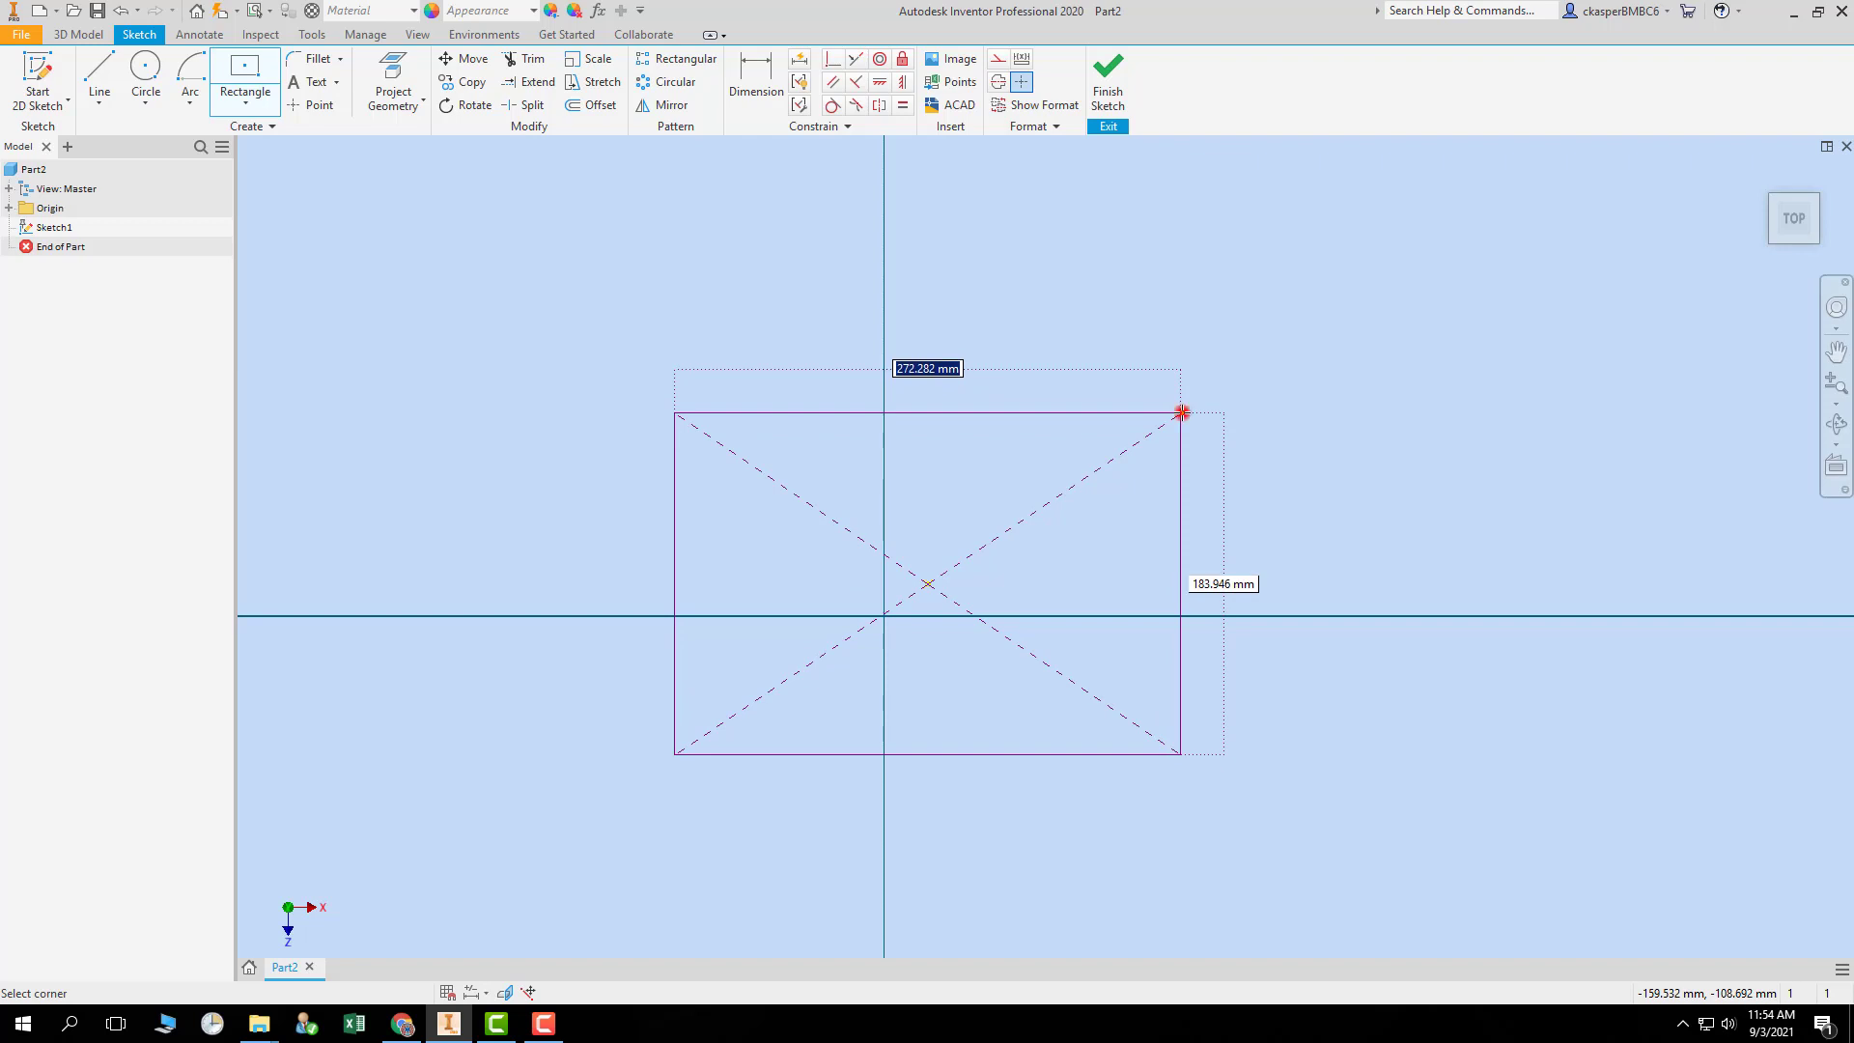
{"action": "left_click", "coordinate": [1181, 413]}
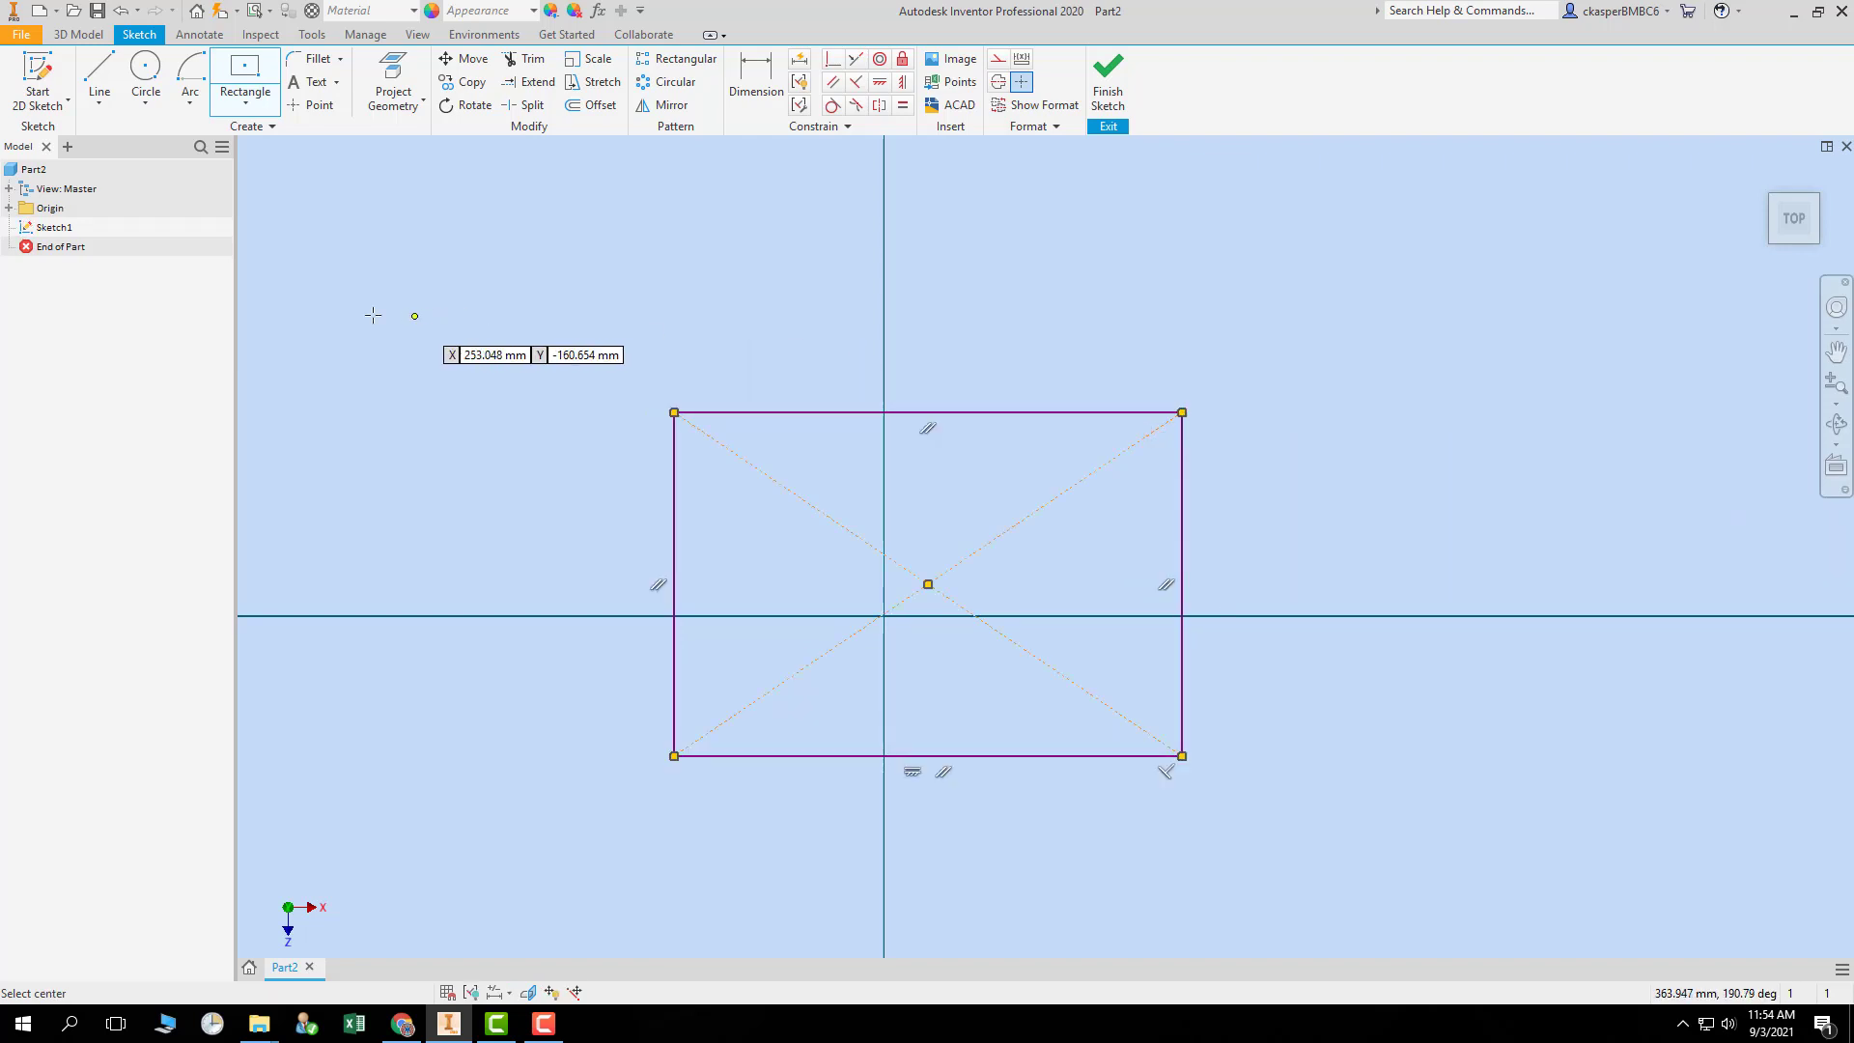
{"action": "key", "text": "Escape"}
{"action": "left_click_drag", "start_coordinate": [459, 310], "coordinate": [1311, 877]}
{"action": "key", "text": "Delete"}
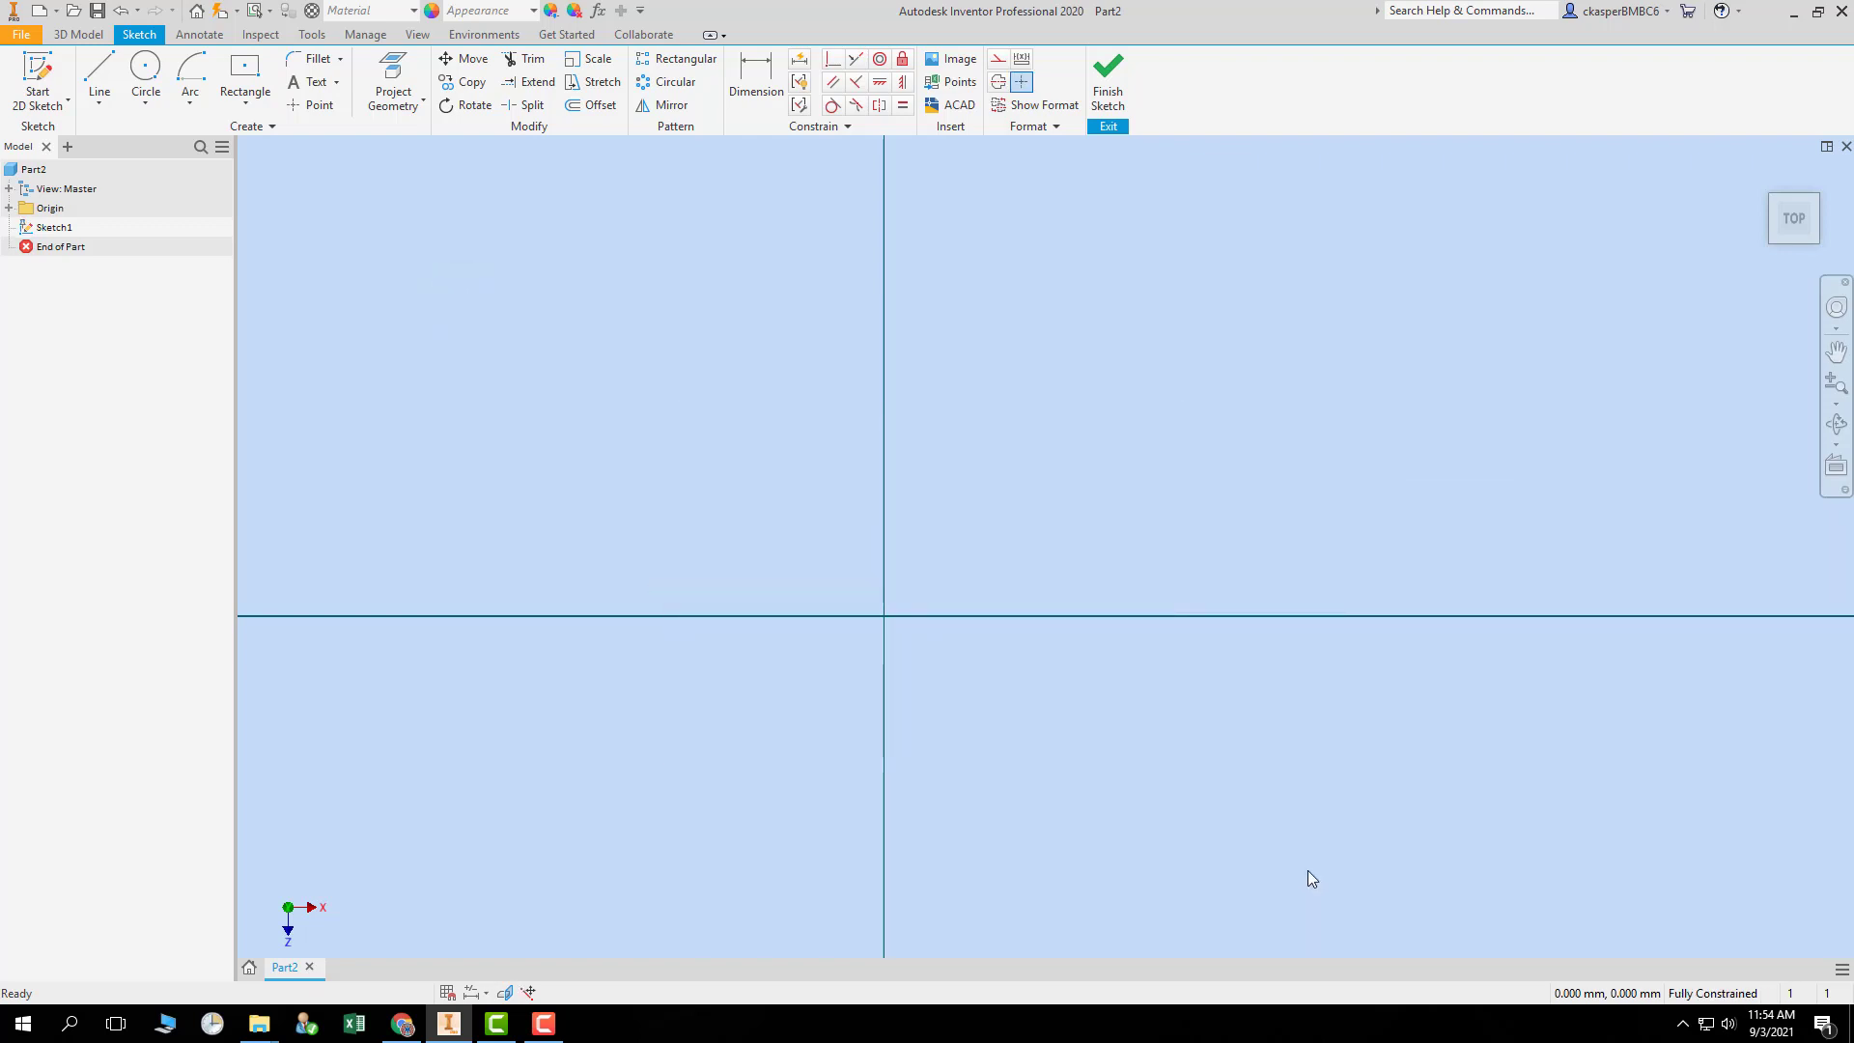
- Draw a tilted three-point center rectangle centered above and right of the origin, its long axis rising to the right, and delete it
{"action": "left_click", "coordinate": [245, 101]}
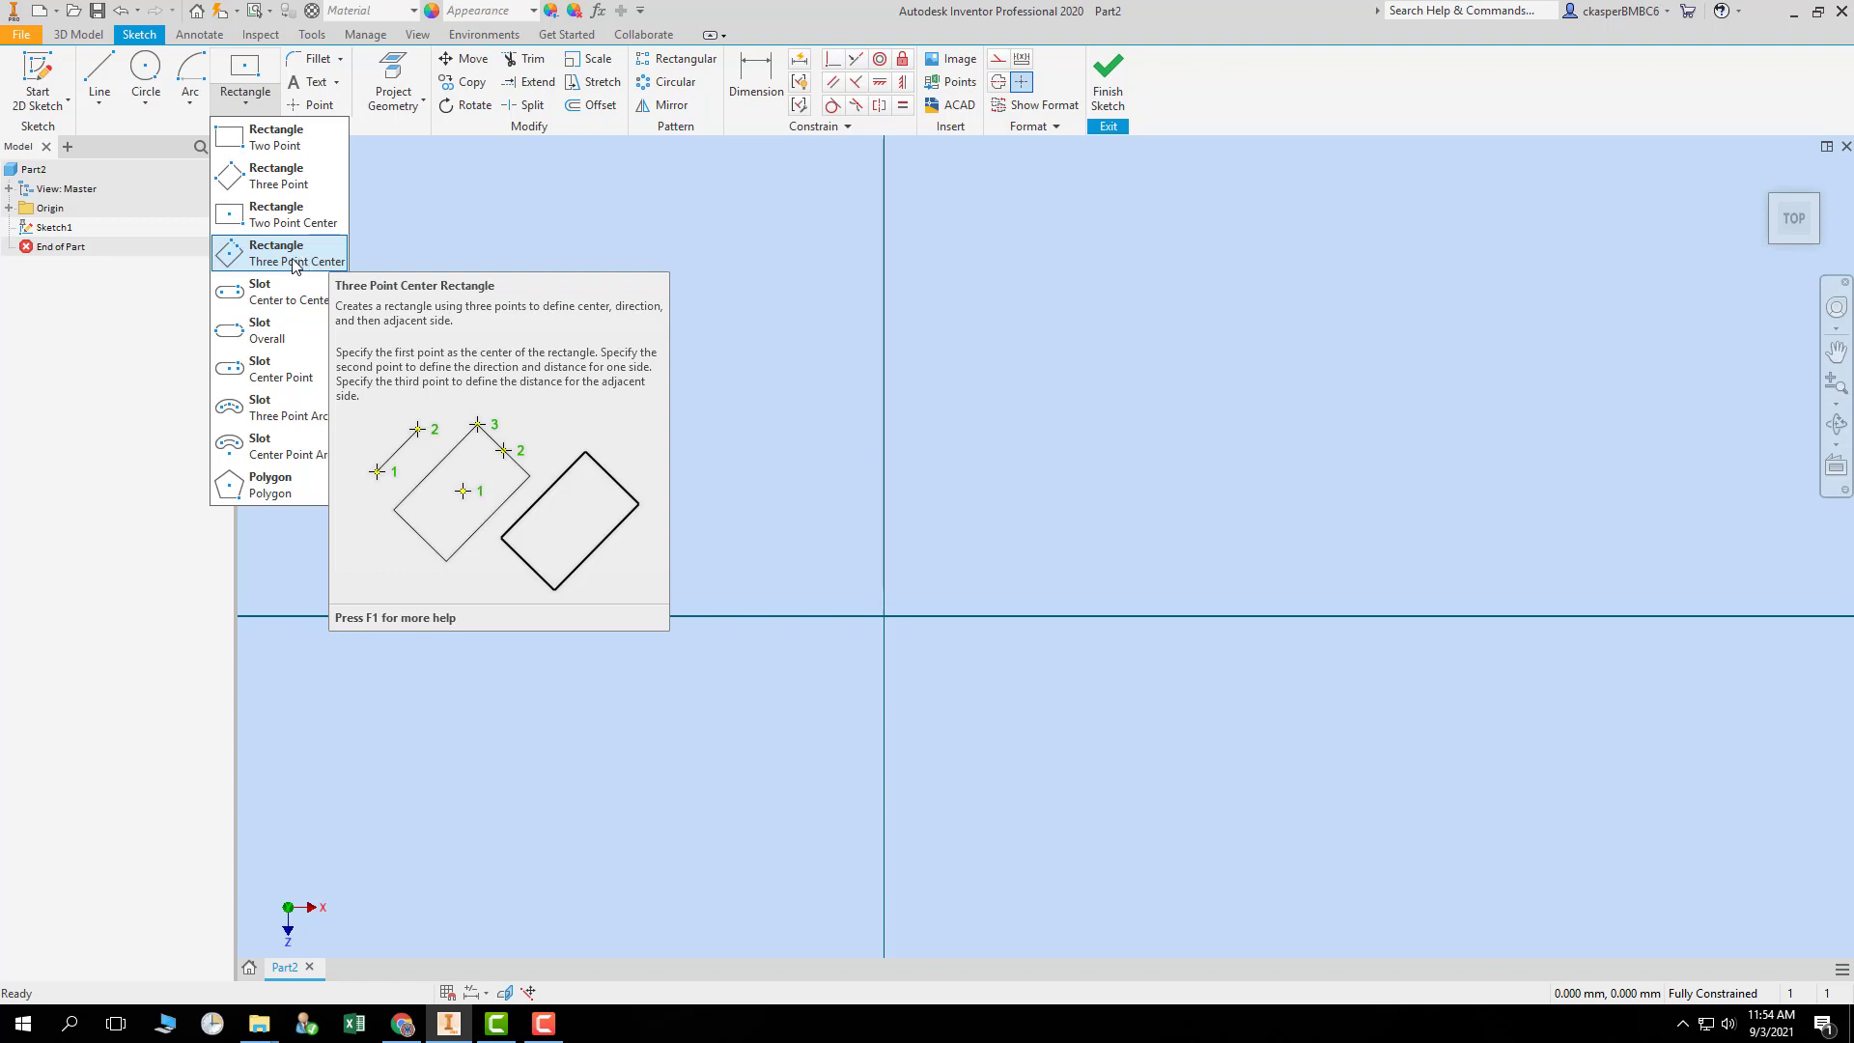
{"action": "left_click", "coordinate": [293, 258]}
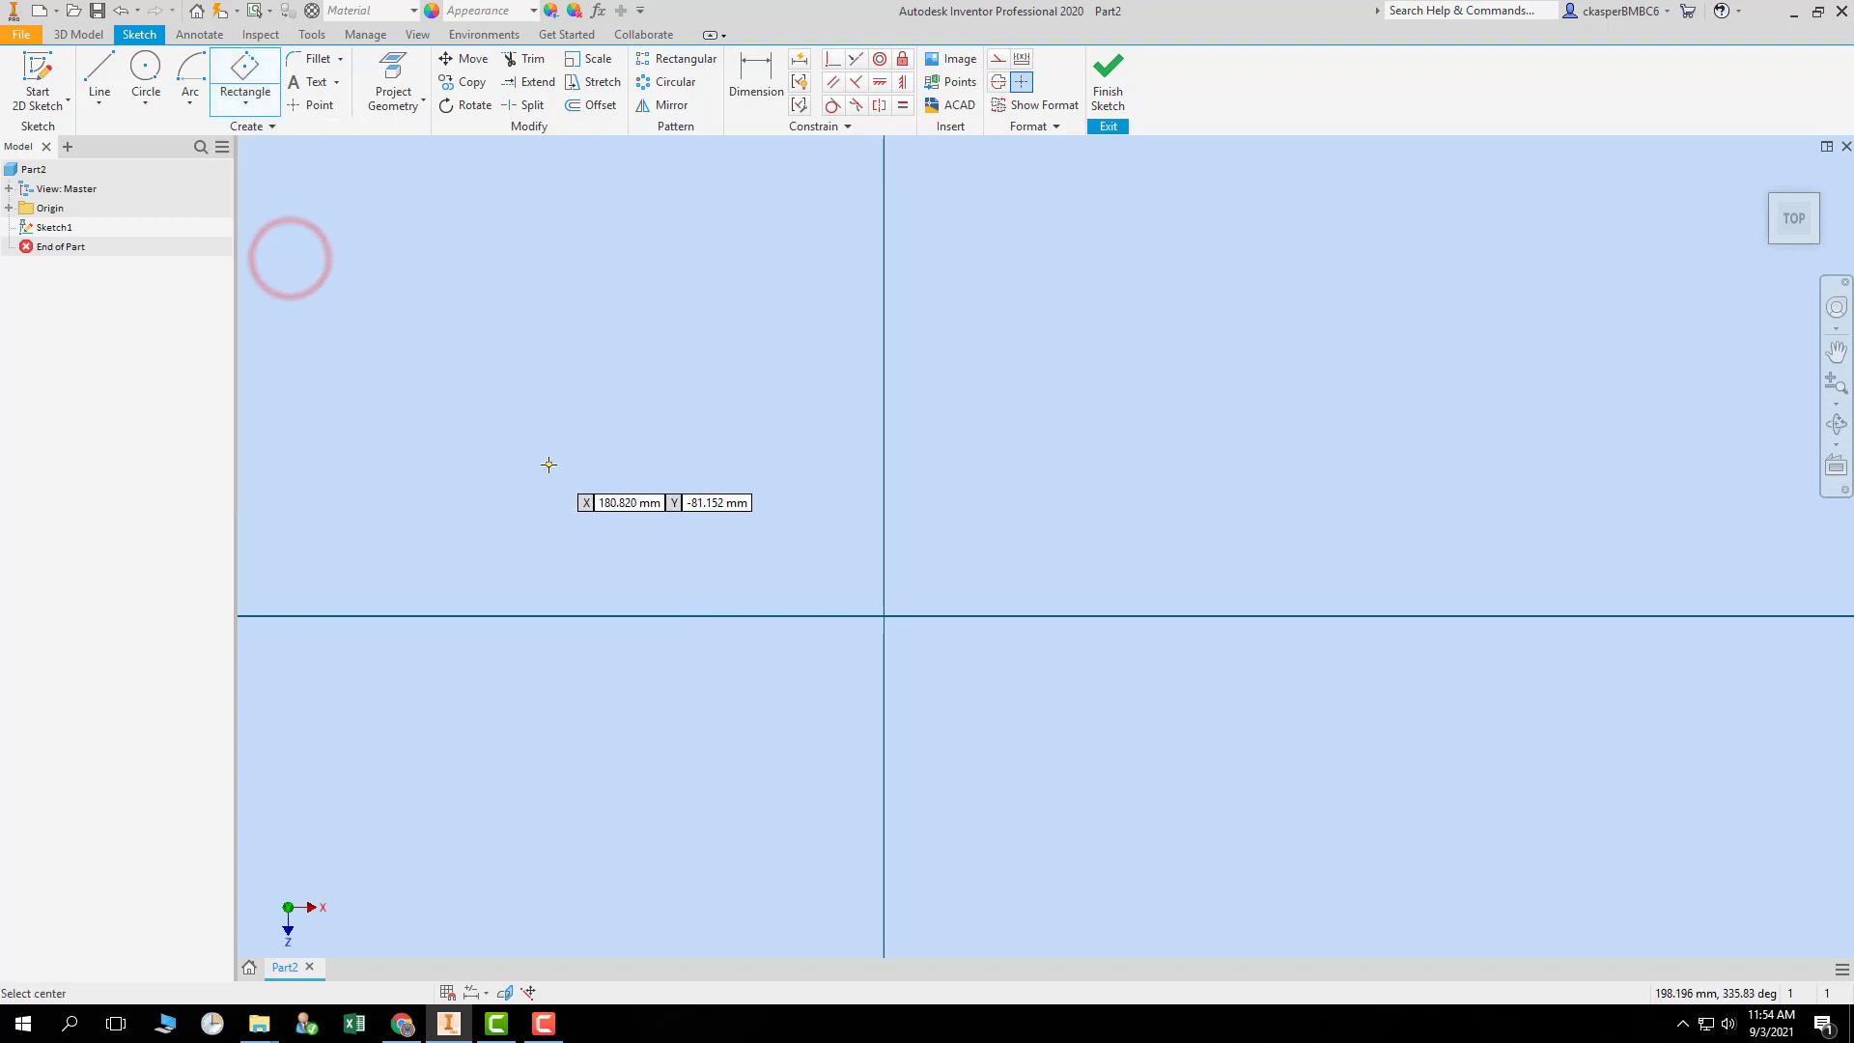
{"action": "left_click", "coordinate": [253, 104]}
{"action": "left_click", "coordinate": [294, 259]}
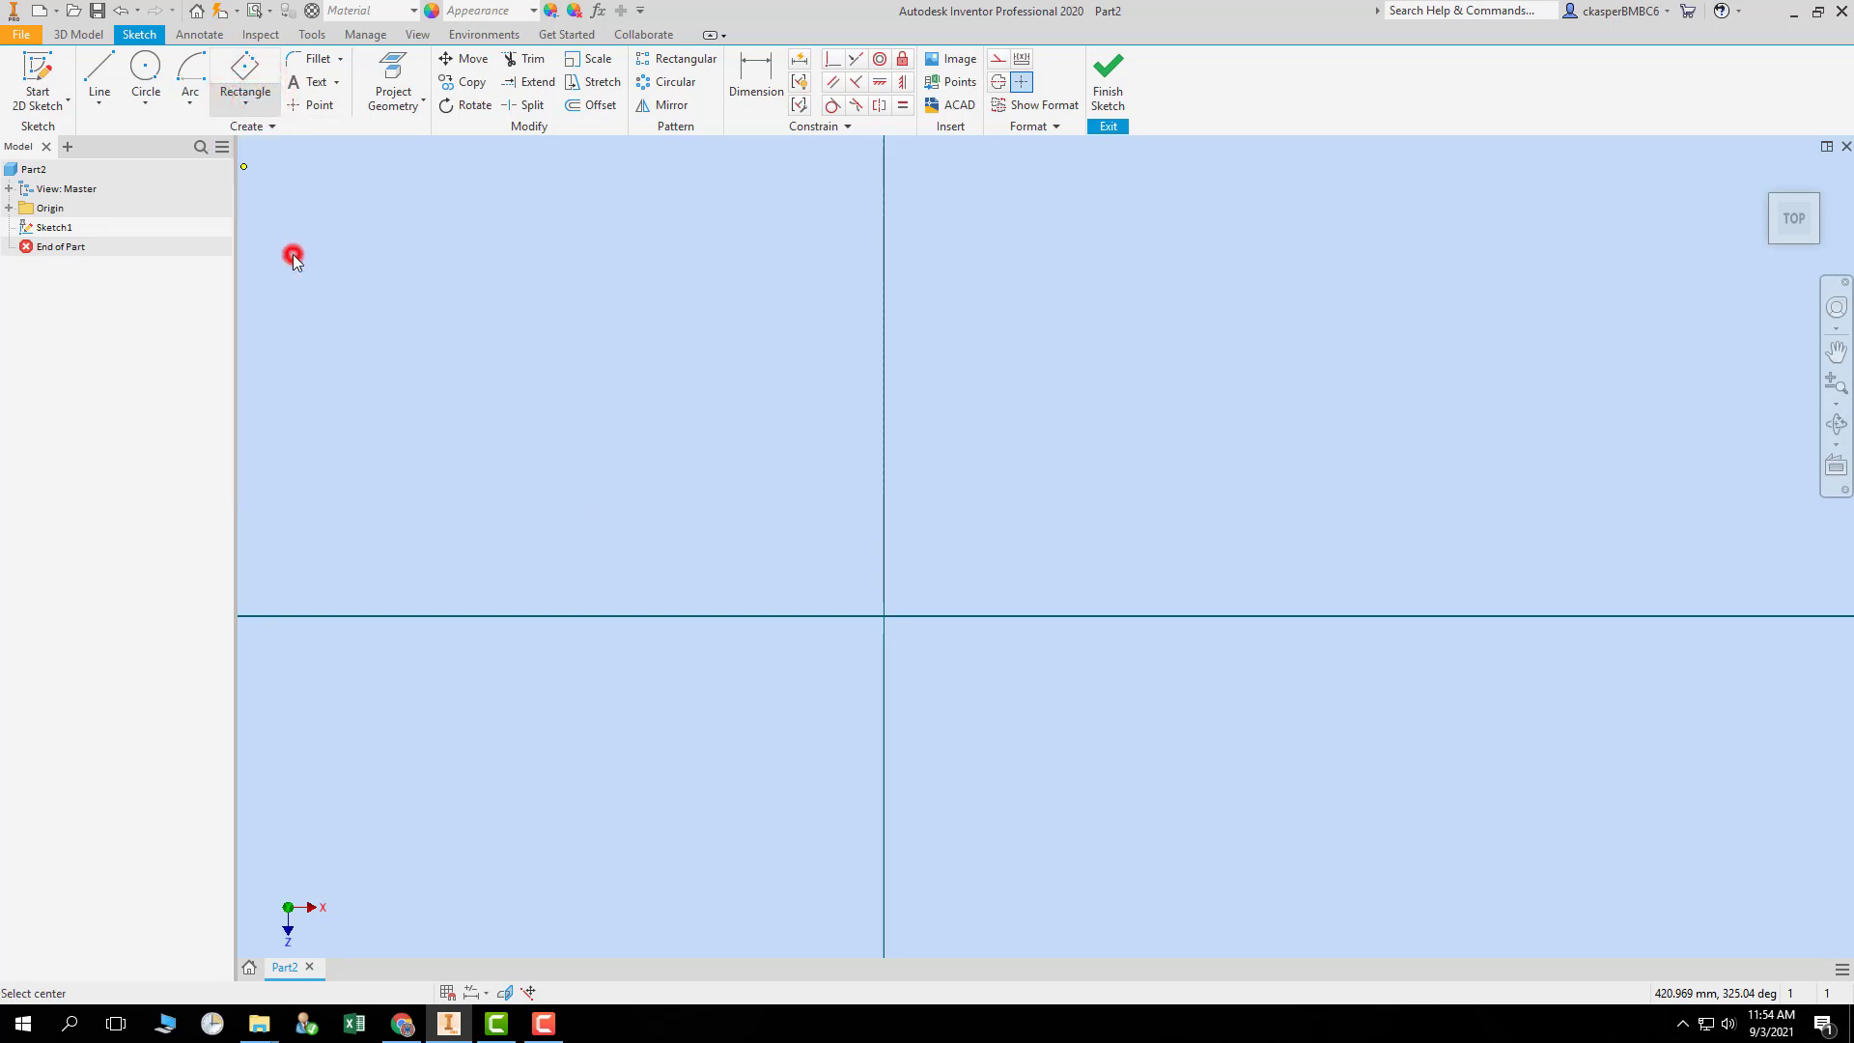
{"action": "left_click", "coordinate": [974, 549]}
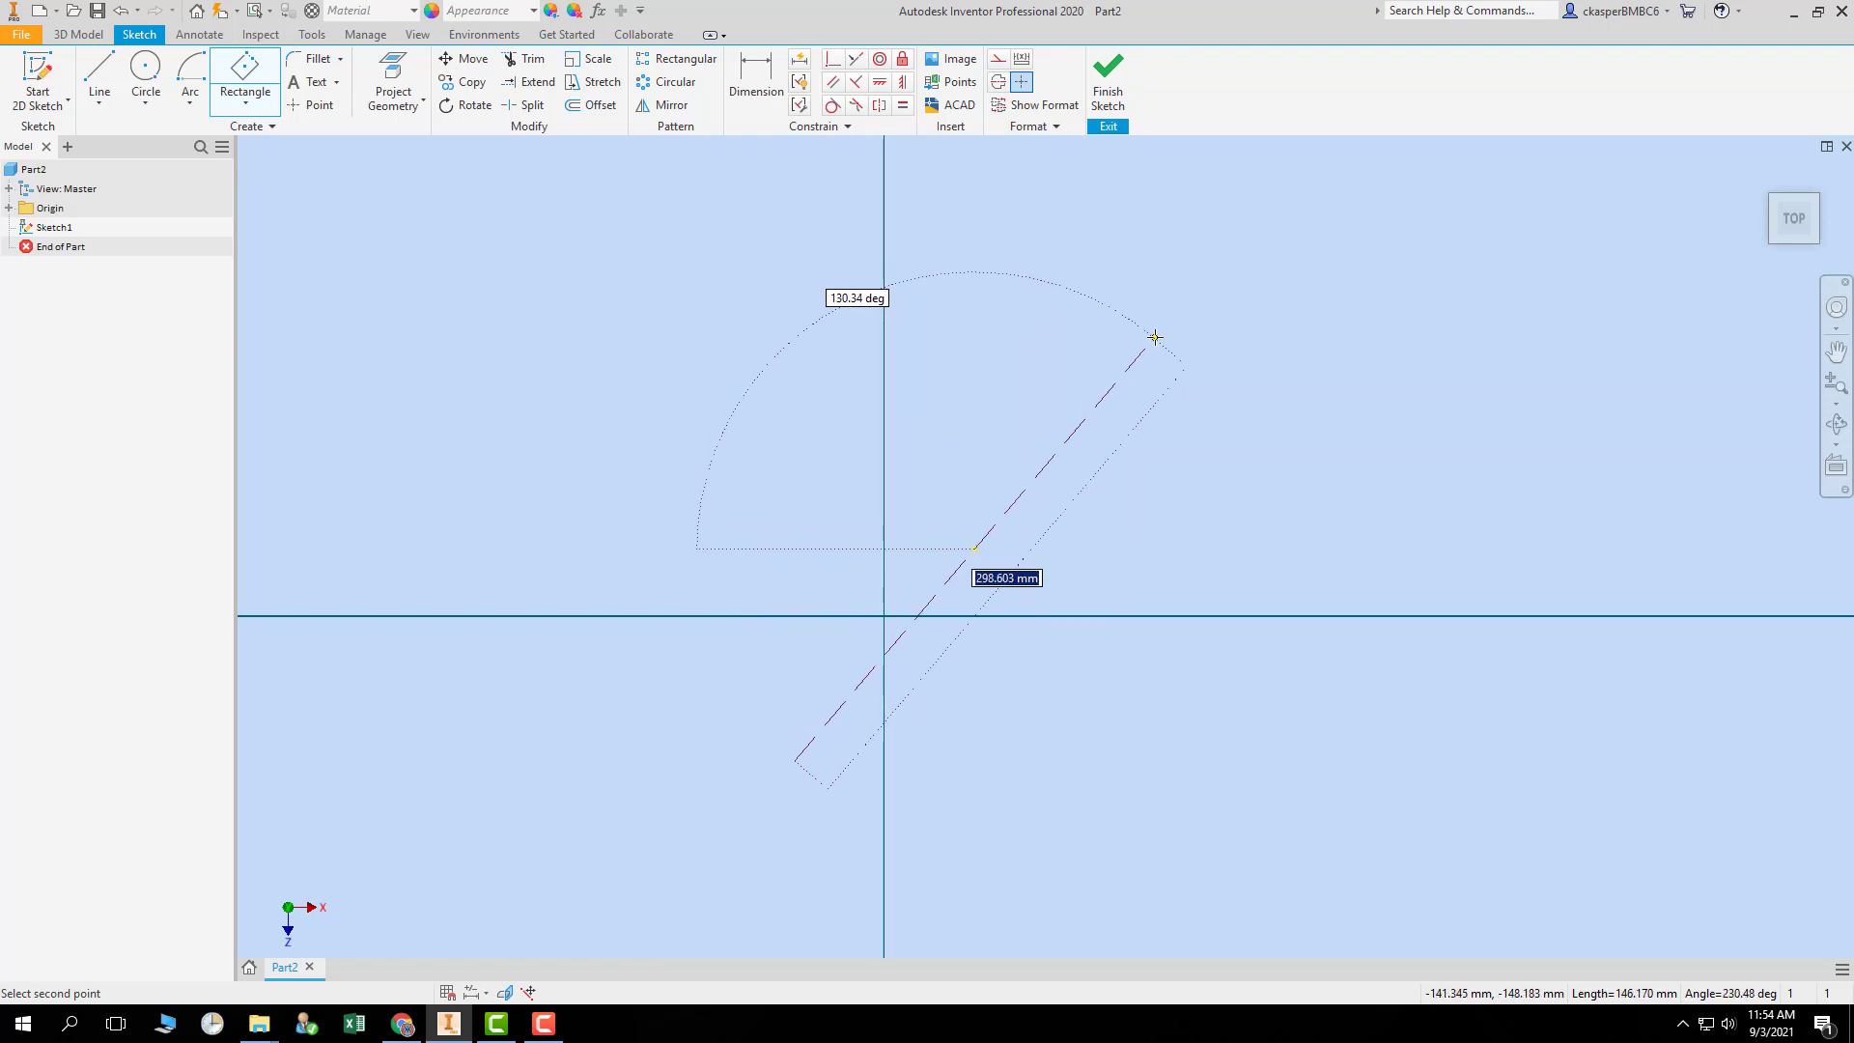
{"action": "left_click", "coordinate": [1180, 317]}
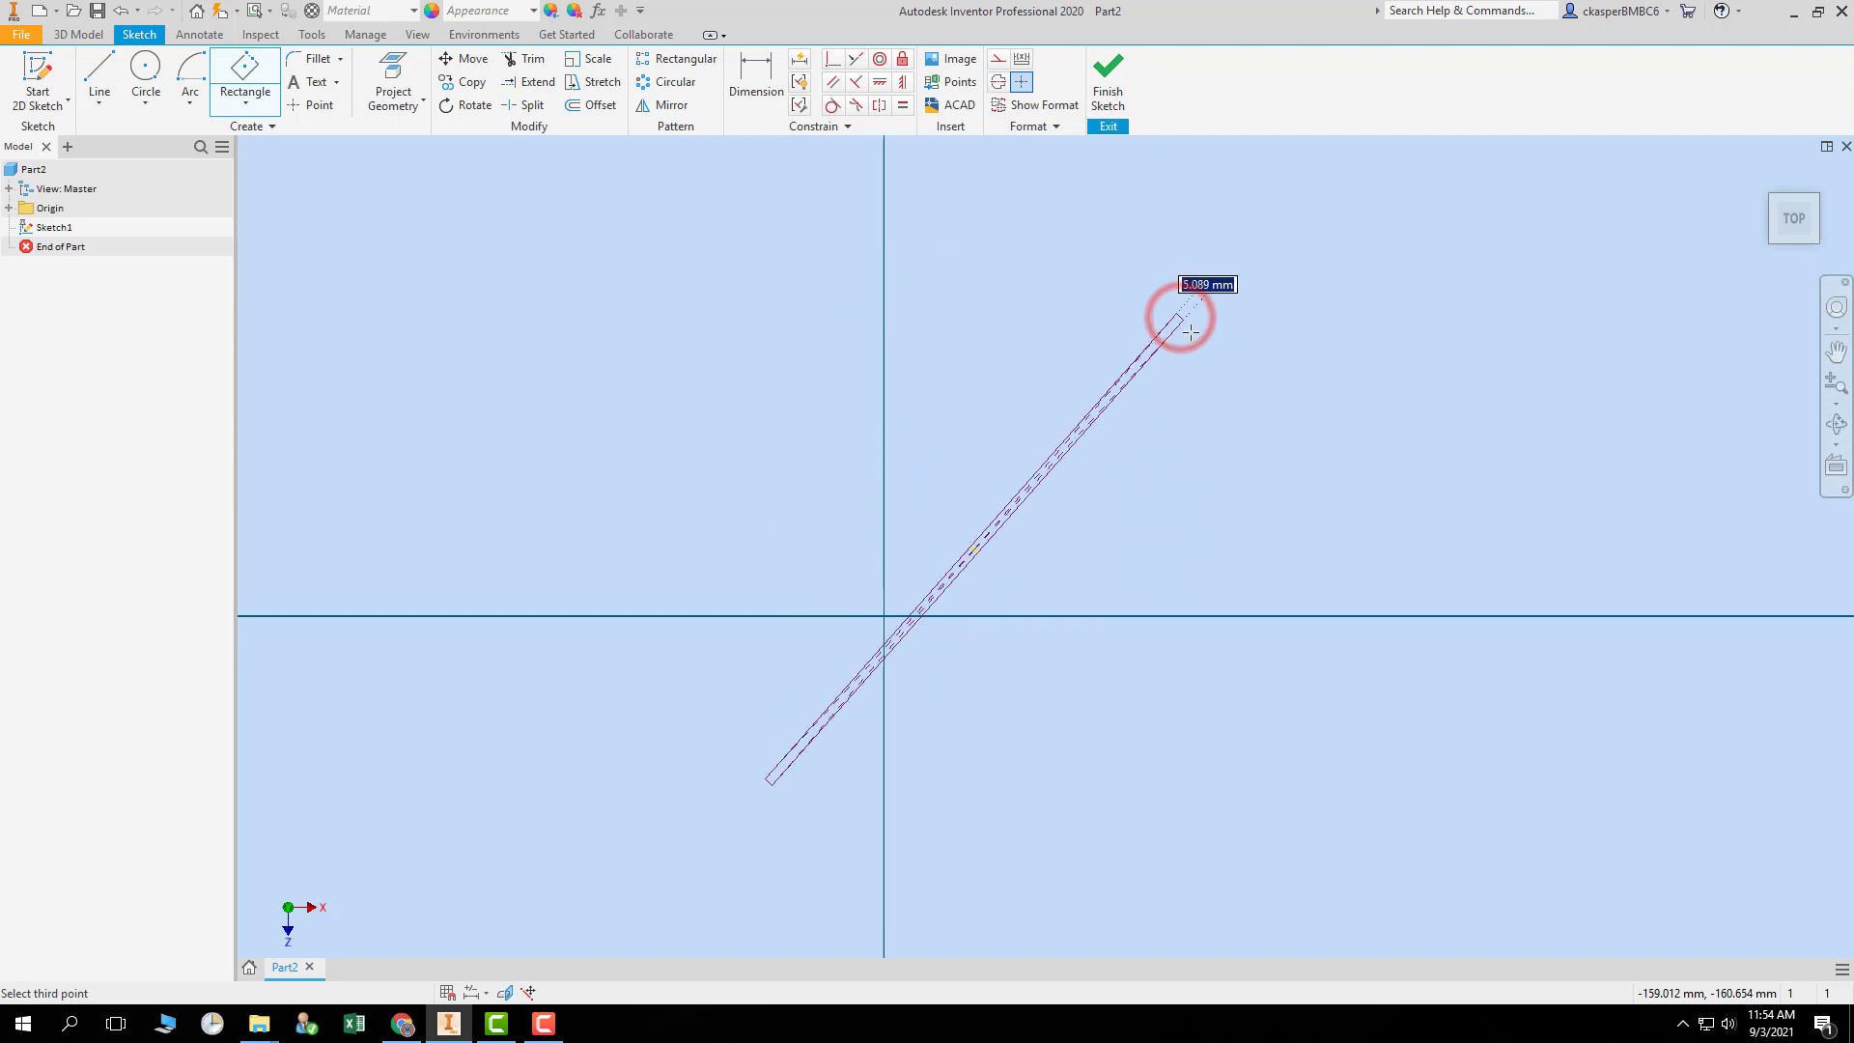
{"action": "left_click", "coordinate": [1296, 427]}
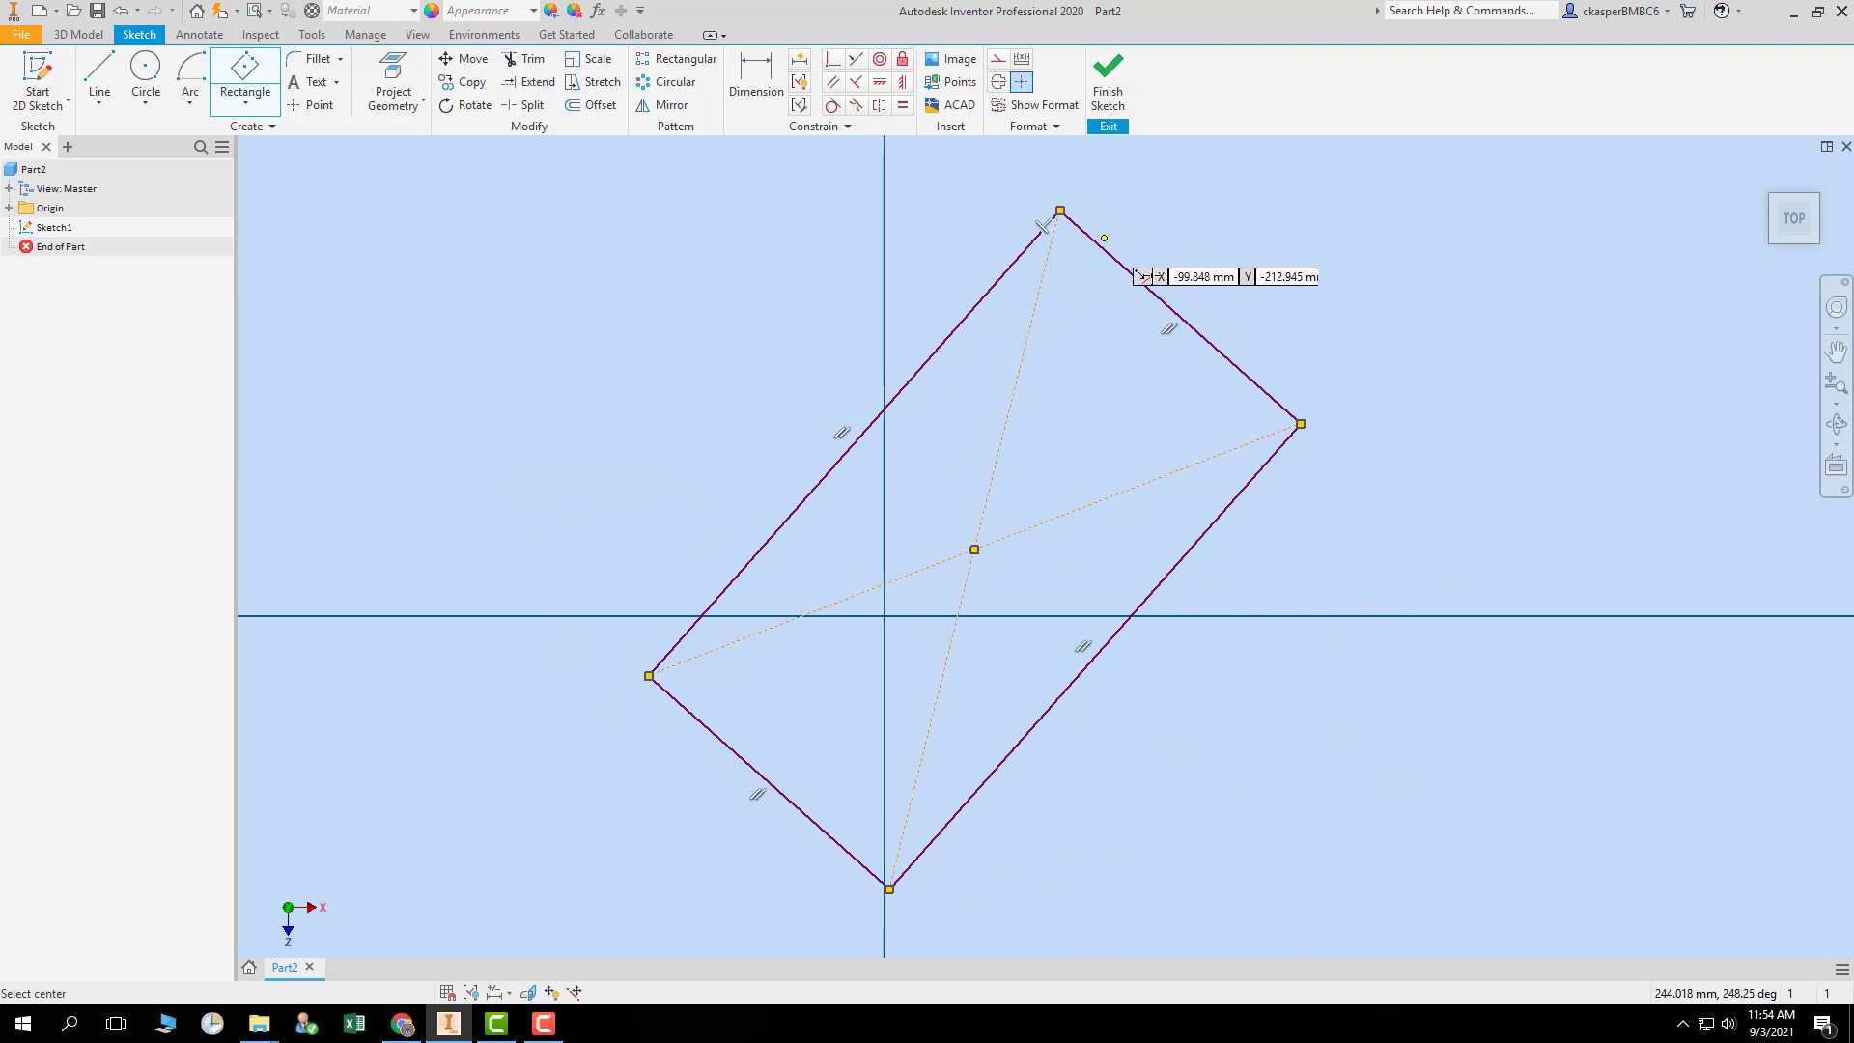
{"action": "left_click", "coordinate": [975, 548]}
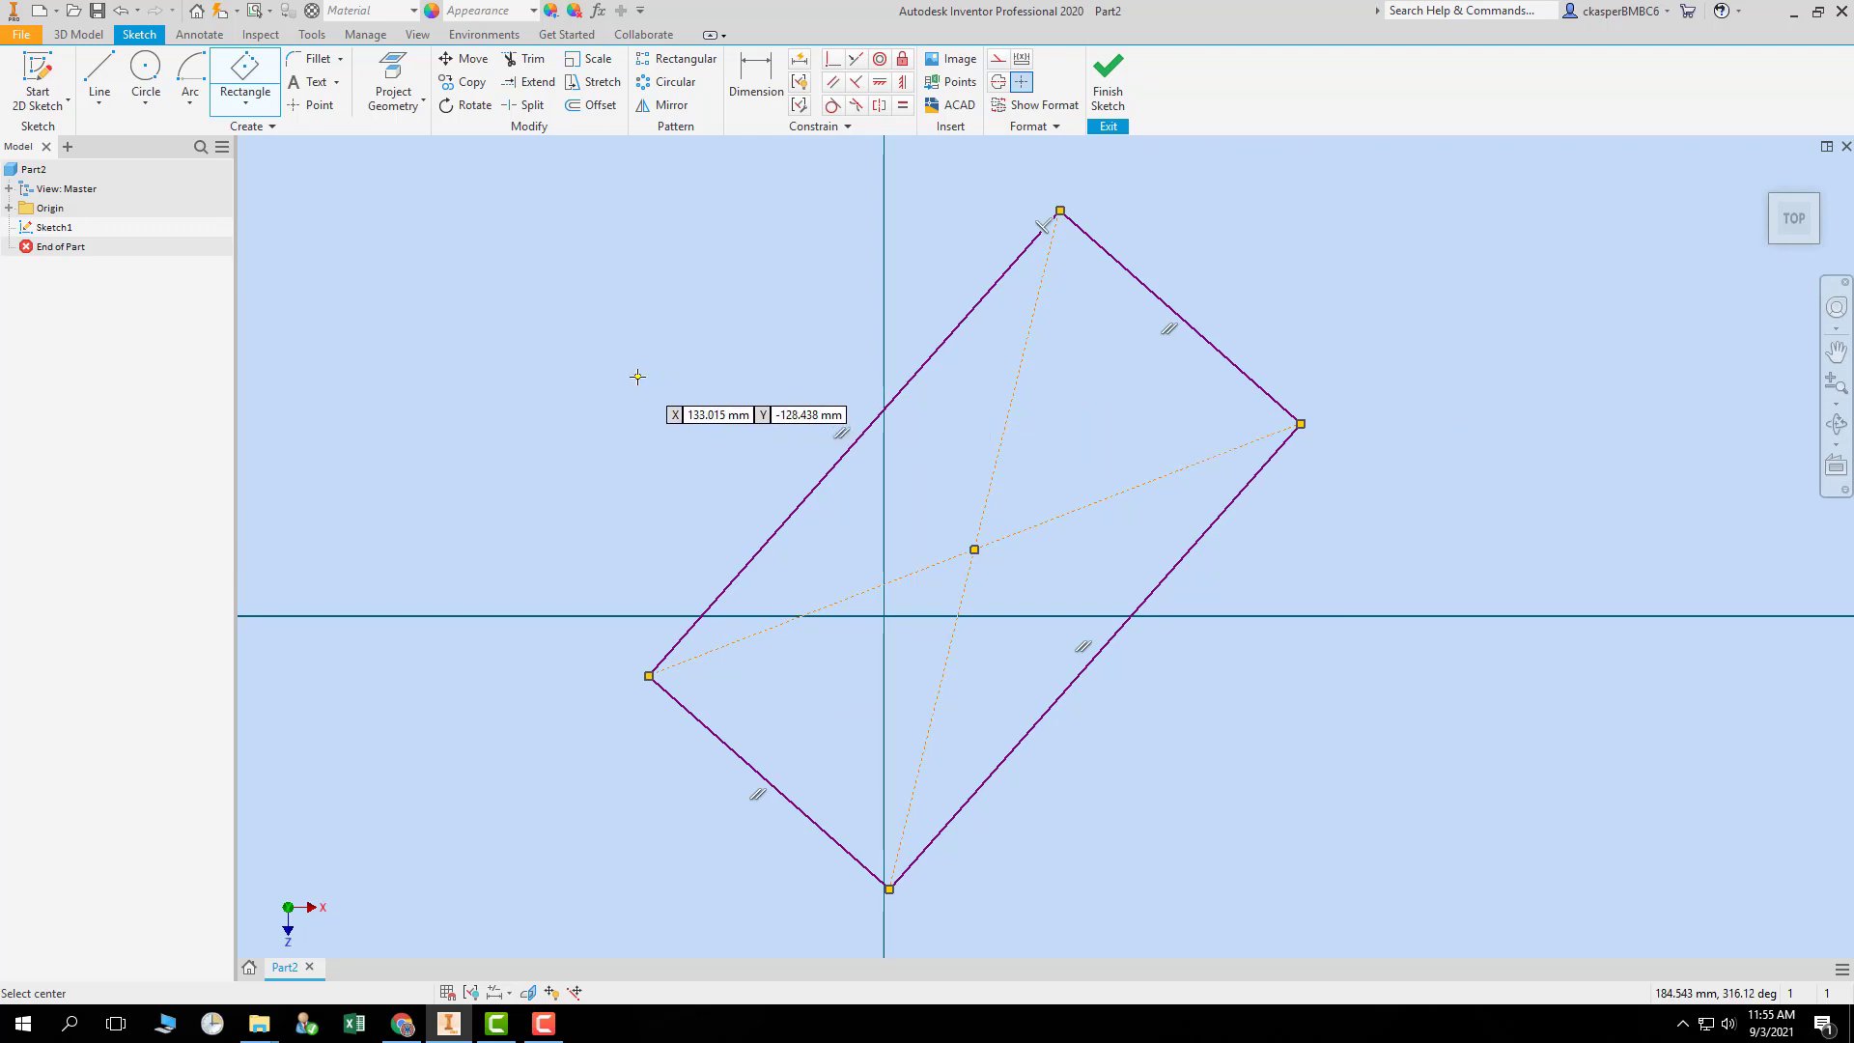
{"action": "key", "text": "Escape"}
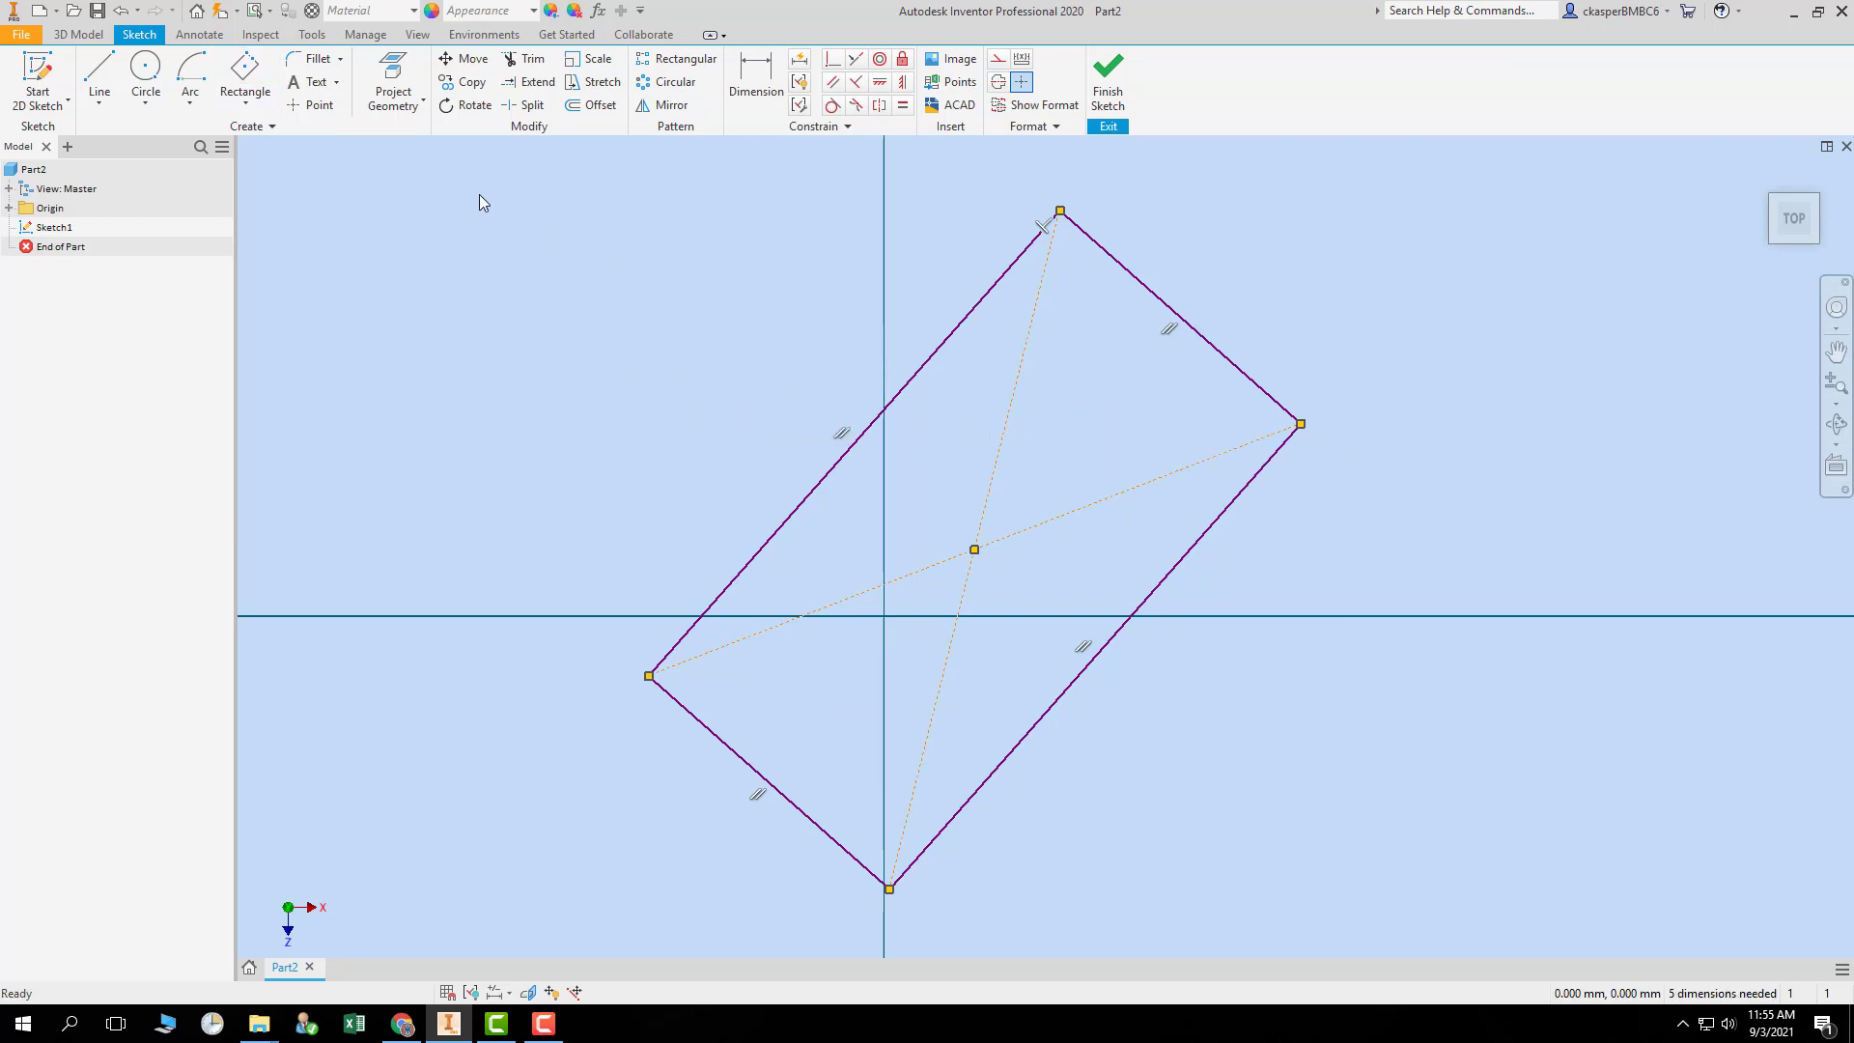
{"action": "mouse_move", "coordinate": [480, 196]}
{"action": "left_mouse_down"}
{"action": "mouse_move", "coordinate": [828, 405]}
{"action": "mouse_move", "coordinate": [1457, 874]}
{"action": "mouse_move", "coordinate": [1463, 935]}
{"action": "left_mouse_up"}
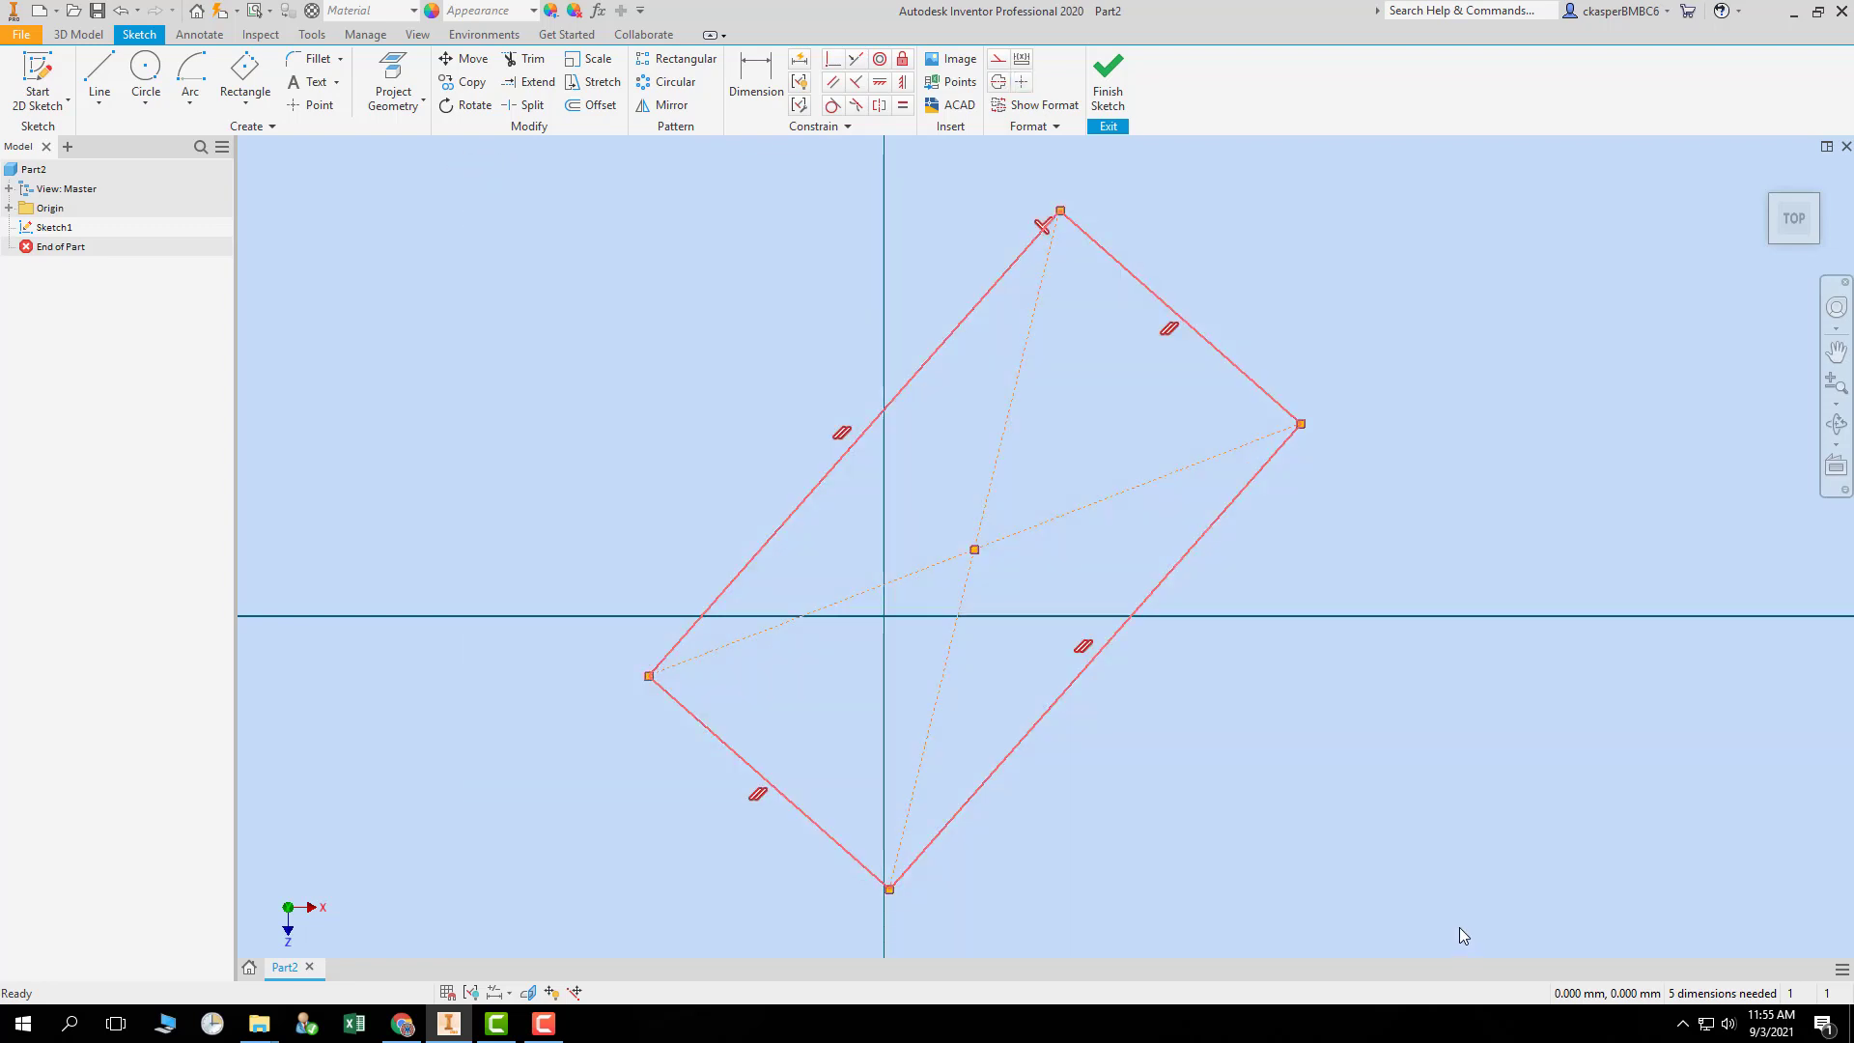
{"action": "key", "text": "Delete"}
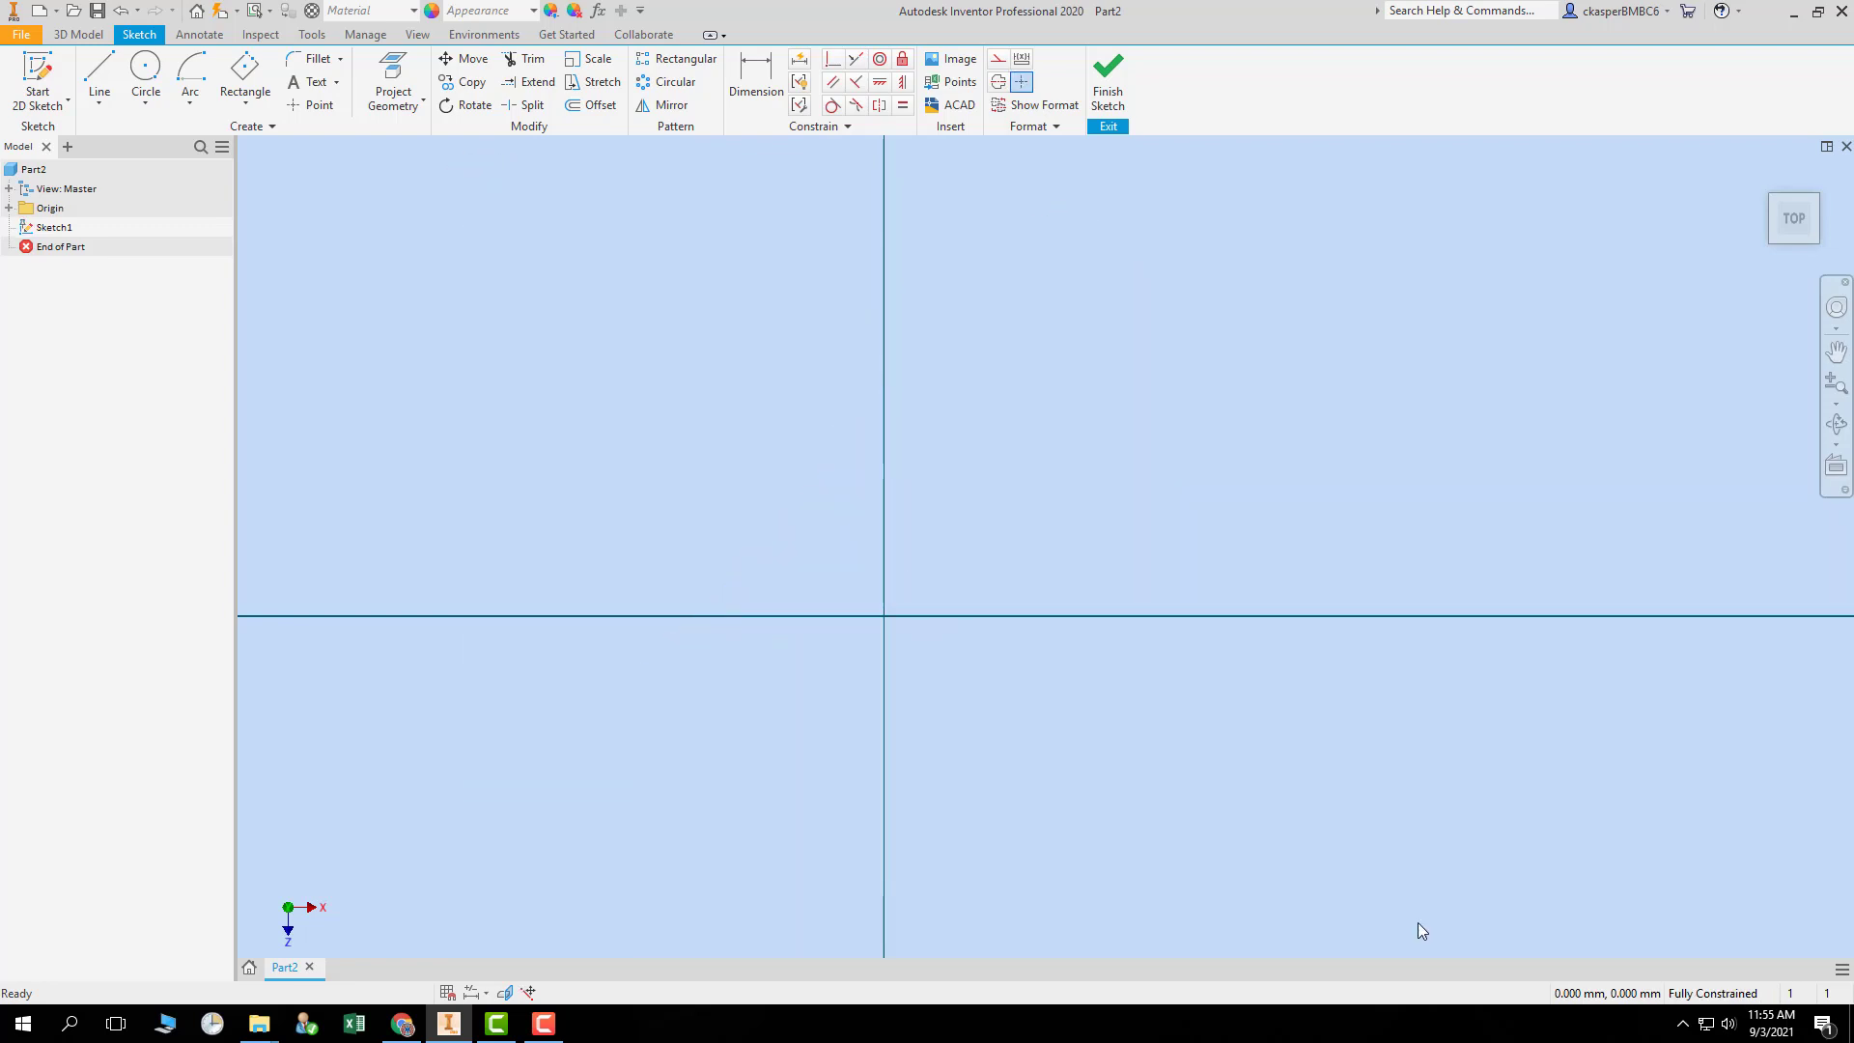
- Draw a horizontal center-to-center slot above the horizontal axis, with centers about 258 mm apart and about 90 mm wide, and delete it
{"action": "left_click", "coordinate": [244, 103]}
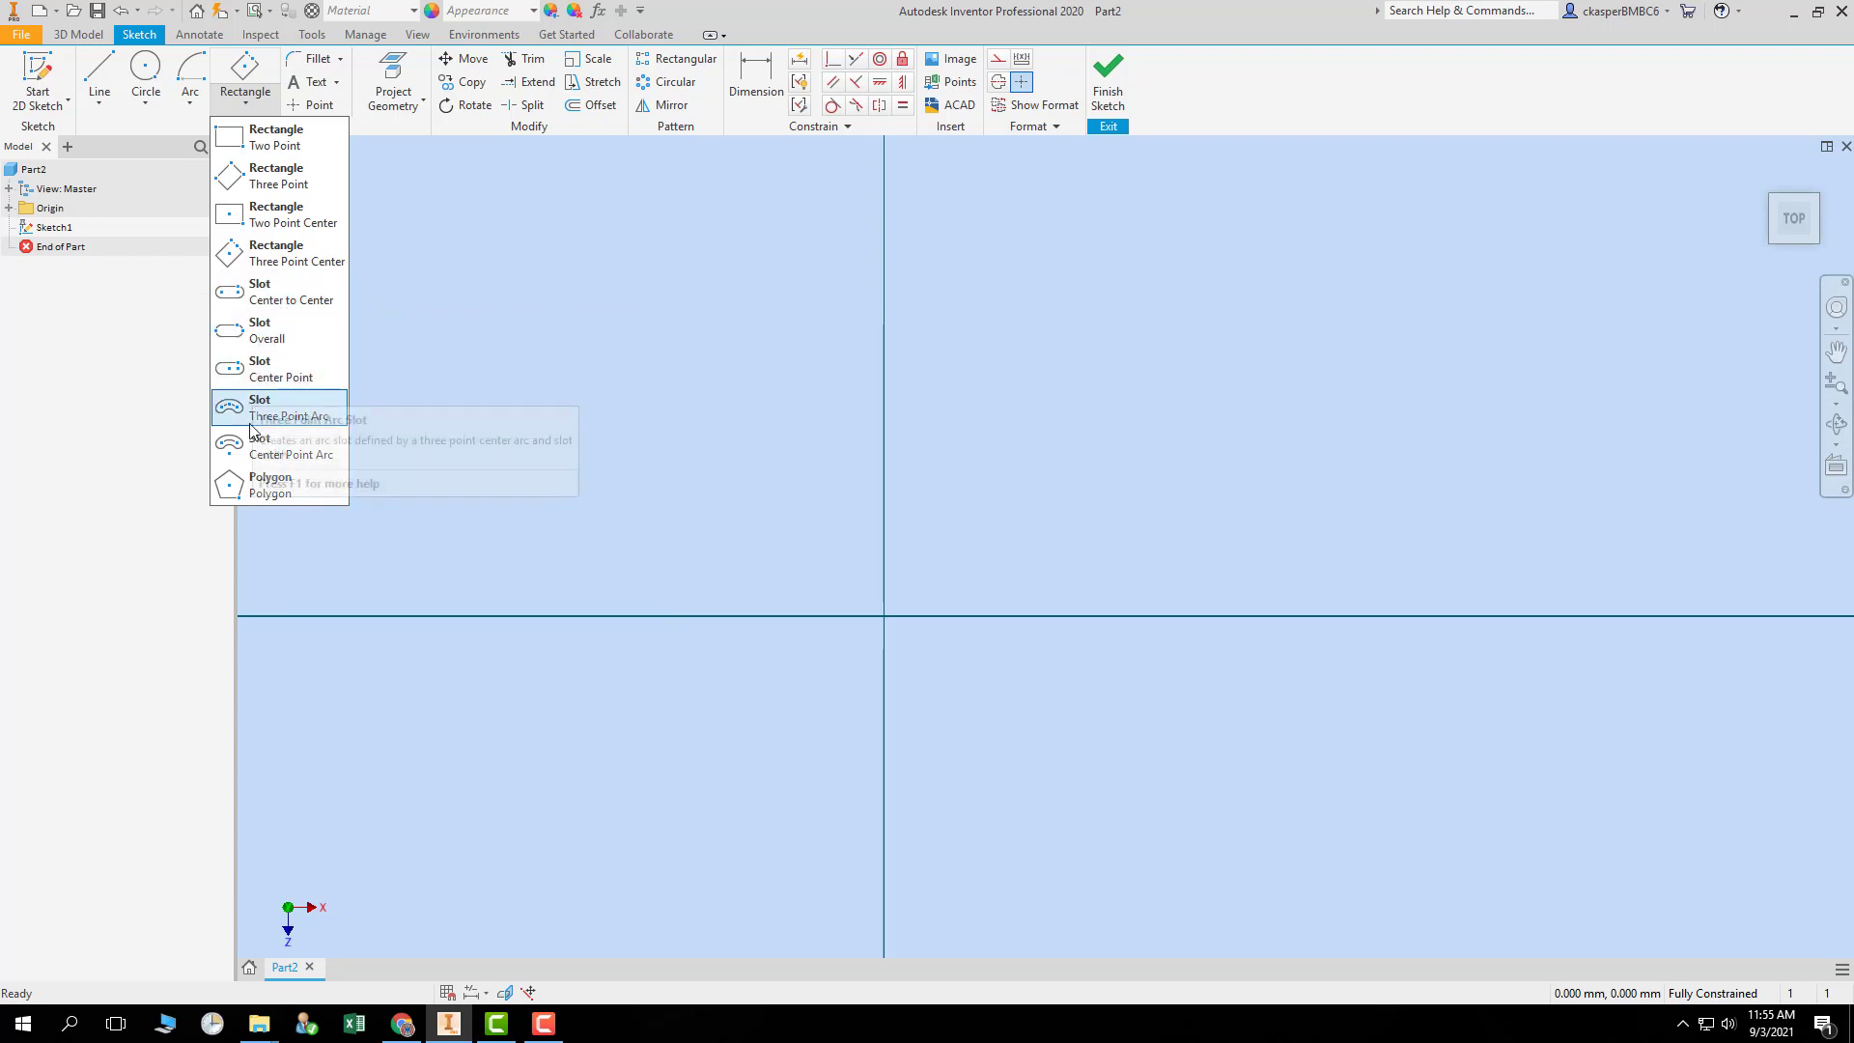
{"action": "left_click", "coordinate": [297, 302]}
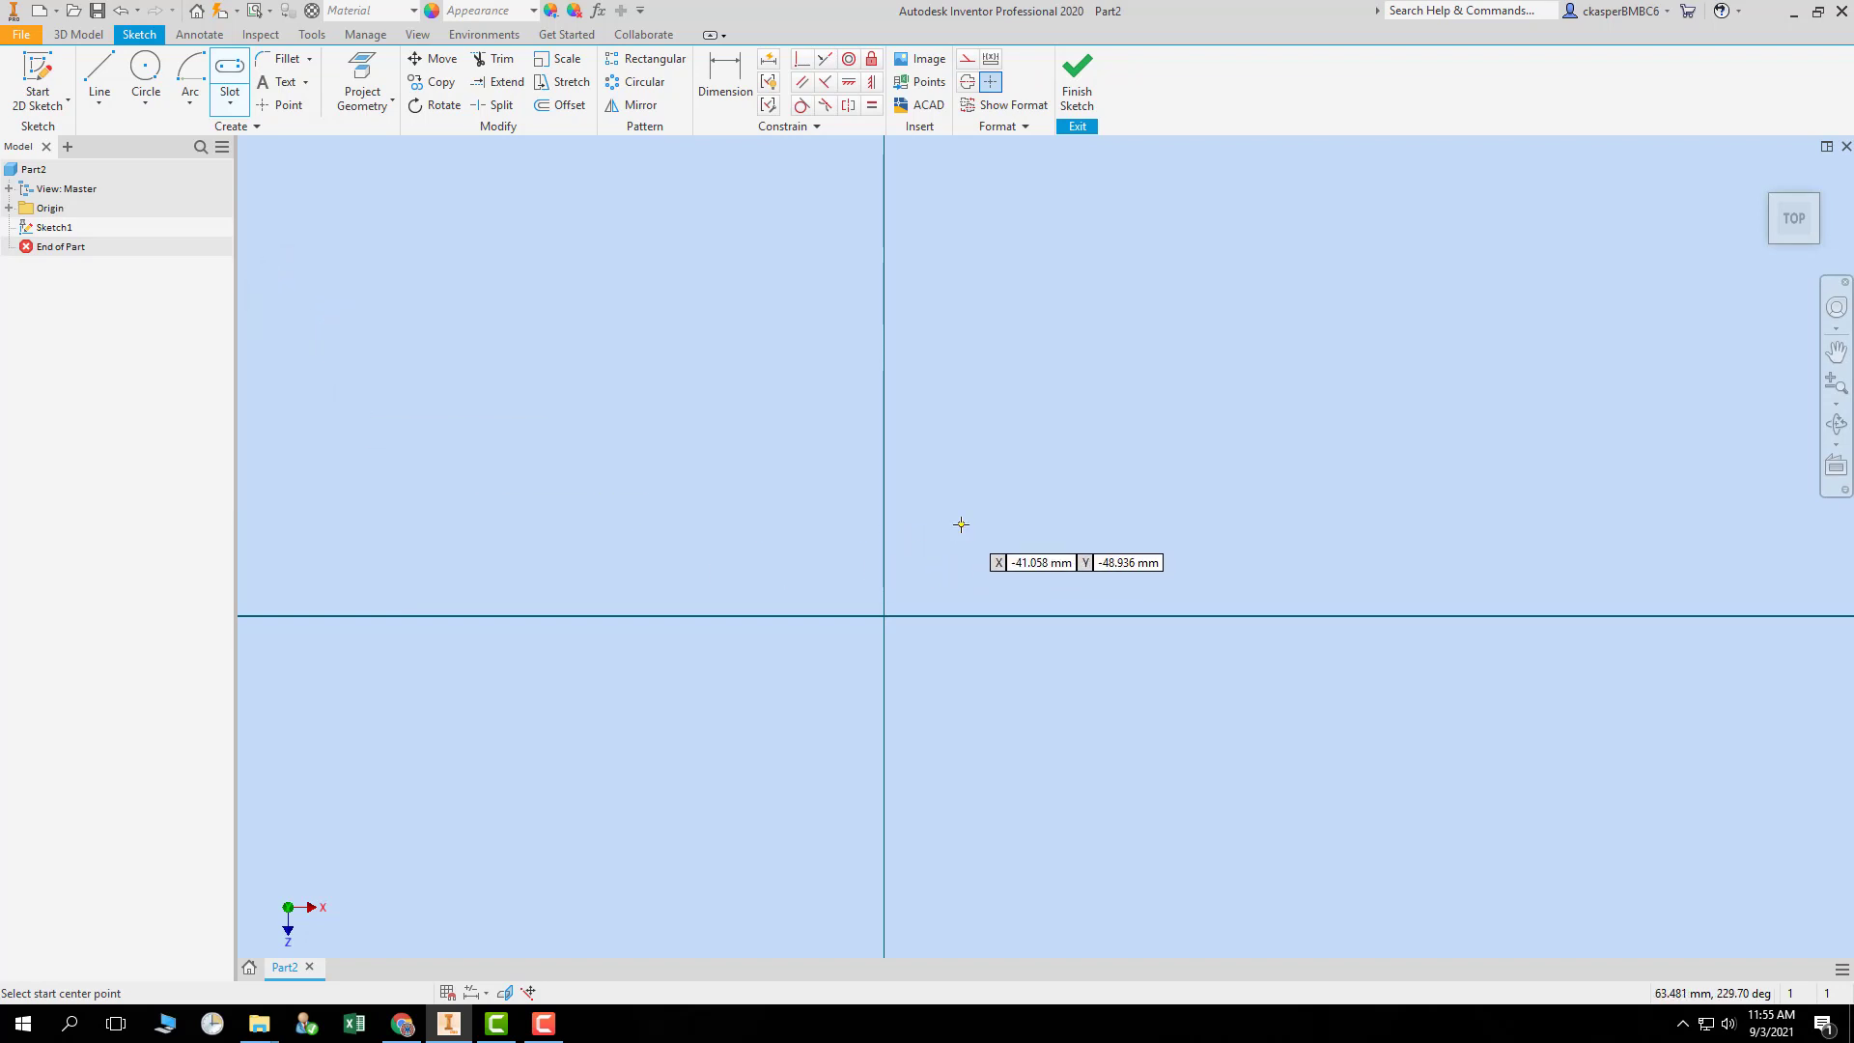
{"action": "left_click", "coordinate": [622, 415]}
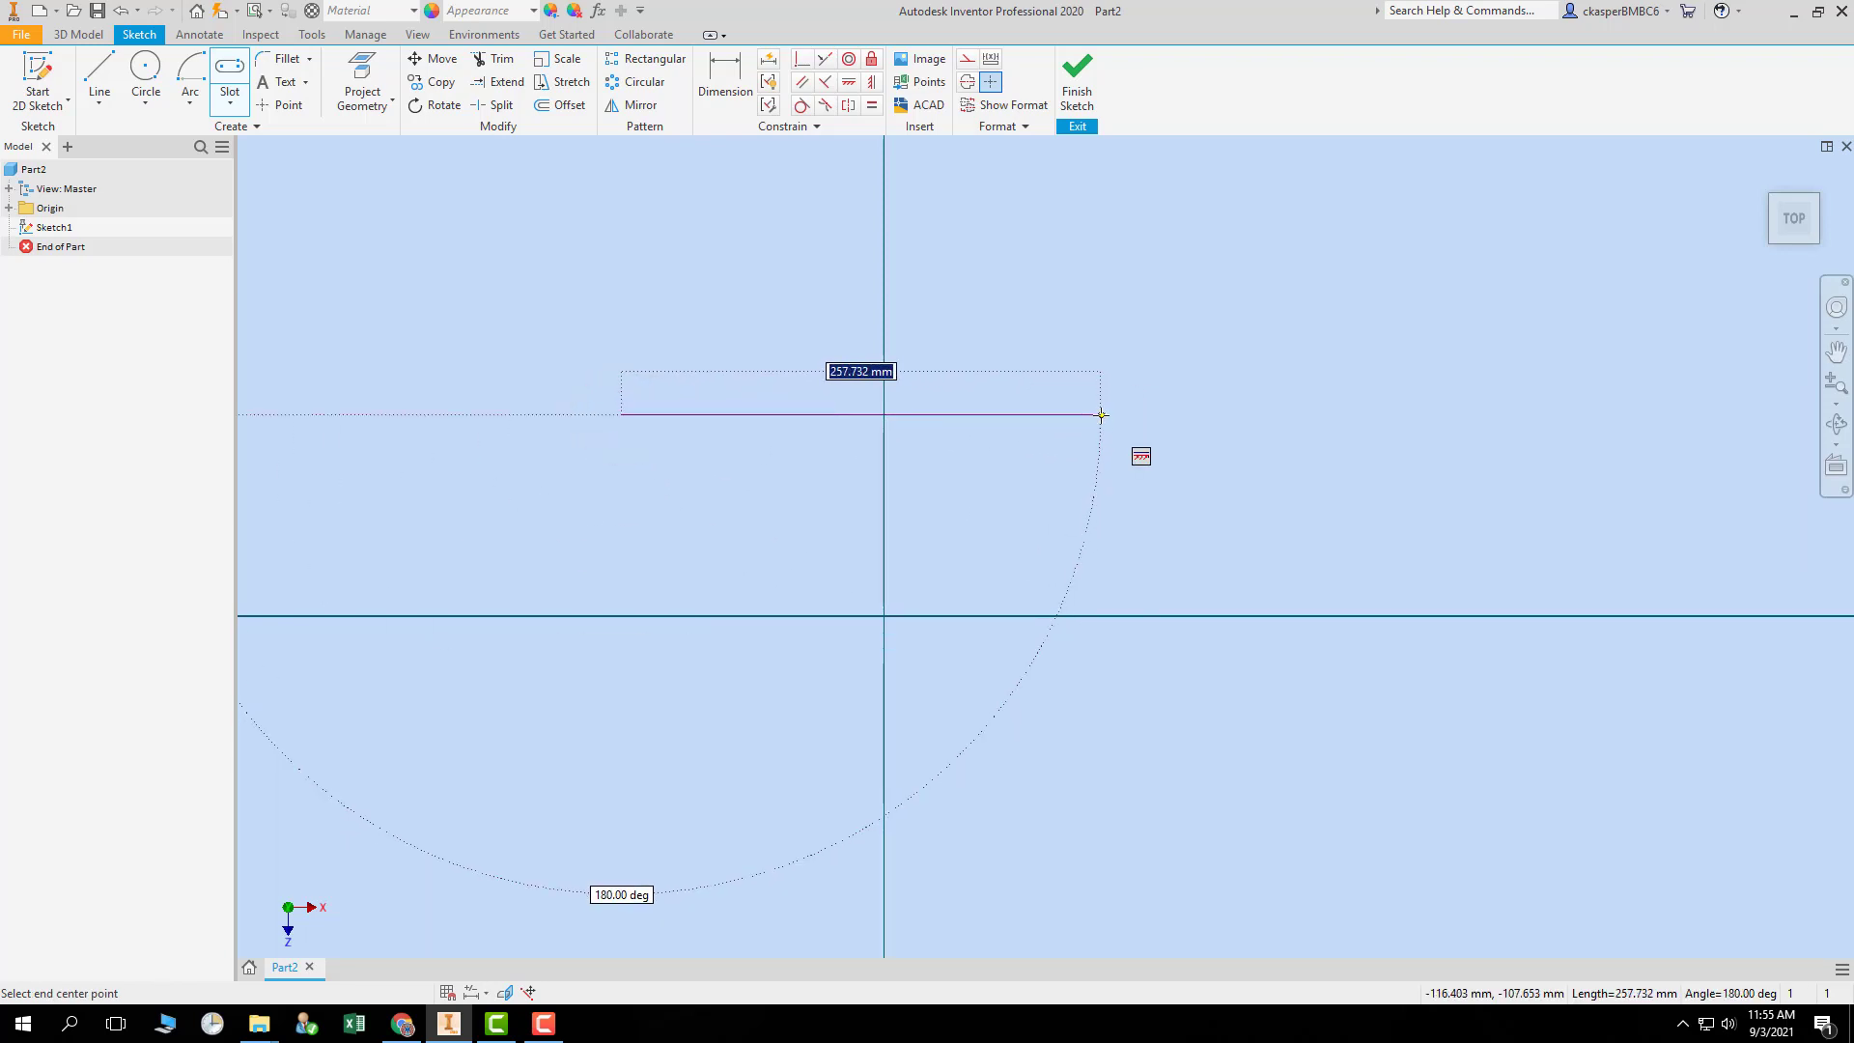
{"action": "left_click", "coordinate": [1101, 416]}
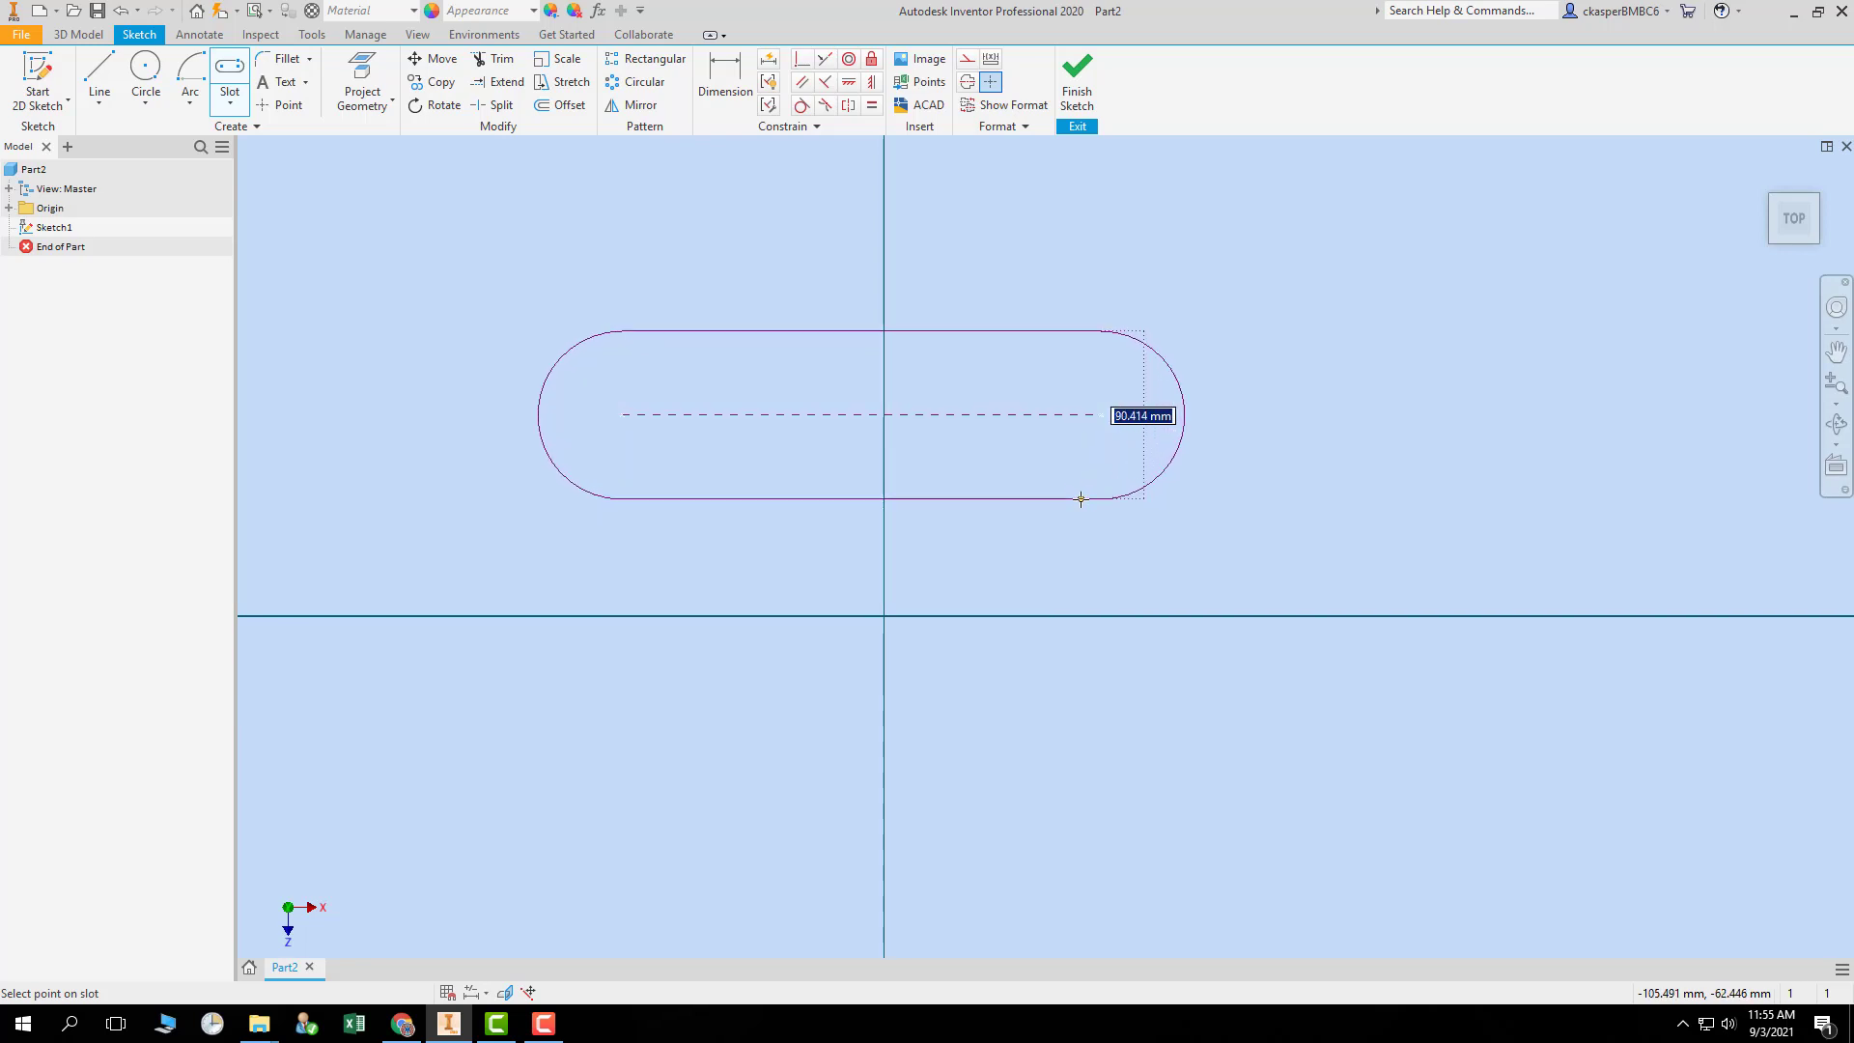
{"action": "left_click", "coordinate": [1080, 499]}
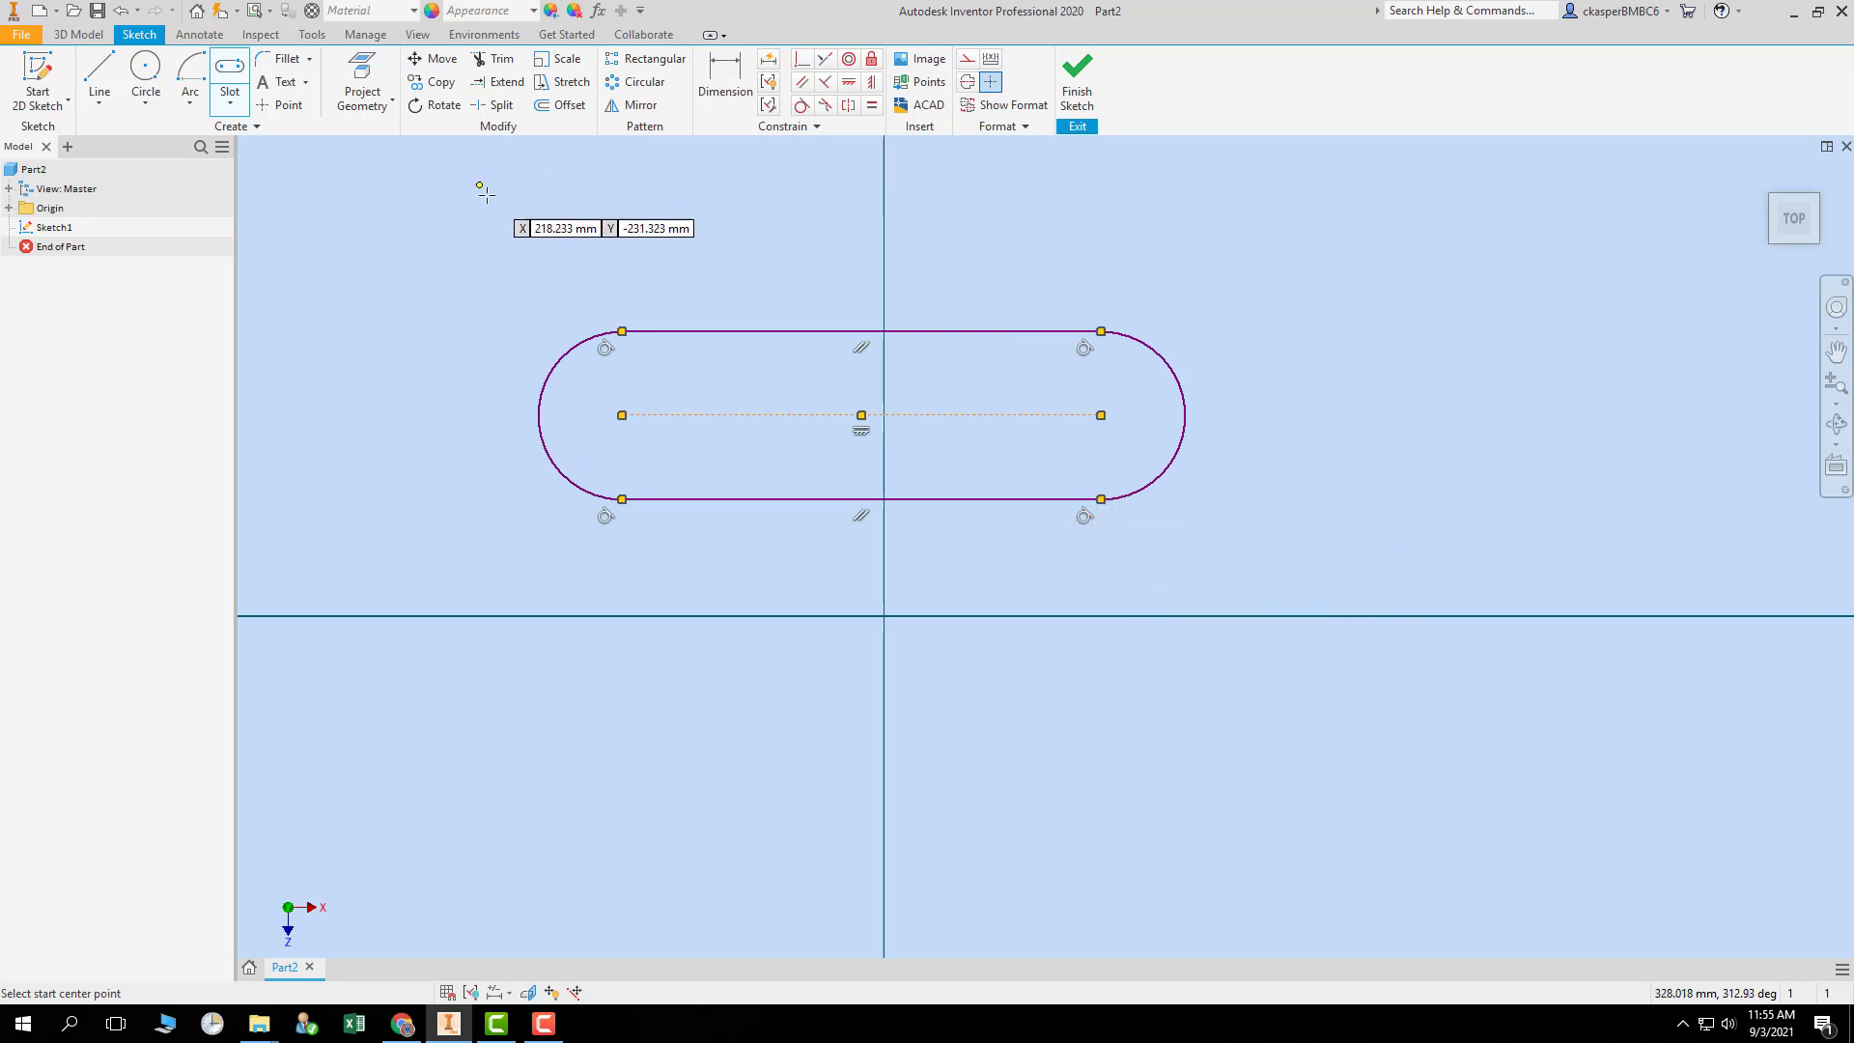
{"action": "key", "text": "Escape"}
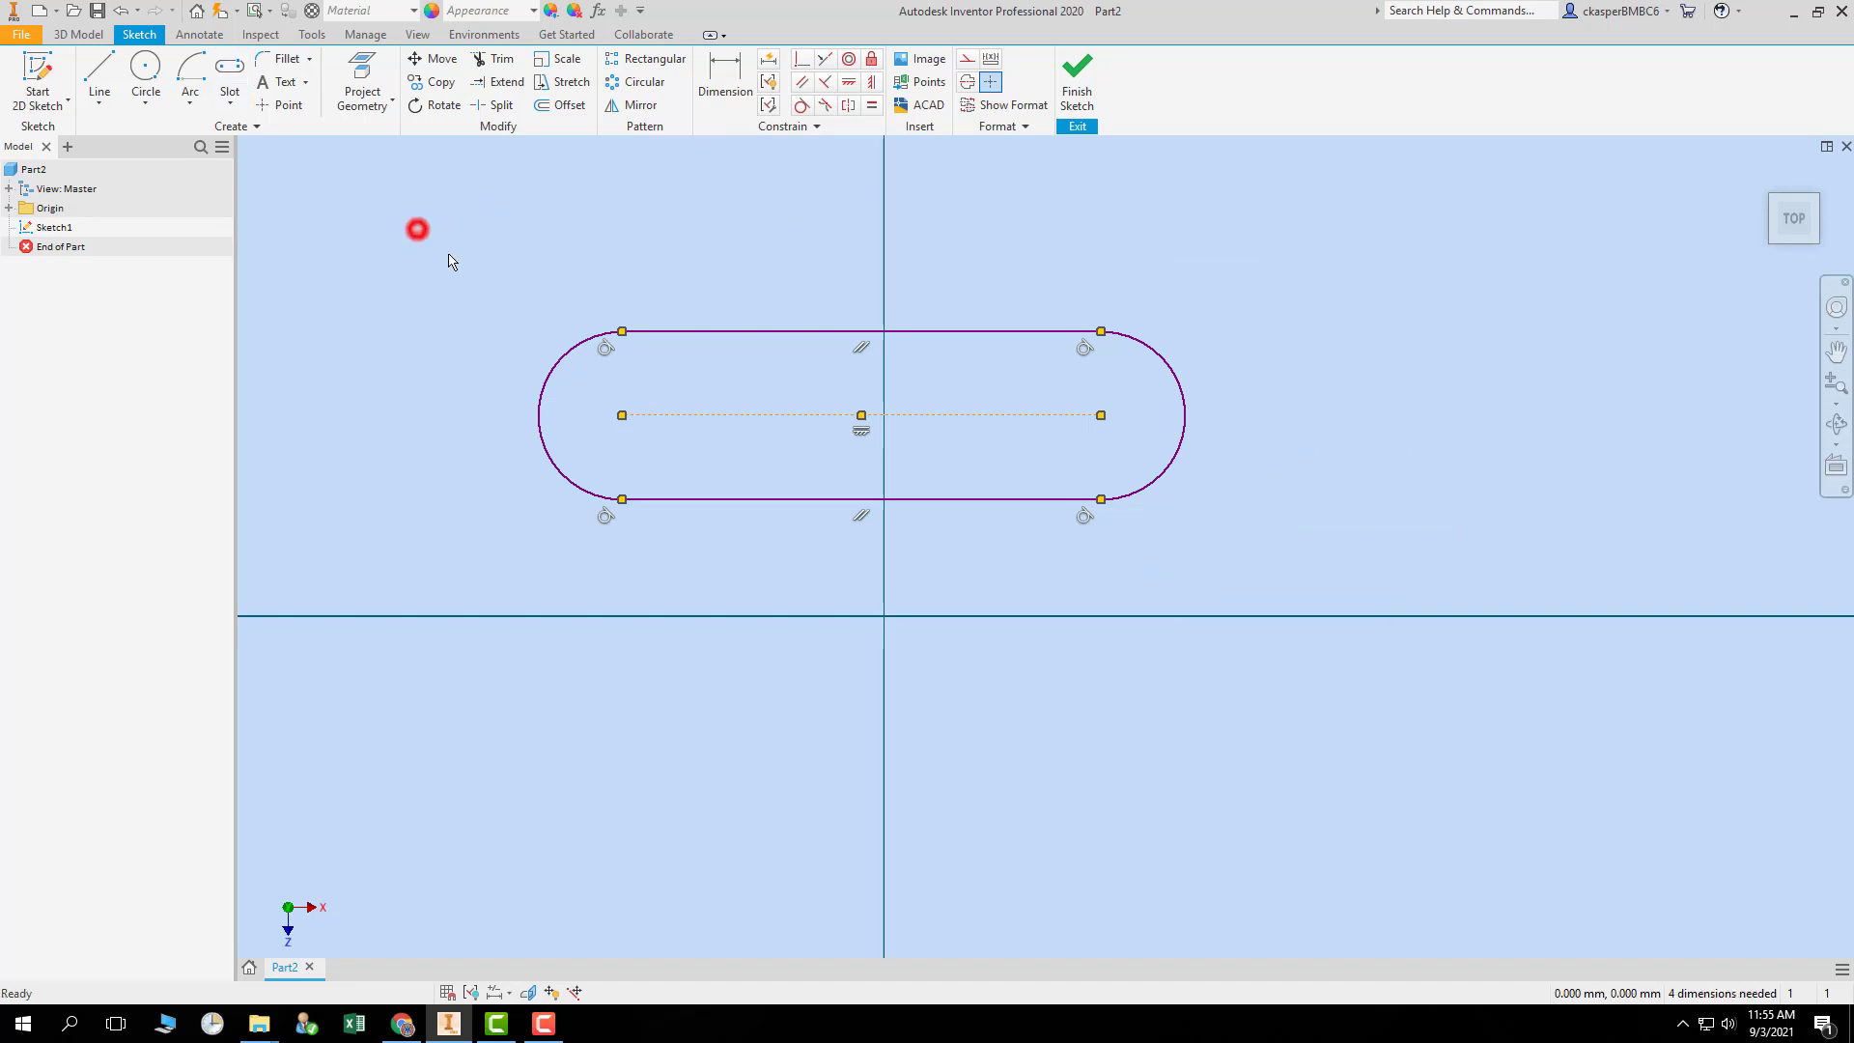
{"action": "left_click_drag", "start_coordinate": [418, 228], "coordinate": [1366, 635]}
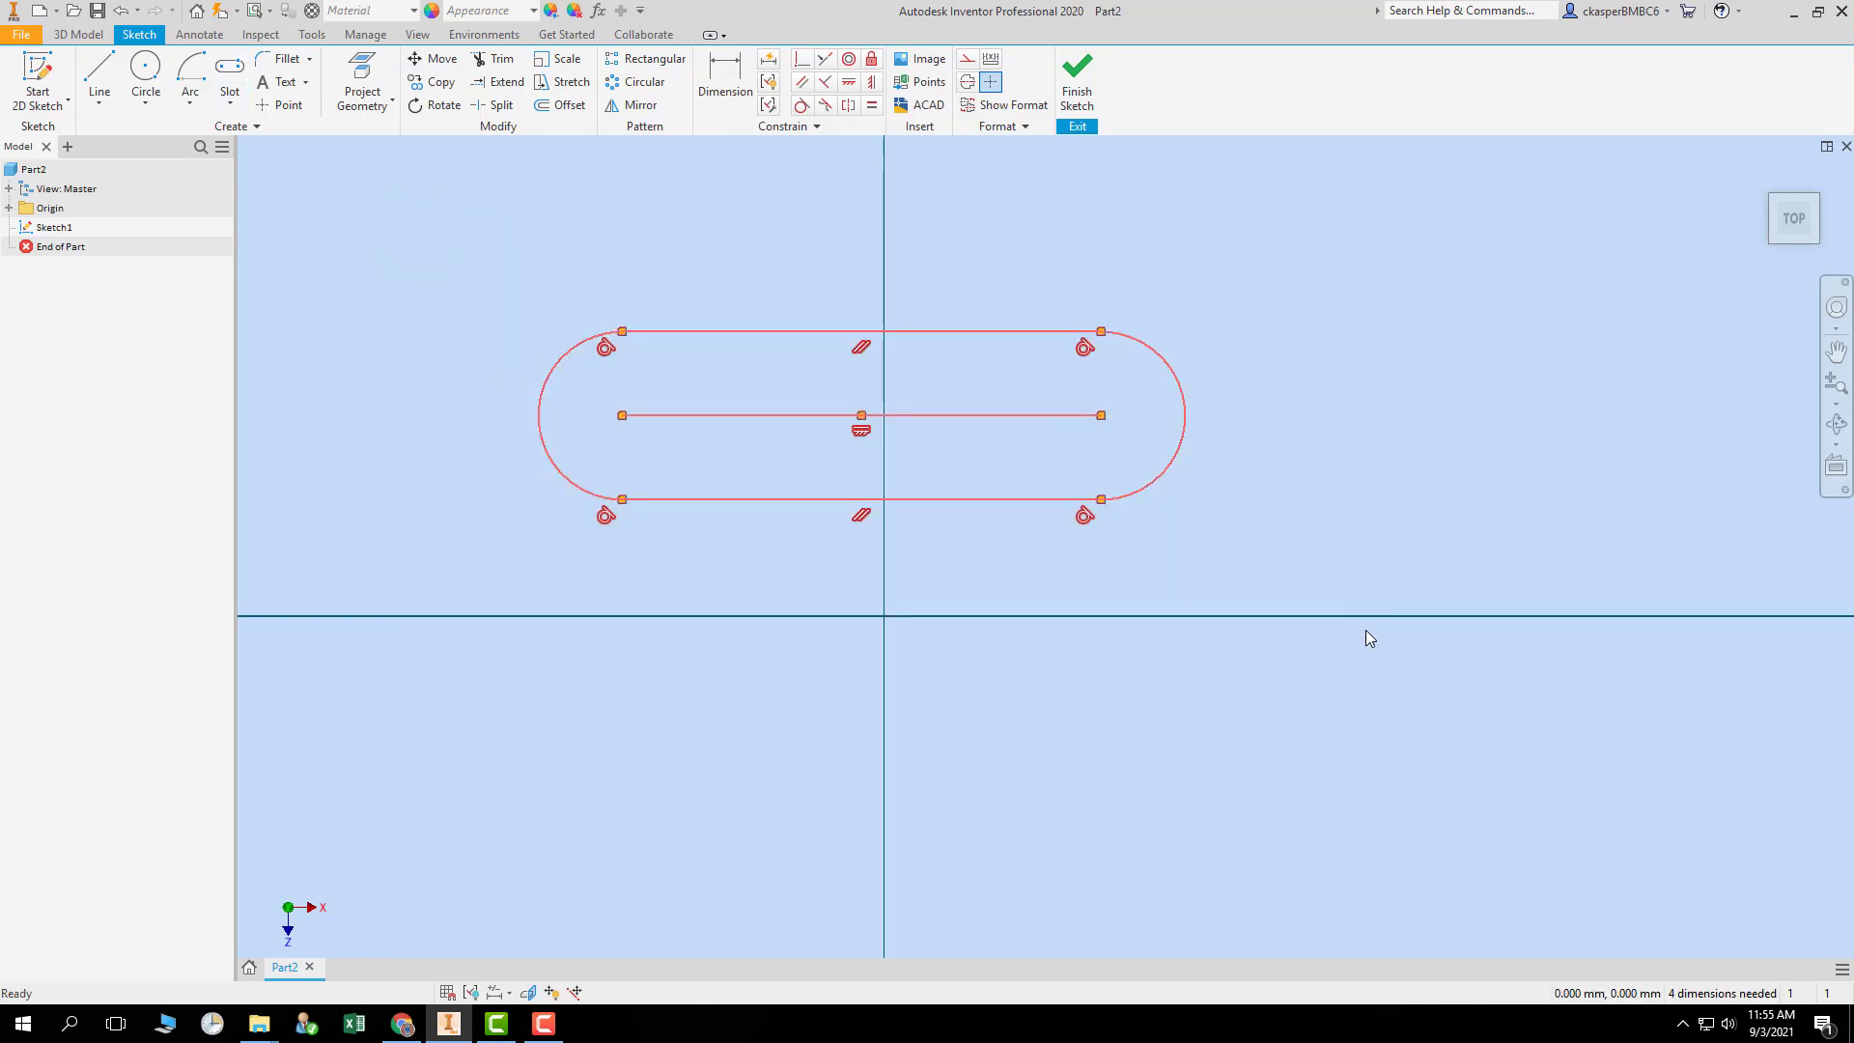
{"action": "key", "text": "Delete"}
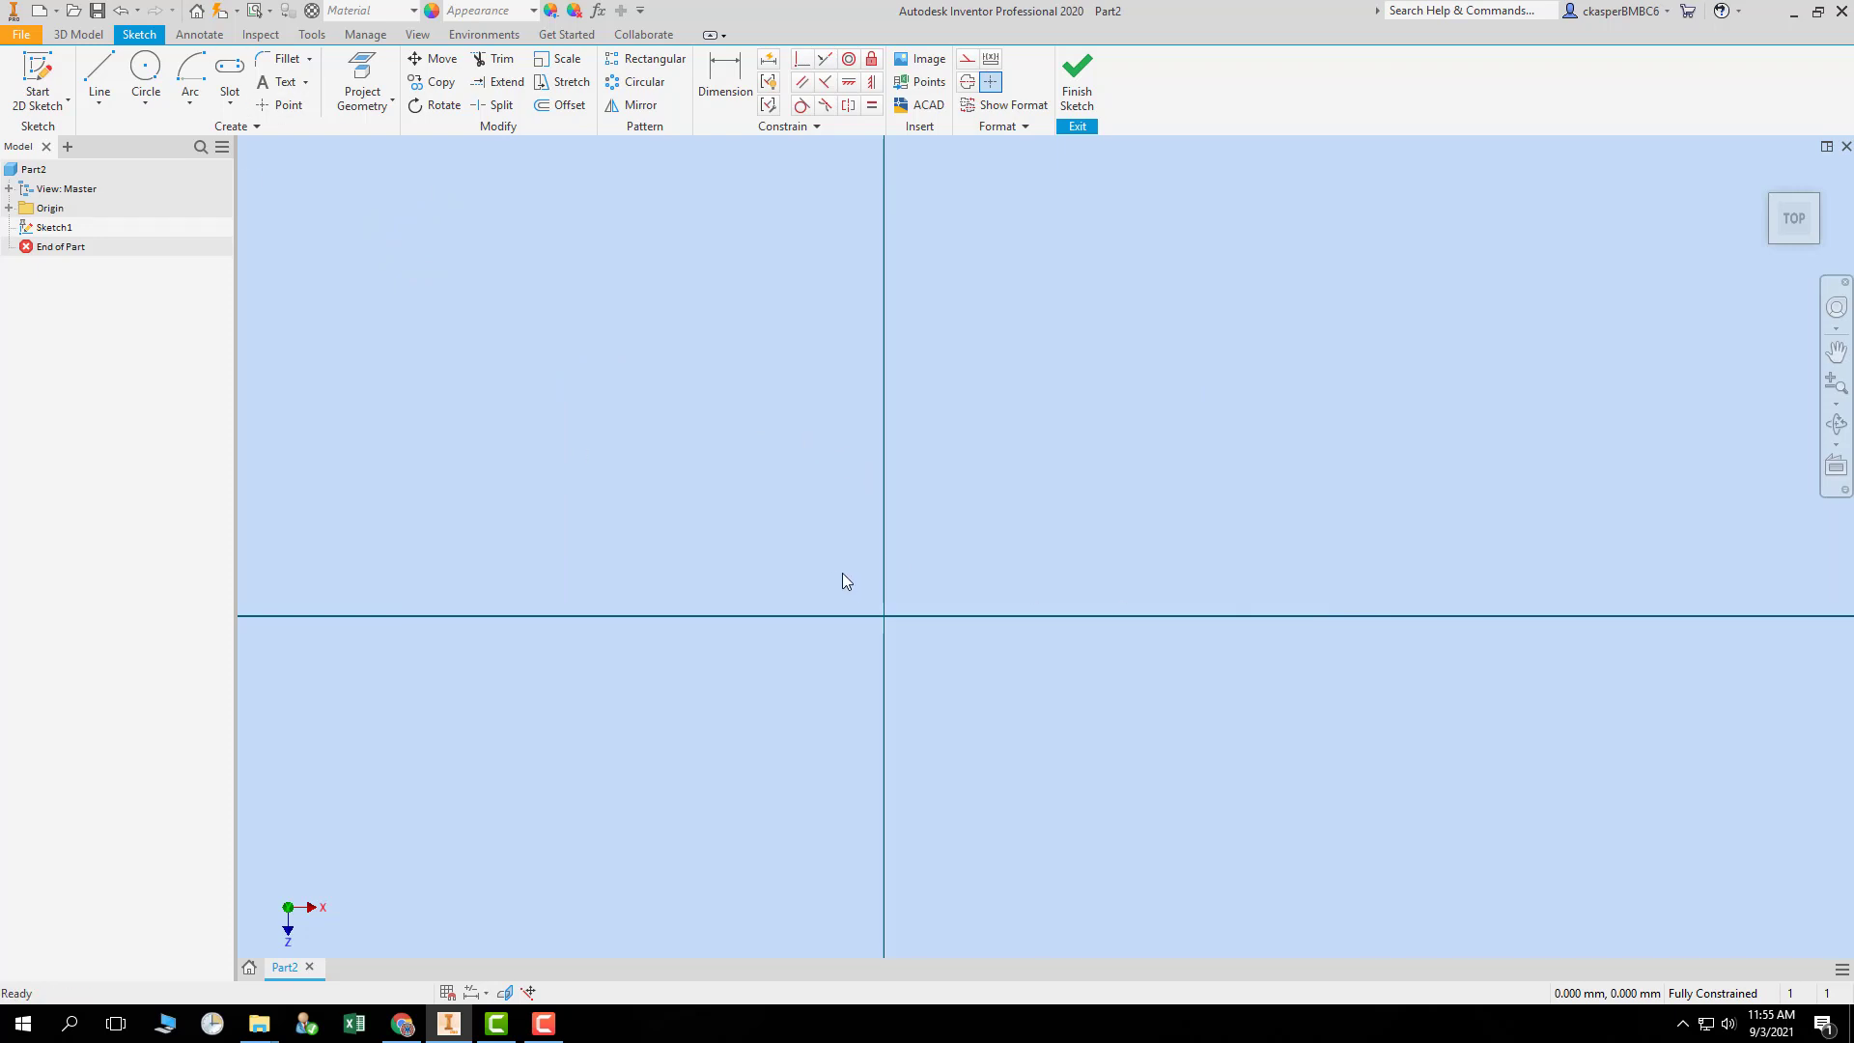
{"action": "left_click", "coordinate": [229, 100]}
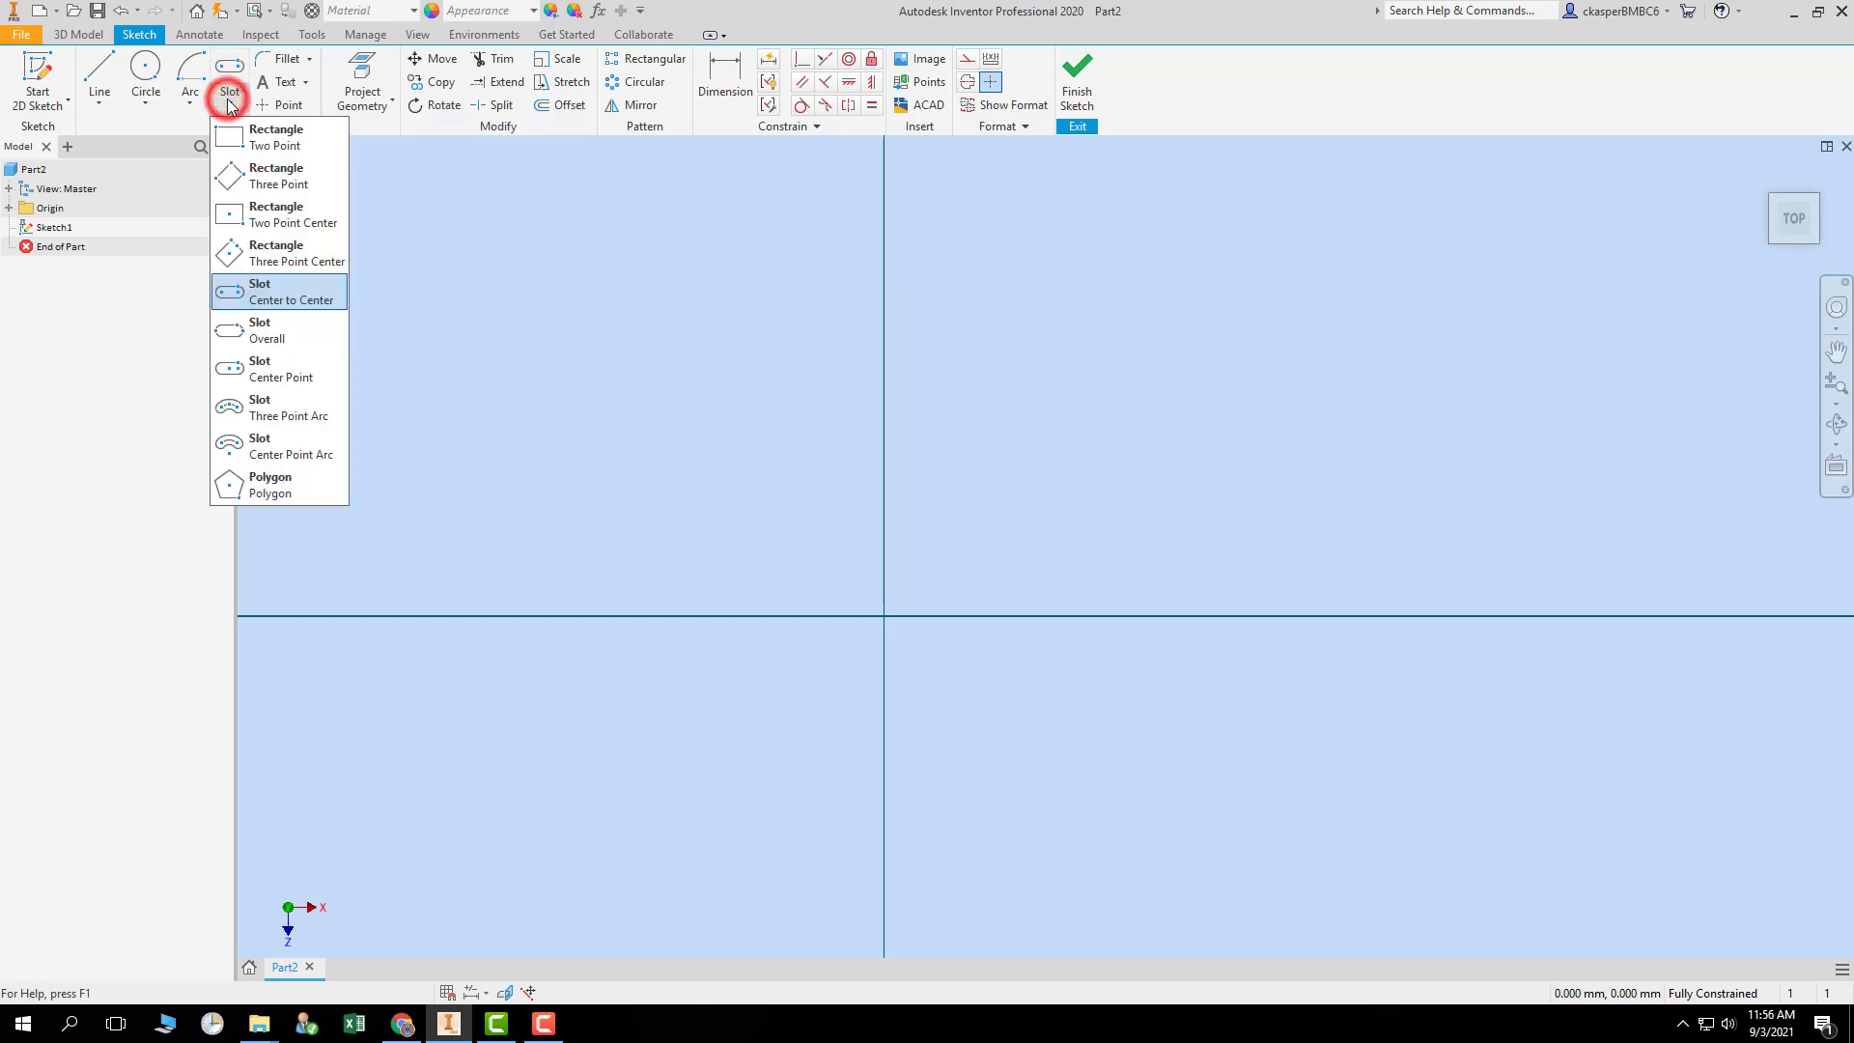
{"action": "left_click", "coordinate": [308, 335]}
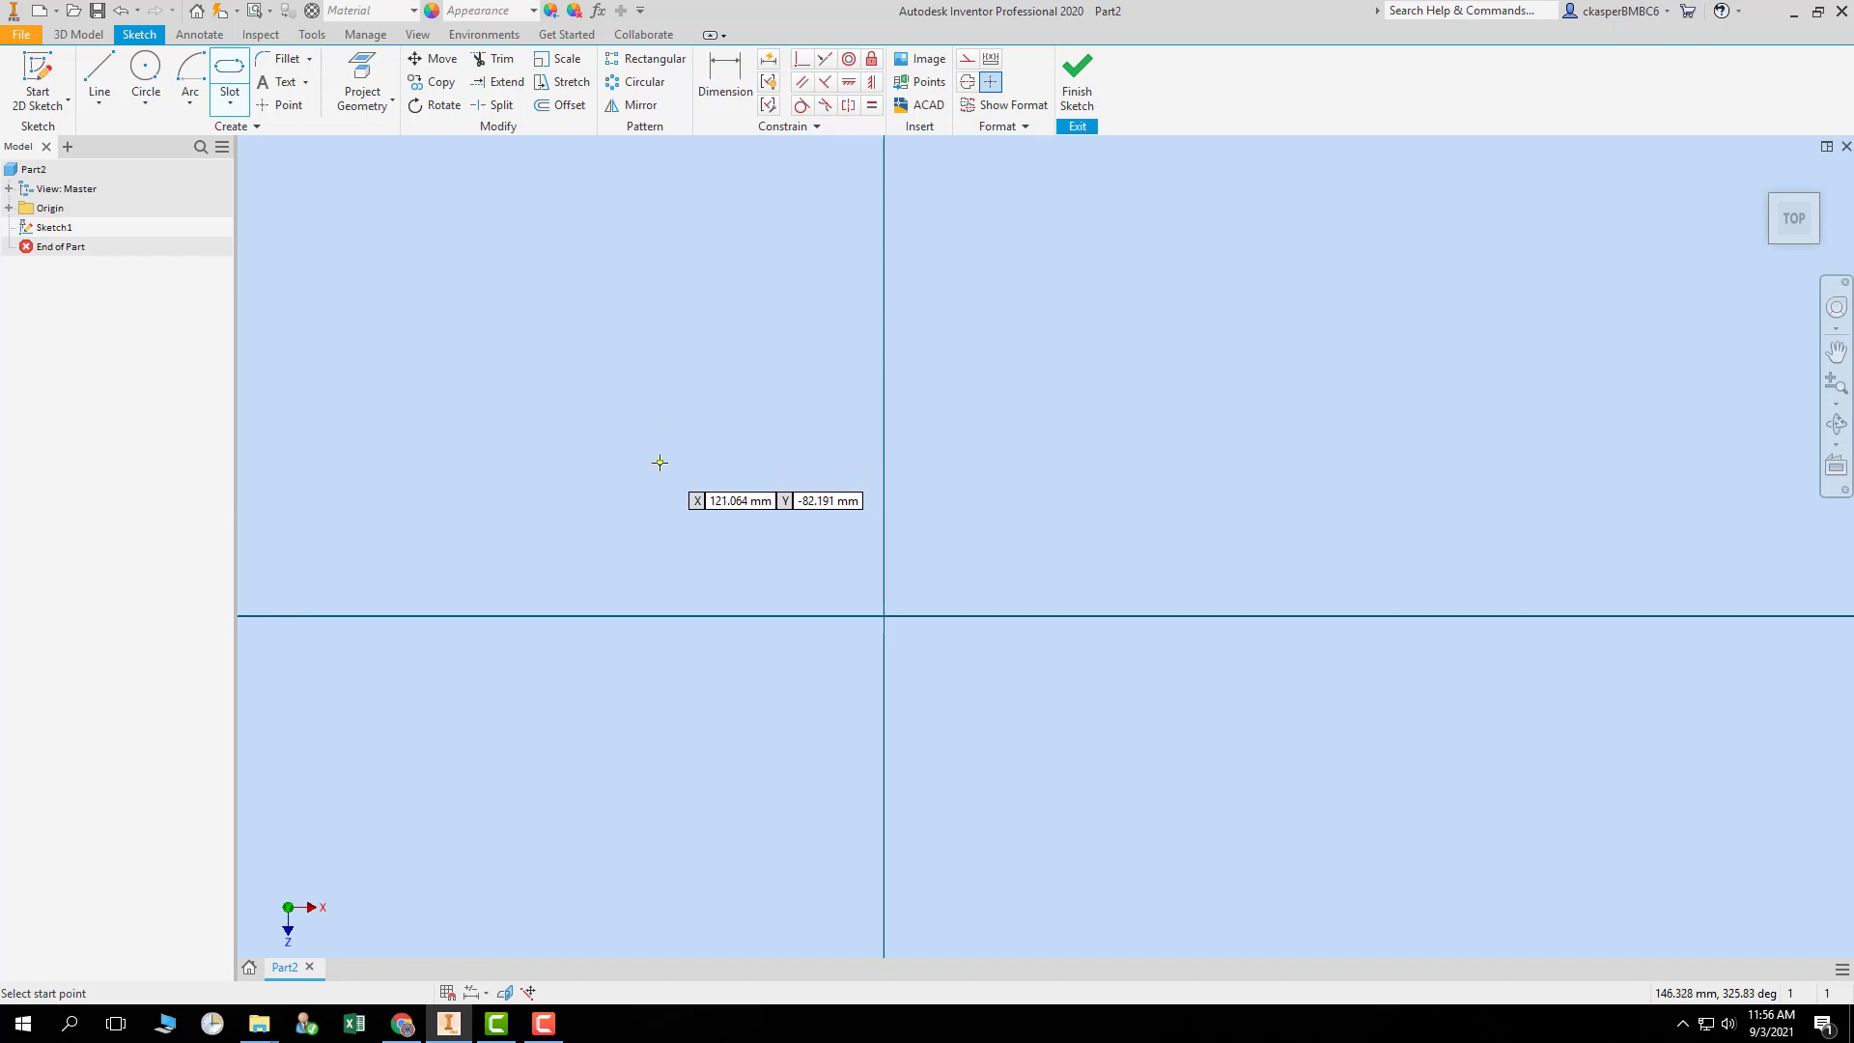
{"action": "left_click", "coordinate": [659, 463]}
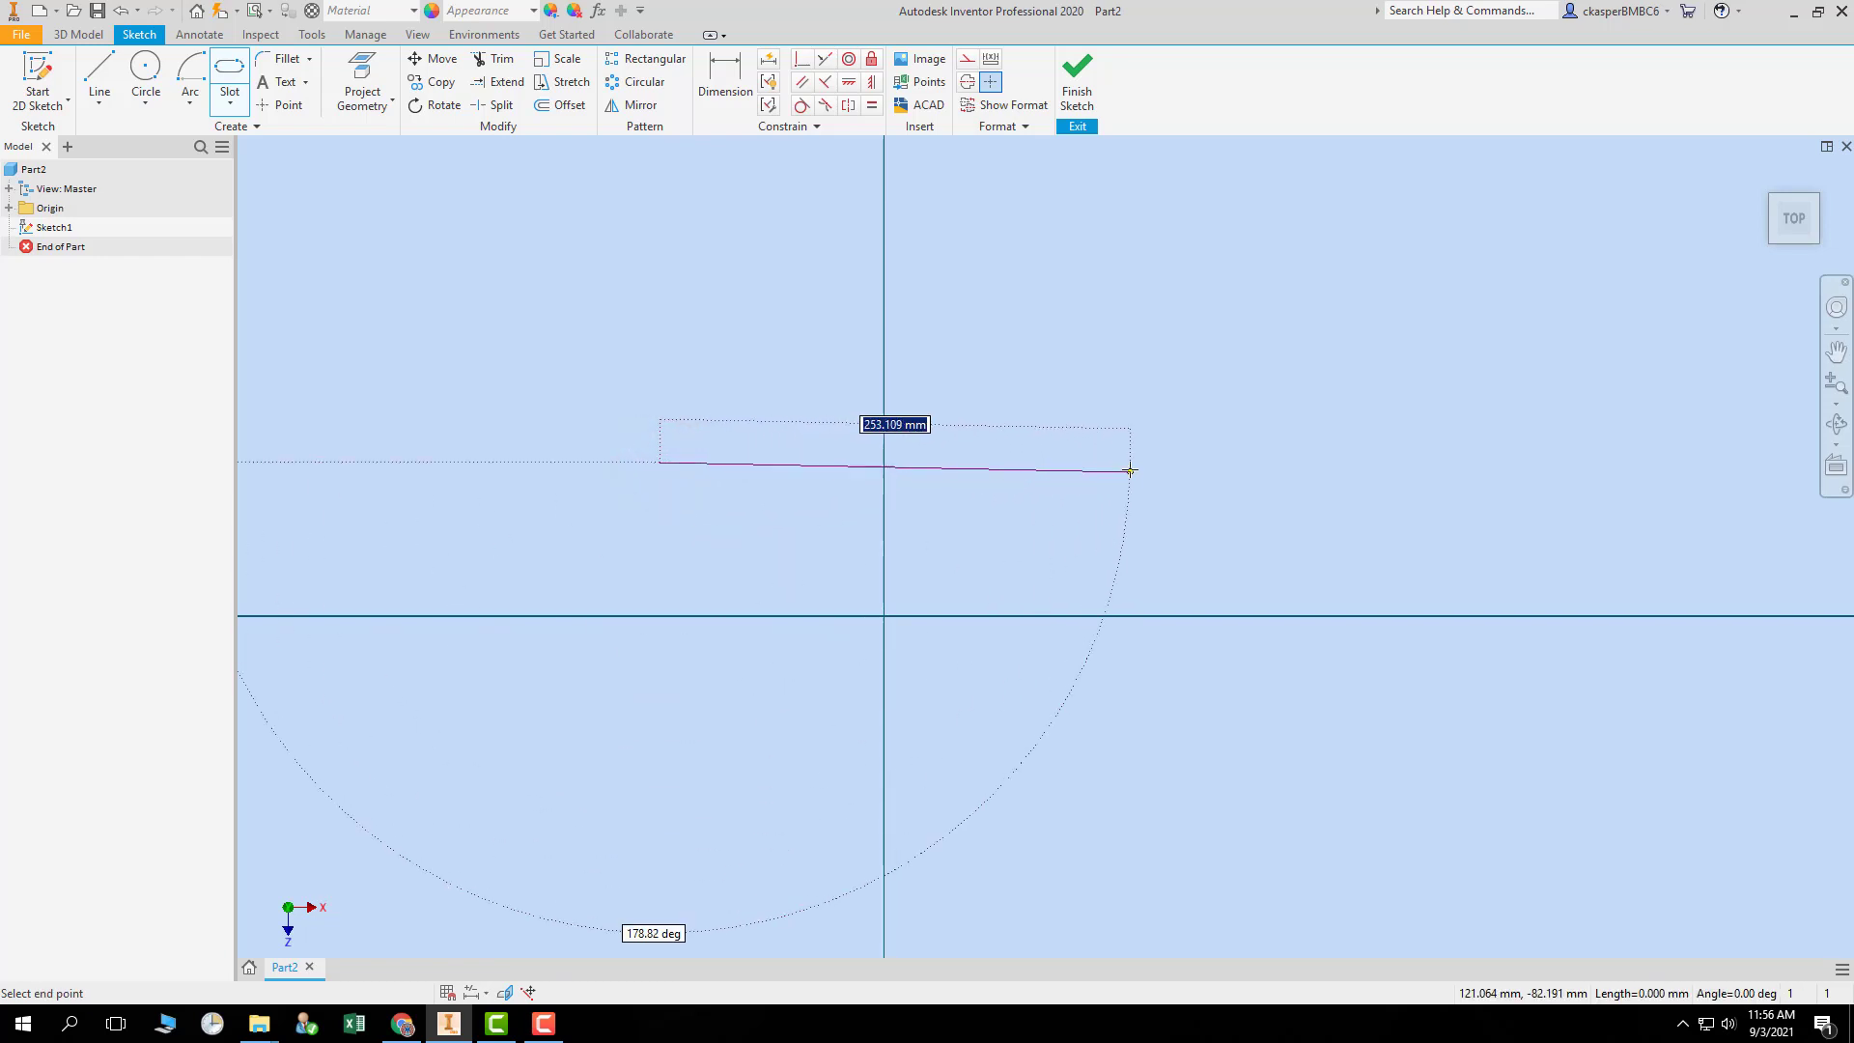
{"action": "left_click", "coordinate": [1131, 460]}
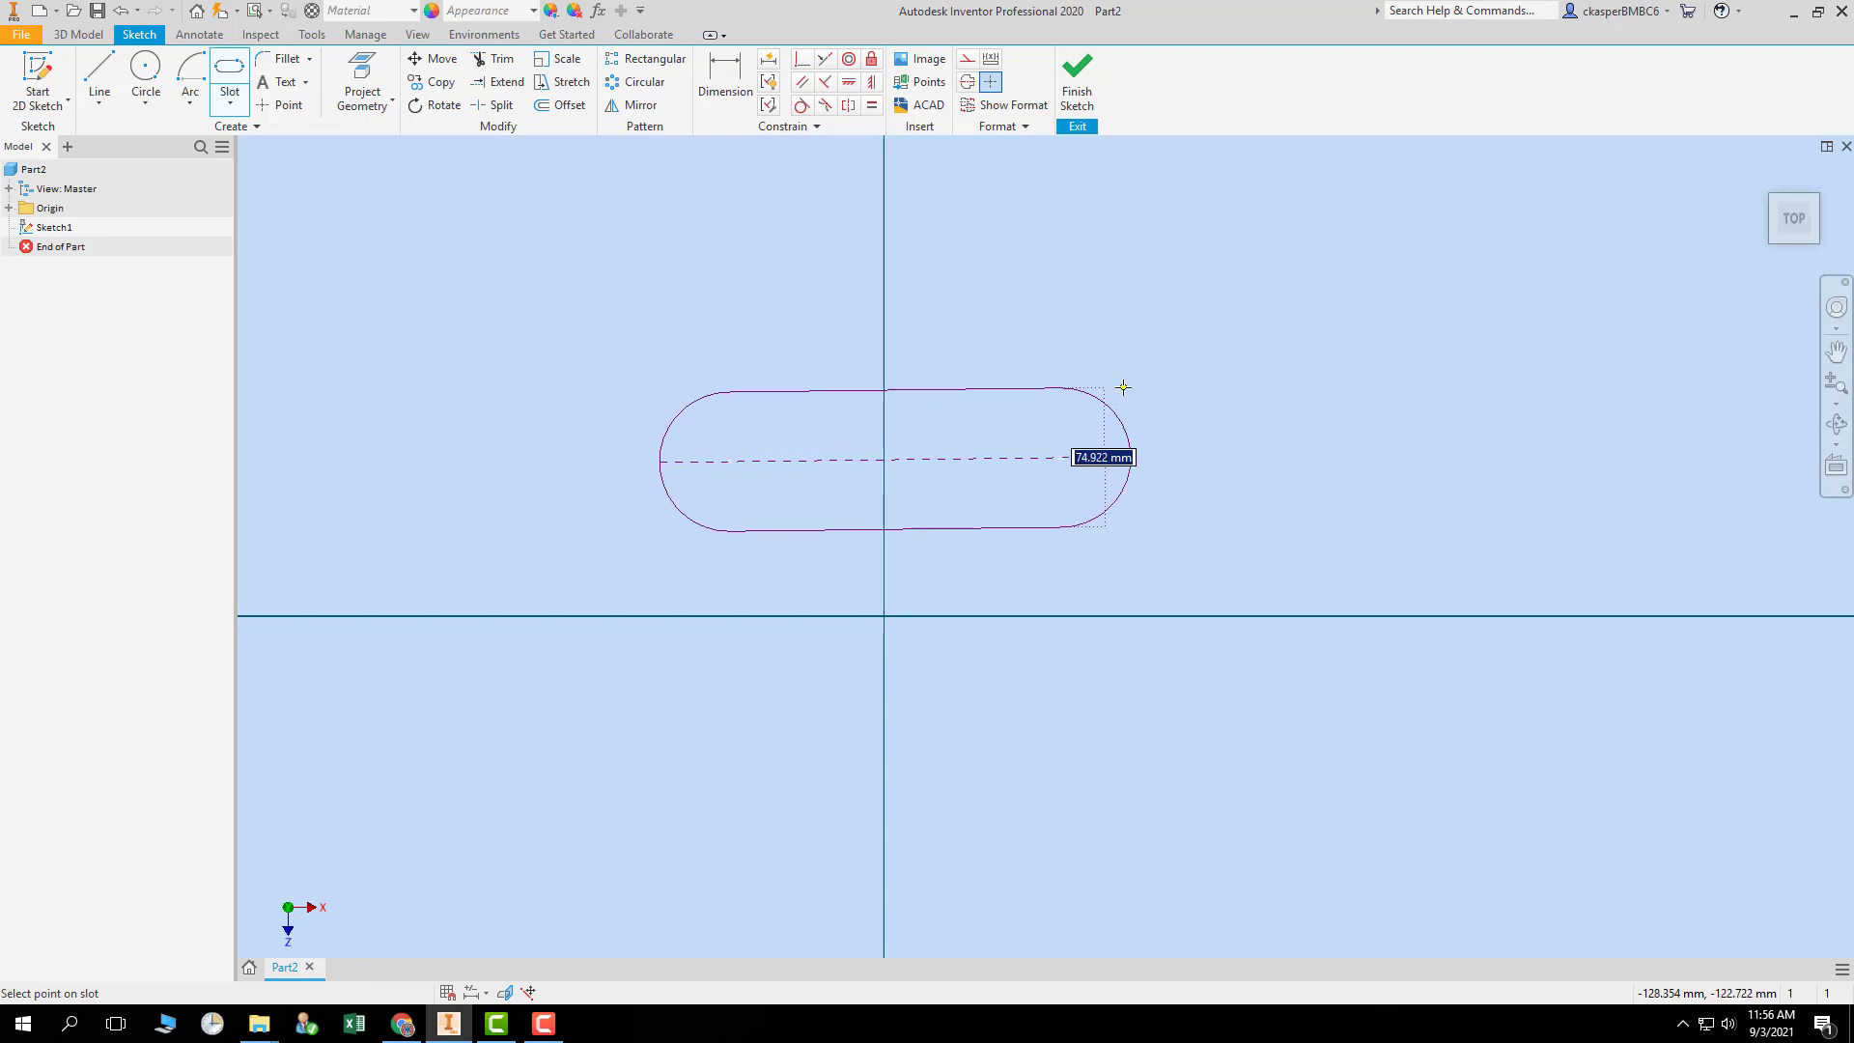
{"action": "key", "text": "Escape"}
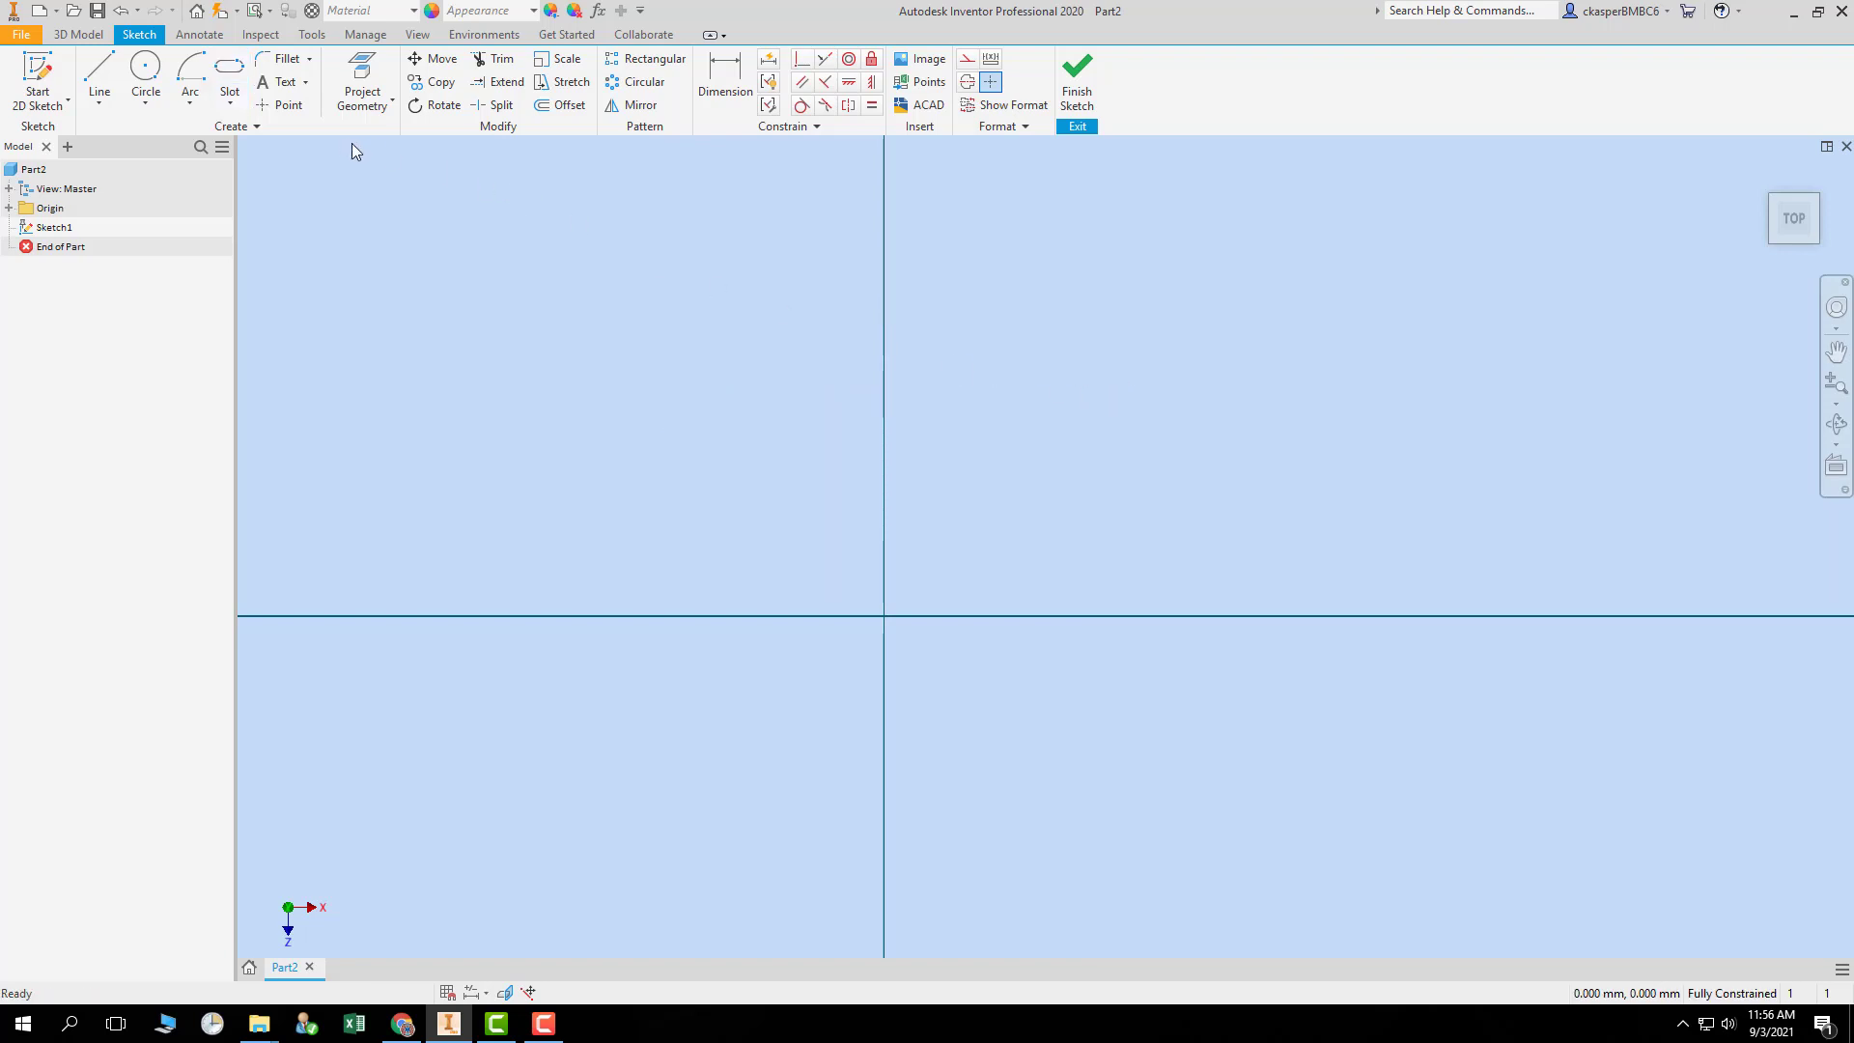
- Draw a tilted overall slot above the horizontal axis, rising to the right across the vertical axis, and delete it
{"action": "left_click", "coordinate": [661, 559]}
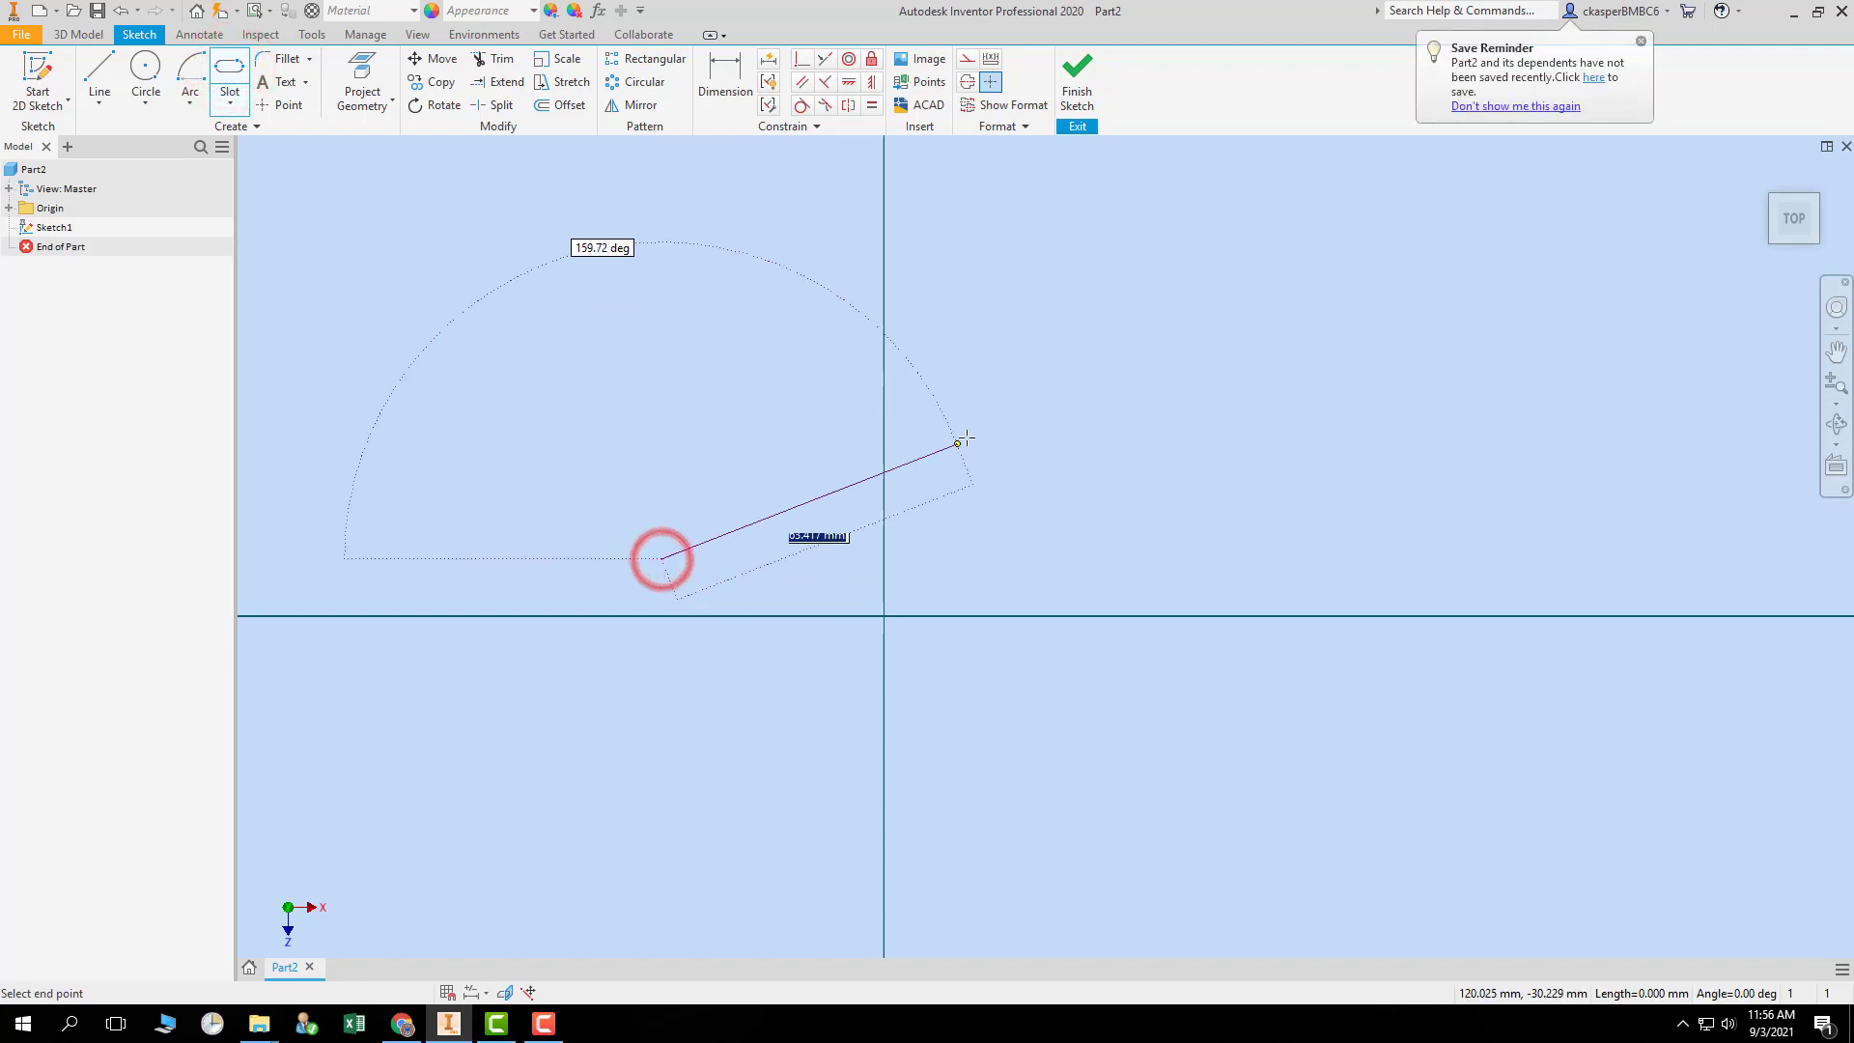
{"action": "left_click", "coordinate": [1032, 413]}
{"action": "left_click", "coordinate": [956, 394]}
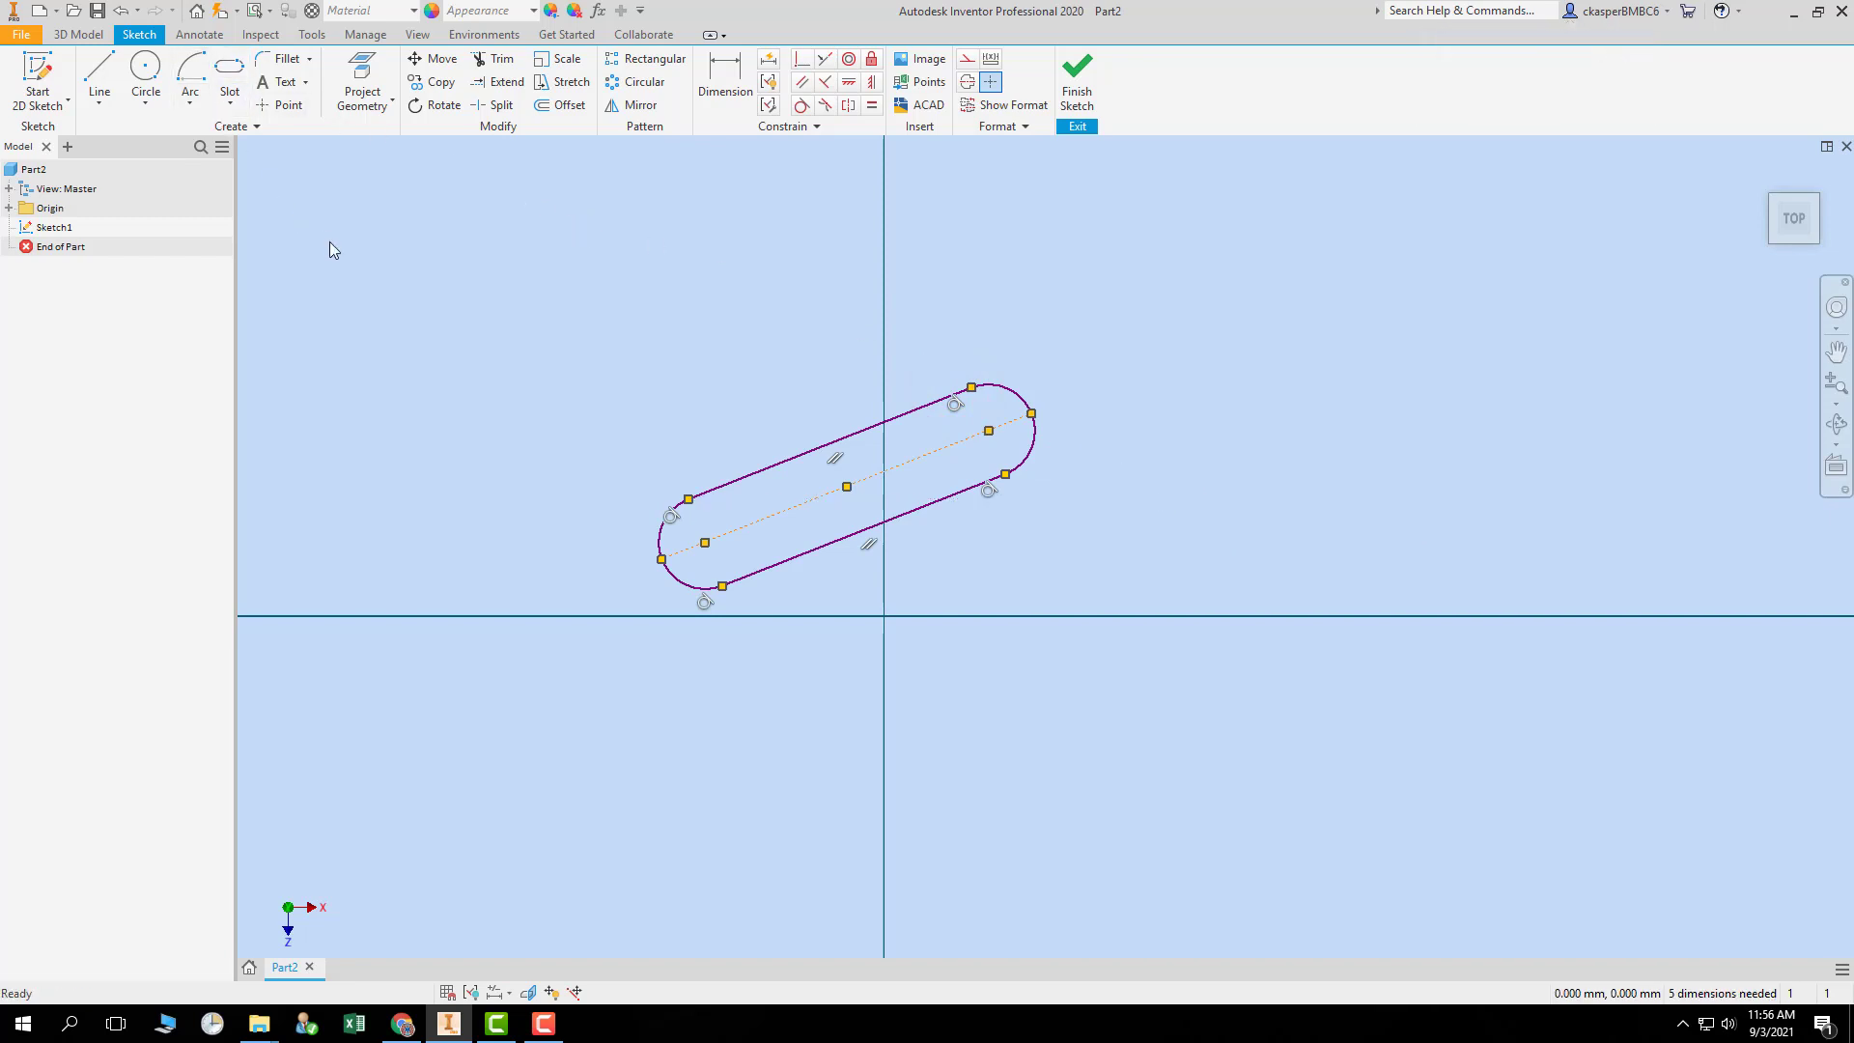
{"action": "left_click_drag", "start_coordinate": [418, 266], "coordinate": [1243, 675]}
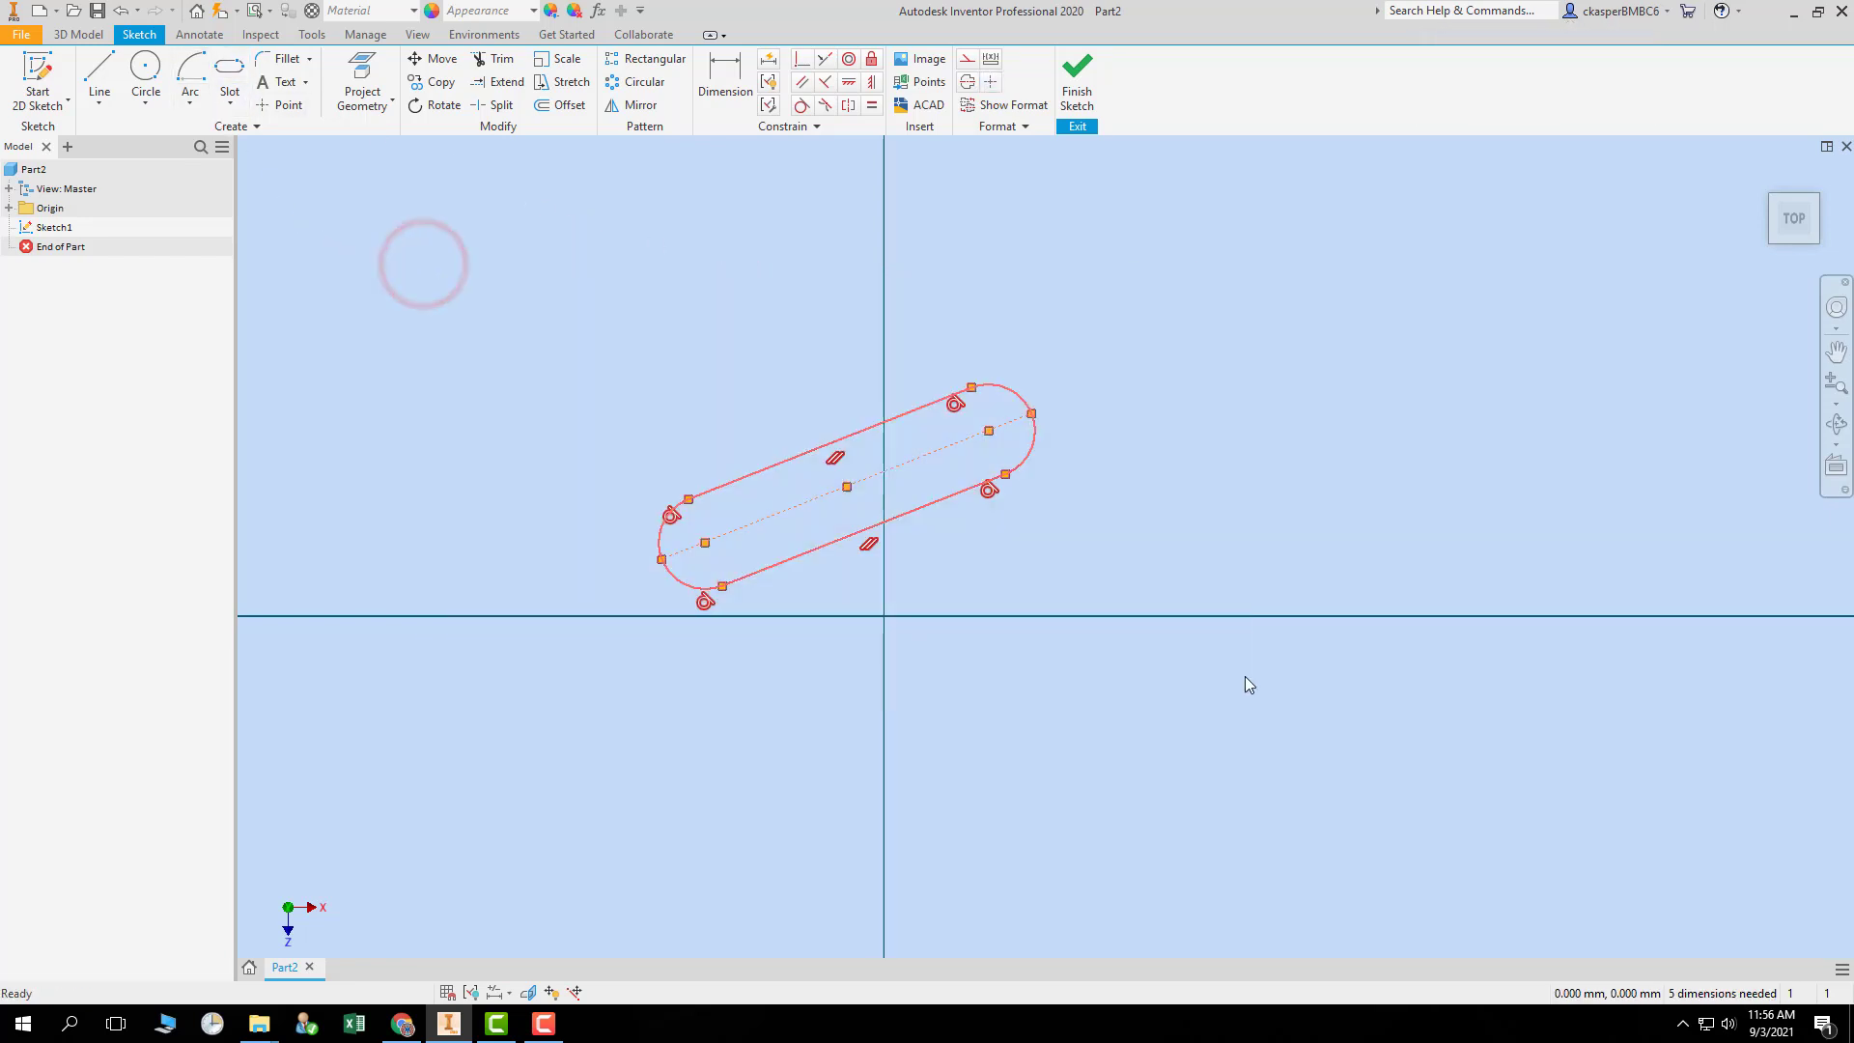
{"action": "key", "text": "Delete"}
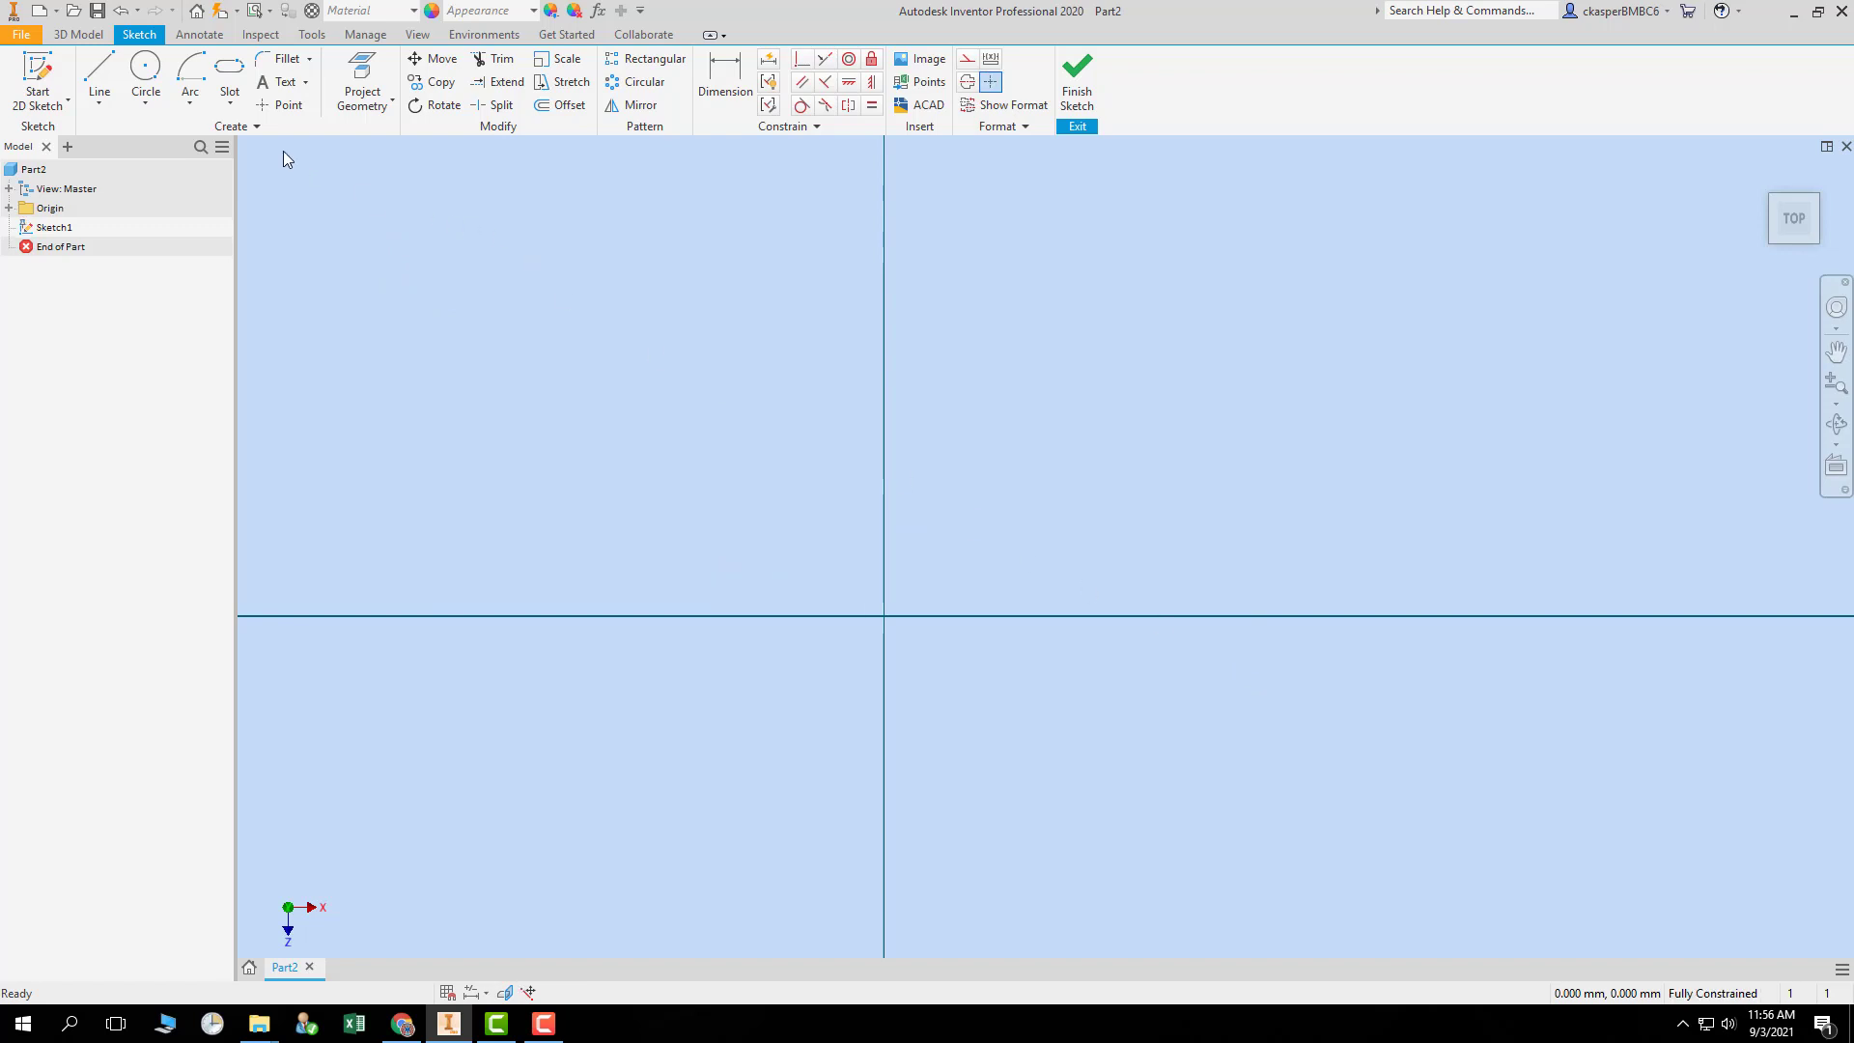
- Sketch two level vertical lines about 203 mm long, one on each side of the vertical axis, both crossing the horizontal axis
{"action": "left_click", "coordinate": [228, 103]}
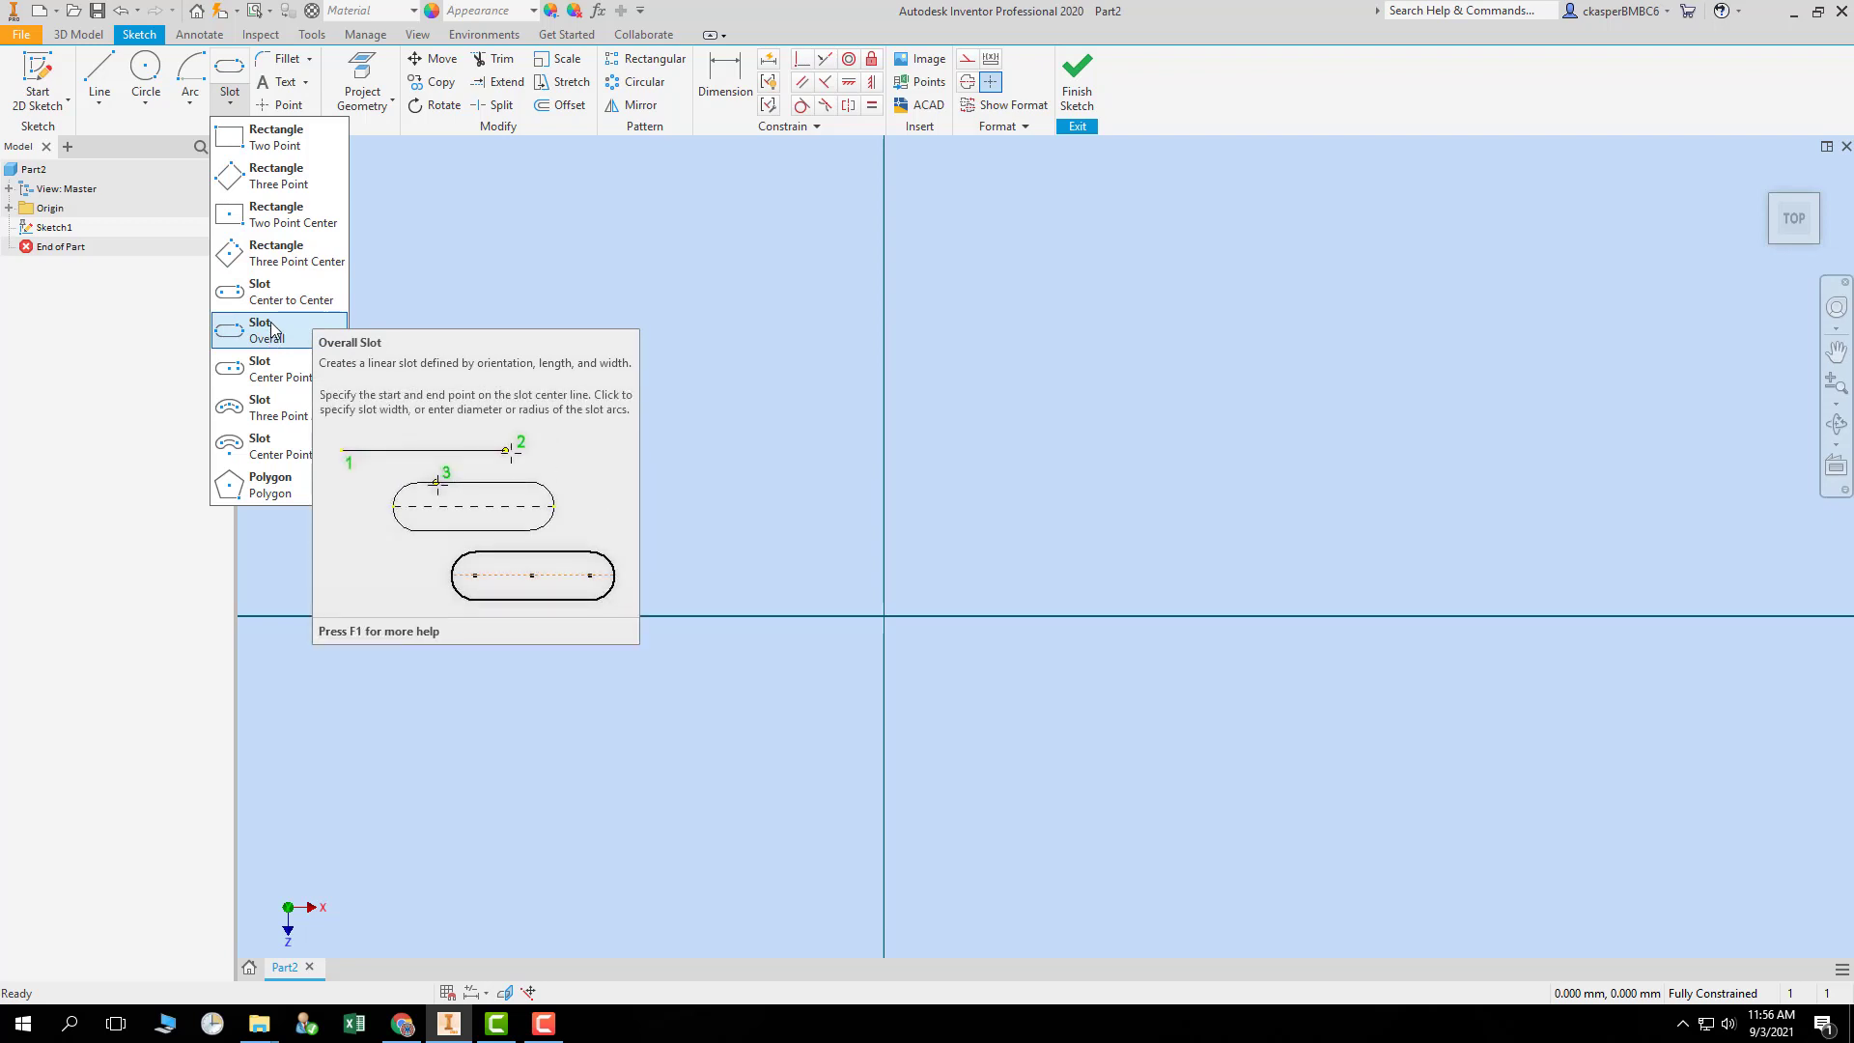
{"action": "left_click", "coordinate": [100, 70]}
{"action": "left_click", "coordinate": [546, 374]}
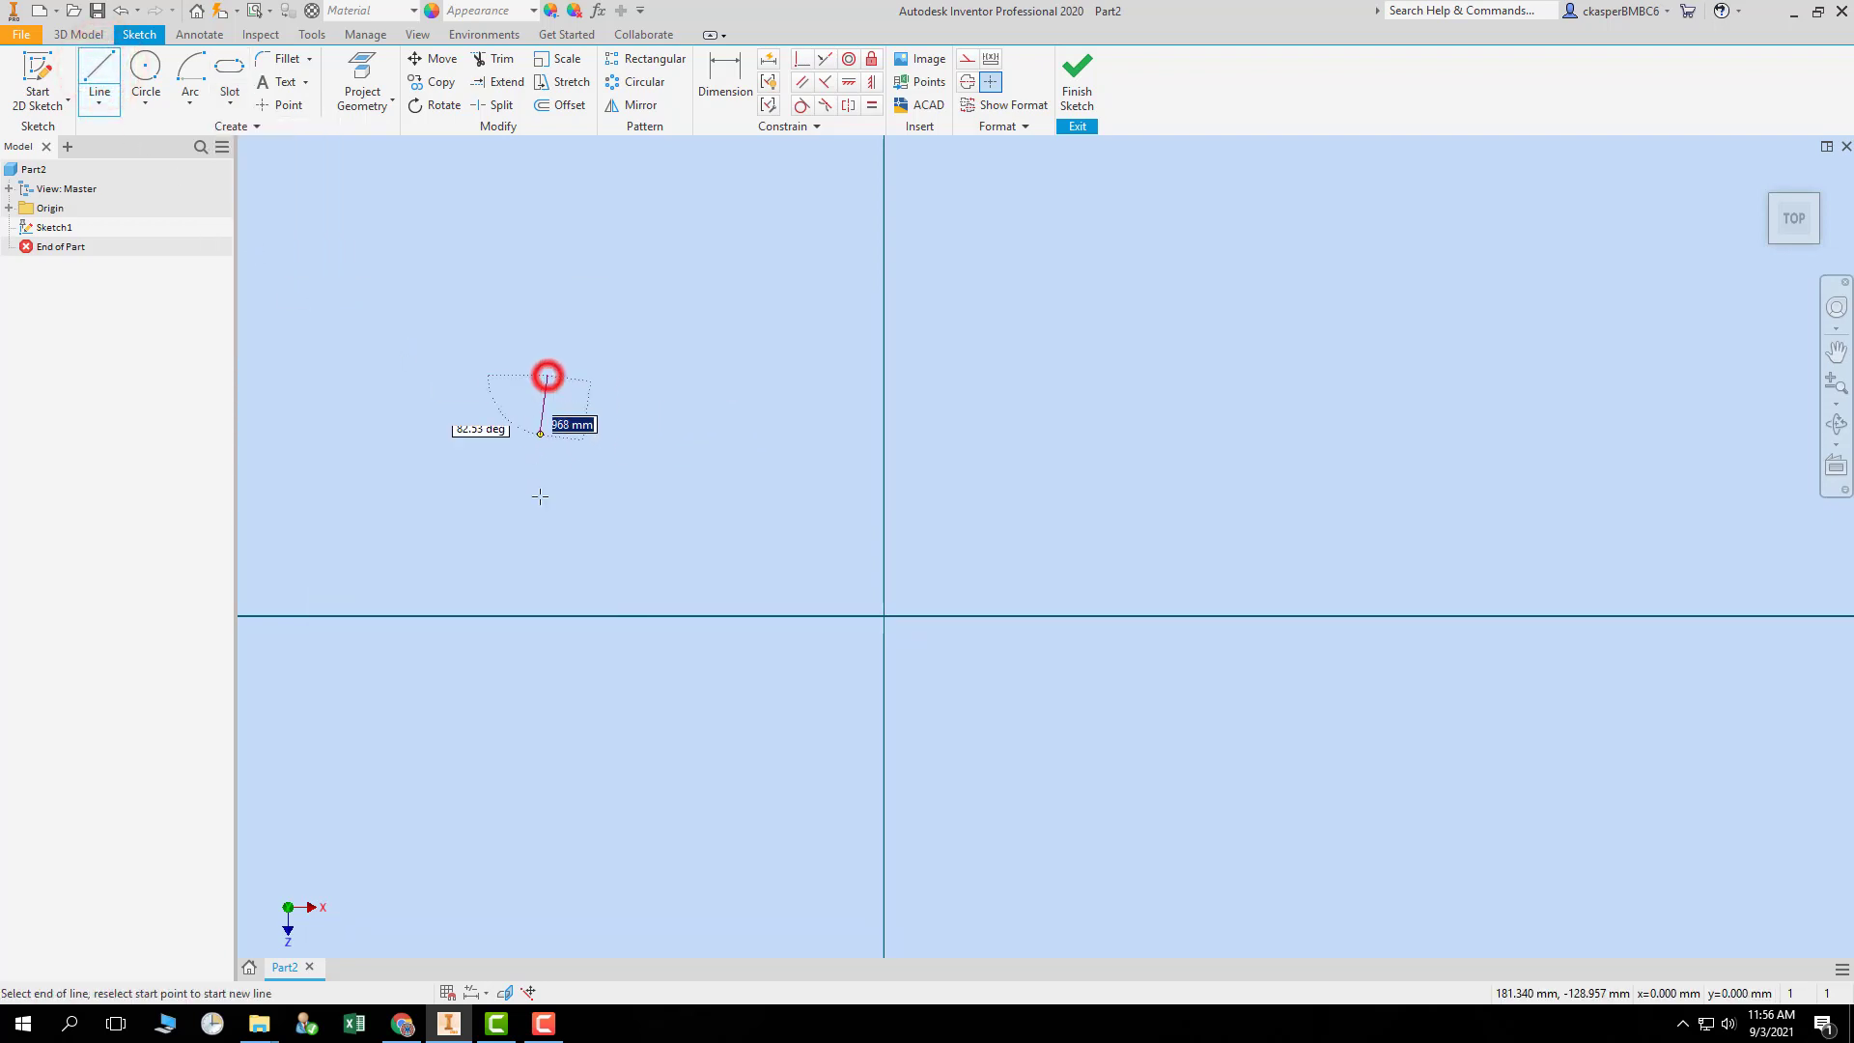
{"action": "left_click", "coordinate": [546, 753]}
{"action": "left_click", "coordinate": [547, 753]}
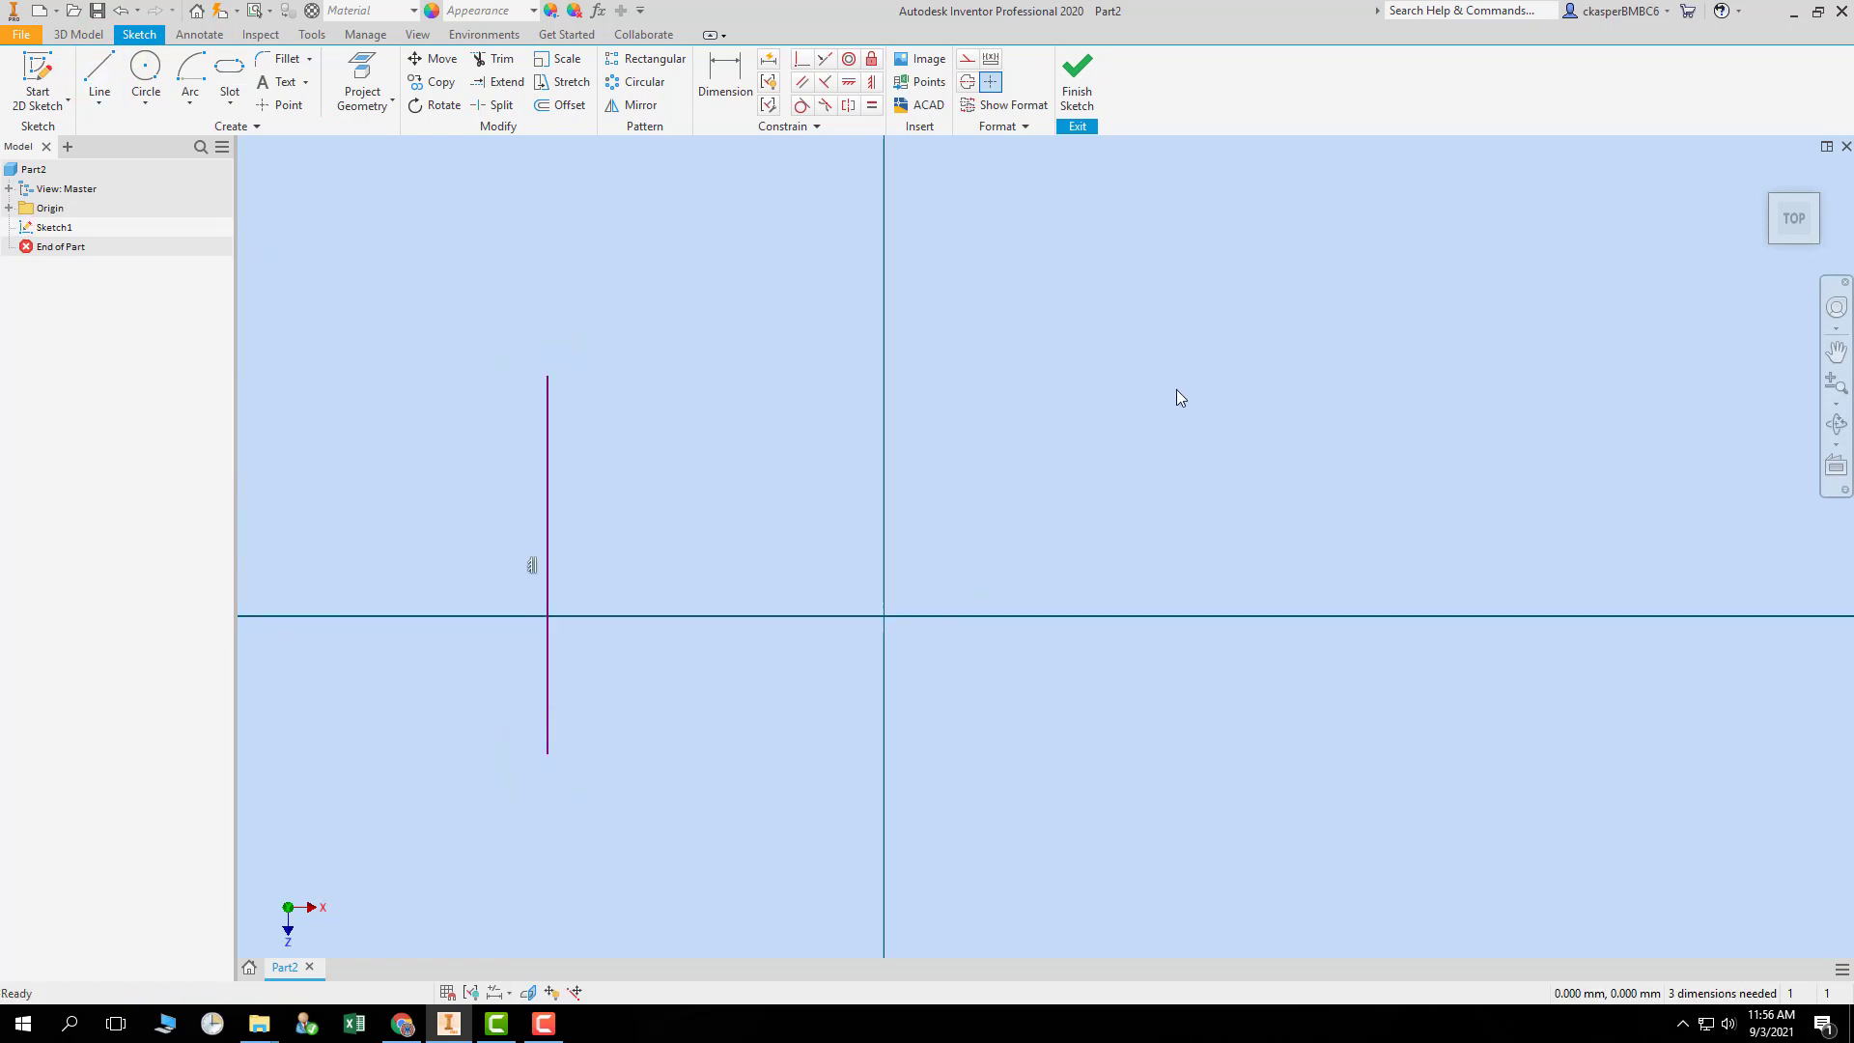
{"action": "left_click", "coordinate": [101, 72]}
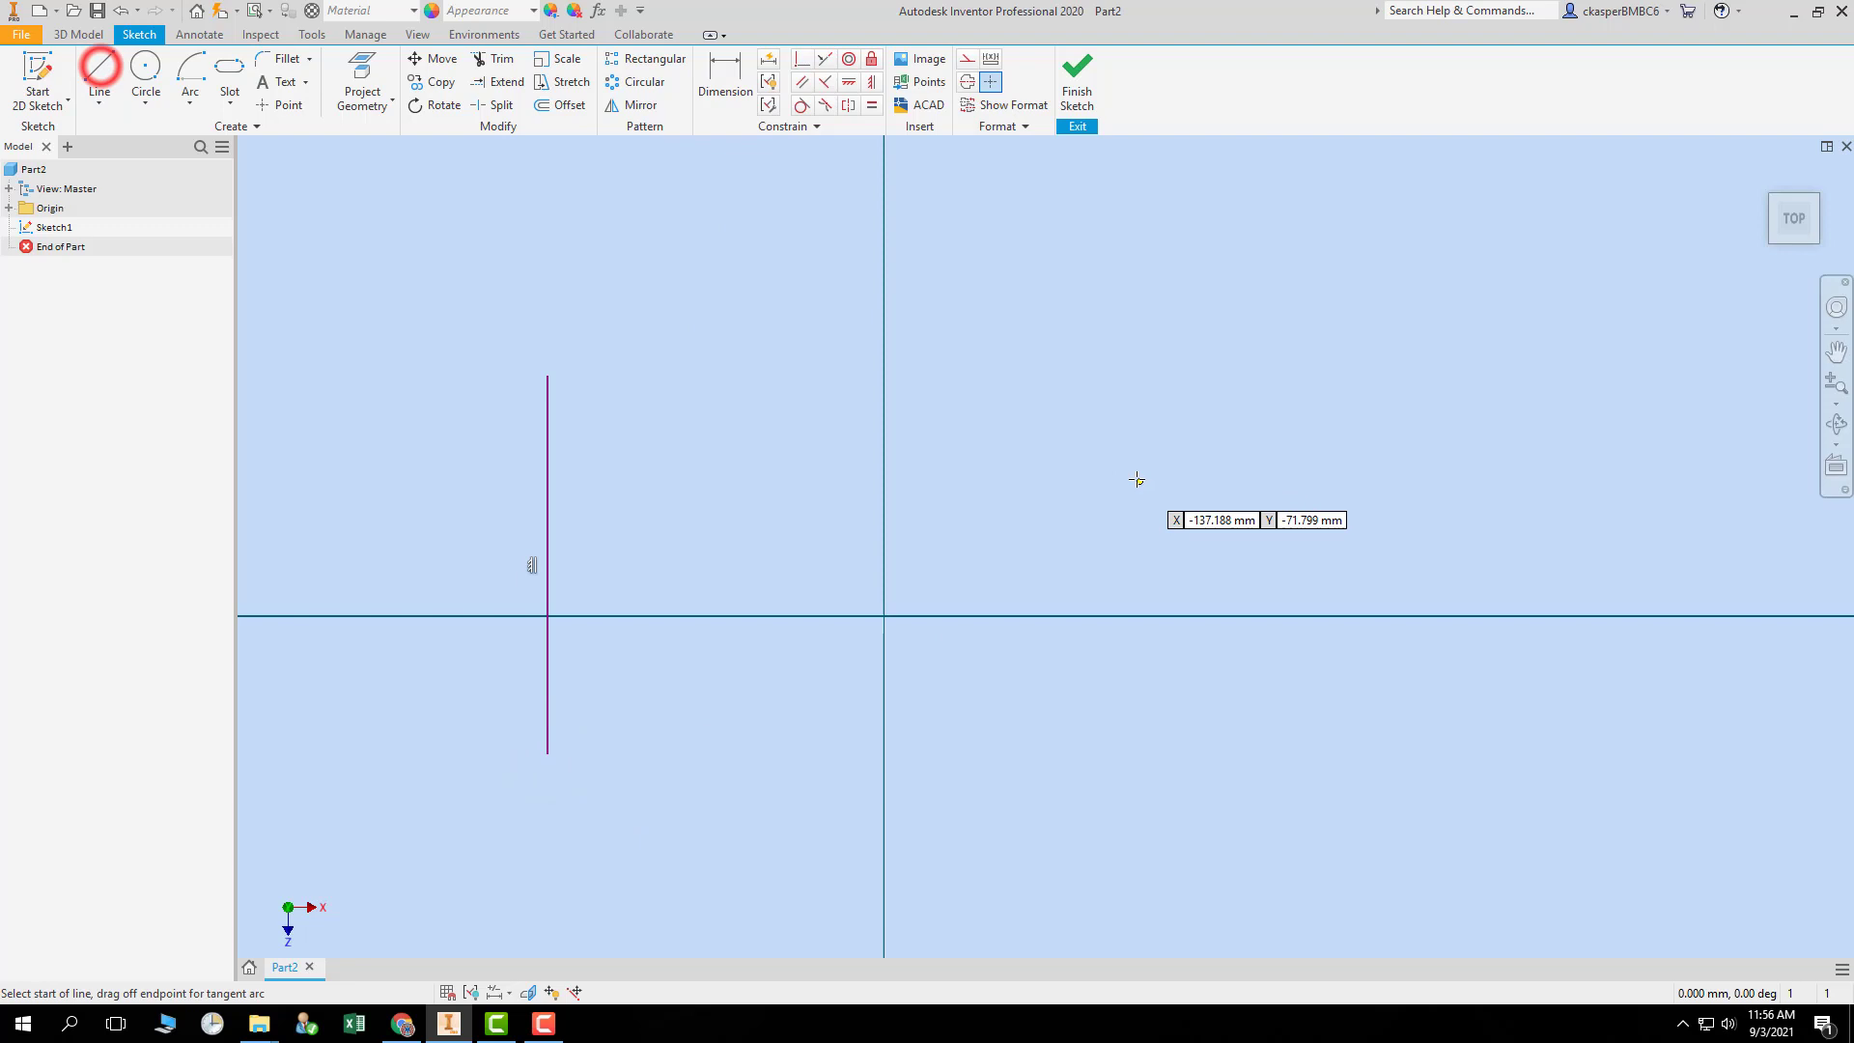
{"action": "left_click", "coordinate": [1132, 374]}
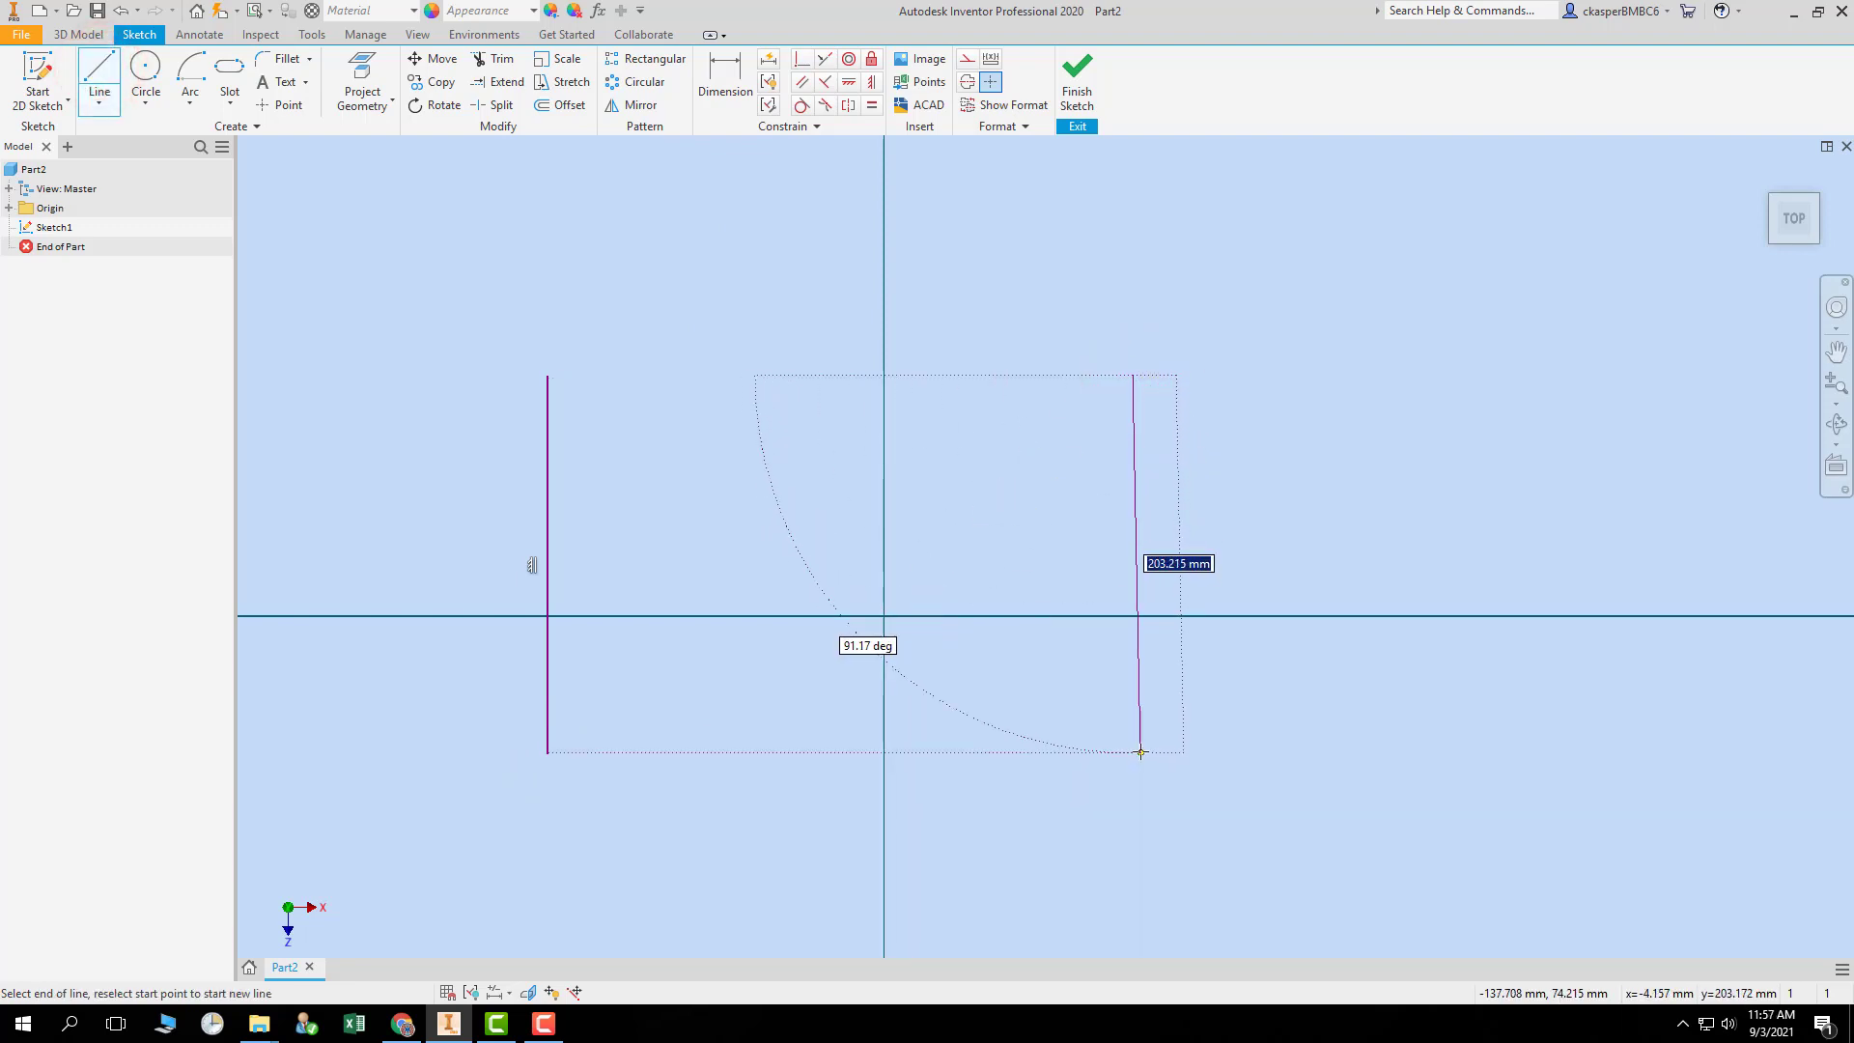
{"action": "left_click", "coordinate": [1136, 751]}
{"action": "key", "text": "Escape"}
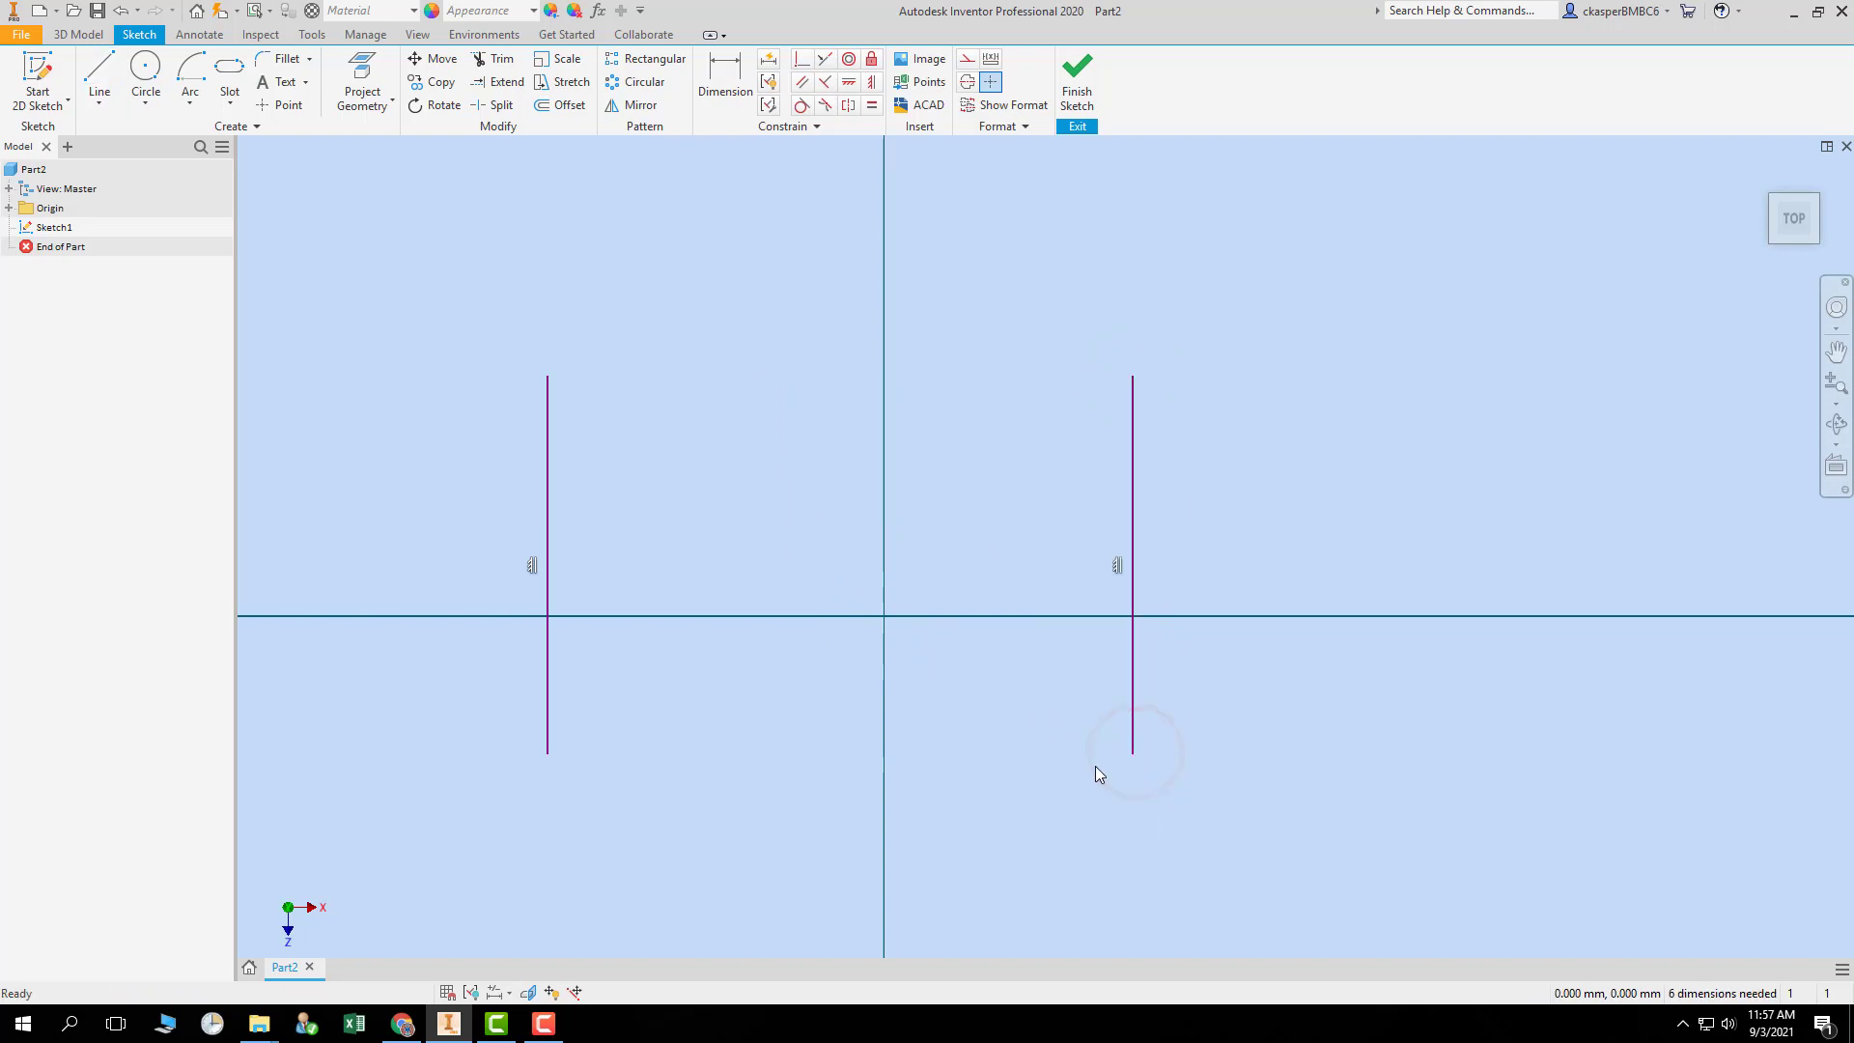
- Draw a center-to-center slot about 81 mm wide with its centers on the upper ends of the two vertical lines, and undo it
{"action": "left_click", "coordinate": [235, 103]}
{"action": "left_click", "coordinate": [271, 299]}
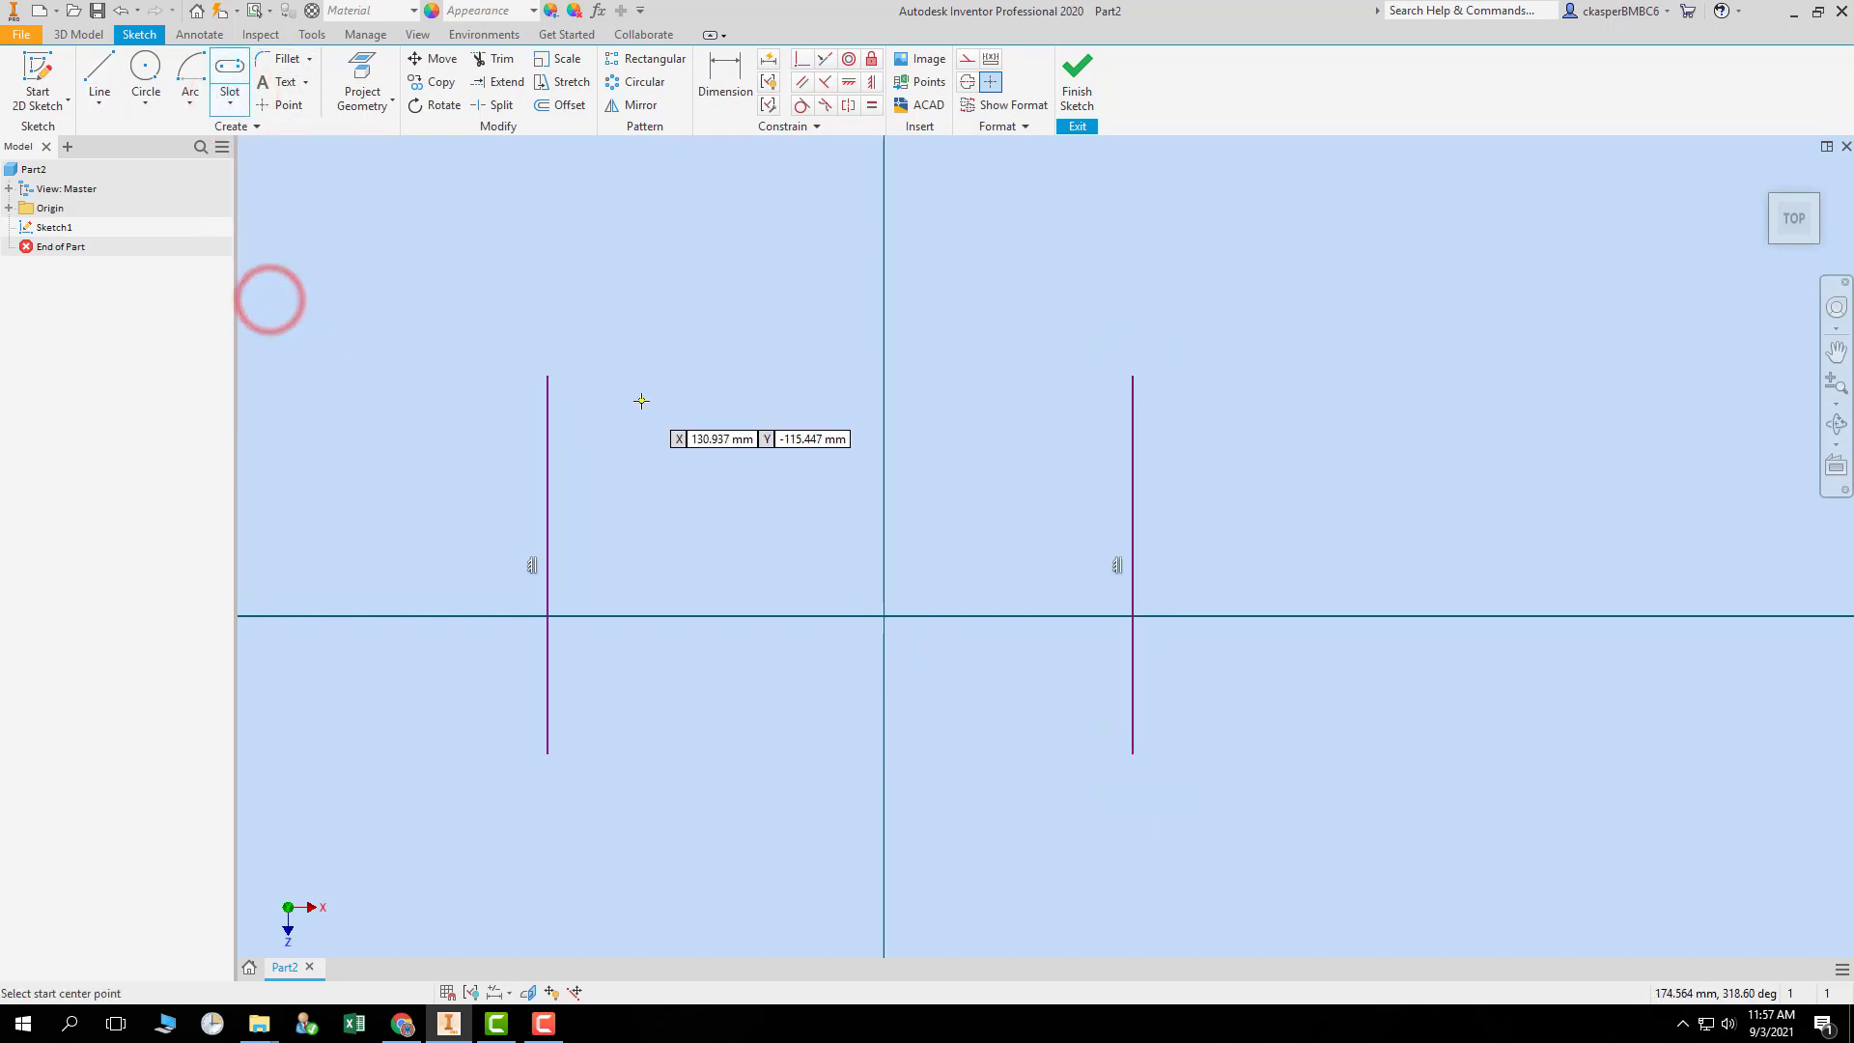
{"action": "left_click", "coordinate": [547, 376]}
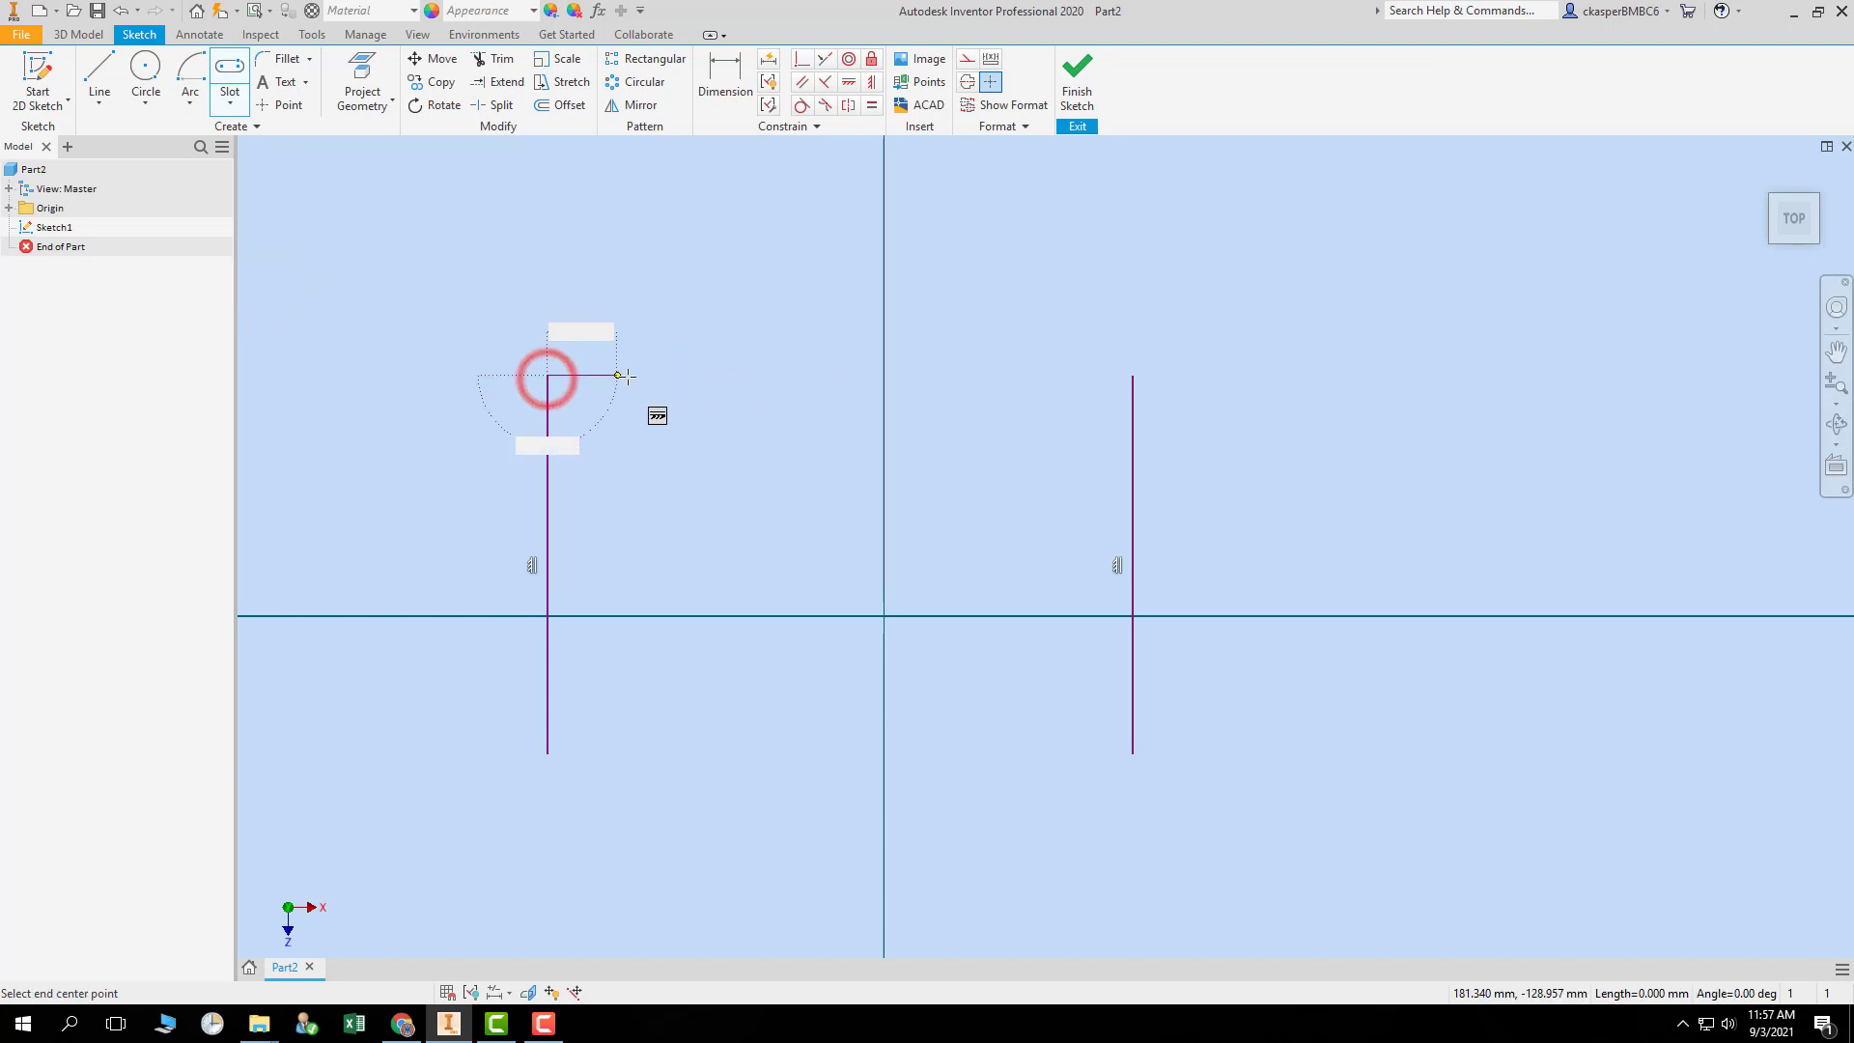
{"action": "left_click", "coordinate": [1132, 375]}
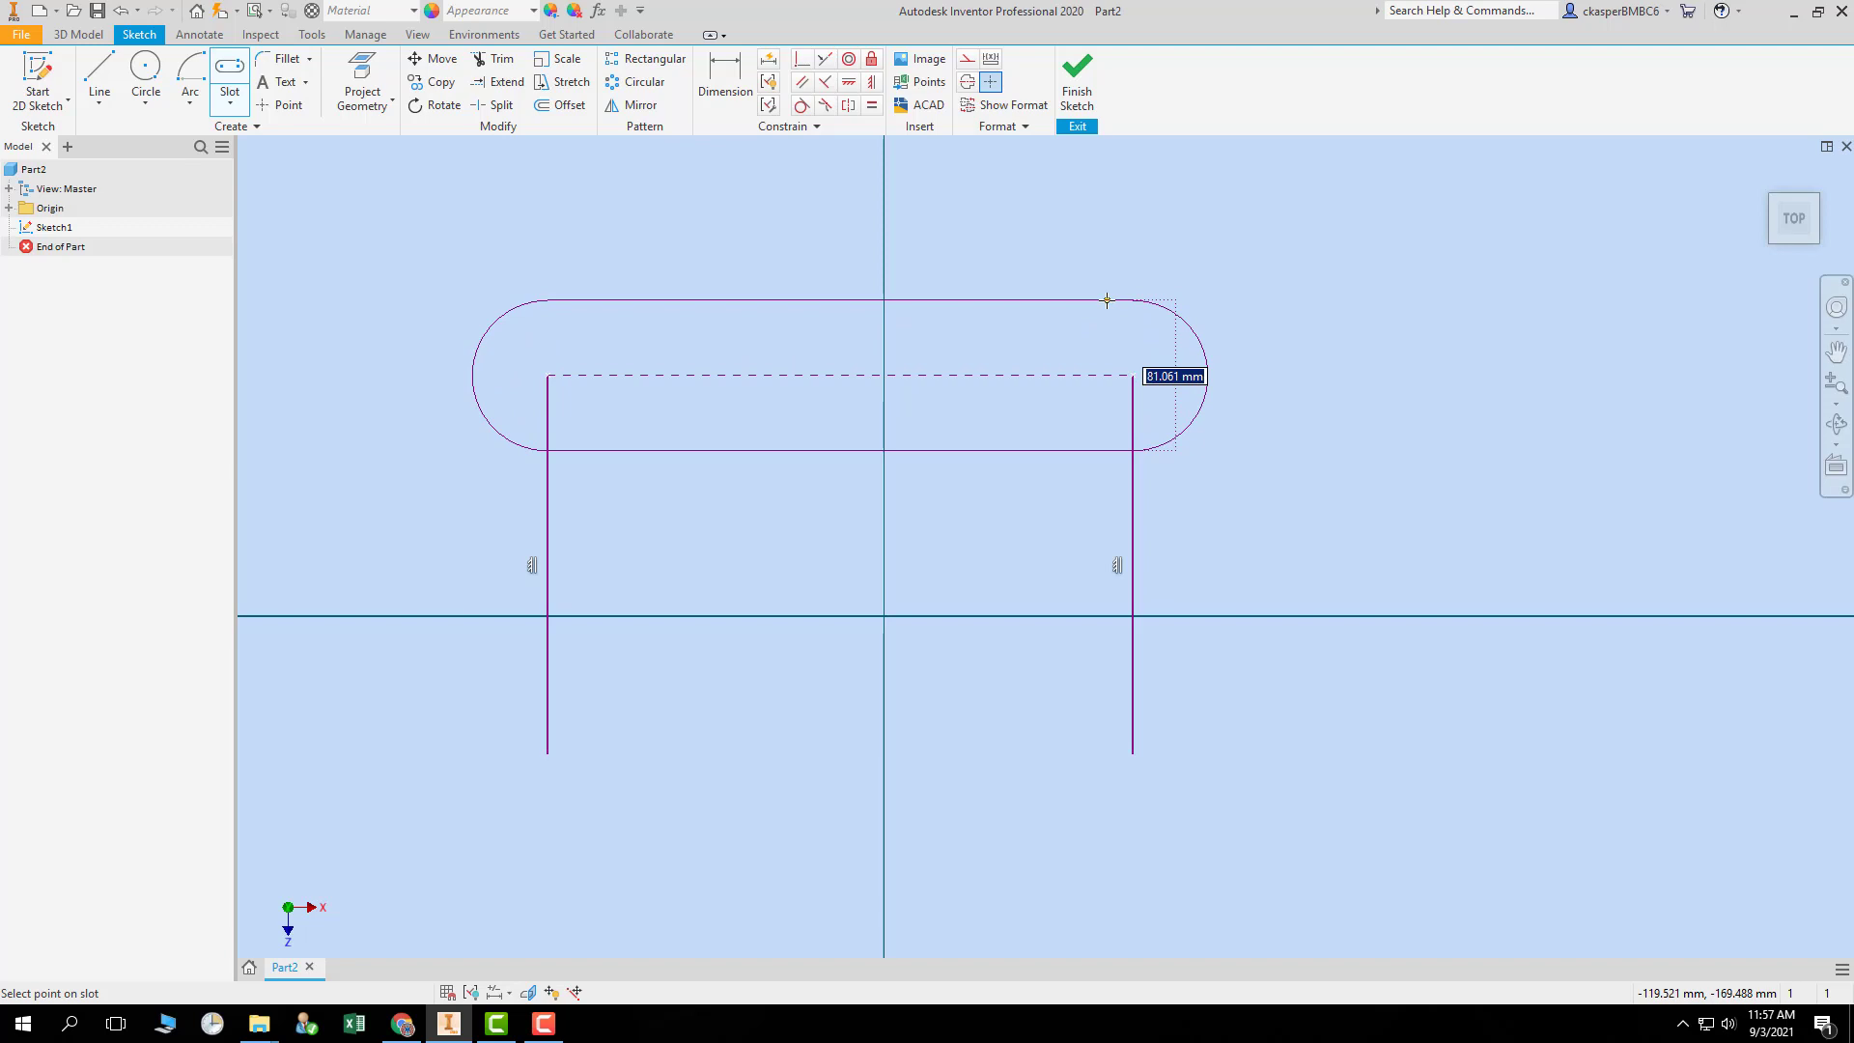
{"action": "left_click", "coordinate": [1106, 300]}
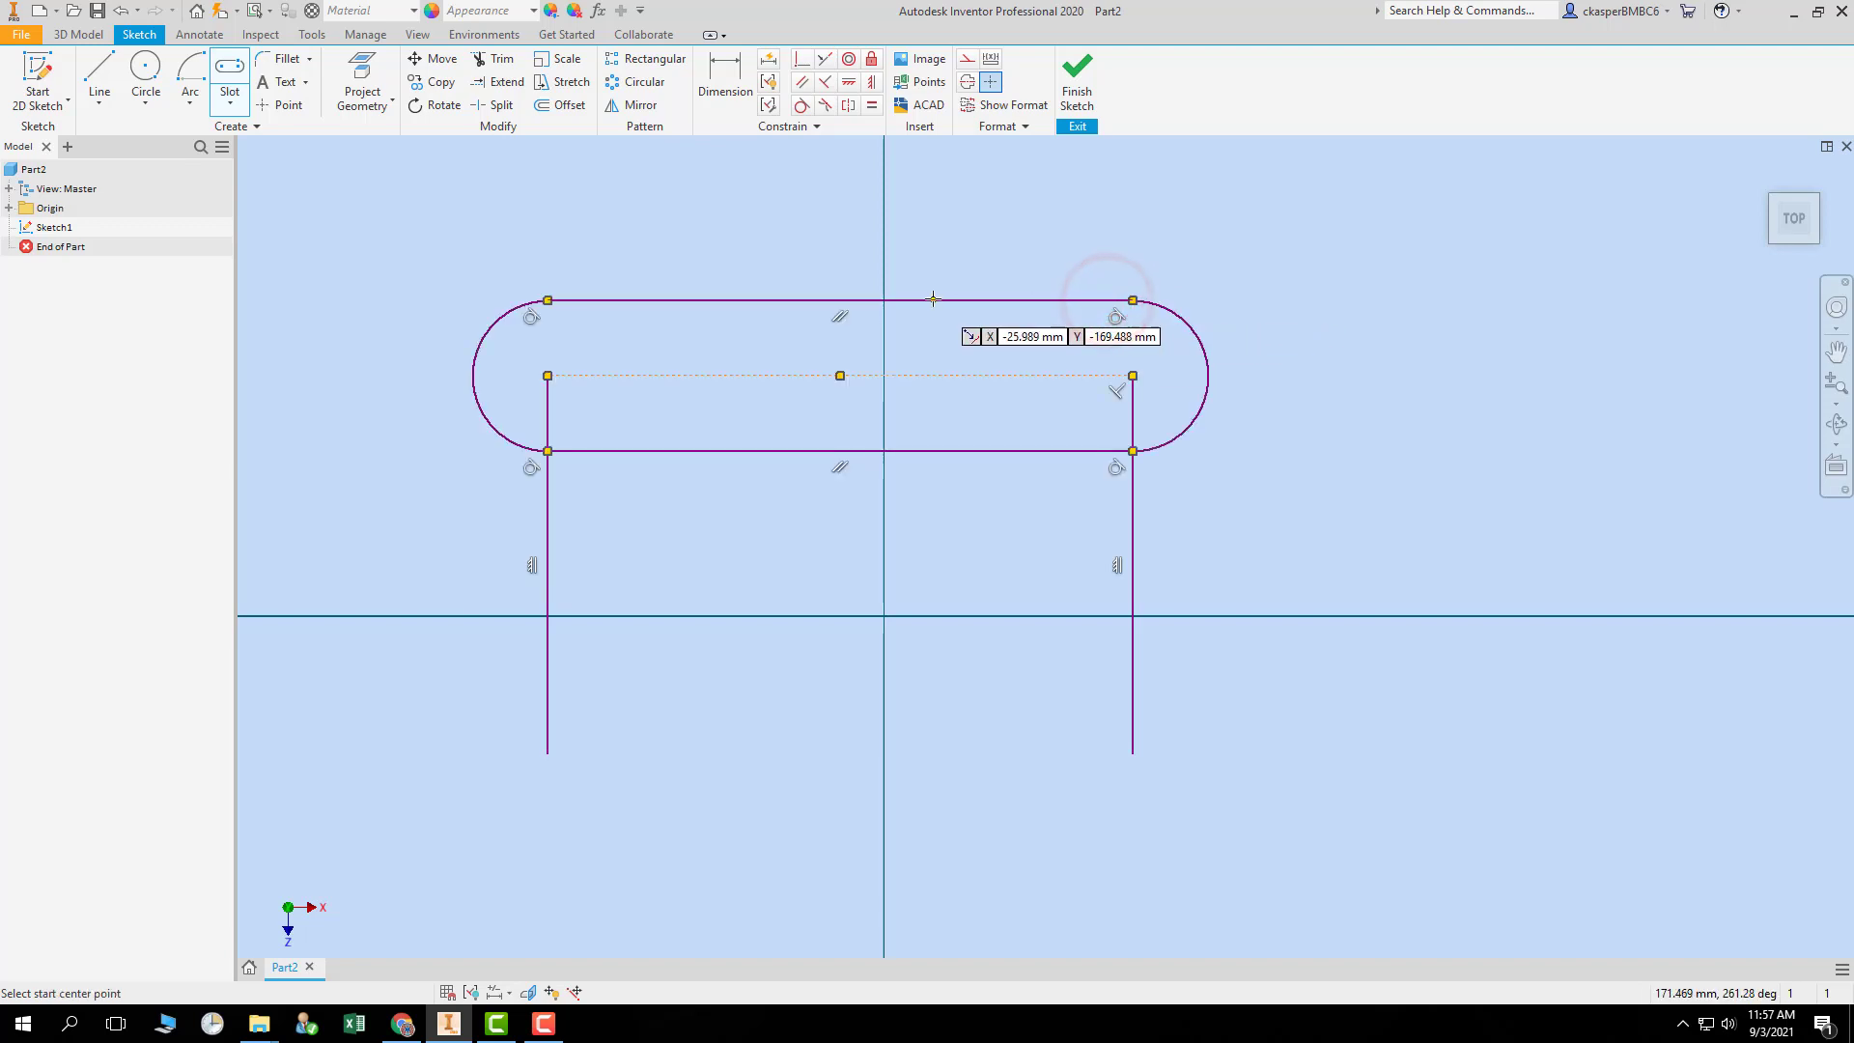
{"action": "key", "text": "ctrl+z"}
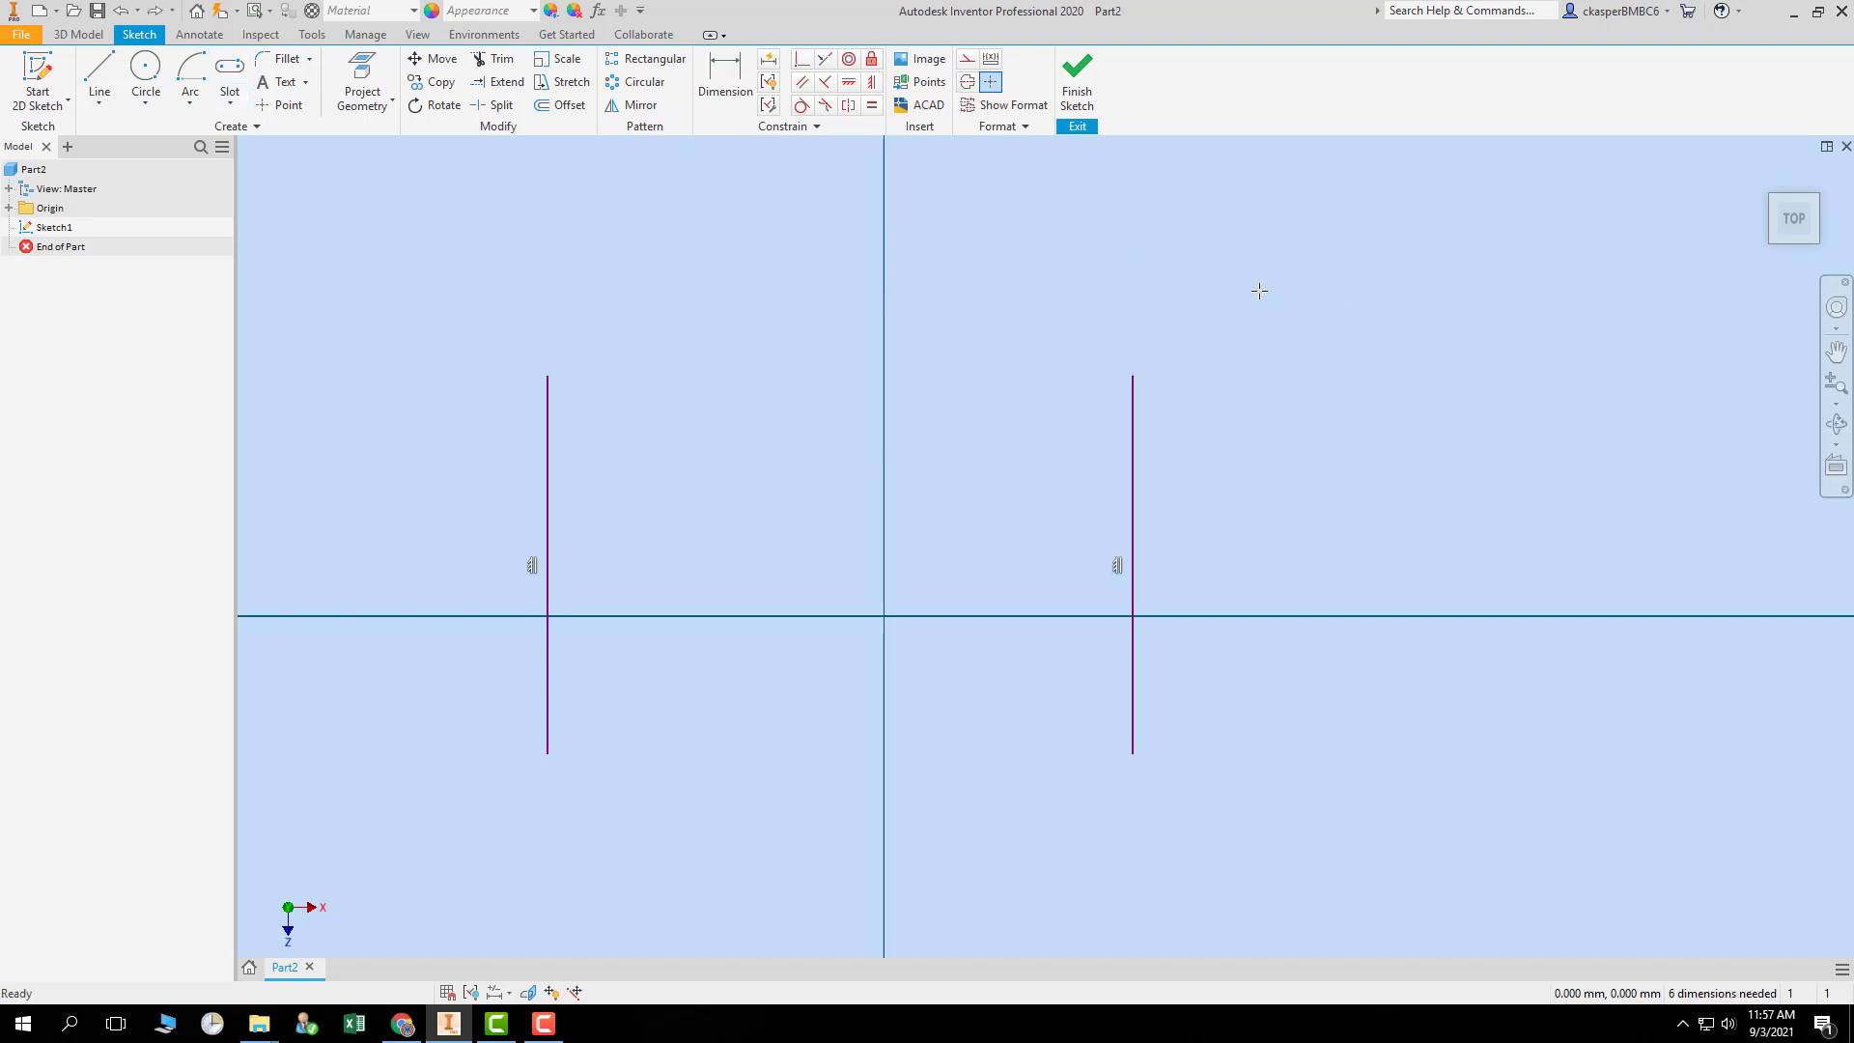
- Draw an overall slot about 77 mm wide spanning between the upper ends of the two vertical lines
{"action": "left_click", "coordinate": [231, 103]}
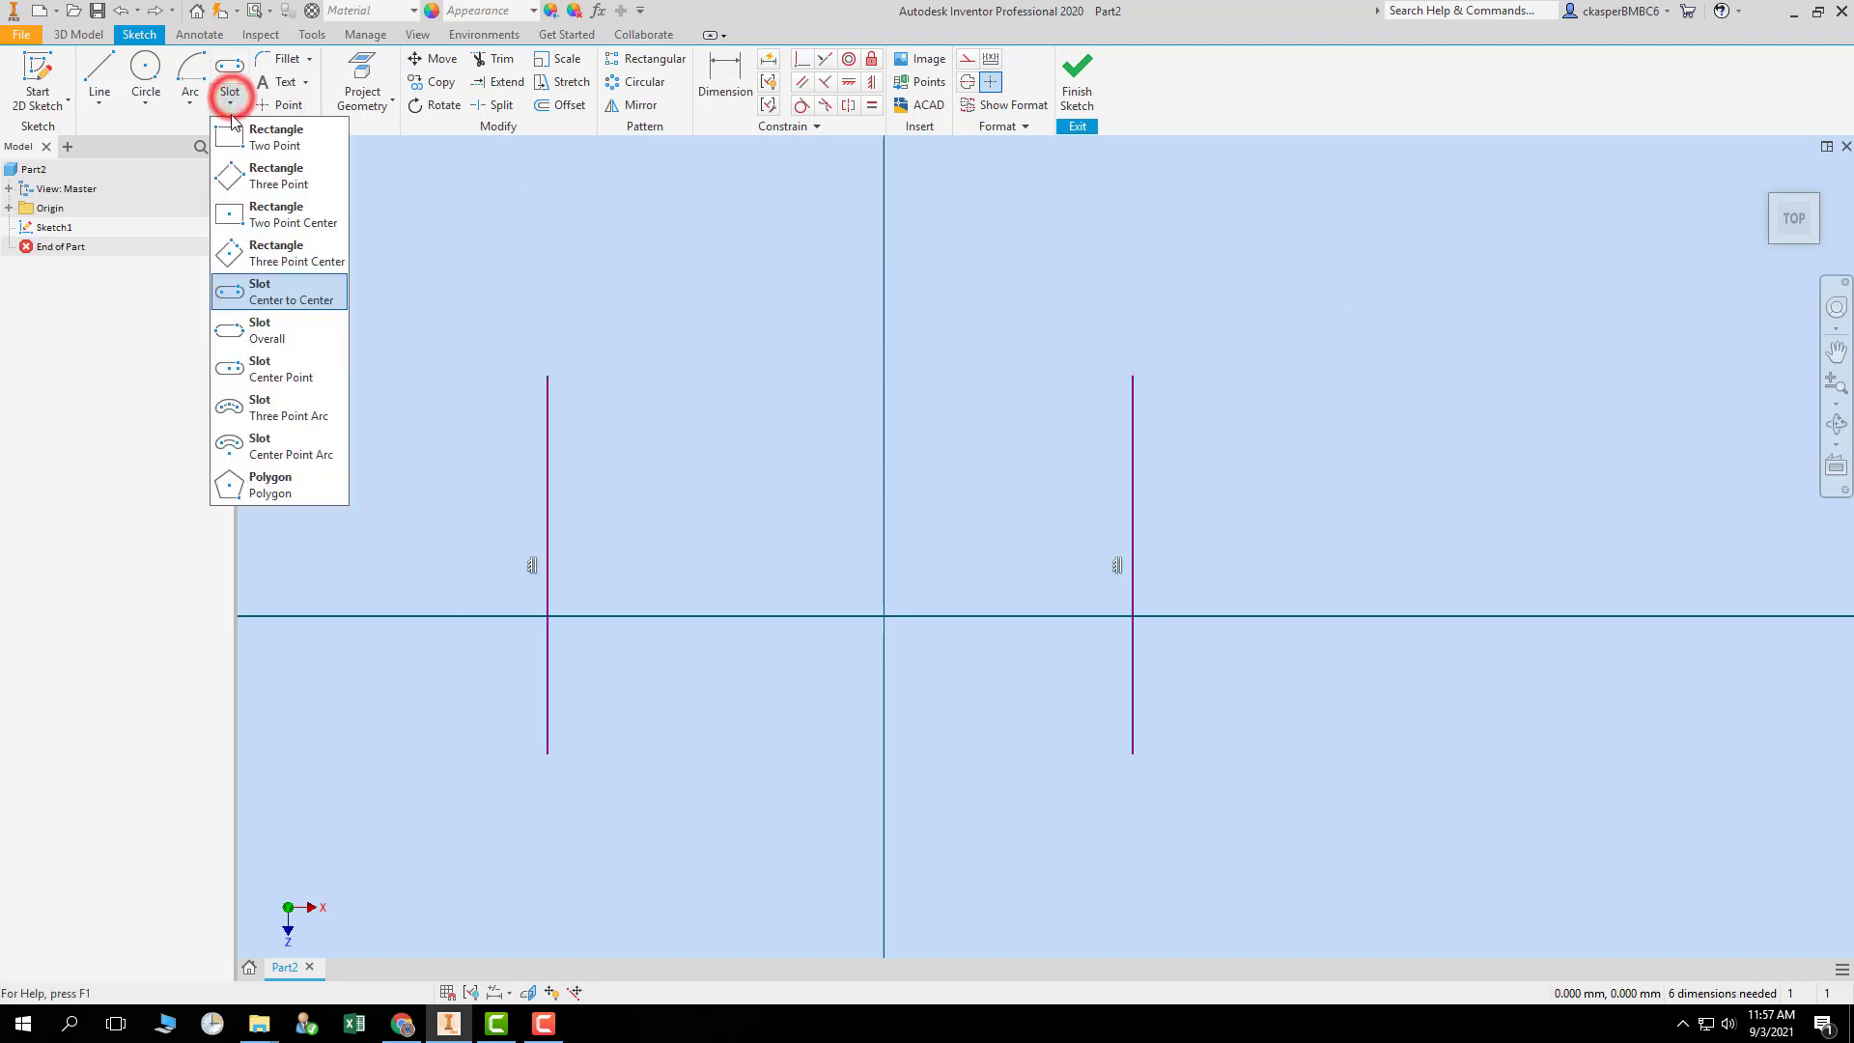
{"action": "left_click", "coordinate": [288, 331]}
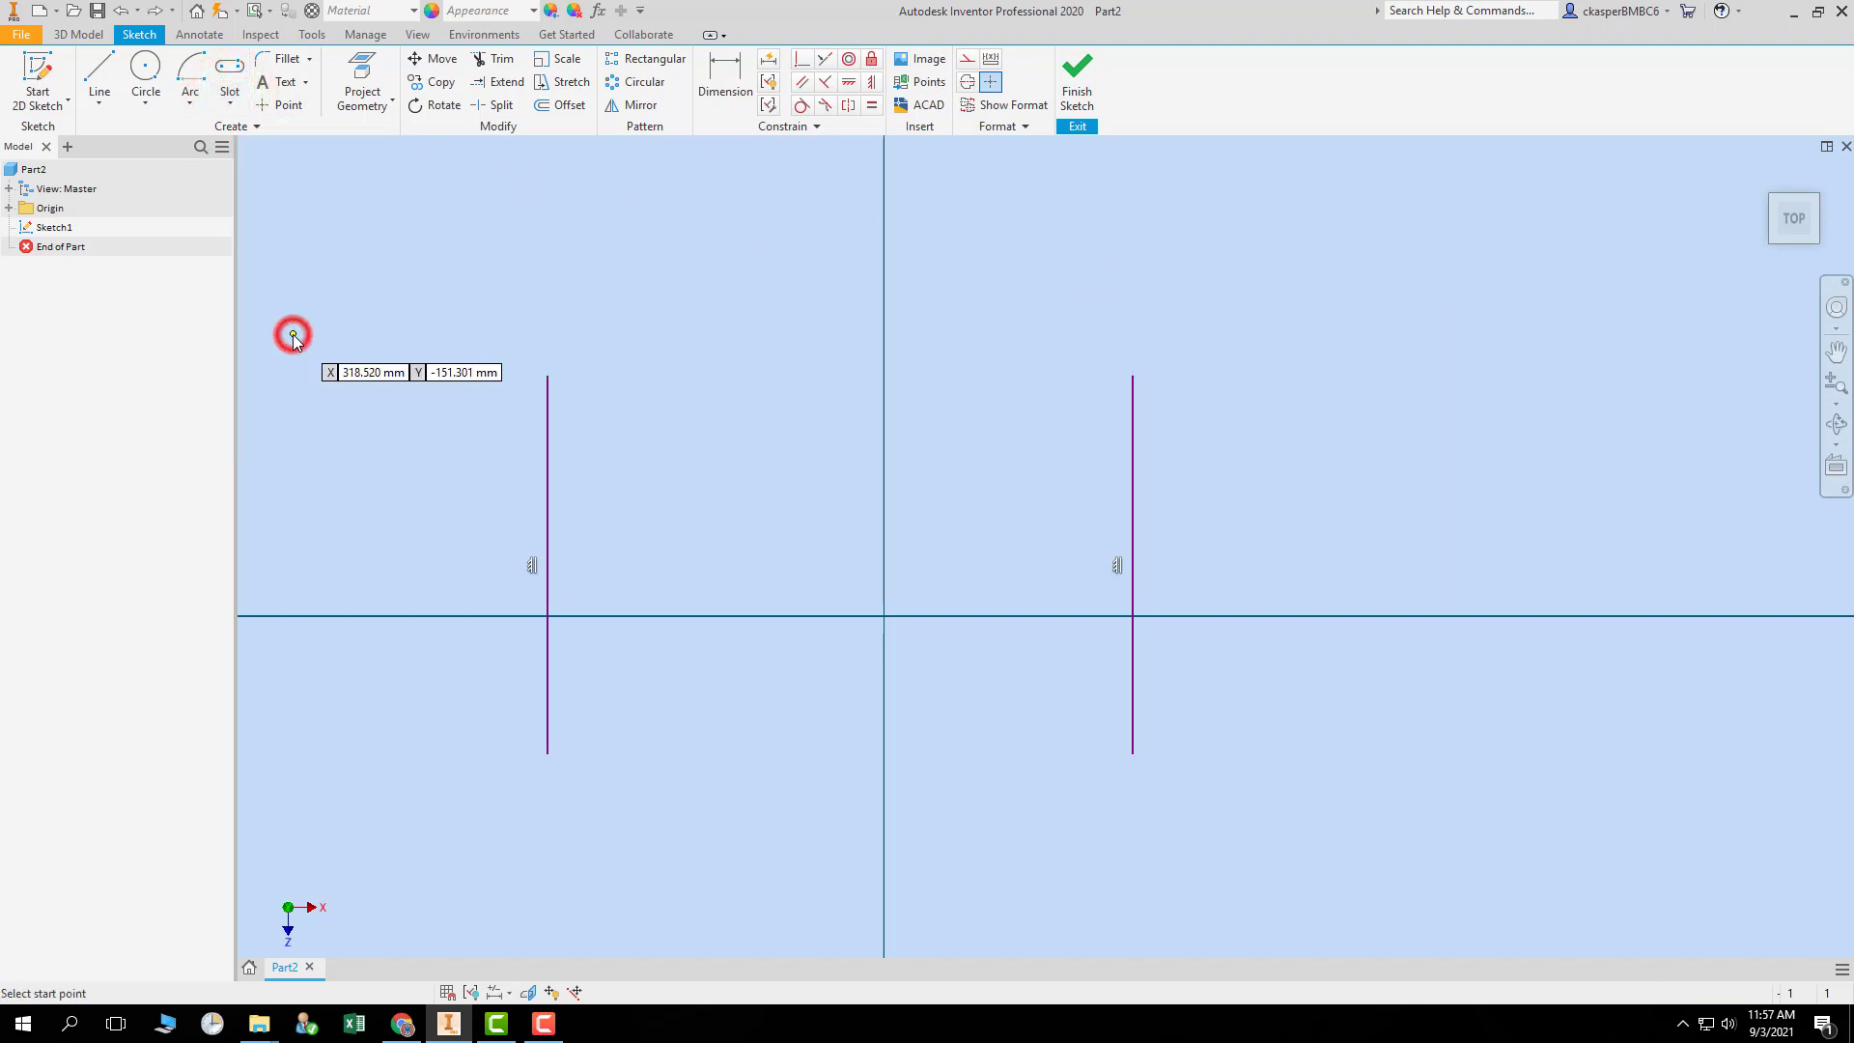
{"action": "left_click", "coordinate": [547, 377]}
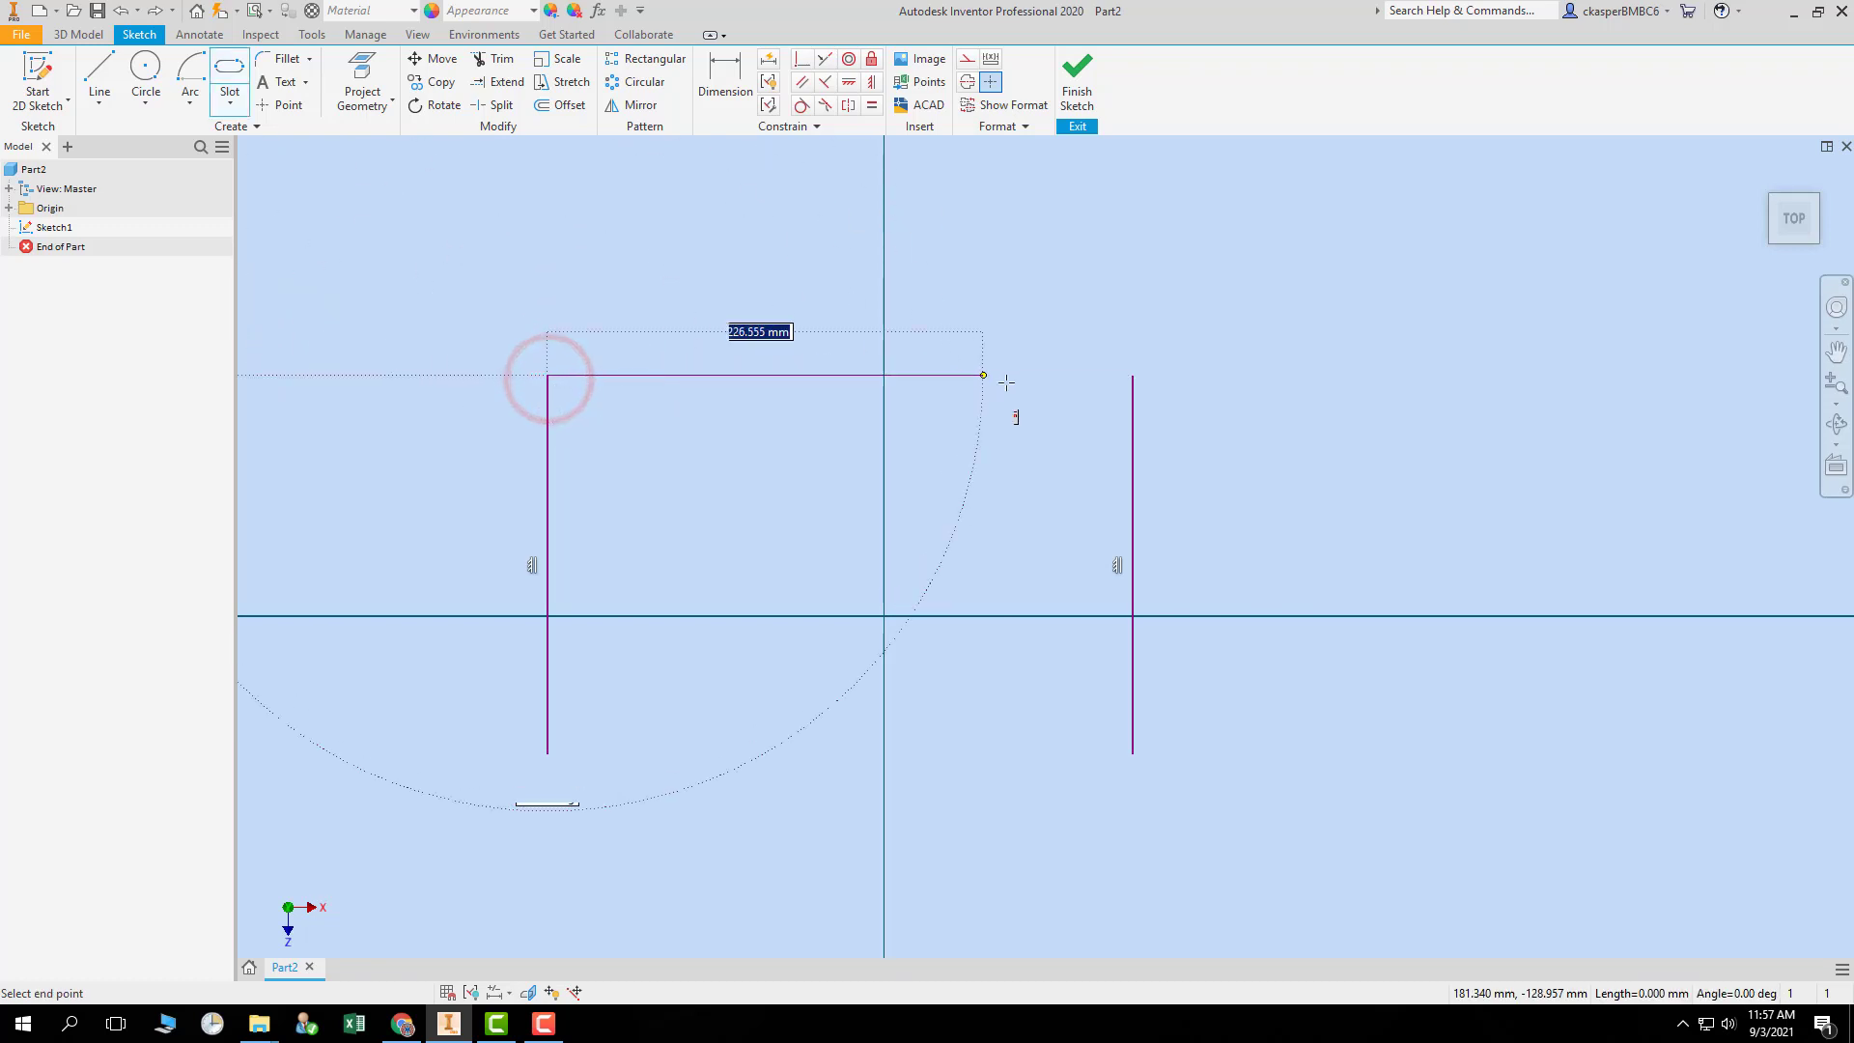
{"action": "left_click", "coordinate": [1131, 376]}
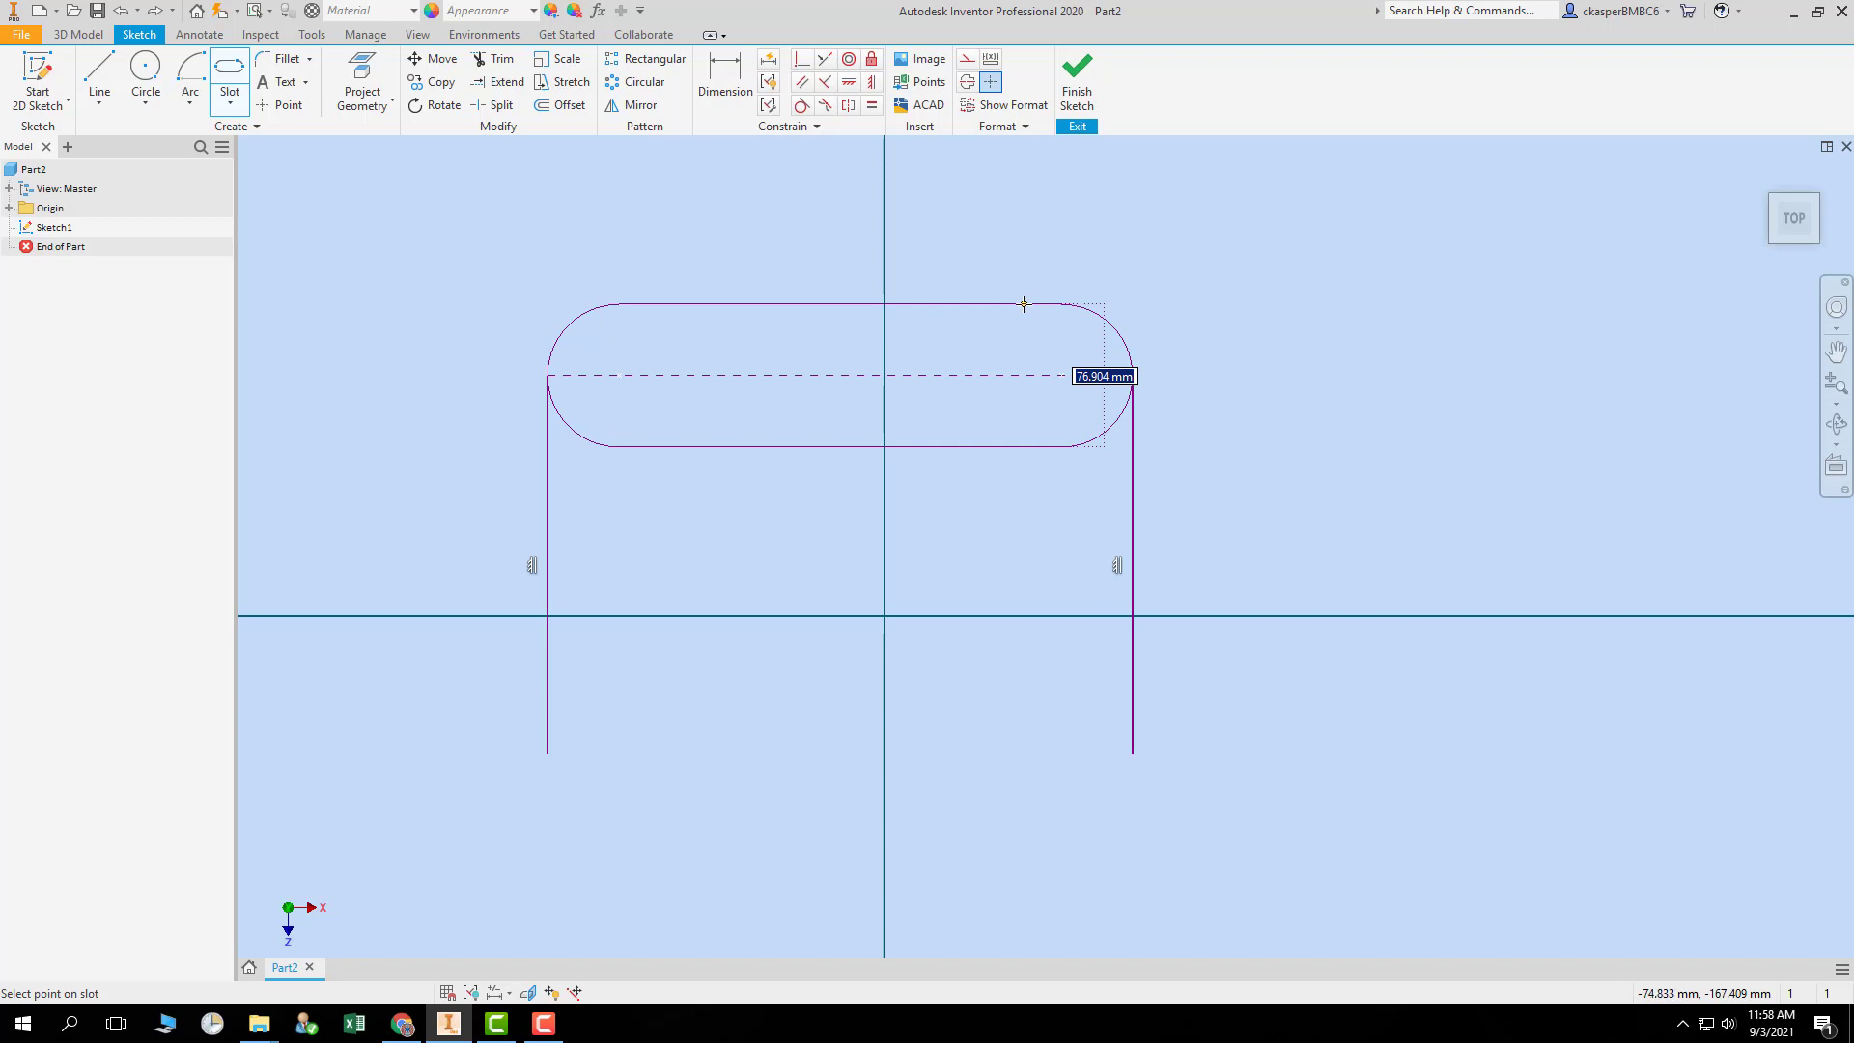
{"action": "left_click", "coordinate": [1023, 304]}
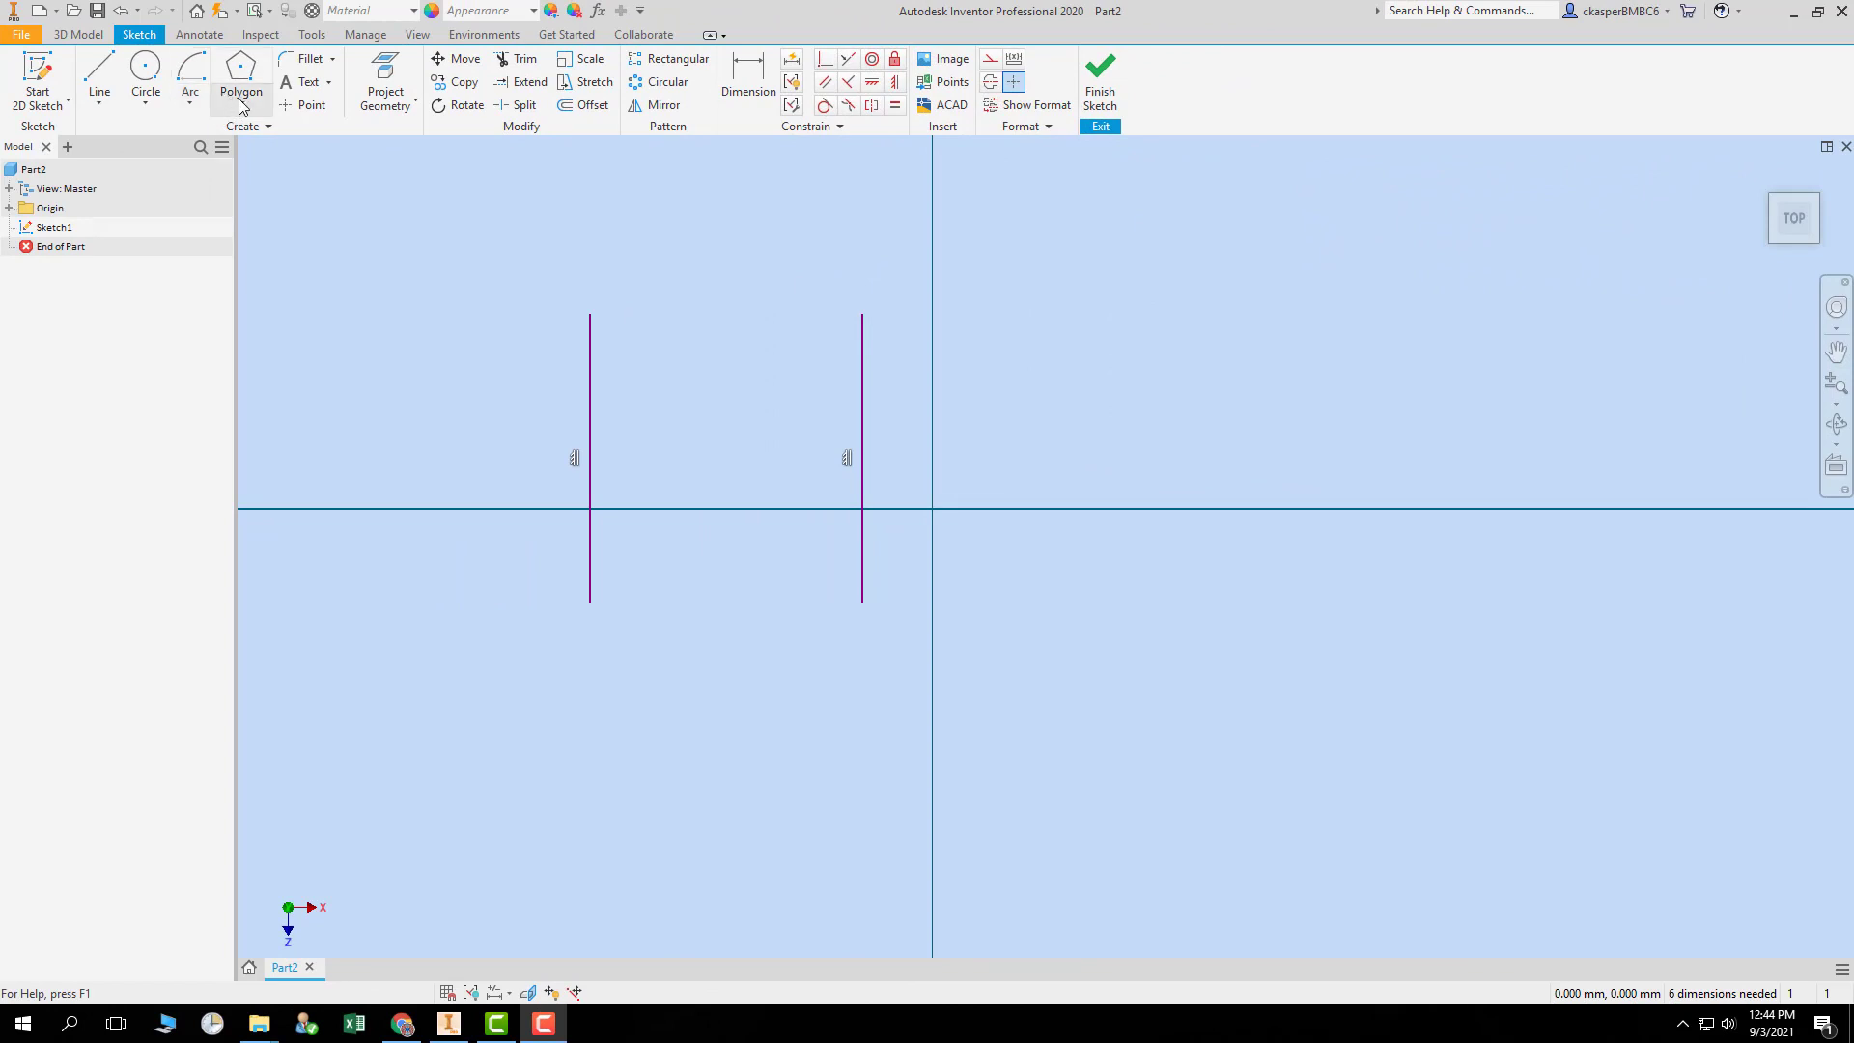
- Draw a center-to-center slot with its two centers on the upper ends of the two vertical lines
{"action": "left_click", "coordinate": [145, 102]}
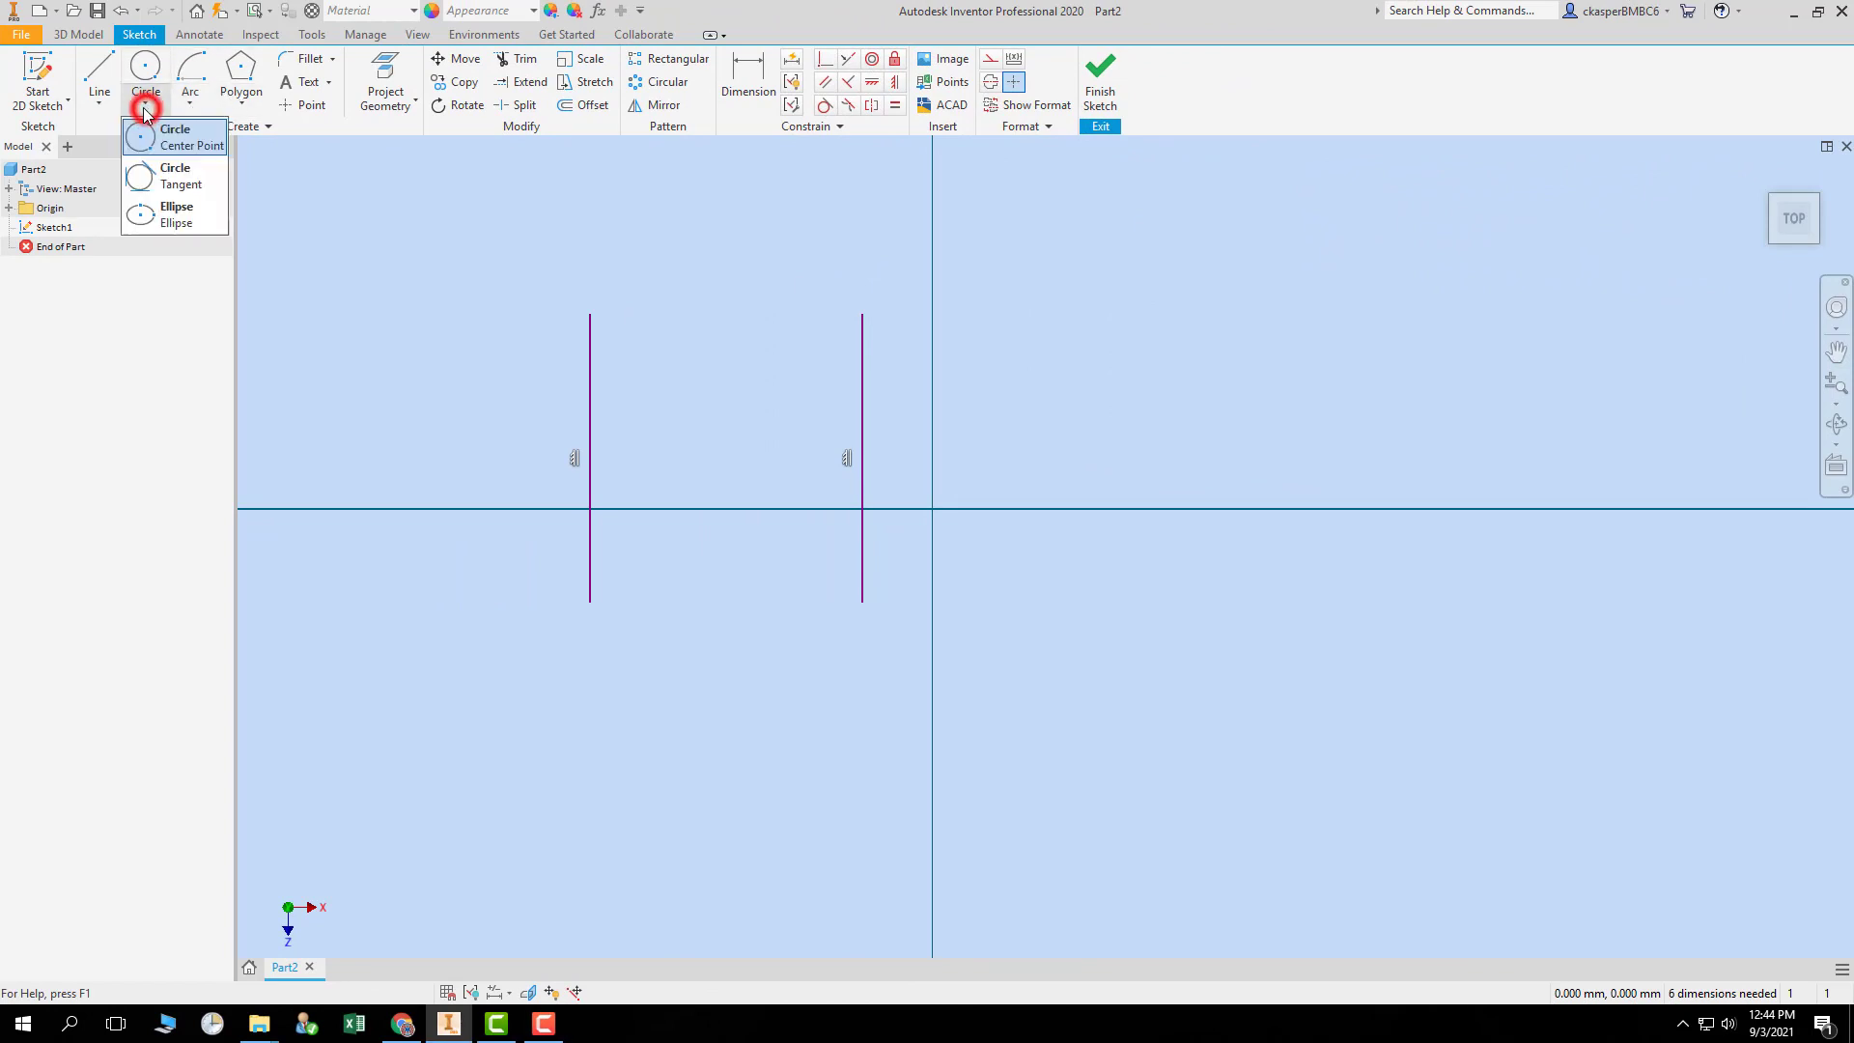
{"action": "left_click", "coordinate": [243, 101]}
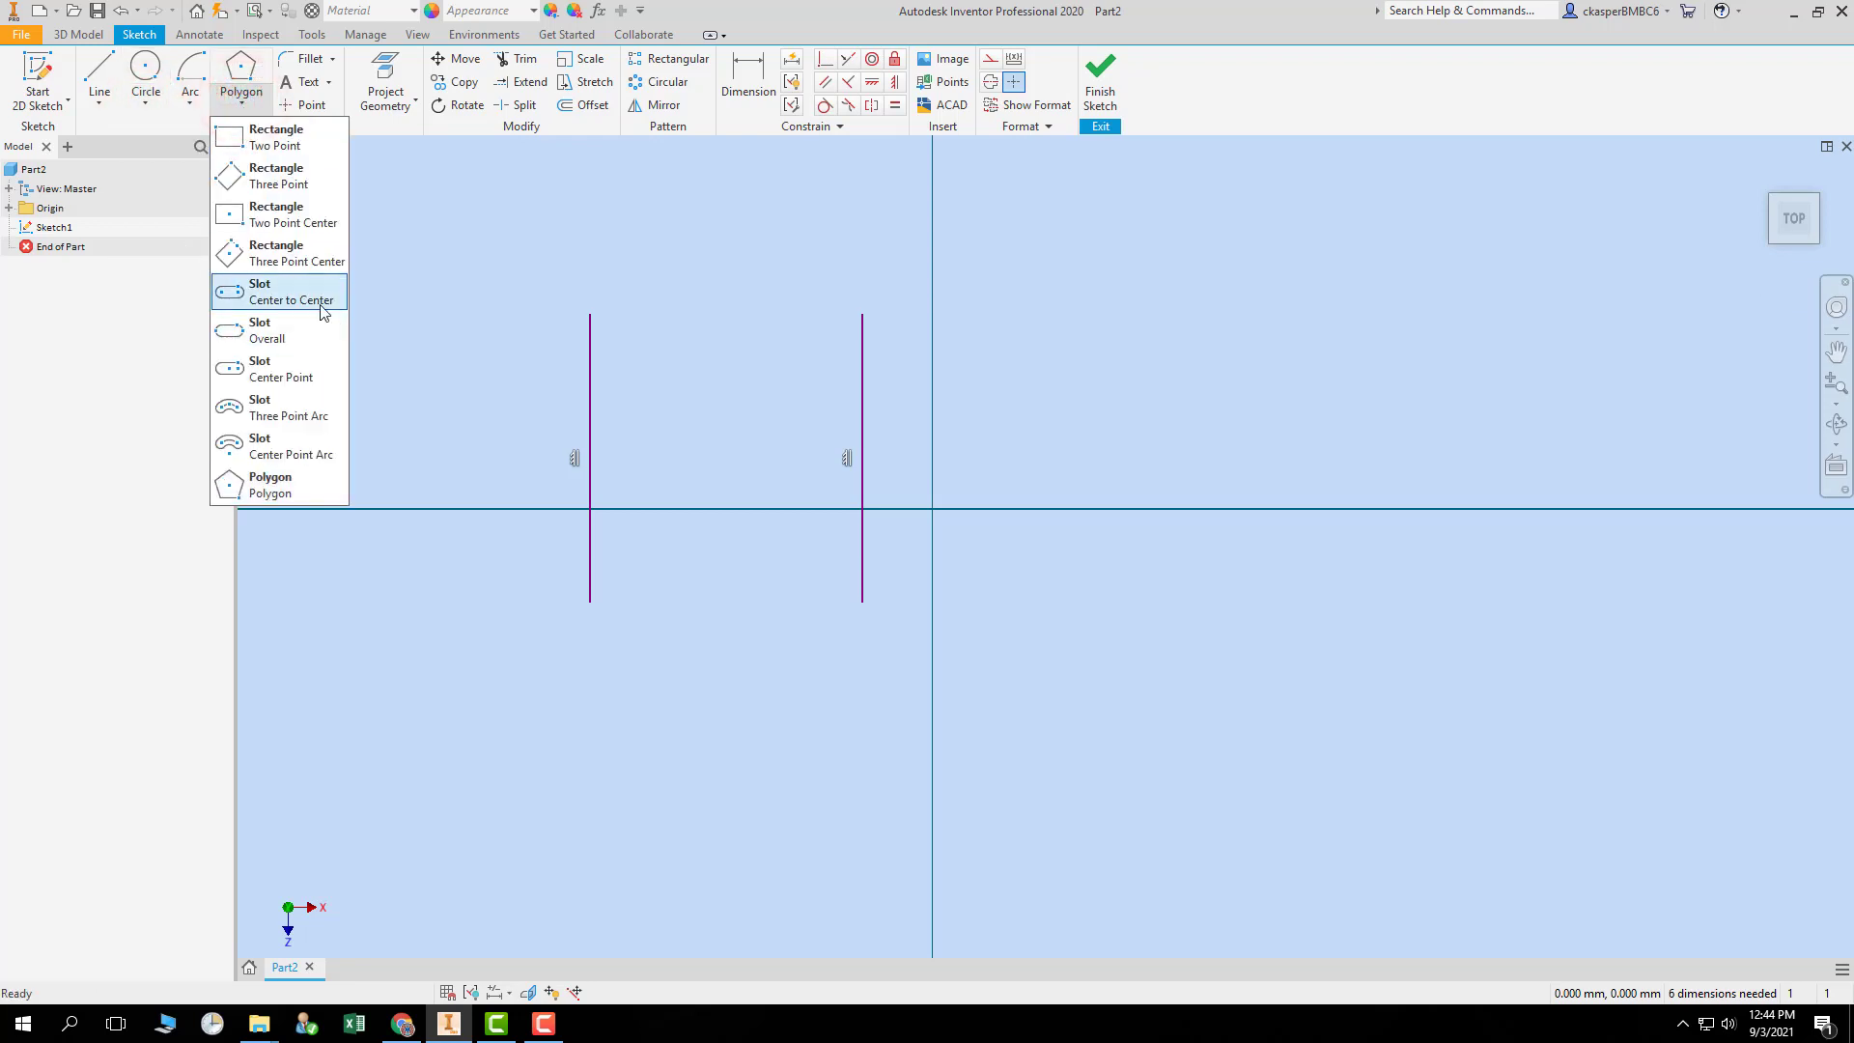
{"action": "left_click", "coordinate": [293, 296]}
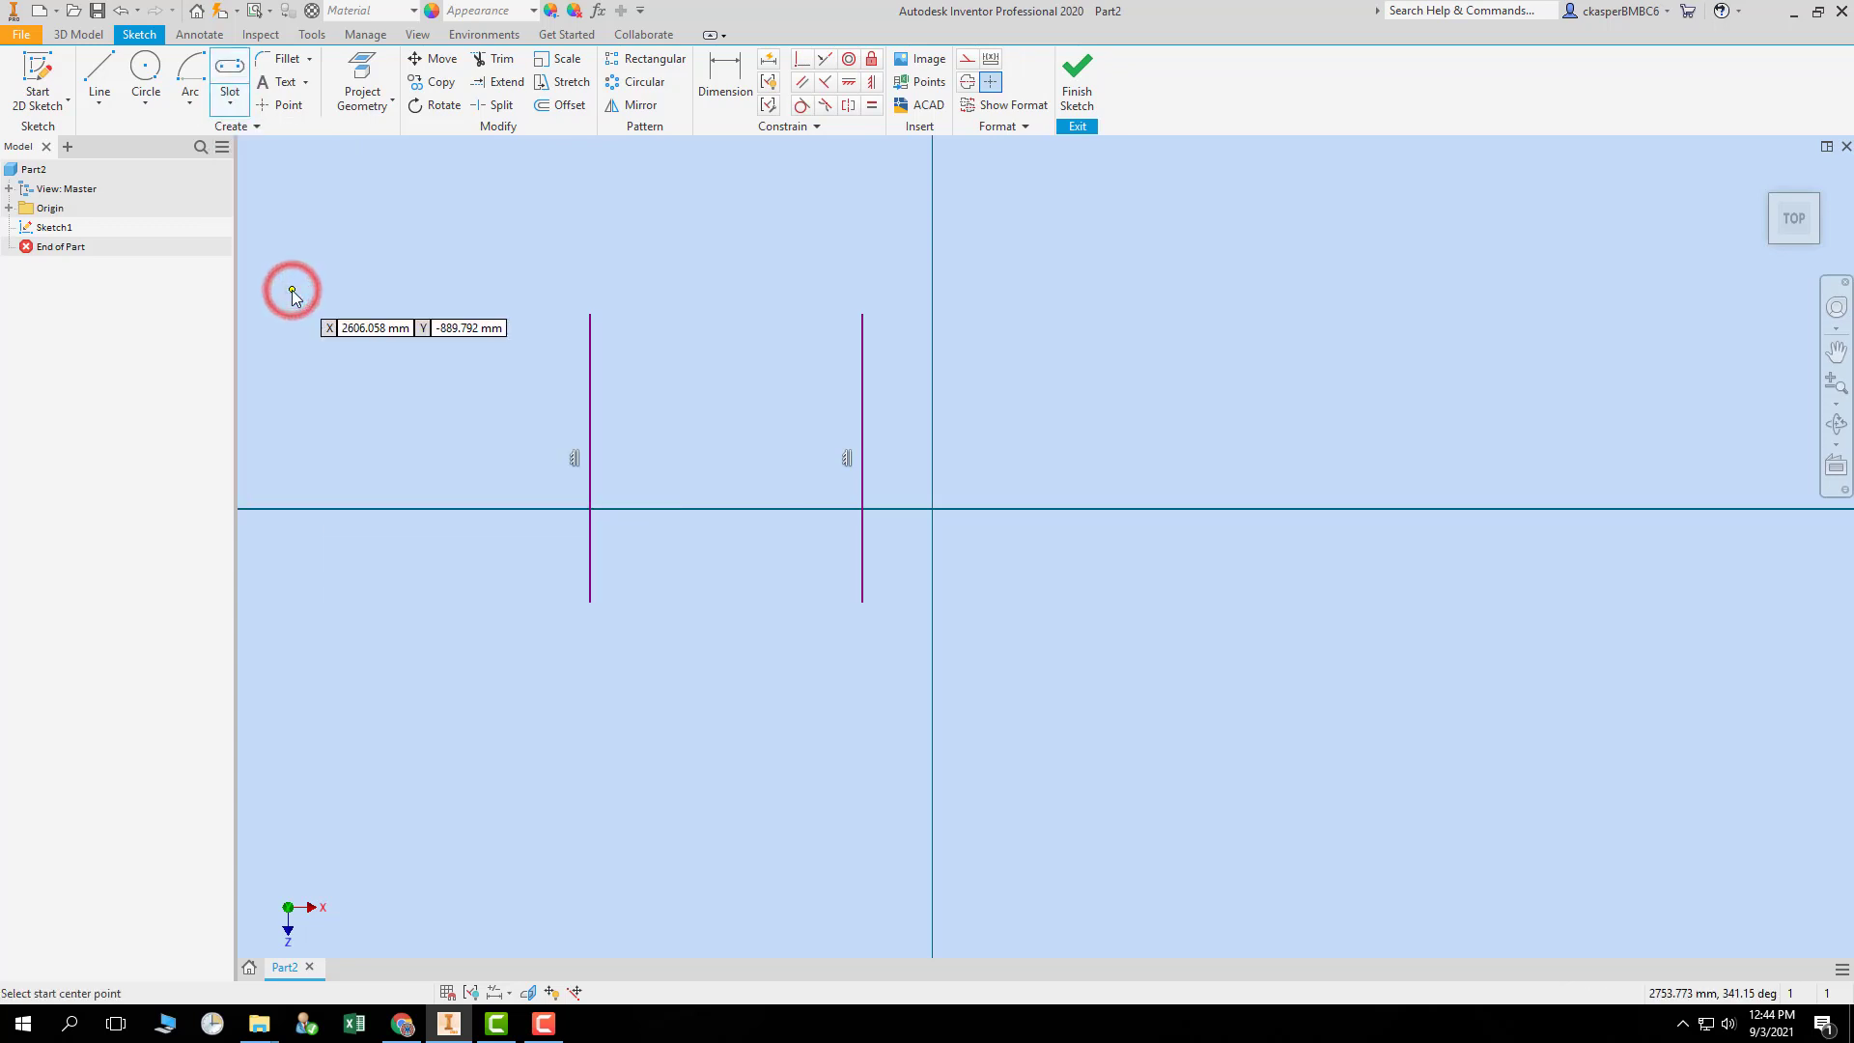
{"action": "left_click", "coordinate": [590, 314]}
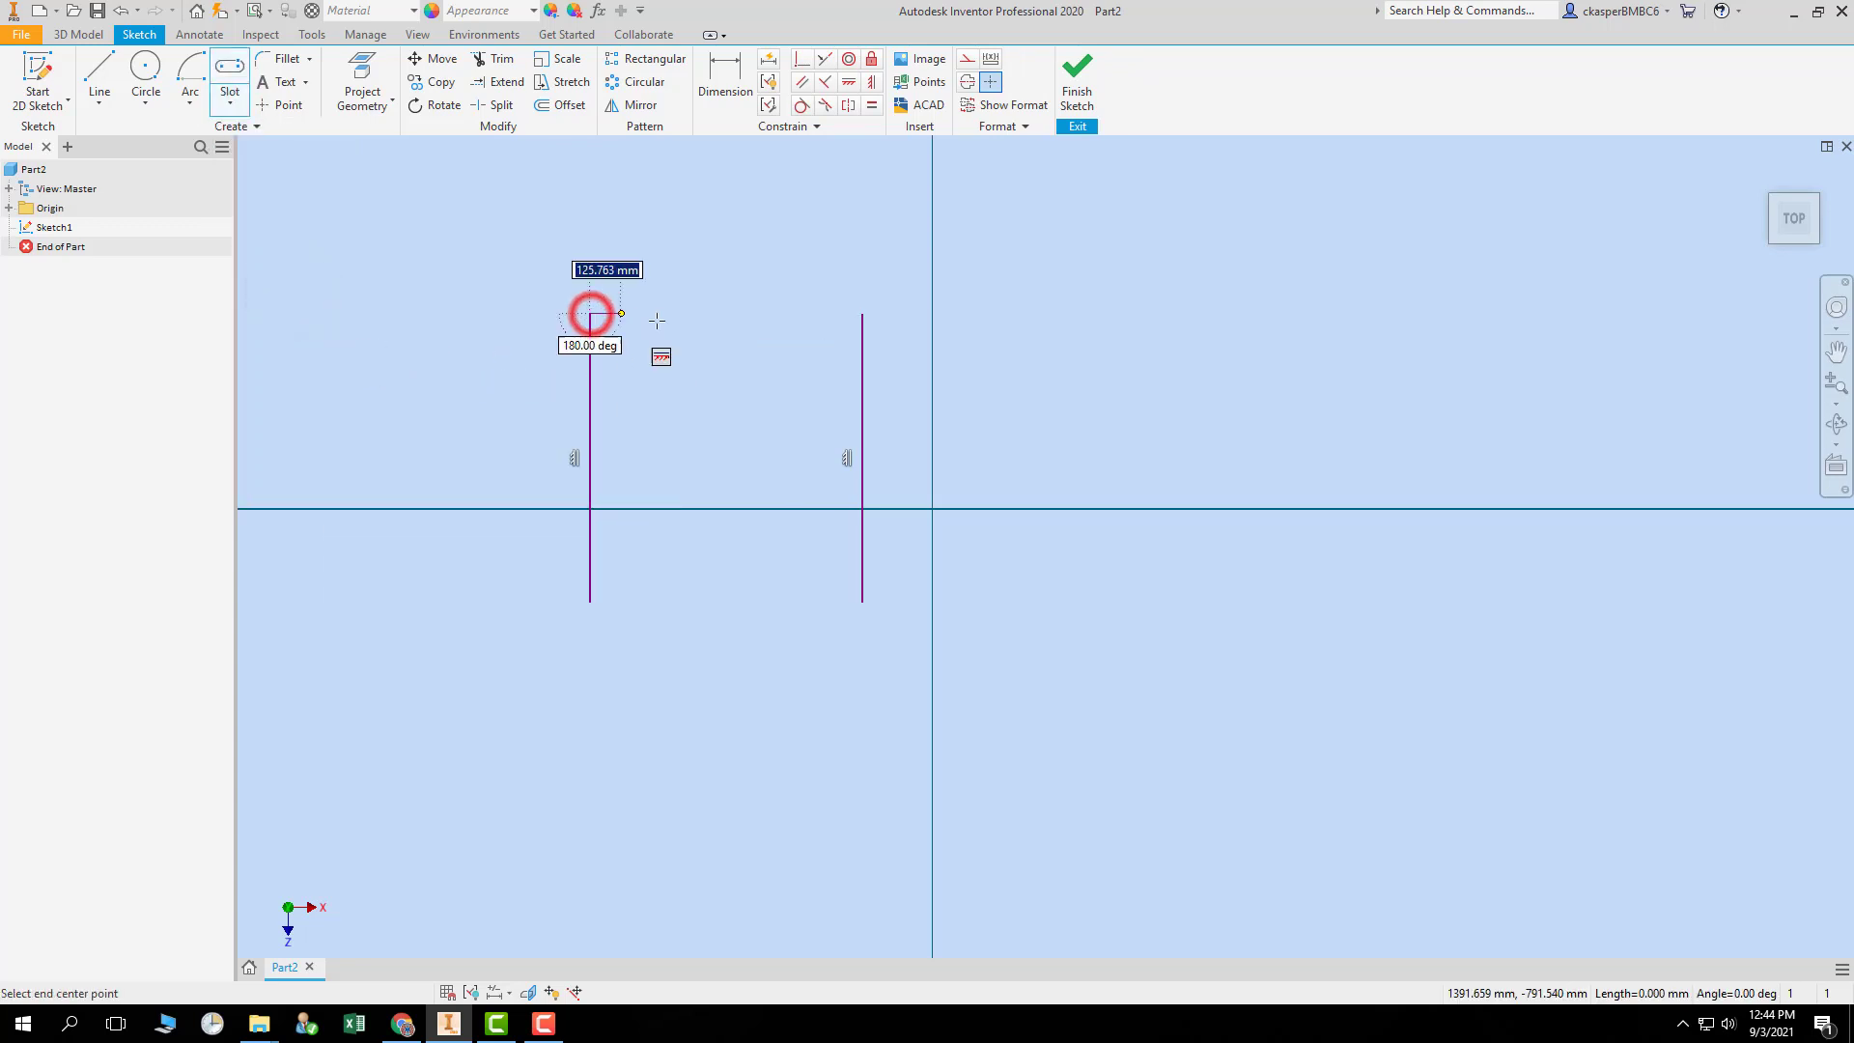
{"action": "left_click", "coordinate": [862, 314]}
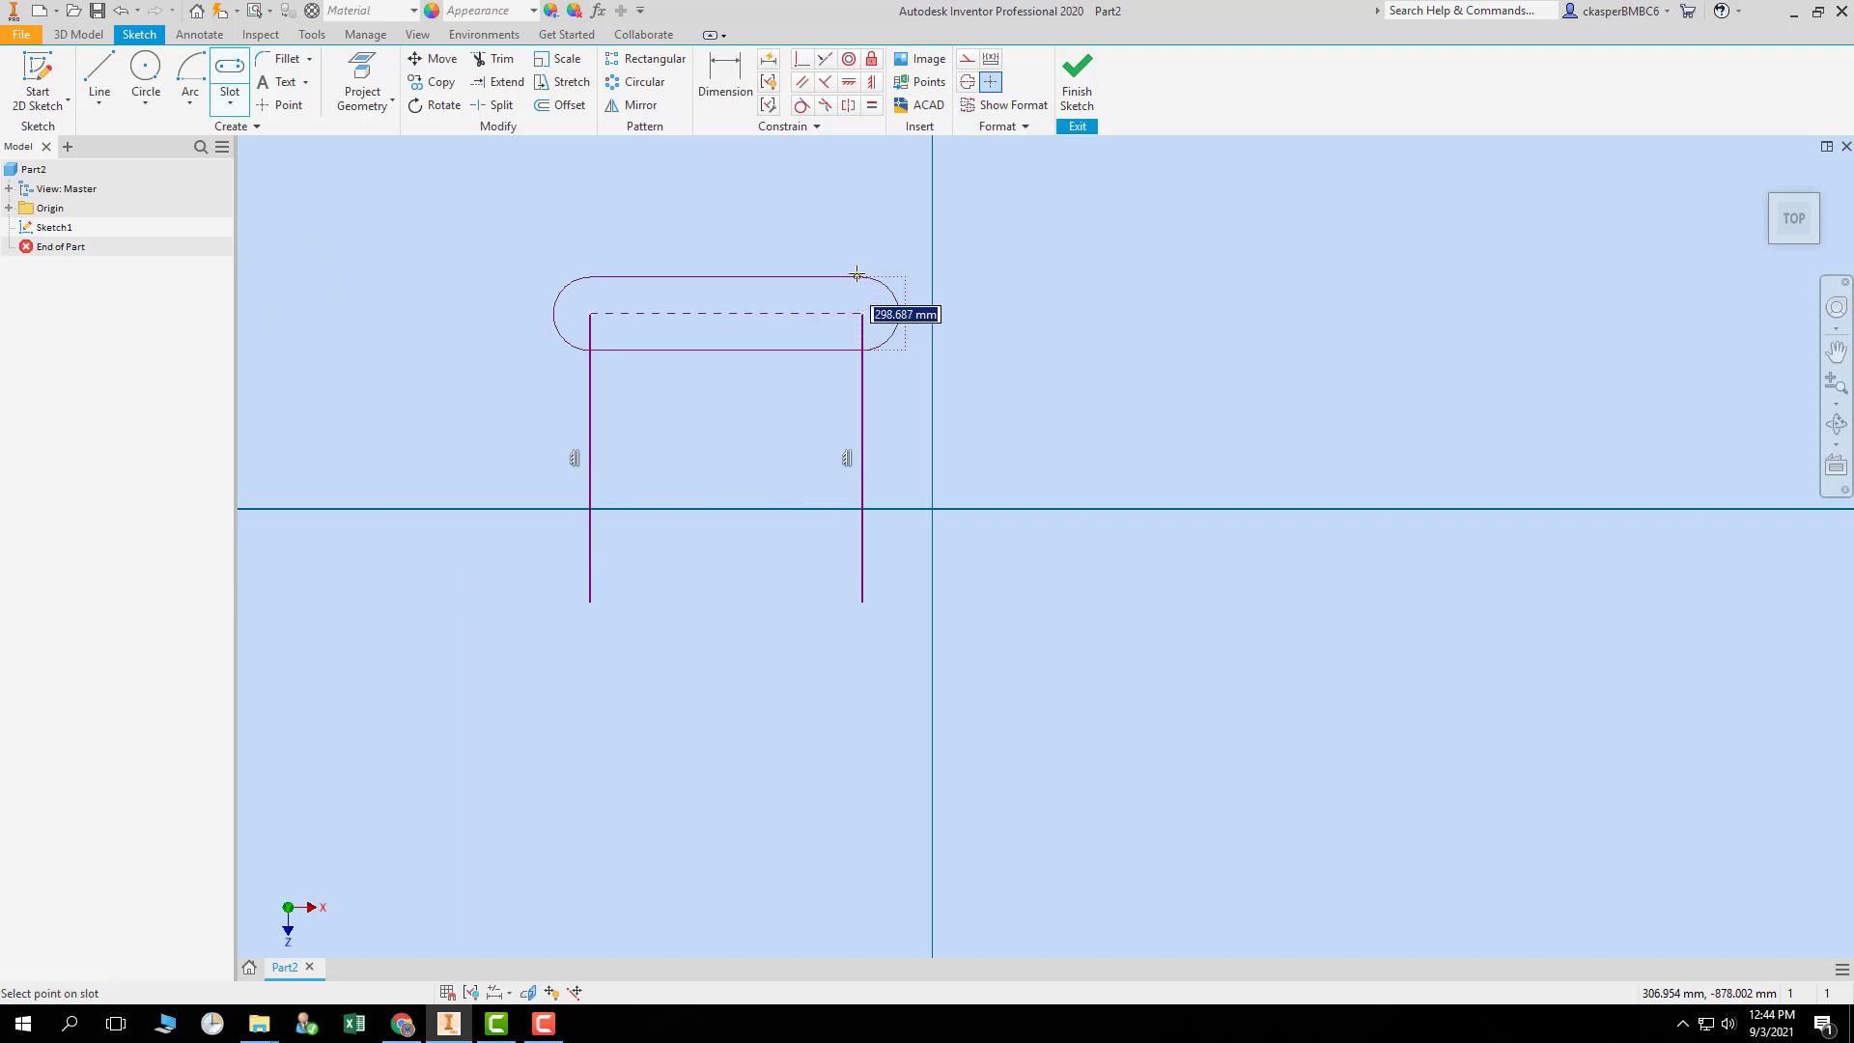
{"action": "left_click", "coordinate": [856, 272]}
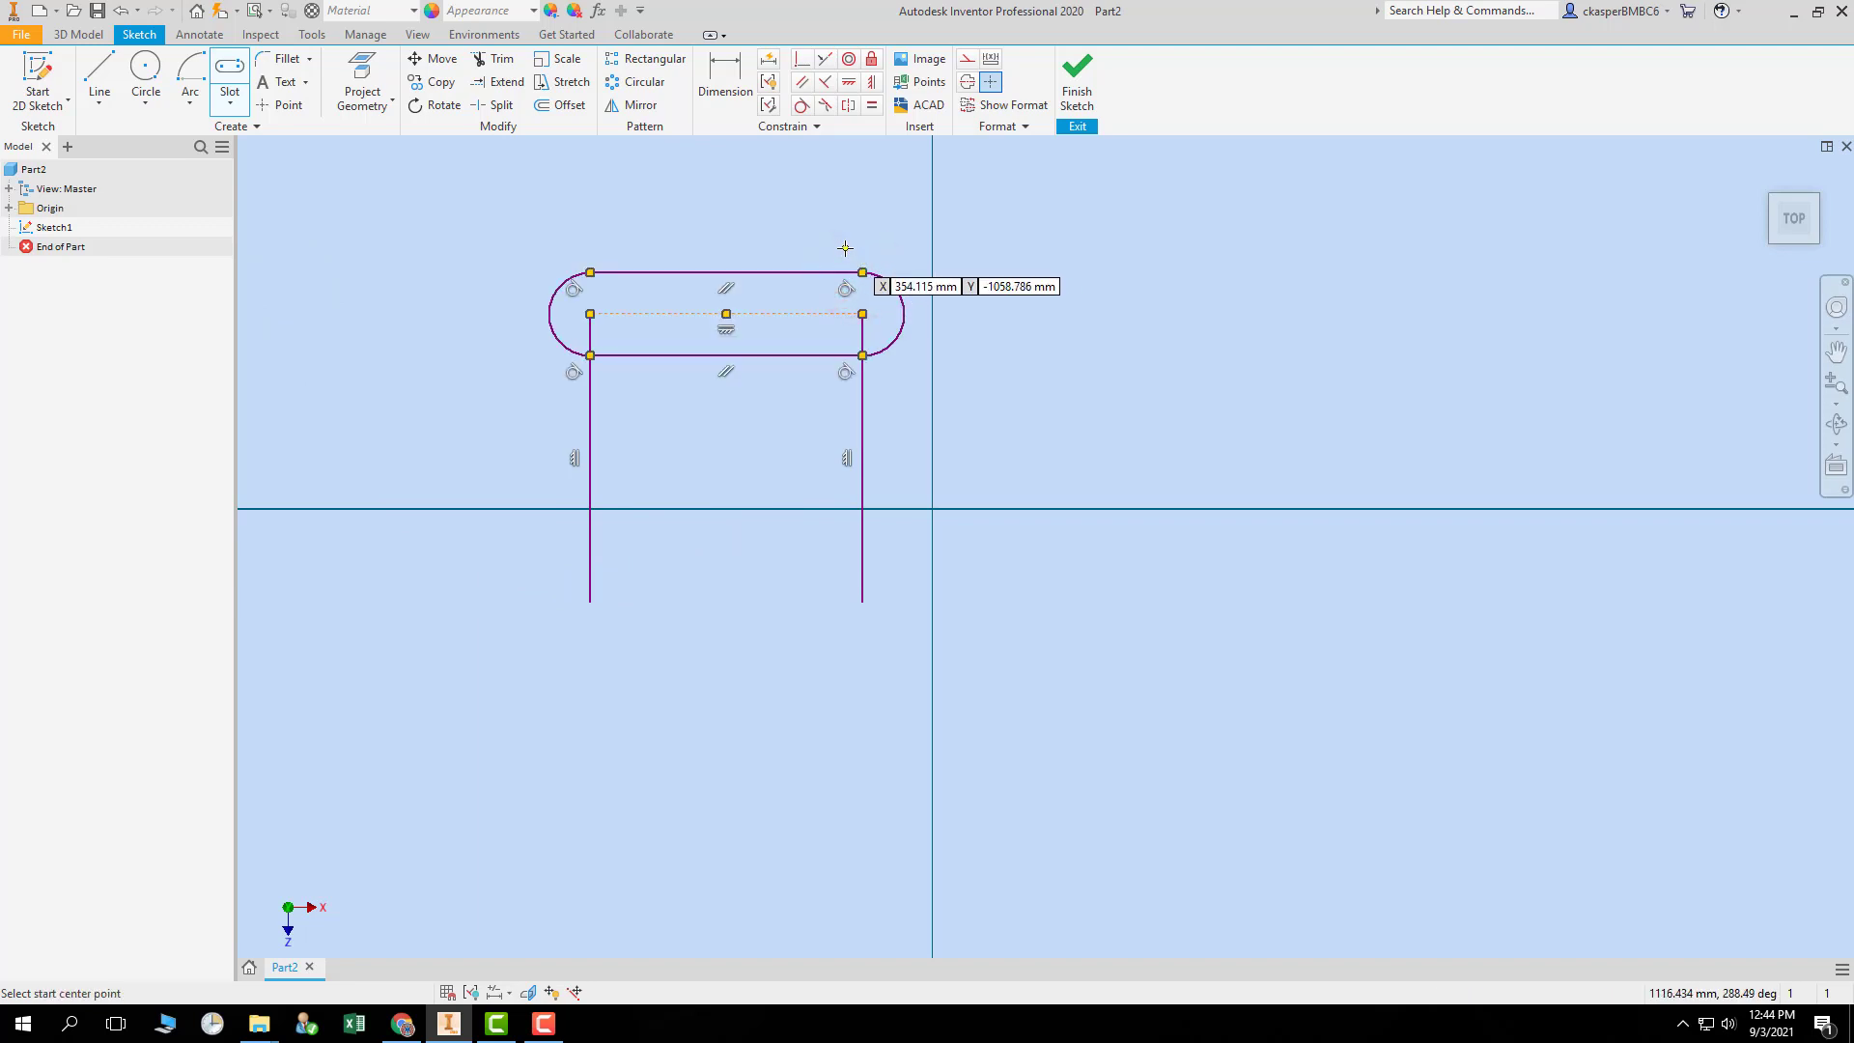
- Draw an overall slot spanning exactly between the lower ends of the two vertical lines
{"action": "left_click", "coordinate": [235, 100]}
{"action": "left_click", "coordinate": [279, 329]}
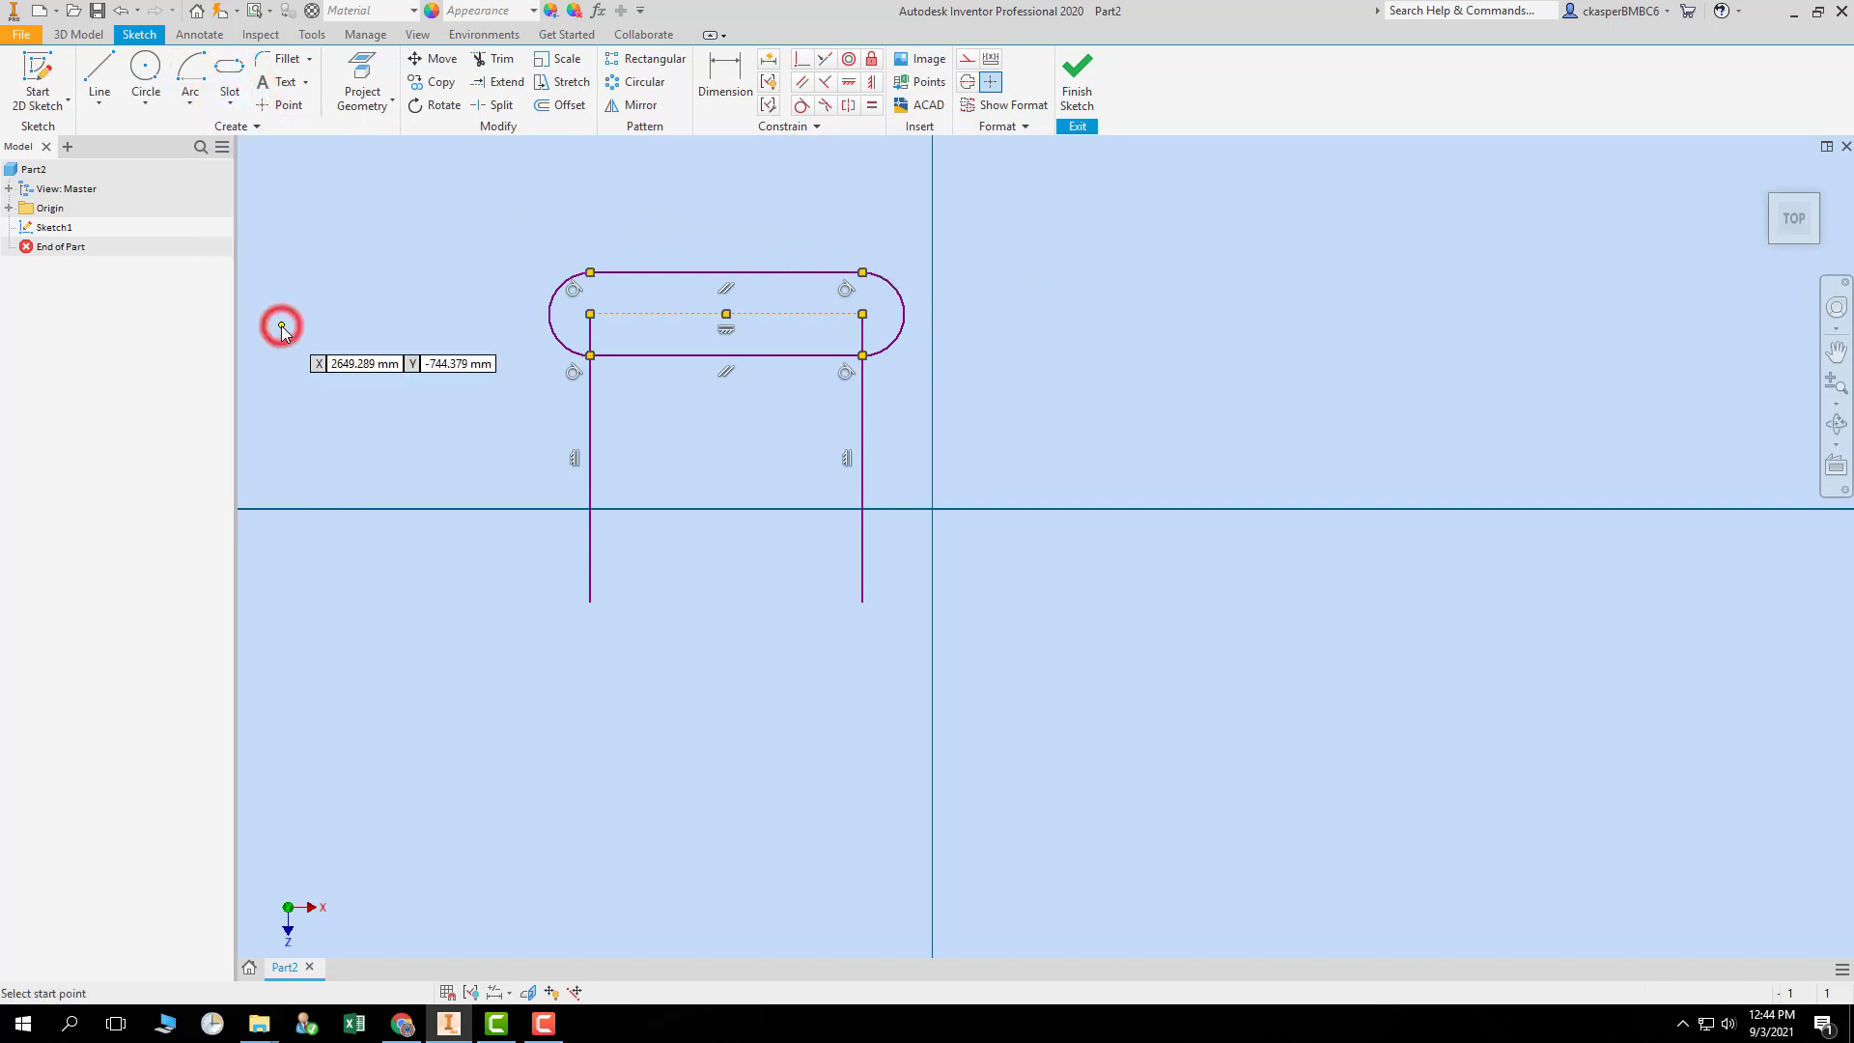
{"action": "left_click", "coordinate": [589, 602]}
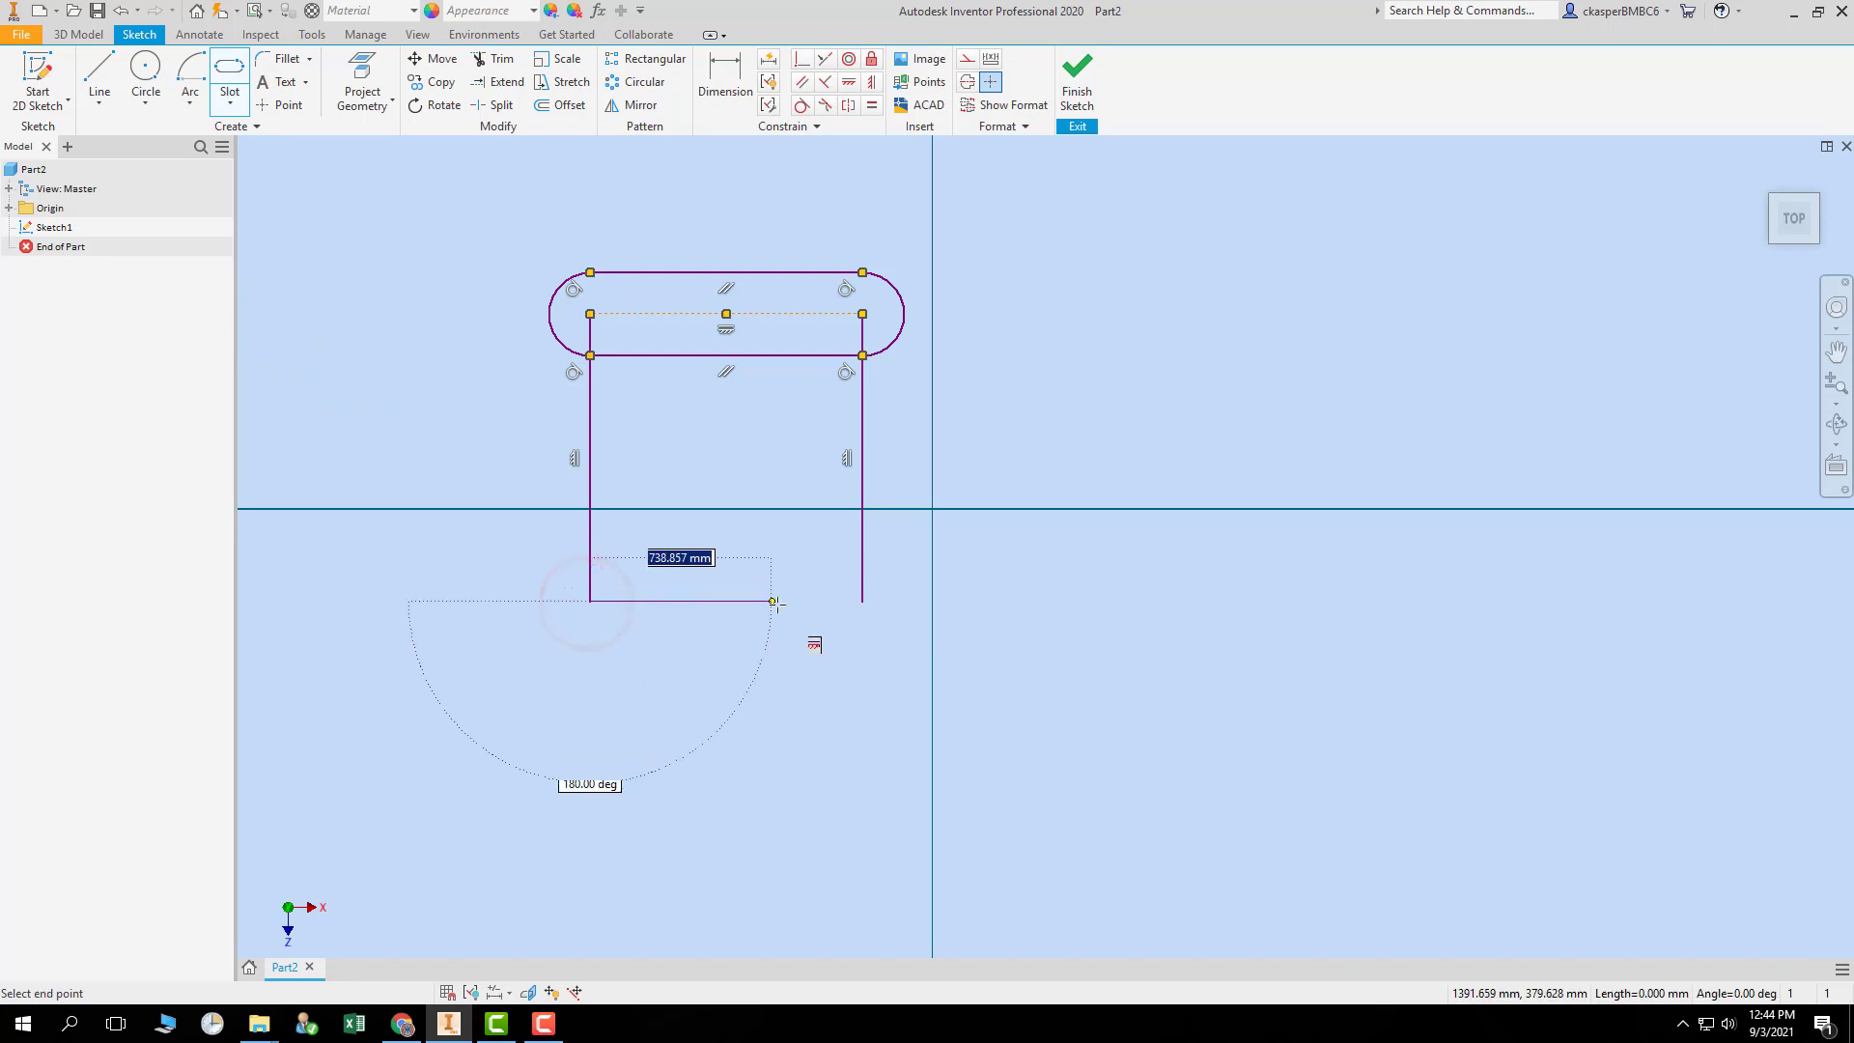
{"action": "left_click", "coordinate": [862, 601]}
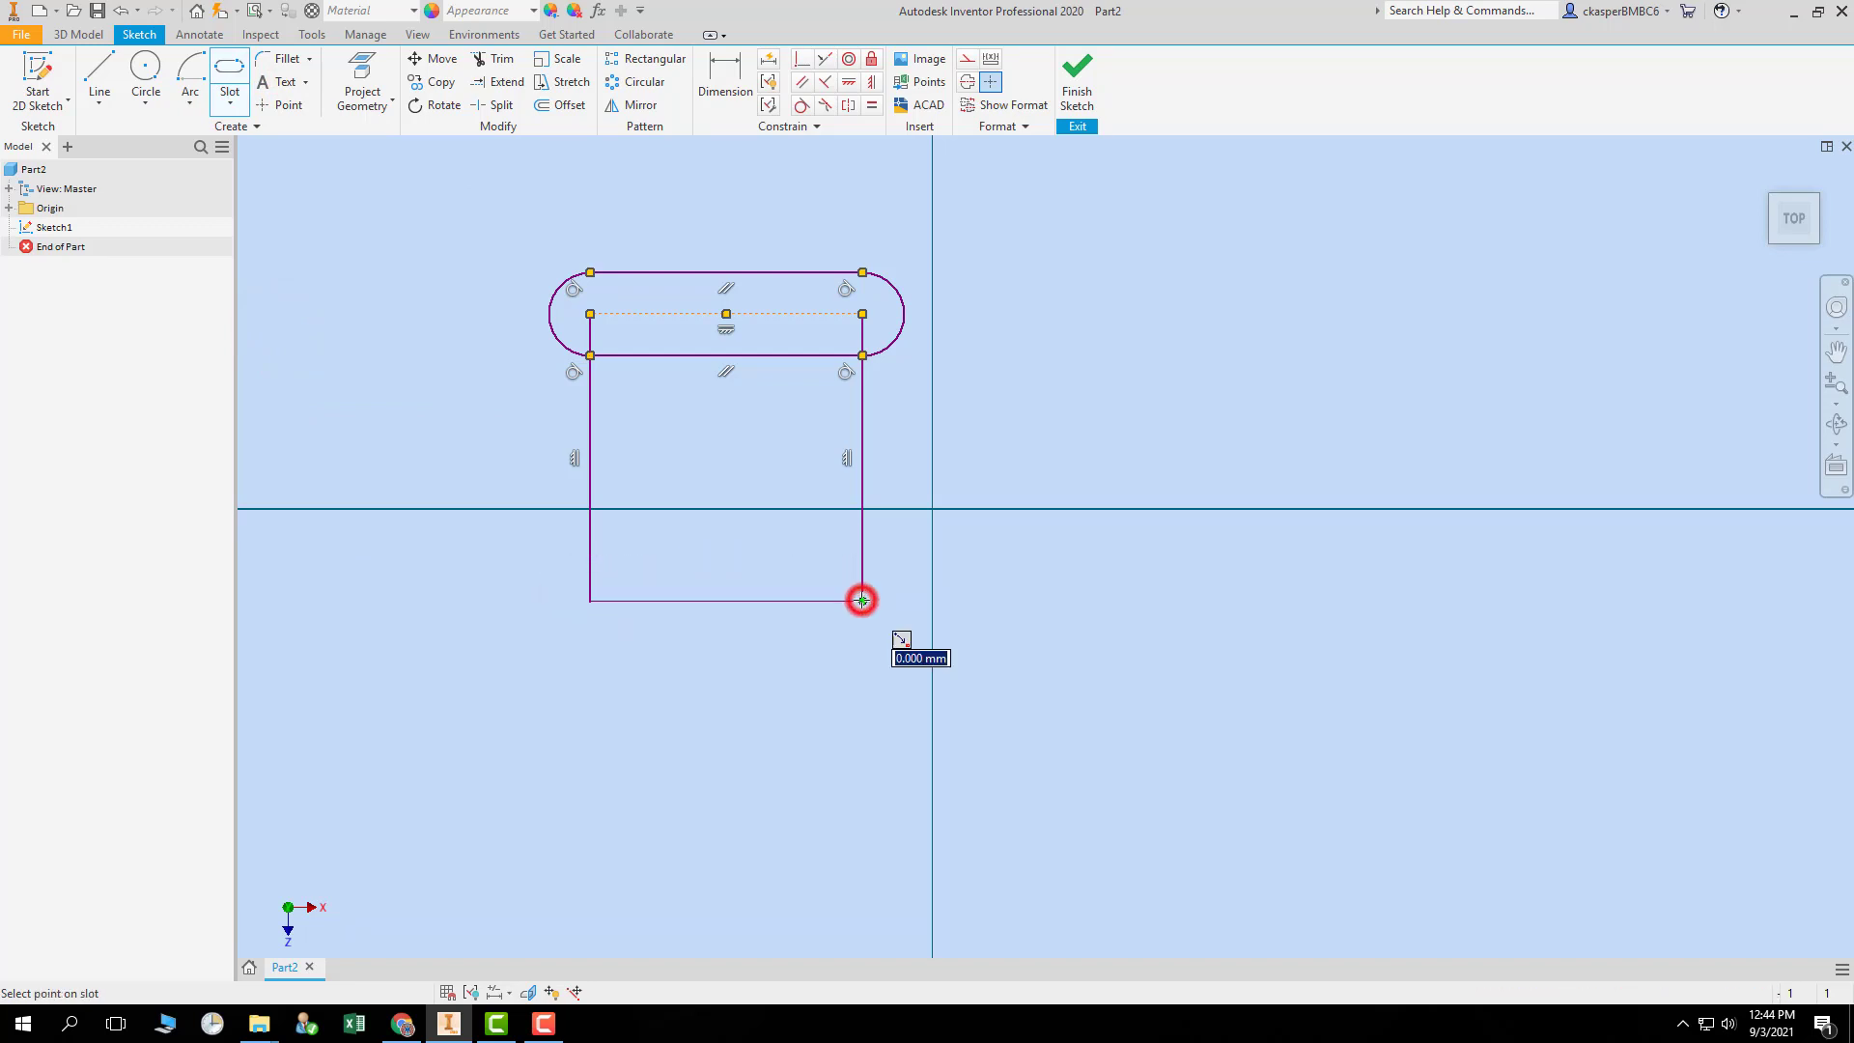
{"action": "left_click", "coordinate": [845, 640]}
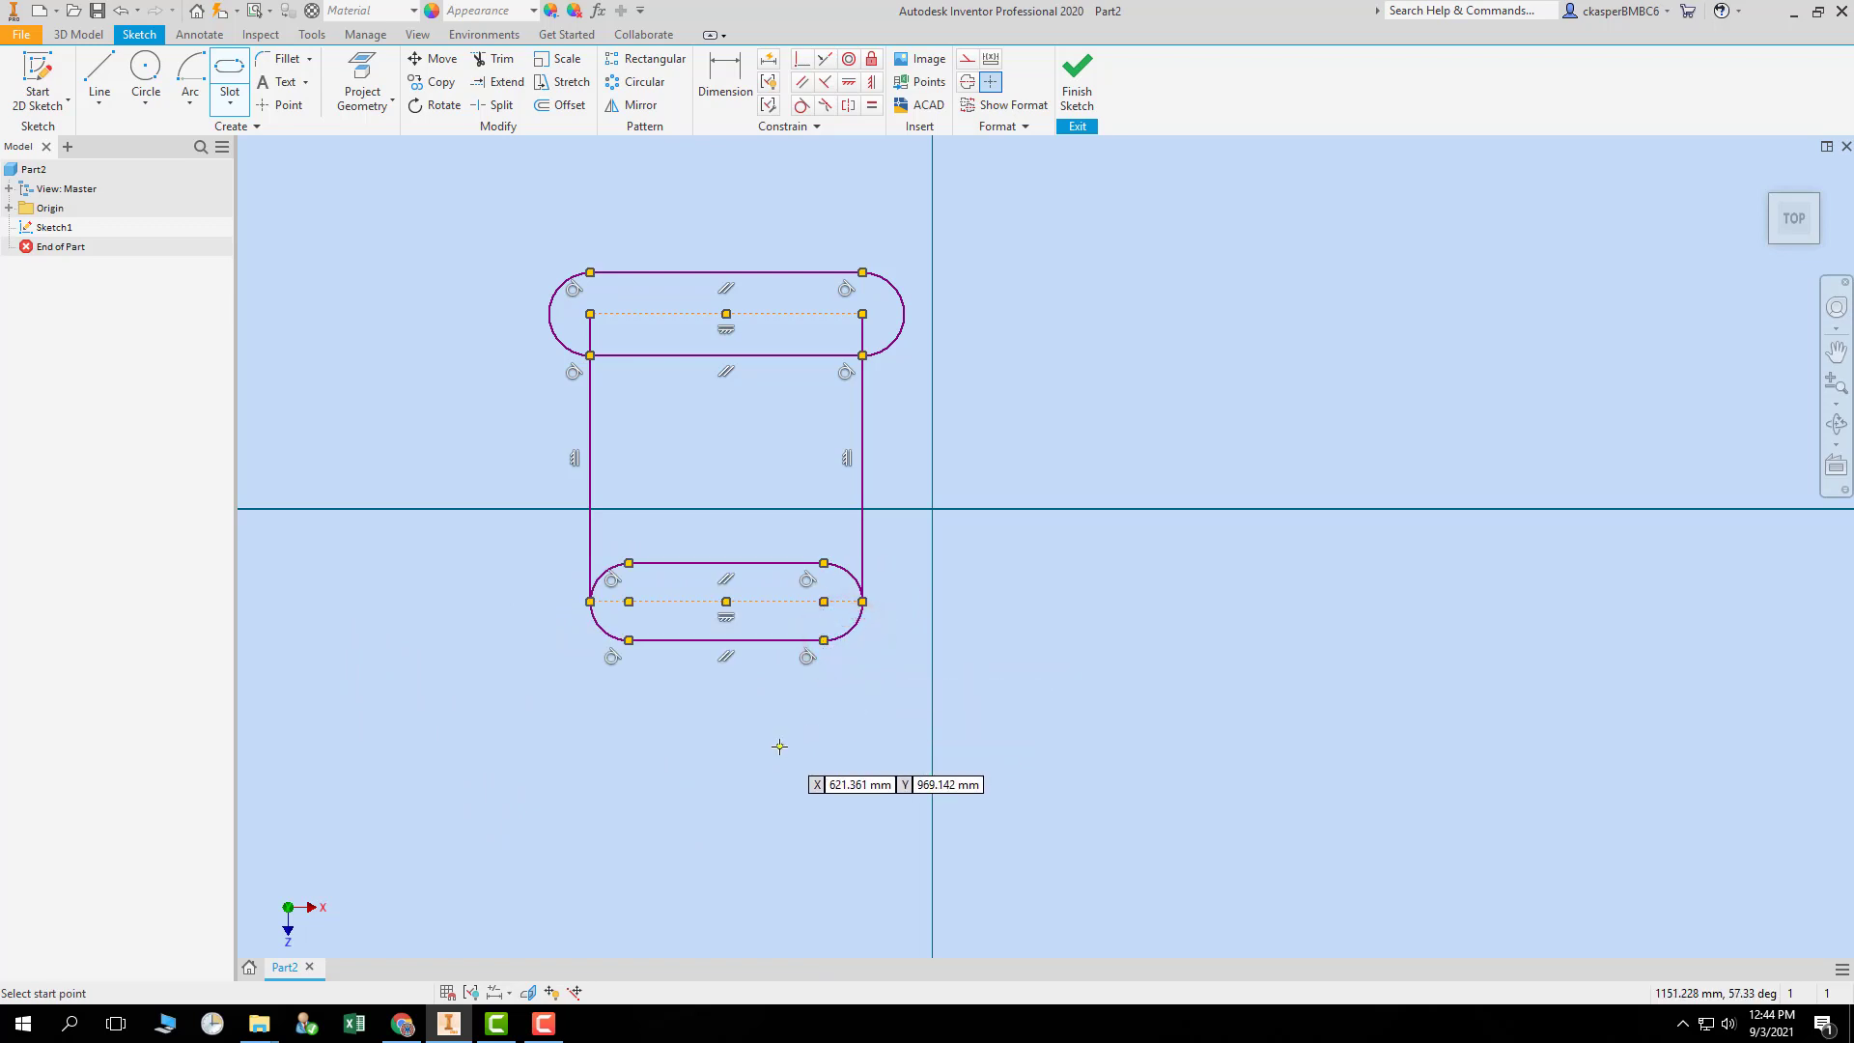
{"action": "key", "text": "Escape"}
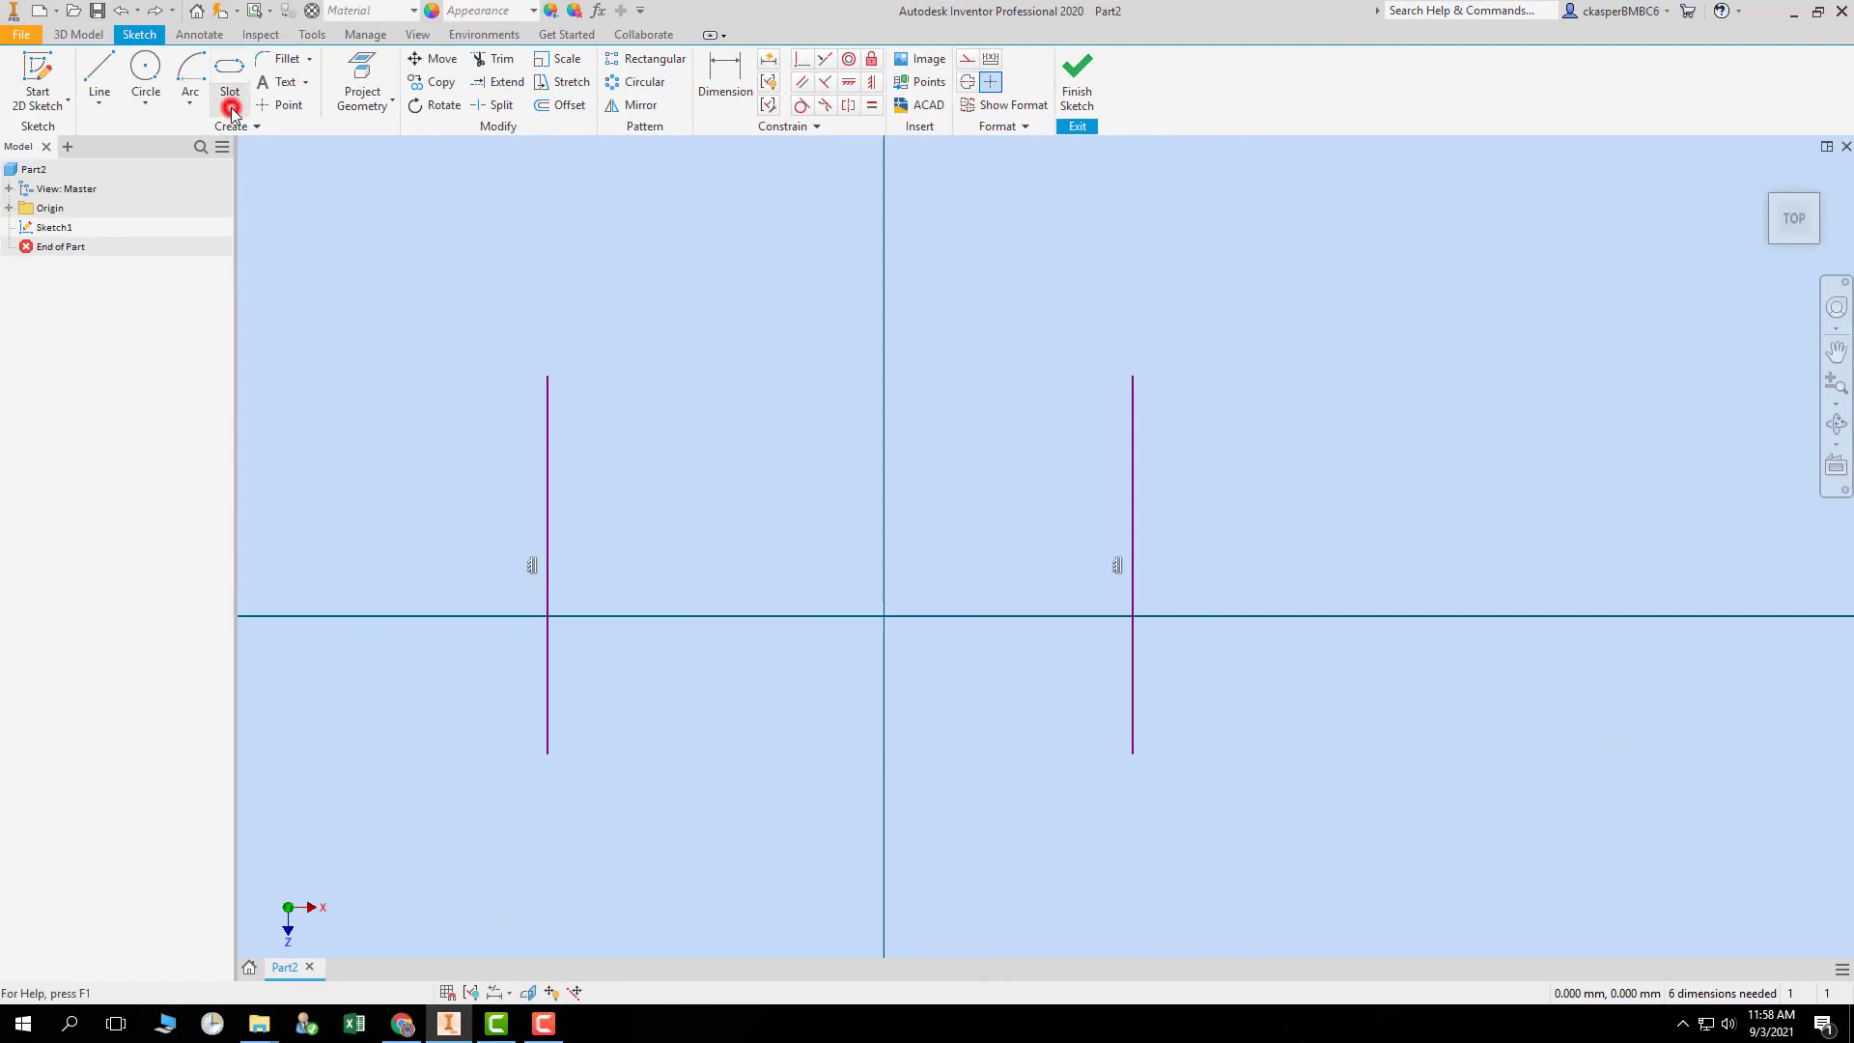
- Draw a center-point slot centered on the left line's upper end, with one end center on the right line's upper end, and undo it
{"action": "left_click", "coordinate": [232, 108]}
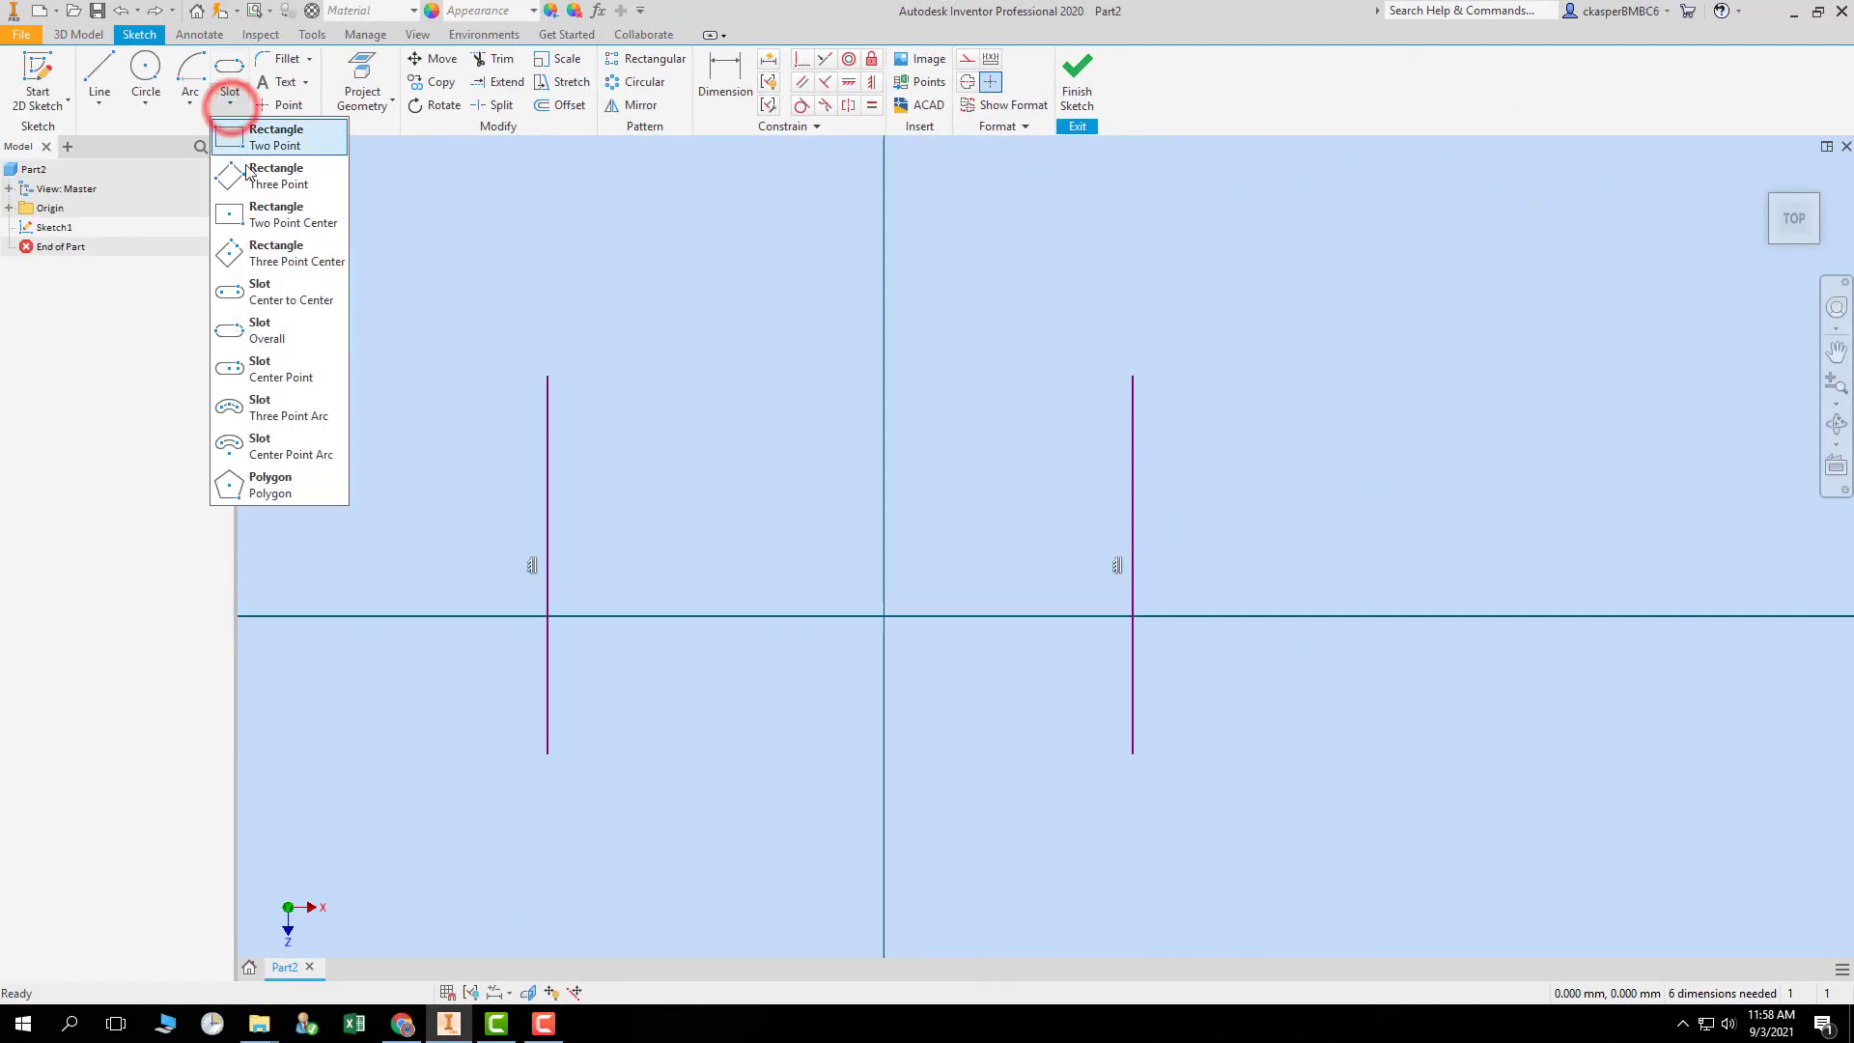
{"action": "left_click", "coordinate": [311, 371]}
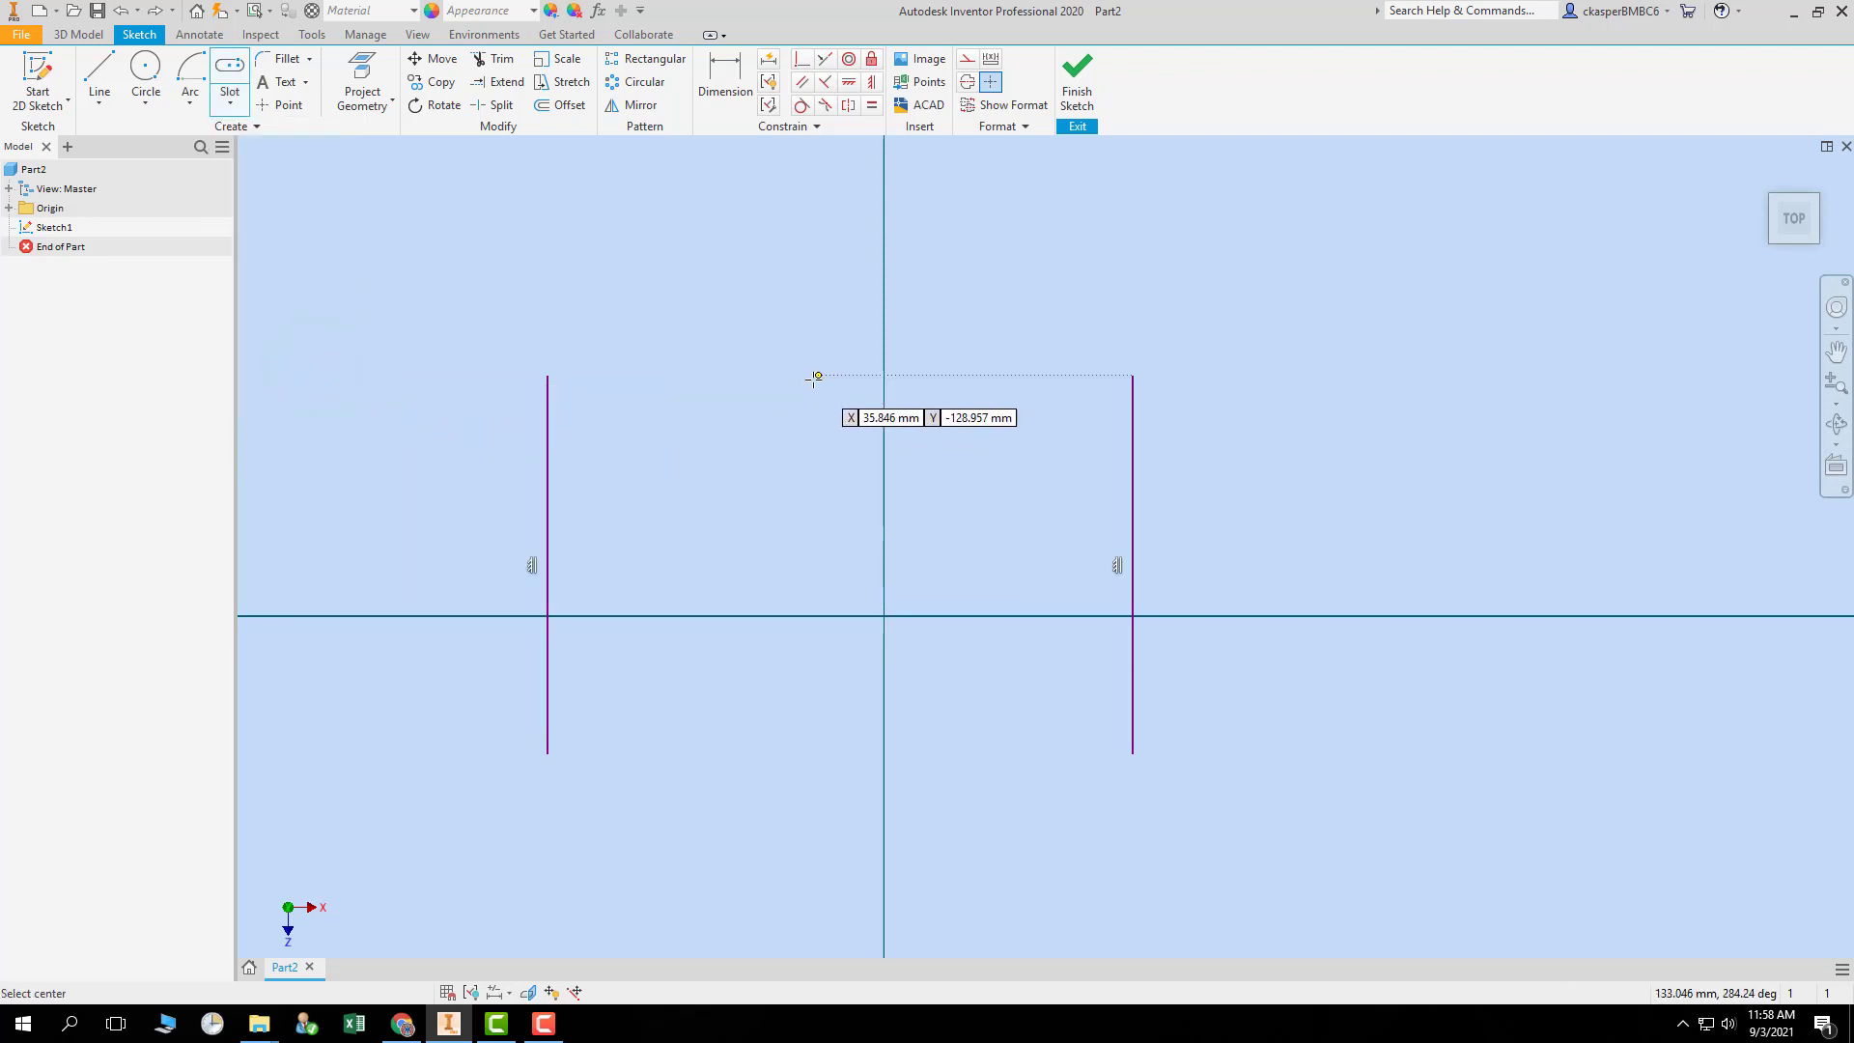
{"action": "left_click", "coordinate": [547, 375]}
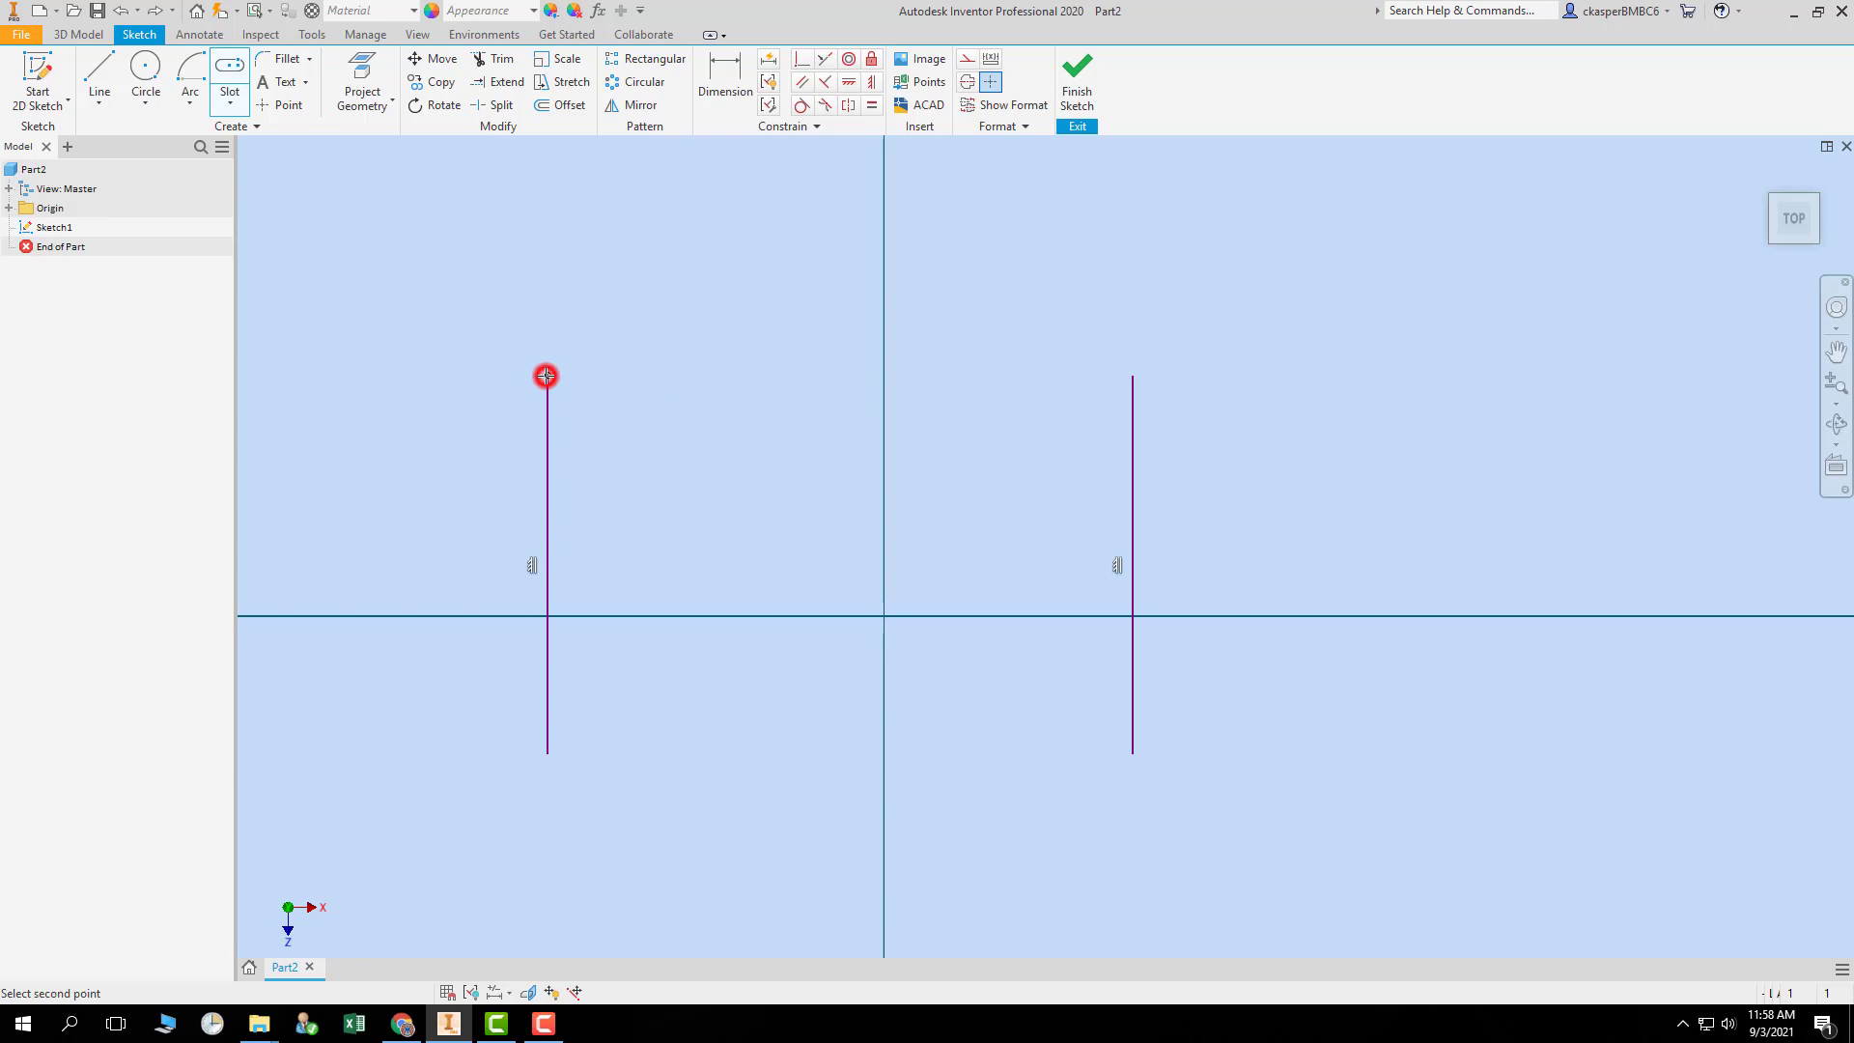
{"action": "left_click", "coordinate": [1131, 378]}
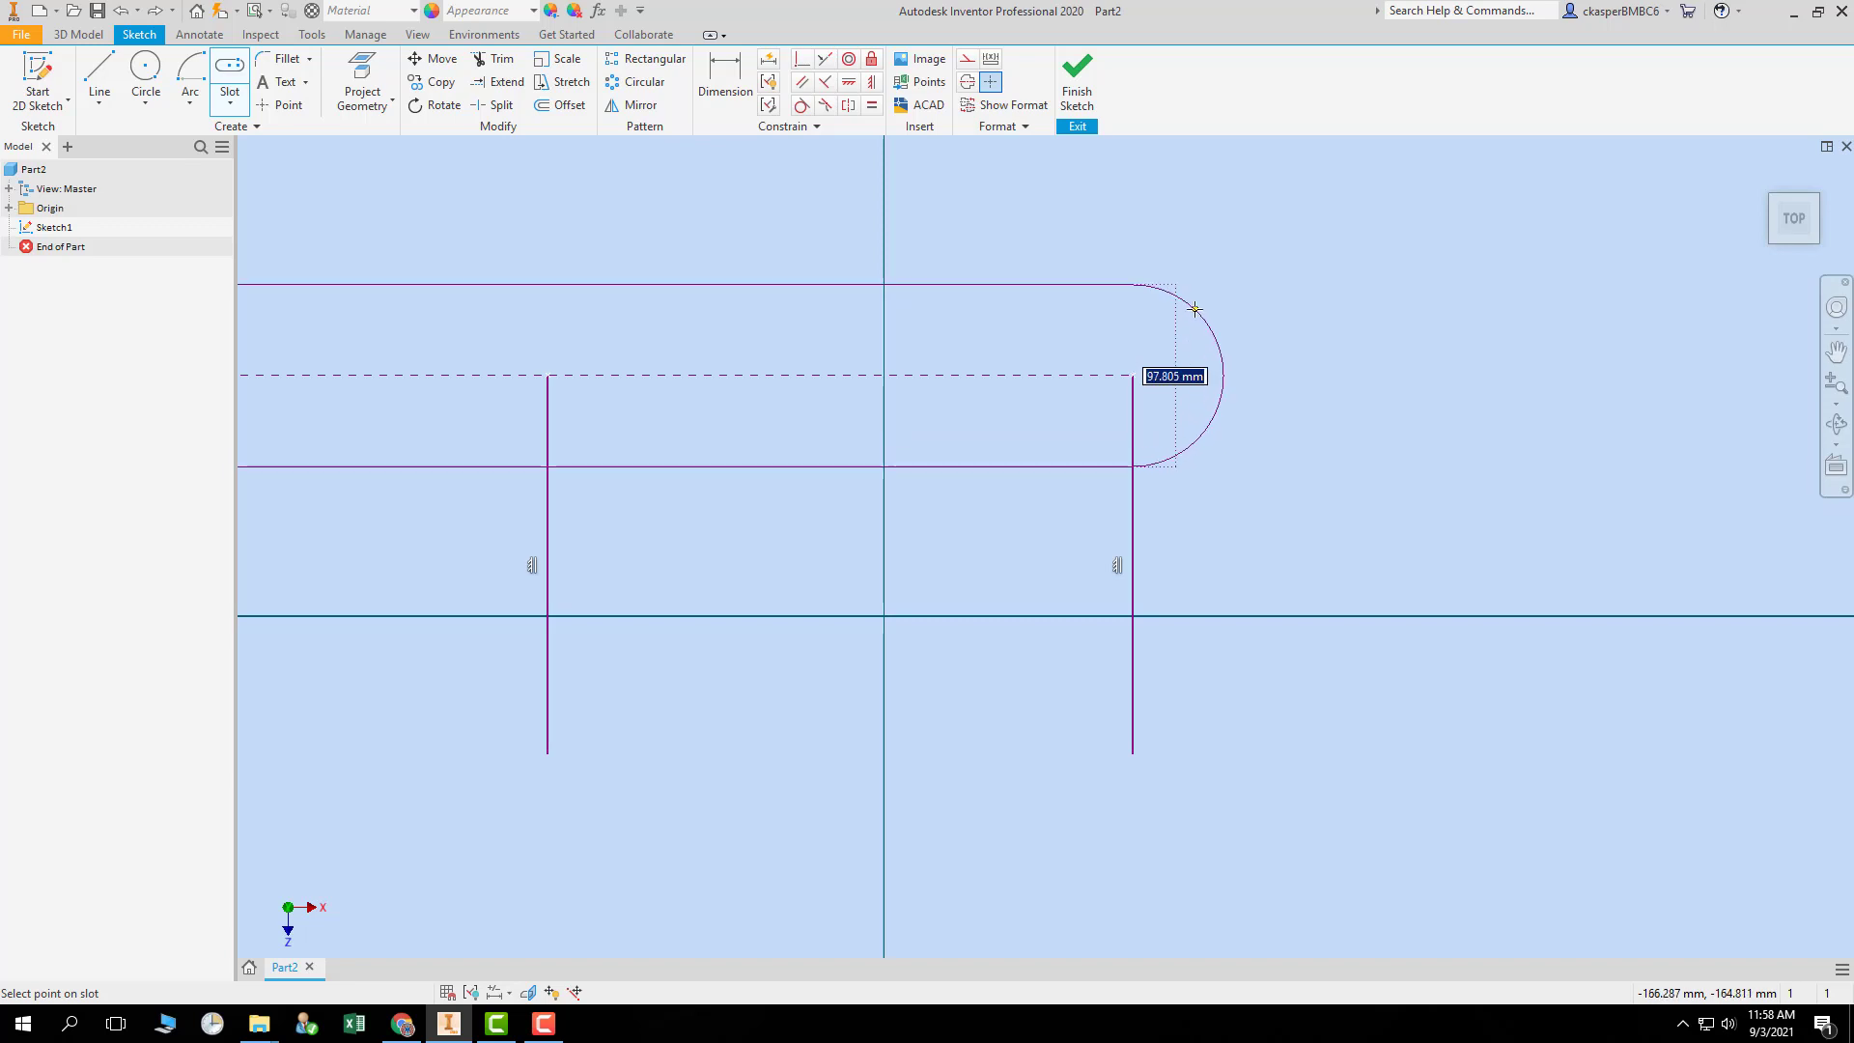
{"action": "scroll", "coordinate": [1200, 310], "scroll_direction": "down", "scroll_amount": 6}
{"action": "scroll", "coordinate": [1200, 311], "scroll_direction": "up", "scroll_amount": 5}
{"action": "scroll", "coordinate": [1275, 314], "scroll_direction": "up", "scroll_amount": 2}
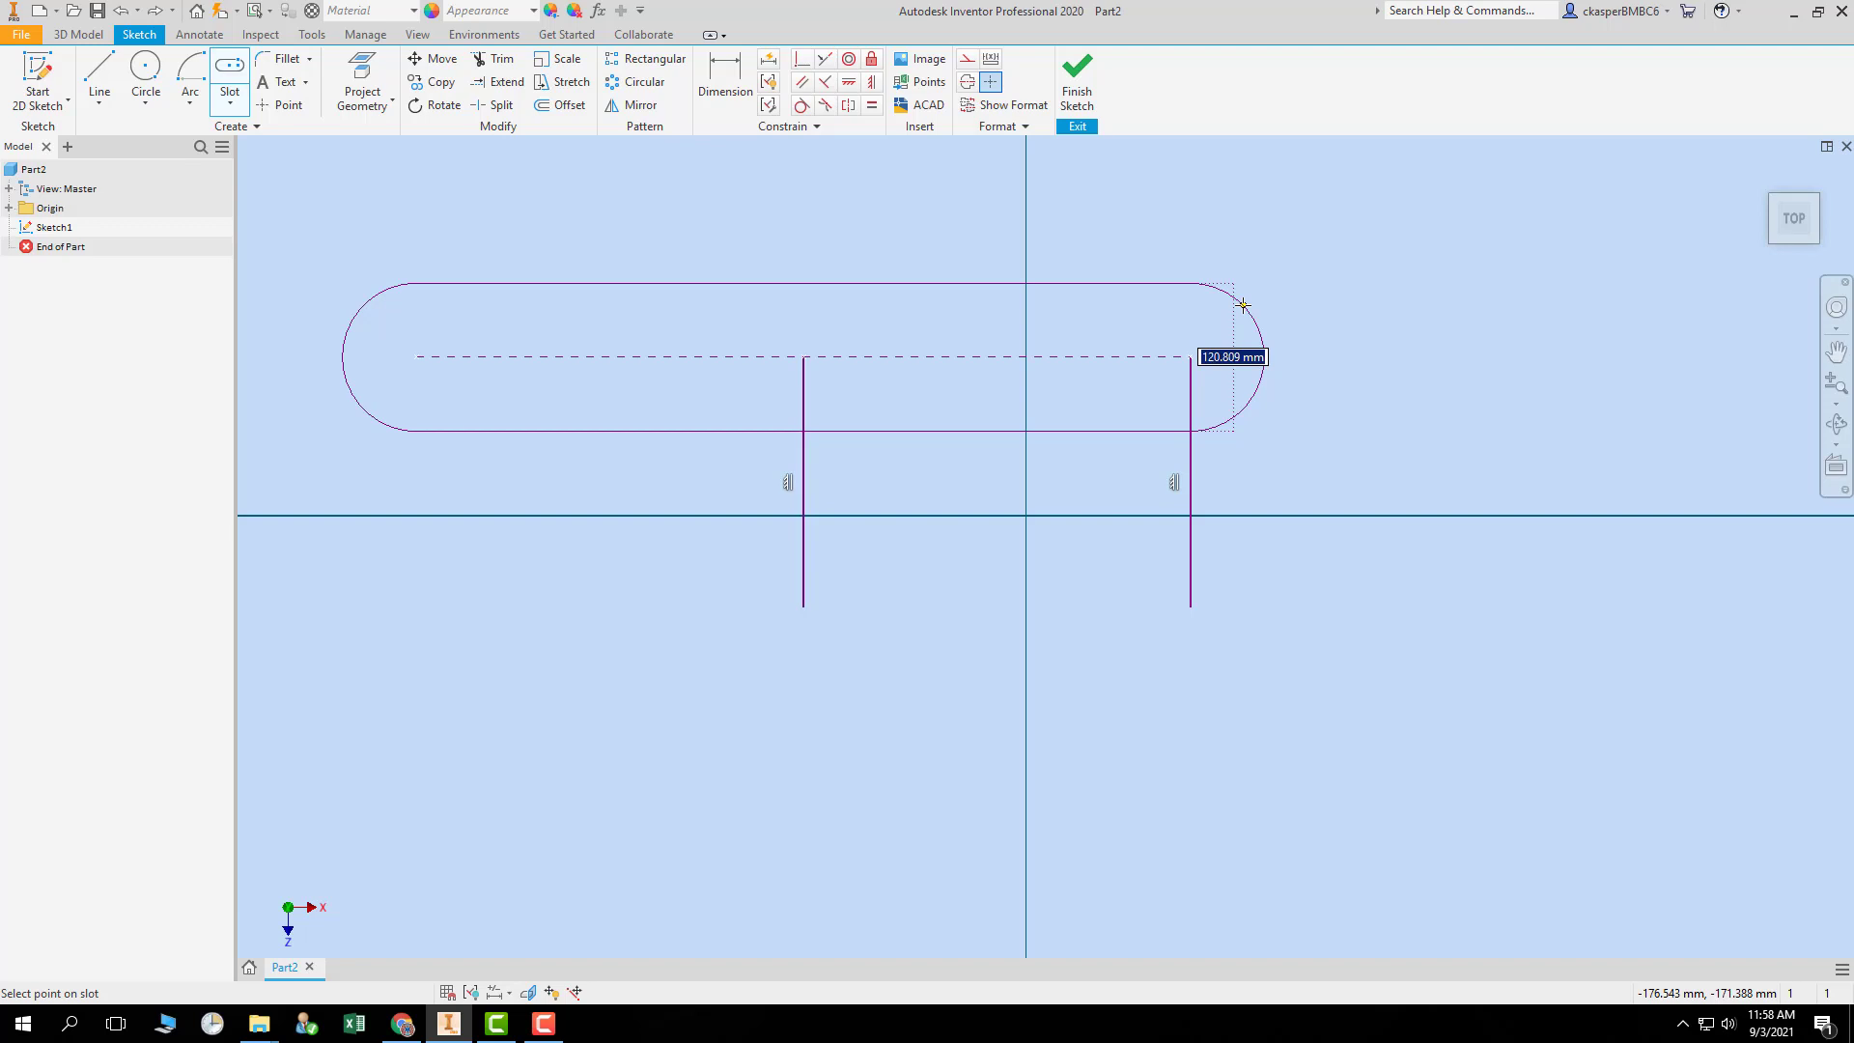
{"action": "left_click", "coordinate": [1177, 271]}
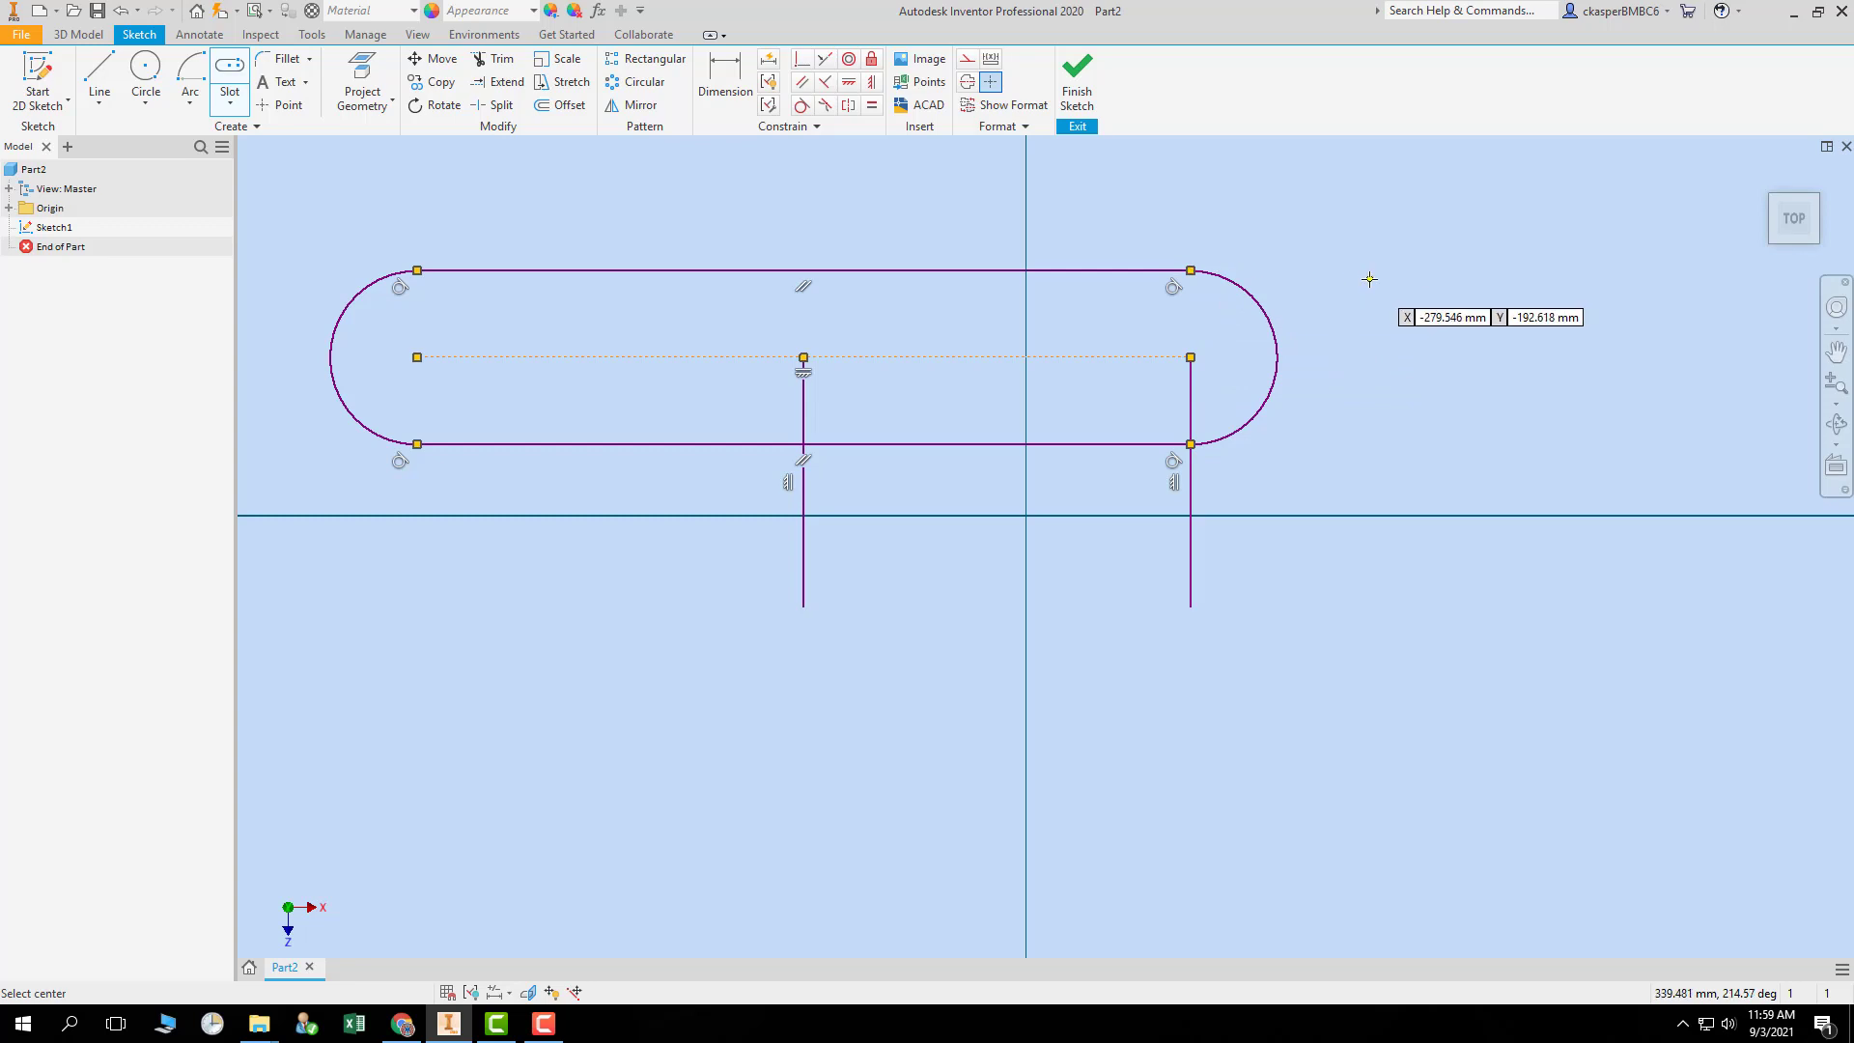
{"action": "key", "text": "Escape"}
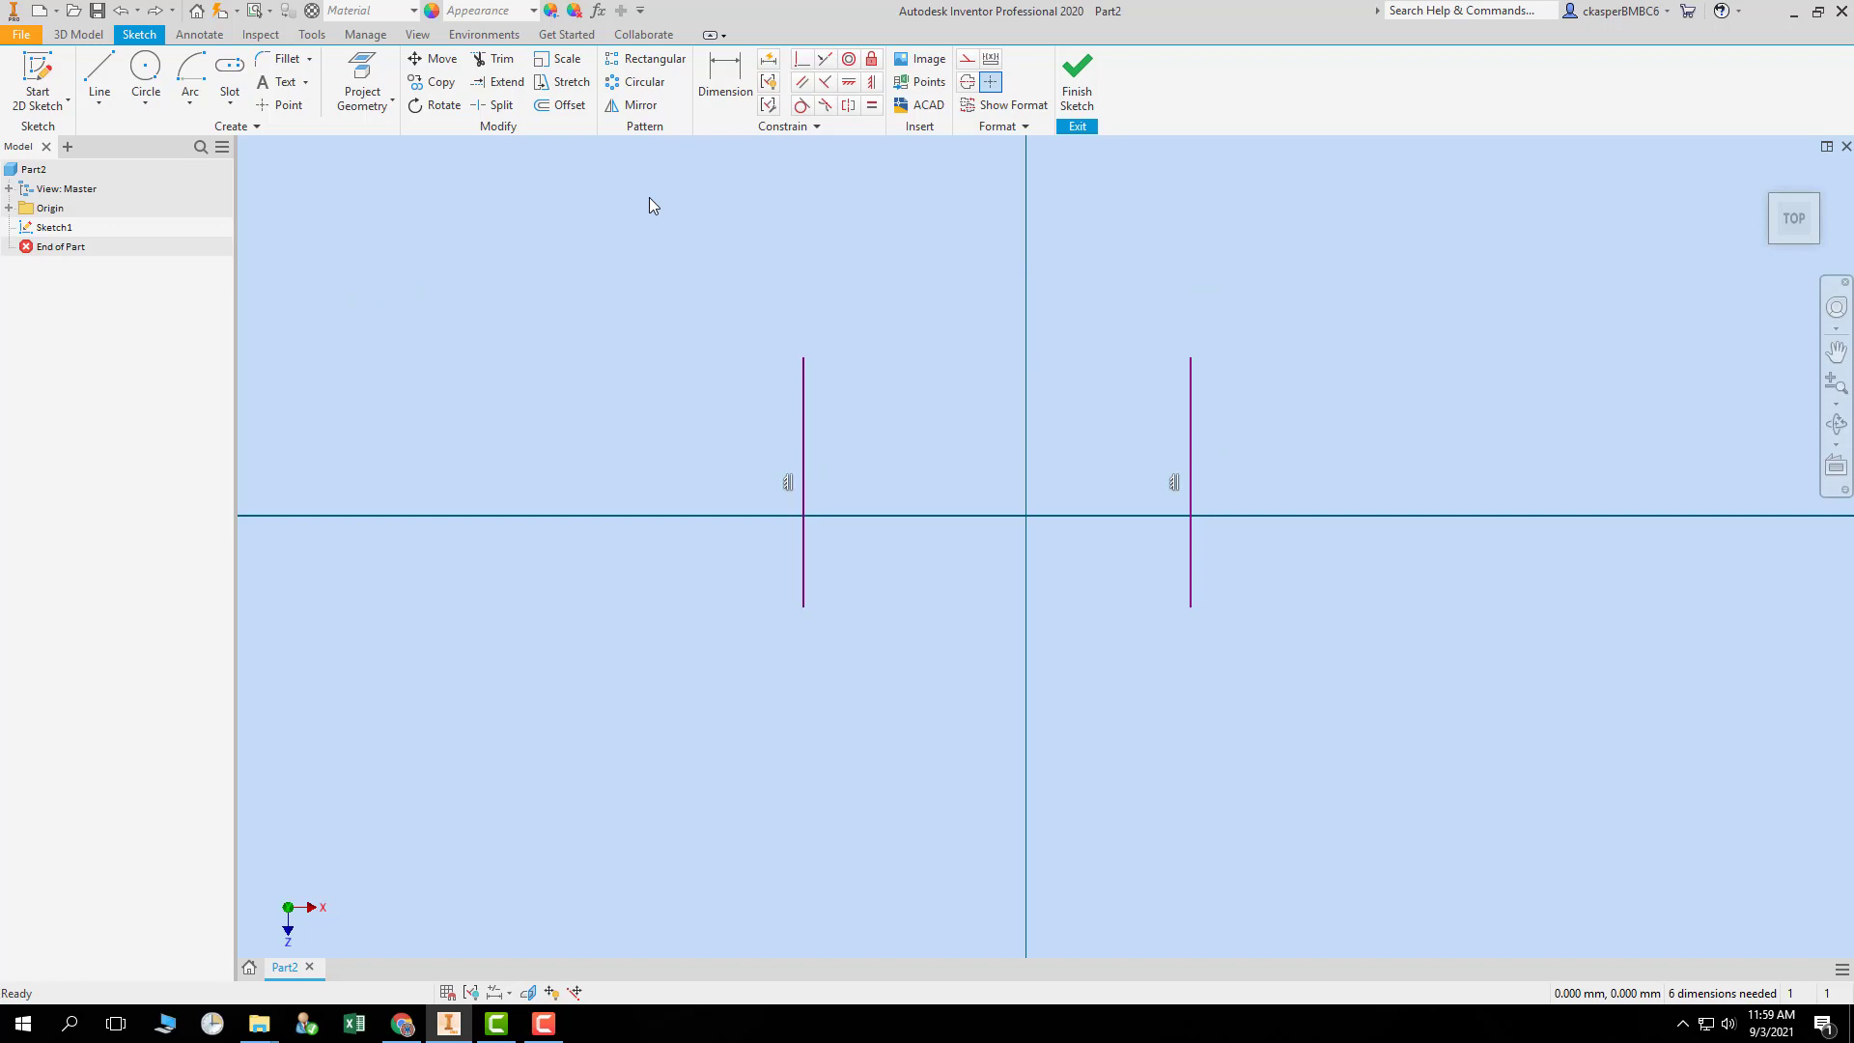
- Sketch a third vertical line about 203 mm long between the other two and move it down so its upper end sits below theirs
{"action": "left_click", "coordinate": [230, 100]}
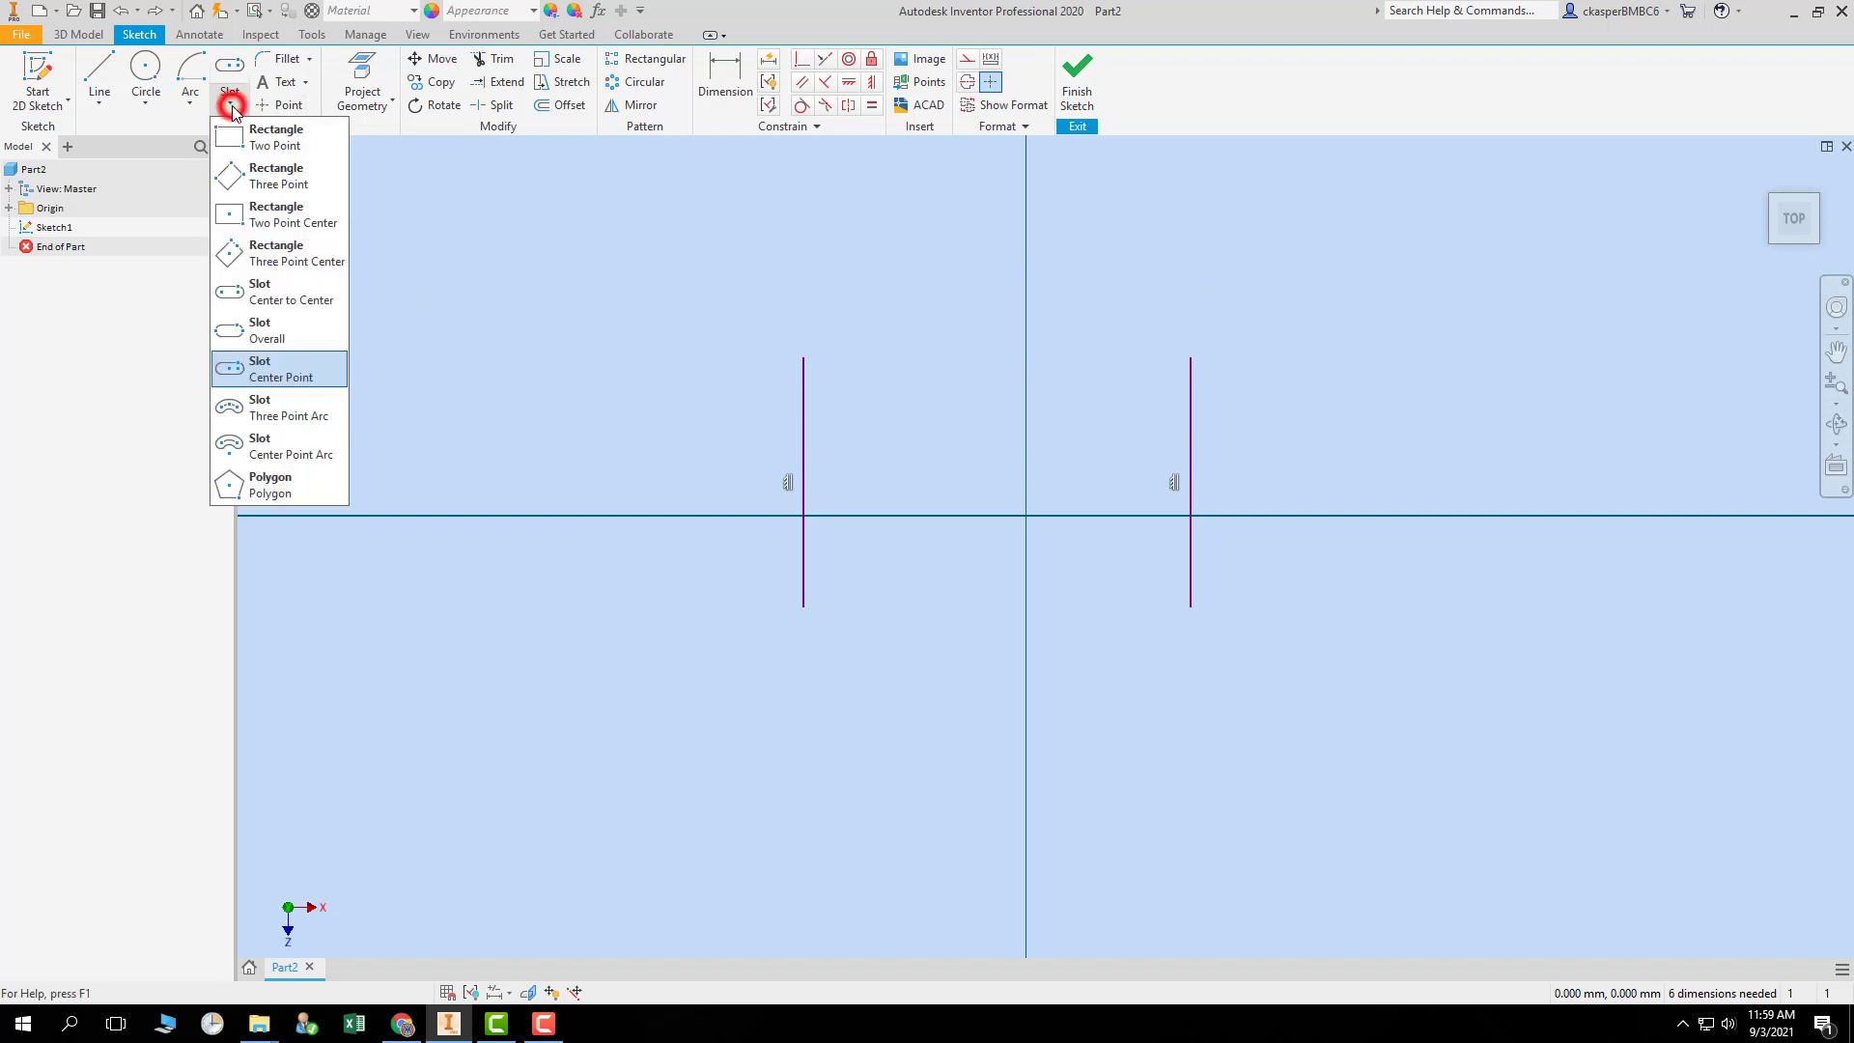
{"action": "left_click", "coordinate": [286, 413]}
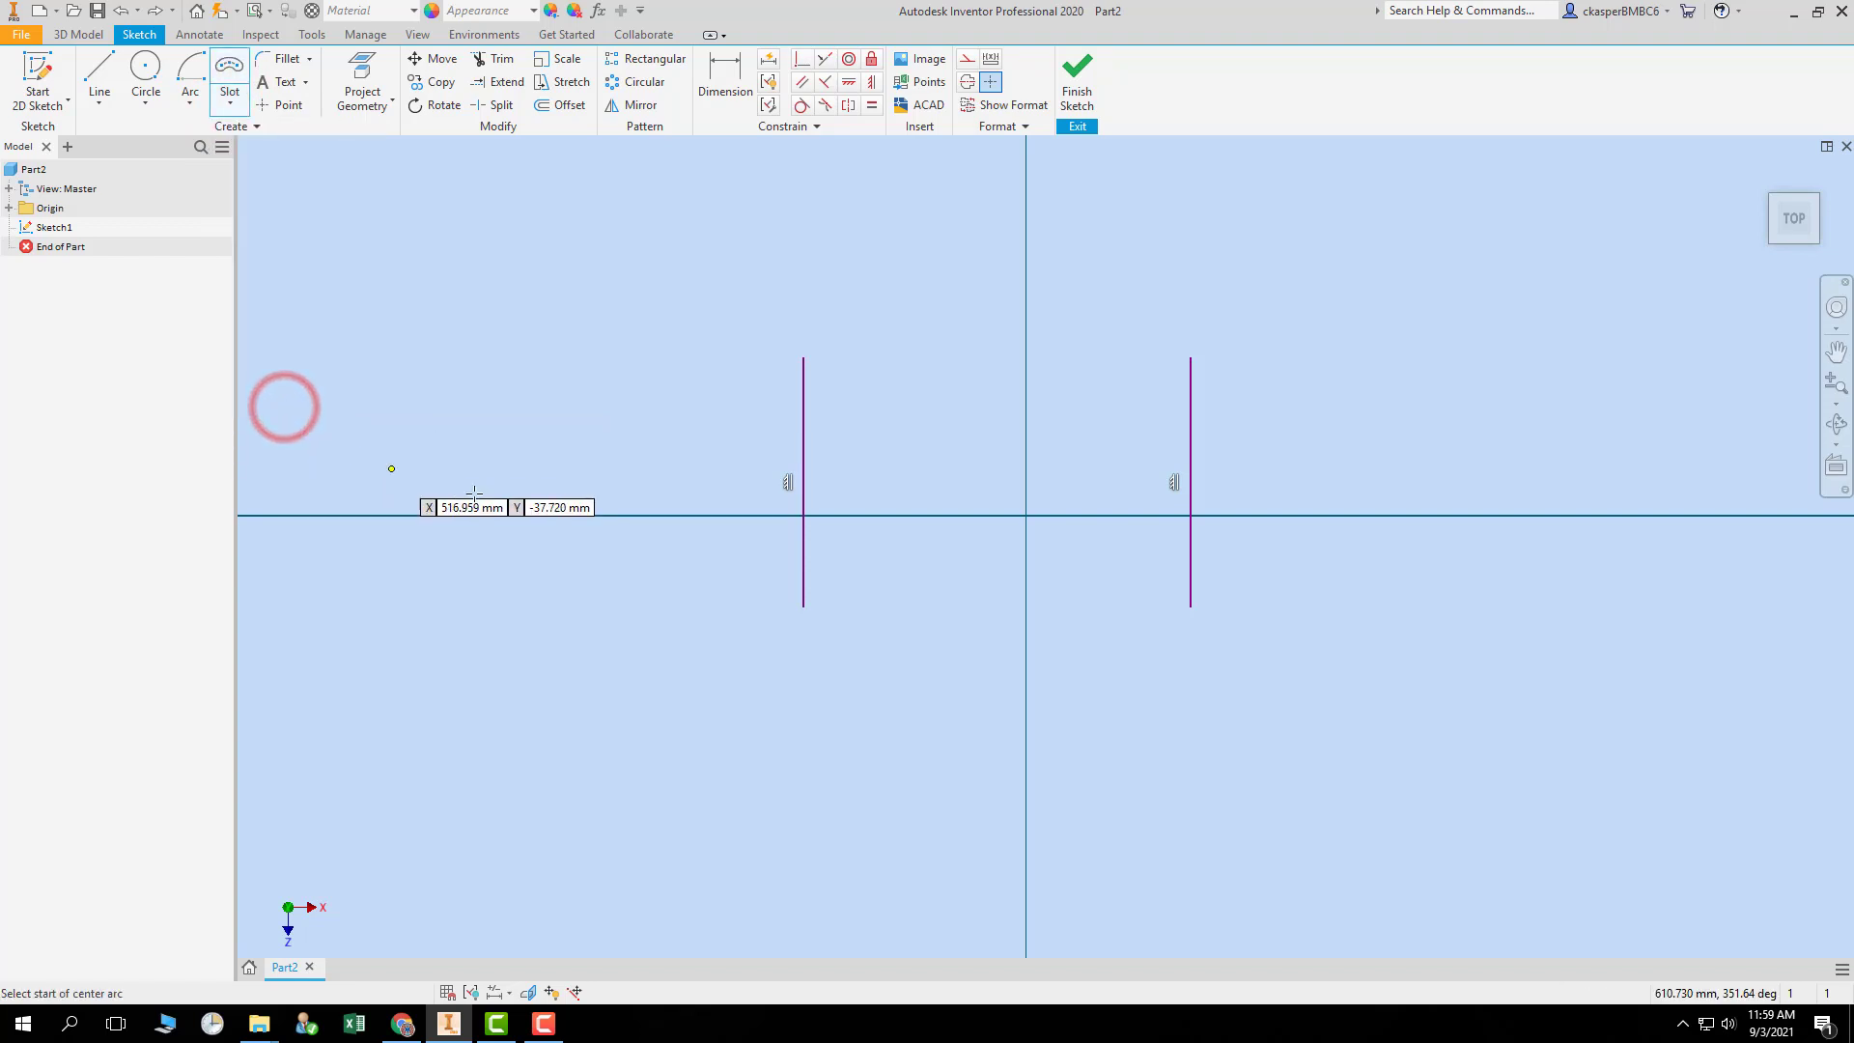
{"action": "left_click", "coordinate": [99, 72]}
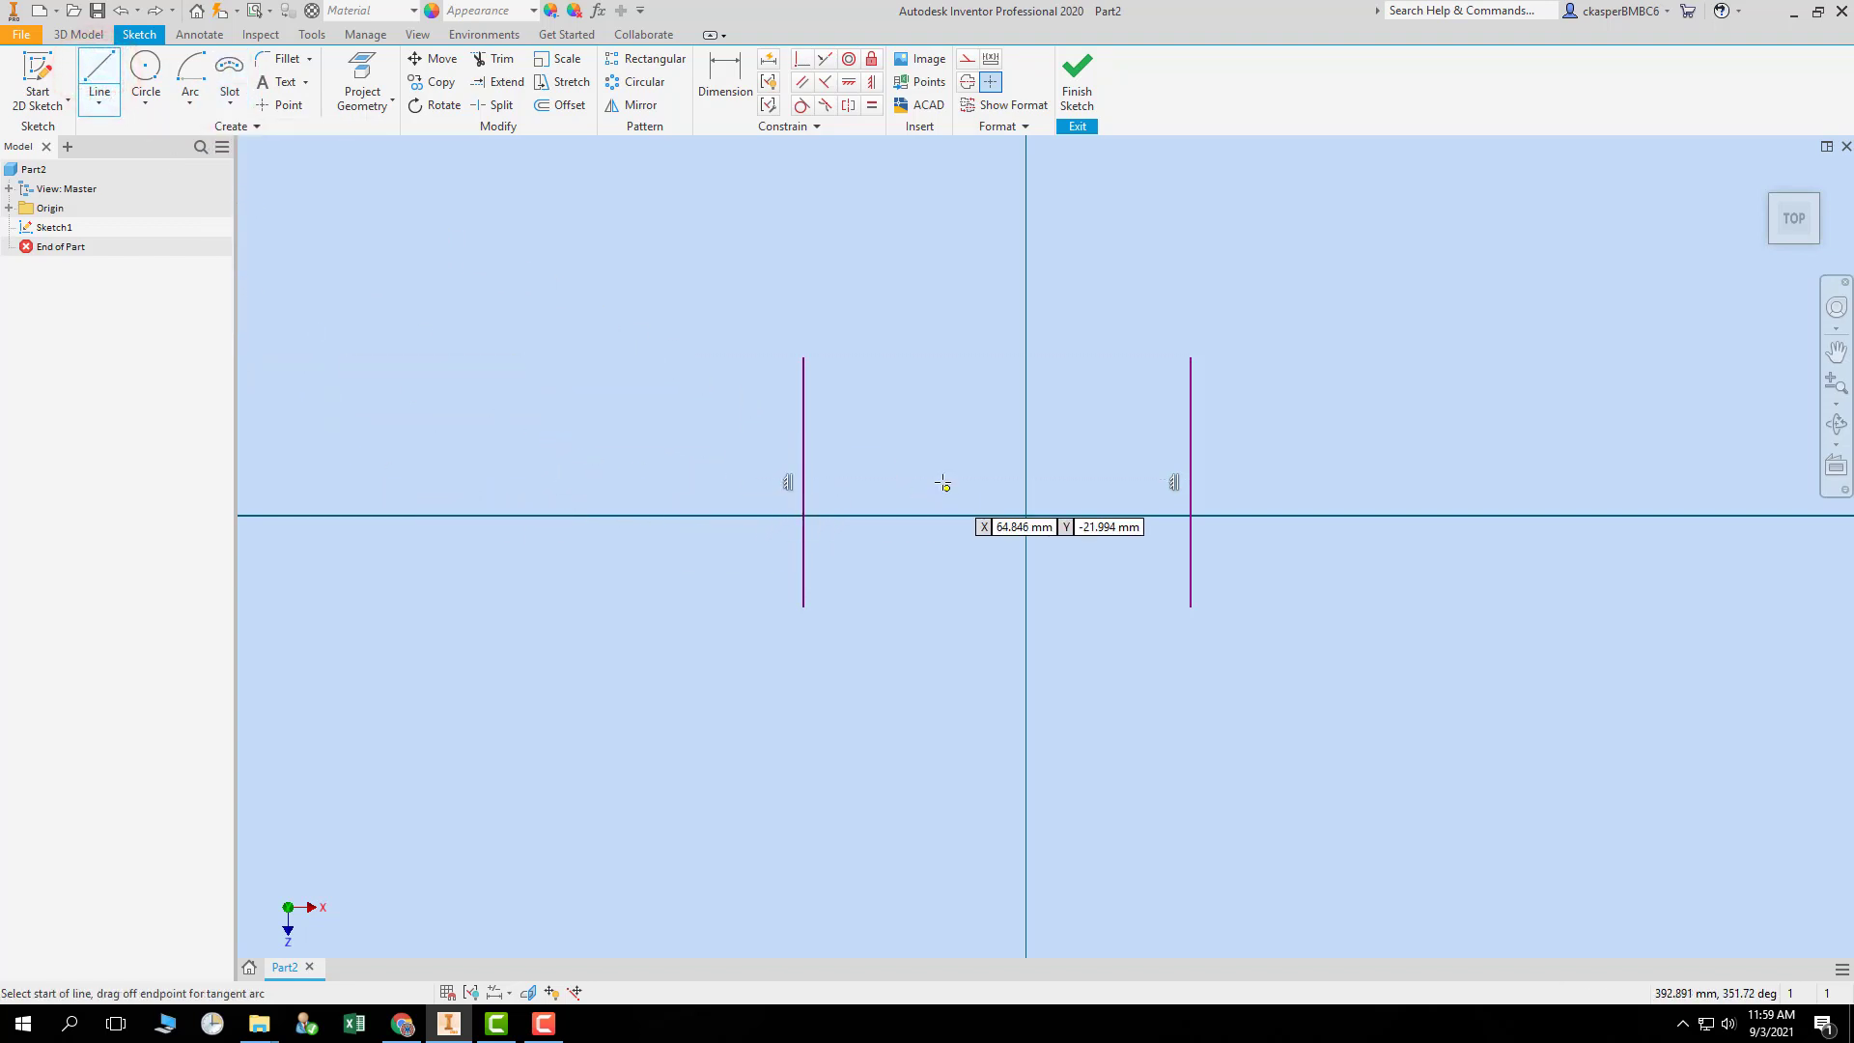
{"action": "left_click", "coordinate": [993, 357]}
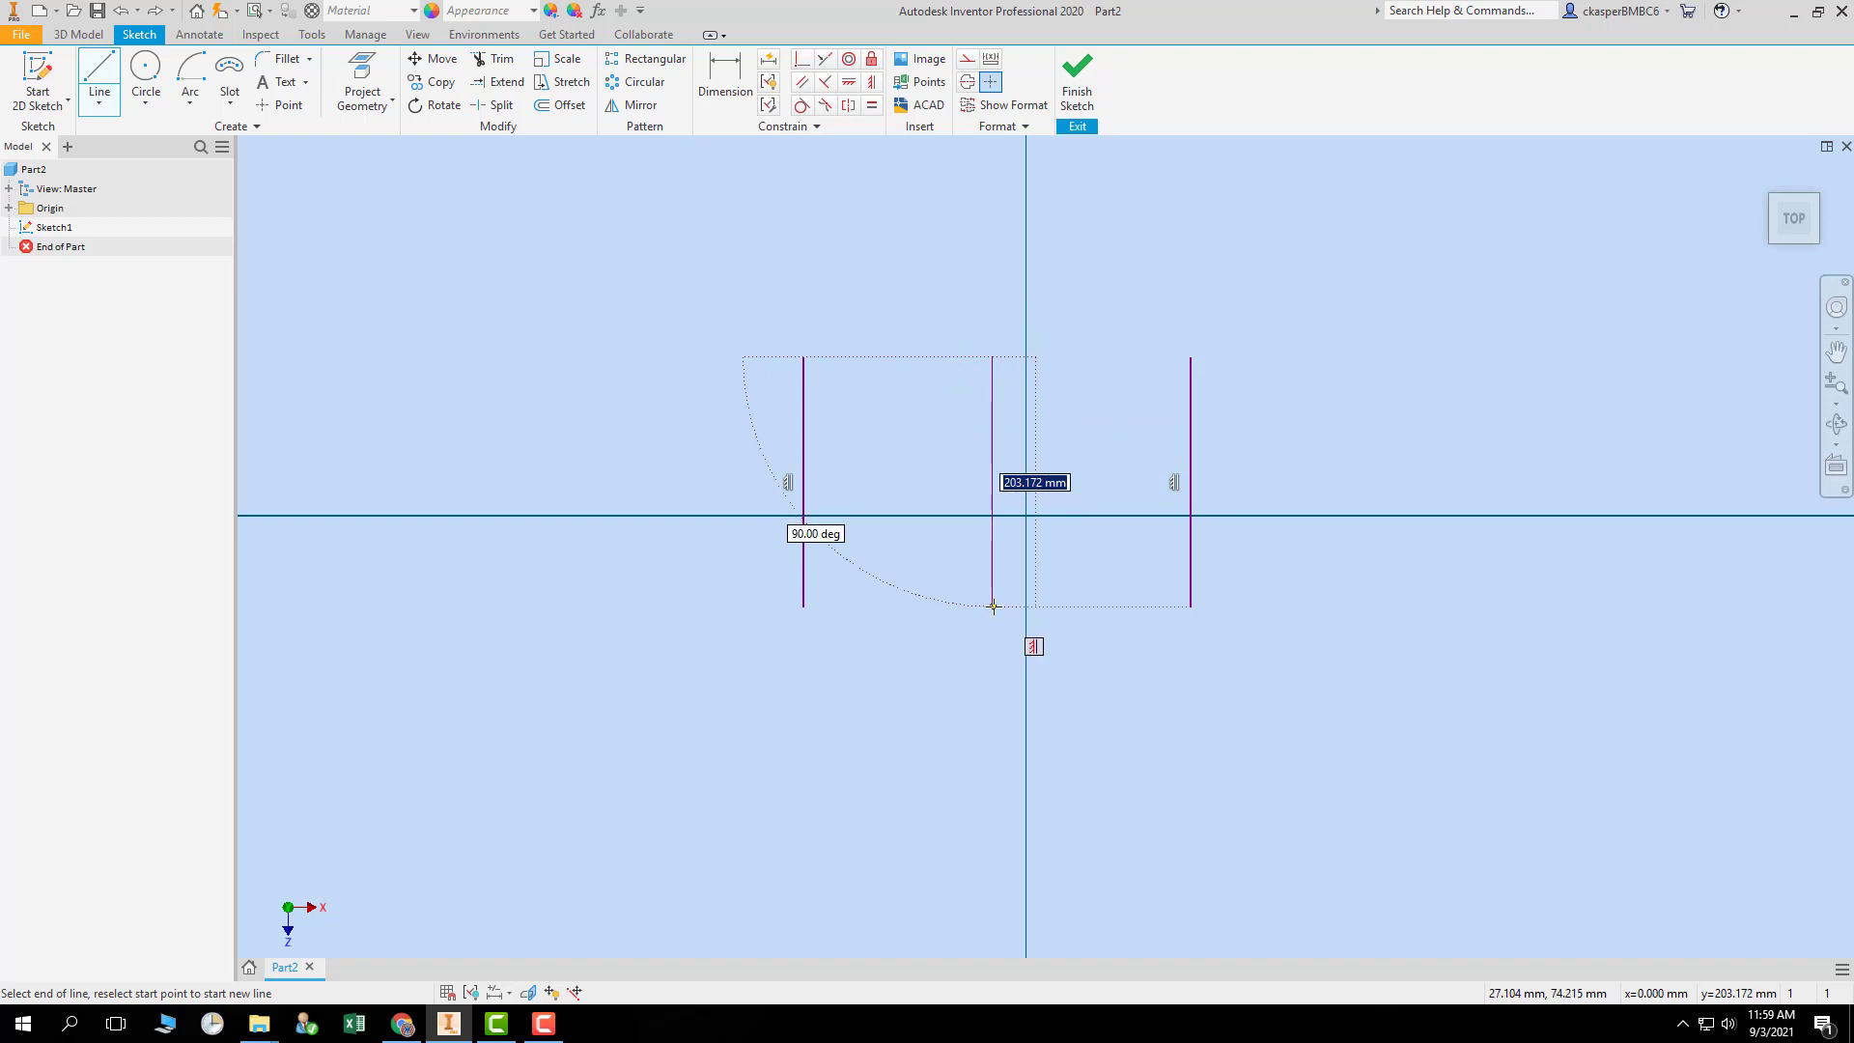
{"action": "left_click", "coordinate": [993, 606]}
{"action": "key", "text": "Escape"}
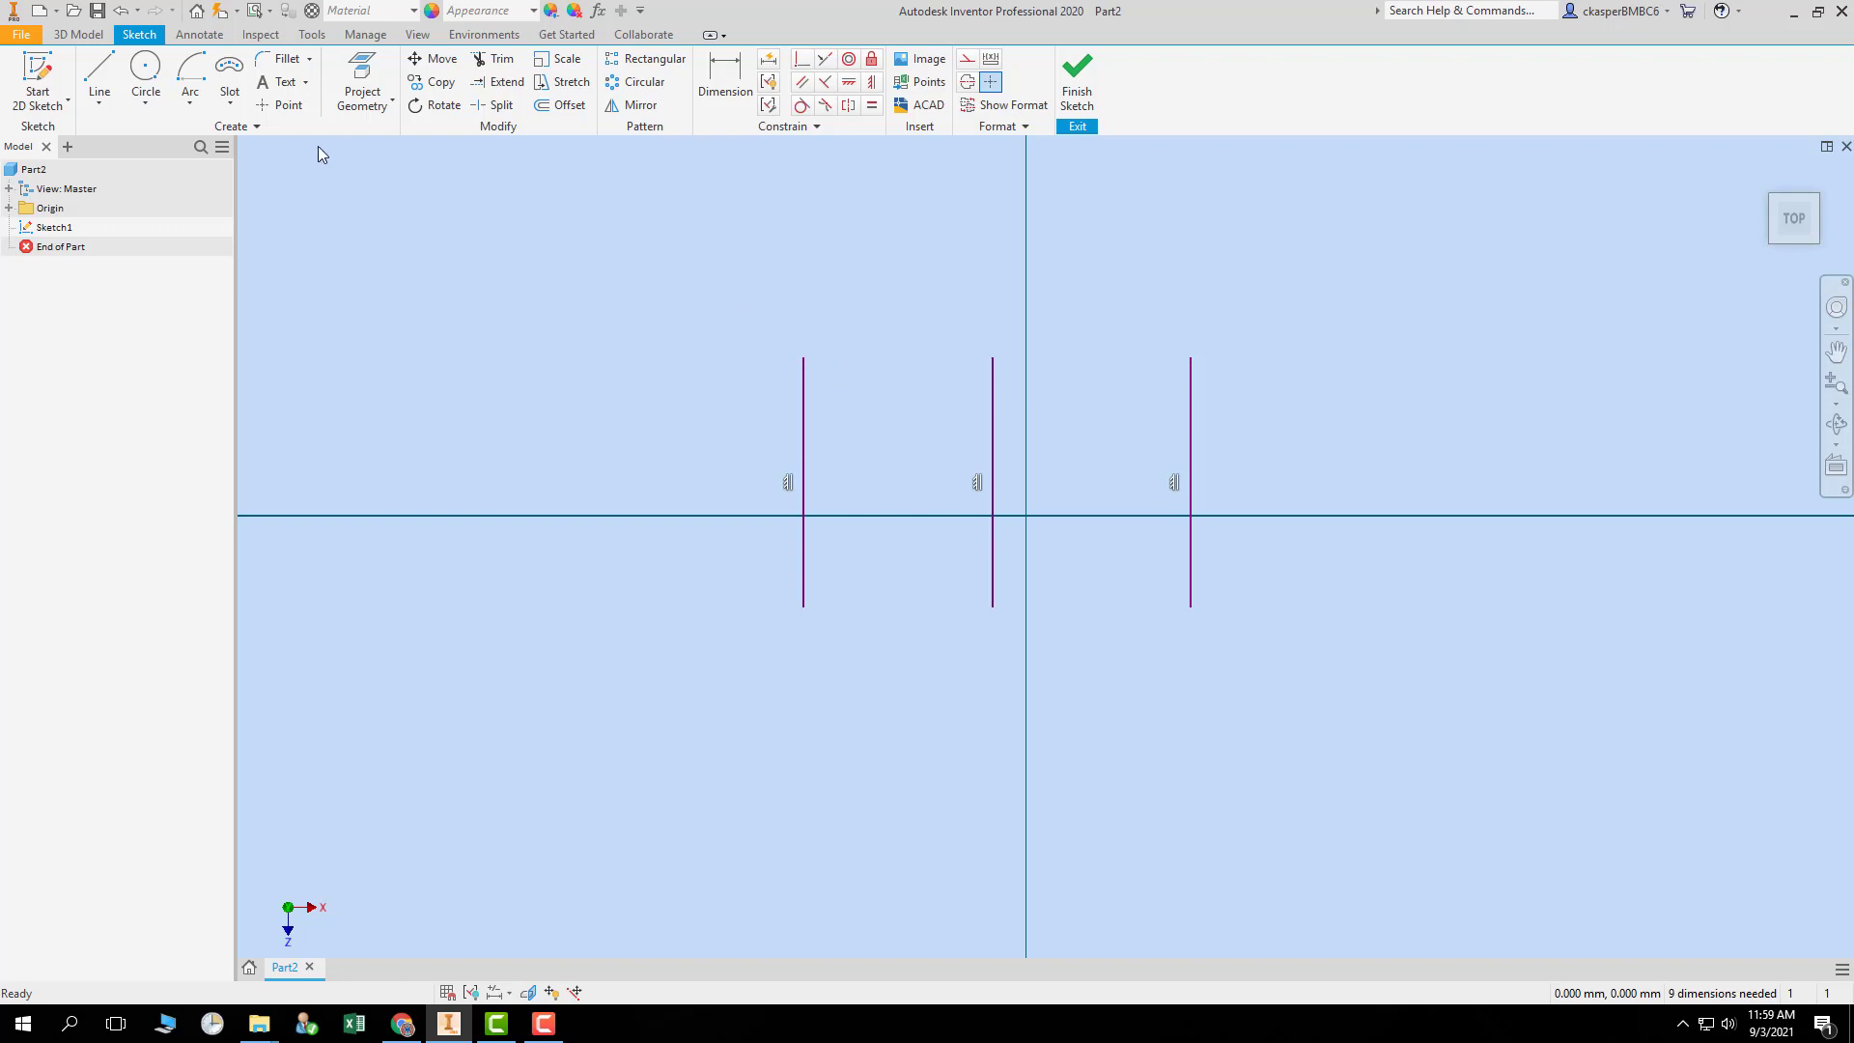
{"action": "left_click_drag", "start_coordinate": [995, 404], "coordinate": [995, 504]}
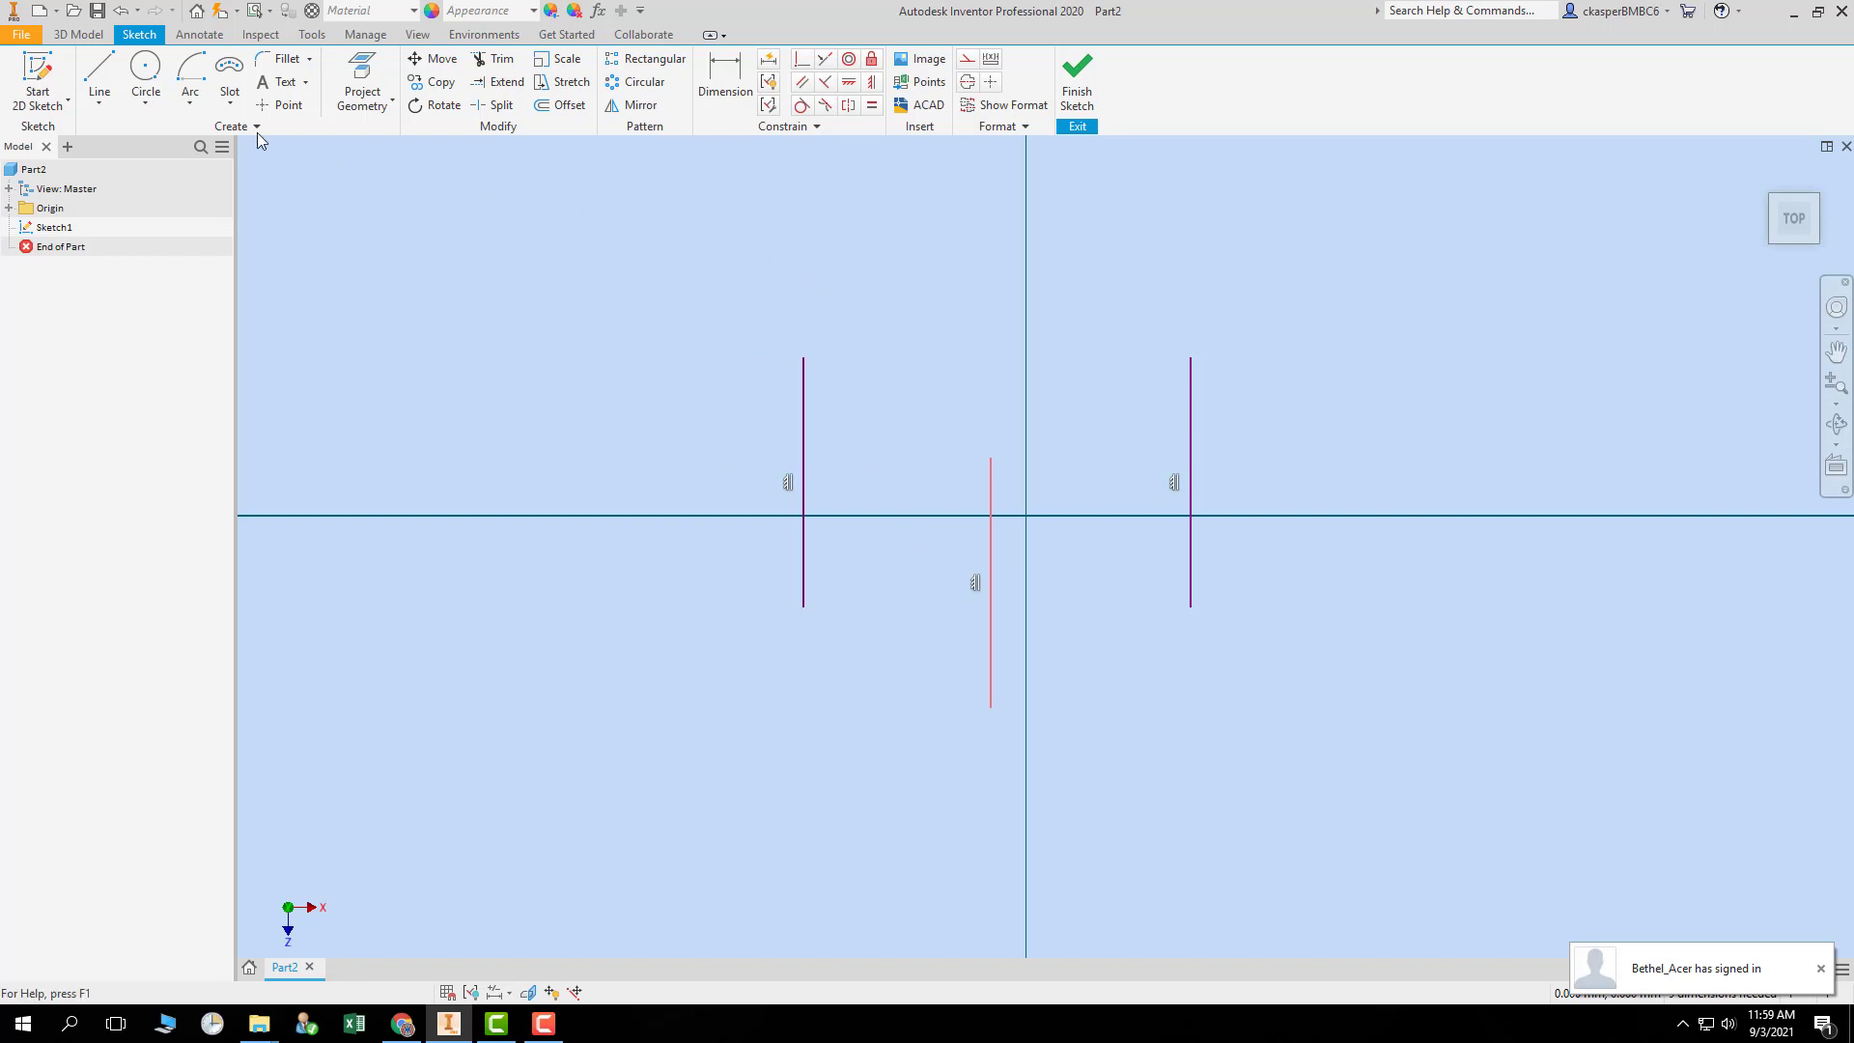
- Draw a three-point arc slot about 70 mm wide from the left to the middle line's upper end, passing through the right line's, and undo it
{"action": "left_click", "coordinate": [239, 101]}
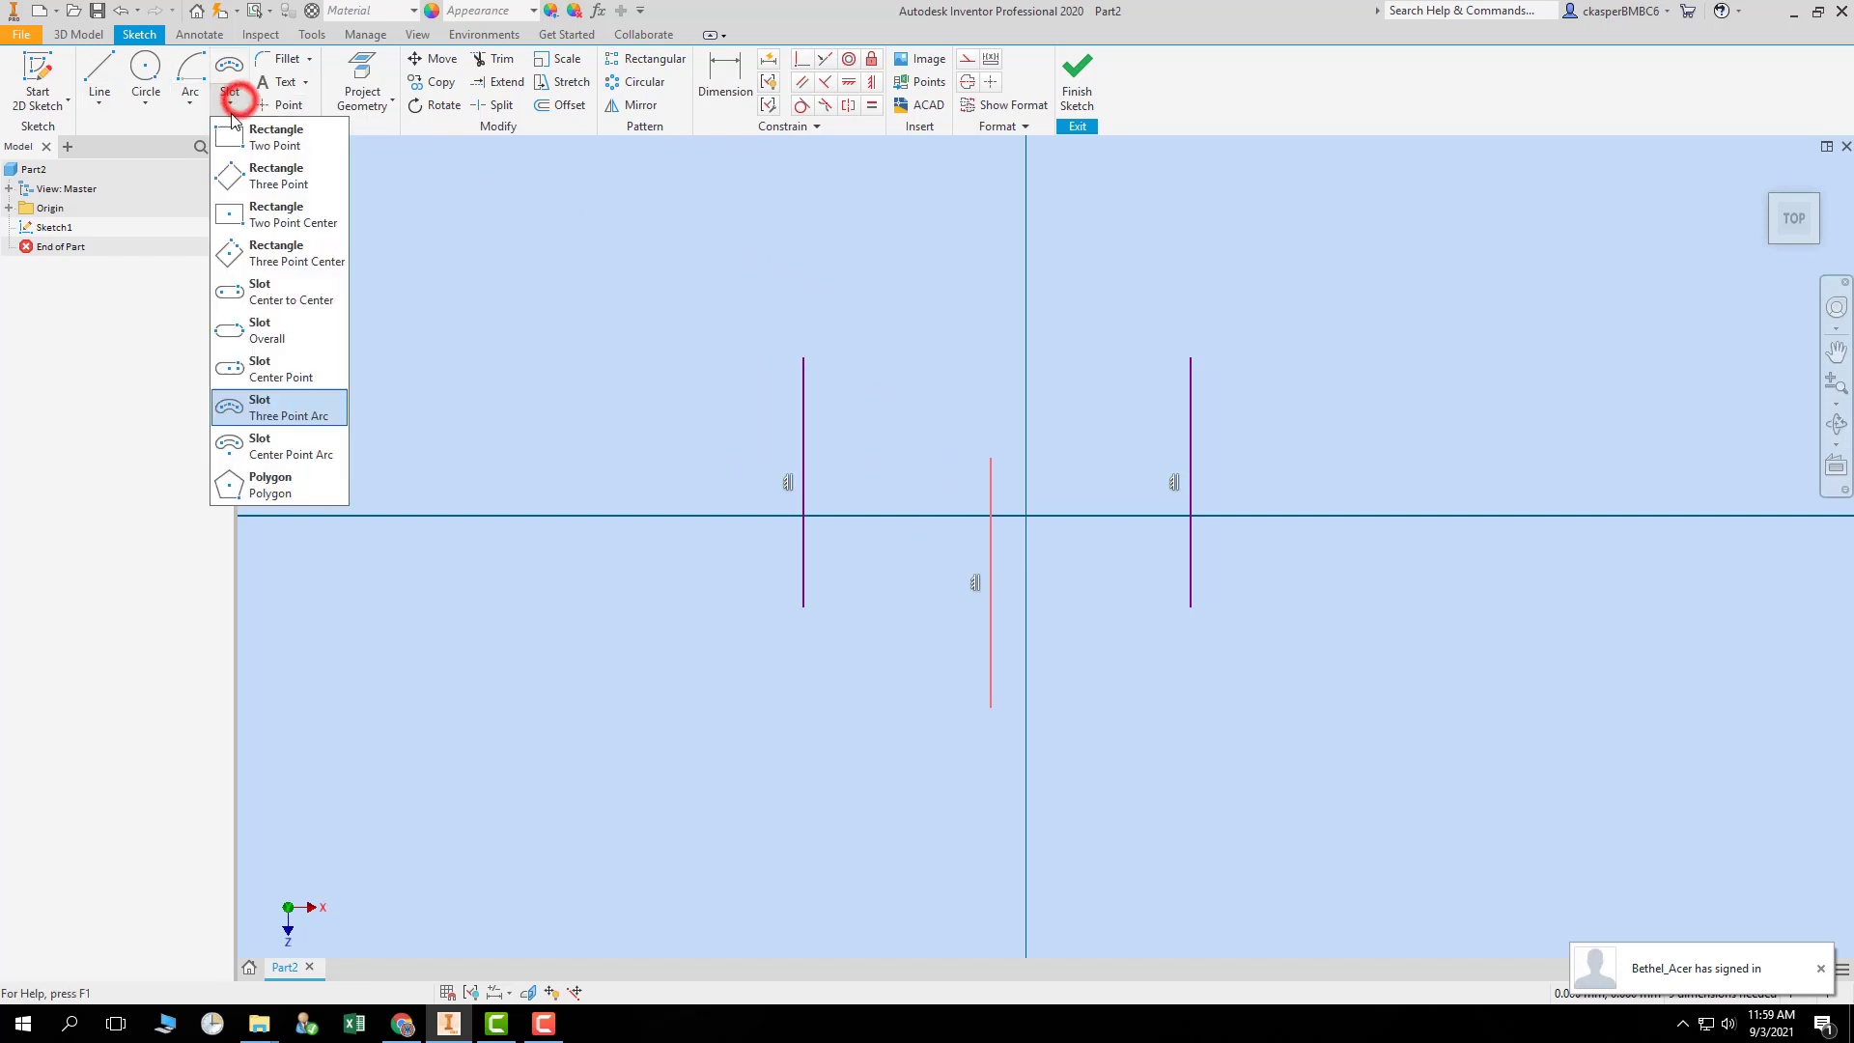
{"action": "left_click", "coordinate": [285, 413]}
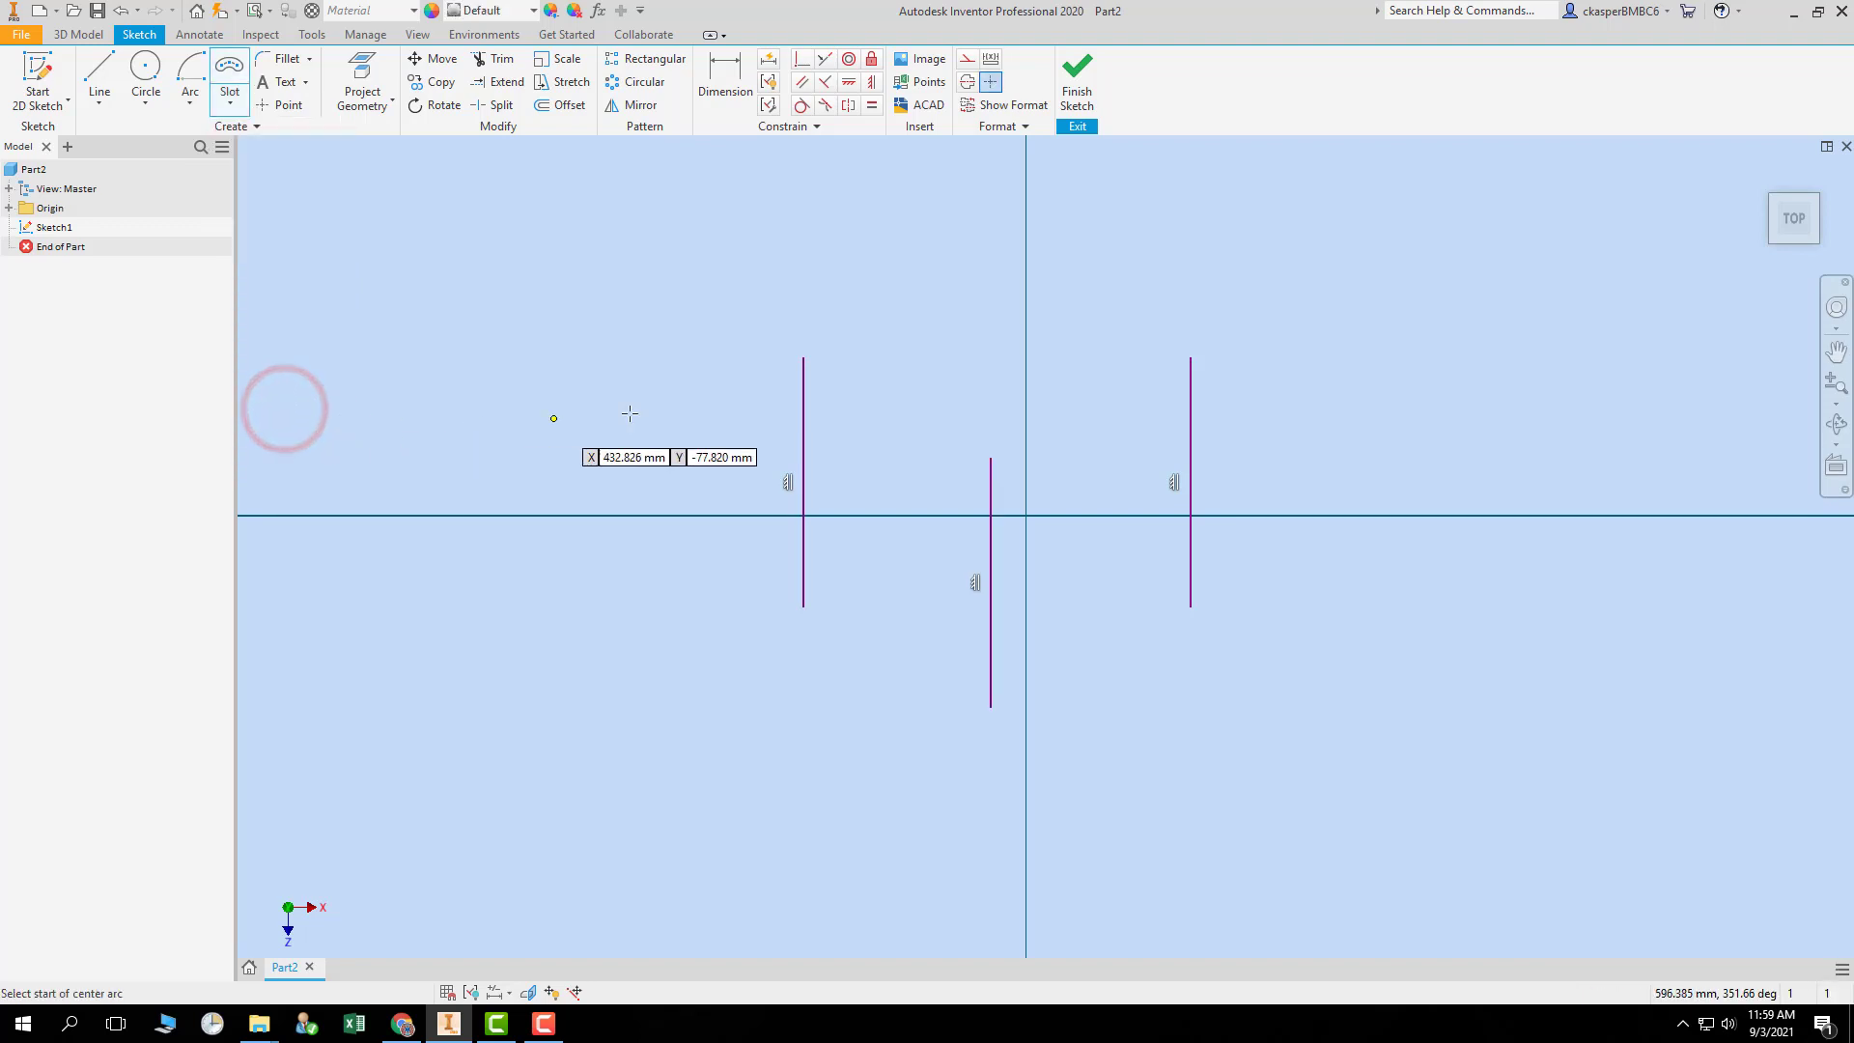
{"action": "left_click", "coordinate": [804, 359]}
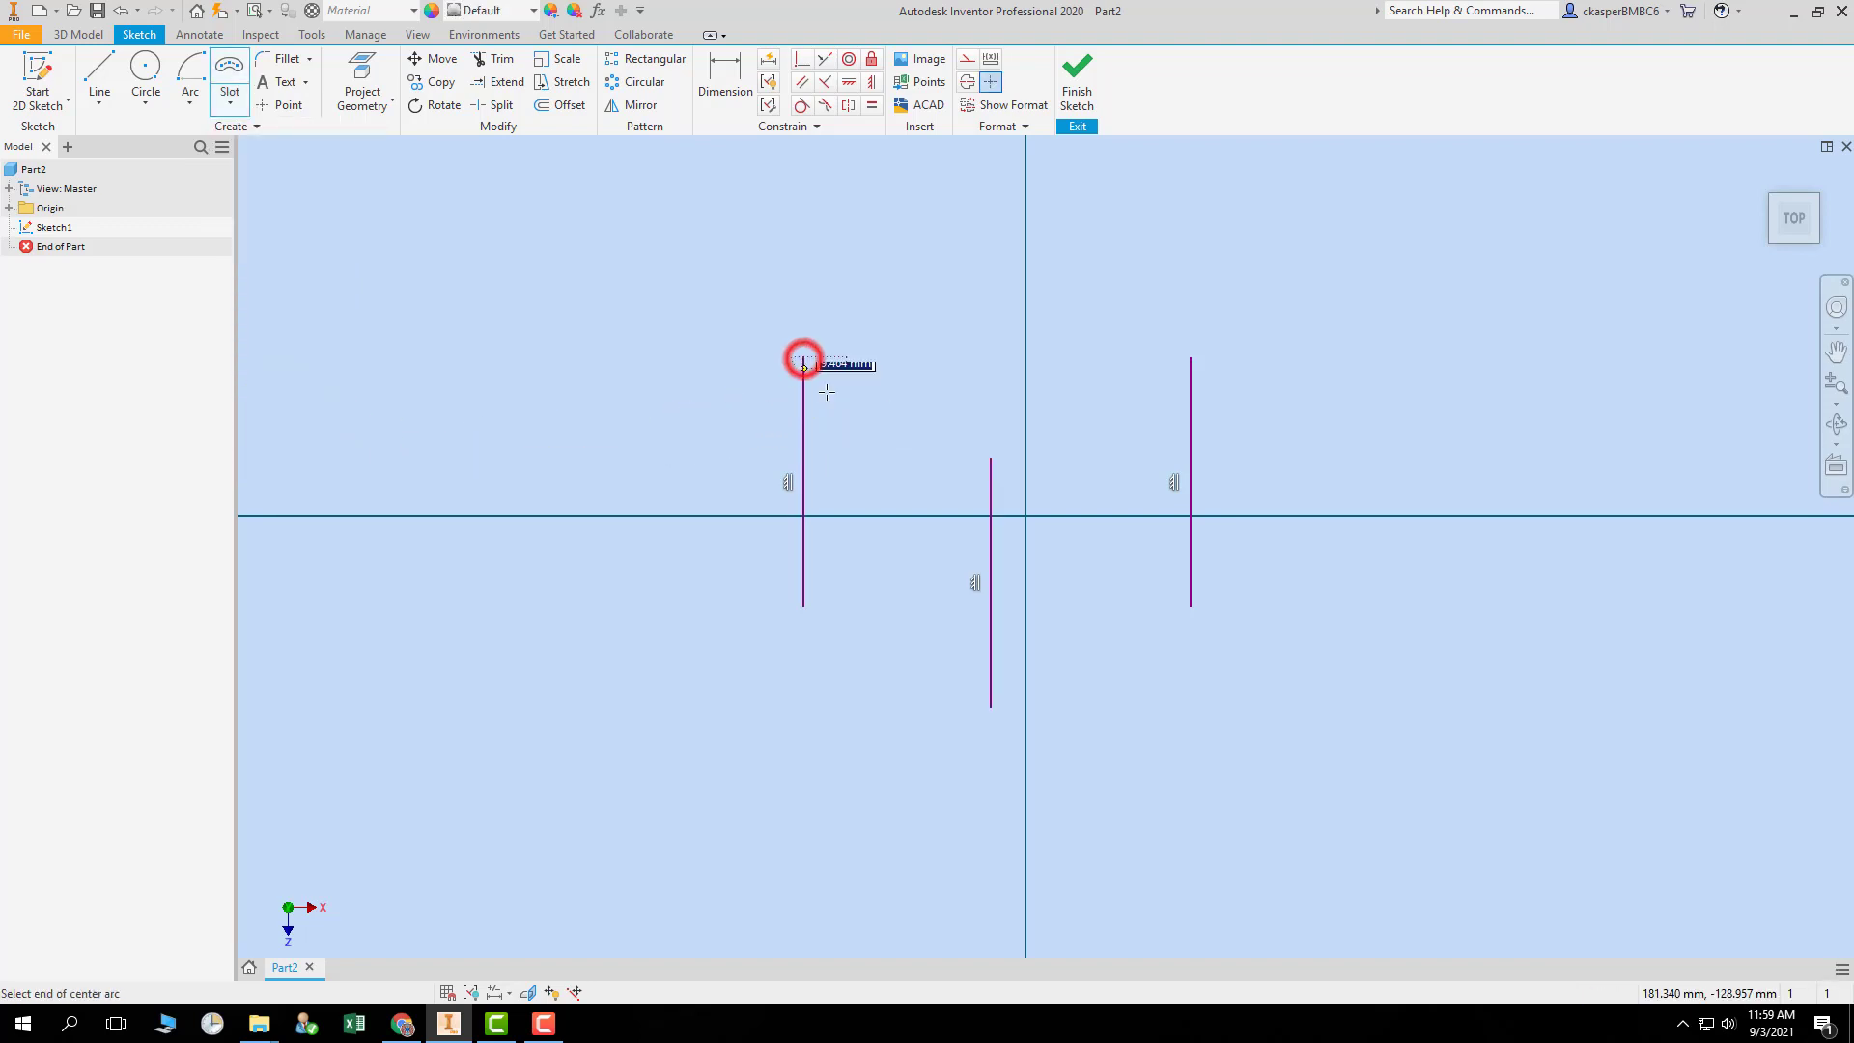
{"action": "left_click", "coordinate": [991, 461]}
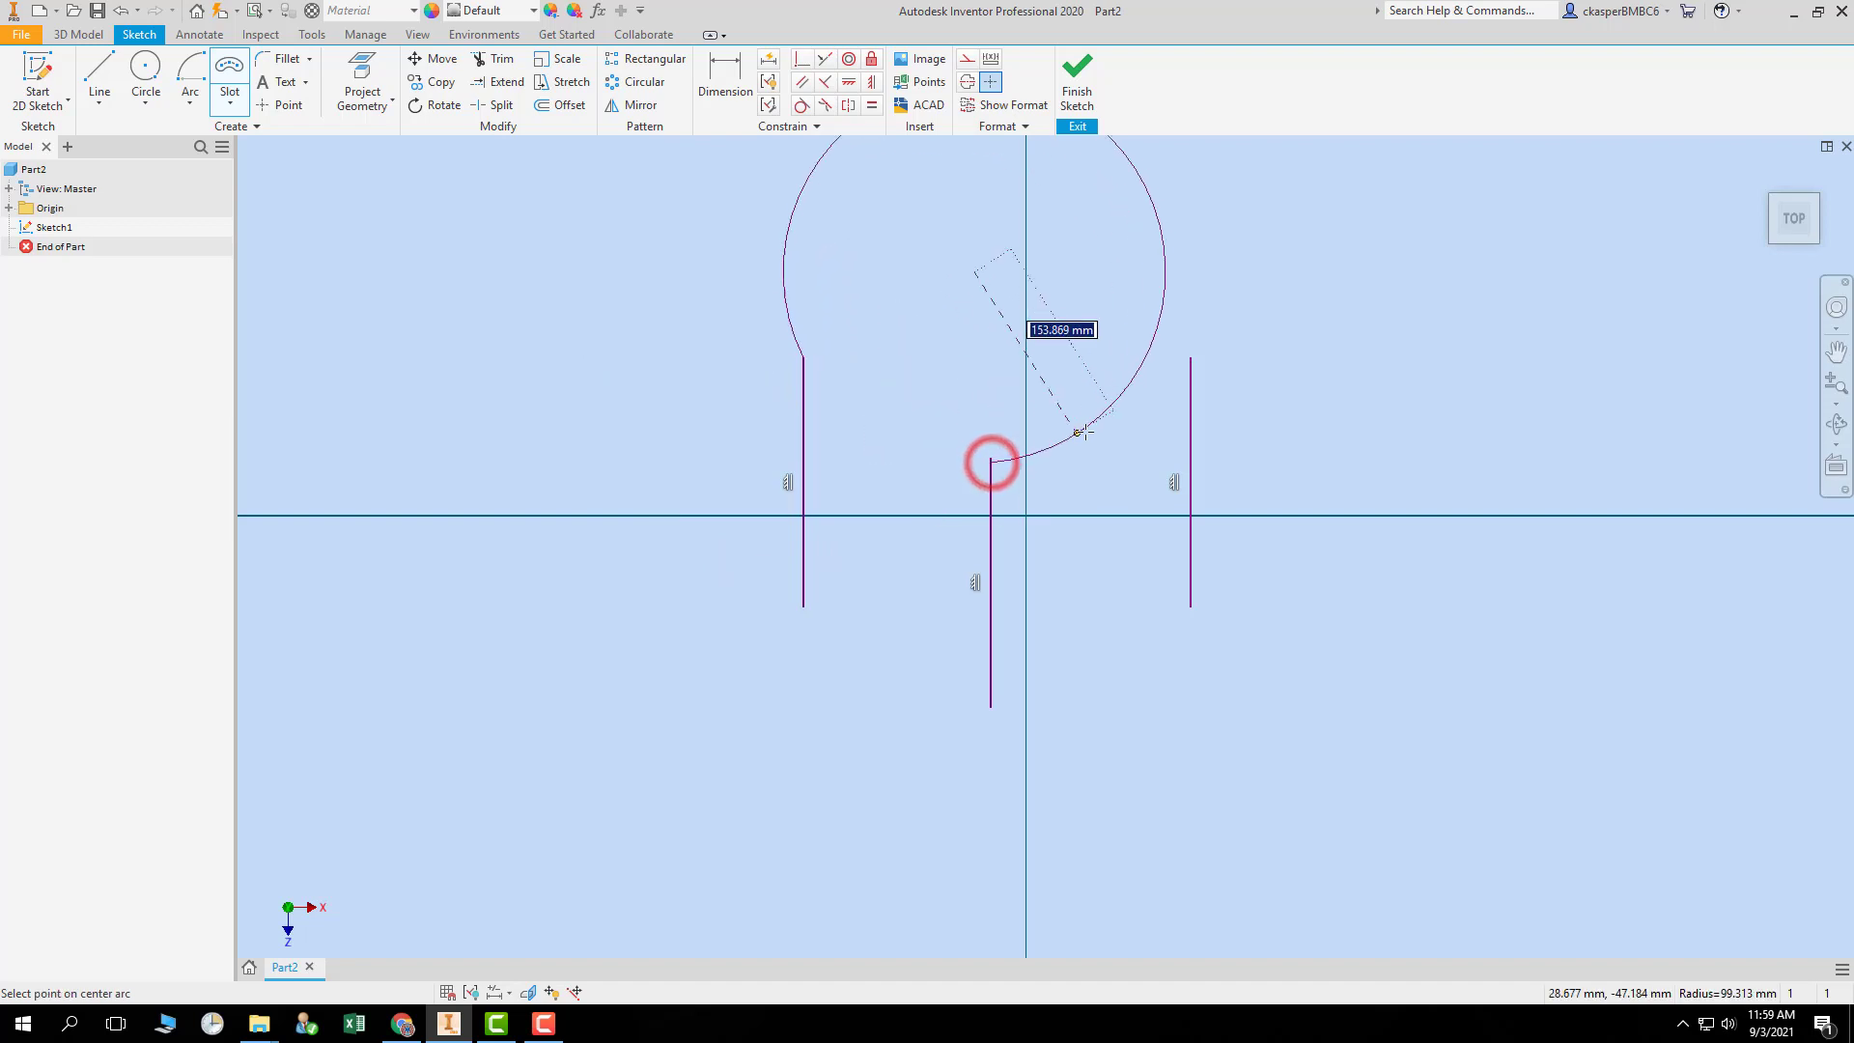
{"action": "left_click", "coordinate": [1189, 359]}
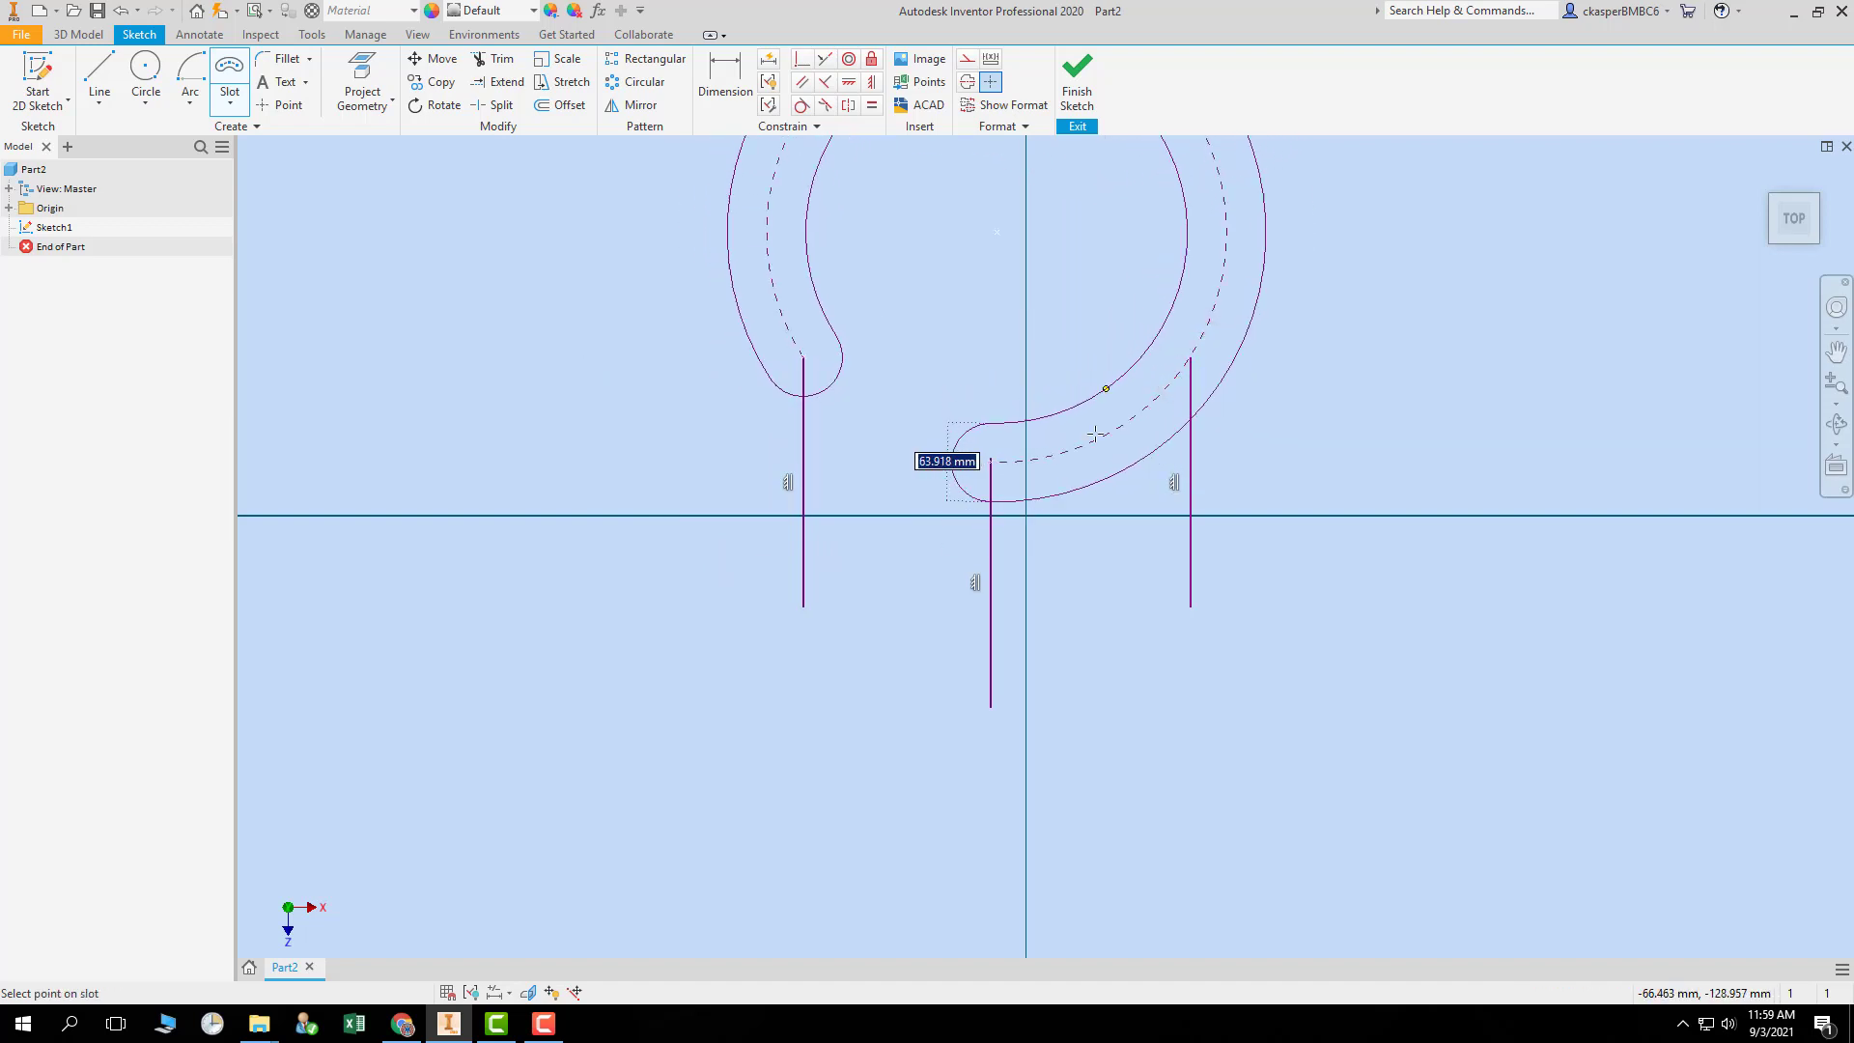
{"action": "scroll", "coordinate": [1010, 741], "scroll_direction": "up", "scroll_amount": 5}
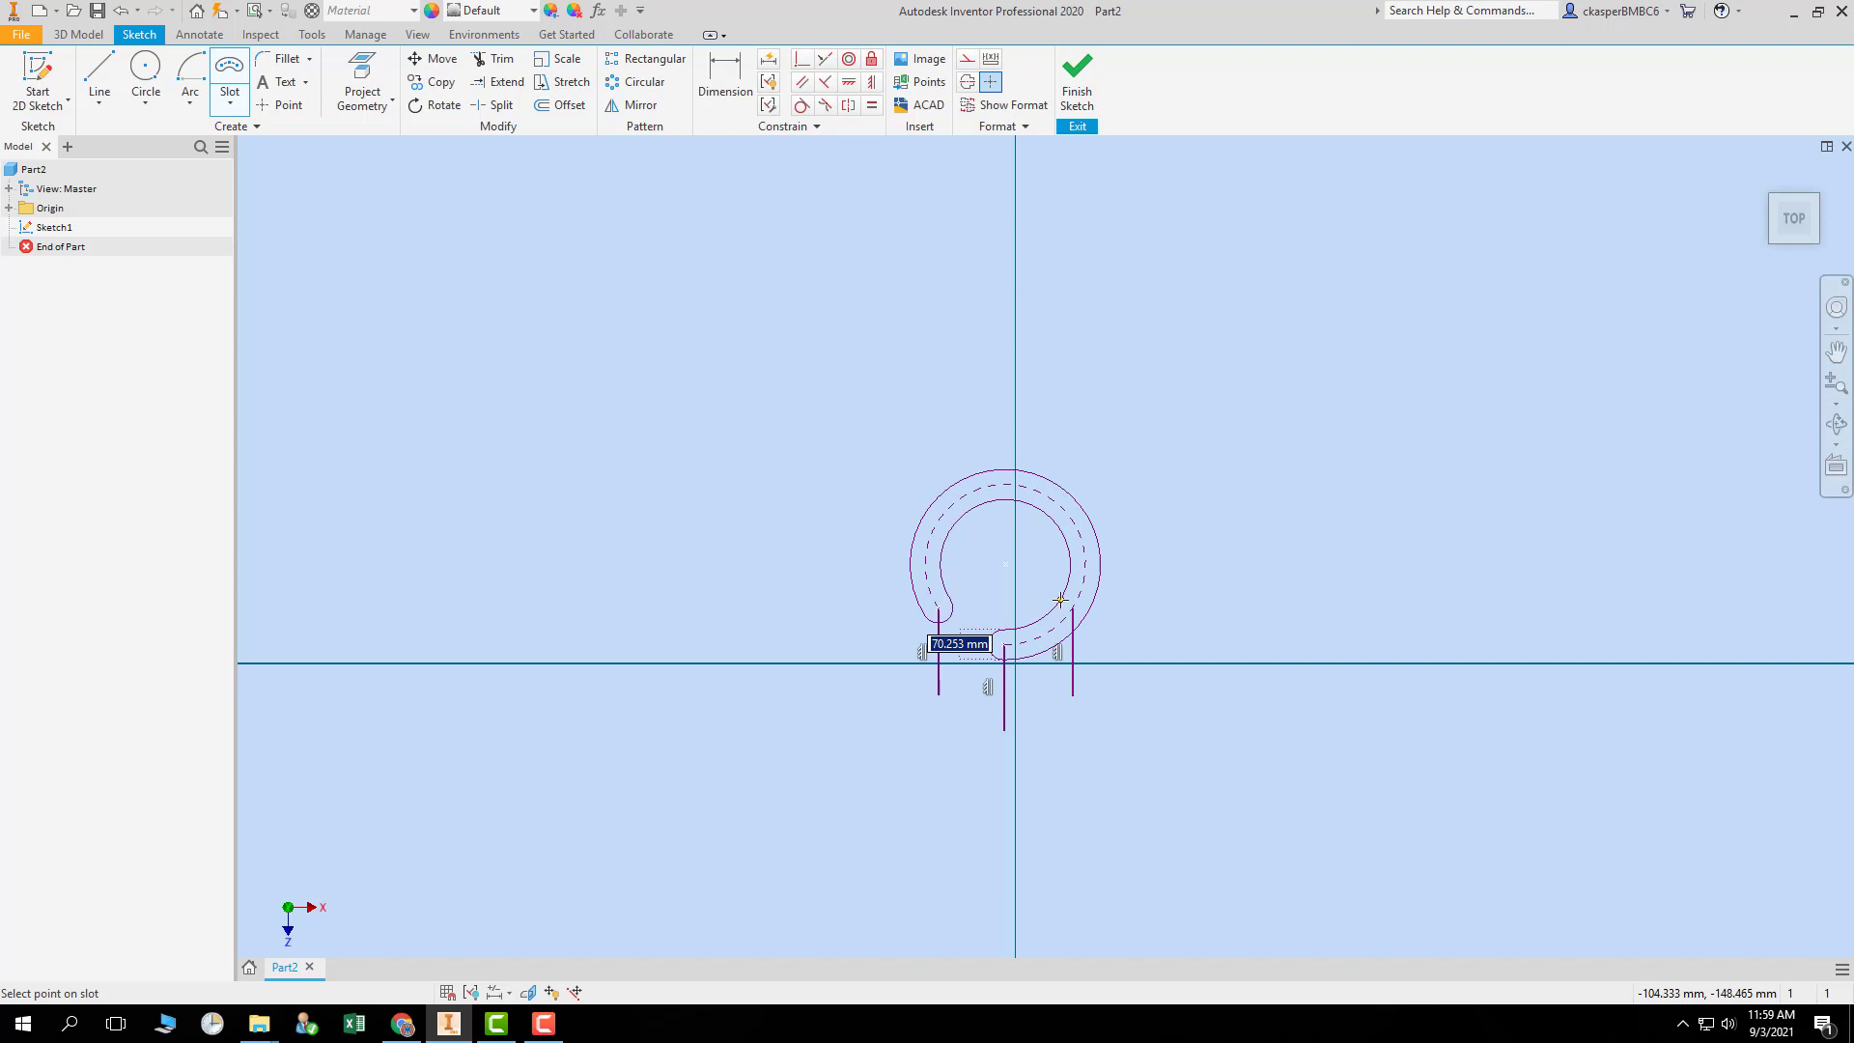
{"action": "left_click", "coordinate": [1060, 599]}
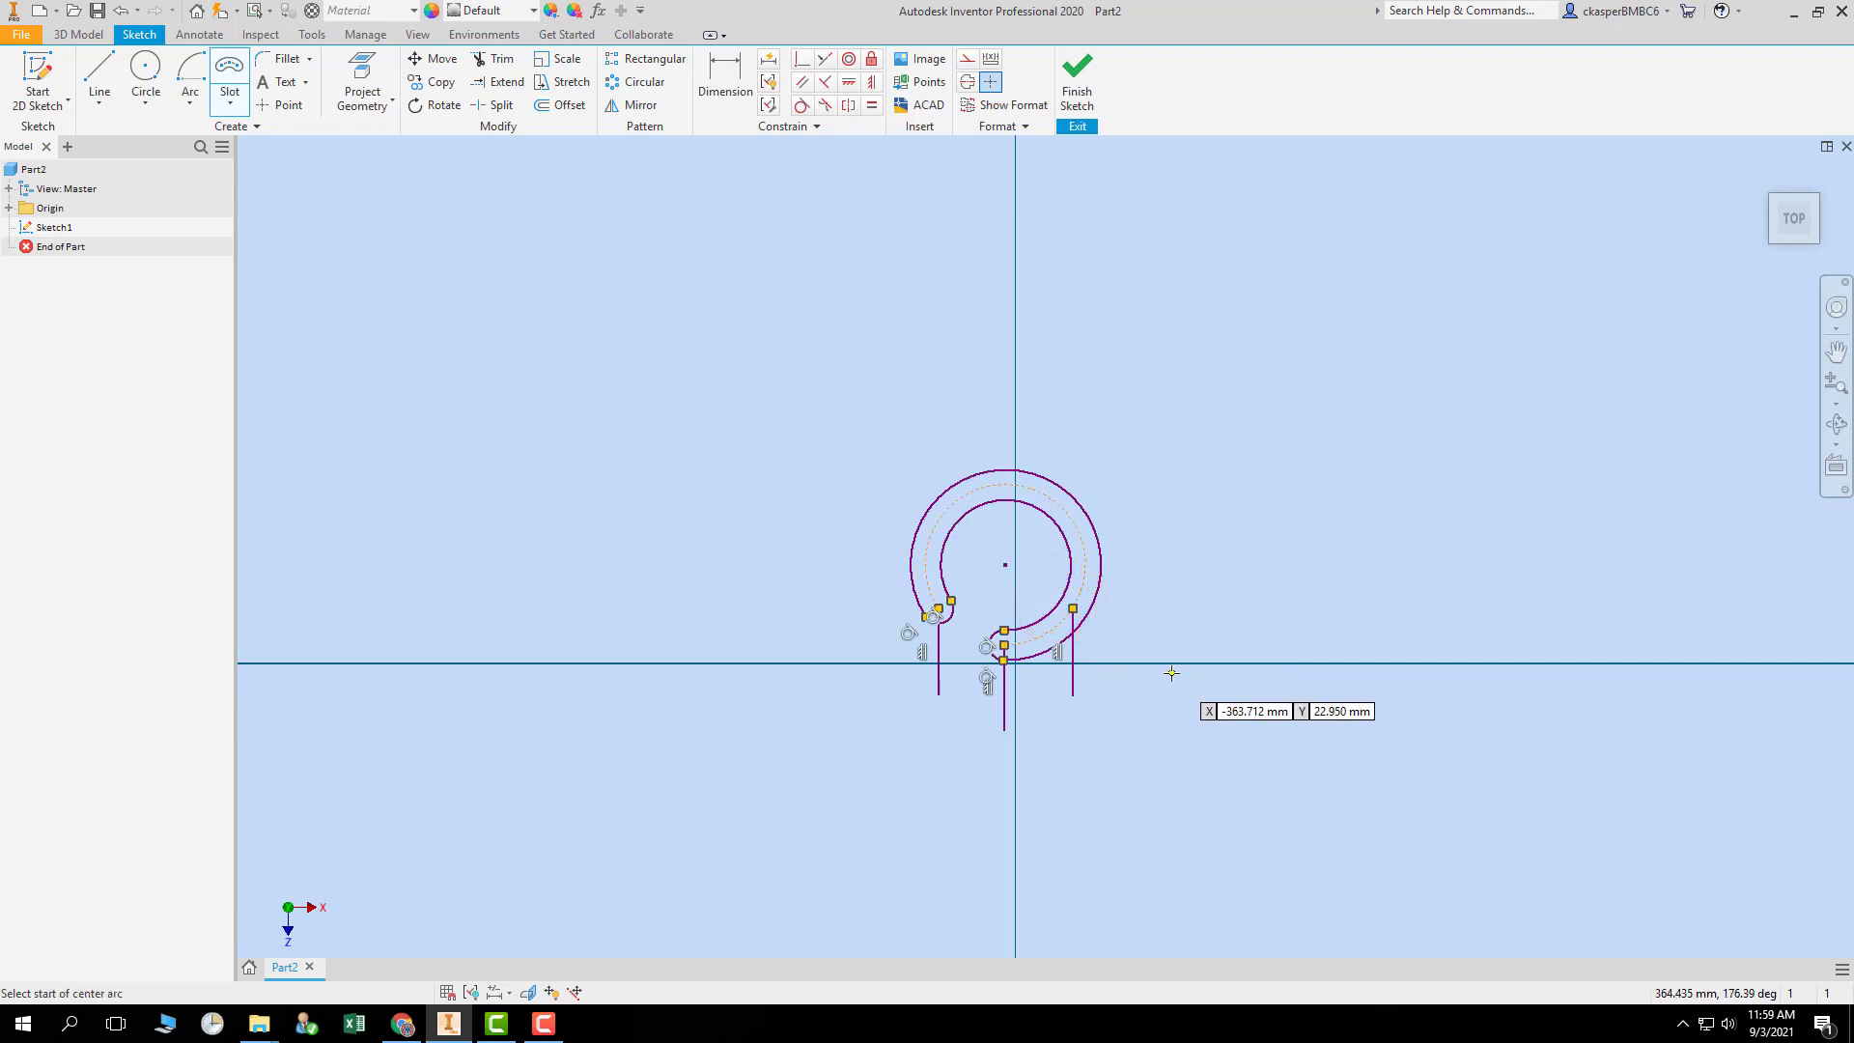
{"action": "key", "text": "ctrl+z"}
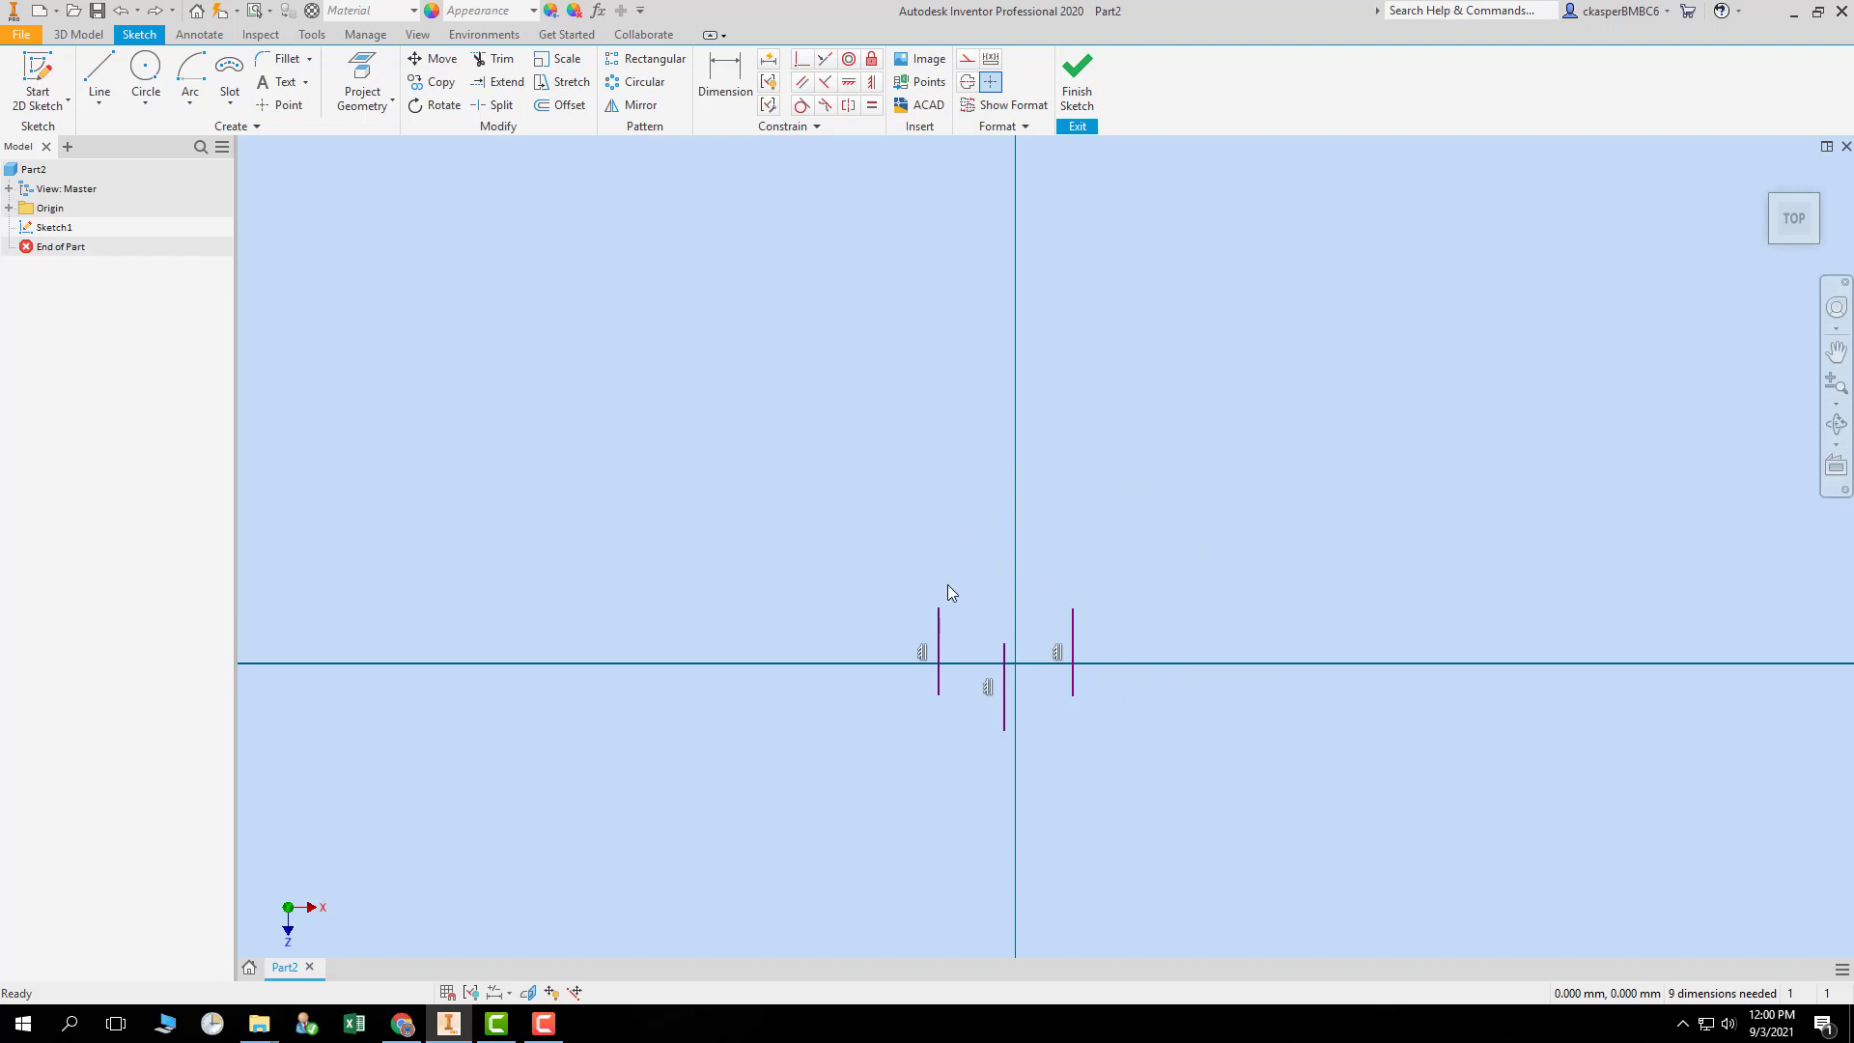
{"action": "left_click", "coordinate": [230, 69]}
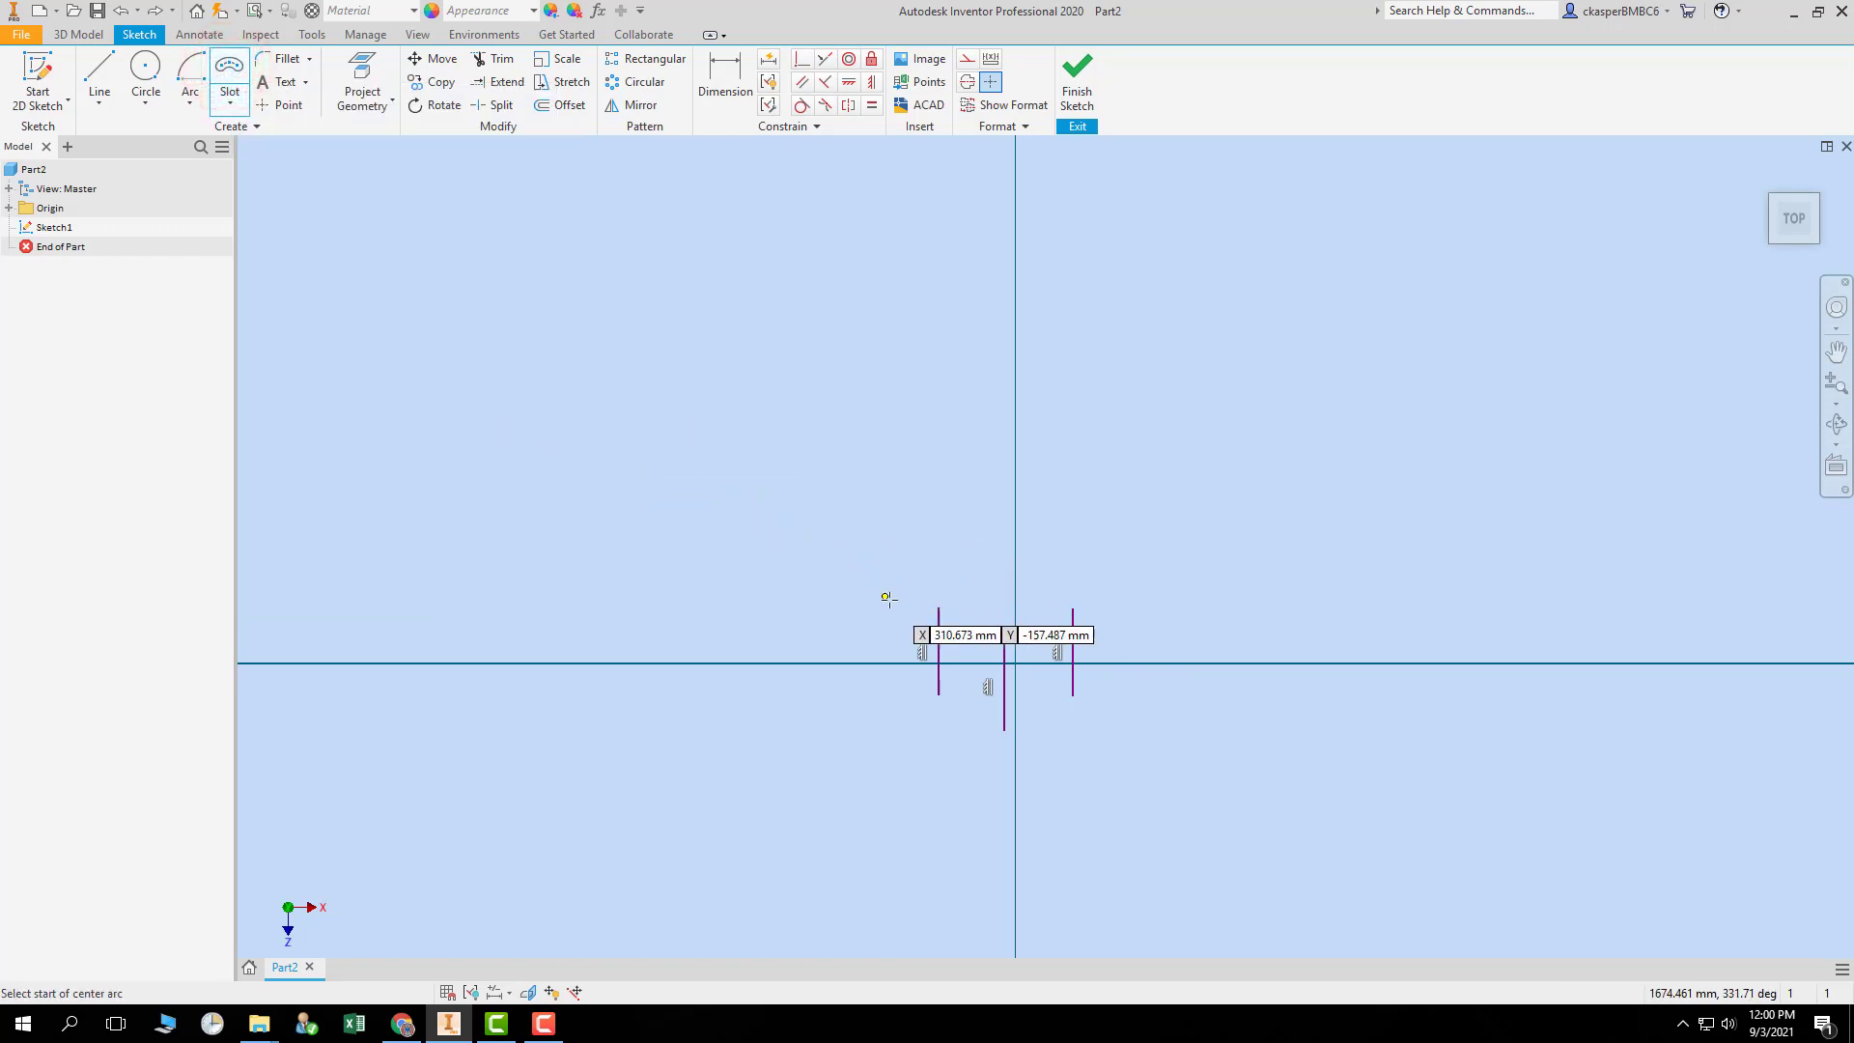
{"action": "left_click", "coordinate": [938, 609]}
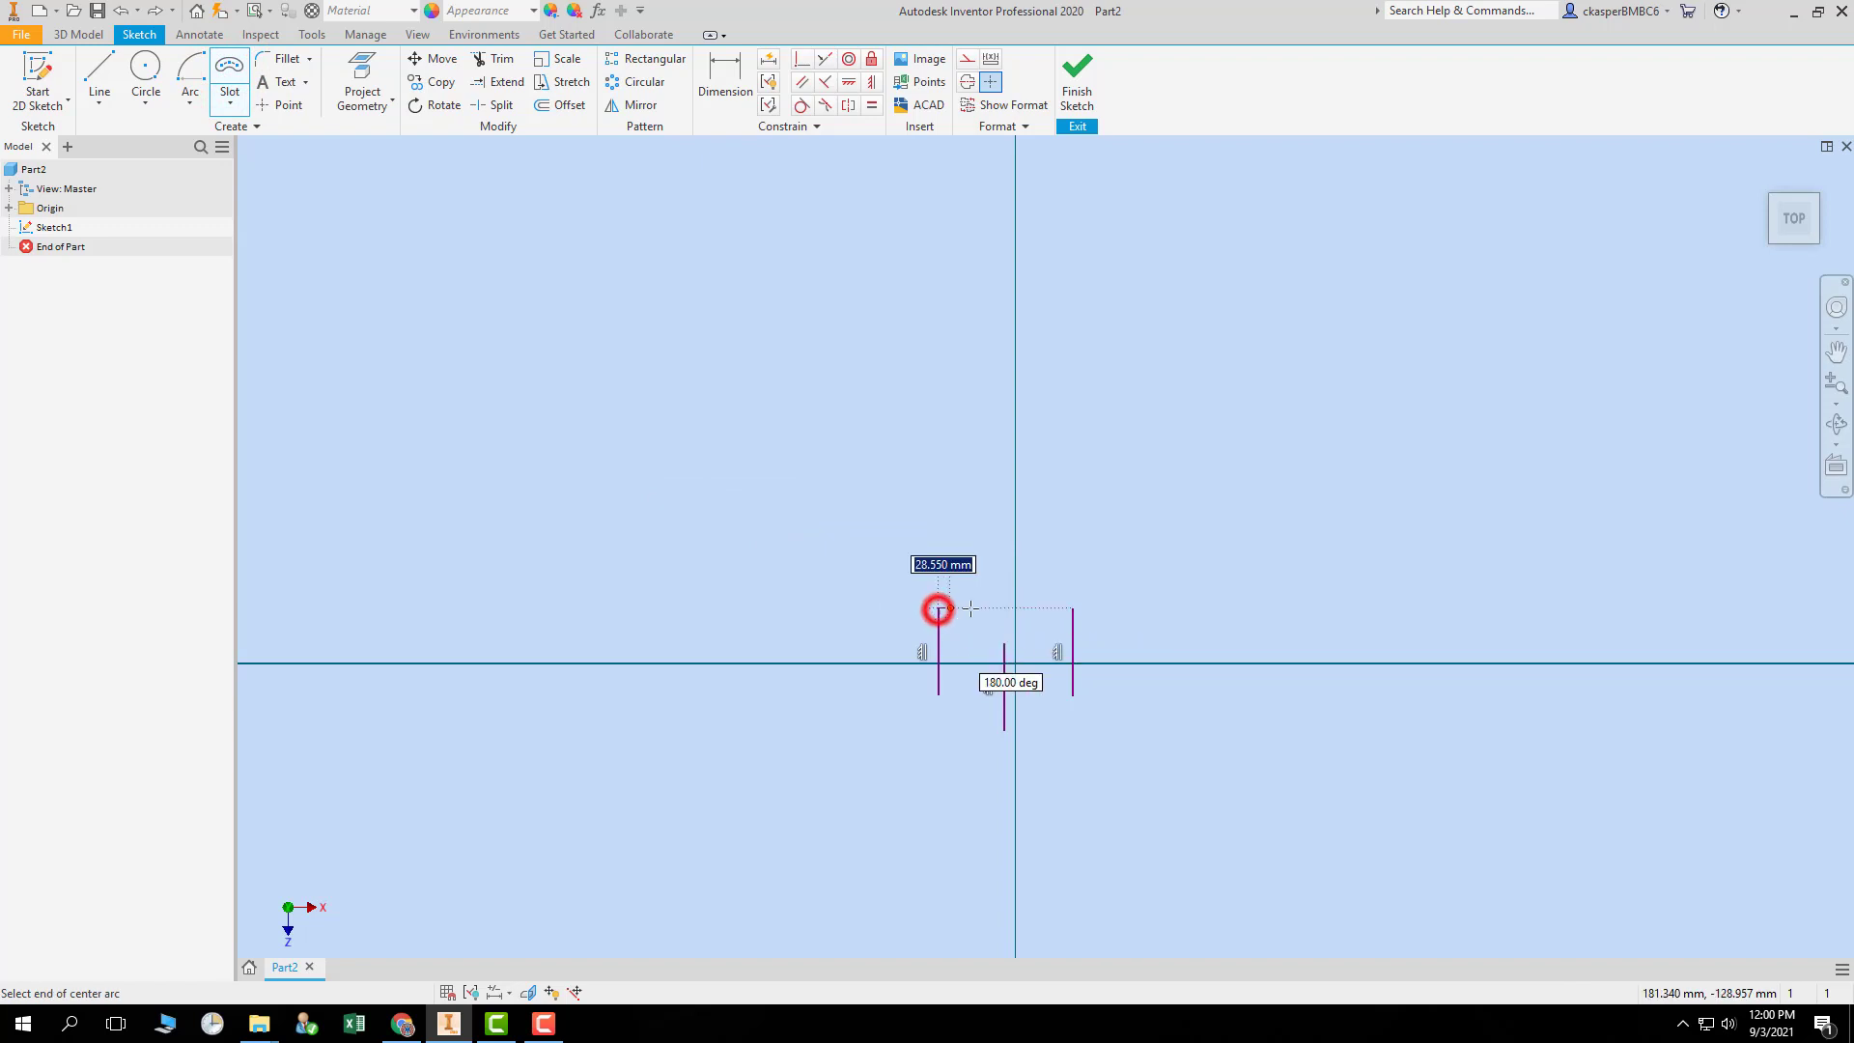
{"action": "left_click", "coordinate": [1072, 608]}
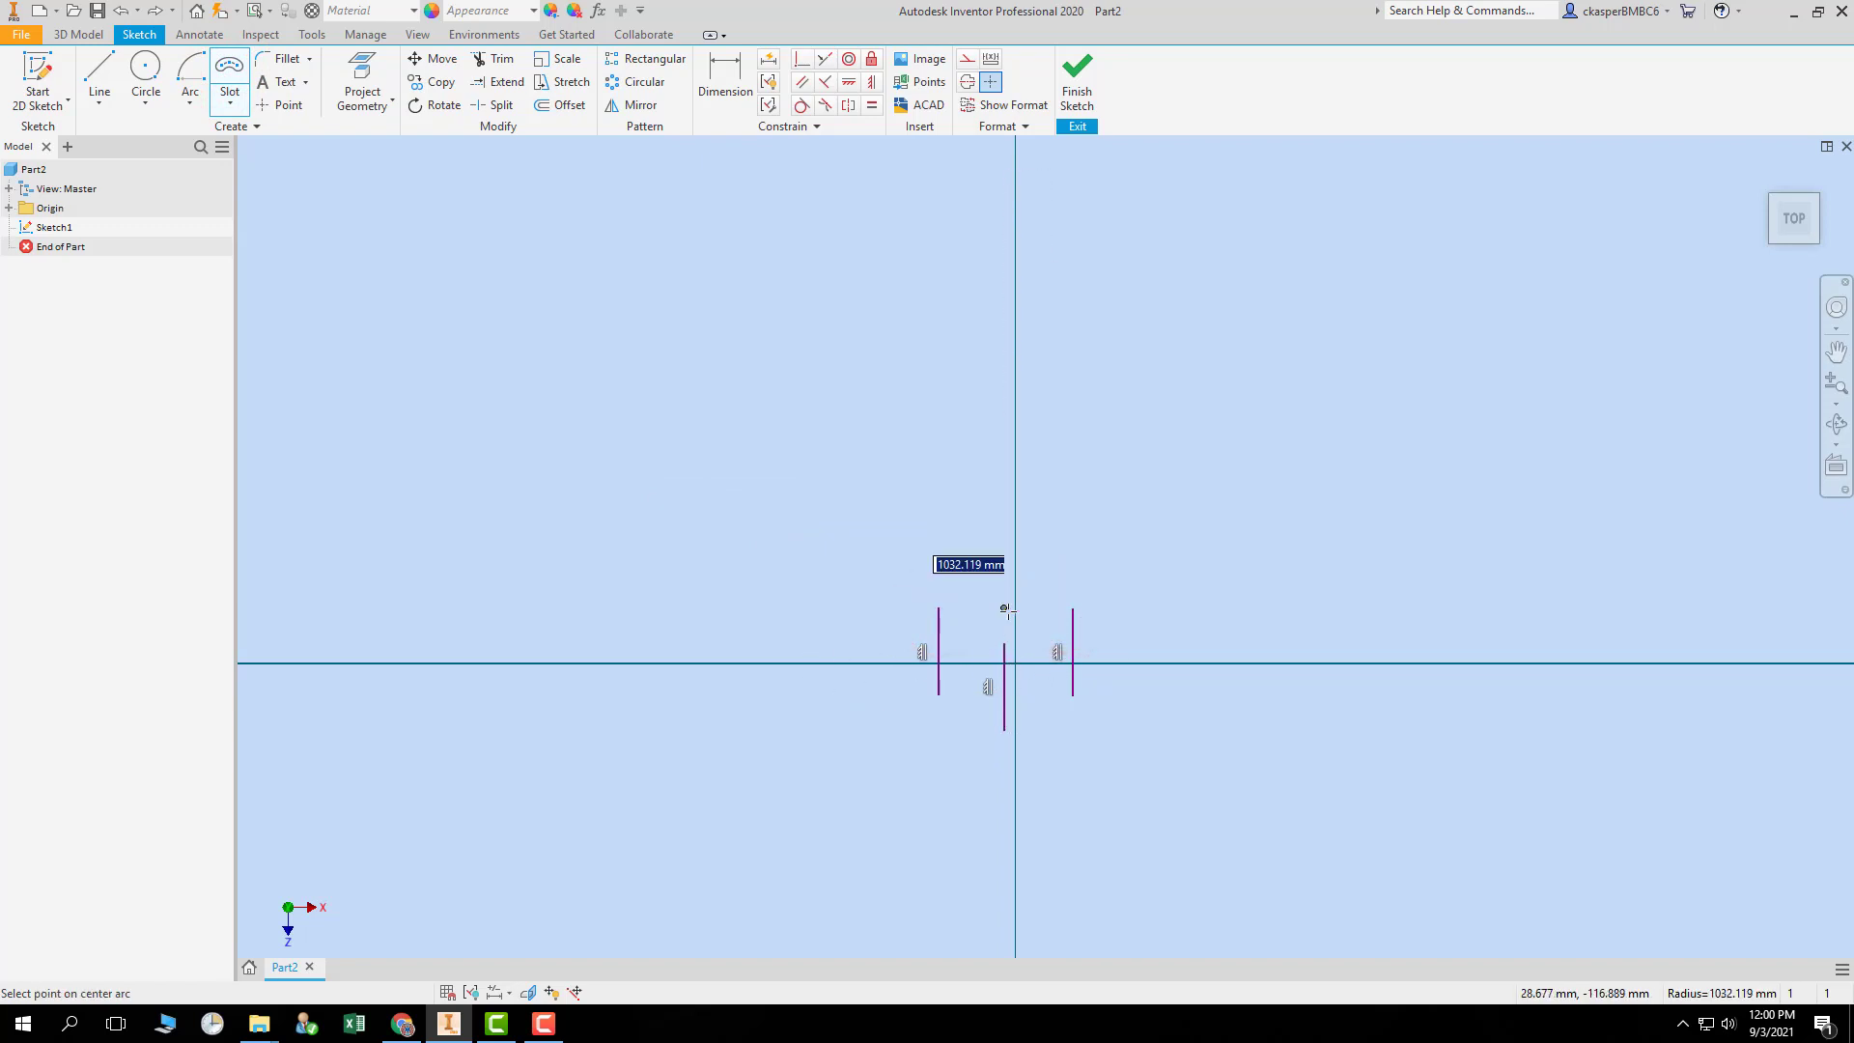
{"action": "left_click", "coordinate": [1007, 577]}
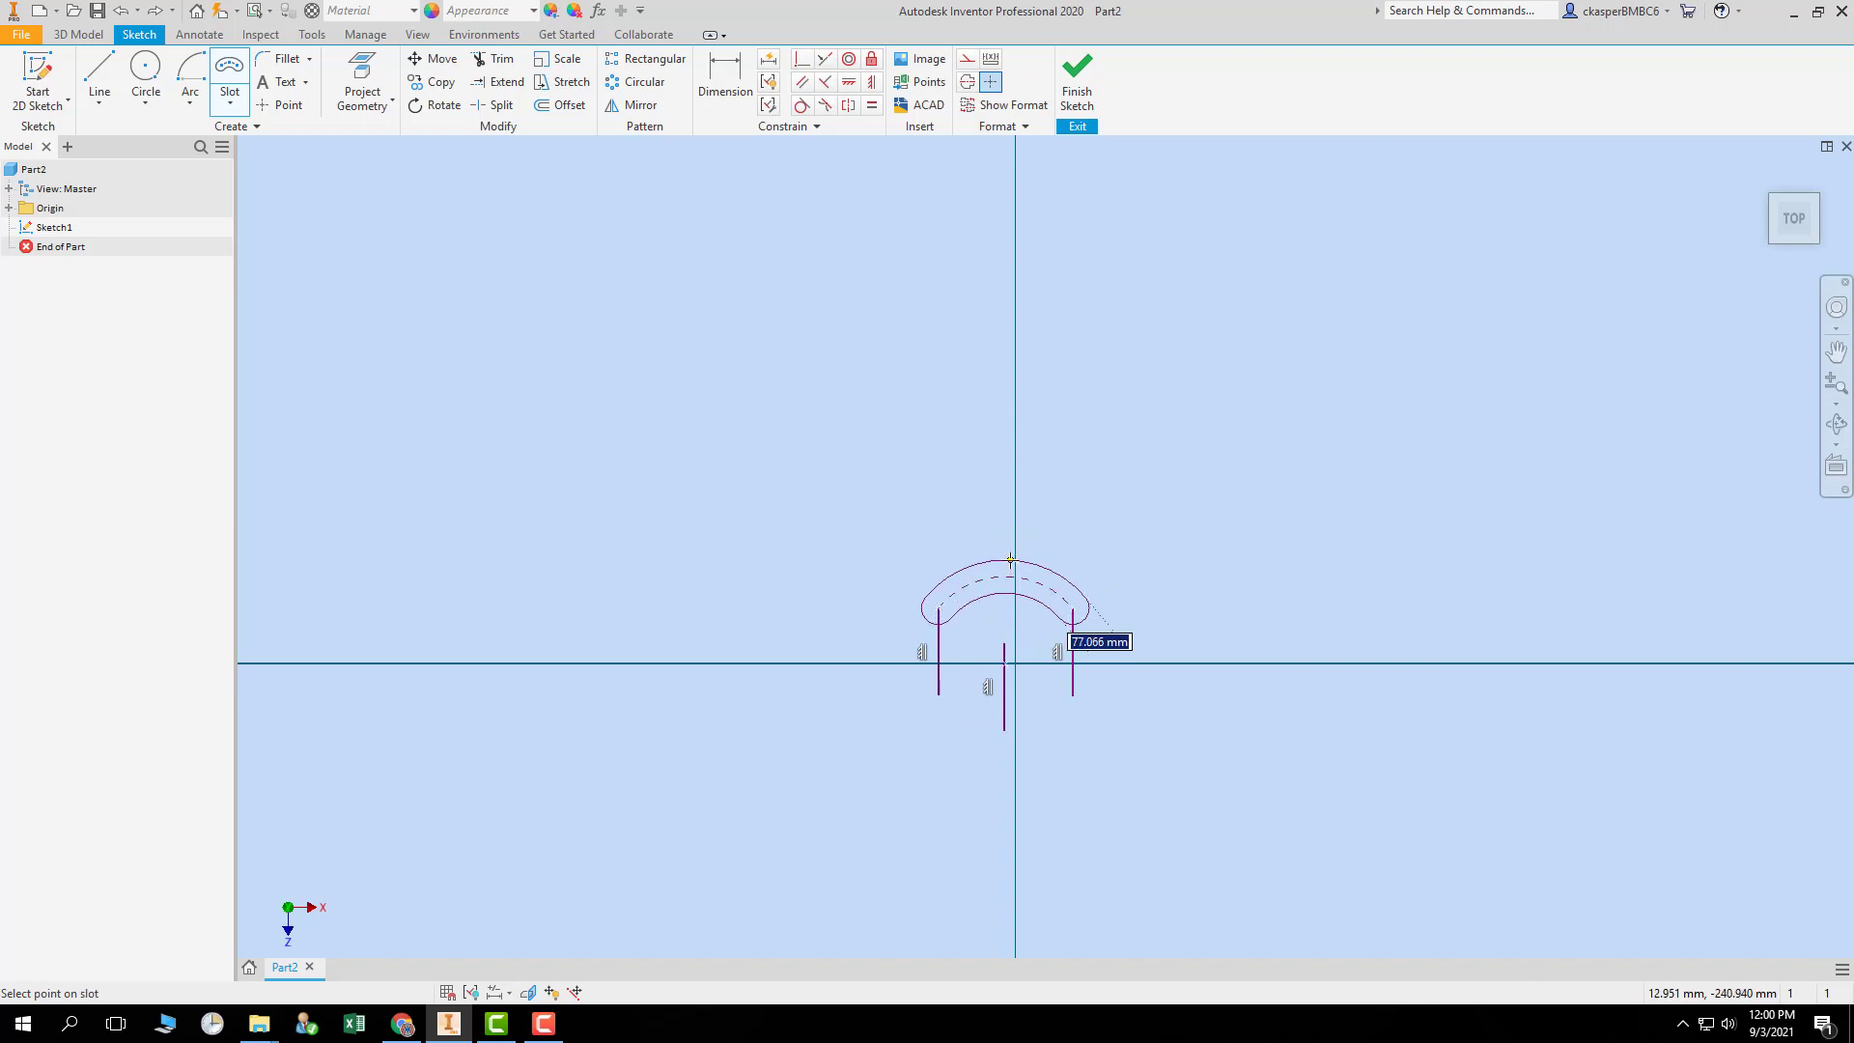
{"action": "key", "text": "Escape"}
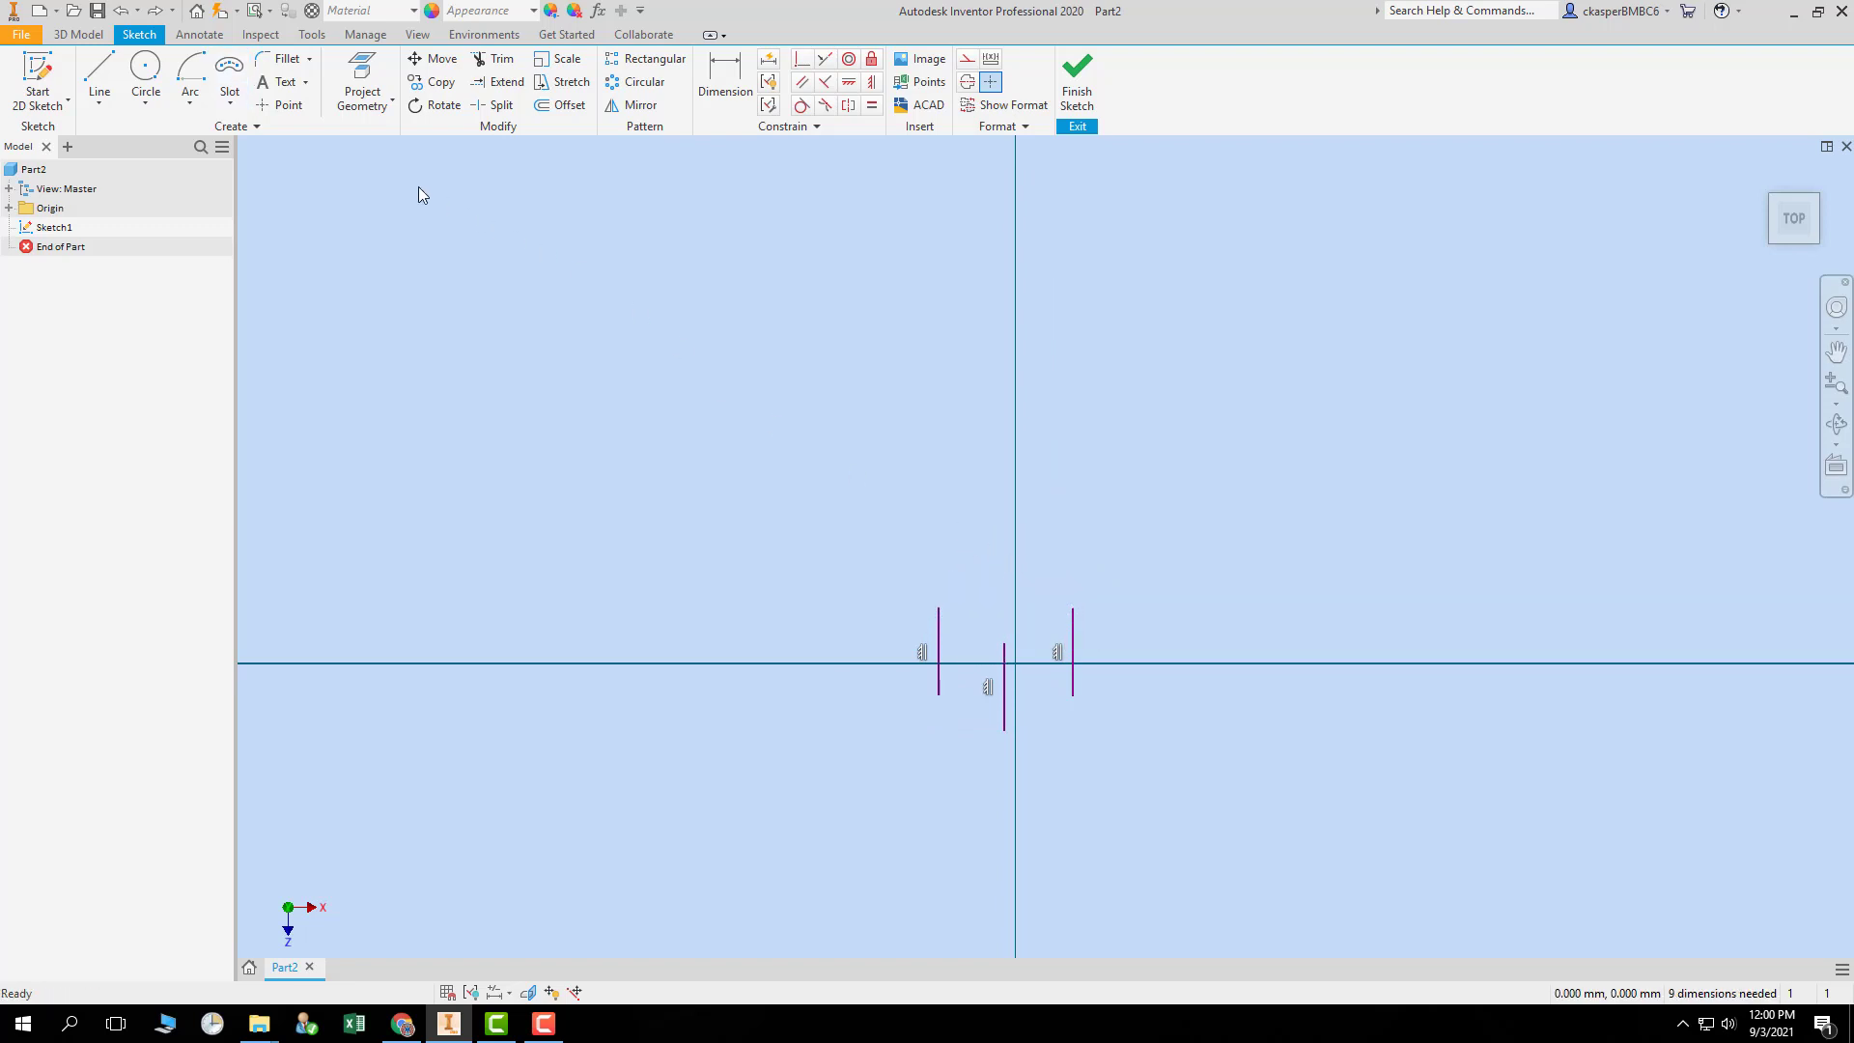
- Draw a three-point arc slot about 90 mm wide between the outer lines' upper ends, passing through the middle line's upper end, and undo it
{"action": "left_click", "coordinate": [227, 83]}
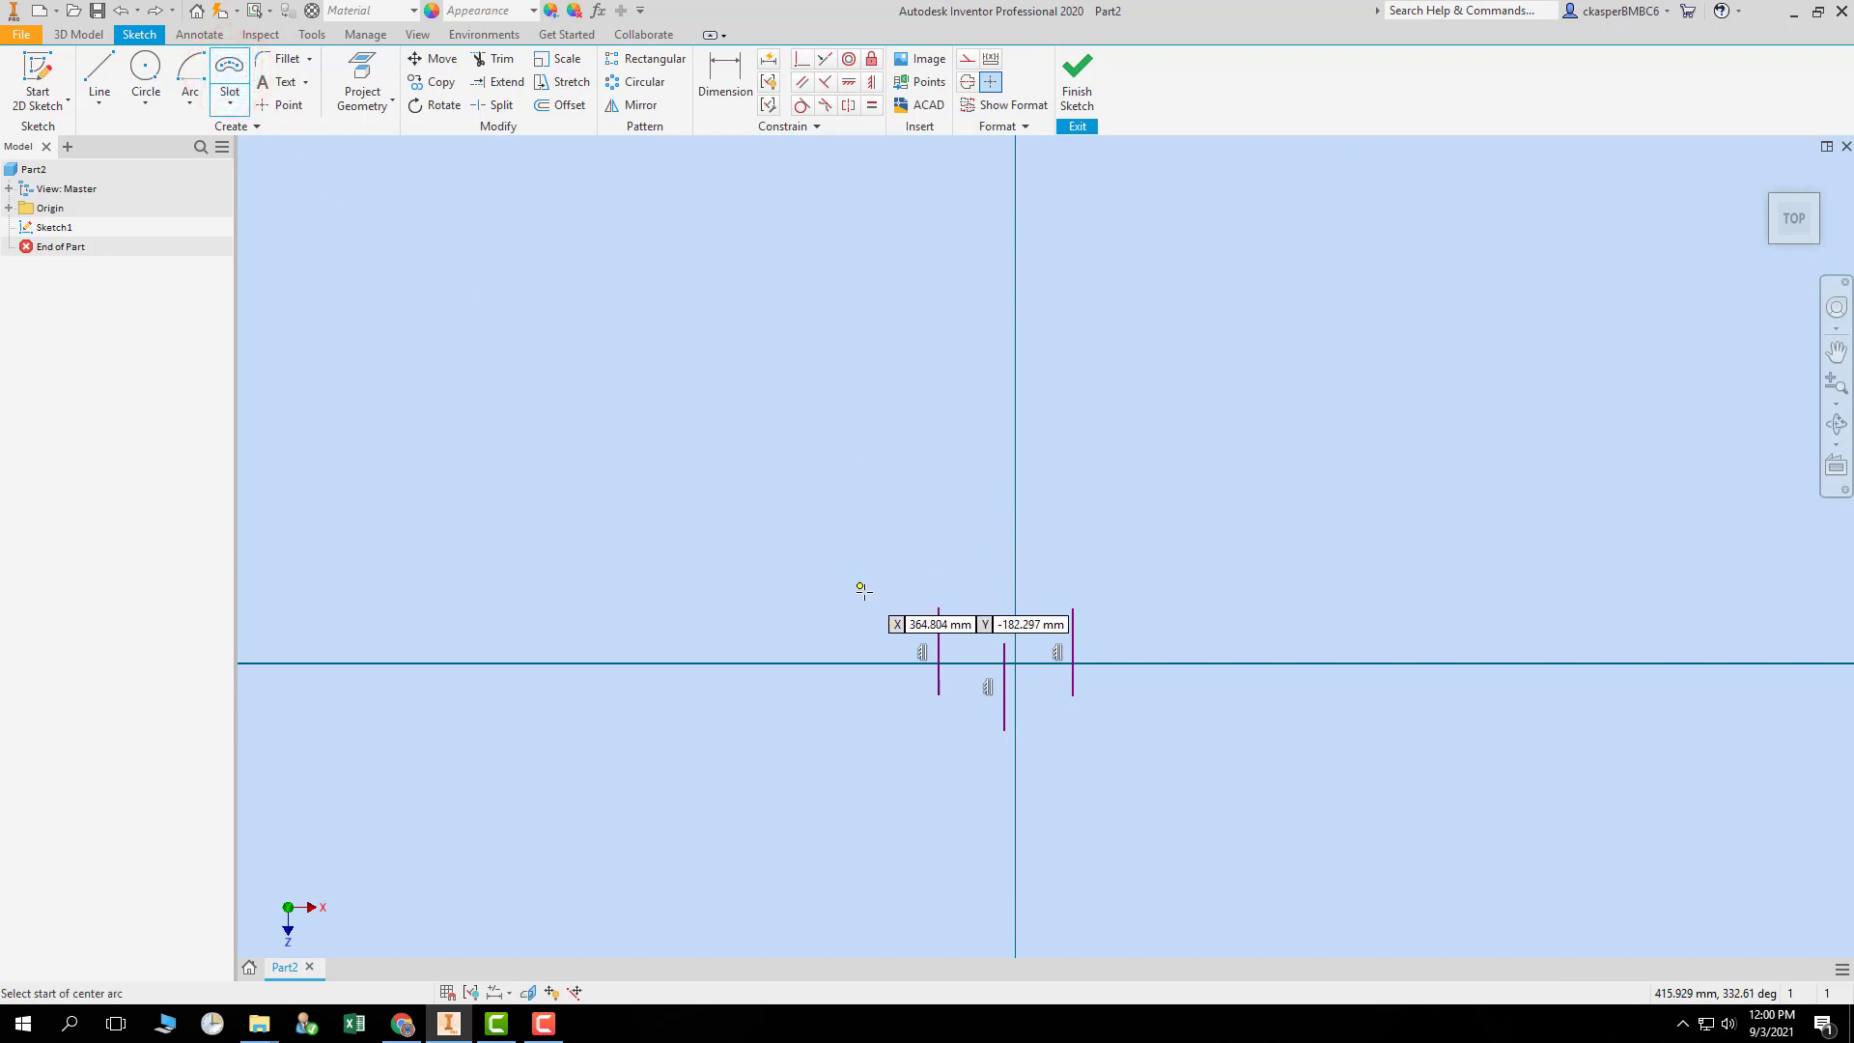
{"action": "left_click", "coordinate": [1072, 607]}
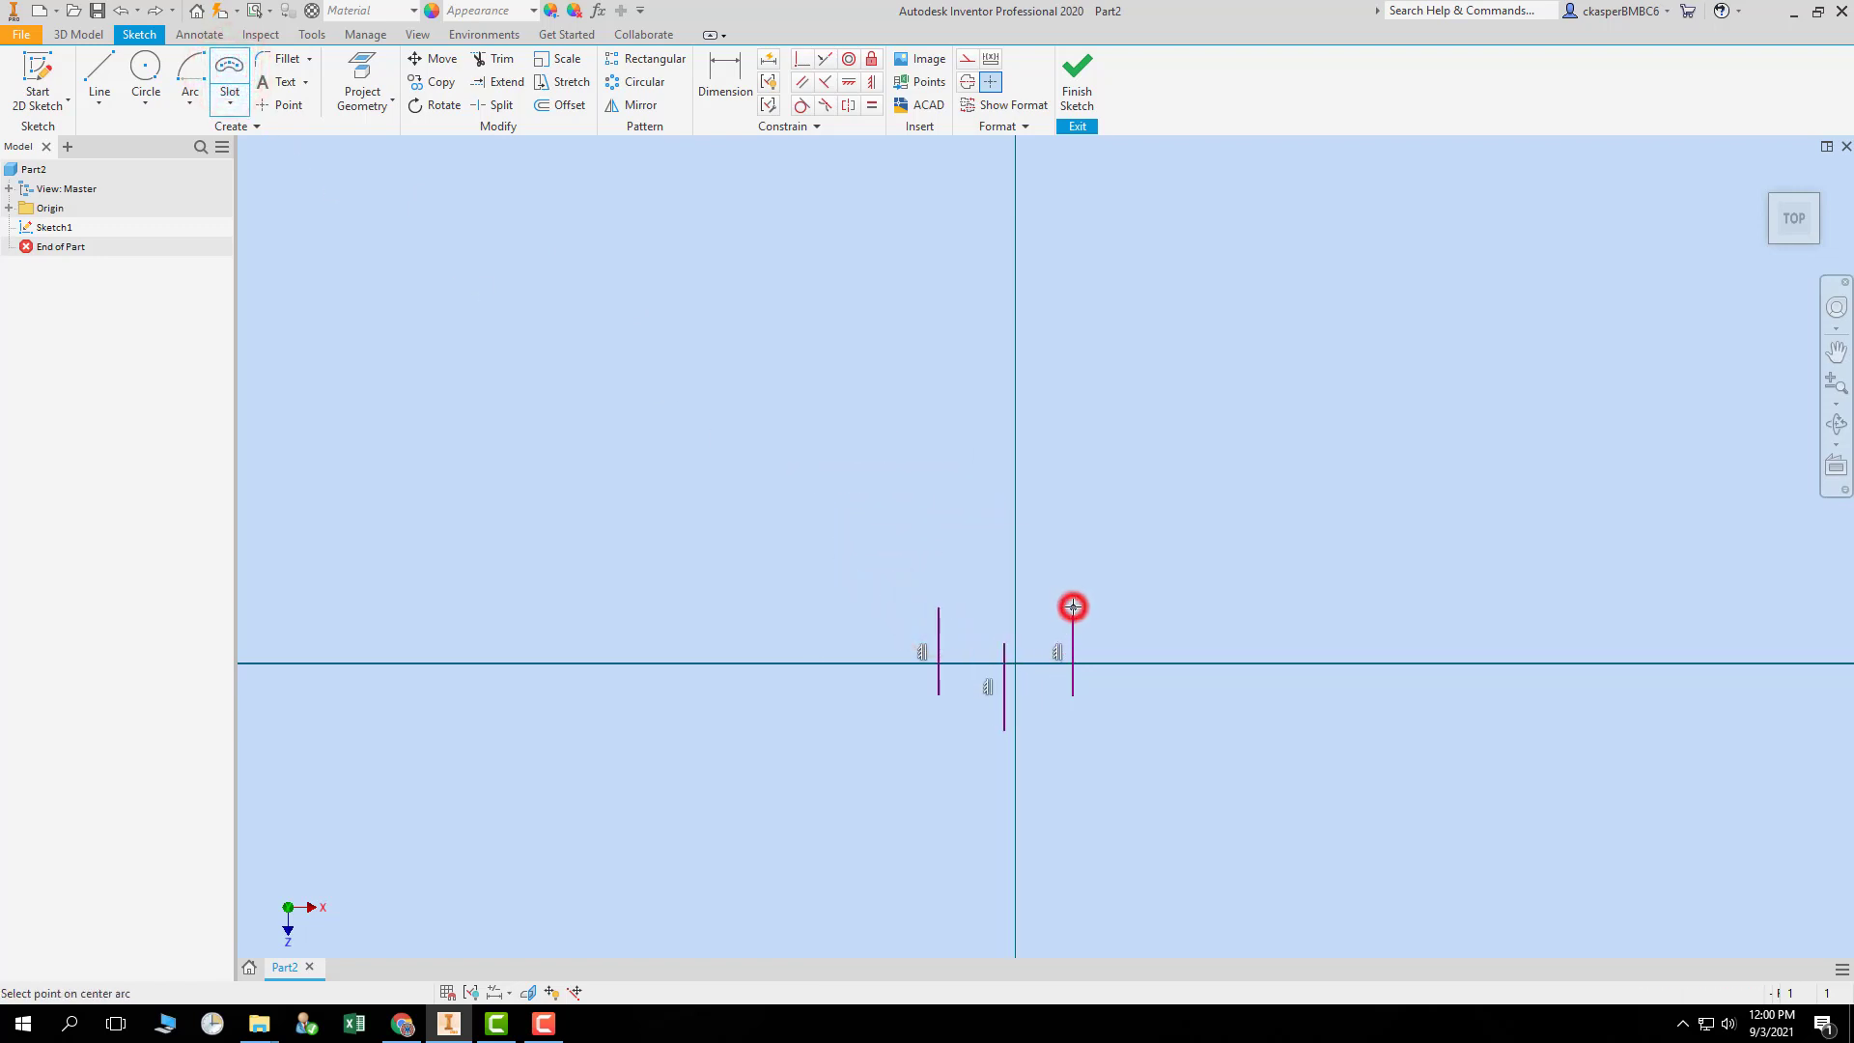
{"action": "left_click", "coordinate": [1004, 642]}
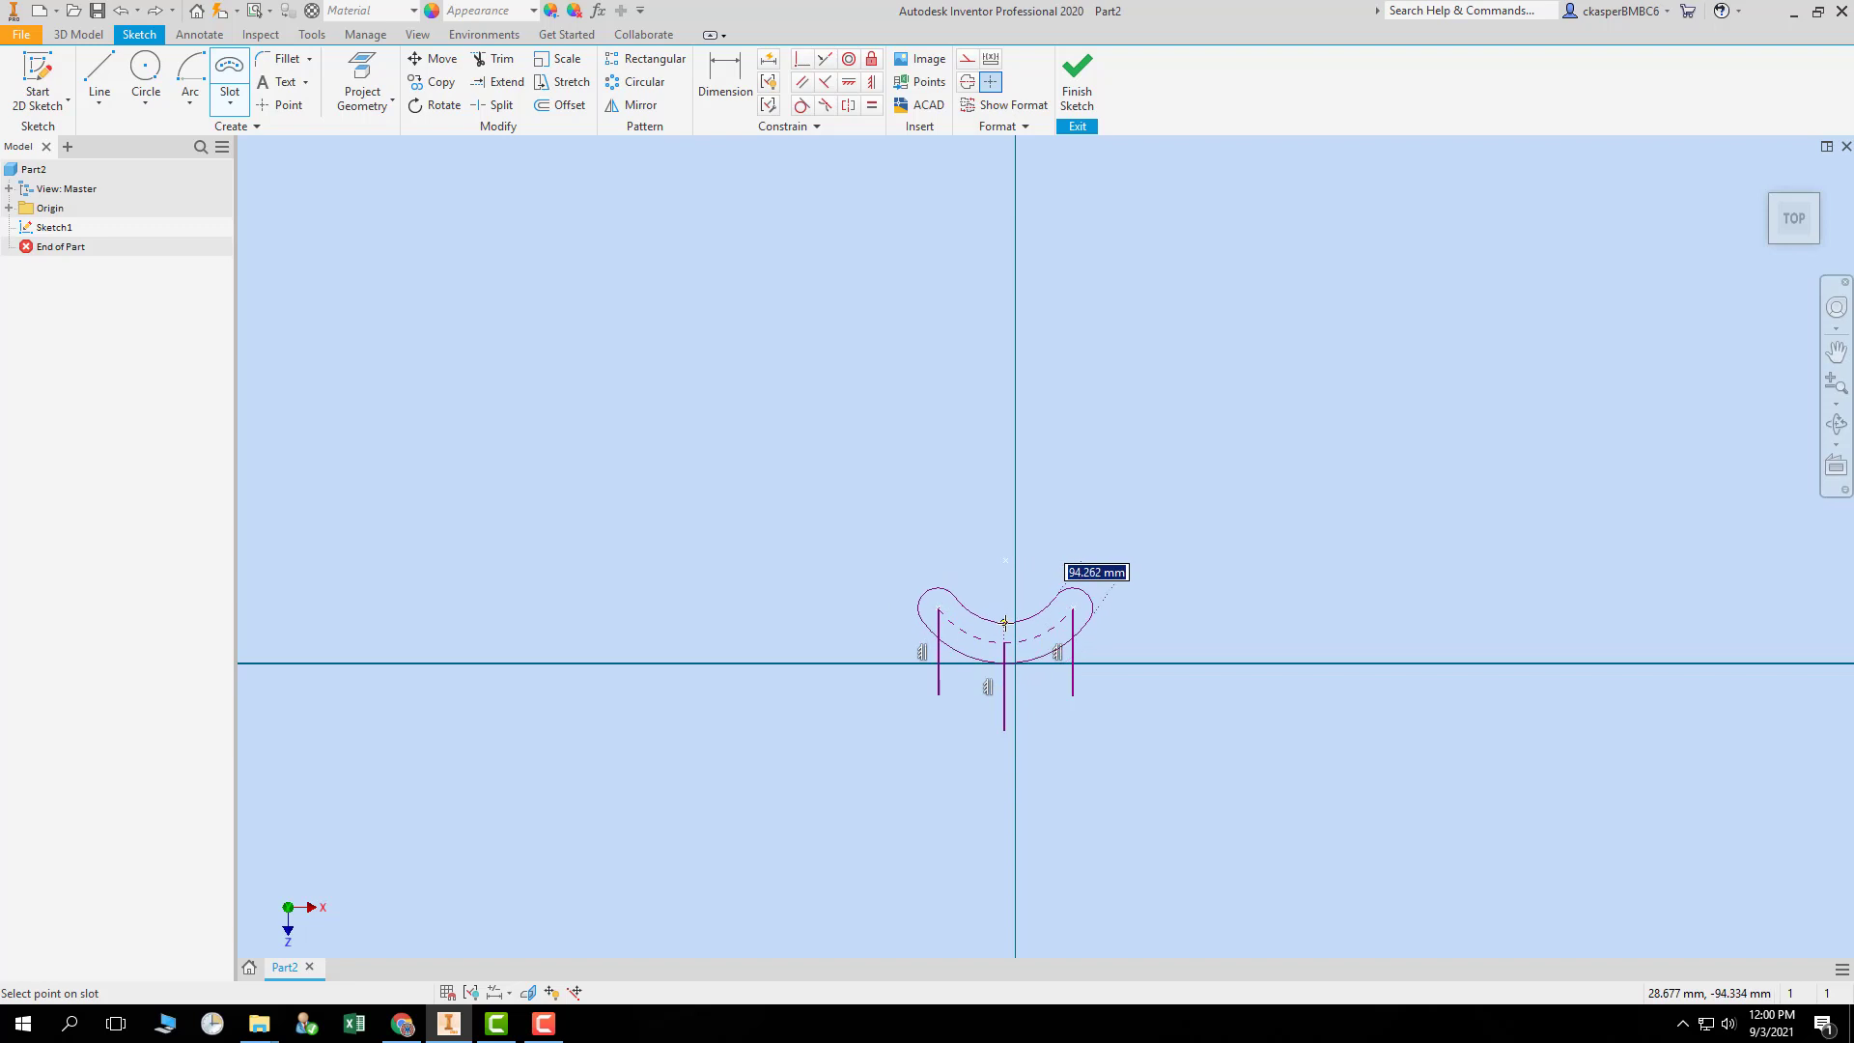
{"action": "left_click", "coordinate": [1004, 623]}
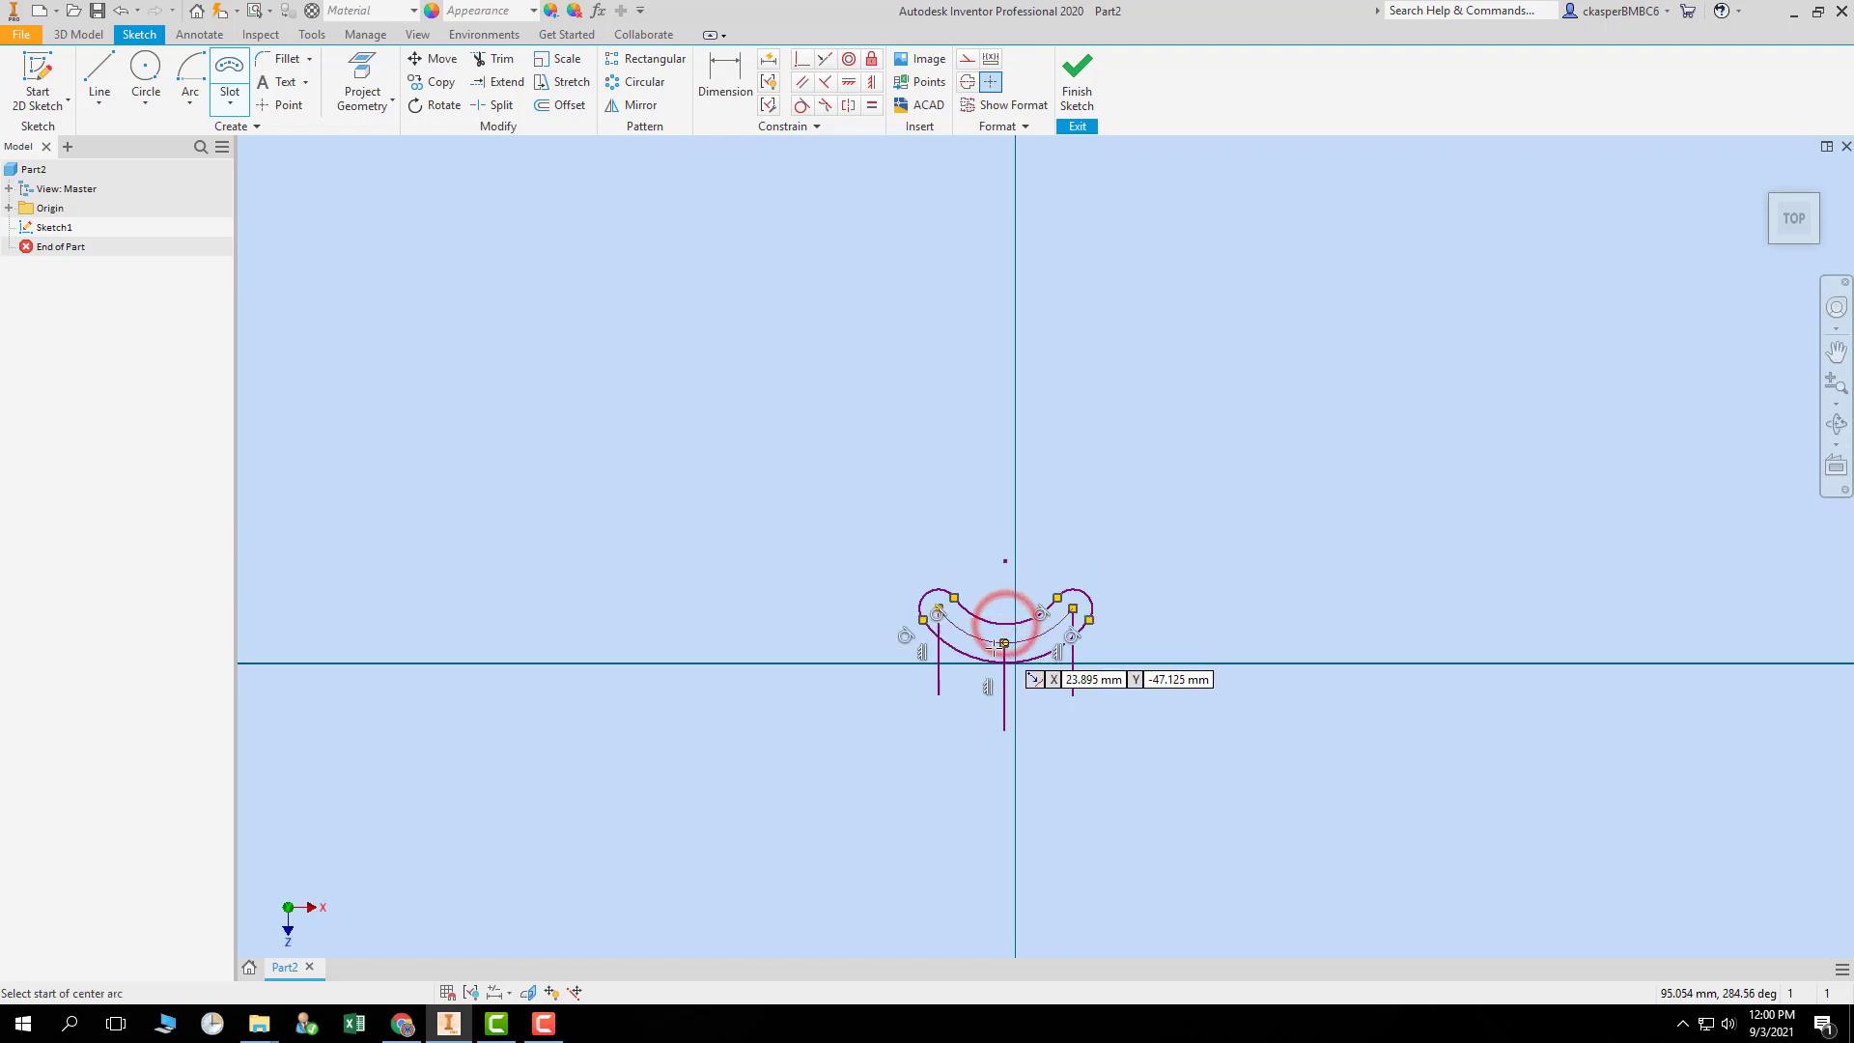
{"action": "scroll", "coordinate": [995, 653], "scroll_direction": "up", "scroll_amount": 2}
{"action": "scroll", "coordinate": [996, 655], "scroll_direction": "down", "scroll_amount": 5}
{"action": "scroll", "coordinate": [995, 655], "scroll_direction": "down", "scroll_amount": 3}
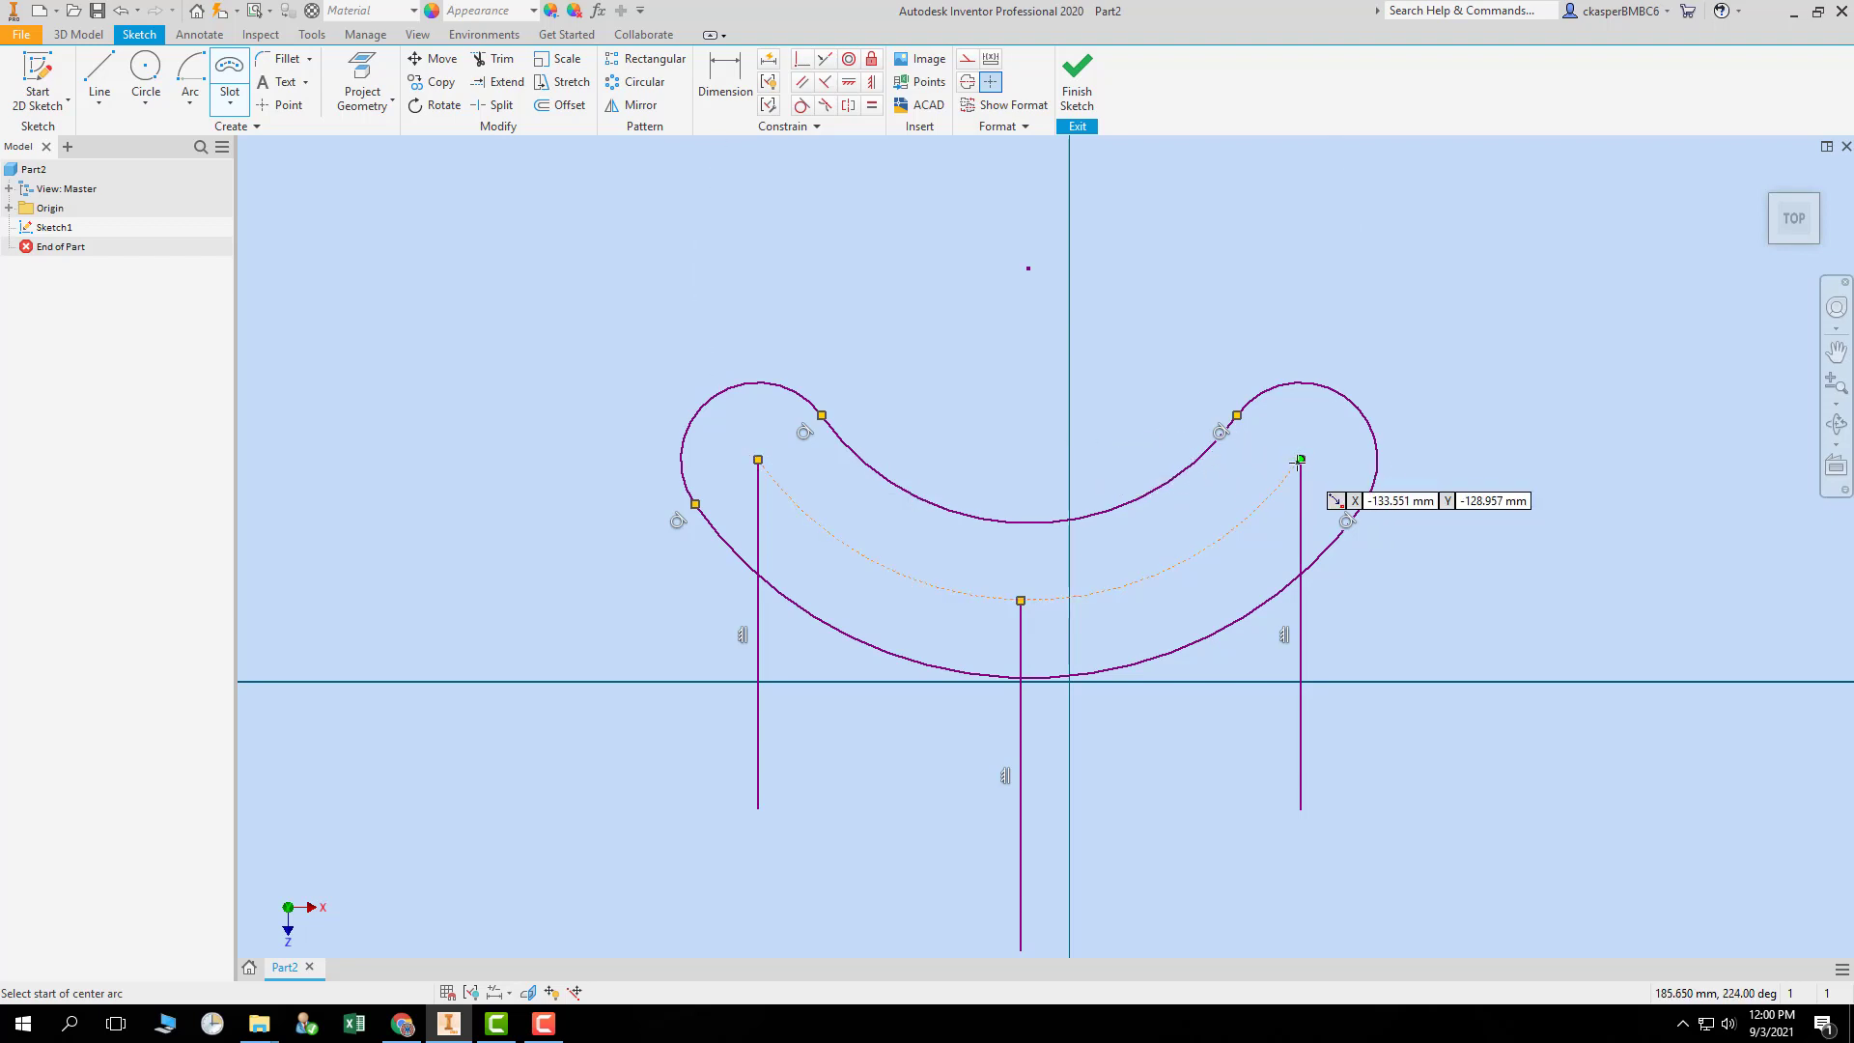
{"action": "left_click", "coordinate": [1021, 599]}
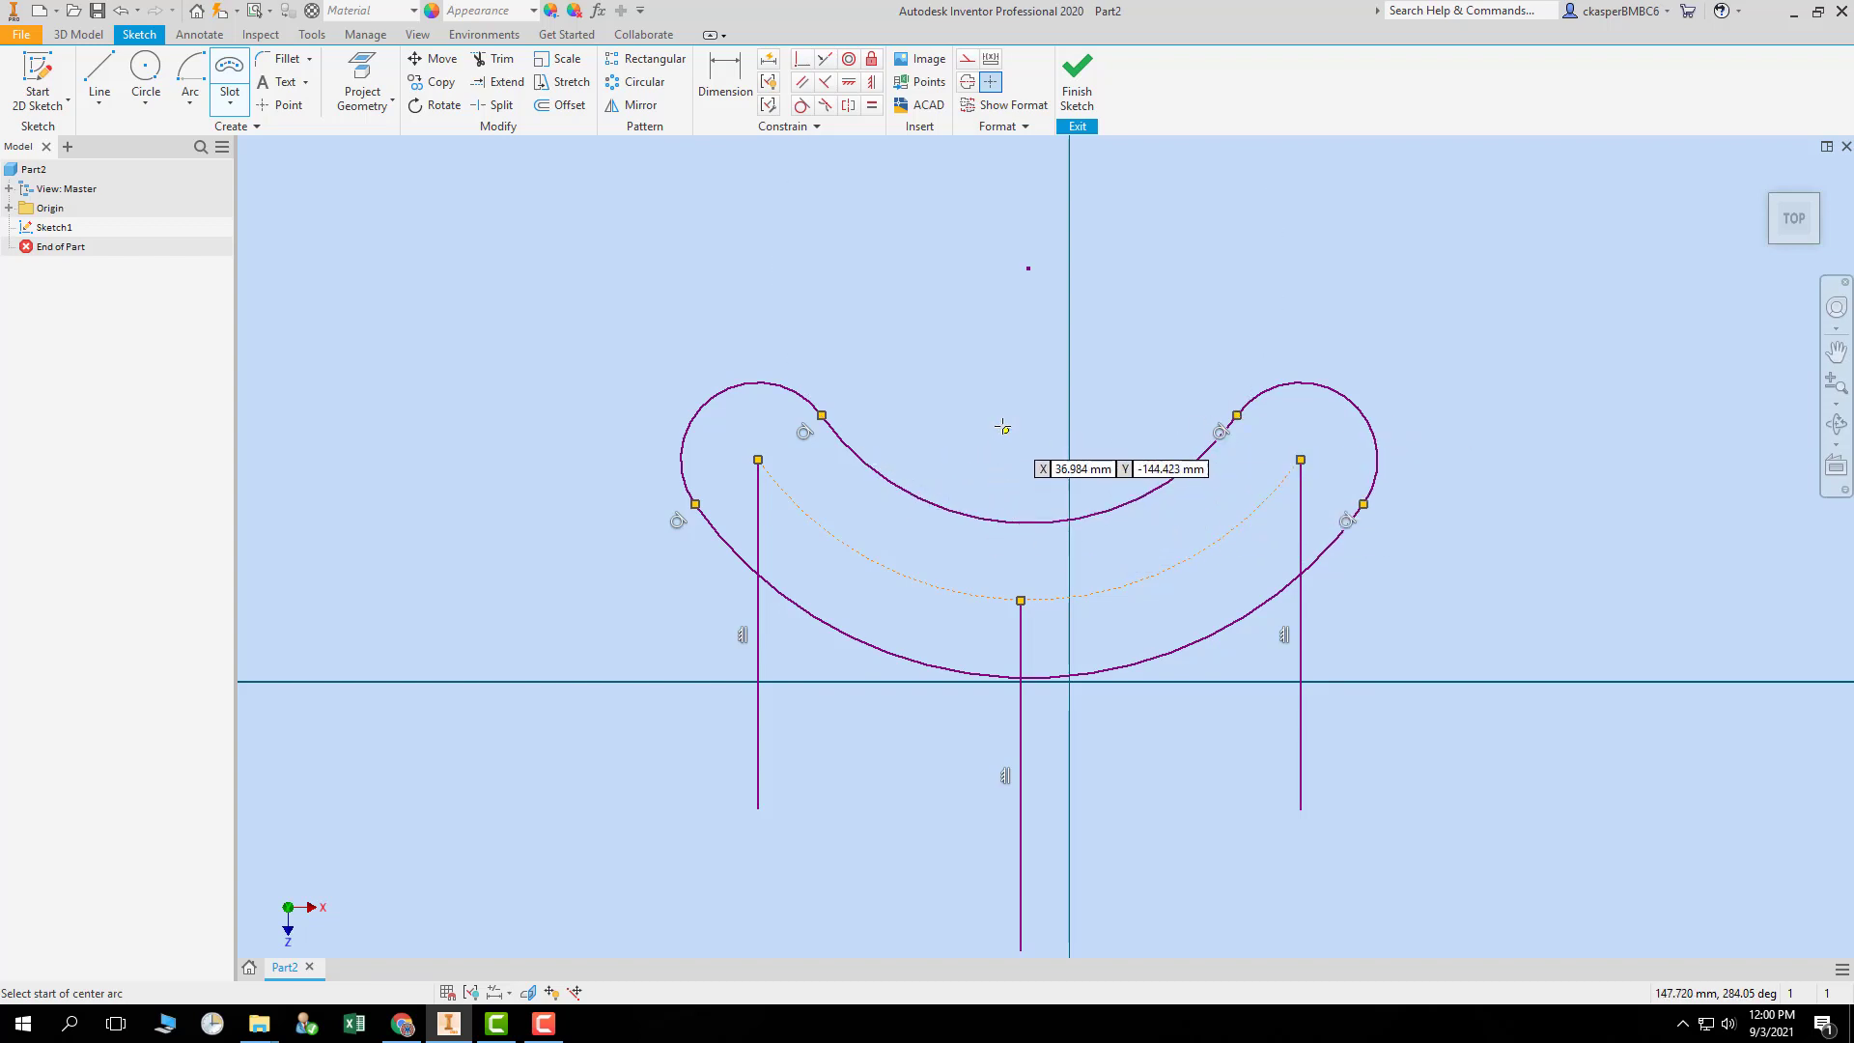
{"action": "key", "text": "ctrl+z"}
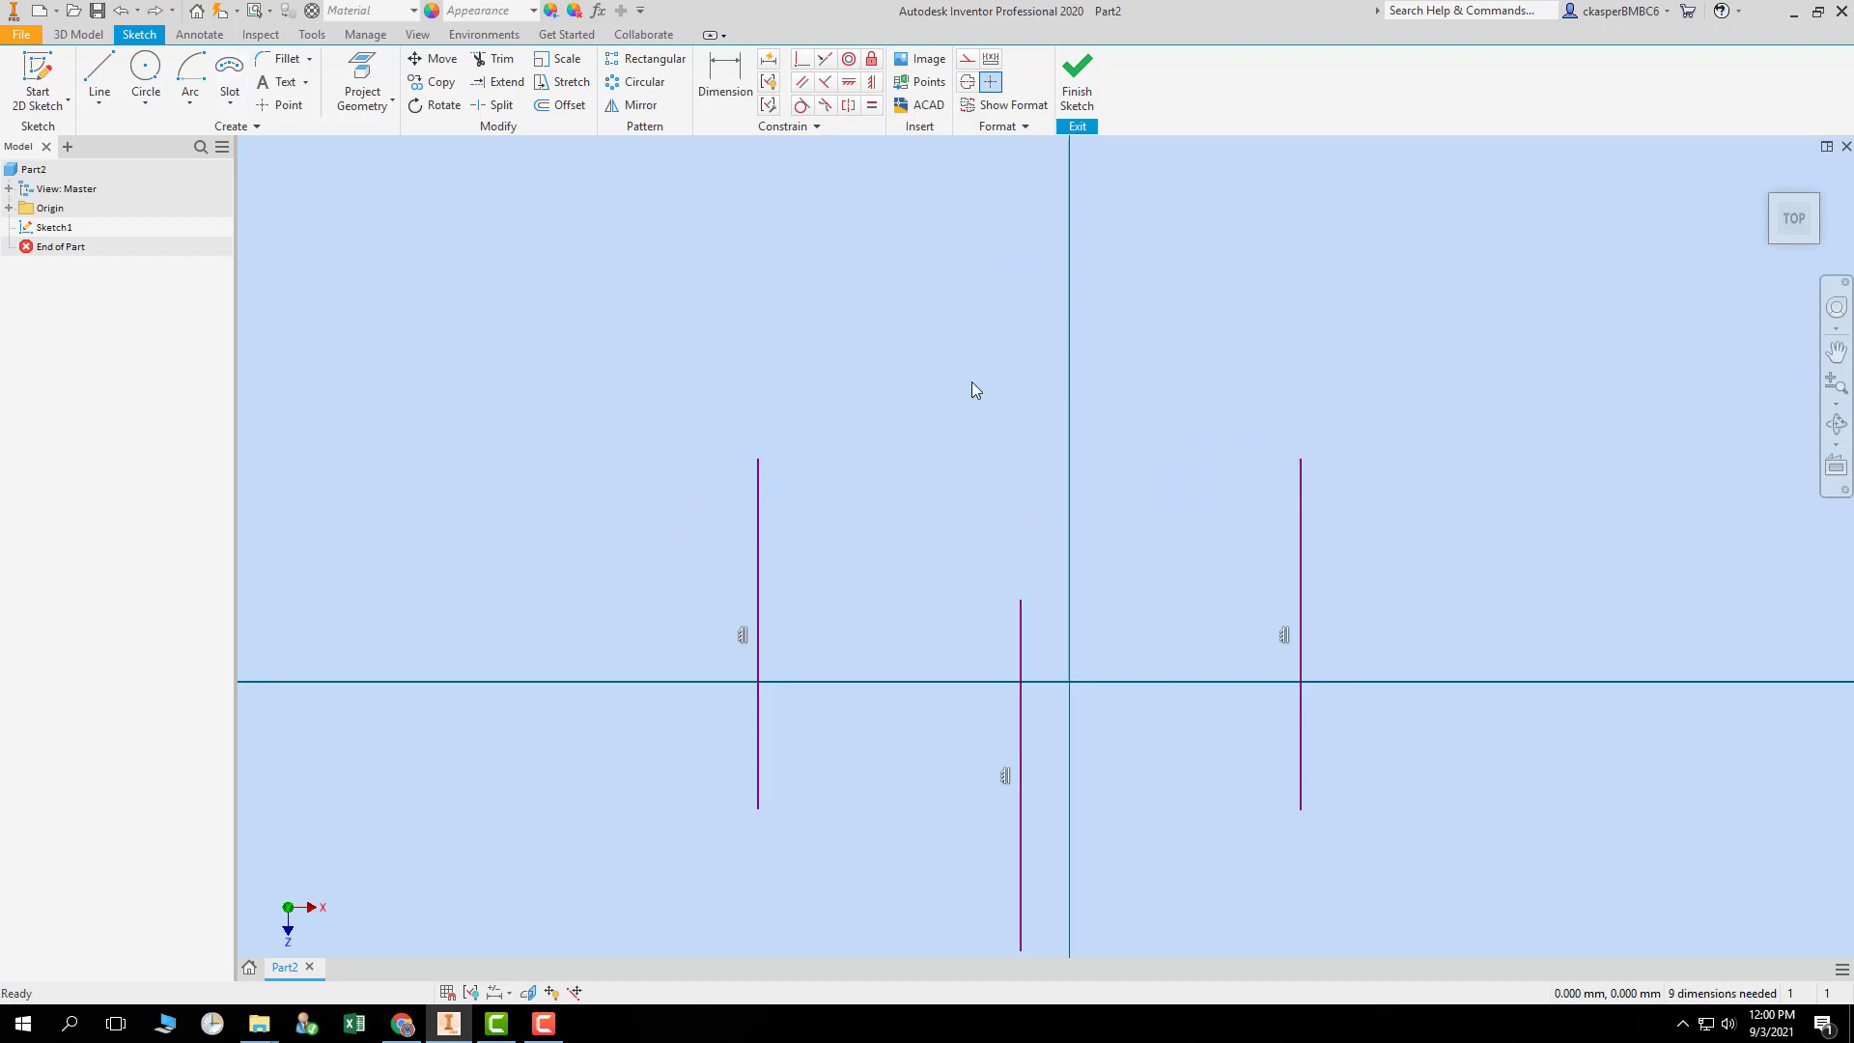
- Draw a narrower three-point arc slot, about 65 mm wide, through the upper ends of all three lines, and undo it
{"action": "left_click", "coordinate": [228, 69]}
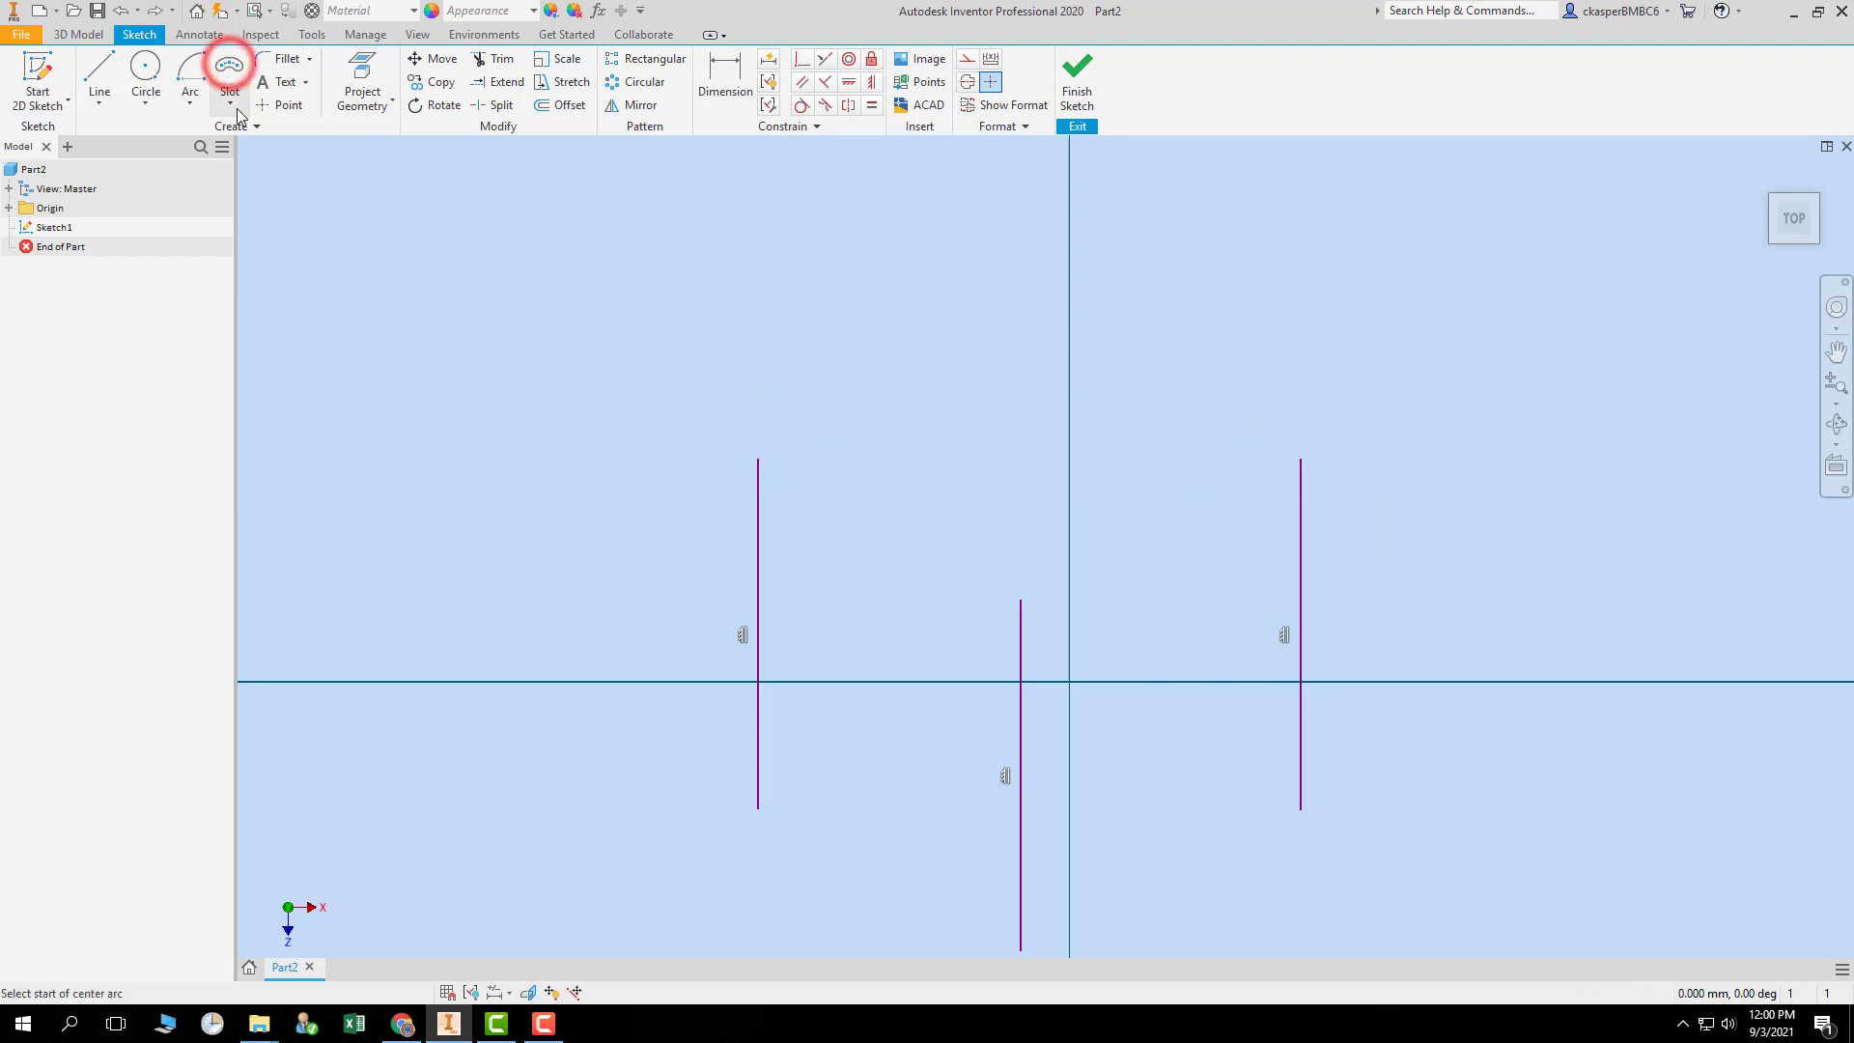
{"action": "left_click", "coordinate": [758, 461]}
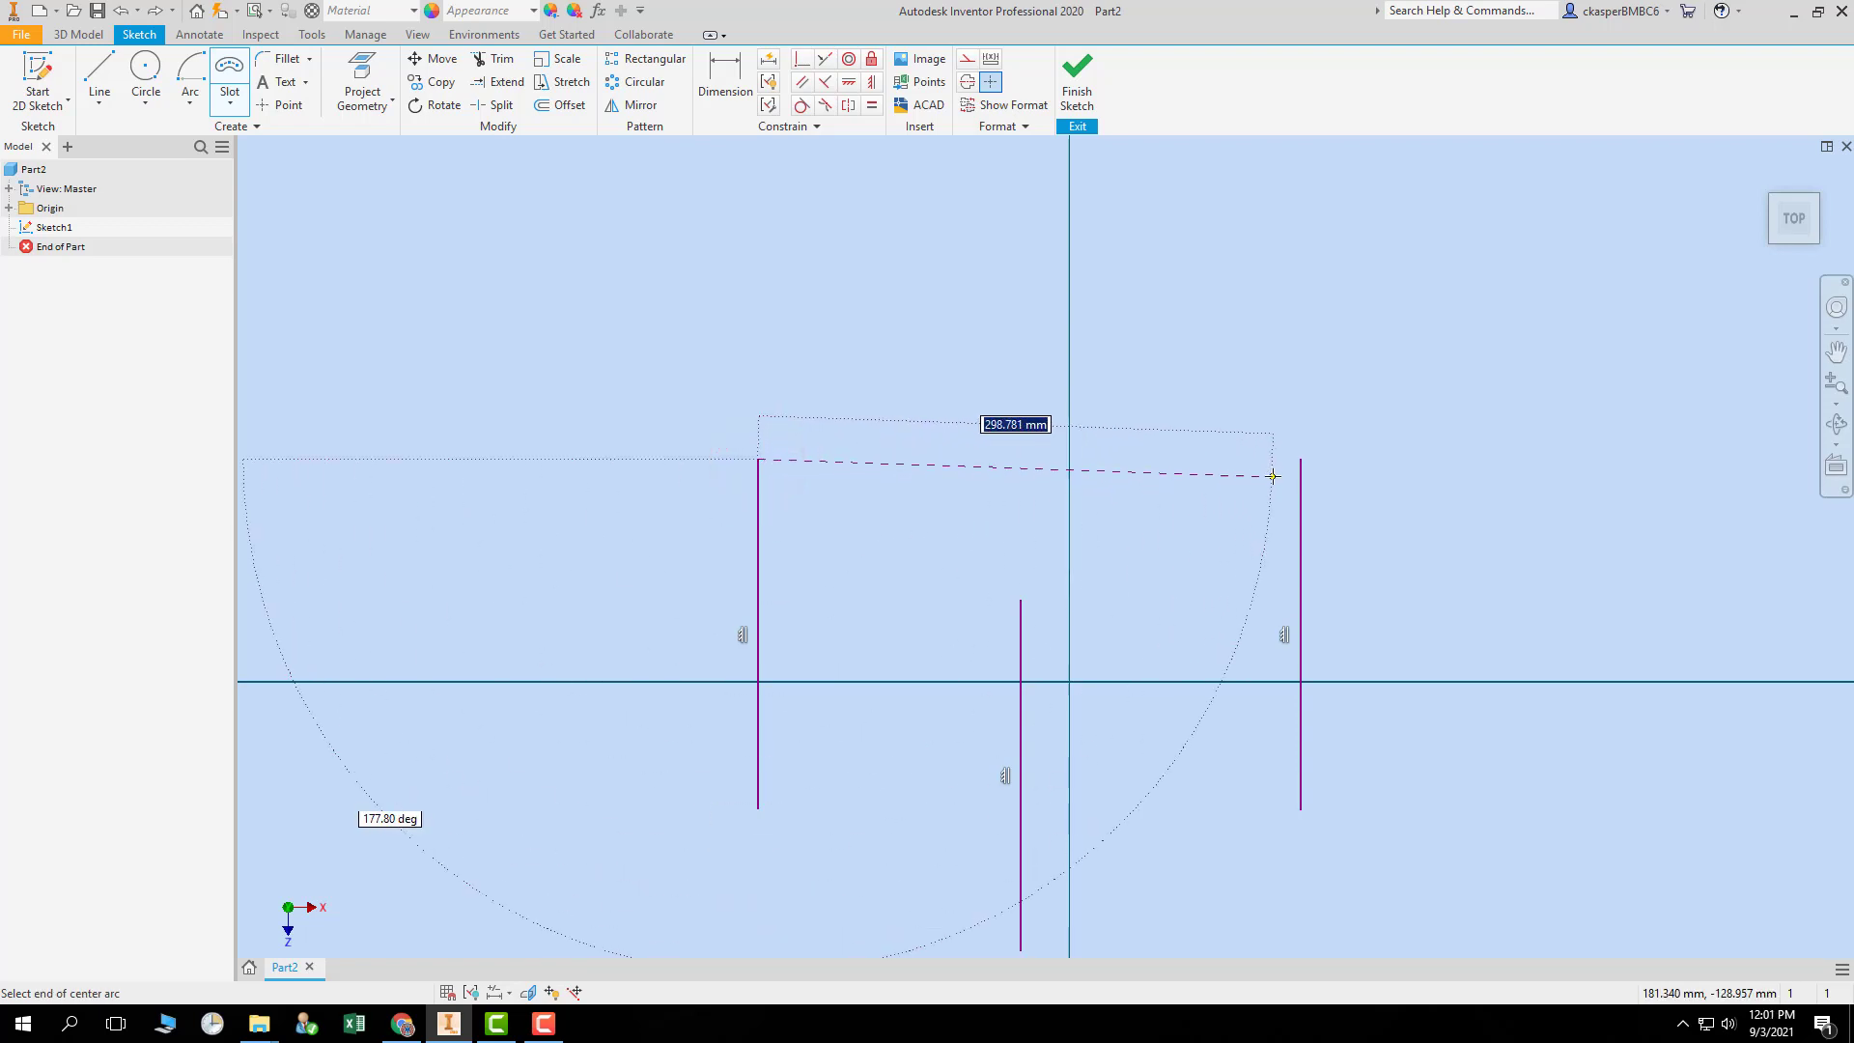
{"action": "left_click", "coordinate": [1299, 461]}
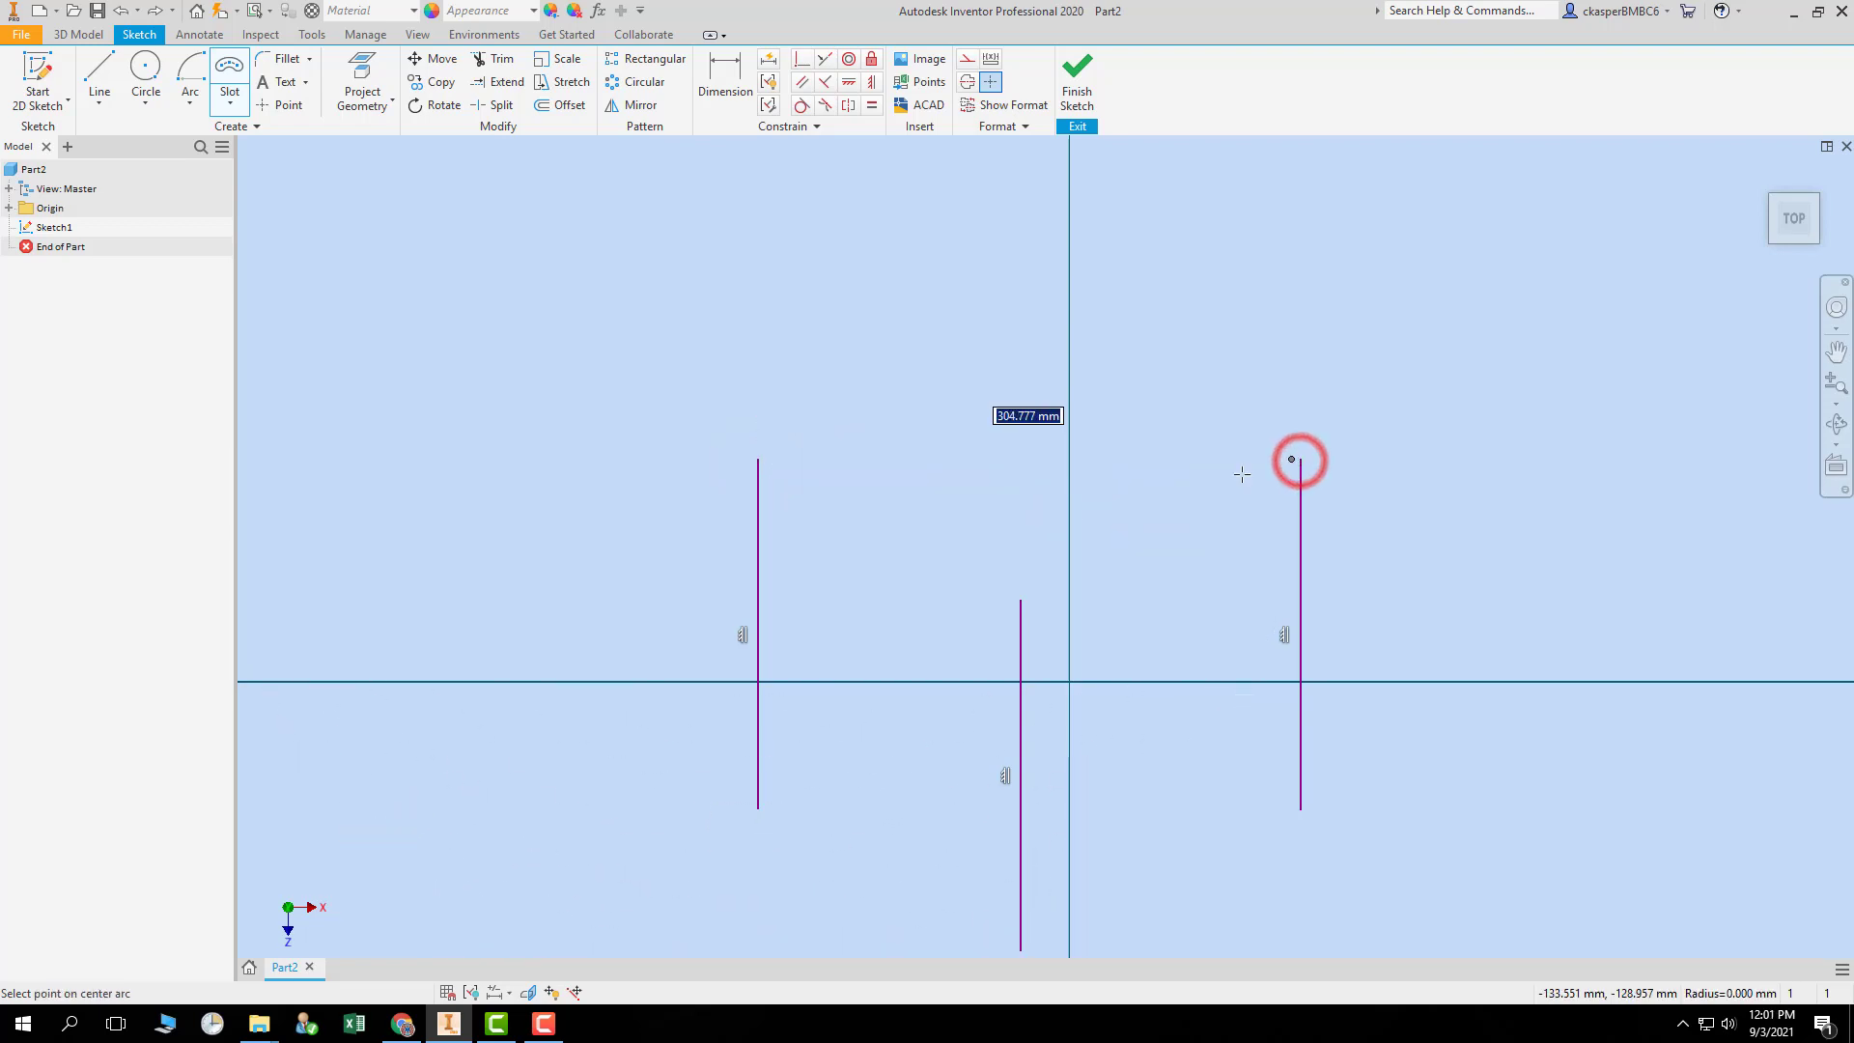
{"action": "left_click", "coordinate": [1021, 599]}
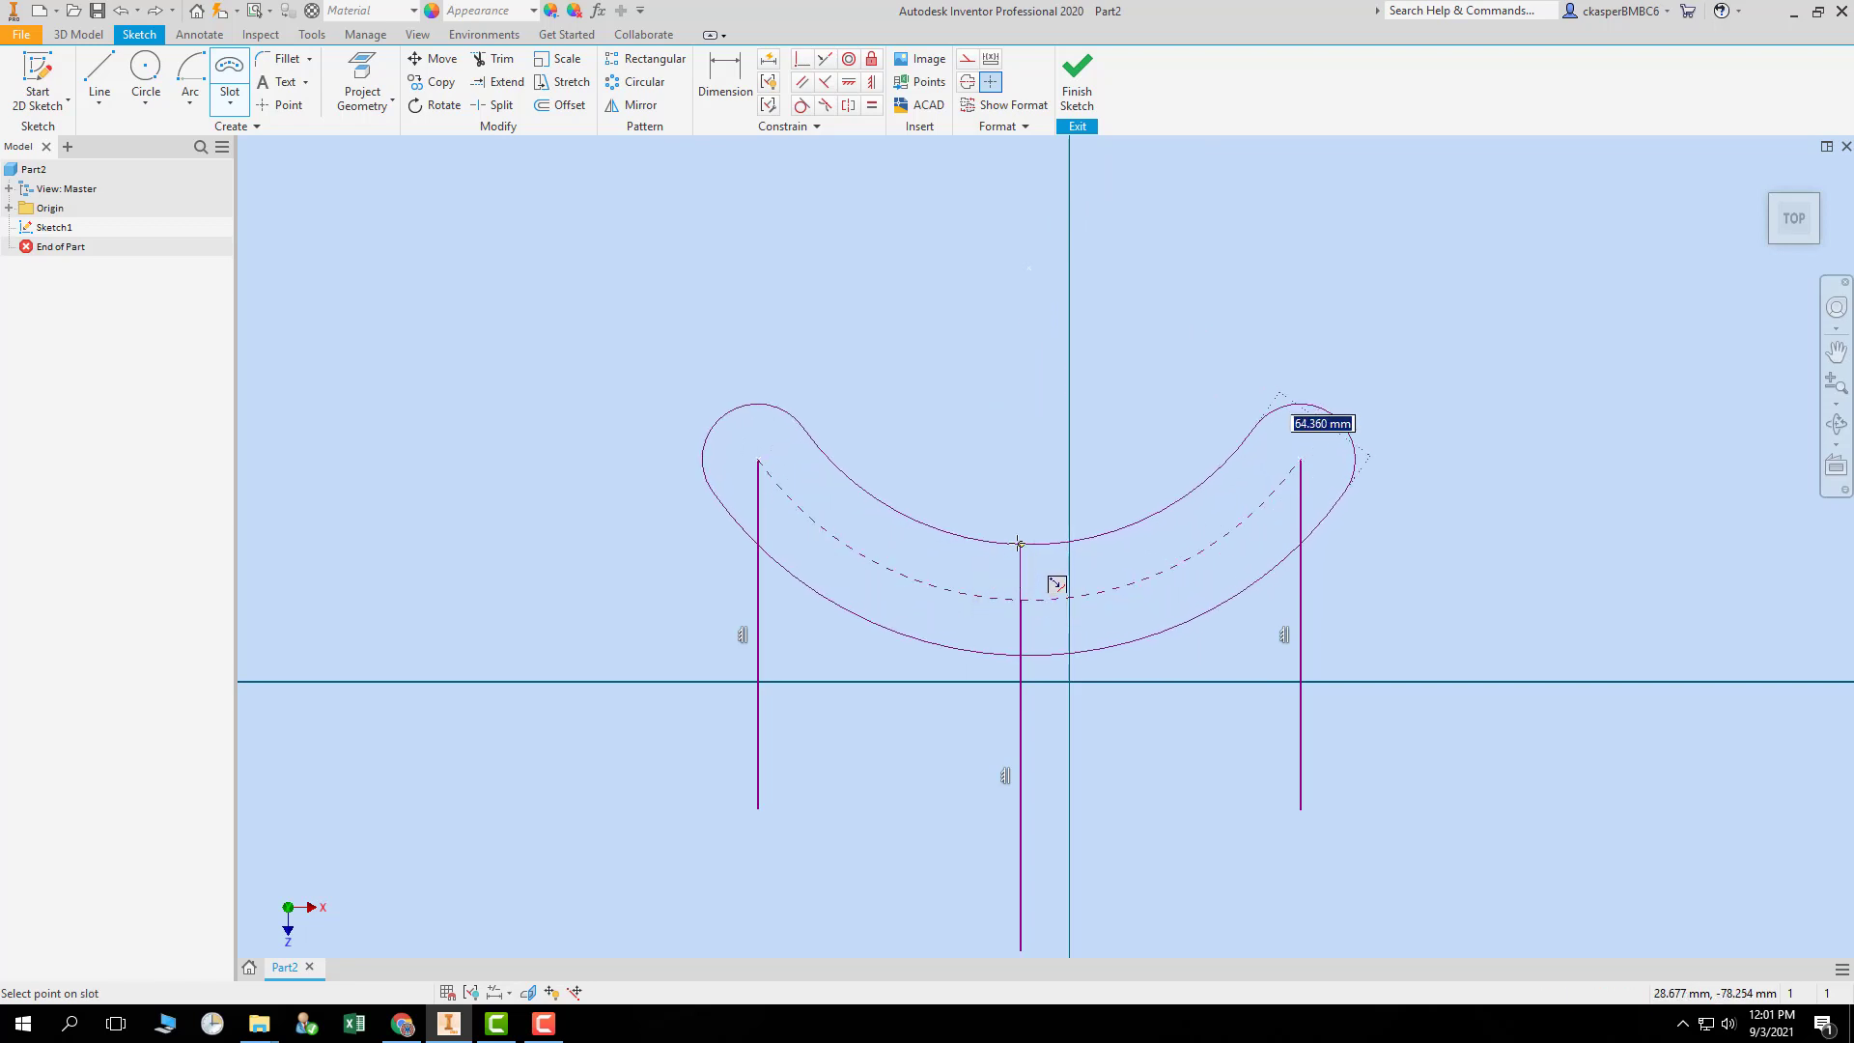
{"action": "left_click", "coordinate": [1018, 544]}
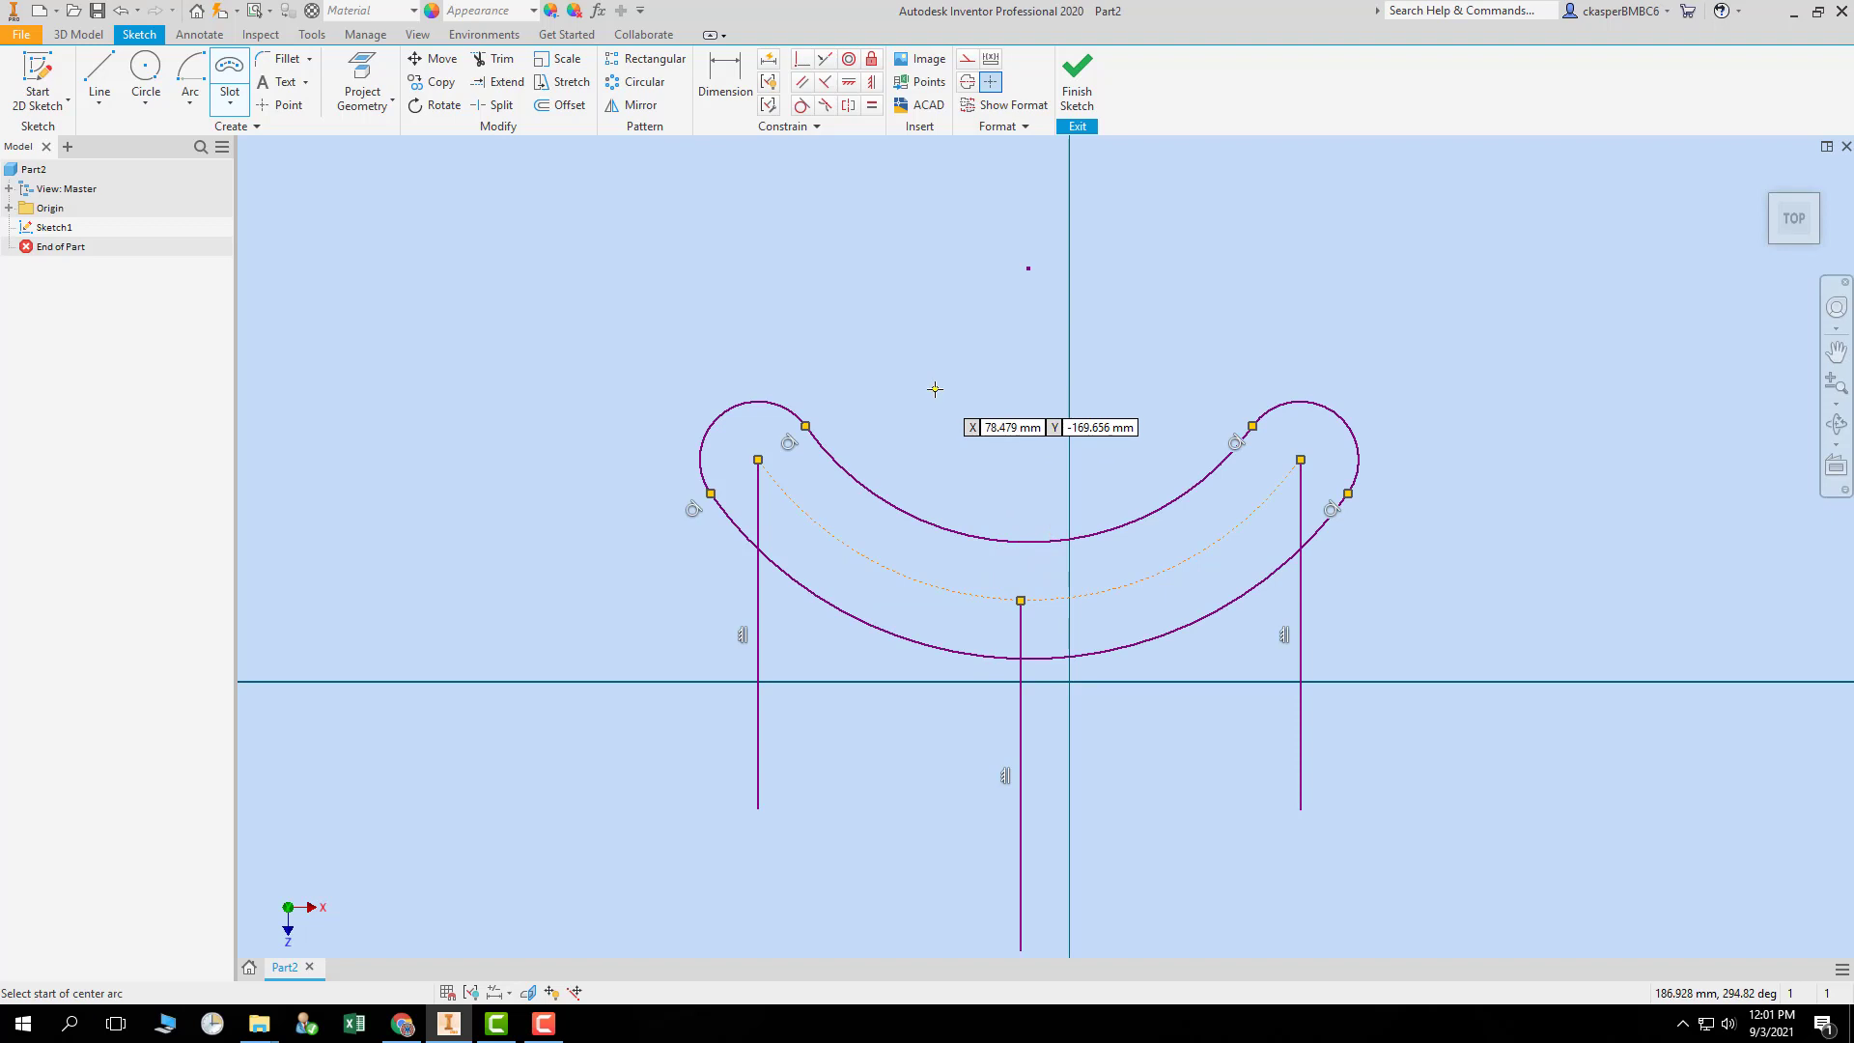
{"action": "key", "text": "ctrl+z"}
- Draw a center-point arc slot centered on the middle line's upper end, arcing from the right to the left line's upper end, and undo it
{"action": "left_click", "coordinate": [230, 96]}
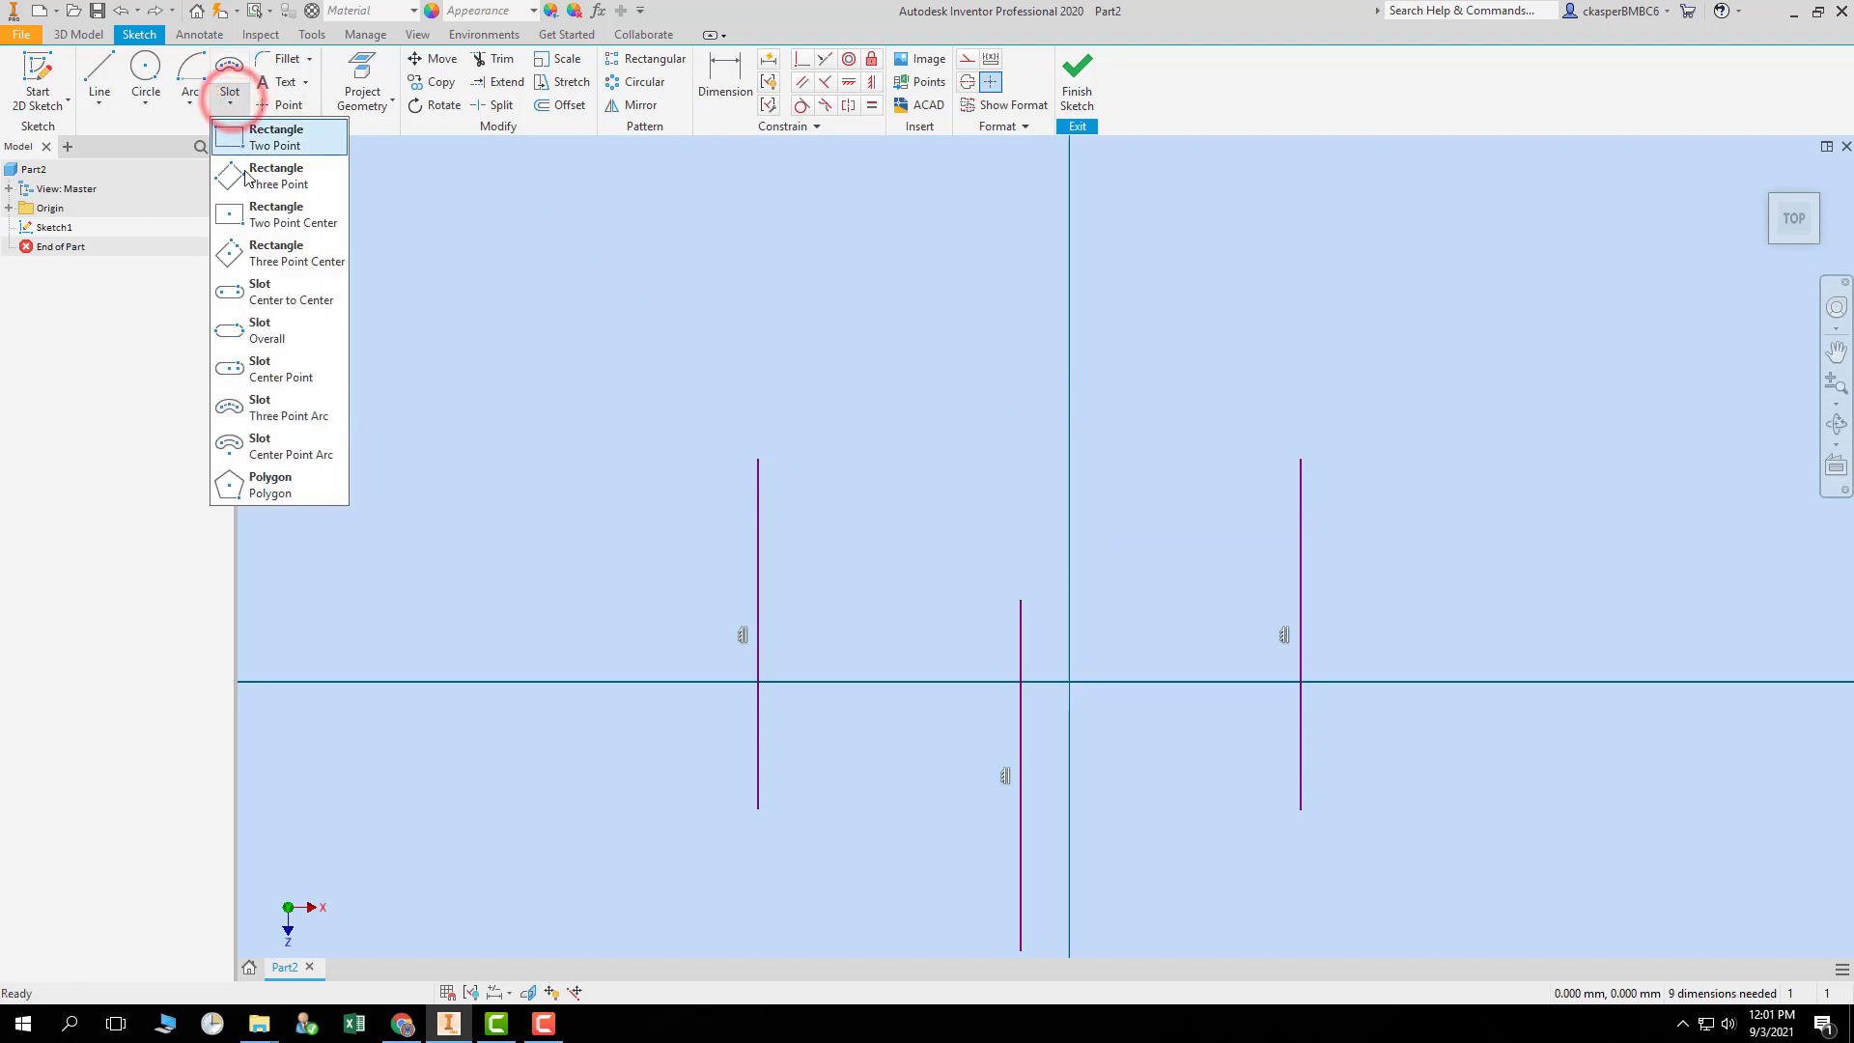
{"action": "left_click", "coordinate": [310, 450]}
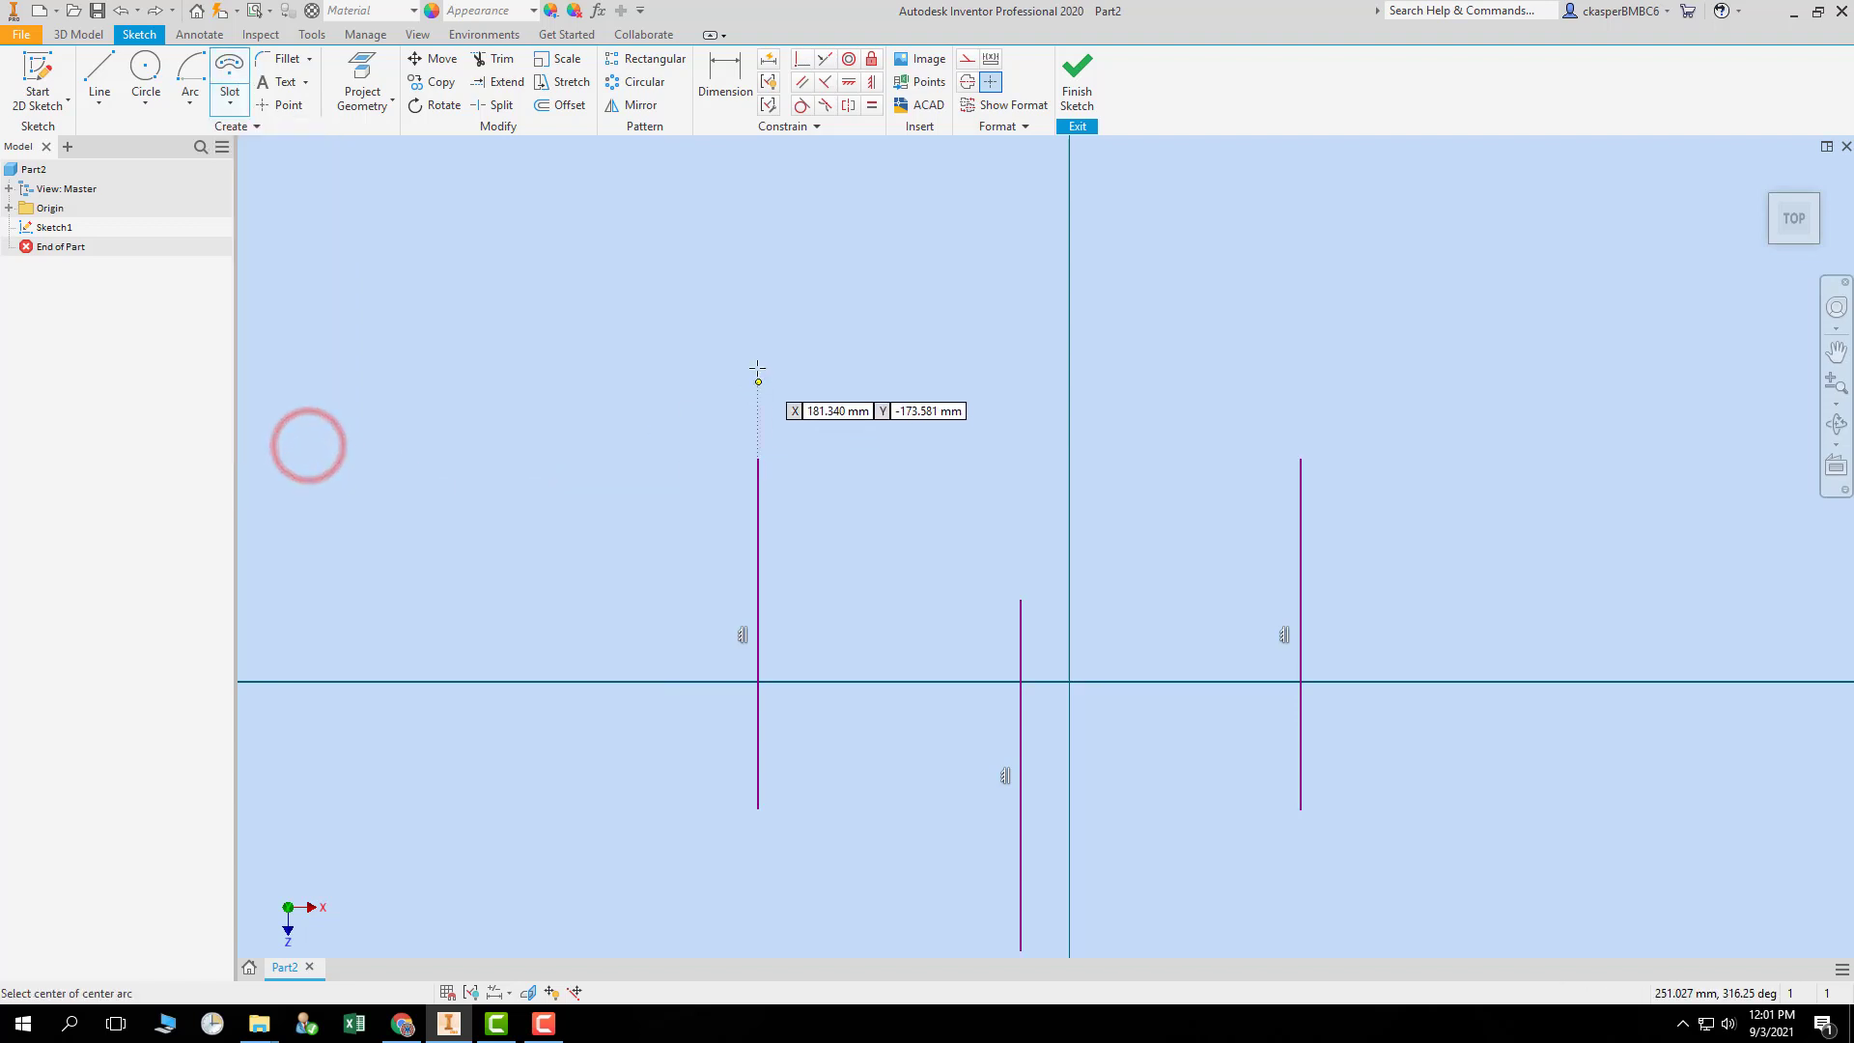
{"action": "left_click", "coordinate": [1021, 600]}
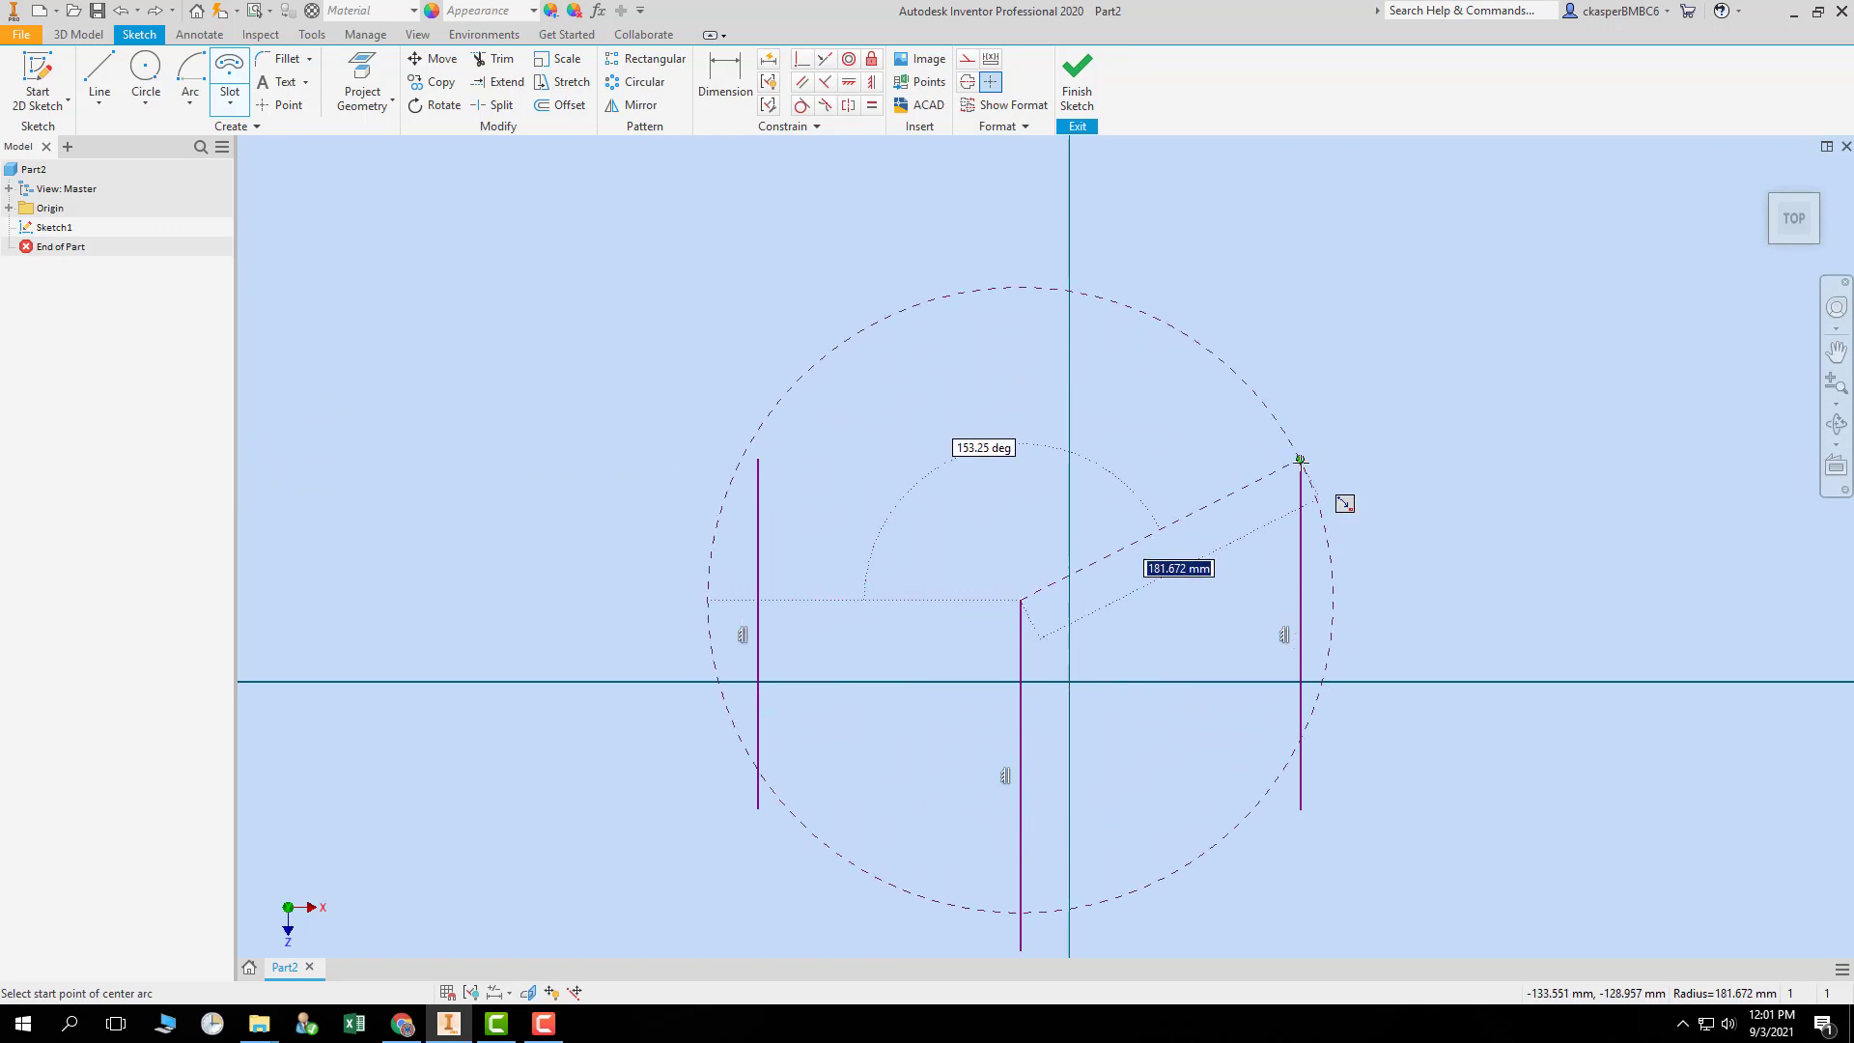
{"action": "left_click", "coordinate": [1301, 460]}
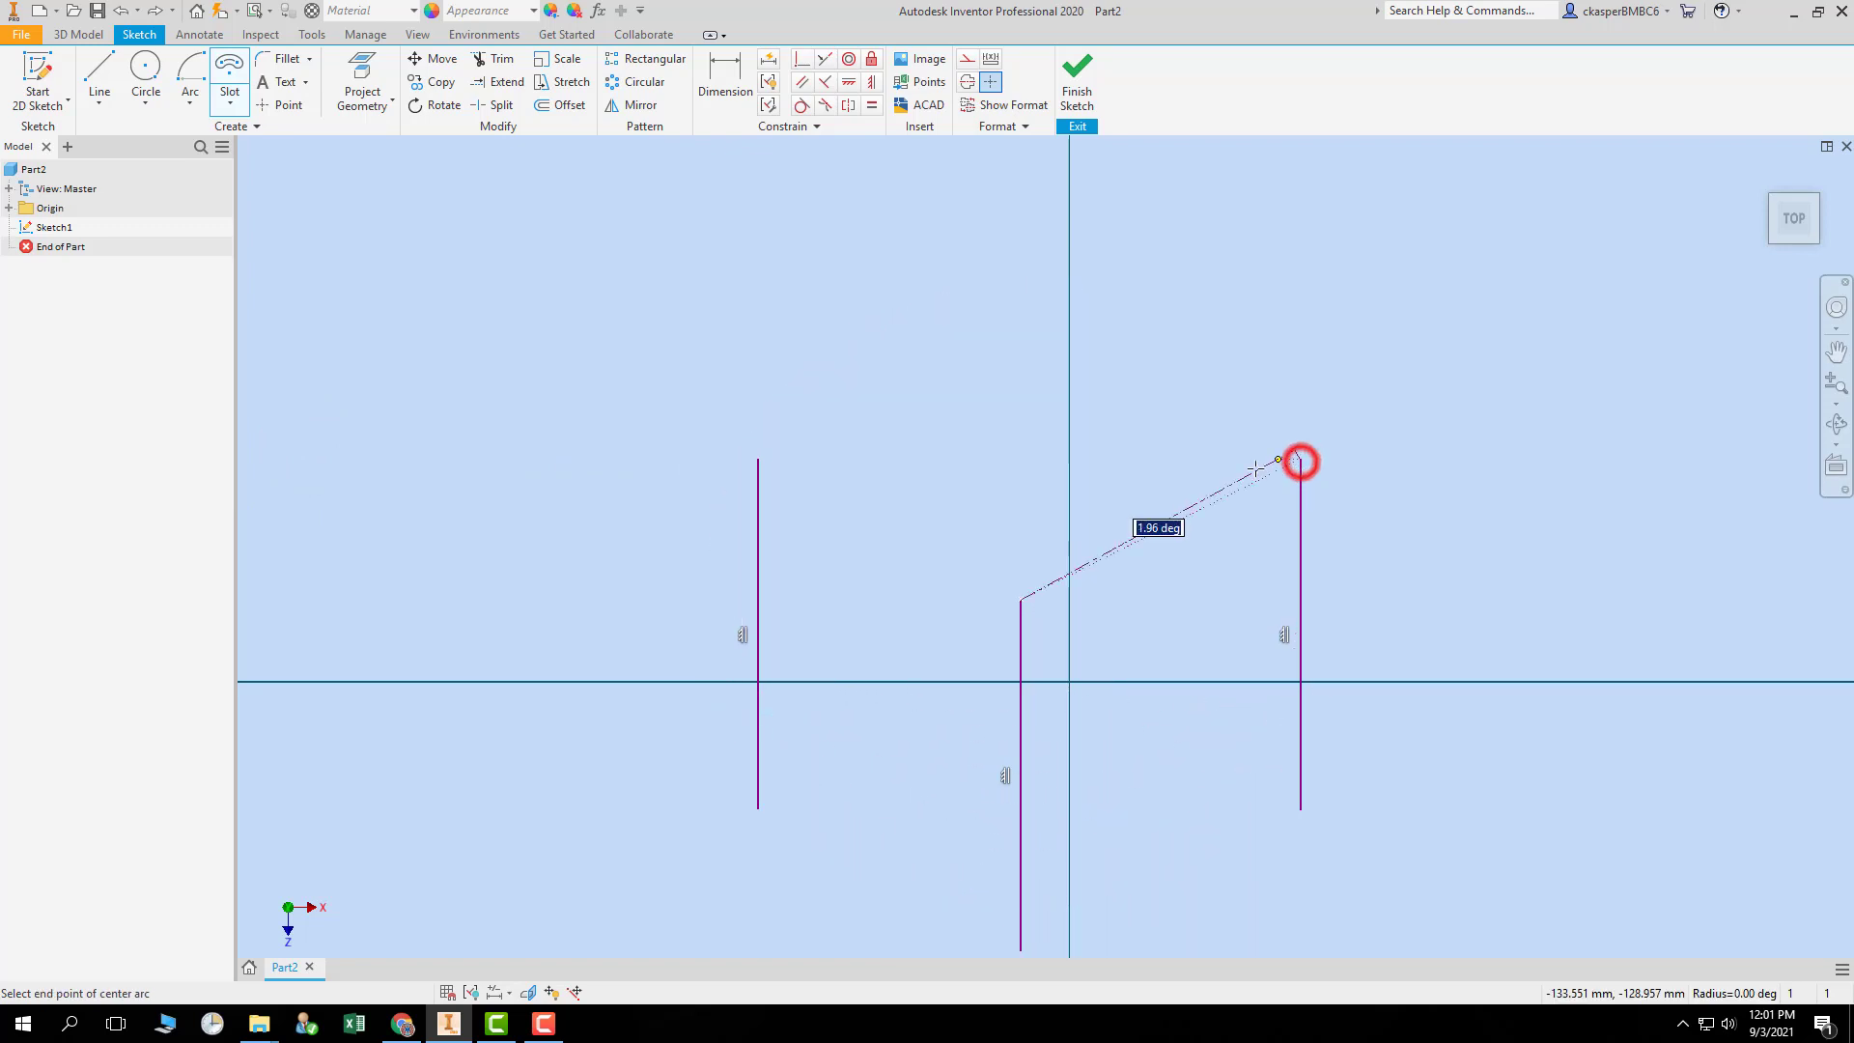
{"action": "left_click", "coordinate": [757, 462]}
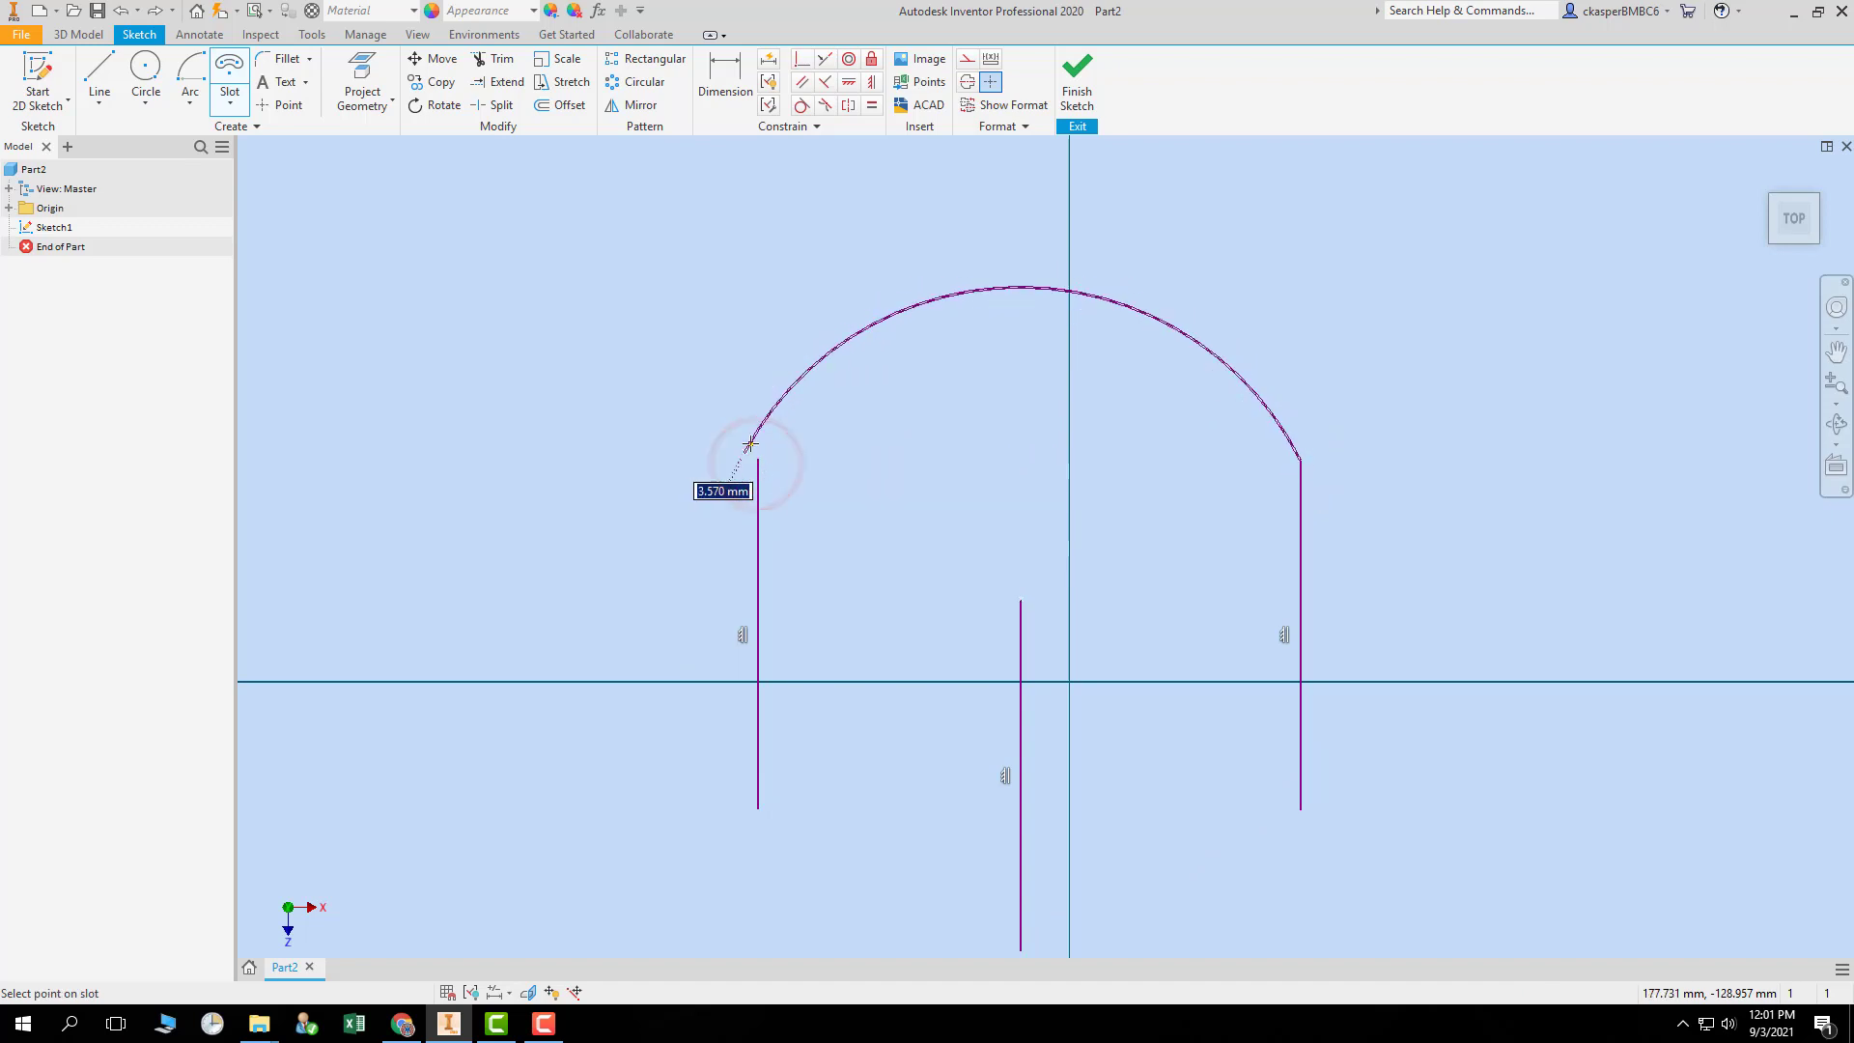
{"action": "left_click", "coordinate": [829, 498]}
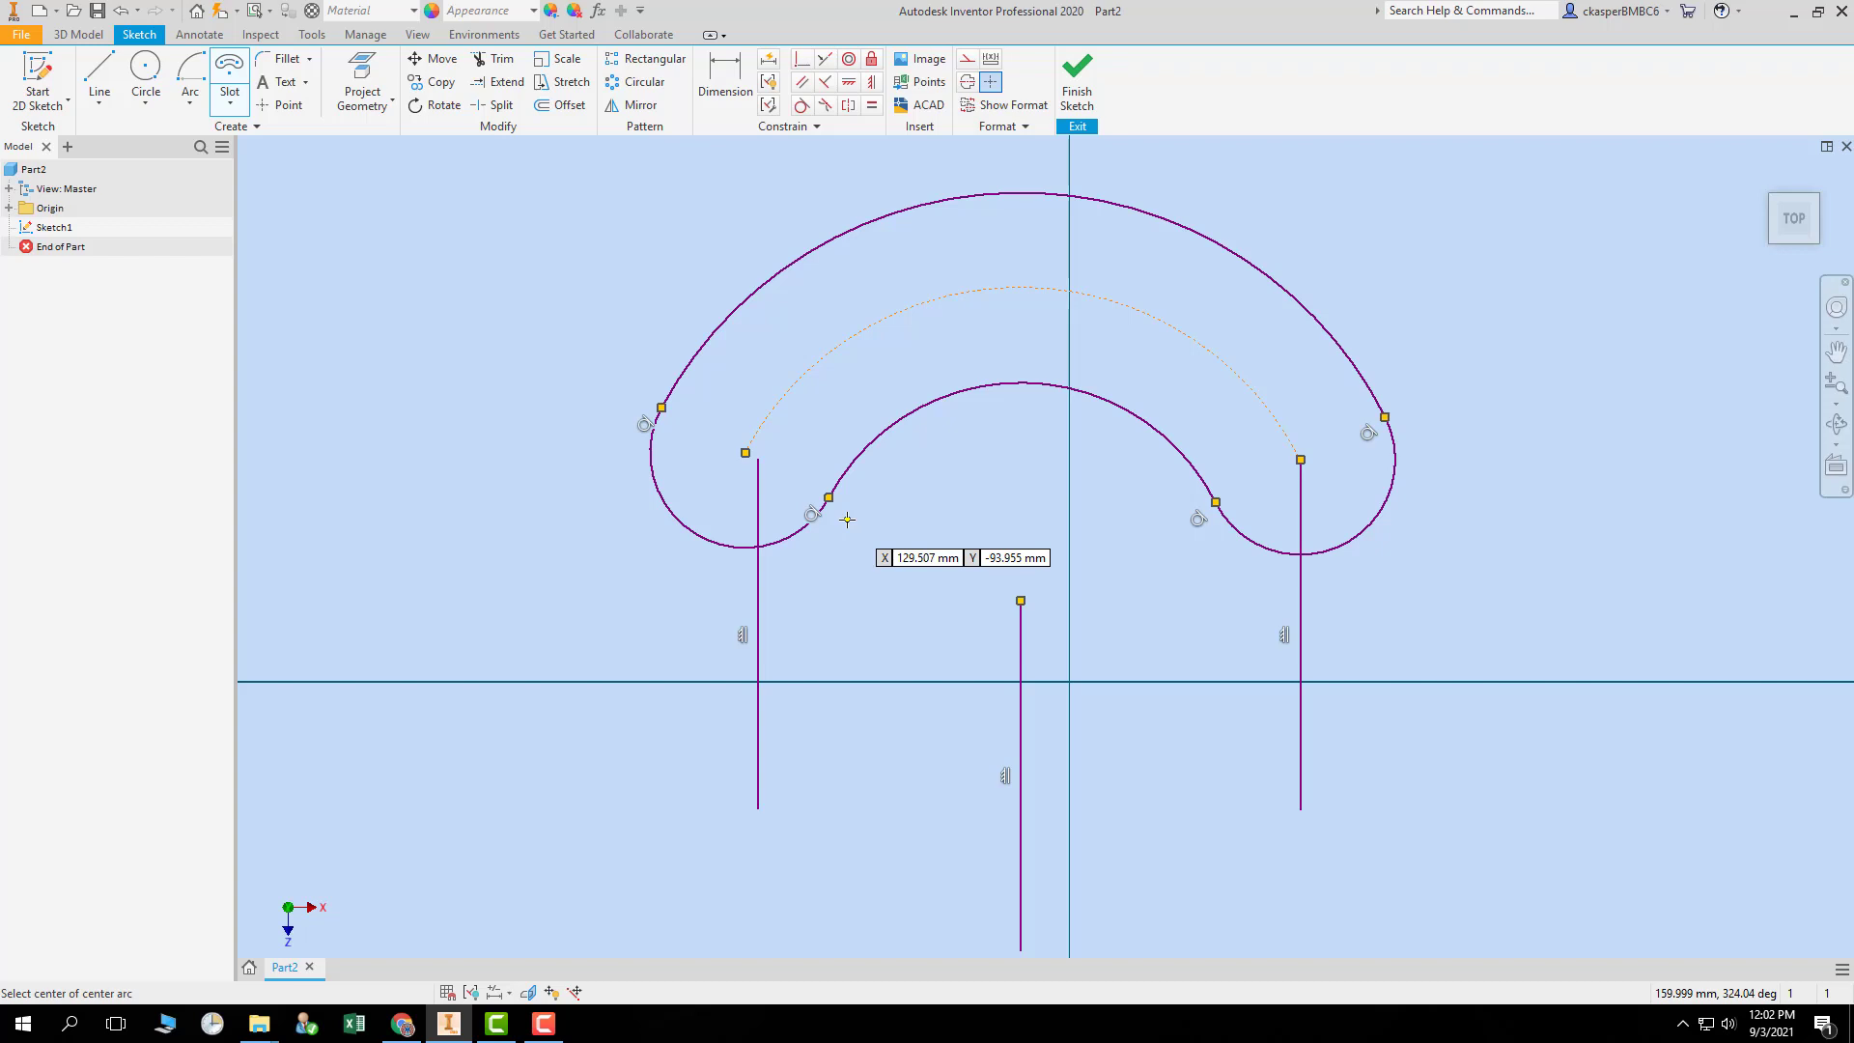
{"action": "key", "text": "Escape"}
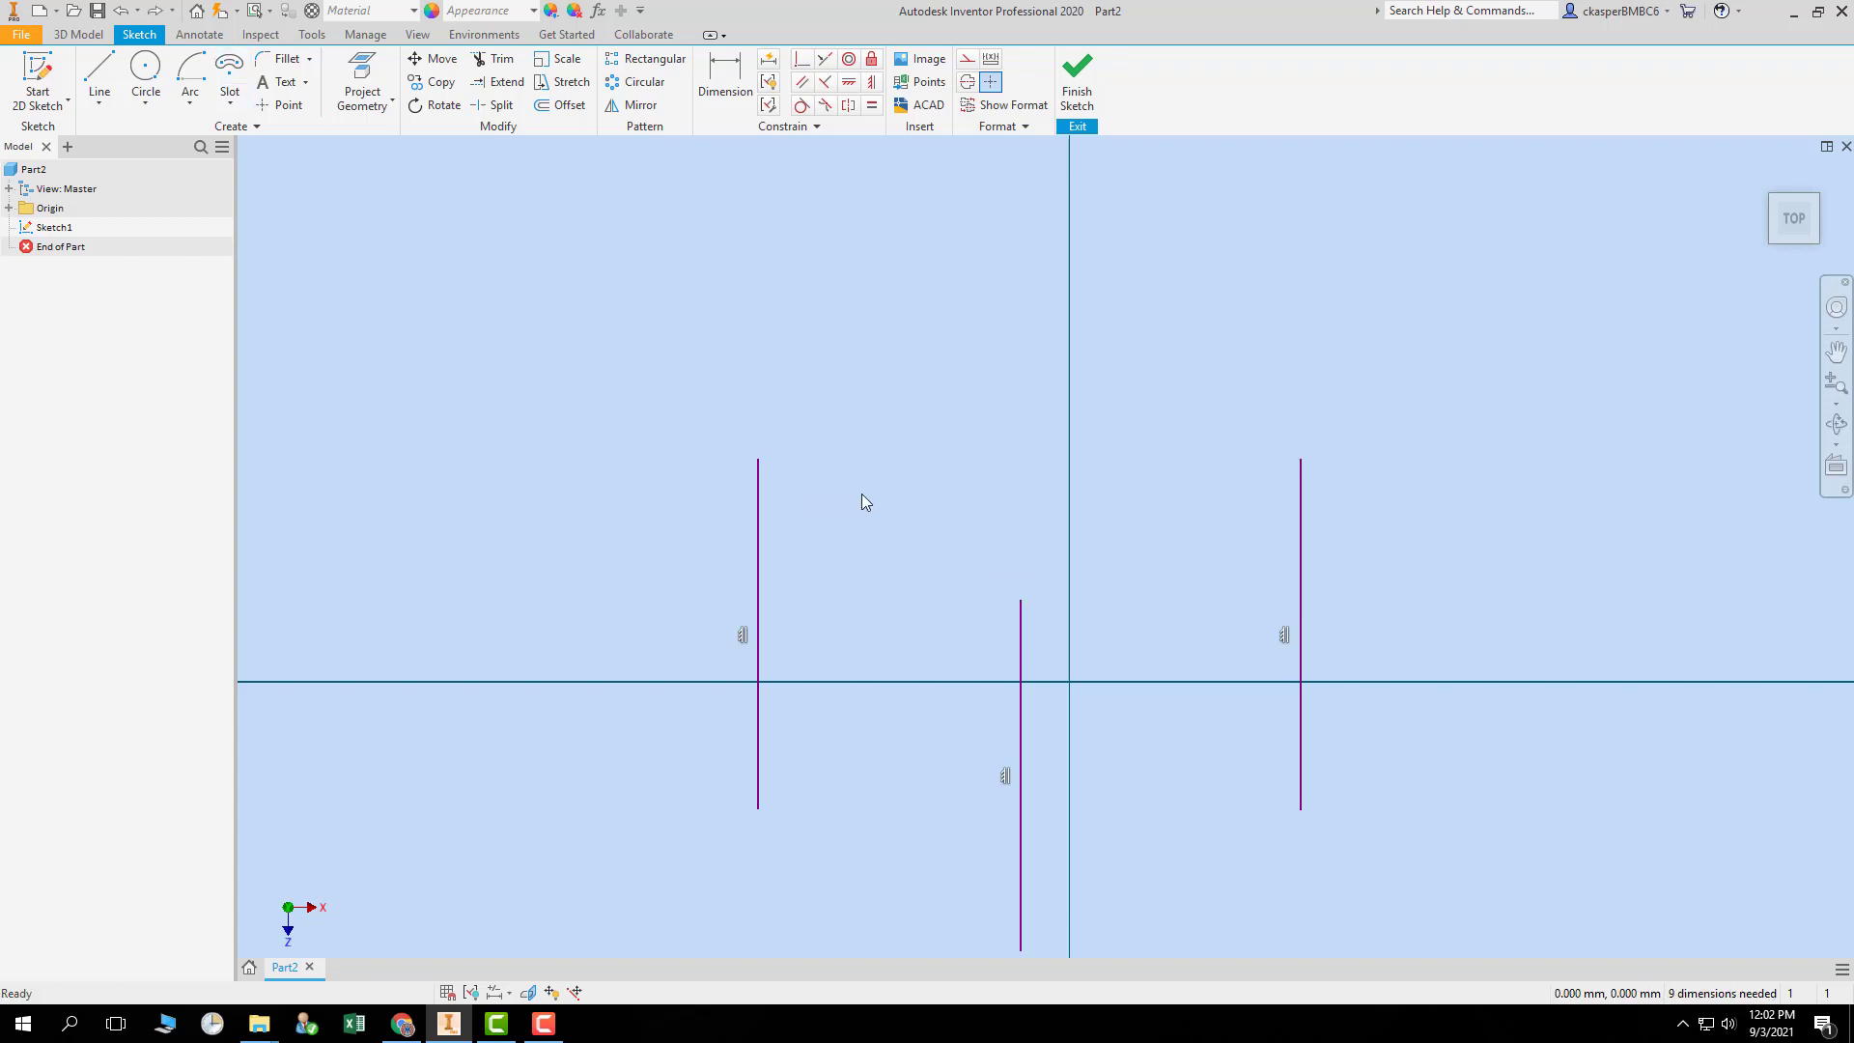
- Delete all three vertical reference lines from the sketch
{"action": "scroll", "coordinate": [931, 400], "scroll_direction": "down", "scroll_amount": 3}
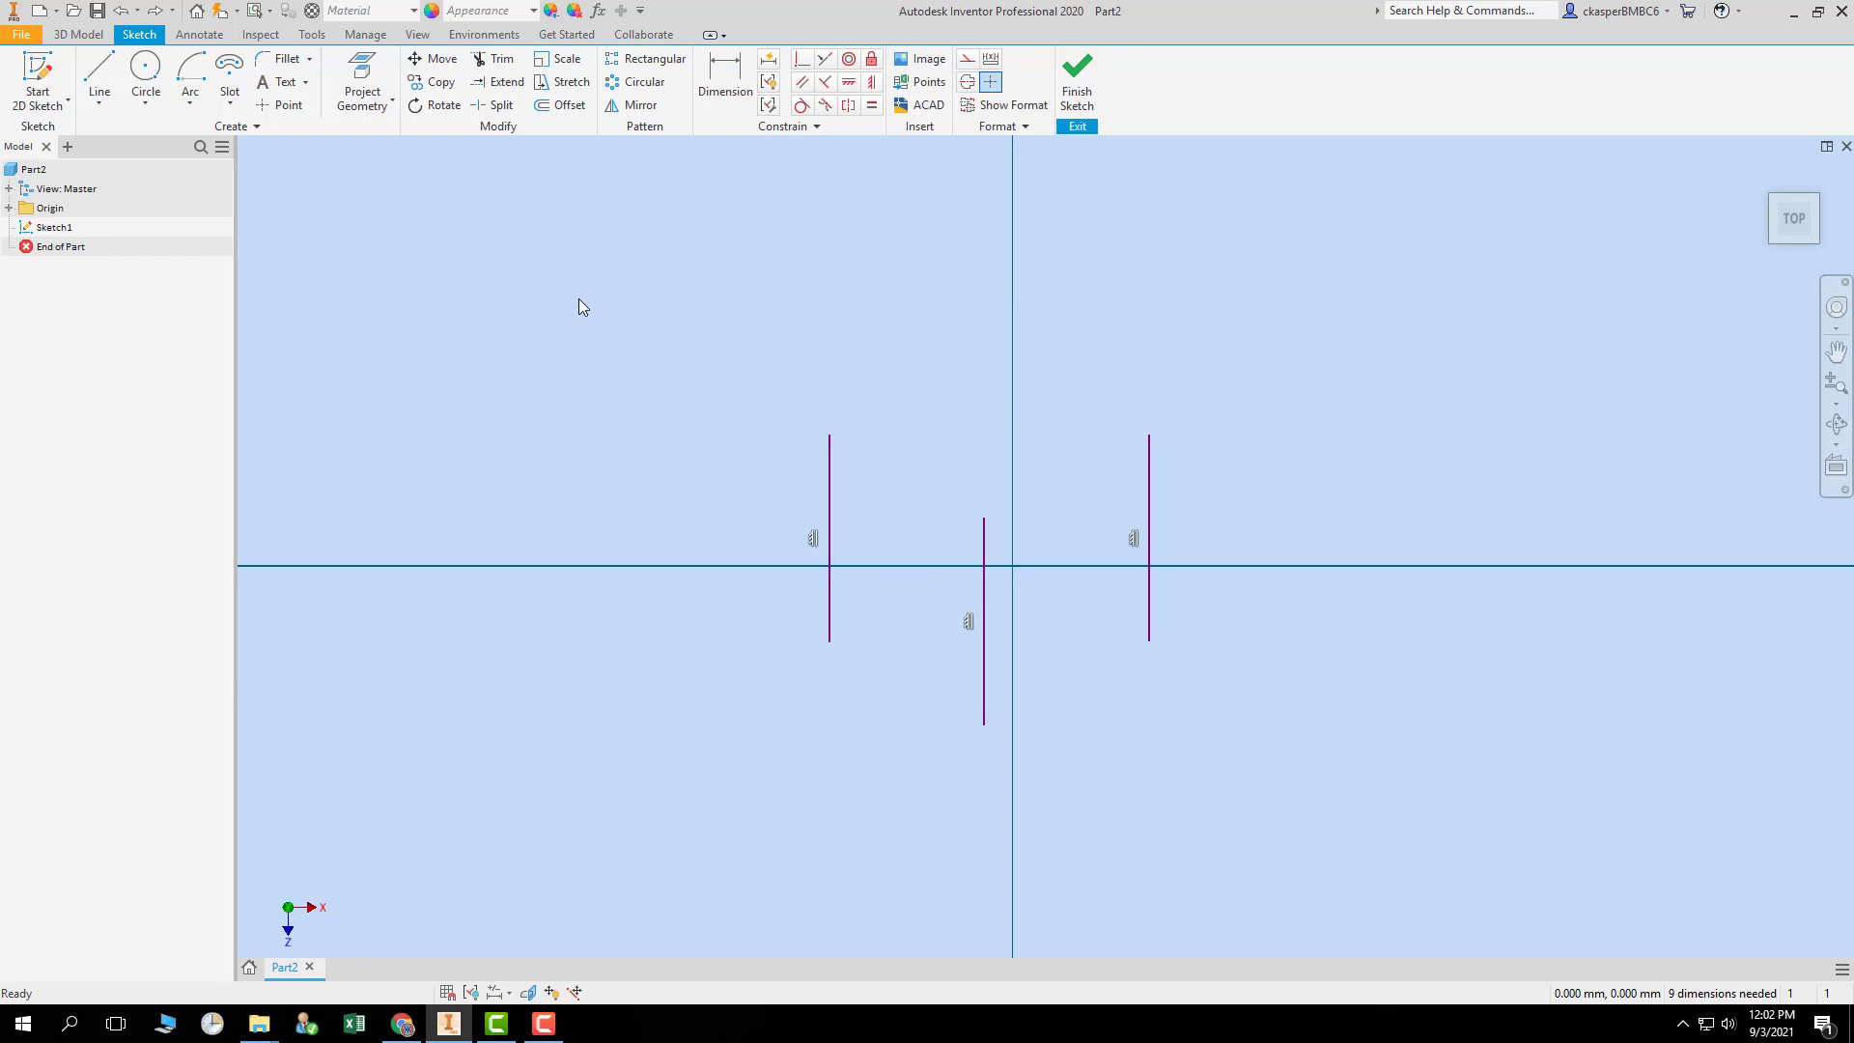
{"action": "mouse_move", "coordinate": [604, 295]}
{"action": "left_mouse_down"}
{"action": "mouse_move", "coordinate": [715, 397]}
{"action": "mouse_move", "coordinate": [1324, 799]}
{"action": "left_mouse_up"}
{"action": "key", "text": "Delete"}
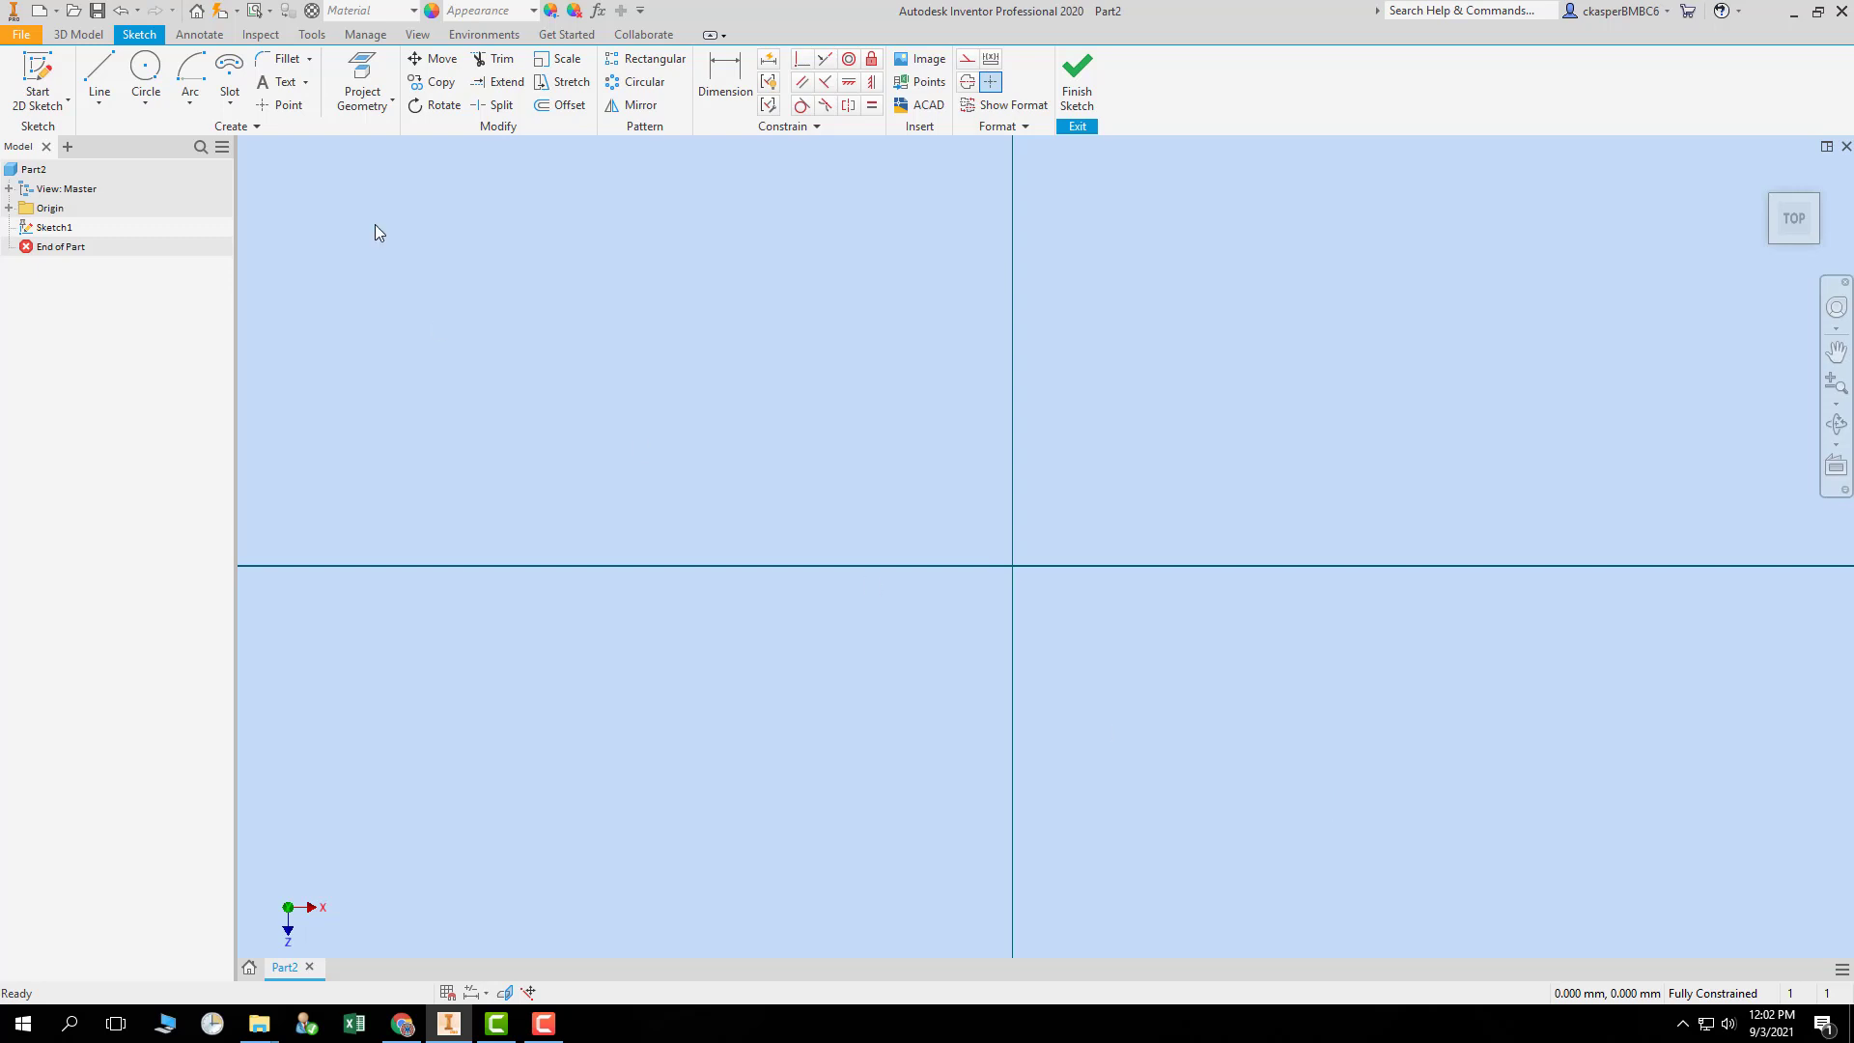
- Draw an inscribed six-sided polygon centered on the origin, about 469 mm across corners, with a vertex on the horizontal axis
{"action": "left_click", "coordinate": [229, 115]}
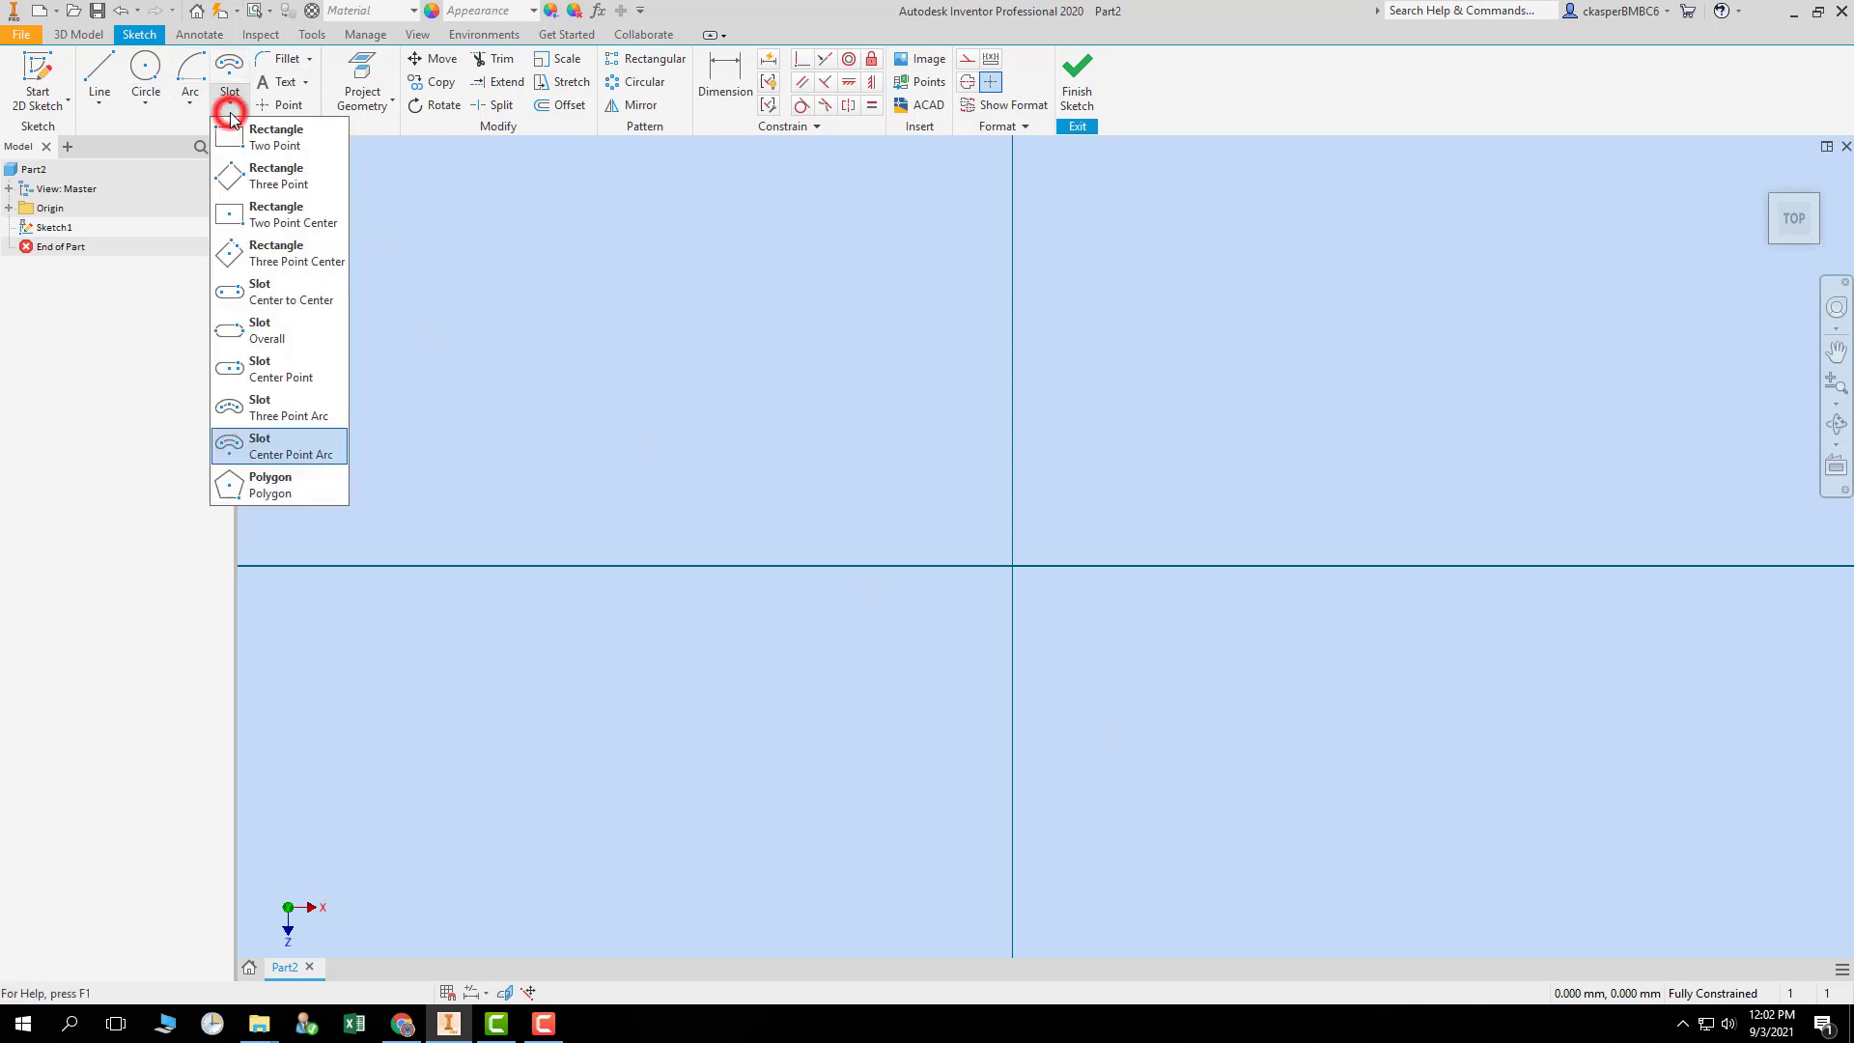
{"action": "left_click", "coordinate": [300, 485]}
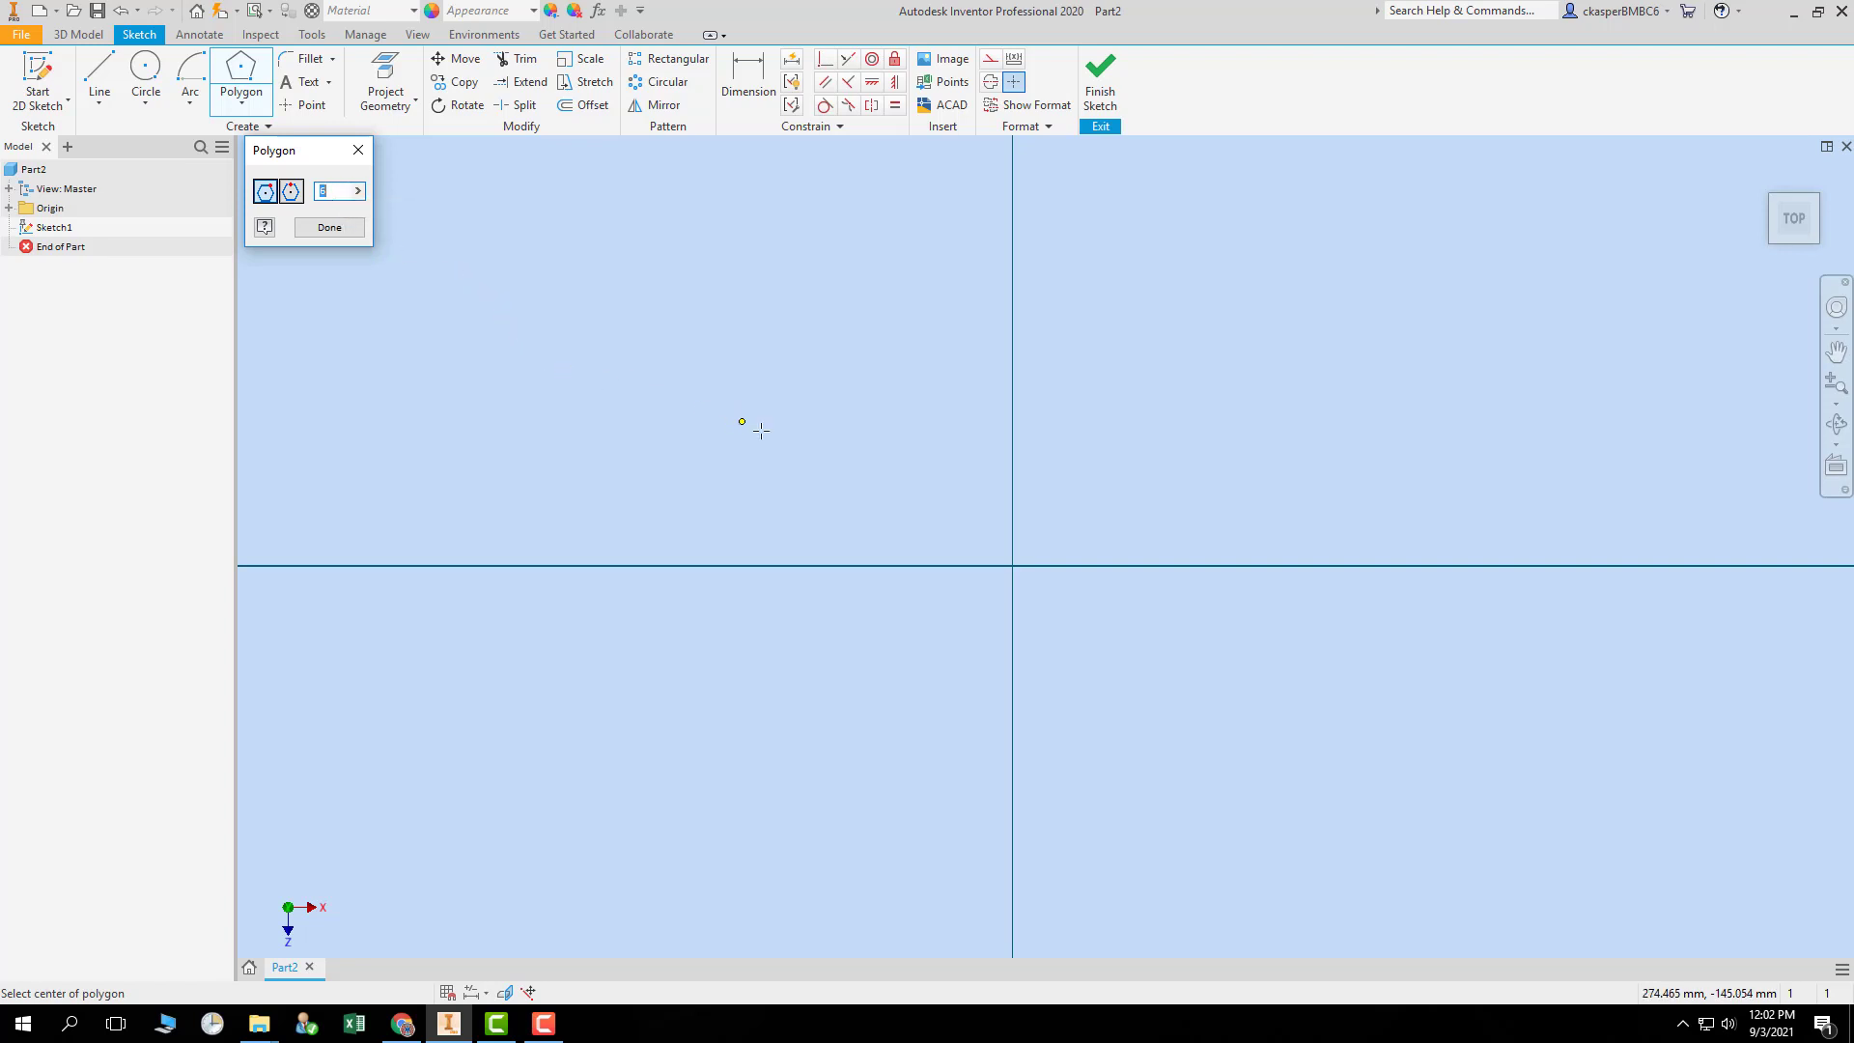
{"action": "left_click", "coordinate": [1011, 566]}
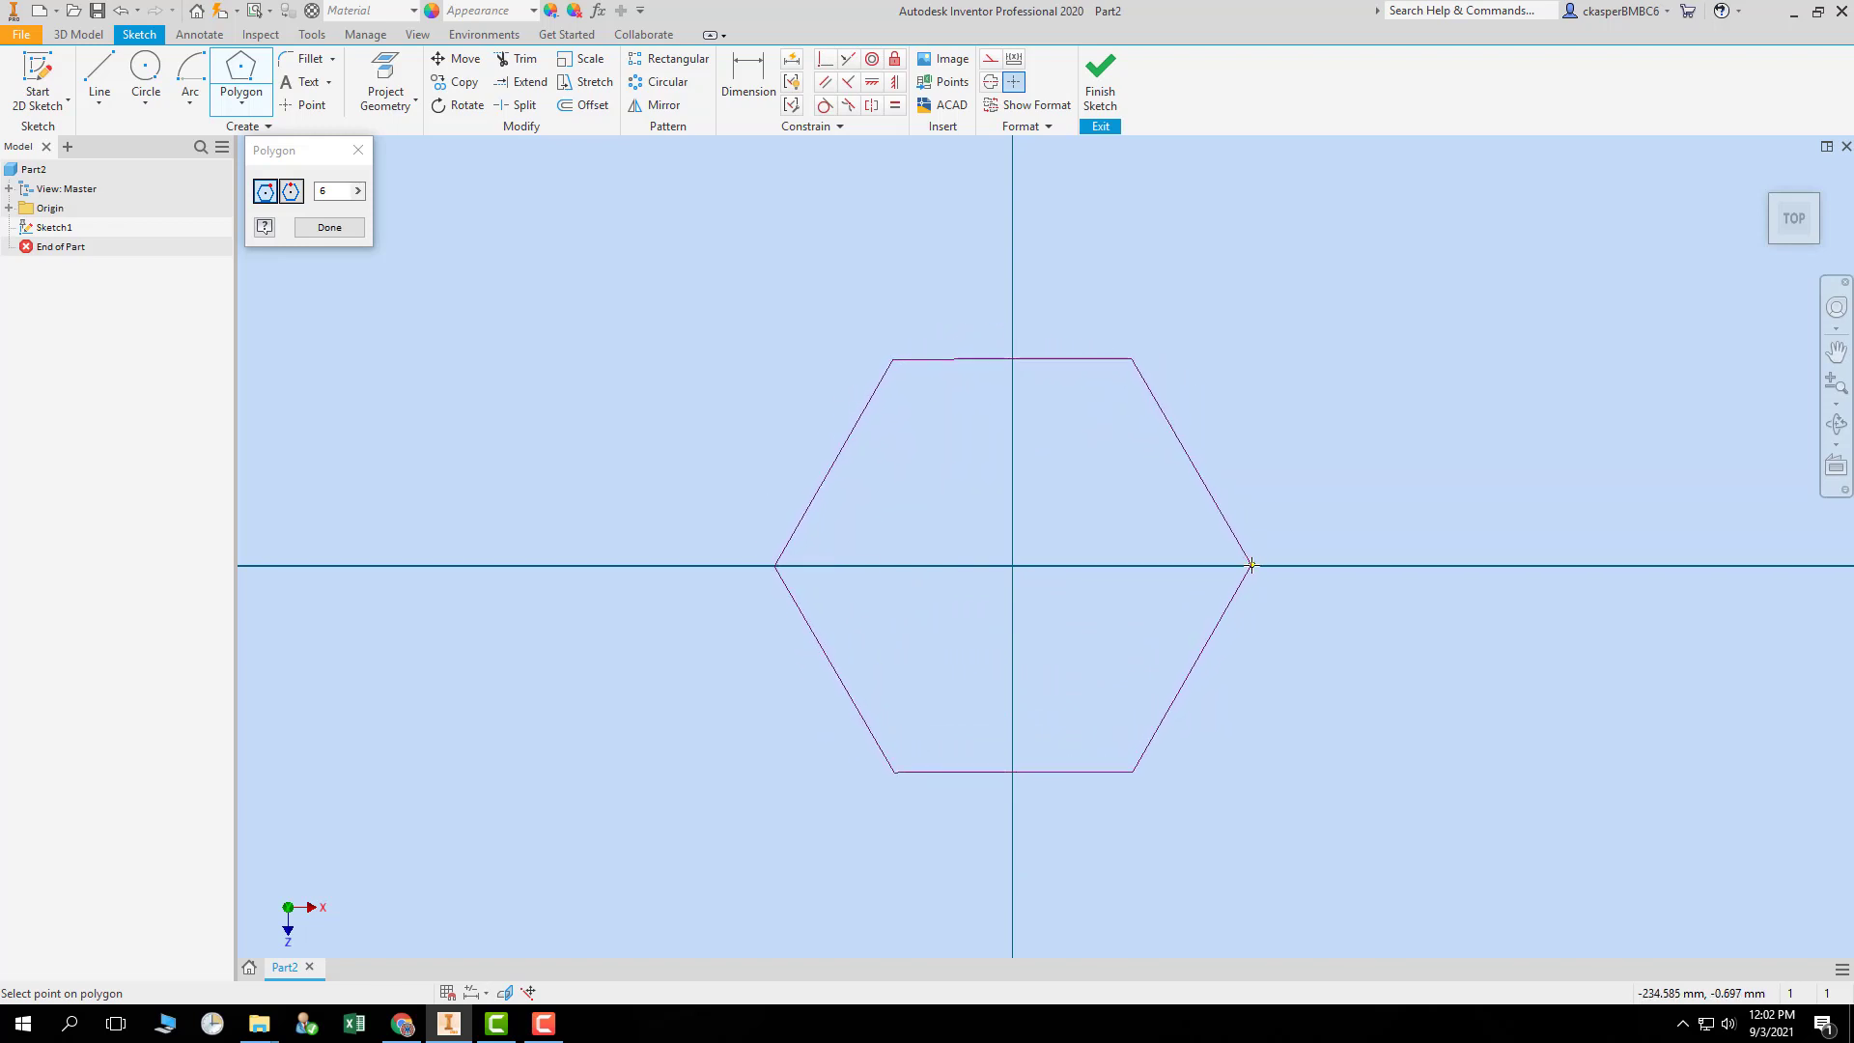
{"action": "left_click", "coordinate": [1252, 566]}
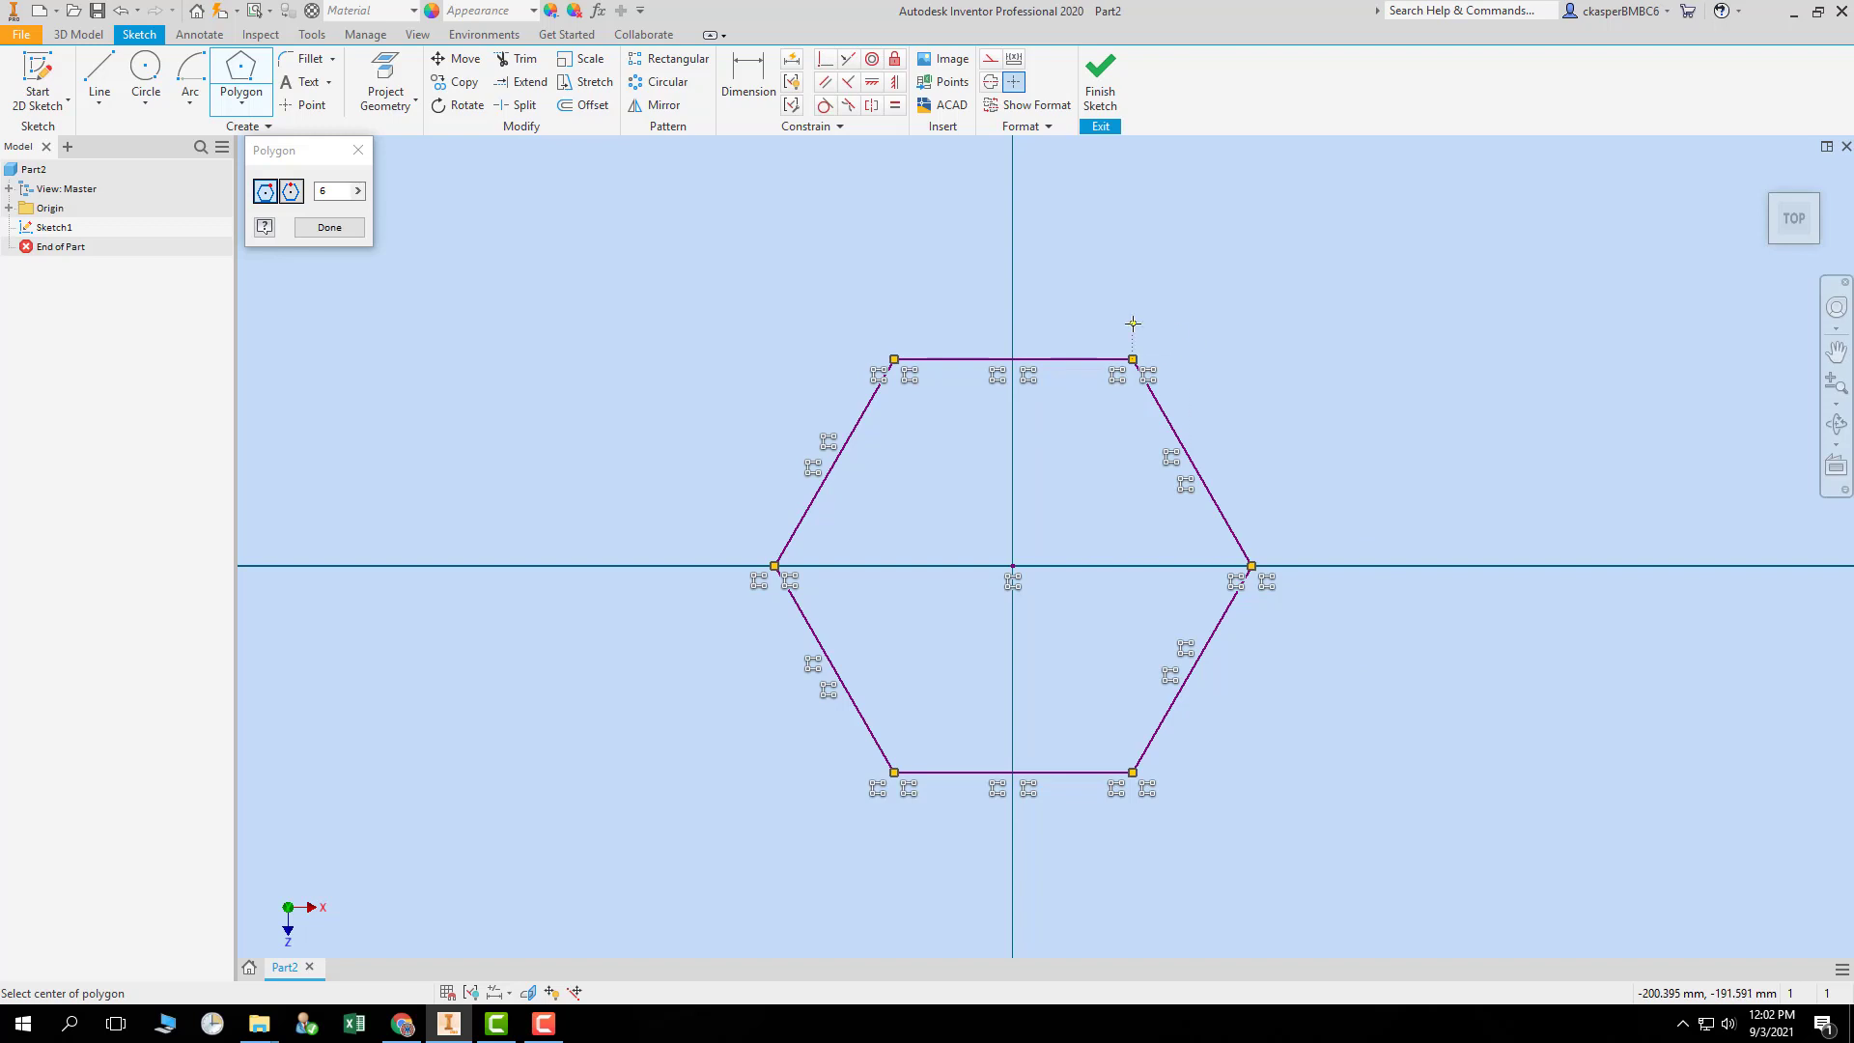
- Dimension the hexagon between its two opposite corners on the horizontal axis and set the distance to 500 mm
{"action": "left_click", "coordinate": [741, 104]}
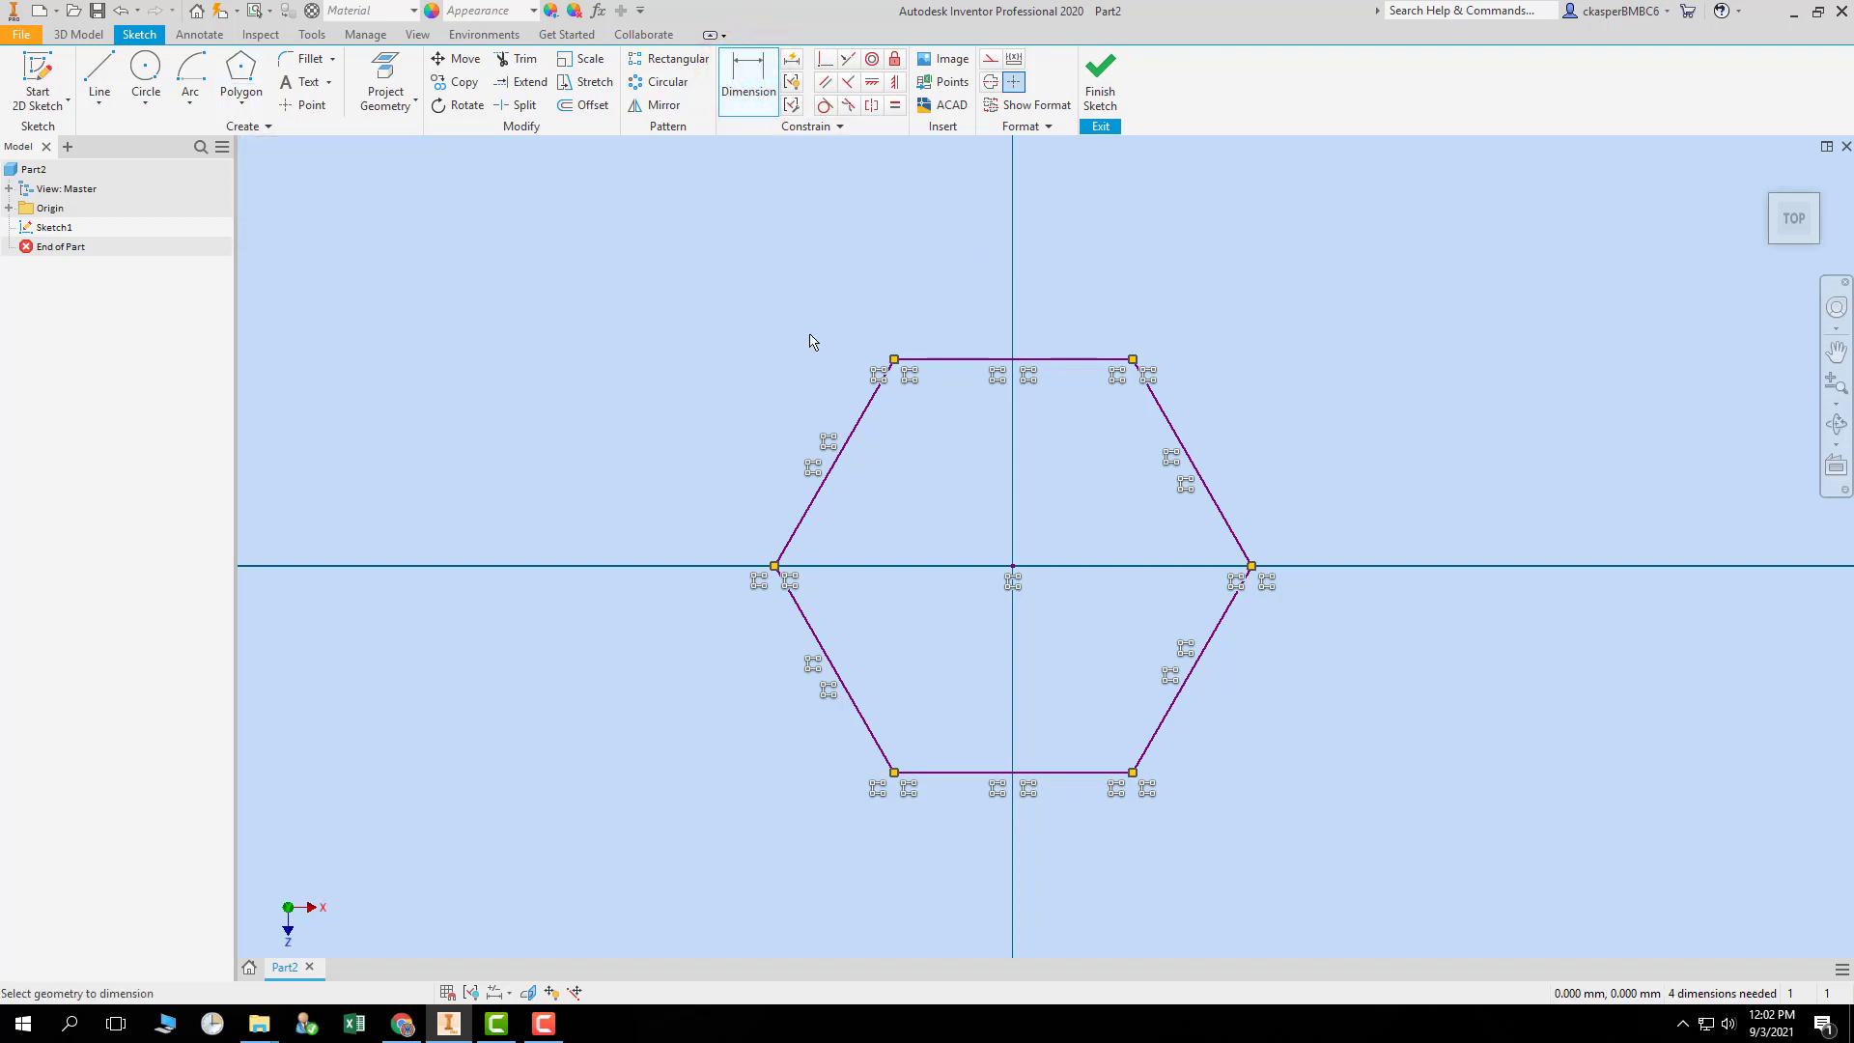
{"action": "left_click", "coordinate": [773, 567]}
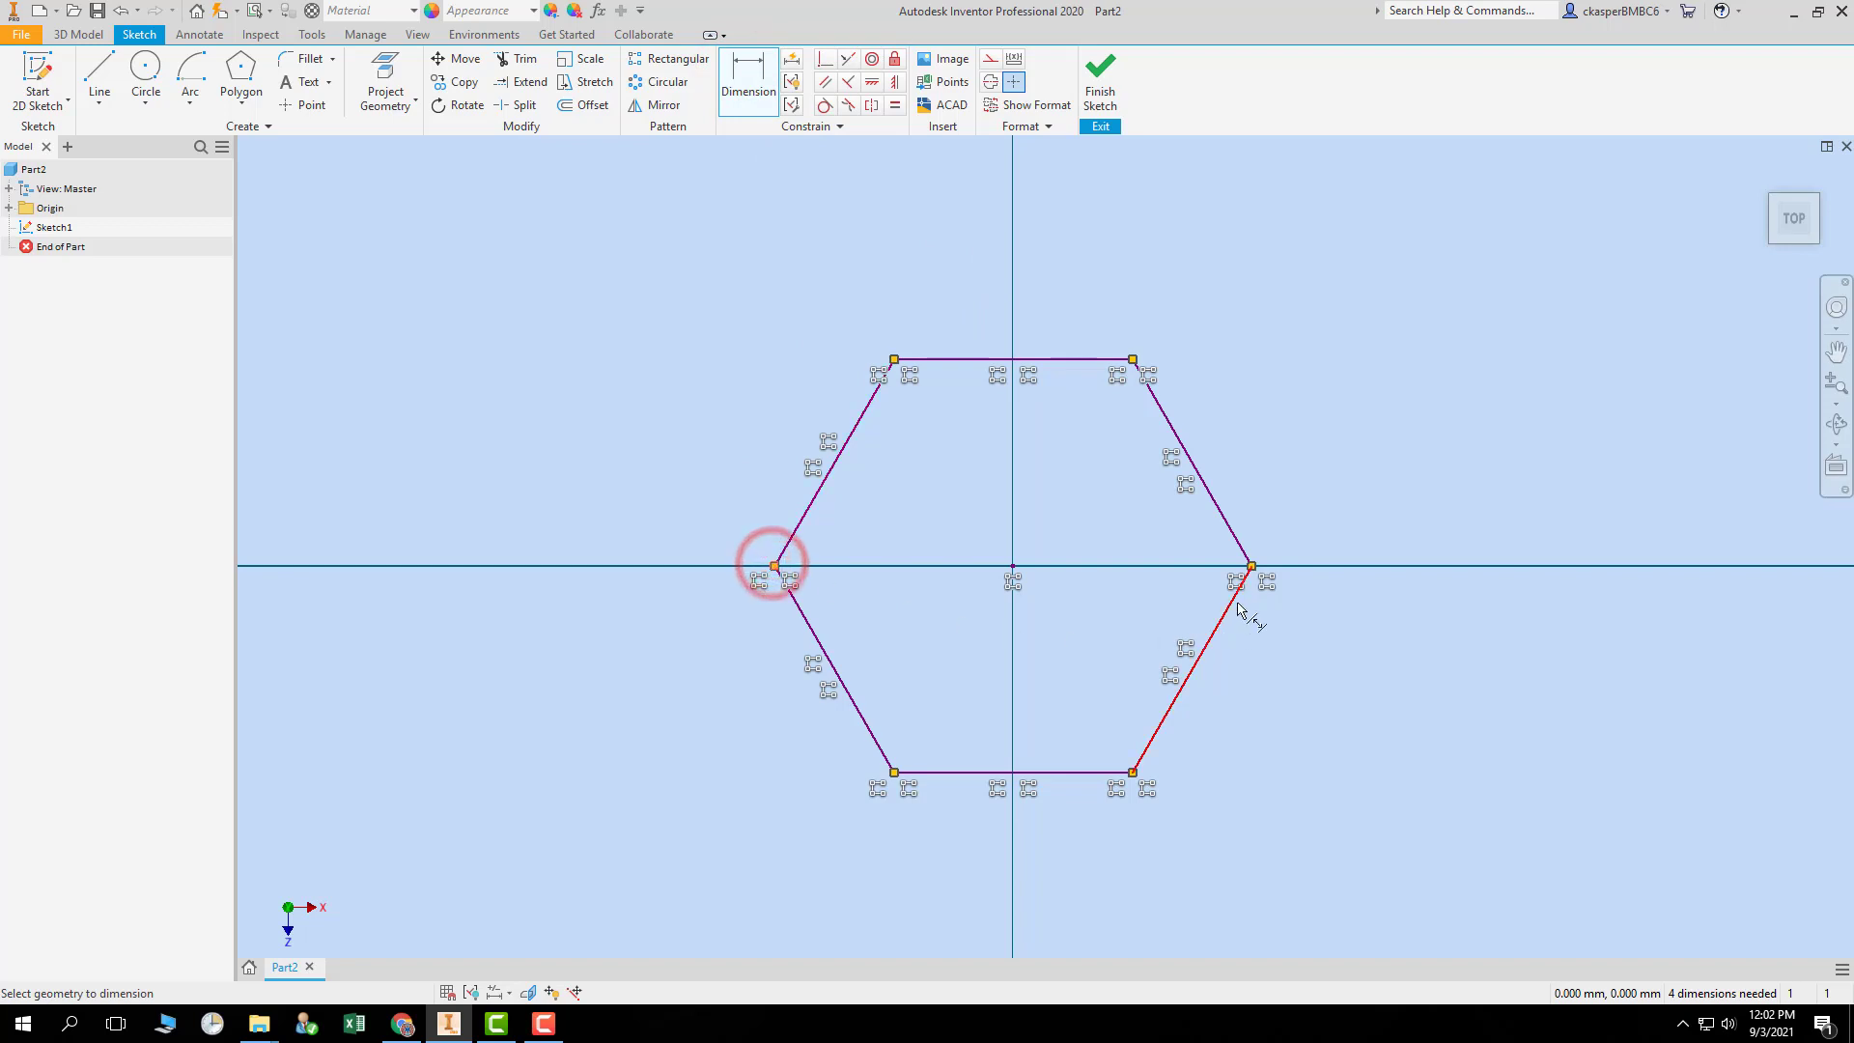
{"action": "left_click", "coordinate": [1249, 568]}
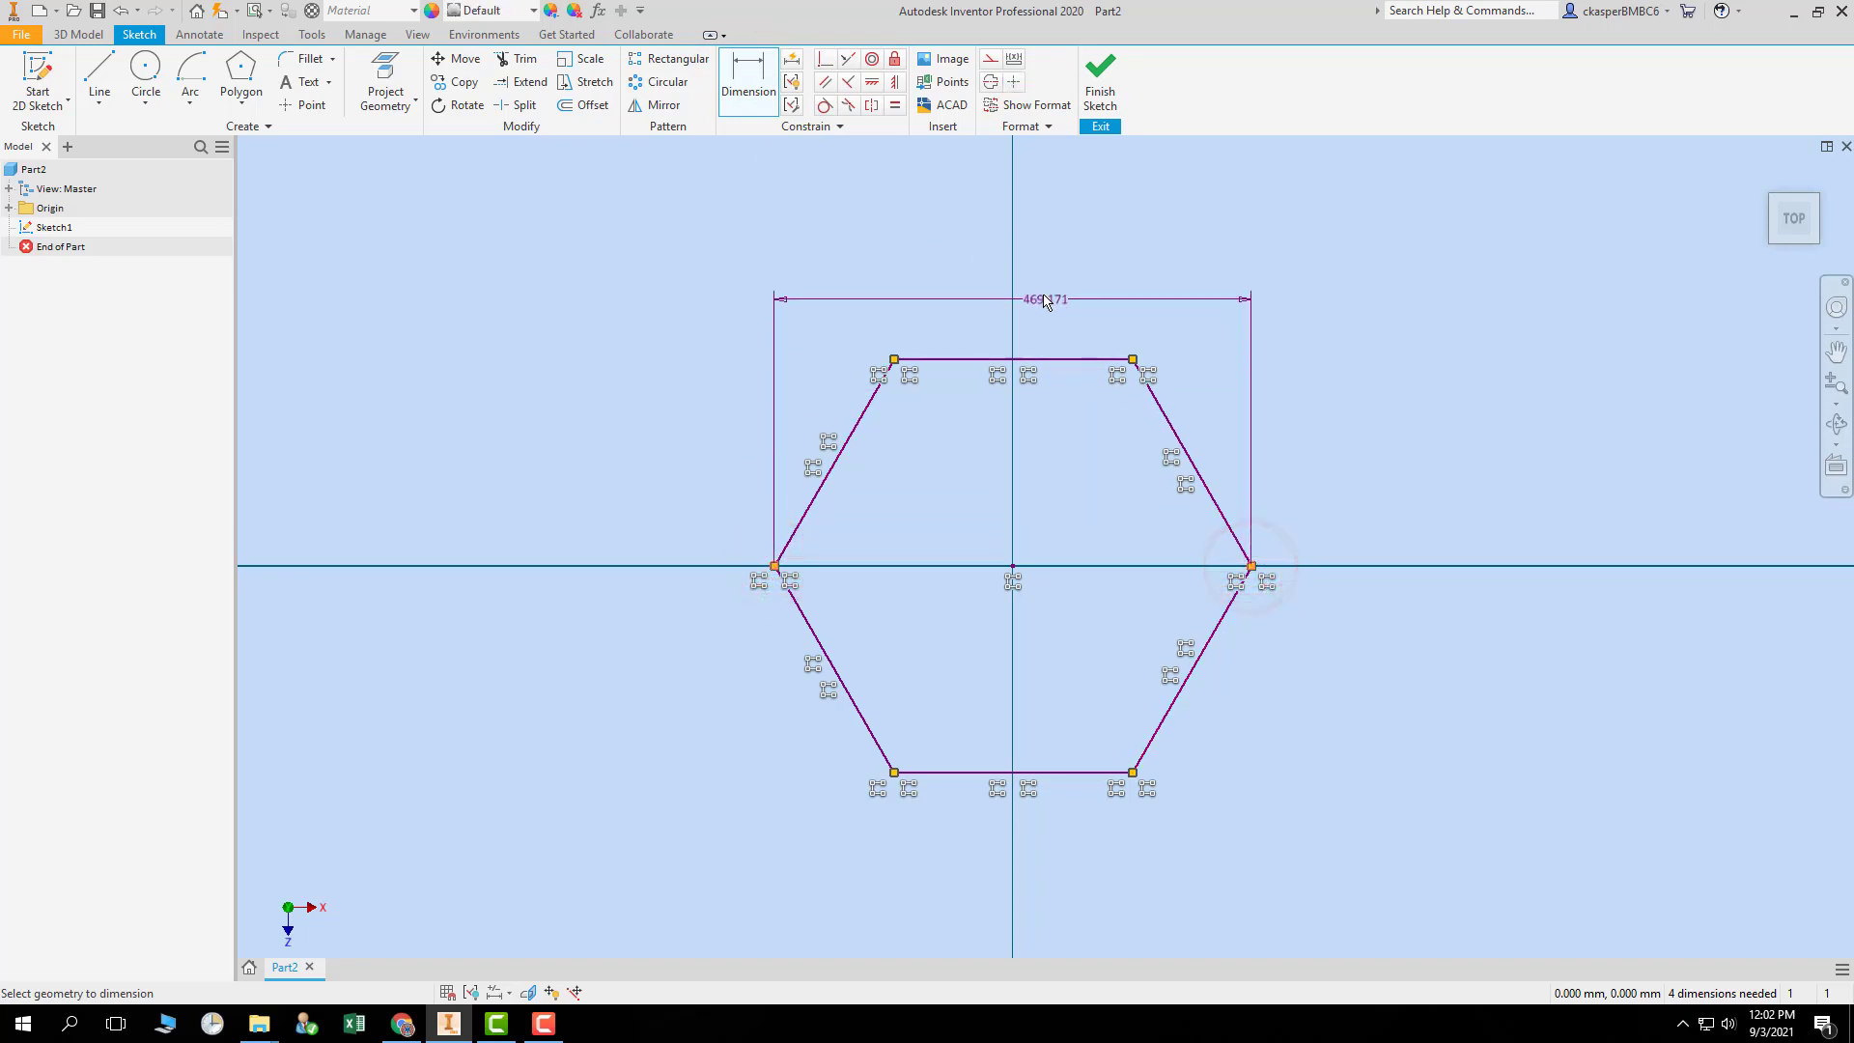
{"action": "left_click", "coordinate": [1004, 239]}
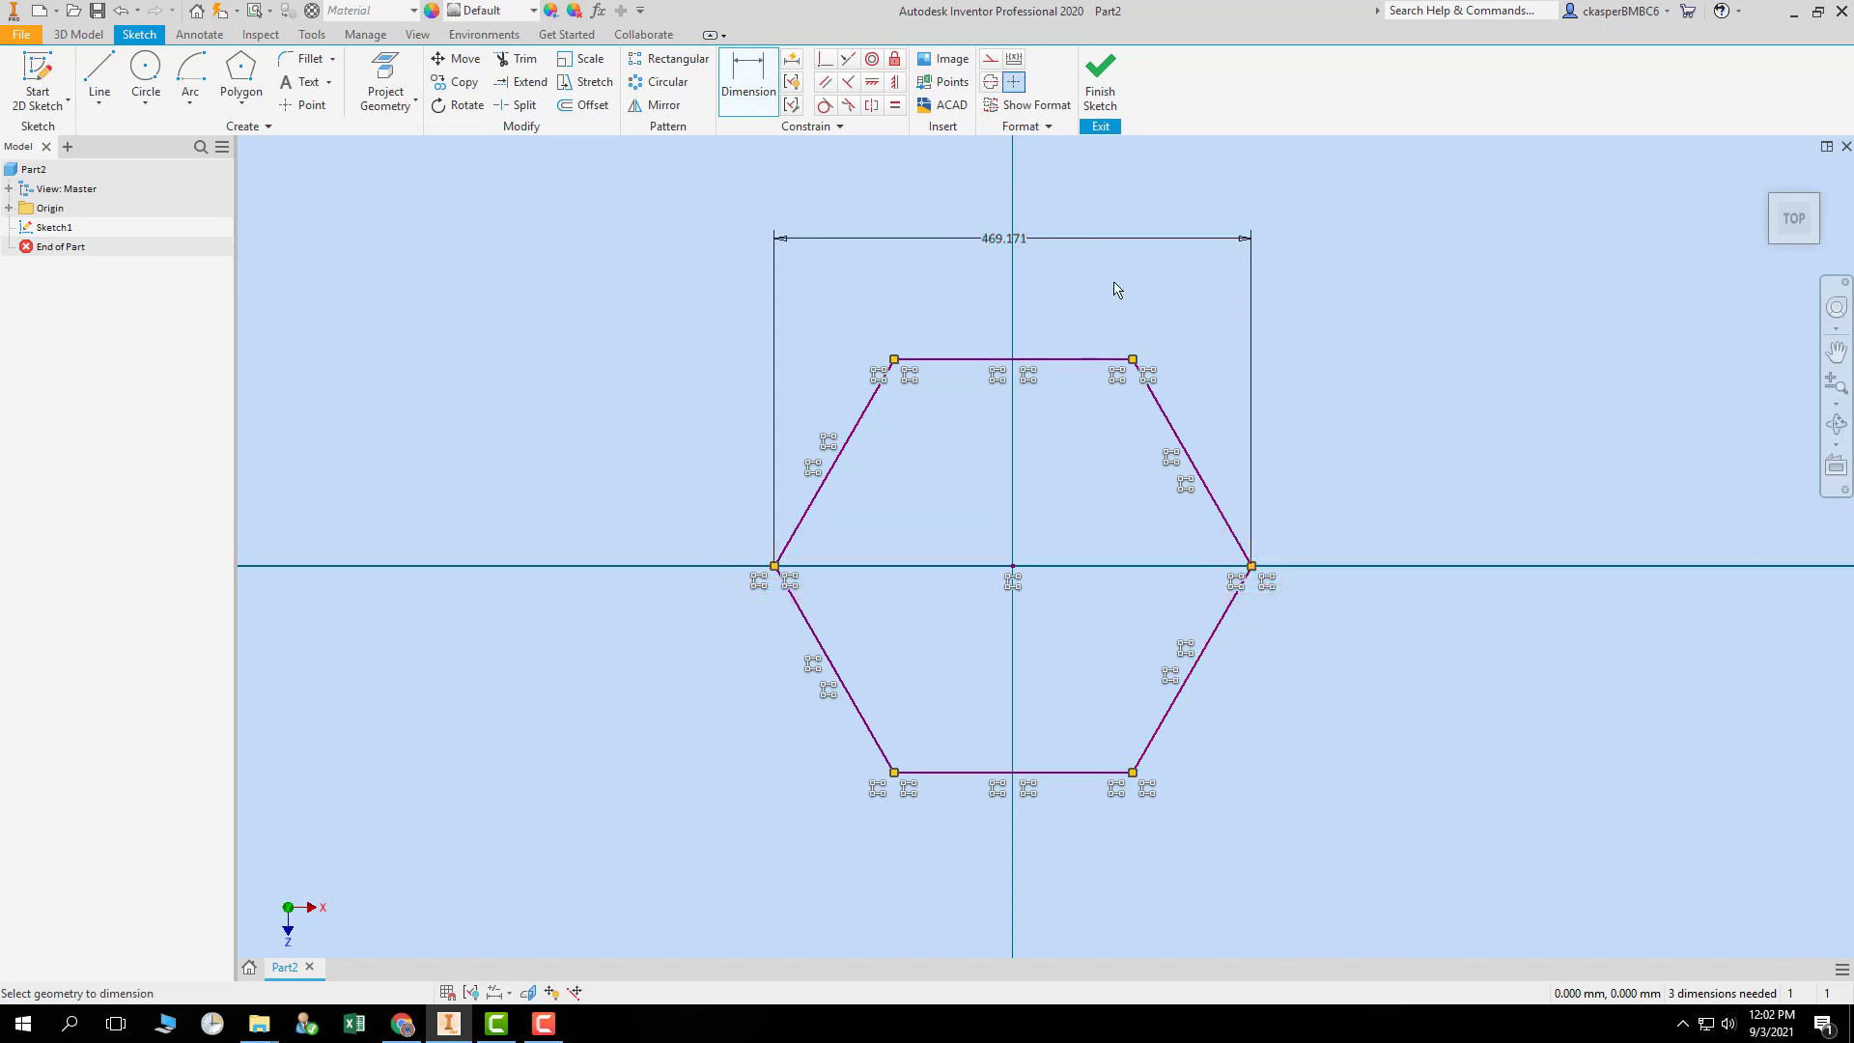
{"action": "left_click", "coordinate": [997, 244]}
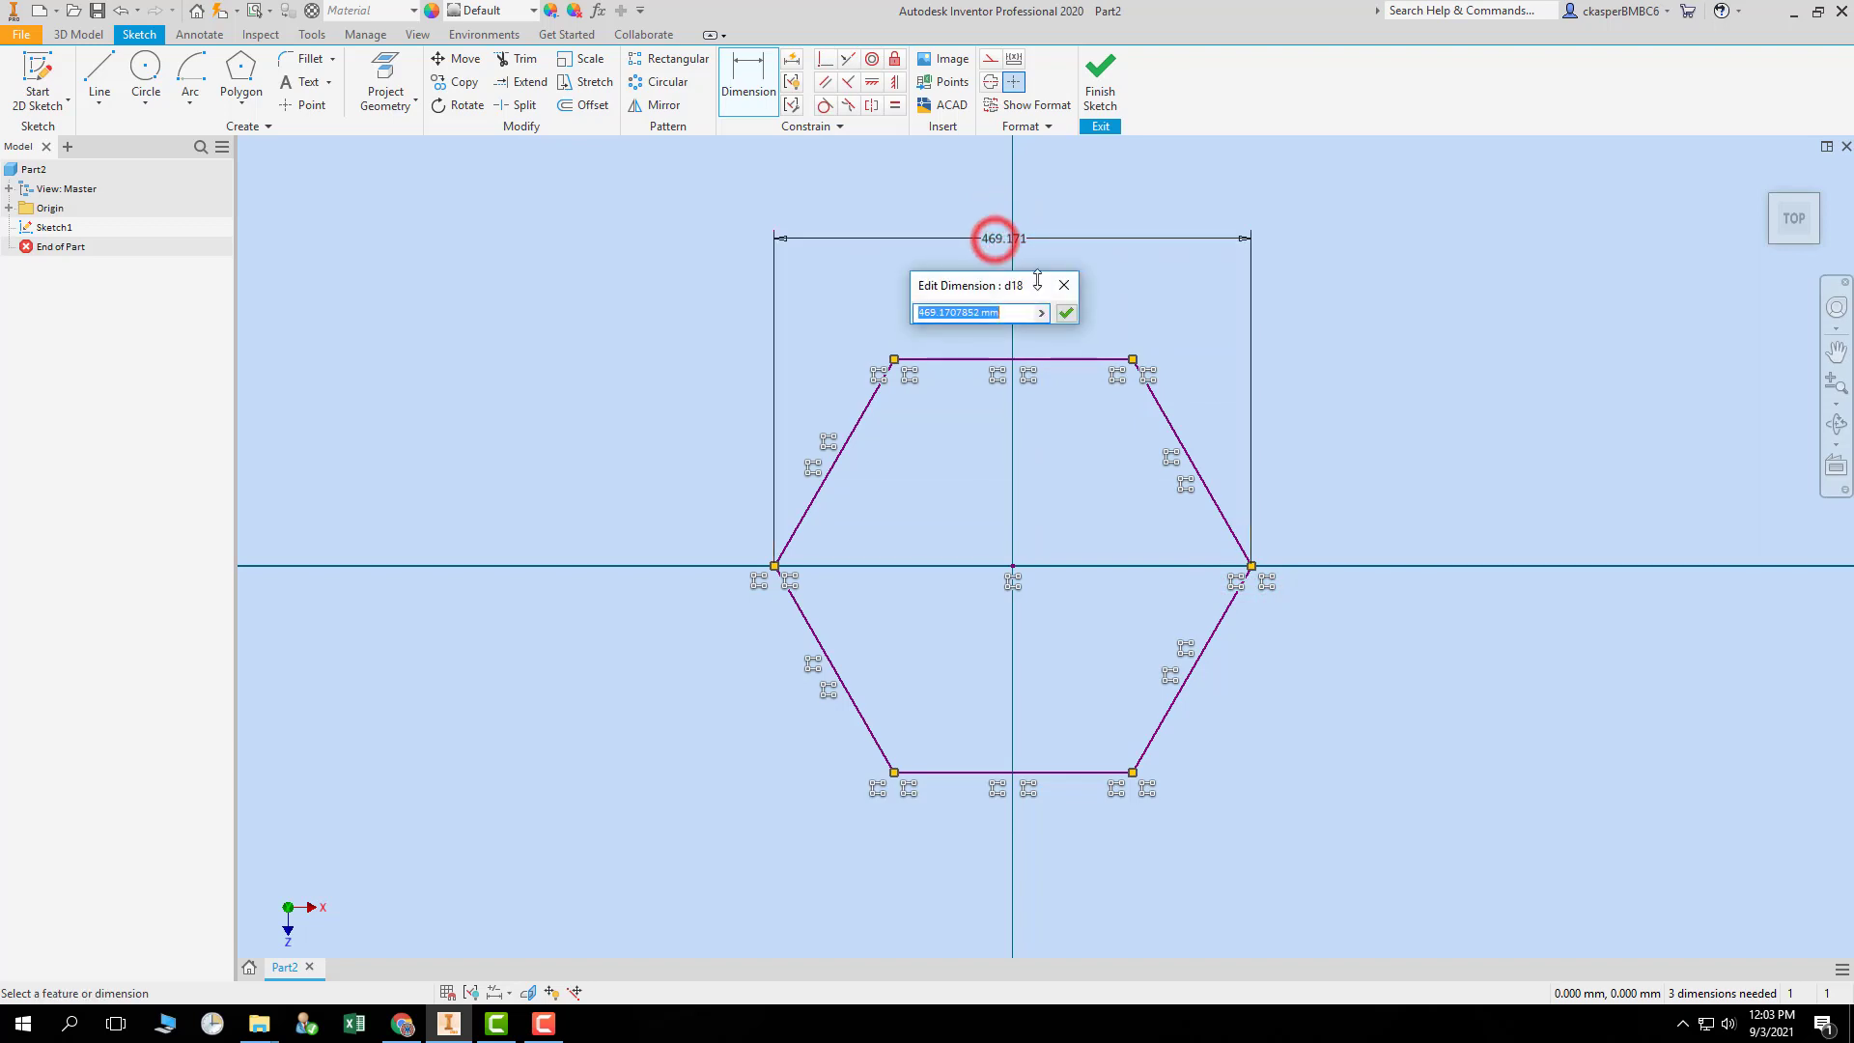
{"action": "type", "text": "500"}
{"action": "key", "text": "Return"}
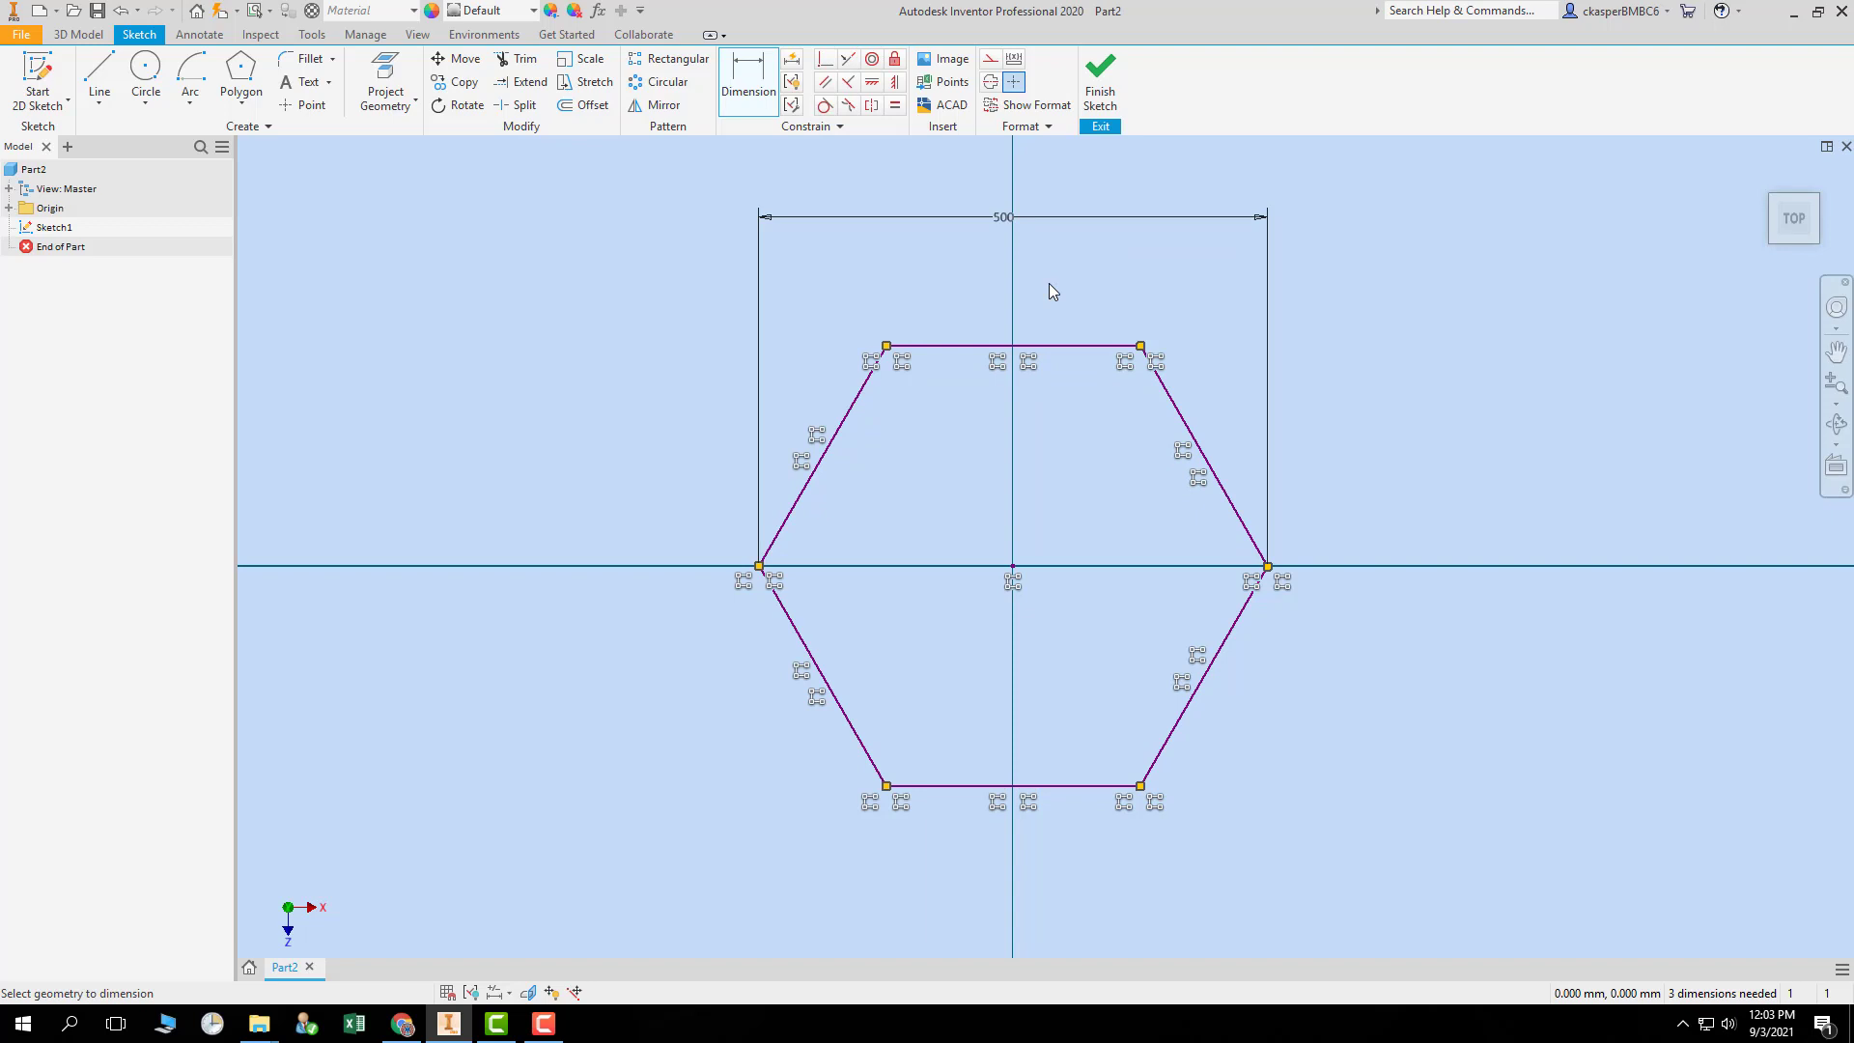
{"action": "left_click", "coordinate": [1004, 220]}
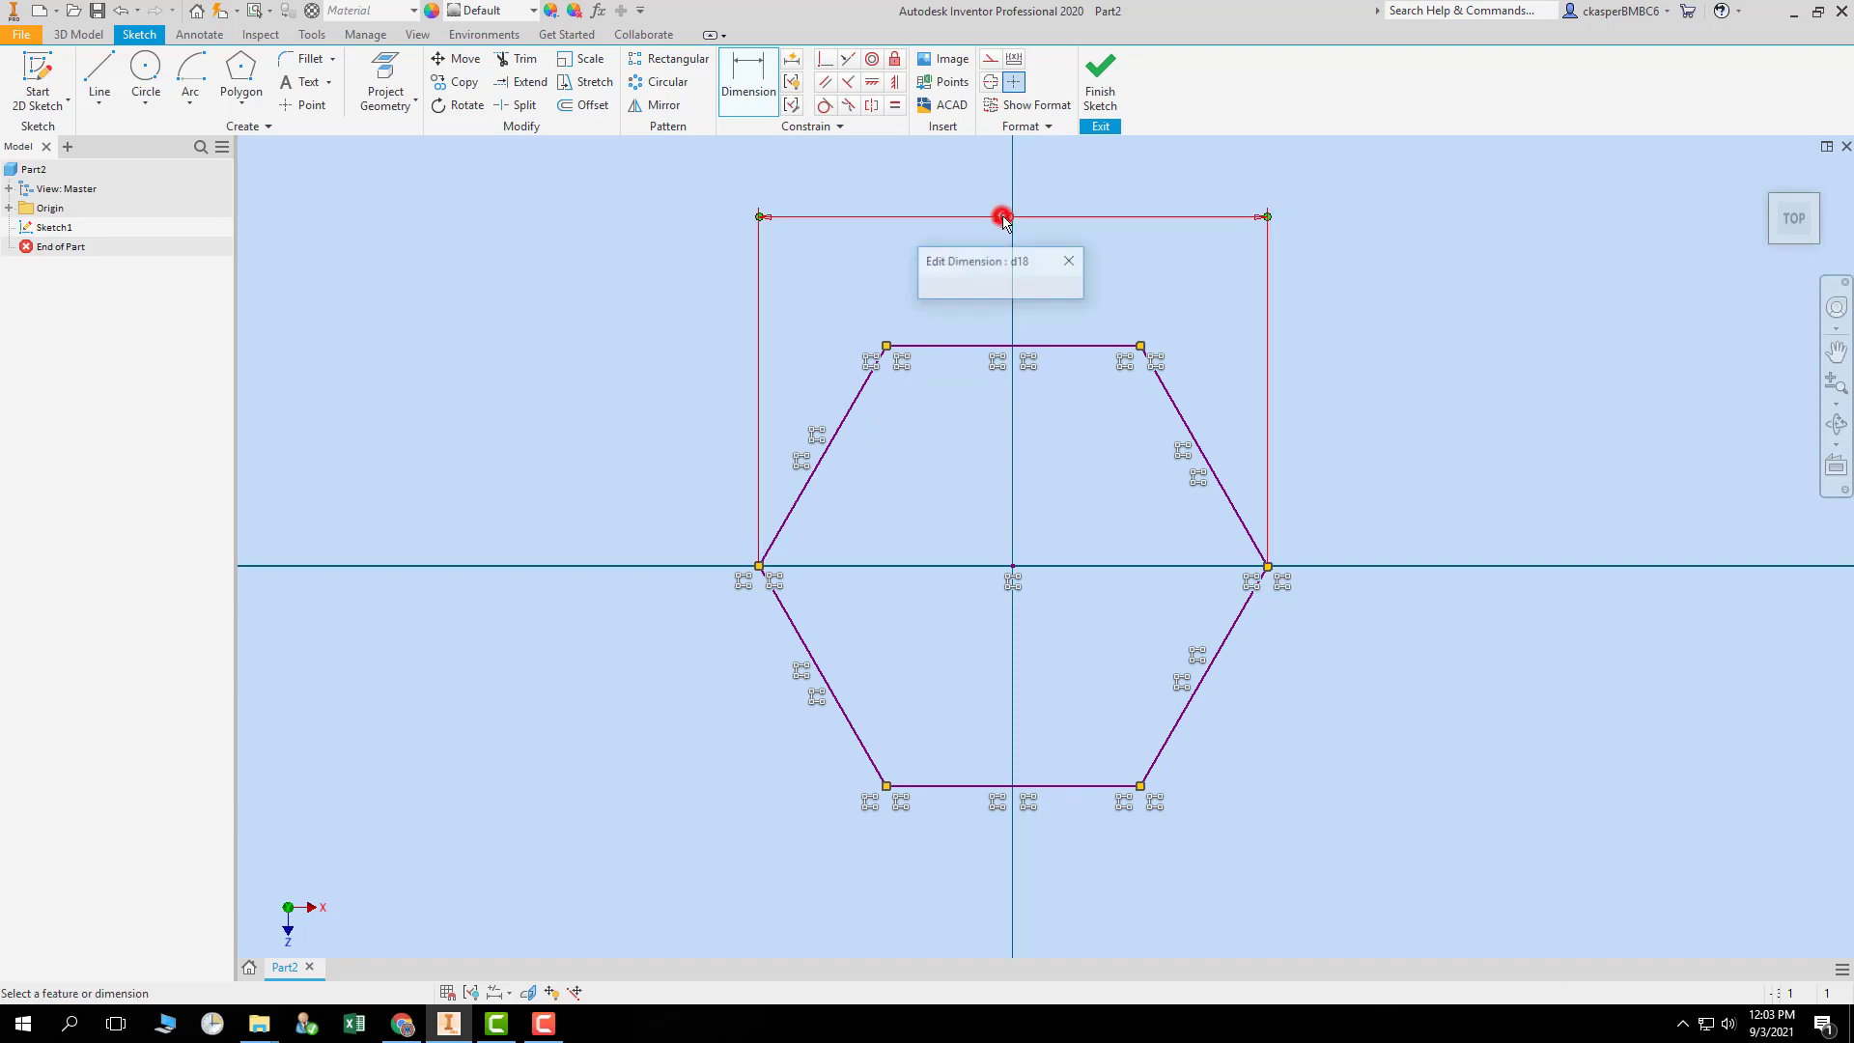
{"action": "left_click", "coordinate": [1068, 265]}
{"action": "right_click", "coordinate": [1005, 220]}
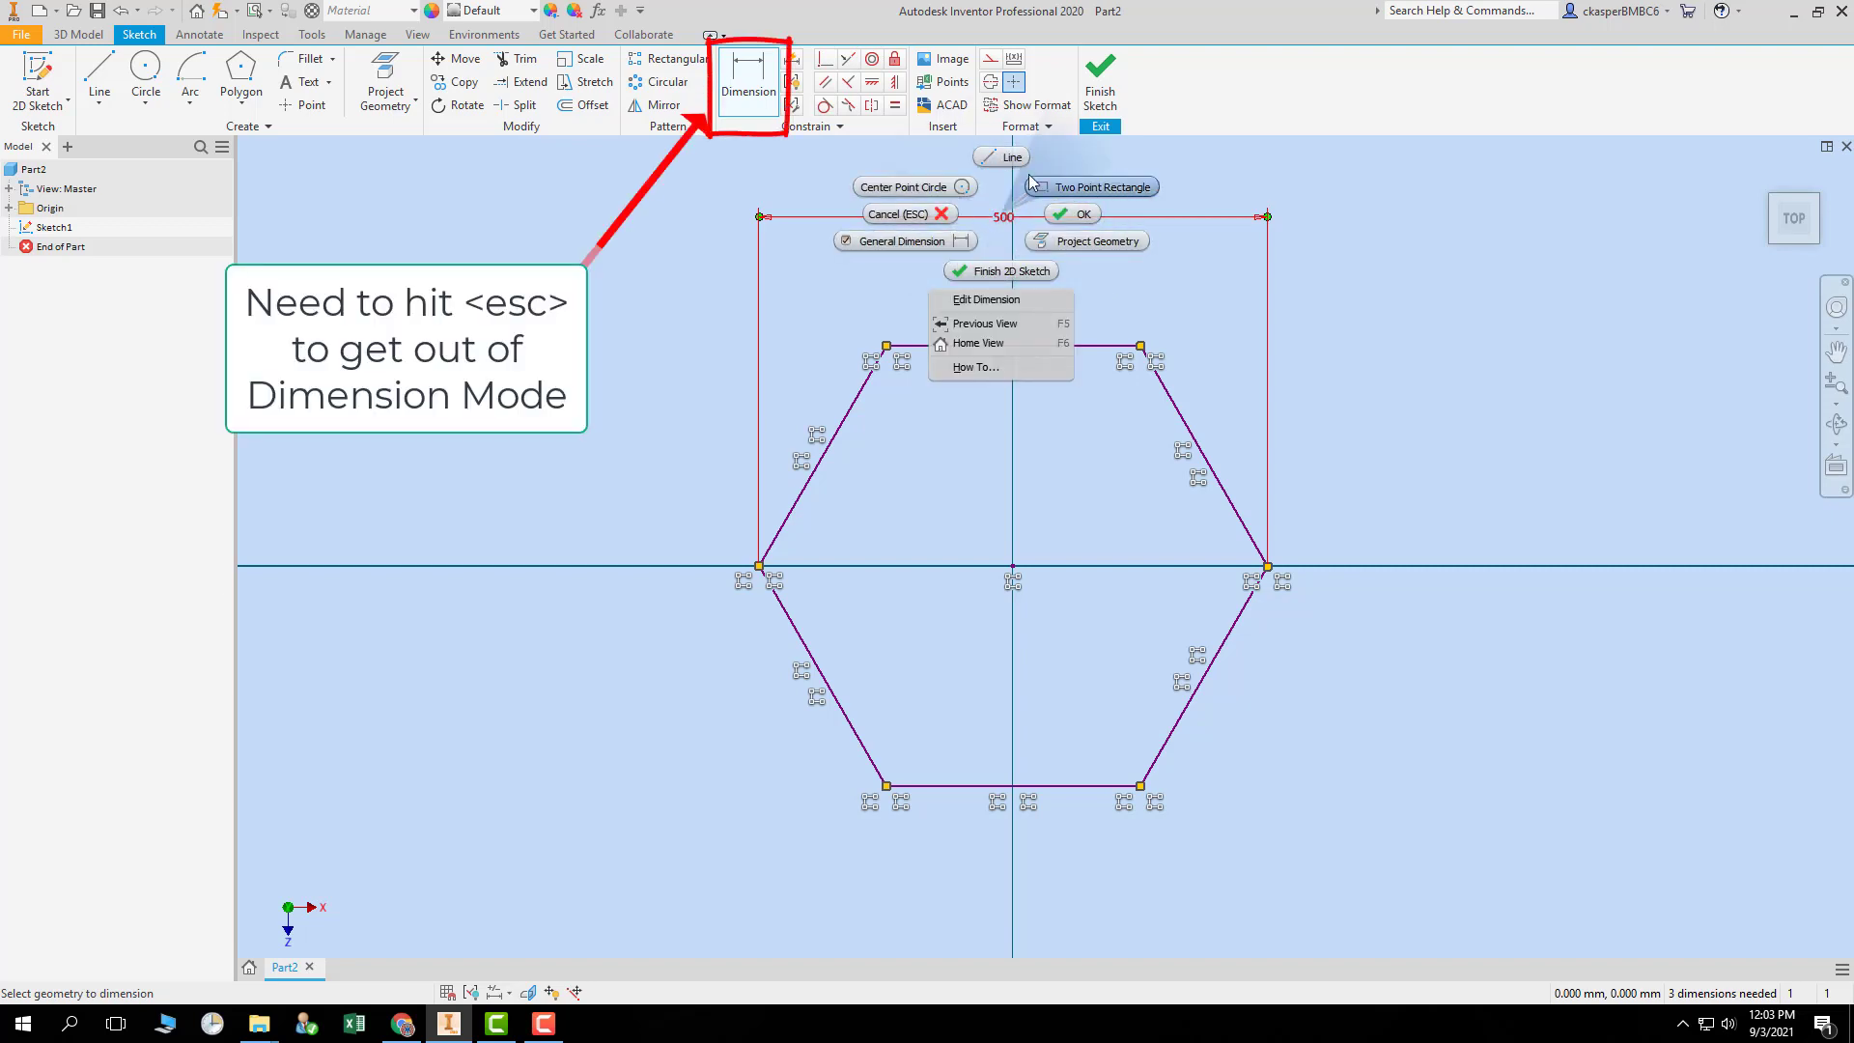
{"action": "left_click", "coordinate": [1183, 241]}
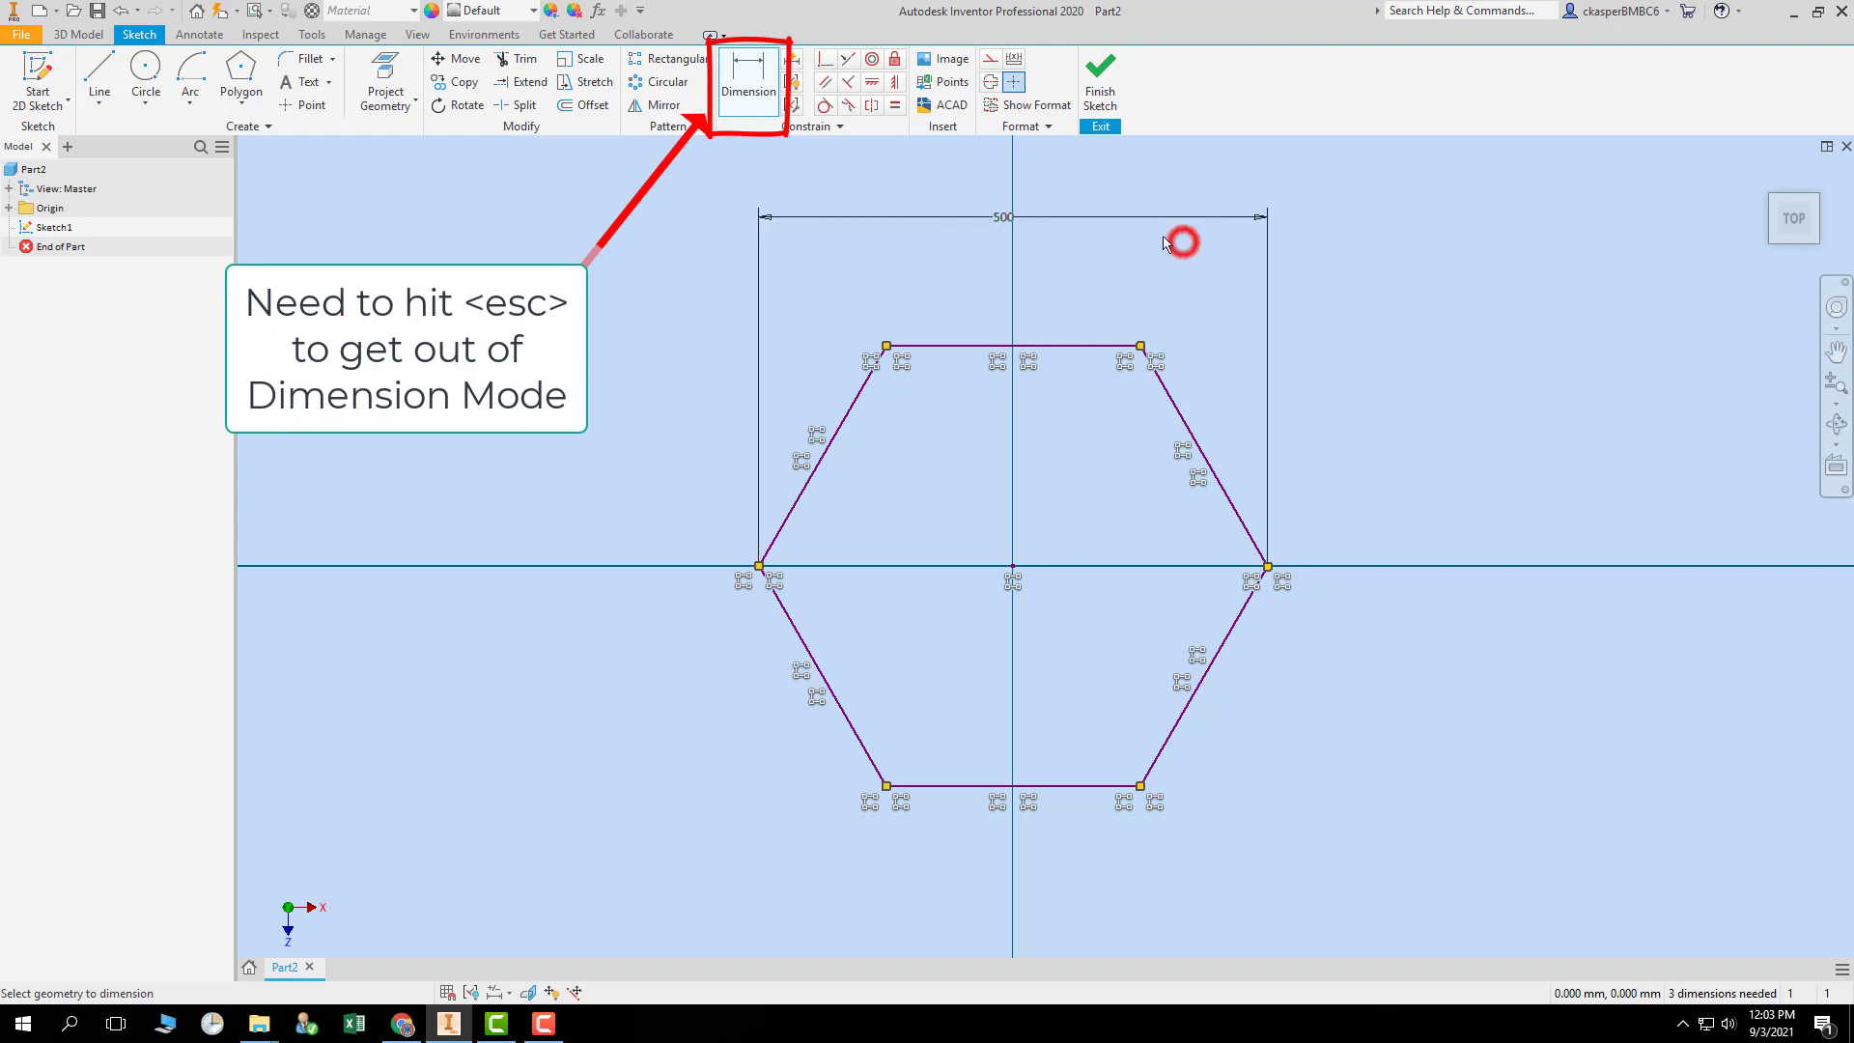
{"action": "right_click", "coordinate": [1032, 216]}
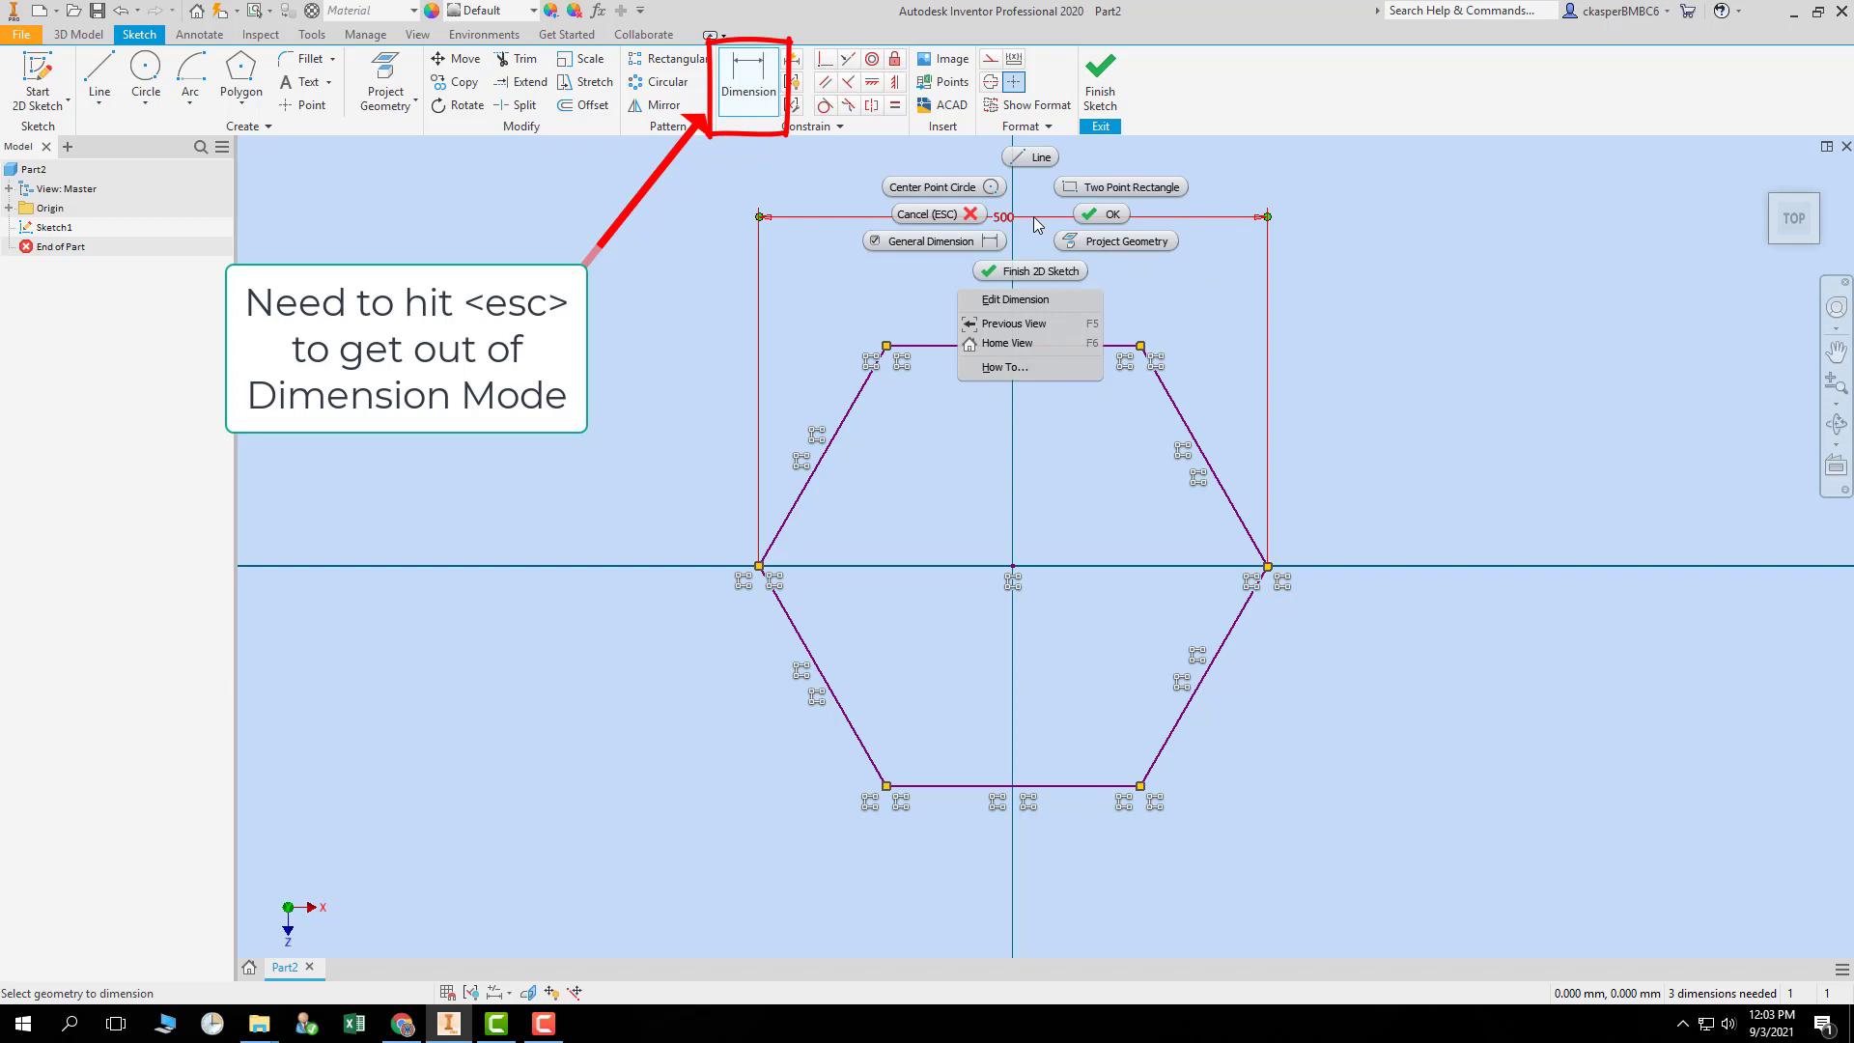
{"action": "left_click", "coordinate": [1224, 247]}
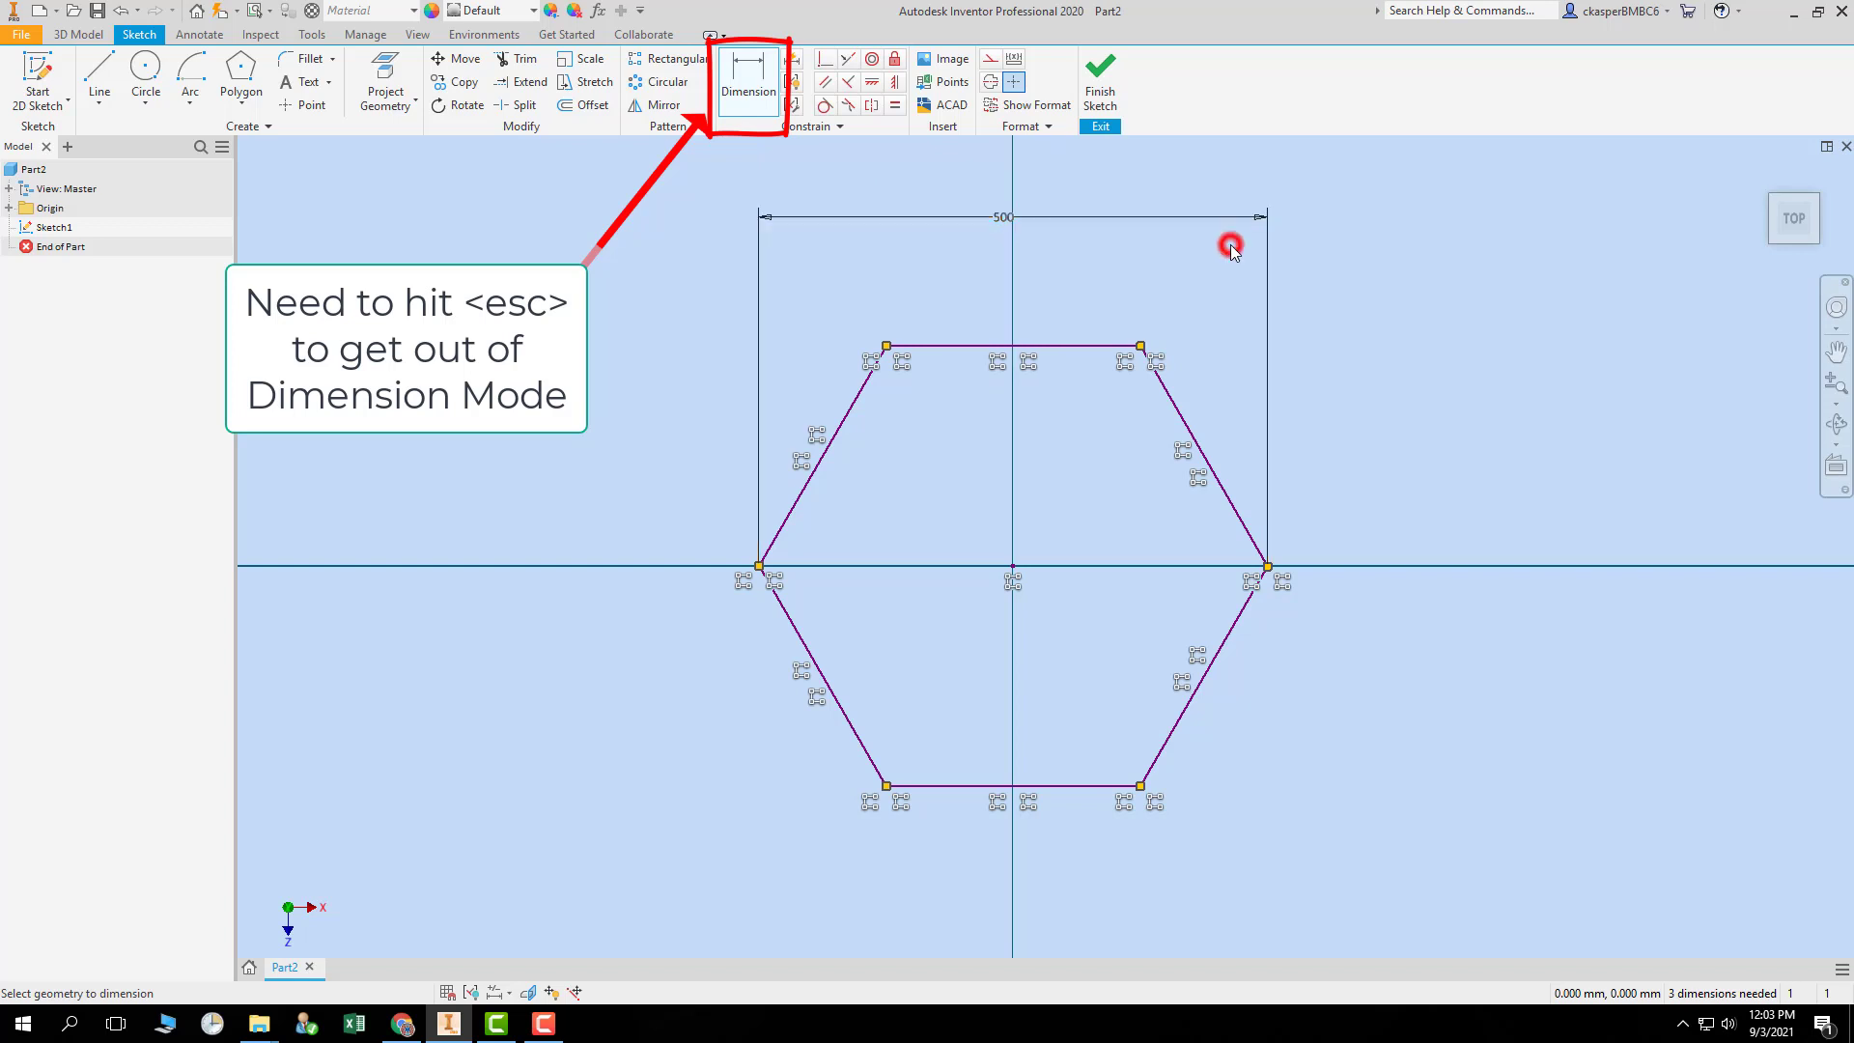
{"action": "double_click", "coordinate": [1005, 218]}
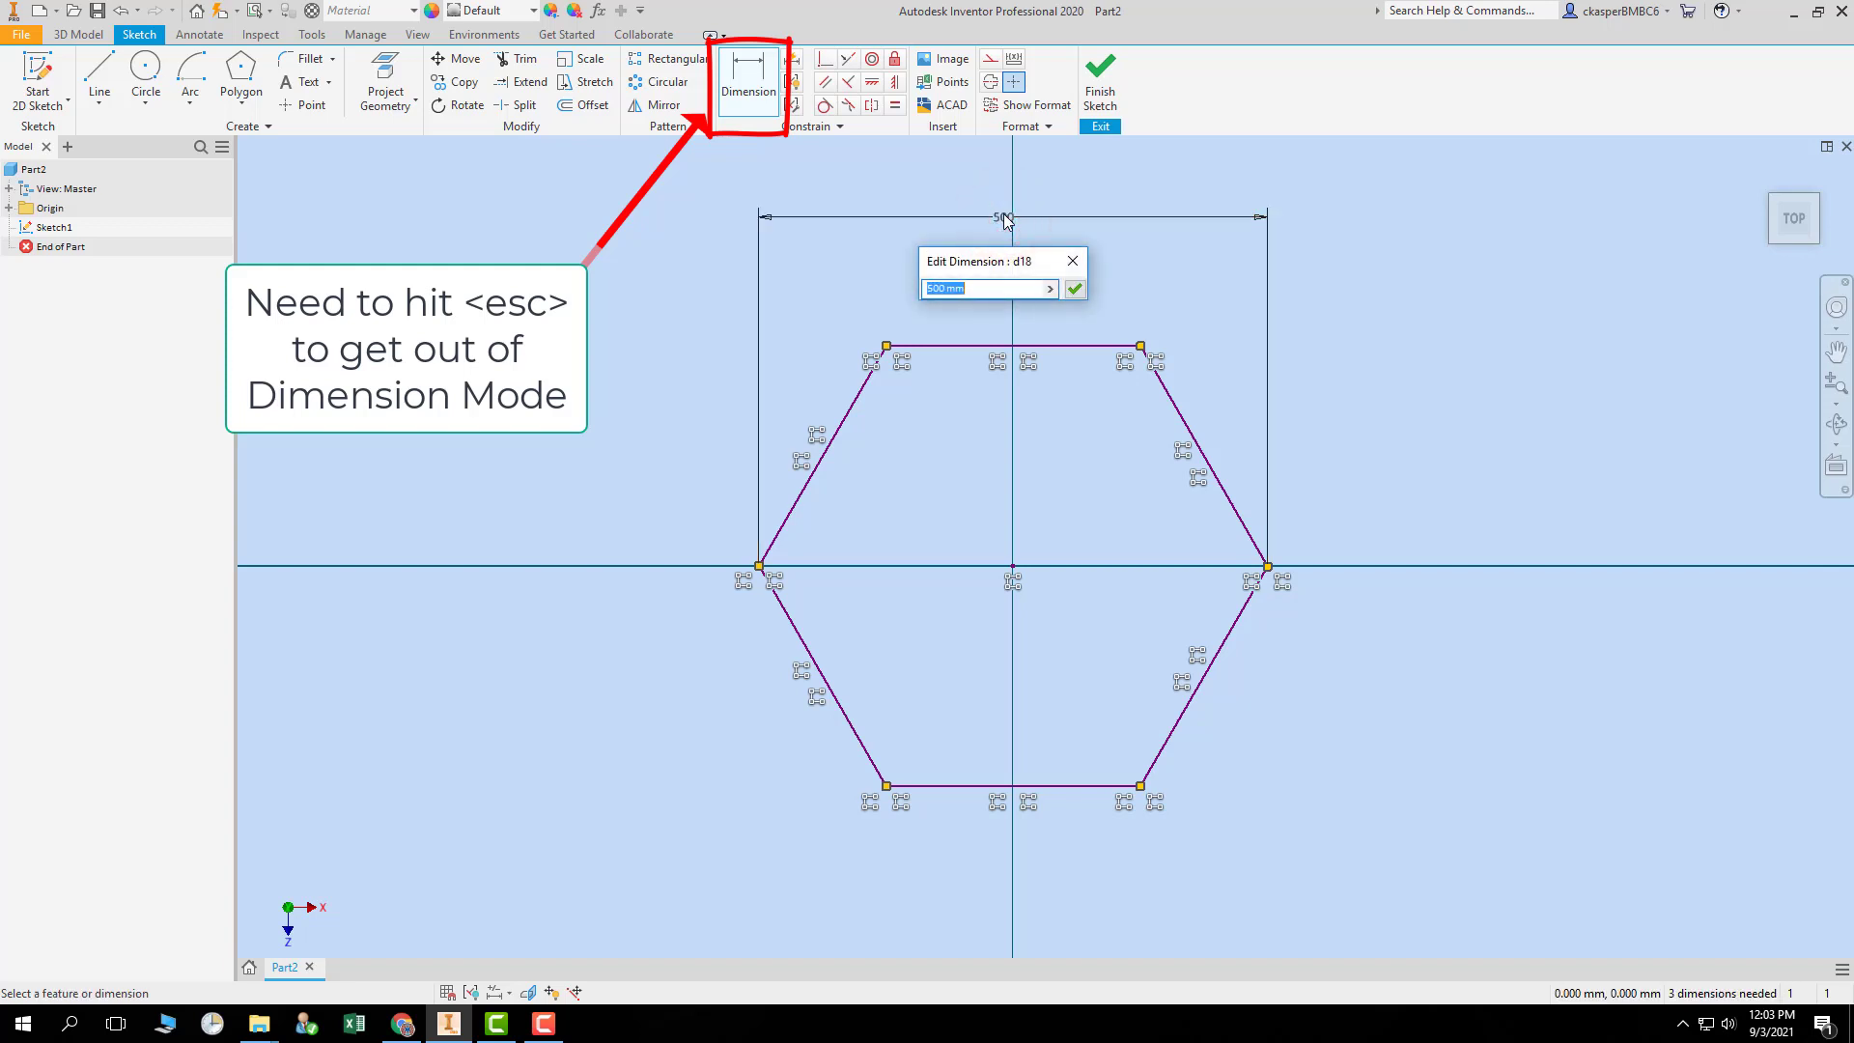
{"action": "key", "text": "BackSpace"}
{"action": "left_click", "coordinate": [1072, 261]}
{"action": "double_click", "coordinate": [1005, 218]}
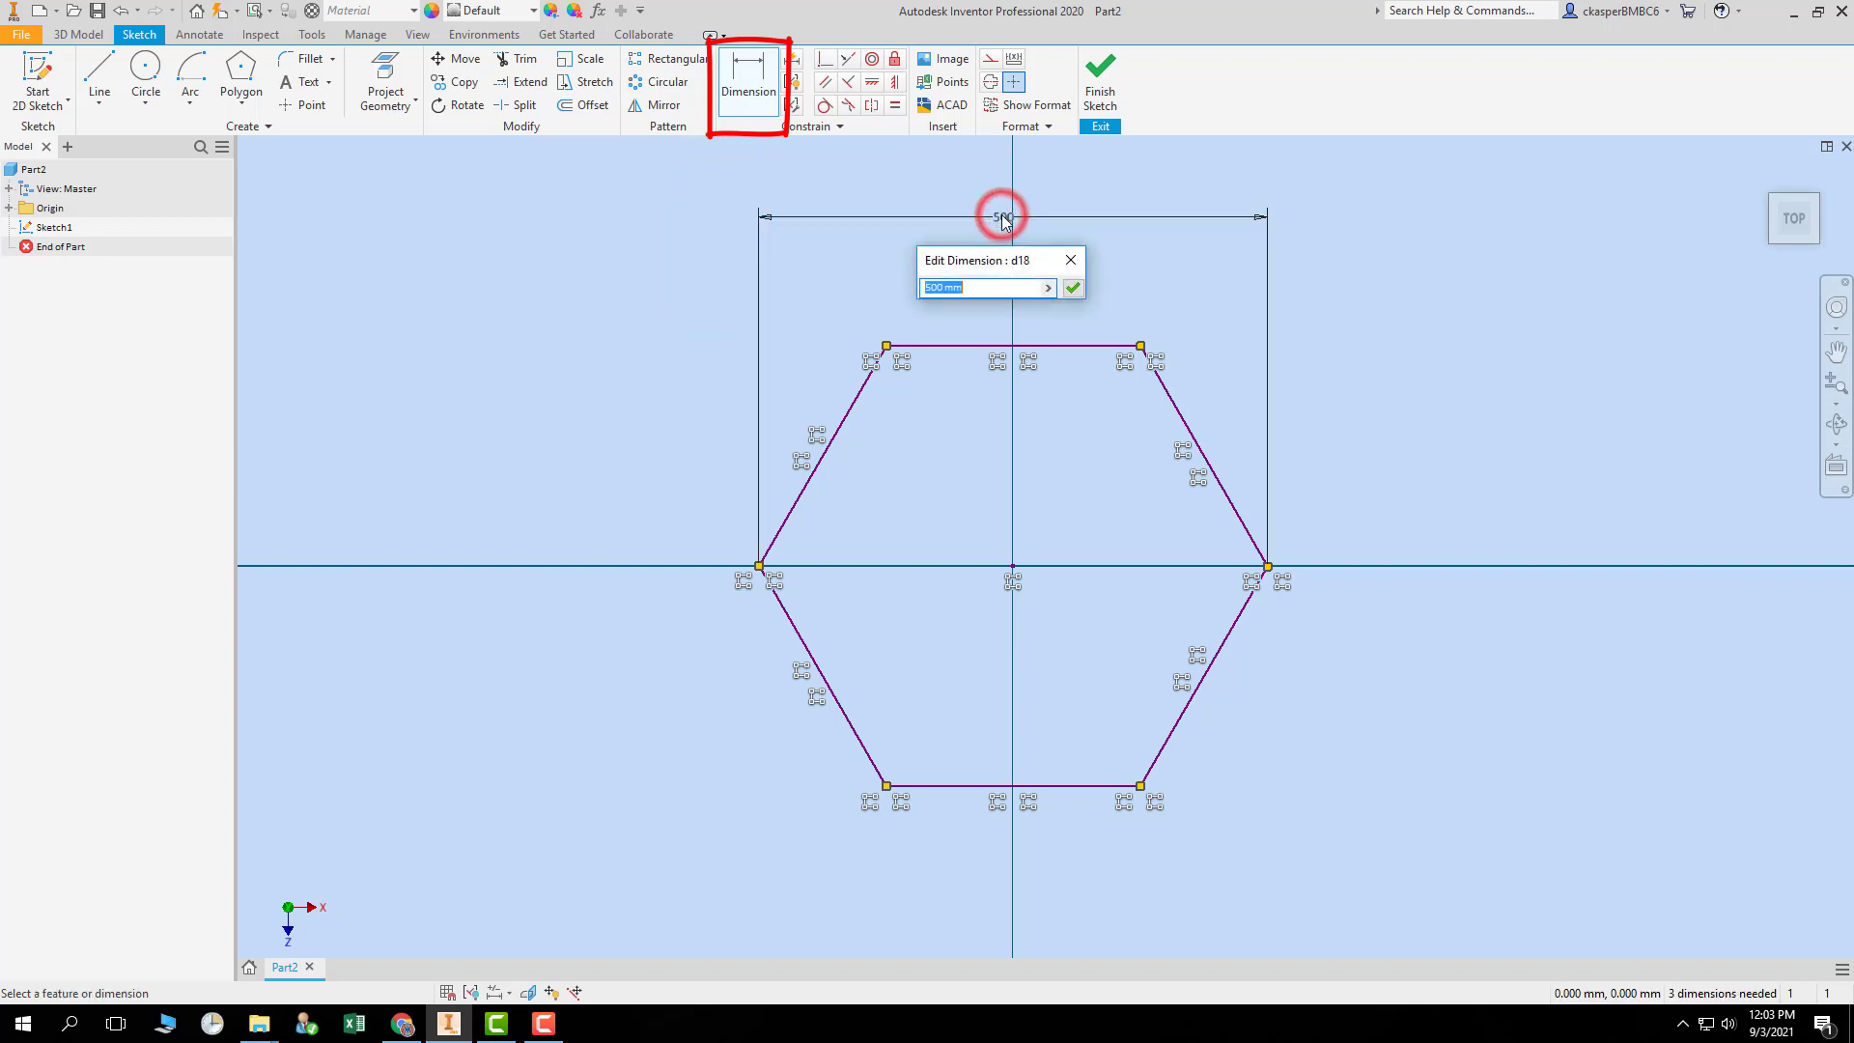
{"action": "left_click", "coordinate": [1005, 220]}
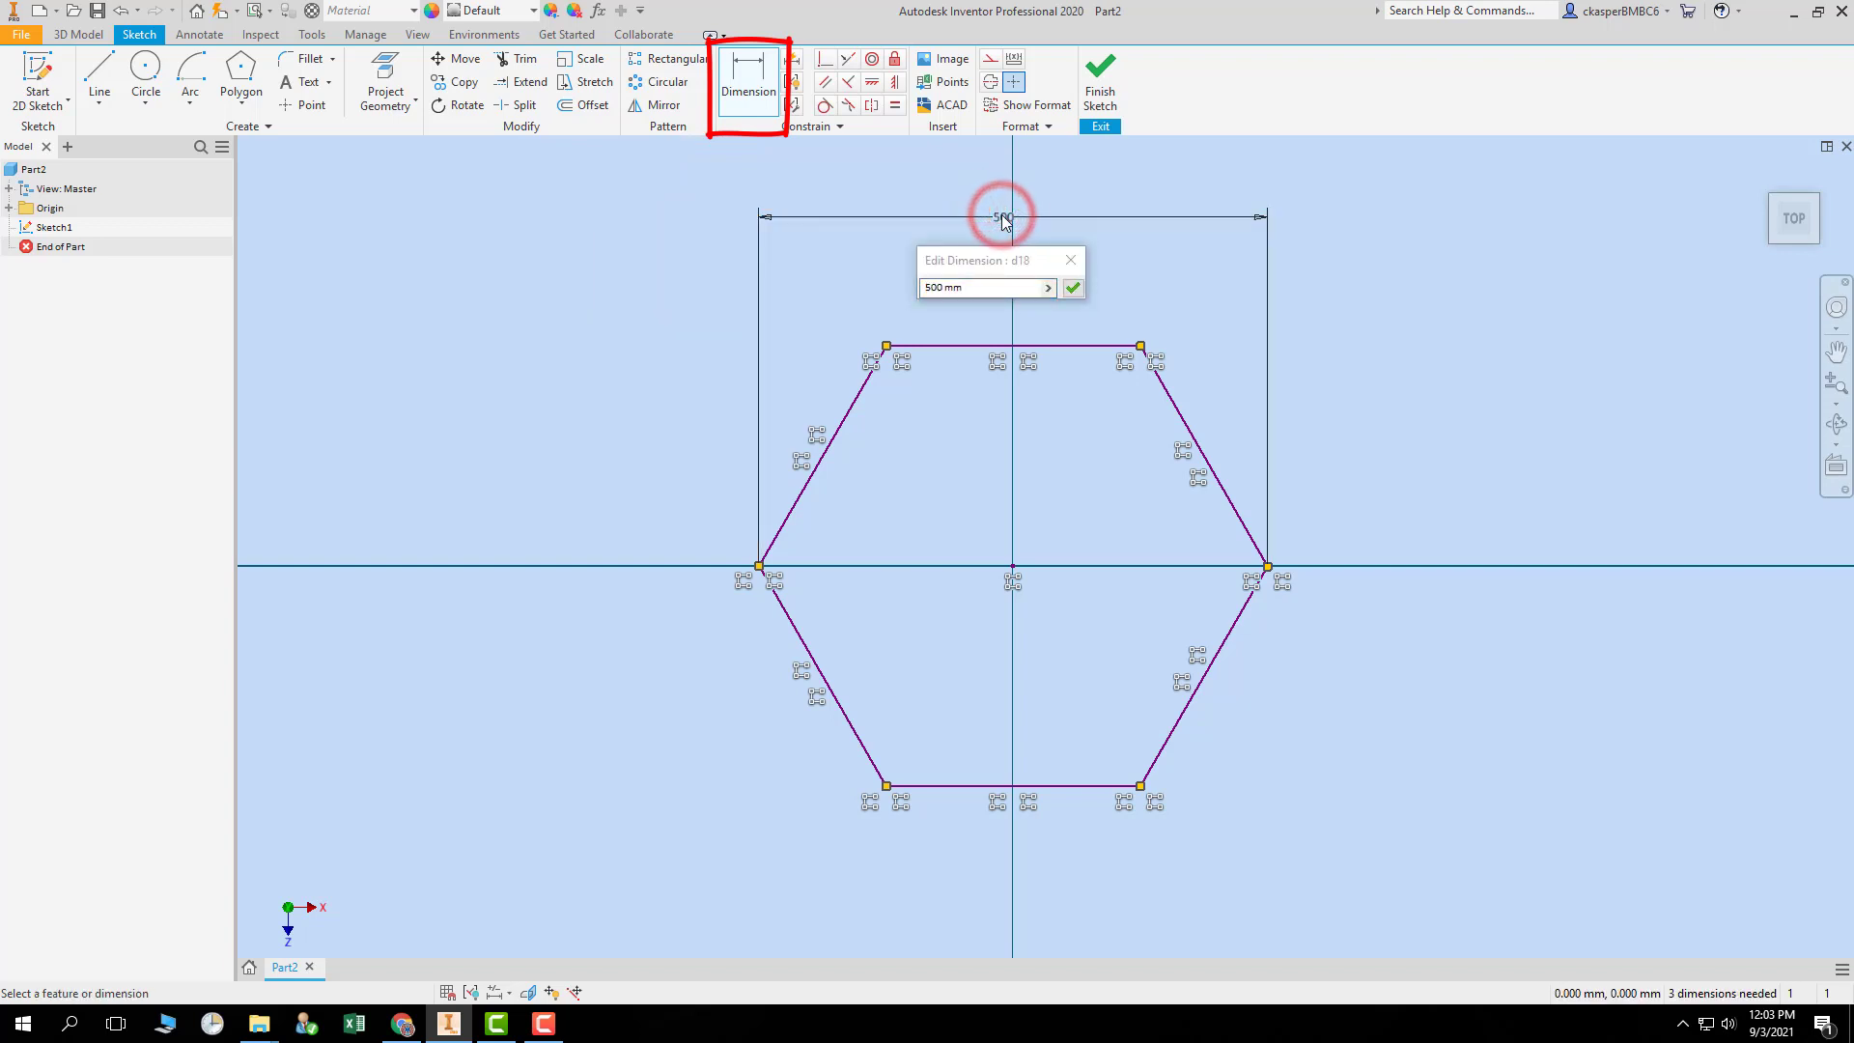
- Delete the corner-to-corner dimension from the hexagon
{"action": "right_click", "coordinate": [1005, 223]}
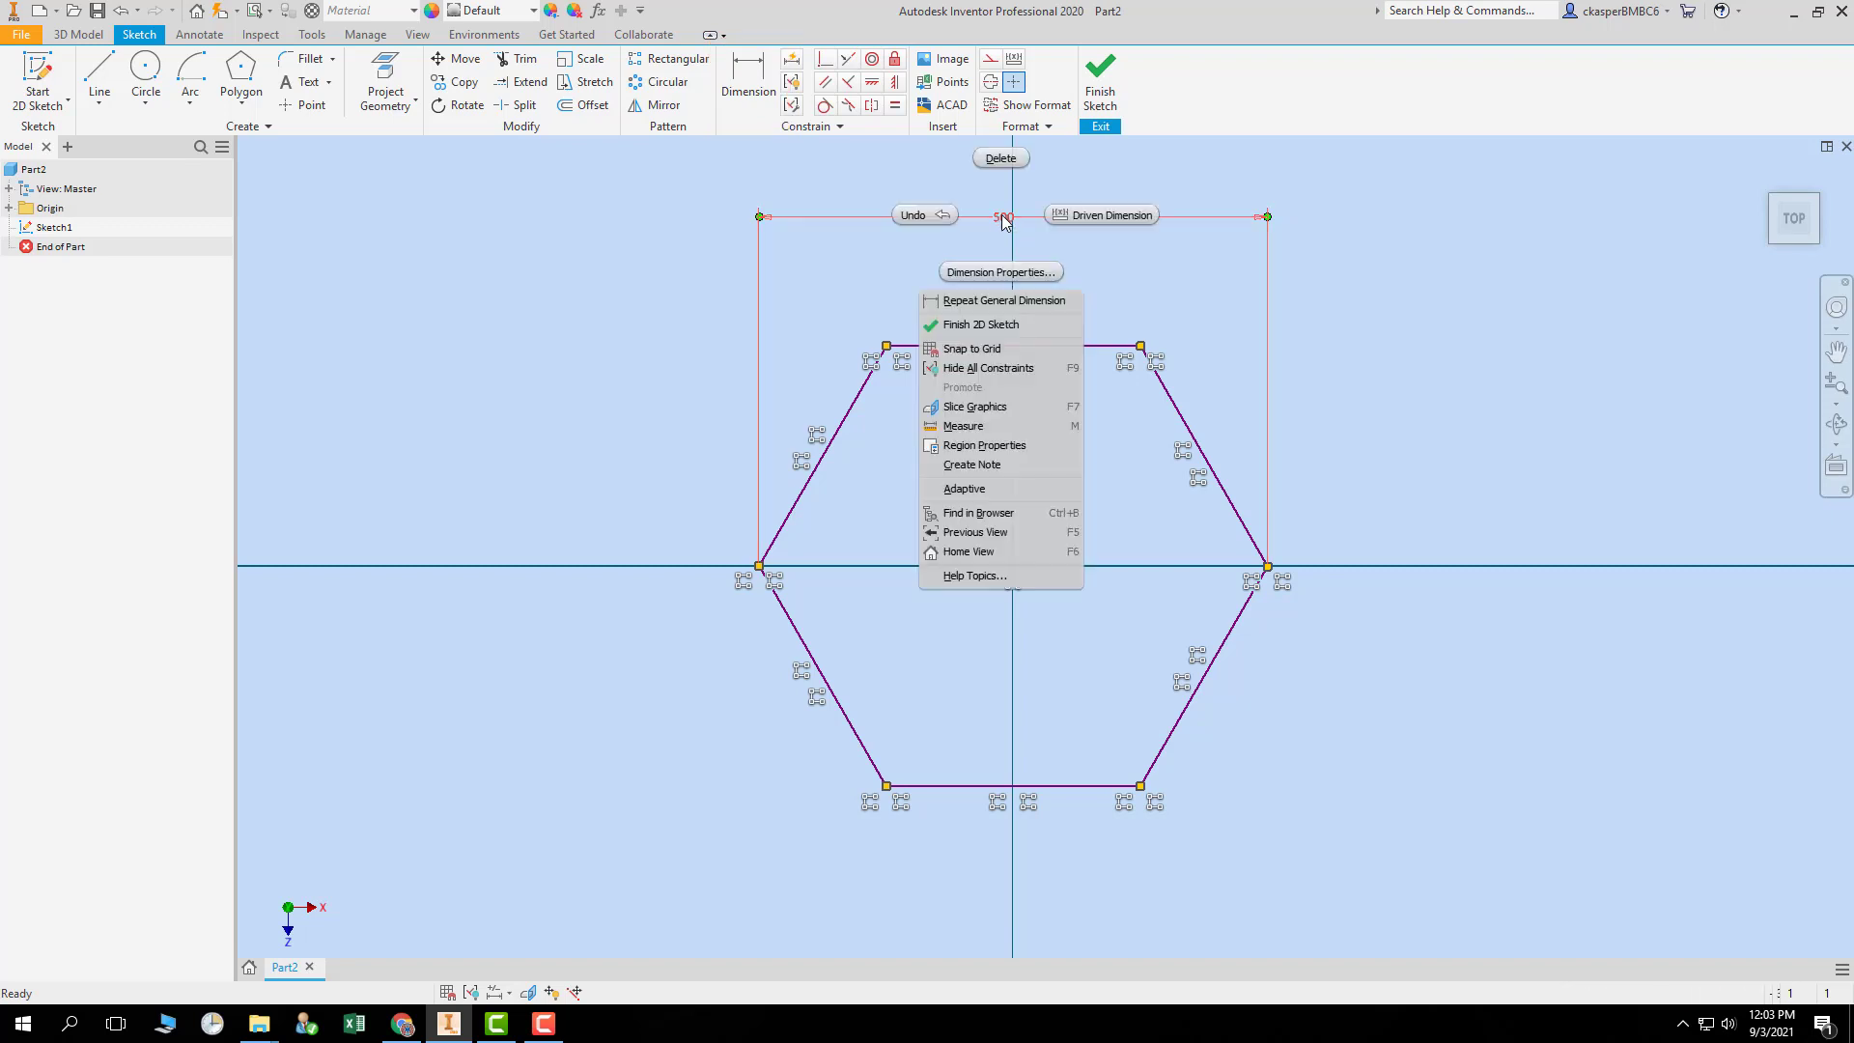
{"action": "left_click", "coordinate": [1005, 223]}
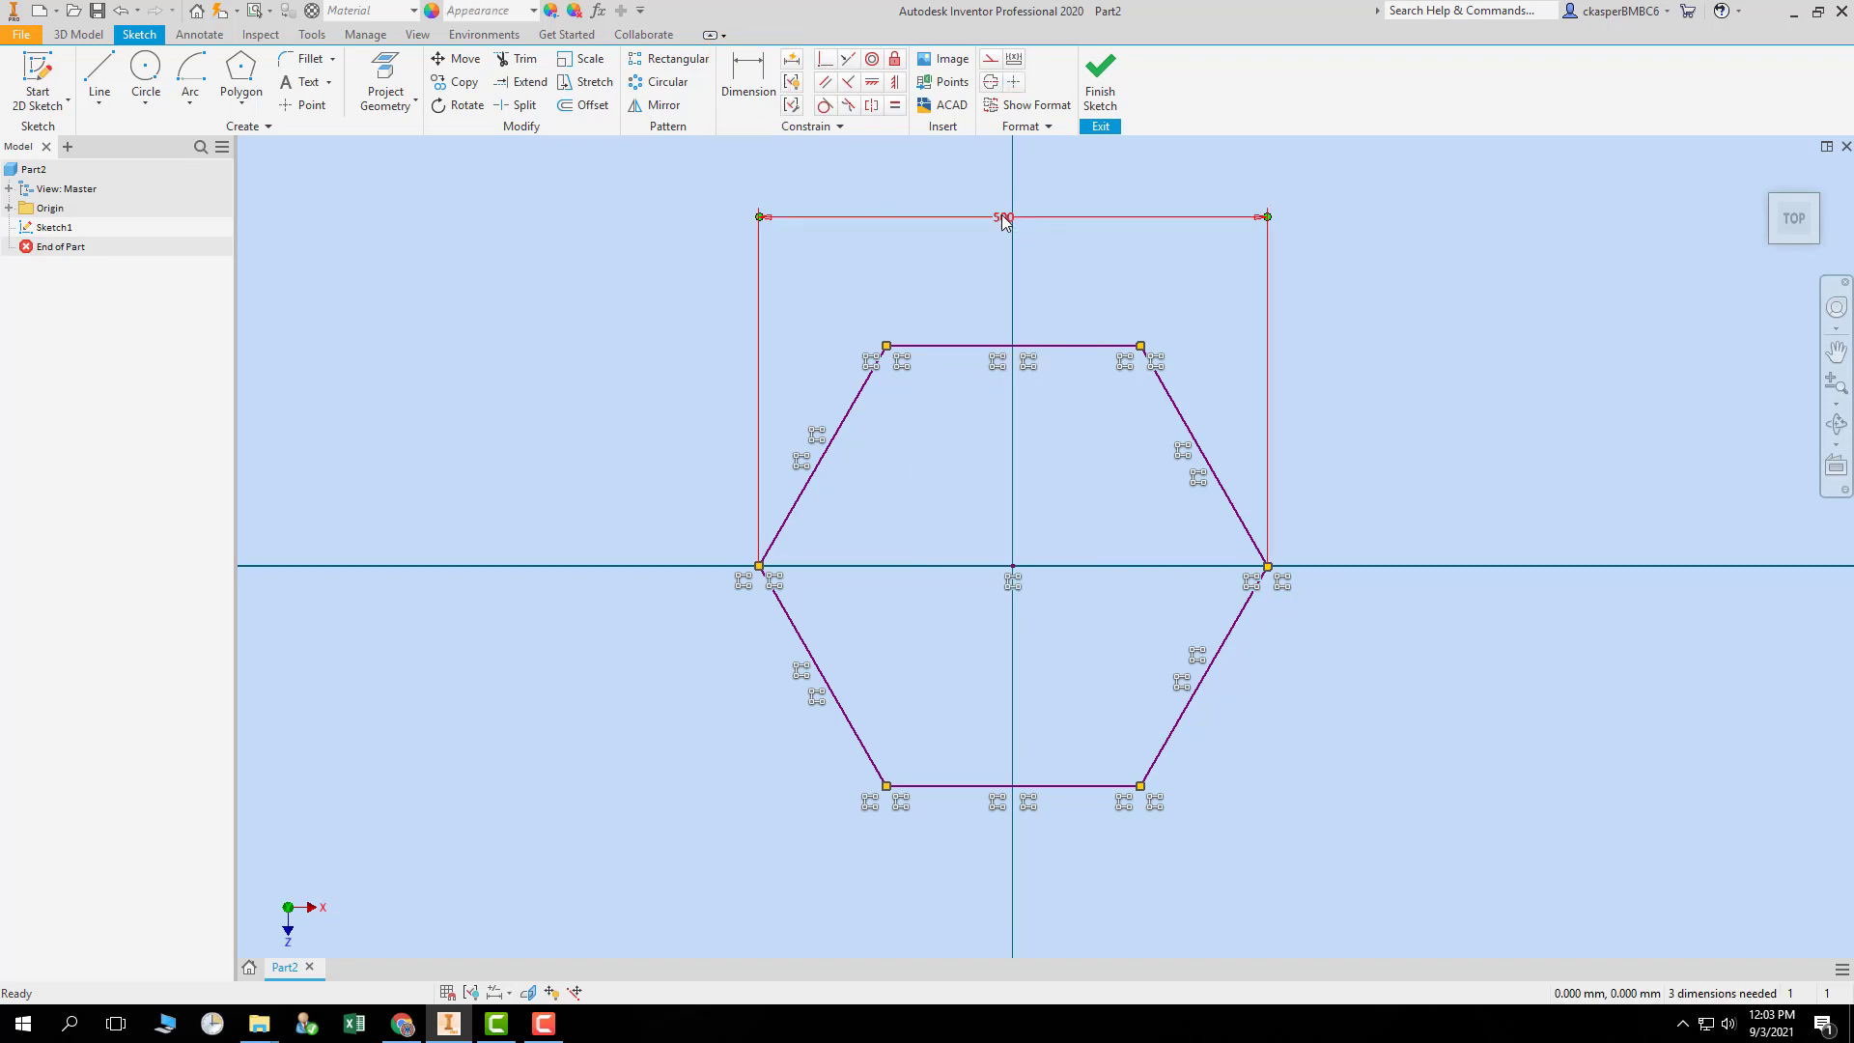
{"action": "right_click", "coordinate": [1008, 223]}
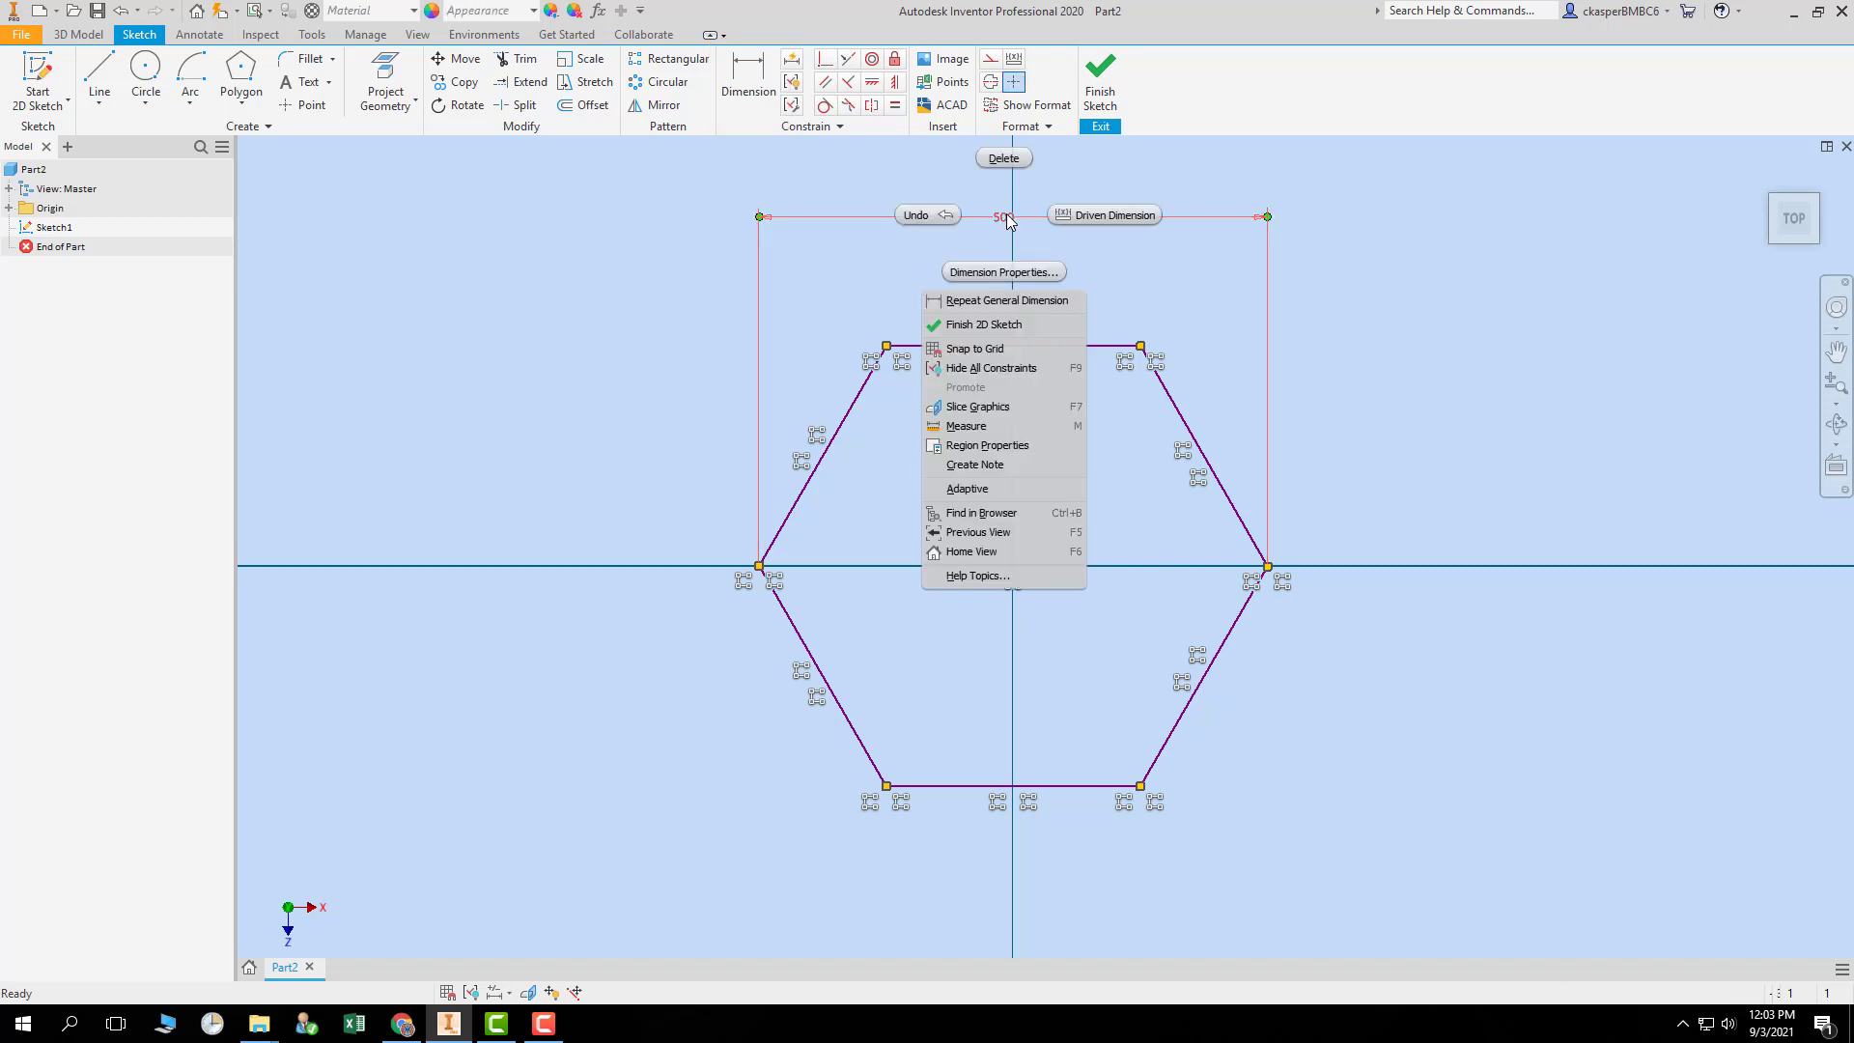
{"action": "left_click", "coordinate": [1003, 158]}
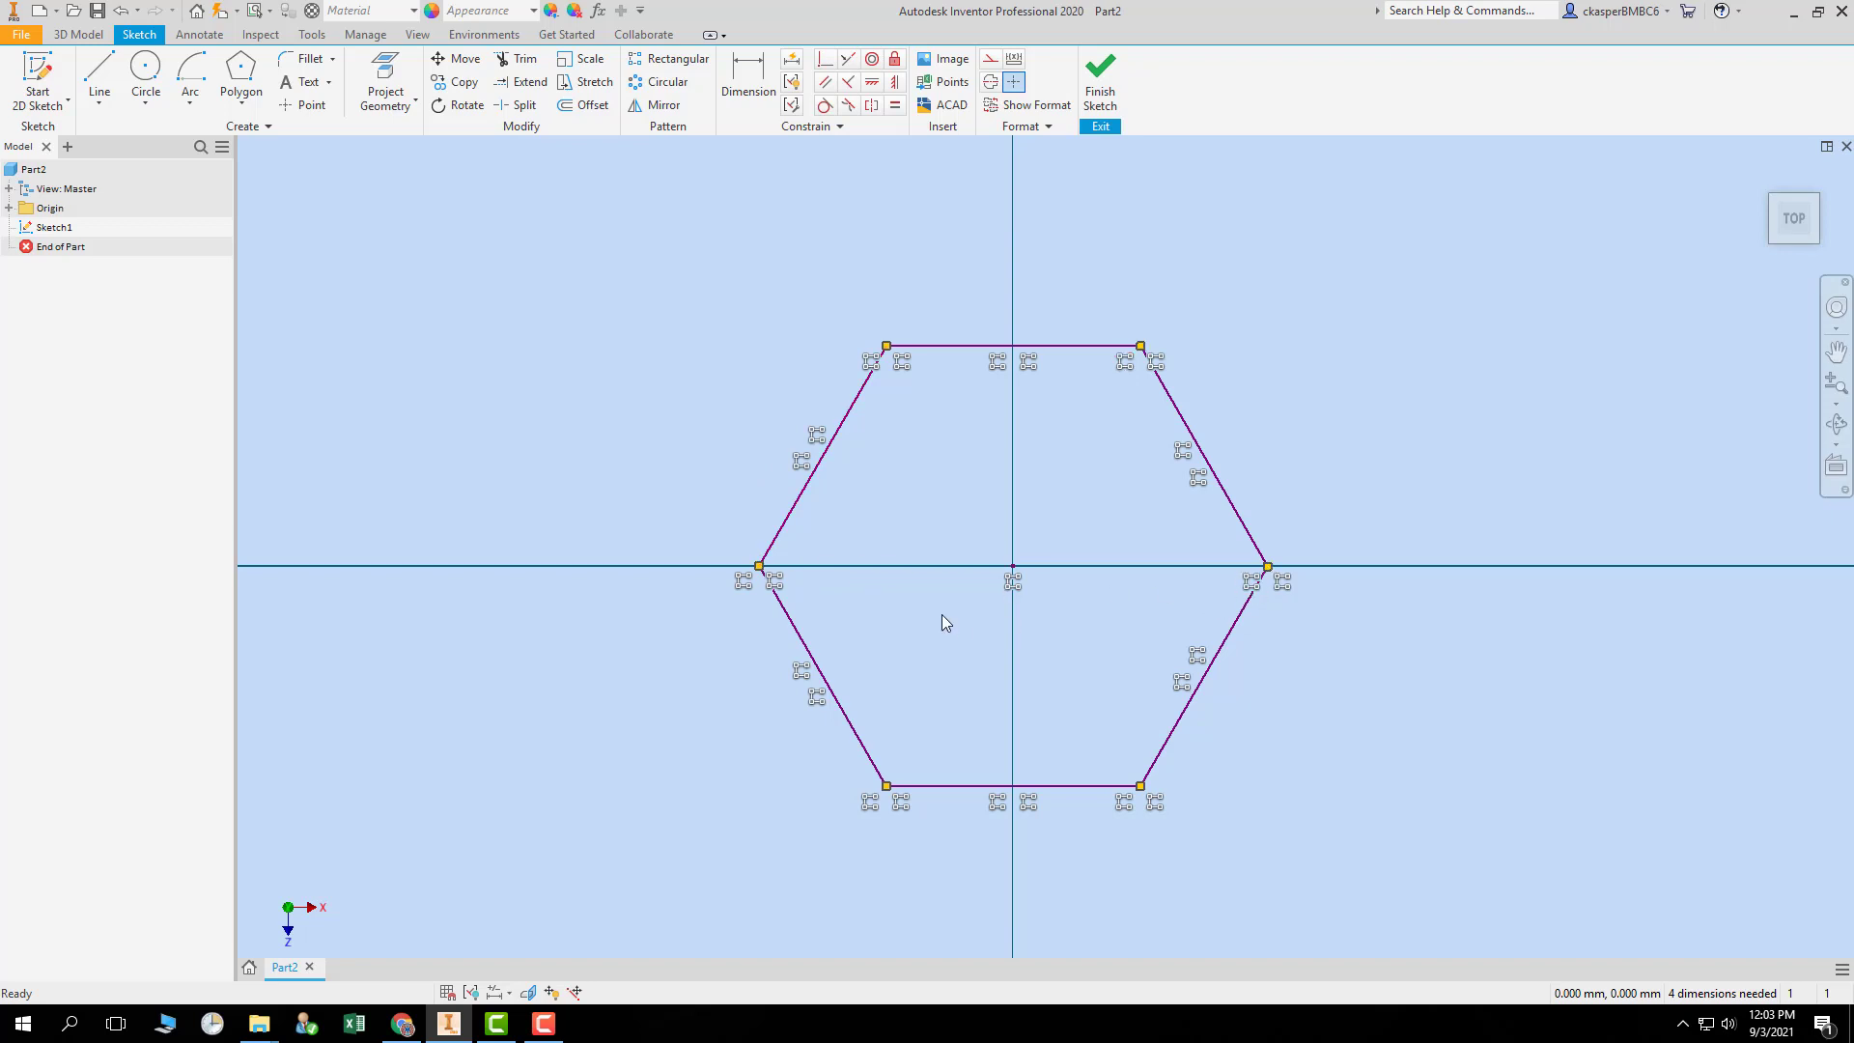
- Dimension the hexagon across flats between its upper-right and lower-left parallel sides, placed above the shape, and set it to 500 mm
{"action": "key", "text": "d"}
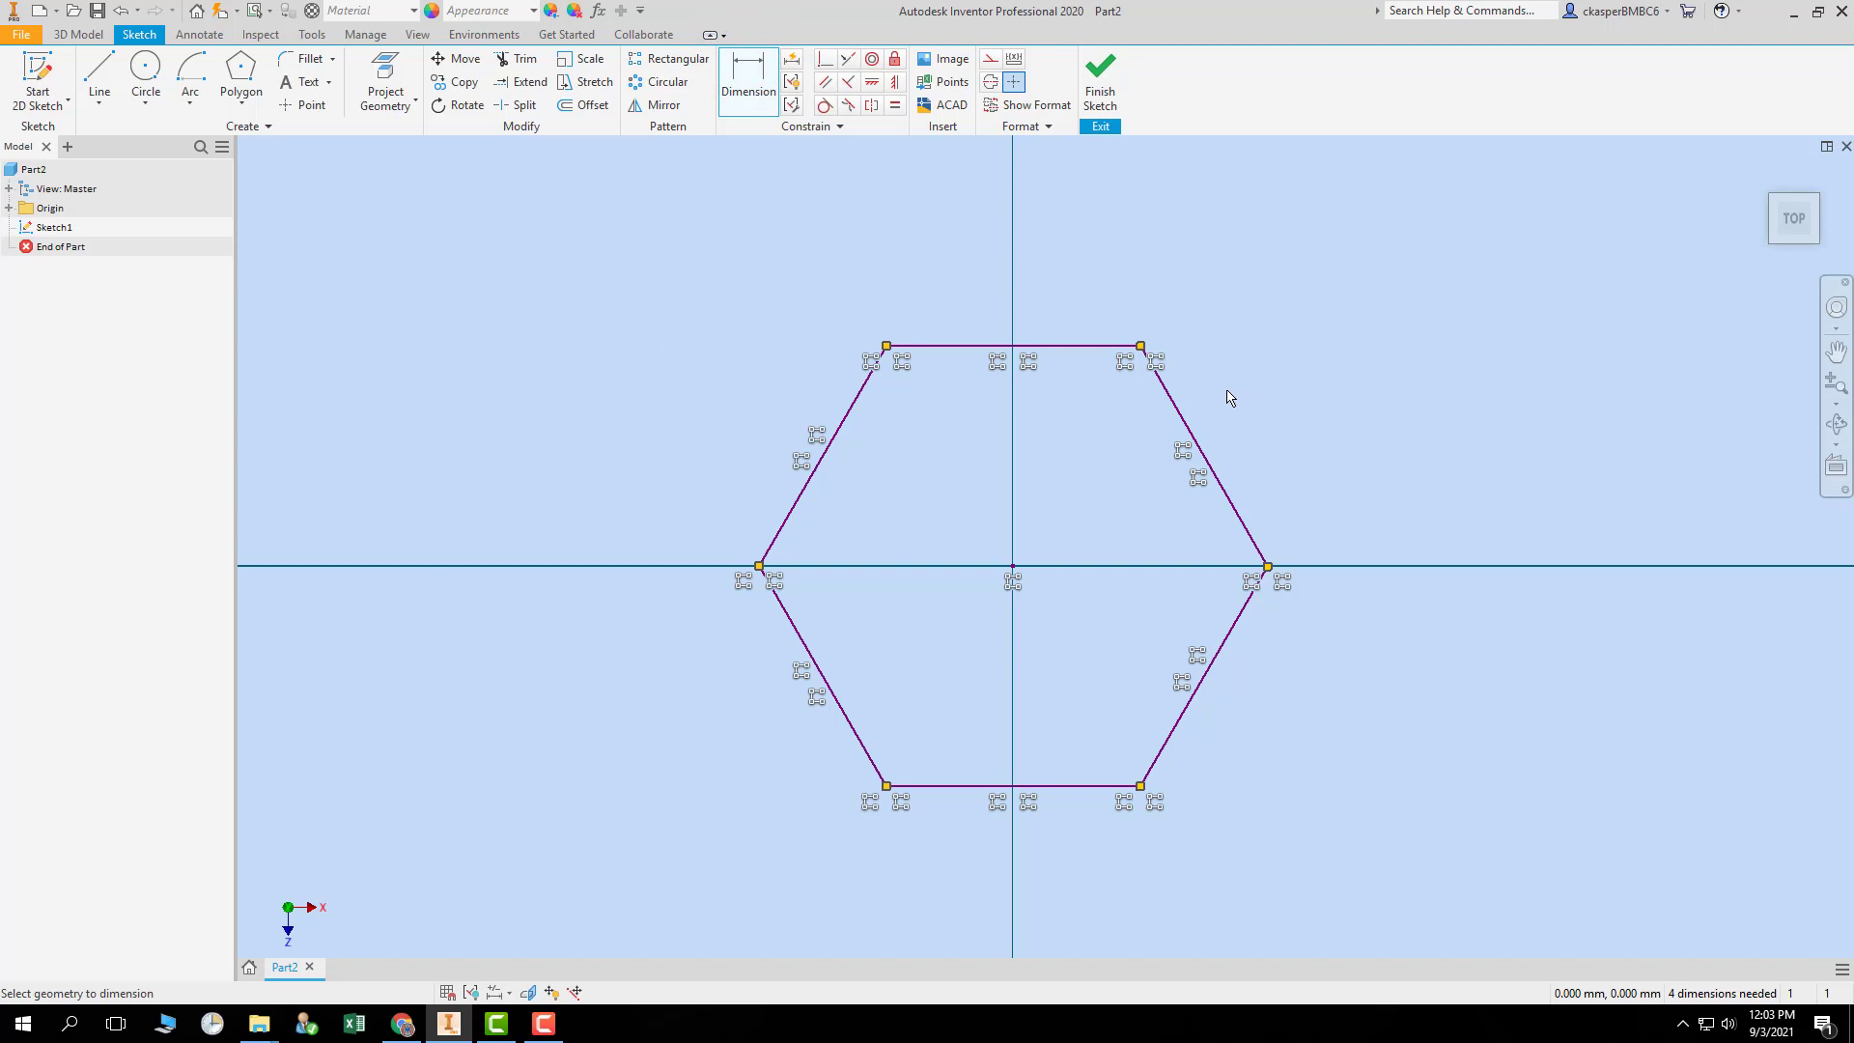
{"action": "left_click", "coordinate": [1179, 409]}
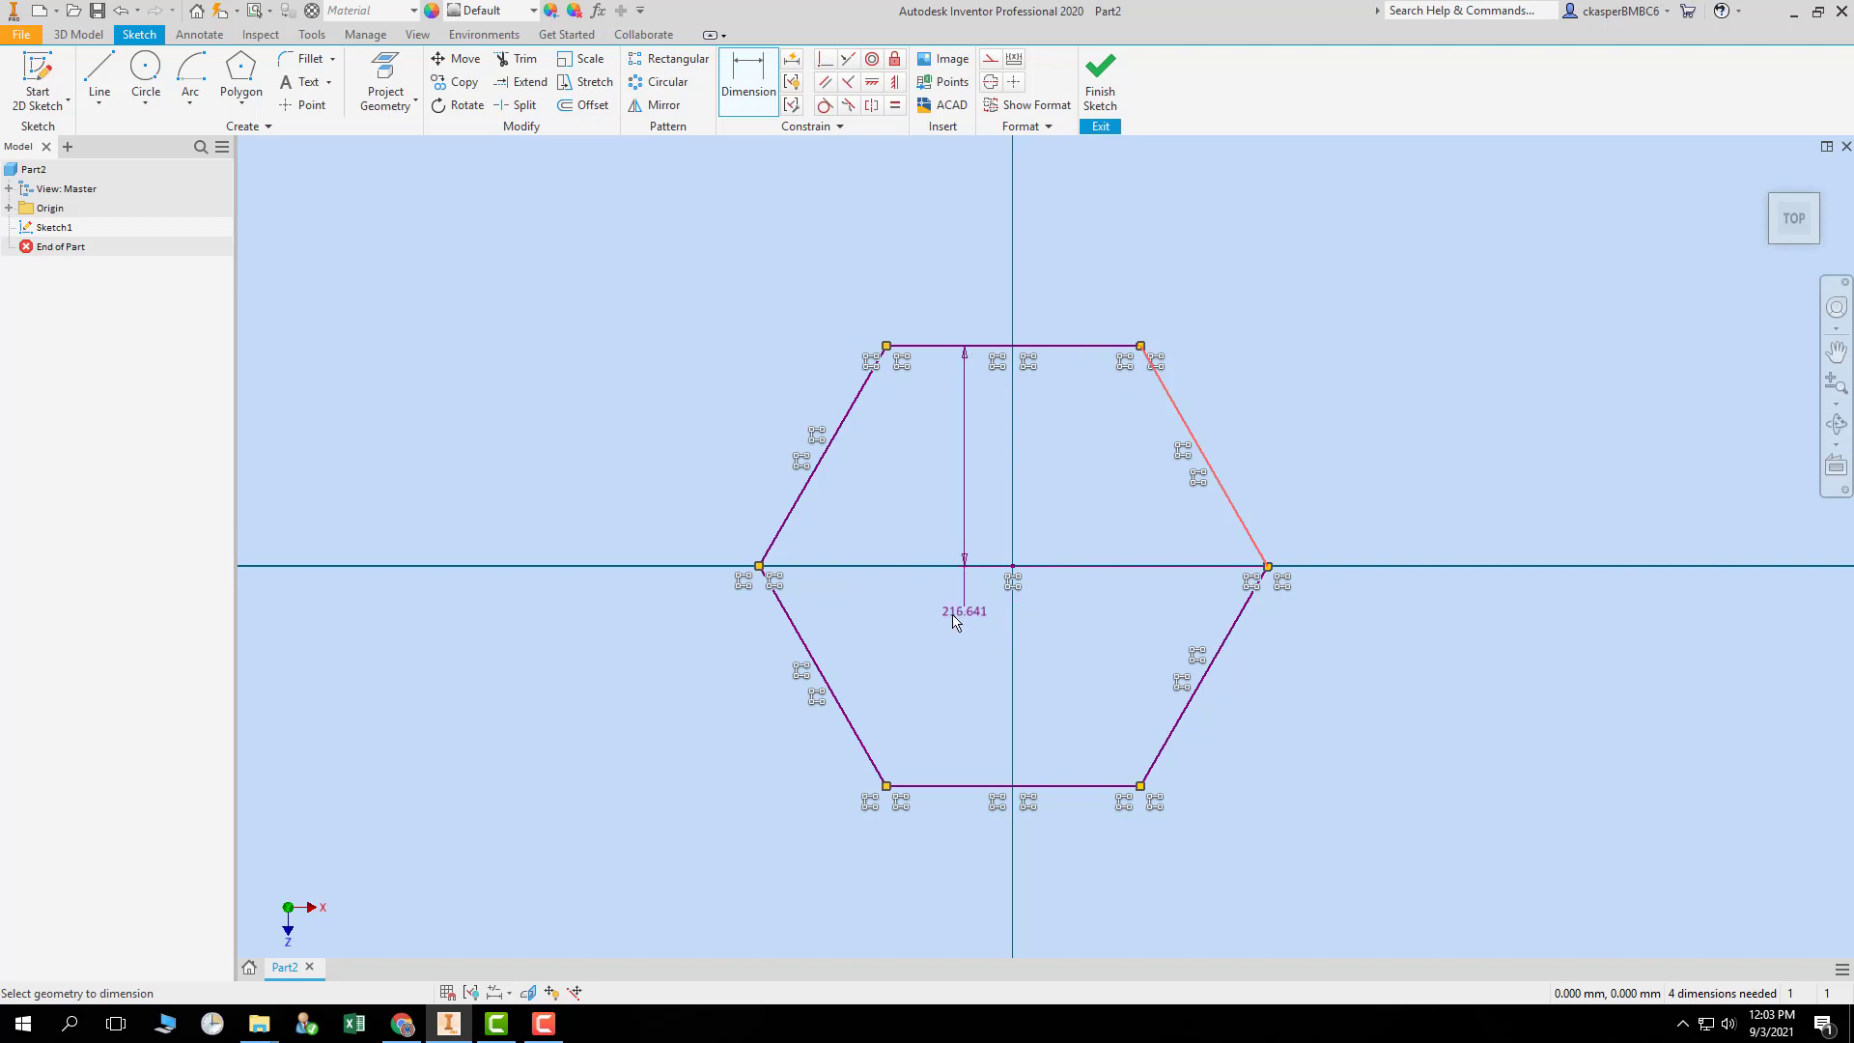
{"action": "left_click", "coordinate": [804, 639]}
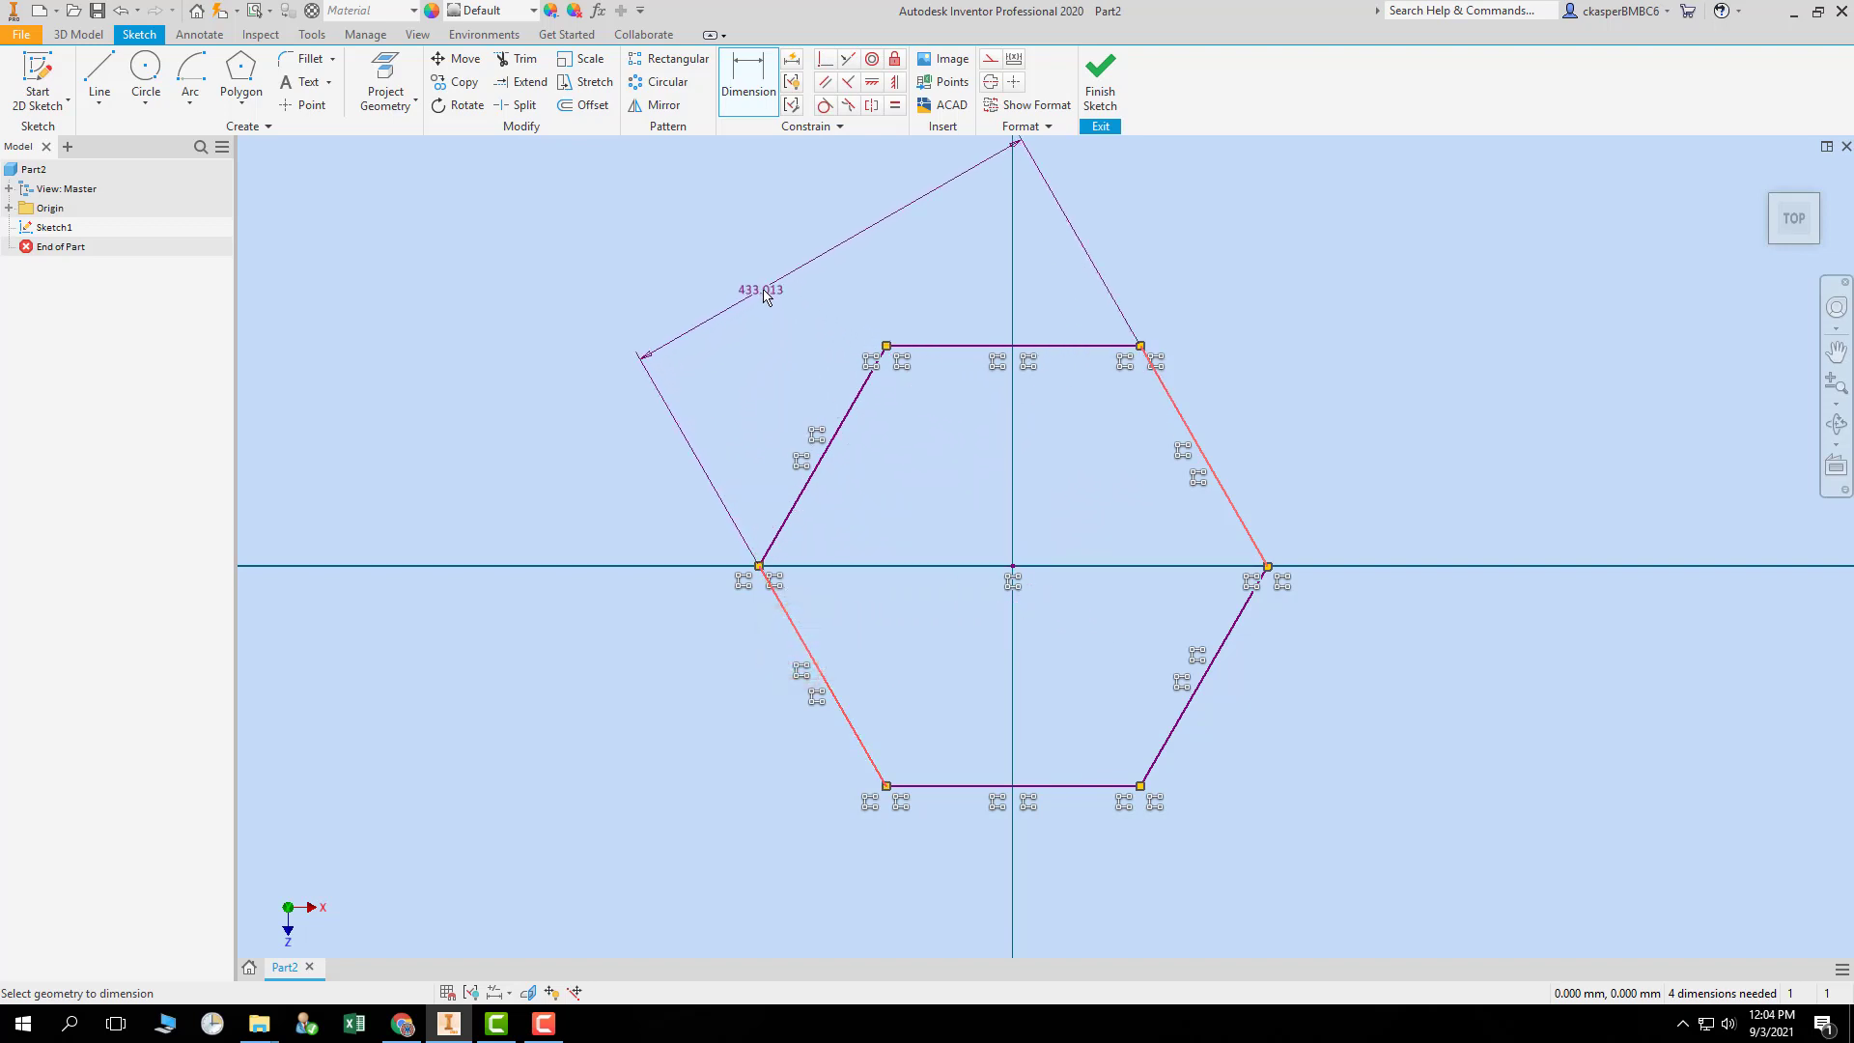
{"action": "left_click", "coordinate": [763, 280]}
{"action": "left_click", "coordinate": [770, 286]}
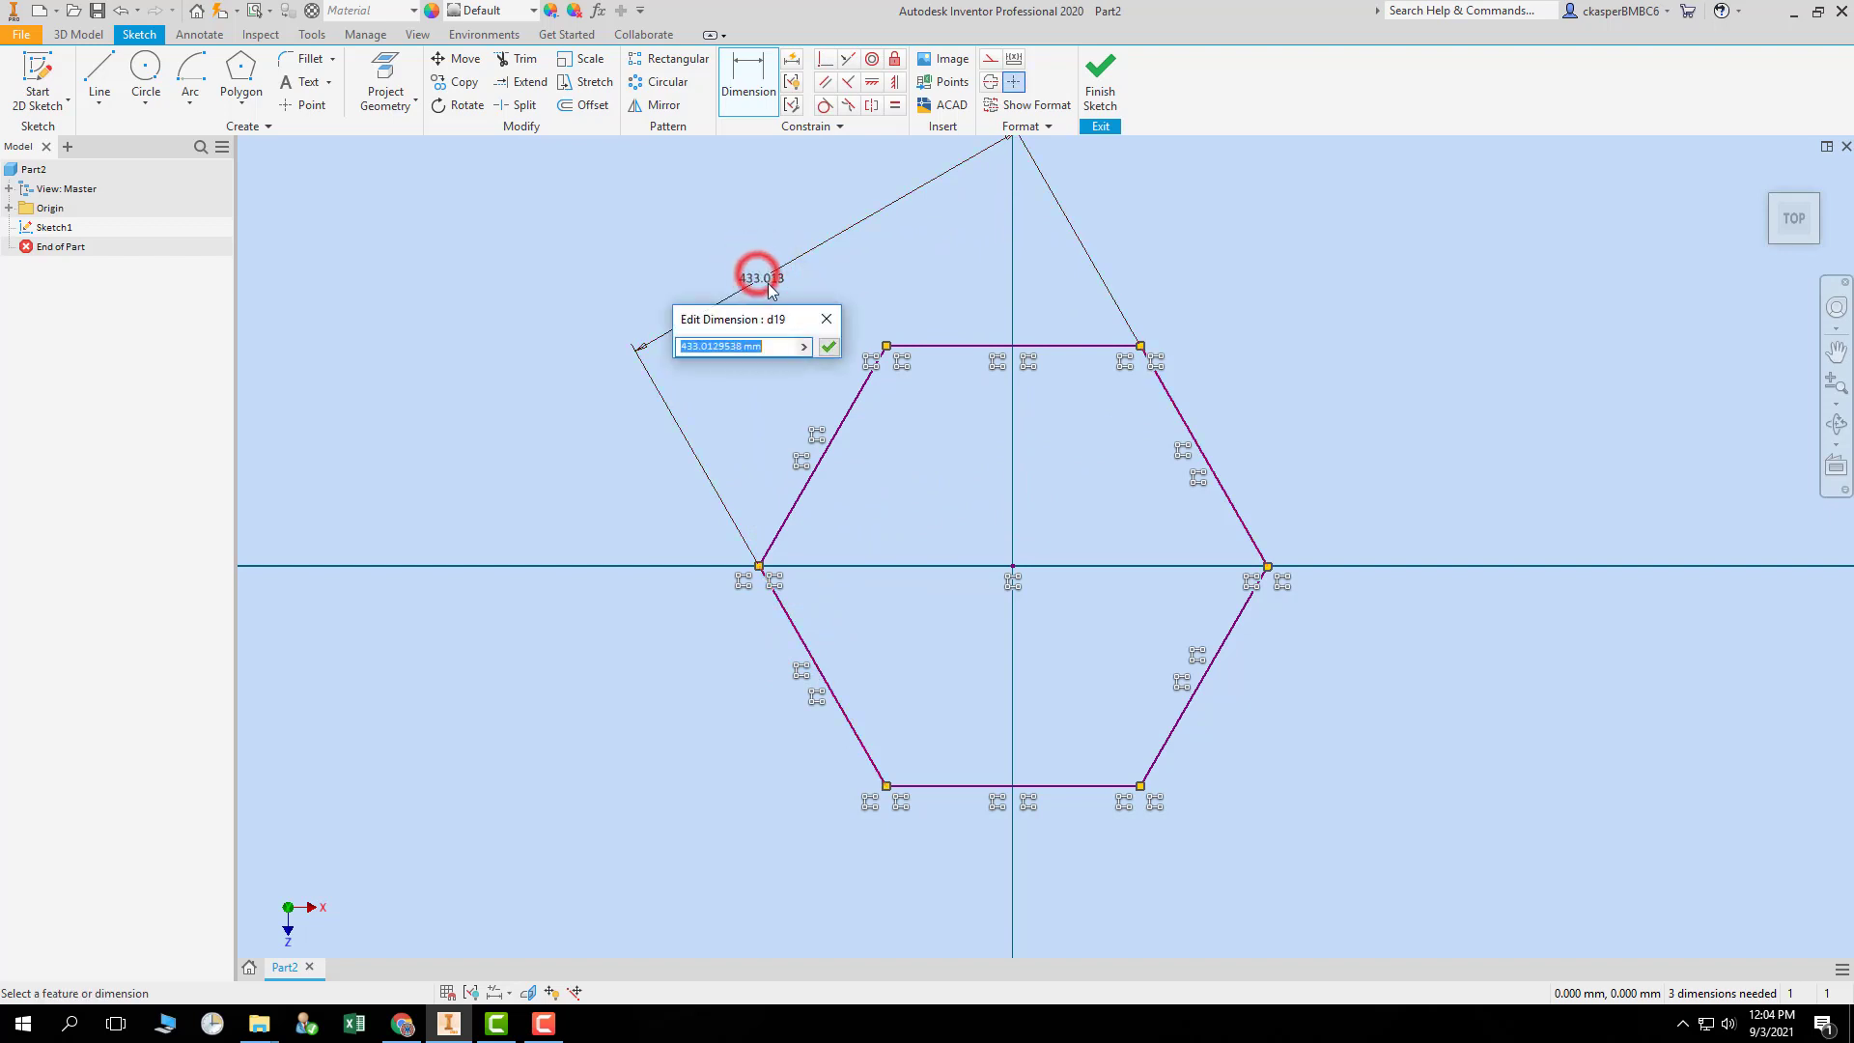
{"action": "type", "text": "500"}
{"action": "key", "text": "Return"}
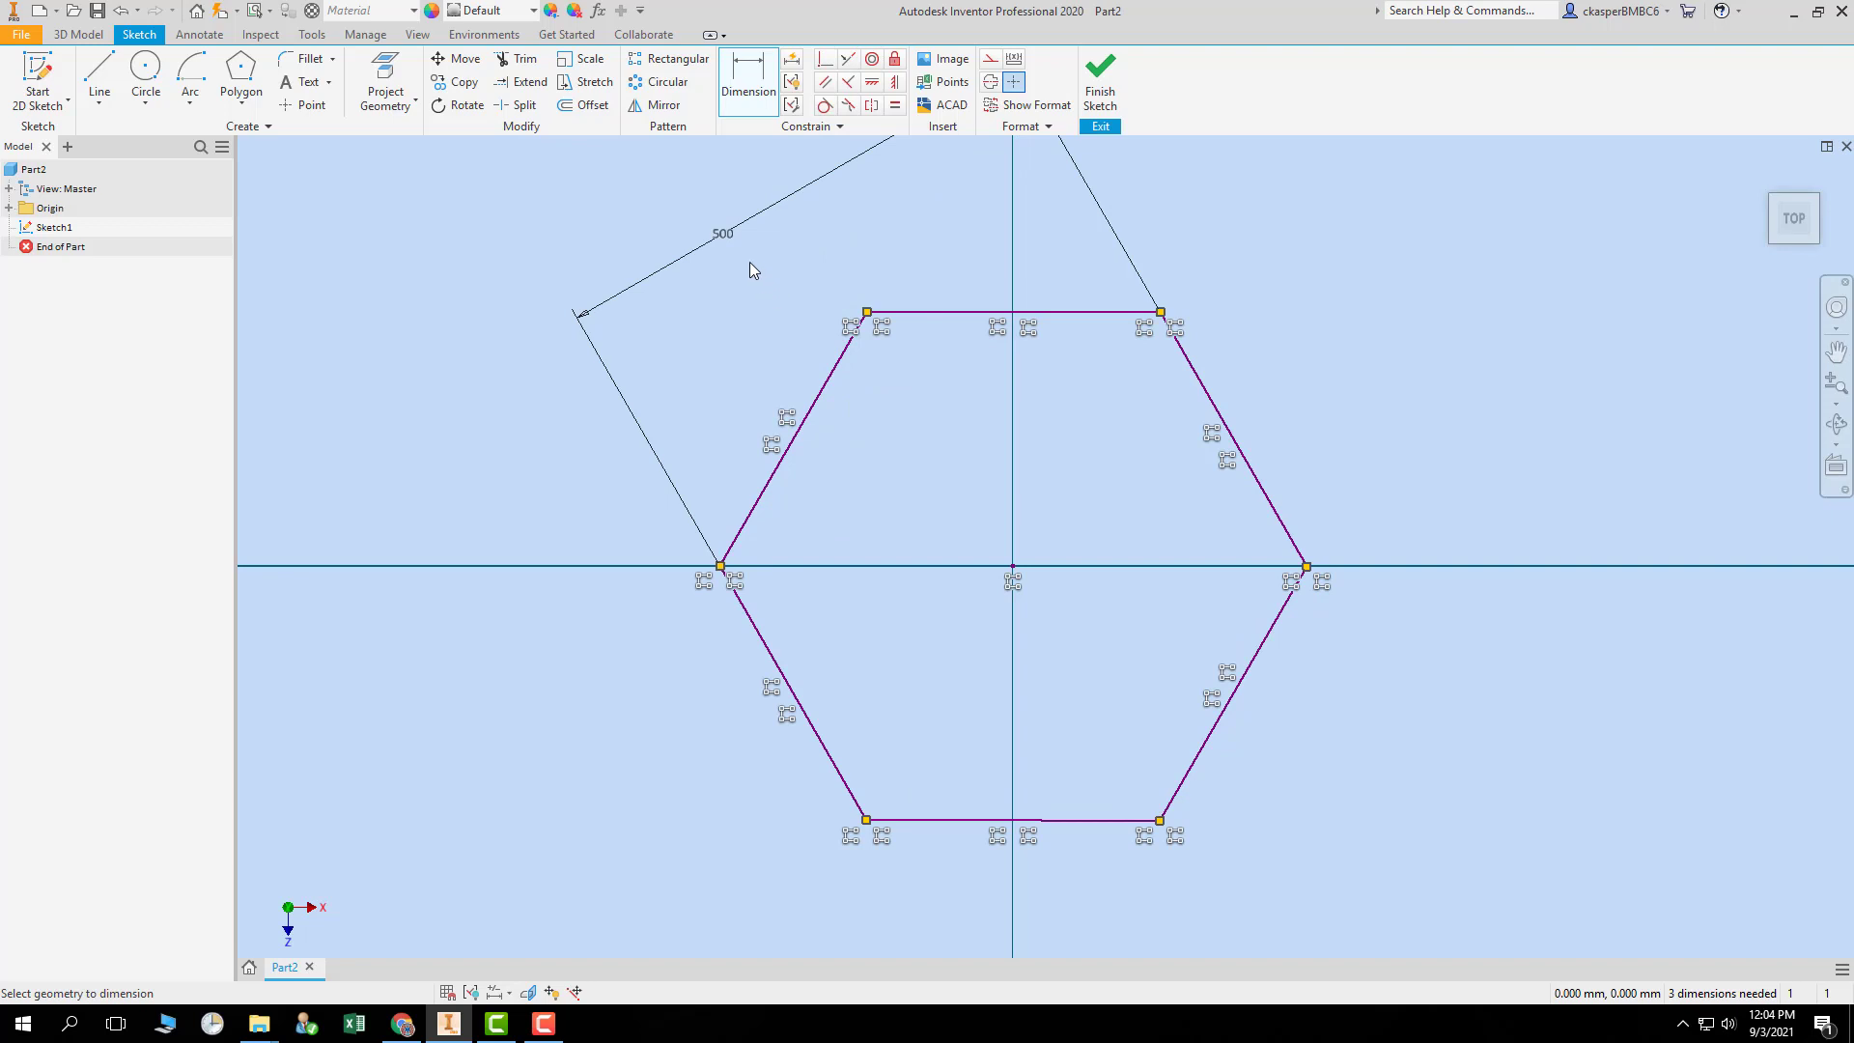
- Set the hexagon's across-flats dimension to 300 mm
{"action": "left_click", "coordinate": [723, 237]}
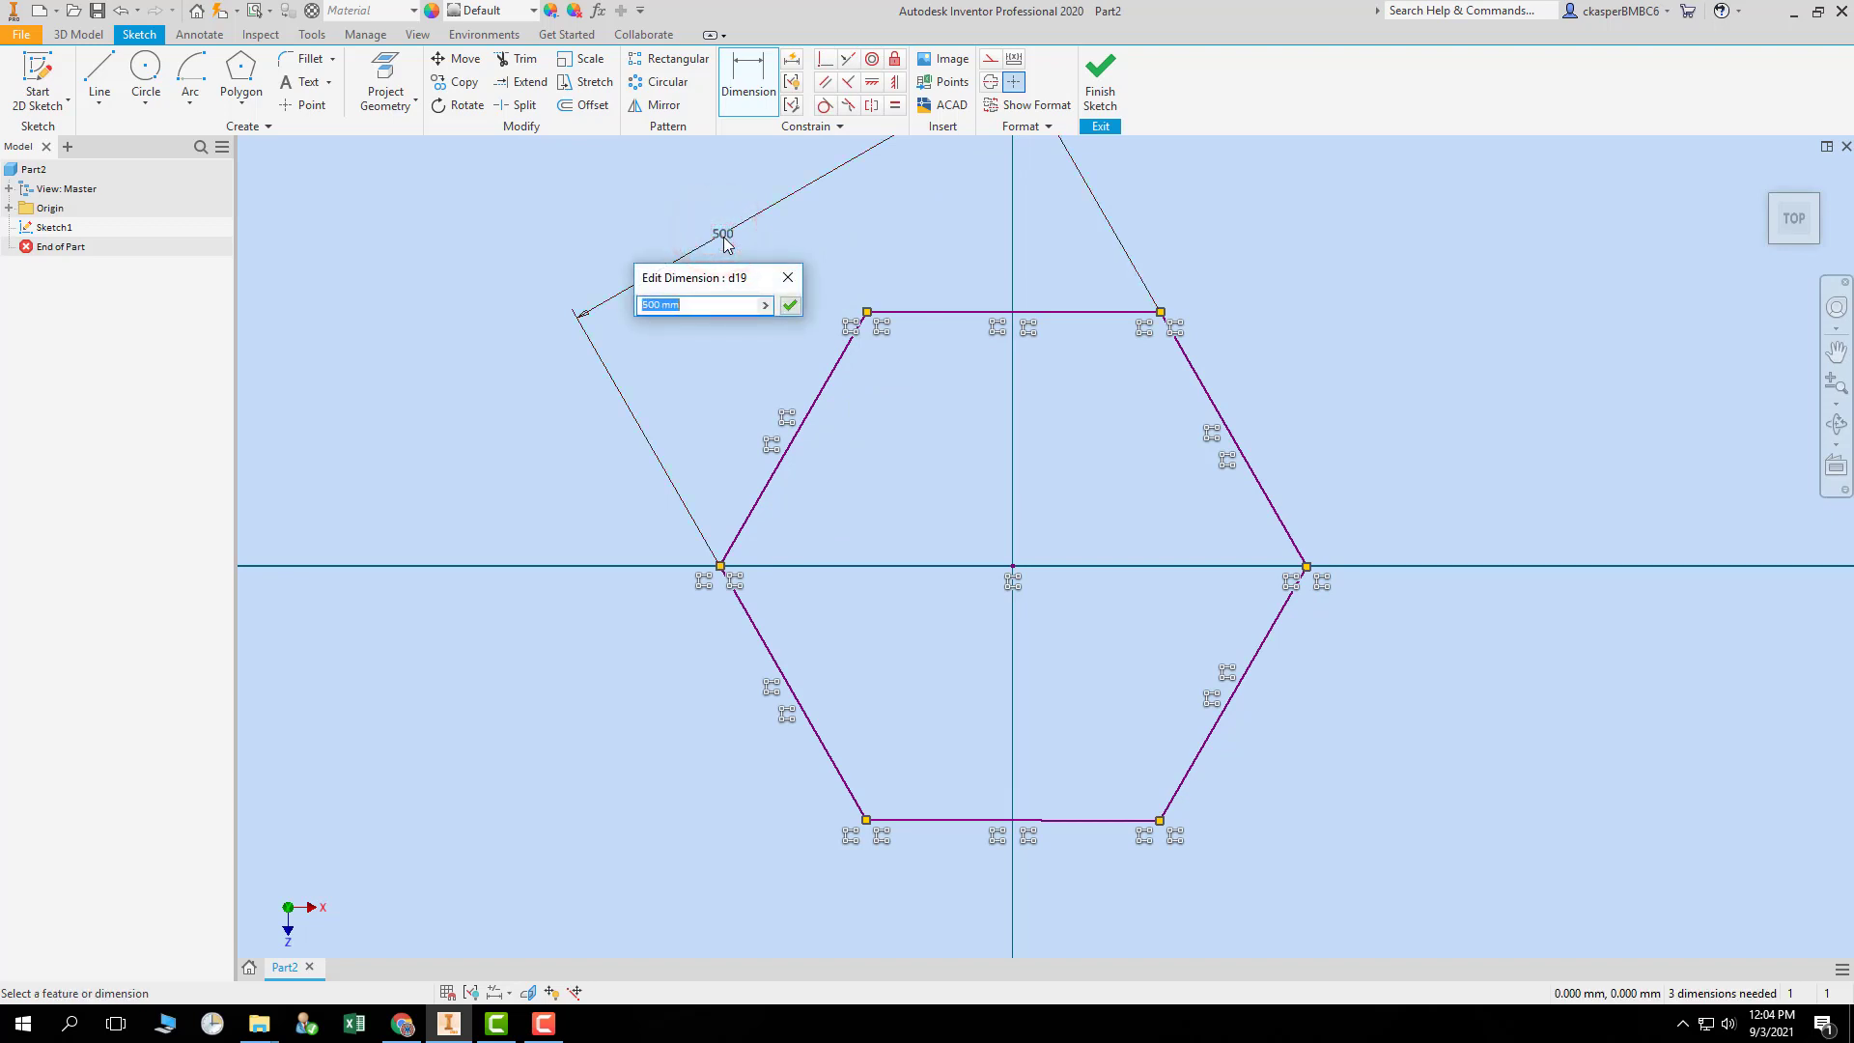
{"action": "type", "text": "300"}
{"action": "key", "text": "Return"}
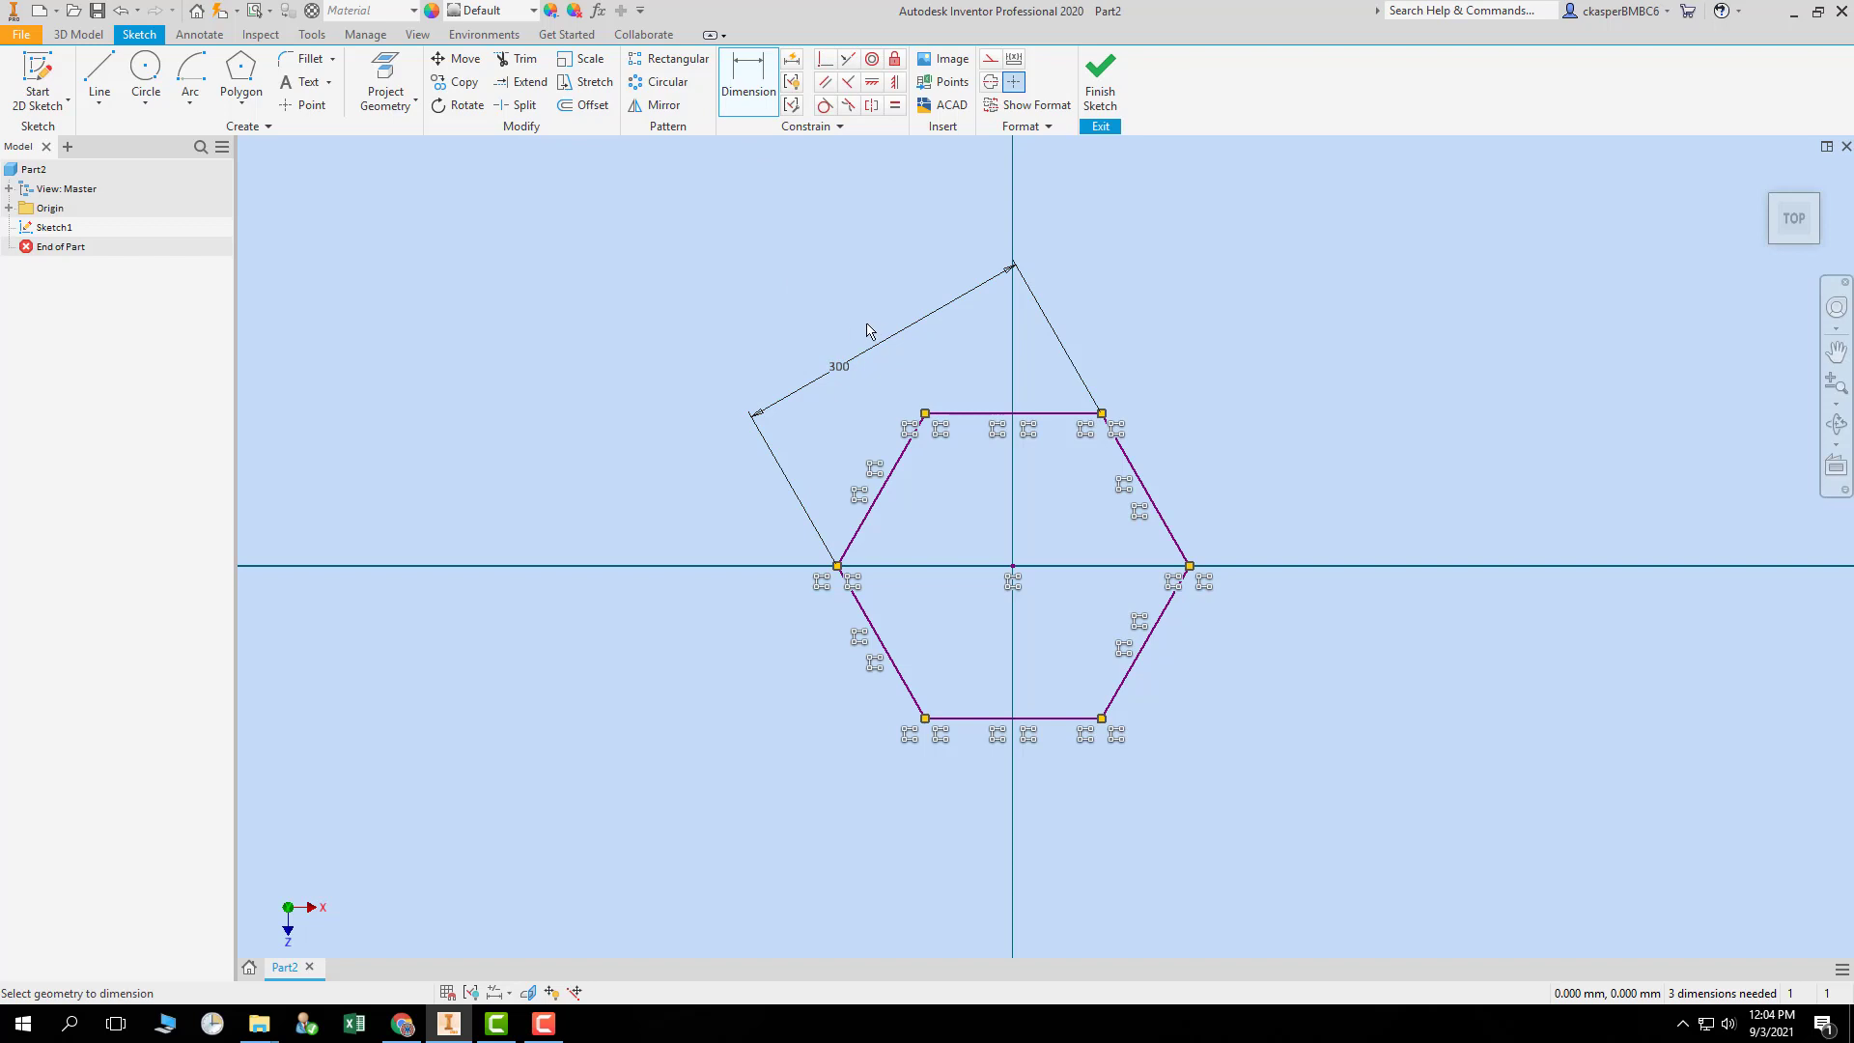
- Delete the across-flats dimension from the hexagon
{"action": "key", "text": "Escape"}
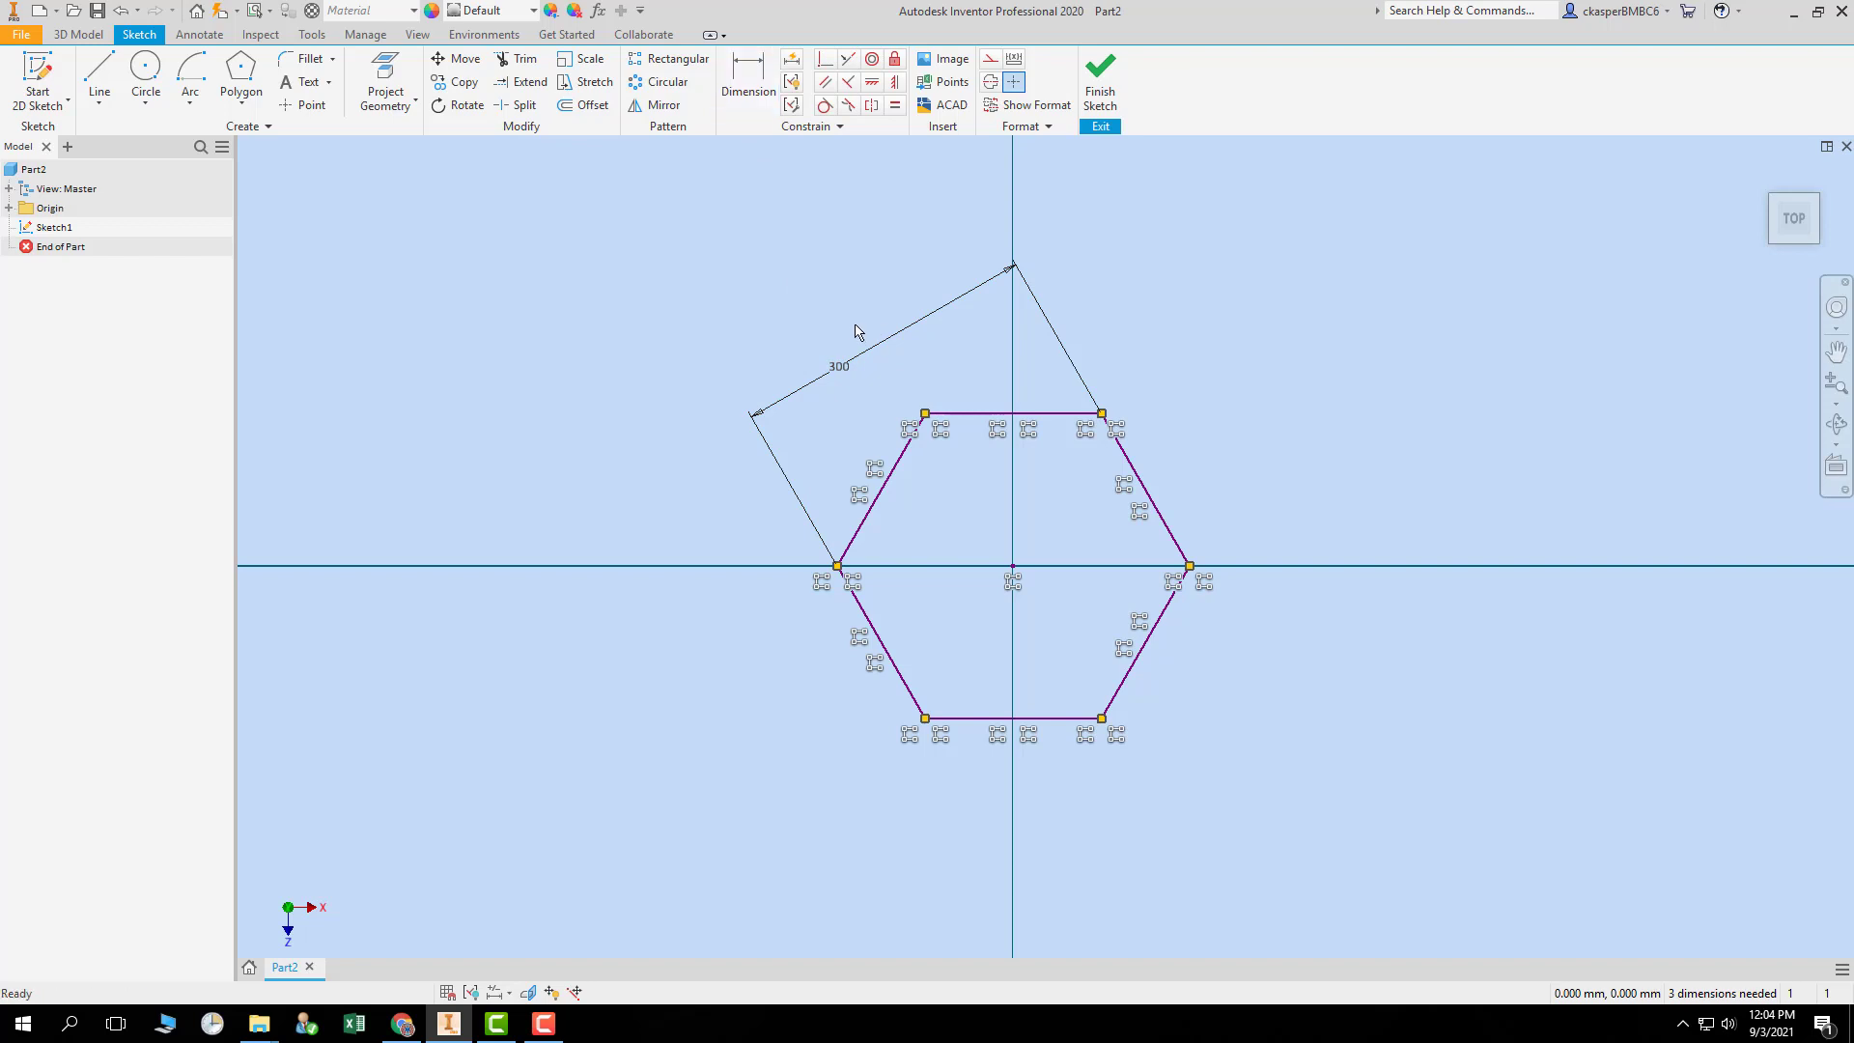
{"action": "right_click", "coordinate": [838, 371]}
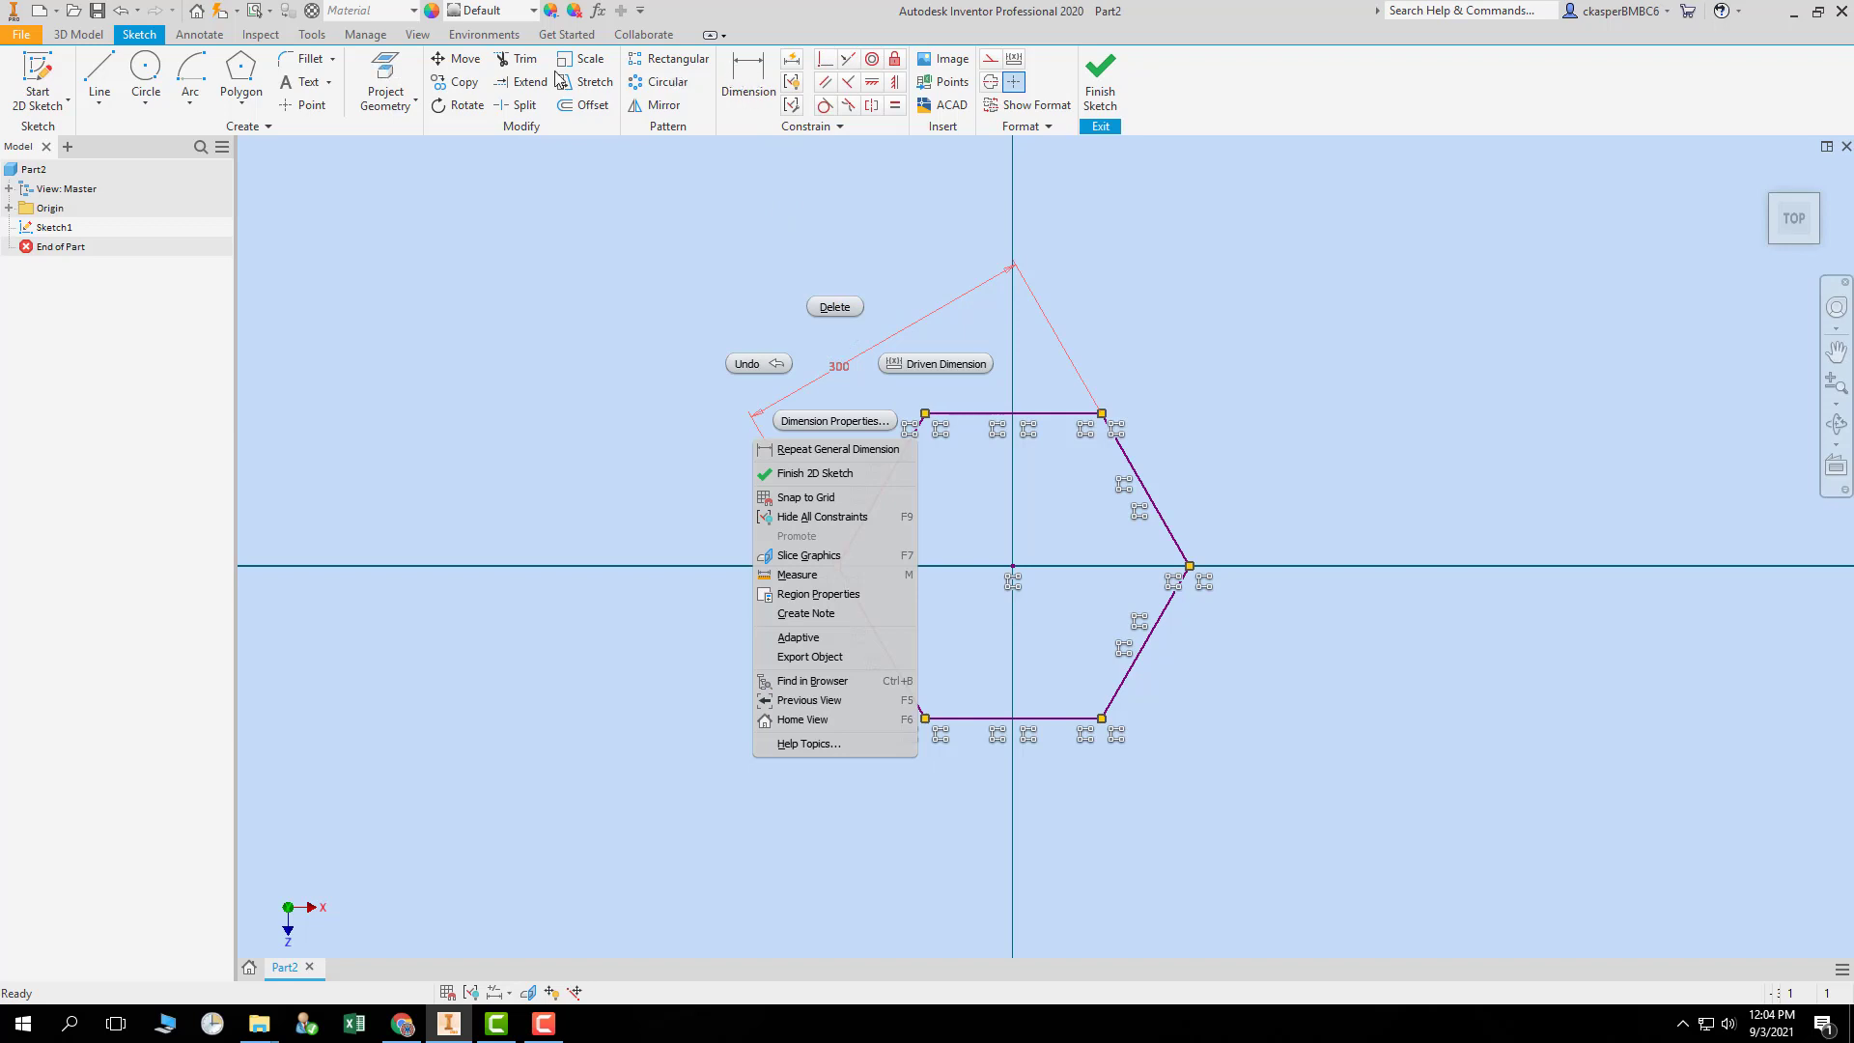
{"action": "left_click", "coordinate": [836, 306]}
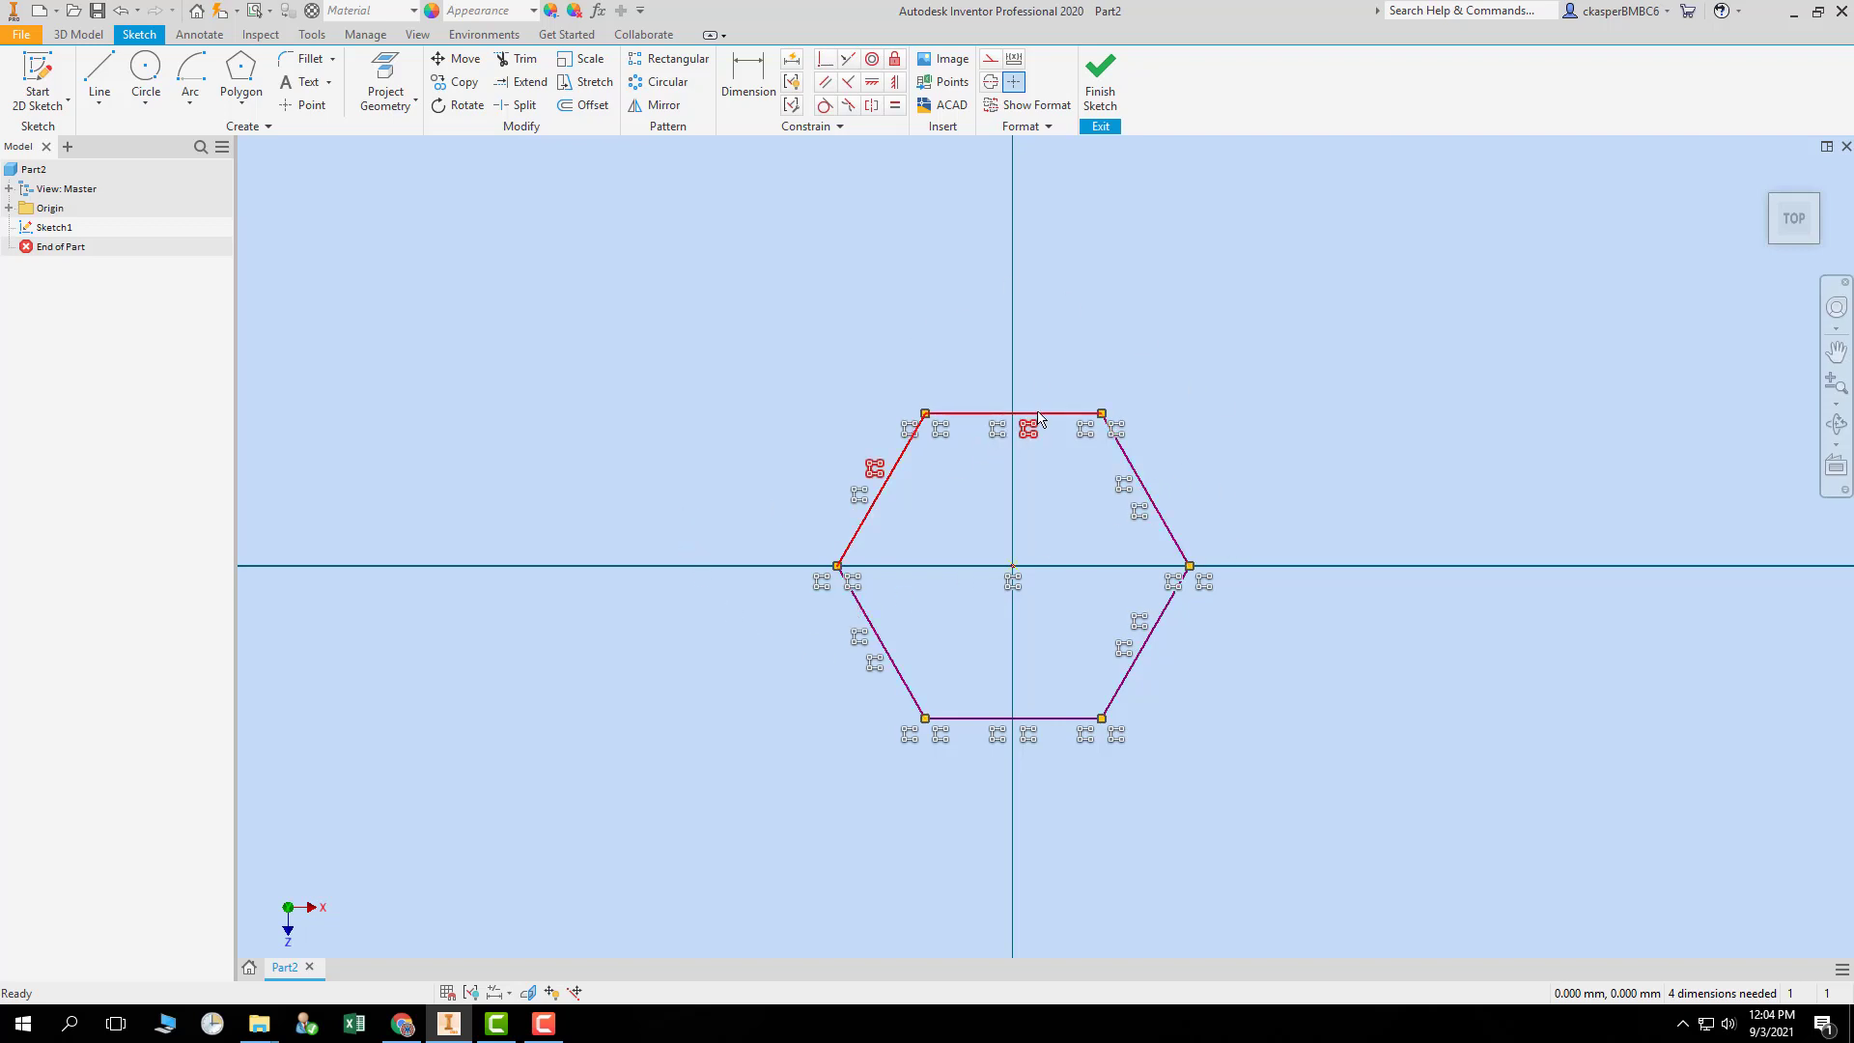
- Dimension the length of the hexagon's upper horizontal side, placed above it, and set it to 200 mm
{"action": "left_click", "coordinate": [749, 78]}
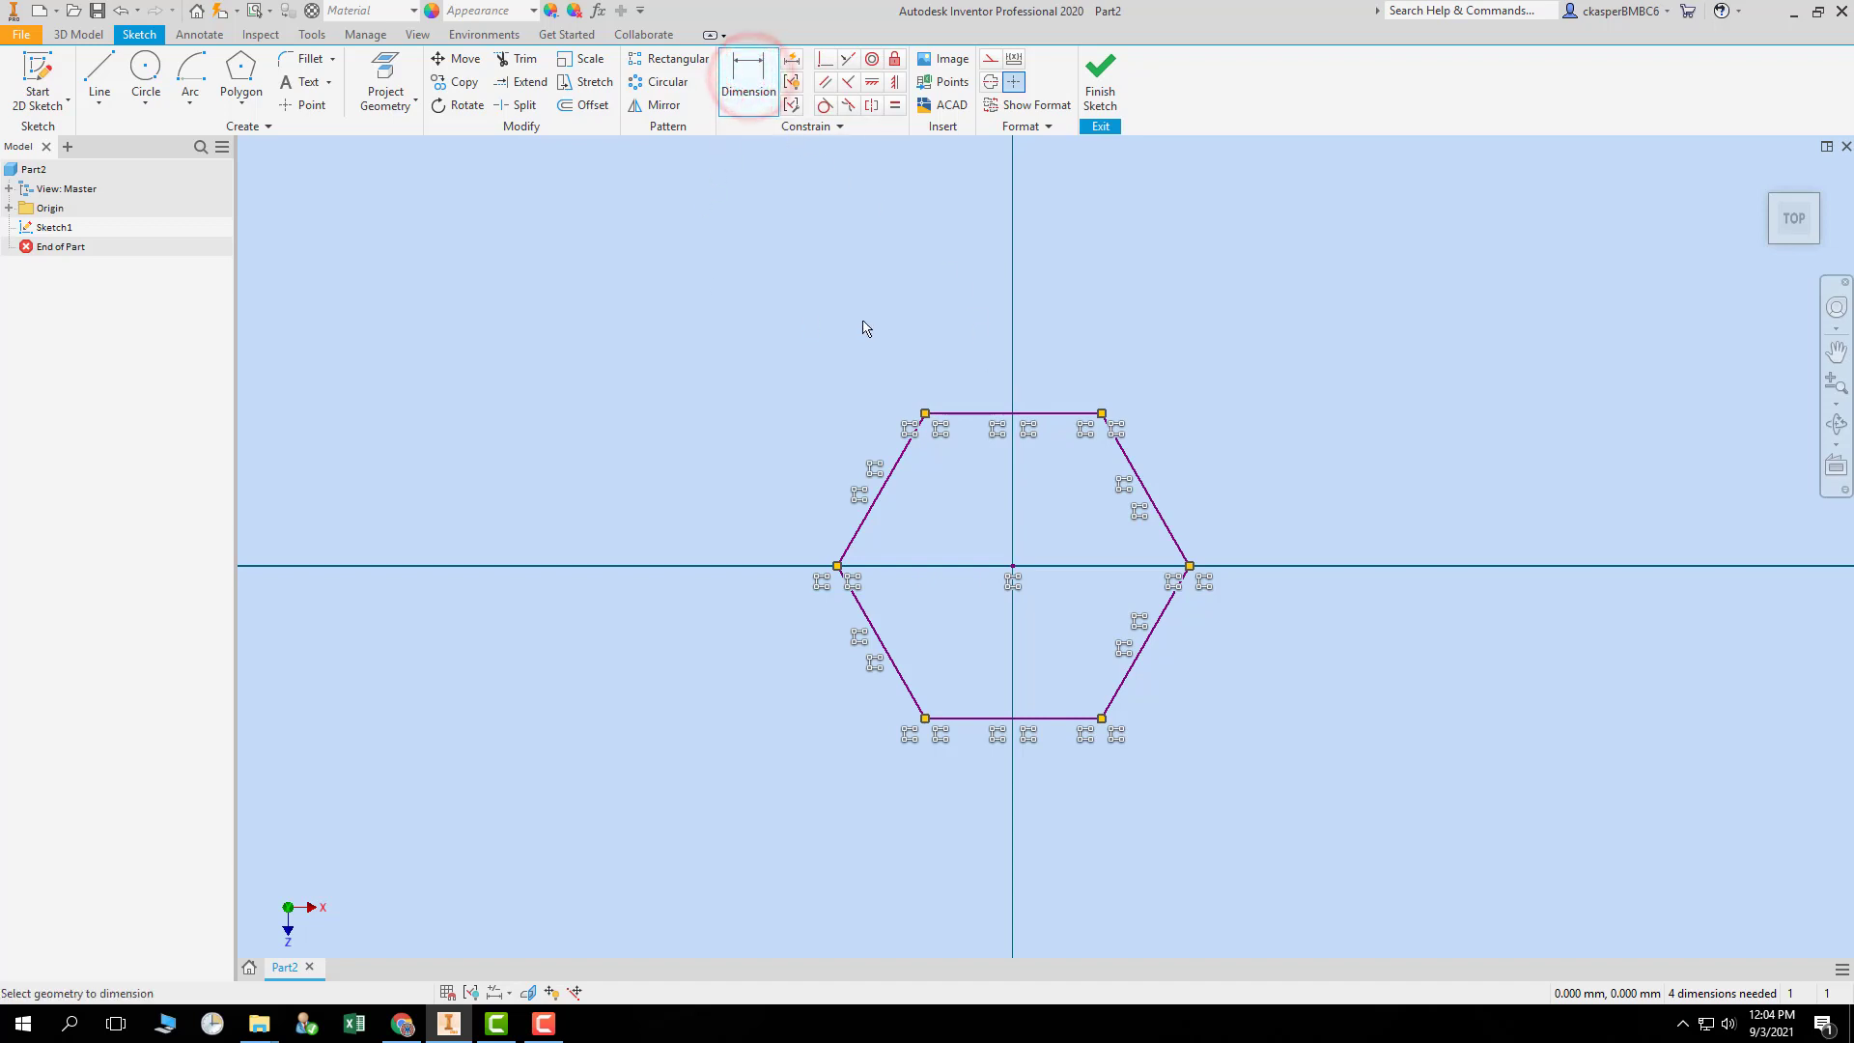
{"action": "left_click", "coordinate": [1046, 412]}
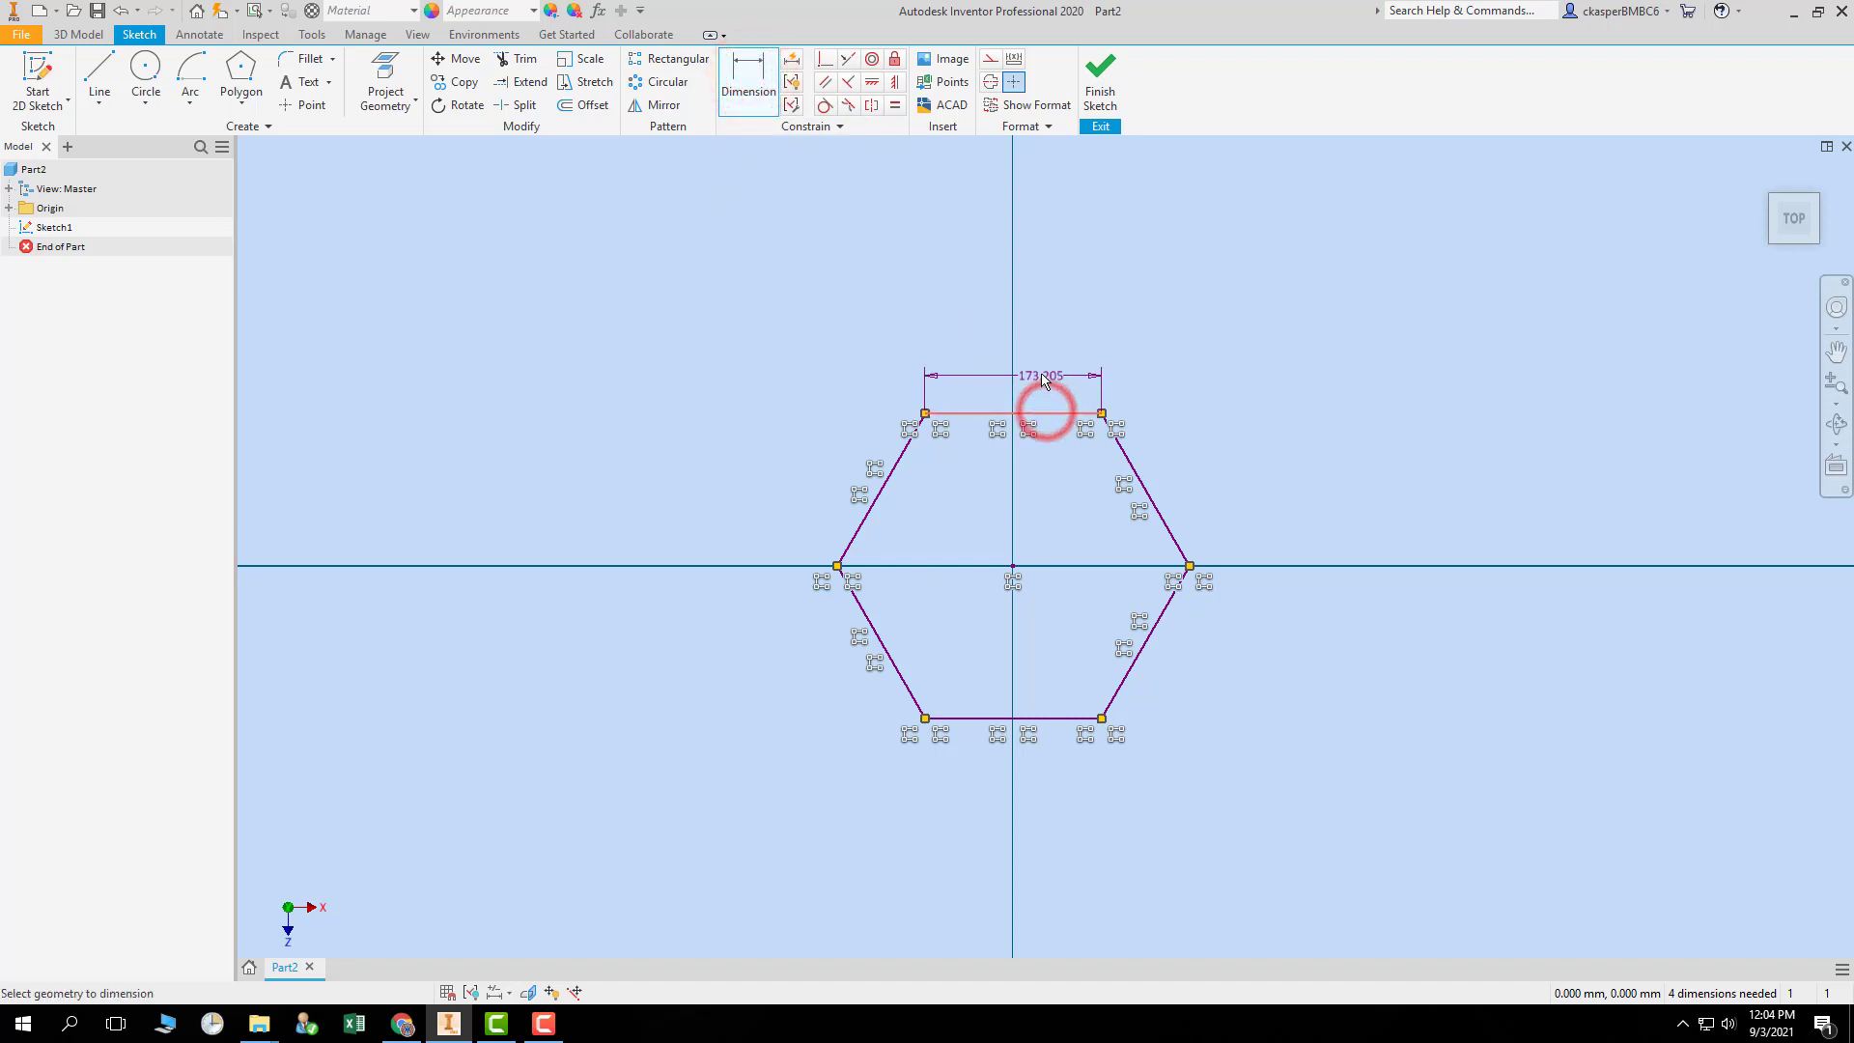
{"action": "left_click", "coordinate": [1042, 364]}
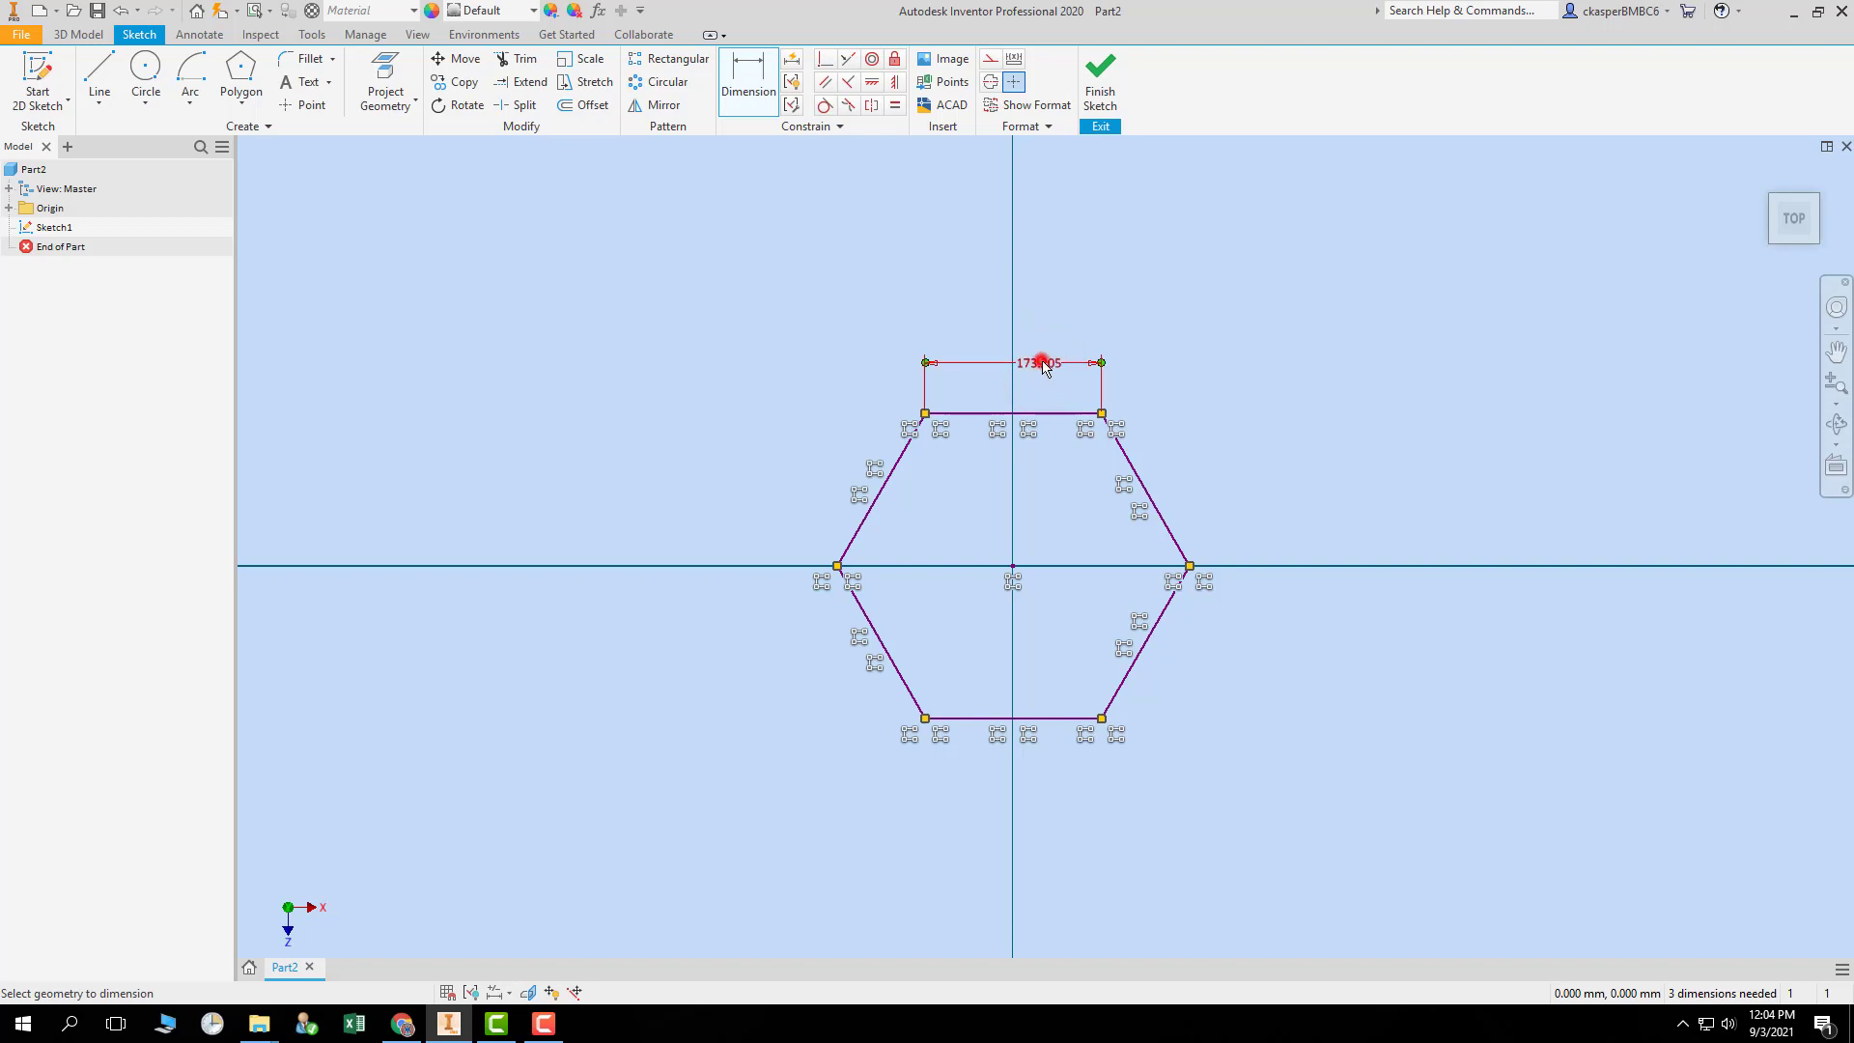
{"action": "type", "text": "20"}
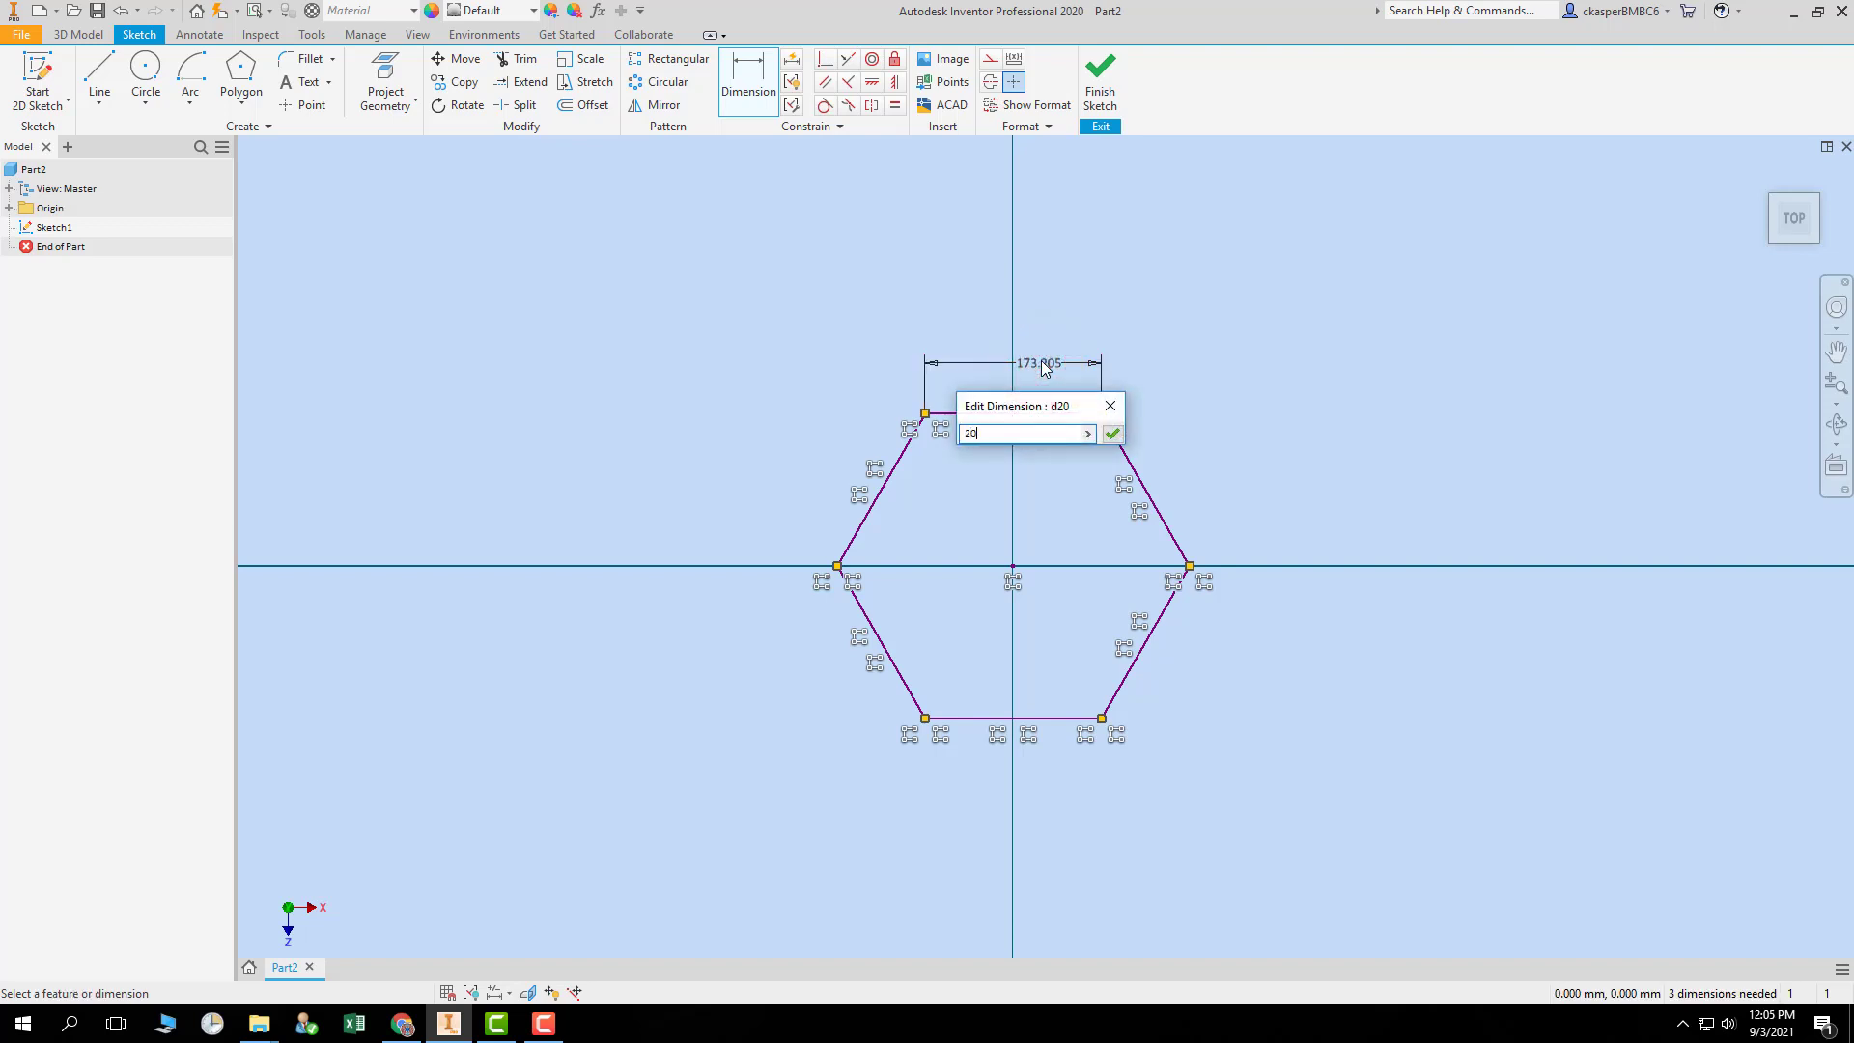
{"action": "type", "text": "0"}
{"action": "key", "text": "Return"}
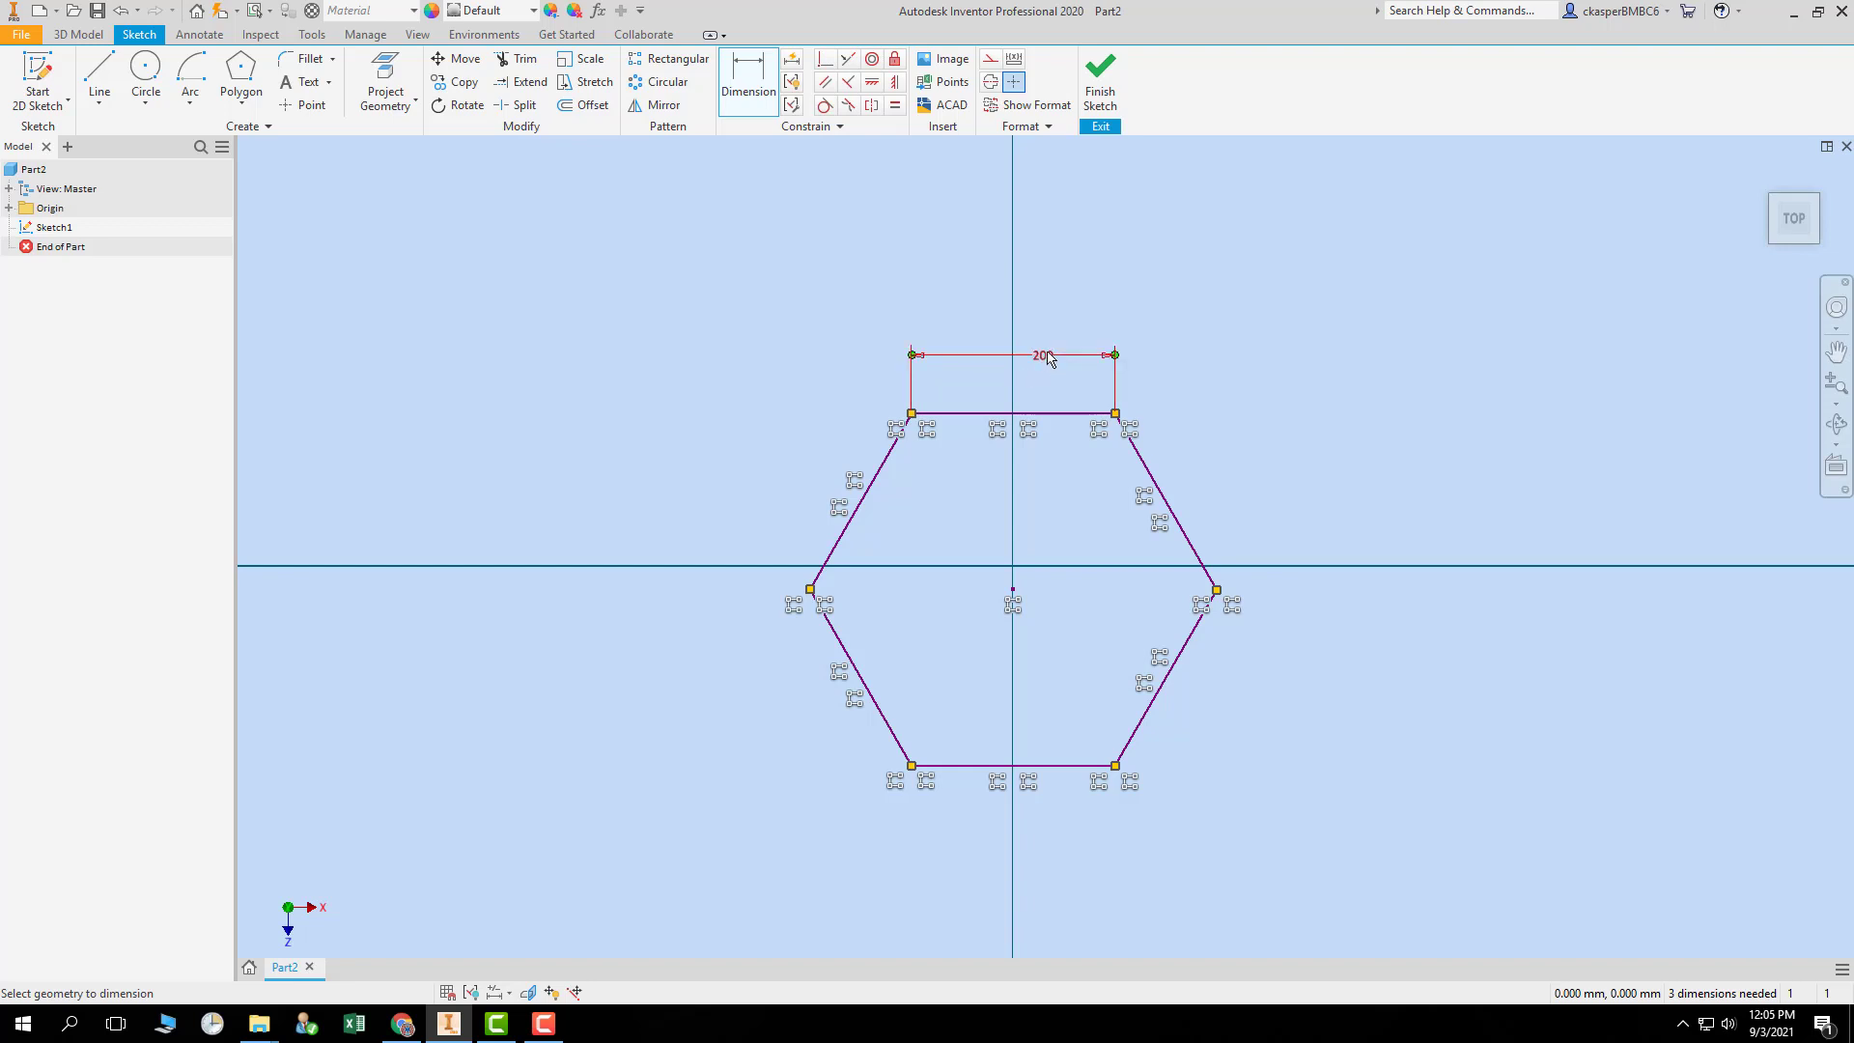
{"action": "right_click", "coordinate": [1049, 358]}
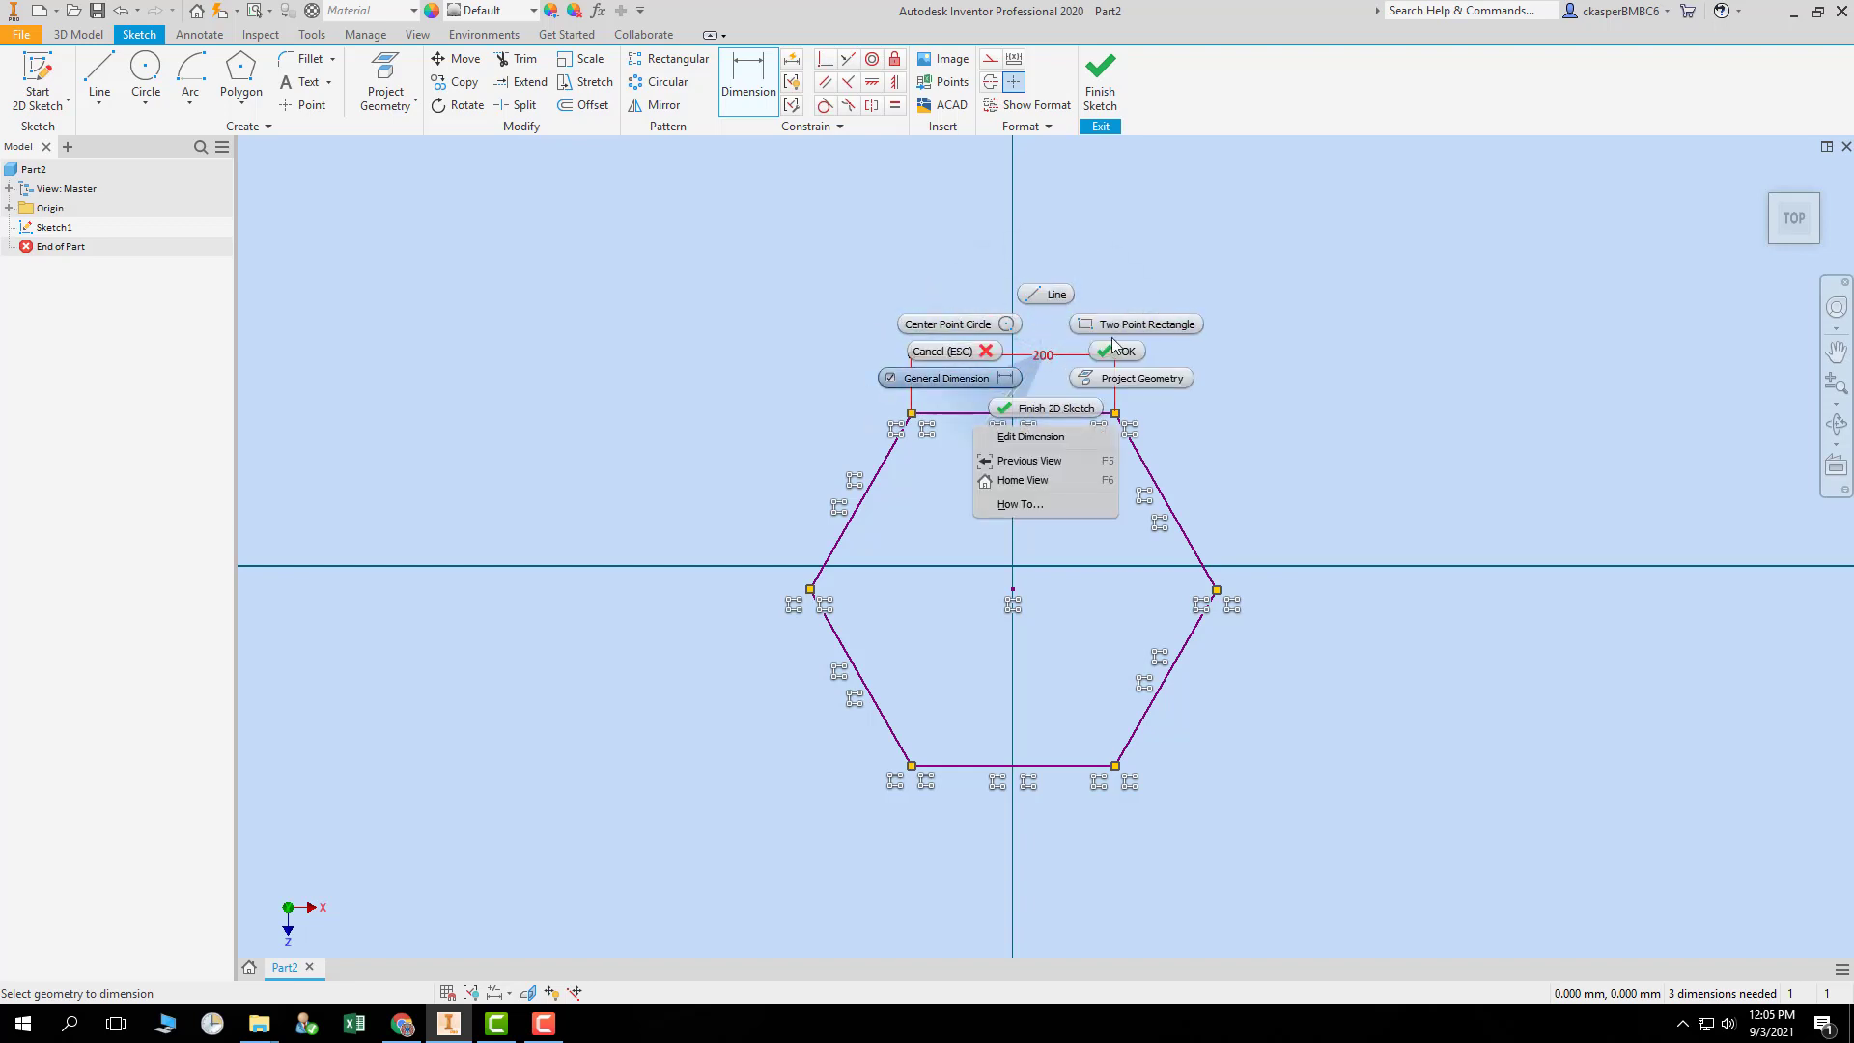
{"action": "left_click", "coordinate": [763, 317]}
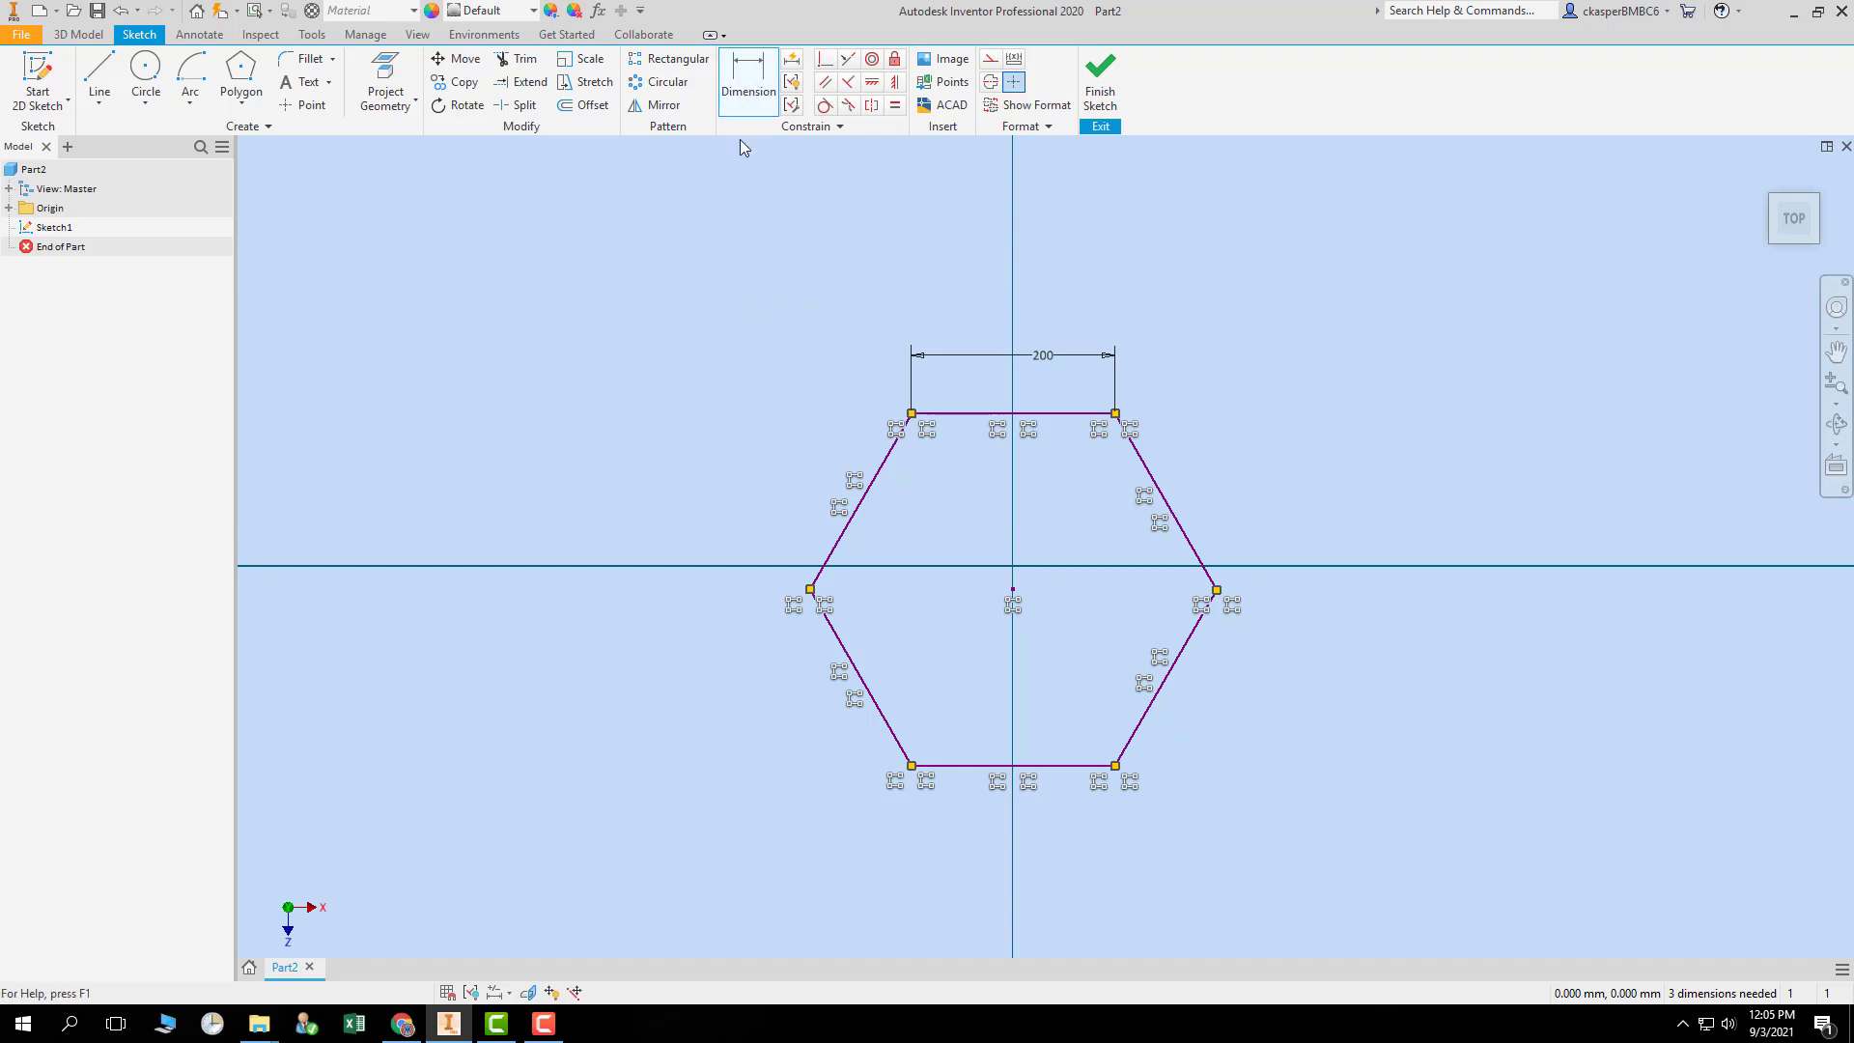
- Delete the hexagon's 200 mm side dimension and the hexagon itself
{"action": "key", "text": "Escape"}
{"action": "right_click", "coordinate": [1048, 353]}
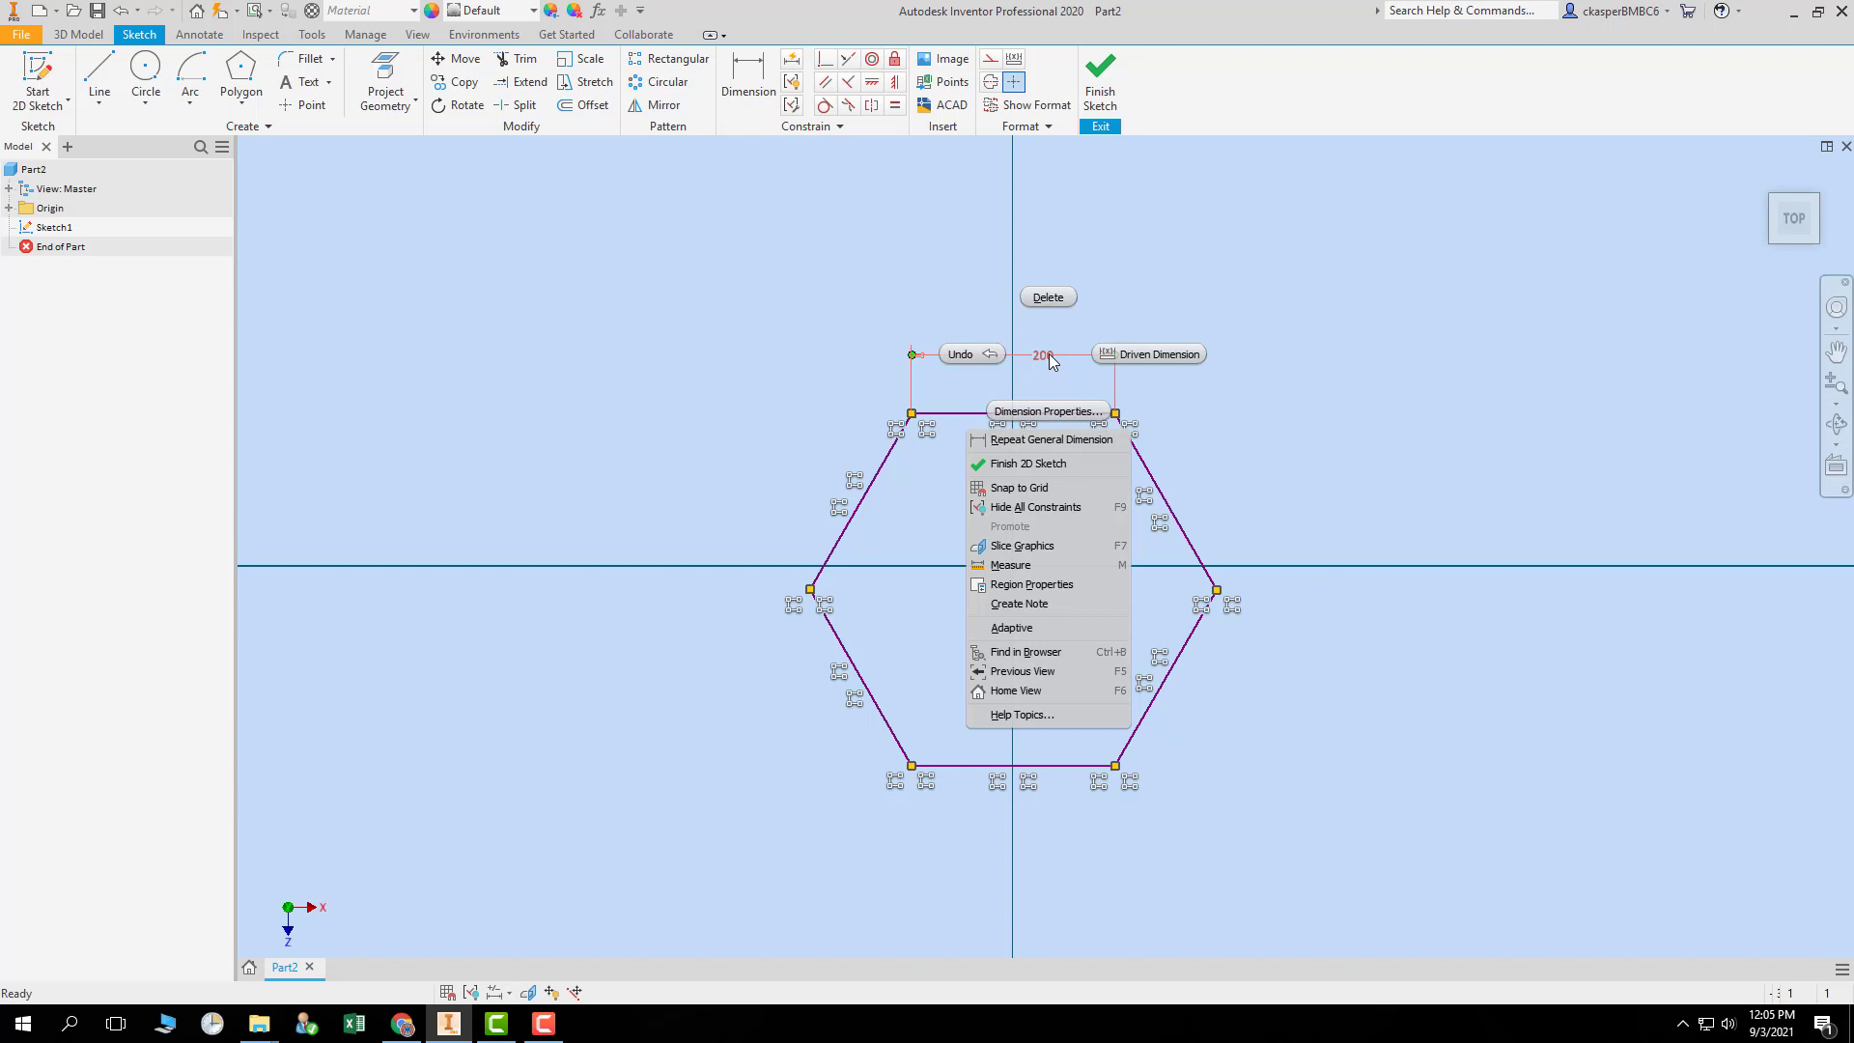
{"action": "left_click", "coordinate": [1051, 297]}
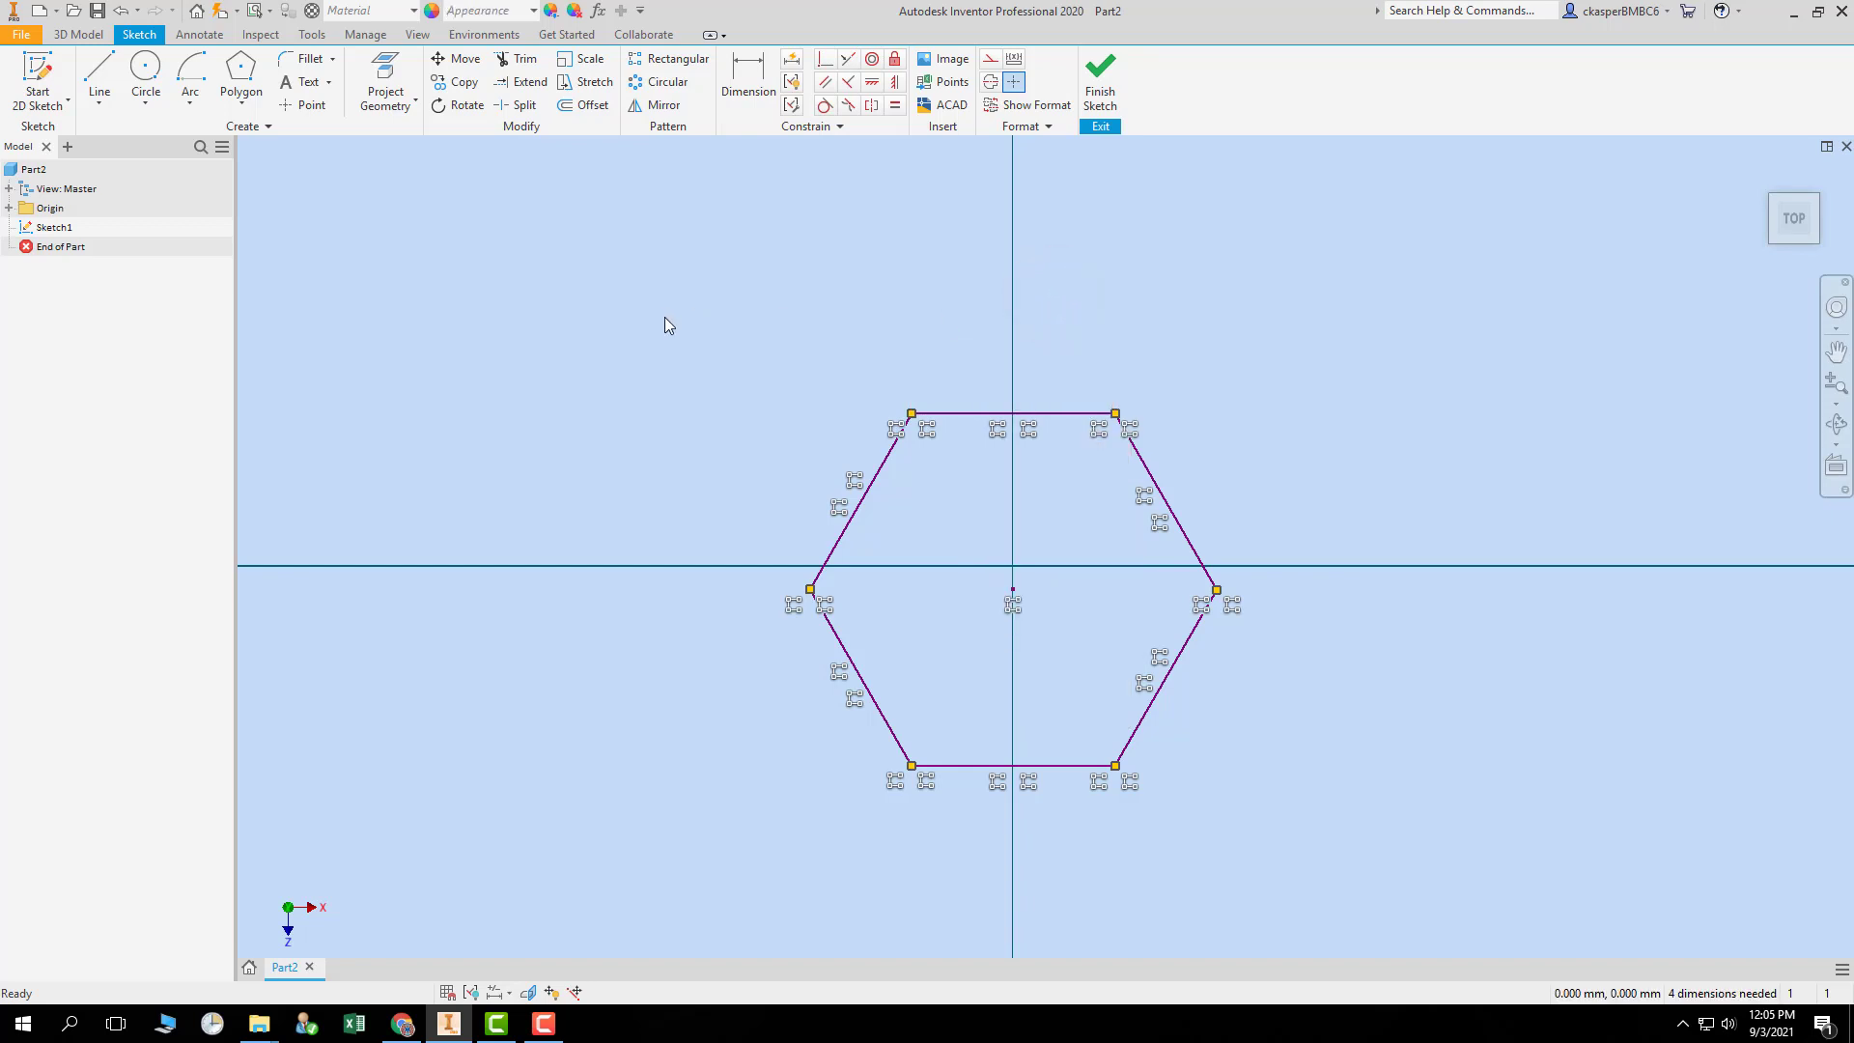
{"action": "left_click_drag", "start_coordinate": [652, 396], "coordinate": [1315, 838]}
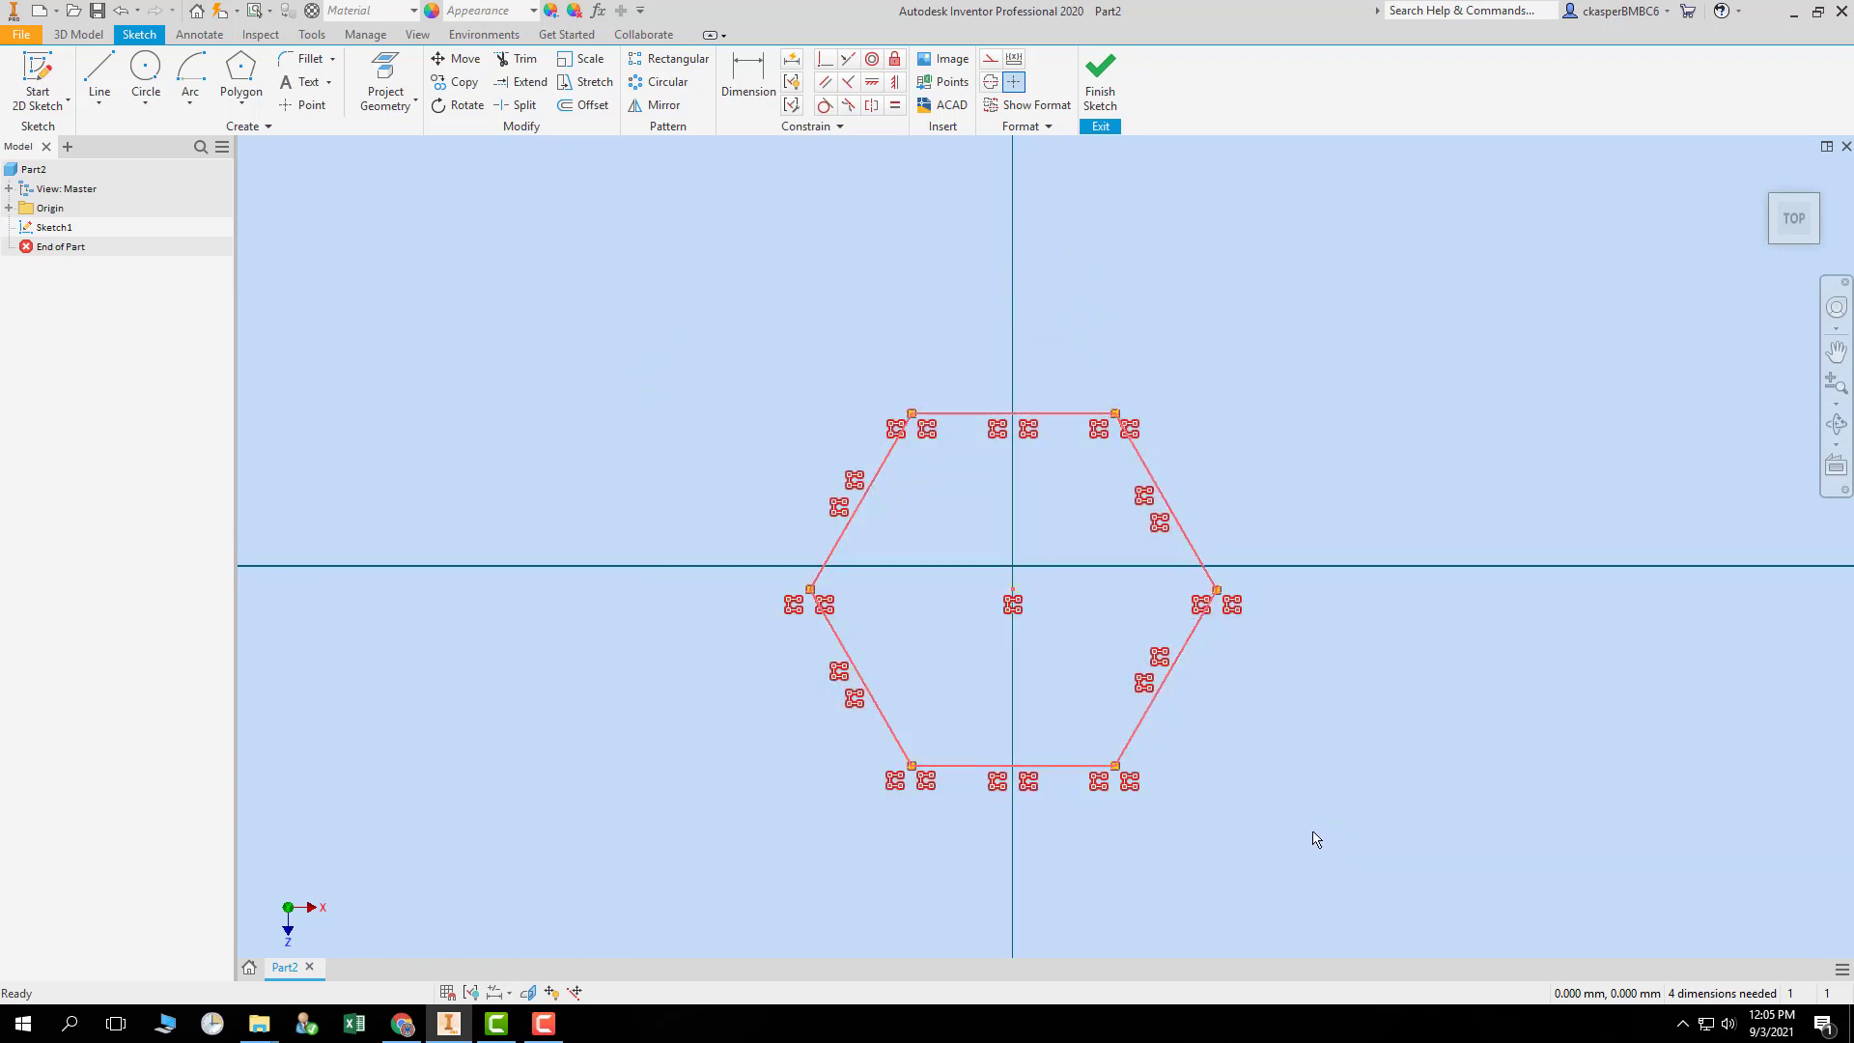
{"action": "key", "text": "Delete"}
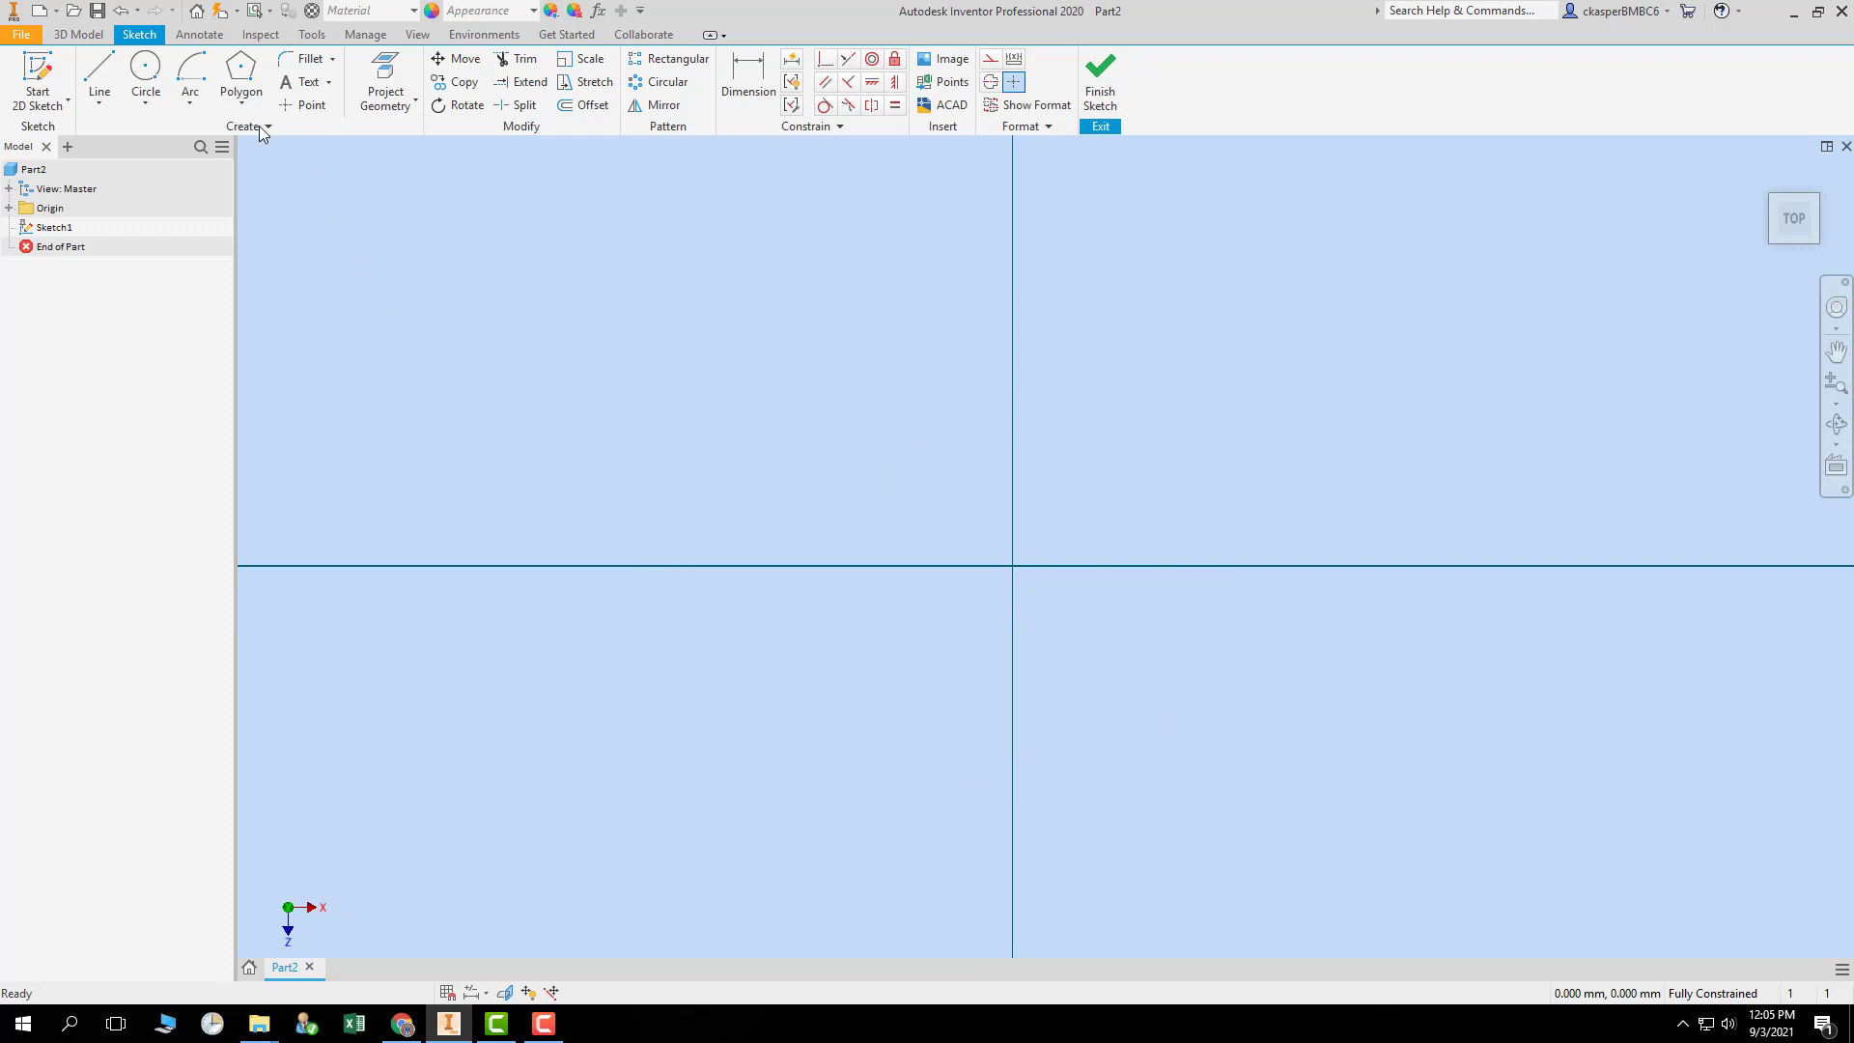
- Draw a large 8-sided polygon centred just up-left of the origin, with its upper and lower sides horizontal
{"action": "left_click", "coordinate": [238, 65]}
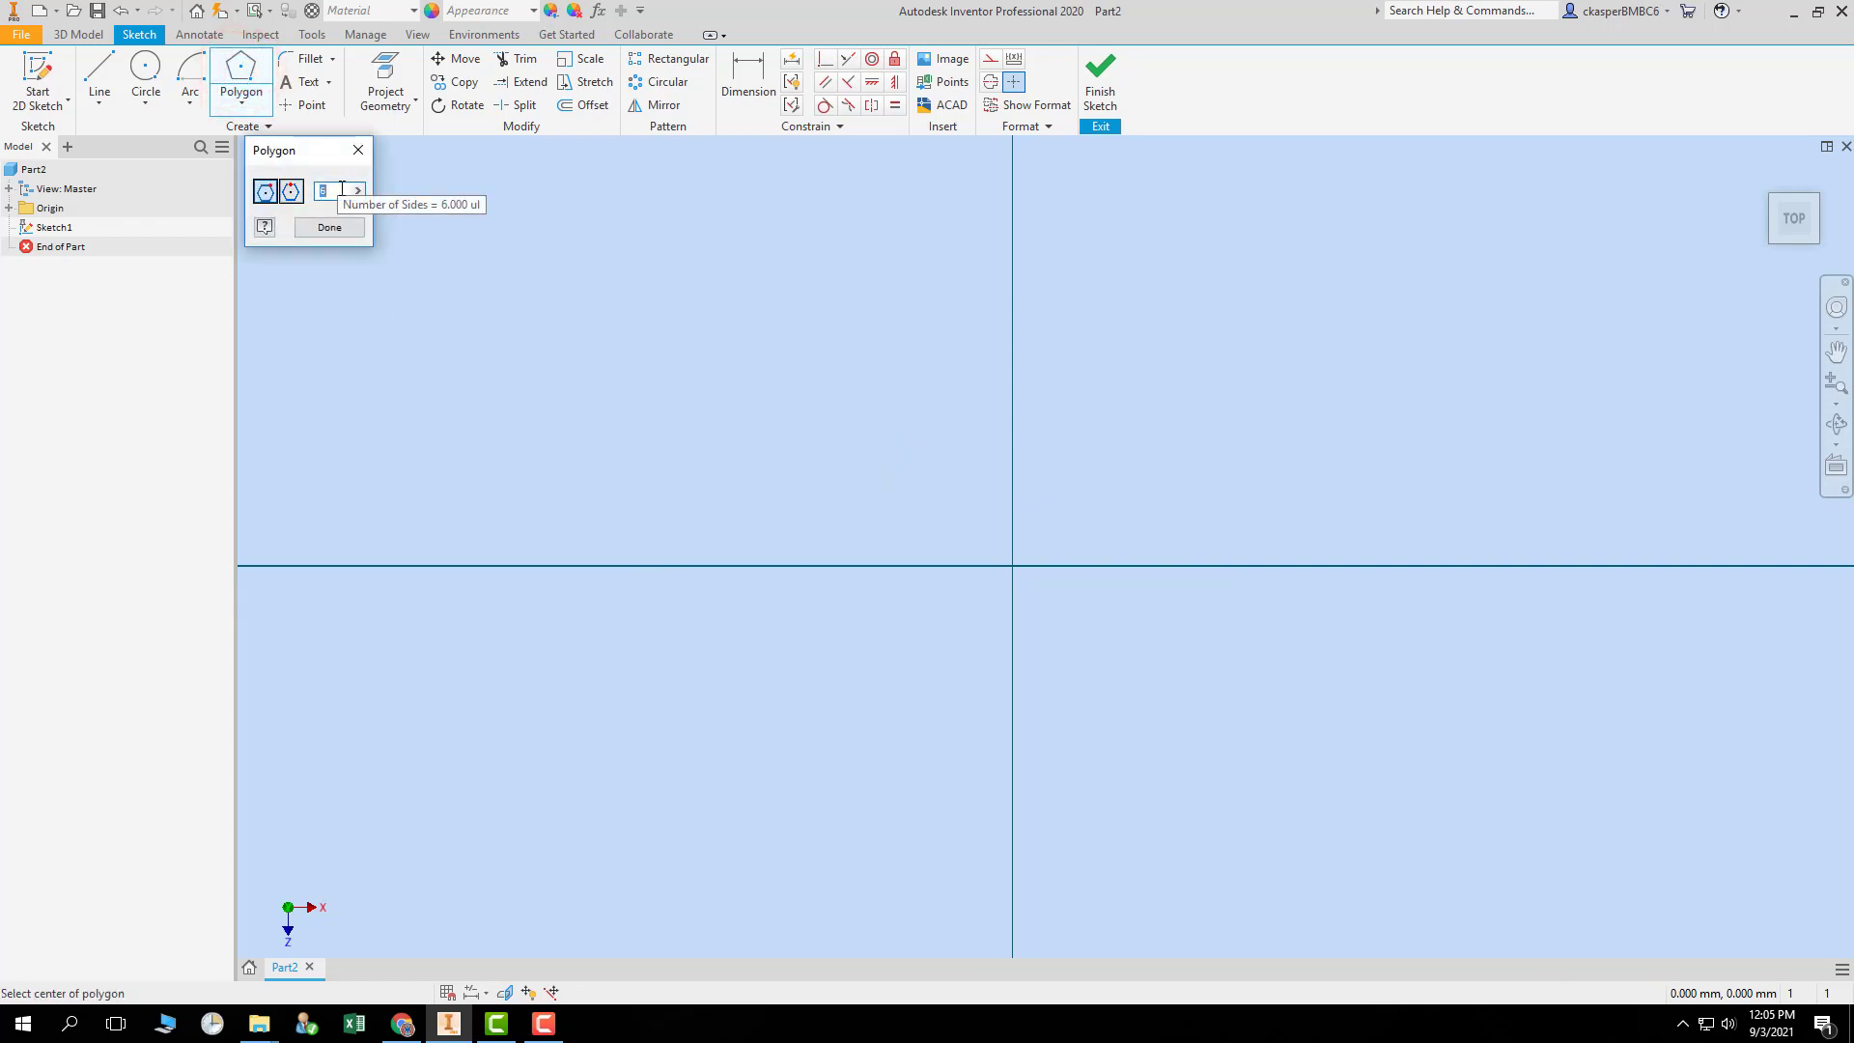
{"action": "left_click", "coordinate": [340, 190]}
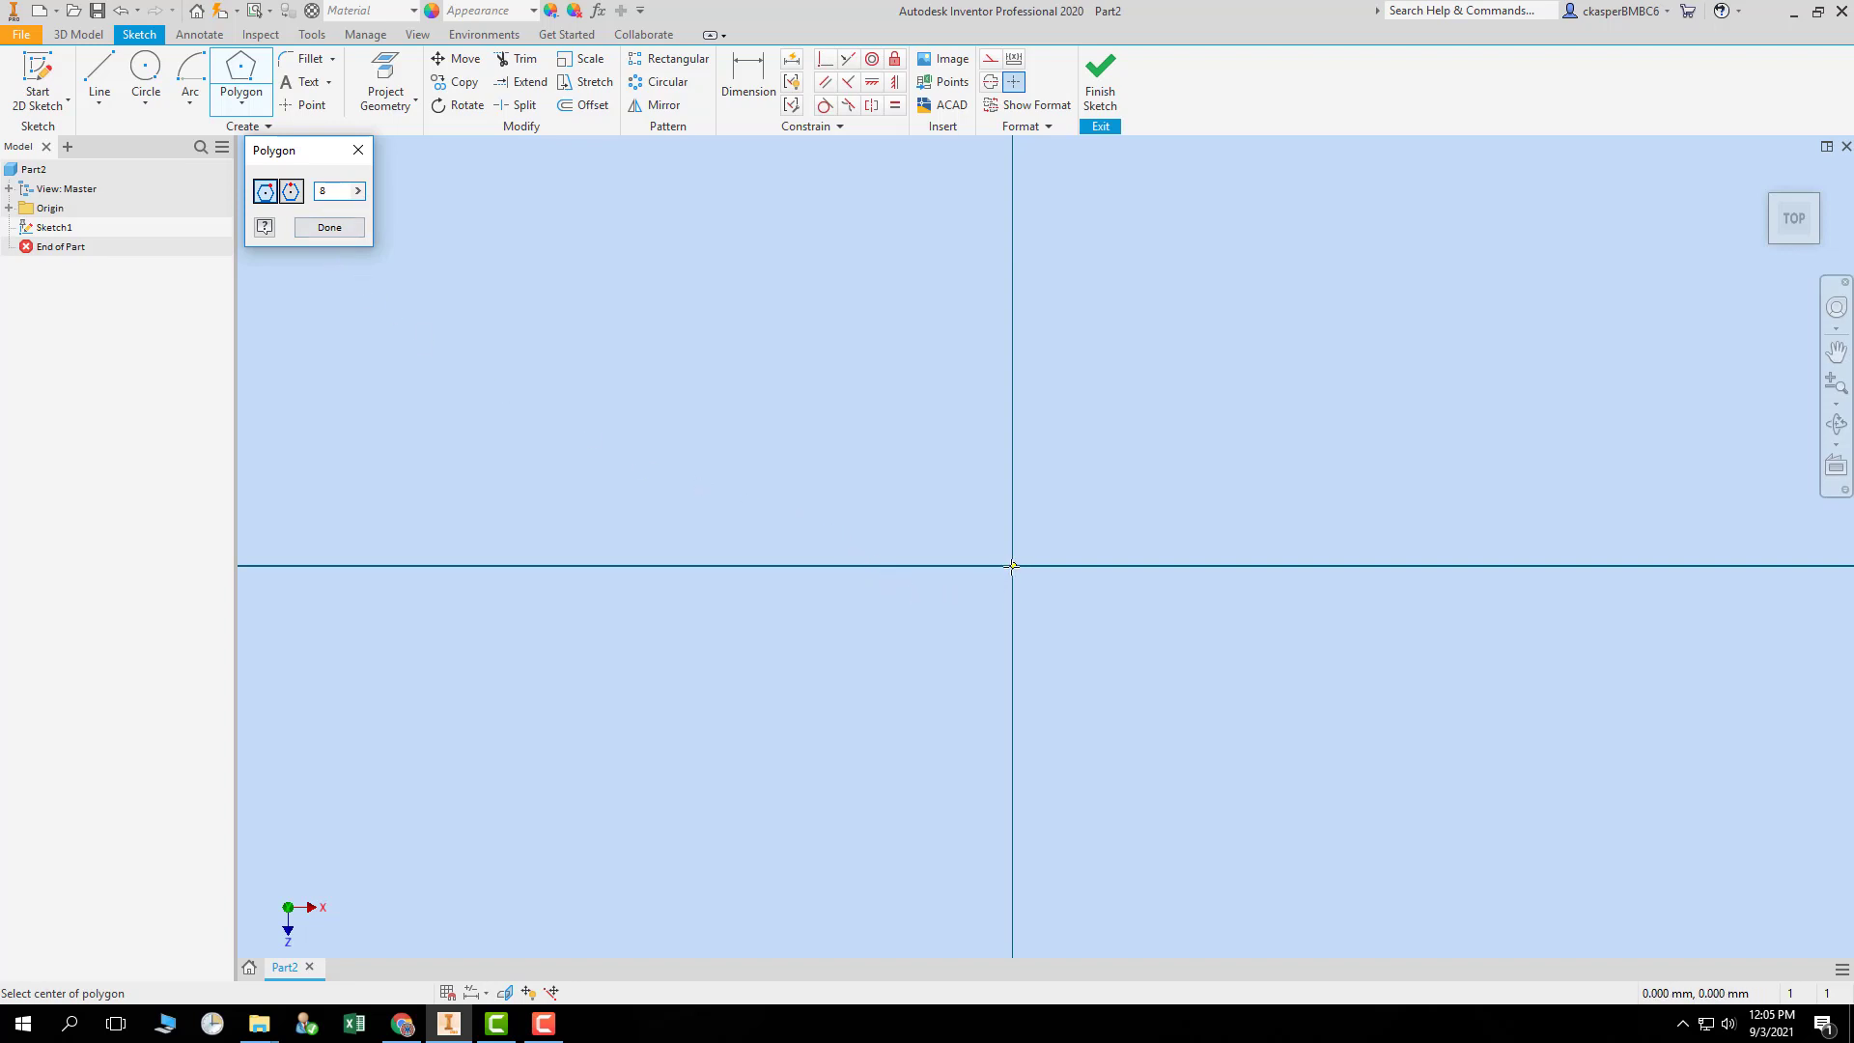
{"action": "left_click", "coordinate": [922, 508]}
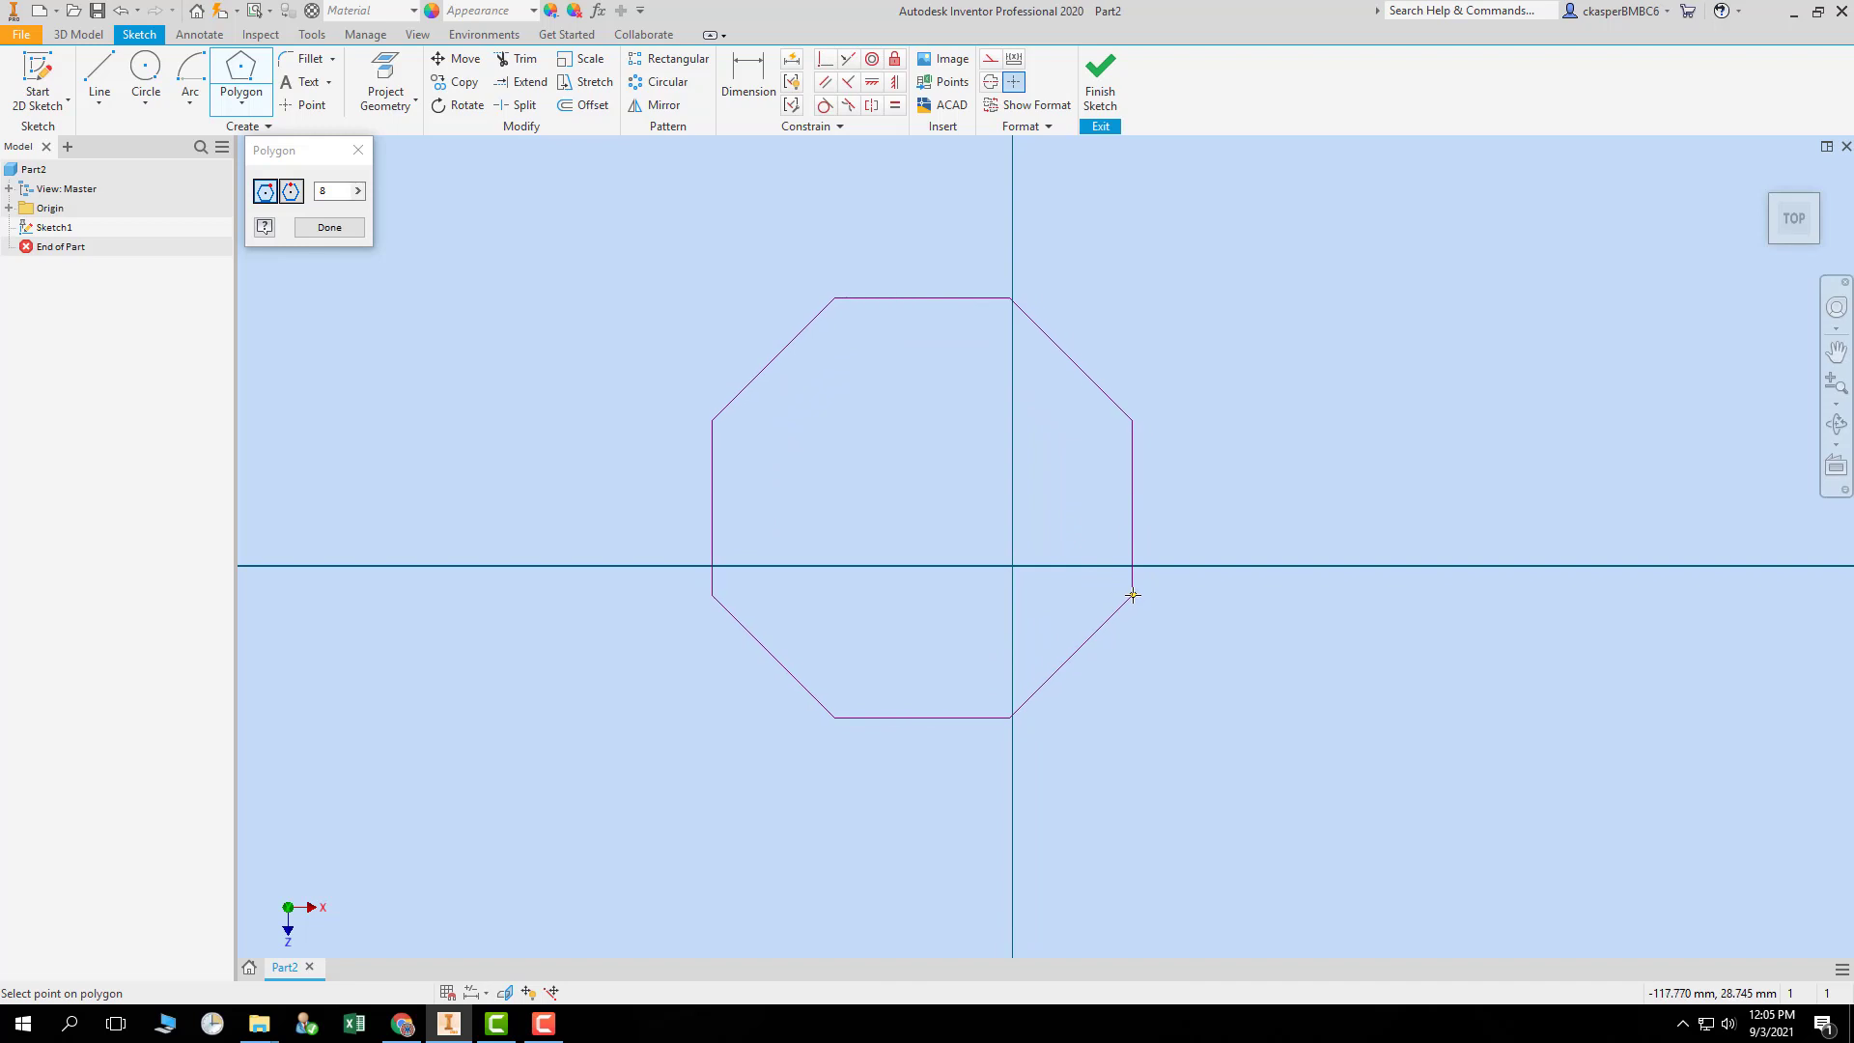
{"action": "left_click", "coordinate": [1132, 595]}
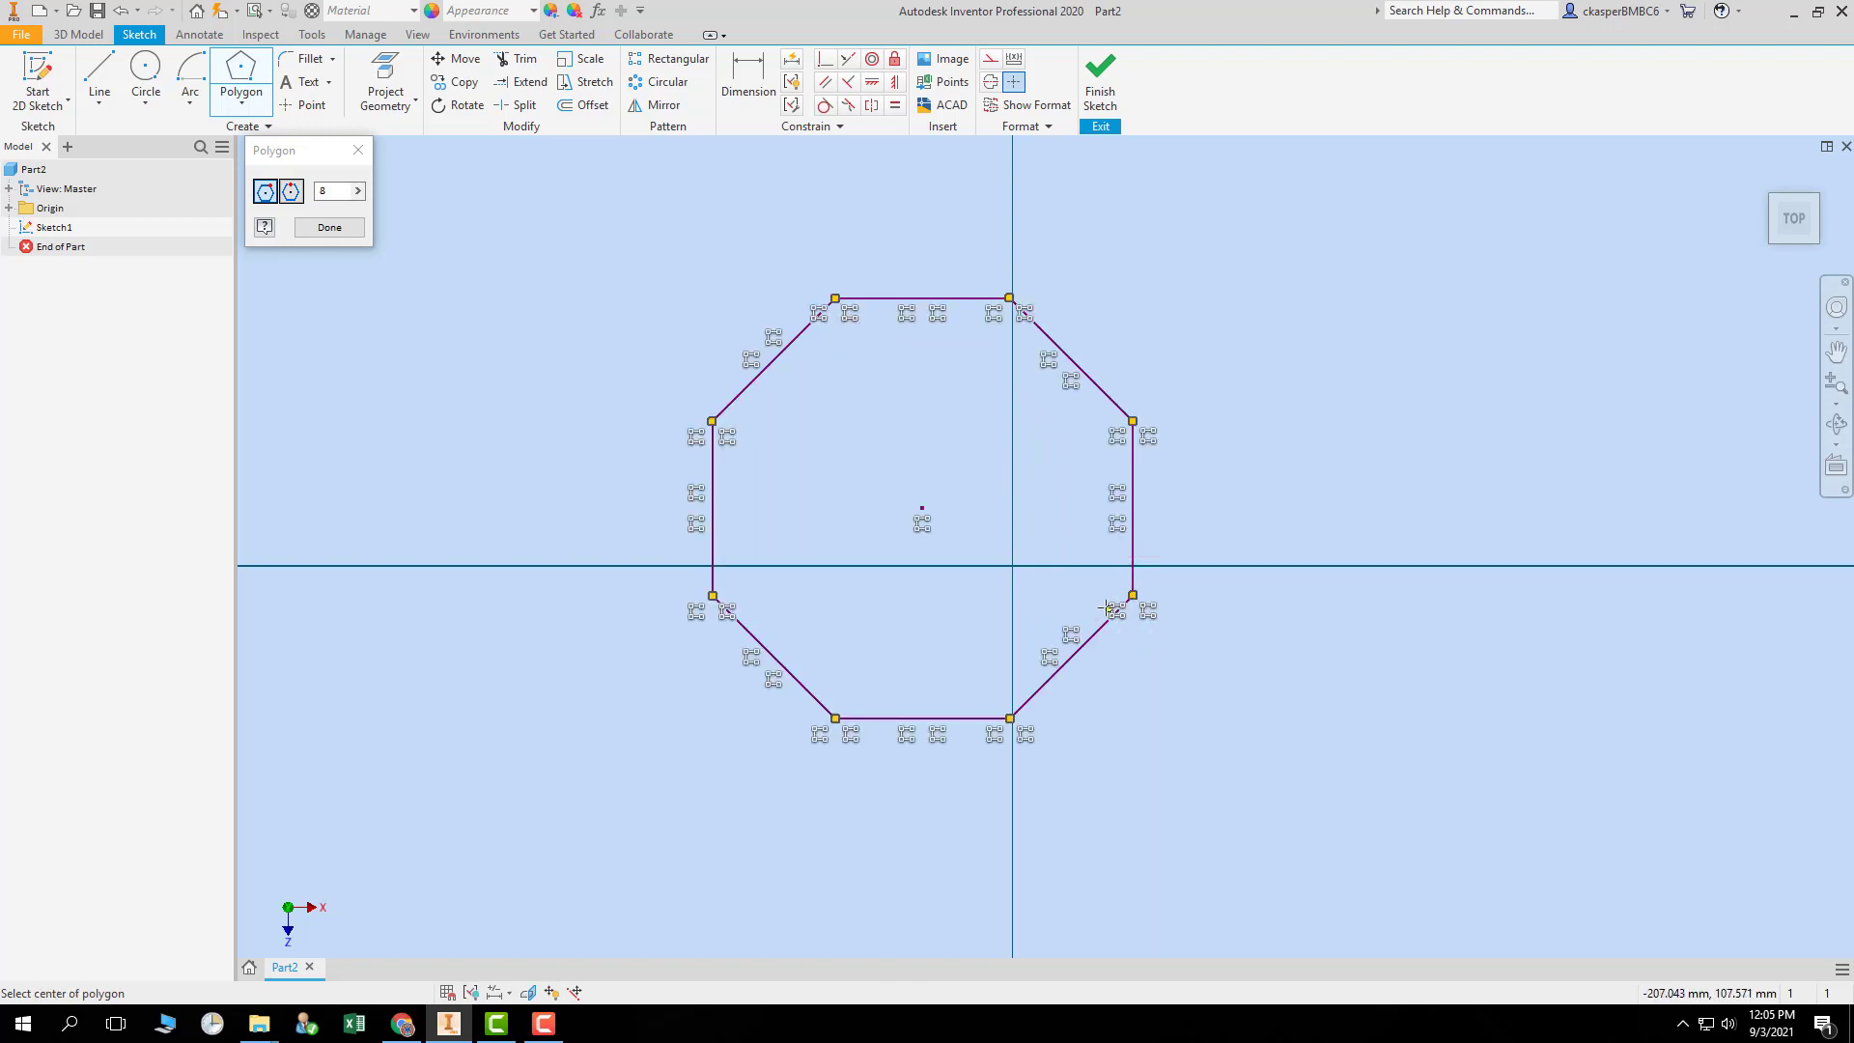
- Draw a small octagon up and to the right of the large one, and undo it
{"action": "left_click", "coordinate": [1281, 360]}
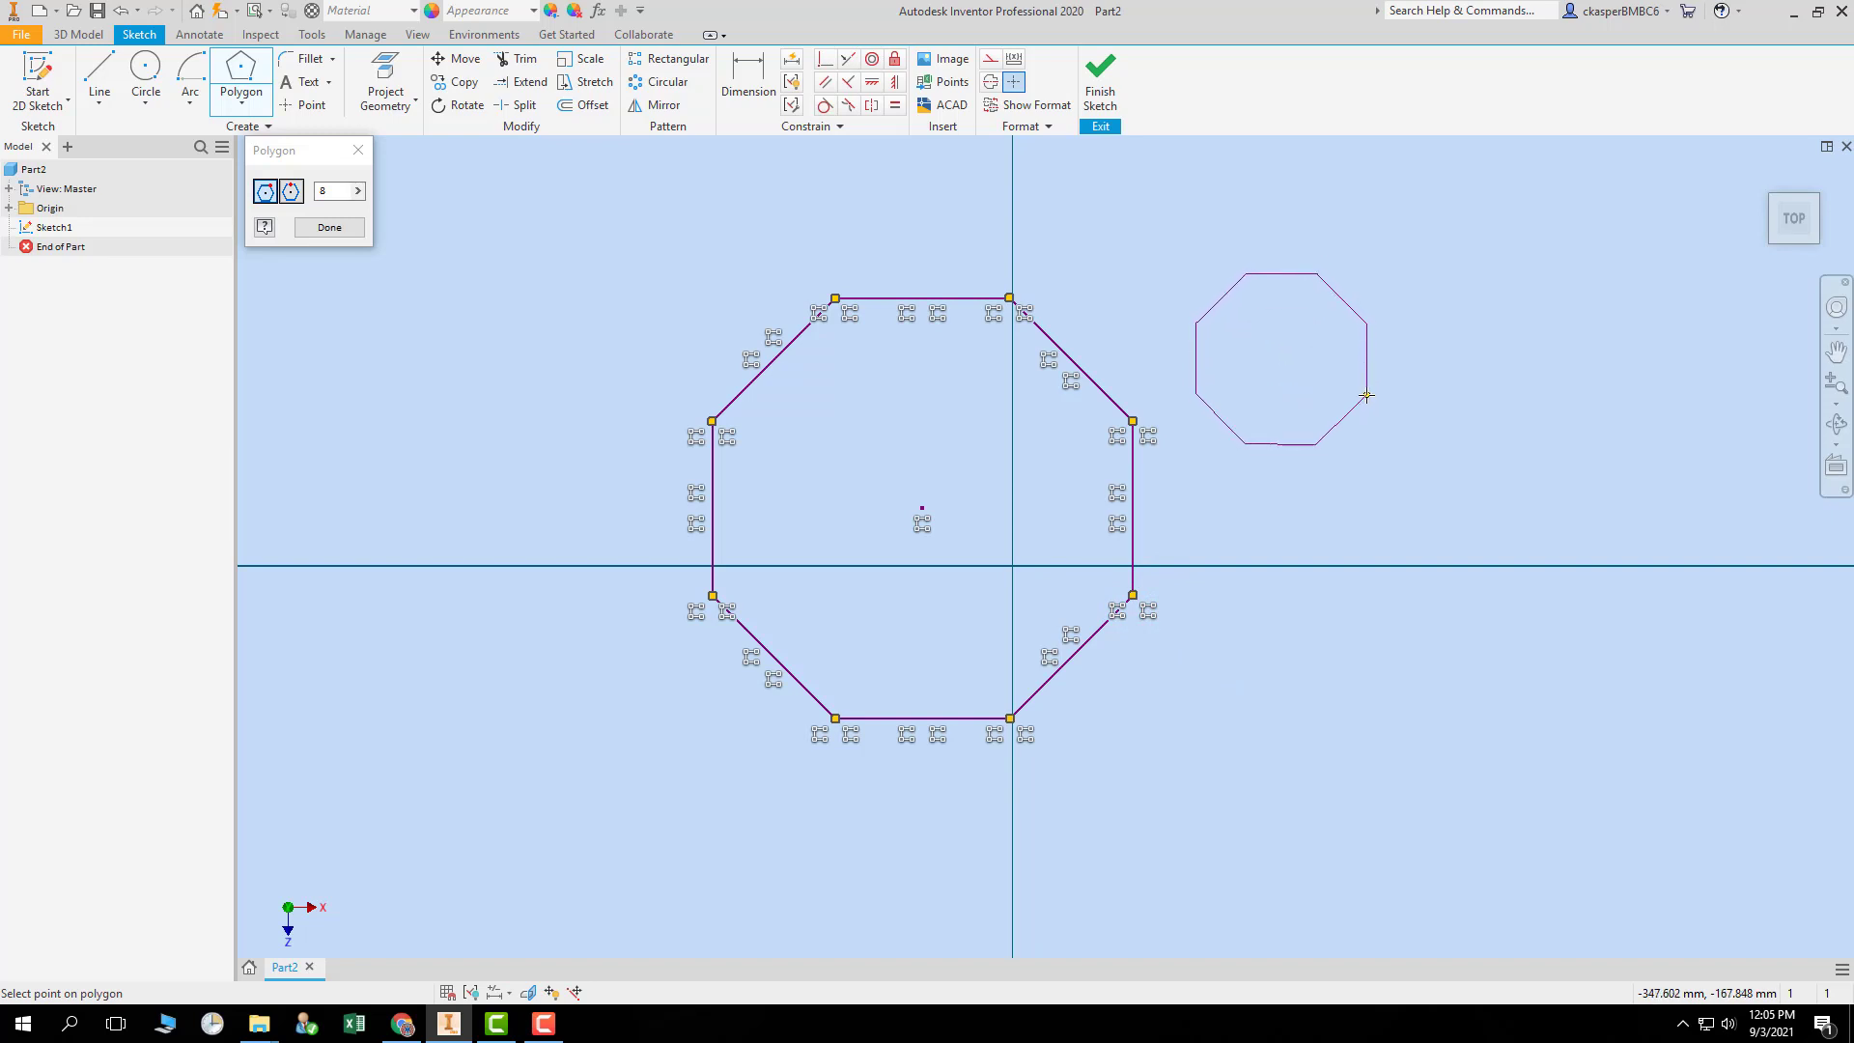
{"action": "left_click", "coordinate": [1366, 395]}
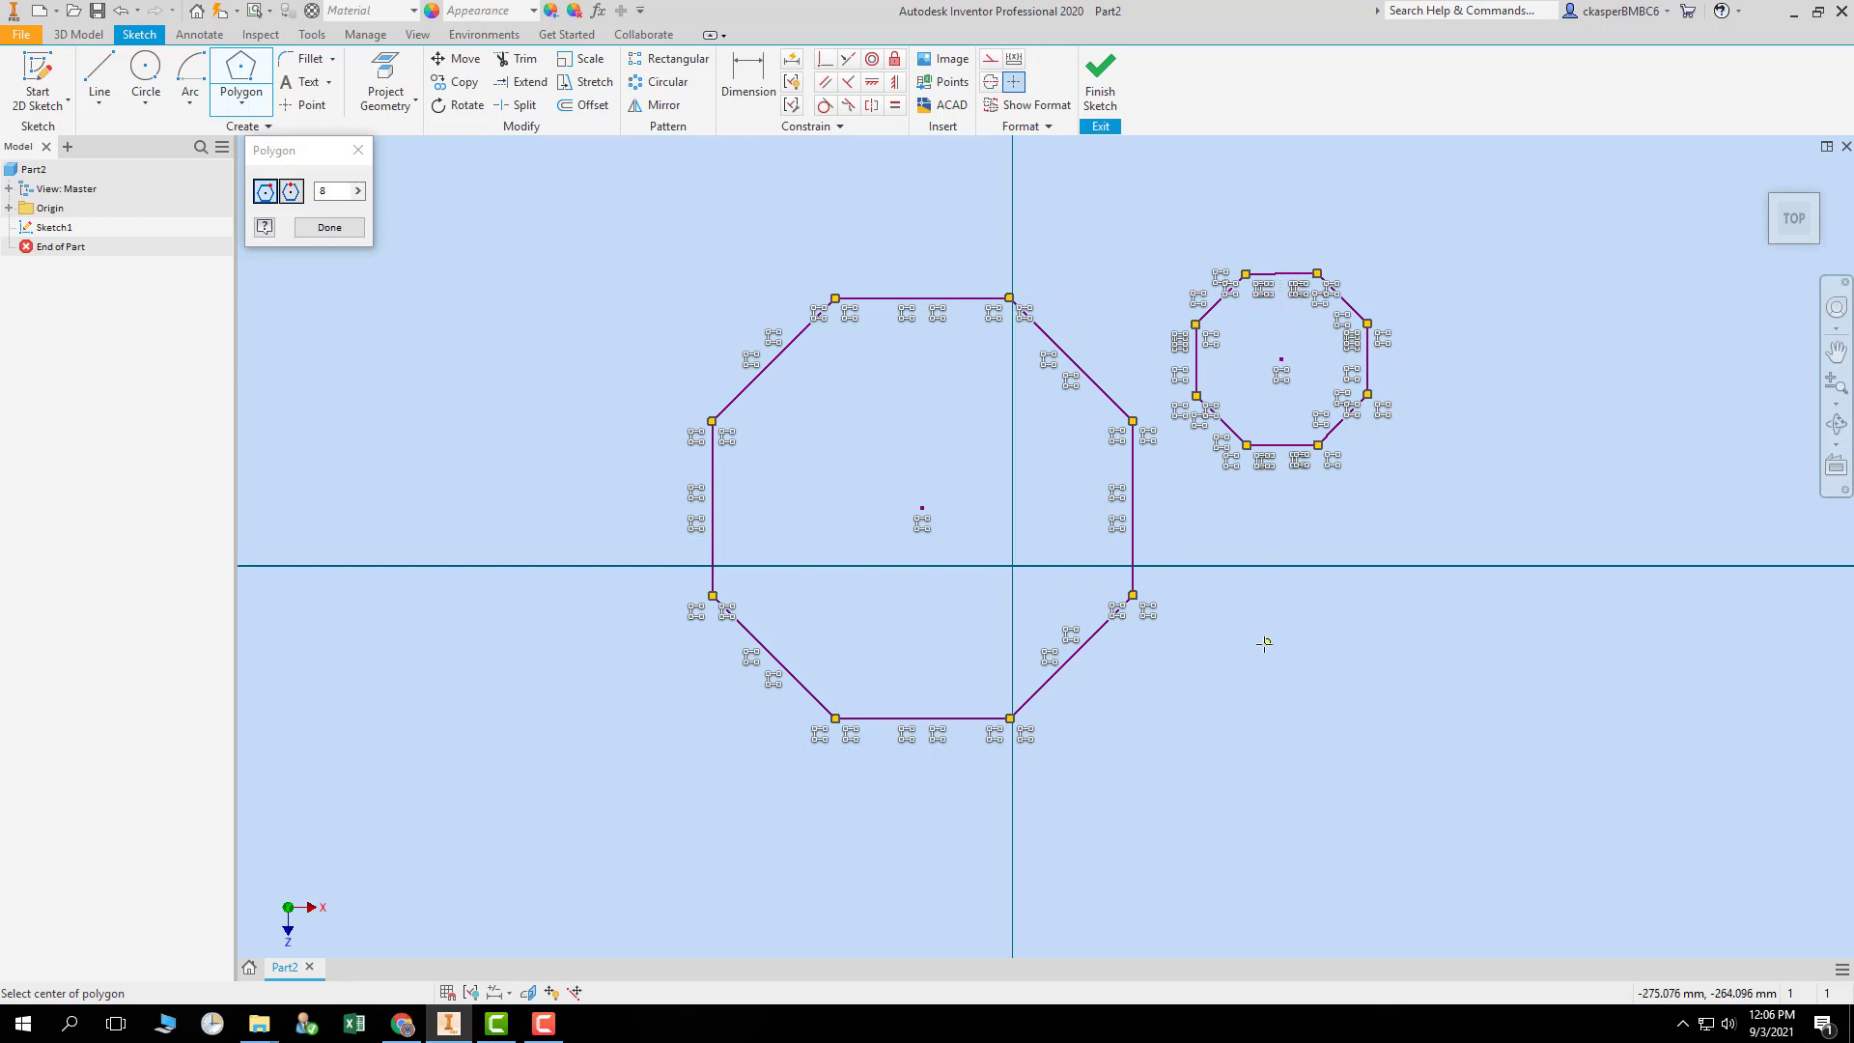
{"action": "key", "text": "Escape"}
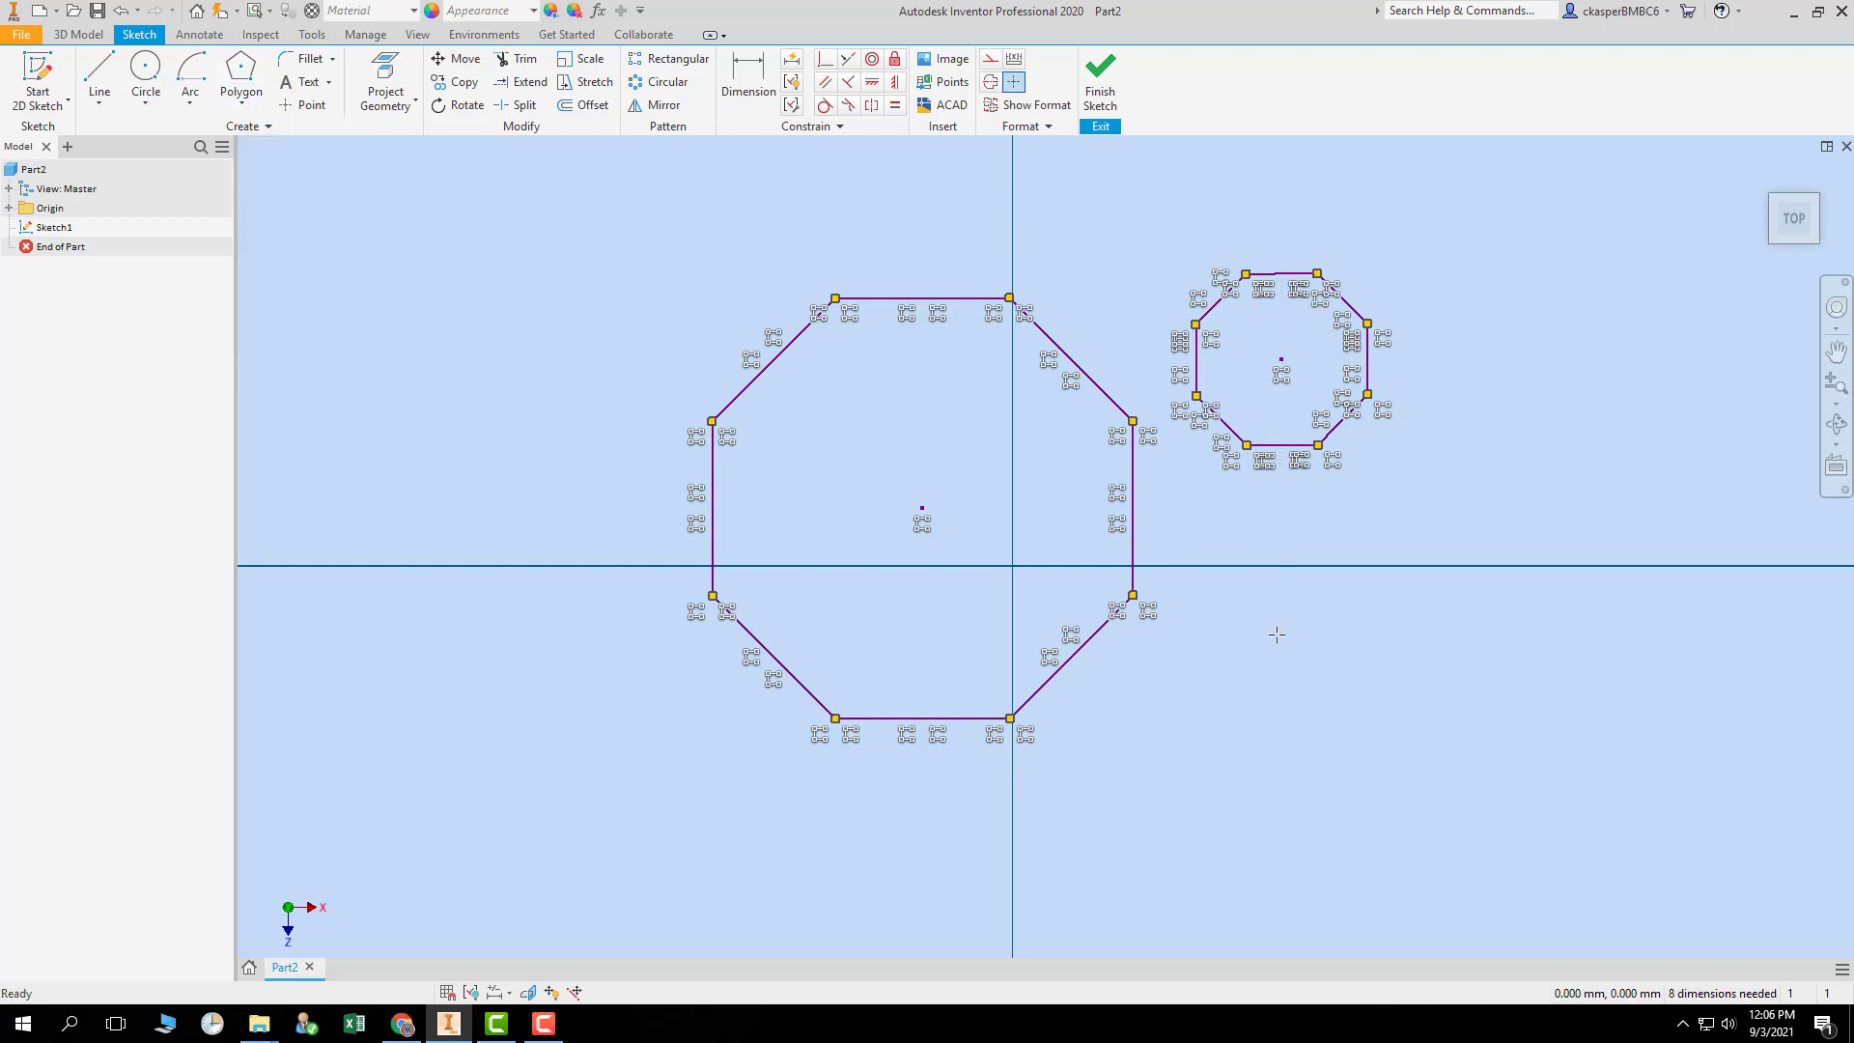
{"action": "key", "text": "ctrl+z"}
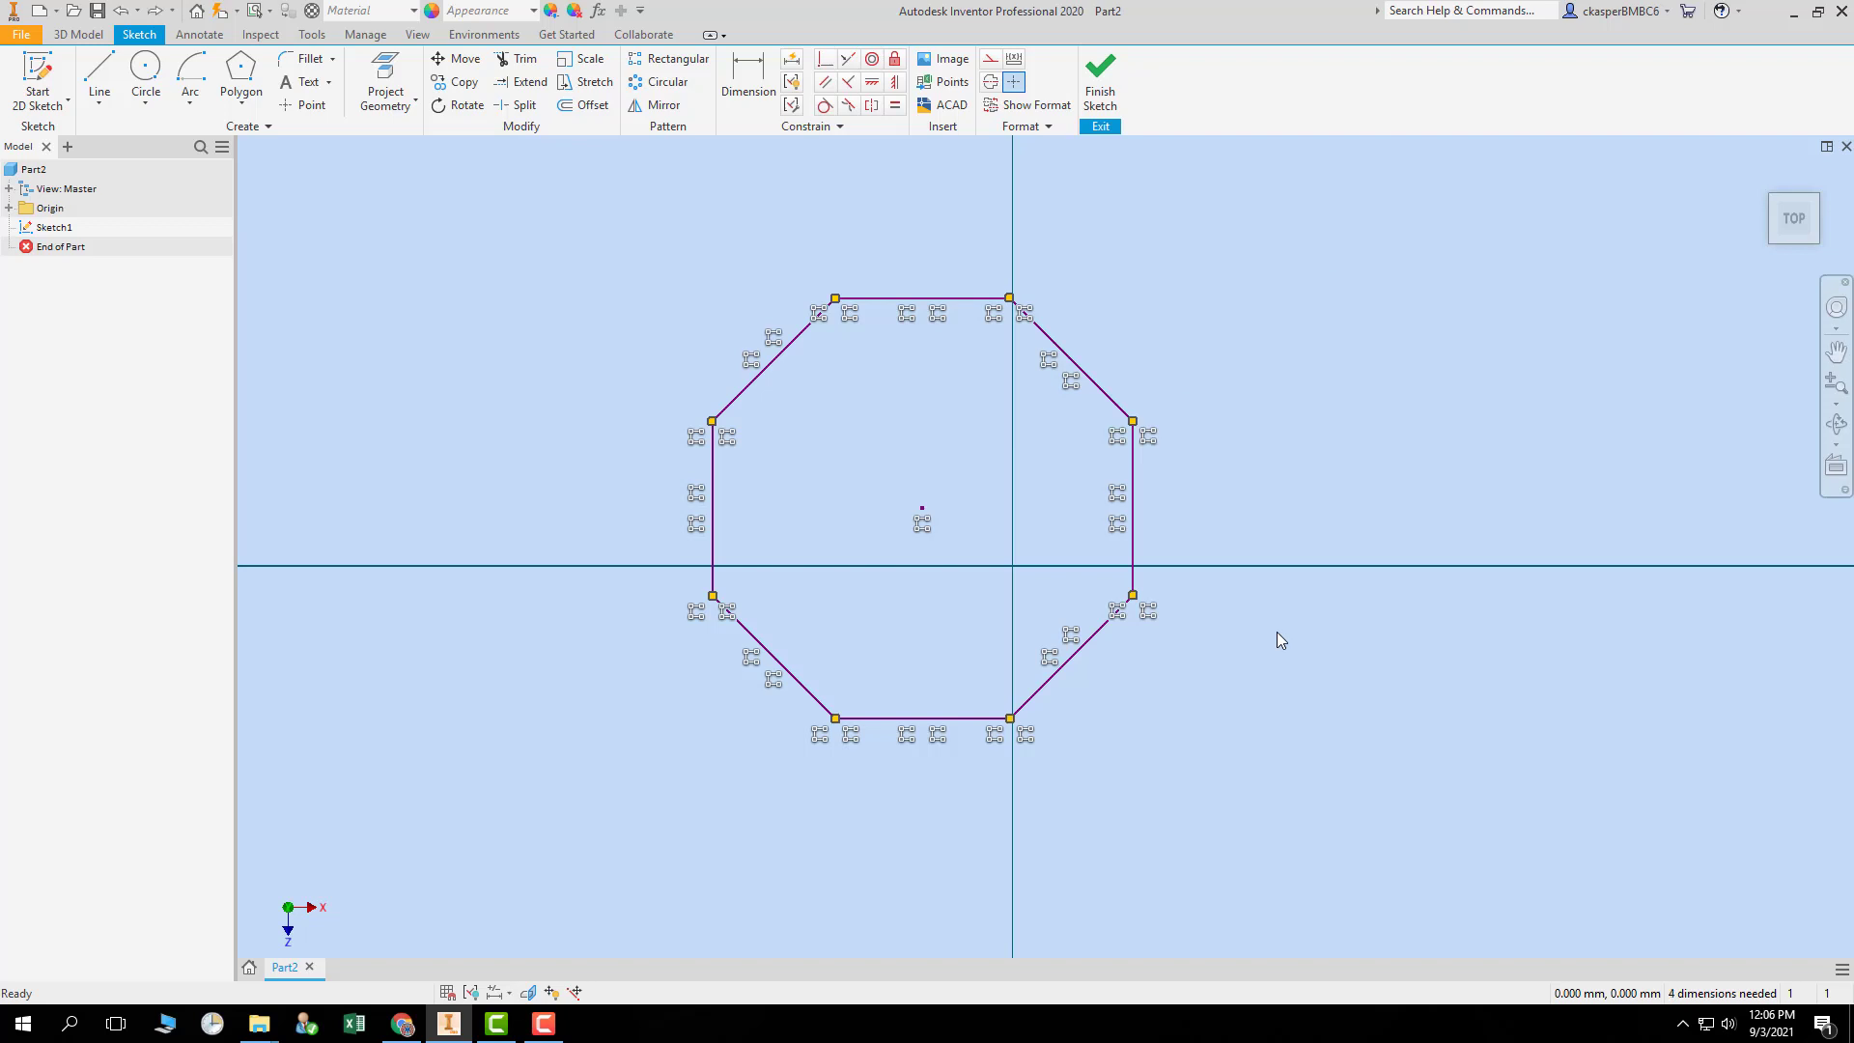
- Draw a small tilted octagon to the right of the large one and constrain its upper side horizontal
{"action": "left_click", "coordinate": [241, 69]}
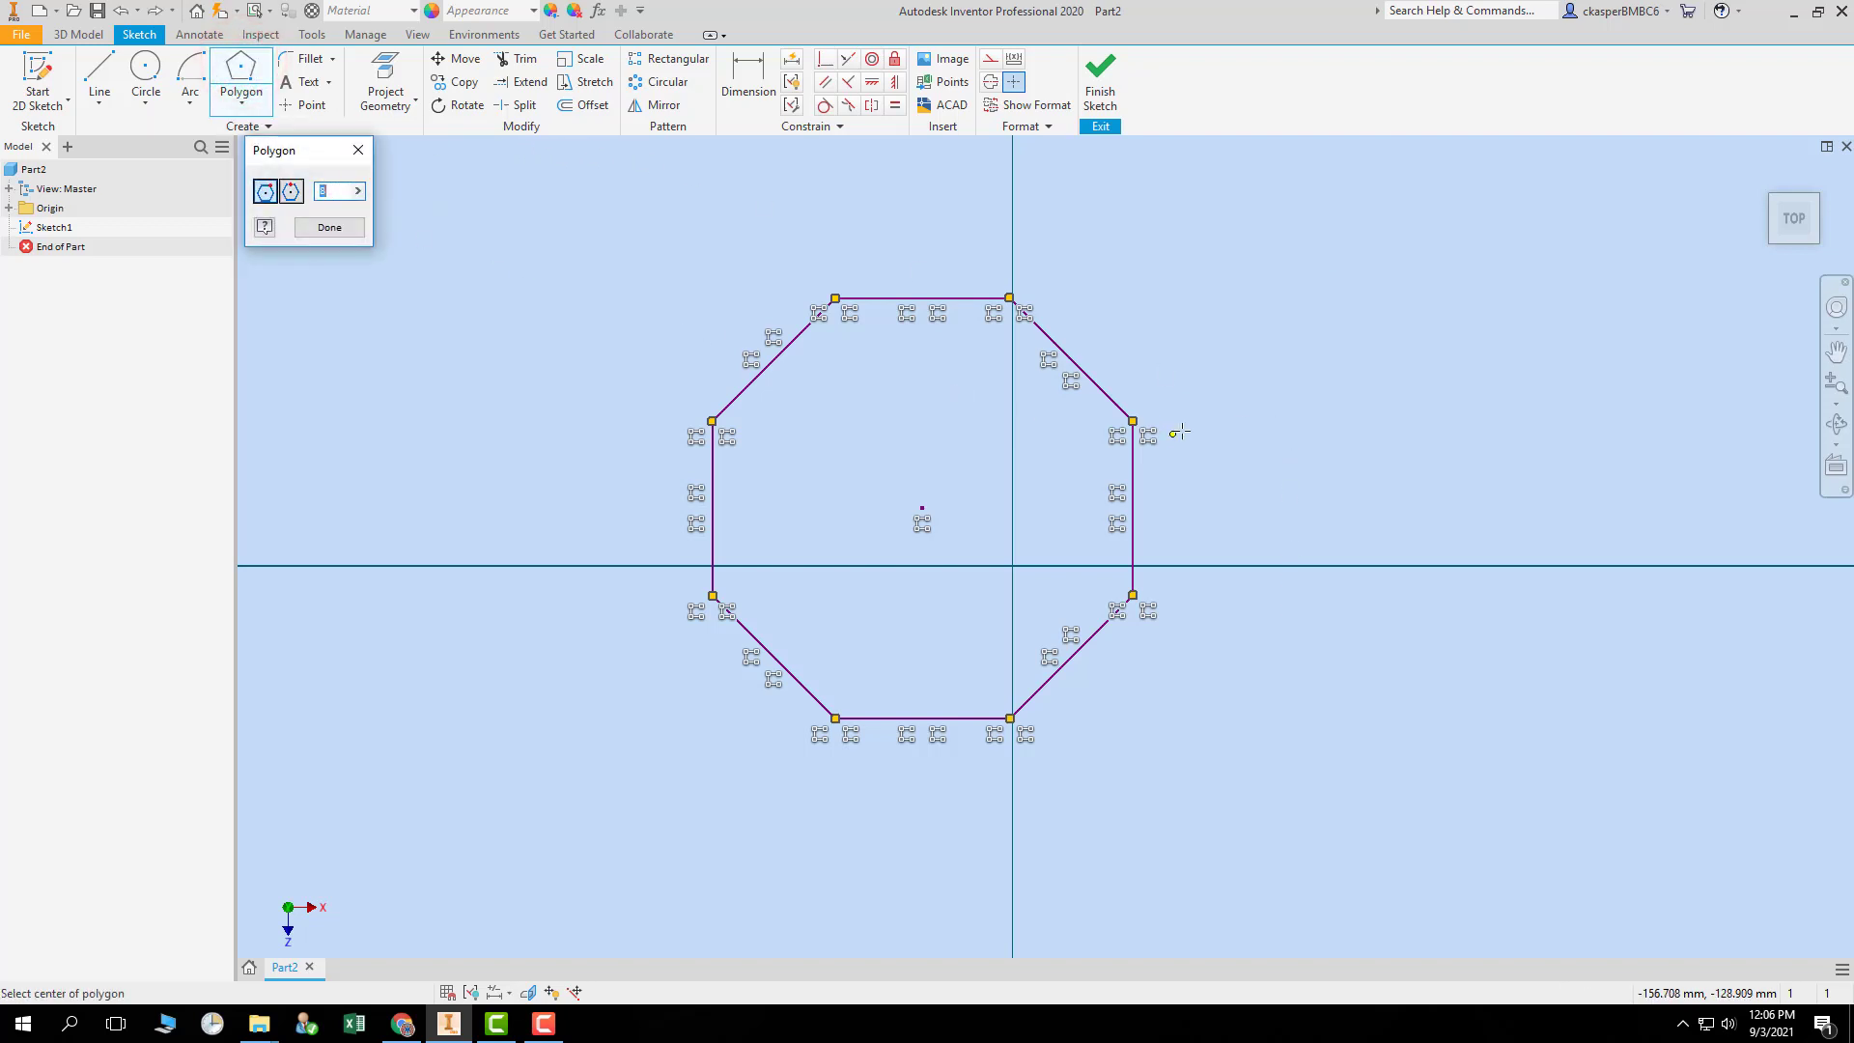
{"action": "left_click", "coordinate": [1386, 444]}
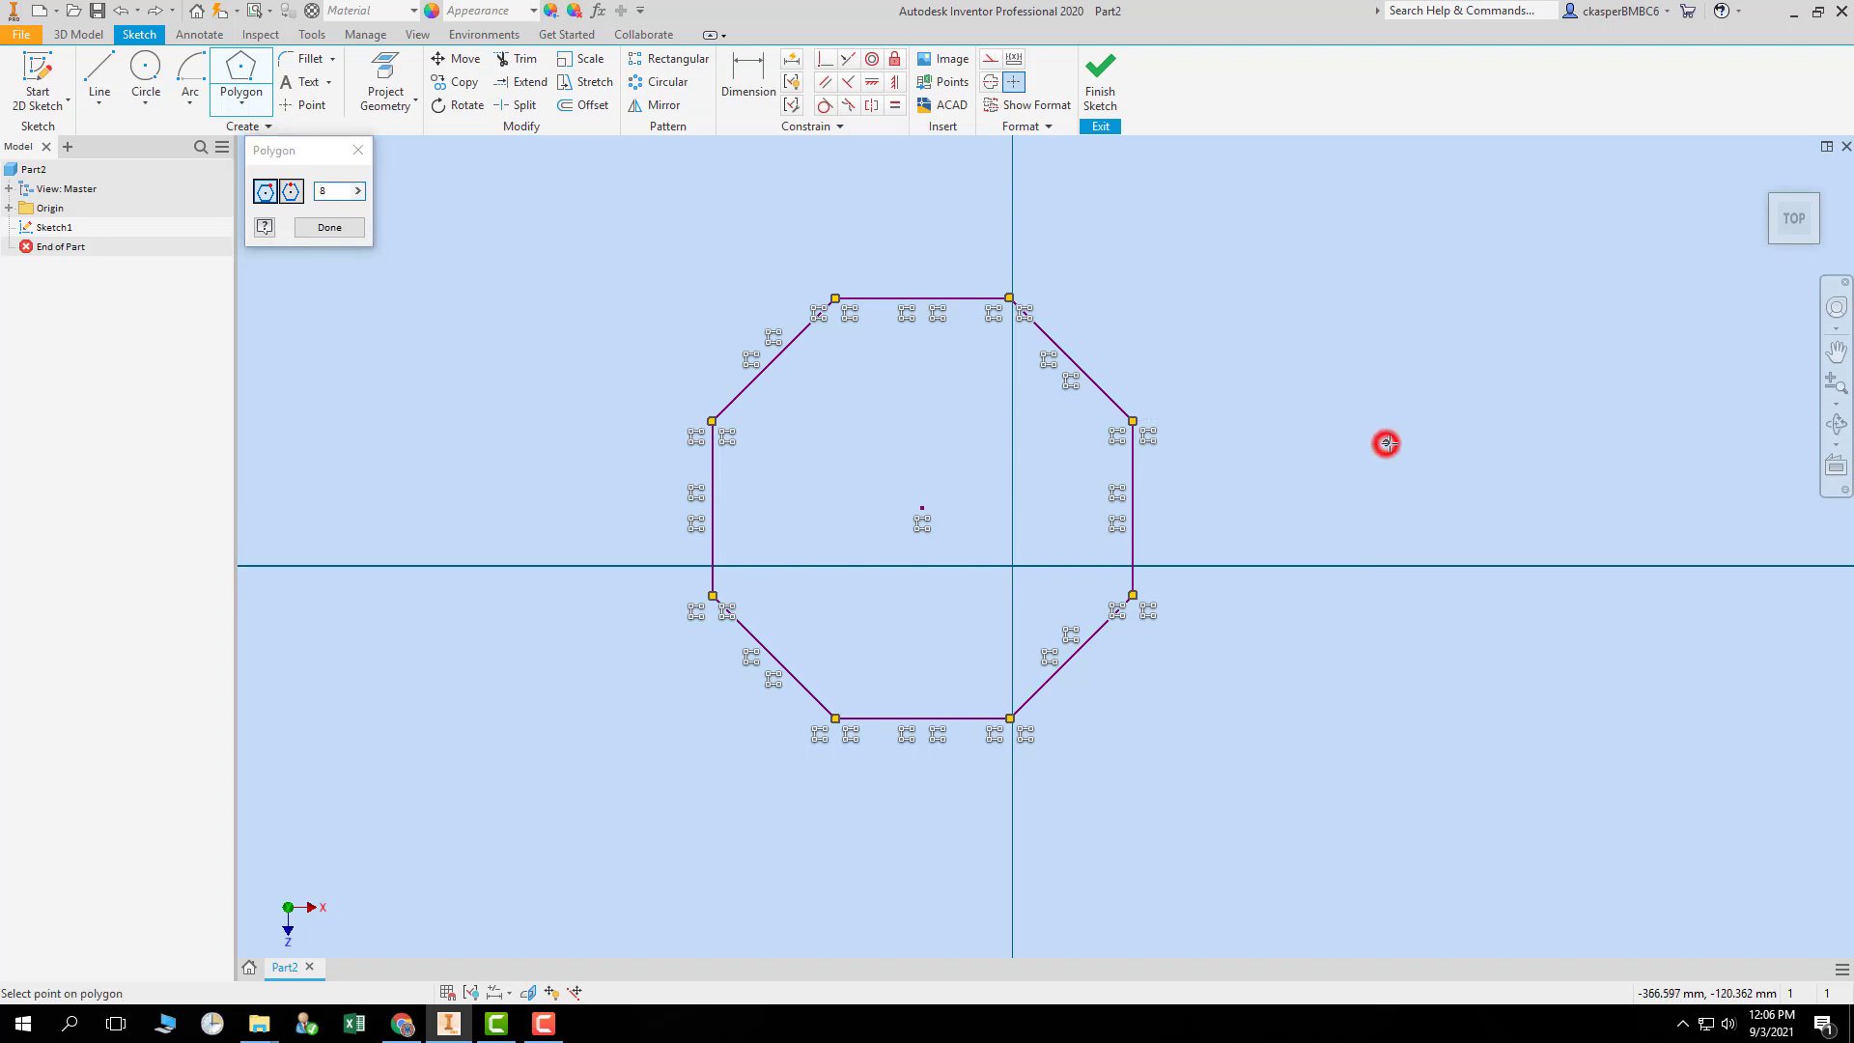
{"action": "left_click", "coordinate": [1485, 464]}
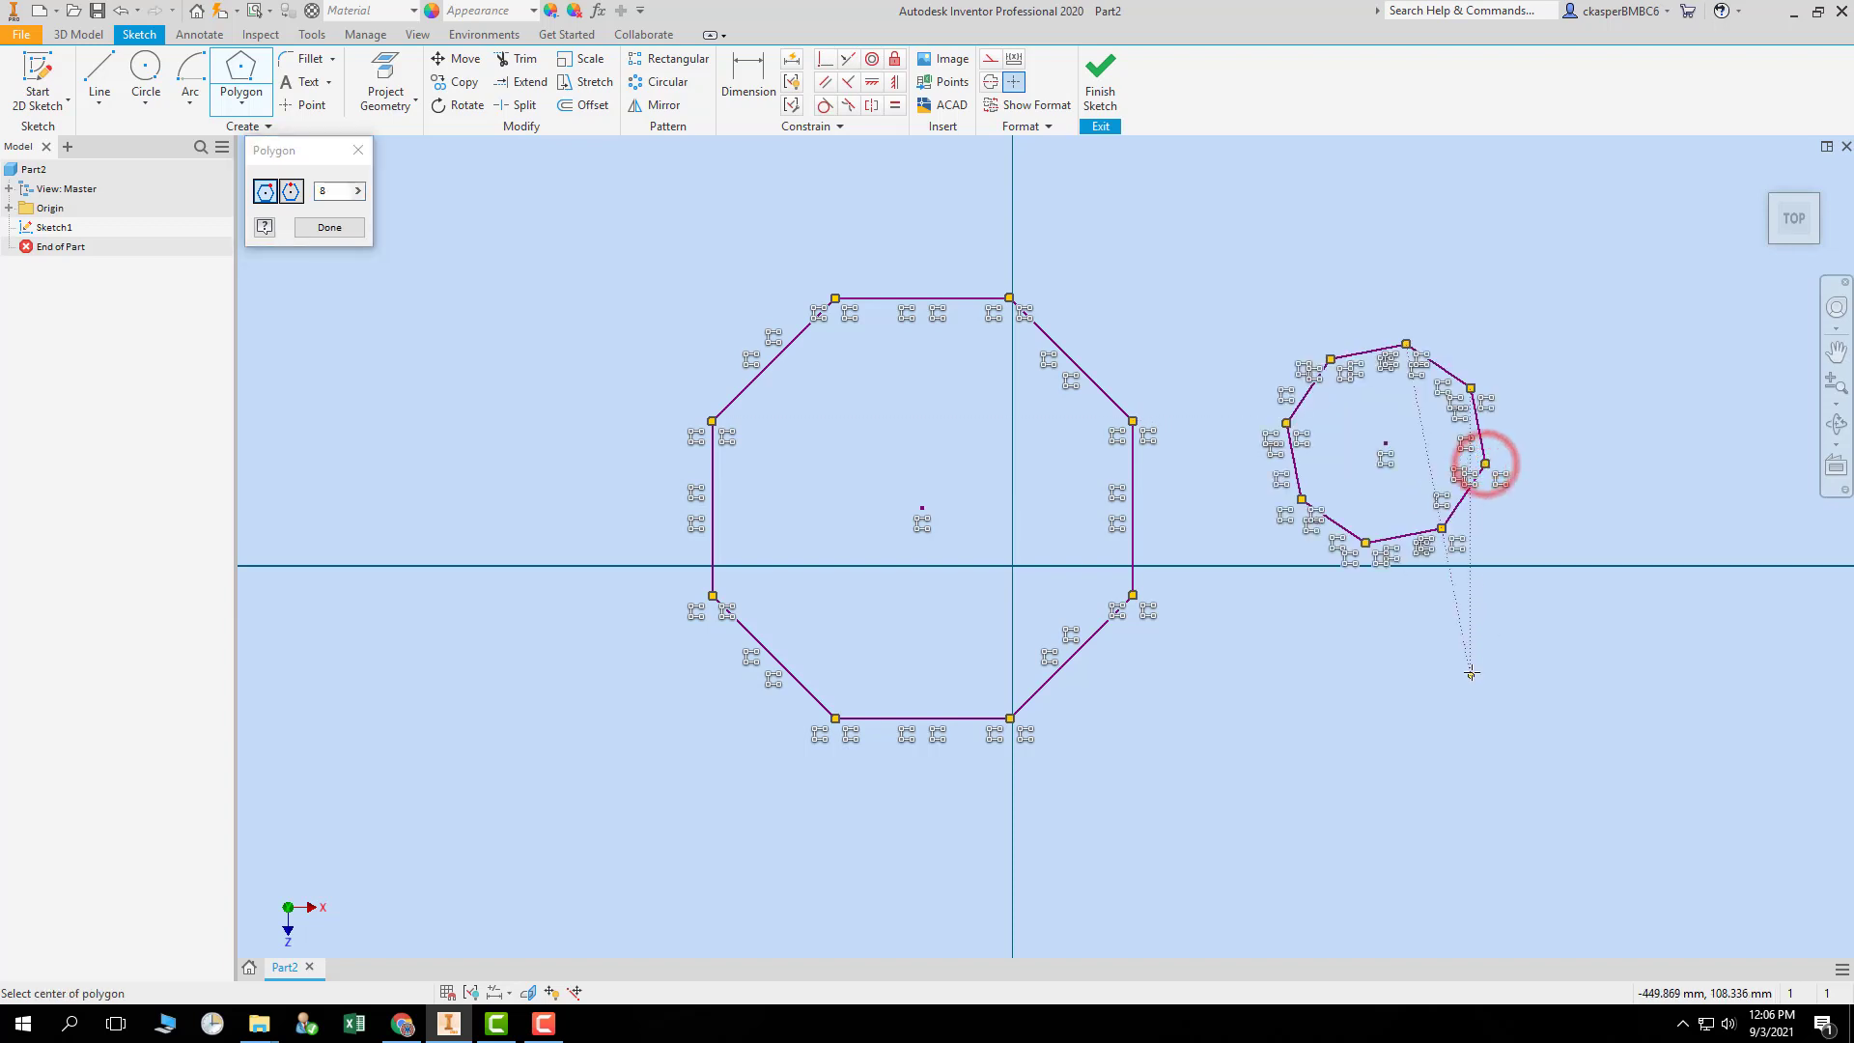
{"action": "left_click", "coordinate": [324, 225]}
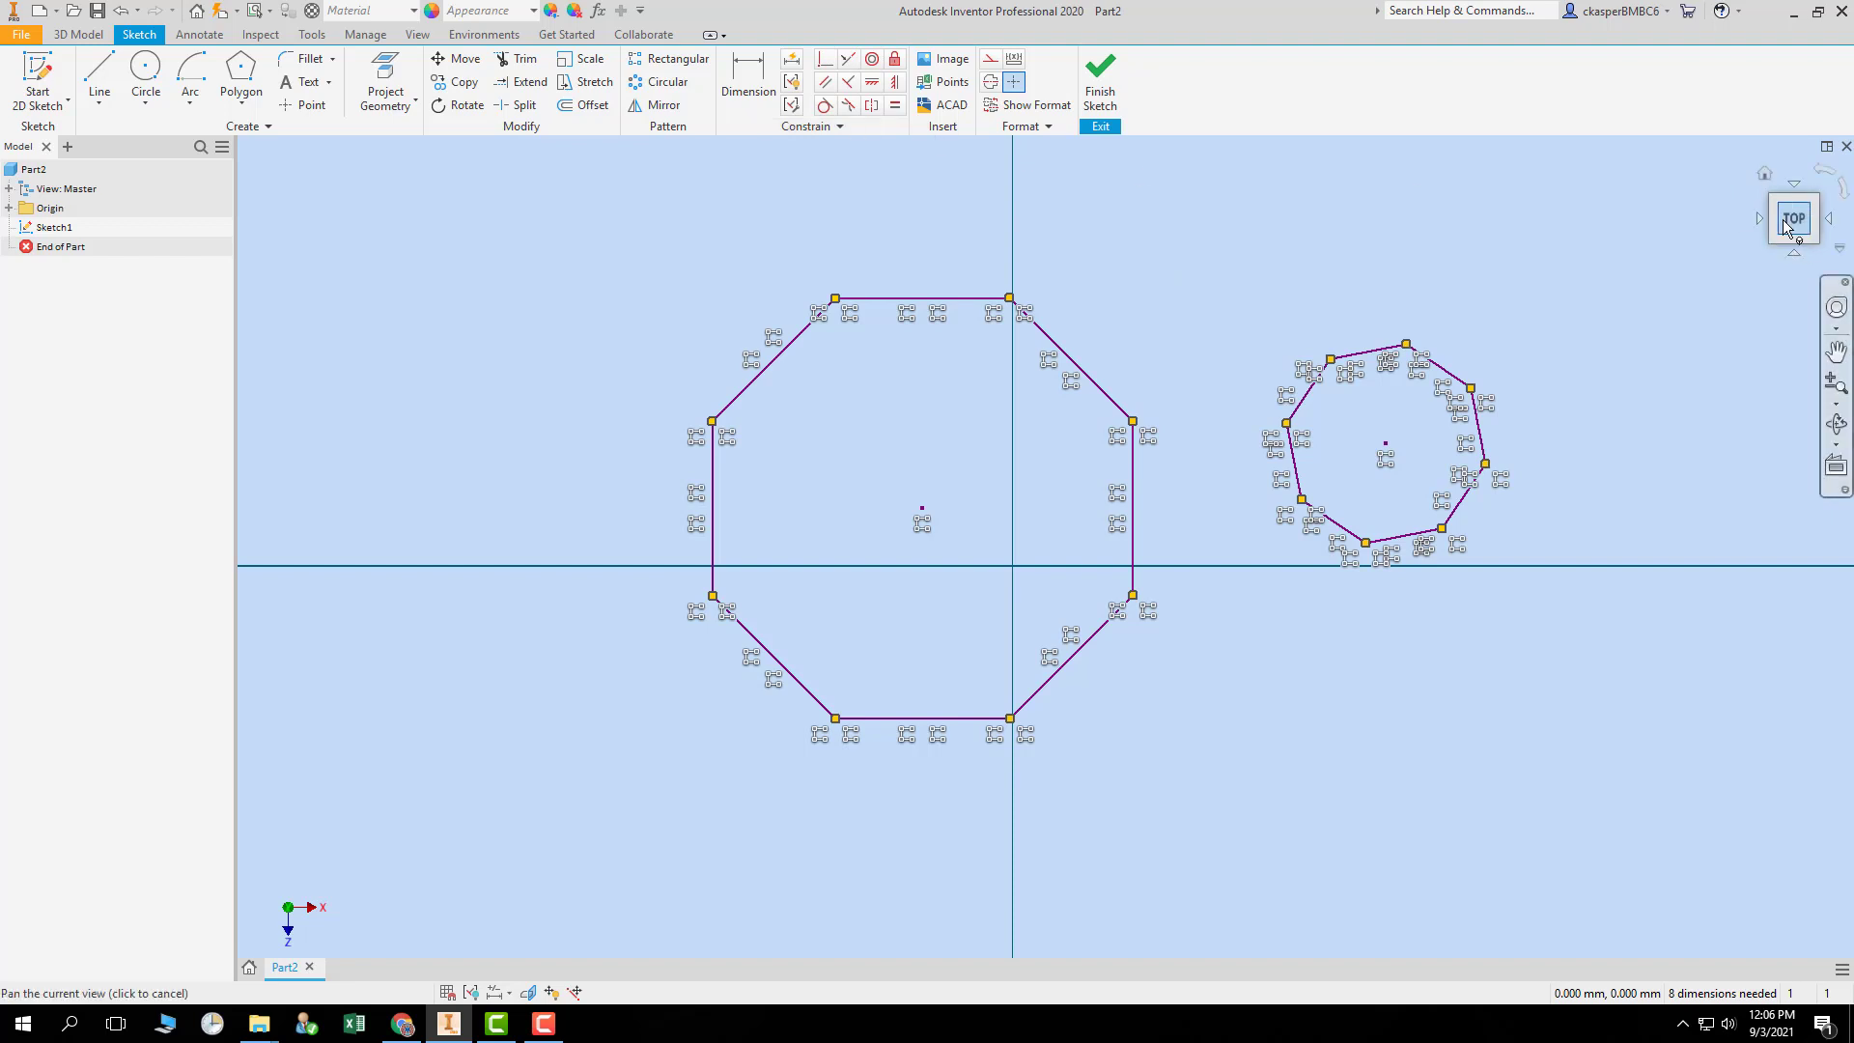
{"action": "left_click", "coordinate": [873, 83]}
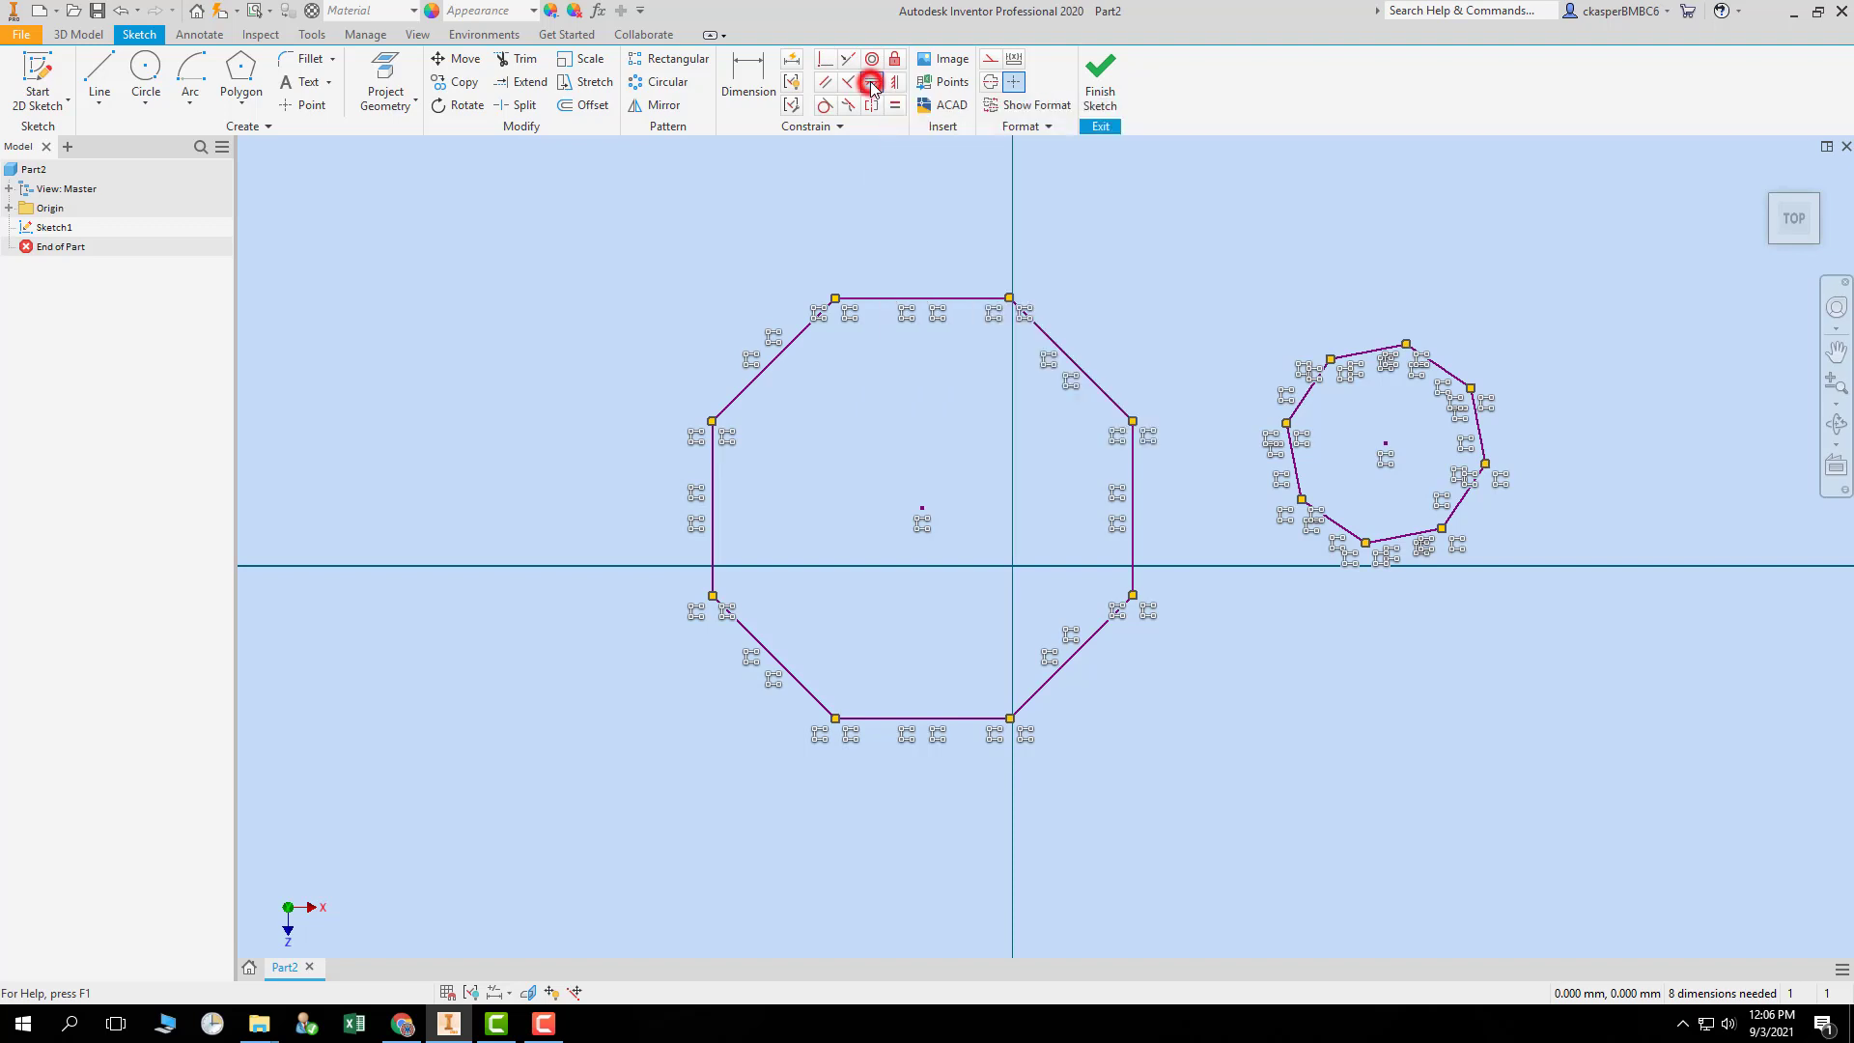
{"action": "left_click", "coordinate": [1381, 354]}
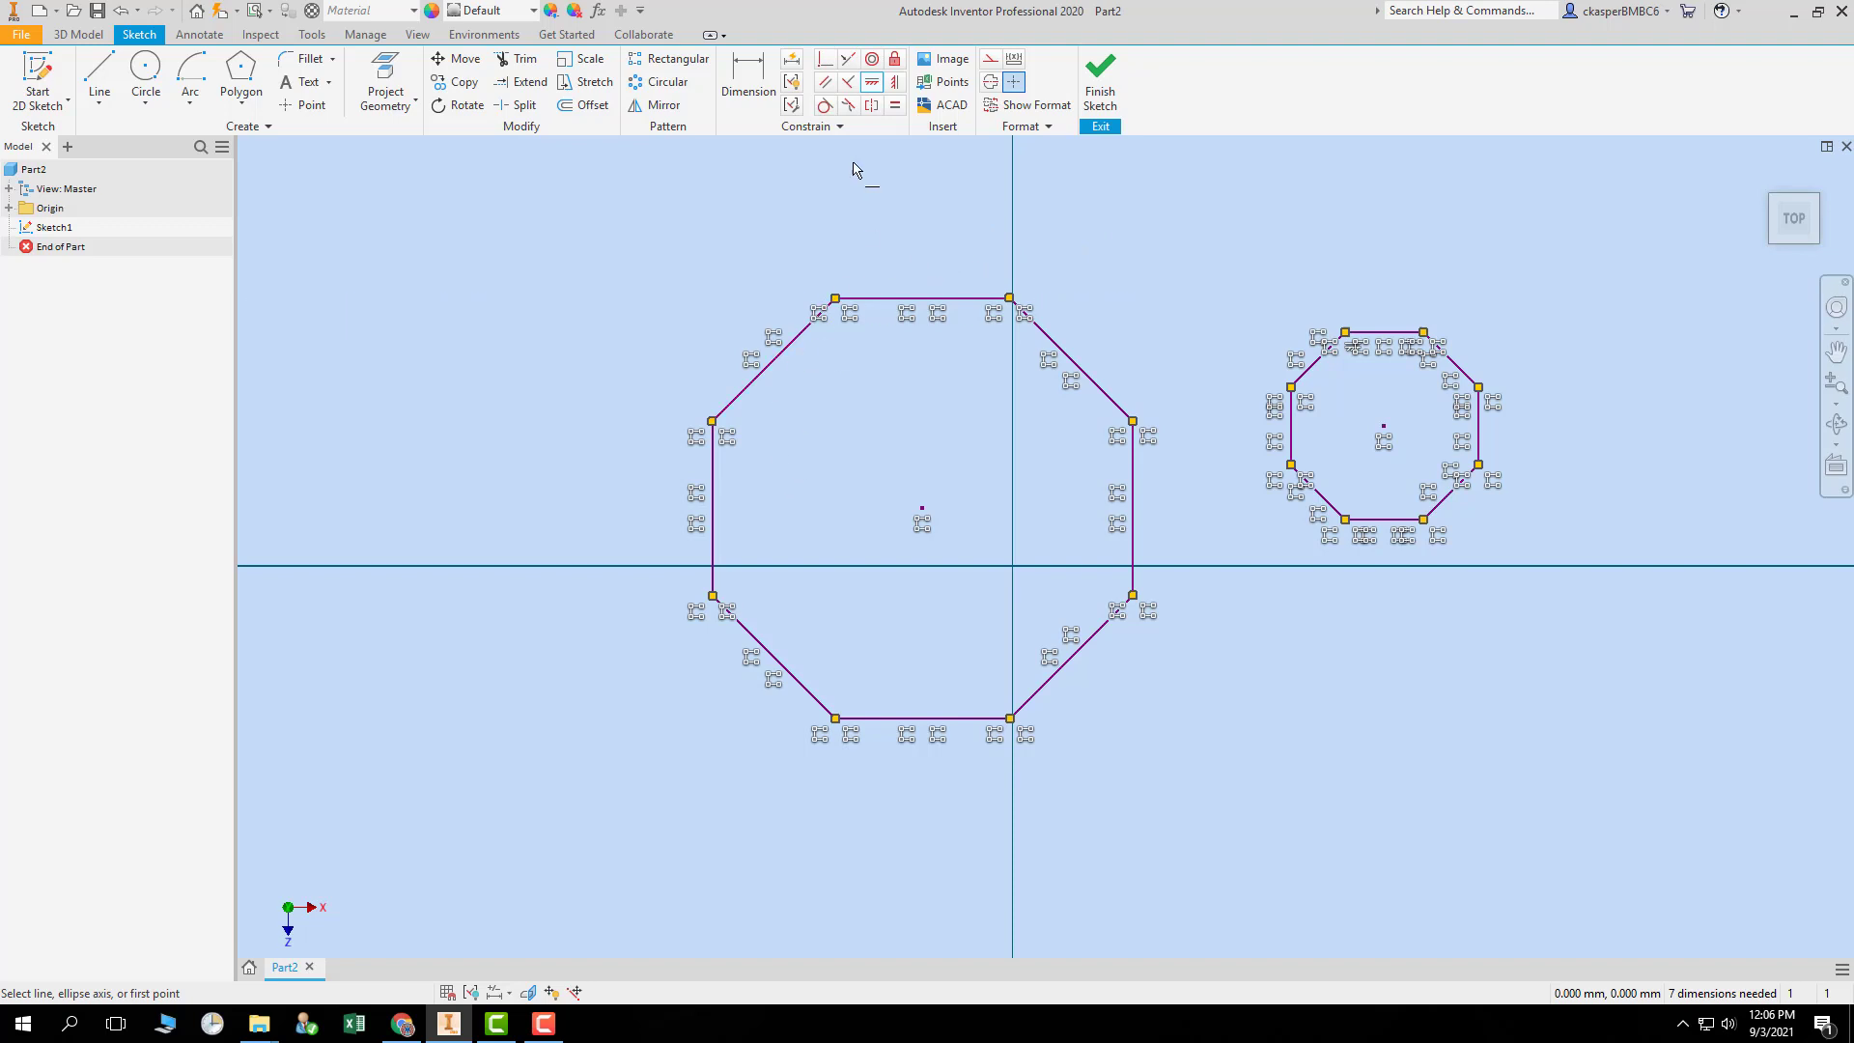
{"action": "left_click", "coordinate": [895, 81]}
{"action": "left_click", "coordinate": [711, 511]}
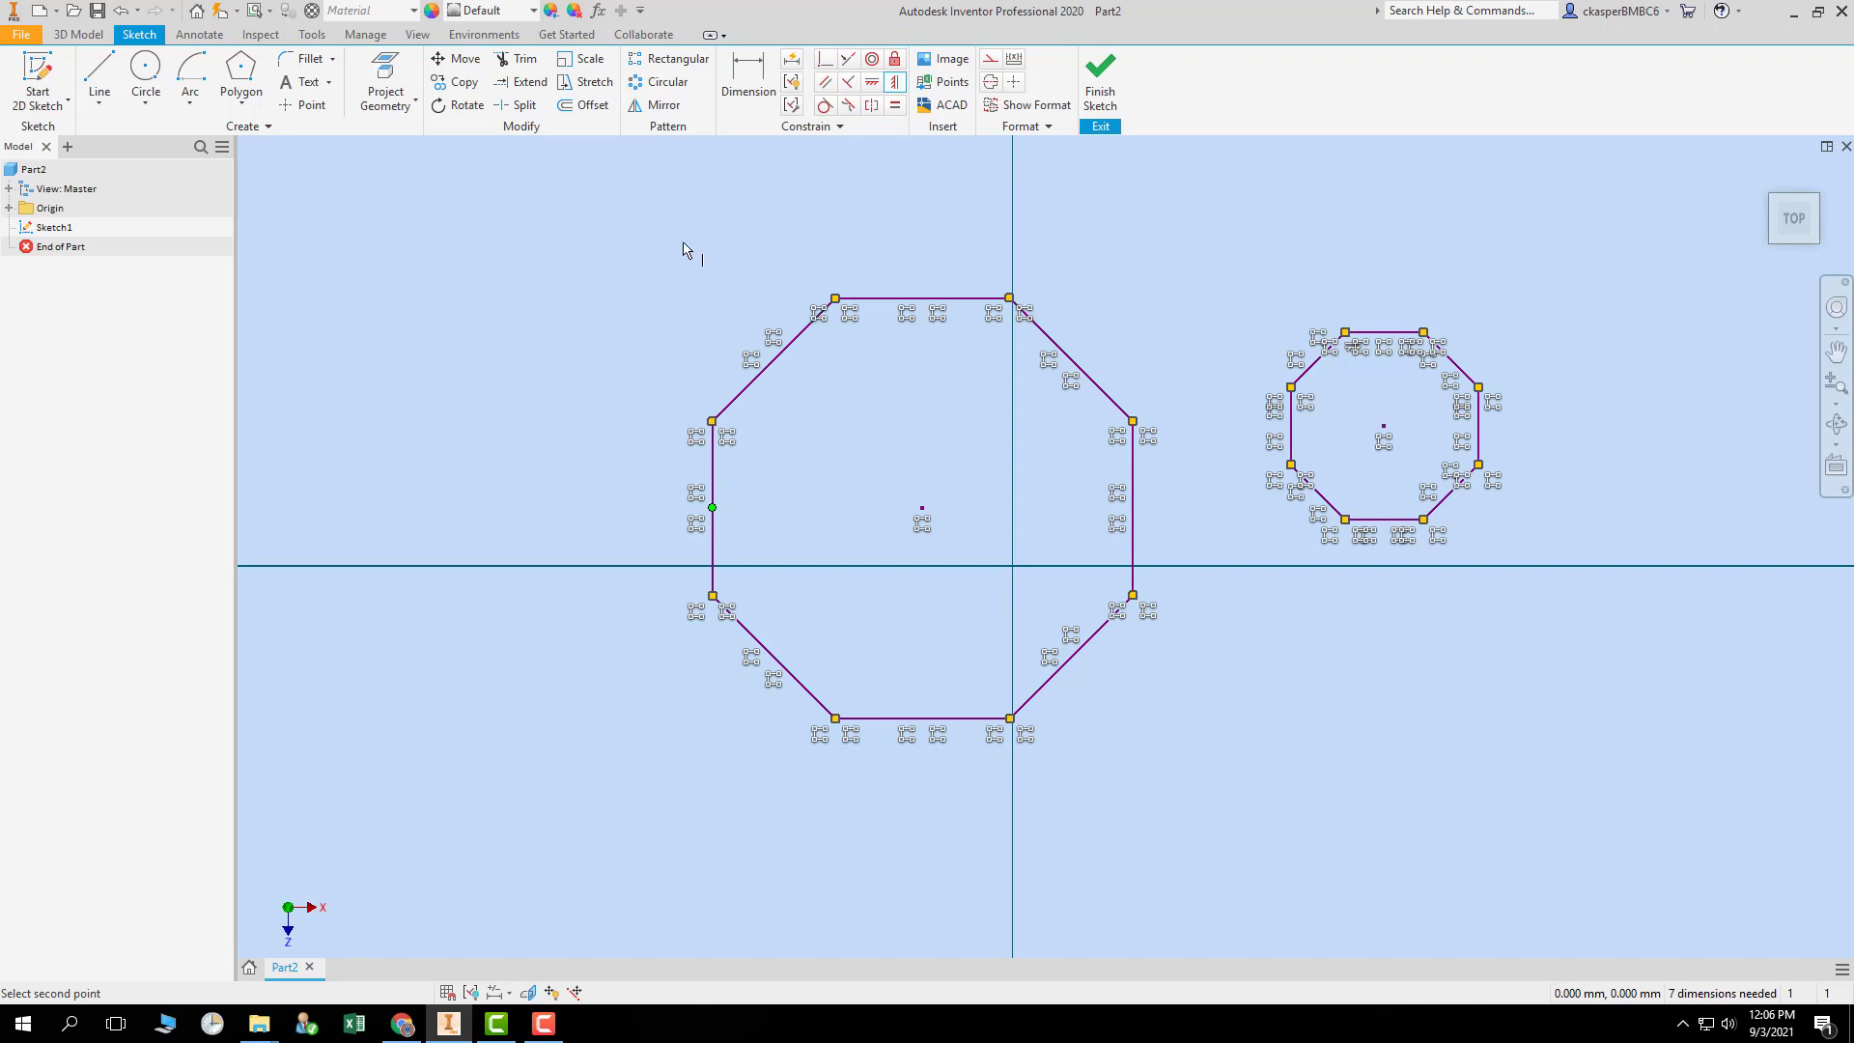
{"action": "key", "text": "Escape"}
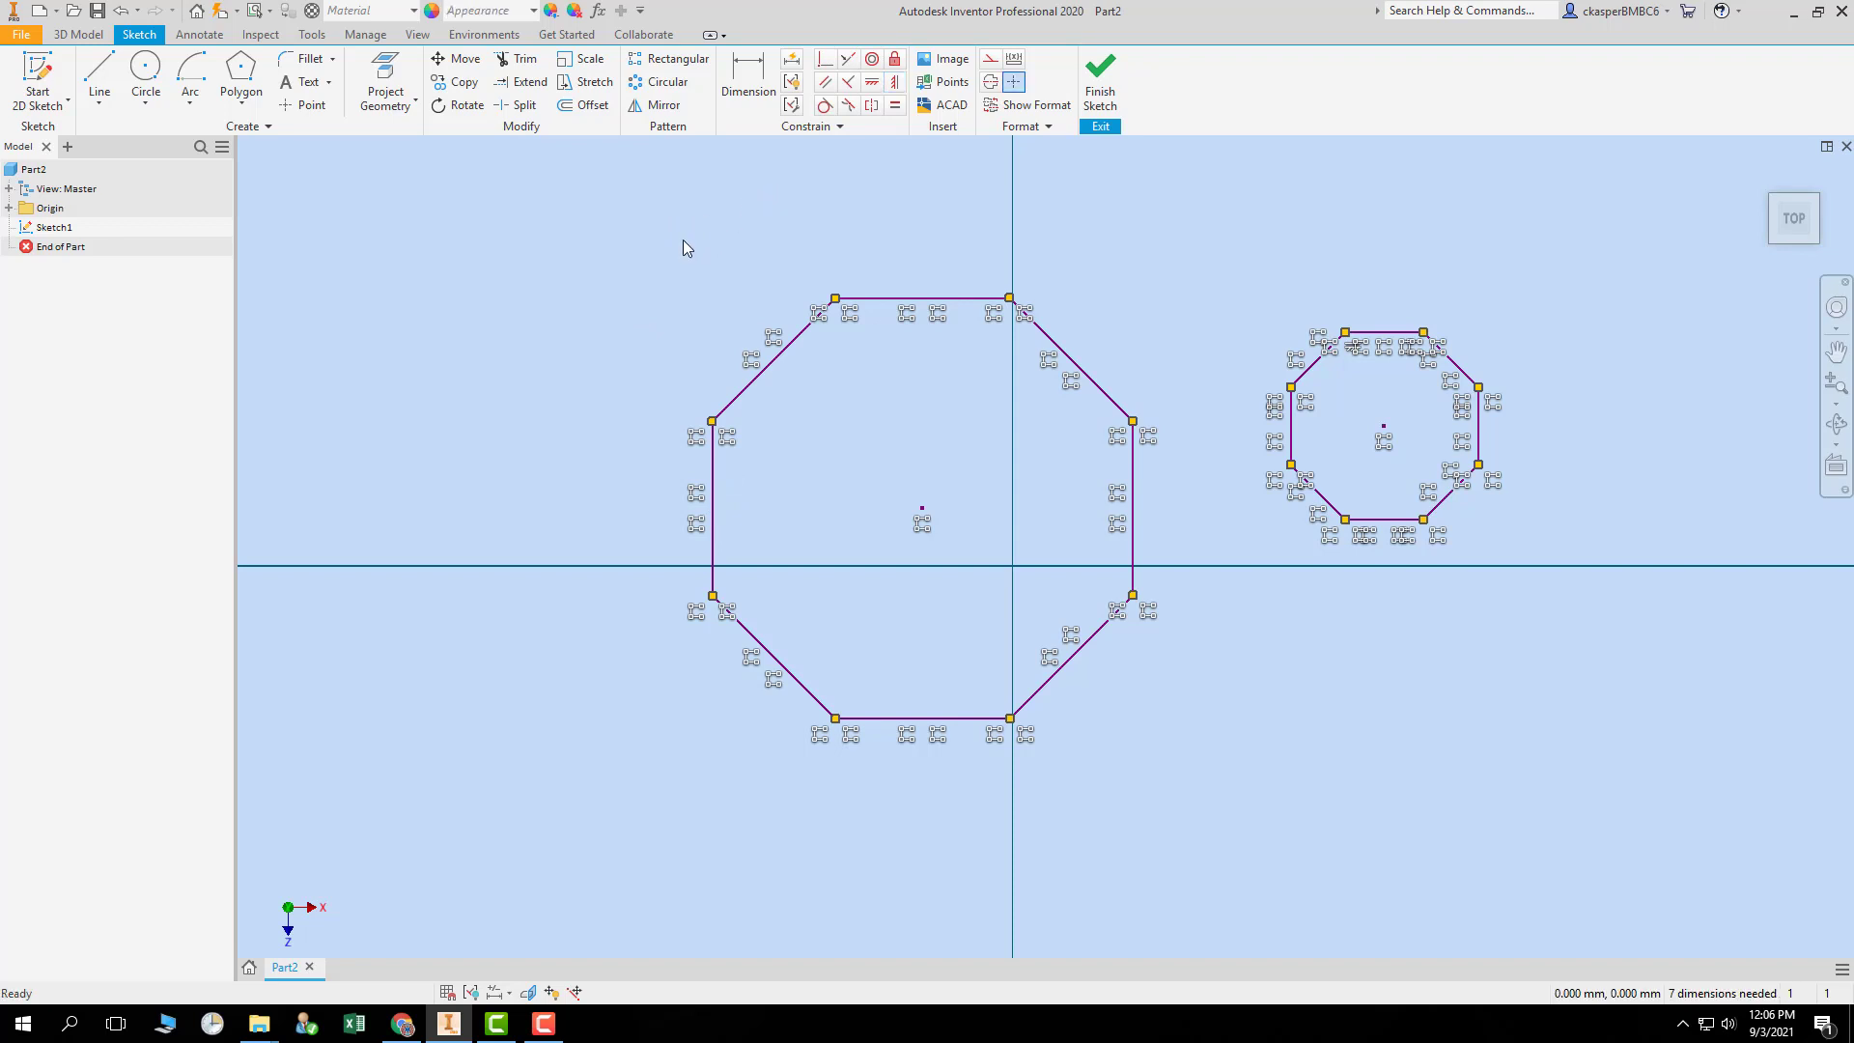
- Delete both octagons from the sketch
{"action": "left_click_drag", "start_coordinate": [569, 199], "coordinate": [1538, 695]}
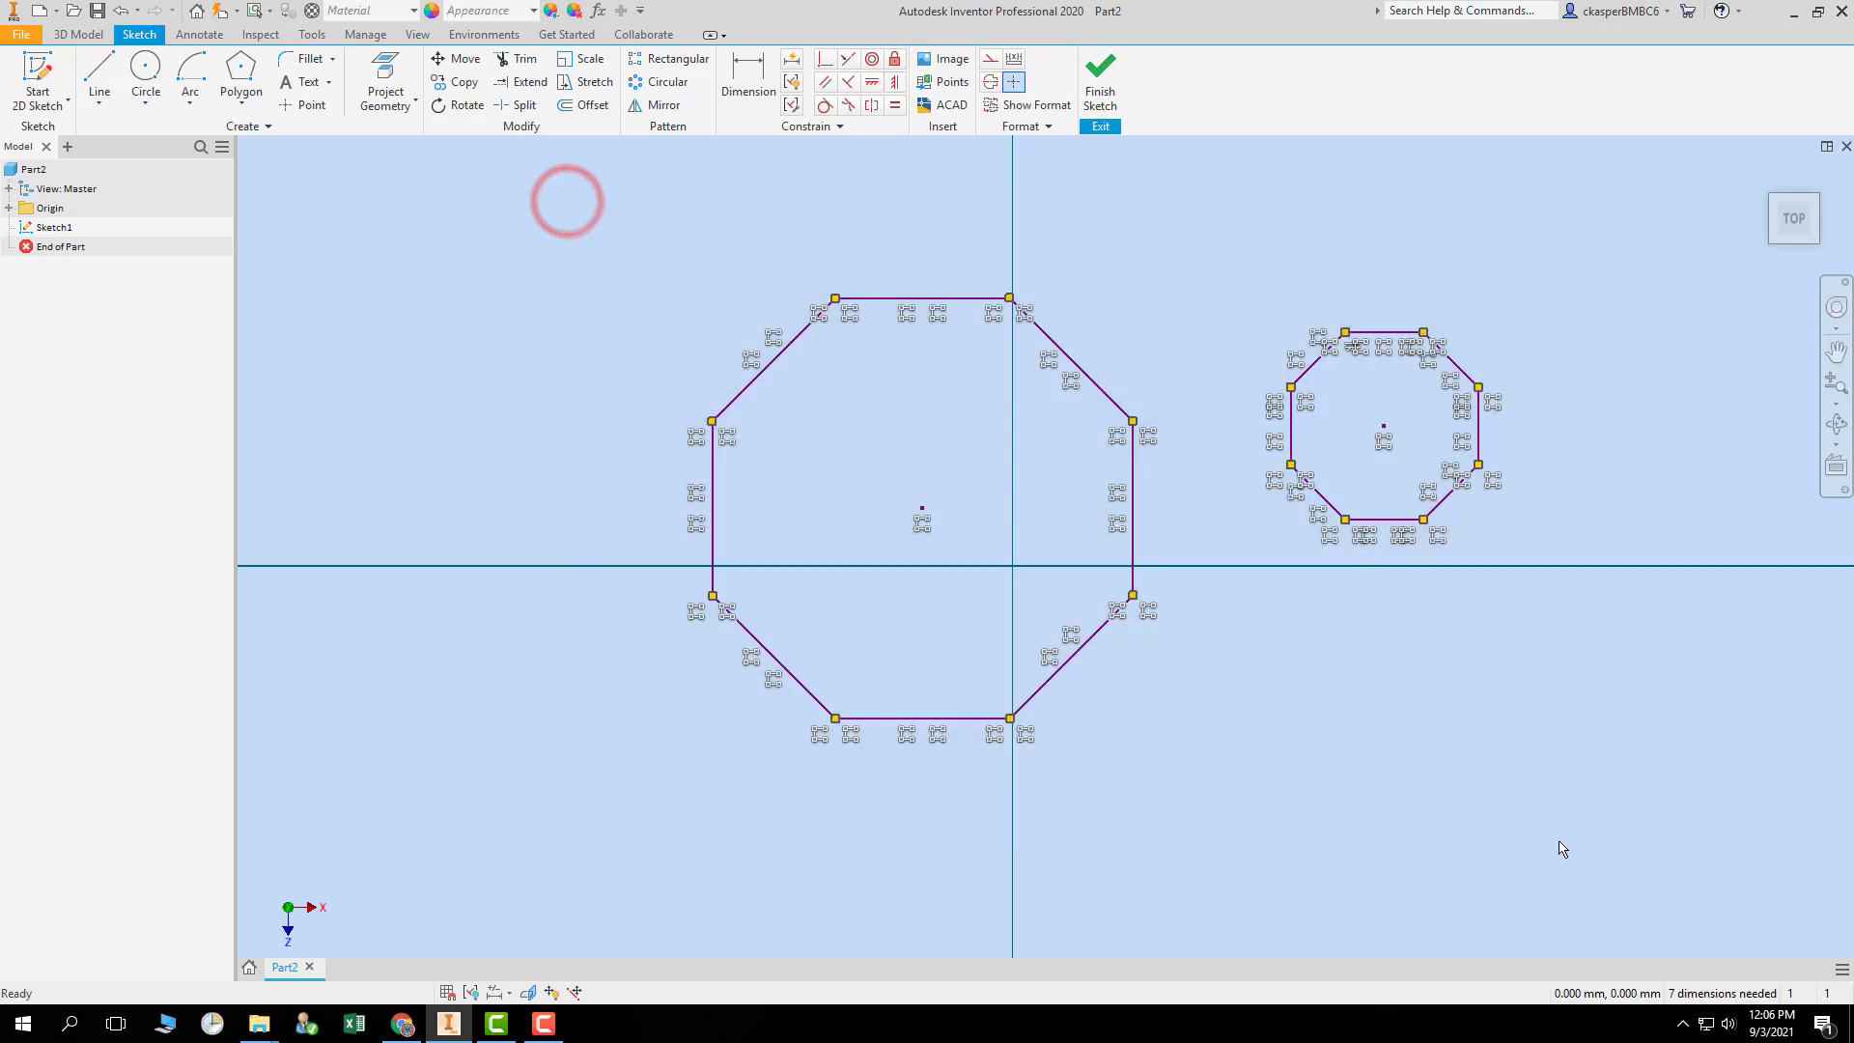
{"action": "key", "text": "Delete"}
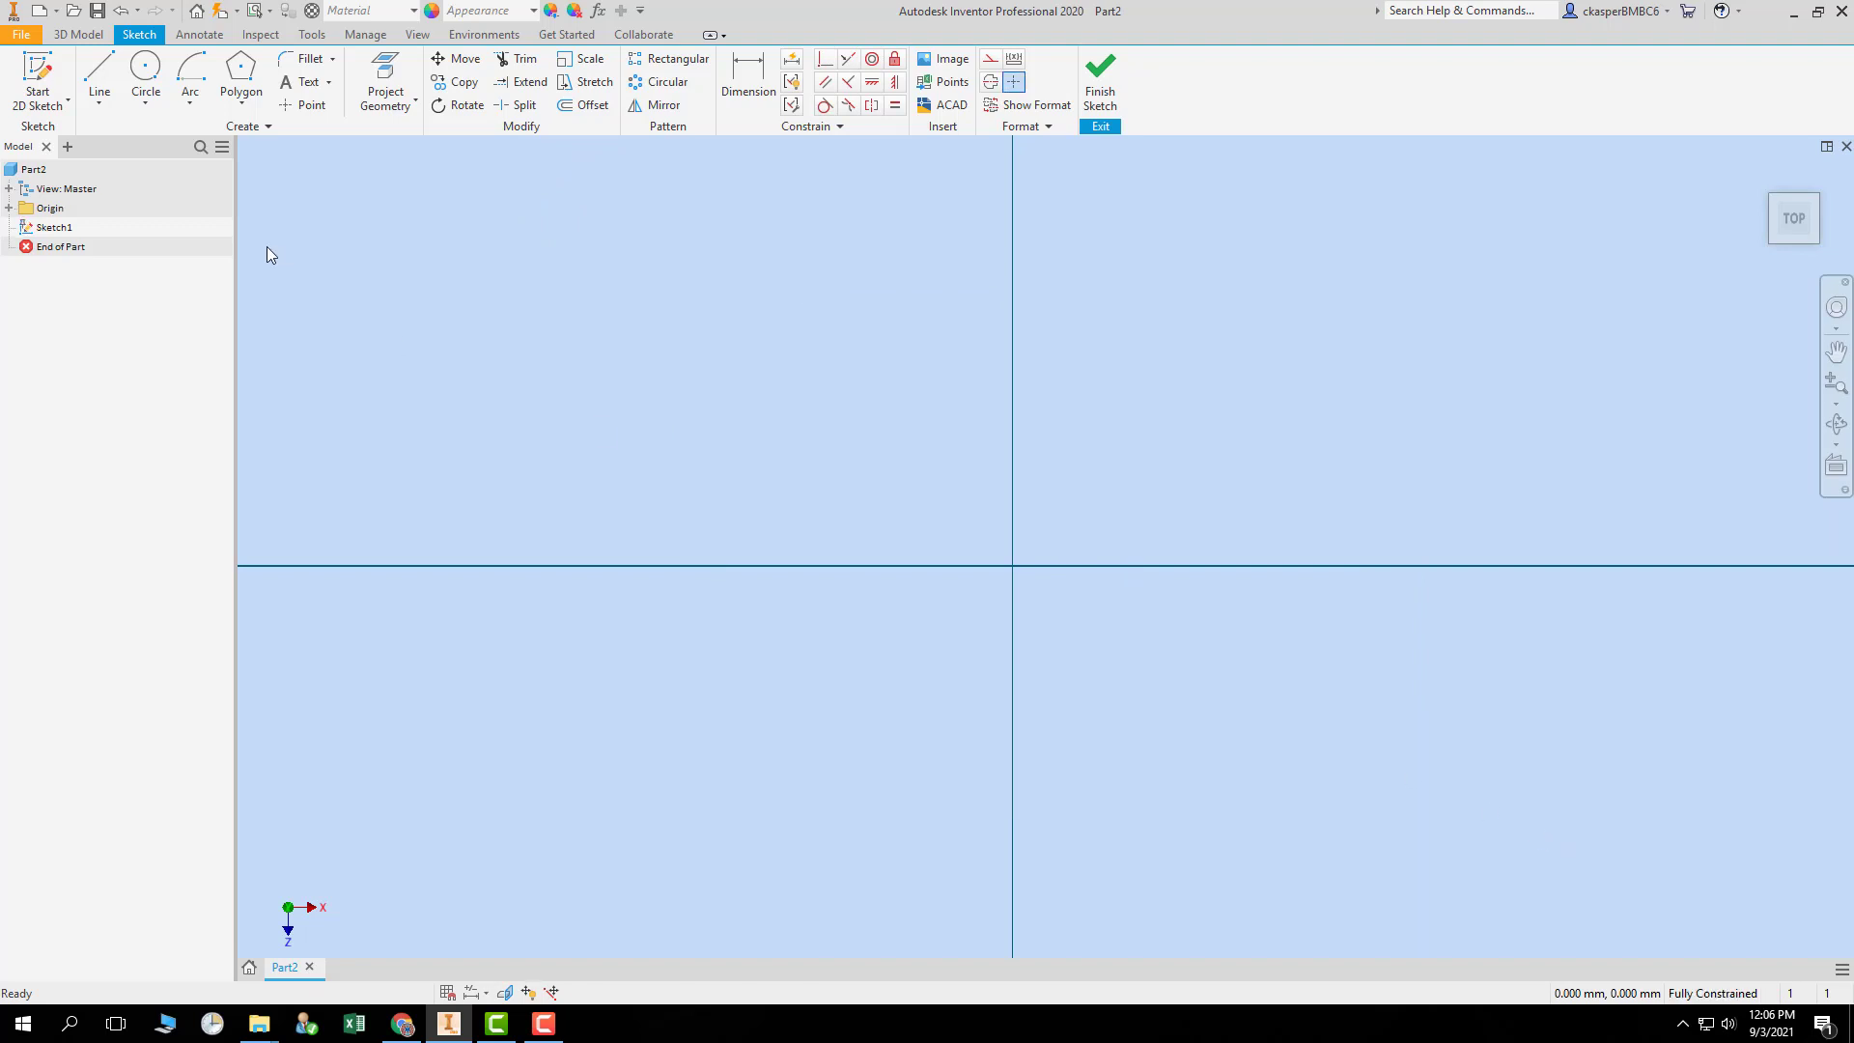
- Draw a tilted 3-sided polygon above the horizontal axis, to the left of the vertical axis
{"action": "left_click", "coordinate": [243, 106]}
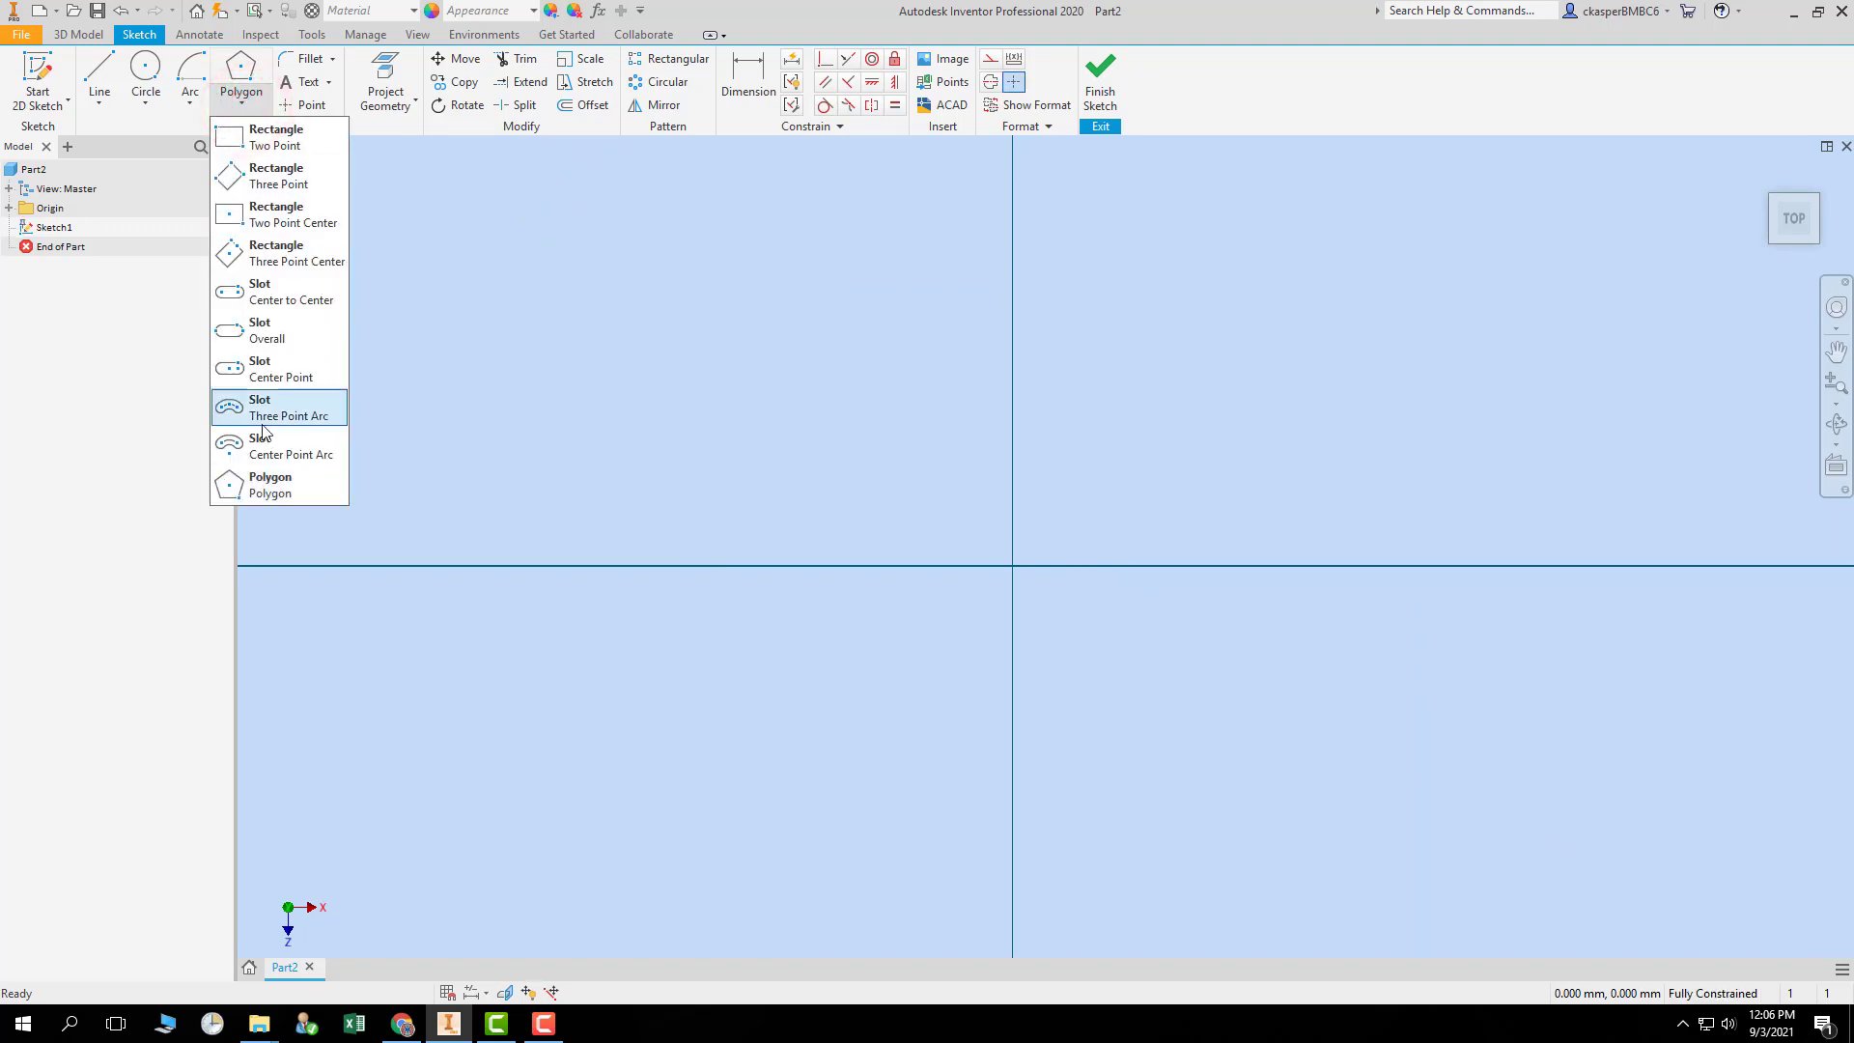
{"action": "left_click", "coordinate": [271, 484]}
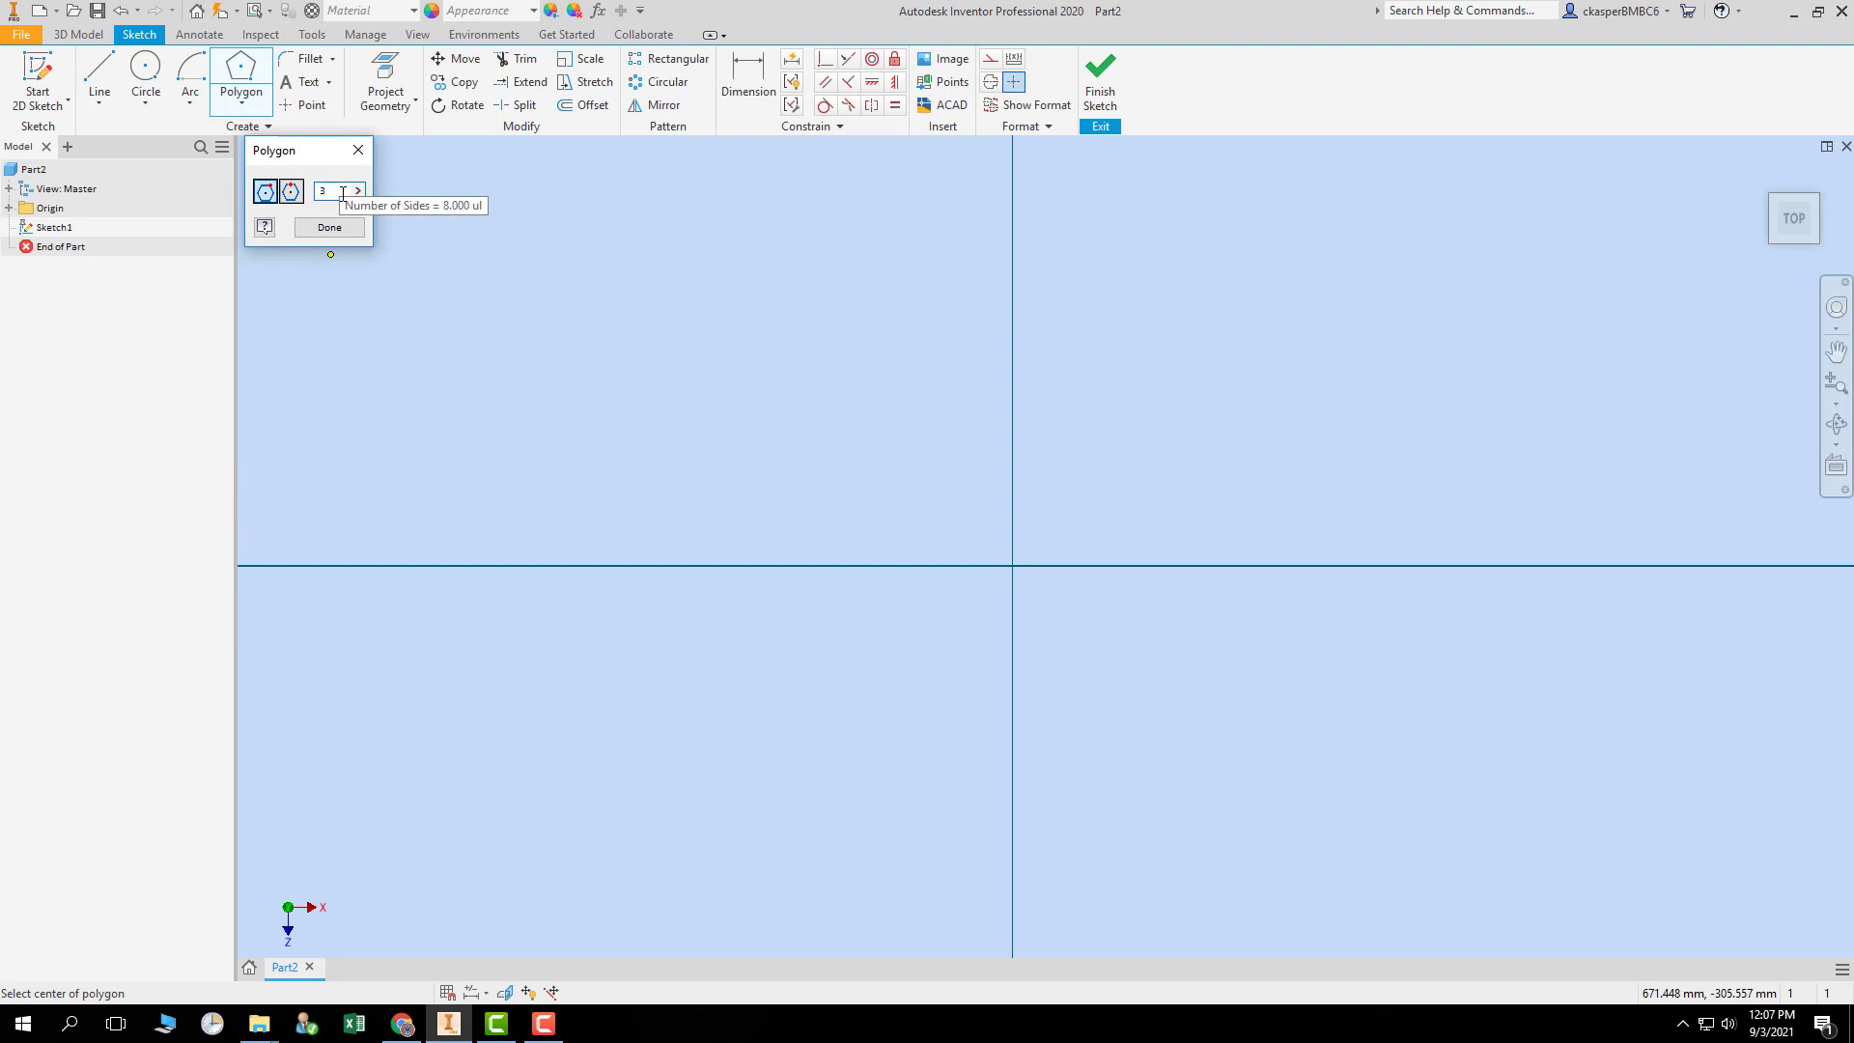
{"action": "left_click", "coordinate": [777, 396]}
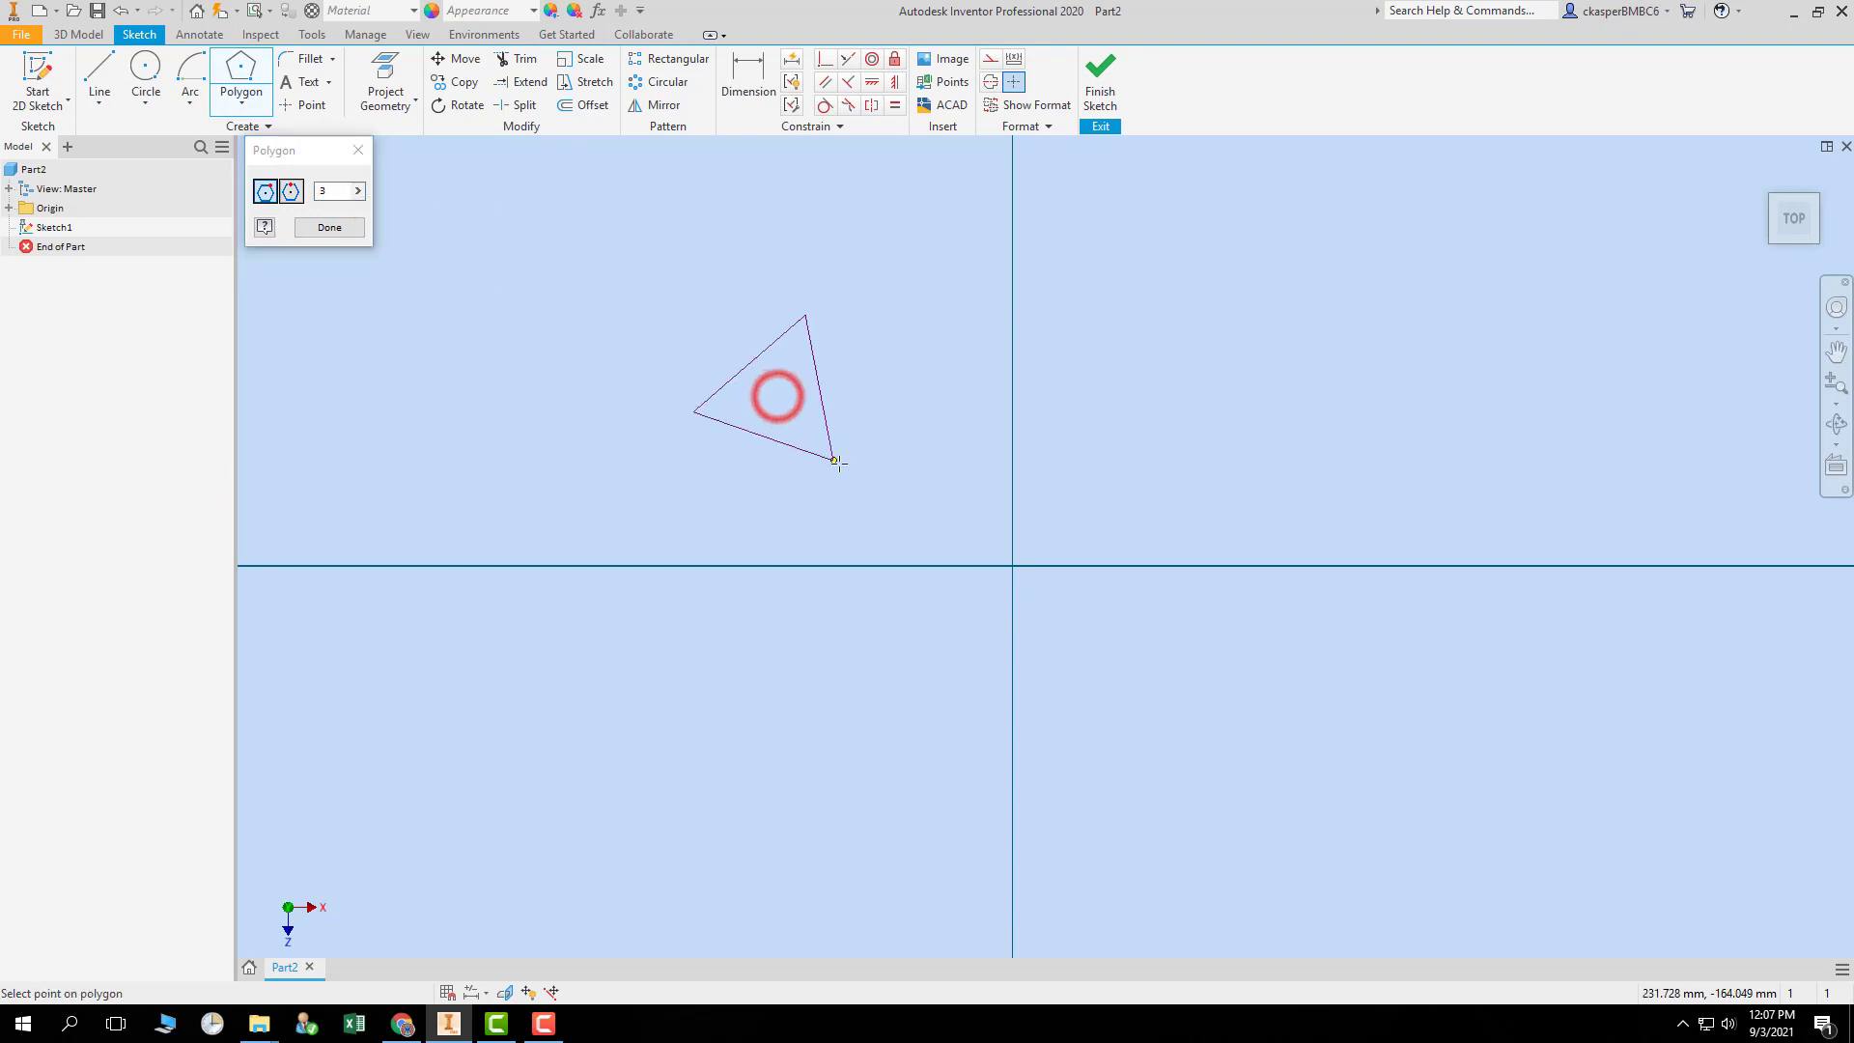
{"action": "left_click", "coordinate": [820, 509]}
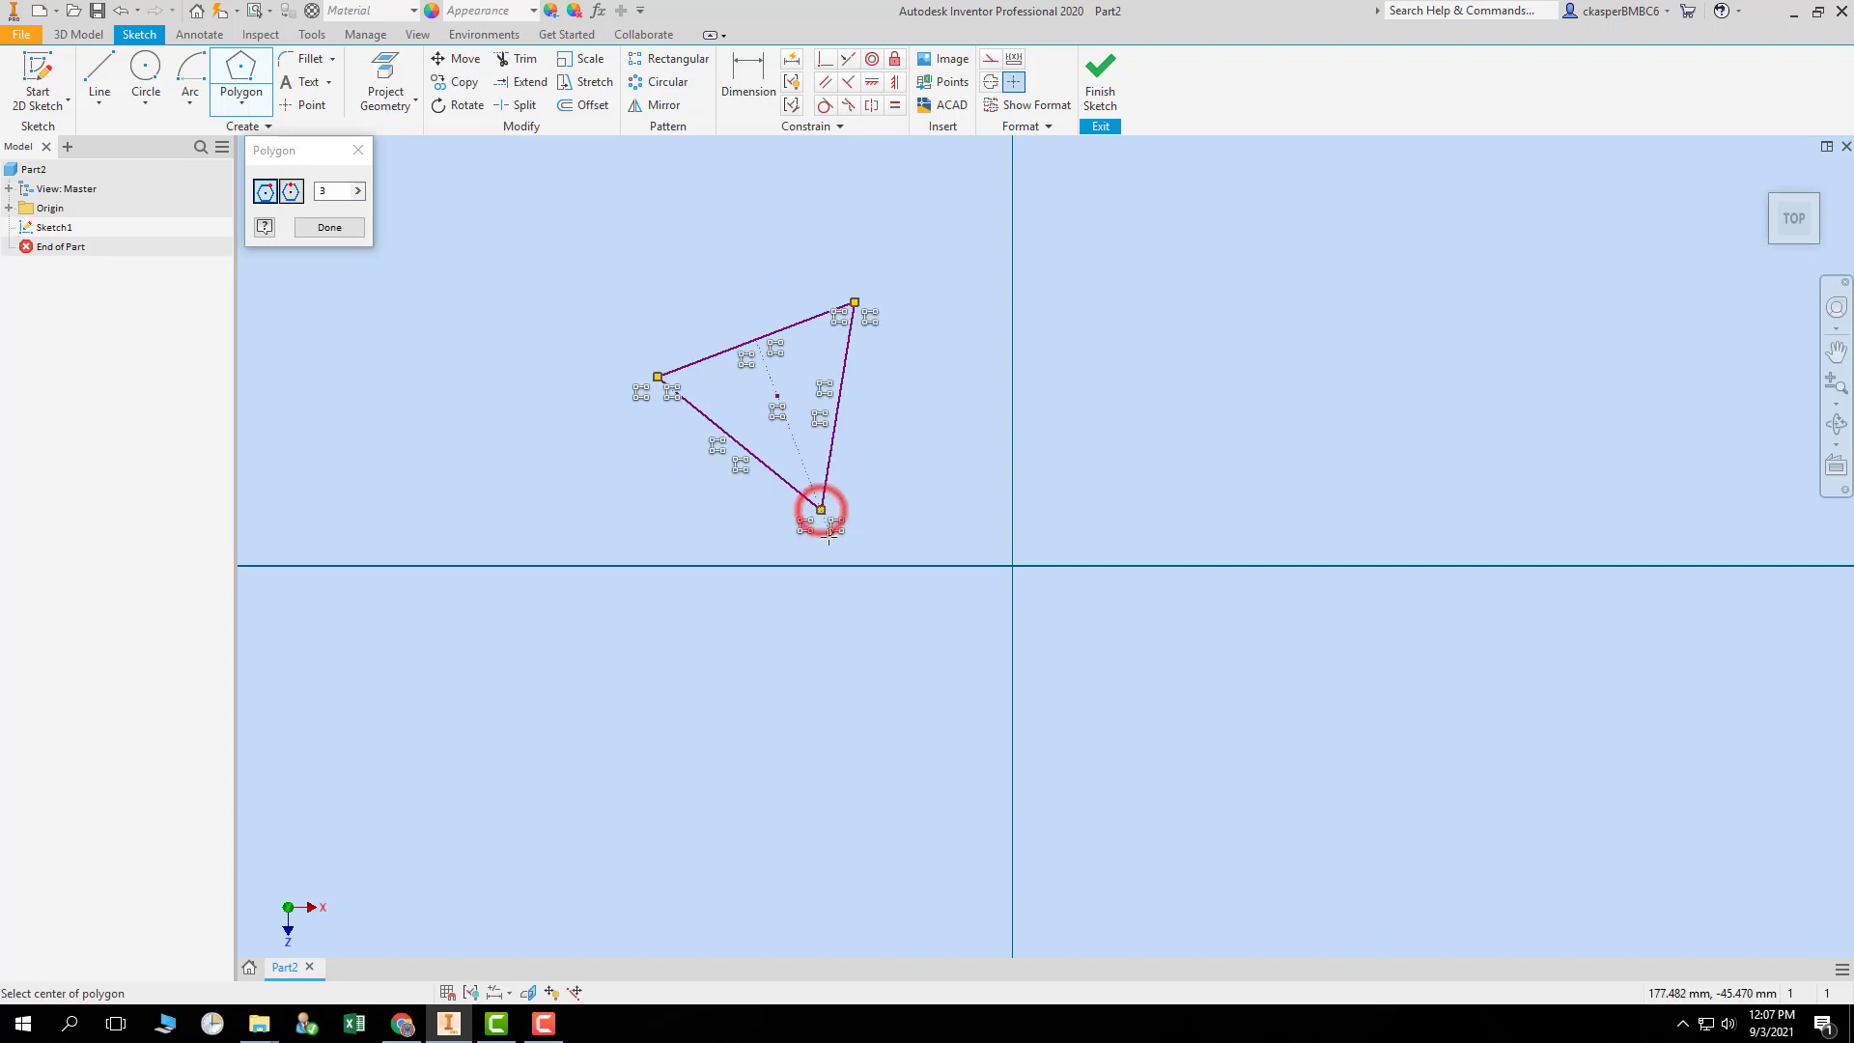
- Draw a slightly tilted 4-sided polygon to the right of the triangle, on the other side of the vertical axis
{"action": "double_click", "coordinate": [331, 190]}
{"action": "type", "text": "4"}
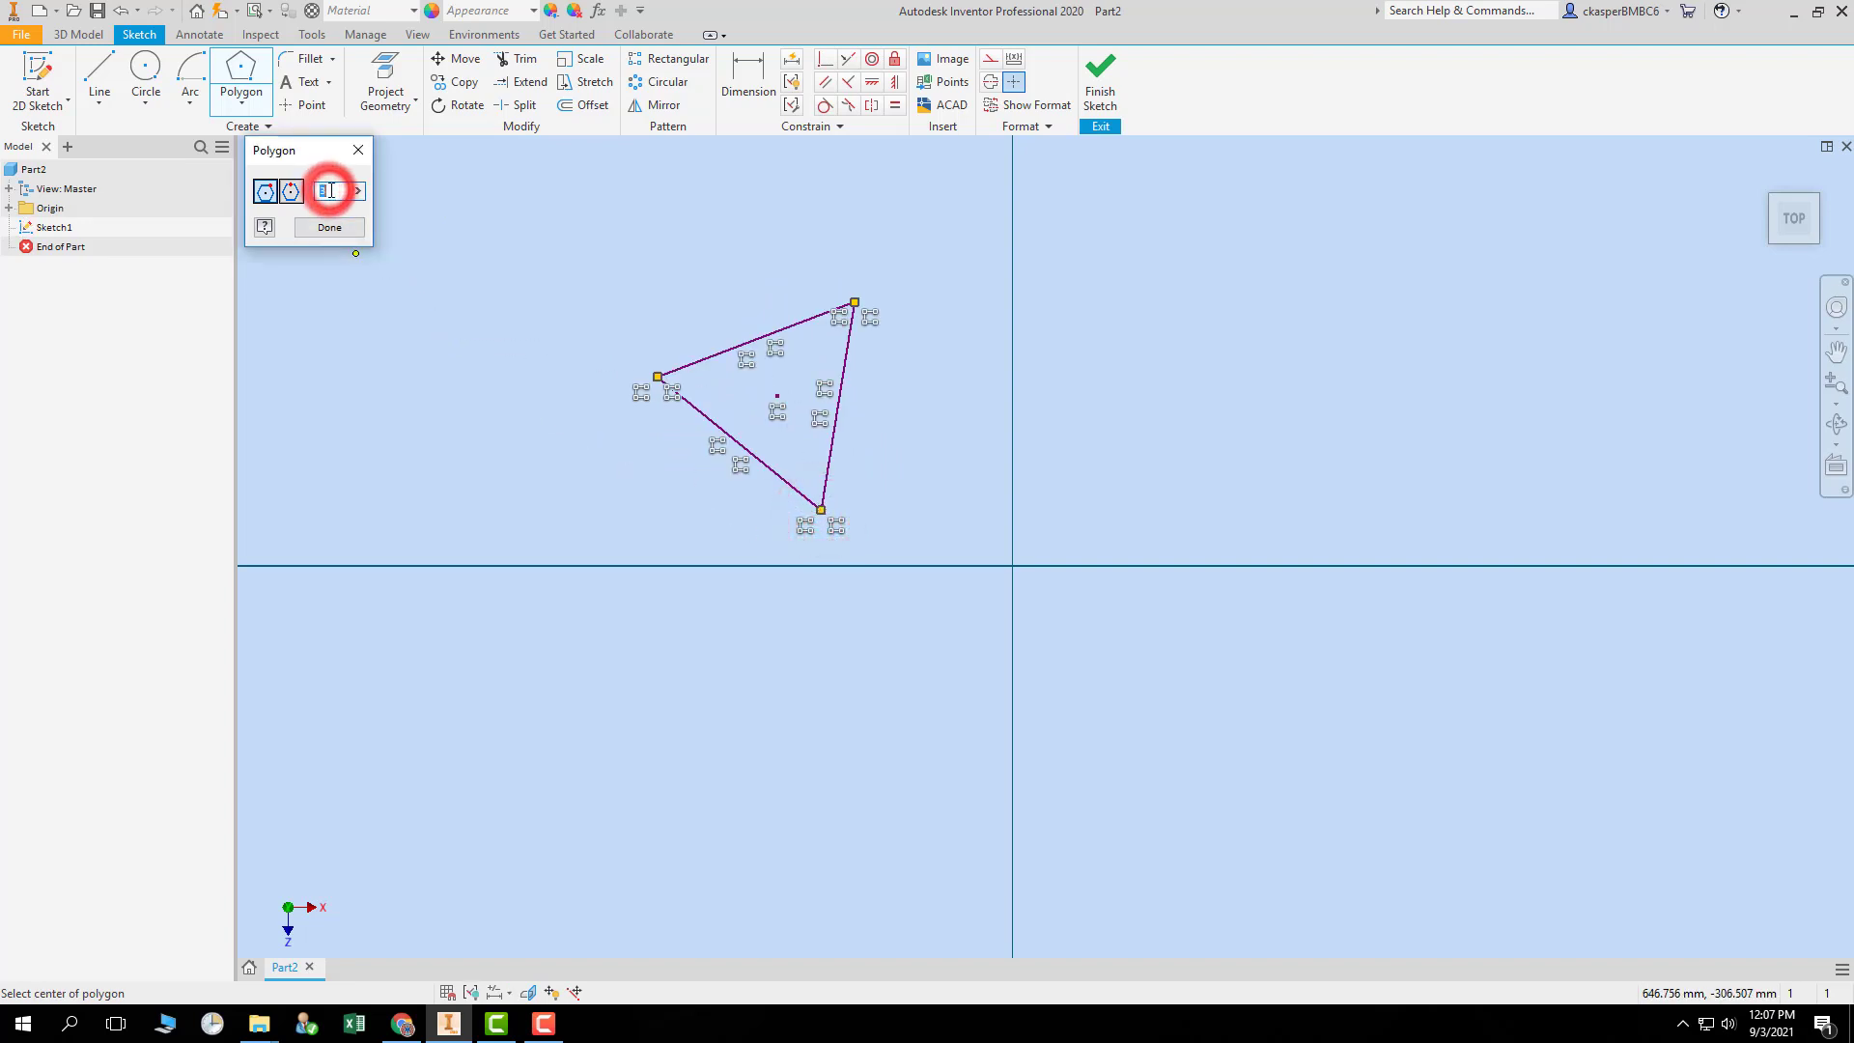
{"action": "left_click", "coordinate": [1155, 333]}
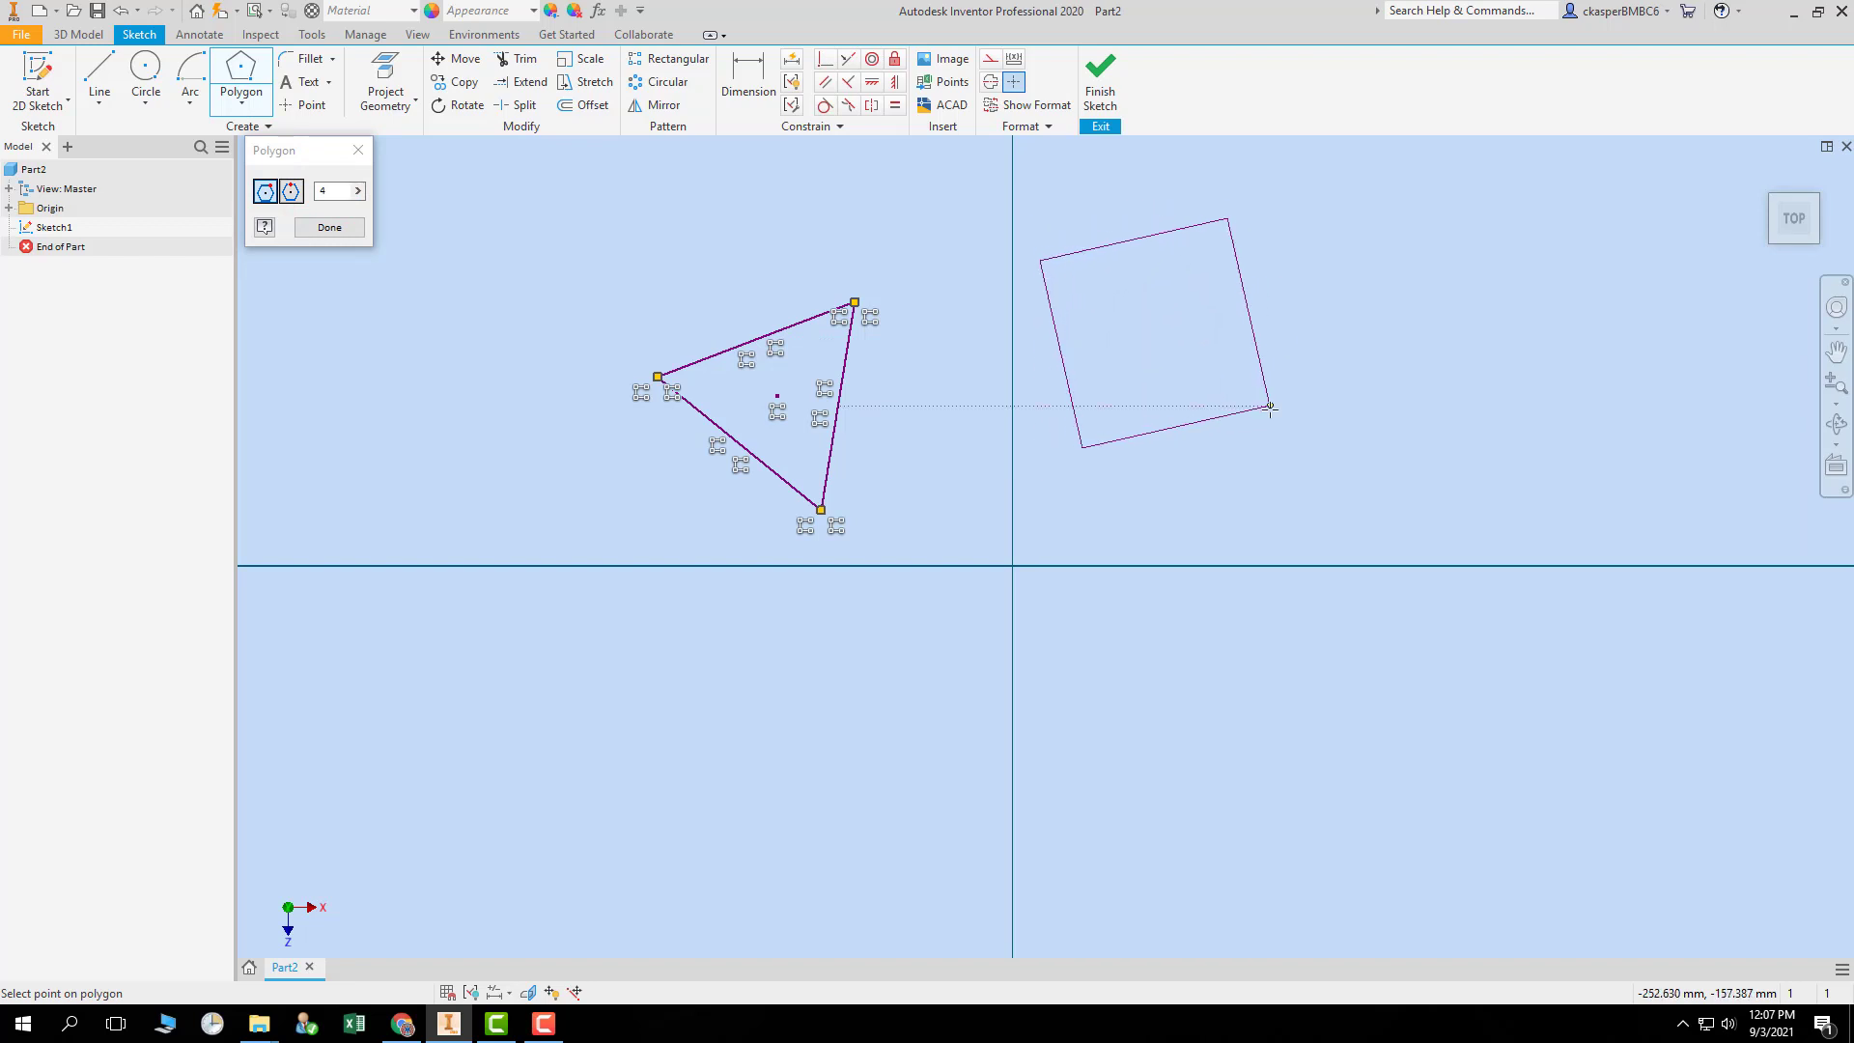
{"action": "left_click", "coordinate": [1270, 409]}
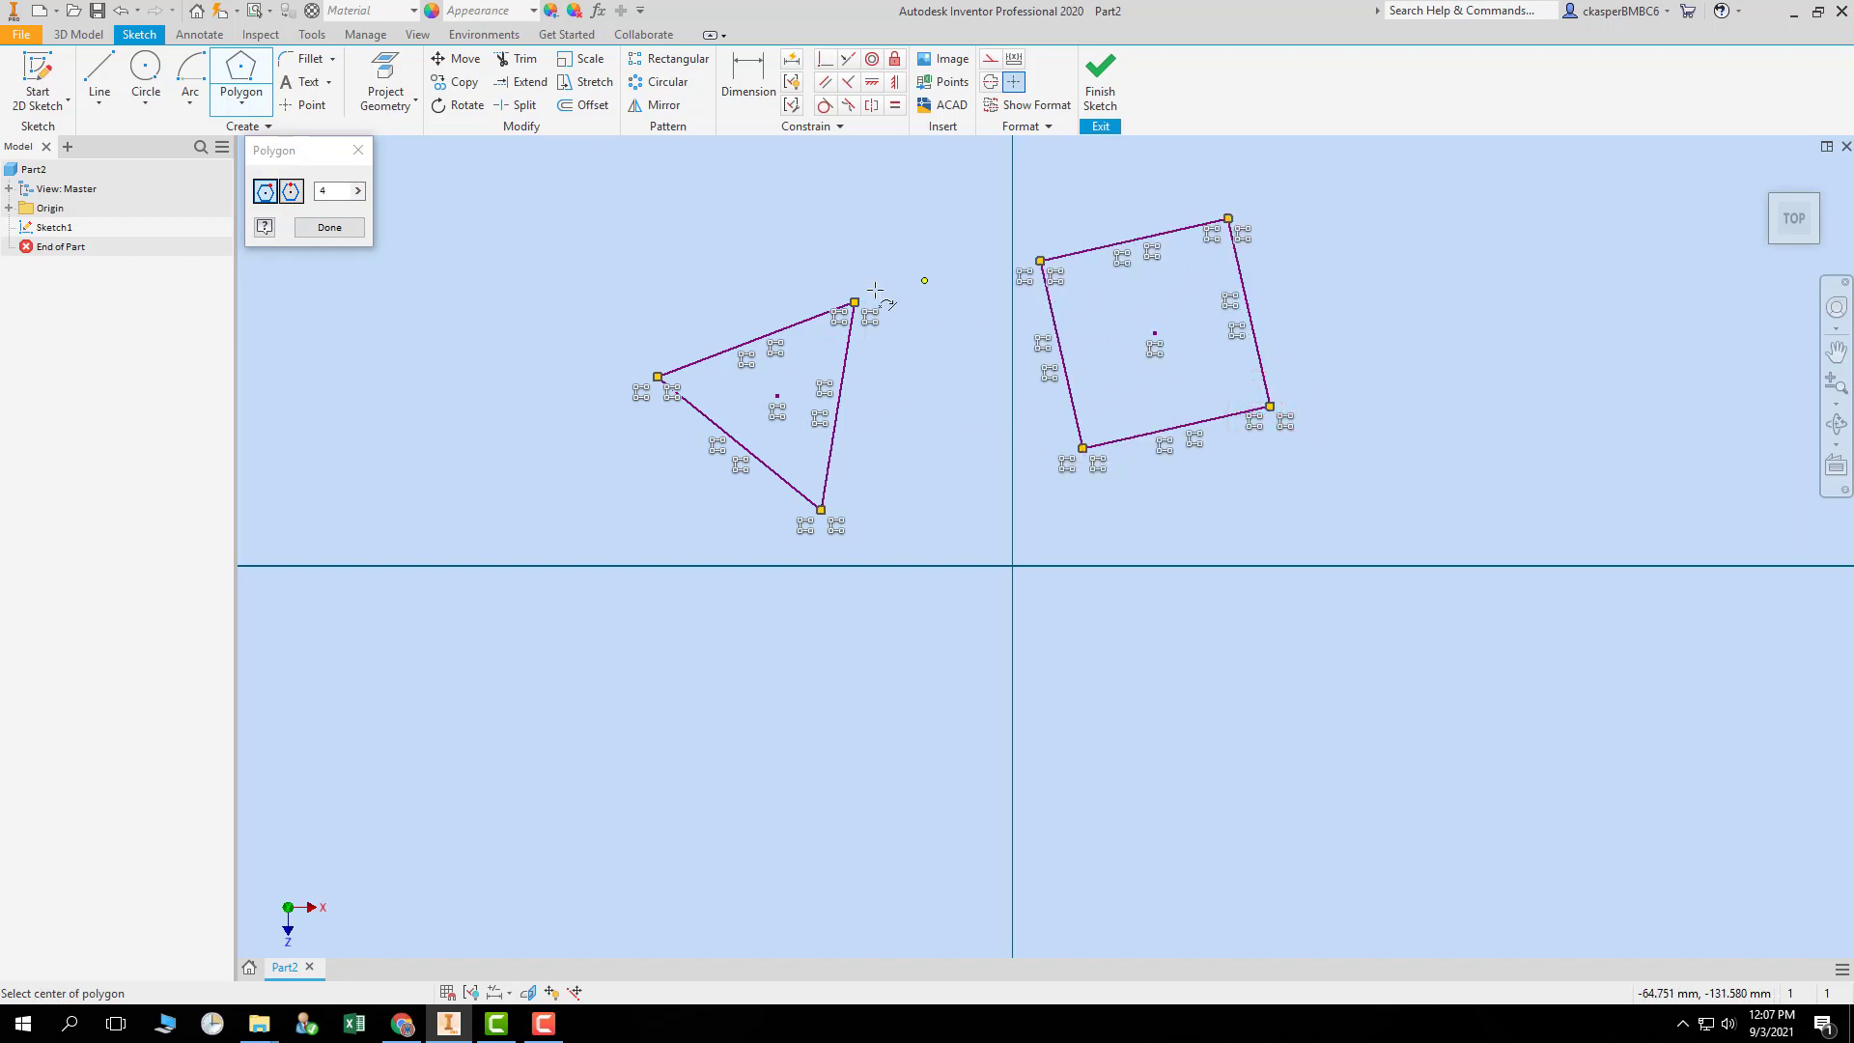
- Draw a small 5-sided polygon to the left of the triangle
{"action": "double_click", "coordinate": [337, 192]}
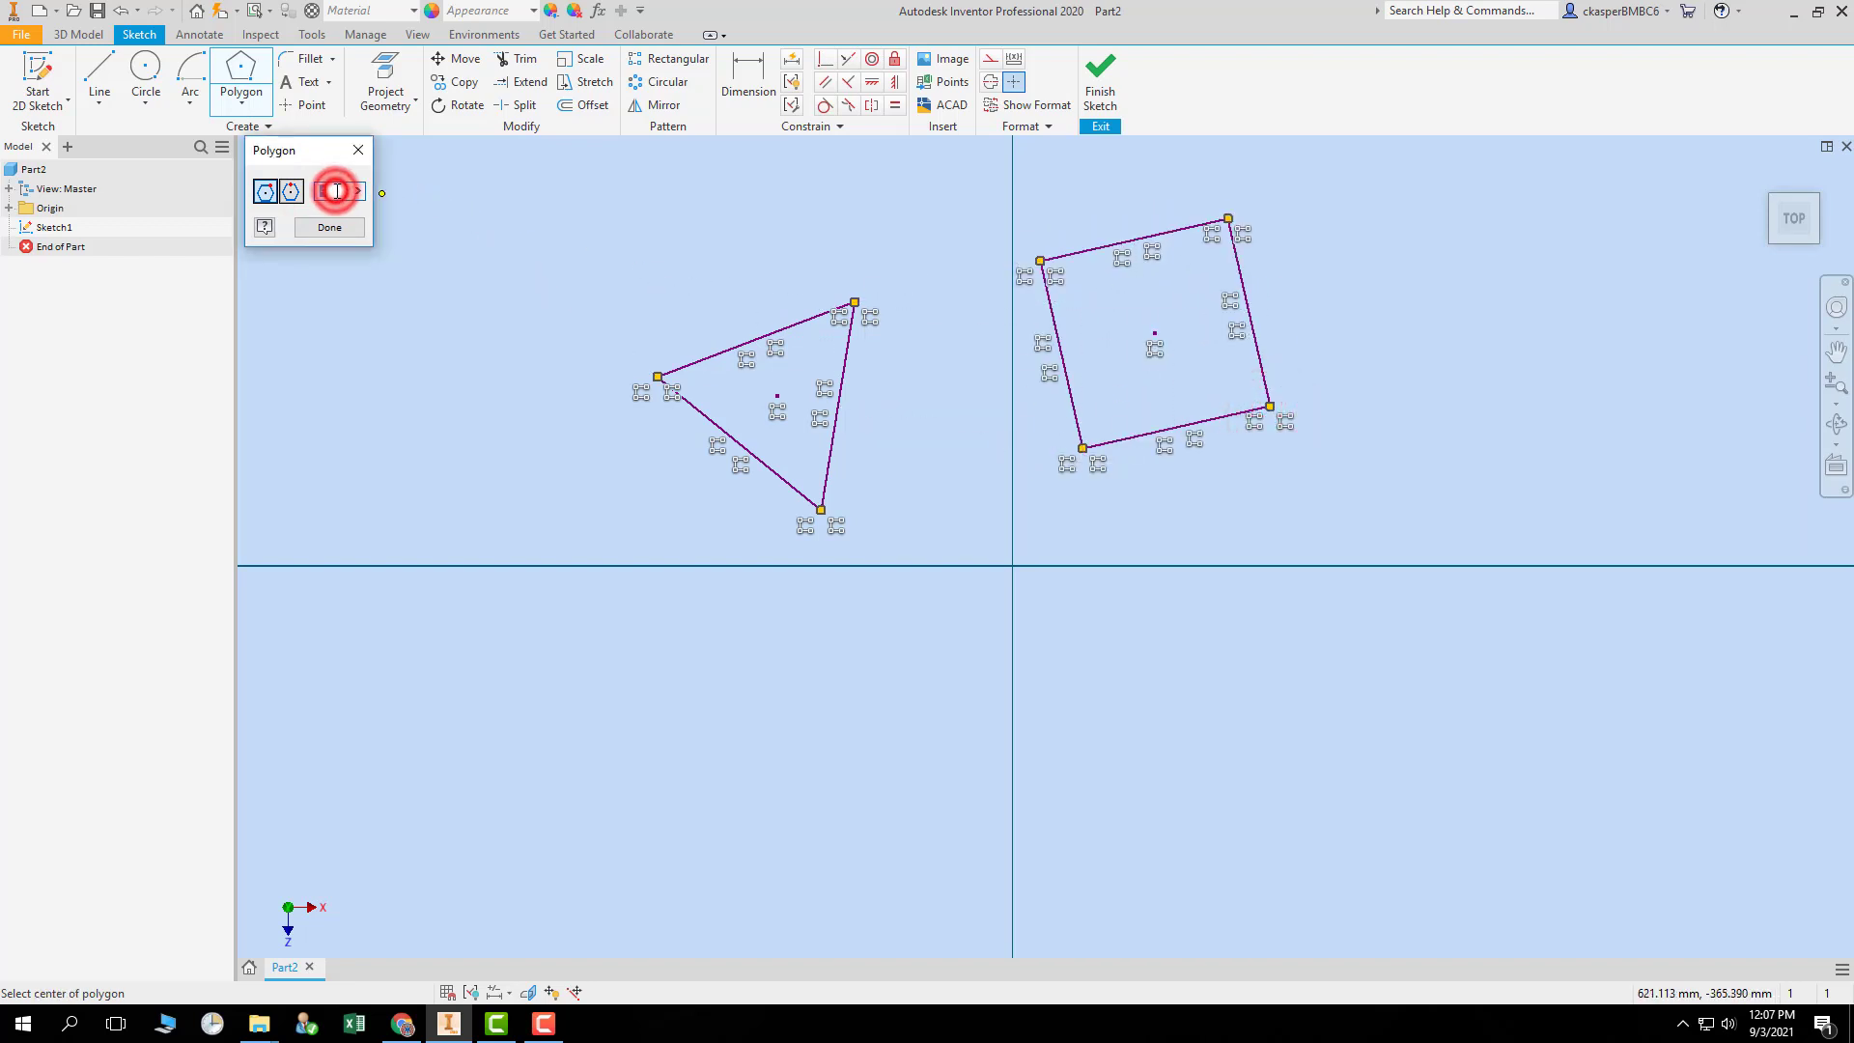
{"action": "type", "text": "5"}
{"action": "left_click", "coordinate": [377, 350]}
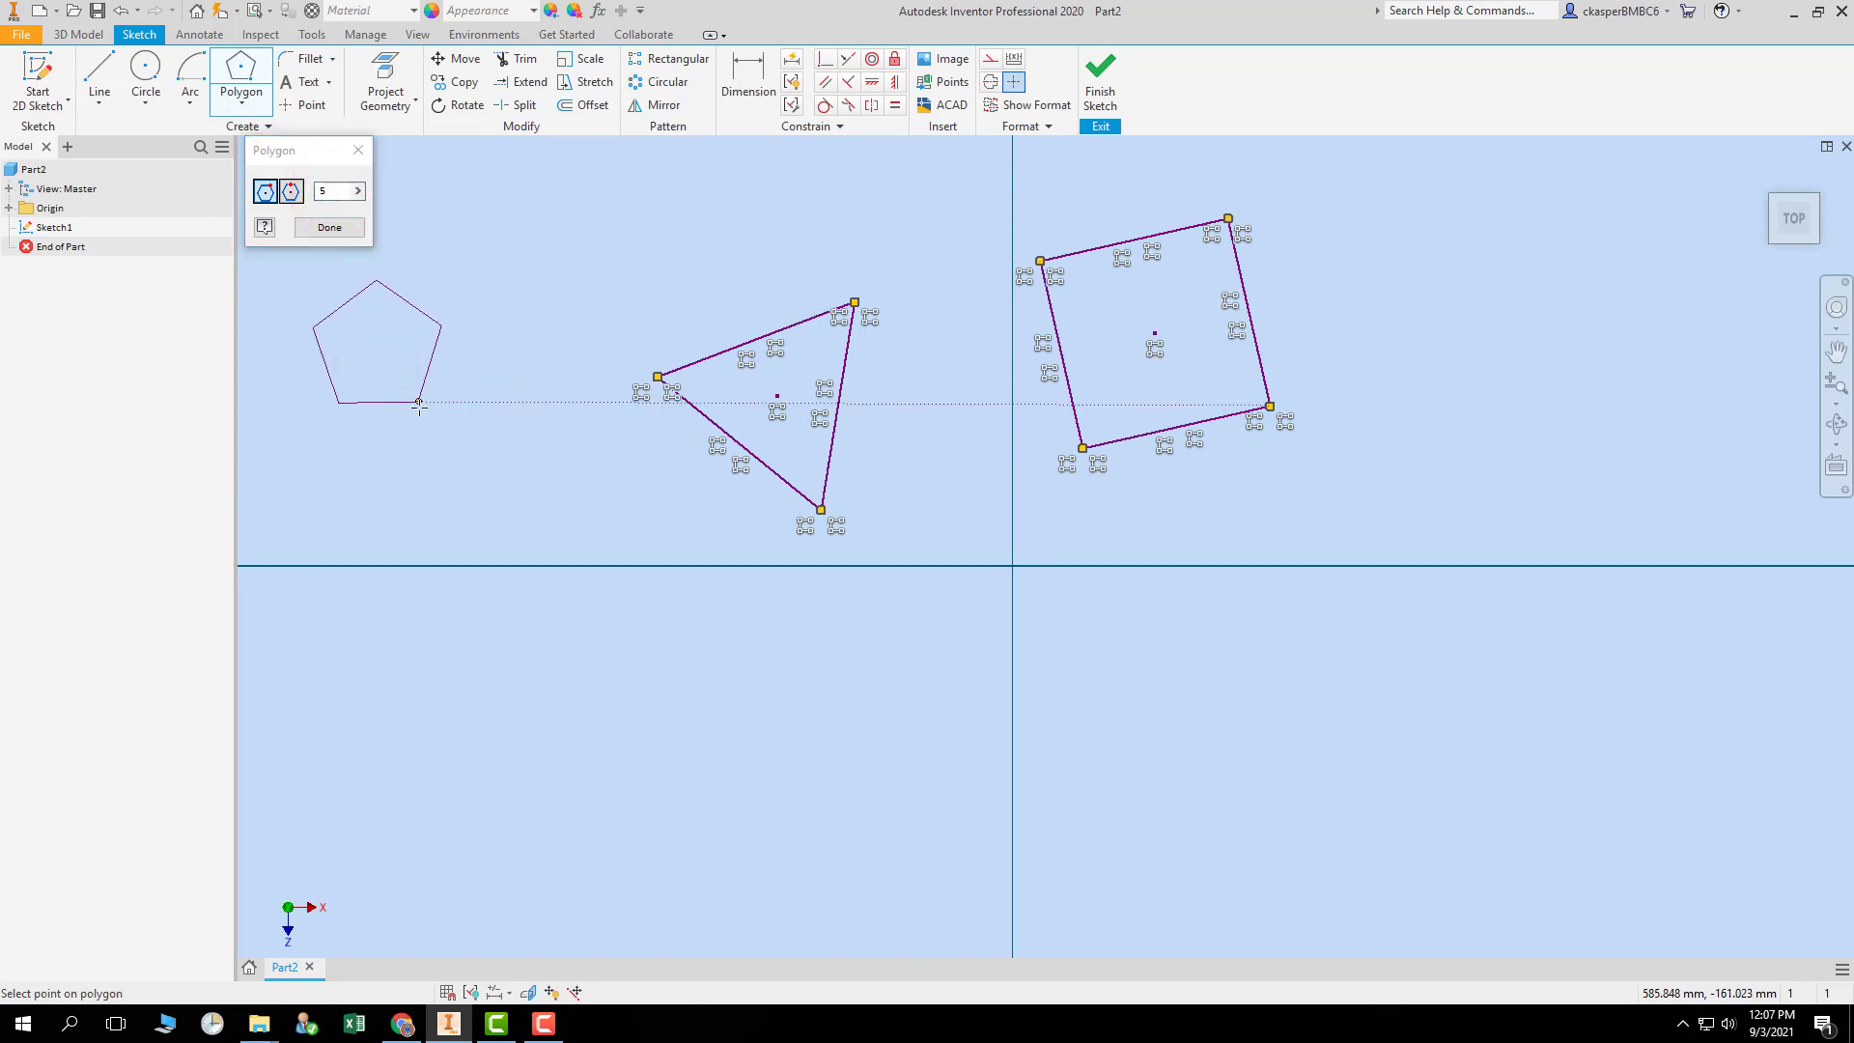
{"action": "left_click", "coordinate": [418, 404]}
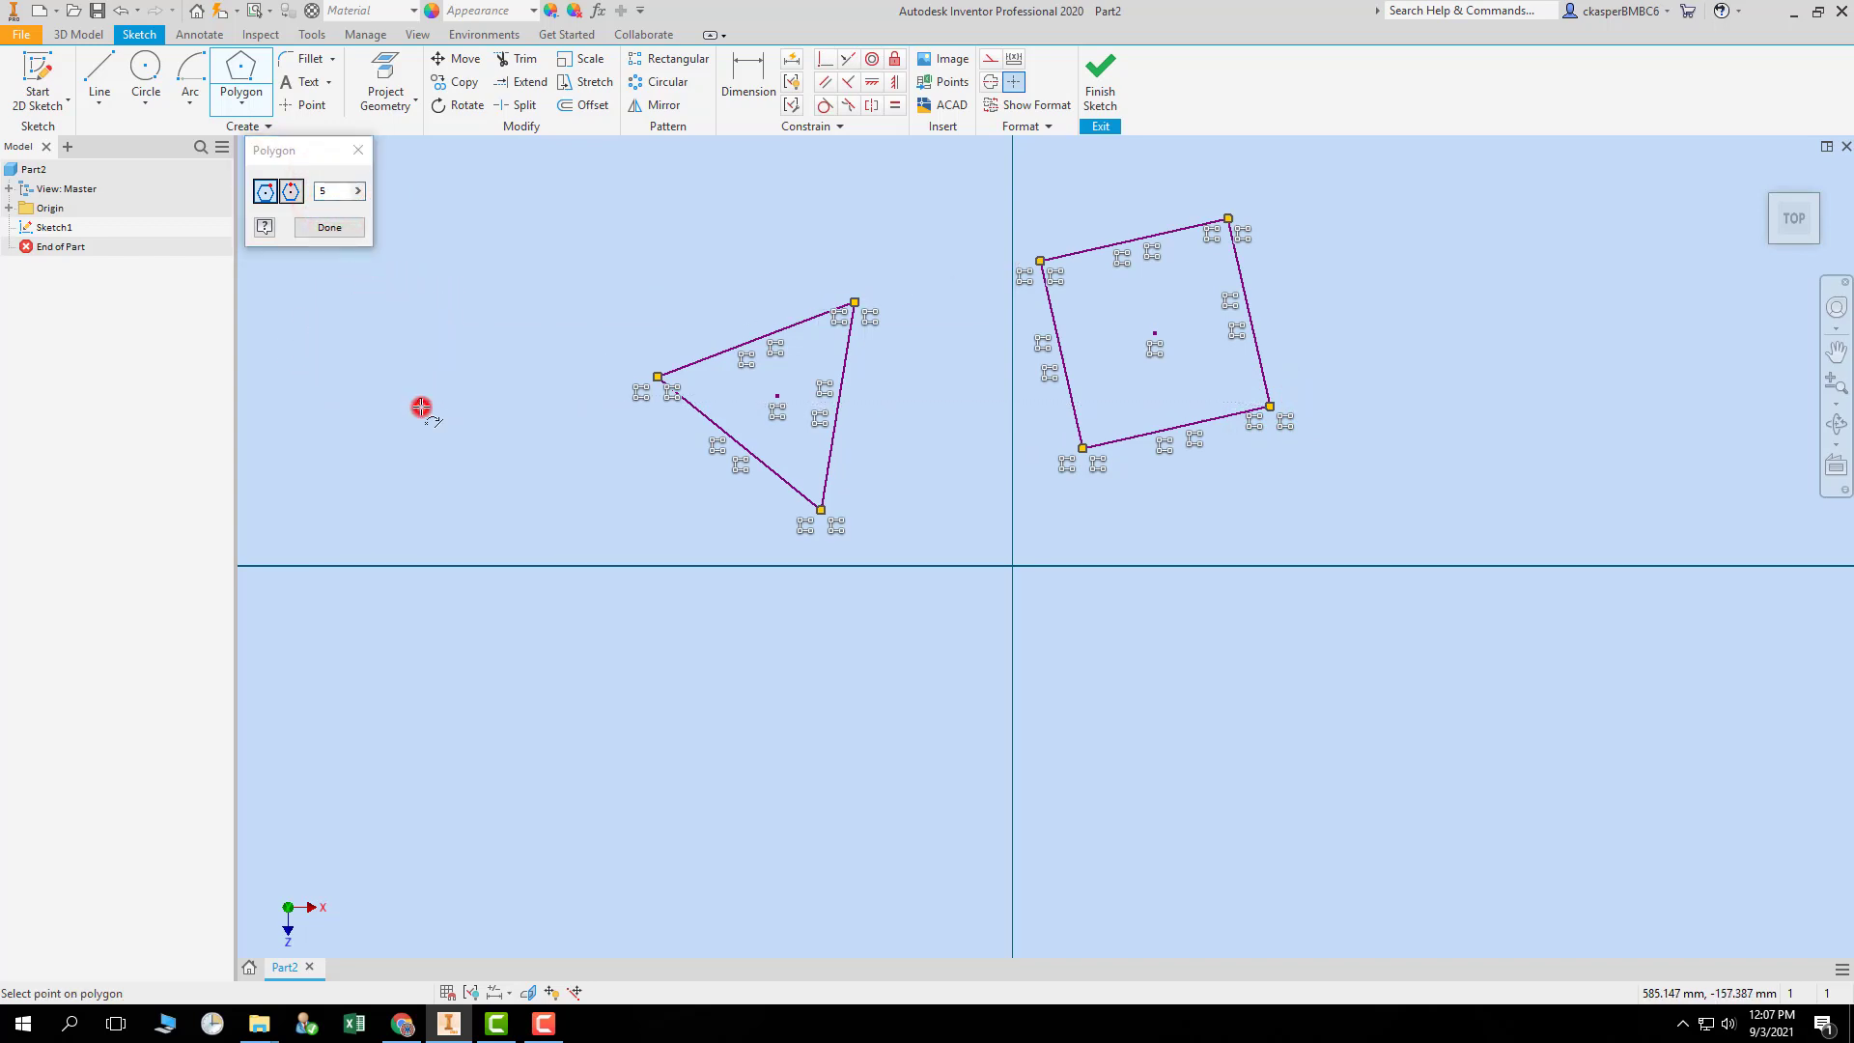
- Draw a very large 33-sided polygon with sides about 8172 mm long that surrounds the triangle, square and pentagon
{"action": "double_click", "coordinate": [332, 191]}
{"action": "type", "text": "33"}
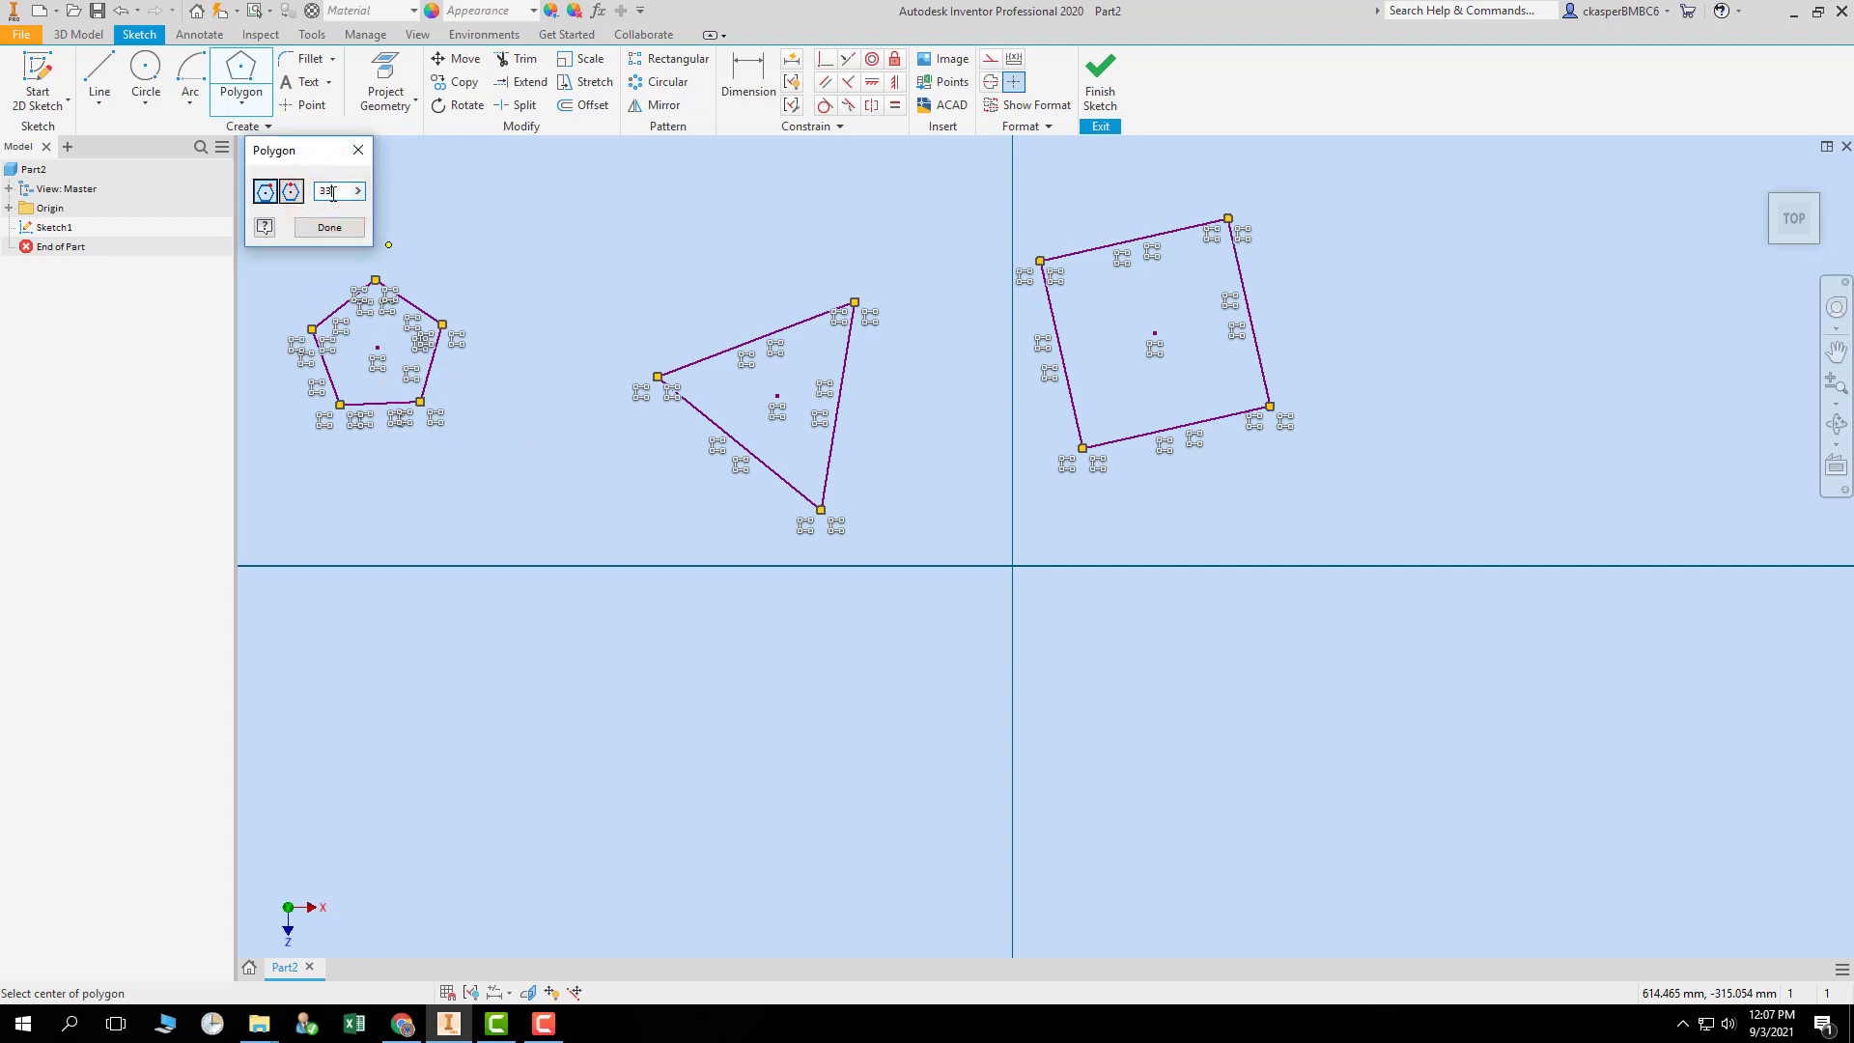
{"action": "left_click", "coordinate": [710, 676]}
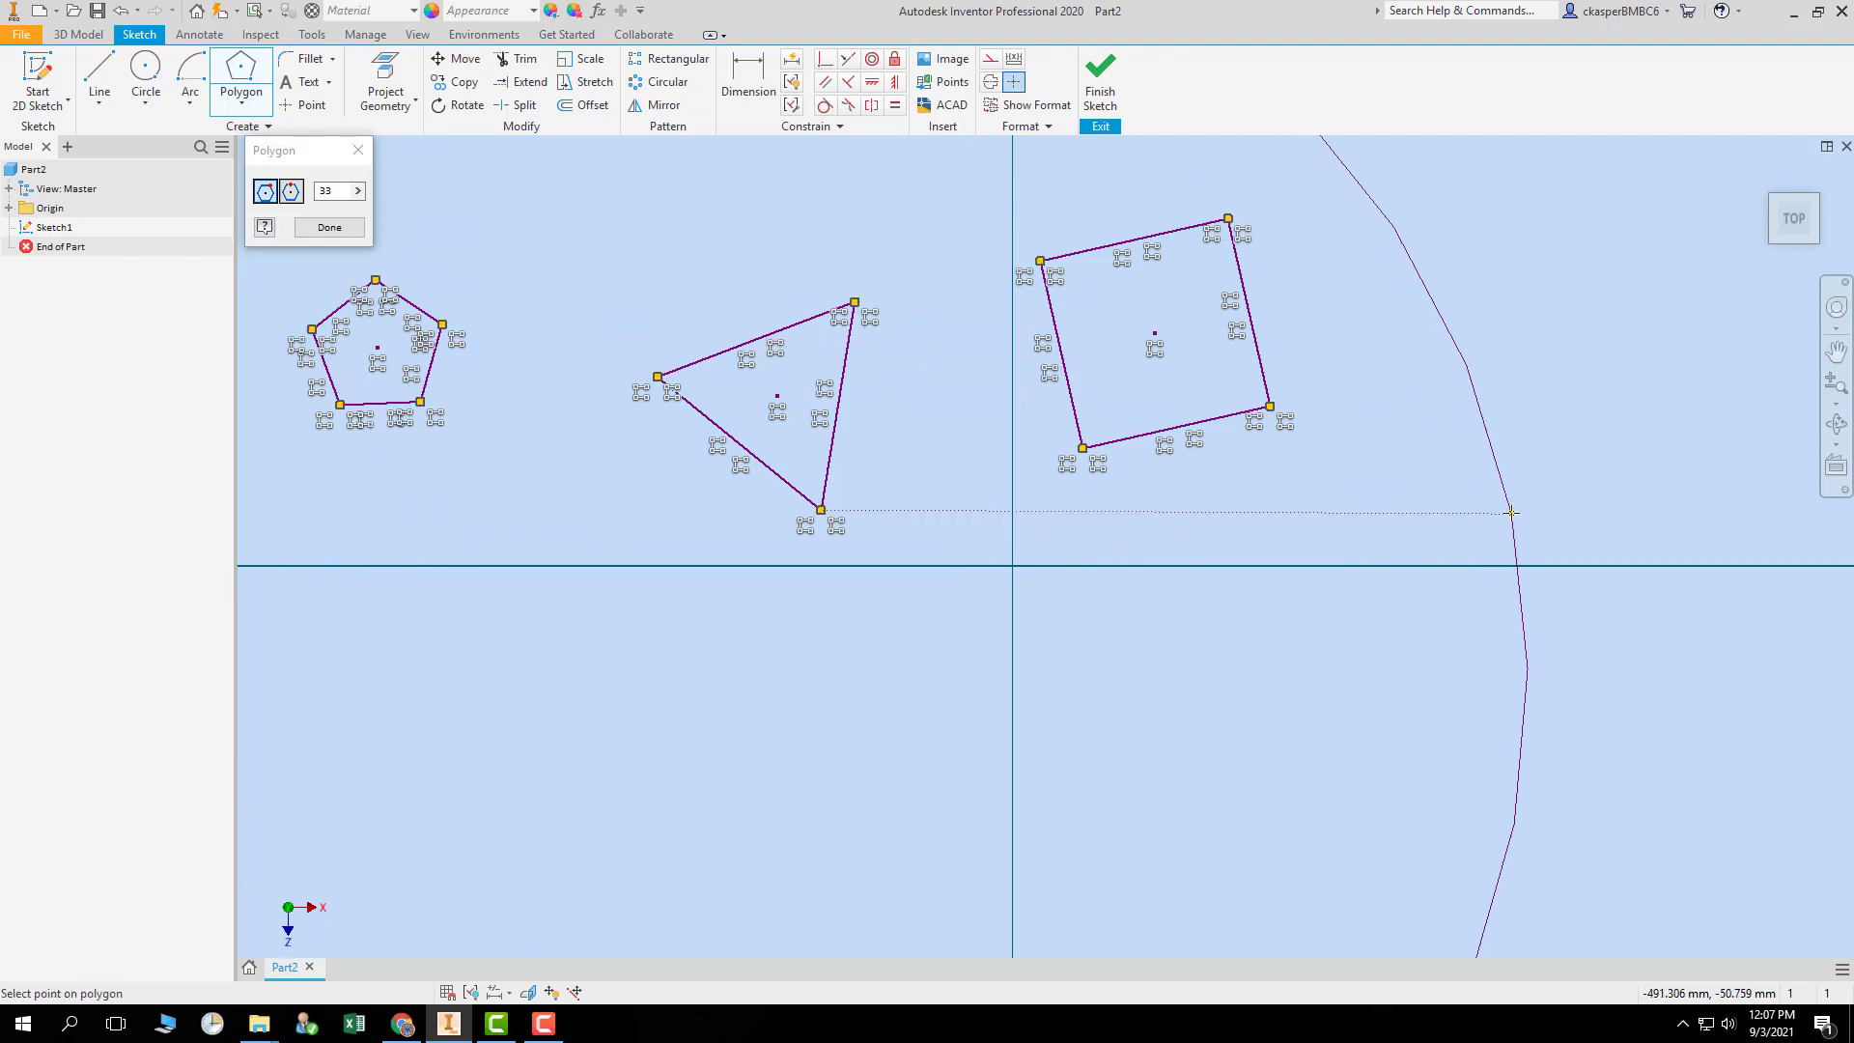
{"action": "scroll", "coordinate": [1410, 571], "scroll_direction": "down", "scroll_amount": 2}
{"action": "scroll", "coordinate": [1410, 570], "scroll_direction": "down", "scroll_amount": 4}
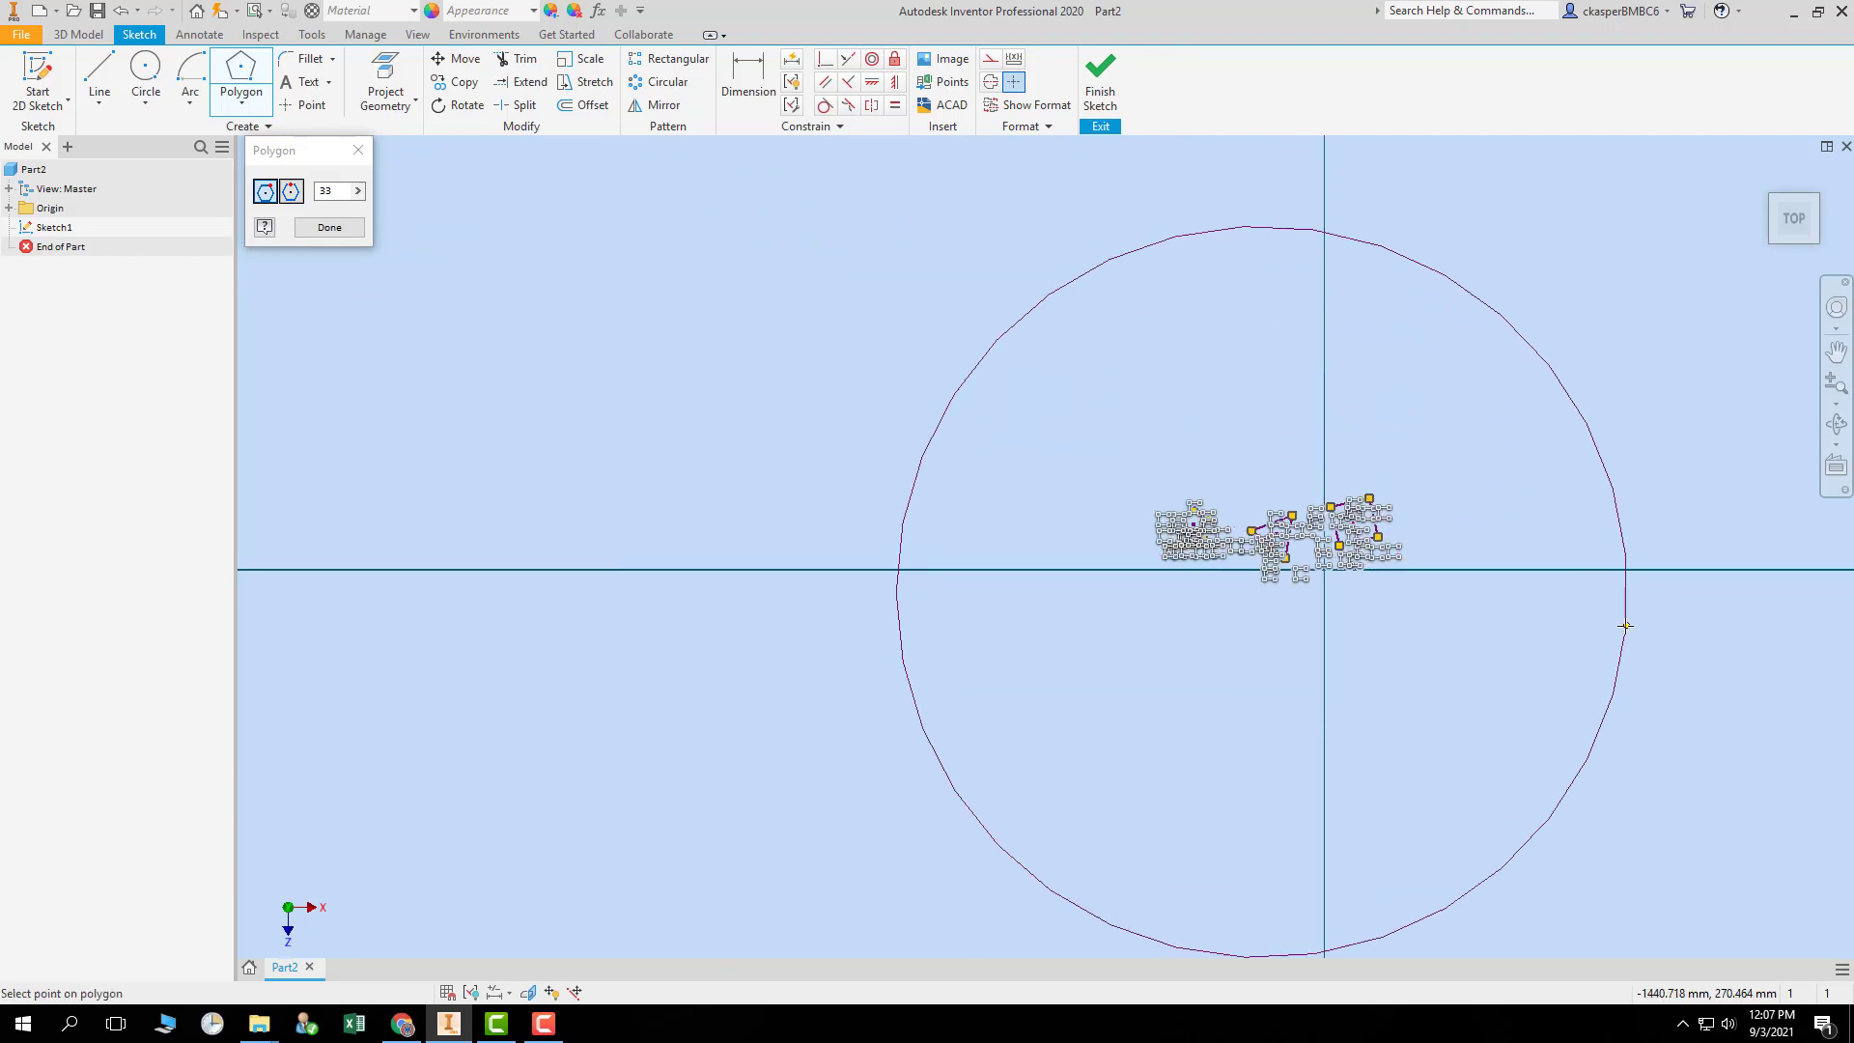
{"action": "scroll", "coordinate": [1147, 640], "scroll_direction": "down", "scroll_amount": 5}
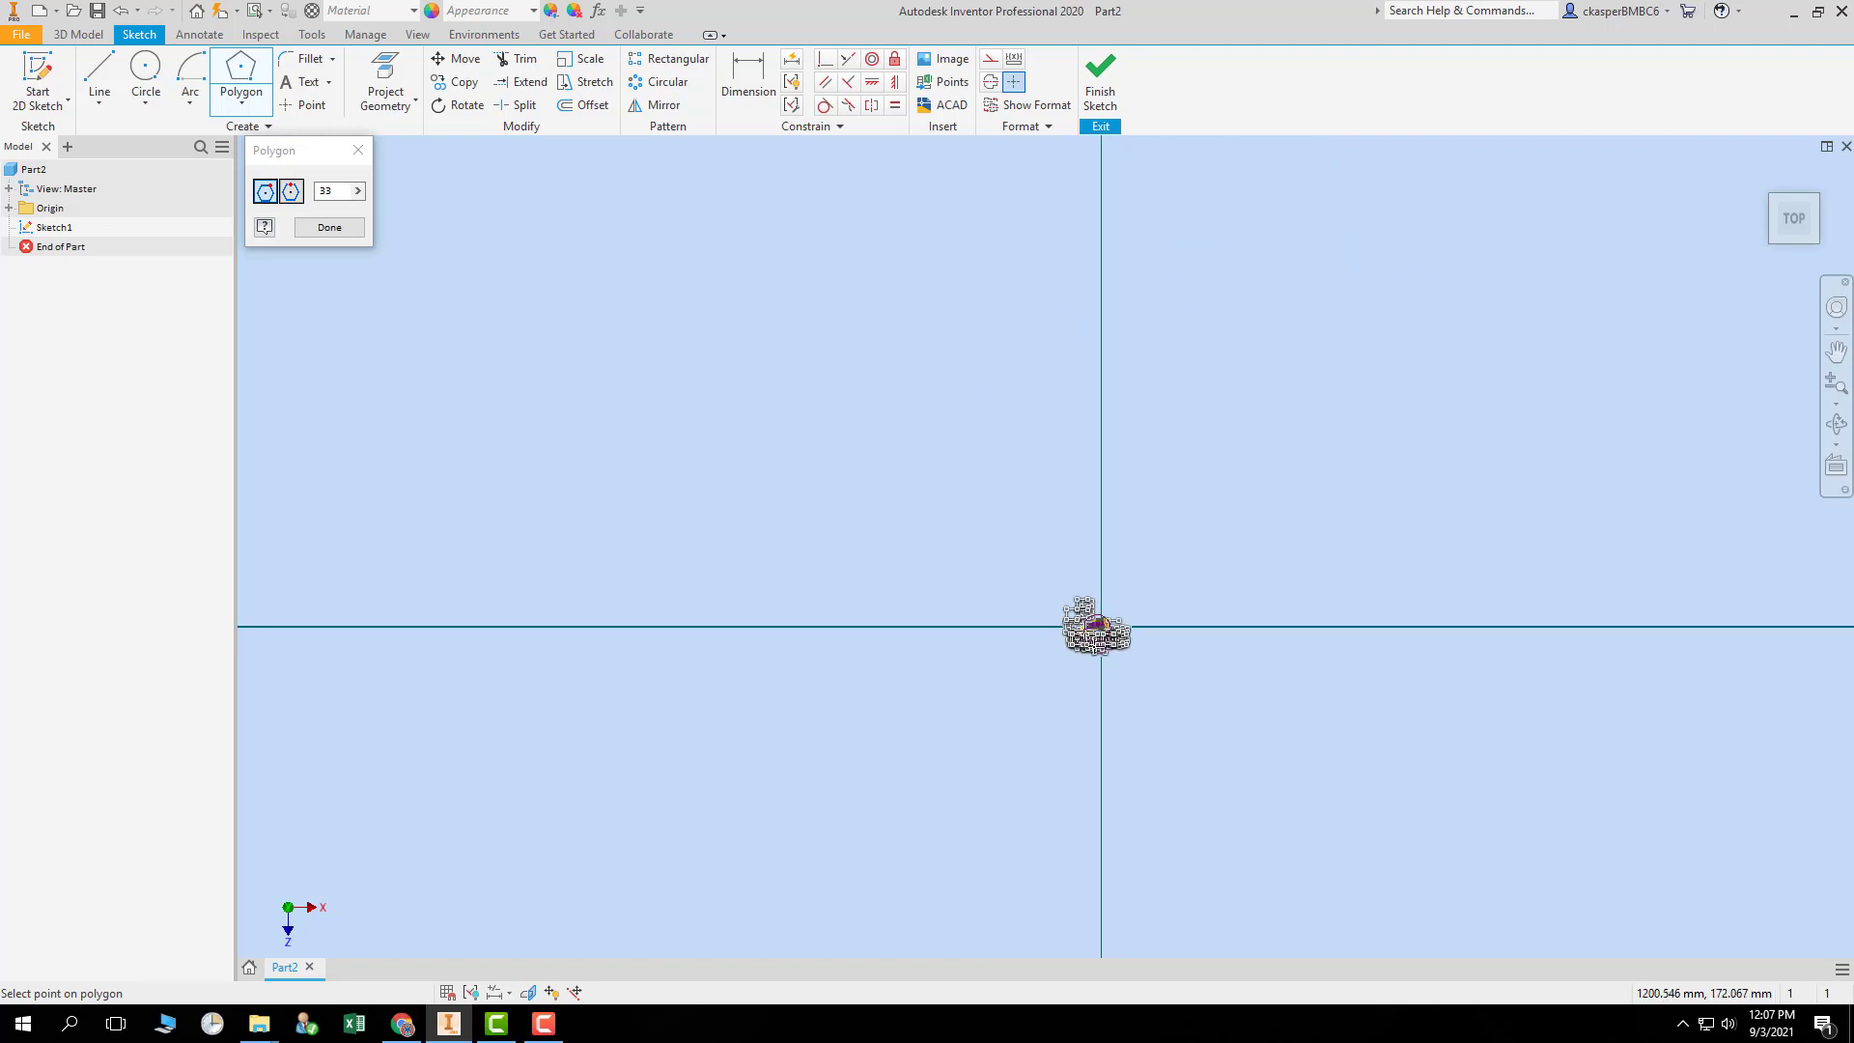
{"action": "left_click", "coordinate": [1473, 647]}
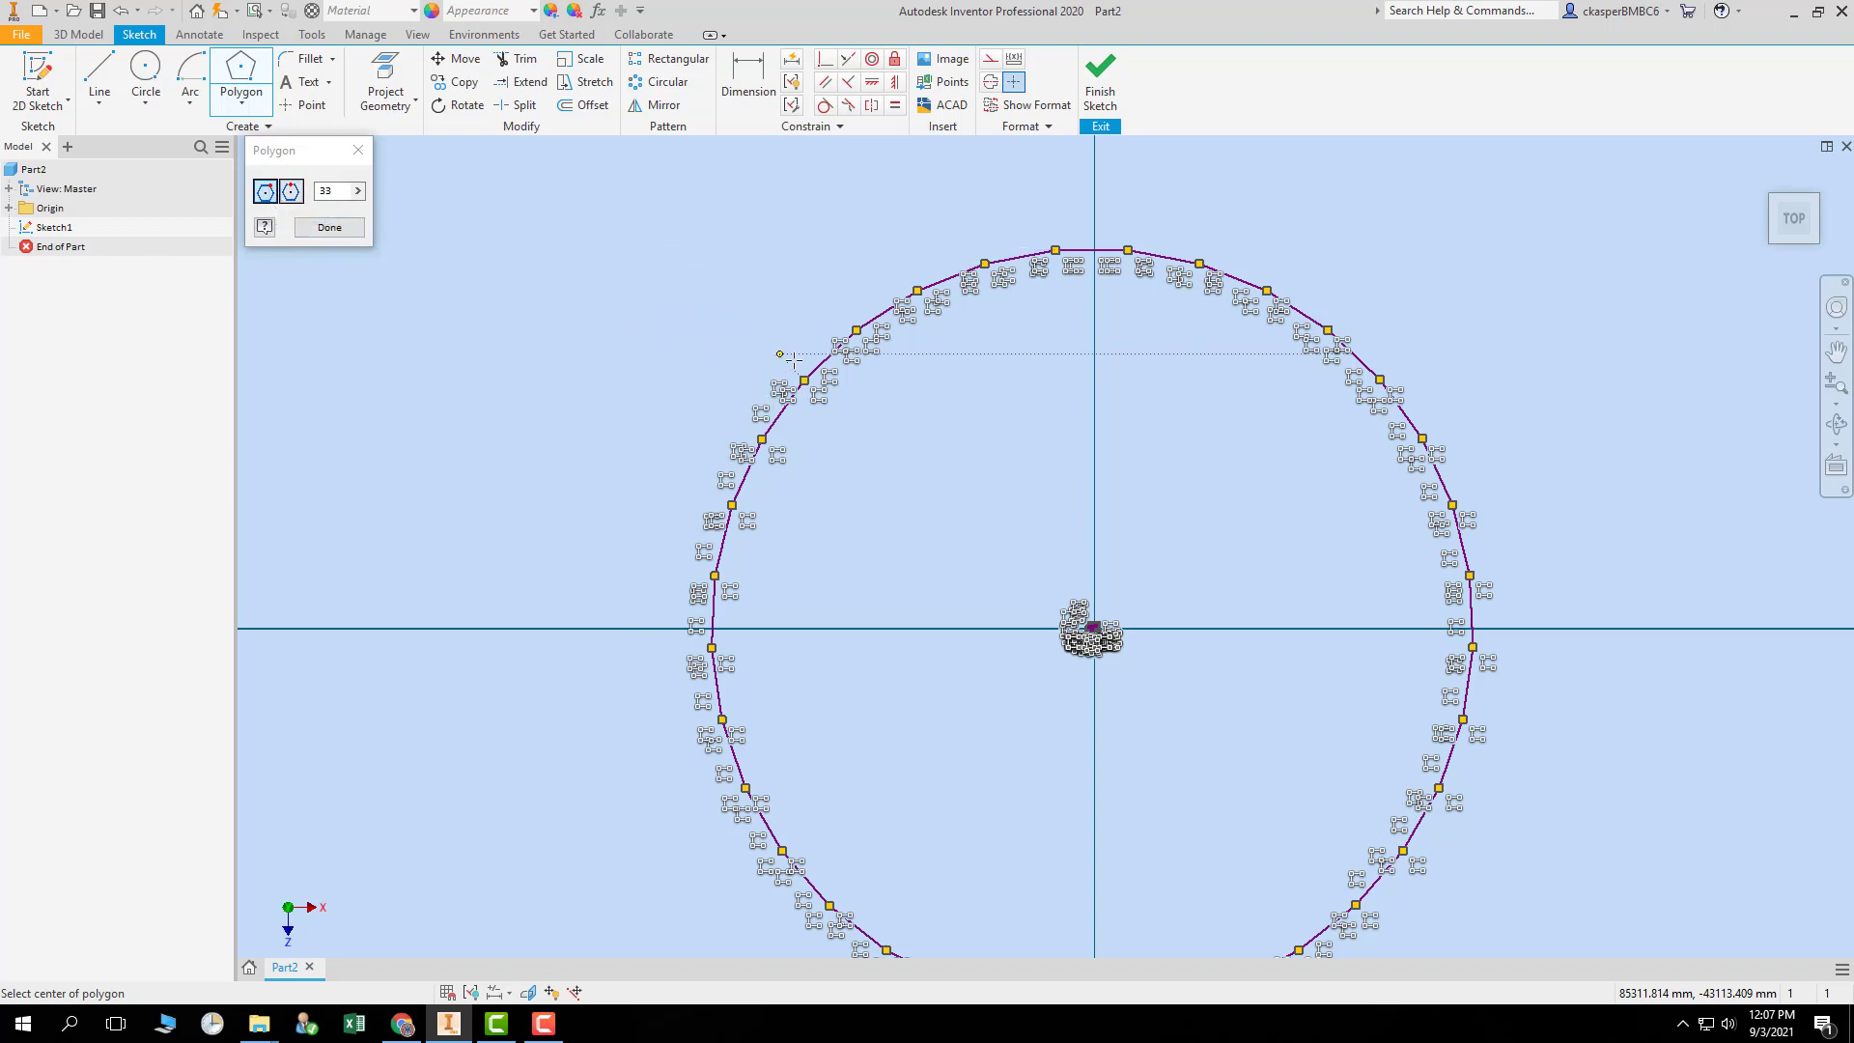
- Dimension one upper-left side of the 33-sided polygon and set its length to 20 mm
{"action": "left_click", "coordinate": [749, 72]}
{"action": "left_click", "coordinate": [819, 363]}
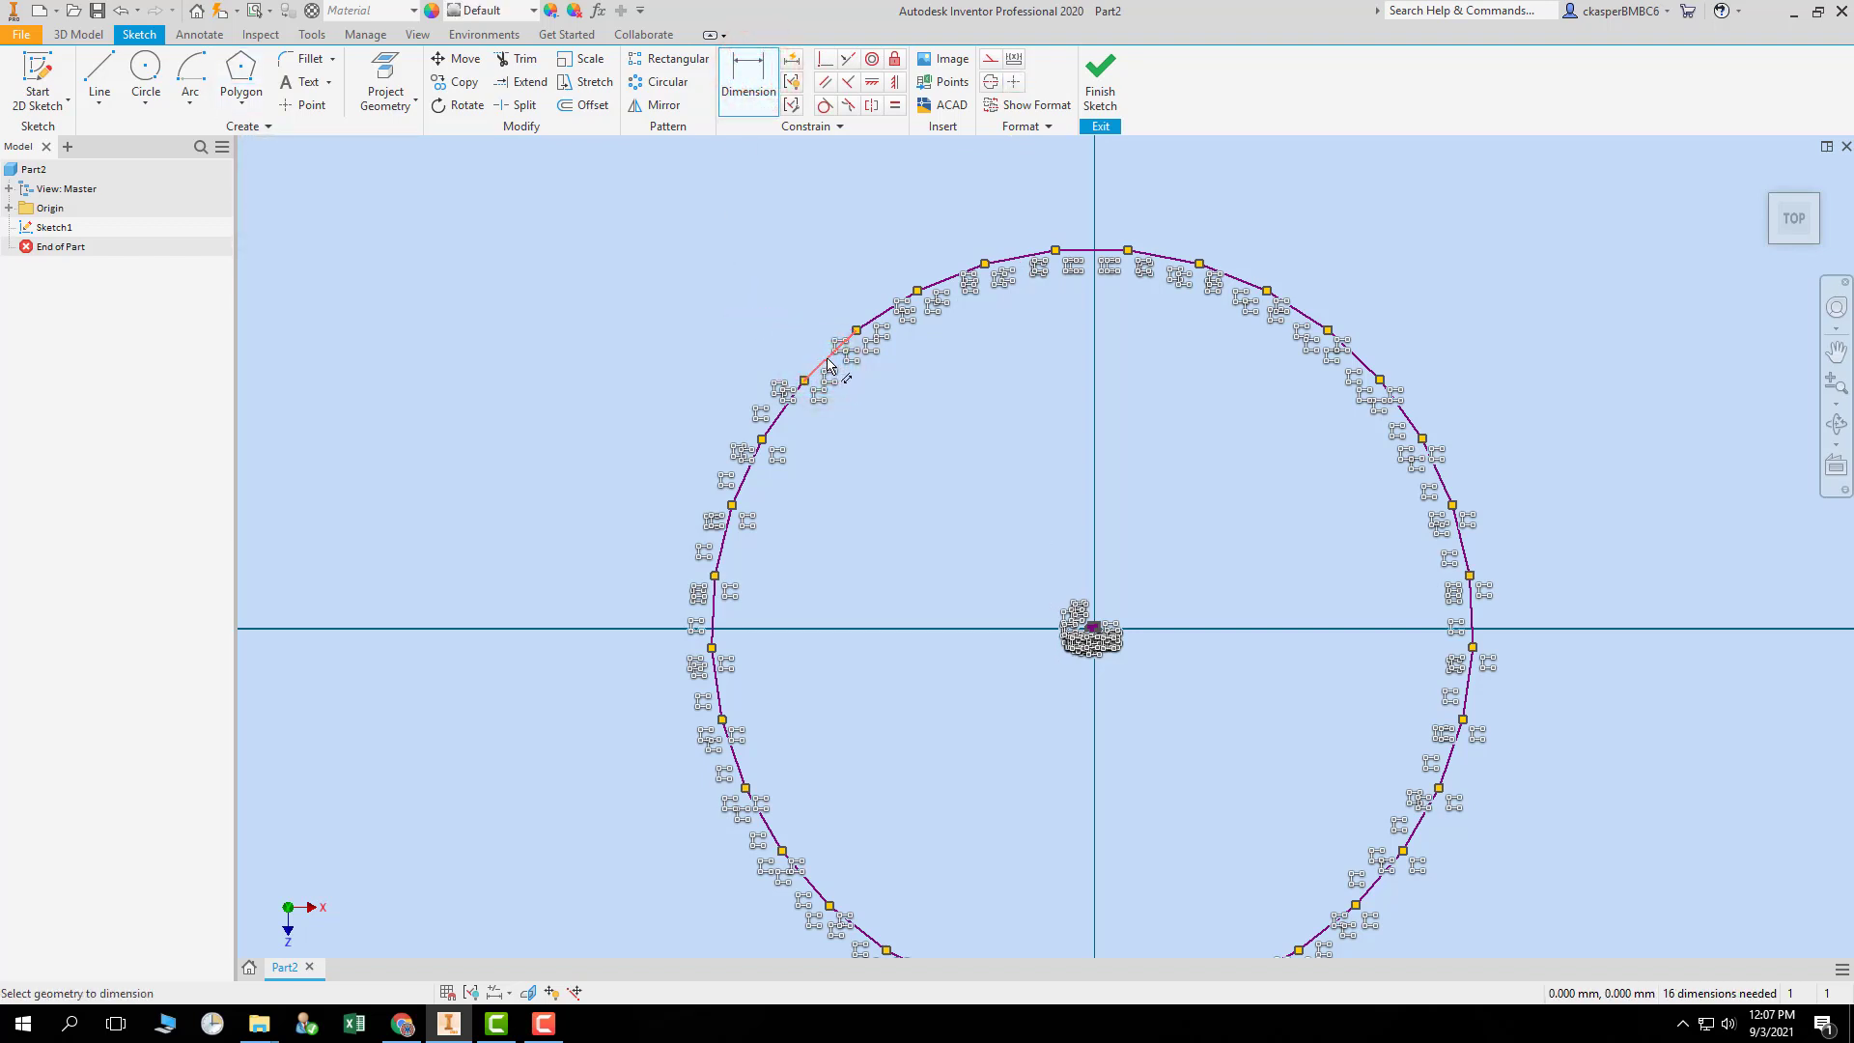
{"action": "left_click", "coordinate": [828, 363]}
{"action": "left_click", "coordinate": [756, 286]}
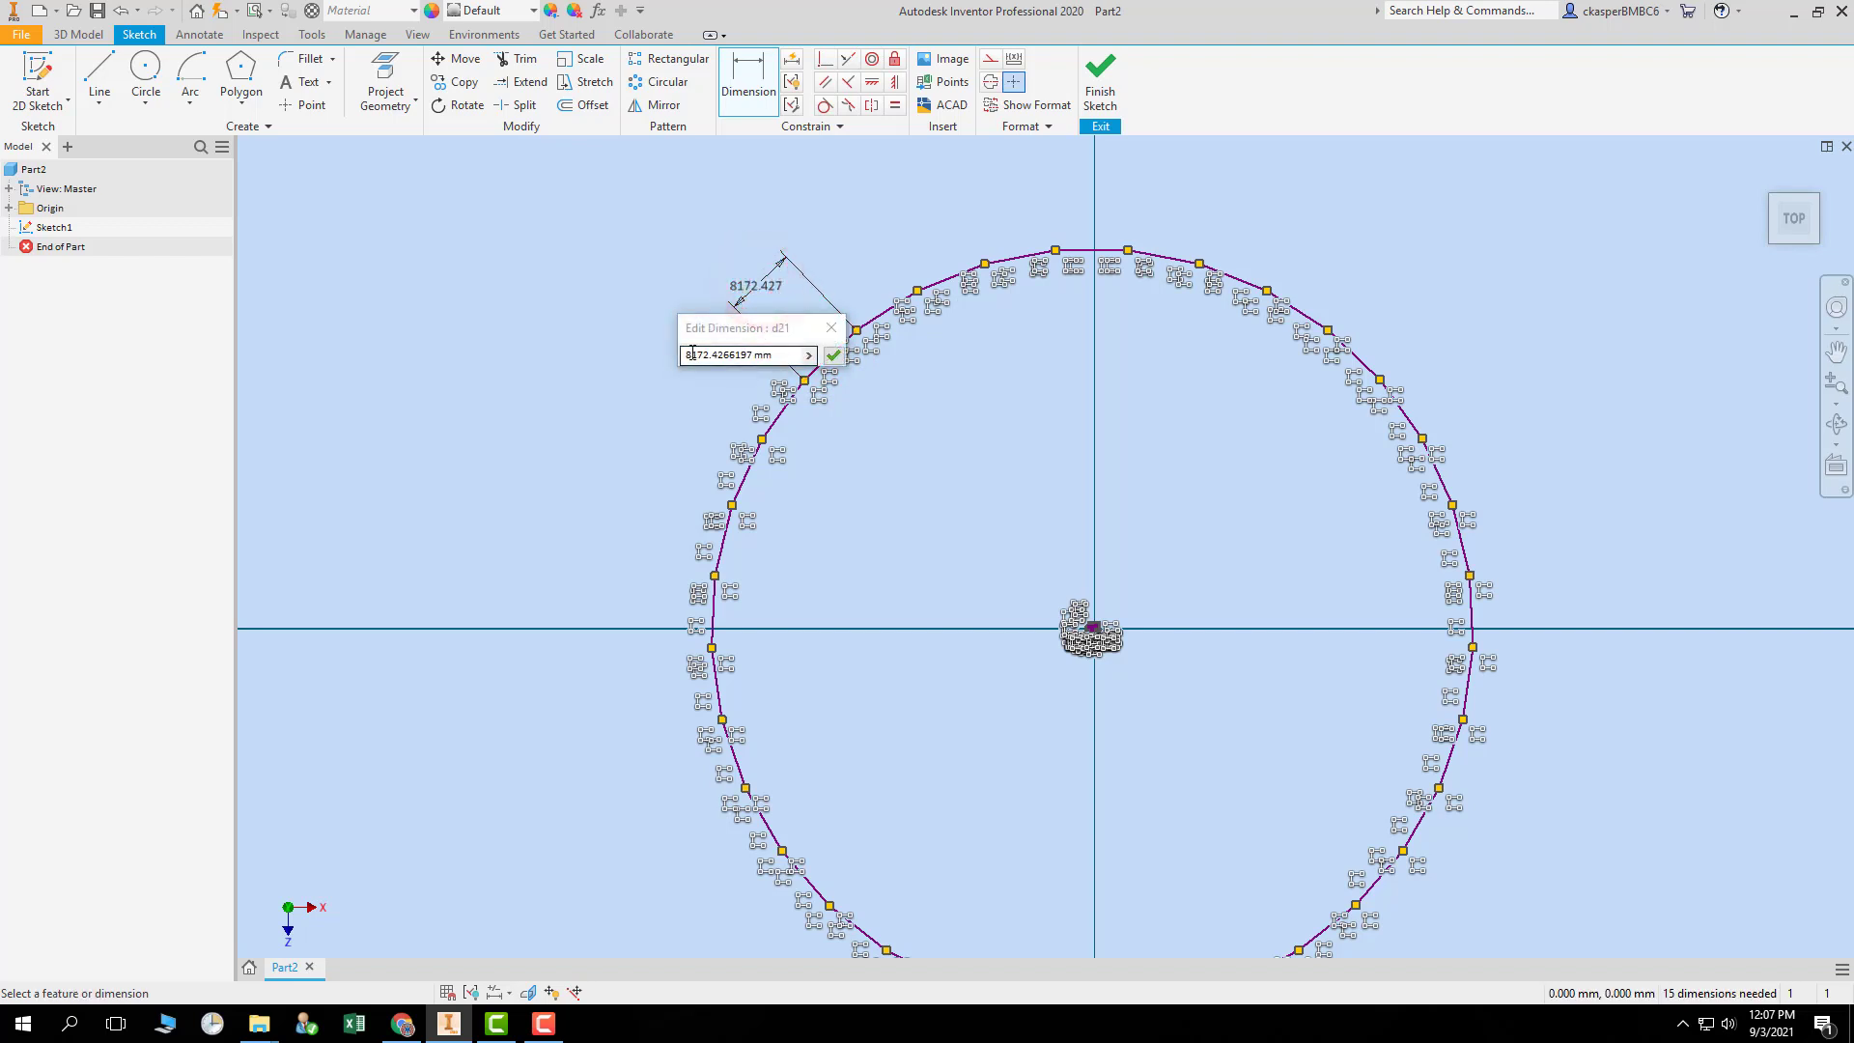
{"action": "left_click", "coordinate": [692, 353]}
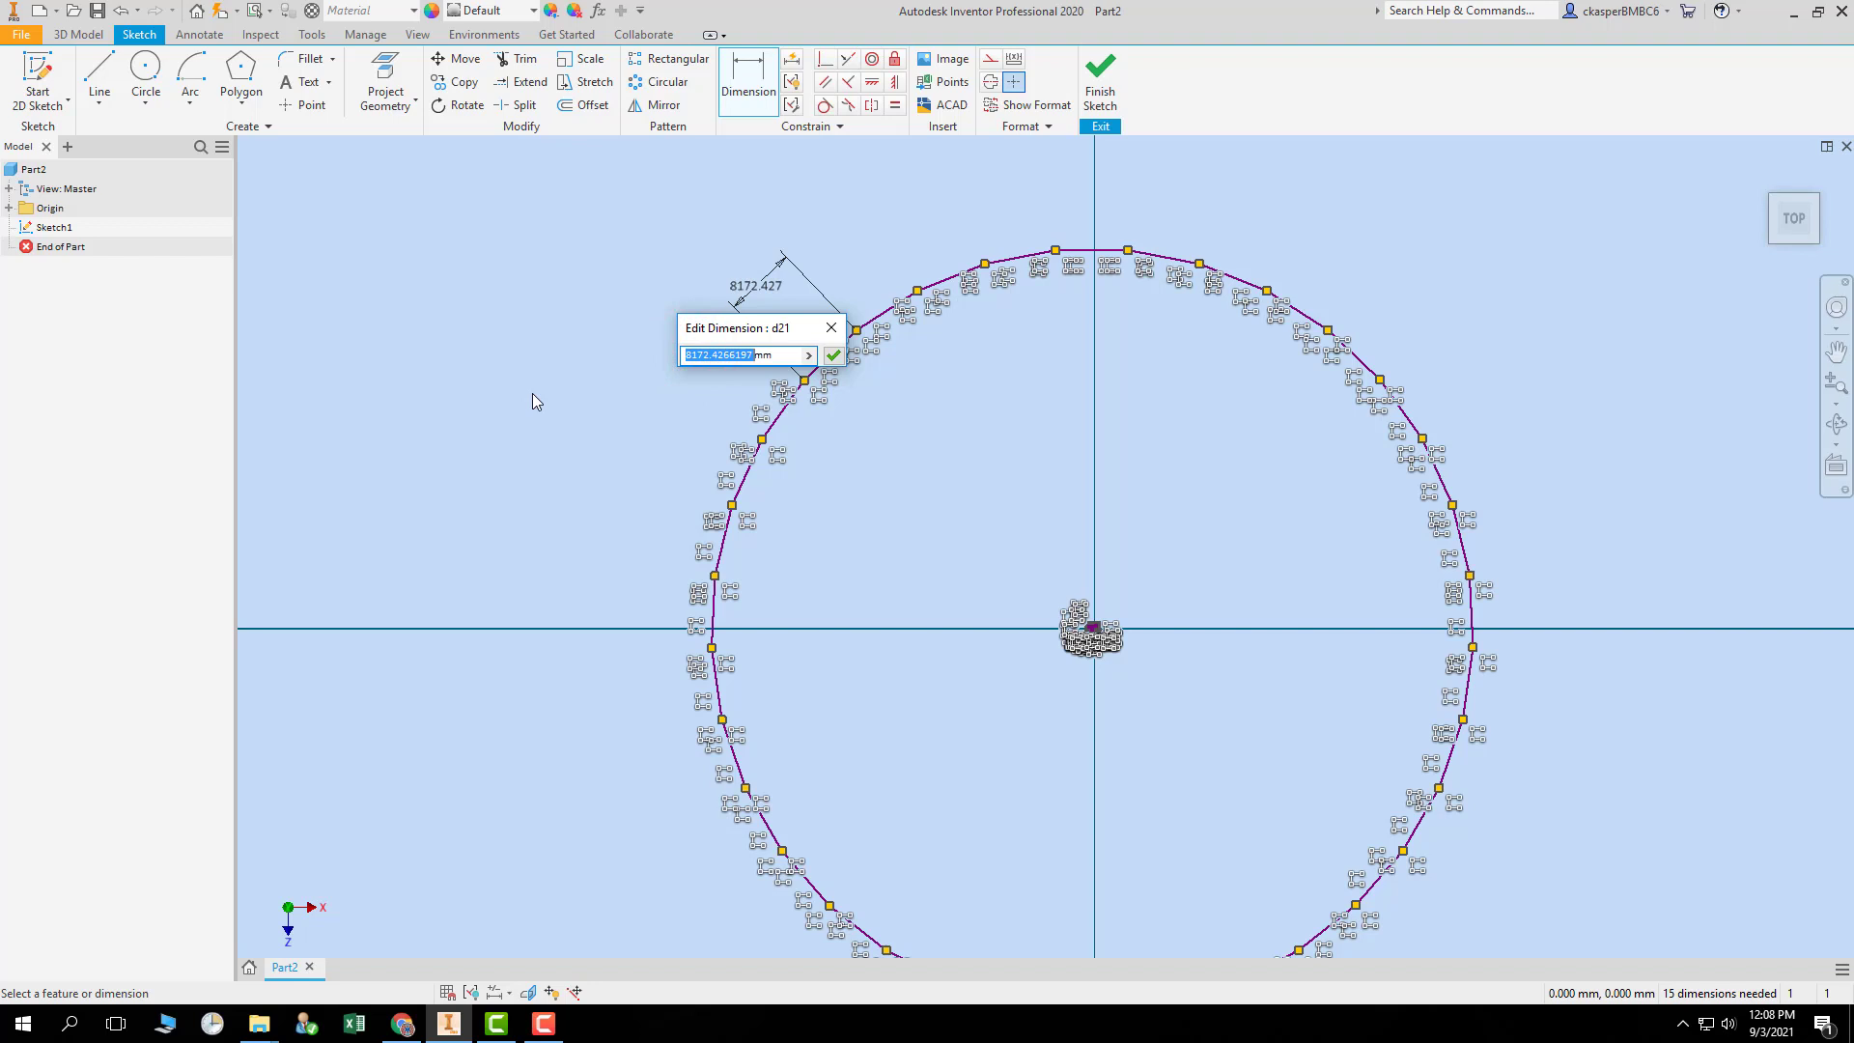
{"action": "type", "text": "10"}
{"action": "key", "text": "Return"}
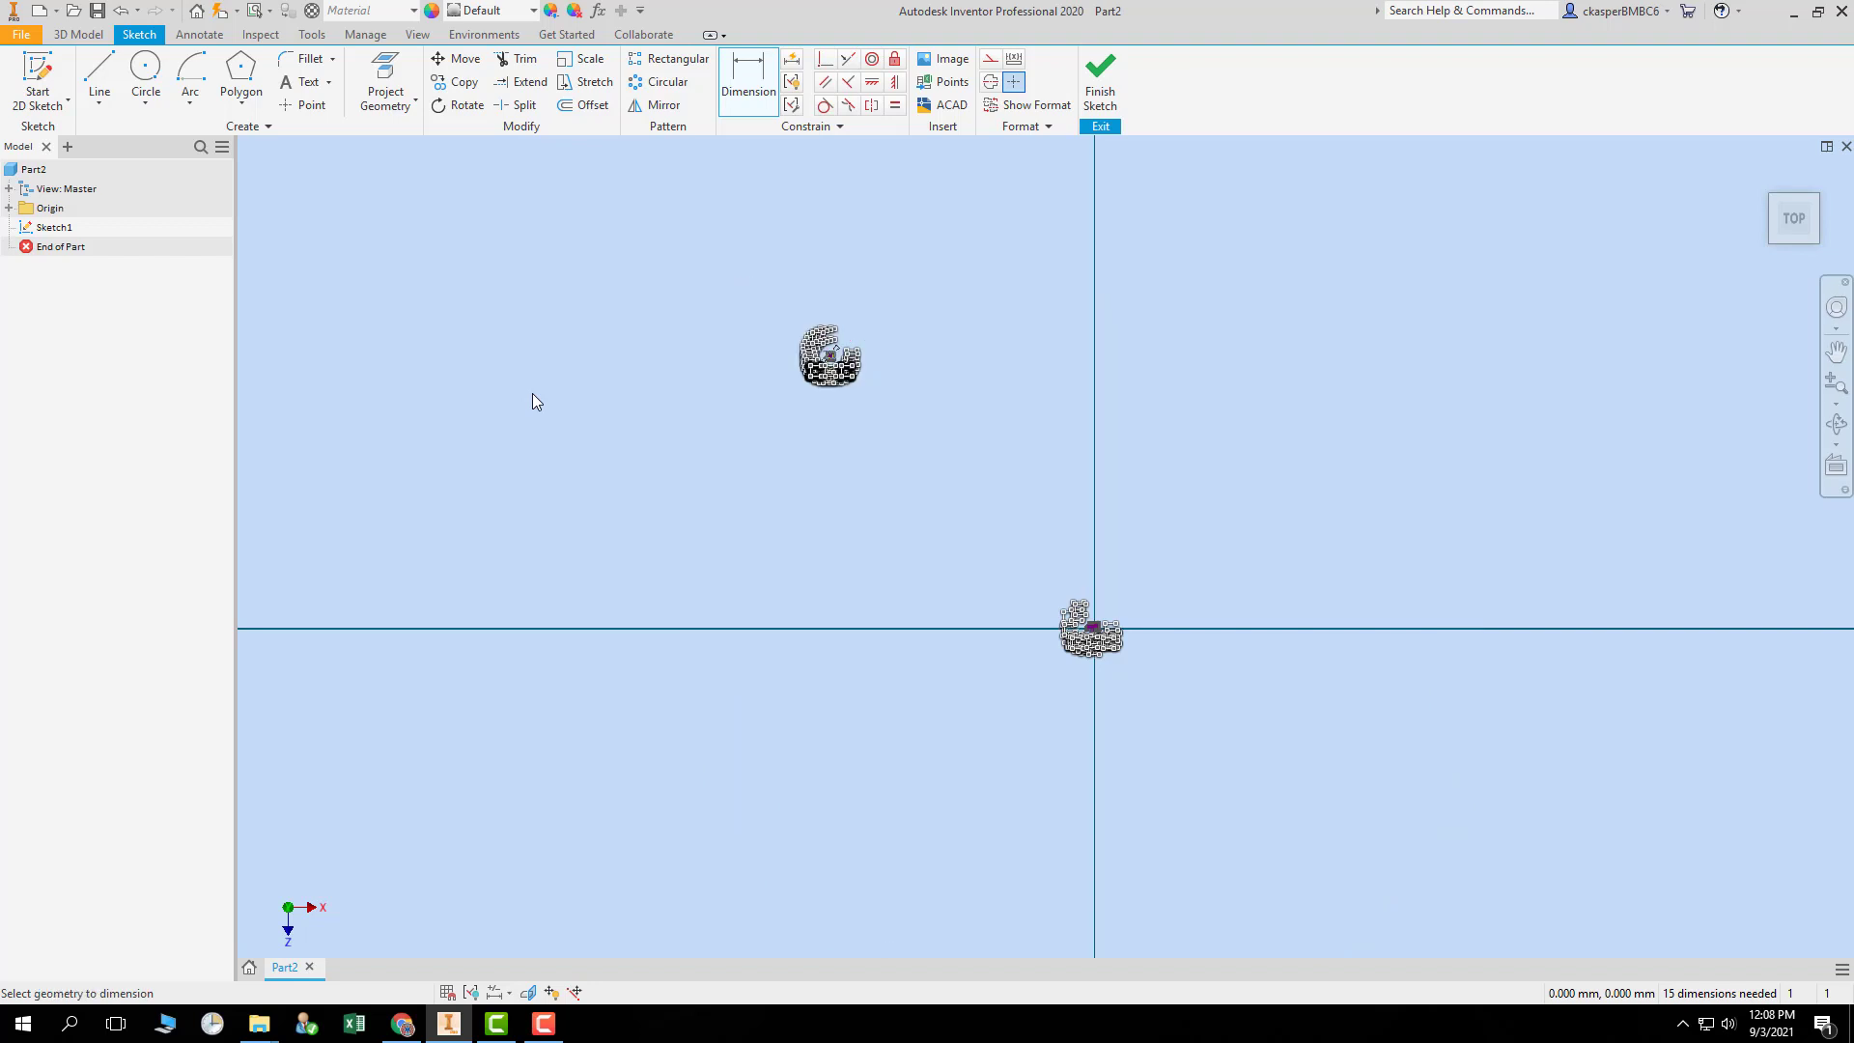
- Find the shrunken 33-sided polygon and delete it together with its side dimension
{"action": "scroll", "coordinate": [840, 364], "scroll_direction": "up", "scroll_amount": 5}
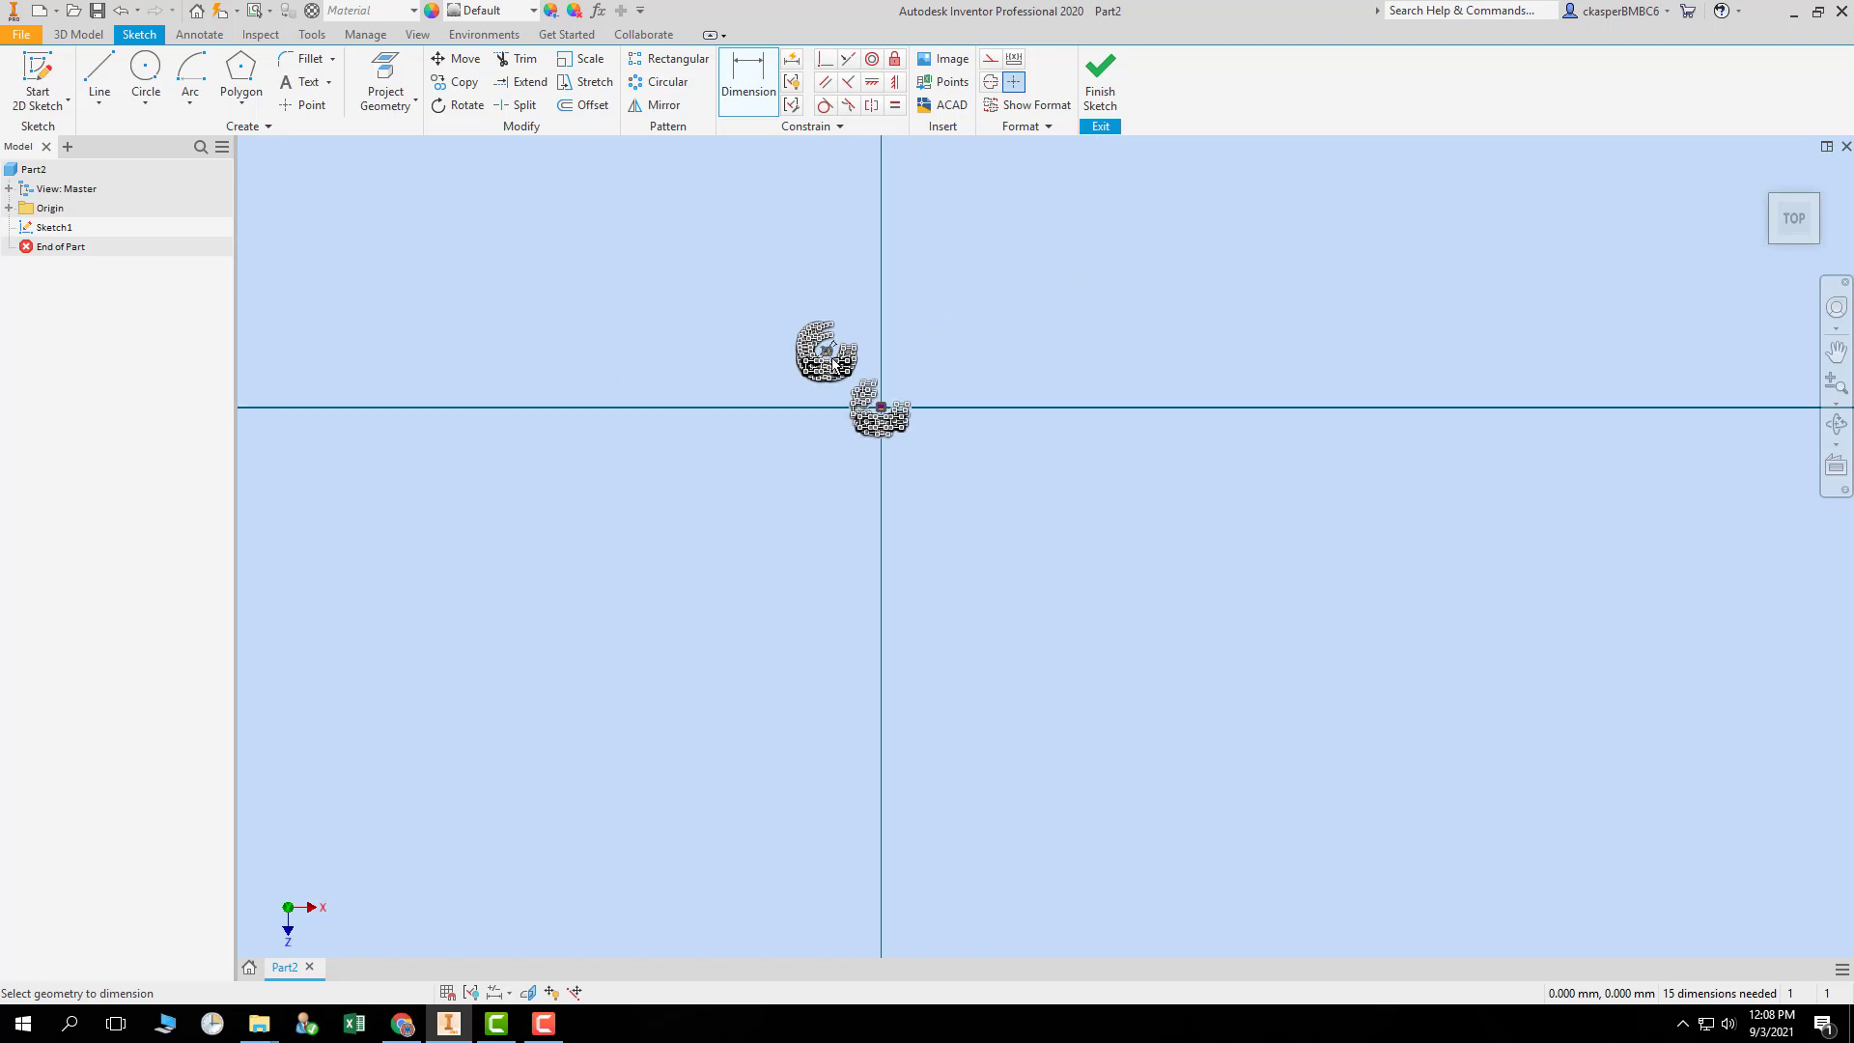
{"action": "scroll", "coordinate": [869, 404], "scroll_direction": "down", "scroll_amount": 10}
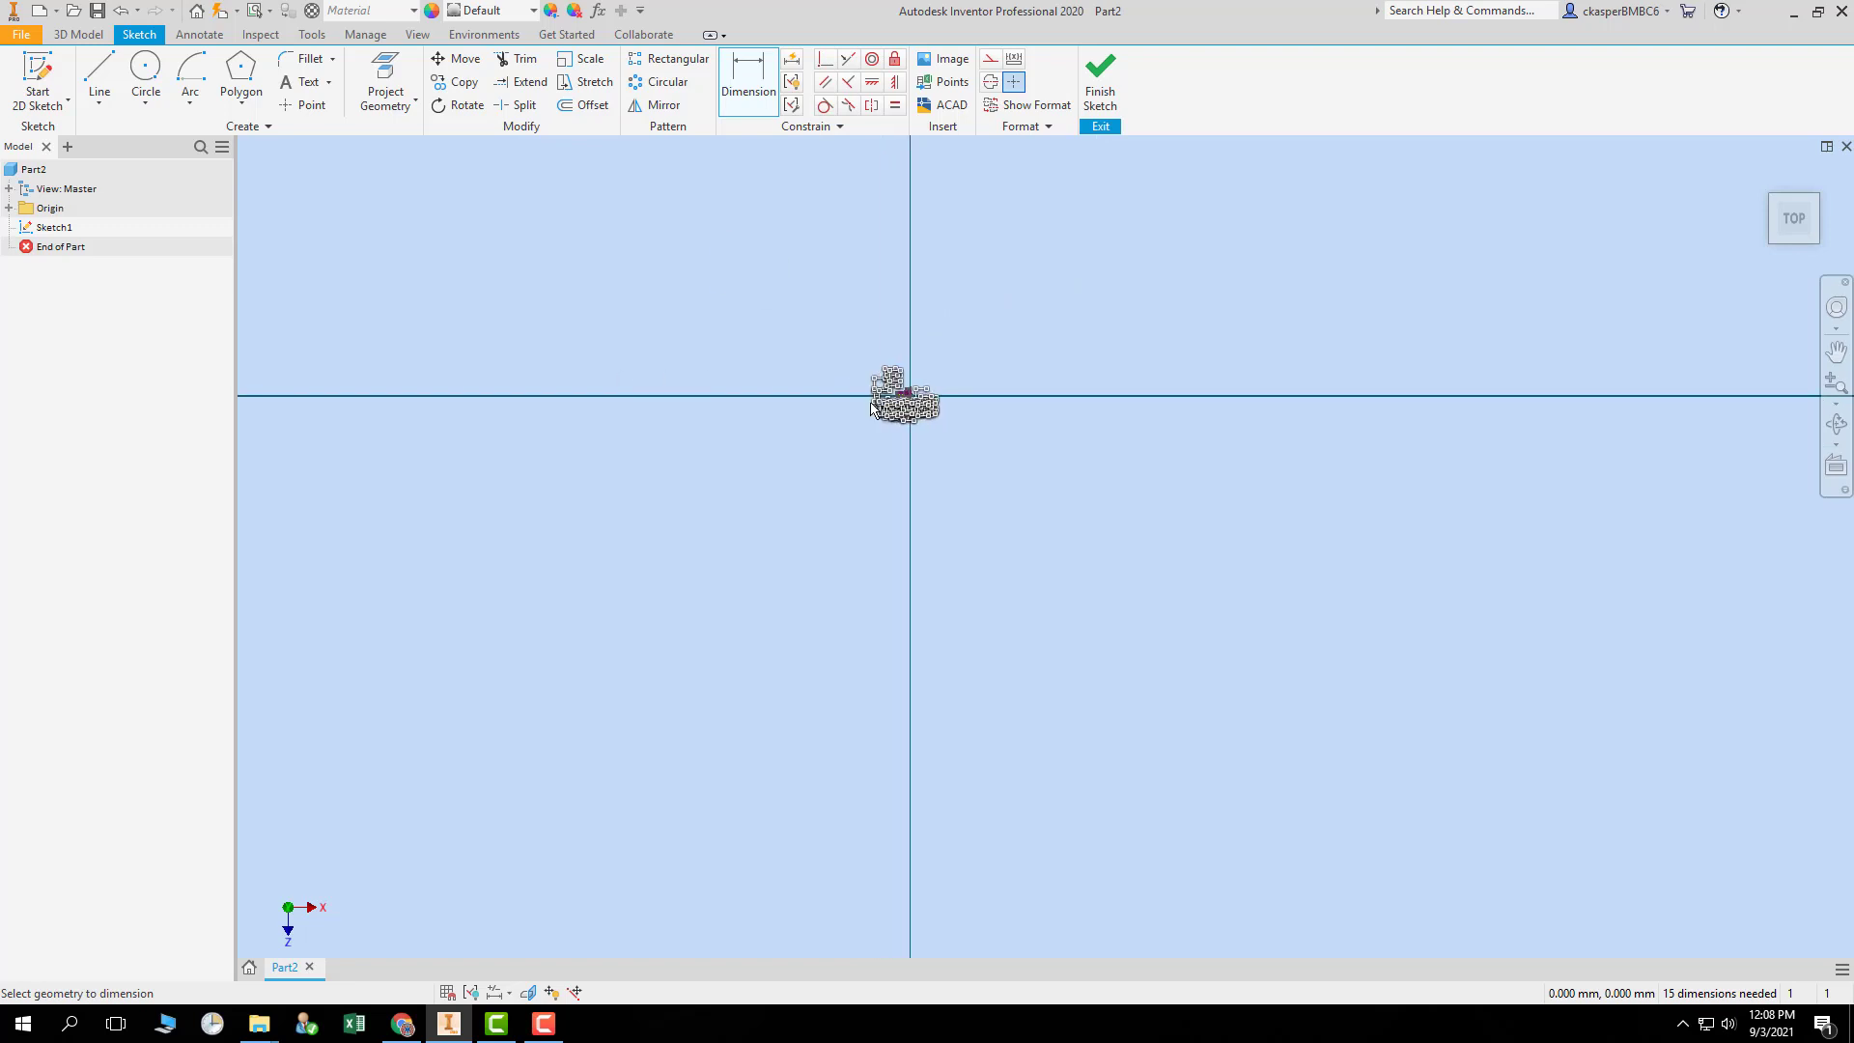
{"action": "scroll", "coordinate": [1128, 374], "scroll_direction": "down", "scroll_amount": 3}
{"action": "scroll", "coordinate": [1120, 386], "scroll_direction": "up", "scroll_amount": 5}
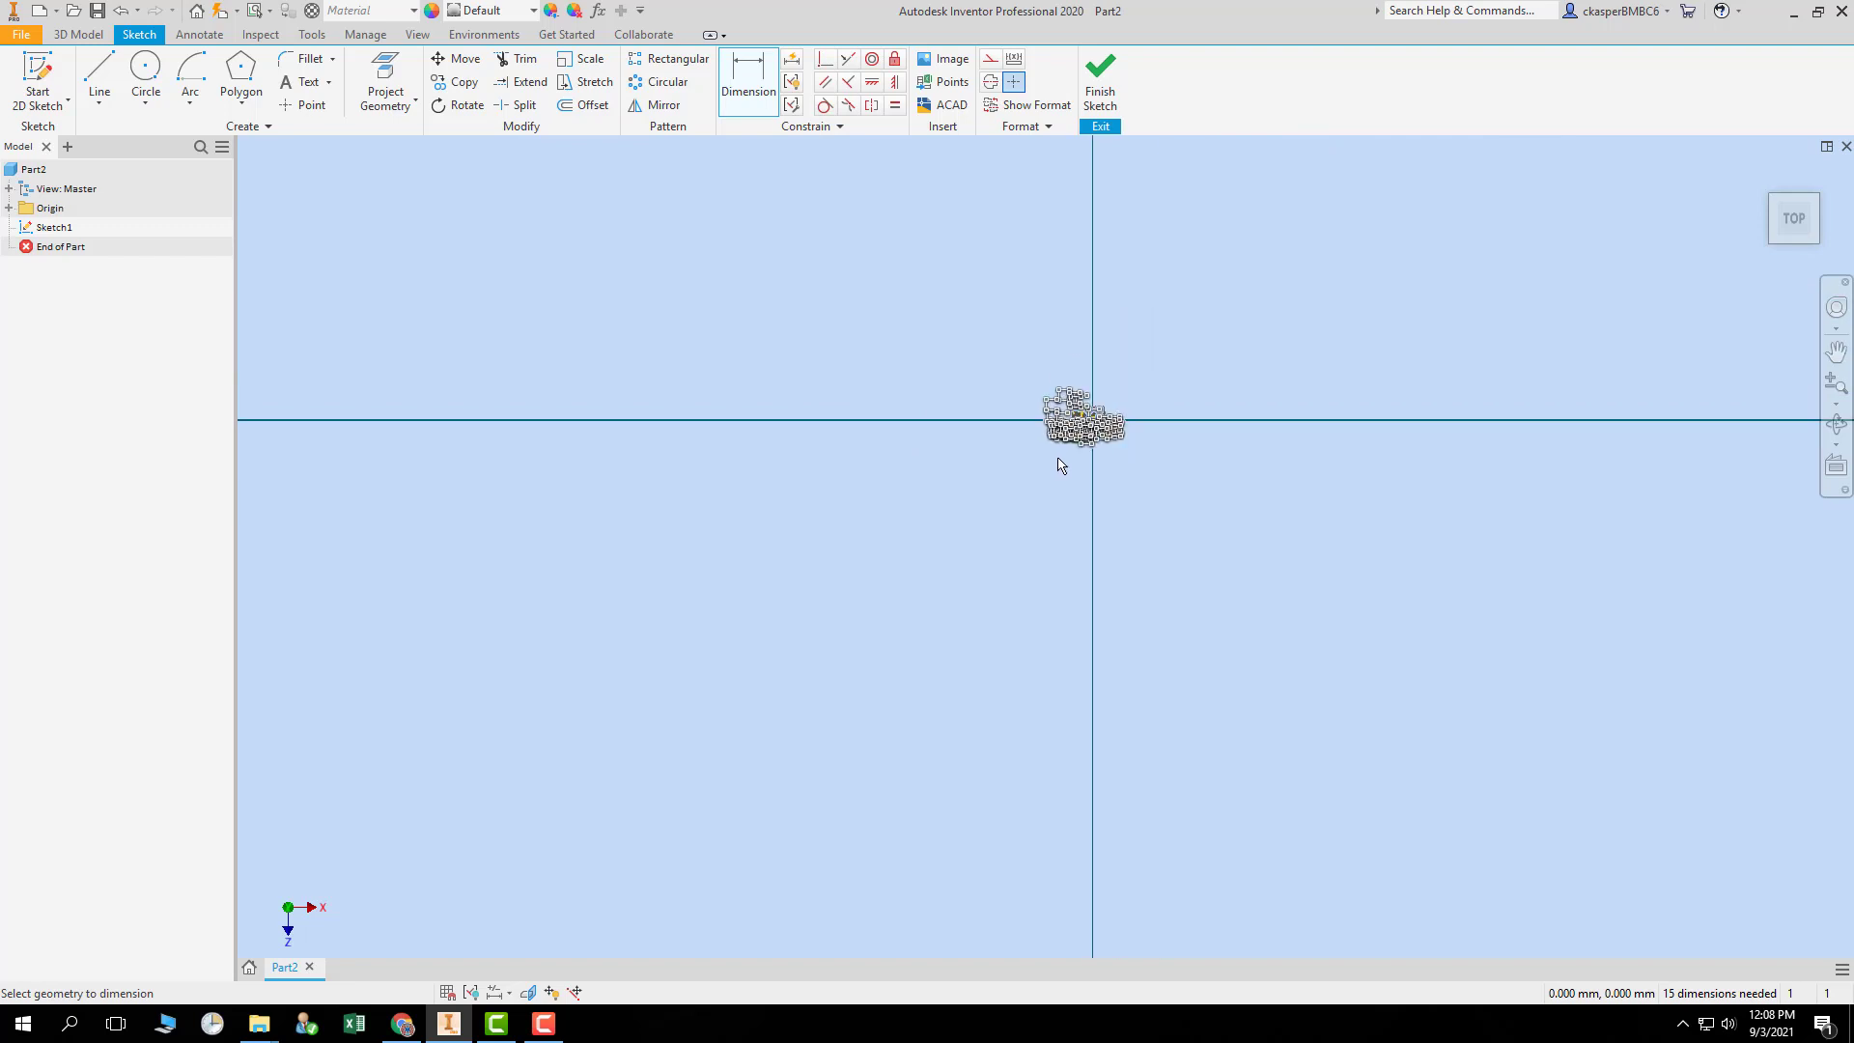
{"action": "scroll", "coordinate": [1059, 473], "scroll_direction": "down", "scroll_amount": 3}
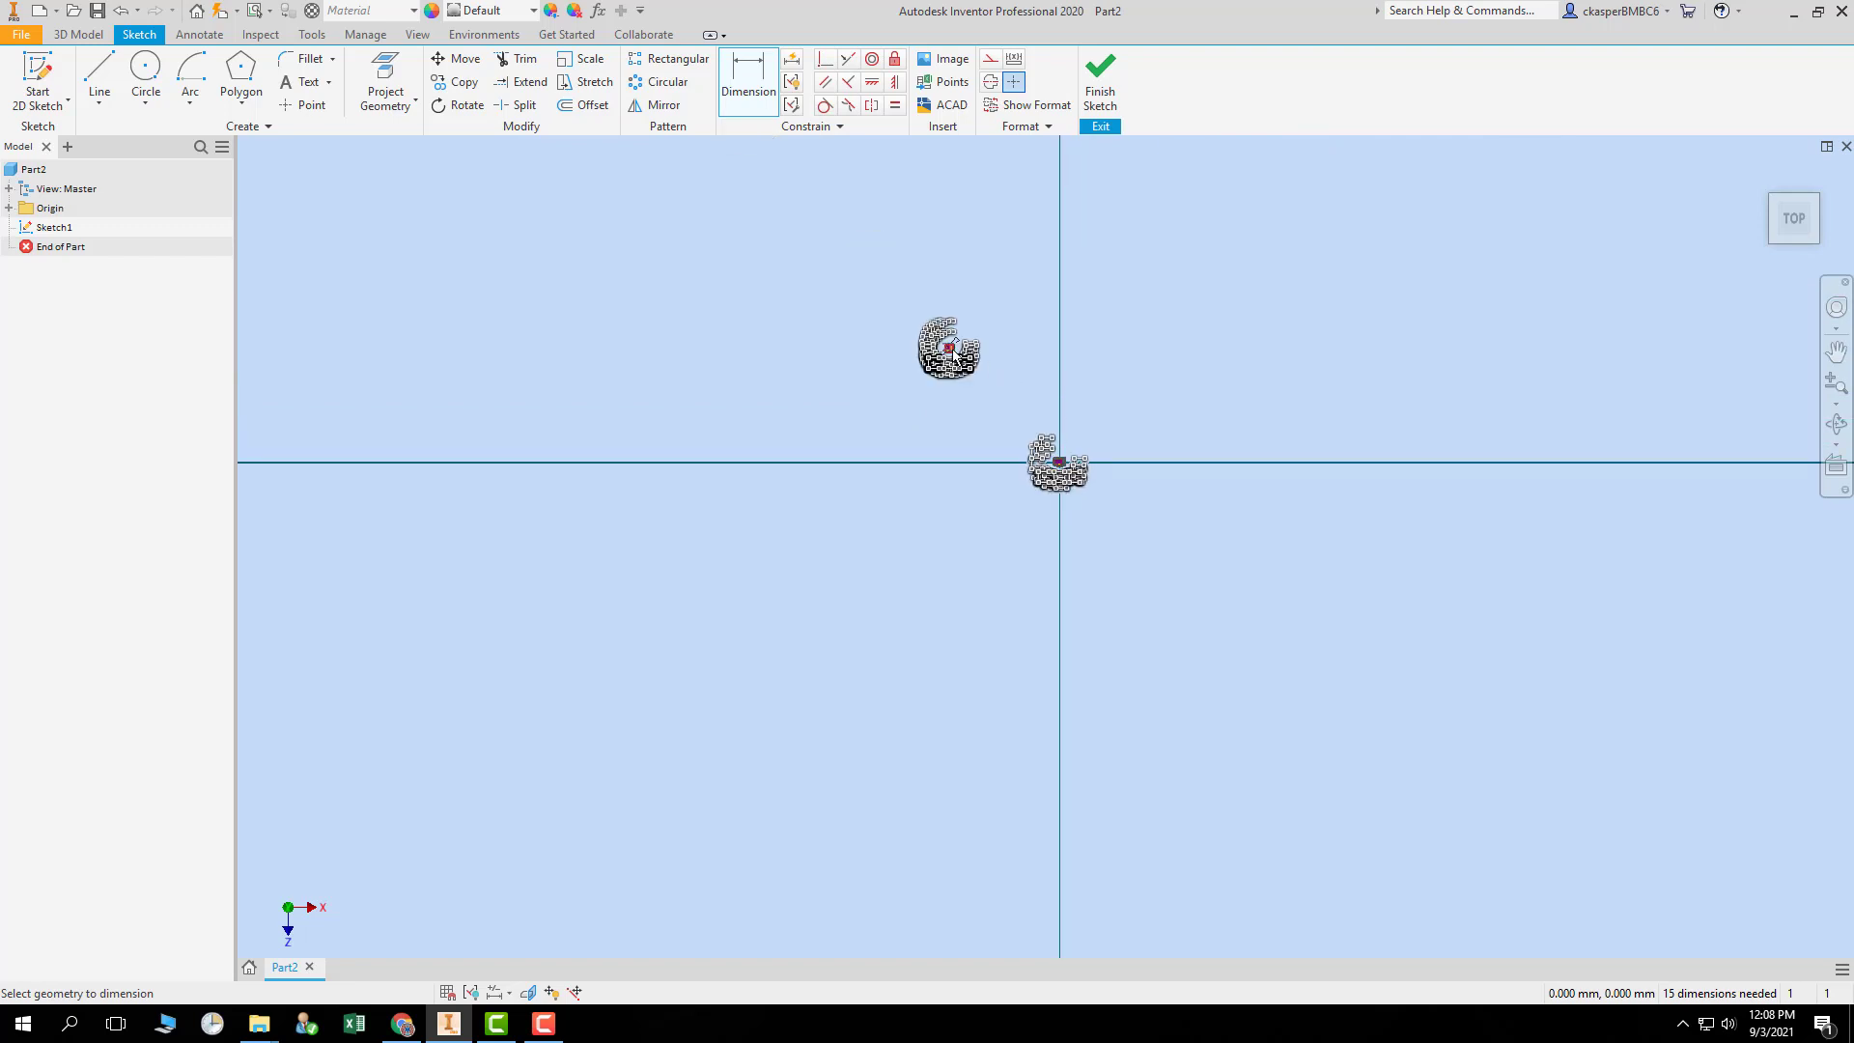
{"action": "scroll", "coordinate": [951, 350], "scroll_direction": "down", "scroll_amount": 5}
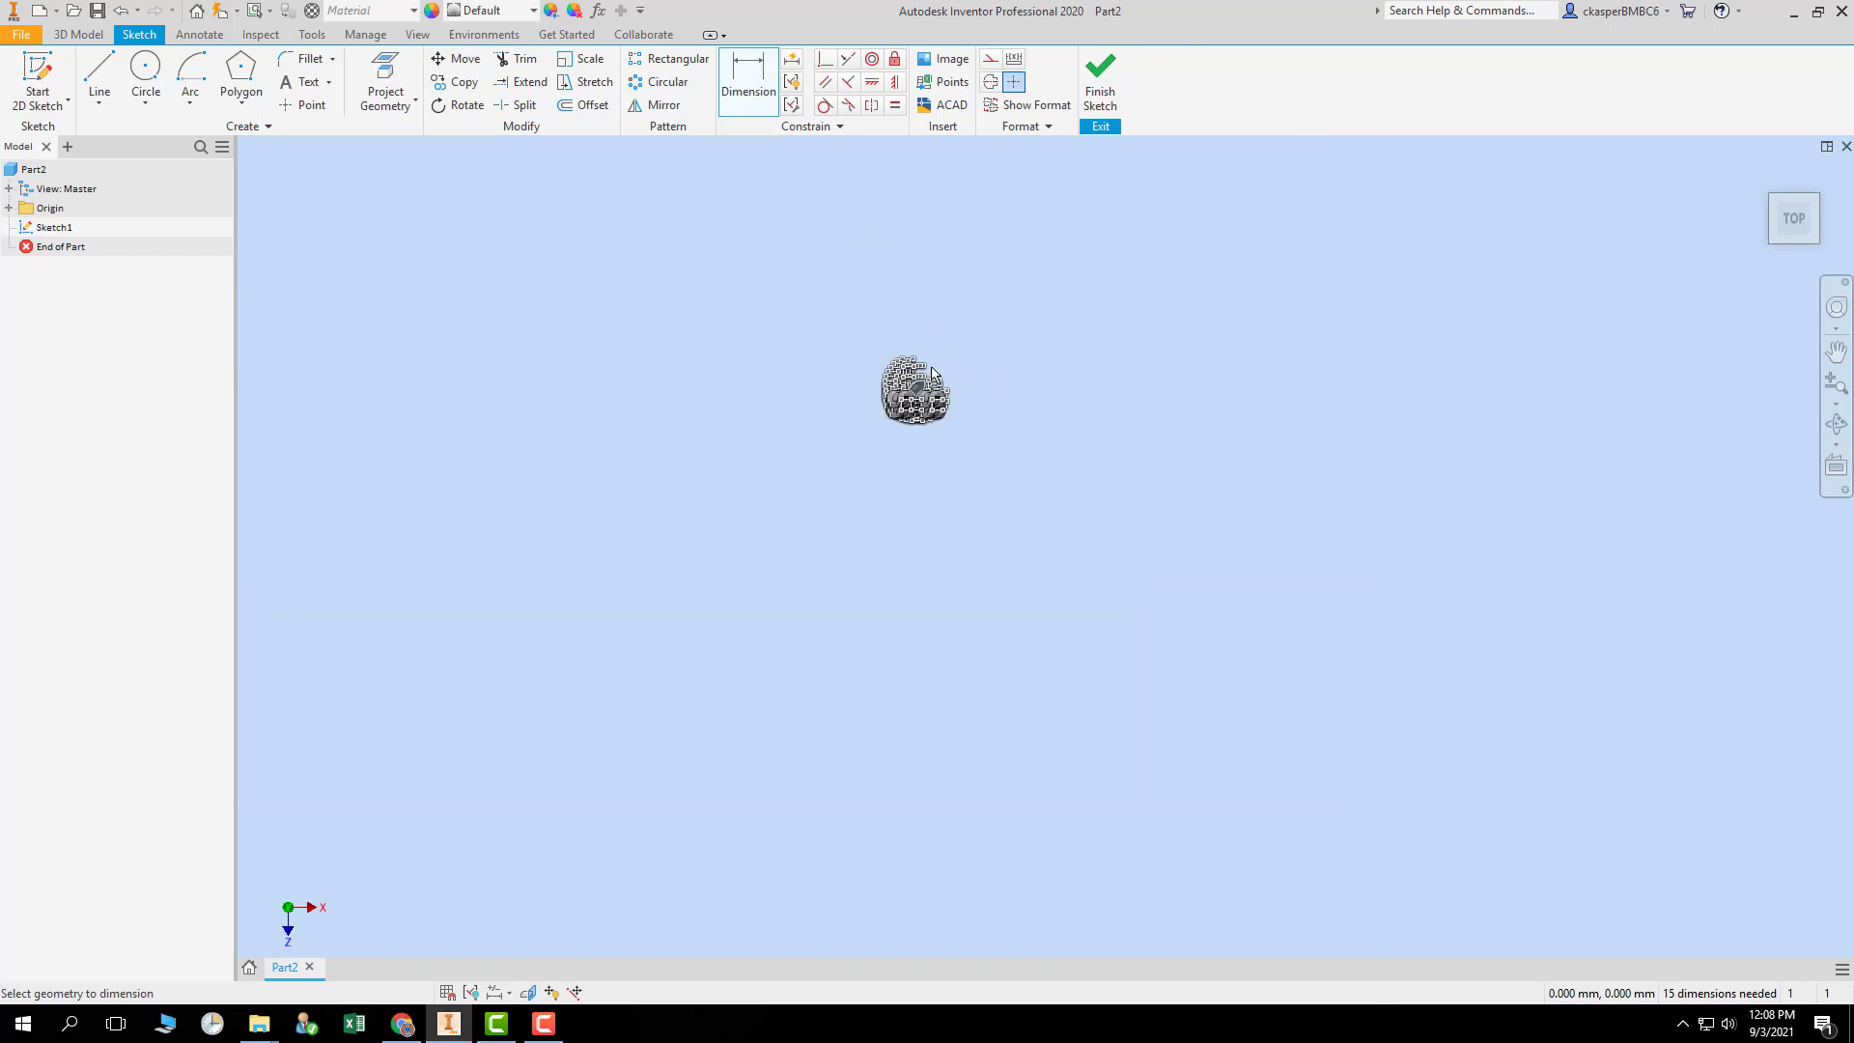
{"action": "scroll", "coordinate": [975, 371], "scroll_direction": "down", "scroll_amount": 5}
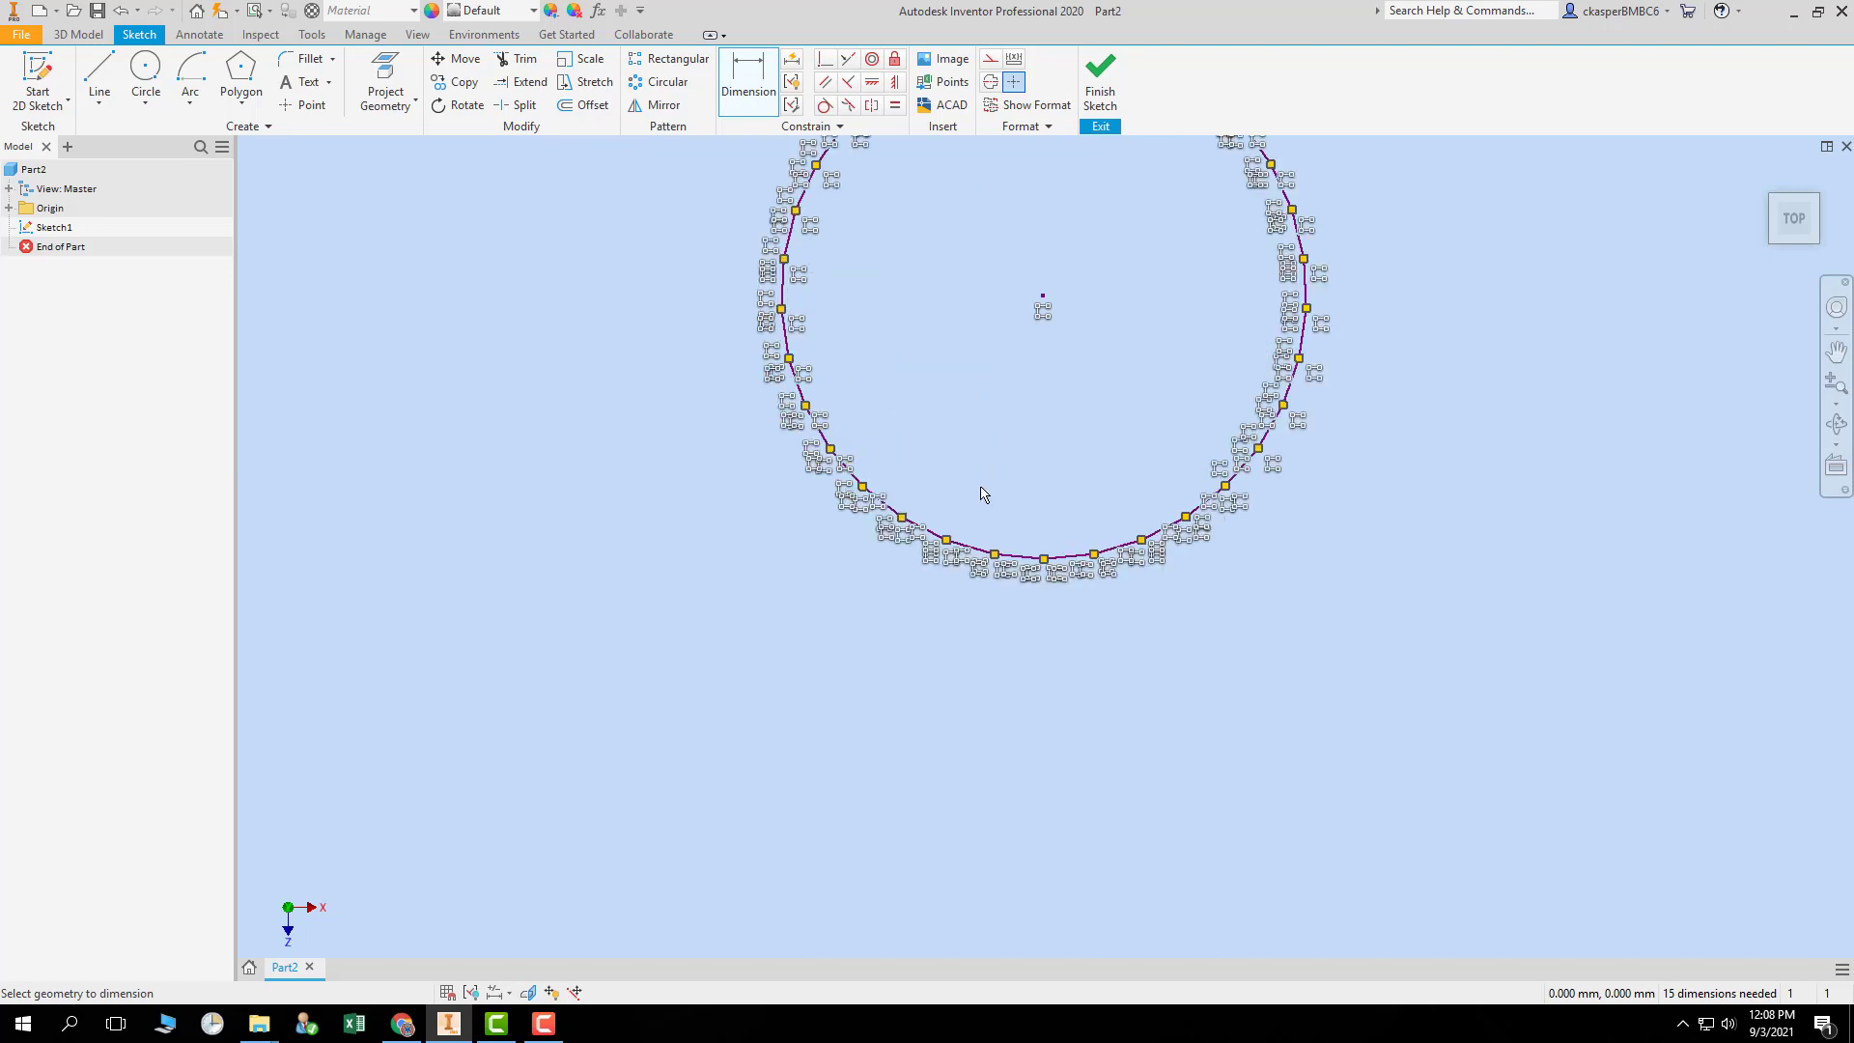
{"action": "scroll", "coordinate": [815, 621], "scroll_direction": "up", "scroll_amount": 3}
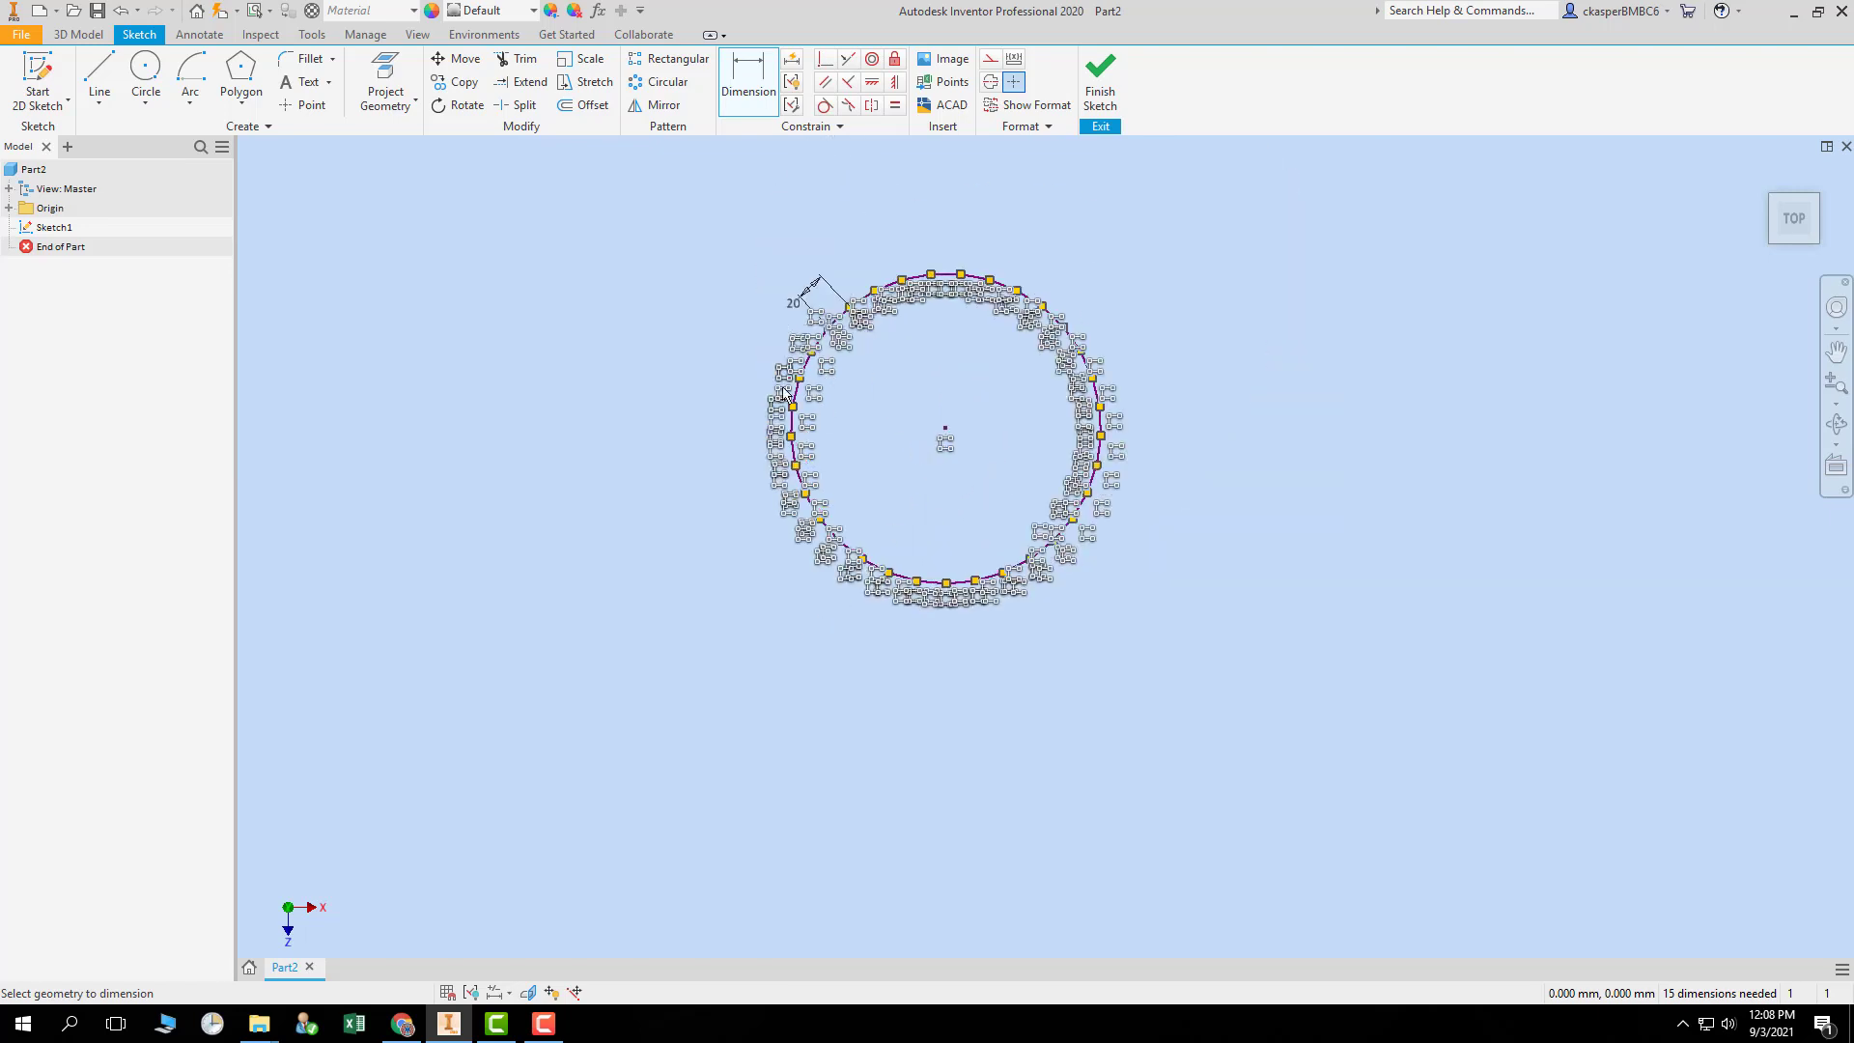
{"action": "key", "text": "Escape"}
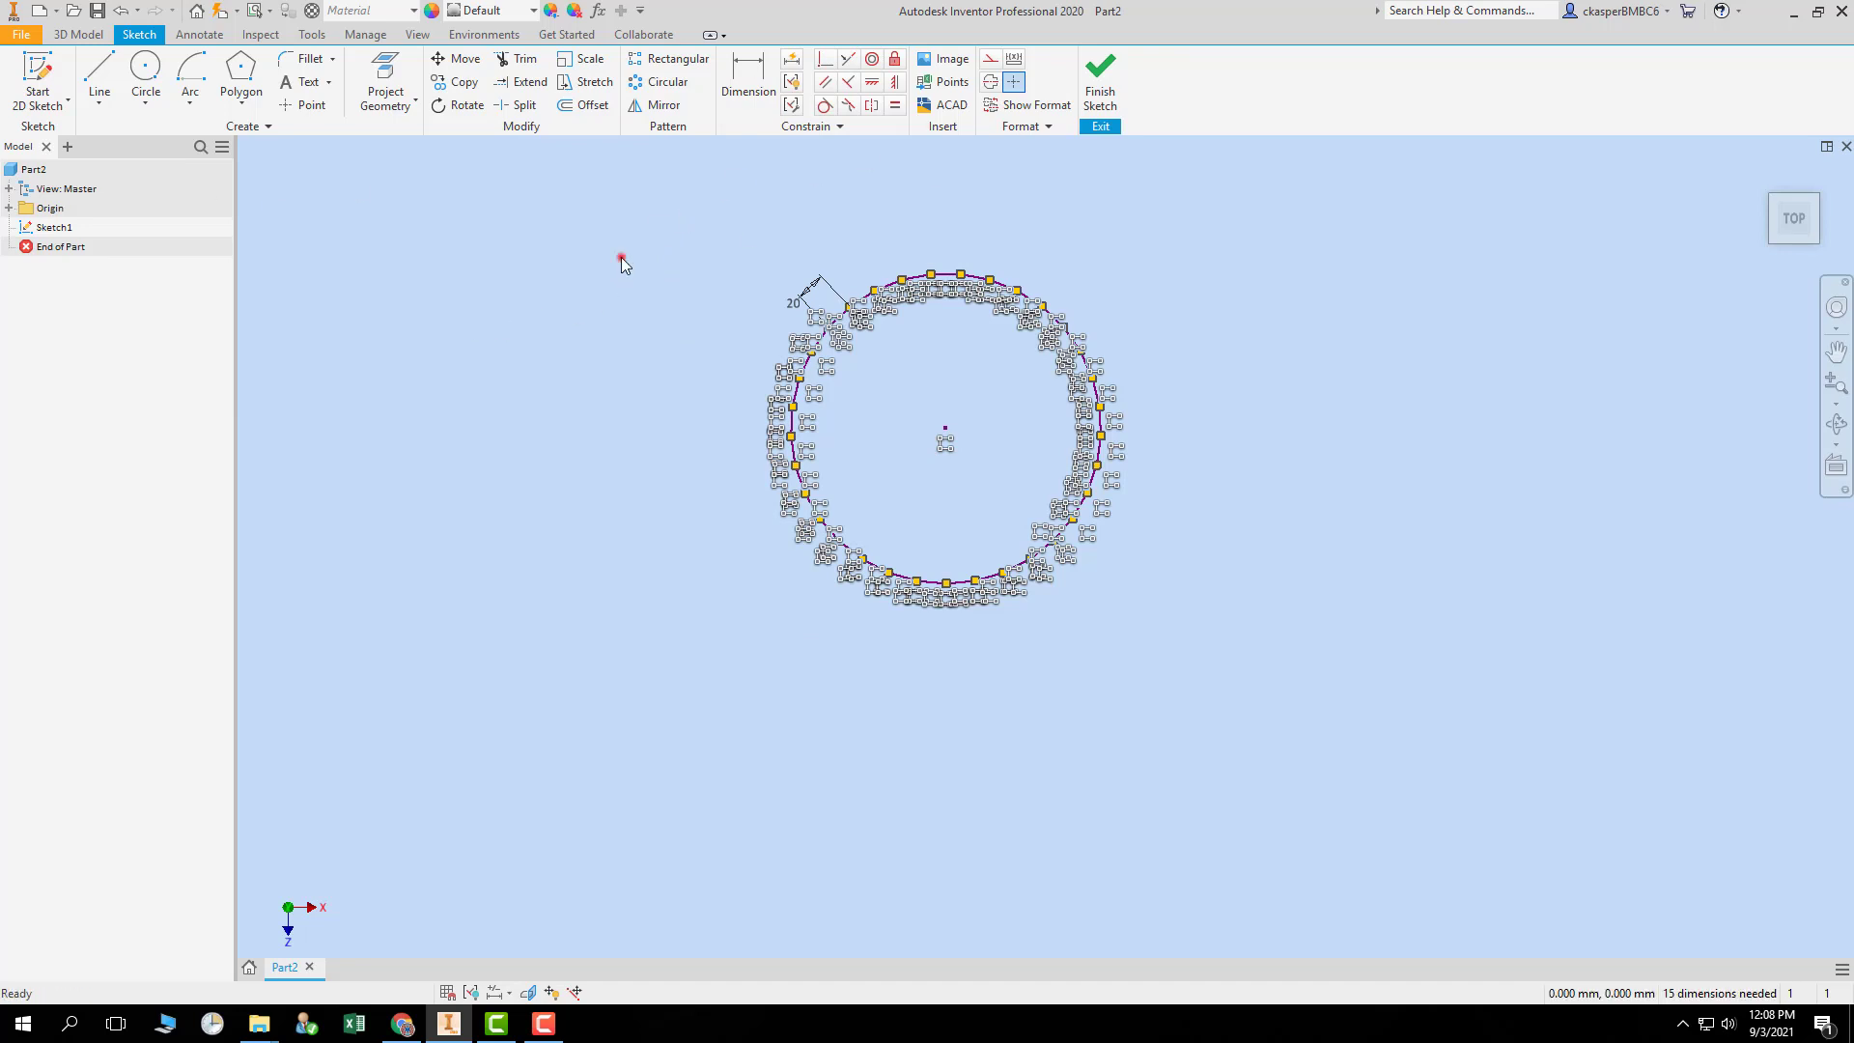
{"action": "left_click_drag", "start_coordinate": [621, 258], "coordinate": [1369, 719]}
{"action": "key", "text": "Delete"}
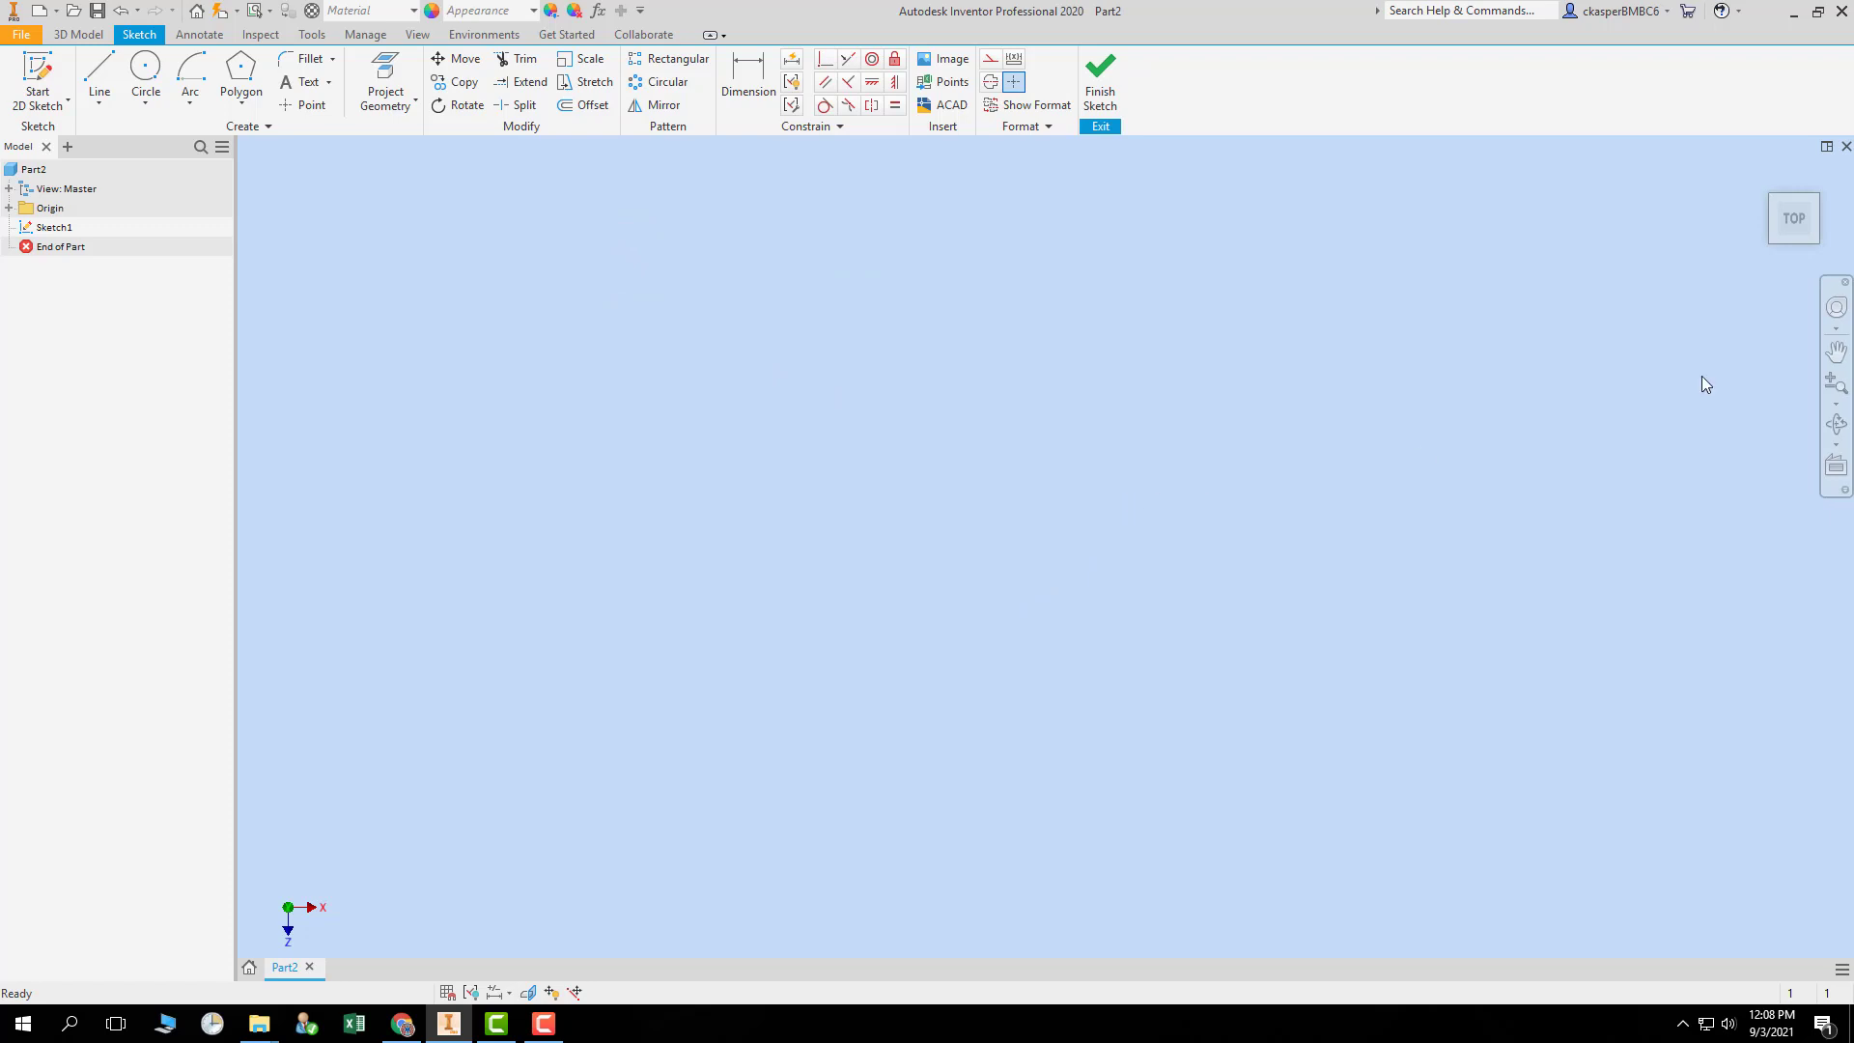
- Delete the remaining pentagon, triangle and square from the sketch
{"action": "left_click", "coordinate": [1765, 174]}
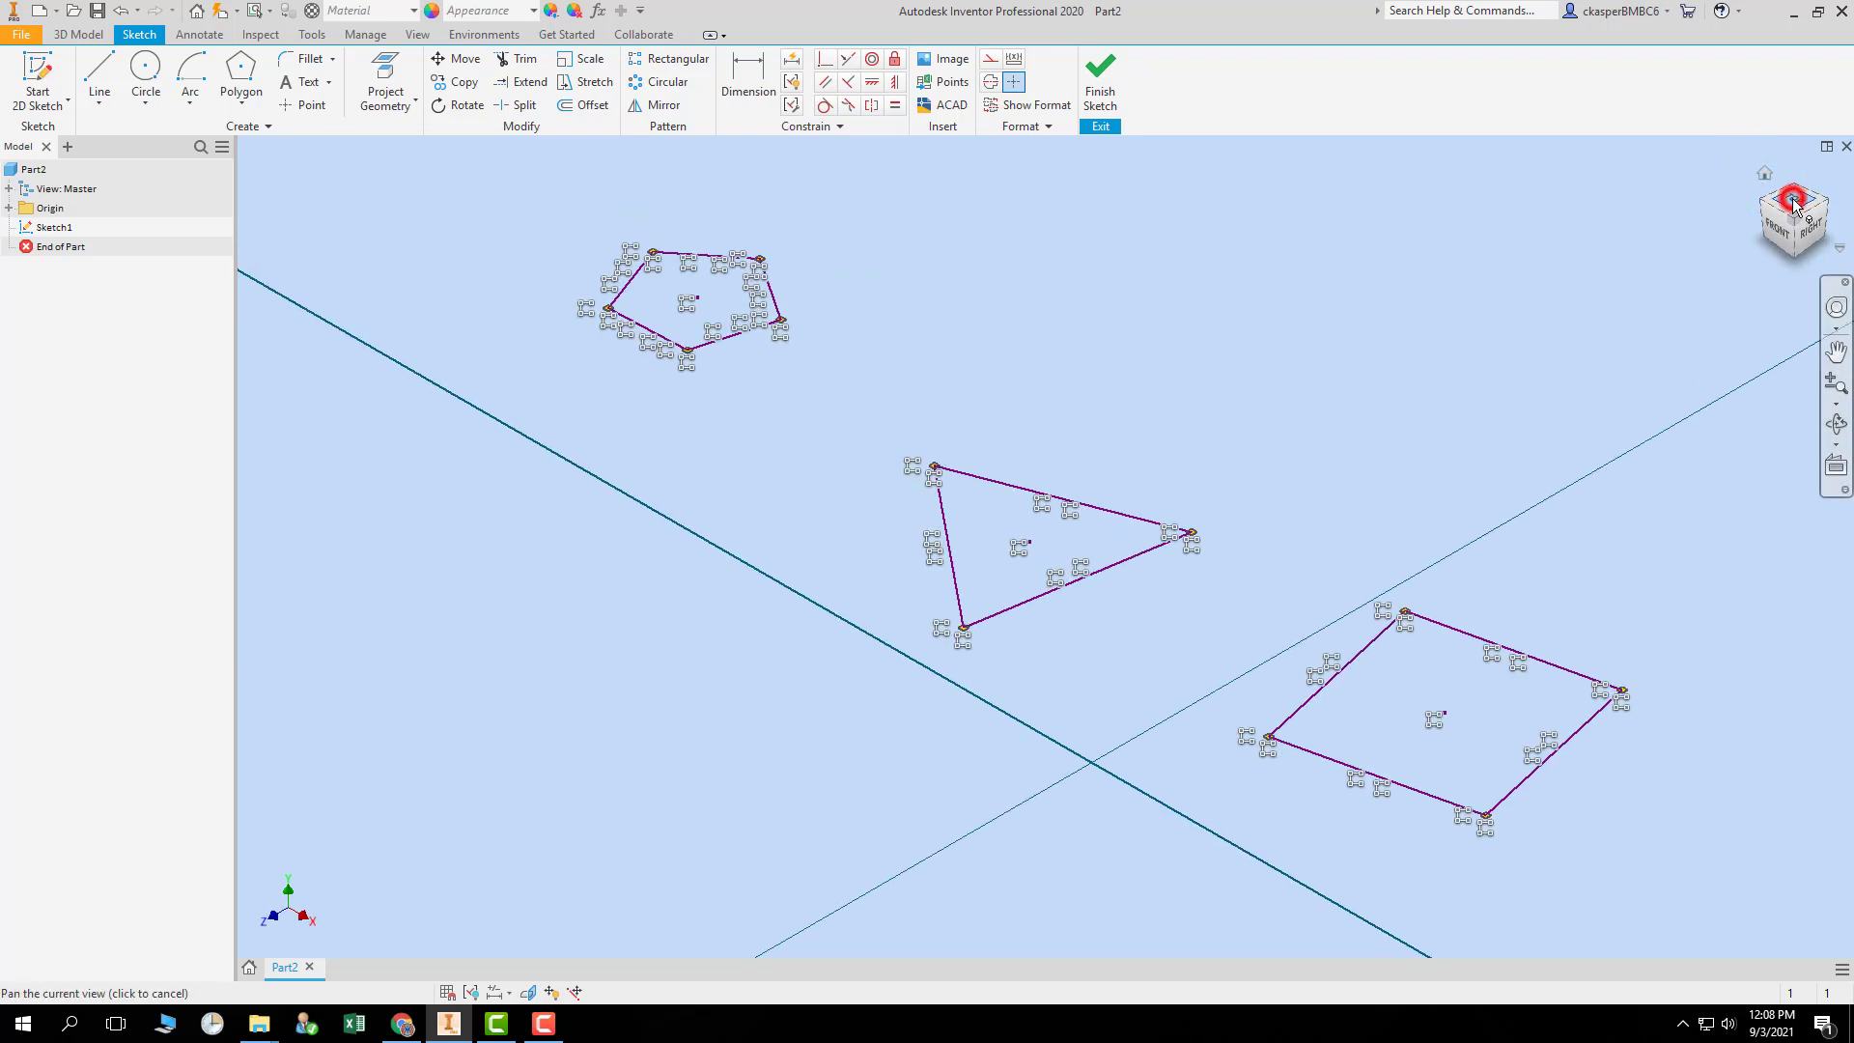
{"action": "left_click", "coordinate": [1793, 201]}
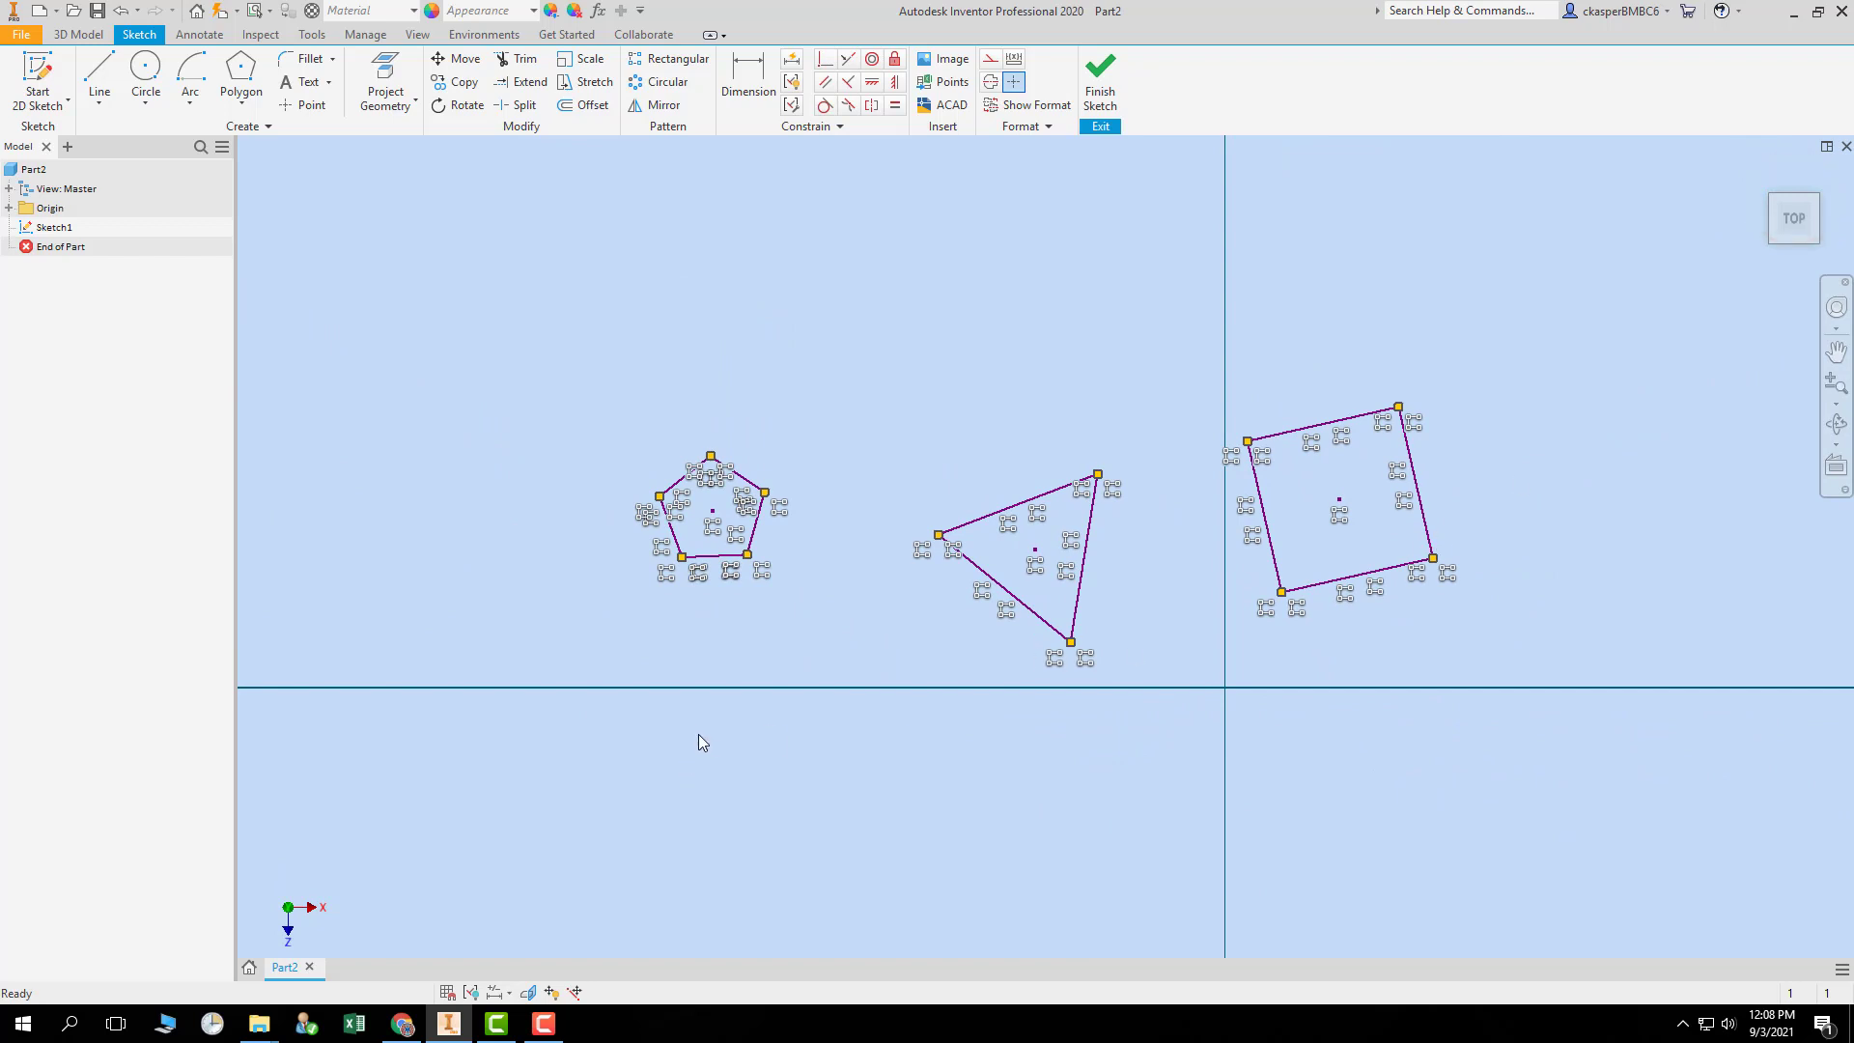
{"action": "mouse_move", "coordinate": [513, 344]}
{"action": "left_mouse_down"}
{"action": "mouse_move", "coordinate": [558, 393]}
{"action": "mouse_move", "coordinate": [1532, 791]}
{"action": "left_mouse_up"}
{"action": "key", "text": "Delete"}
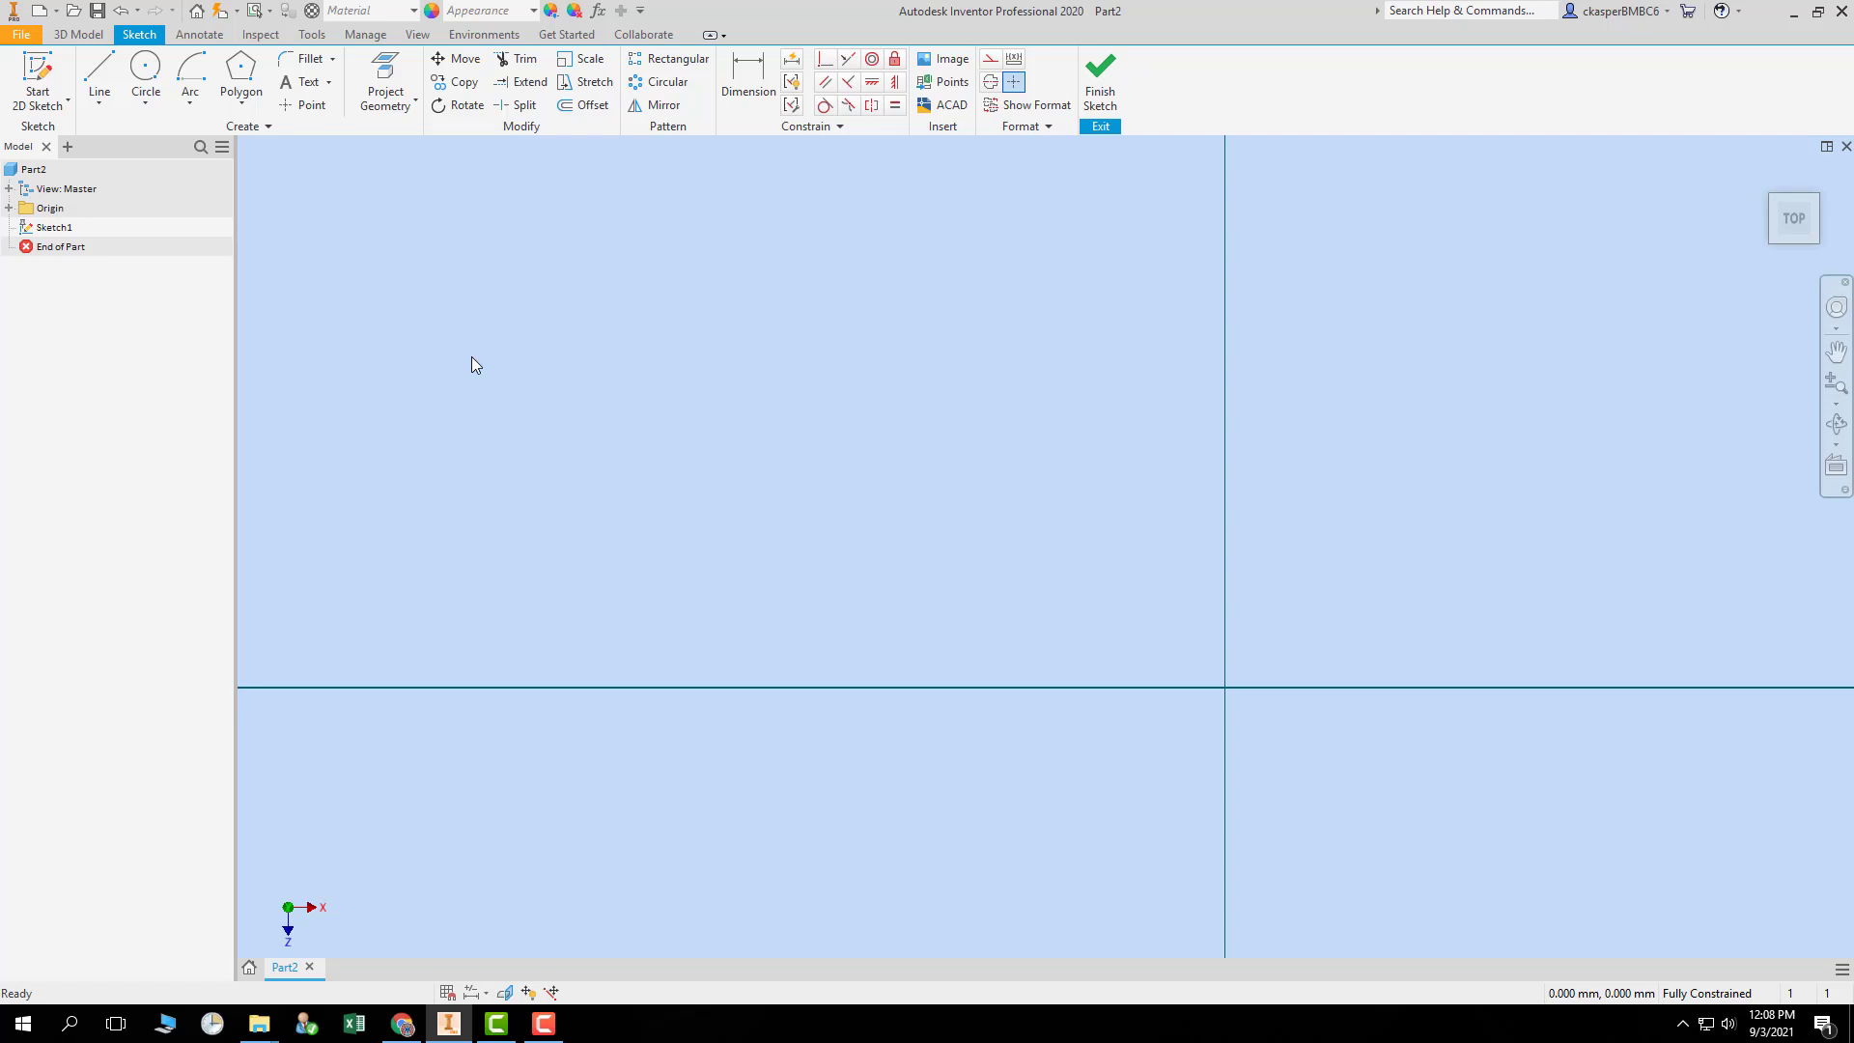
- Draw an upright 3-sided polygon with a nearly horizontal base, above the horizontal axis and to the left of the vertical axis
{"action": "left_click", "coordinate": [95, 68]}
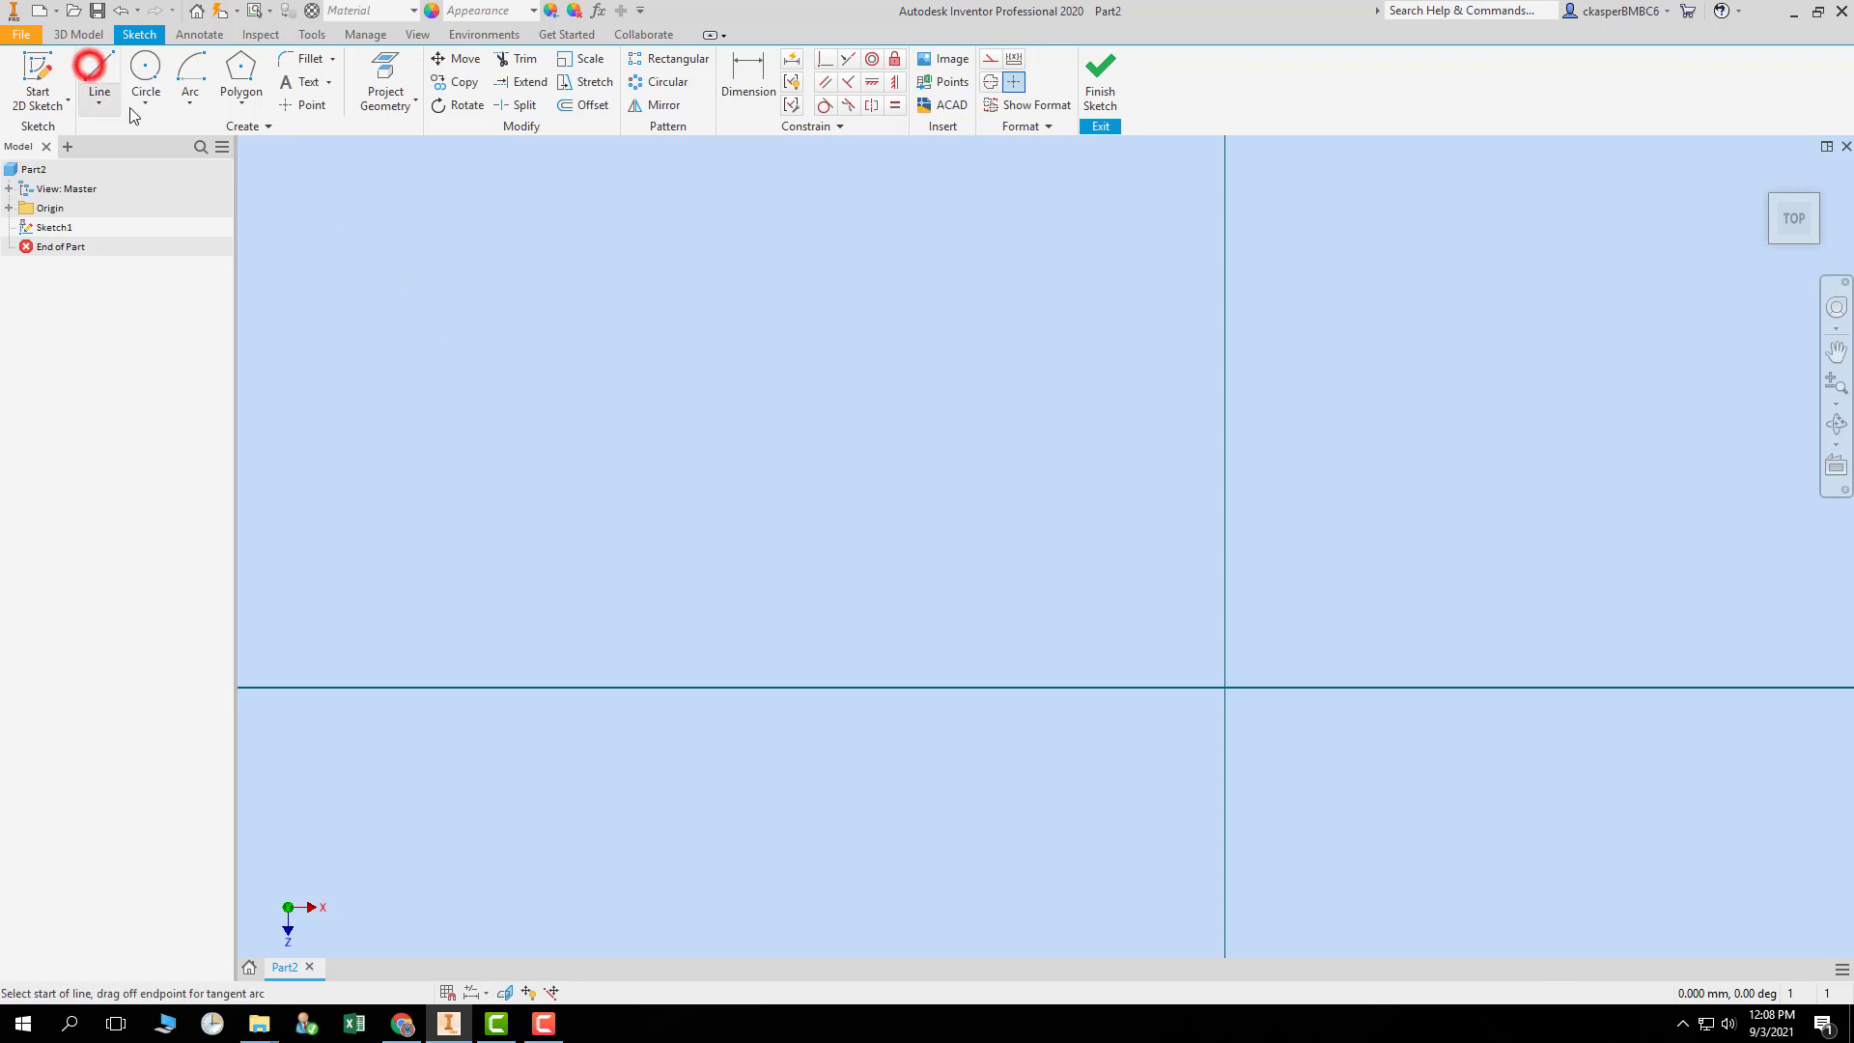
{"action": "left_click", "coordinate": [243, 72]}
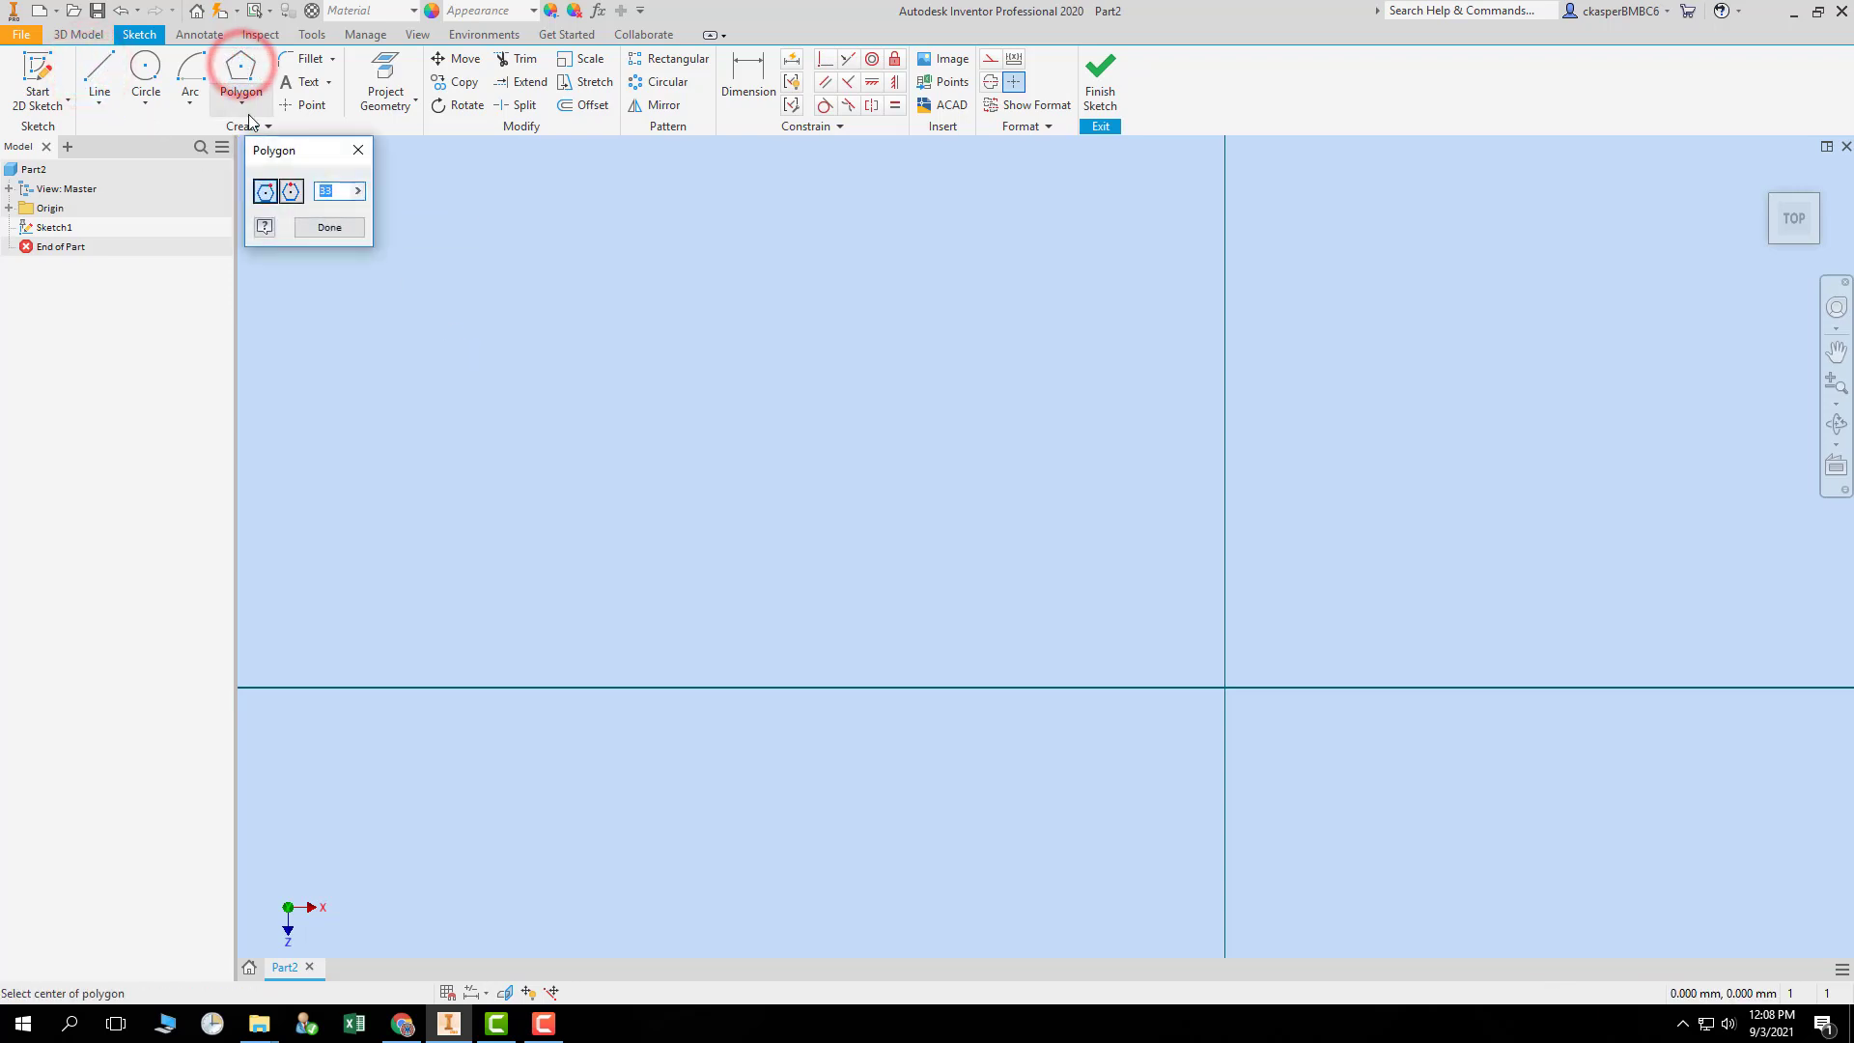
{"action": "left_click", "coordinate": [350, 191]}
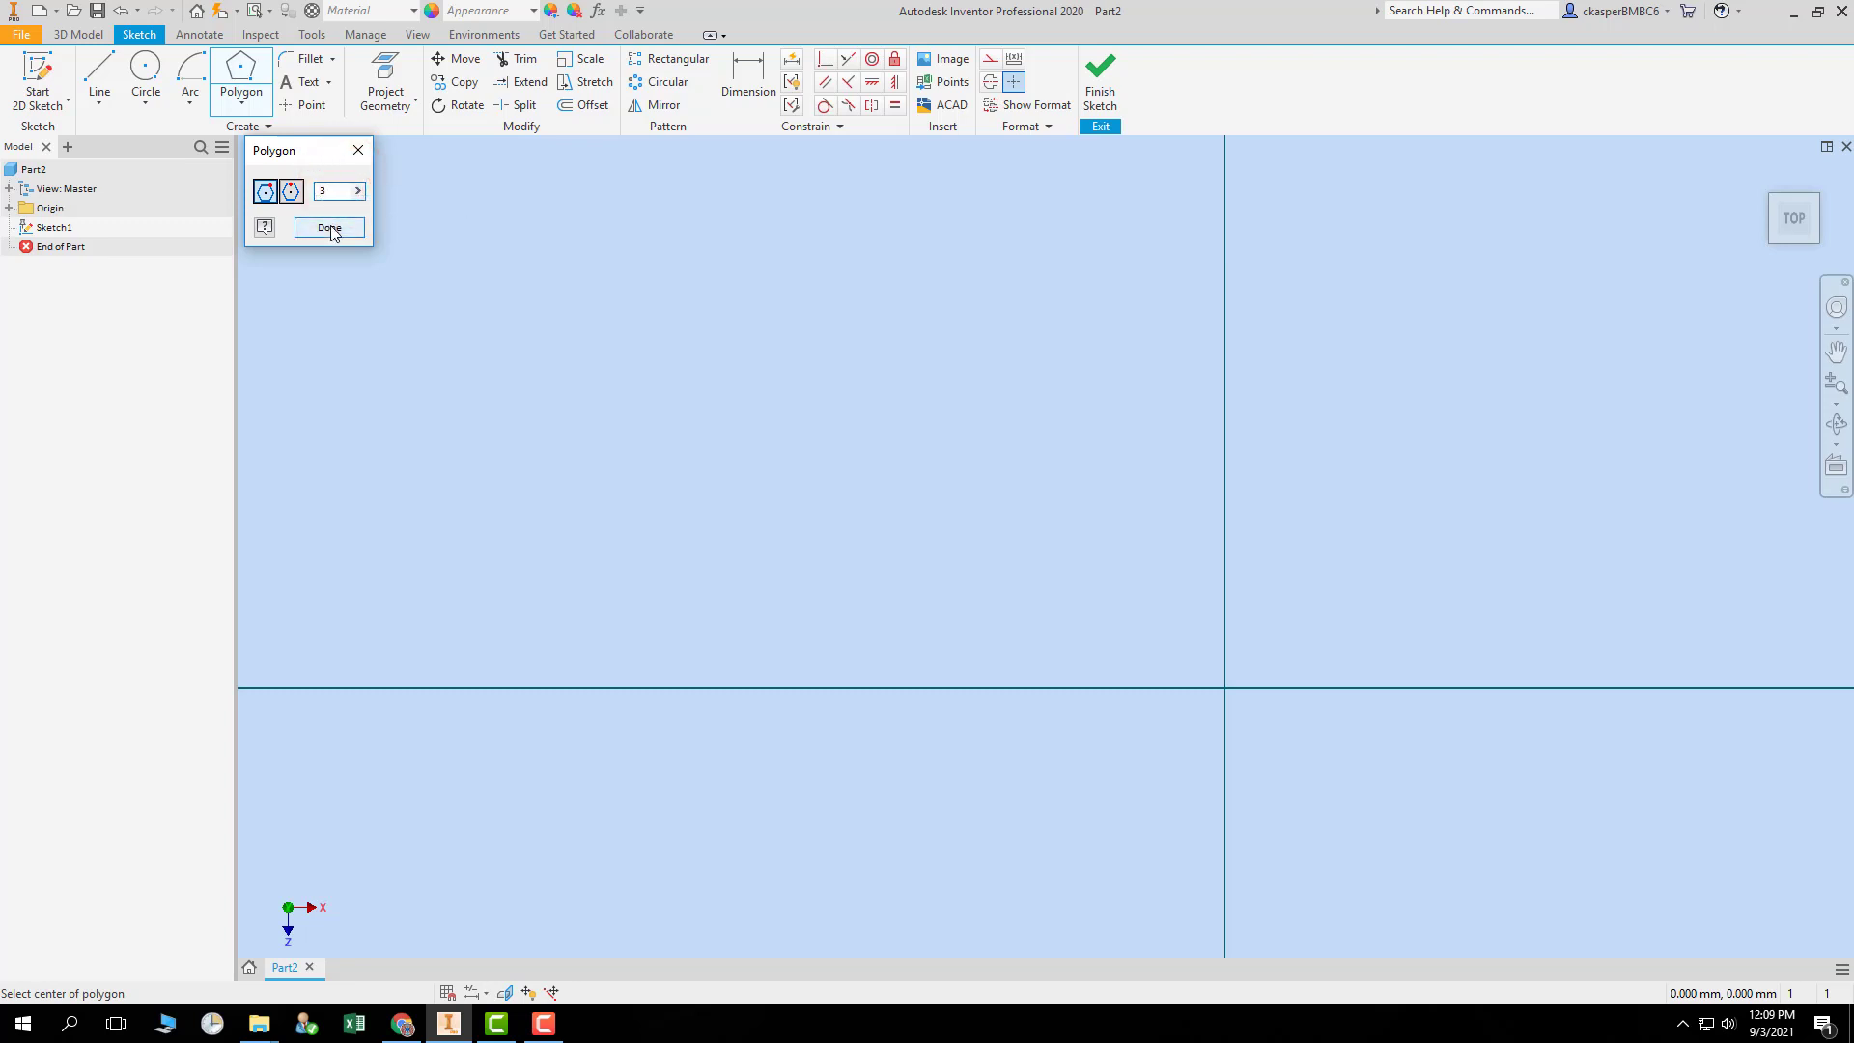
{"action": "left_click", "coordinate": [707, 378]}
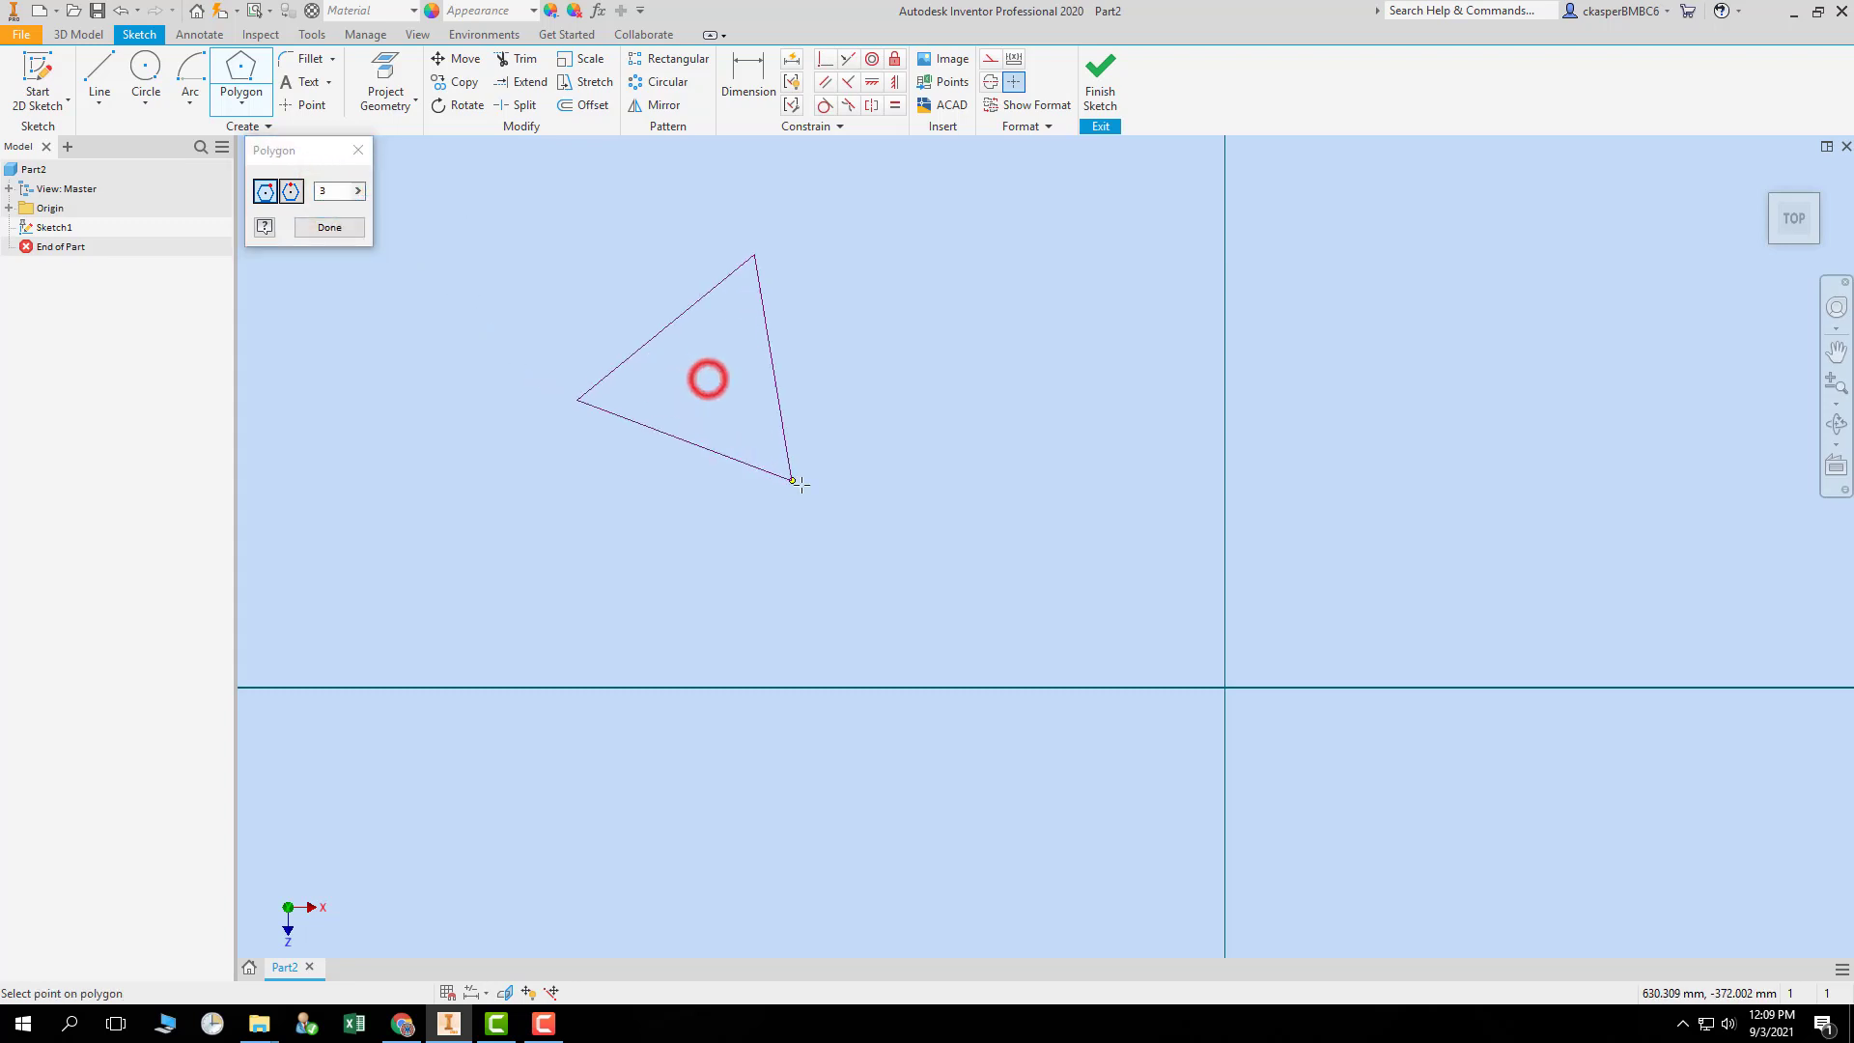
{"action": "left_click", "coordinate": [842, 456]}
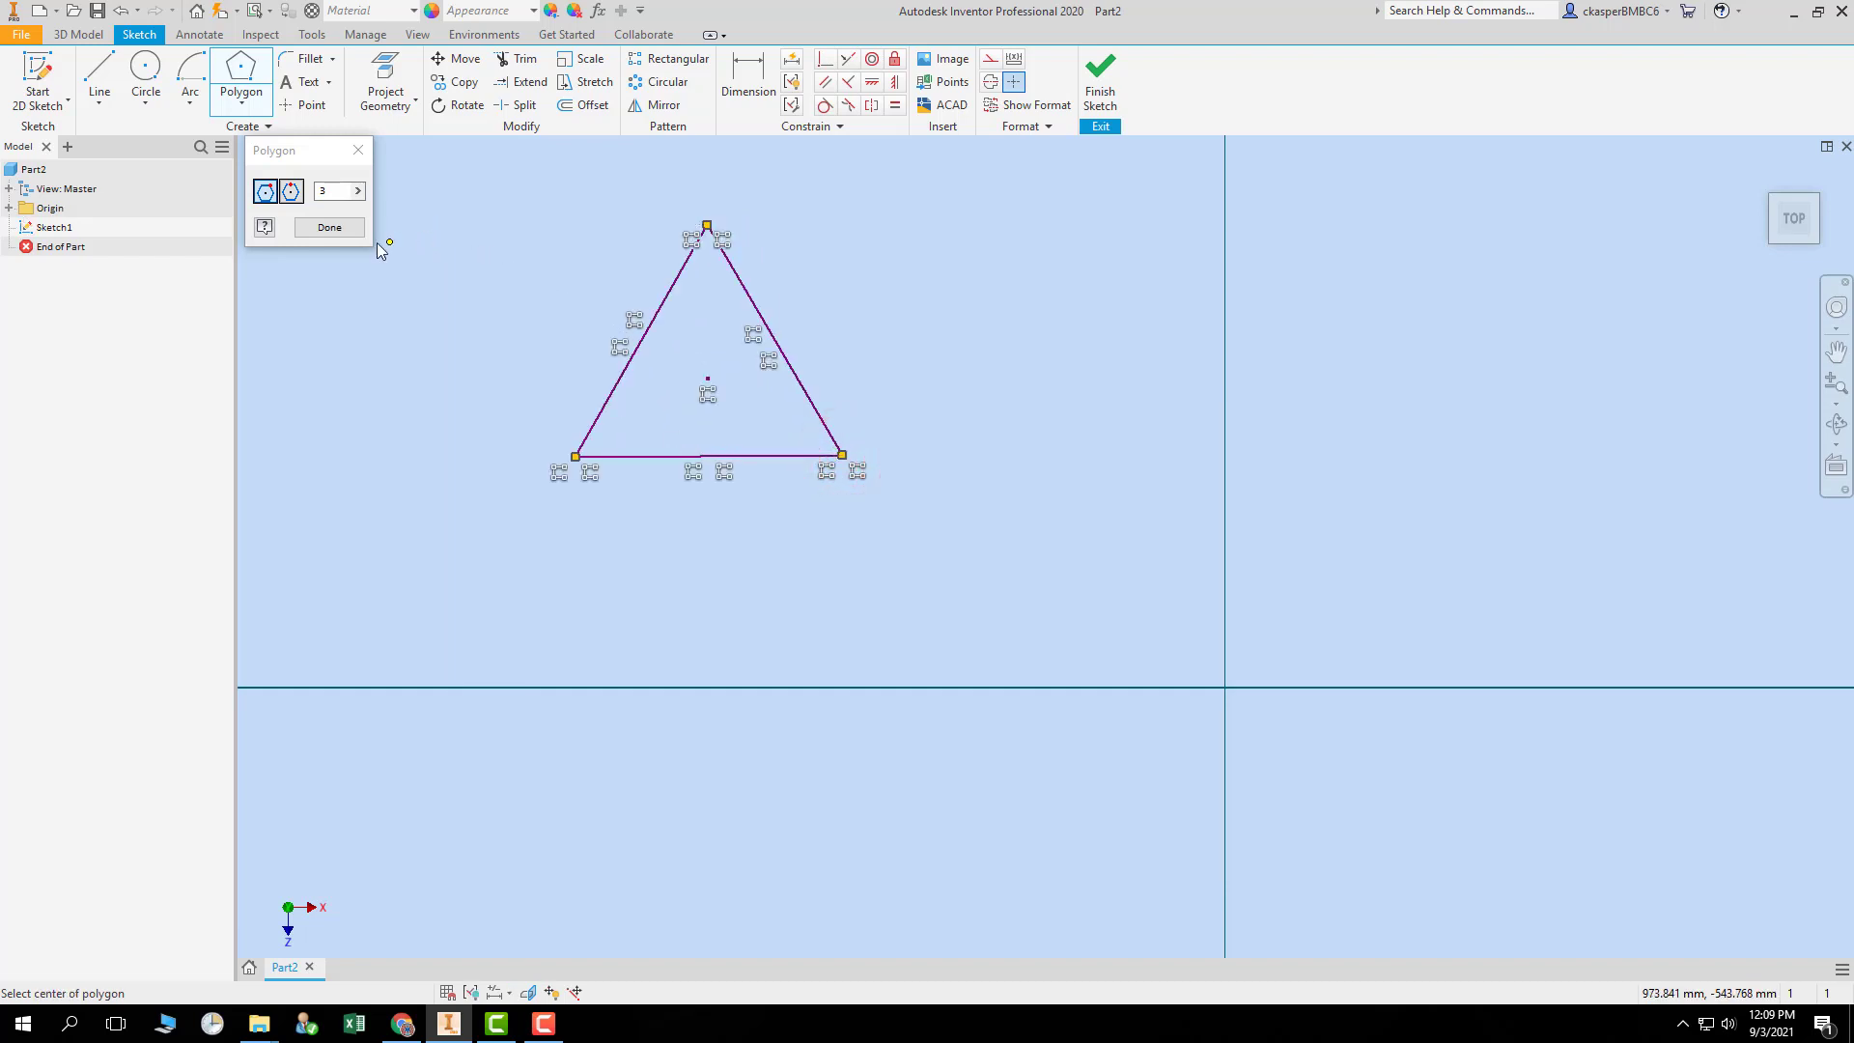
{"action": "left_click", "coordinate": [336, 229]}
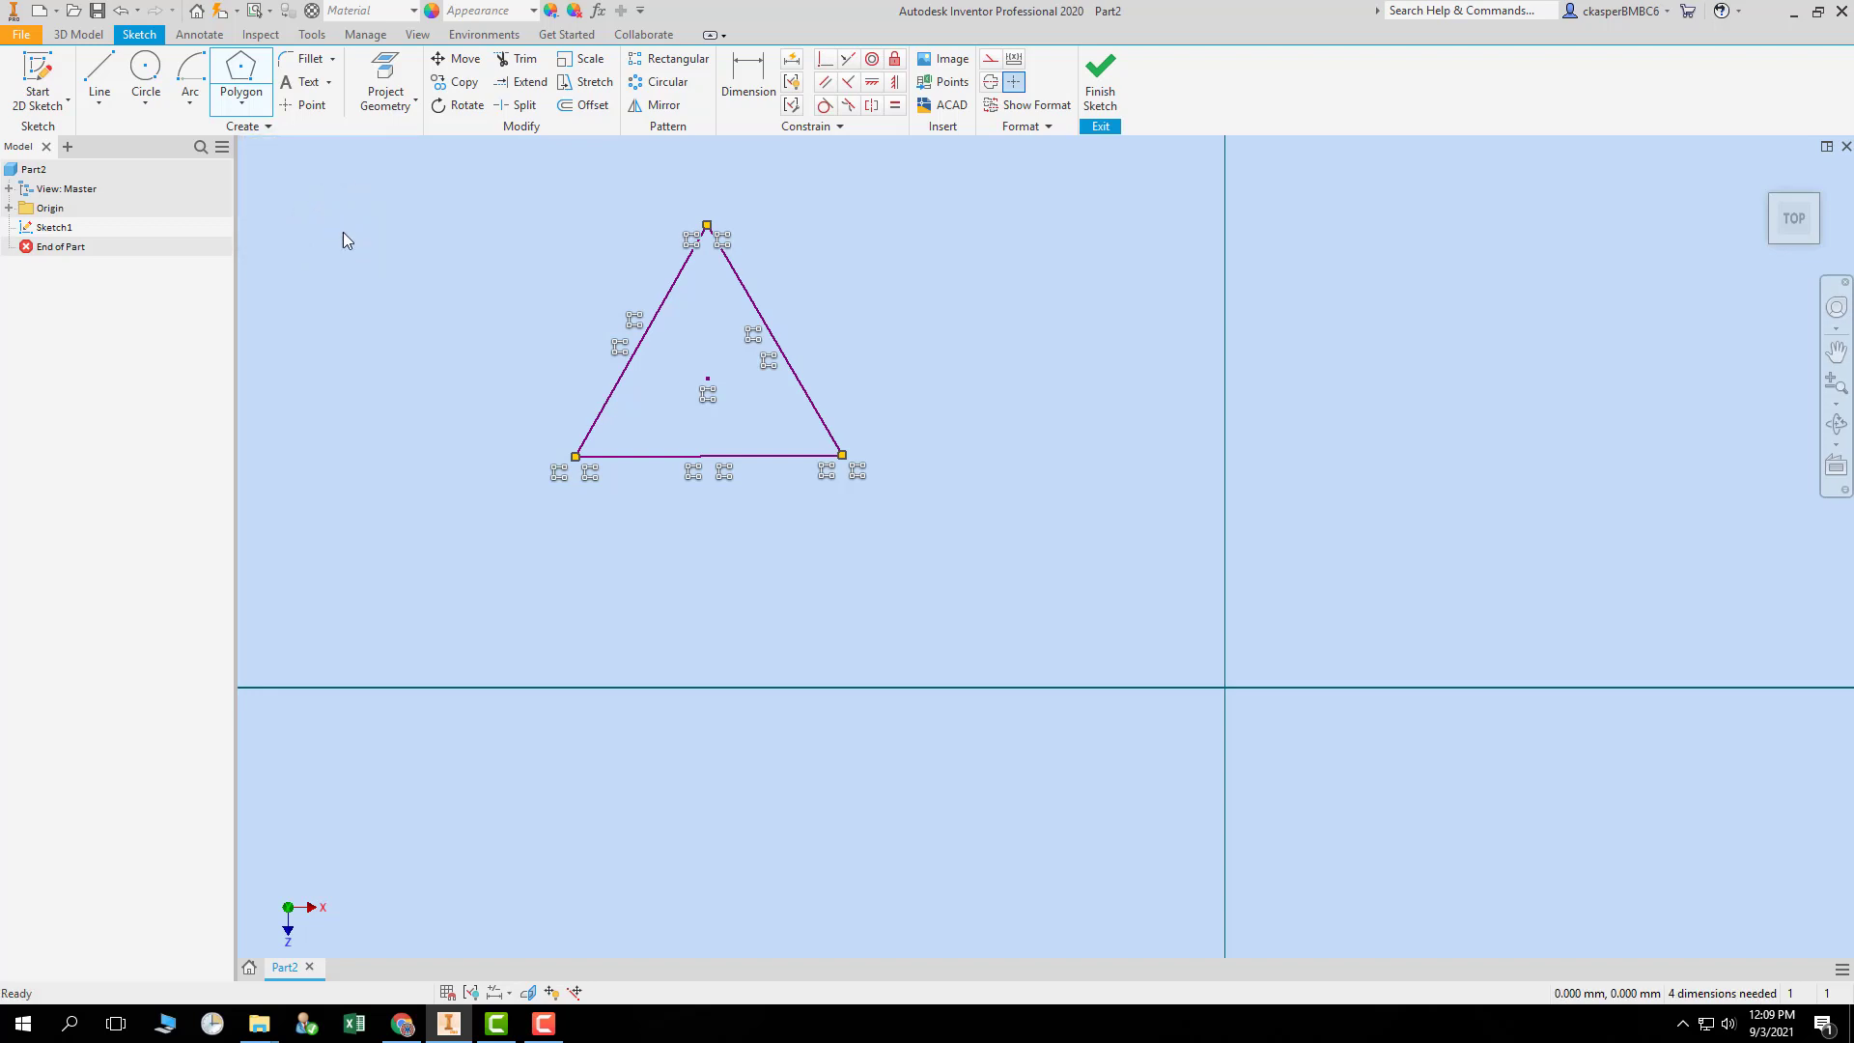
- Fillet the triangle's top corner with a 2 mm radius between its two slanted sides
{"action": "left_click", "coordinate": [306, 61]}
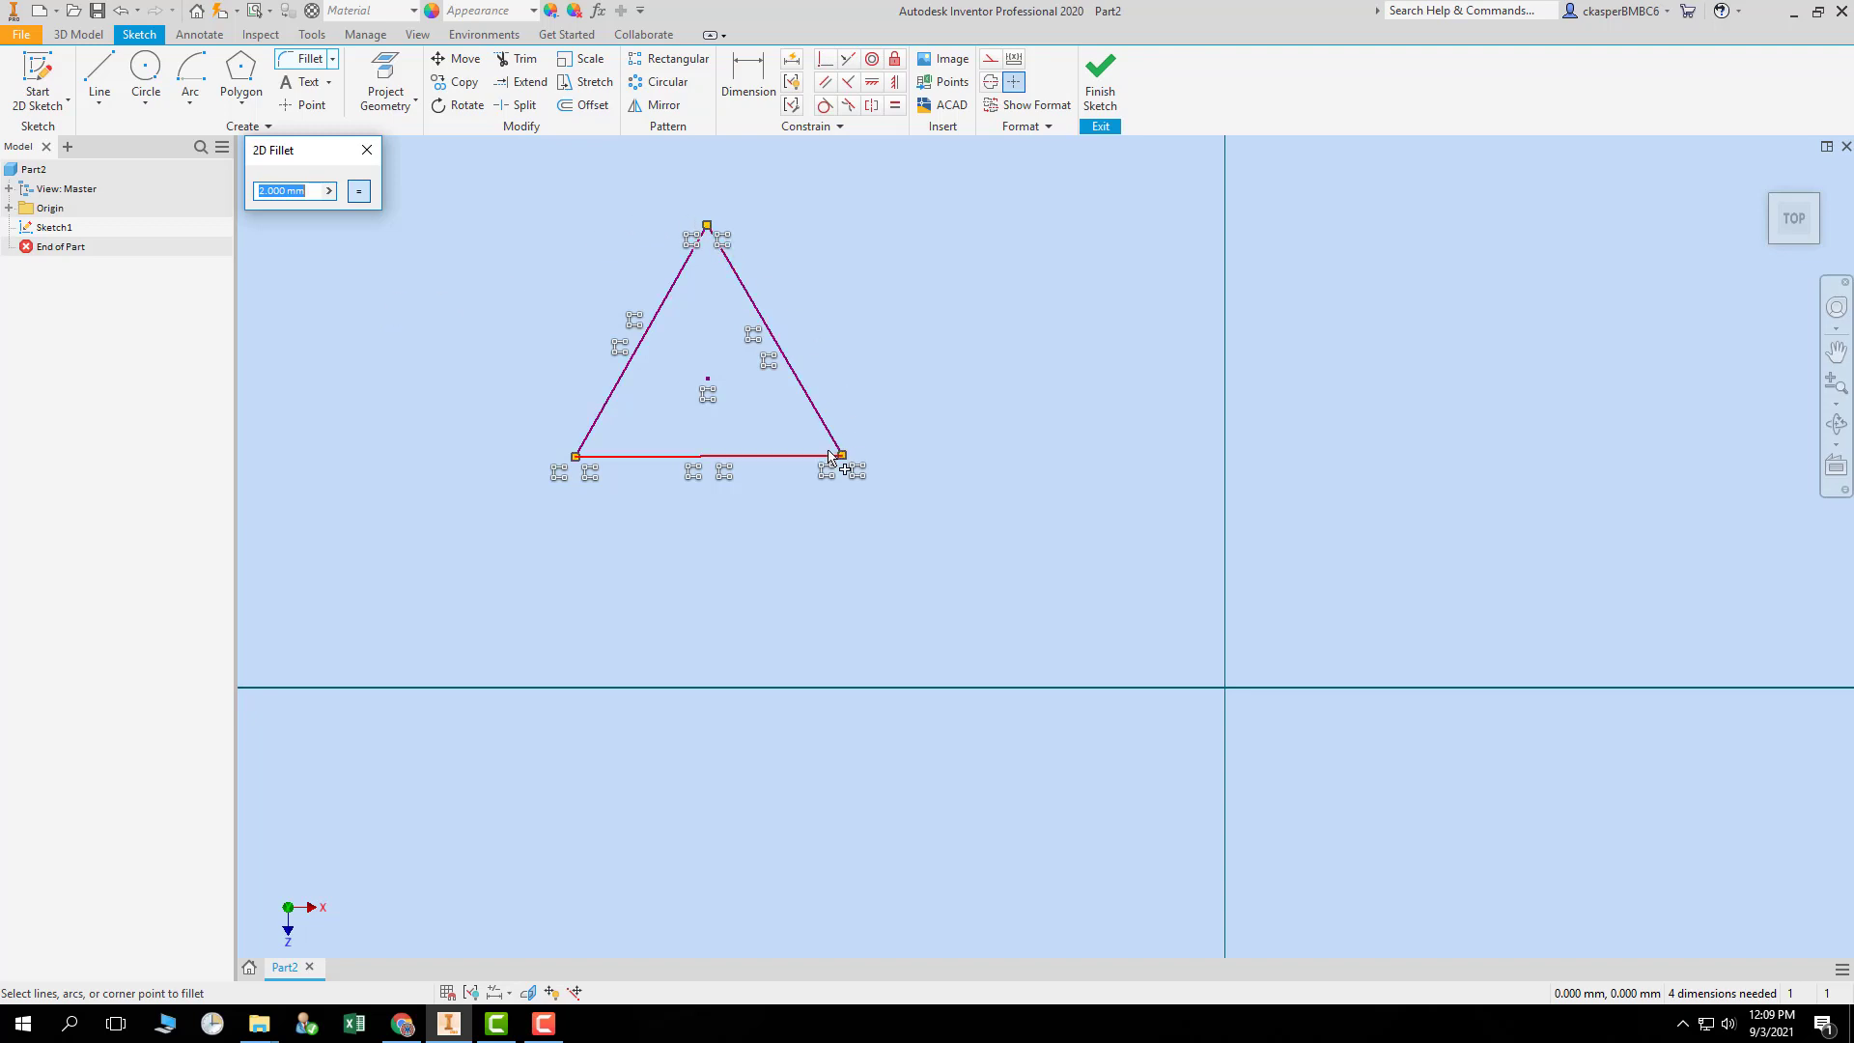
{"action": "scroll", "coordinate": [601, 449], "scroll_direction": "down", "scroll_amount": 3}
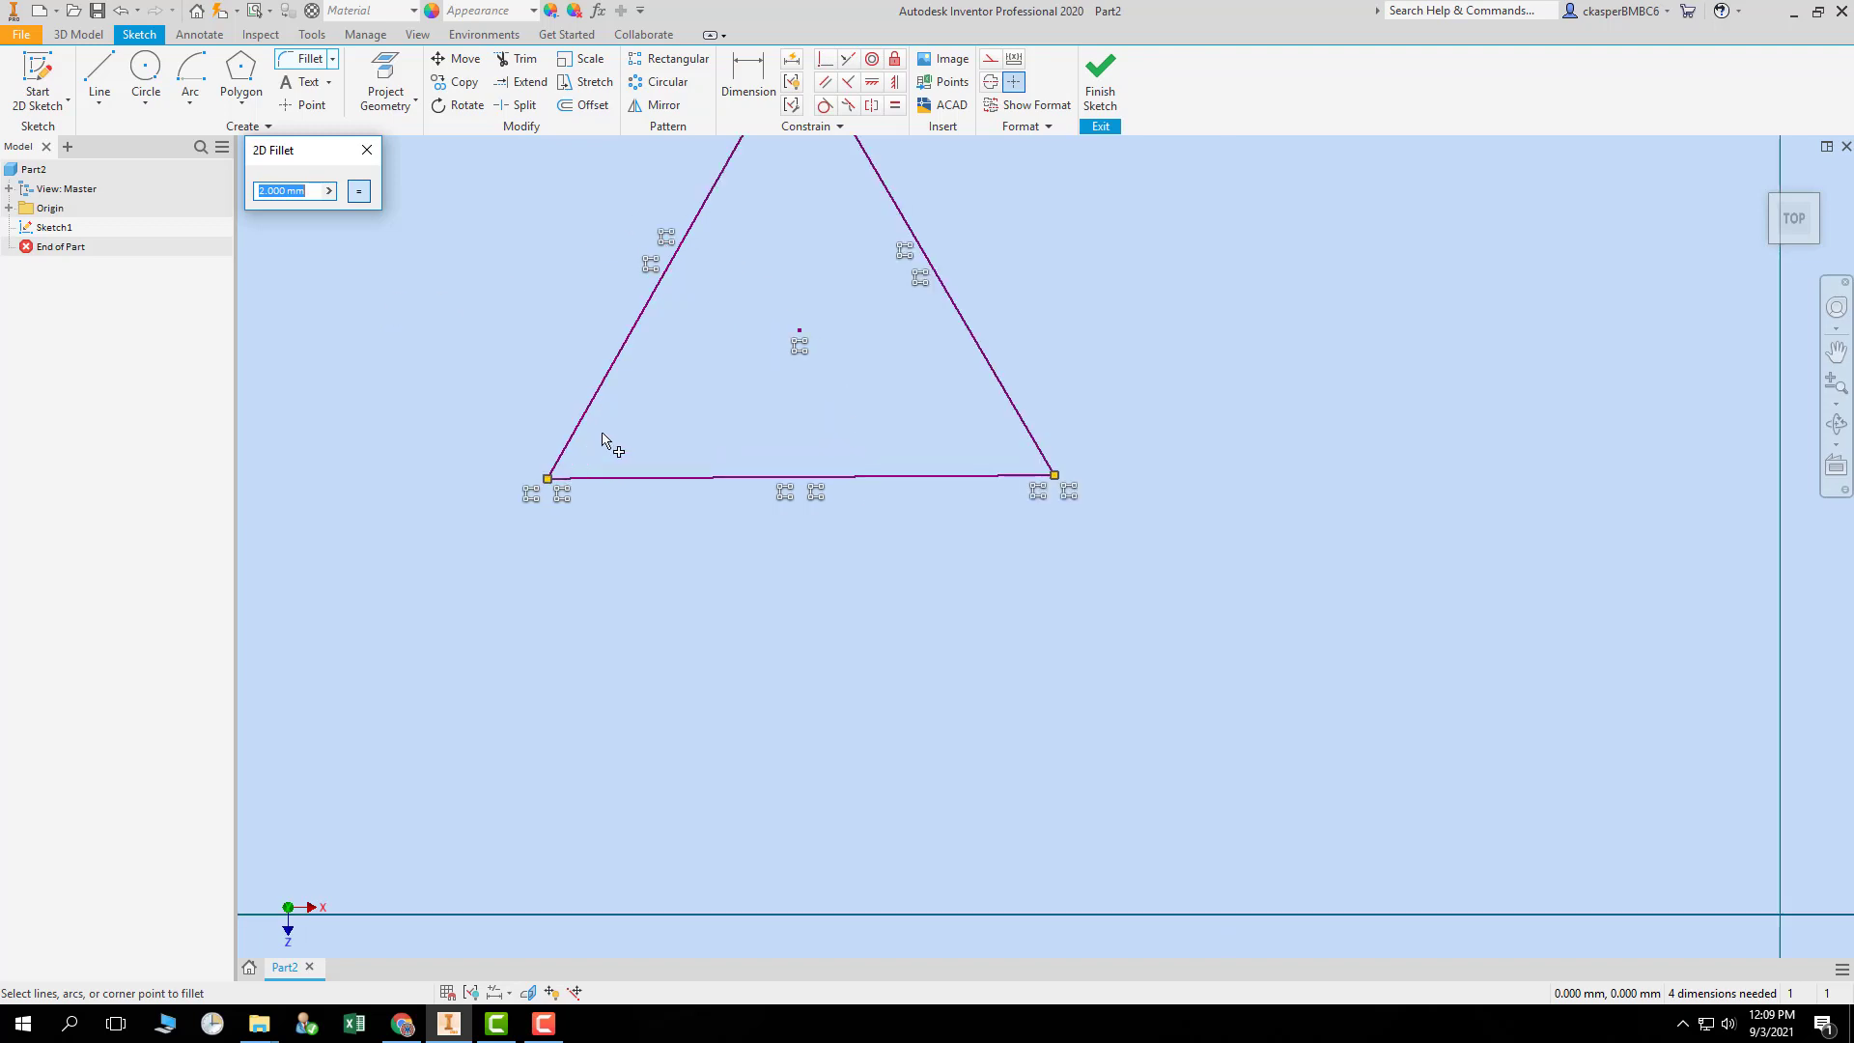
{"action": "scroll", "coordinate": [649, 618], "scroll_direction": "up", "scroll_amount": 3}
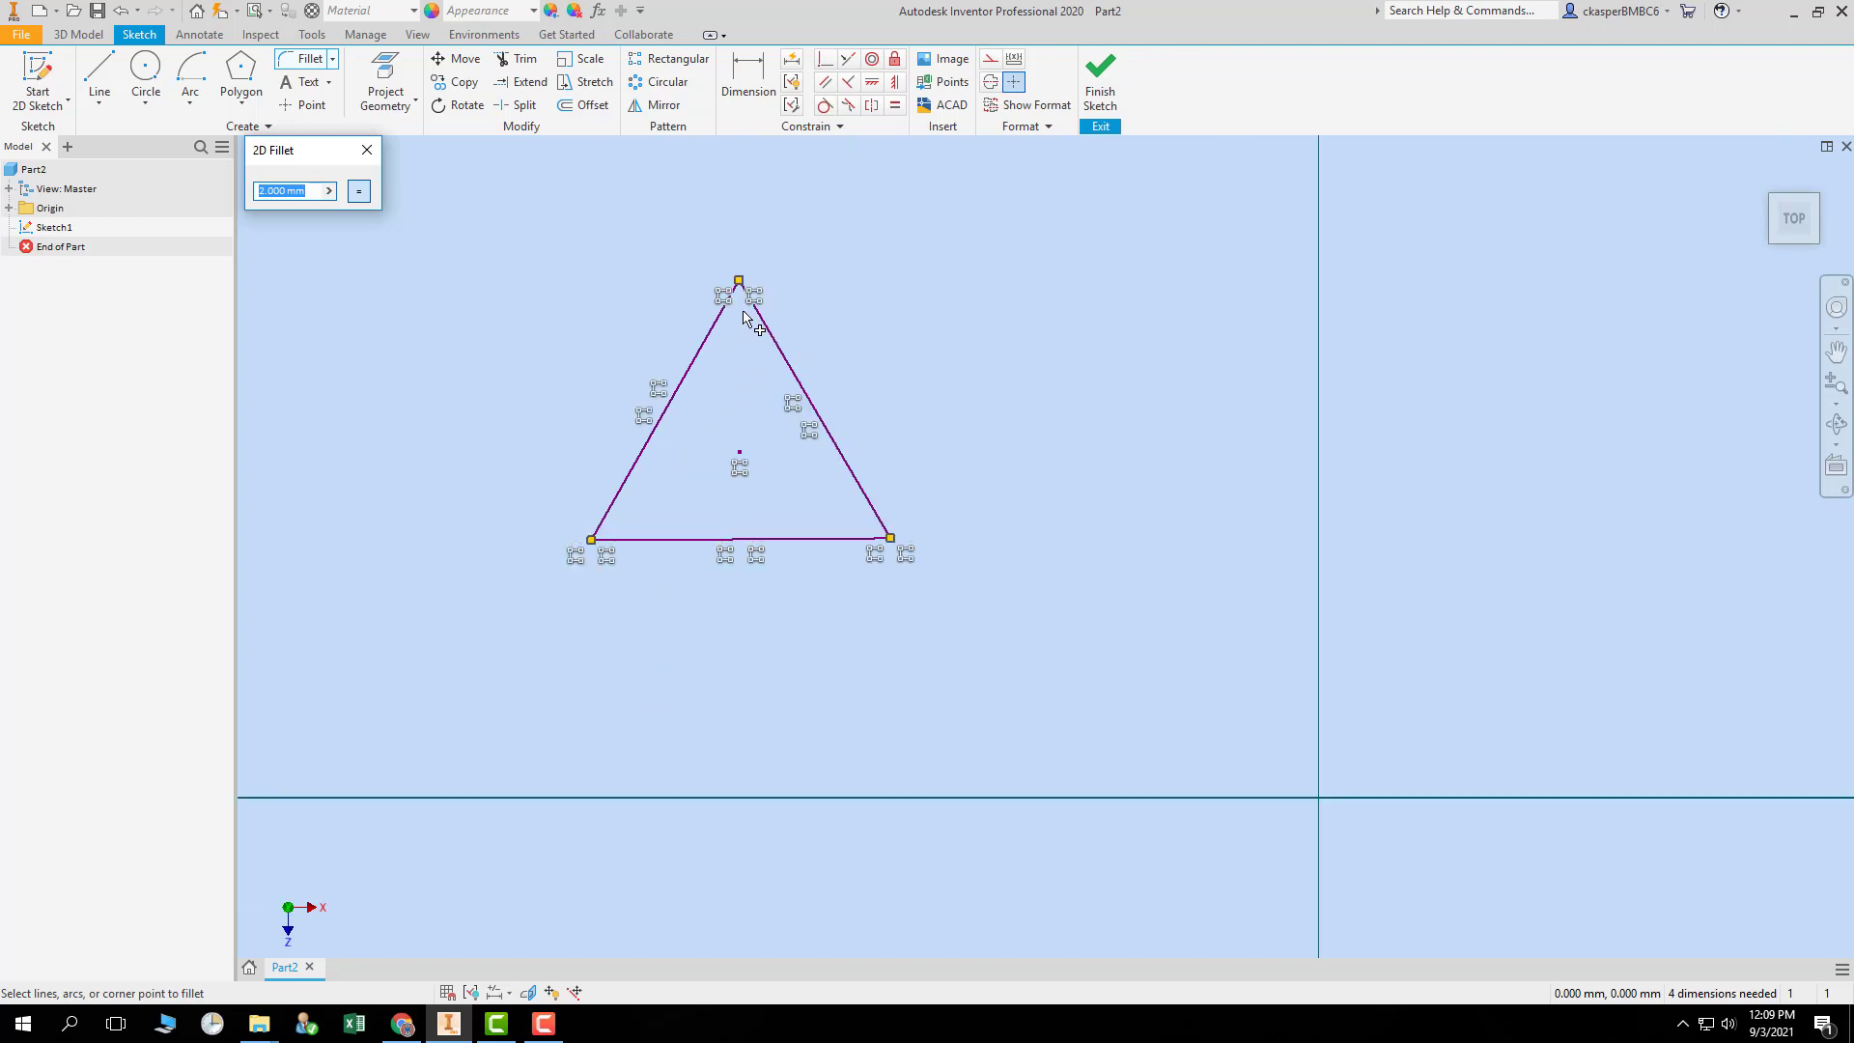
{"action": "scroll", "coordinate": [743, 311], "scroll_direction": "down", "scroll_amount": 3}
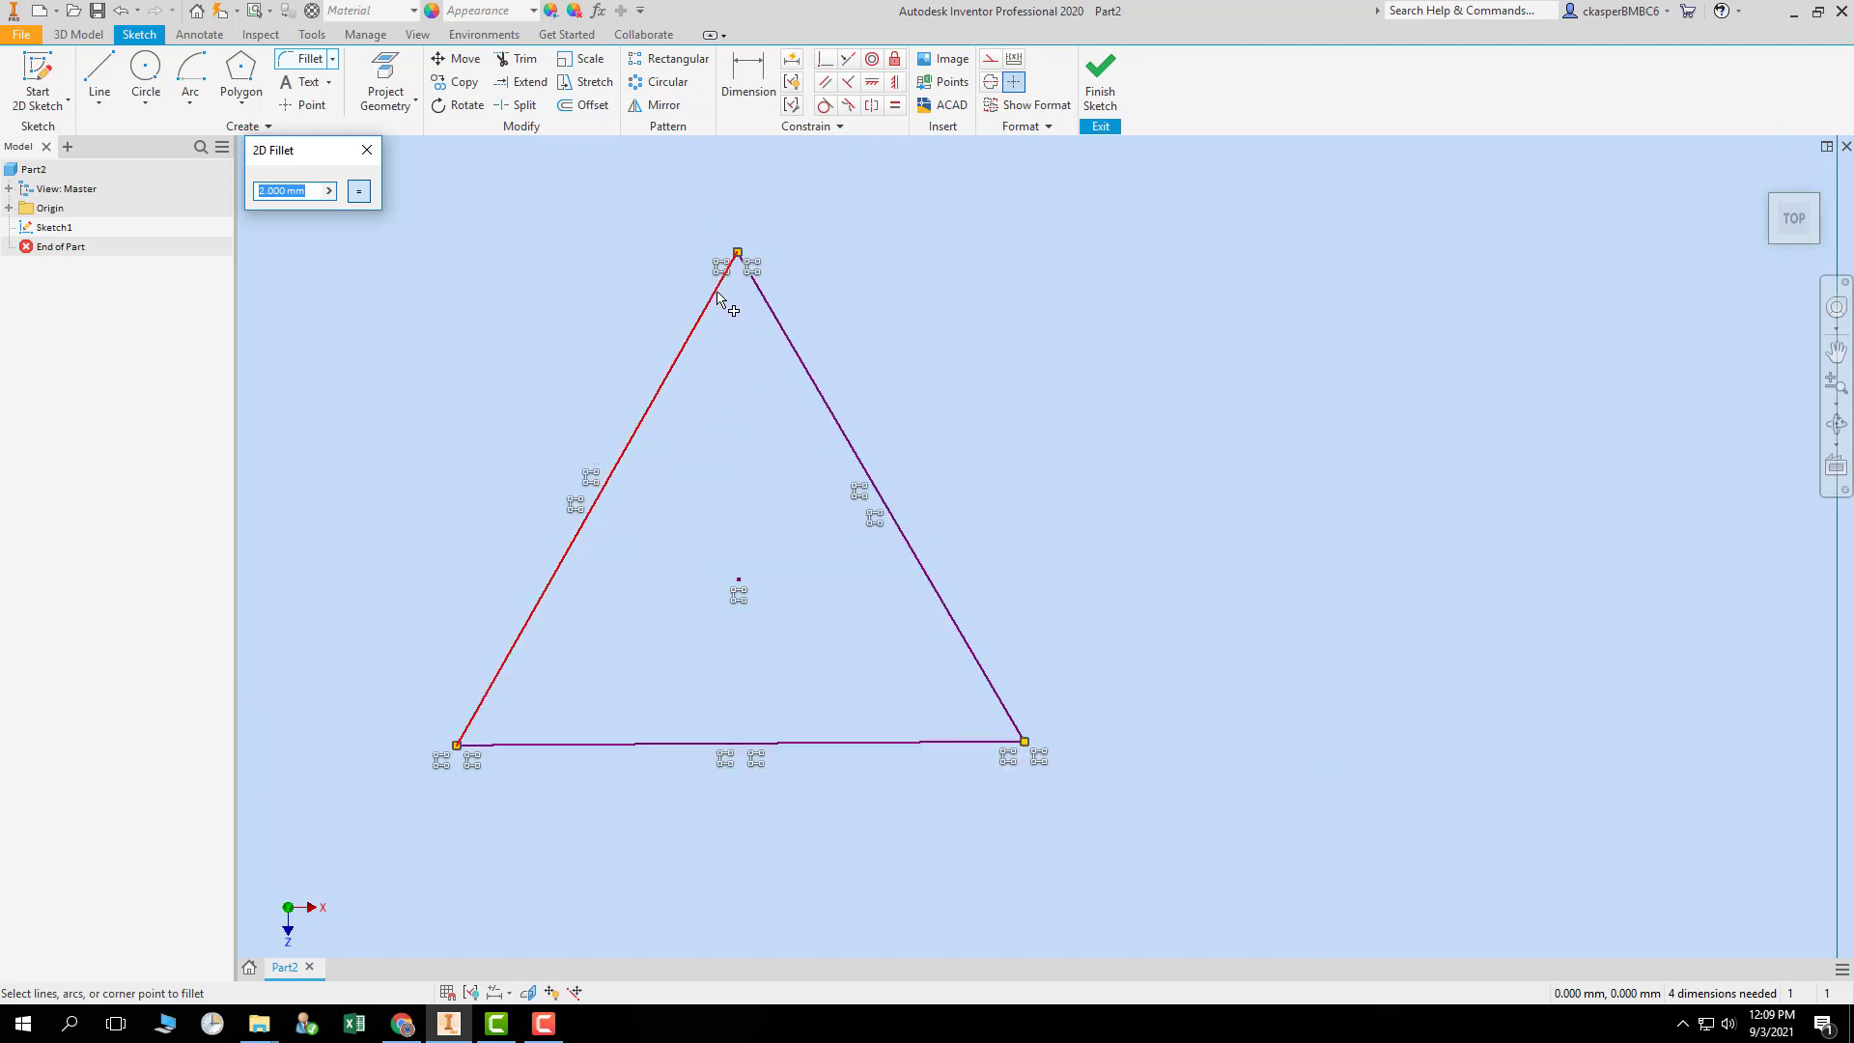
{"action": "left_click", "coordinate": [718, 295]}
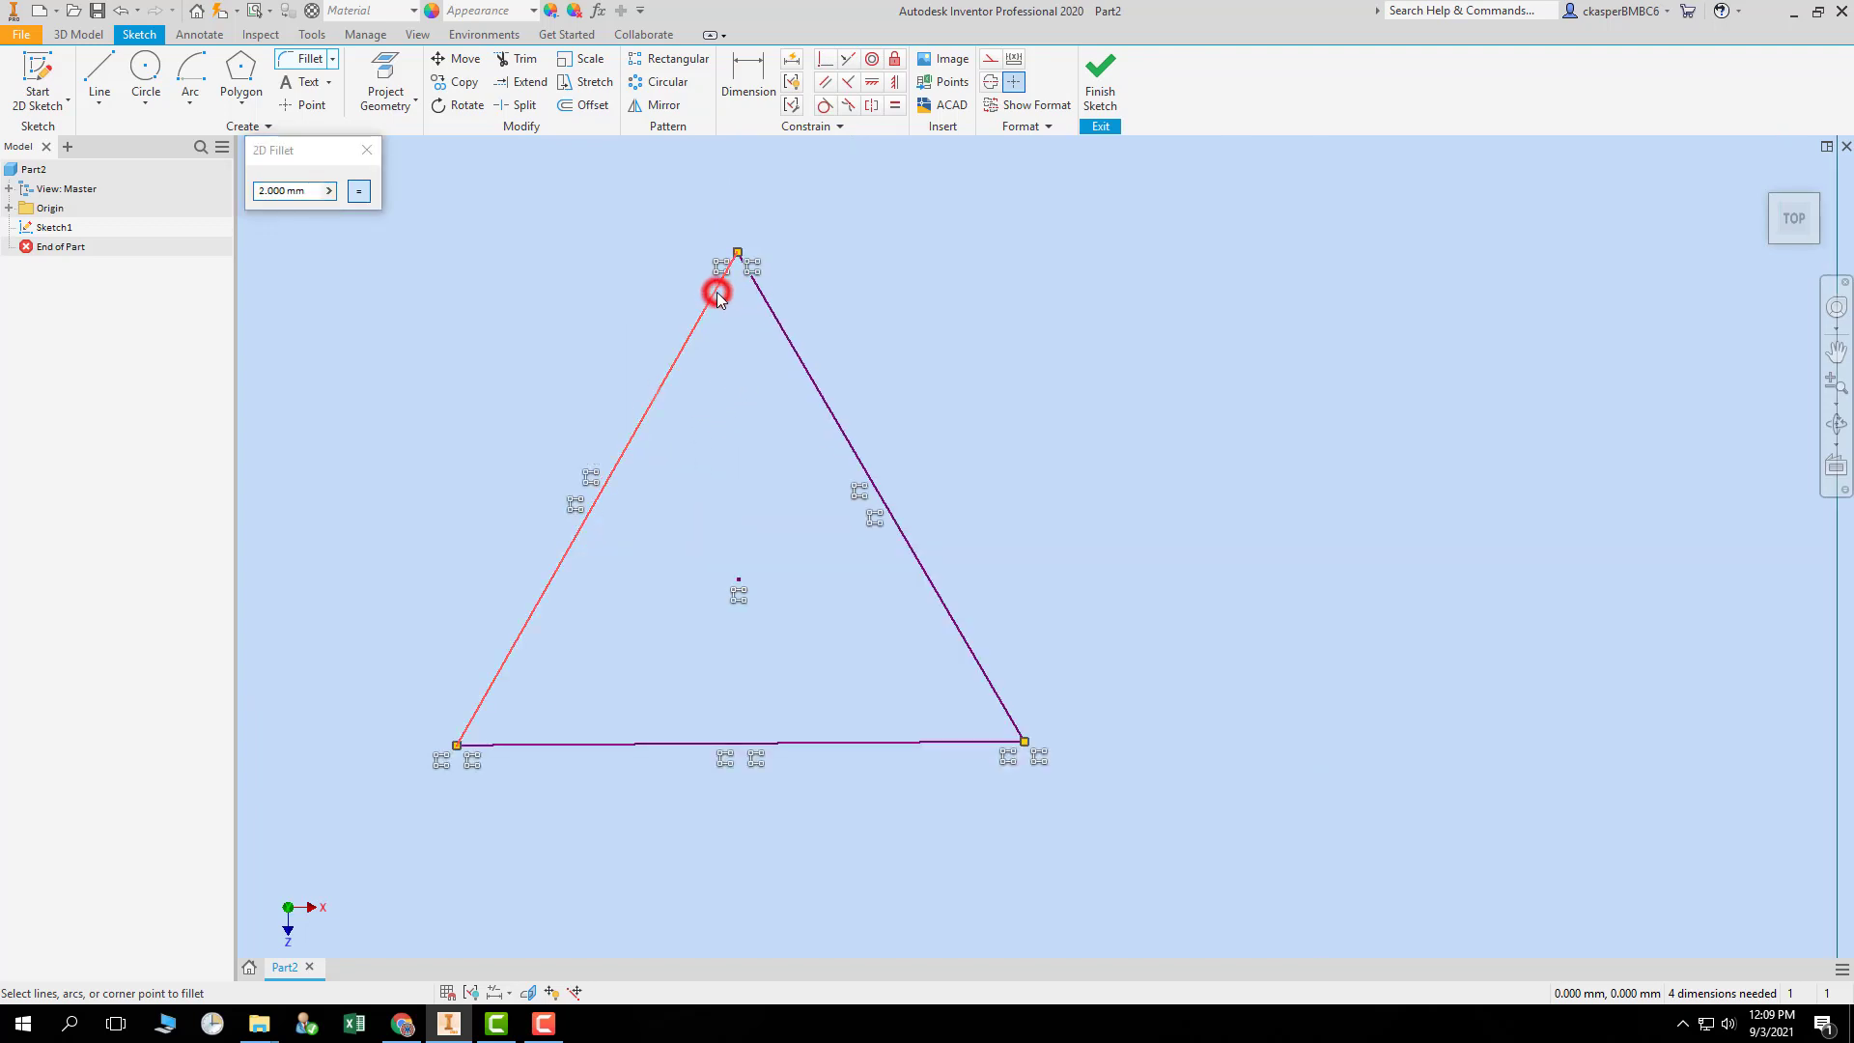
{"action": "left_click", "coordinate": [766, 302]}
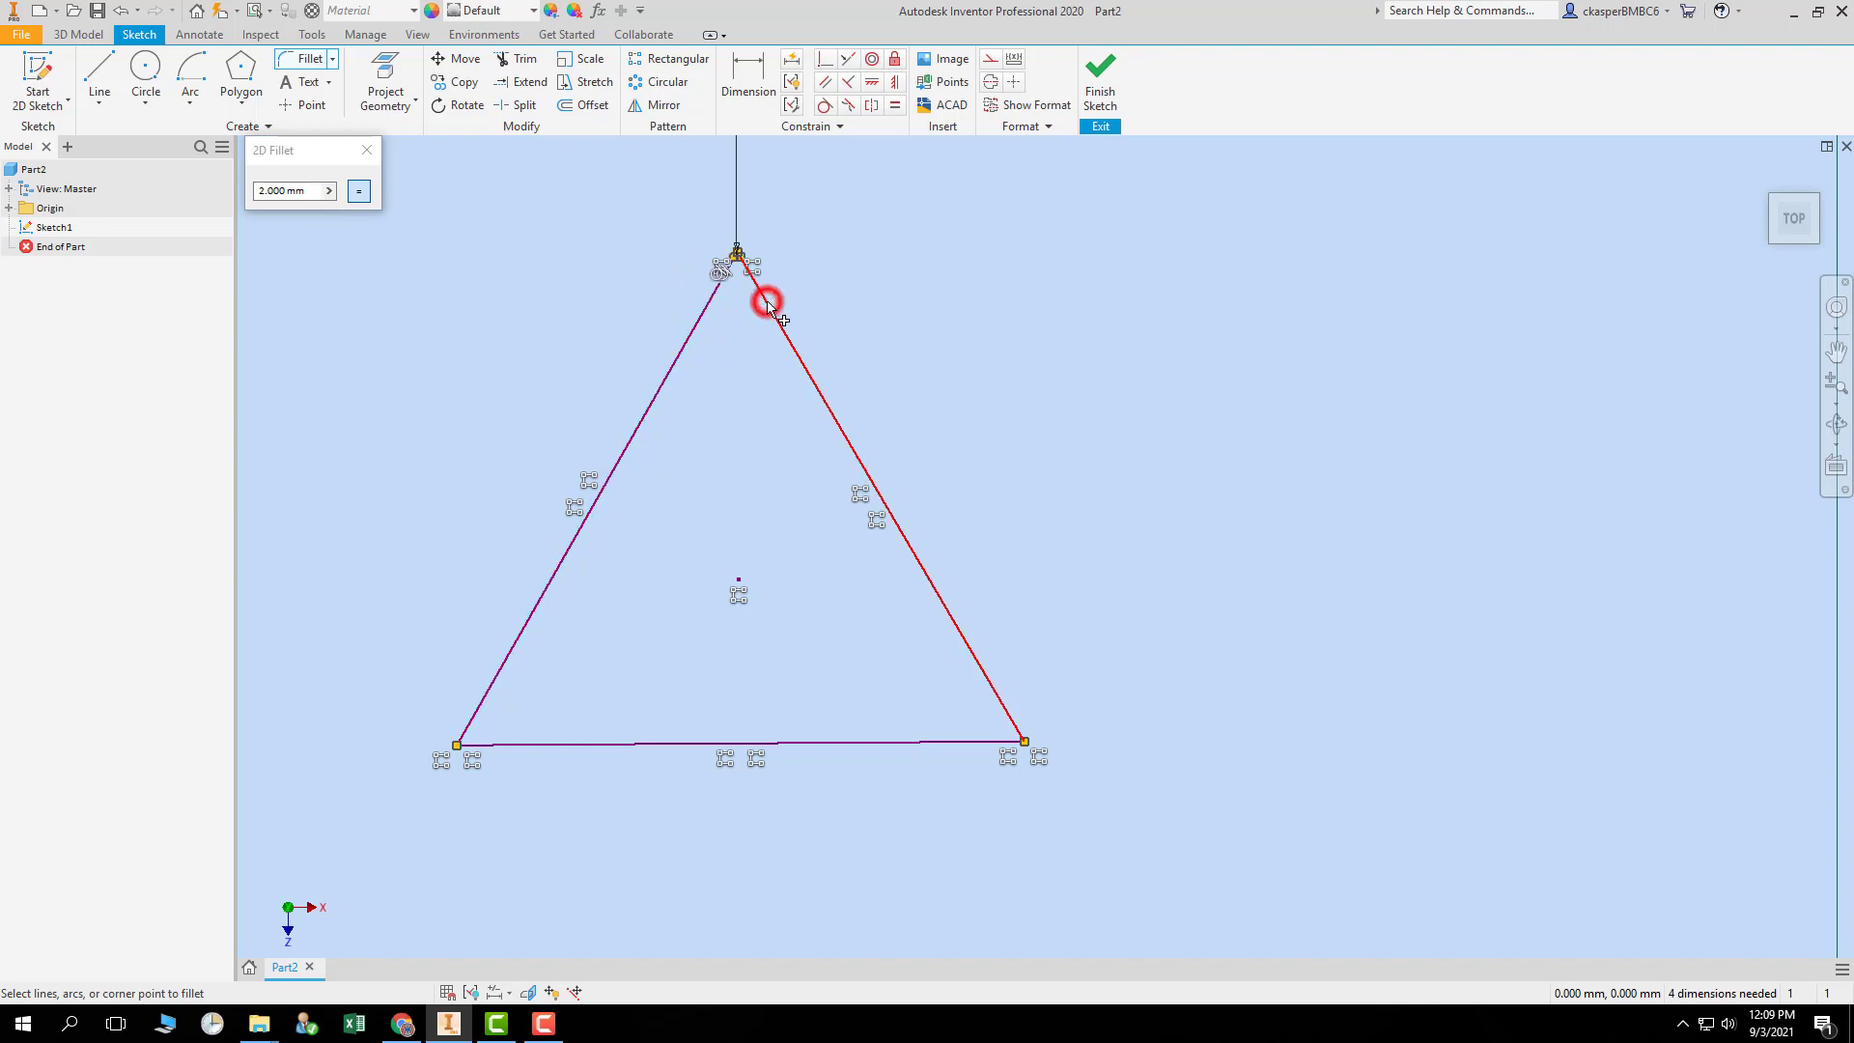
{"action": "scroll", "coordinate": [753, 260], "scroll_direction": "down", "scroll_amount": 2}
{"action": "scroll", "coordinate": [744, 280], "scroll_direction": "up", "scroll_amount": 6}
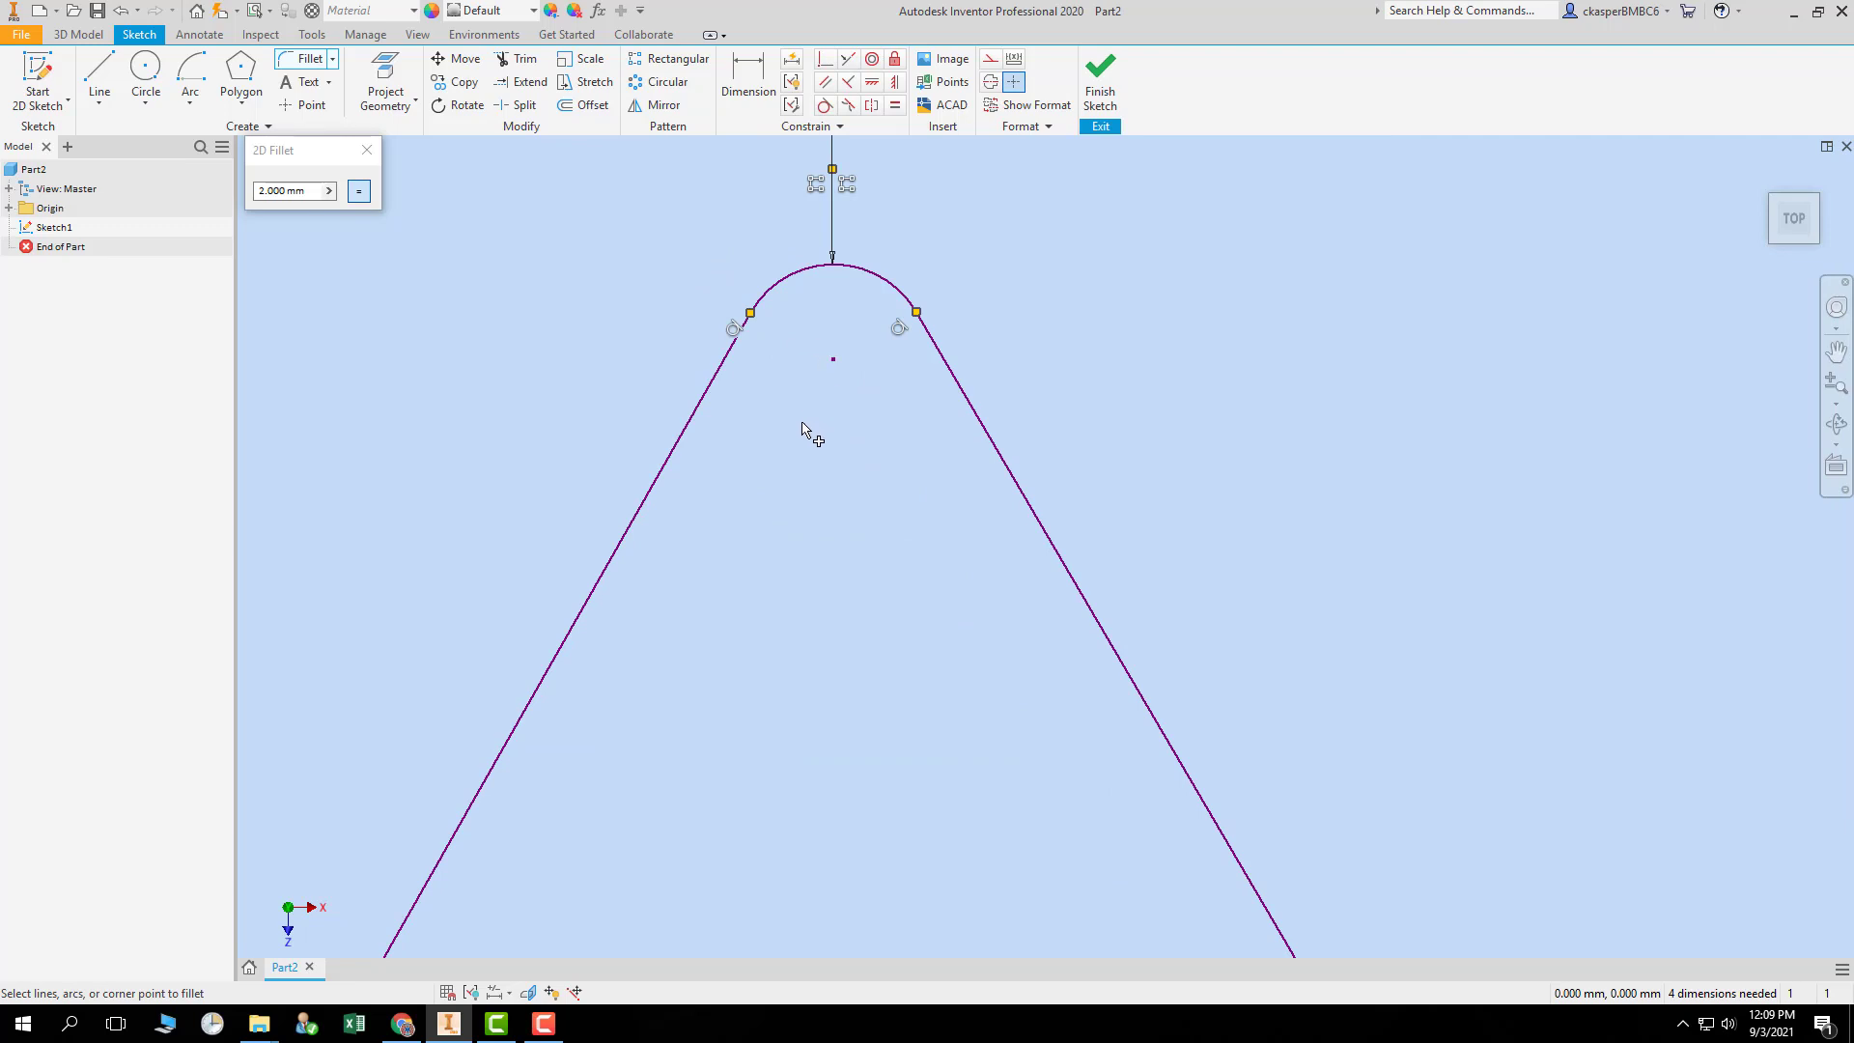
{"action": "scroll", "coordinate": [804, 430], "scroll_direction": "down", "scroll_amount": 4}
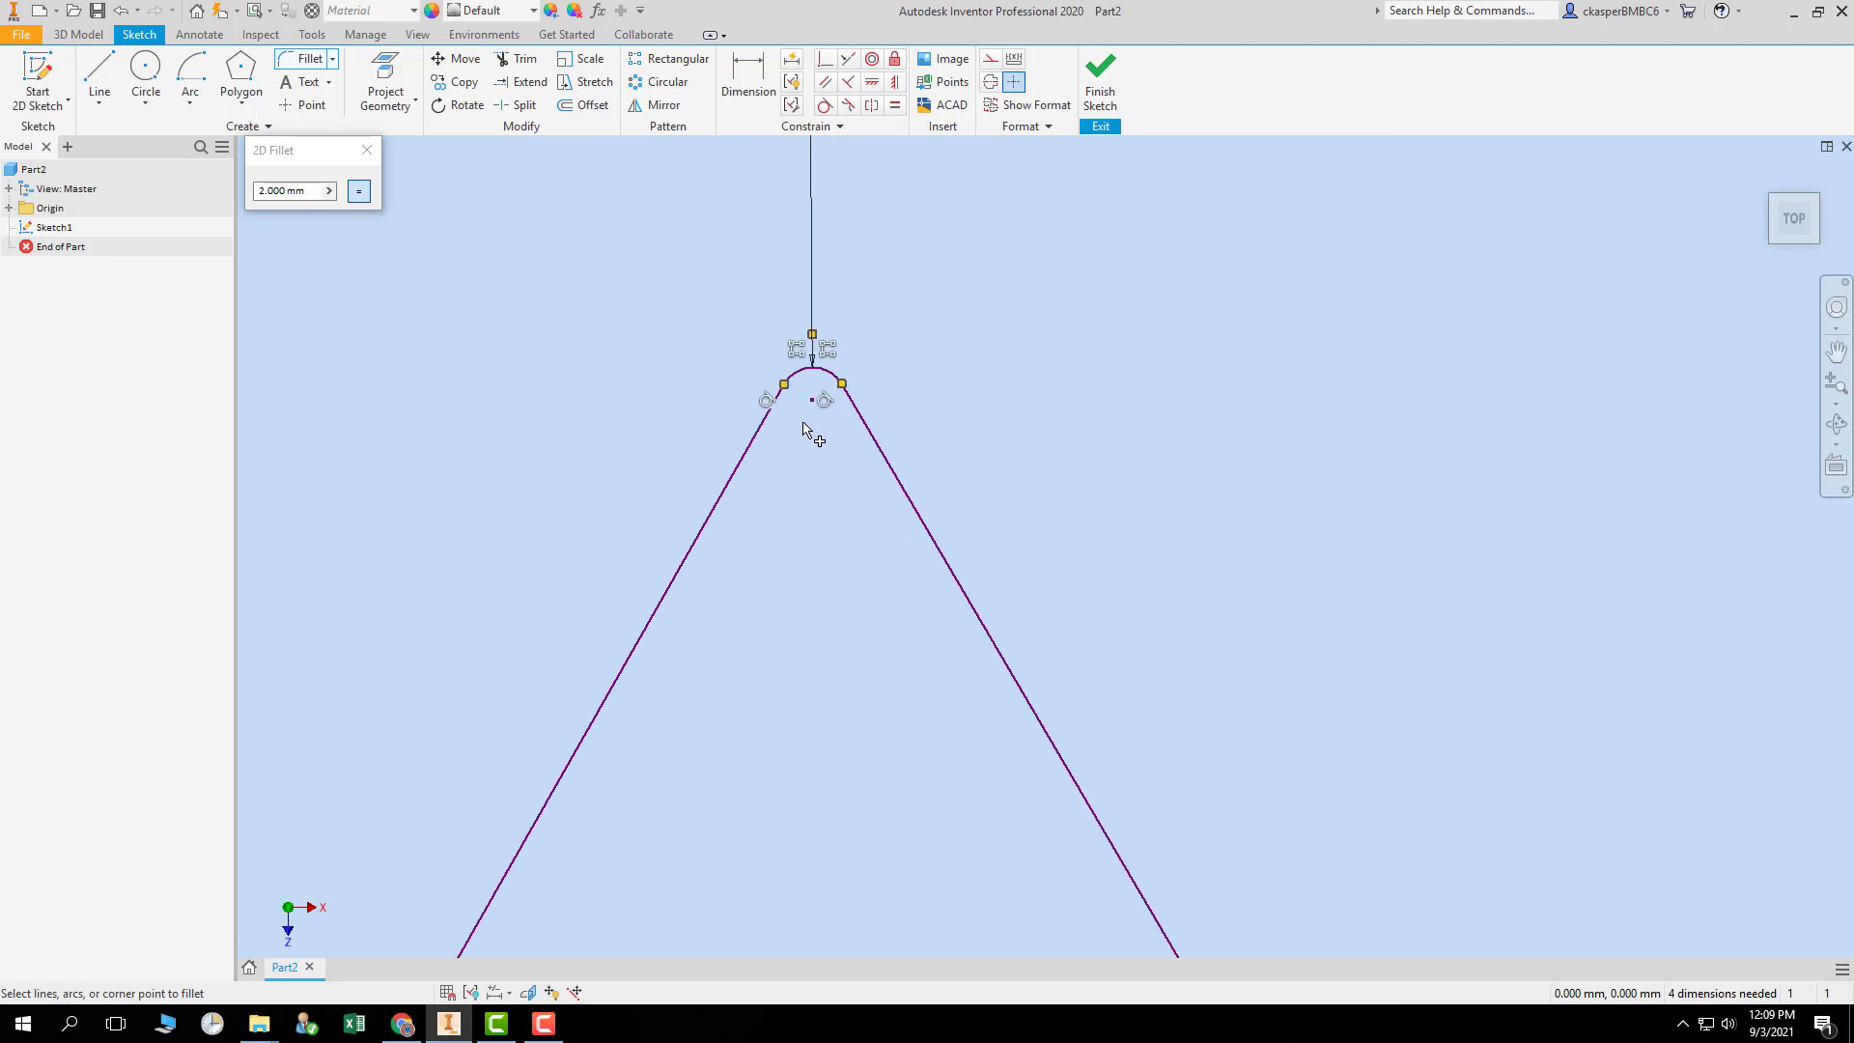
- Fillet both base corners of the triangle with a 15 mm radius between the base and each slanted side
{"action": "left_click", "coordinate": [308, 190]}
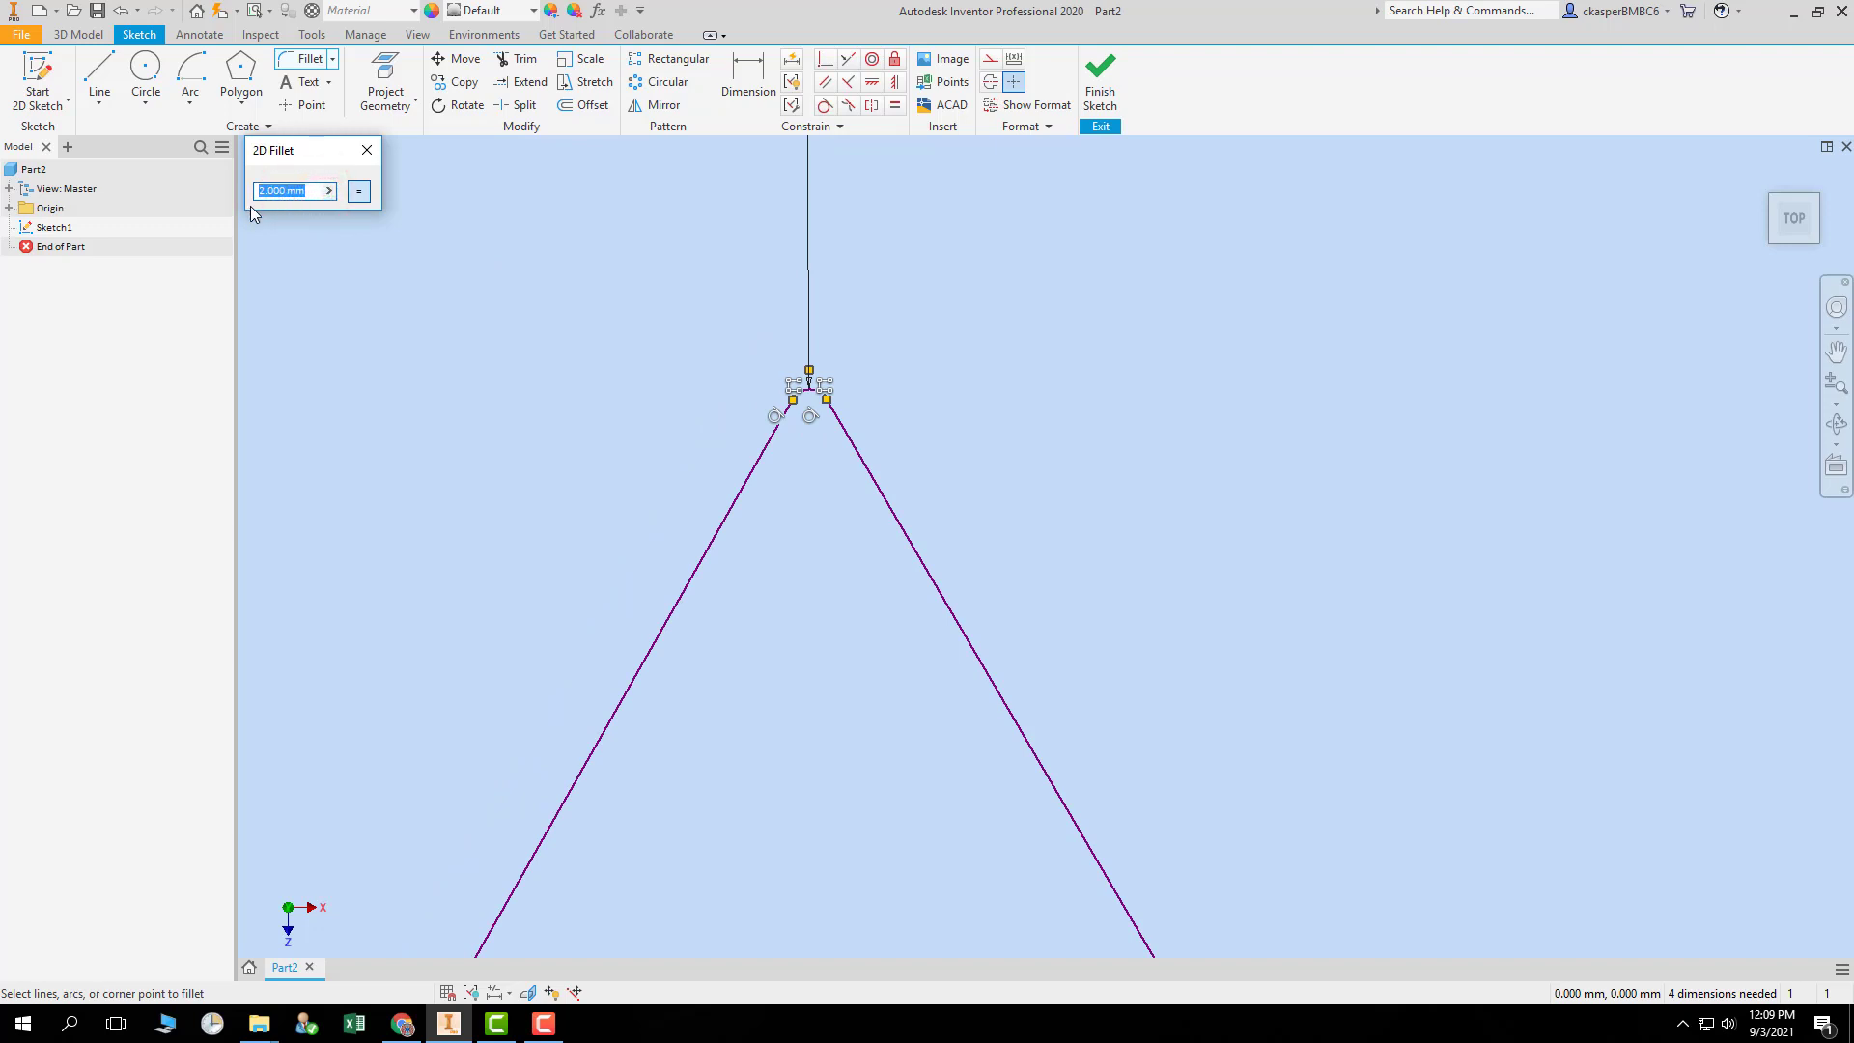
{"action": "type", "text": "15"}
{"action": "scroll", "coordinate": [691, 253], "scroll_direction": "down", "scroll_amount": 3}
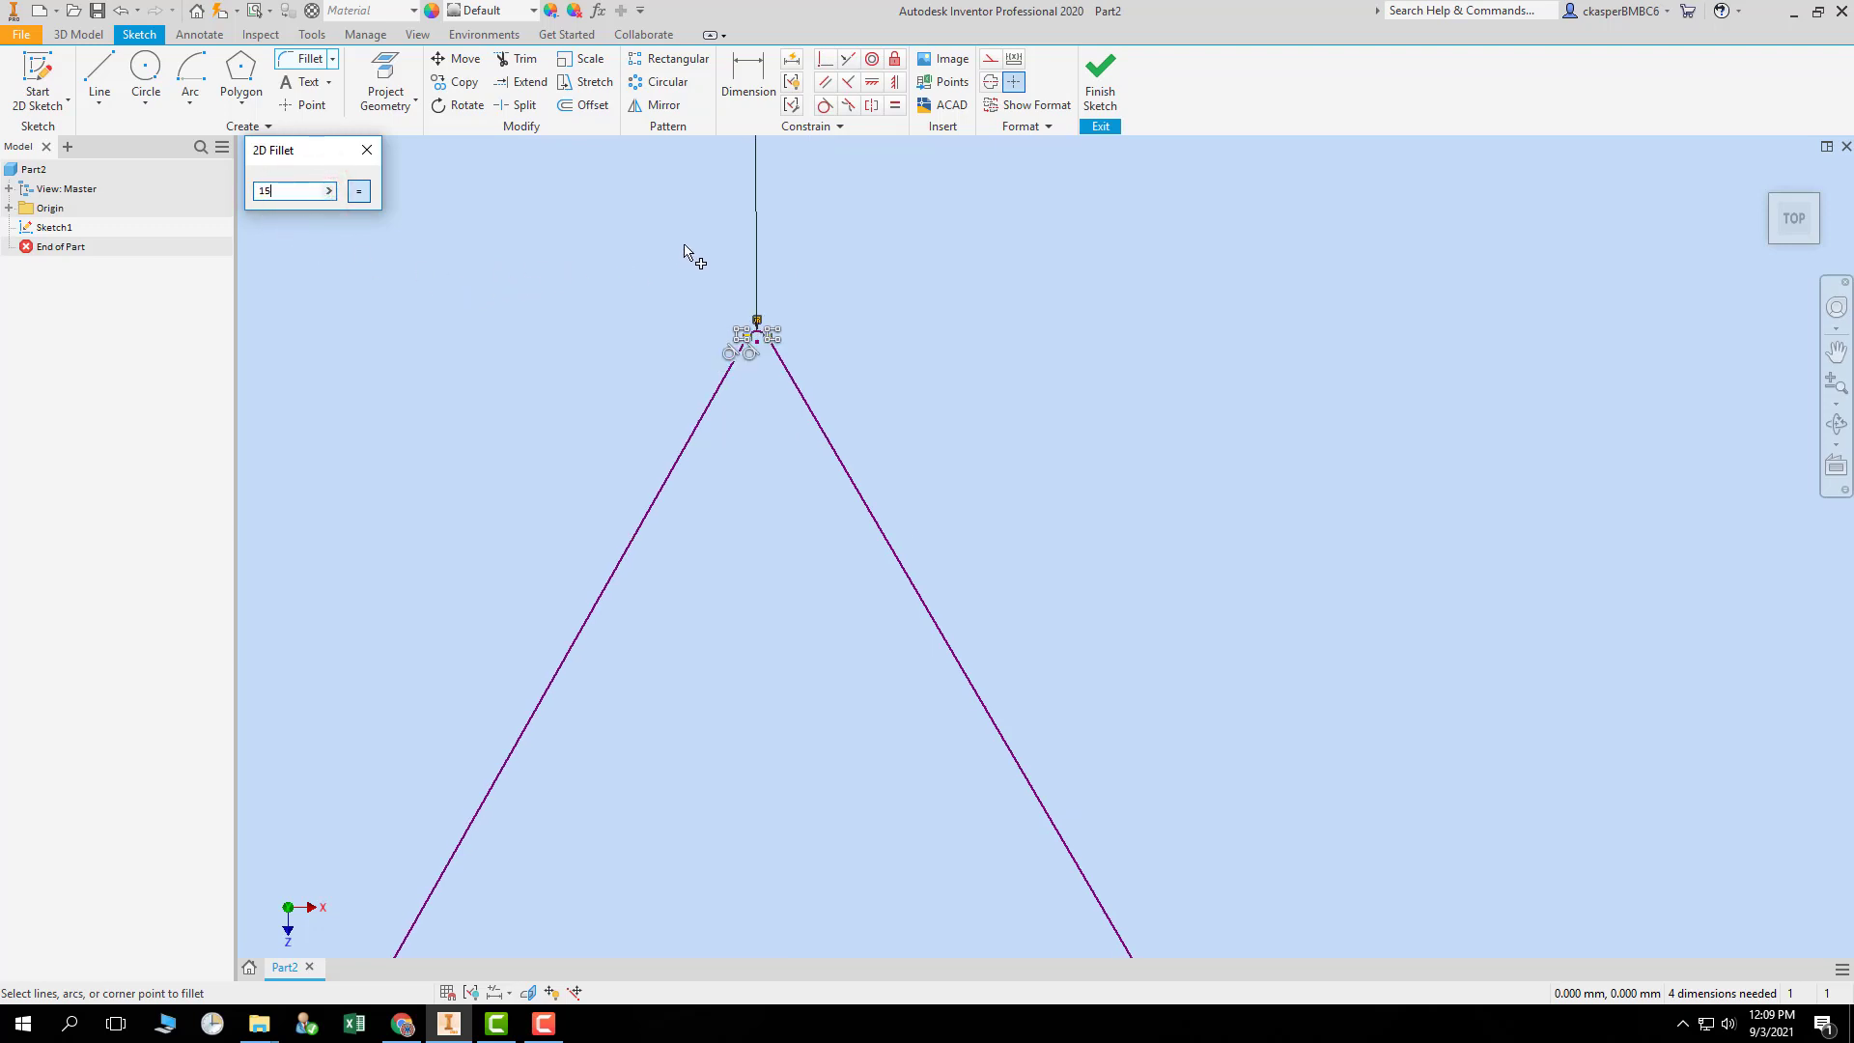
{"action": "scroll", "coordinate": [691, 253], "scroll_direction": "down", "scroll_amount": 3}
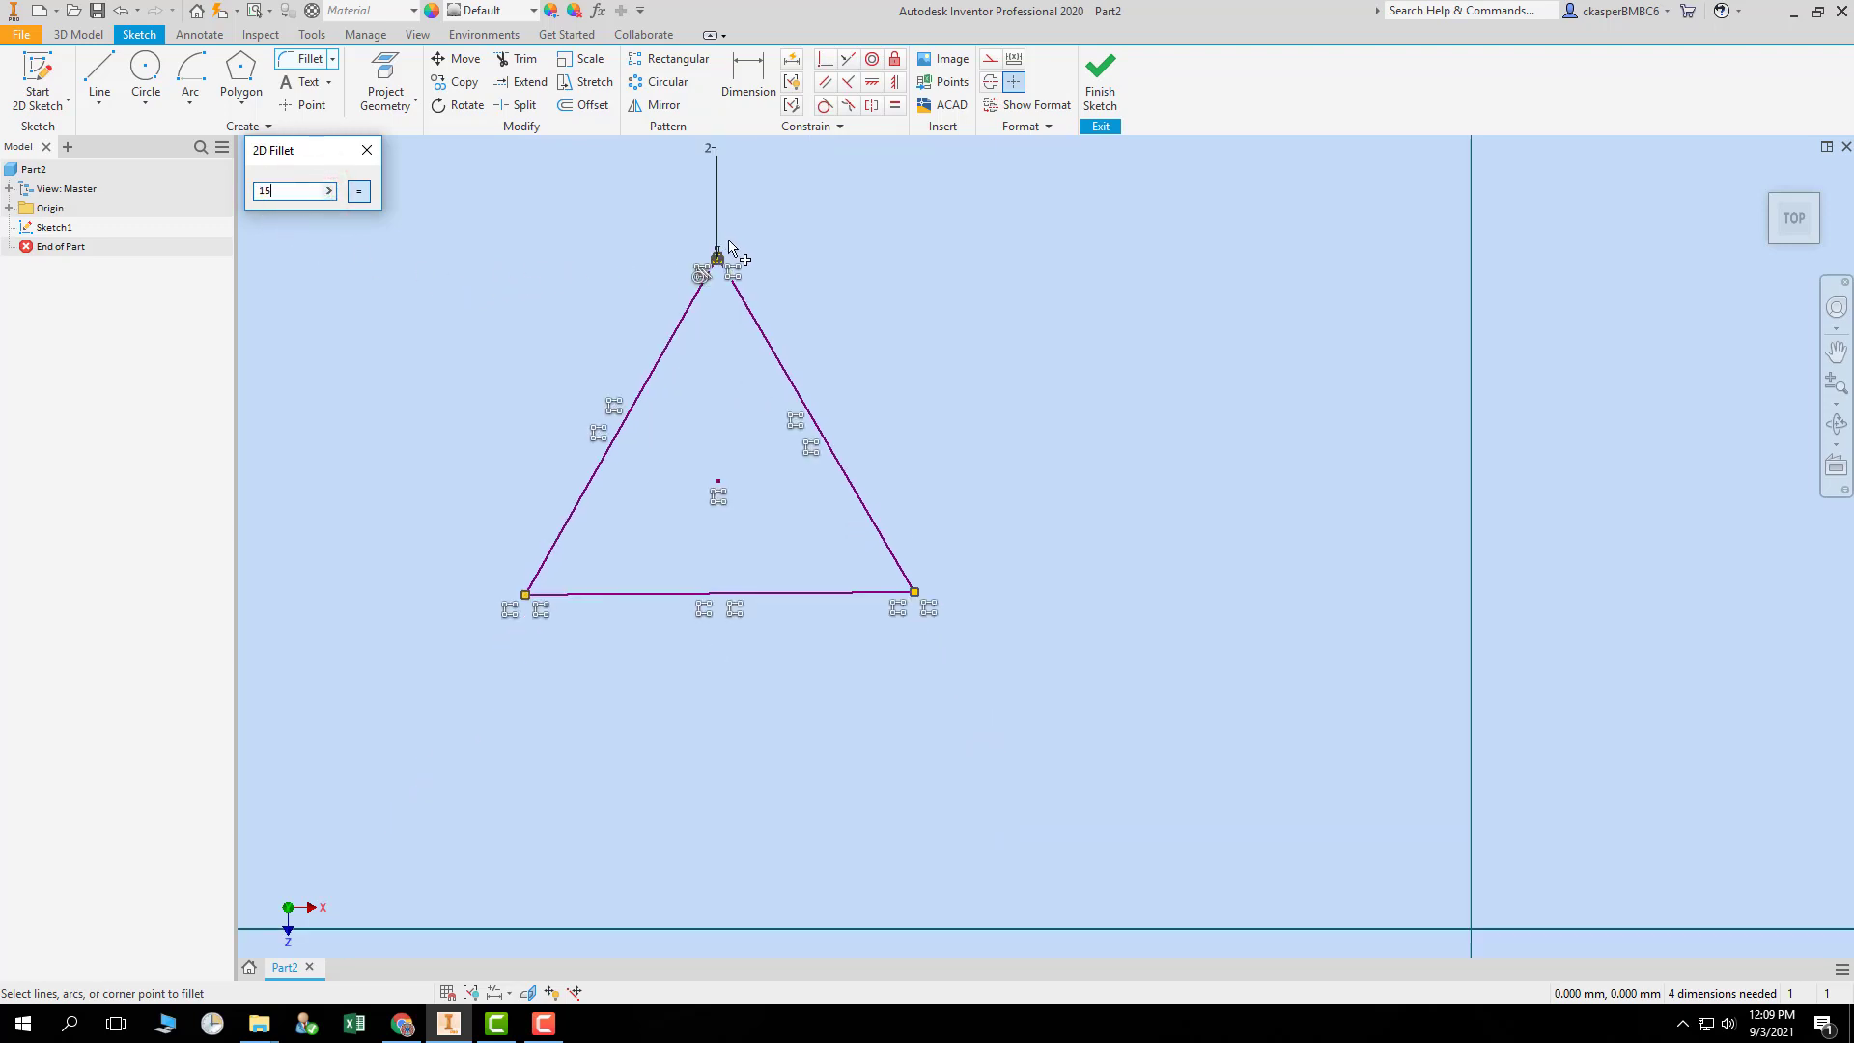
{"action": "left_click", "coordinate": [884, 545]}
{"action": "left_click", "coordinate": [858, 589]}
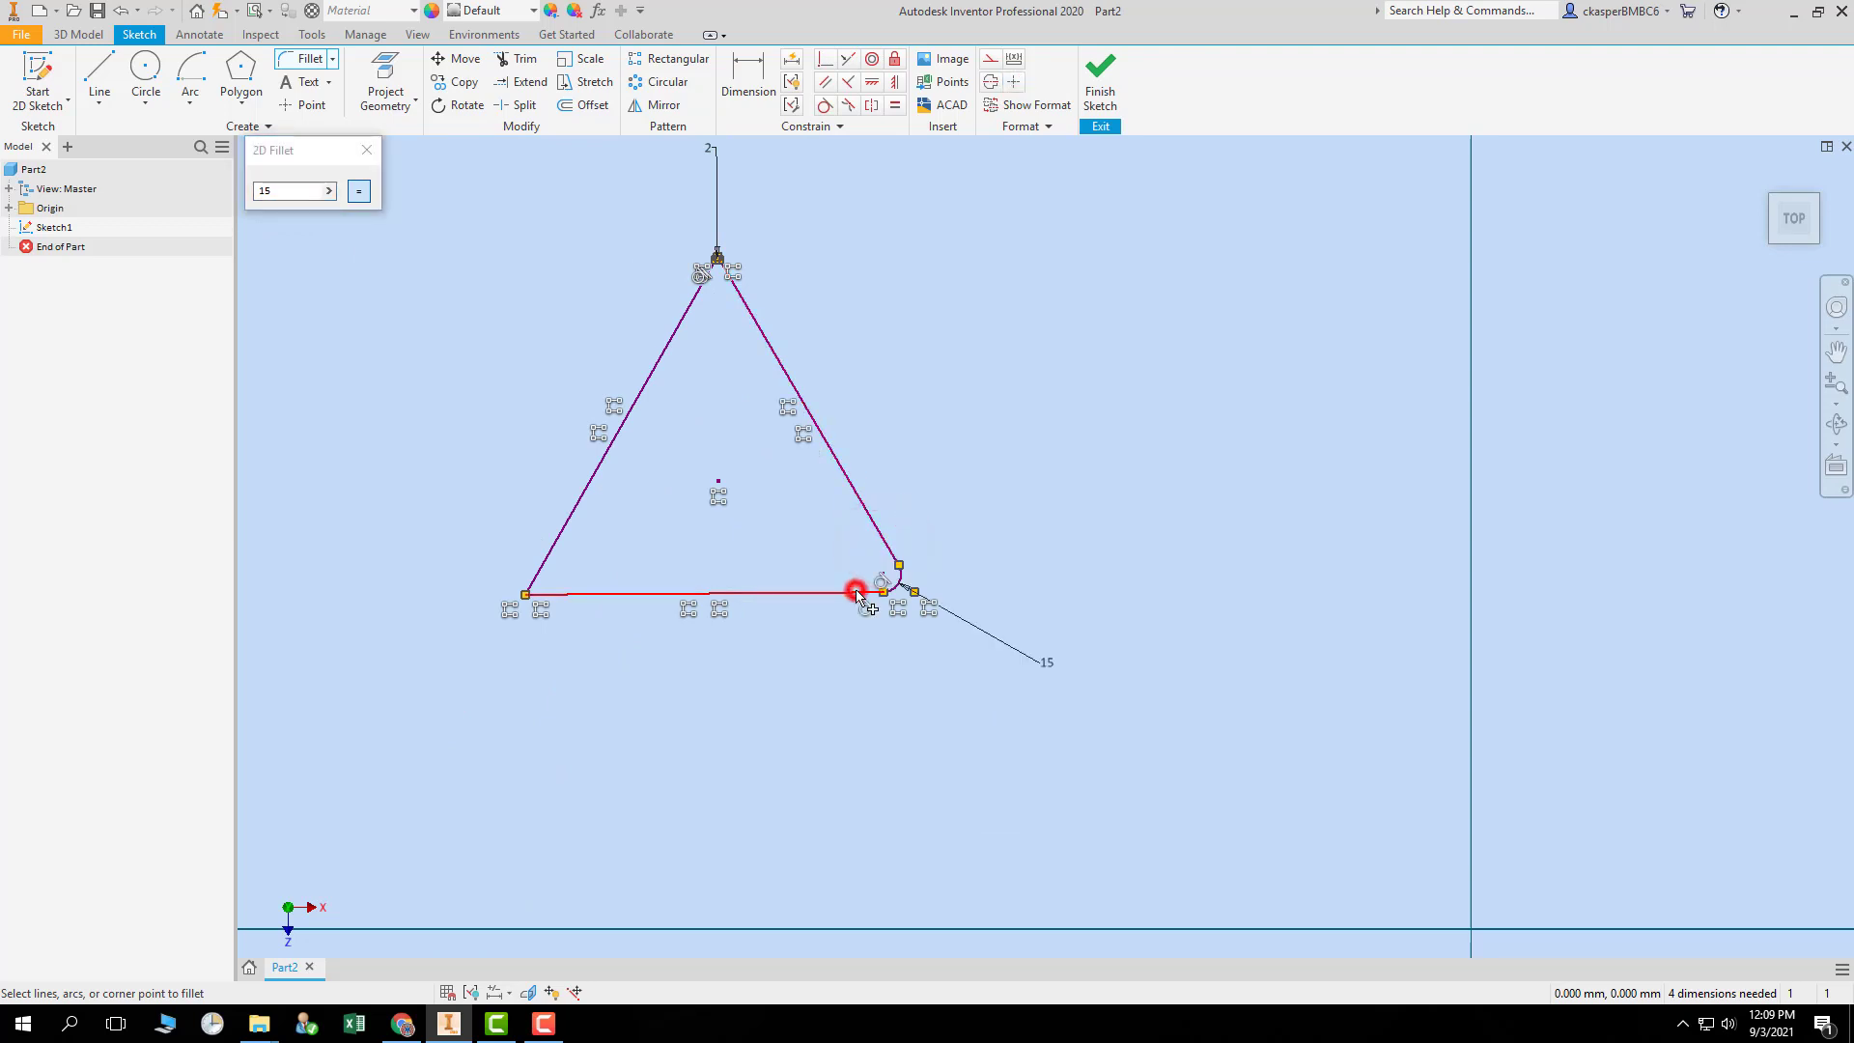
{"action": "left_click", "coordinate": [568, 529]}
{"action": "left_click", "coordinate": [593, 590]}
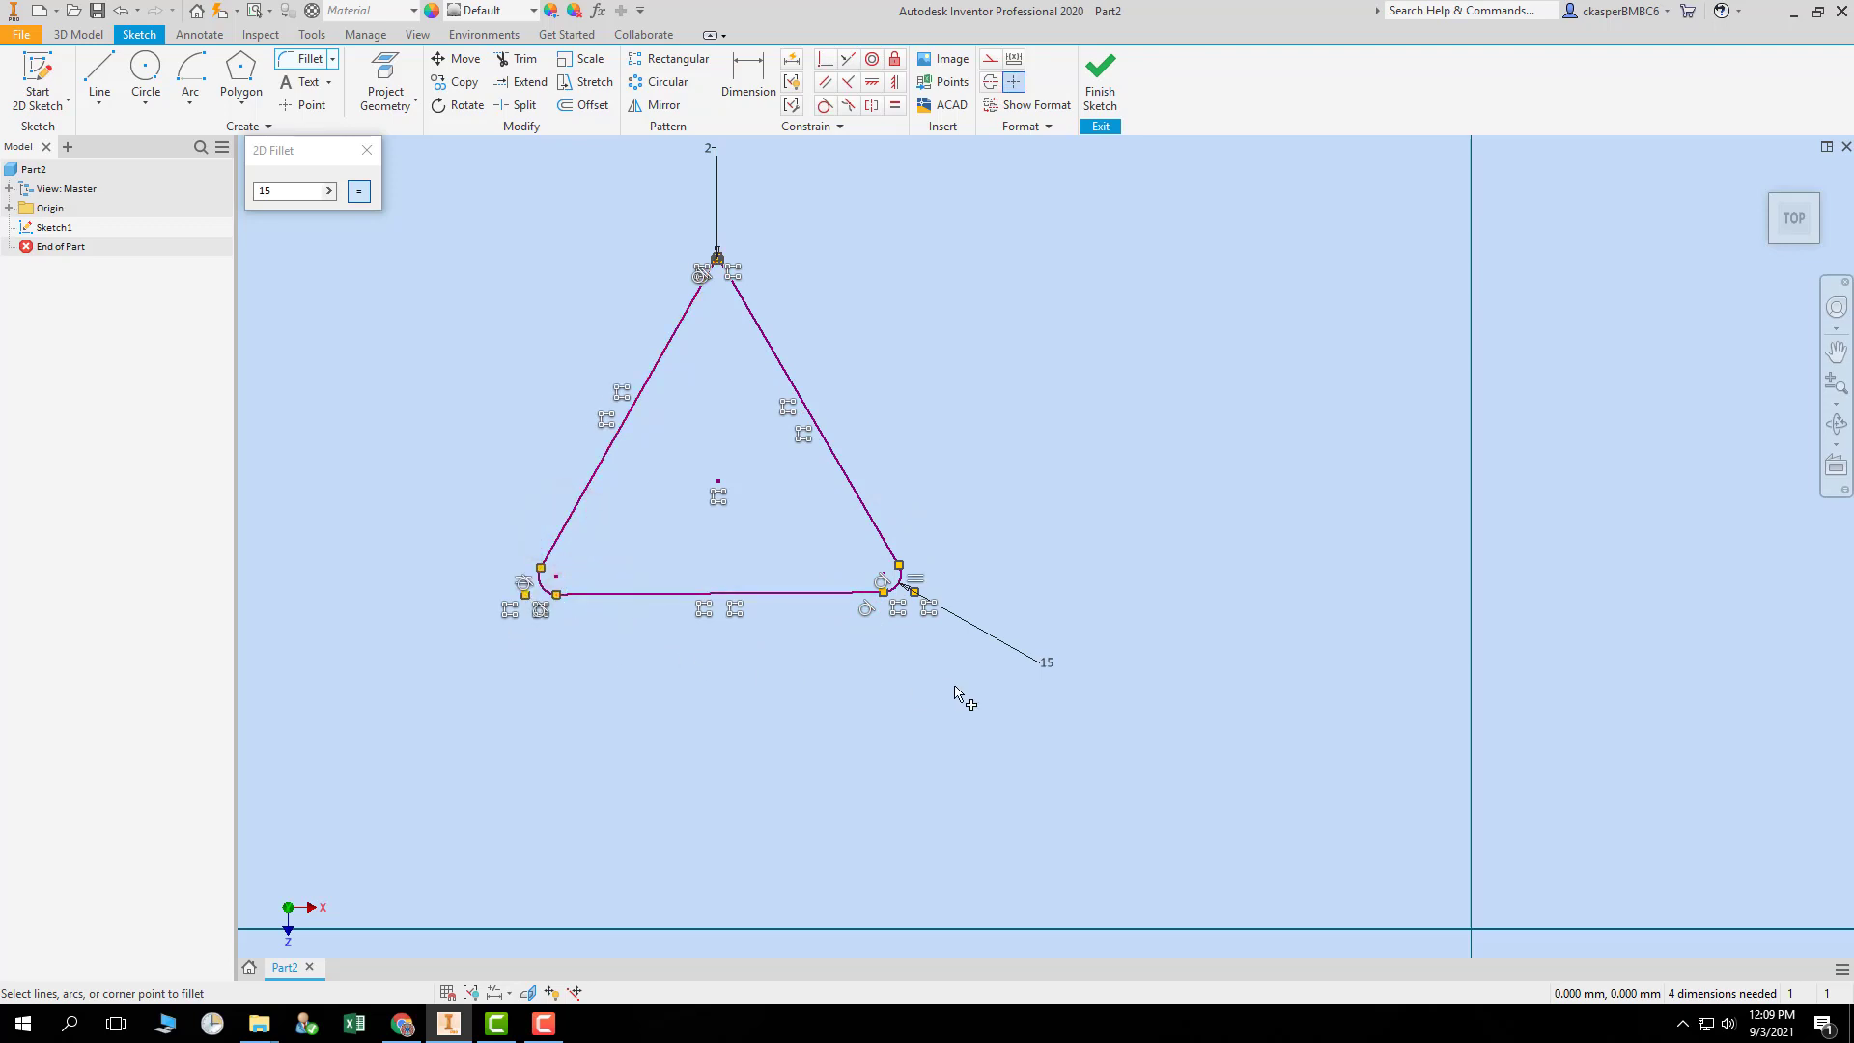
{"action": "left_click", "coordinate": [1043, 659]}
{"action": "left_click", "coordinate": [360, 191]}
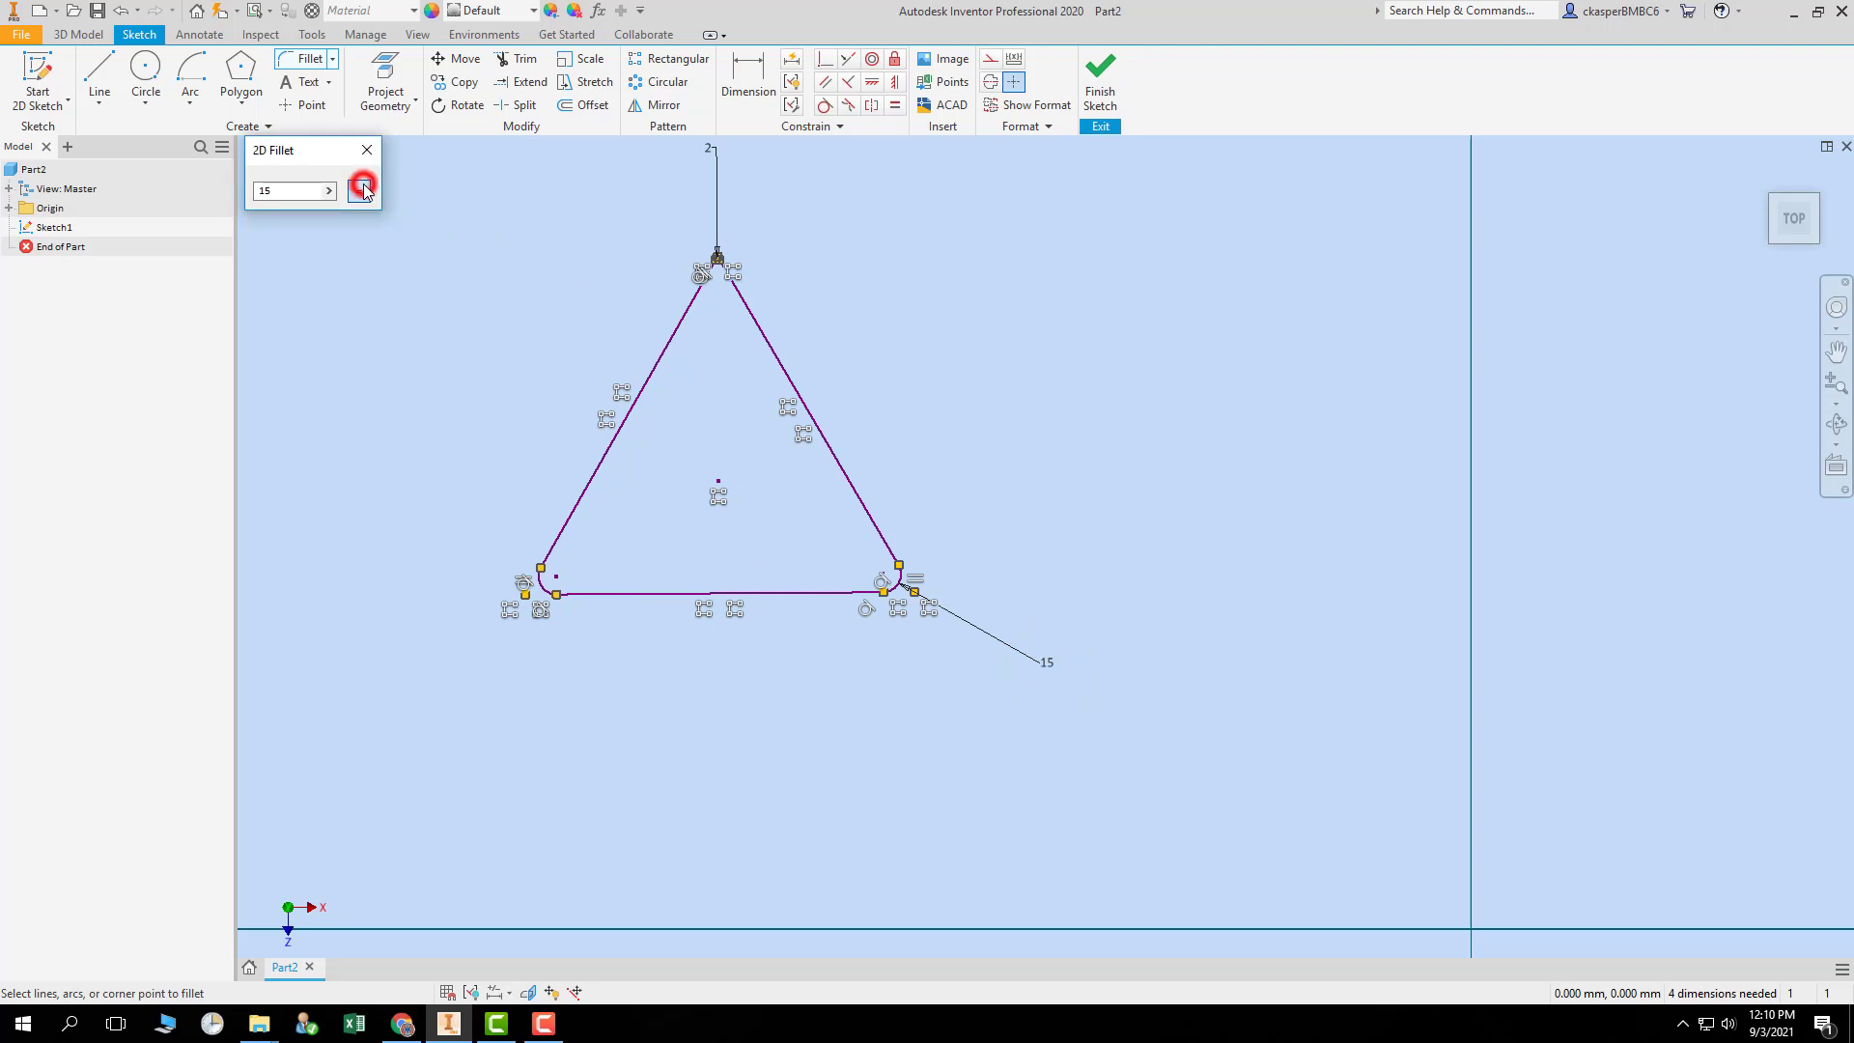
{"action": "left_click", "coordinate": [366, 150]}
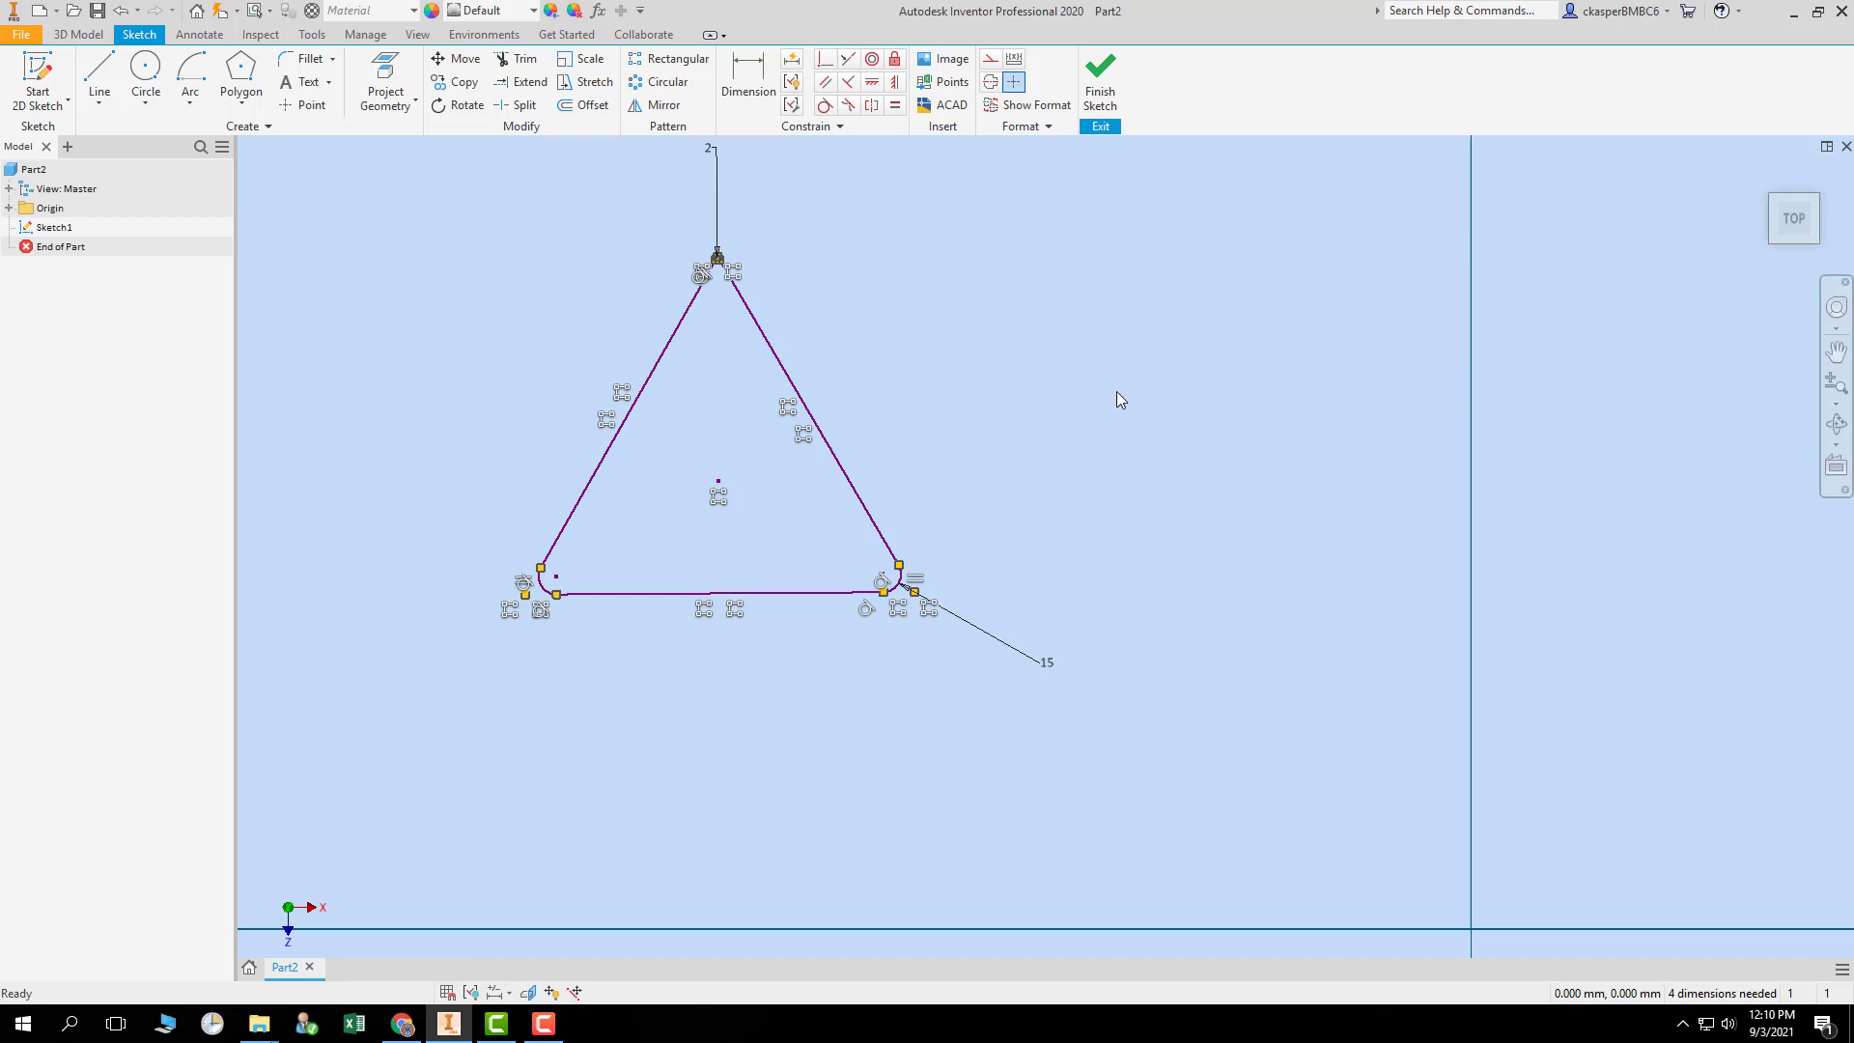
- Delete the whole filleted triangle together with its radius dimensions from the sketch
{"action": "left_click", "coordinate": [997, 356]}
{"action": "left_click", "coordinate": [333, 174]}
{"action": "left_click_drag", "start_coordinate": [1074, 684], "coordinate": [1174, 780]}
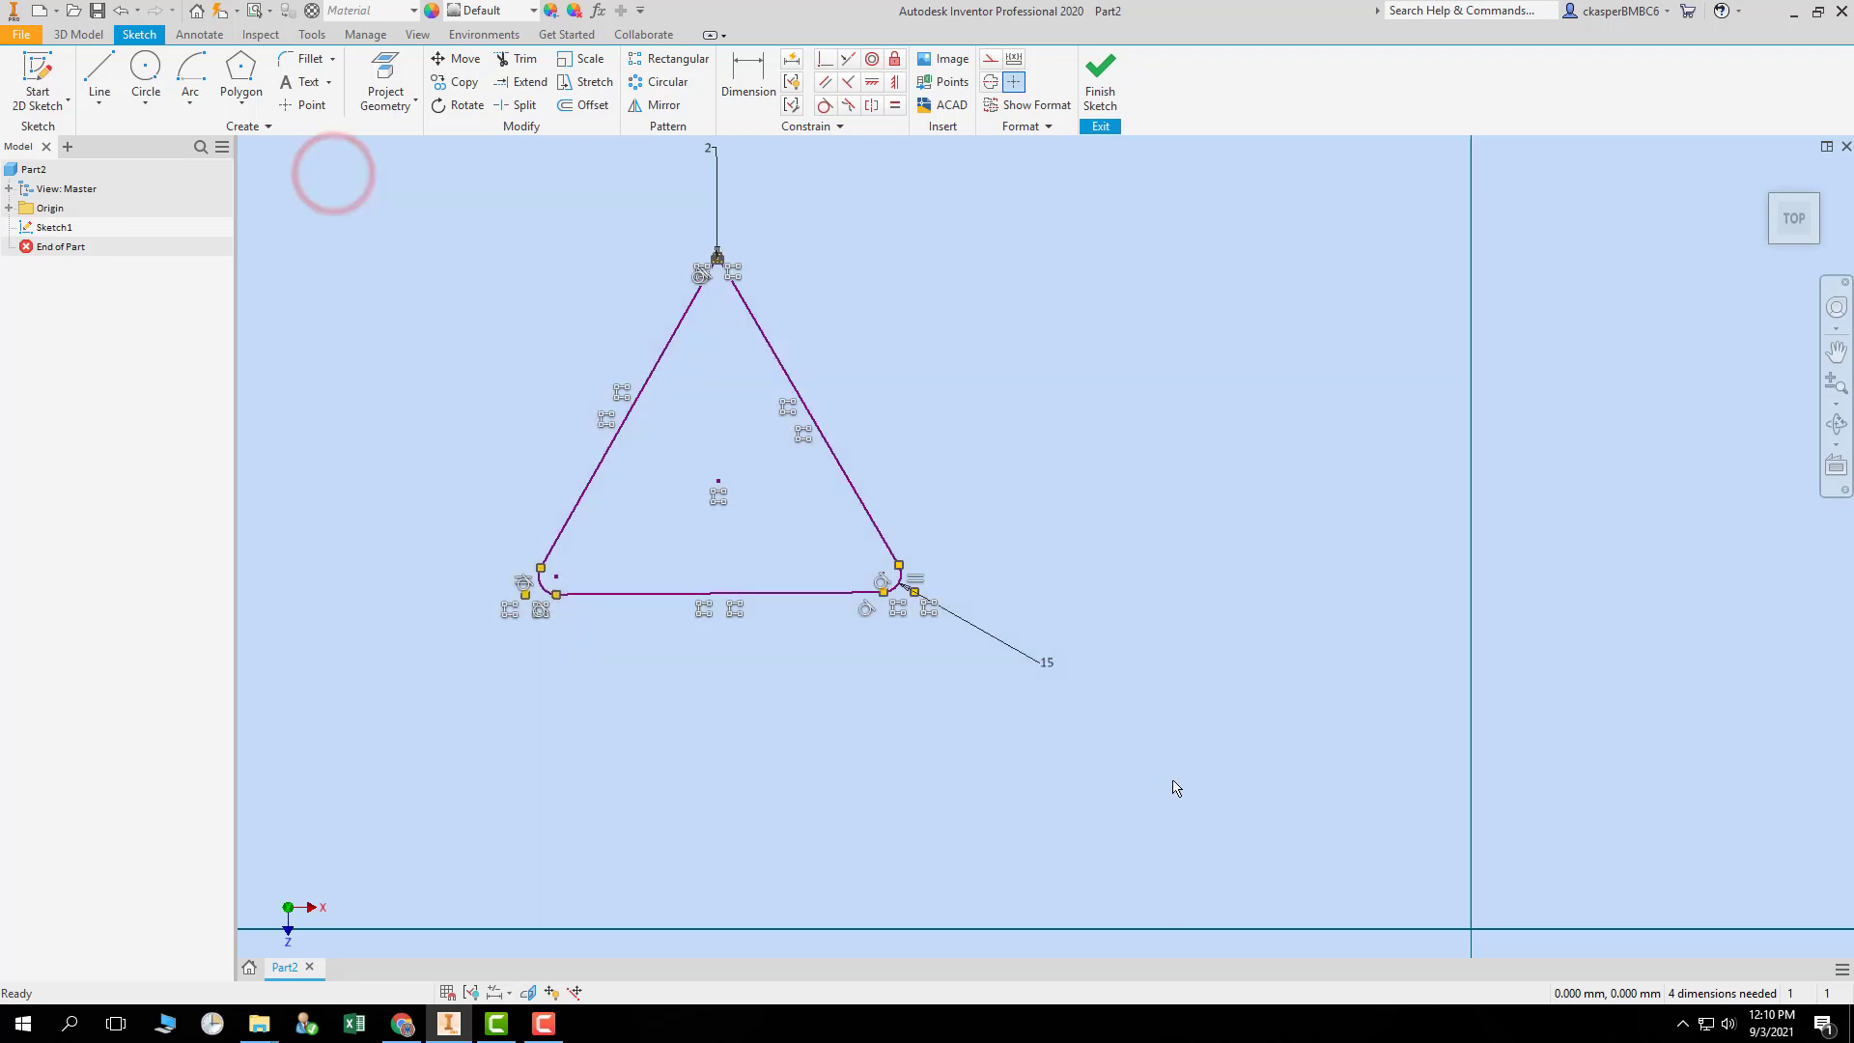
{"action": "key", "text": "Delete"}
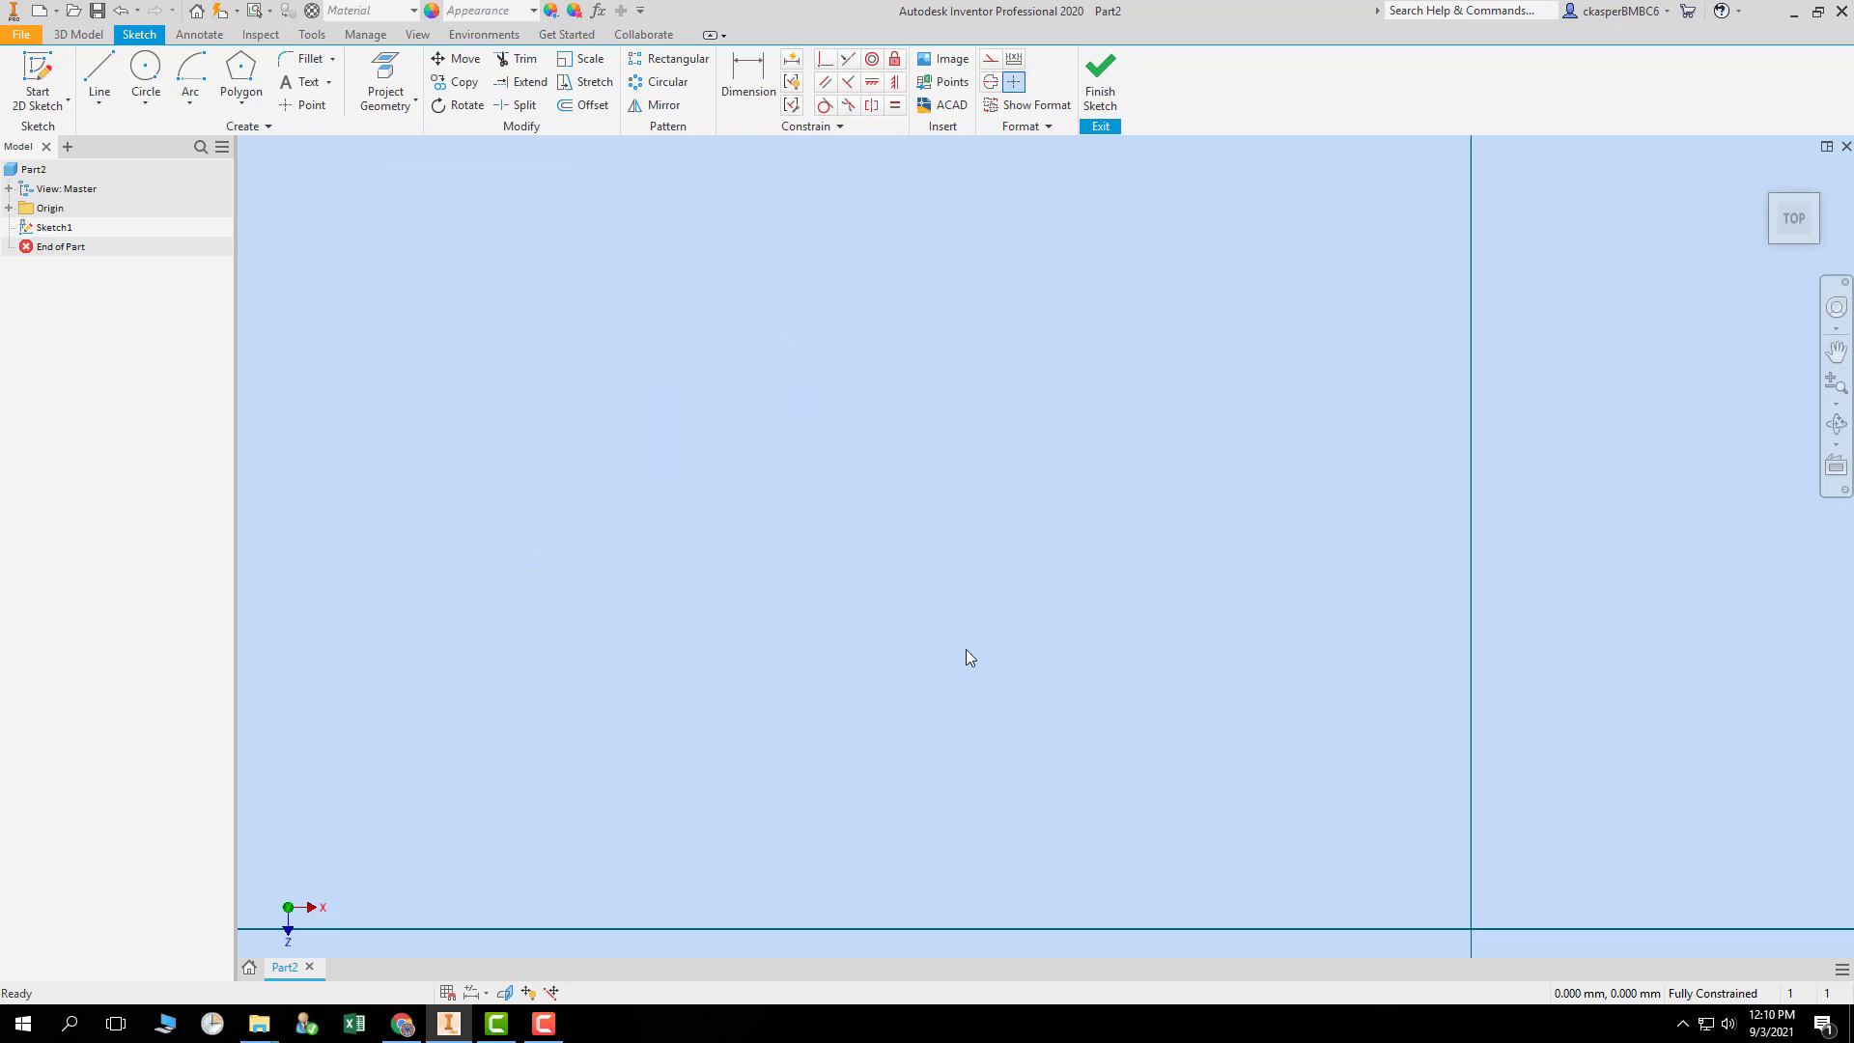